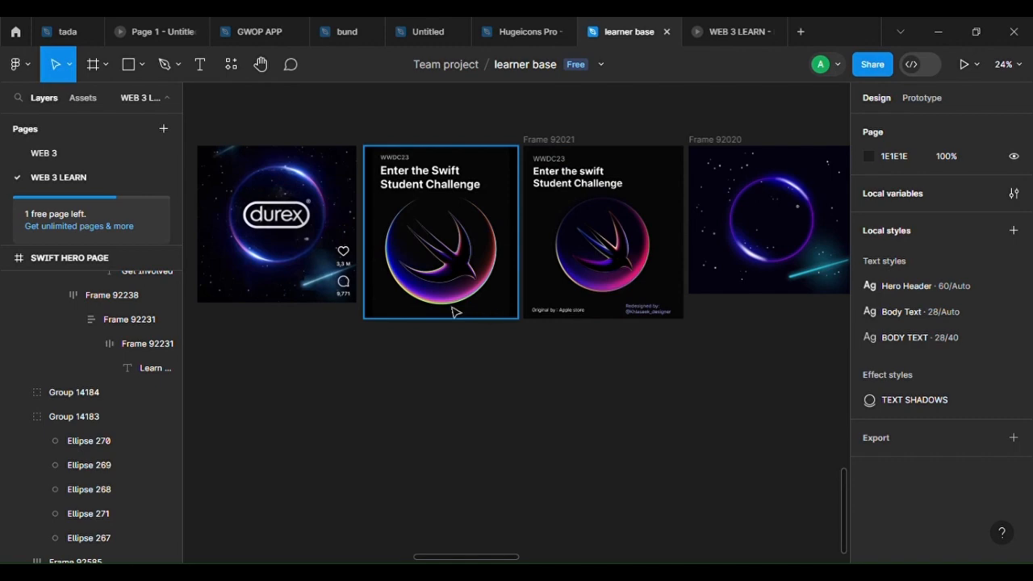
Look over the Durex, Swift, Cosmos and ring artworks and examine the SWIFT HERO PAGE design
scroll(455, 311, "up", 3)
scroll(500, 278, "down", 5)
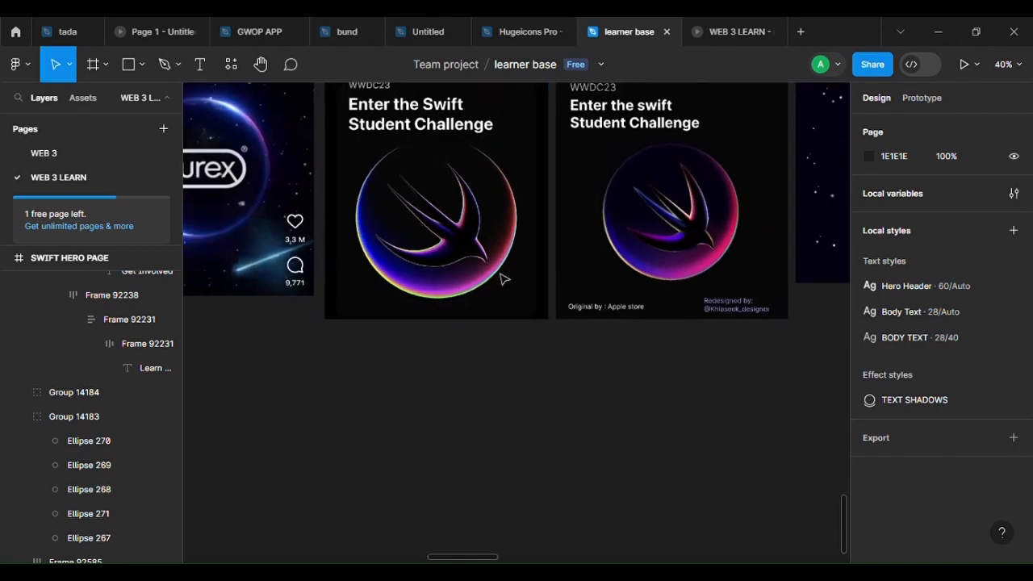
scroll(621, 313, "up", 3)
scroll(621, 313, "right", 2)
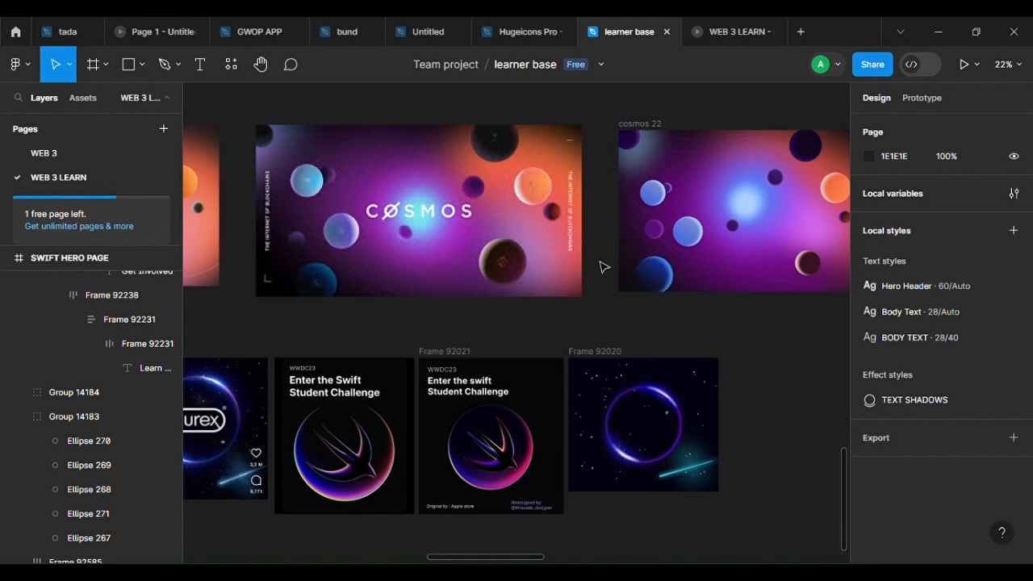
scroll(601, 267, "left", 2)
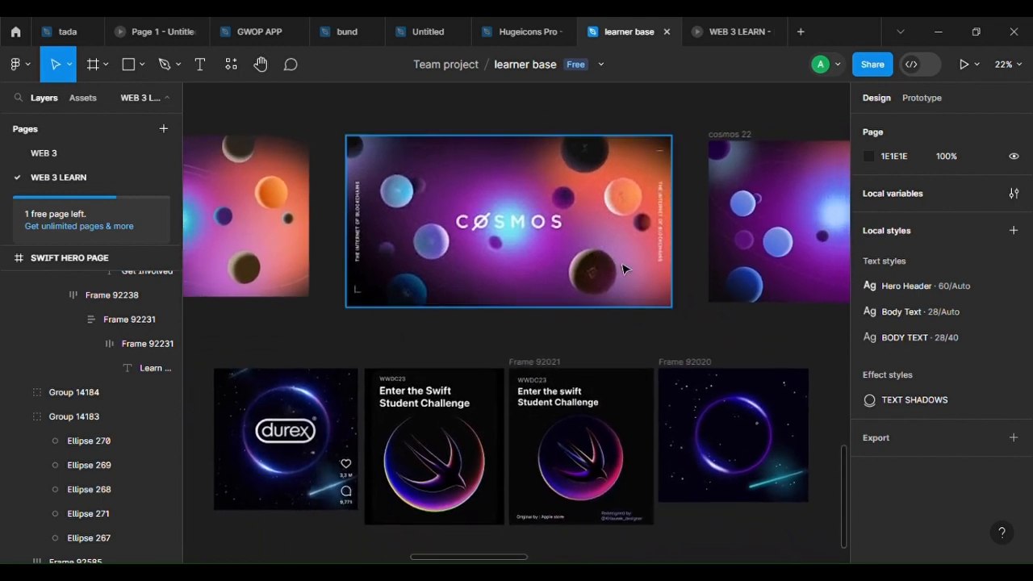
scroll(630, 274, "down", 2)
scroll(629, 274, "right", 1)
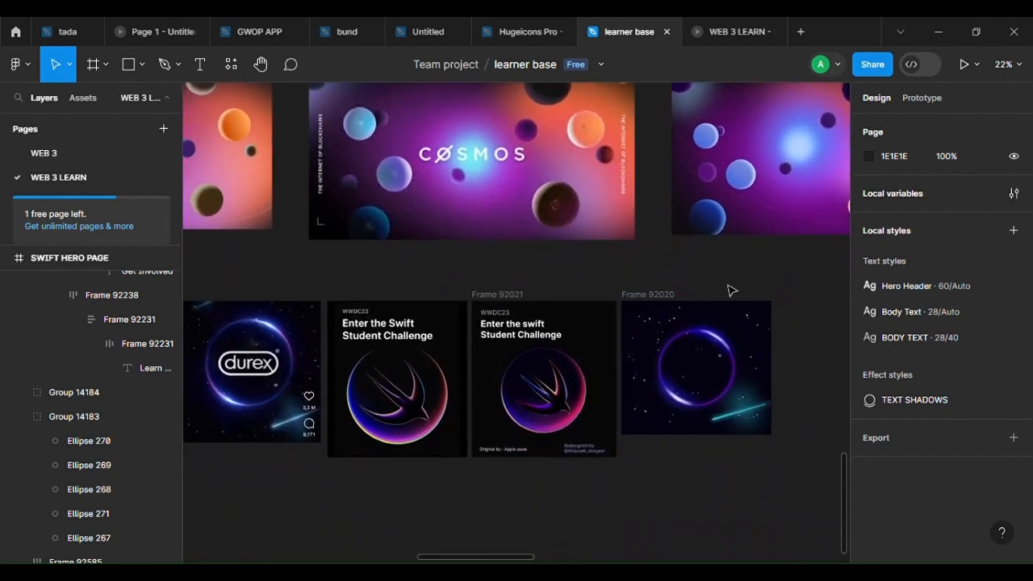
scroll(694, 315, "up", 2)
scroll(693, 315, "right", 3)
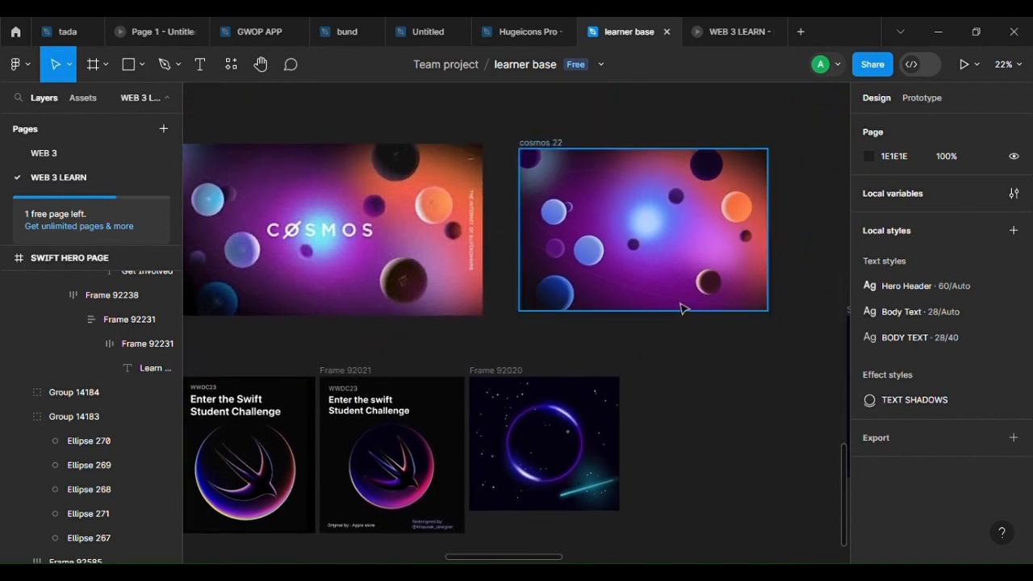
left_click_drag(733, 327, 781, 255)
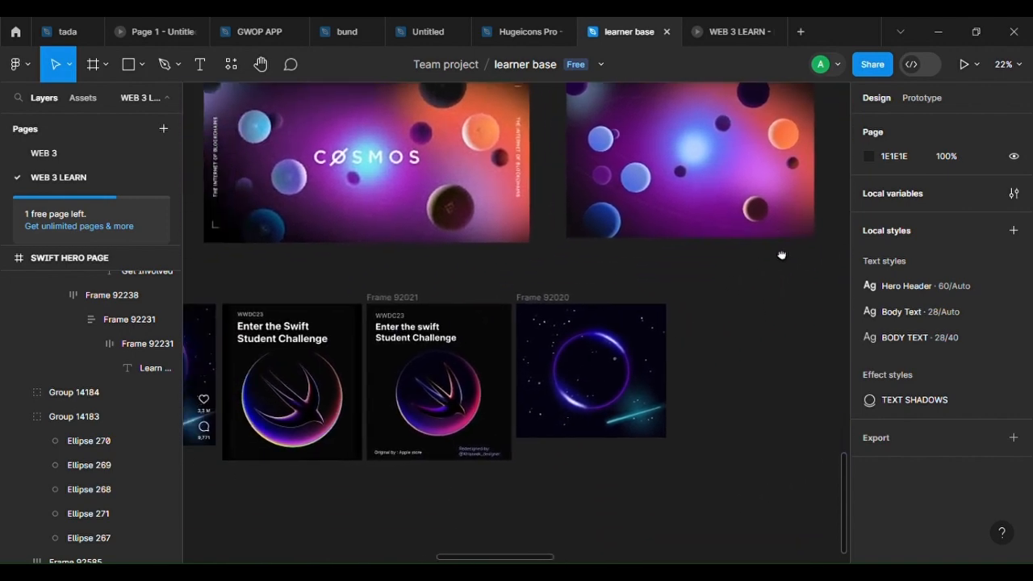
left_click_drag(655, 329, 355, 401)
left_click_drag(543, 409, 445, 343)
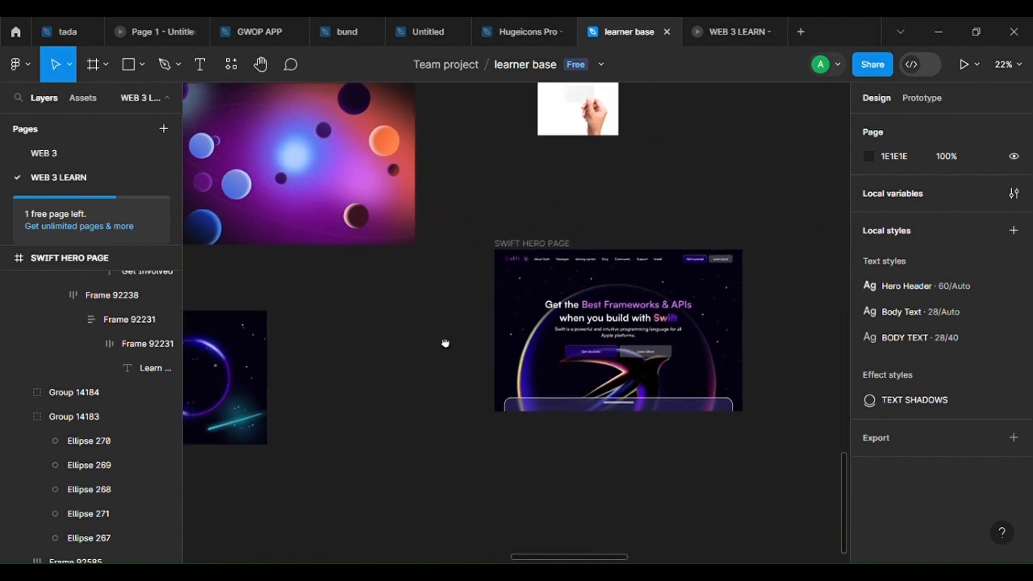
scroll(445, 342, "up", 5)
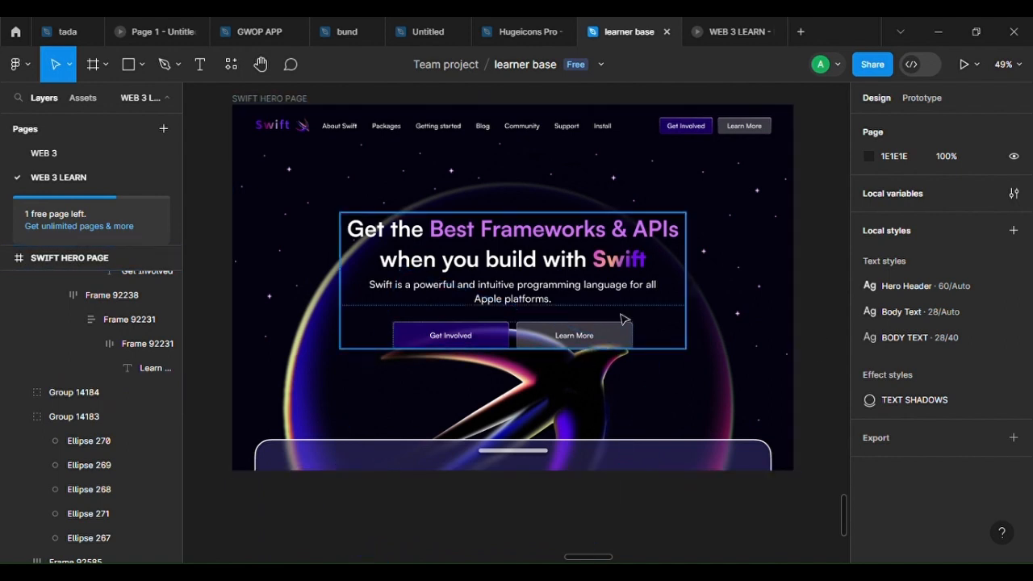
scroll(382, 377, "down", 2)
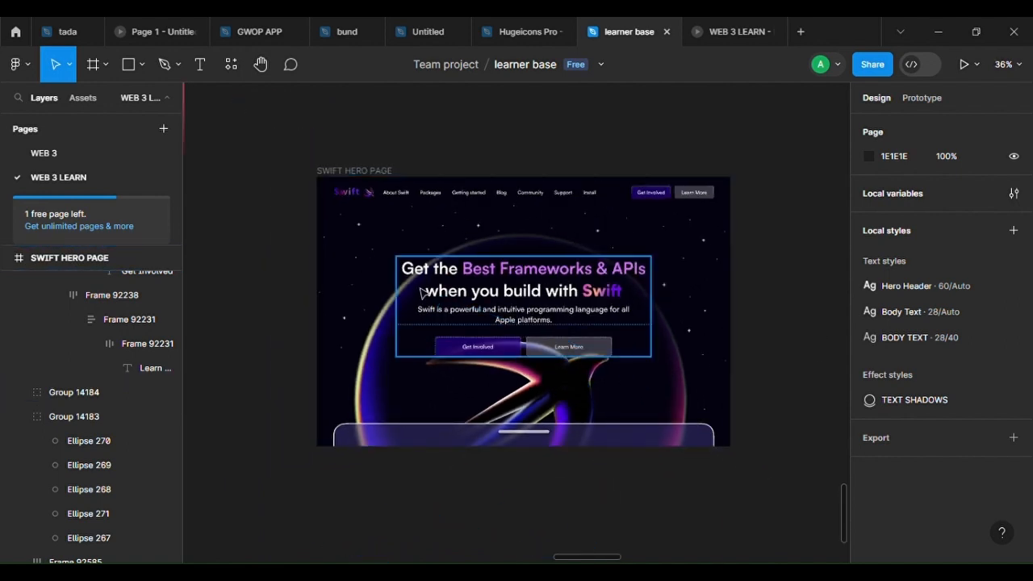
scroll(339, 371, "down", 3)
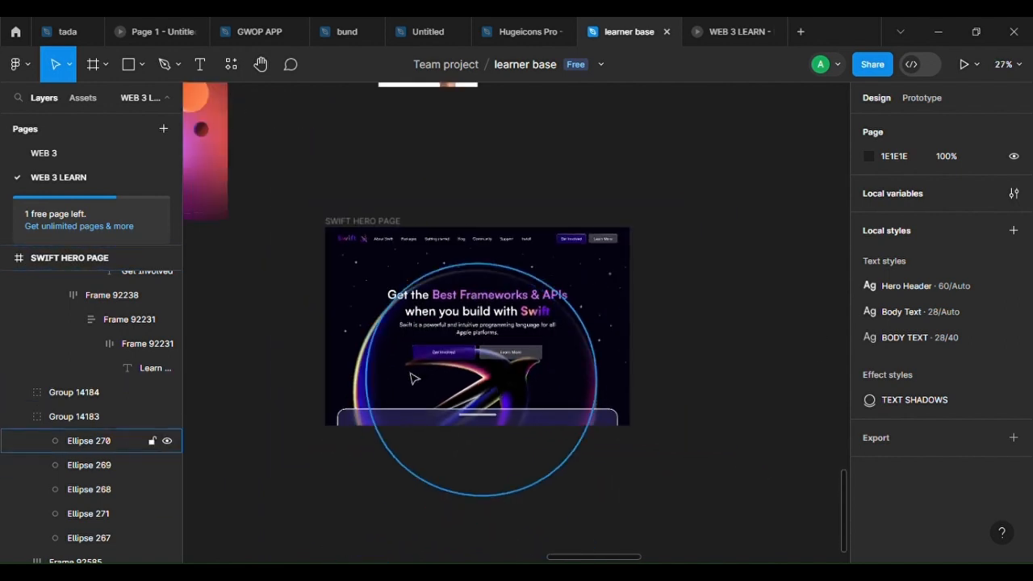
left_click_drag(383, 381, 557, 357)
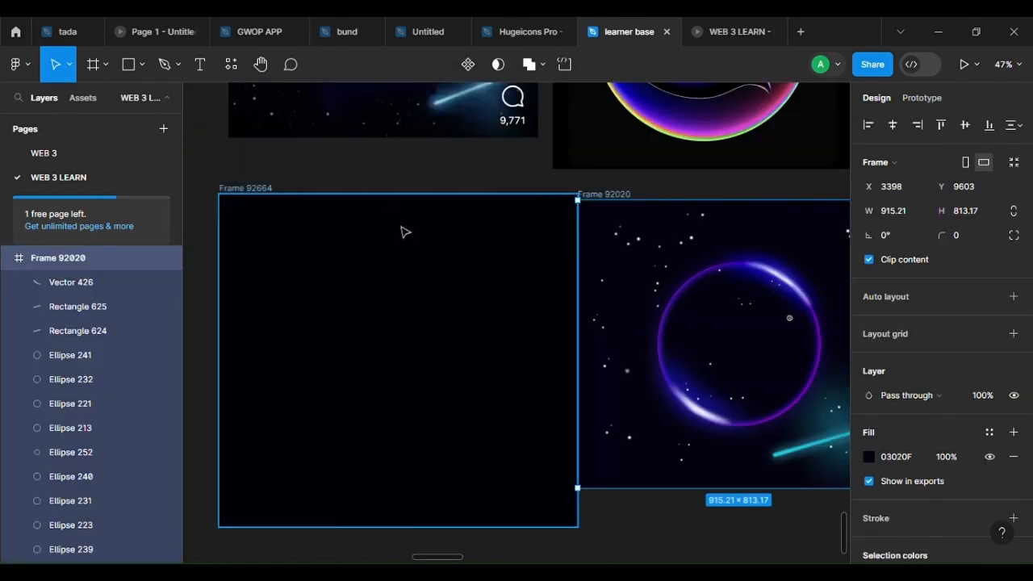
Compare the Durex reference and the finished ring artwork in Frame 92020 with the empty Frame 92664
scroll(559, 244, "up", 3)
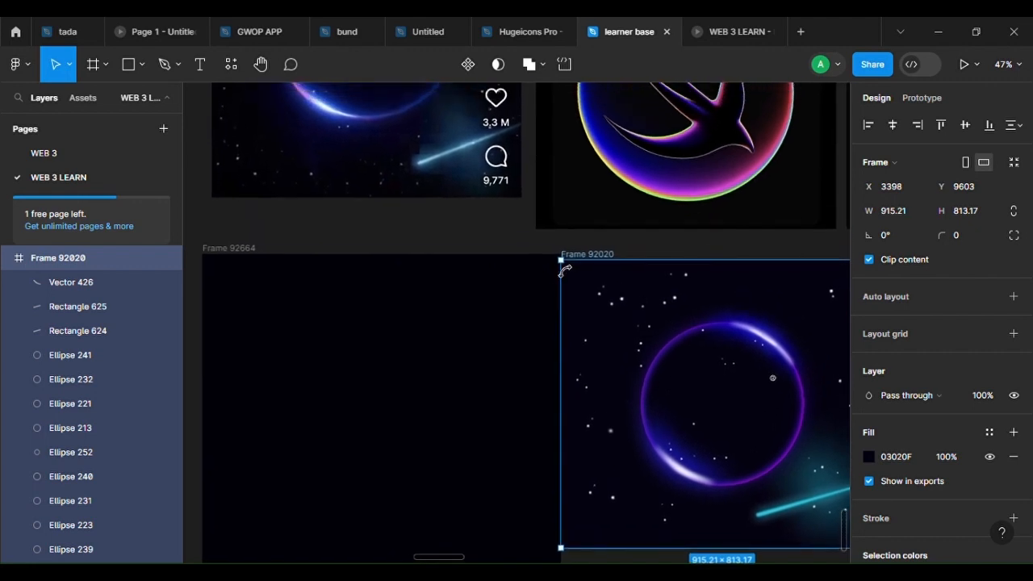
scroll(596, 257, "down", 5)
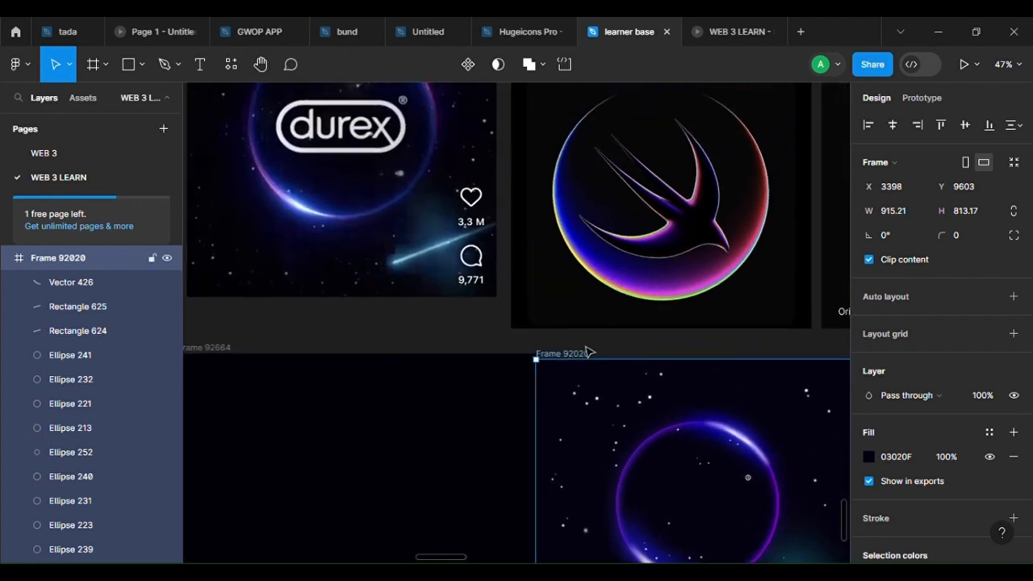
left_click_drag(538, 390, 524, 391)
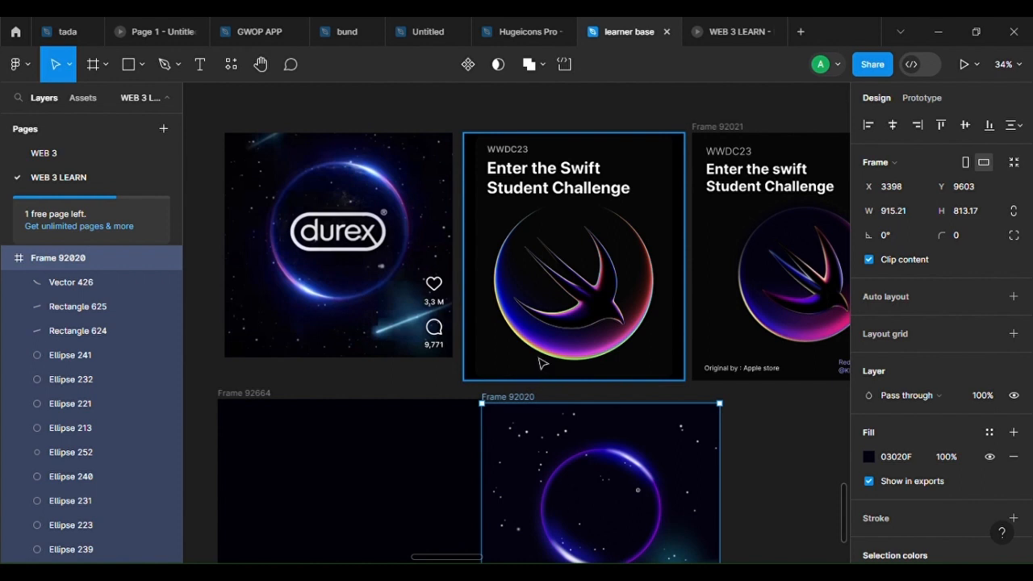
left_click_drag(583, 377, 617, 299)
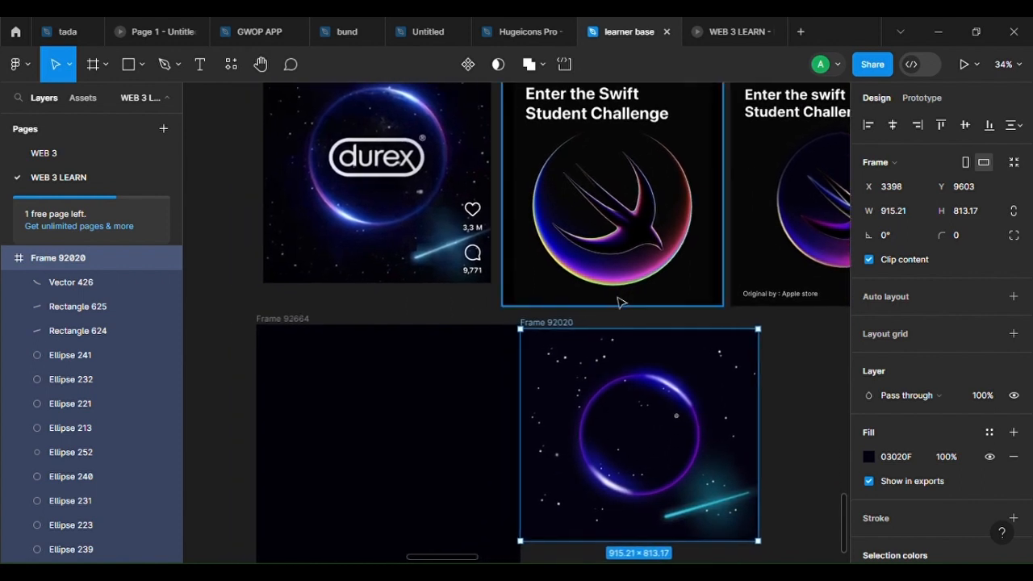
left_click_drag(535, 406, 567, 301)
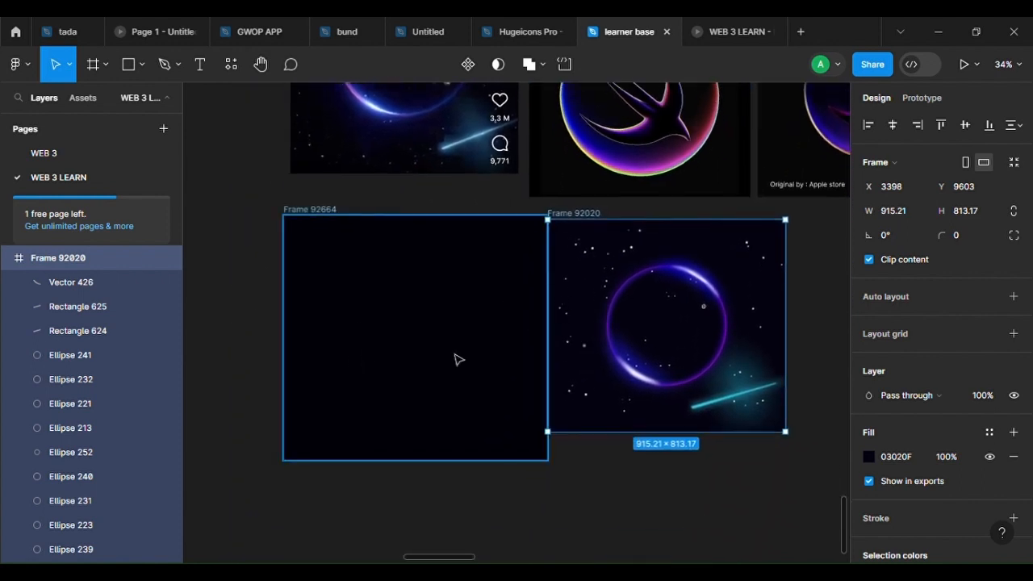
scroll(529, 338, "up", 1)
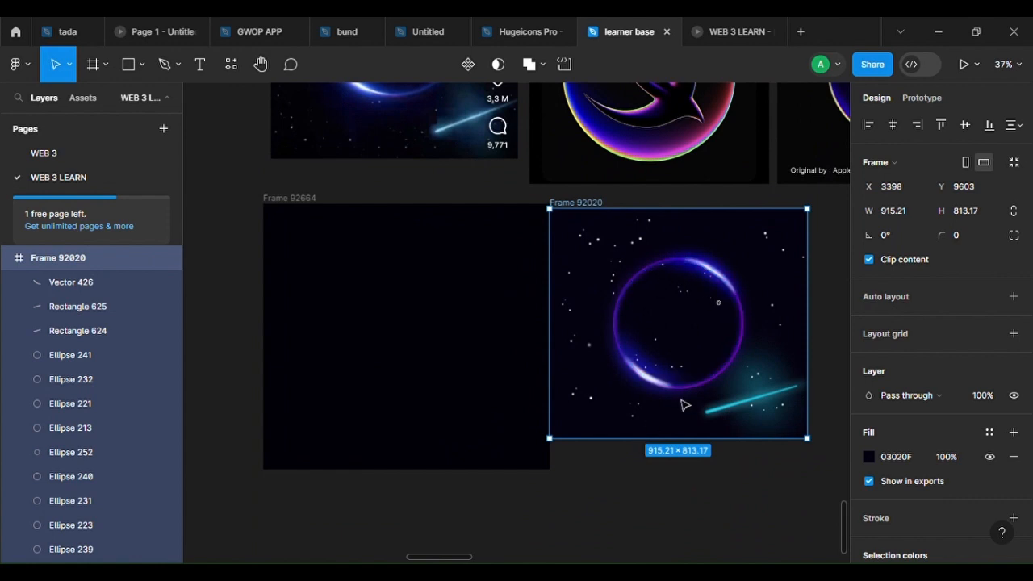
scroll(624, 309, "up", 1)
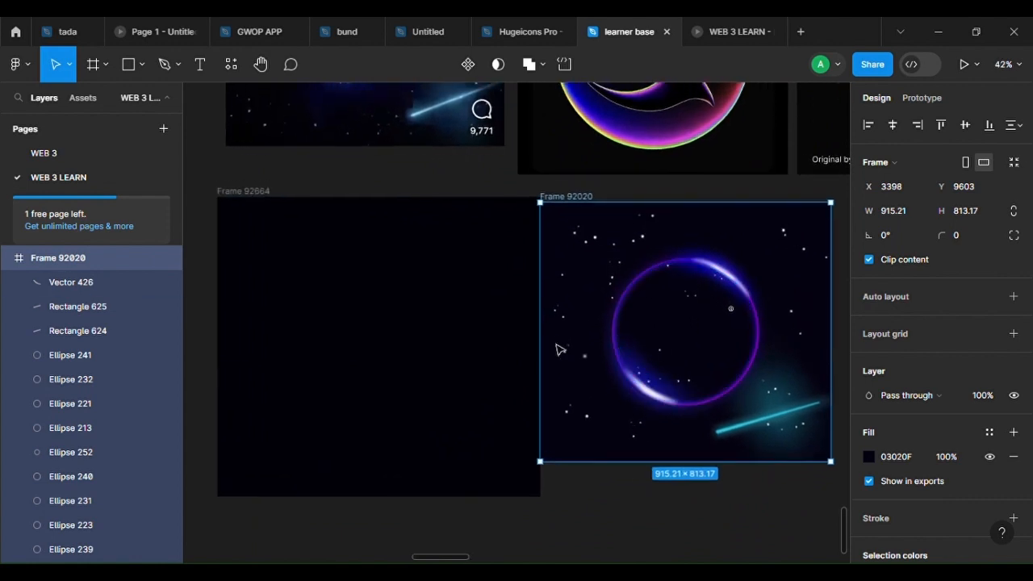
scroll(636, 396, "up", 1)
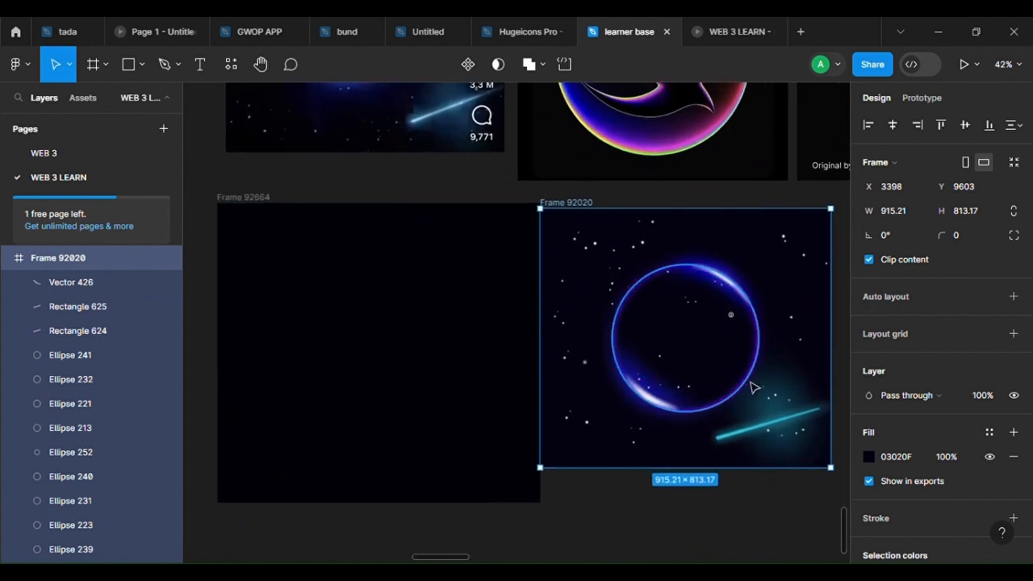
Add a 500 × 500 circle to the empty Frame 92664 and centre it horizontally and vertically
left_click_drag(477, 409, 516, 385)
scroll(410, 348, "up", 1)
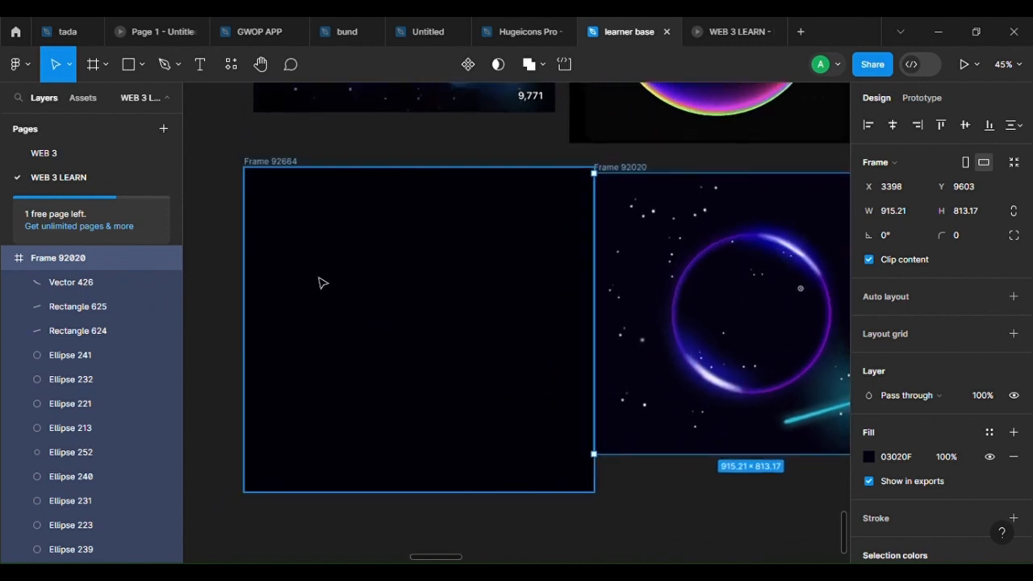
left_click(139, 66)
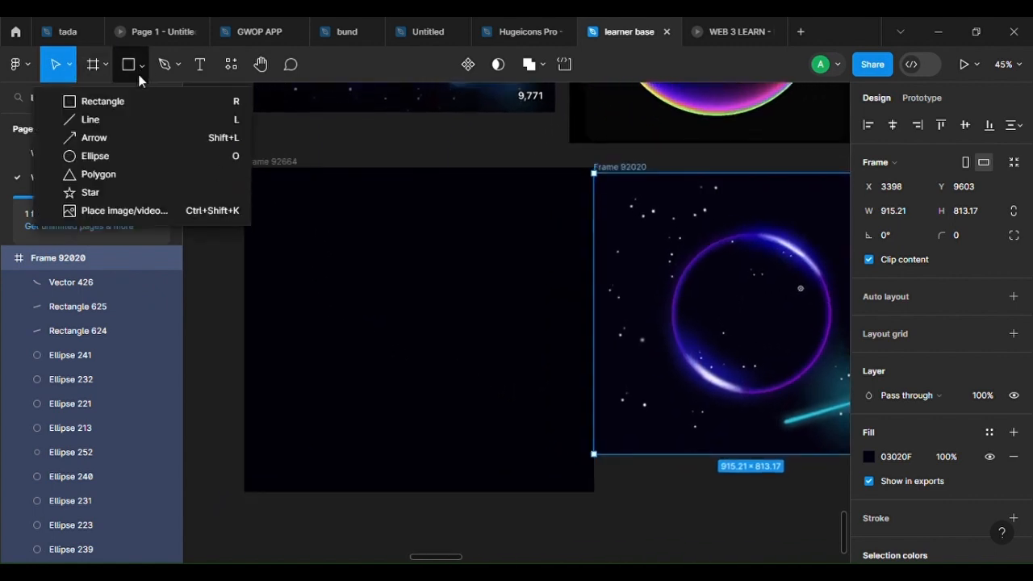
left_click(178, 156)
left_click(385, 305)
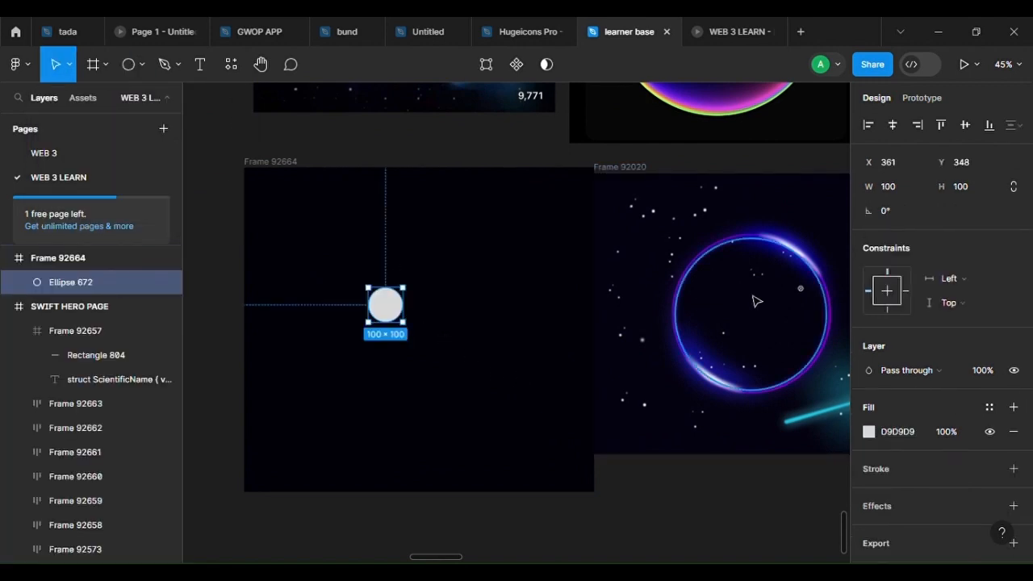
left_click(906, 190)
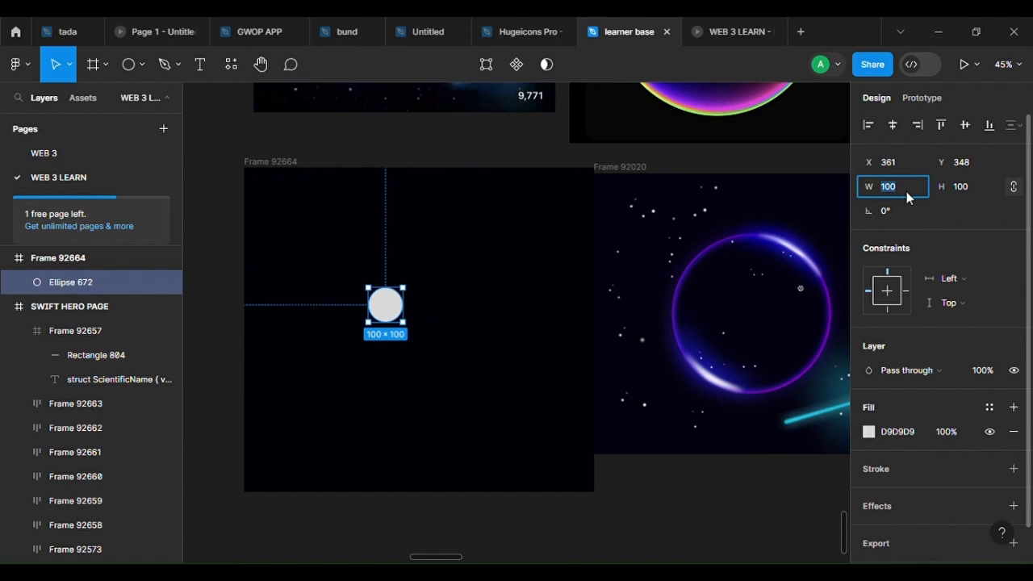
type("500")
key("Return")
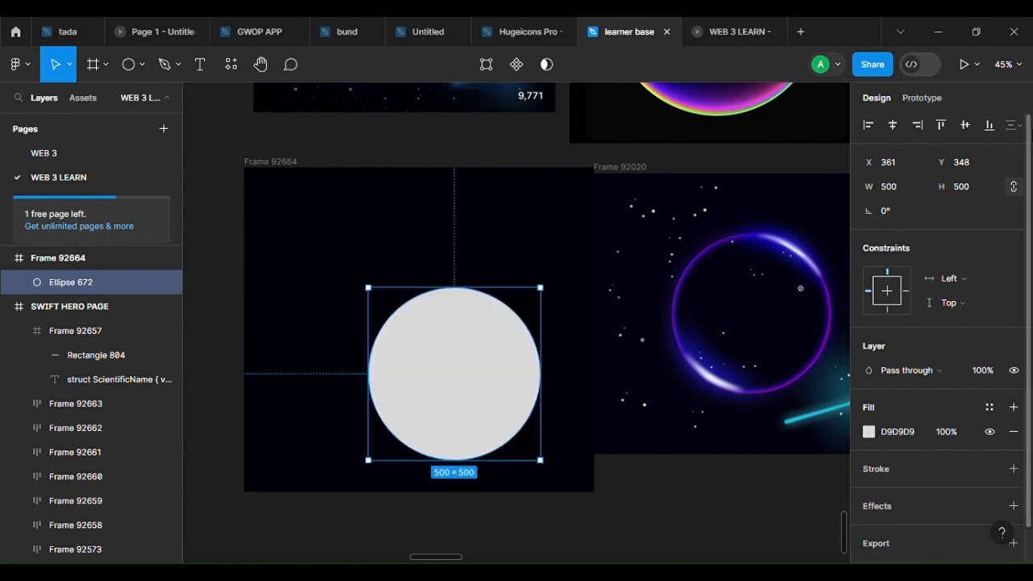
left_click(964, 125)
left_click(891, 125)
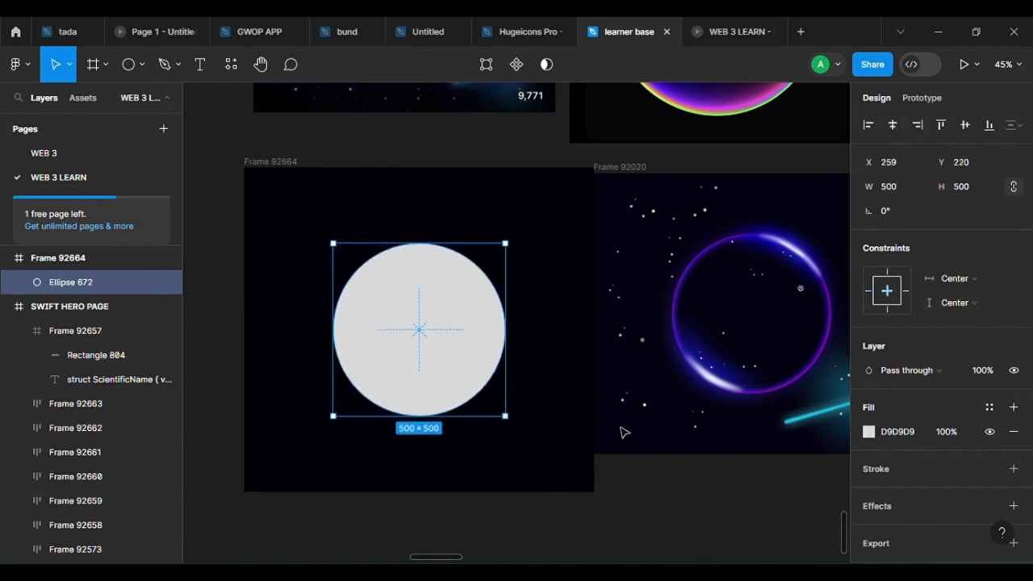
Set the new circle's fill to CC00FF, copied from the base circle of the ring in Frame 92020
scroll(428, 438, "up", 3)
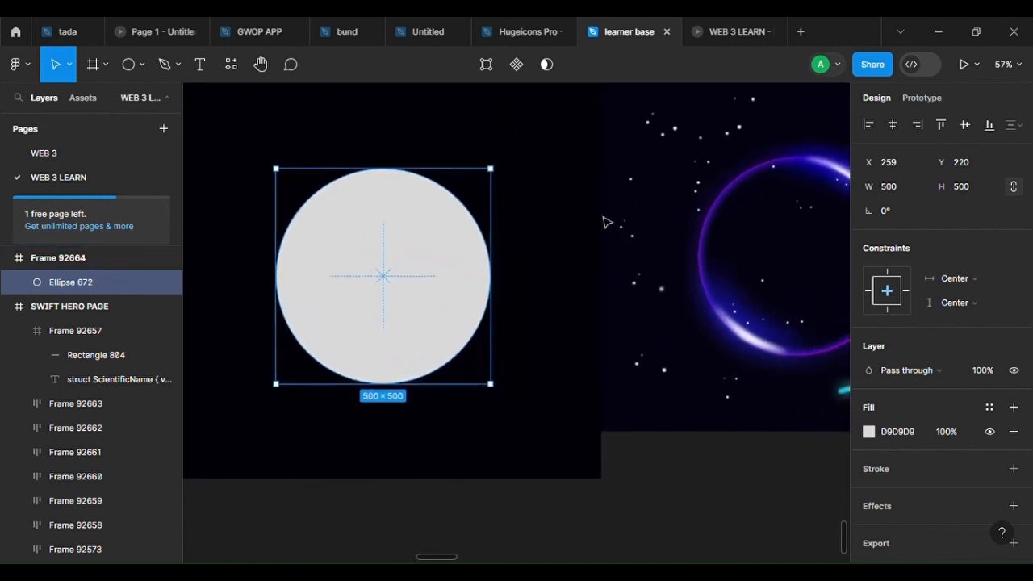
left_click(736, 276)
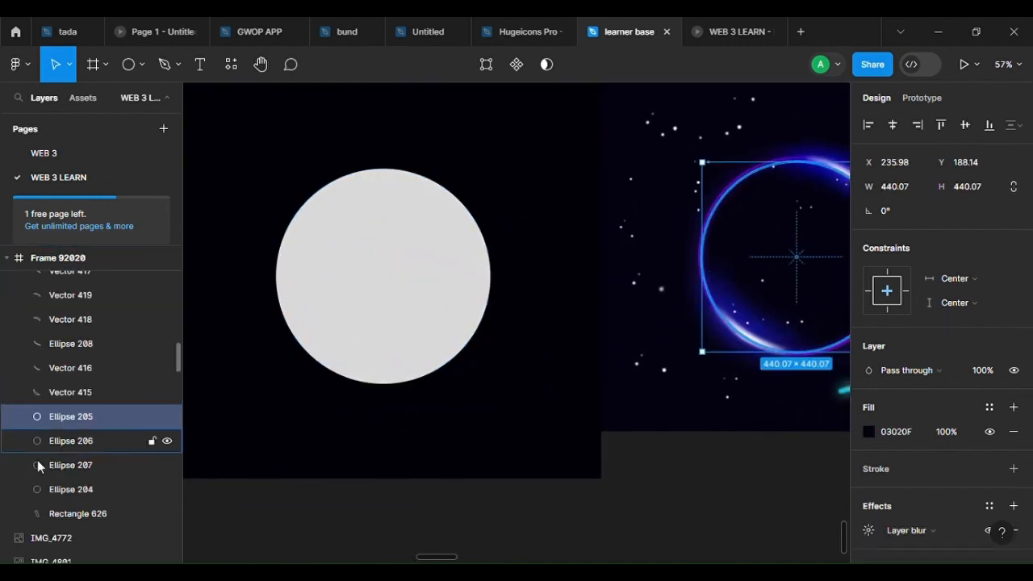
left_click(84, 488)
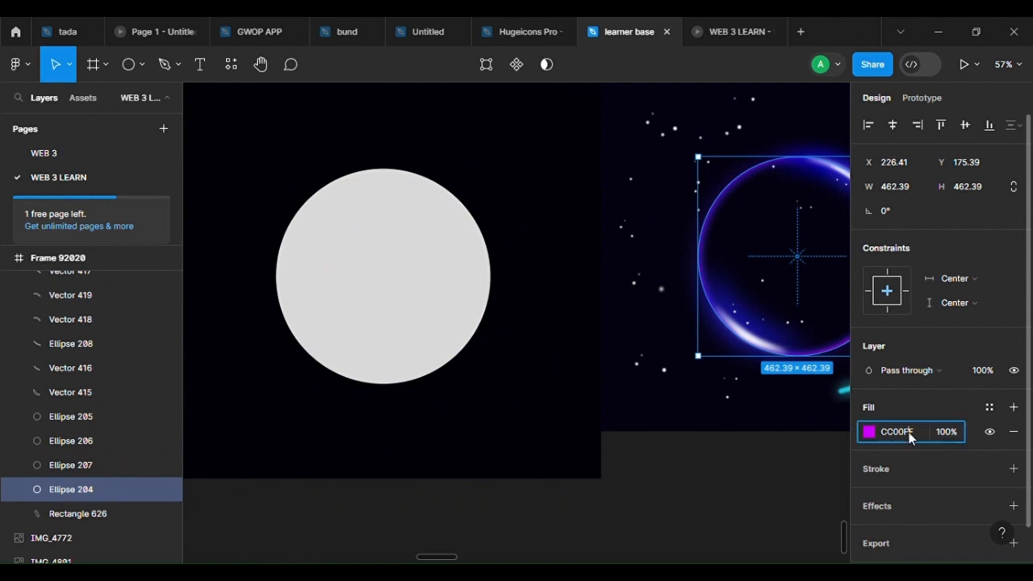
left_click(380, 299)
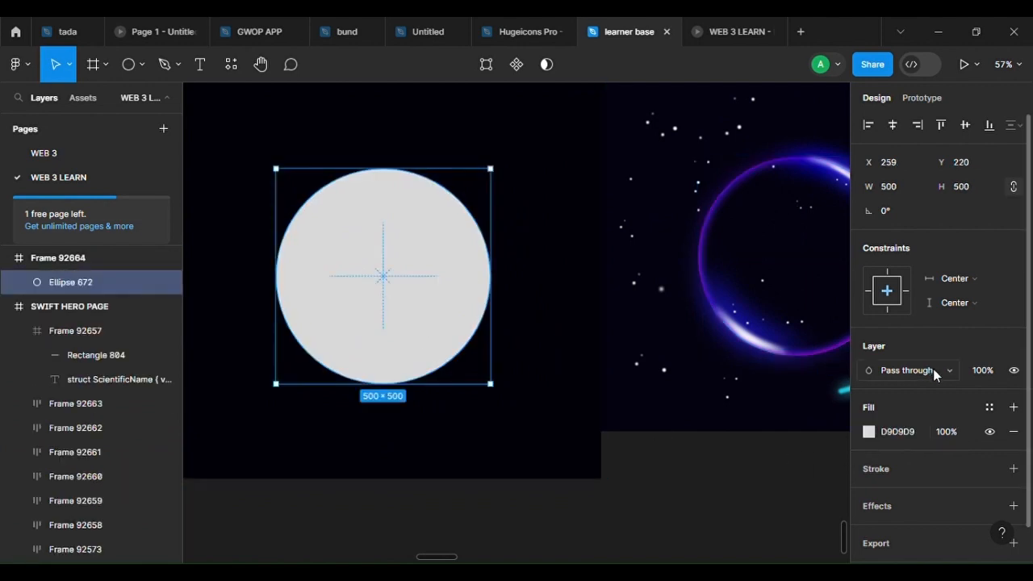
type("CC00FF")
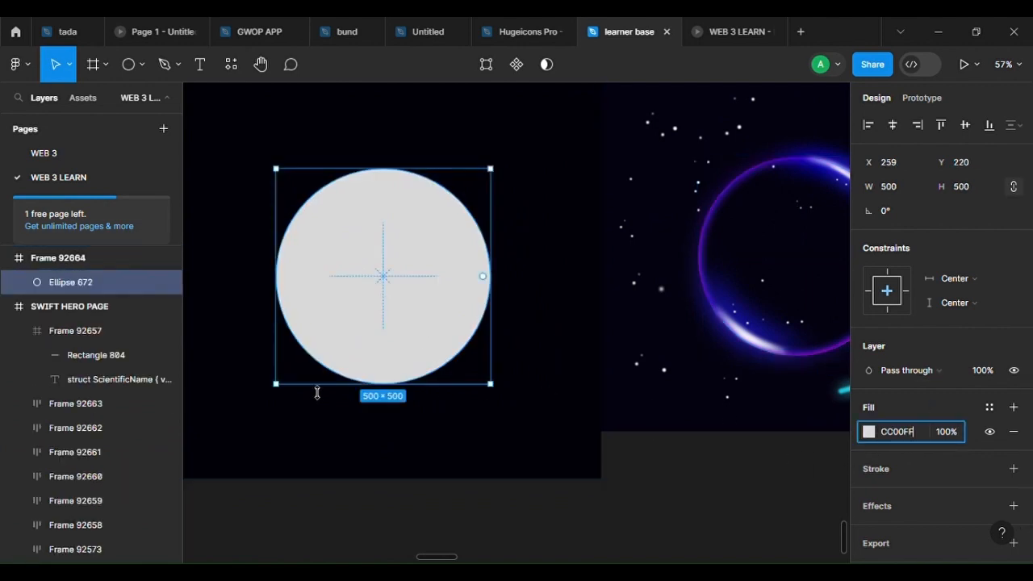
left_click(547, 442)
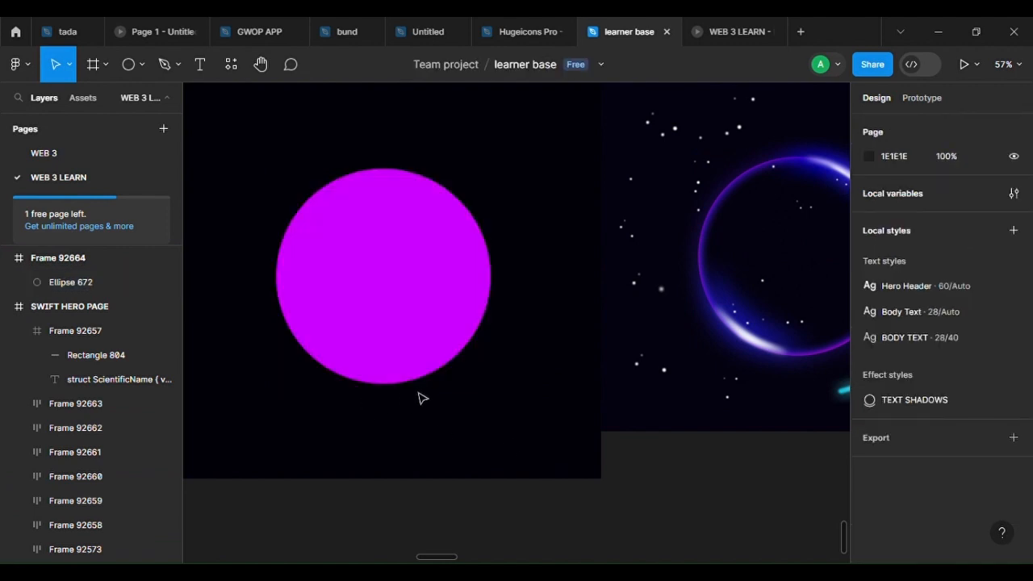
left_click_drag(433, 396, 480, 407)
left_click(474, 336)
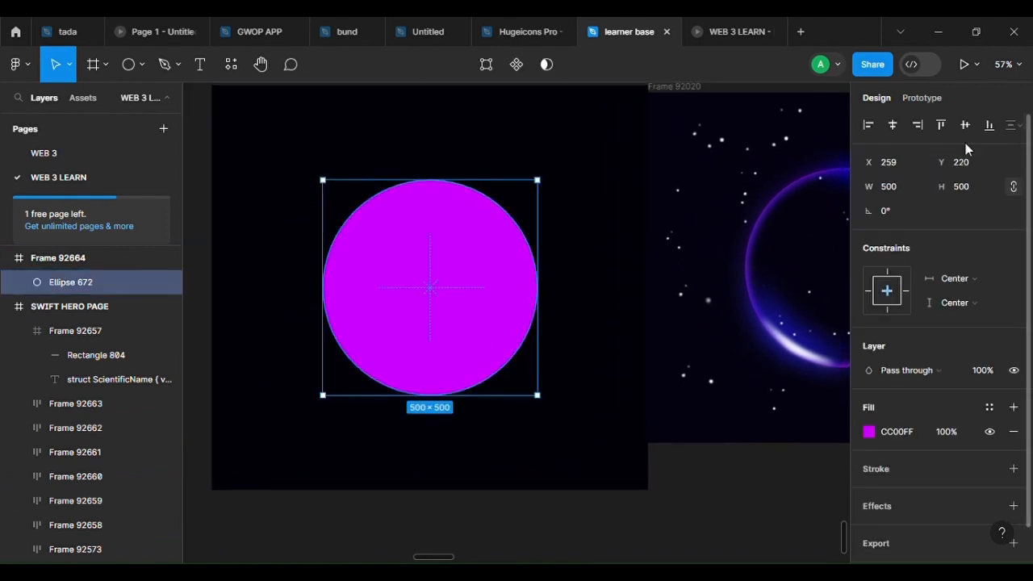
Set the fill of Frame 92664 to the dark navy colour 030210
scroll(617, 306, "up", 2)
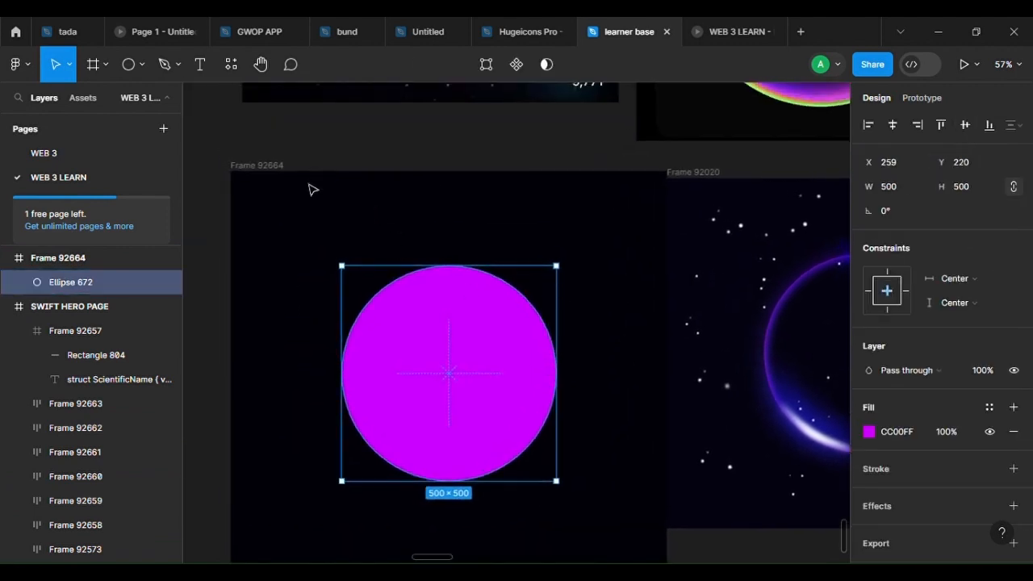
left_click(259, 168)
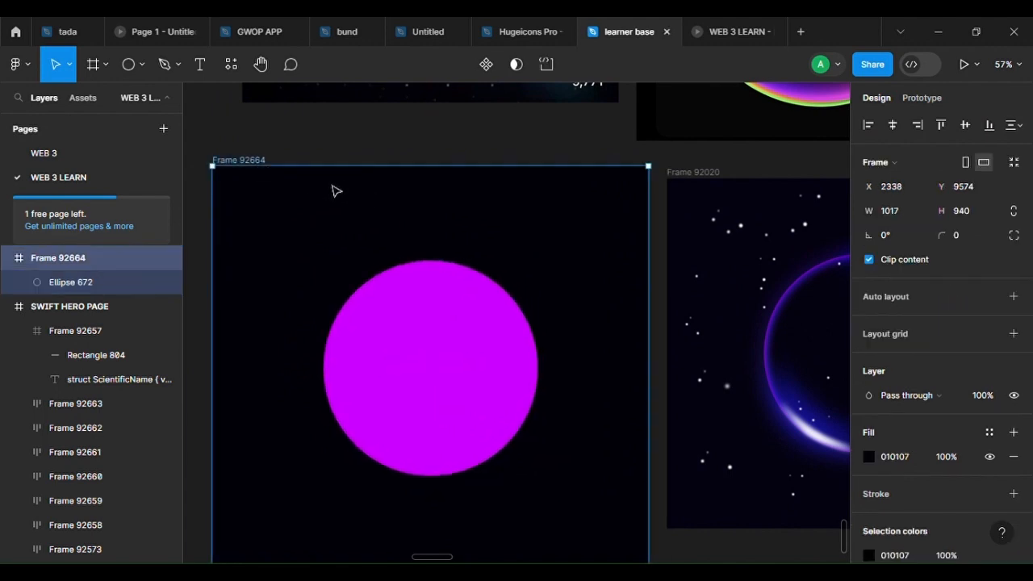
left_click(868, 457)
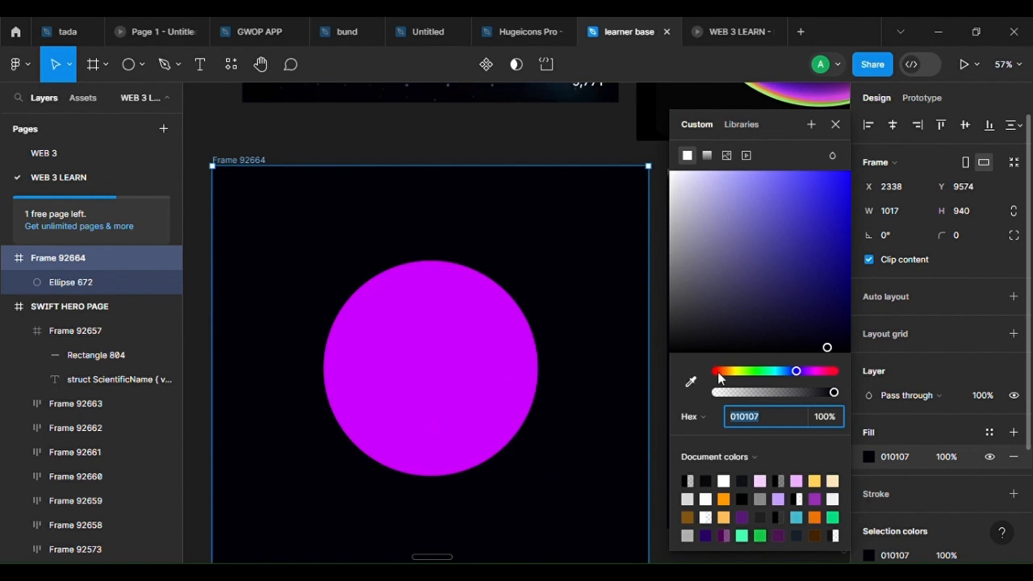
left_click_drag(827, 347, 831, 342)
left_click(835, 124)
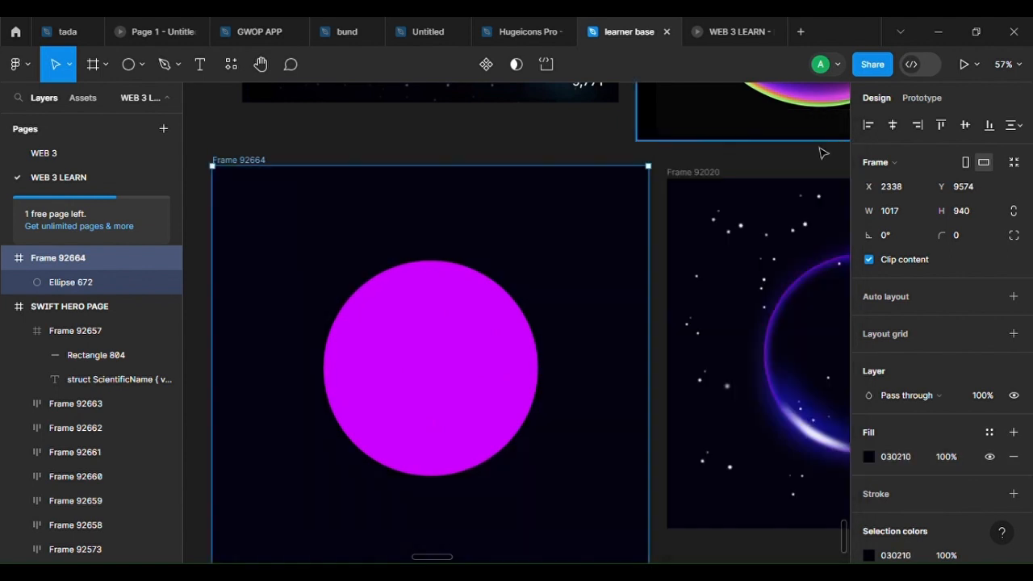
Duplicate the 500 × 500 magenta circle in place within Frame 92664
scroll(648, 334, "down", 3)
left_click(507, 382)
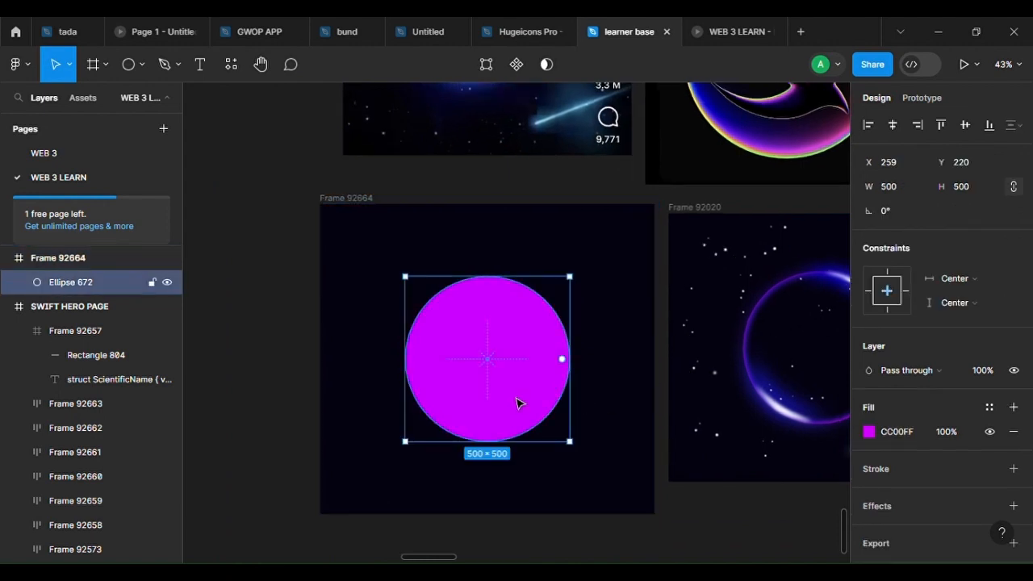
scroll(518, 401, "up", 3)
scroll(505, 425, "up", 3)
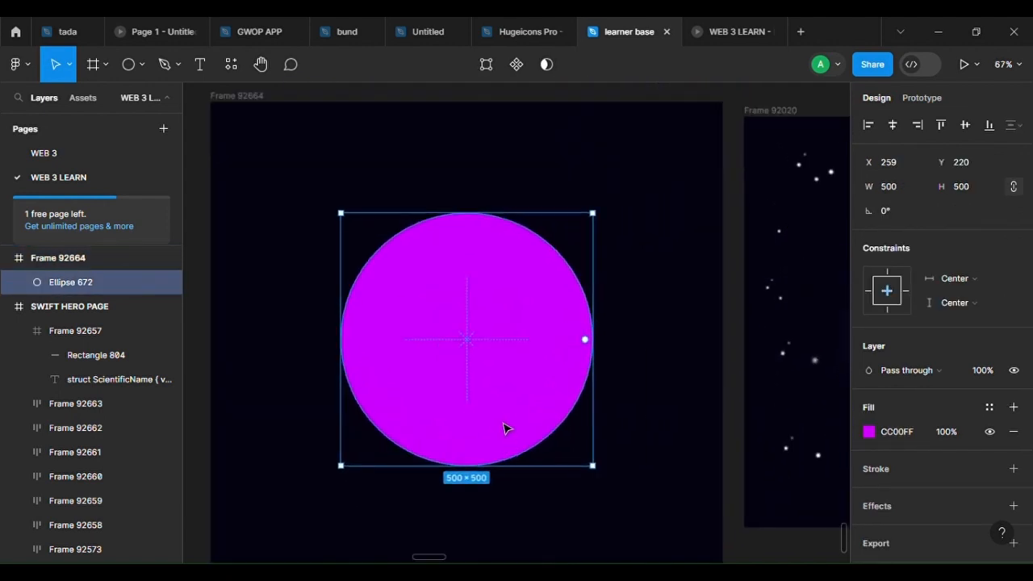
key("ctrl+d")
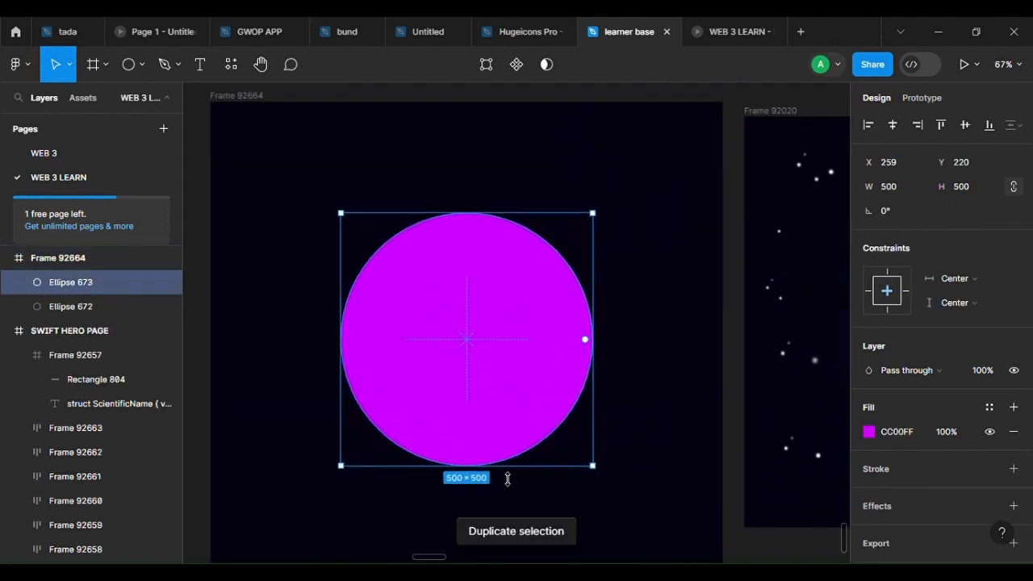
Replace the duplicate circle's CC00FF fill with the blue linear gradient copied from Ellipse 207 in Frame 92020
scroll(645, 385, "down", 2)
scroll(810, 349, "right", 3)
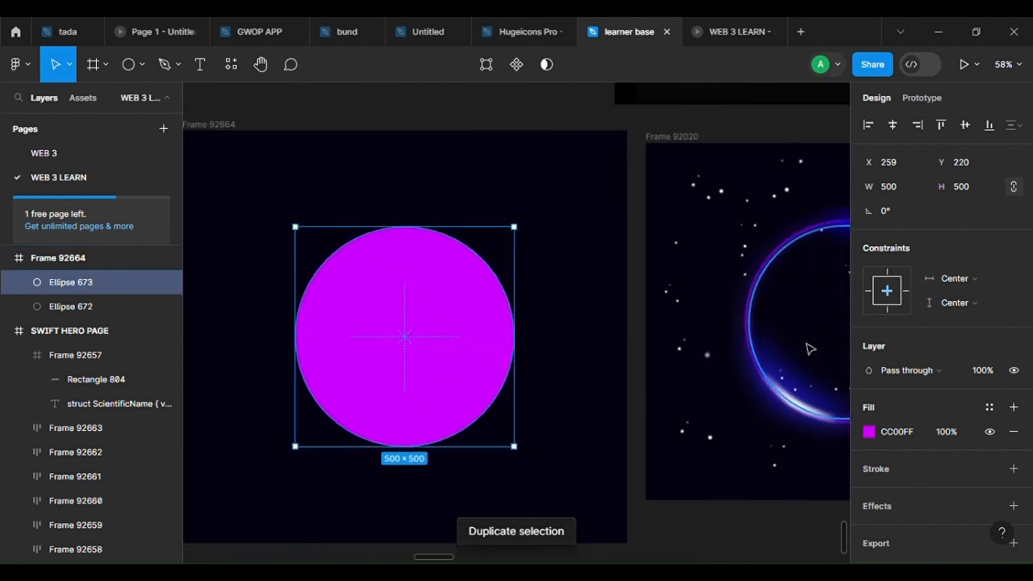
left_click(736, 353)
left_click(92, 460)
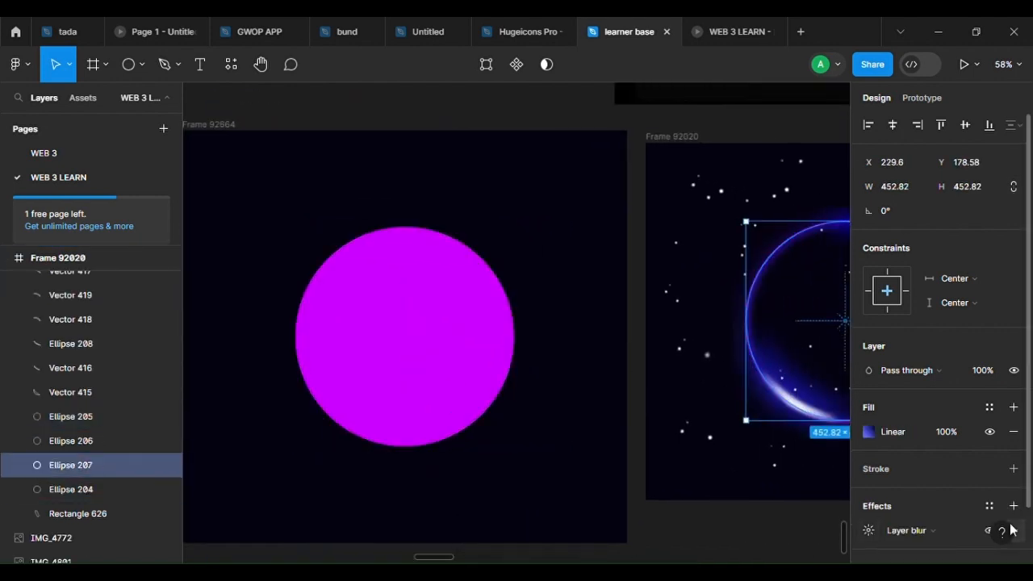
left_click(902, 433)
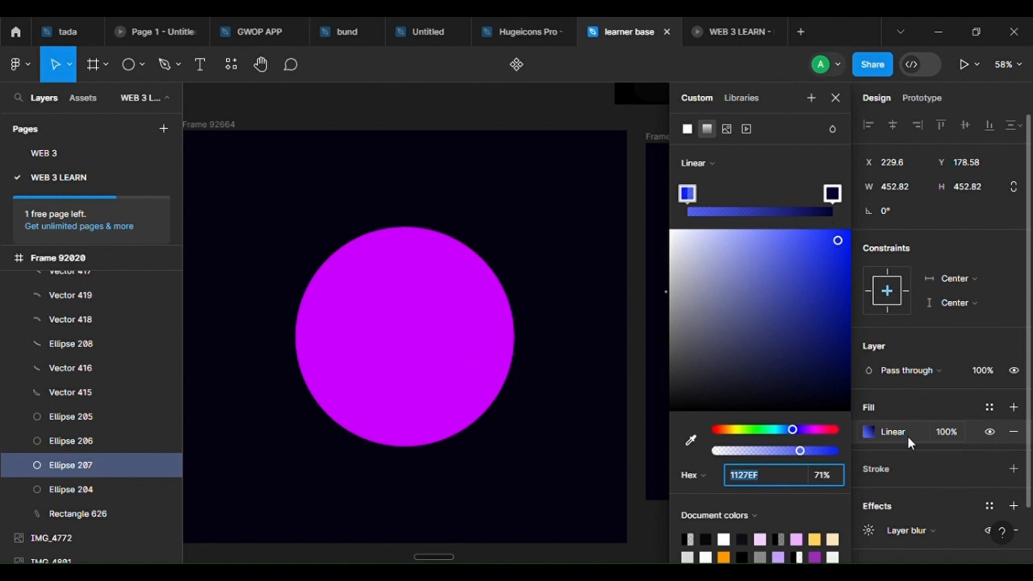
left_click(860, 433)
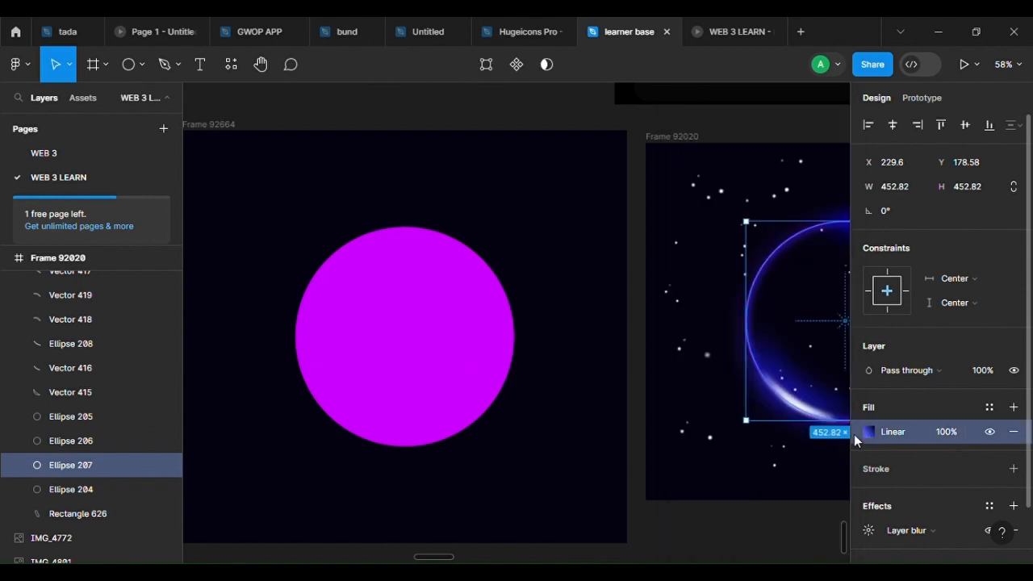
left_click(440, 385)
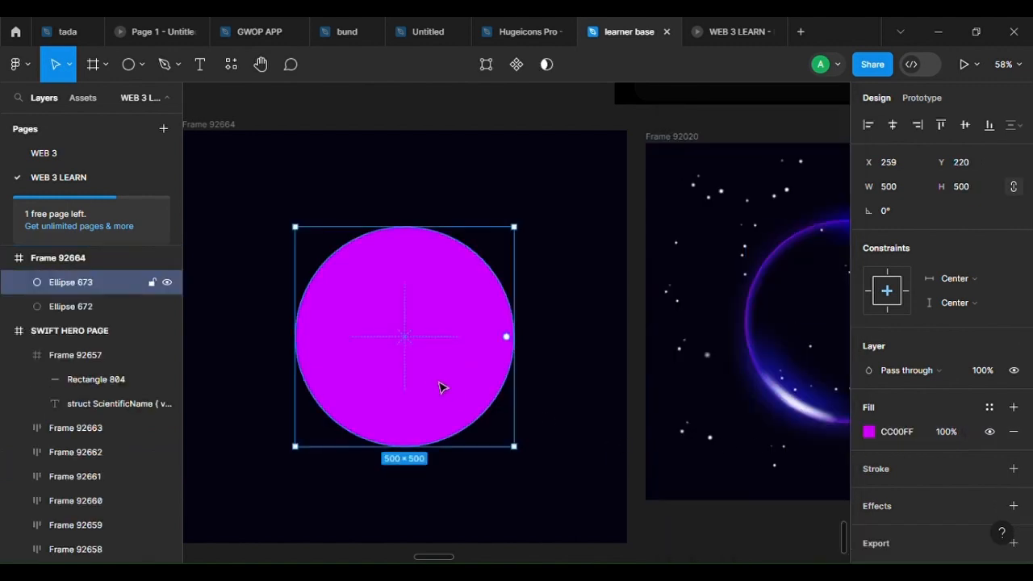
left_click(853, 433)
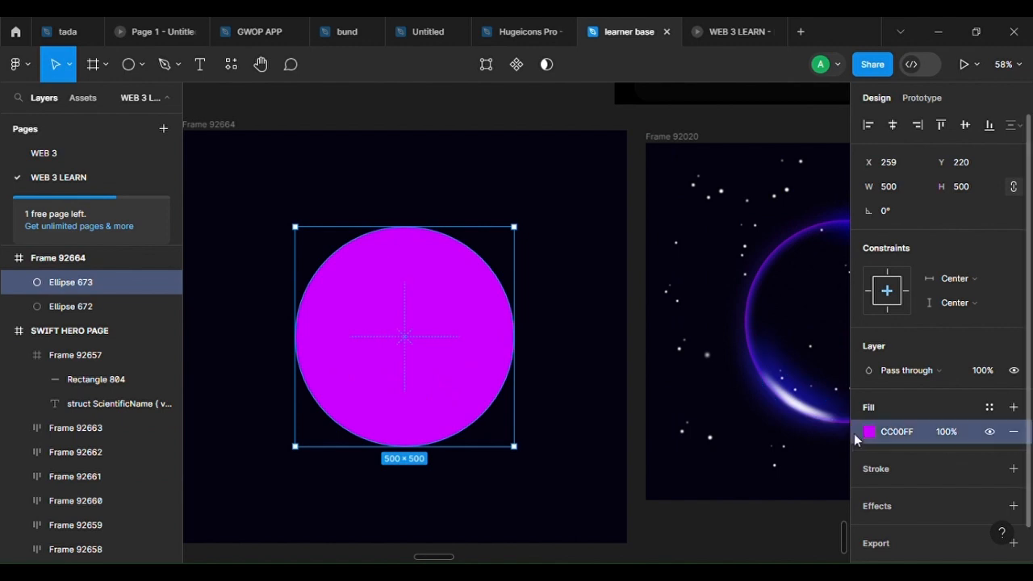
key("ctrl+v")
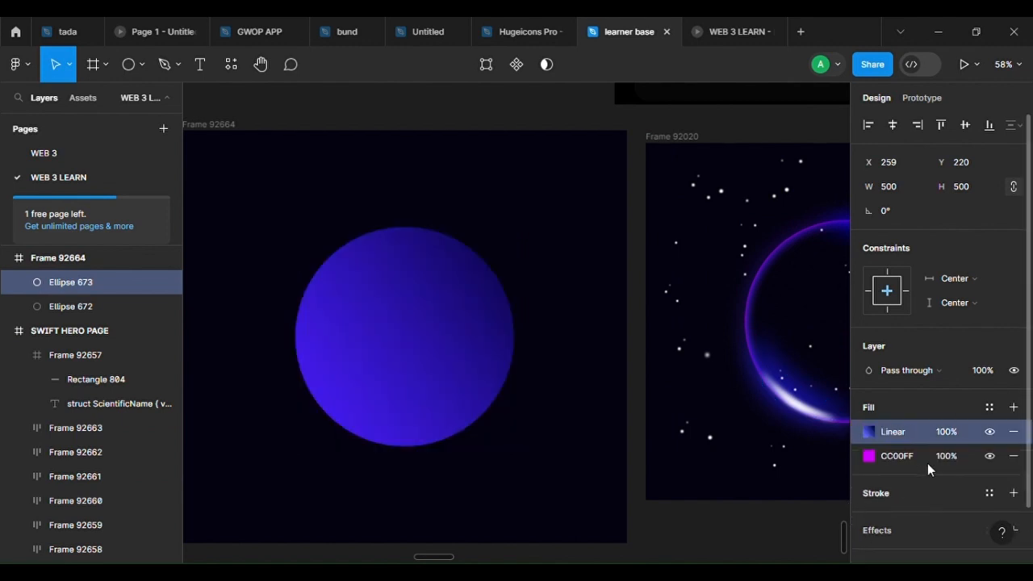
left_click(1013, 457)
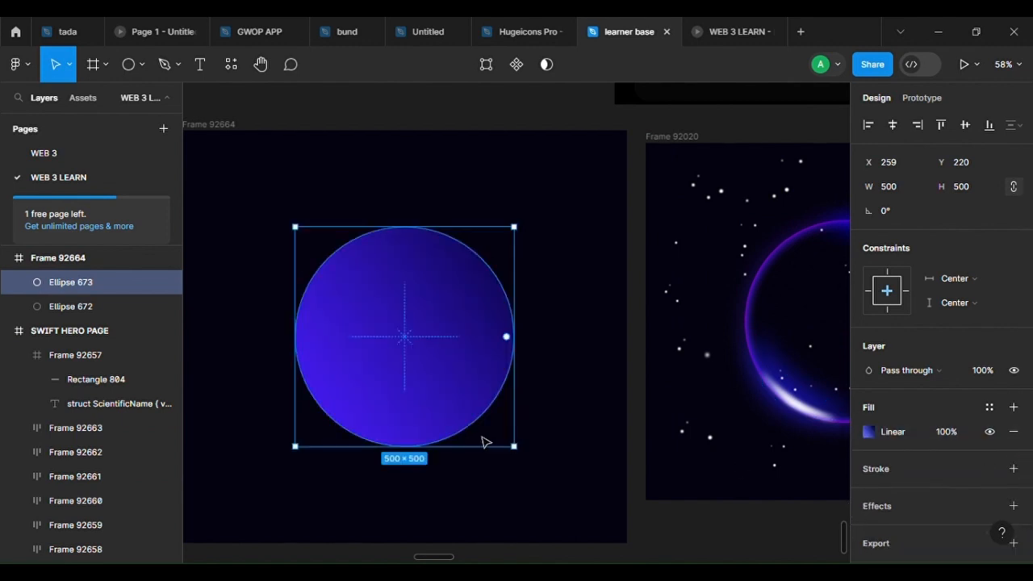
Scale the blue gradient circle down to 484 × 484 and centre it on the magenta circle
scroll(427, 431, "up", 3)
key("k")
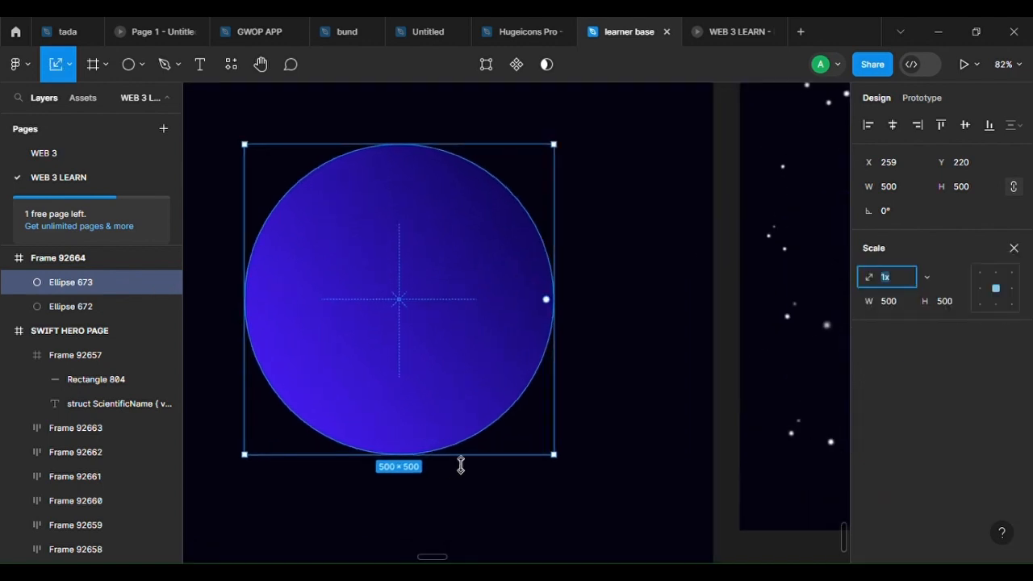
mouse_move(463, 462)
left_mouse_down()
mouse_move(468, 442)
mouse_move(473, 456)
left_mouse_up()
scroll(428, 368, "up", 2)
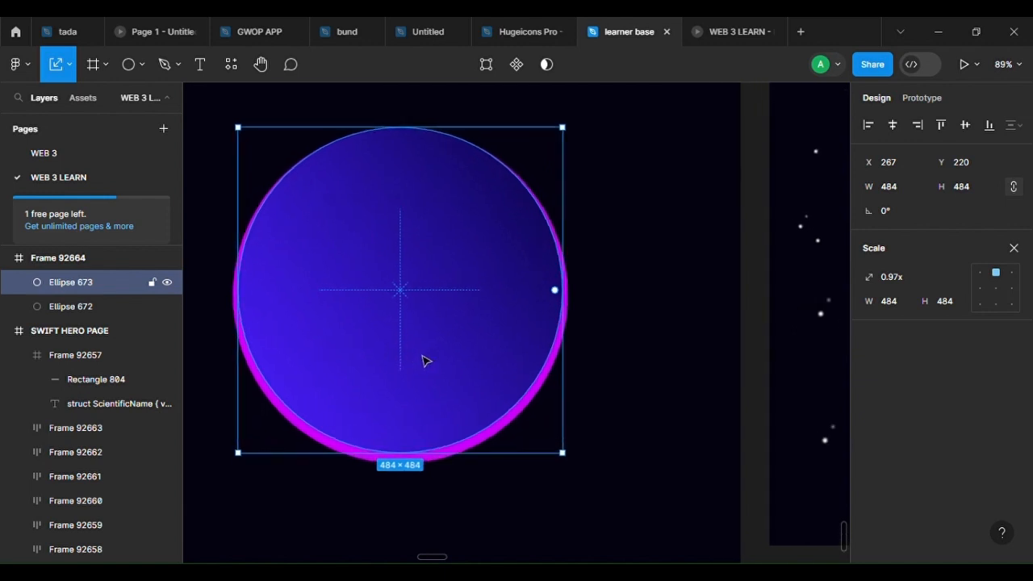
left_click_drag(436, 353, 436, 357)
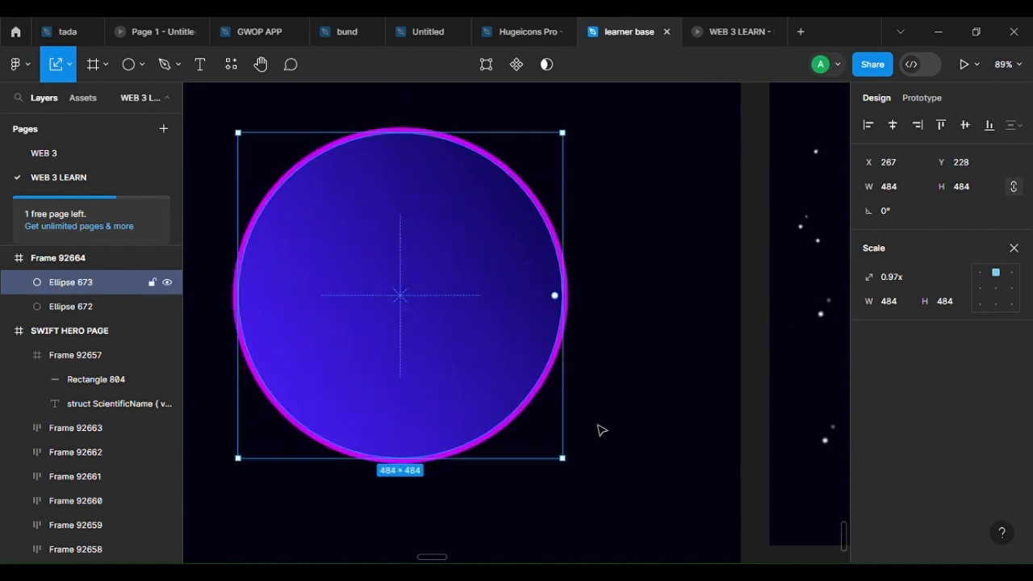
Duplicate the 484 × 484 circle and replace the copy's fill with the 56% purple linear gradient from Ellipse 206 in Frame 92020
scroll(587, 425, "down", 4)
key("ctrl+d")
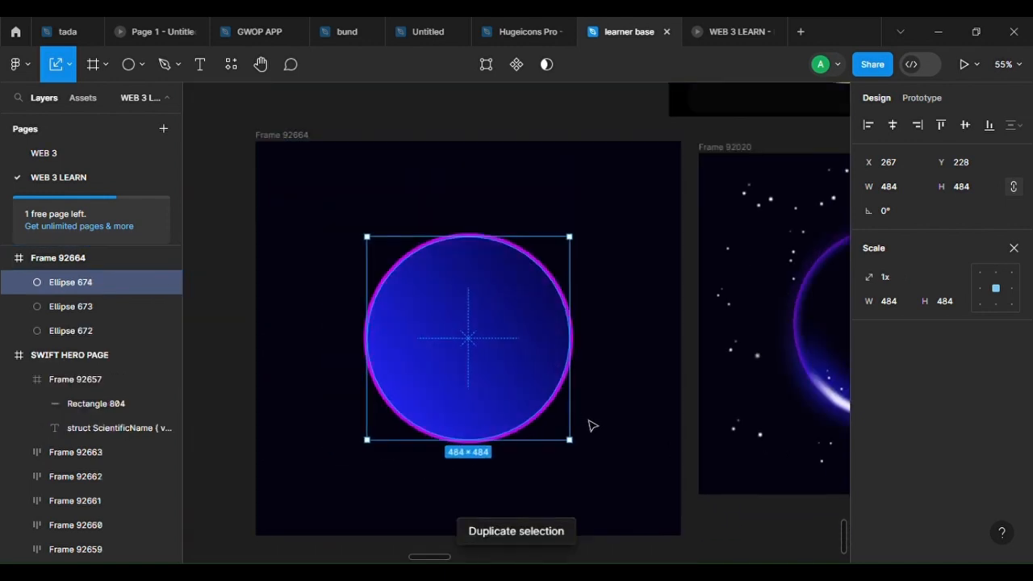
left_click(811, 348)
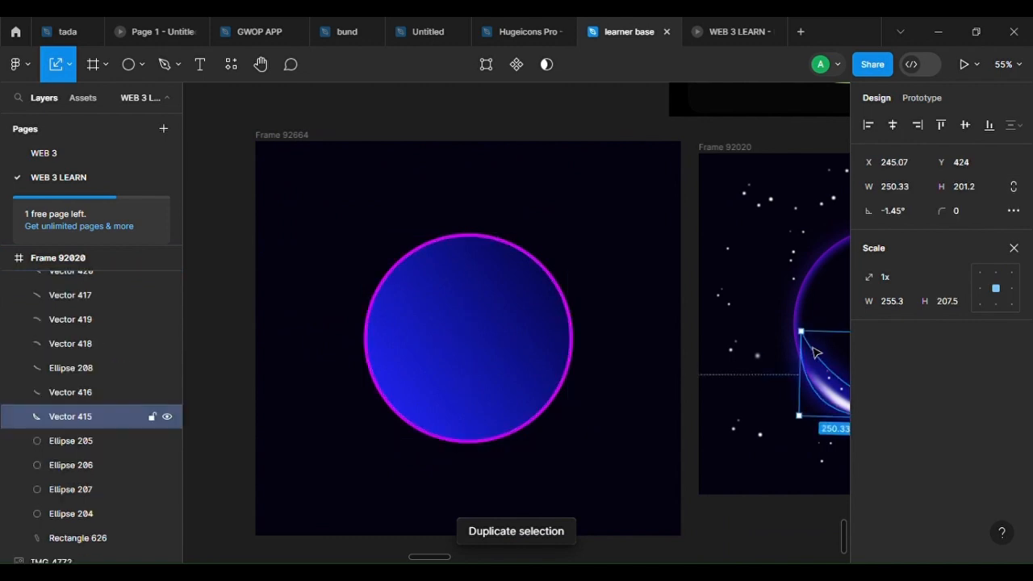
left_click(833, 326)
left_click(58, 466)
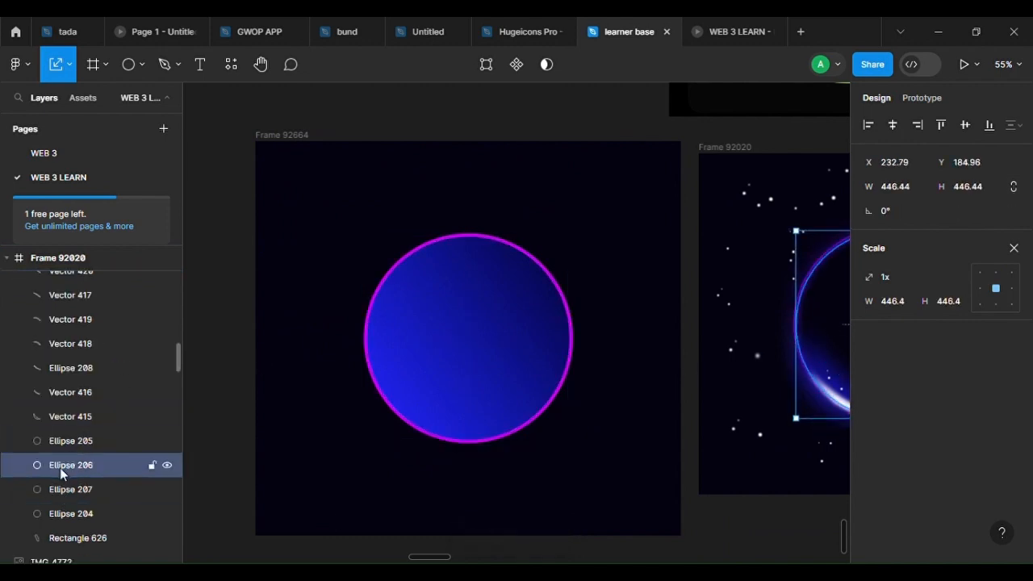
key("v")
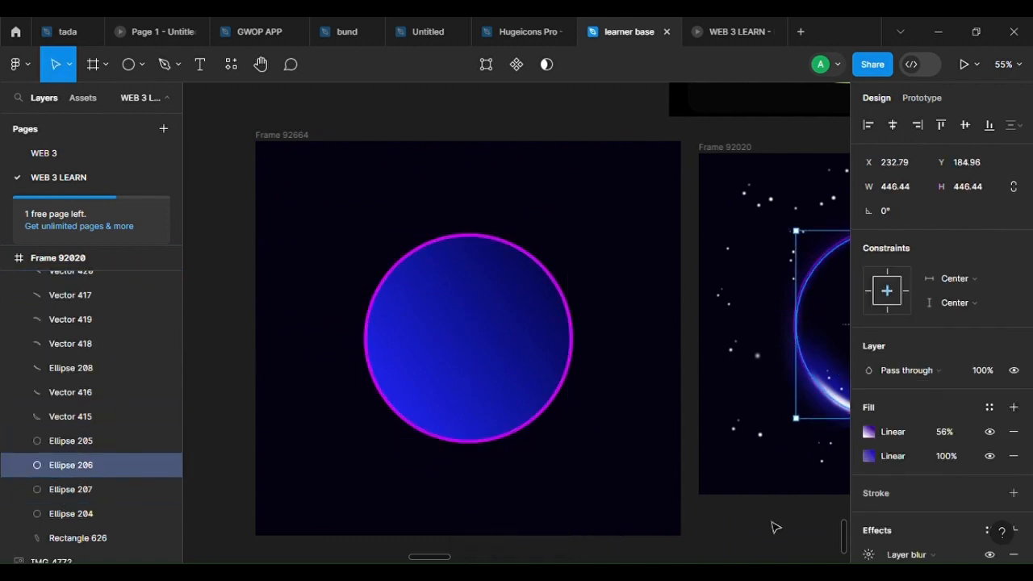
left_click(859, 434)
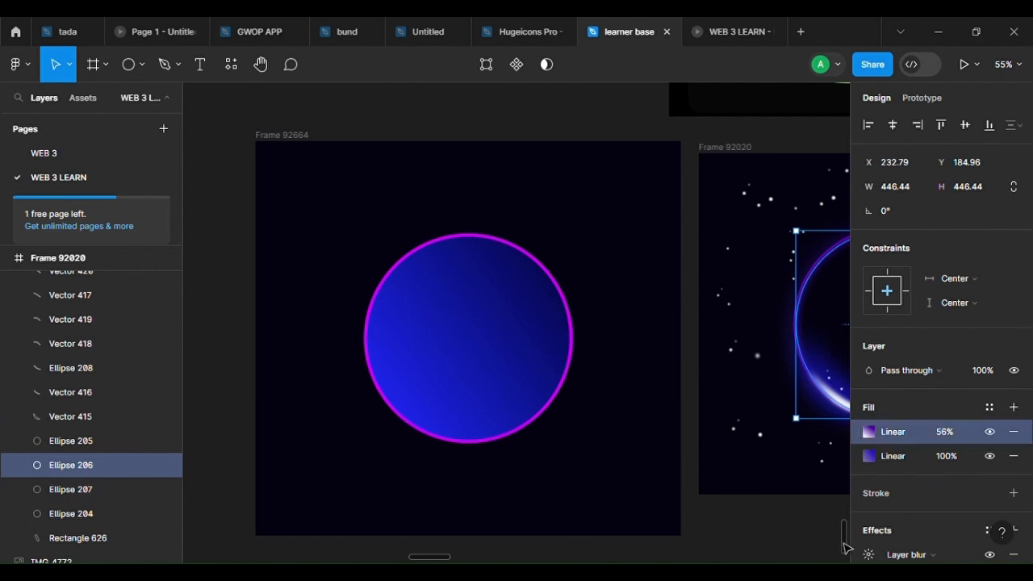
left_click(449, 371)
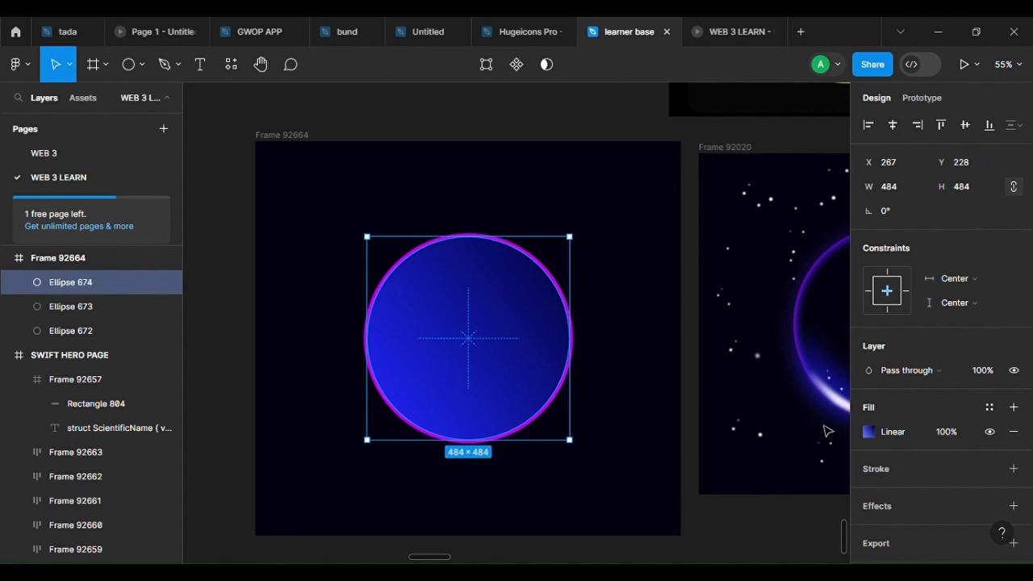
left_click(859, 432)
key("ctrl+v")
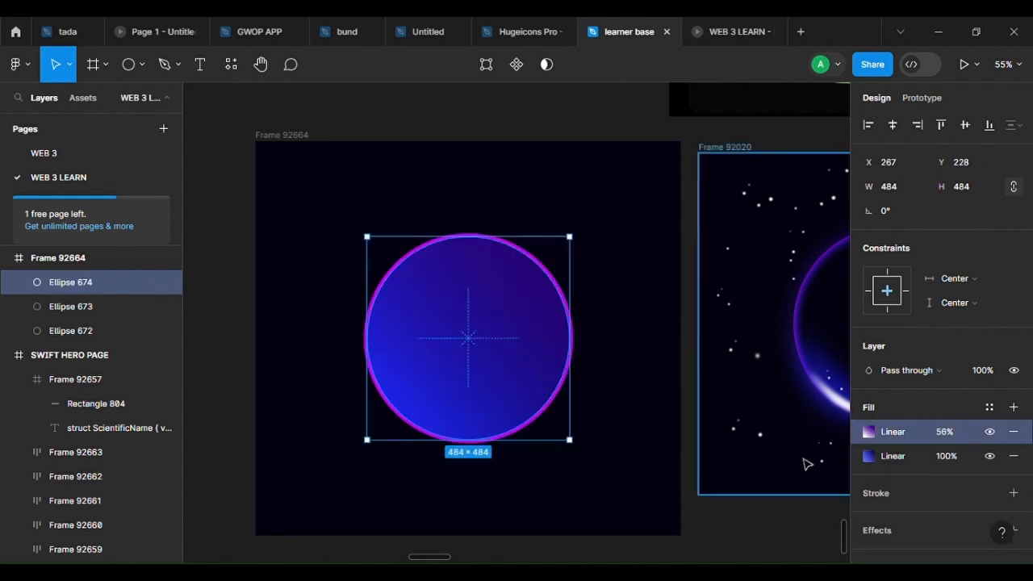
scroll(494, 438, "up", 3)
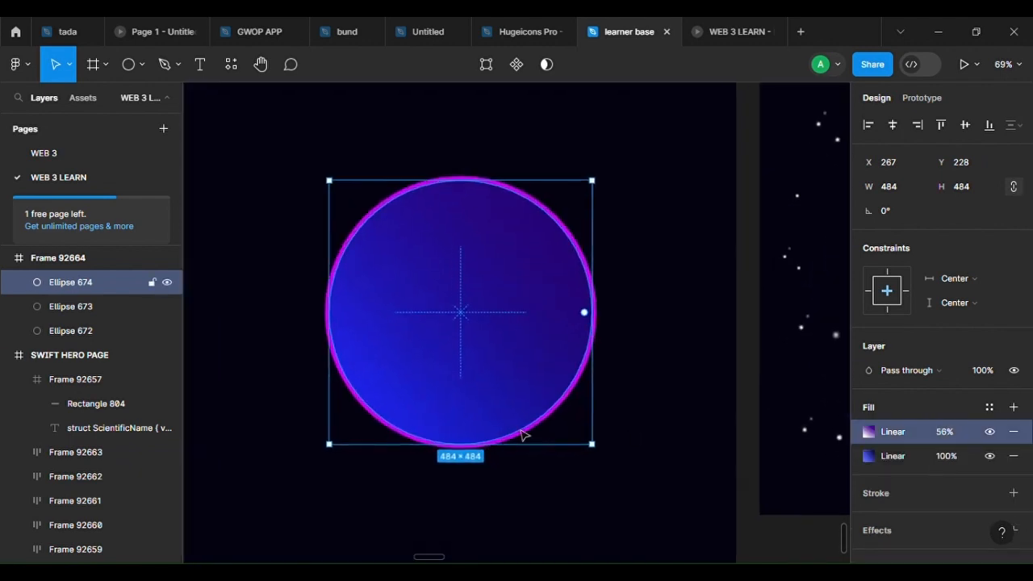
left_click(1013, 455)
Scale the purple gradient circle down to 467 × 467 and centre it on the magenta circle
scroll(415, 415, "down", 3)
scroll(548, 457, "up", 4)
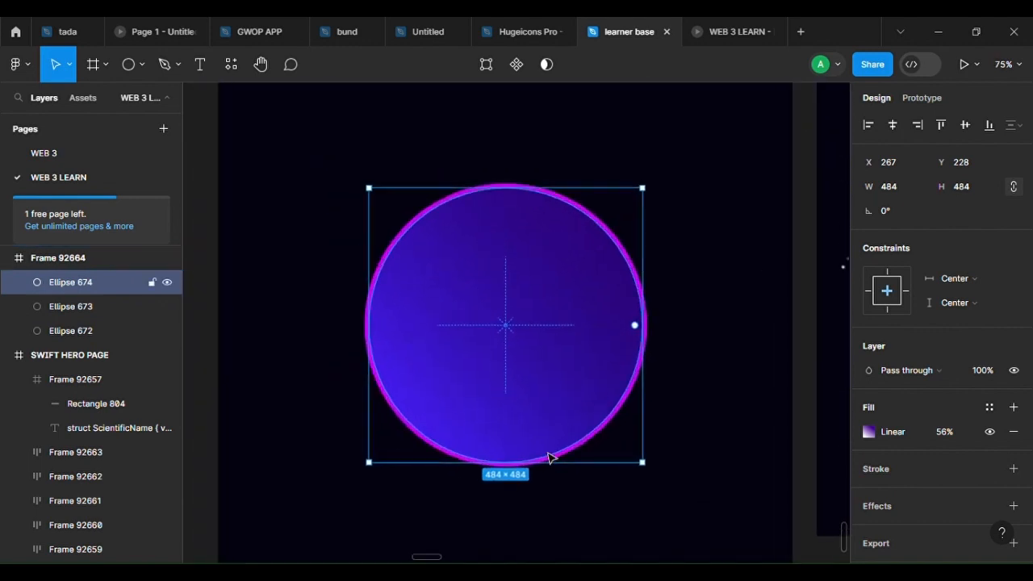
key("k")
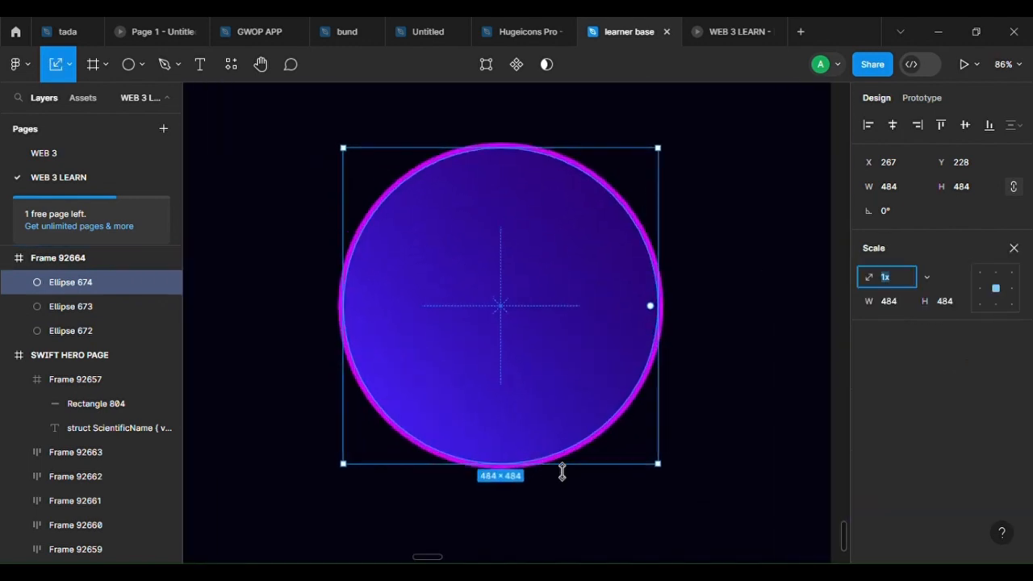
left_click_drag(563, 477, 562, 462)
left_click_drag(545, 392, 545, 399)
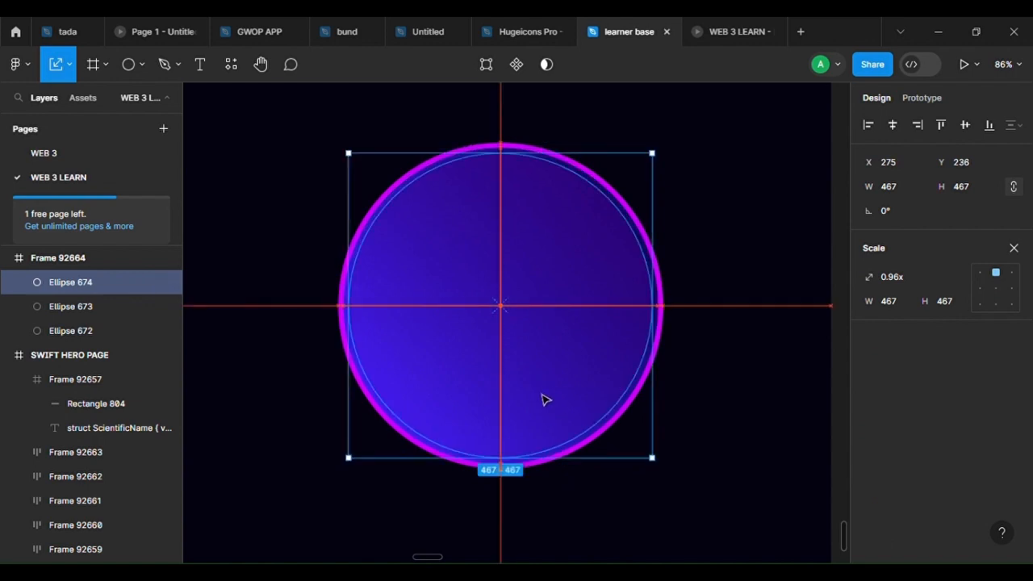
Duplicate the 467 × 467 purple gradient circle in place
scroll(661, 427, "down", 5)
left_click_drag(669, 427, 540, 431)
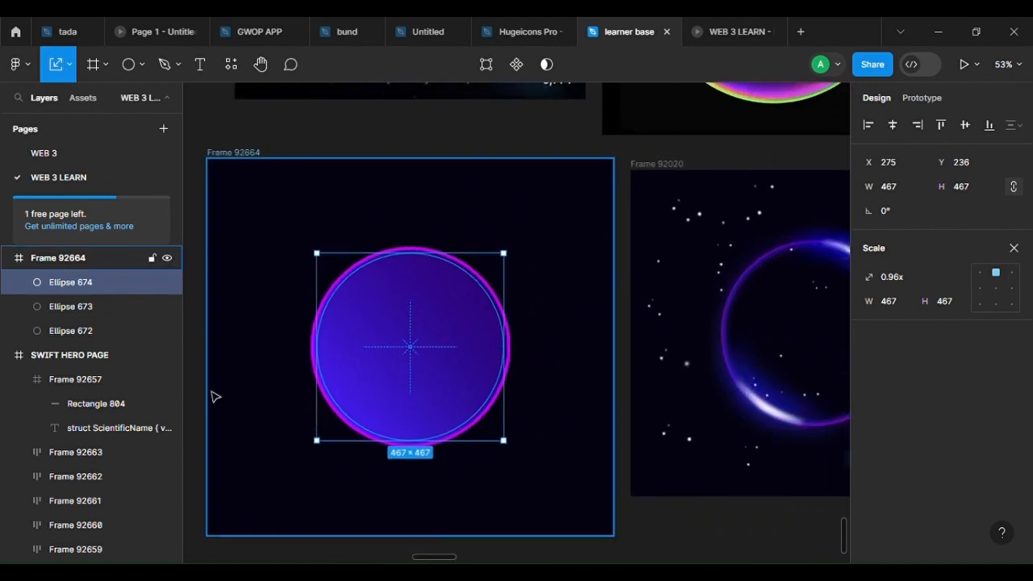
scroll(209, 395, "up", 5)
key("ctrl+d")
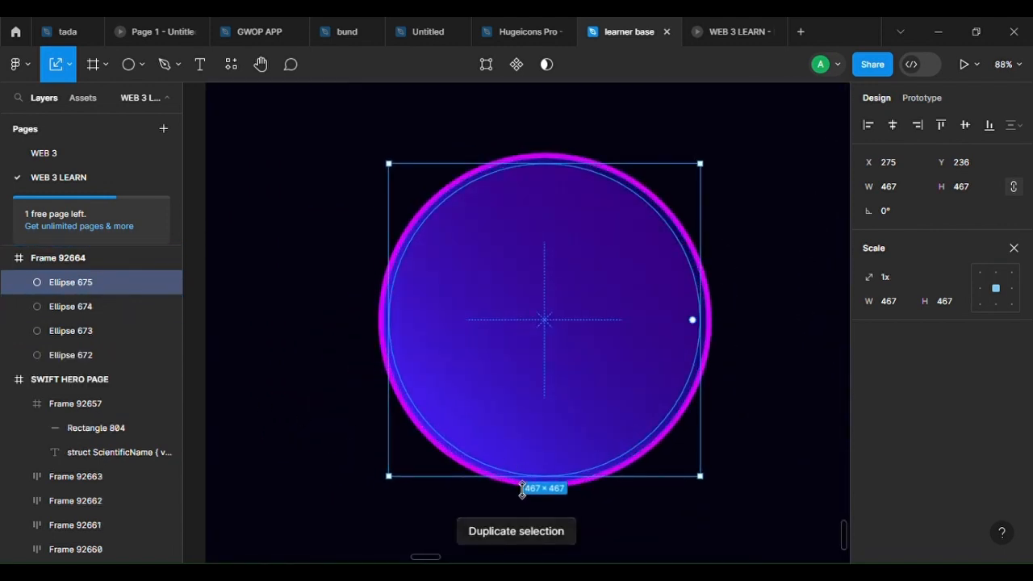
Enlarge the blue gradient circle, Ellipse 673, to 492 × 492 and keep it centred on the magenta circle
scroll(508, 471, "up", 1)
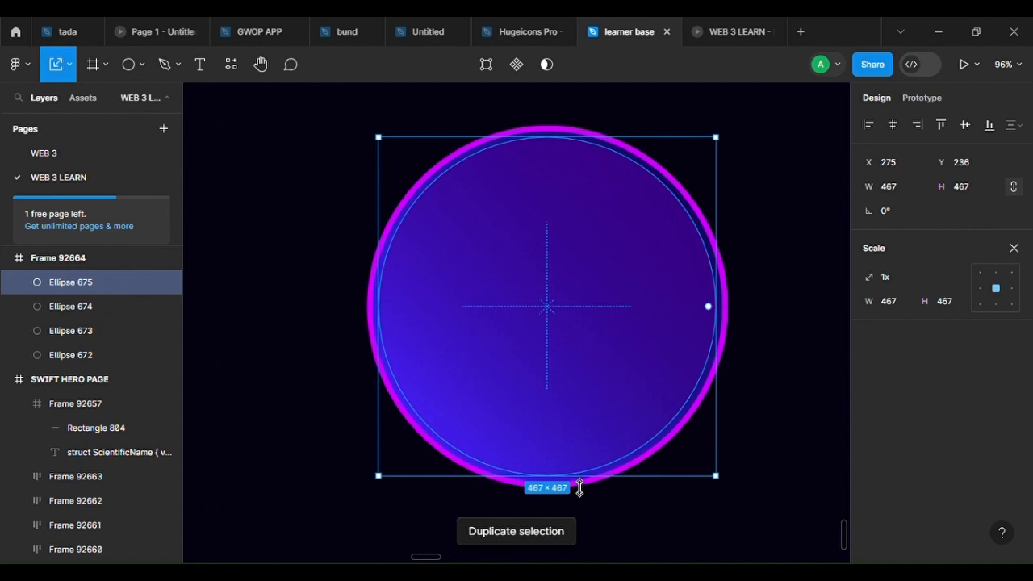
scroll(428, 447, "up", 2)
left_click(470, 468)
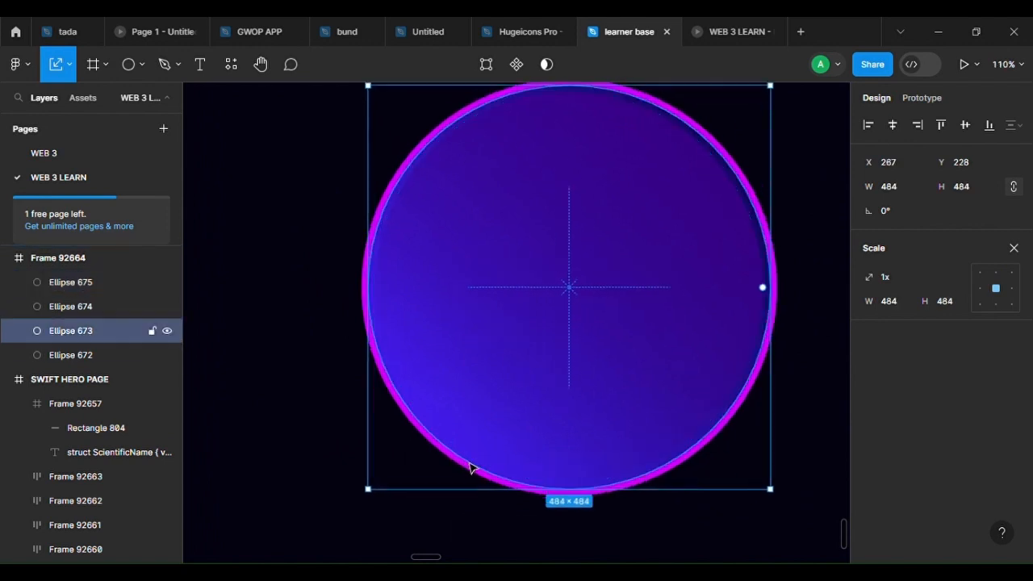
scroll(476, 464, "up", 3)
left_click_drag(678, 508, 684, 488)
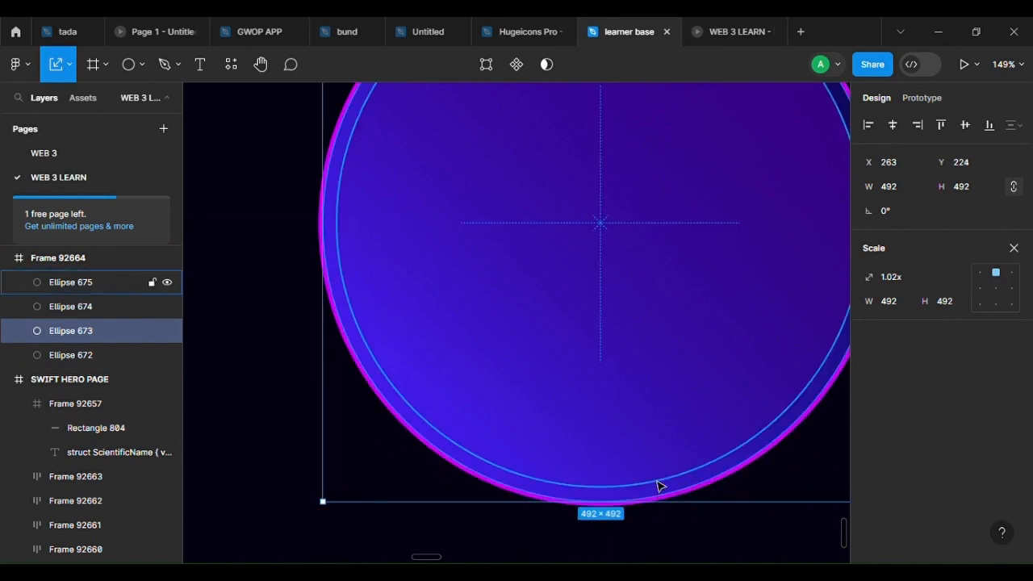
Scale the topmost purple gradient circle, Ellipse 675, up to 480 × 480 and shift it toward the magenta circle's centre
left_click(658, 483)
left_click_drag(658, 494, 664, 512)
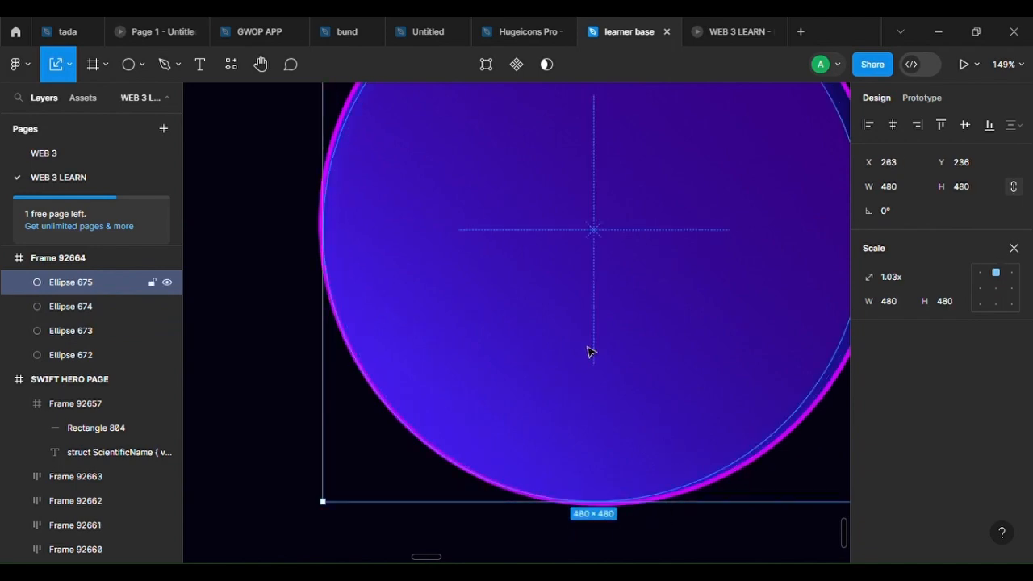
double_click(405, 187)
left_click(324, 242)
key("Escape")
scroll(415, 295, "down", 1)
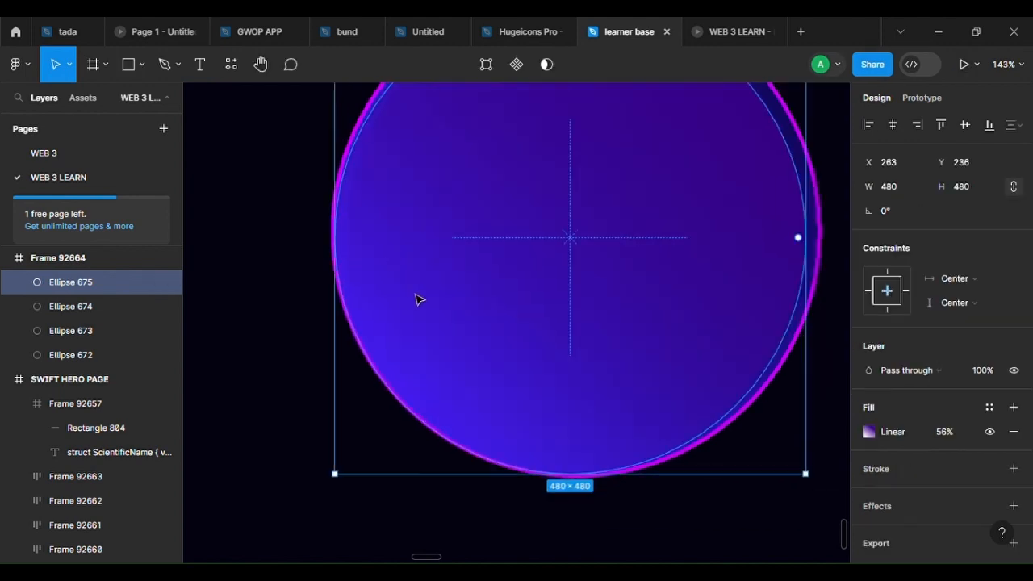
scroll(415, 295, "down", 1)
scroll(415, 297, "up", 1)
left_click_drag(415, 331, 426, 323)
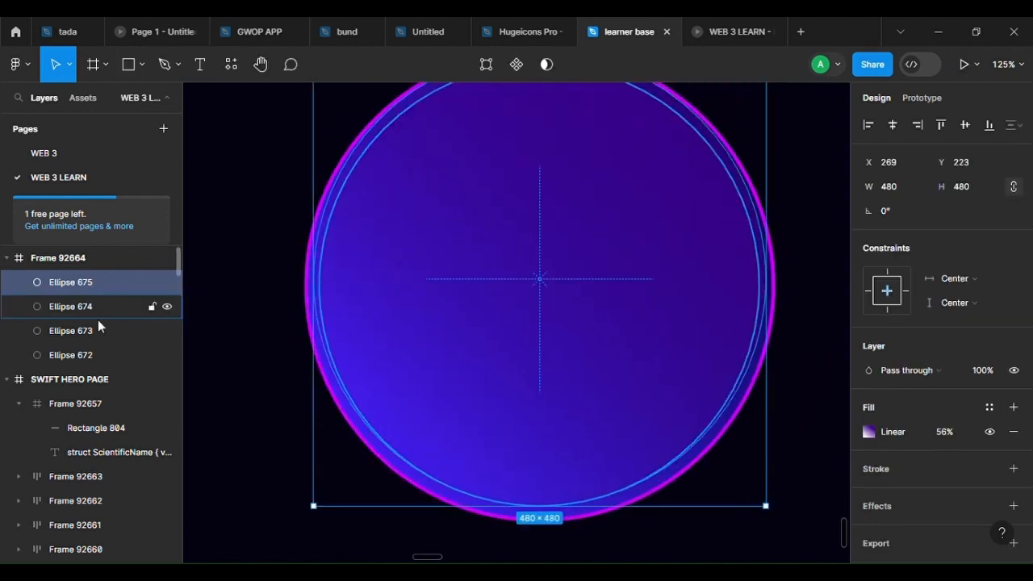
Replace Ellipse 675's gradient with a solid 030210 fill at 100%, sampled from the dark background
left_click(869, 432)
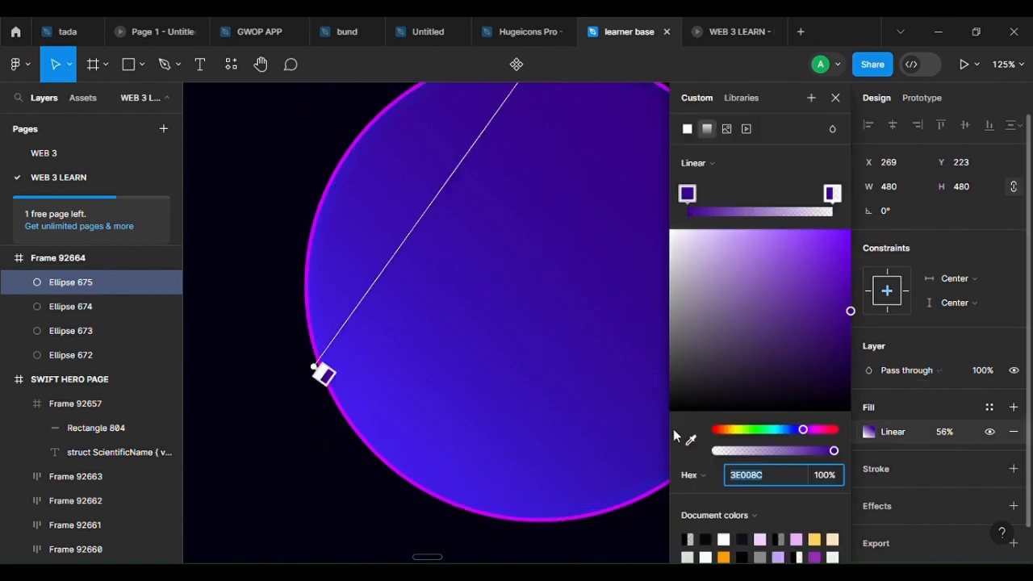
left_click(689, 440)
left_click(264, 188)
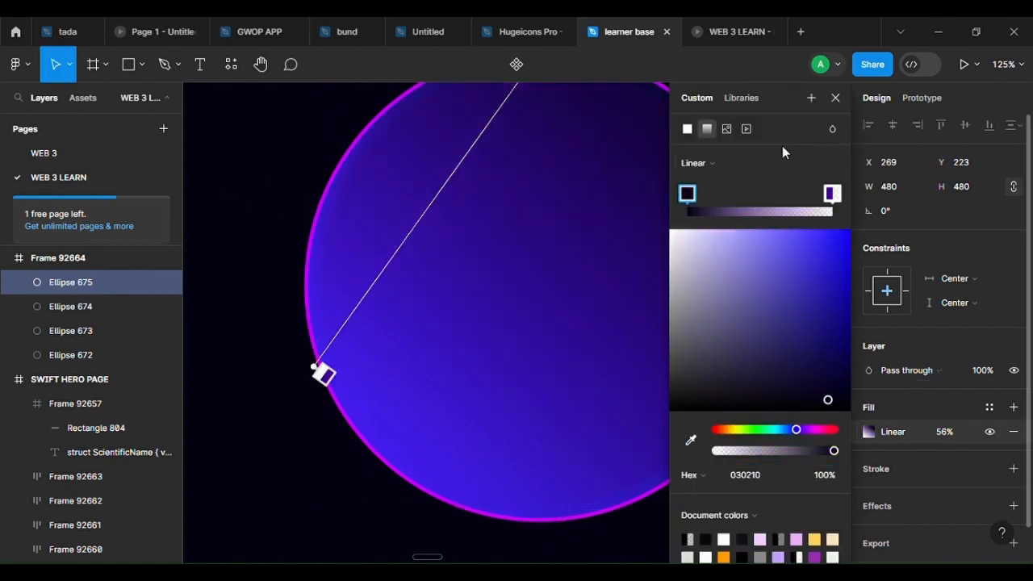
left_click(688, 129)
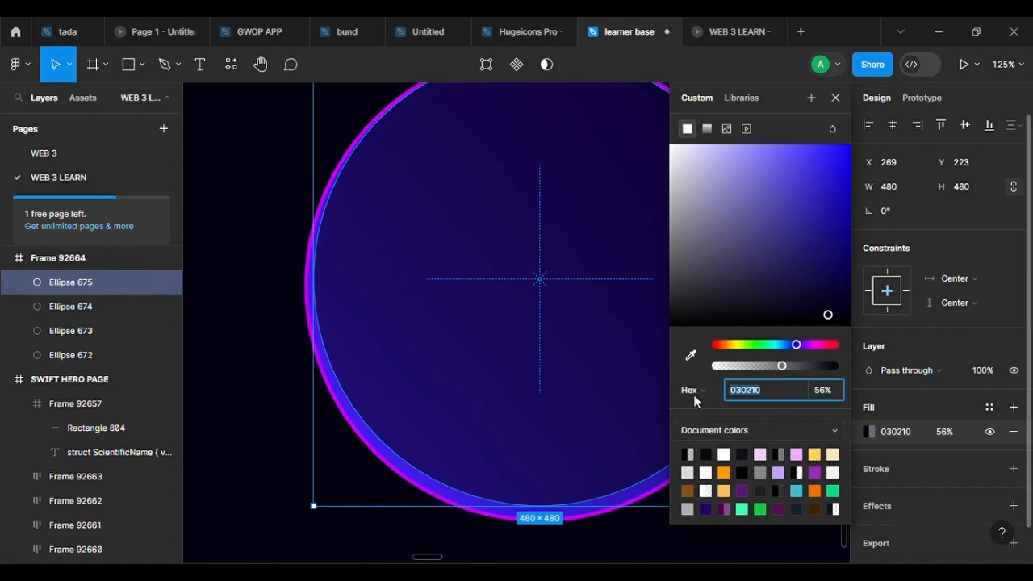
left_click(690, 355)
left_click(295, 282)
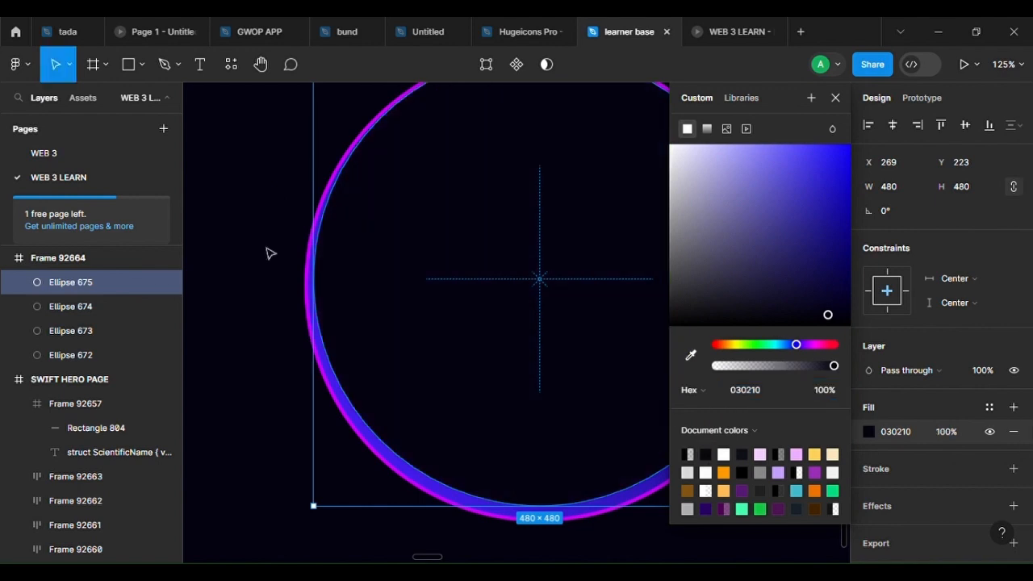
Centre the dark 480 × 480 circle on the magenta circle at X 269, Y 230
scroll(441, 300, "down", 3)
scroll(447, 295, "up", 1)
left_click_drag(466, 316, 476, 308)
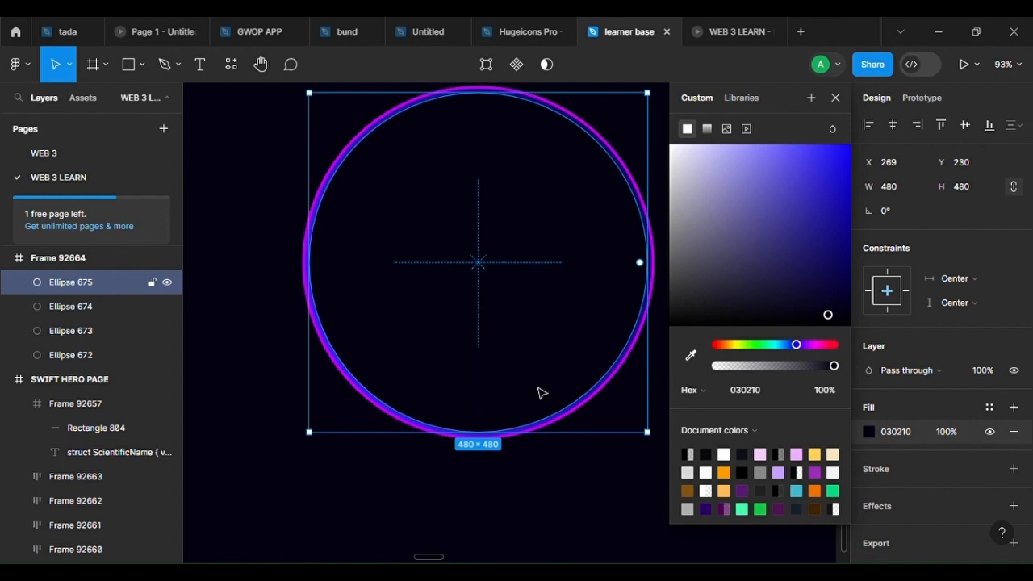
Scale the purple gradient circle beneath the dark one, Ellipse 674, up to 480 × 480
left_click(360, 490)
scroll(348, 412, "up", 5)
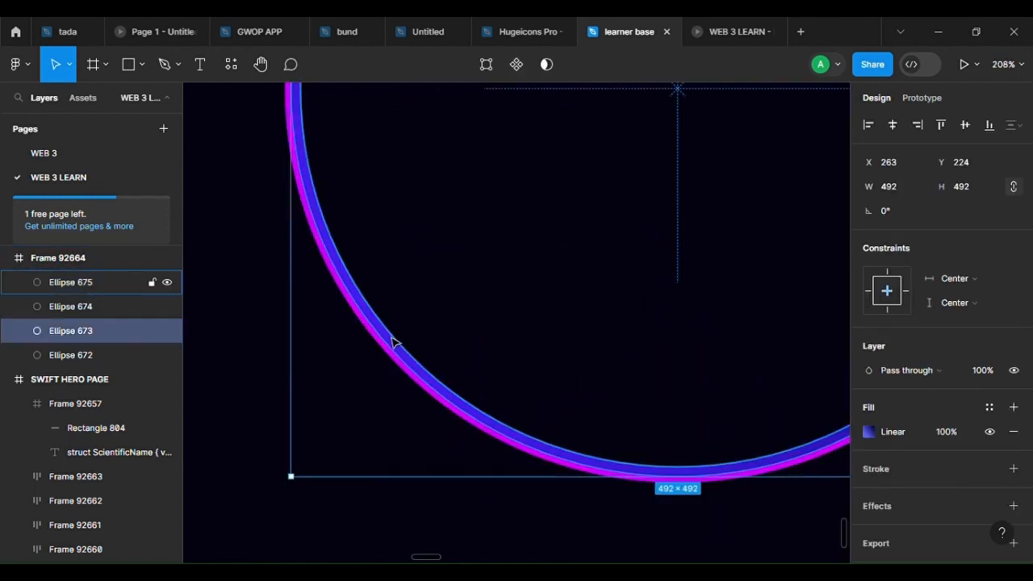
left_click(121, 310)
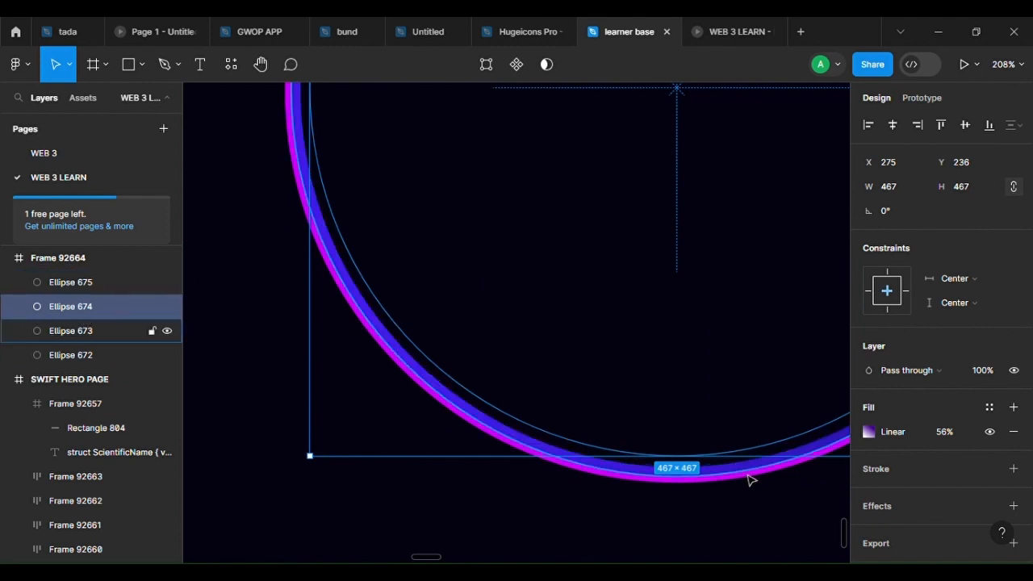
key("k")
left_click_drag(752, 465, 758, 485)
scroll(759, 485, "down", 5)
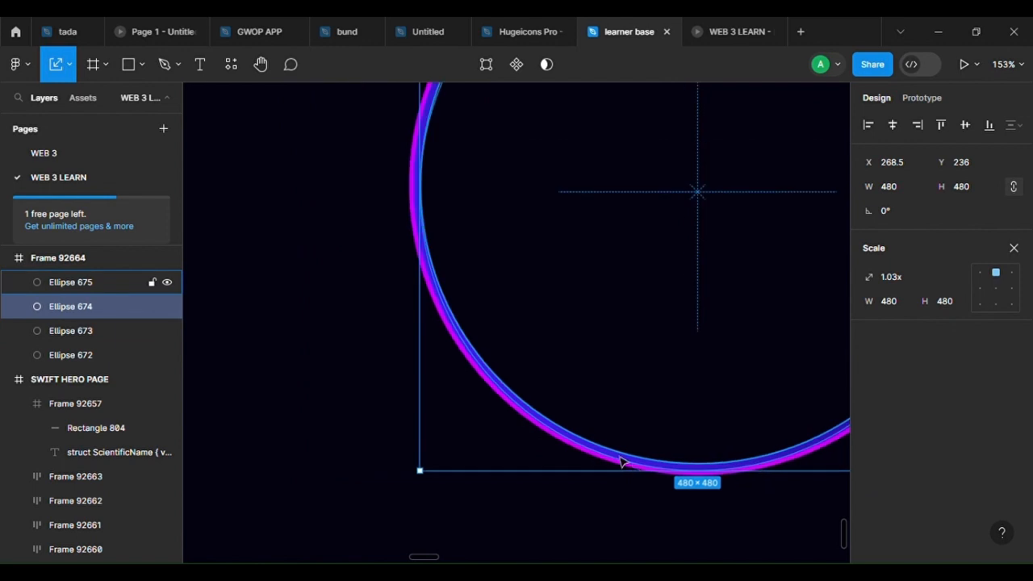
scroll(597, 484, "up", 1)
scroll(559, 462, "down", 3)
scroll(569, 516, "up", 1)
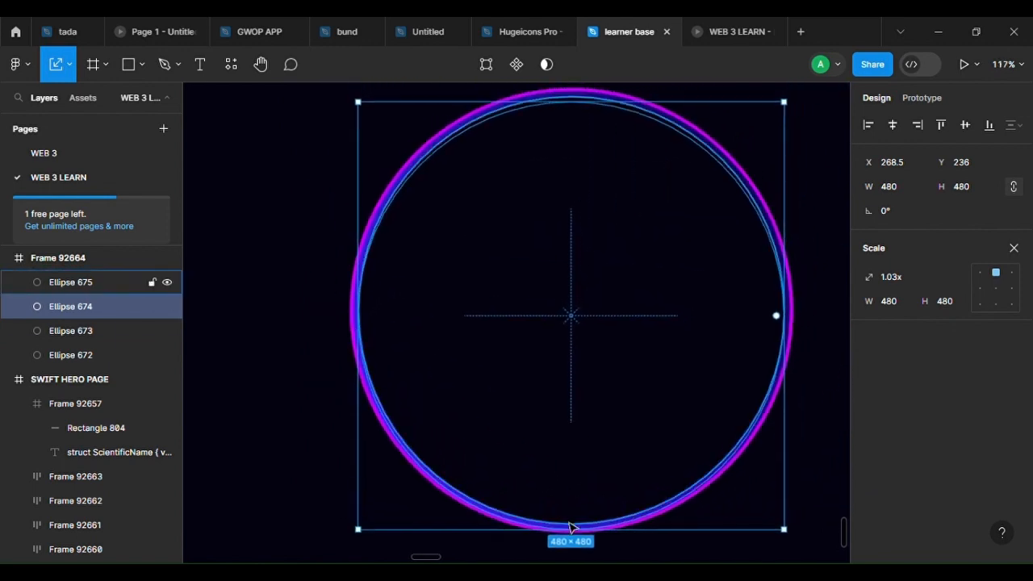
Hide the dark circle, Ellipse 675, and move Ellipse 674 to X 269, Y 224
left_click(582, 212)
left_click(557, 135)
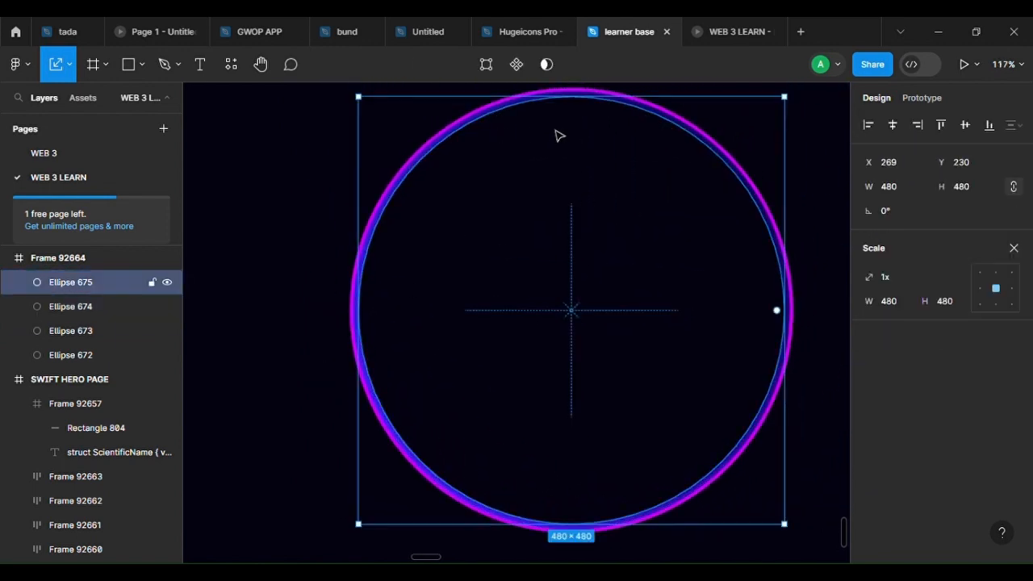
left_click(167, 282)
left_click(96, 306)
left_click_drag(648, 371, 651, 365)
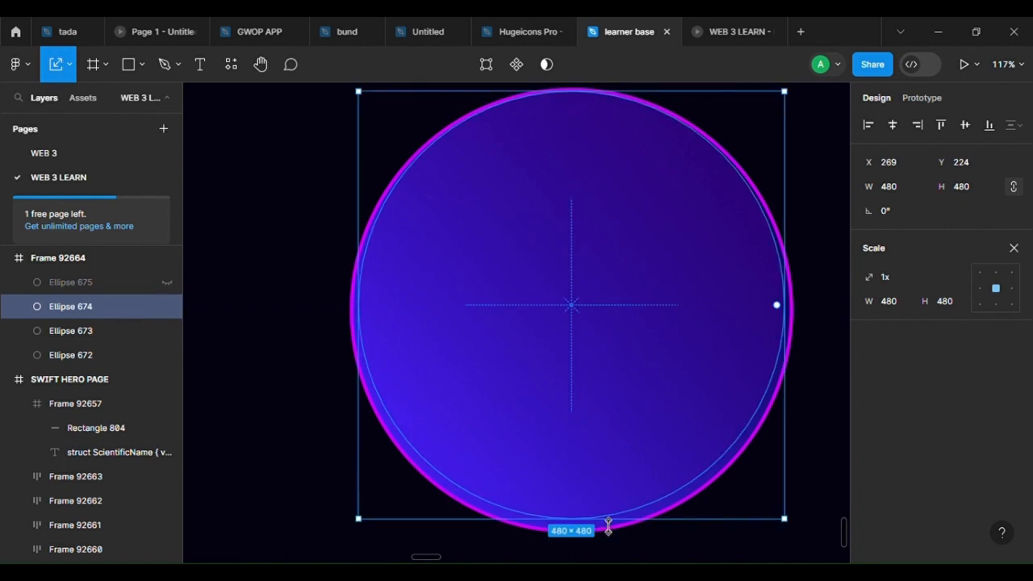
Scale Ellipse 674 up to 486 × 486 and position it at X 266, Y 224 inside the magenta circle
left_click_drag(608, 529, 607, 535)
left_click_drag(622, 431, 622, 431)
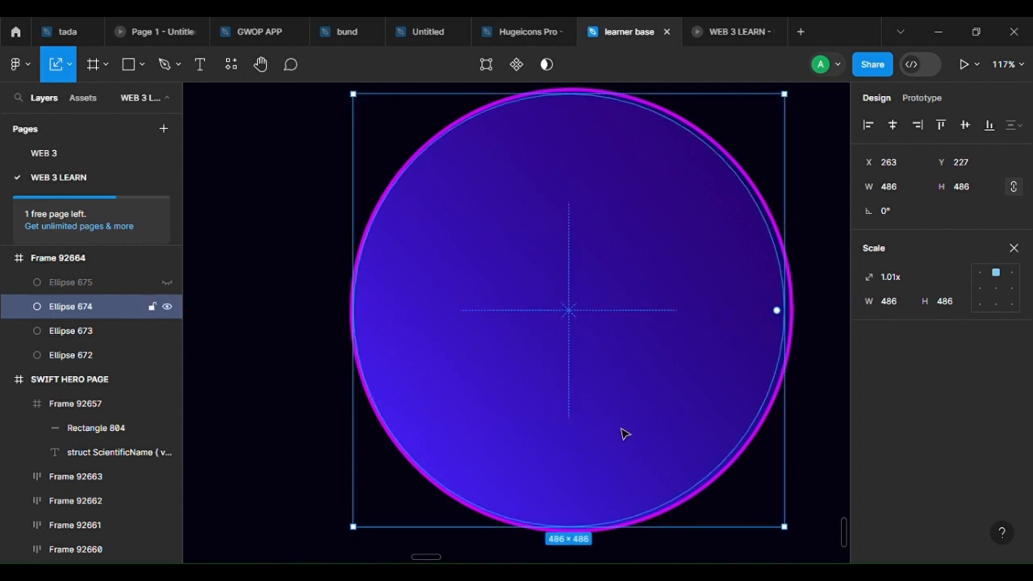
scroll(699, 353, "down", 1)
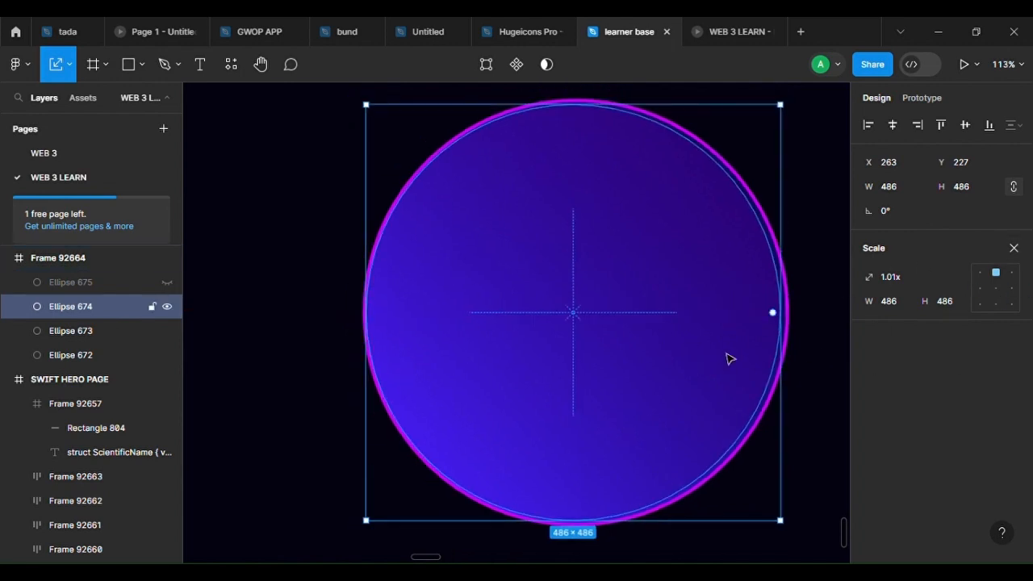
scroll(613, 348, "up", 1)
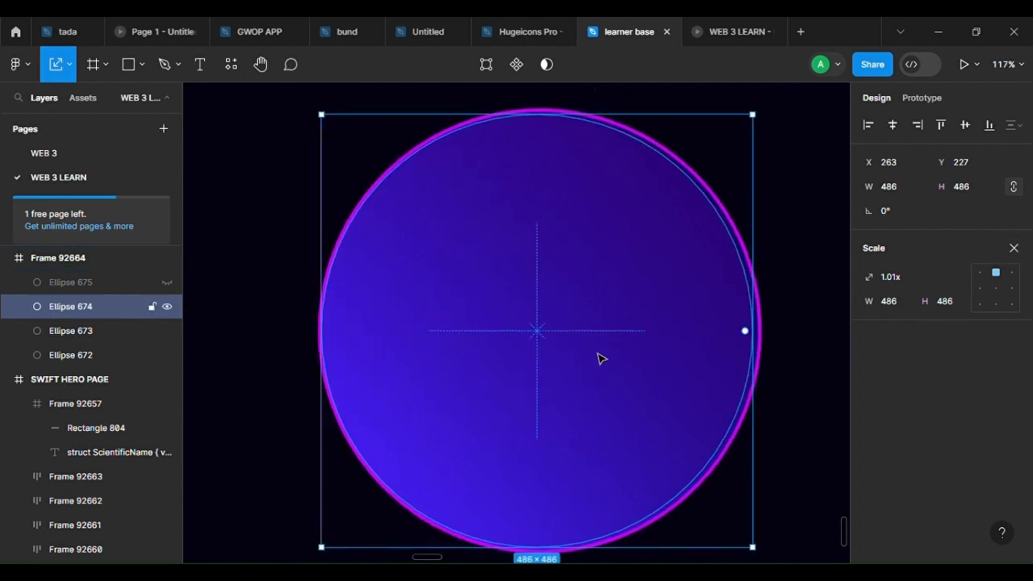
left_click_drag(605, 356, 606, 354)
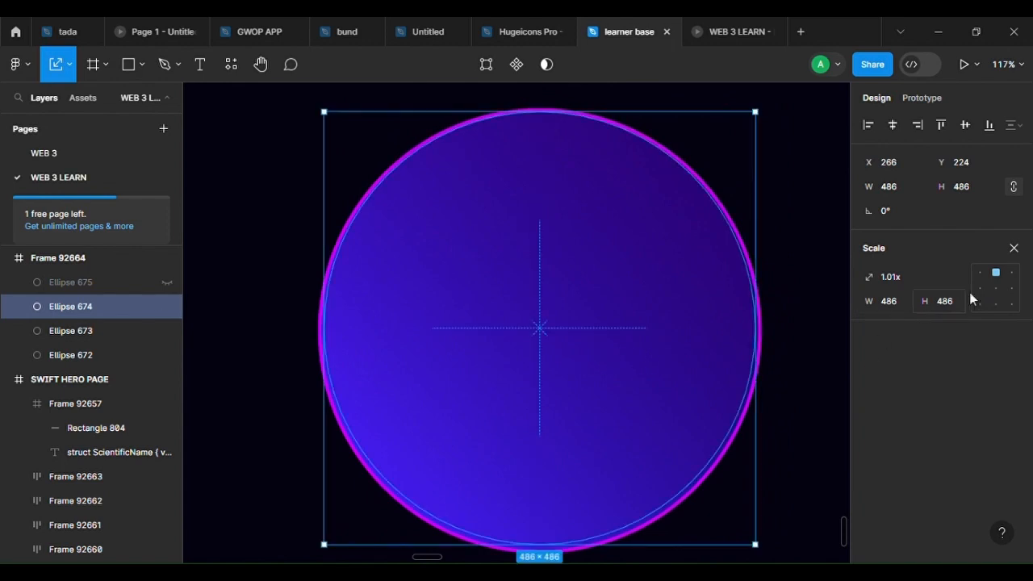
left_click(1014, 248)
Add a layer blur effect to Ellipse 674 and set its blur to 9.3
scroll(933, 422, "down", 1)
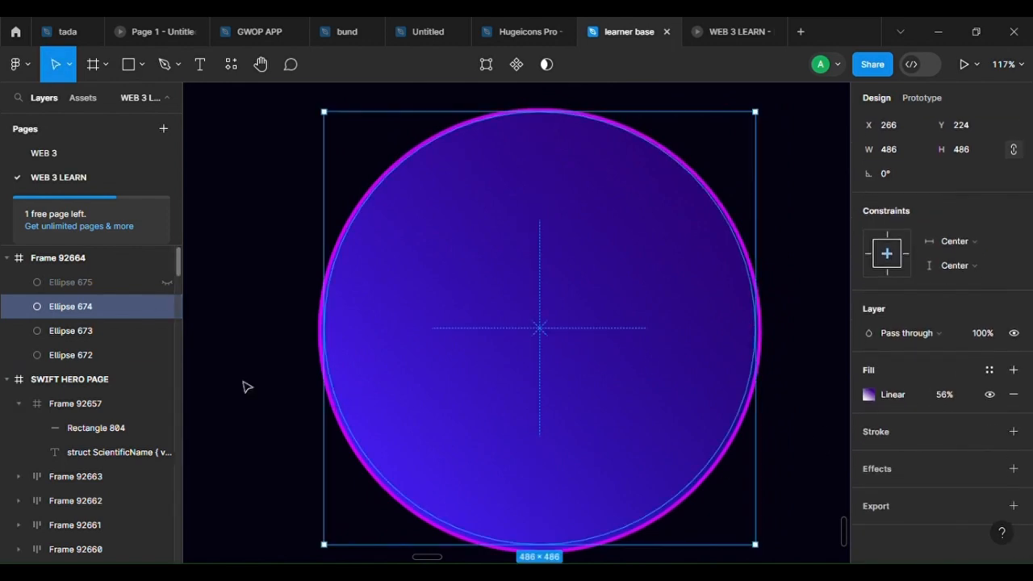
left_click(1013, 469)
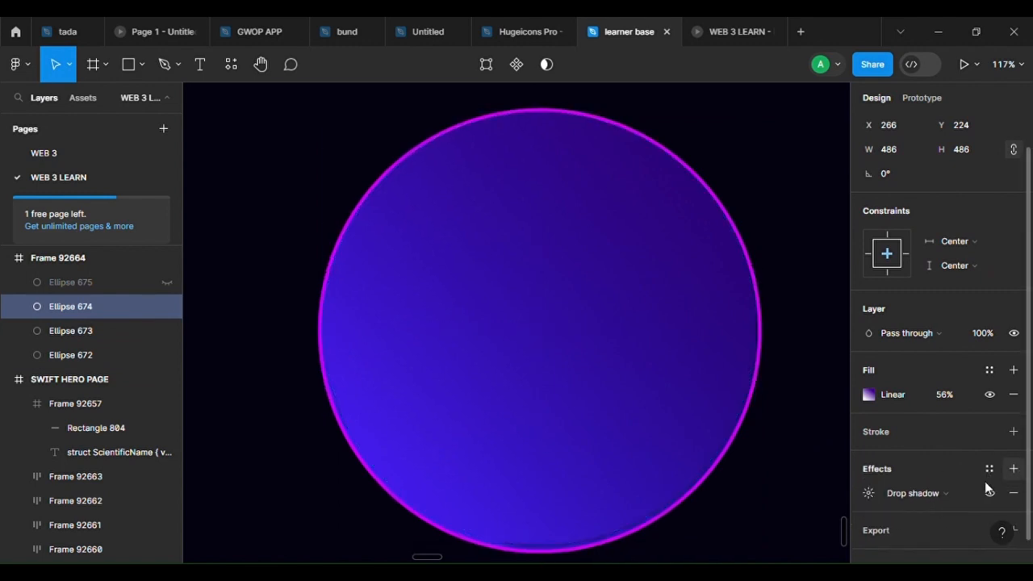
left_click(974, 489)
left_click(916, 530)
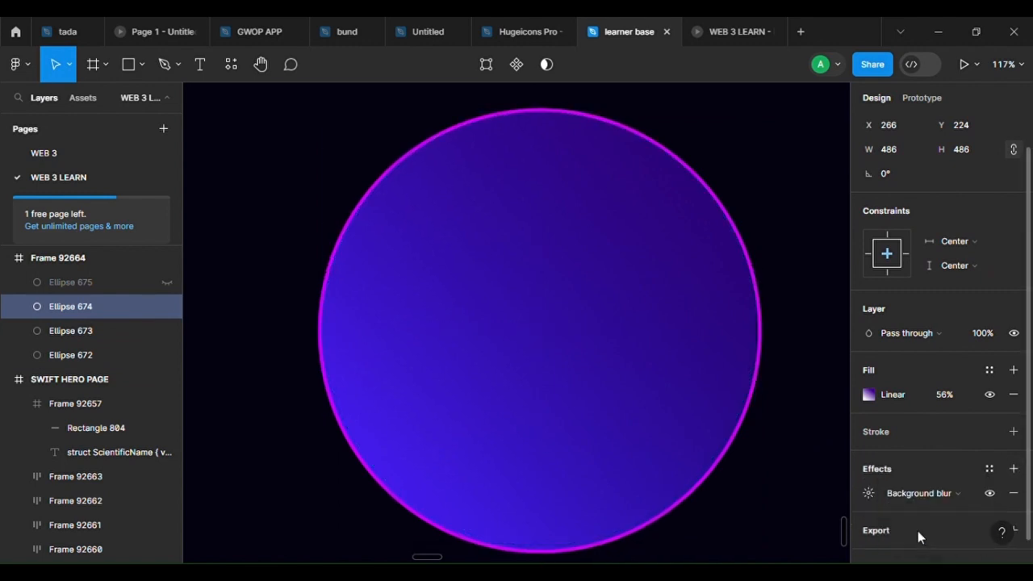
left_click(923, 490)
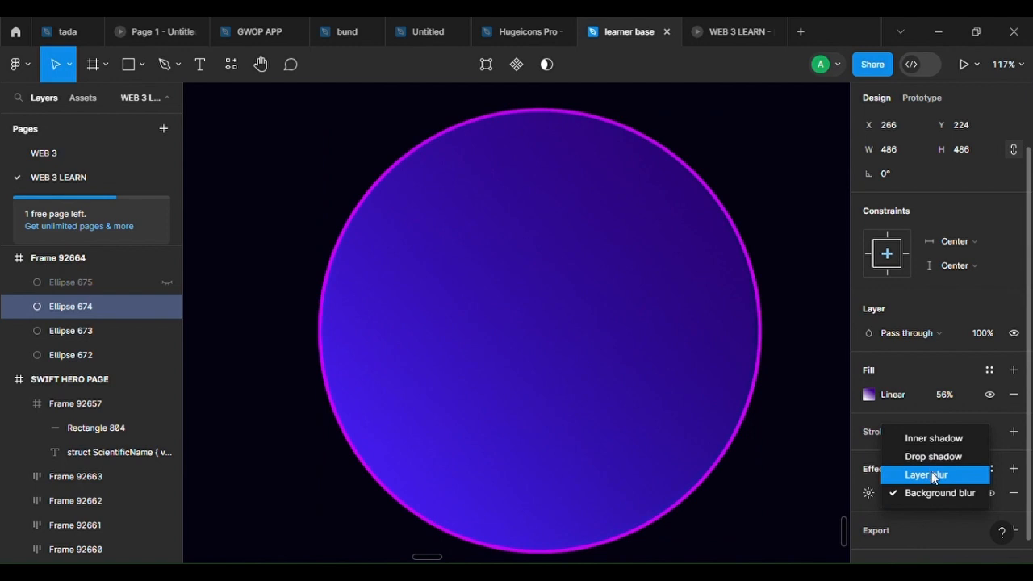
left_click(929, 471)
left_click(868, 492)
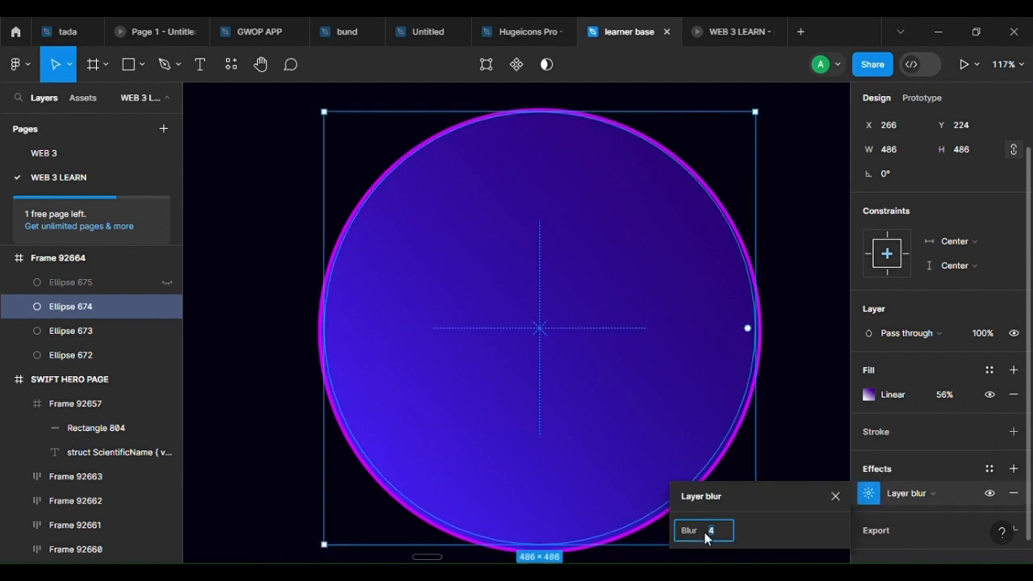
left_click_drag(690, 530, 763, 530)
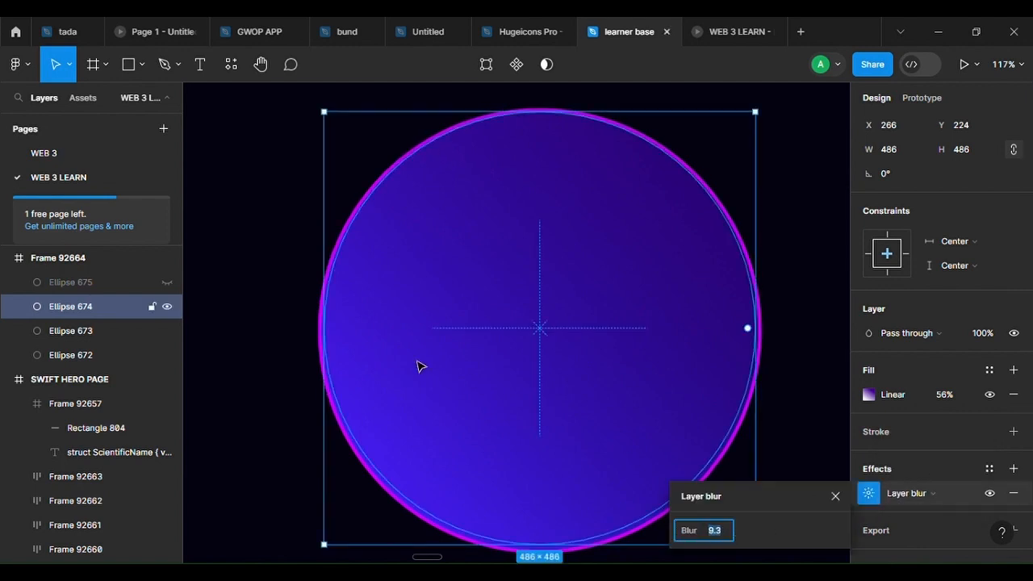
Show the hidden dark circle, Ellipse 675, again and select it
left_click(167, 284)
left_click(547, 356)
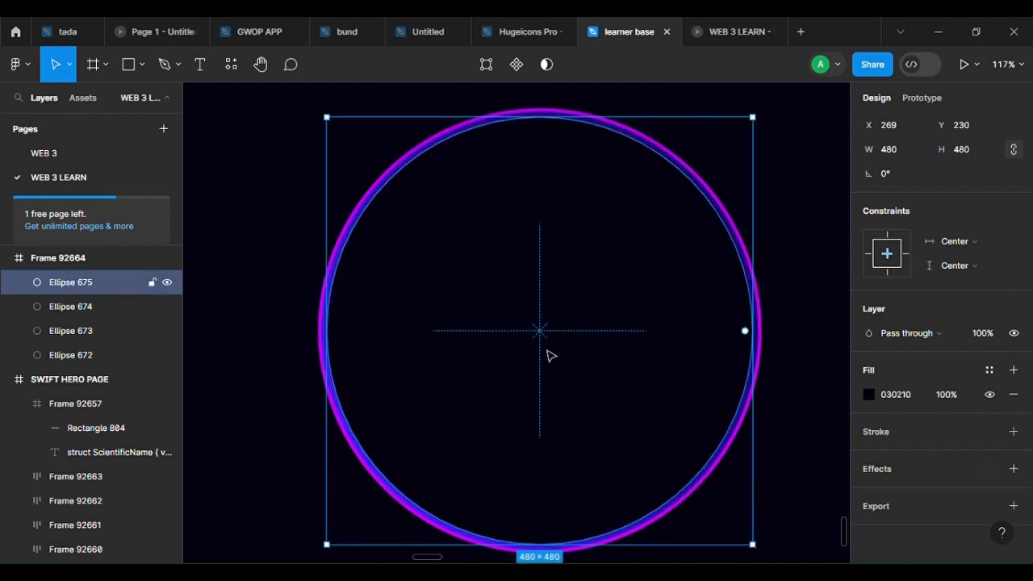
scroll(507, 350, "down", 3, "ctrl")
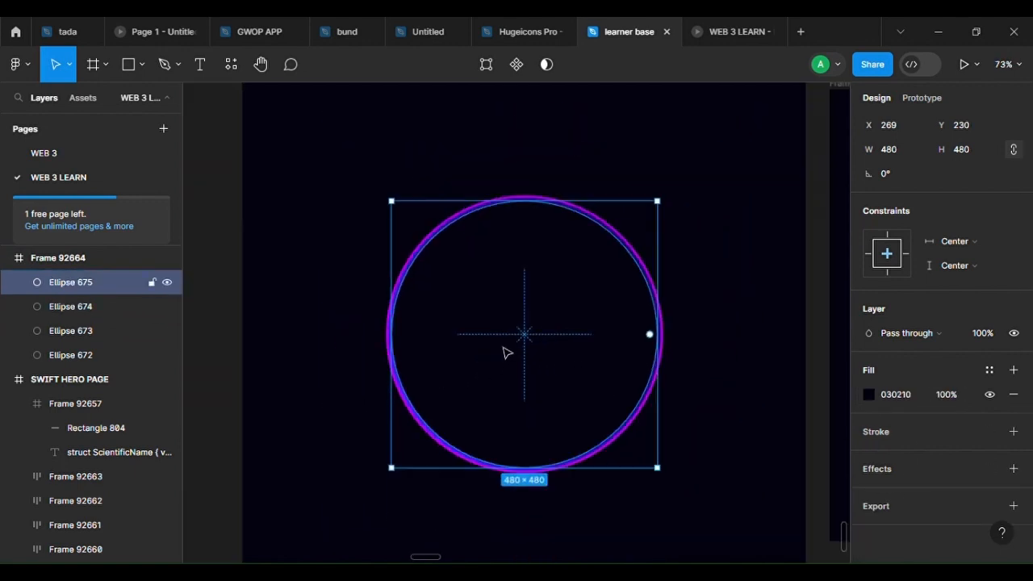
scroll(540, 359, "up", 5, "ctrl")
scroll(526, 378, "down", 2)
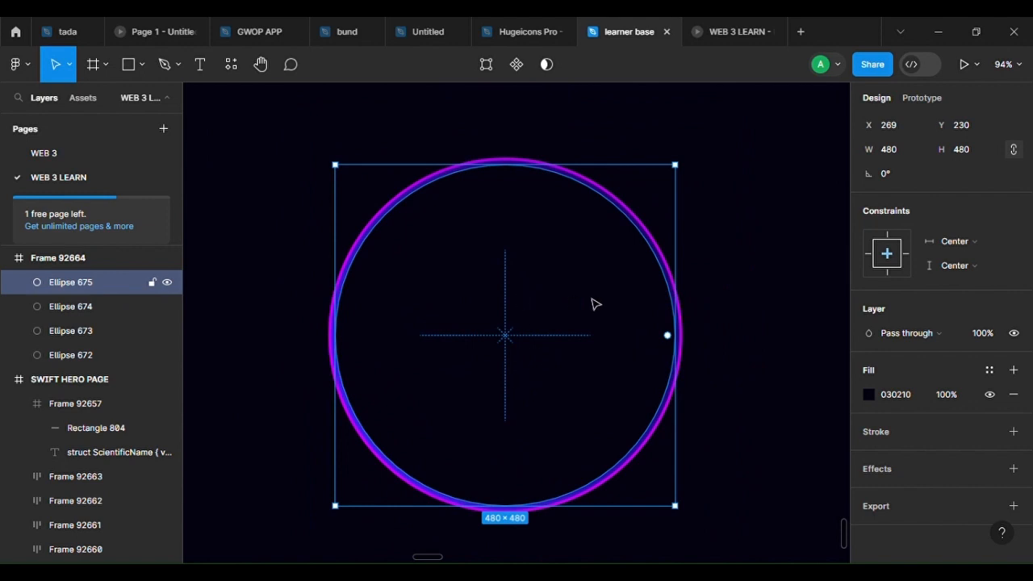
Add a layer blur effect to the dark circle, Ellipse 675, with a blur of 8
left_click(1013, 469)
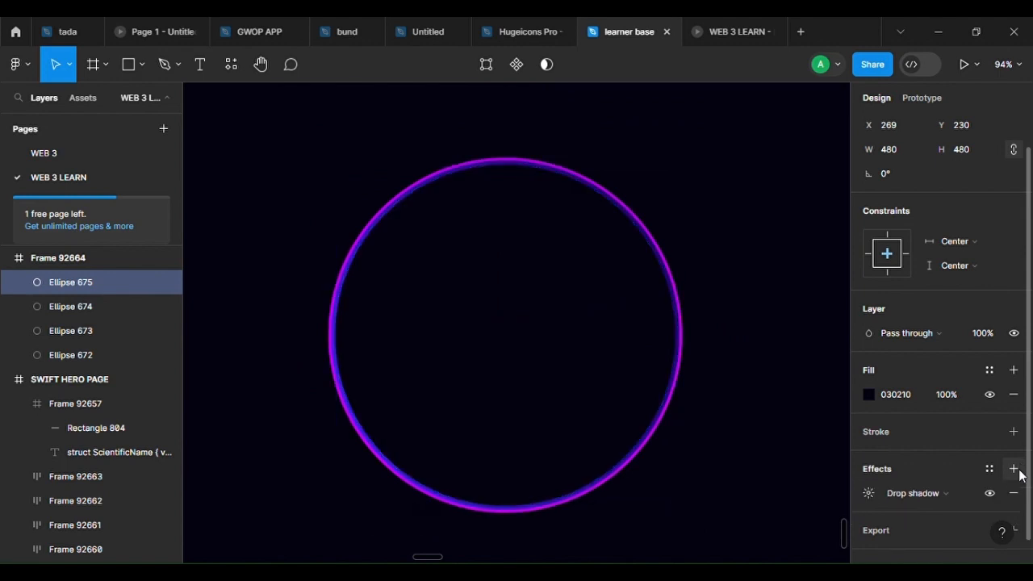
left_click(880, 493)
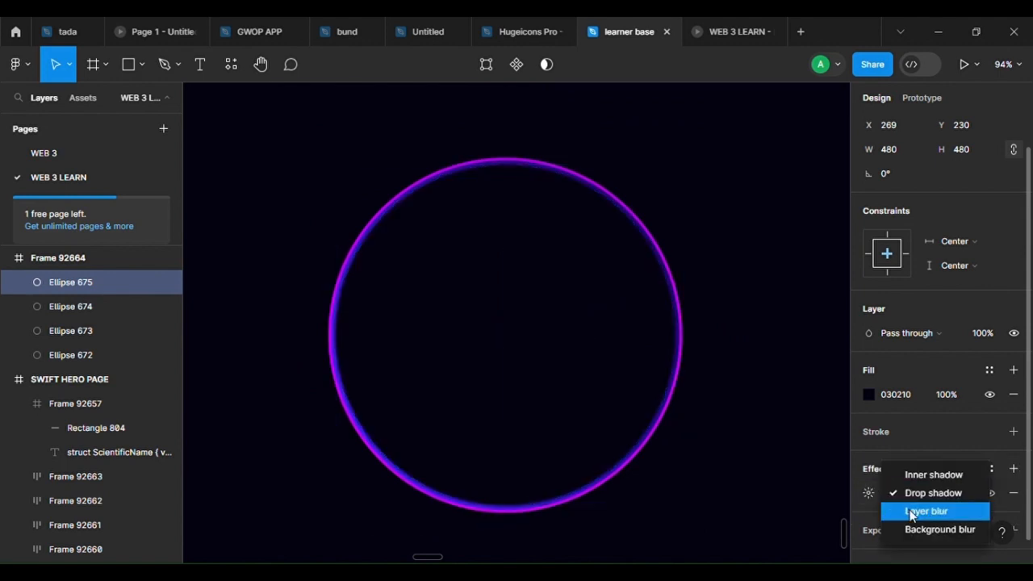
left_click(910, 509)
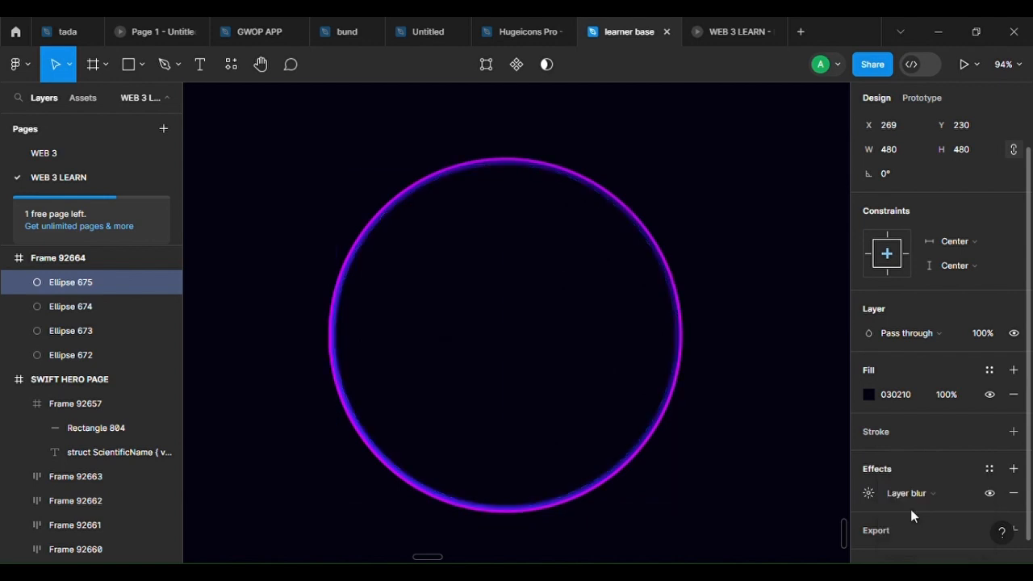
left_click(870, 494)
left_click_drag(692, 536, 744, 533)
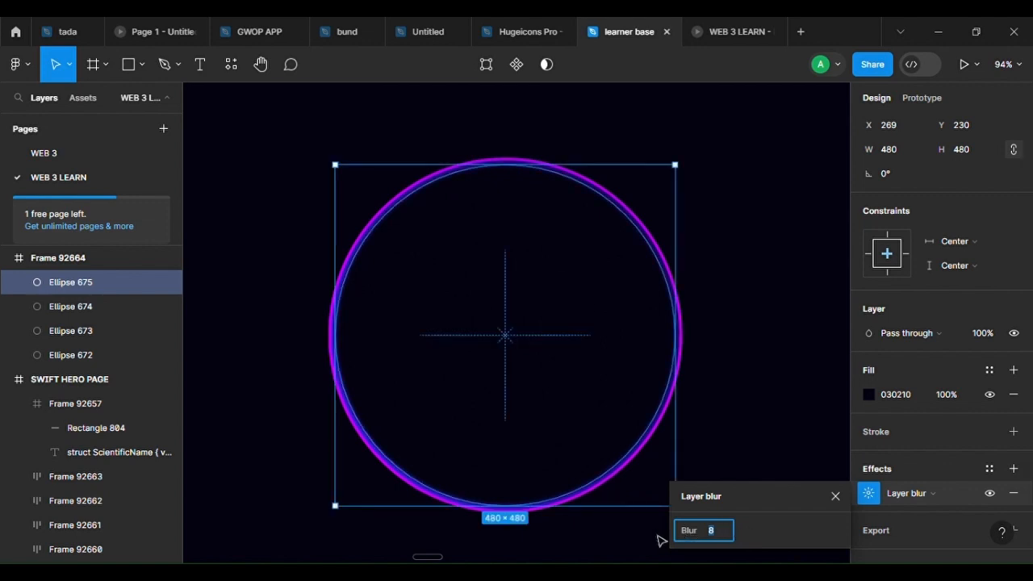
Add a layer blur effect to Ellipse 673, the blue gradient circle directly above the magenta circle
scroll(331, 371, "up", 5)
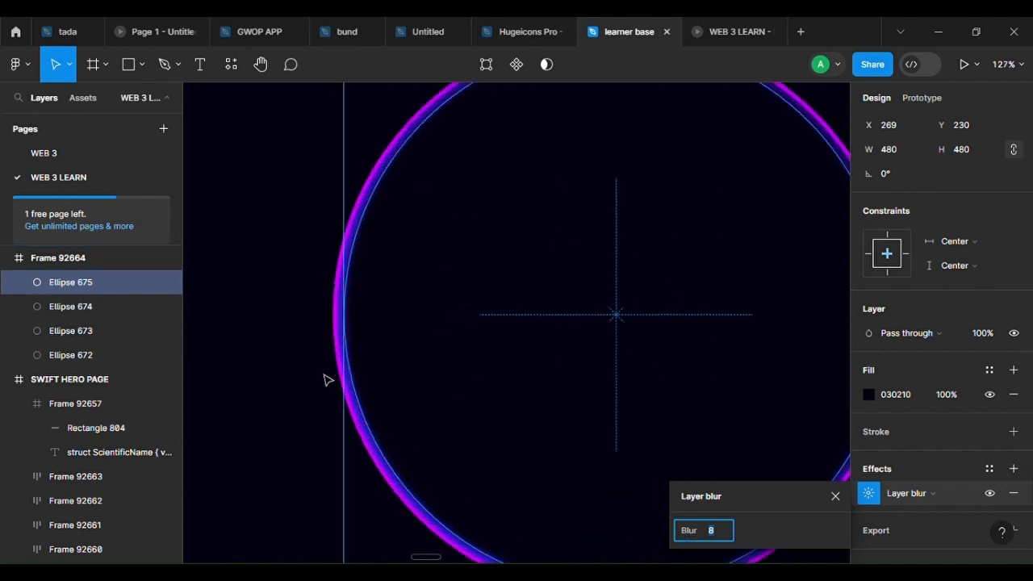
left_click(351, 330)
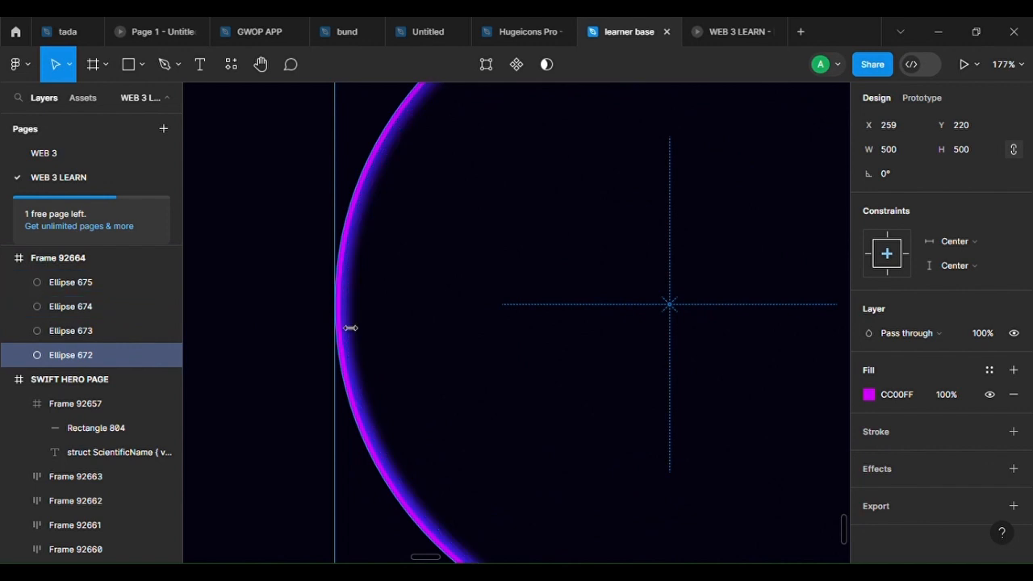
scroll(346, 328, "up", 10)
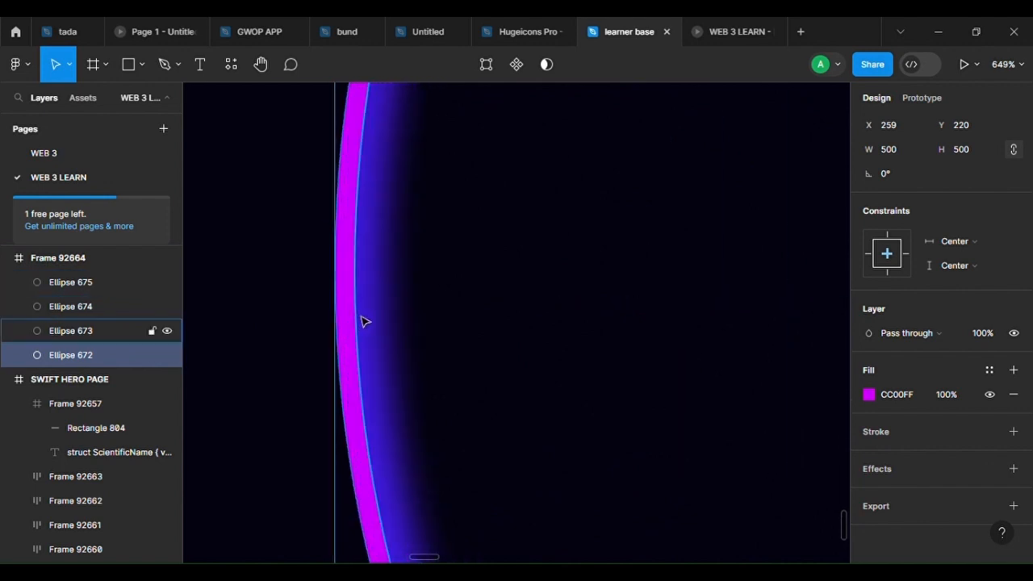
left_click(366, 325)
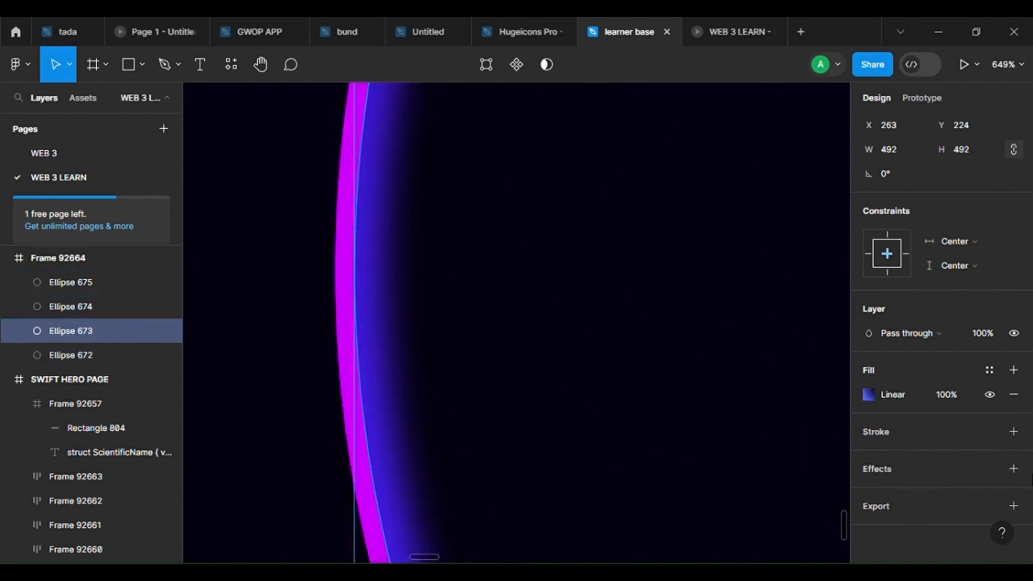
left_click(1013, 468)
left_click(945, 493)
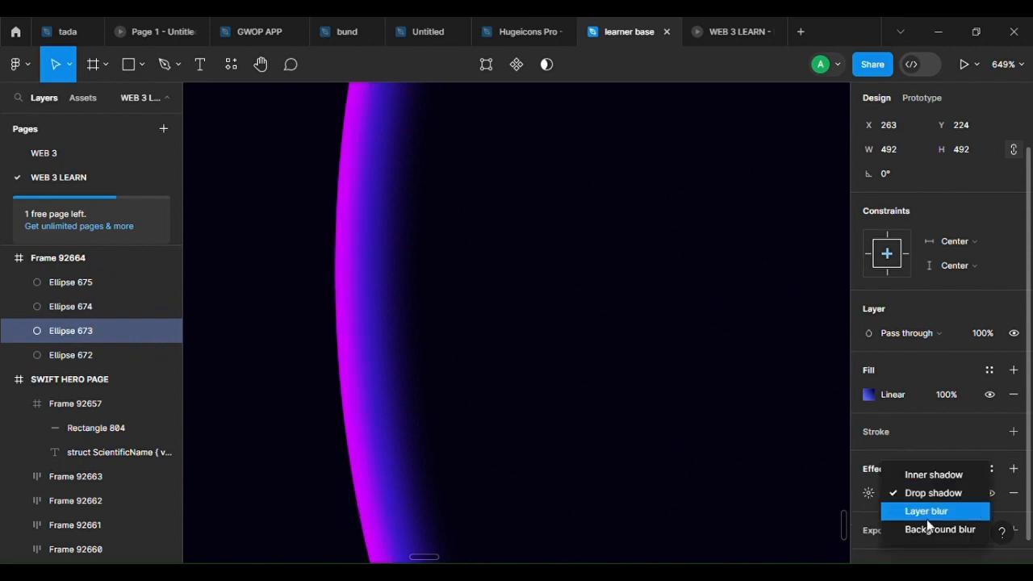
left_click(928, 511)
scroll(474, 404, "down", 7)
scroll(475, 404, "down", 5)
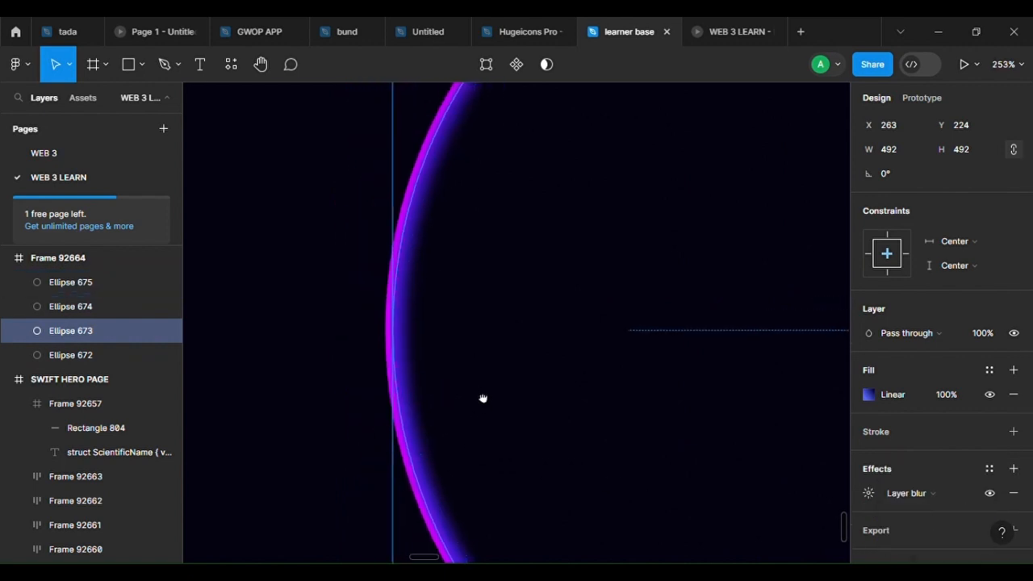
left_click(555, 529)
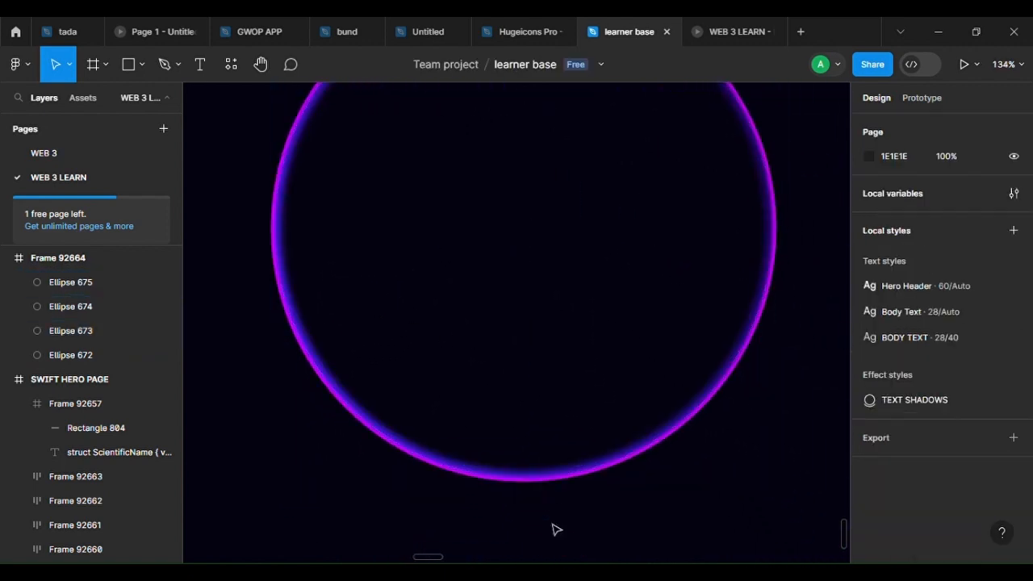
scroll(532, 505, "down", 3)
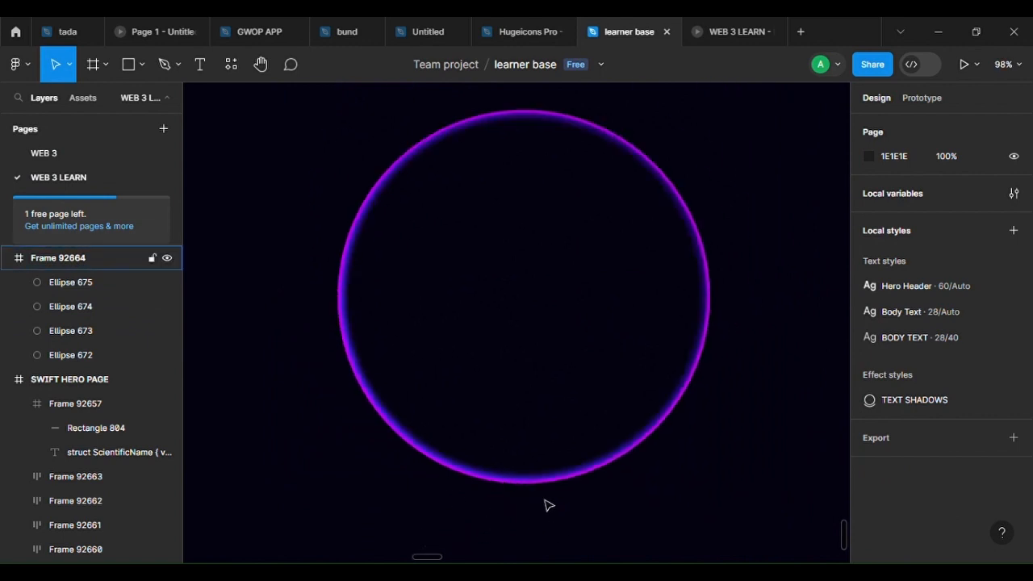
Add a layer blur effect to the magenta circle, Ellipse 672
scroll(516, 504, "up", 10)
scroll(565, 484, "up", 2)
left_click(580, 454)
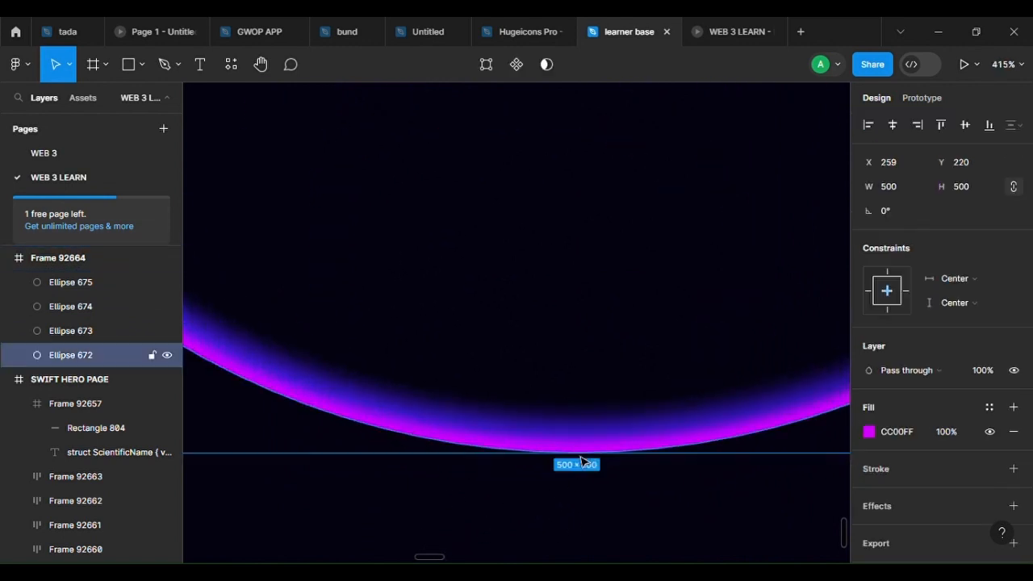
left_click(1013, 506)
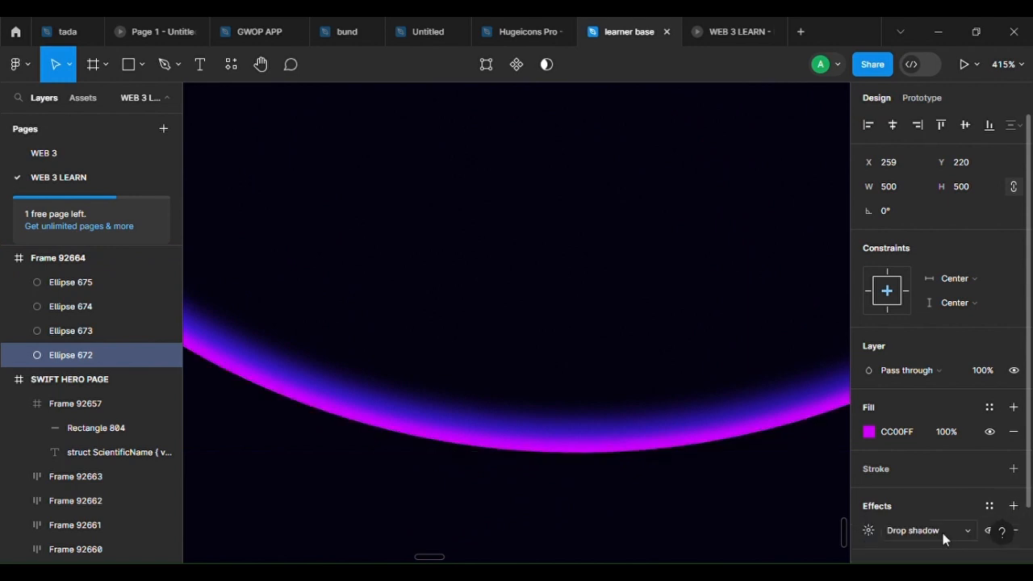
scroll(928, 516, "down", 1)
left_click(928, 469)
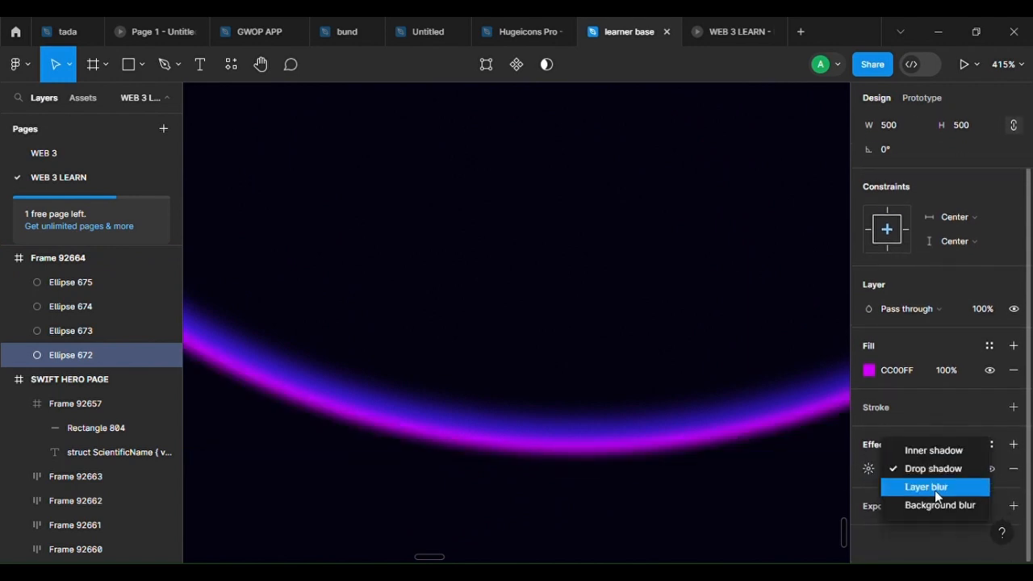
left_click(935, 487)
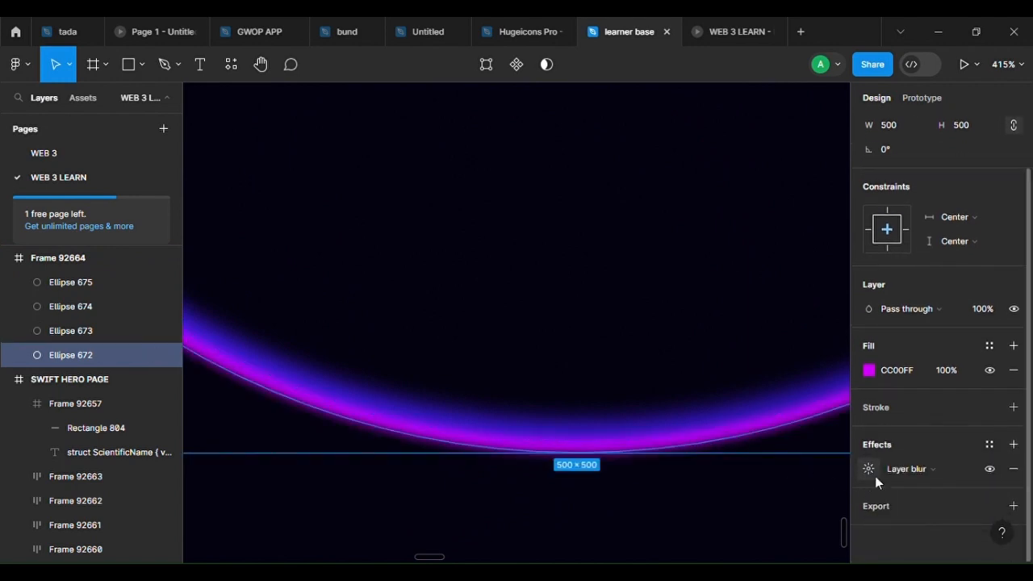
Set the layer blur of the magenta circle, Ellipse 672, to 2.4
left_click(871, 472)
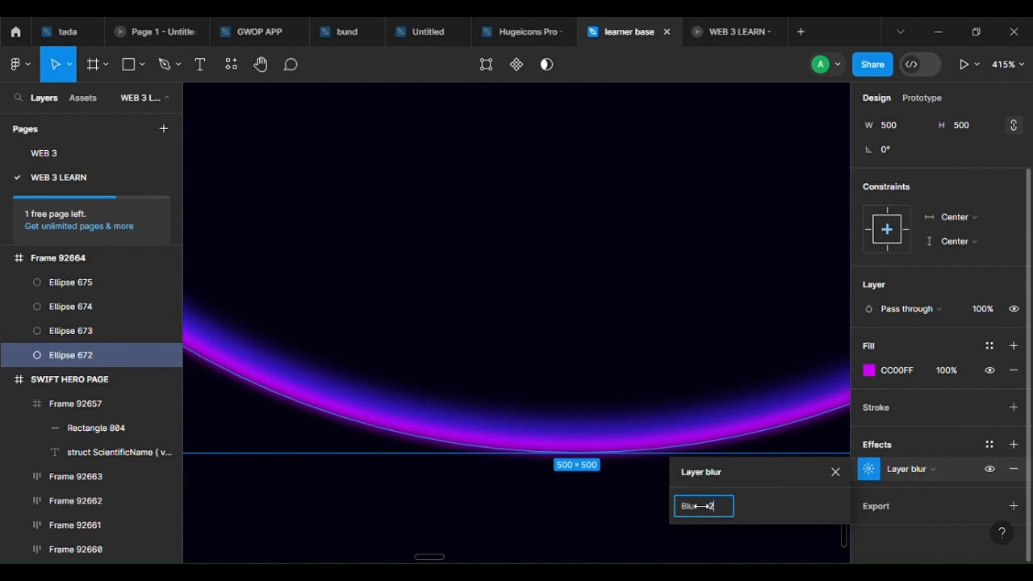
key("Return")
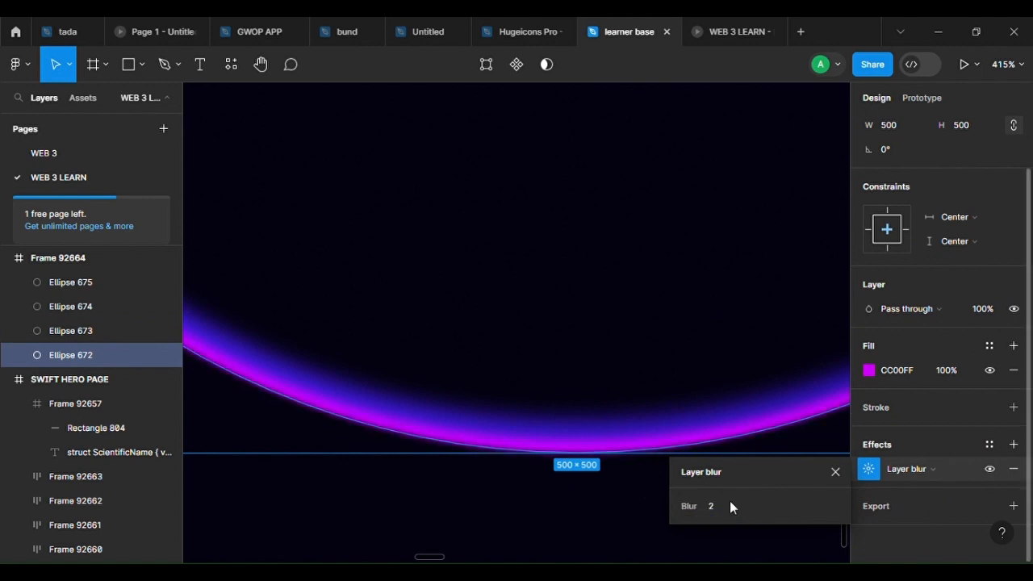
mouse_move(688, 506)
left_mouse_down()
mouse_move(866, 505)
mouse_move(737, 522)
mouse_move(572, 505)
mouse_move(823, 511)
mouse_move(692, 526)
left_mouse_up()
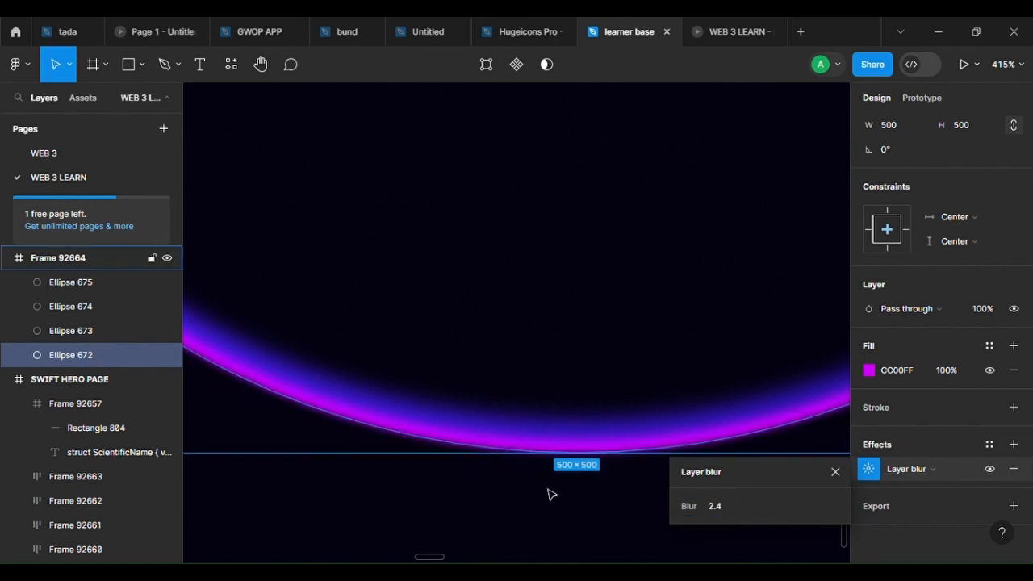
scroll(564, 491, "down", 10)
left_click(573, 525)
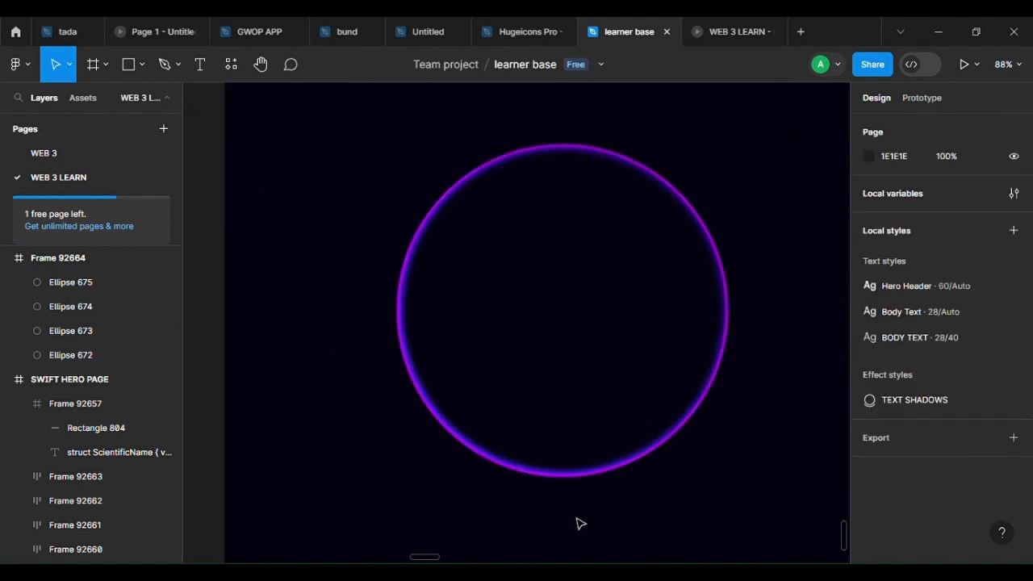
scroll(601, 525, "down", 2)
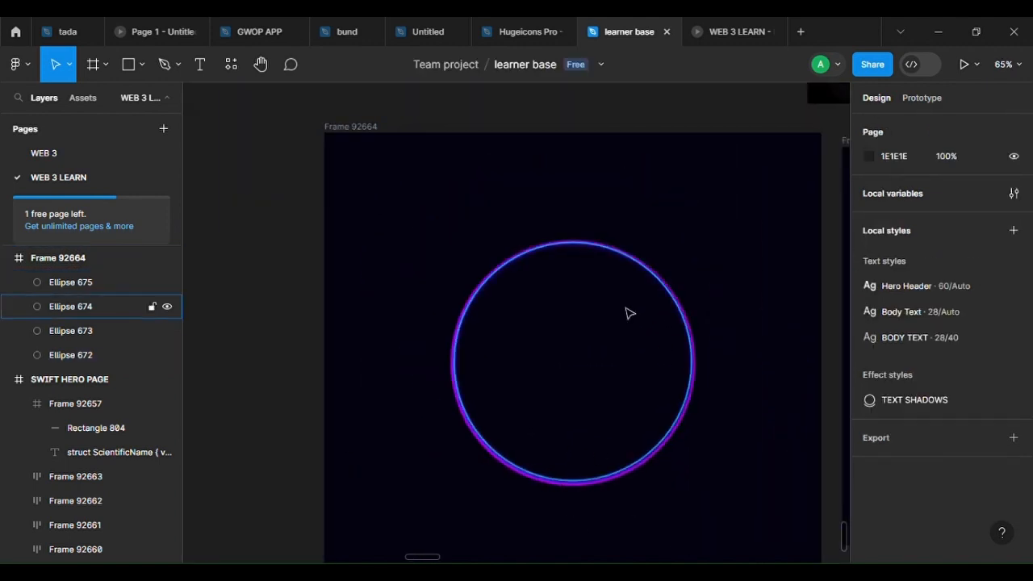
Increase the layer blur of the dark circle, Ellipse 675, to 35.5
scroll(666, 392, "up", 4)
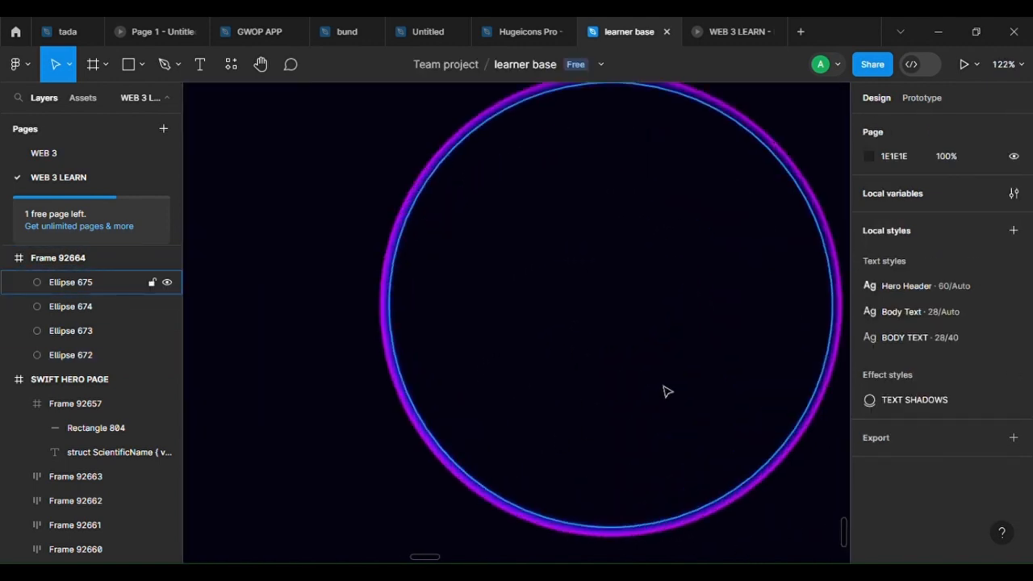
left_click(645, 360)
left_click(862, 529)
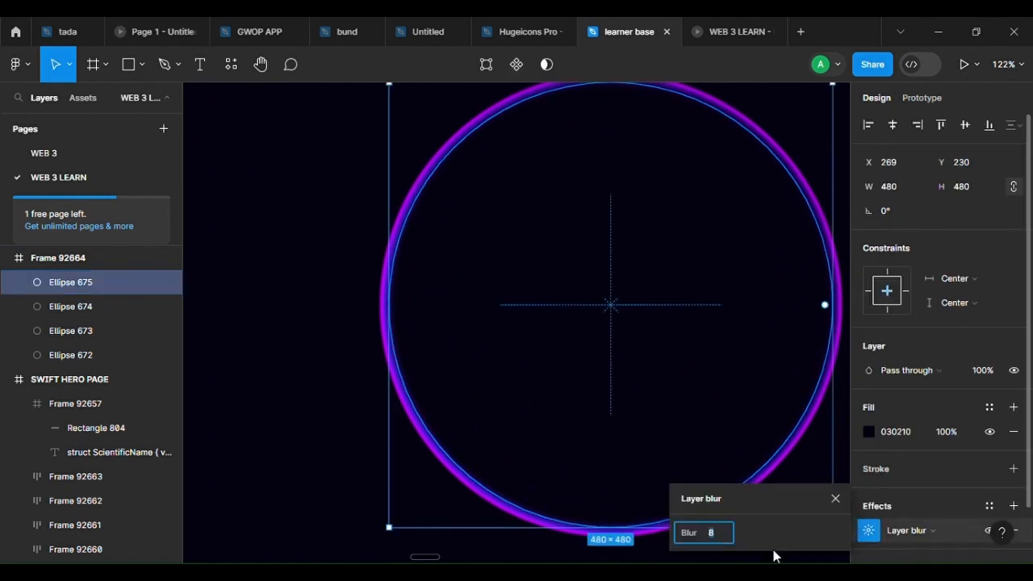
left_click_drag(688, 539, 67, 540)
scroll(447, 501, "down", 3)
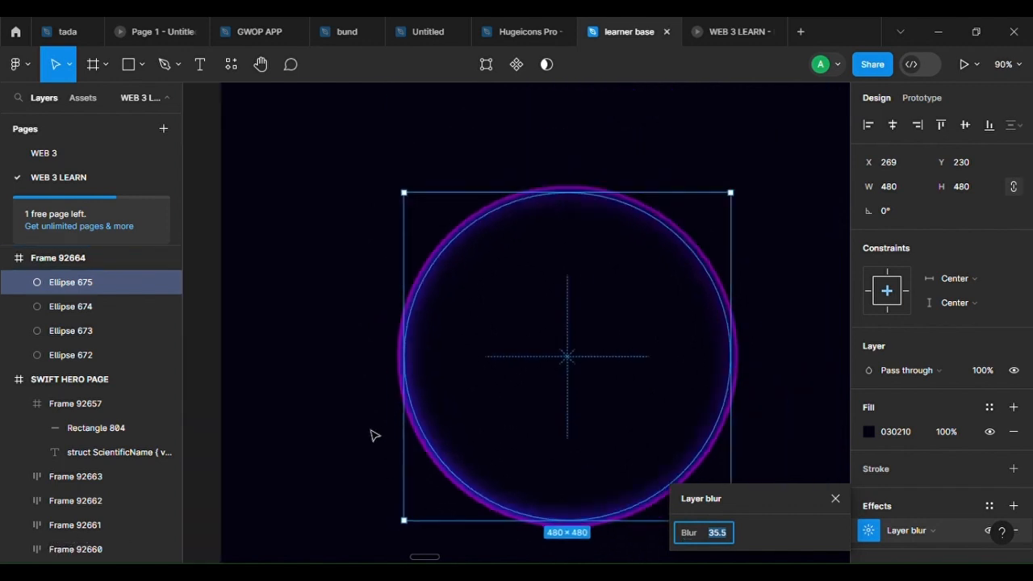
left_click(374, 435)
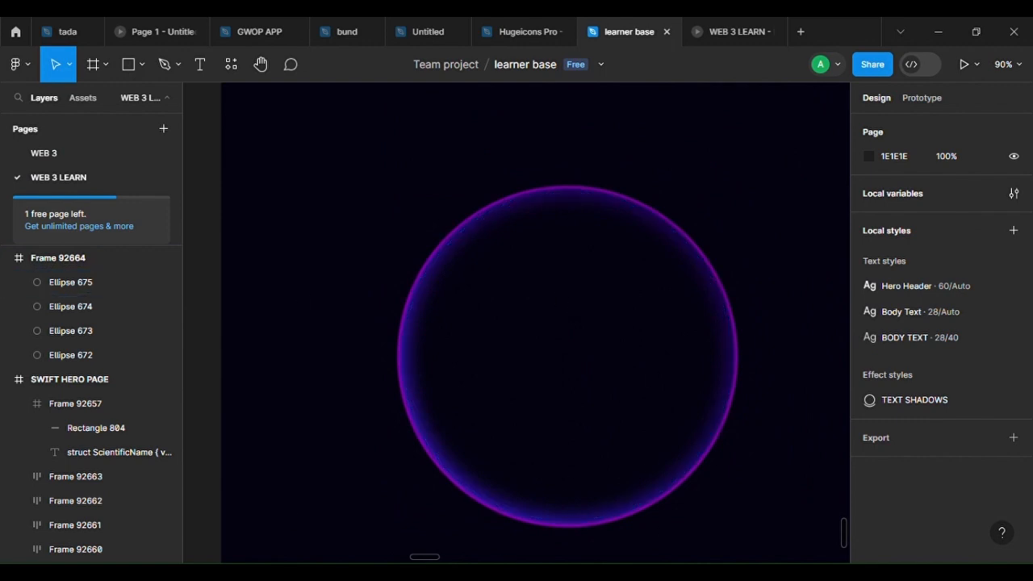
scroll(685, 514, "down", 2)
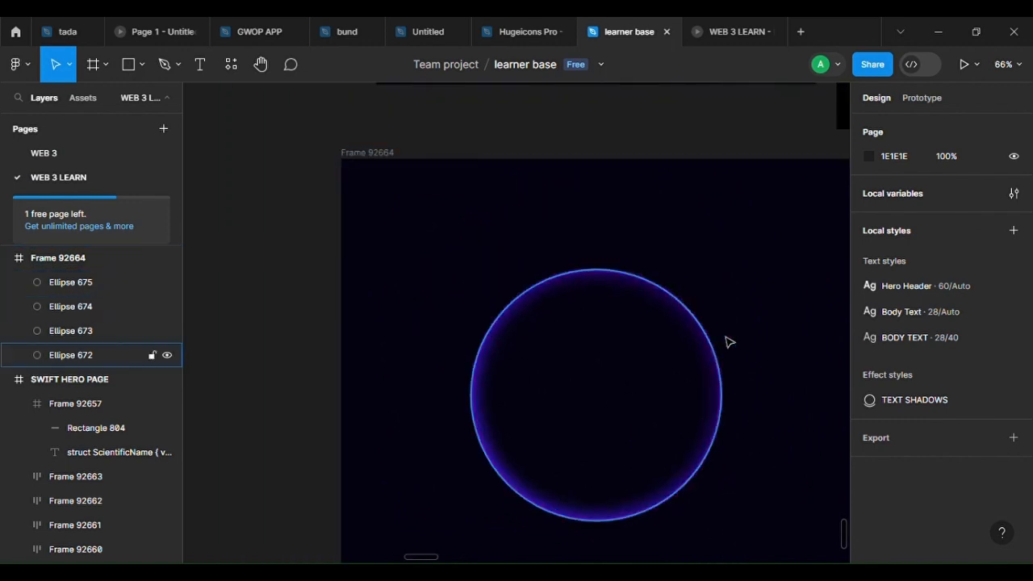
Examine the blurred ring in Frame 92664 up close and beside the reference in Frame 92020
left_click(621, 401)
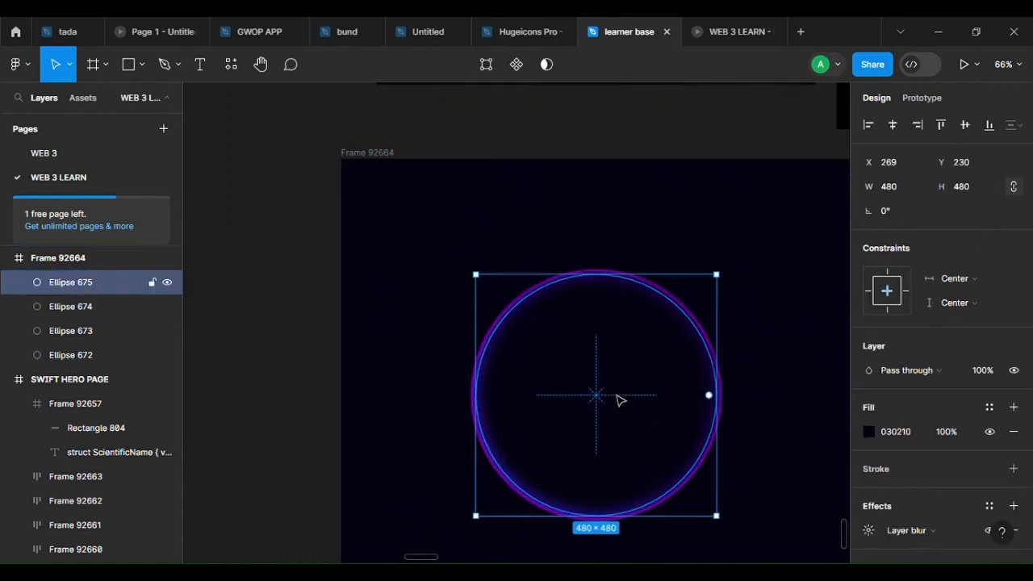
scroll(668, 391, "up", 1)
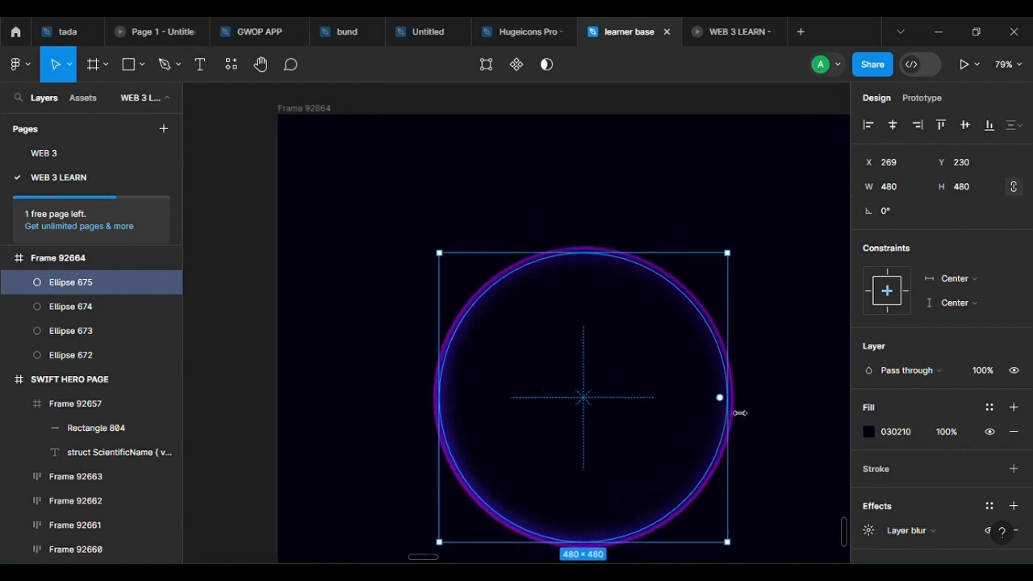
left_click(758, 387)
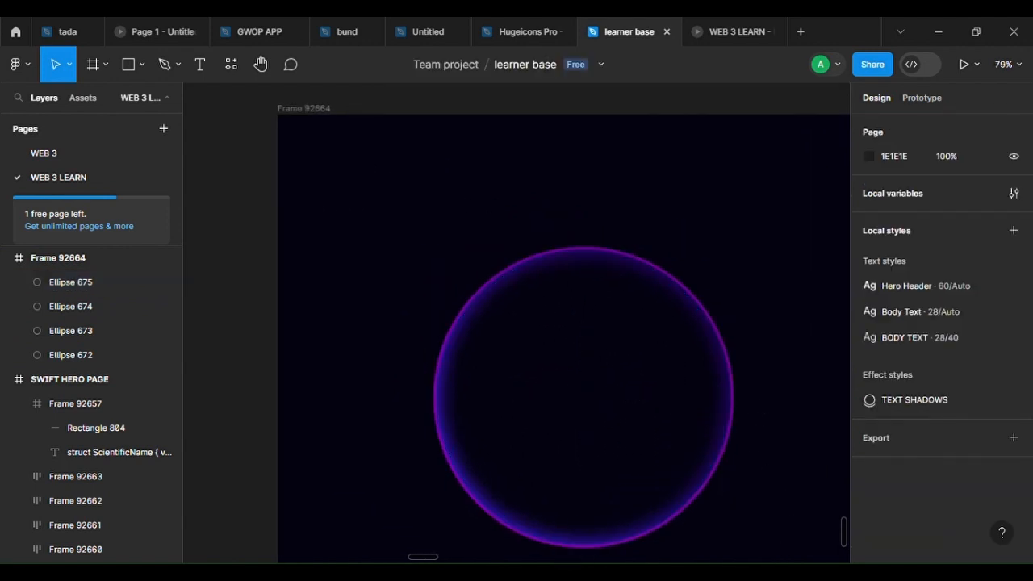
scroll(750, 484, "down", 2)
scroll(750, 484, "right", 2)
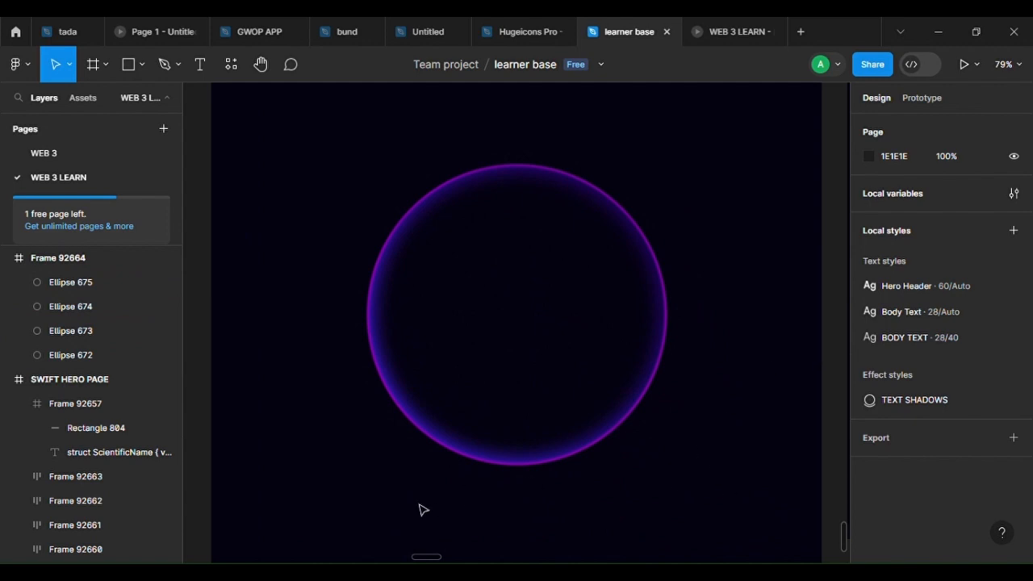
scroll(452, 525, "down", 3)
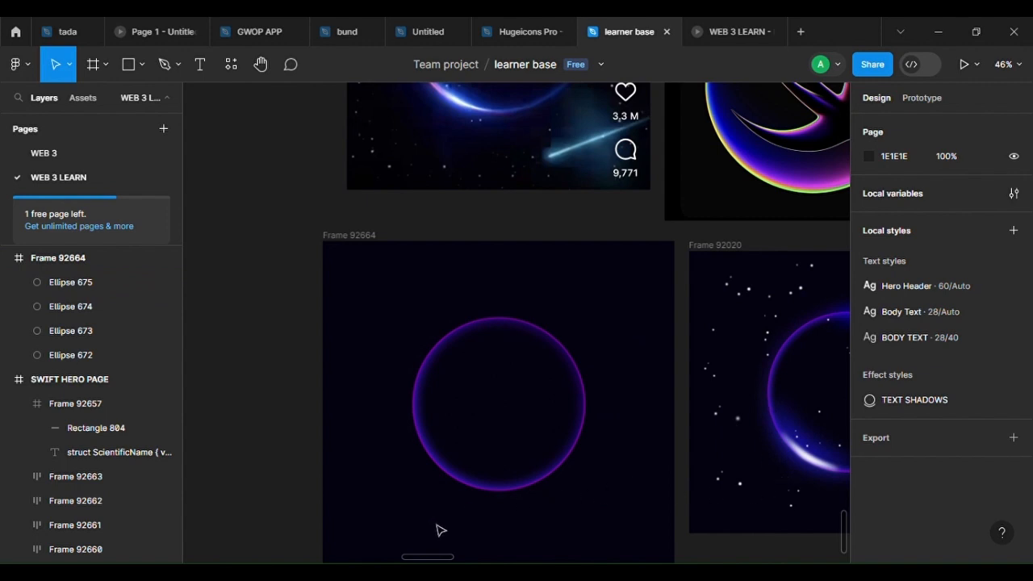
scroll(439, 524, "up", 6)
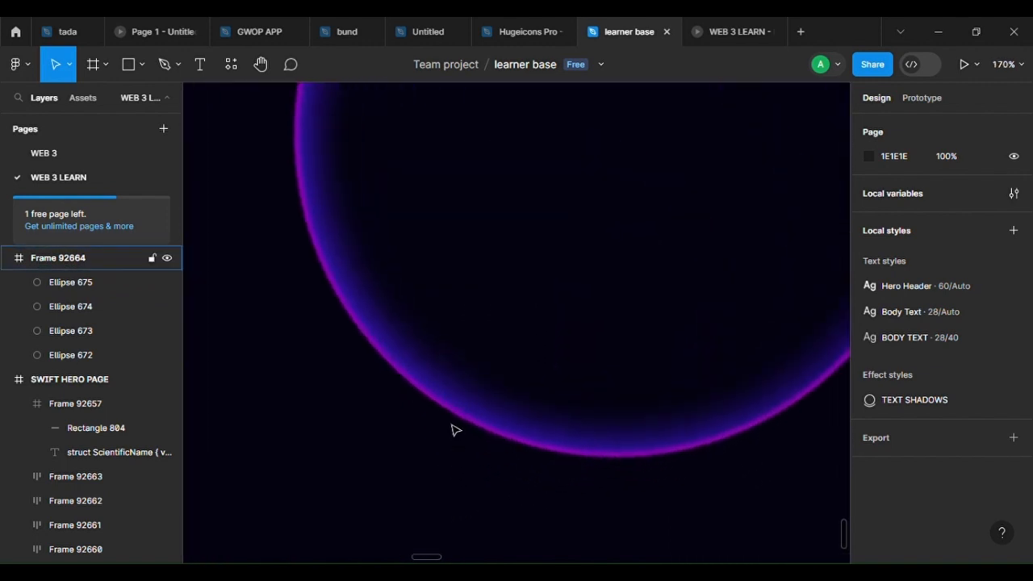
scroll(451, 430, "down", 3)
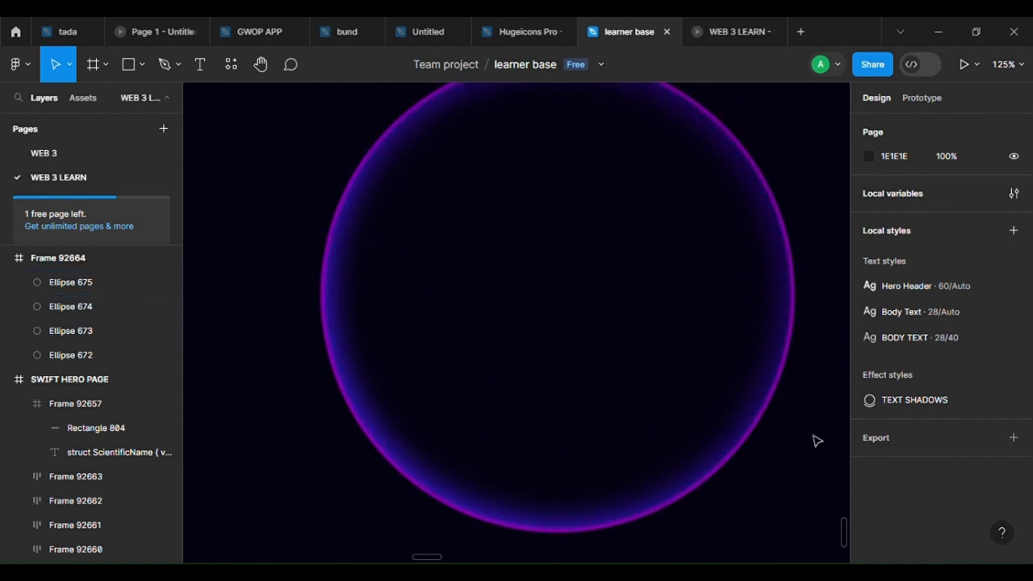
Draw a closed triangular Pen path along the ring's lower-left edge, with vertices at about (545.5, 710.5), (269.5, 417) and (331.5, 642)
key("p")
left_click(233, 155)
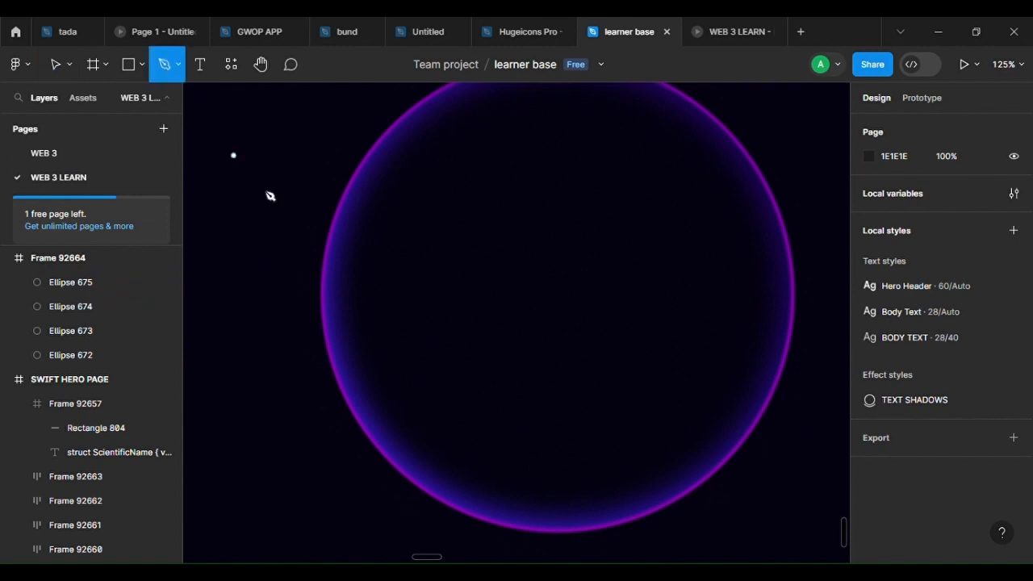
left_click(593, 524)
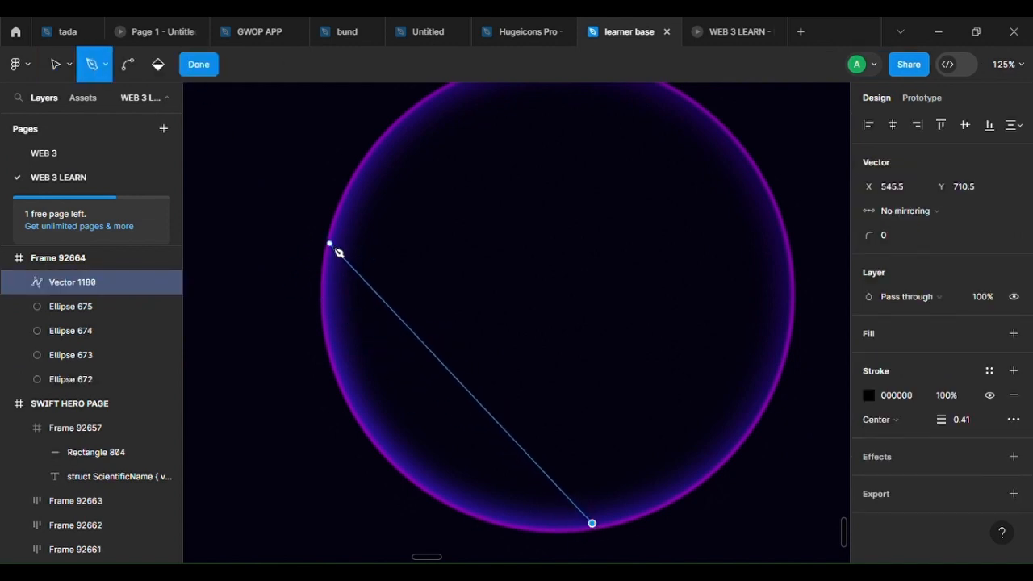
left_click(330, 244)
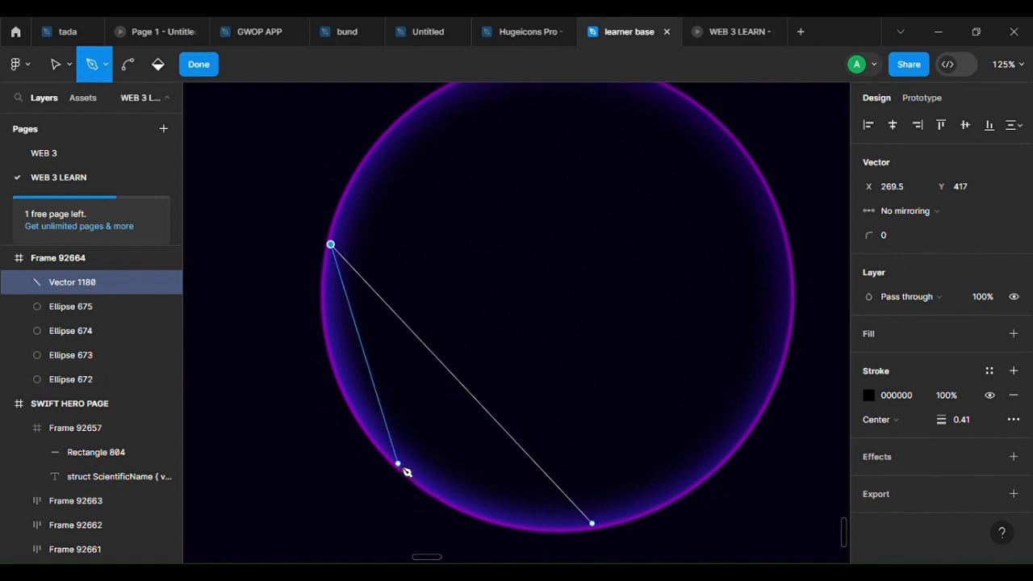
left_click(389, 459)
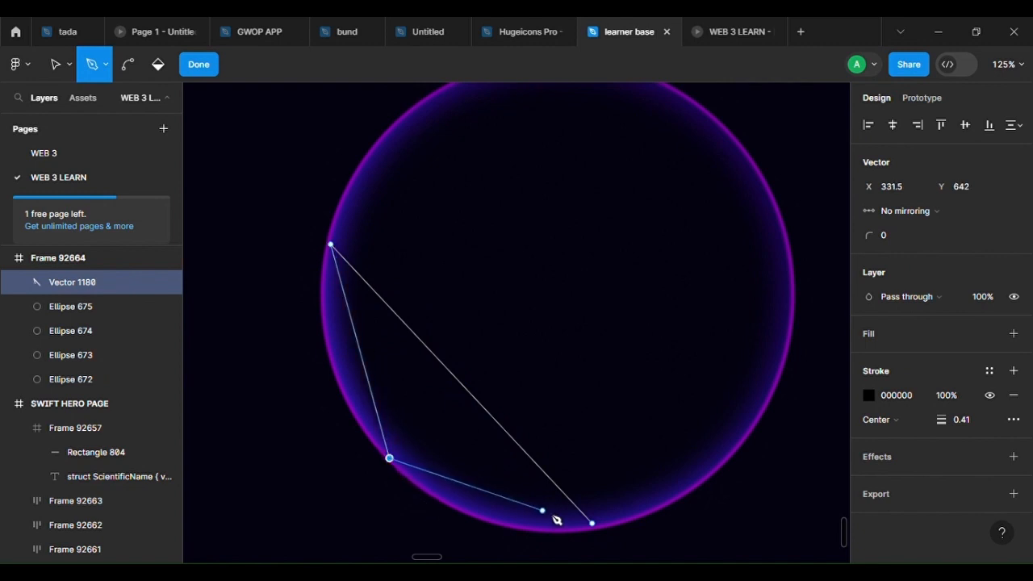
left_click(596, 526)
scroll(484, 537, "up", 5)
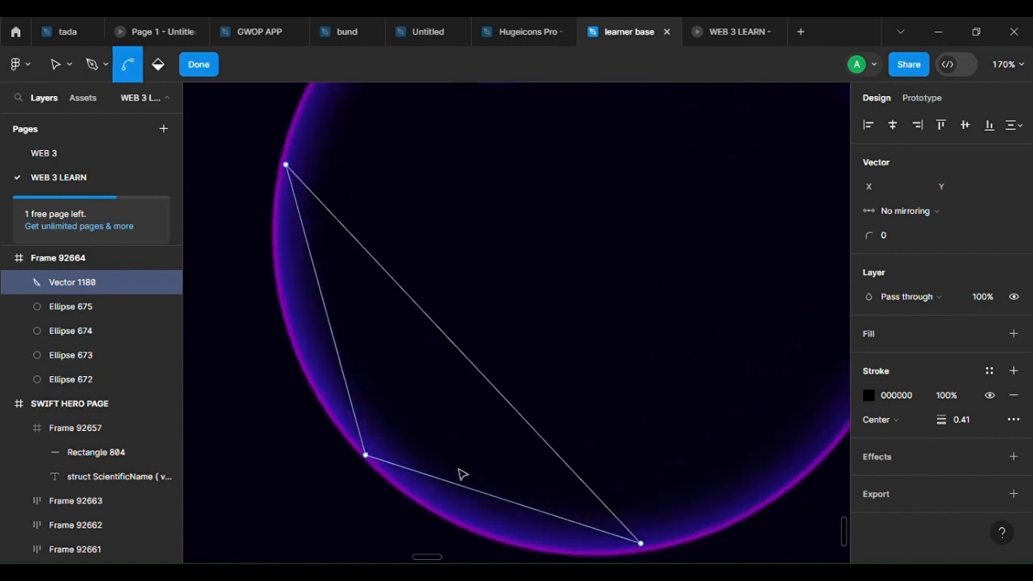
key("Escape")
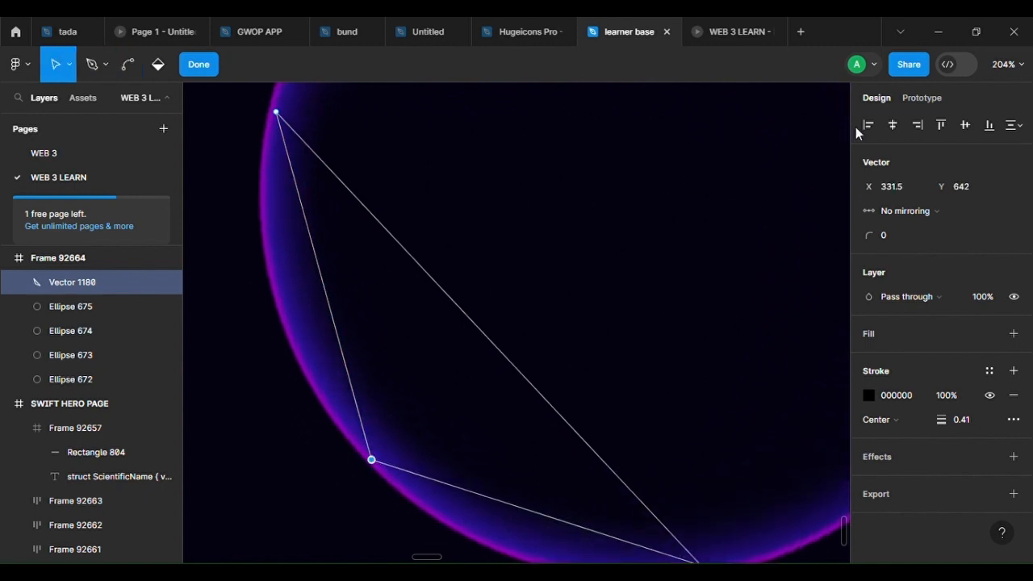
Set the lower-left vertex's corner radius on Vector 1180 to 314 and move that vertex outside the ring to (199, 739)
left_click_drag(885, 234, 311, 300)
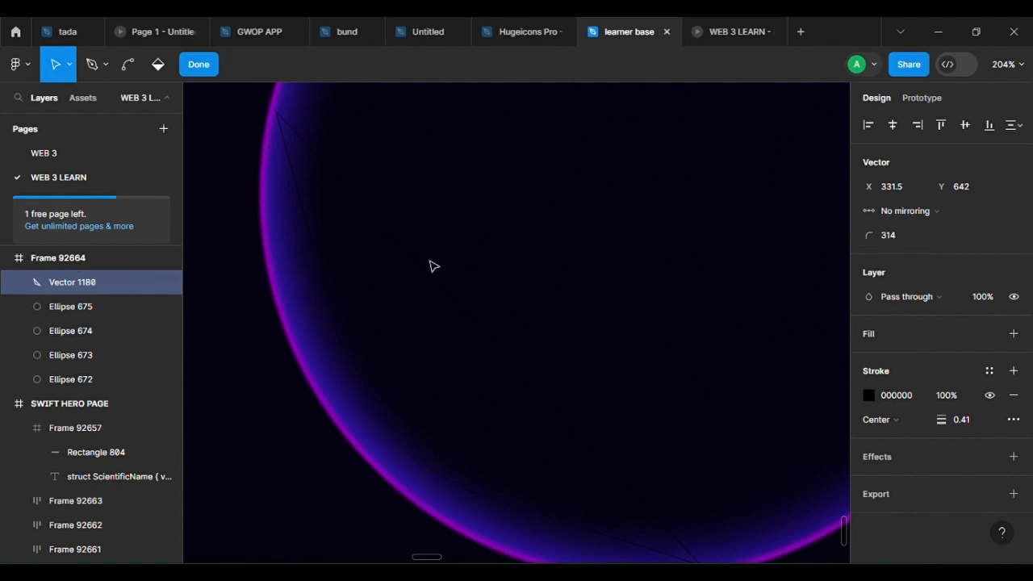
left_click_drag(374, 460, 299, 487)
scroll(396, 339, "down", 2)
scroll(484, 351, "up", 1)
scroll(484, 351, "right", 1)
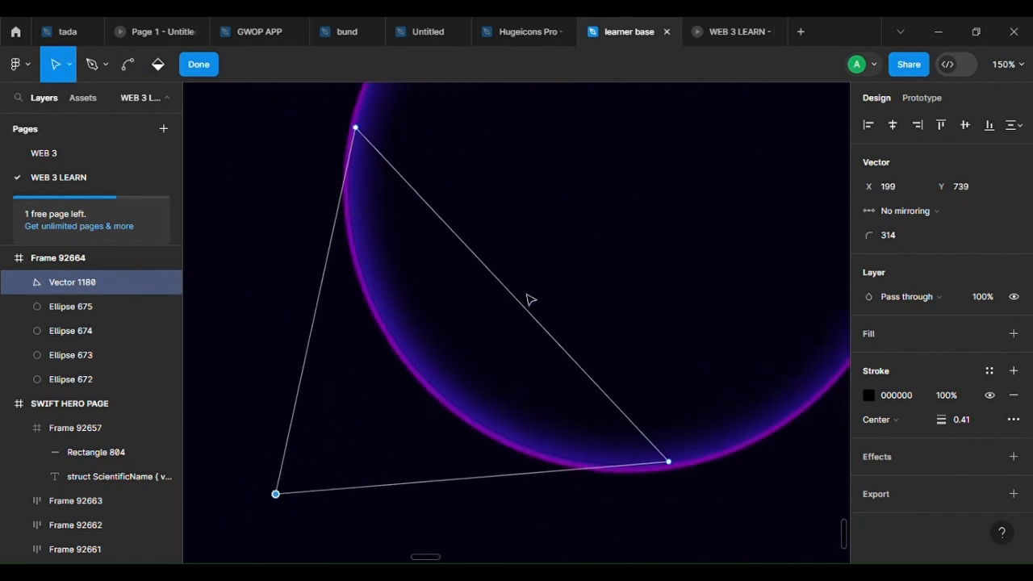
Bend the long inner segment of Vector 1180 into a curve running just inside the ring's lower-left edge
key("ctrl")
left_click_drag(519, 305, 455, 354)
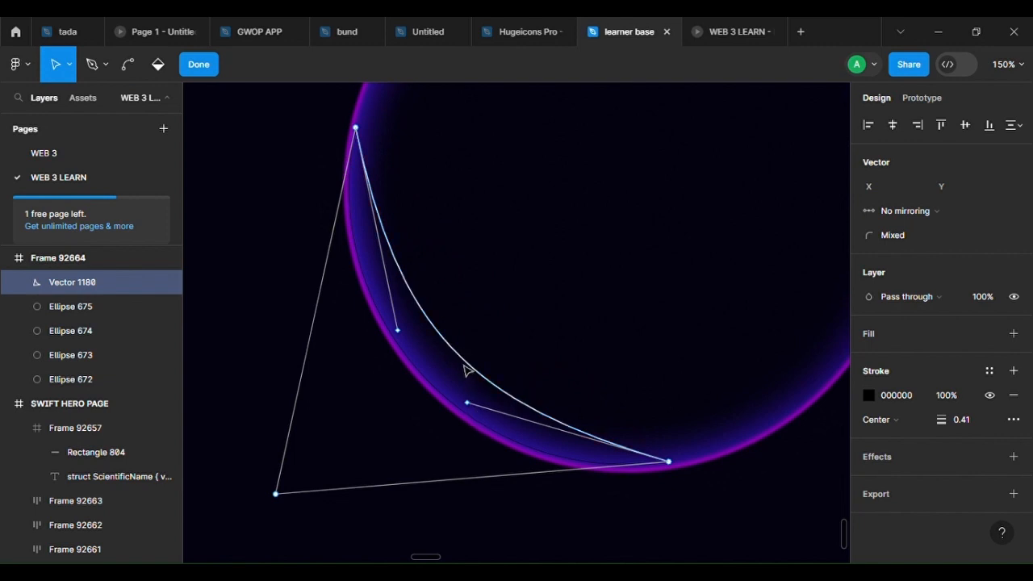
key("ctrl")
mouse_move(466, 365)
left_mouse_down()
mouse_move(511, 315)
mouse_move(466, 361)
left_mouse_up()
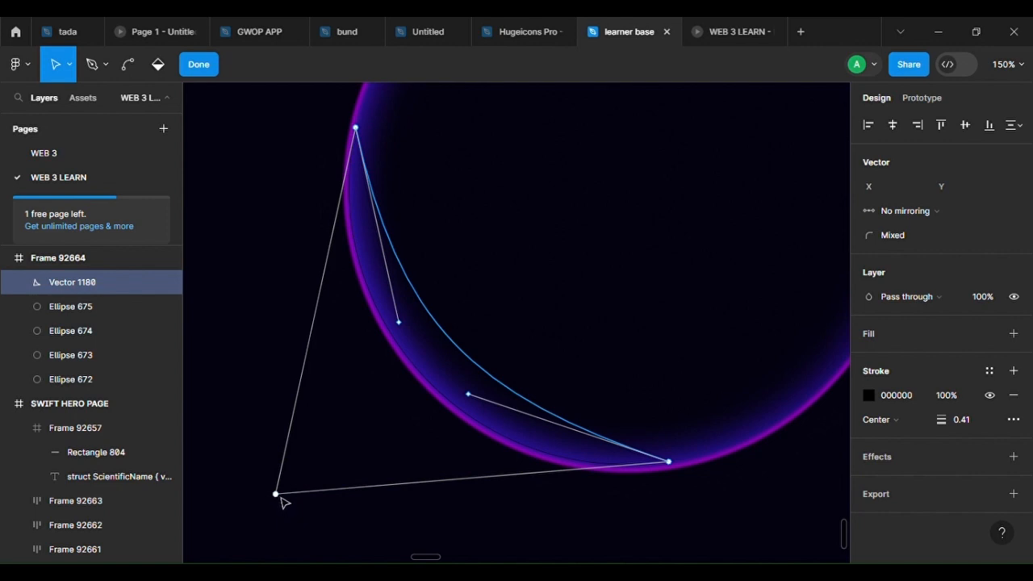
Try to round the outer vertex of Vector 1180 with mirrored Bézier handles, and undo those changes
key("ctrl+z")
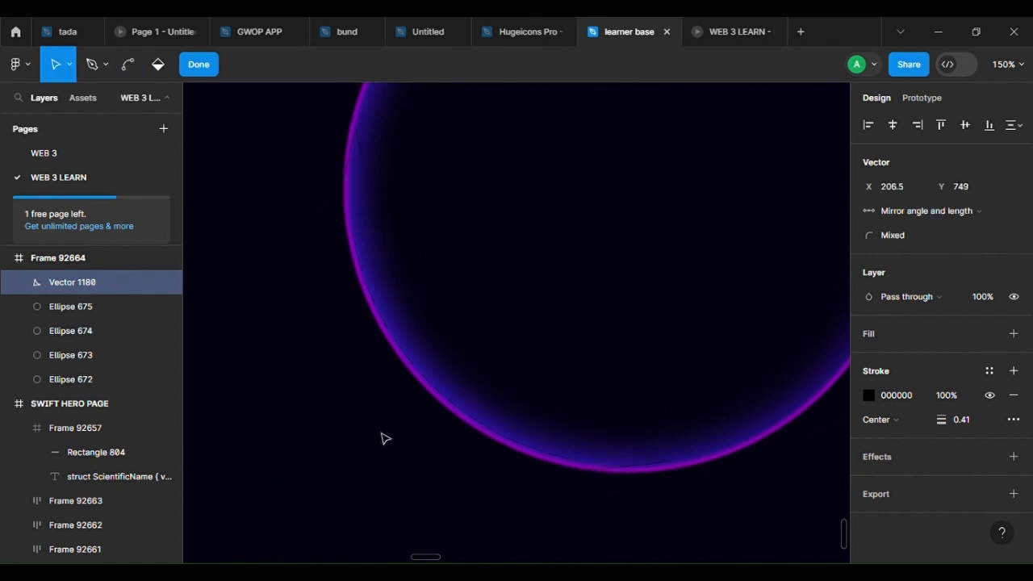
left_click_drag(288, 514, 313, 540)
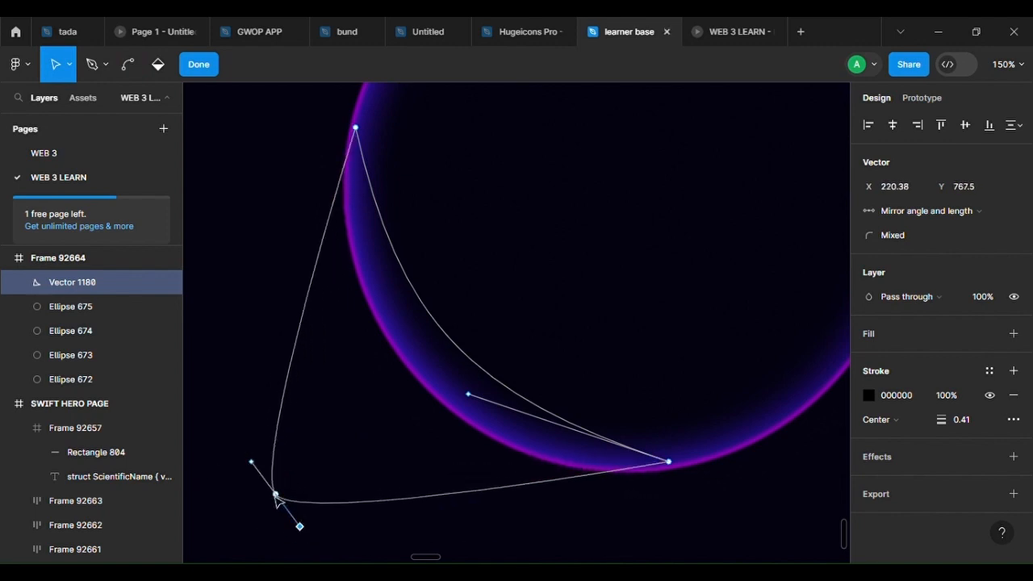
left_click_drag(280, 498, 307, 462)
key("ctrl")
key("ctrl+z")
key("ctrl+z")
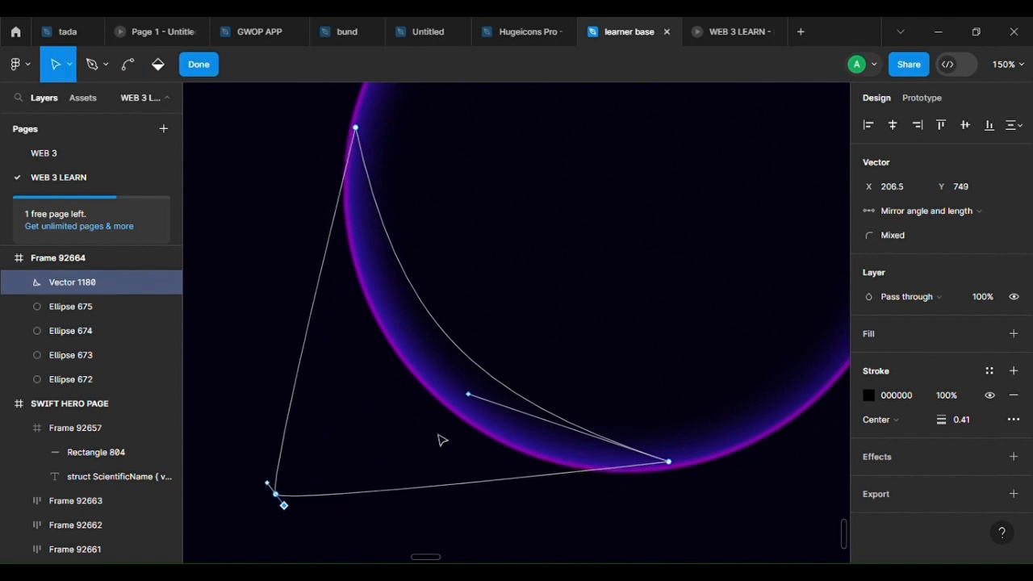
key("ctrl+z")
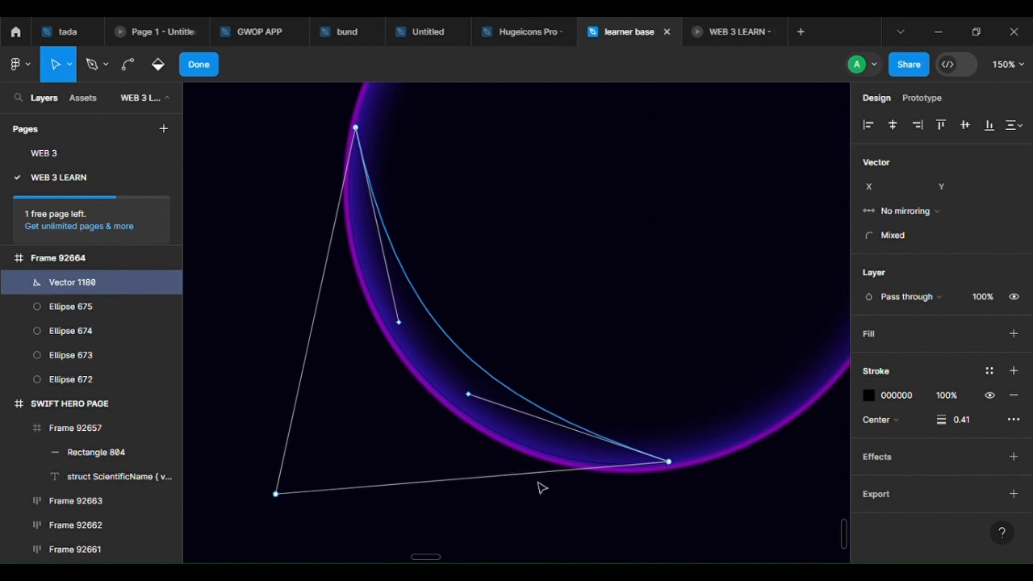
Give Vector 1180 a solid fill and remove its stroke
left_click(1014, 334)
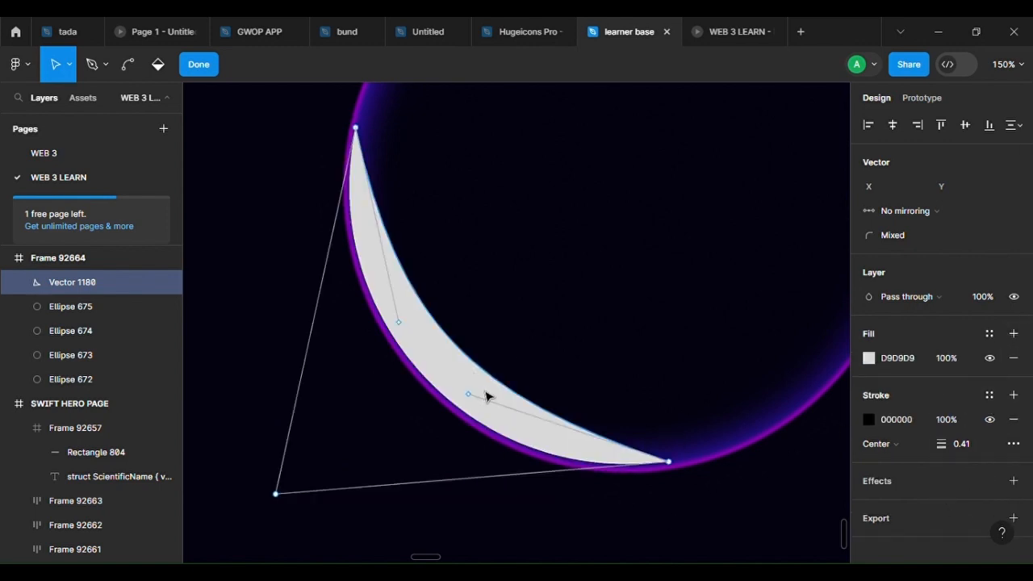
left_click(1013, 420)
key("ctrl")
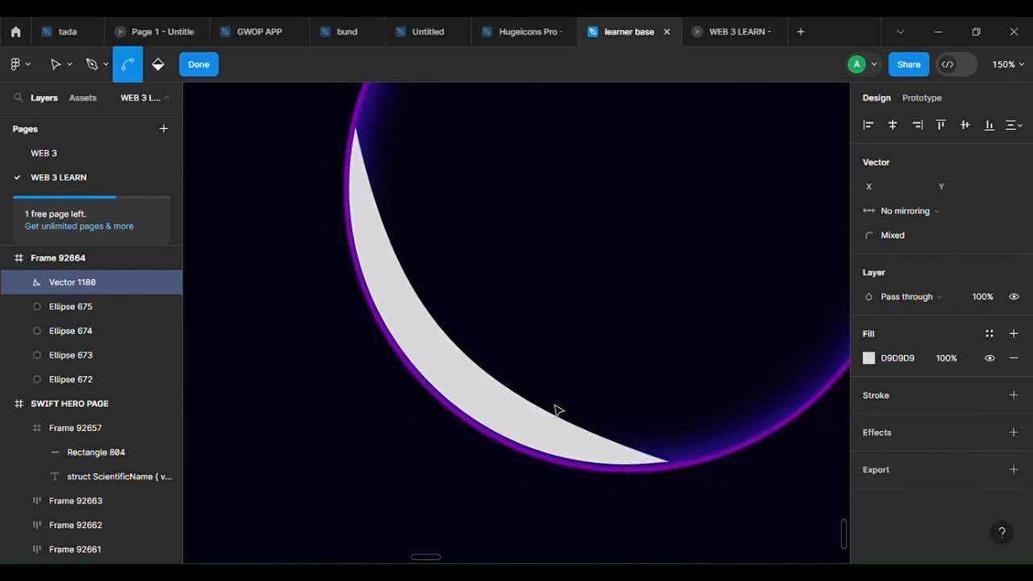
scroll(565, 413, "down", 3)
scroll(579, 411, "up", 3)
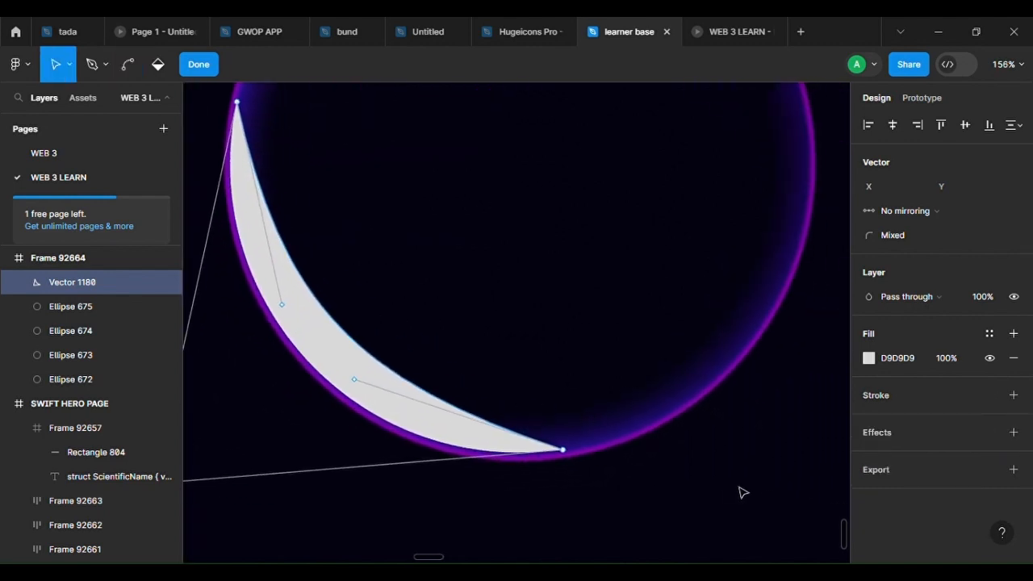
Sample the ring's dark blue glow for Vector 1180's fill and brighten the colour to 350CEA
key("i")
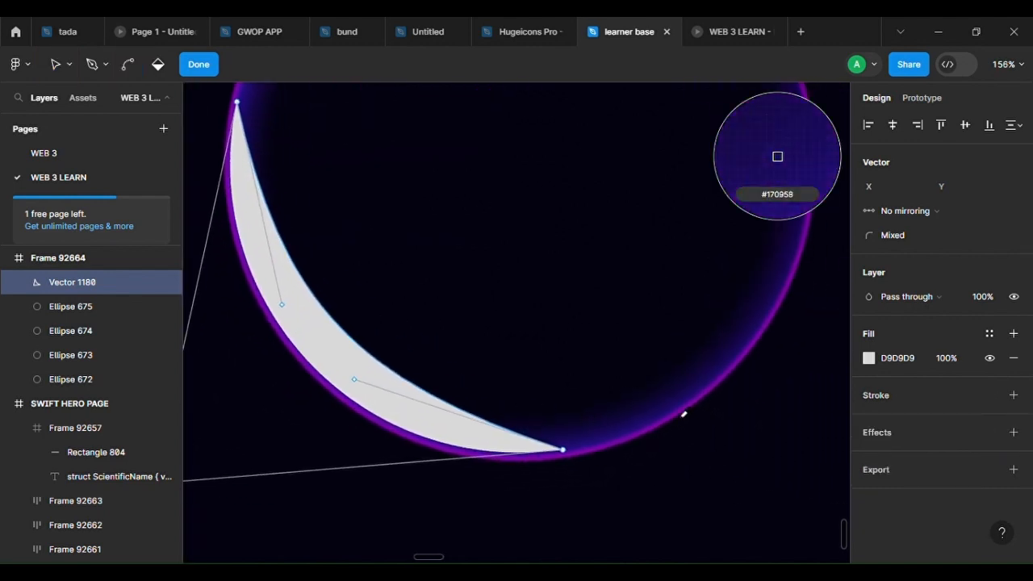
left_click(684, 427)
left_click(868, 358)
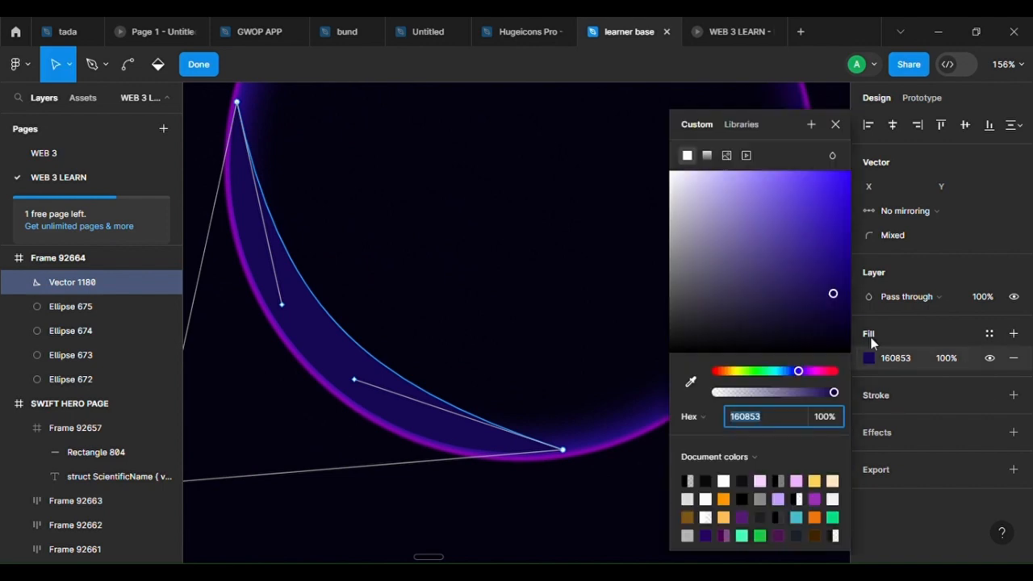
left_click(829, 210)
left_click(806, 193)
left_click_drag(806, 193, 841, 185)
scroll(355, 341, "up", 1)
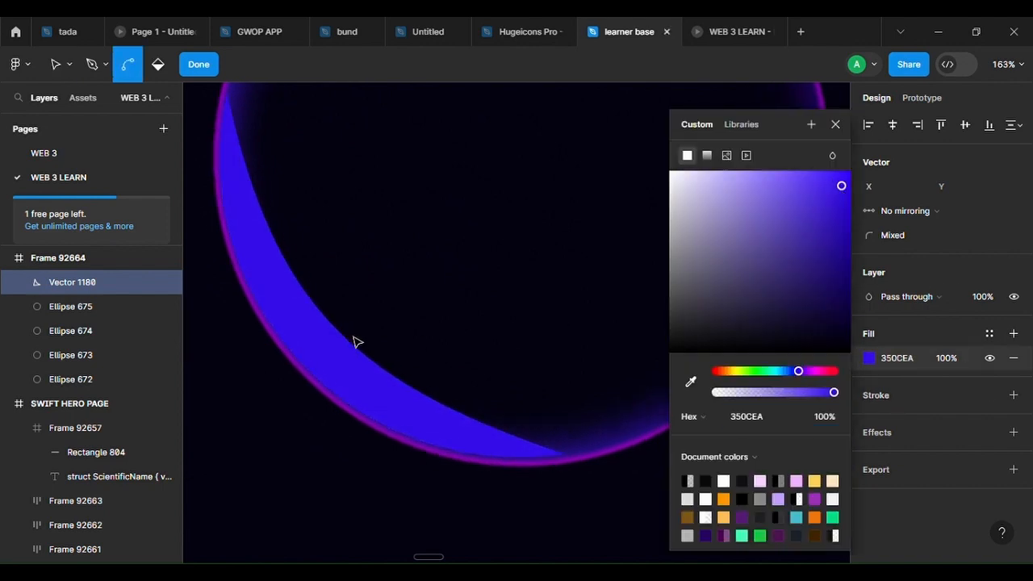
Copy the blue 1F1BF1 from the fill of the reference highlight, Vector 415 in Frame 92020, to Vector 1180's fill
scroll(392, 359, "down", 5)
left_click_drag(426, 347, 325, 390)
left_click_drag(376, 362, 207, 328)
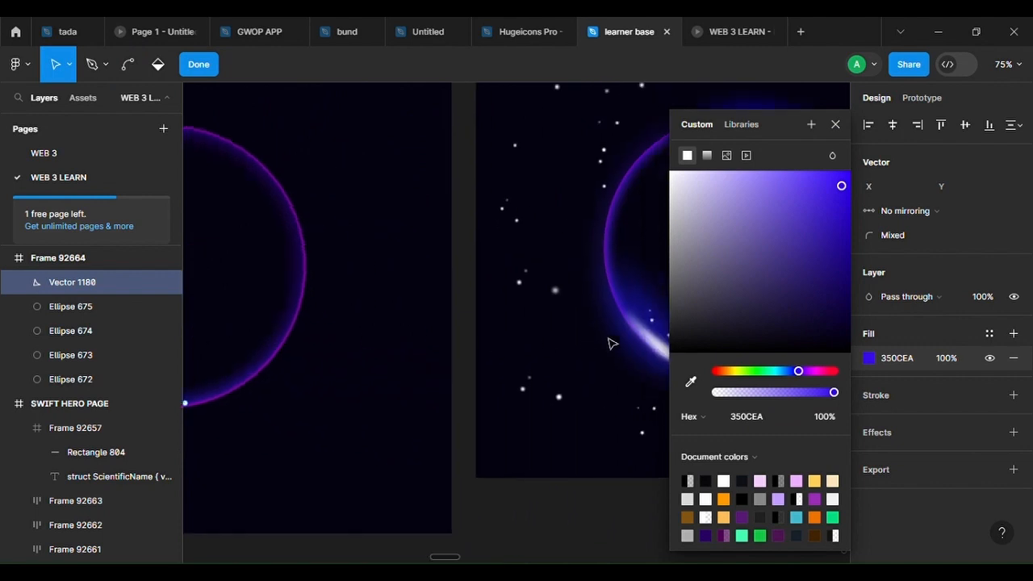
left_click(646, 306)
left_click(675, 323)
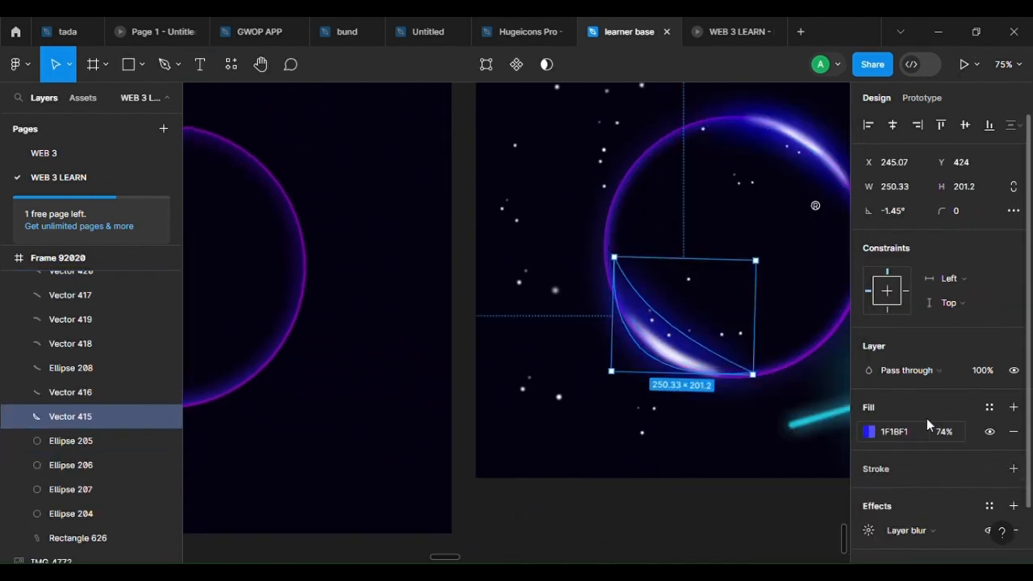
scroll(742, 422, "down", 3)
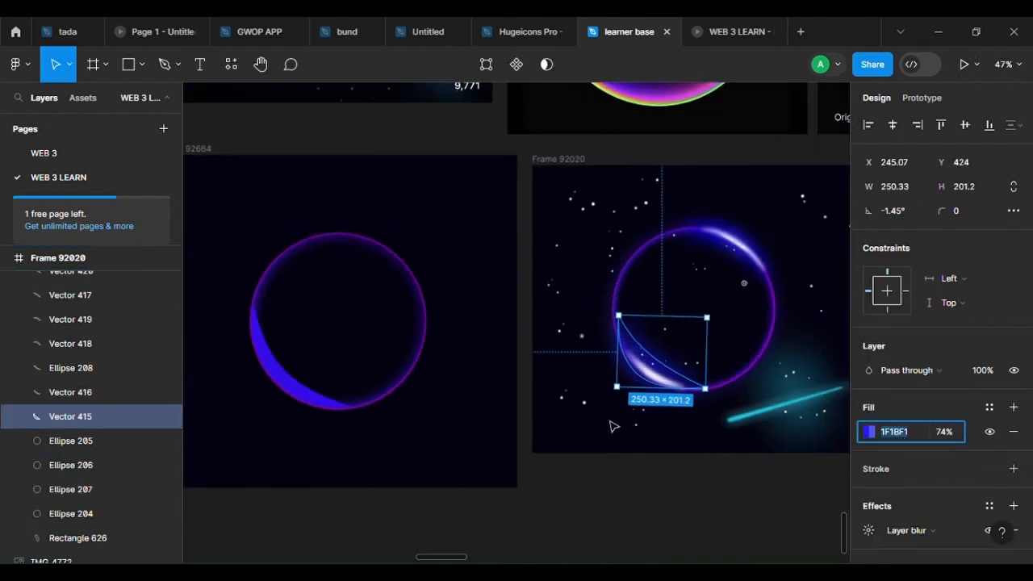
scroll(446, 436, "up", 3)
left_click(380, 321)
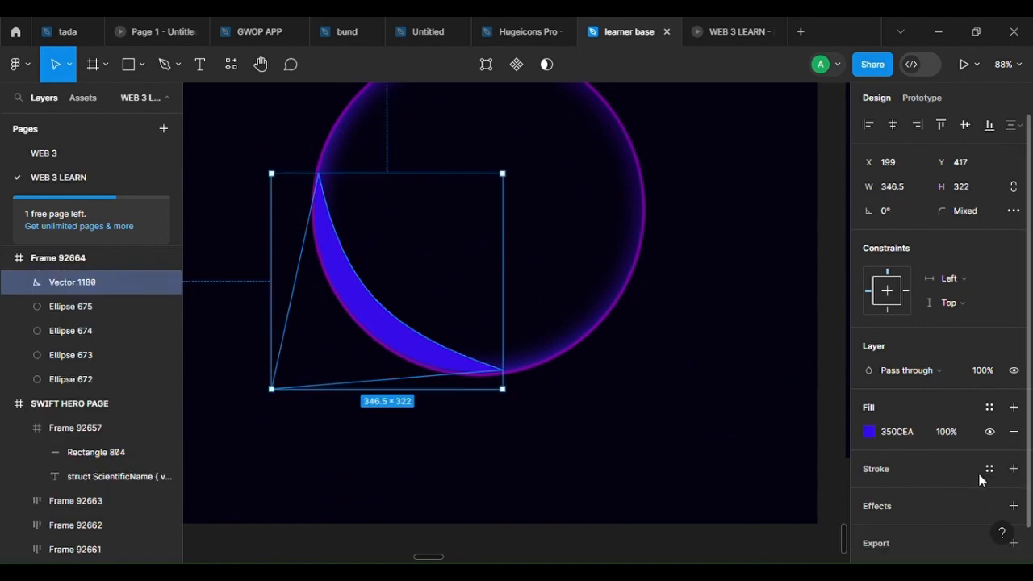
left_click(921, 434)
left_click(526, 384)
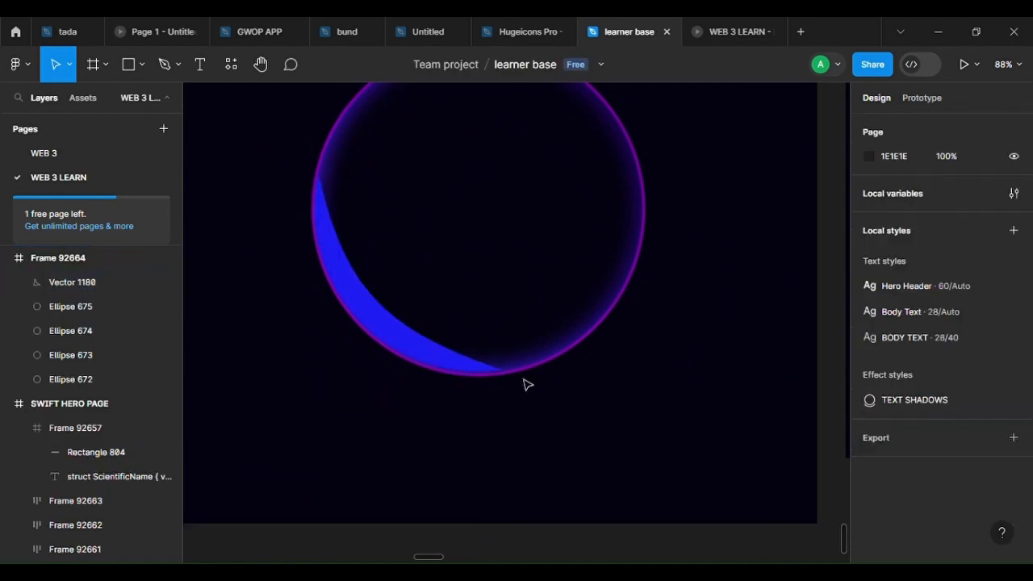
Add a layer blur of 71.9 to the blue highlight shape, Vector 1180
left_click(452, 357)
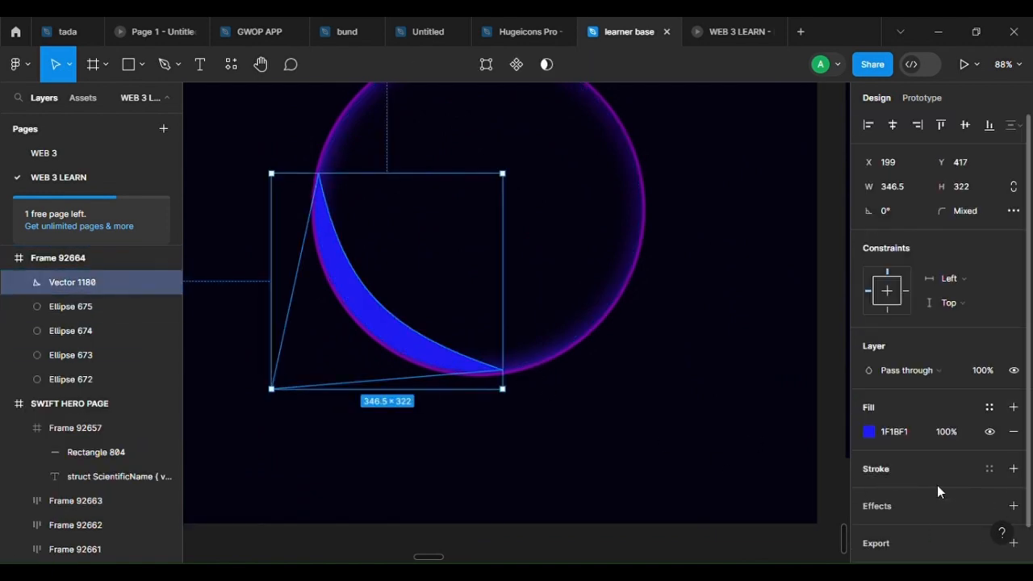
scroll(937, 491, "down", 1)
left_click(1014, 469)
left_click(920, 493)
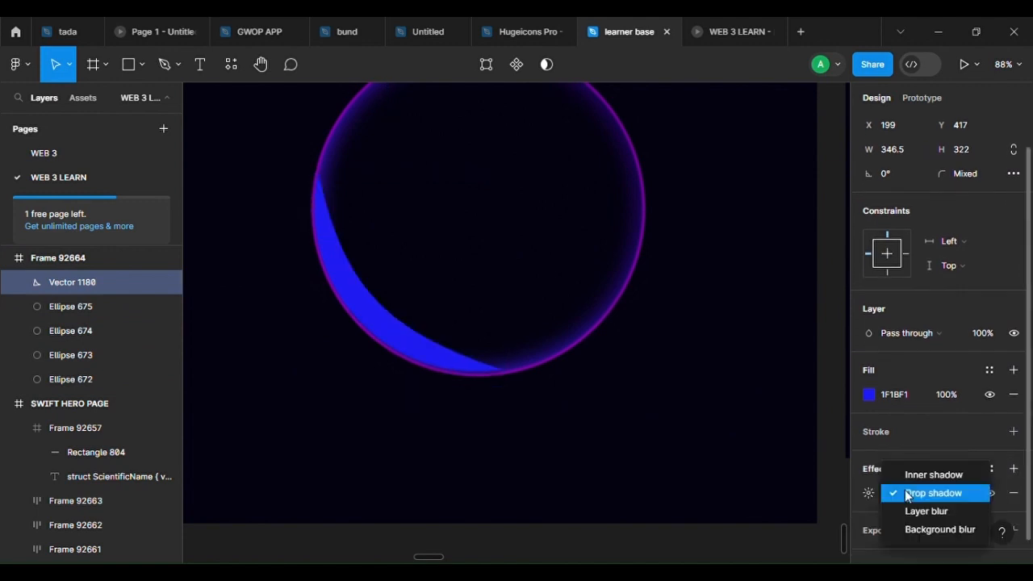
left_click(922, 510)
left_click(868, 493)
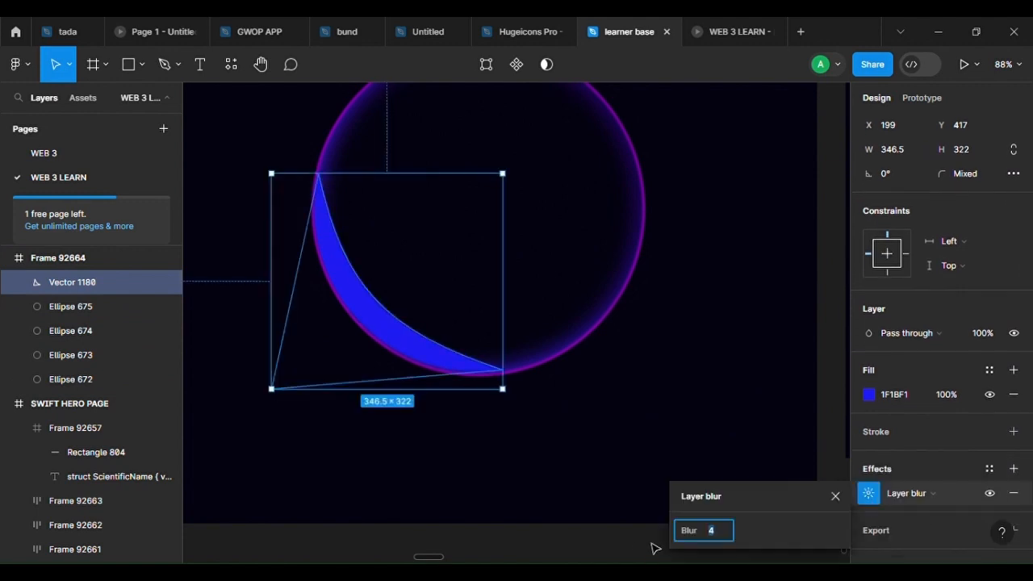
left_click_drag(670, 539, 613, 539)
left_click_drag(696, 532, 1001, 500)
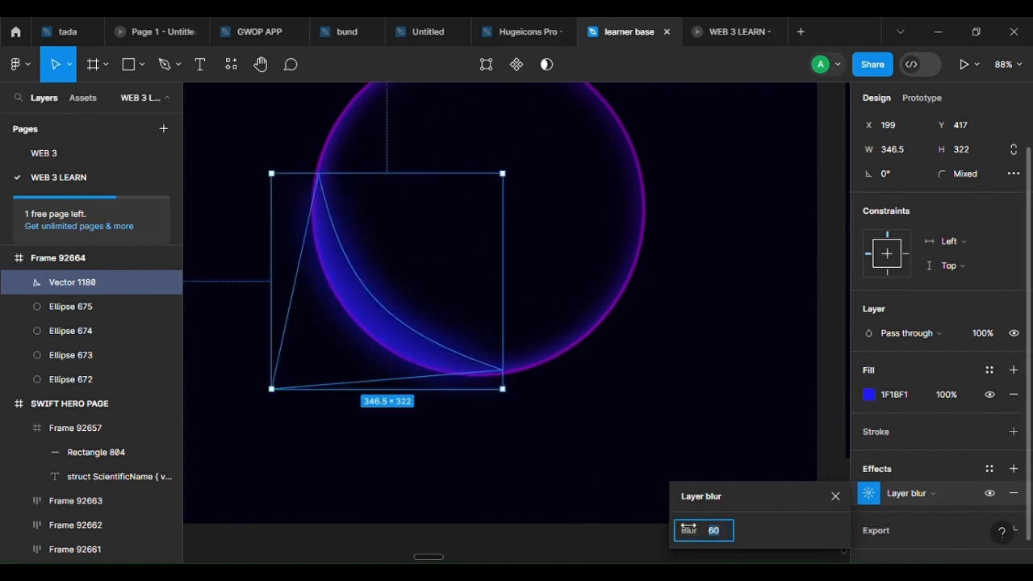
left_click_drag(688, 529, 688, 529)
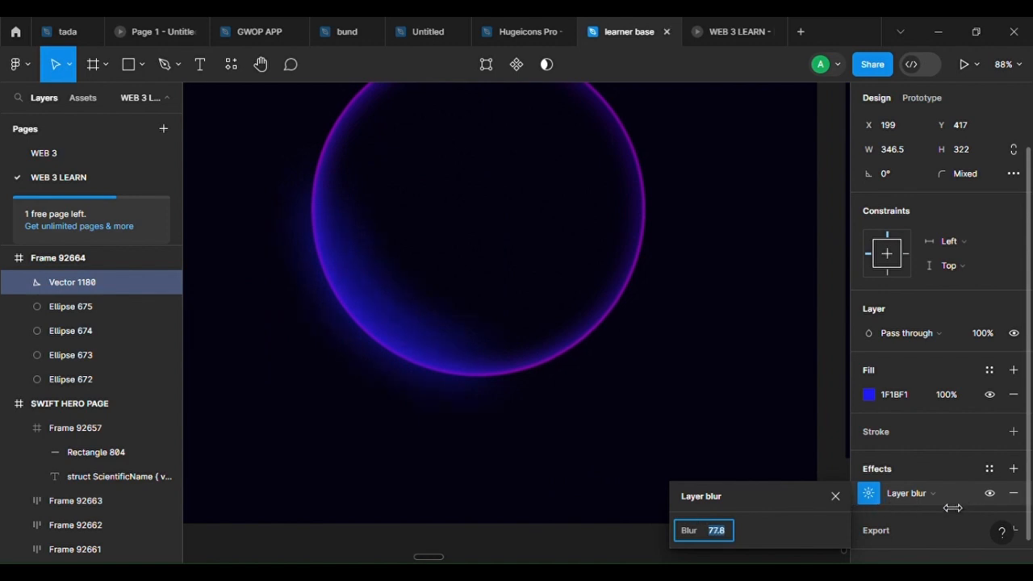
left_click_drag(870, 517, 867, 517)
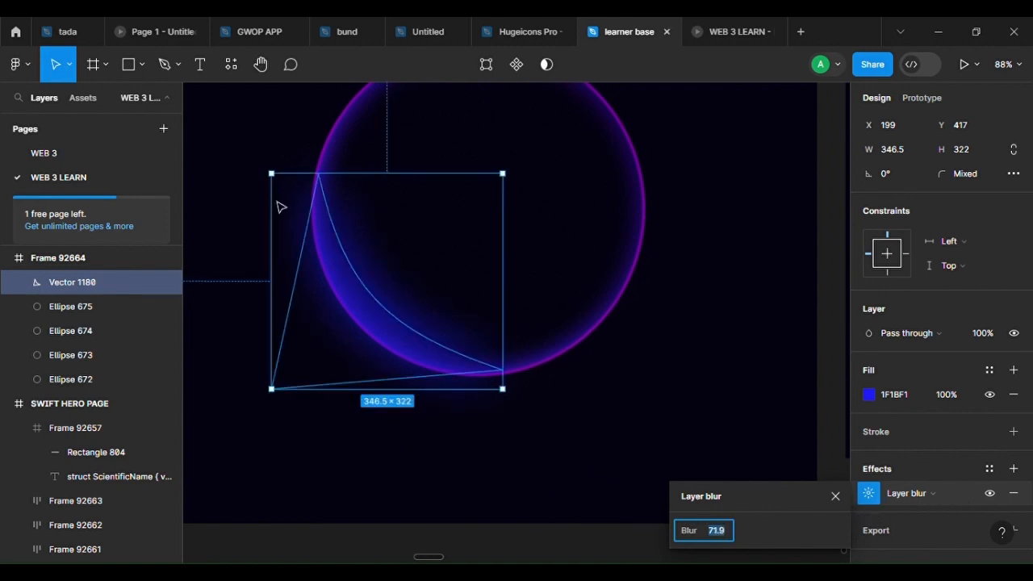
Try moving Vector 1180 slightly down to X 200, Y 425
scroll(346, 352, "up", 3)
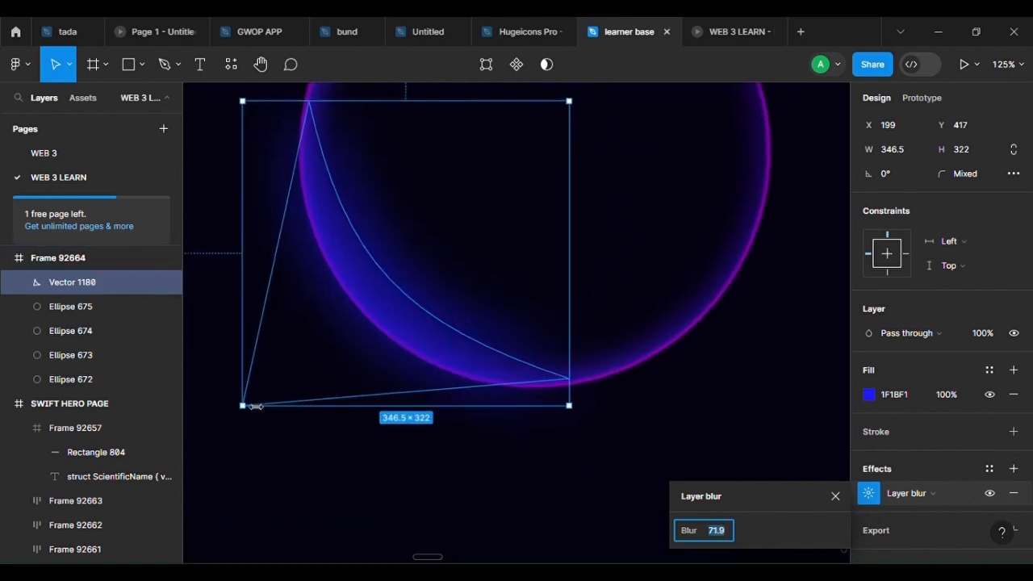
double_click(380, 329)
key("Escape")
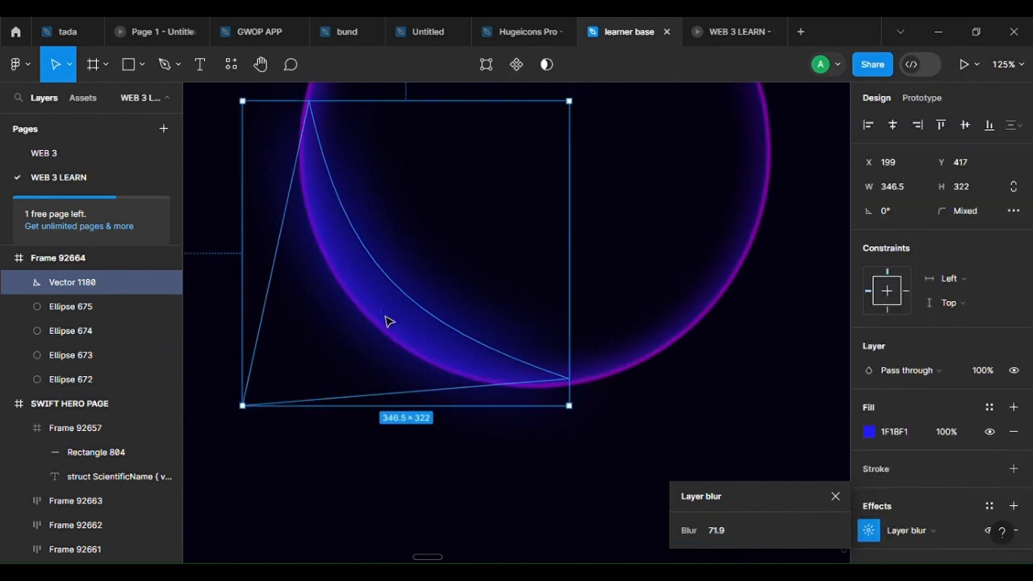
left_click_drag(399, 271, 399, 277)
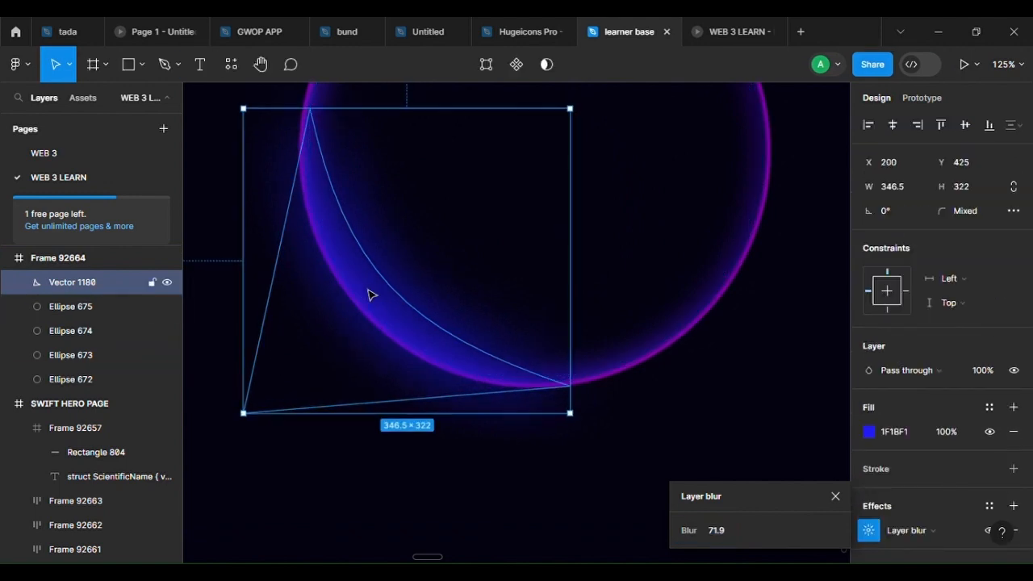
Edit Vector 1180's path by shifting its inner curve up and inward and moving the outer vertex to (221, 680.5)
double_click(382, 299)
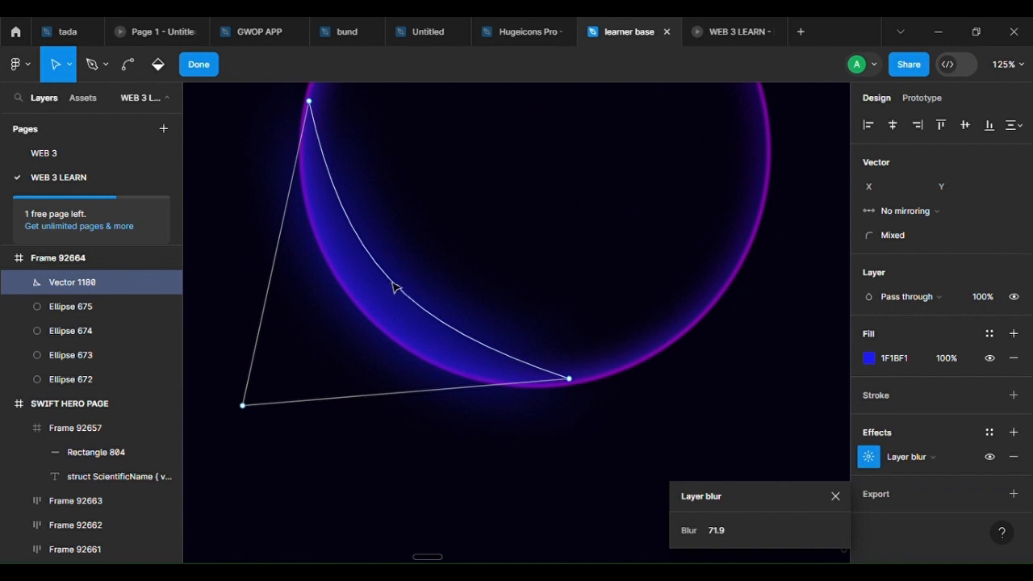
left_click_drag(394, 288, 408, 276)
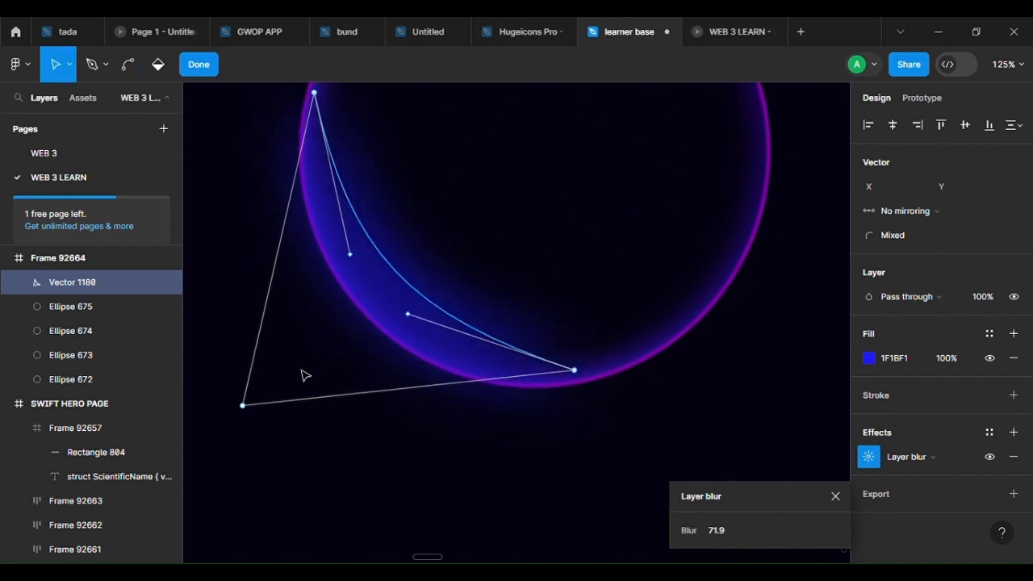
left_click_drag(242, 404, 553, 362)
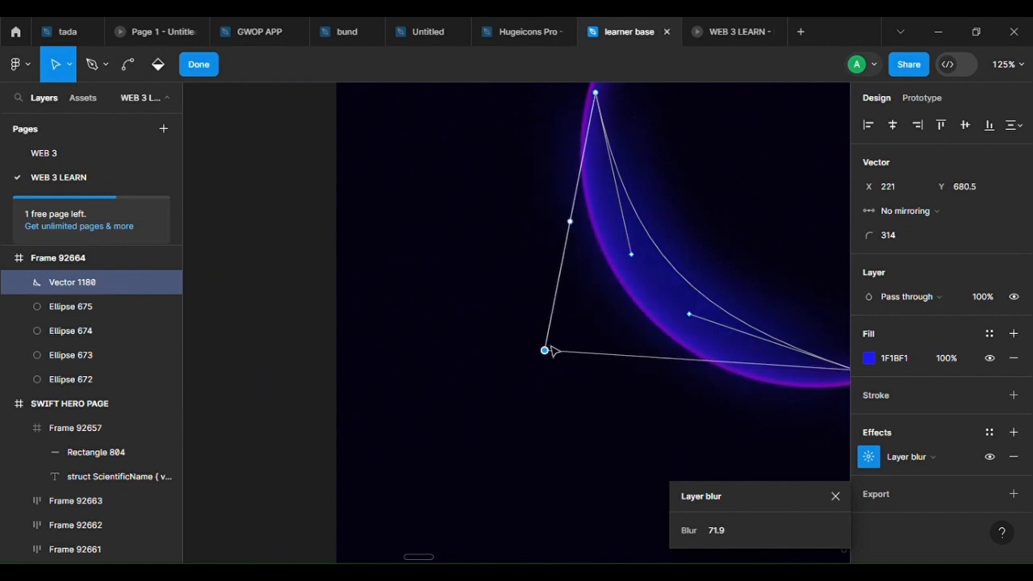
key("Escape")
left_click(470, 499)
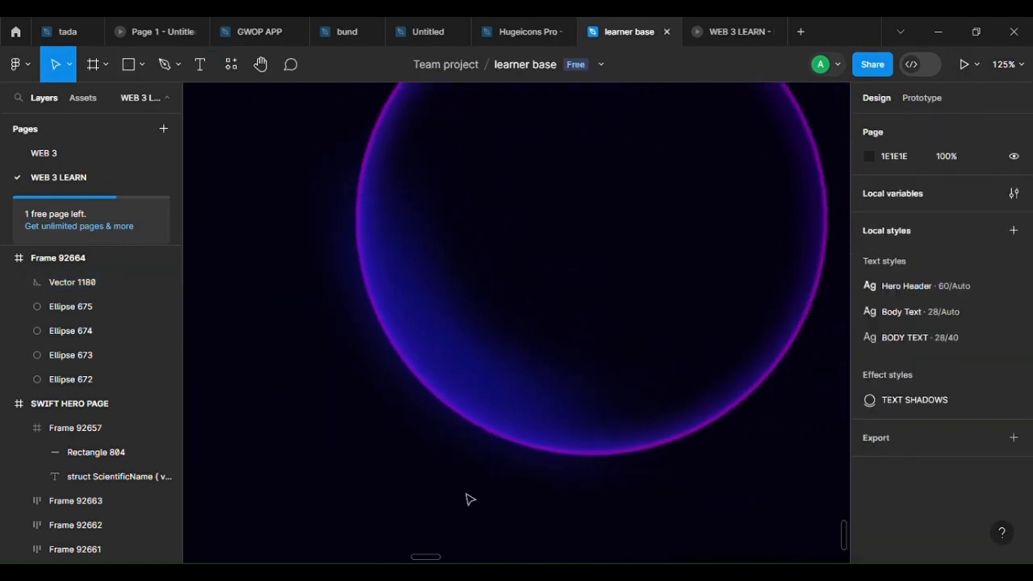
Adjust the layer blur of the lower-left blue highlight, Vector 1180, to 70.6
scroll(517, 516, "down", 6)
scroll(517, 452, "up", 4)
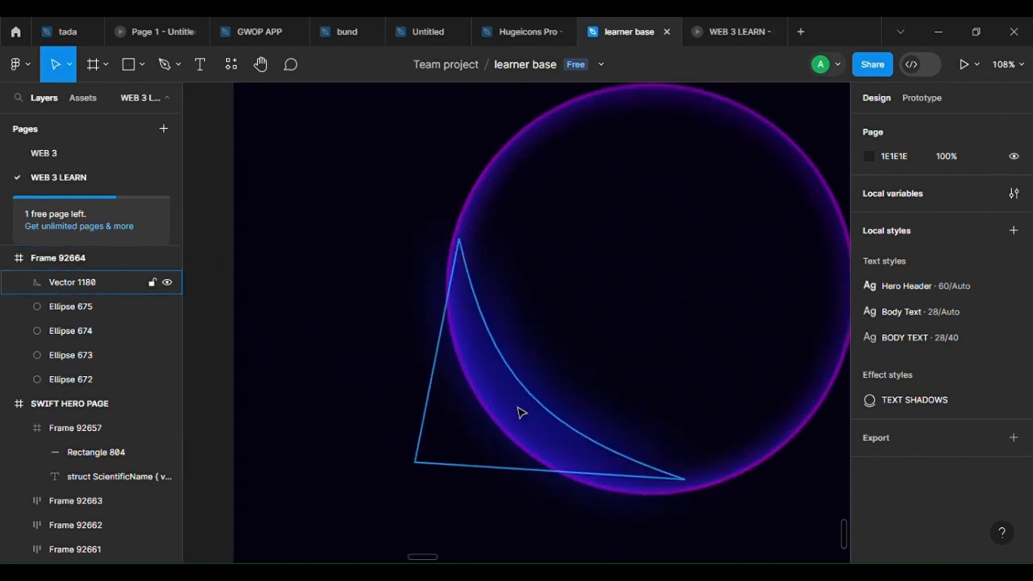
left_click(519, 416)
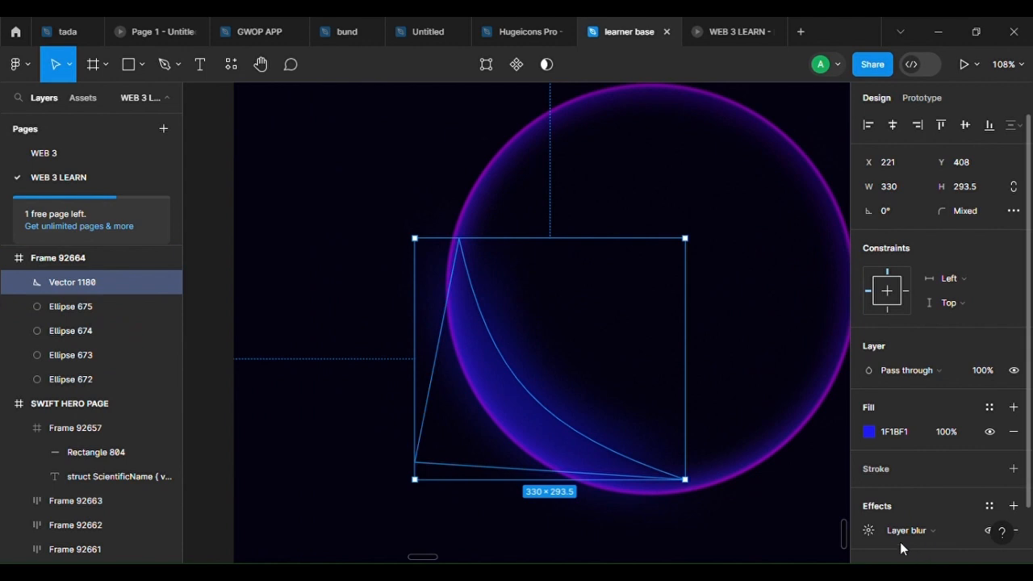
left_click(868, 531)
left_click_drag(688, 532, 607, 534)
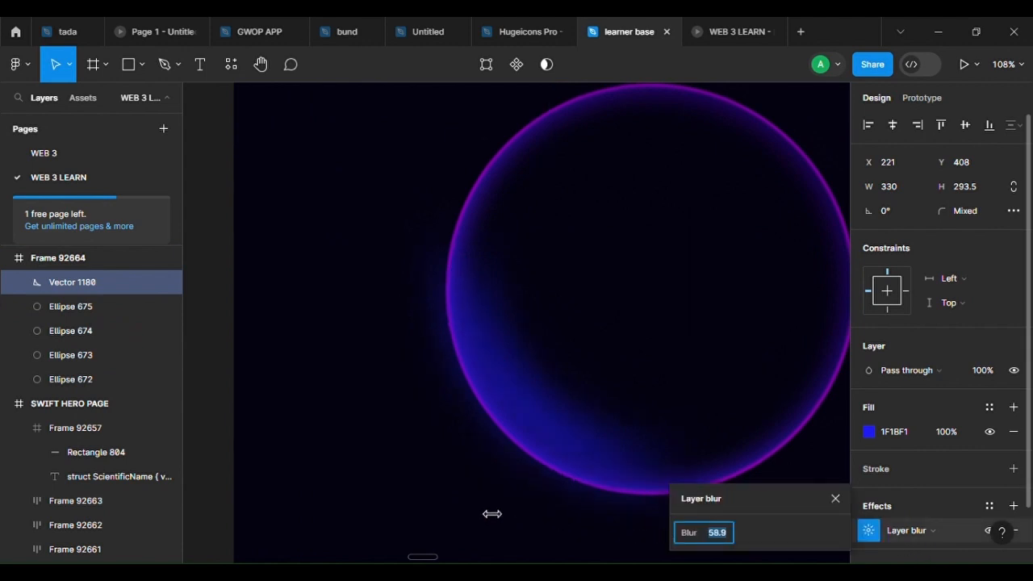
left_click_drag(367, 474, 641, 515)
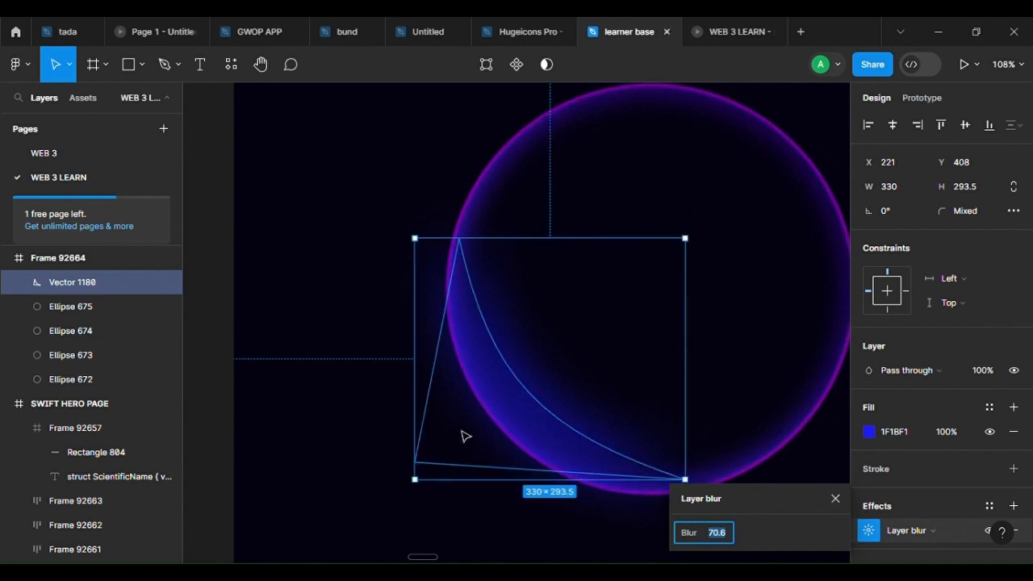
left_click(497, 433)
left_click(472, 416)
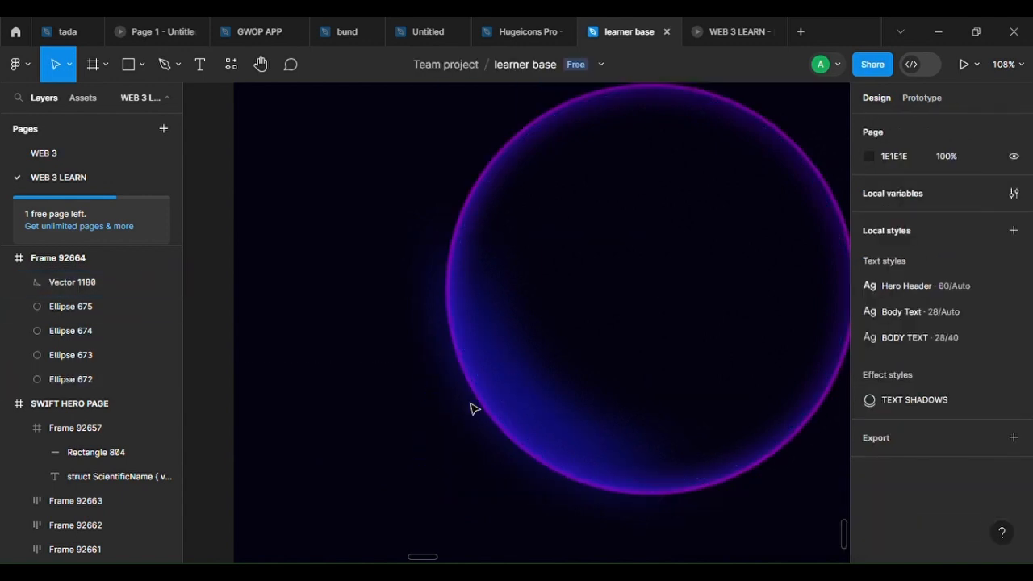
Duplicate the blue highlight, Vector 1180, and move the copy into the ring at X 411, Y 270
left_click(512, 398)
scroll(628, 408, "down", 3)
scroll(630, 412, "up", 1)
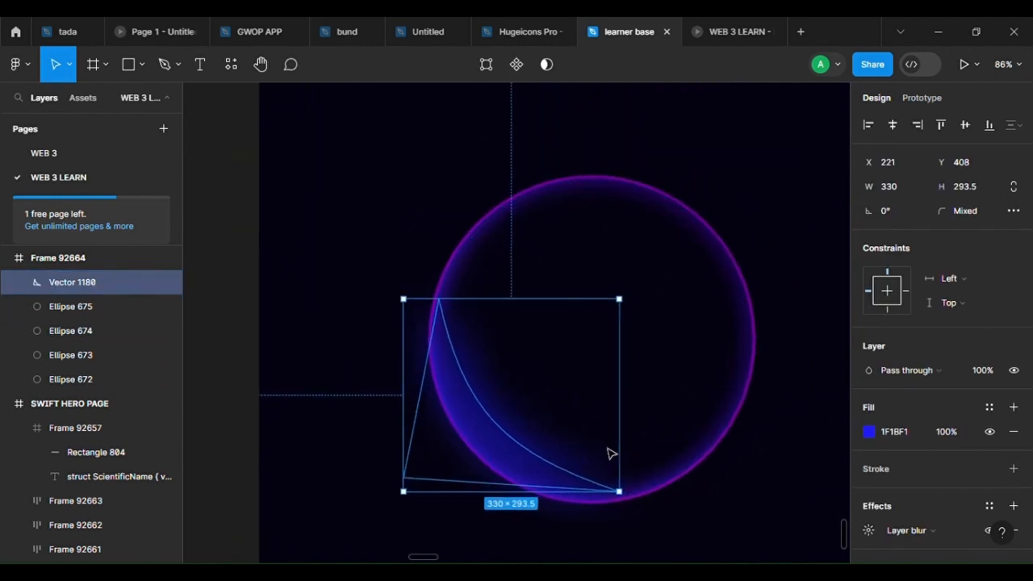
key("ctrl+d")
left_click_drag(508, 461, 615, 392)
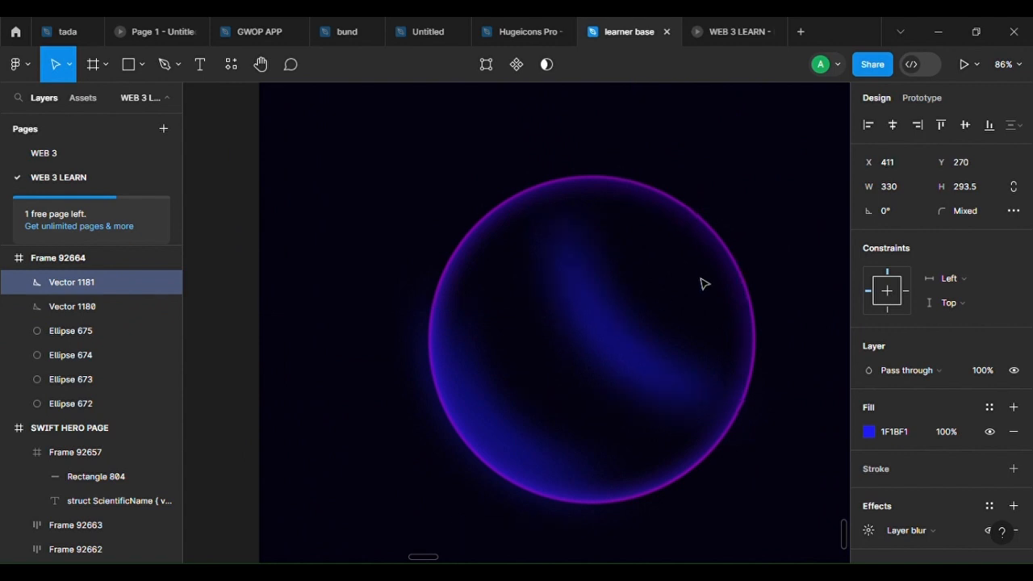
Flip the copied highlight at 315 wide, rotate it to -96.81° and place it over the ring's upper-right edge at X 497.34, Y 171
left_click(548, 316)
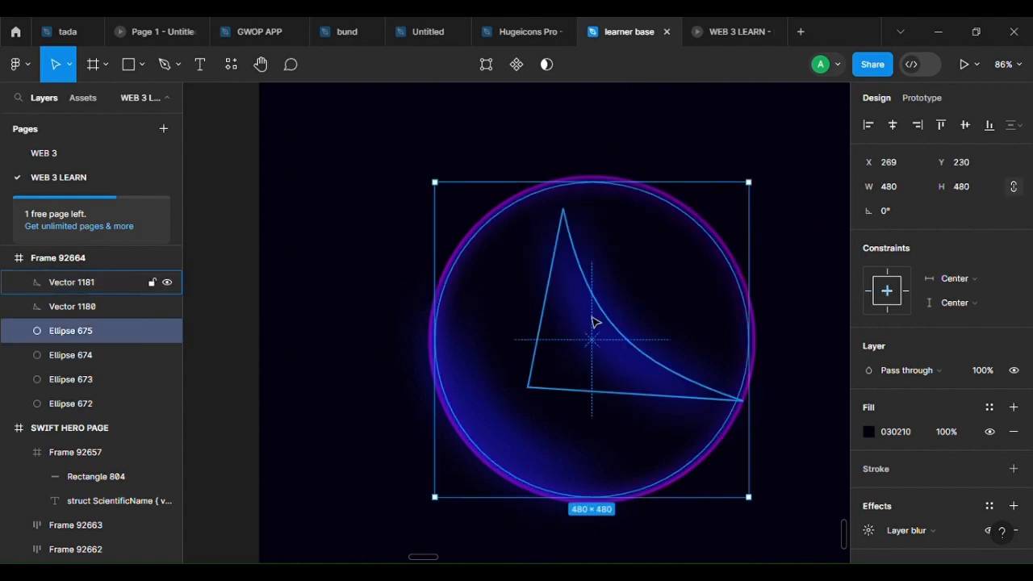
left_click(593, 320)
left_click_drag(534, 315, 801, 327)
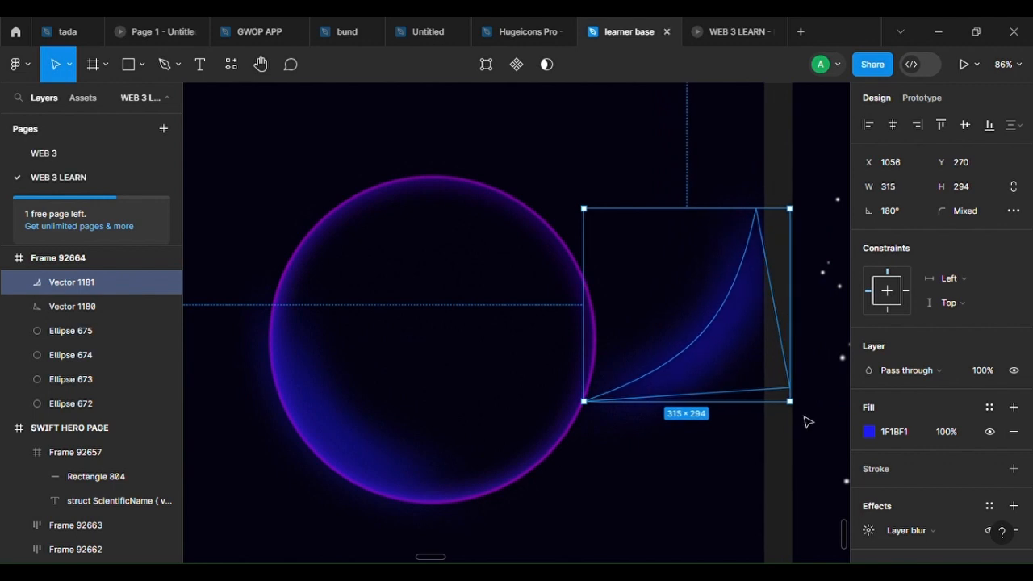
left_click_drag(805, 421, 593, 272)
left_click_drag(694, 227, 604, 231)
left_click_drag(593, 398, 578, 303)
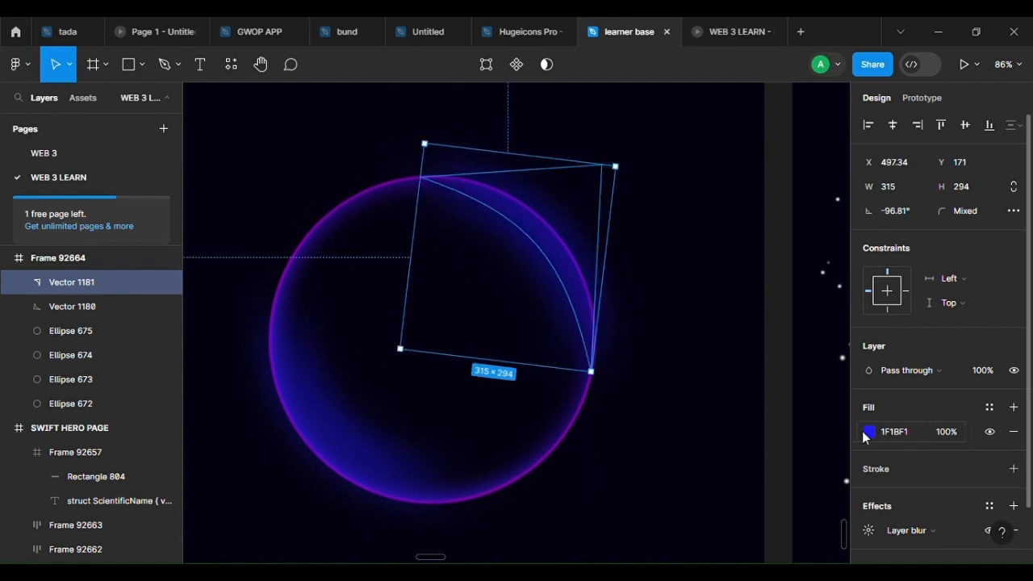
Set the fill opacity of the reference highlight, Vector 415 in Frame 92020, to 75%
scroll(712, 380, "down", 2)
scroll(662, 355, "right", 5)
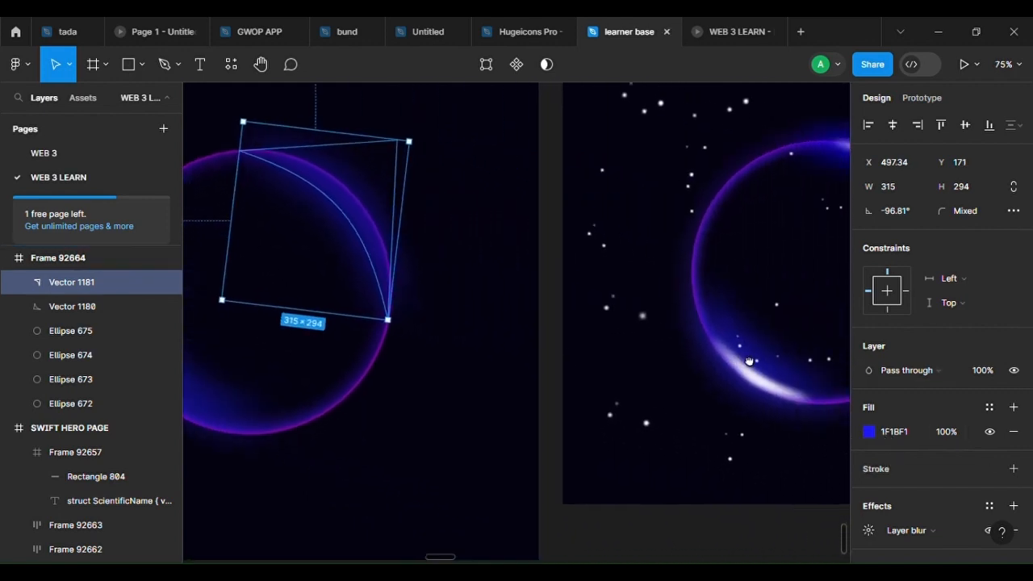
left_click(749, 360)
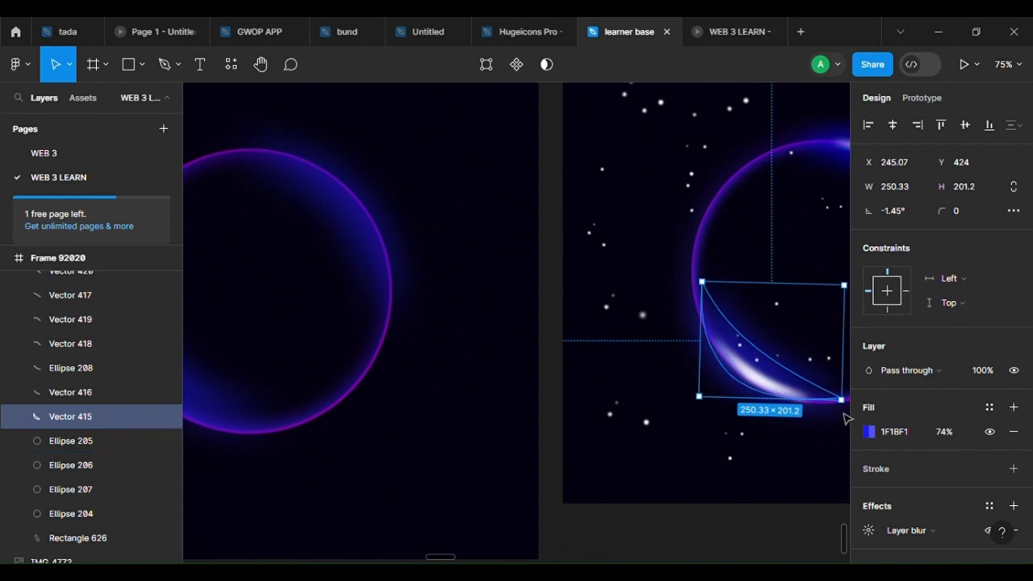
left_click(945, 436)
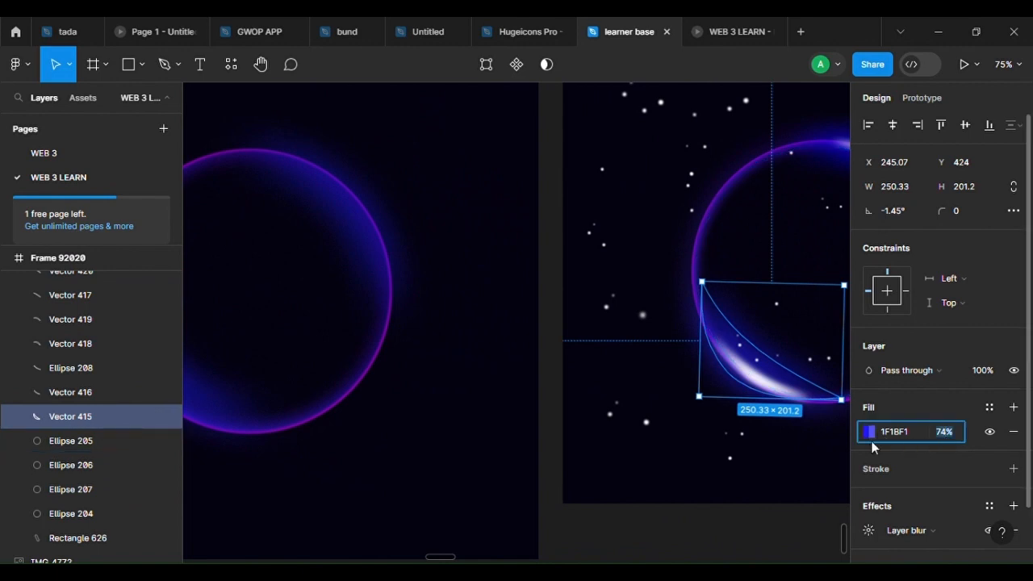
type("75")
key("Return")
left_click(951, 427)
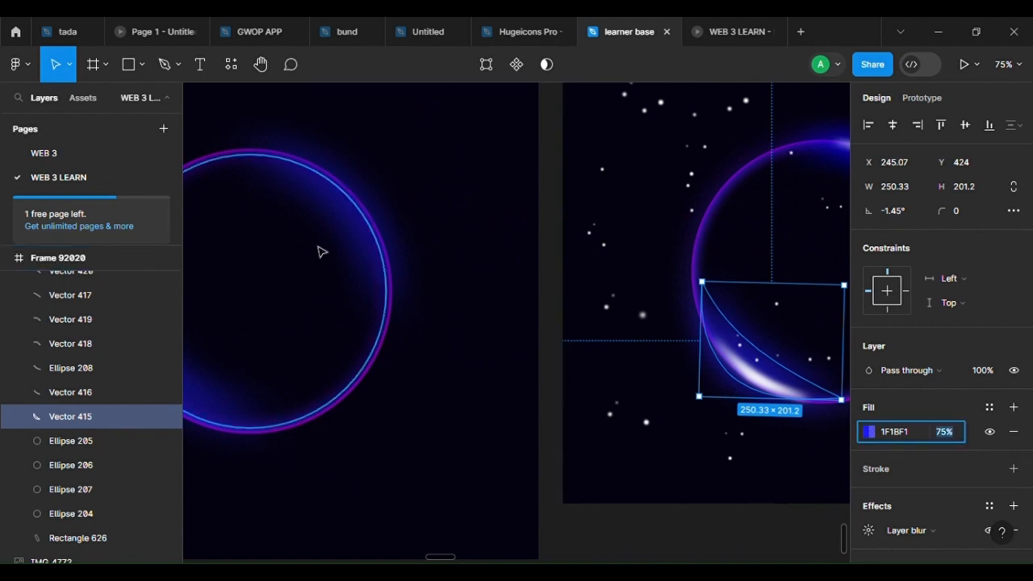
Set the fill opacity of both blue highlights in Frame 92664, Vector 1181 and Vector 1180, to 75%
left_click(363, 237)
left_click(944, 432)
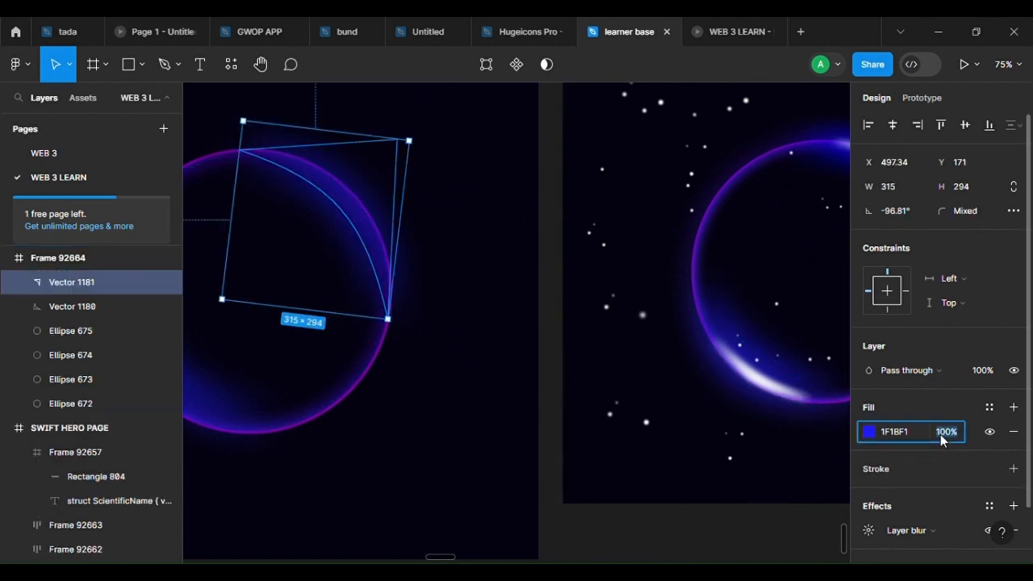
type("75%")
left_click(406, 382)
scroll(428, 385, "left", 3)
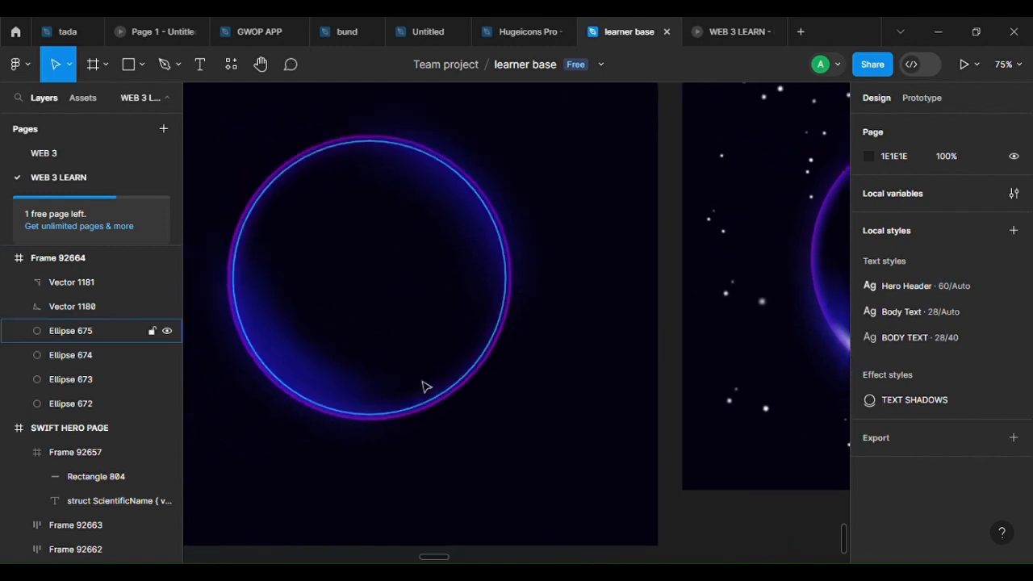
left_click(260, 341)
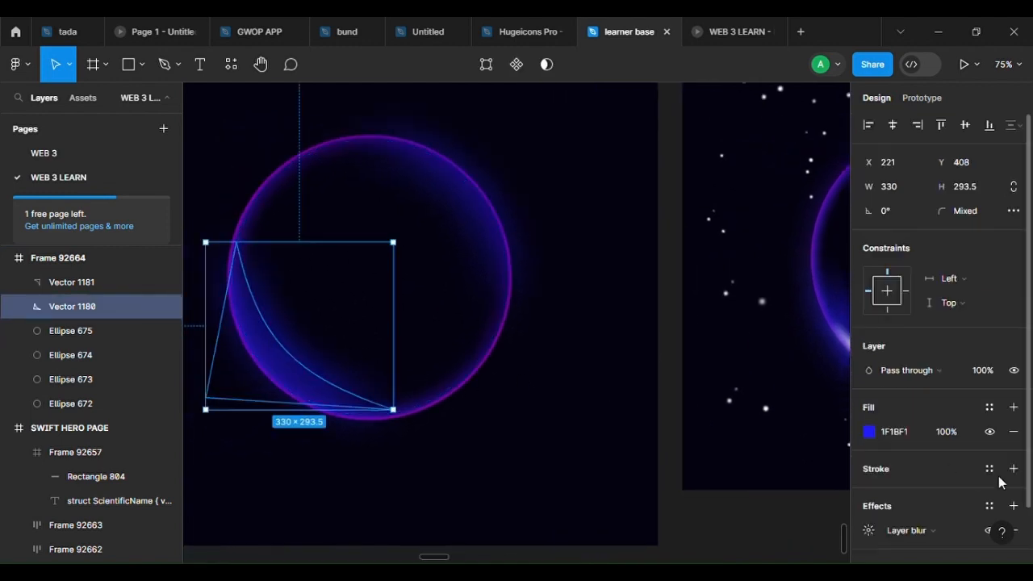
left_click(945, 433)
type("75%")
left_click(519, 426)
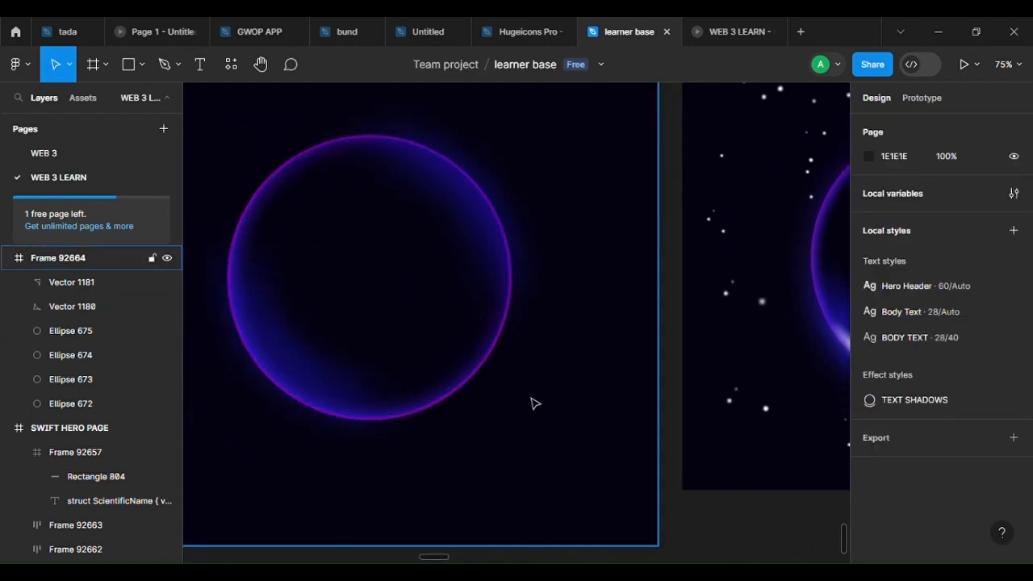
Draw a closed three-point Pen shape along the ring's lower-left edge, with its lower tip at (417, 693.5) and outer vertex at (314, 631.5)
scroll(533, 399, "down", 3)
scroll(548, 408, "up", 2)
scroll(339, 396, "up", 5)
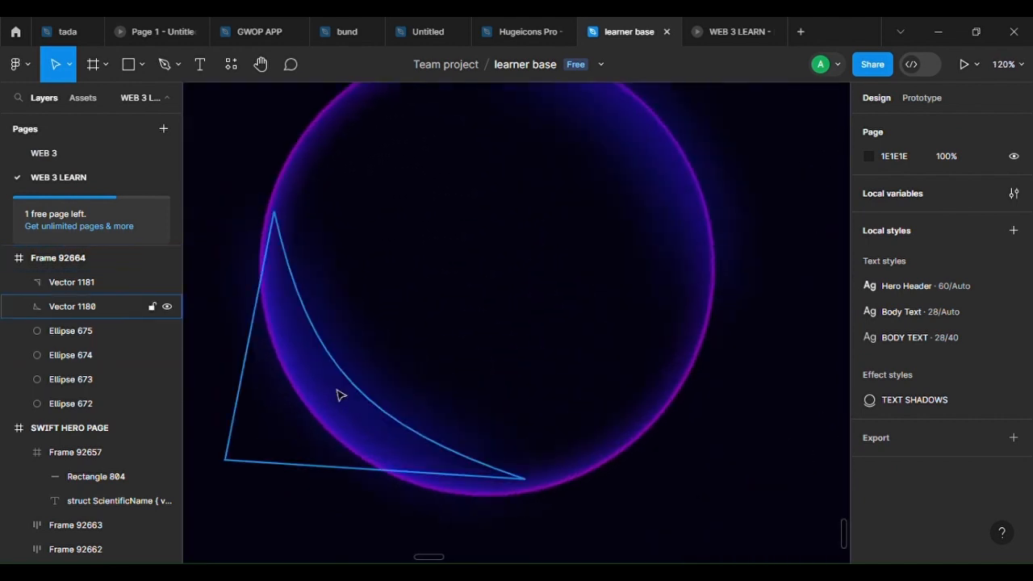
left_click(307, 428)
left_click(283, 461)
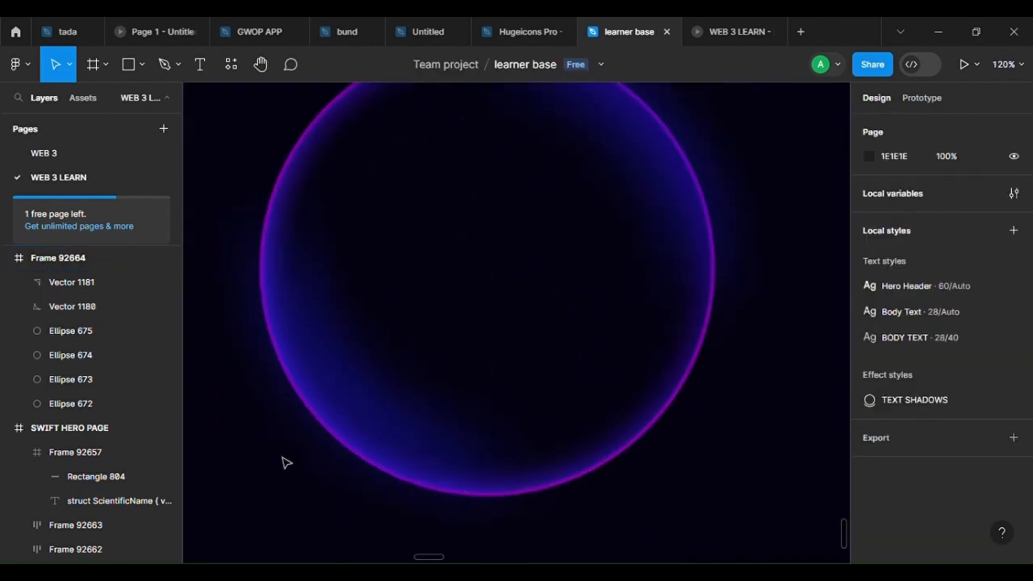
key("p")
scroll(272, 291, "up", 1)
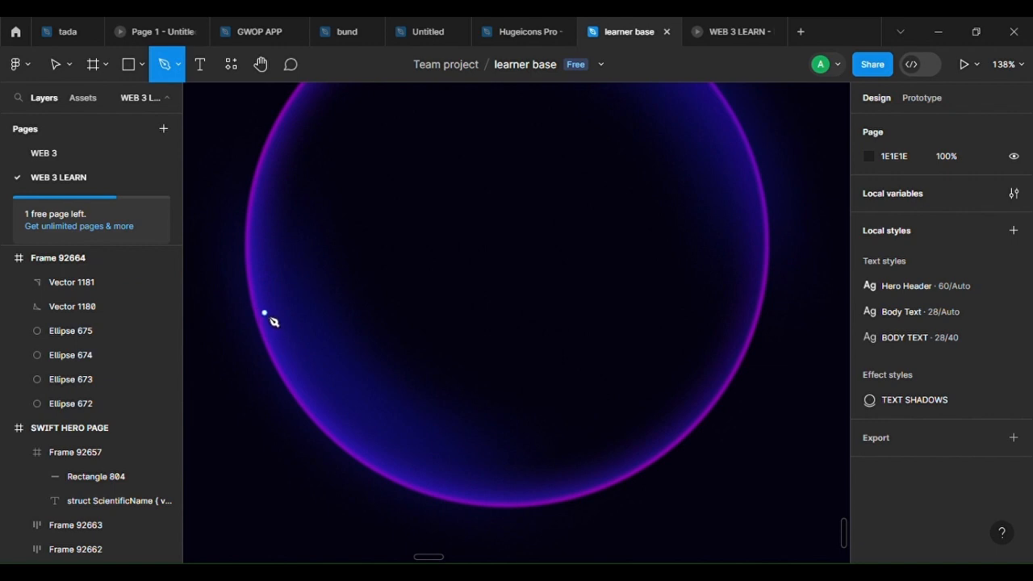
left_click(265, 313)
left_click(410, 479)
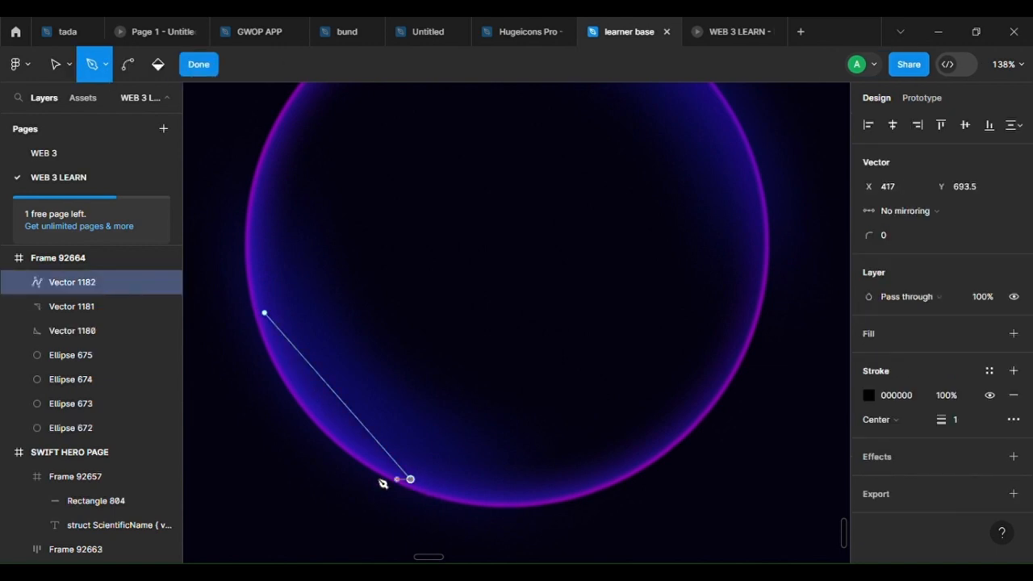
left_click(303, 414)
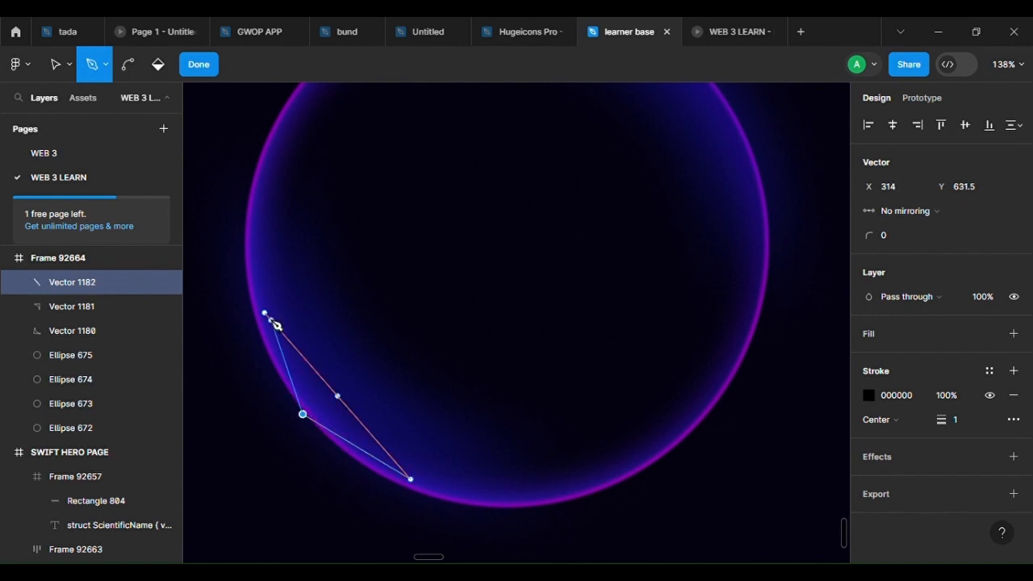
left_click(265, 313)
Bend the new shape's inner side toward the ring and round its outer vertex with a corner radius of 152
scroll(304, 453, "up", 3)
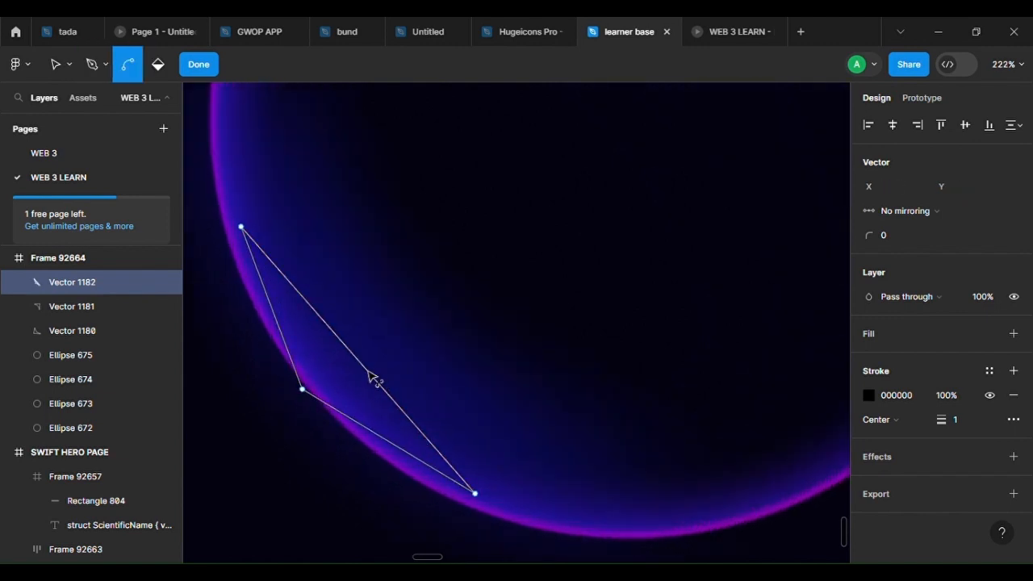
left_click_drag(374, 377, 319, 407)
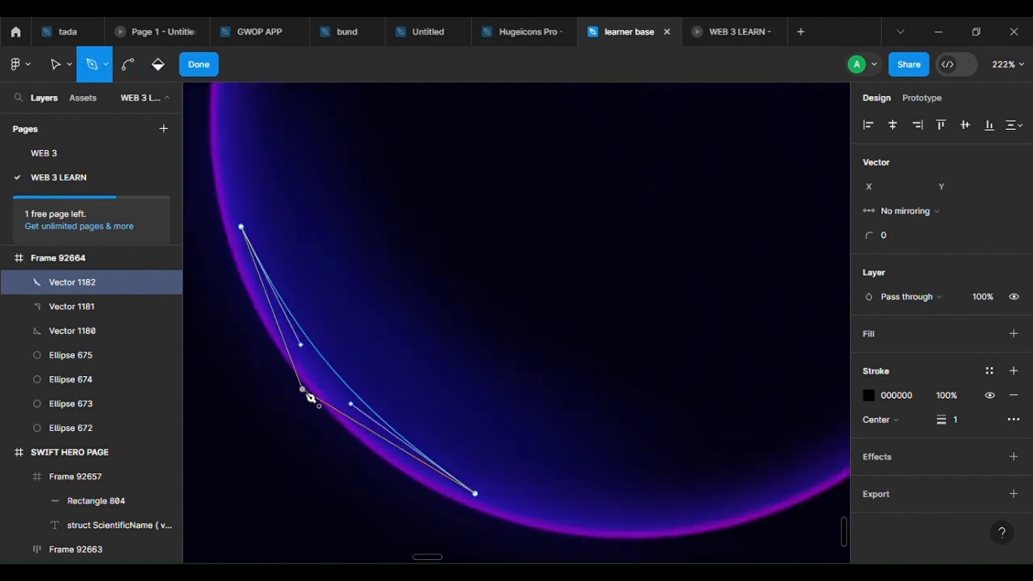
key("v")
left_click(302, 389)
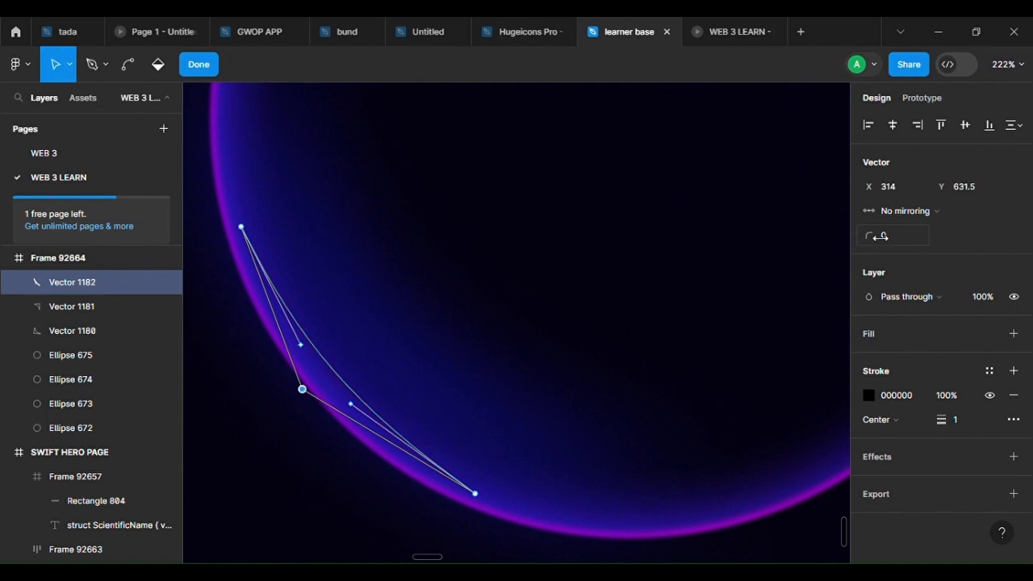
left_click_drag(880, 236, 1029, 247)
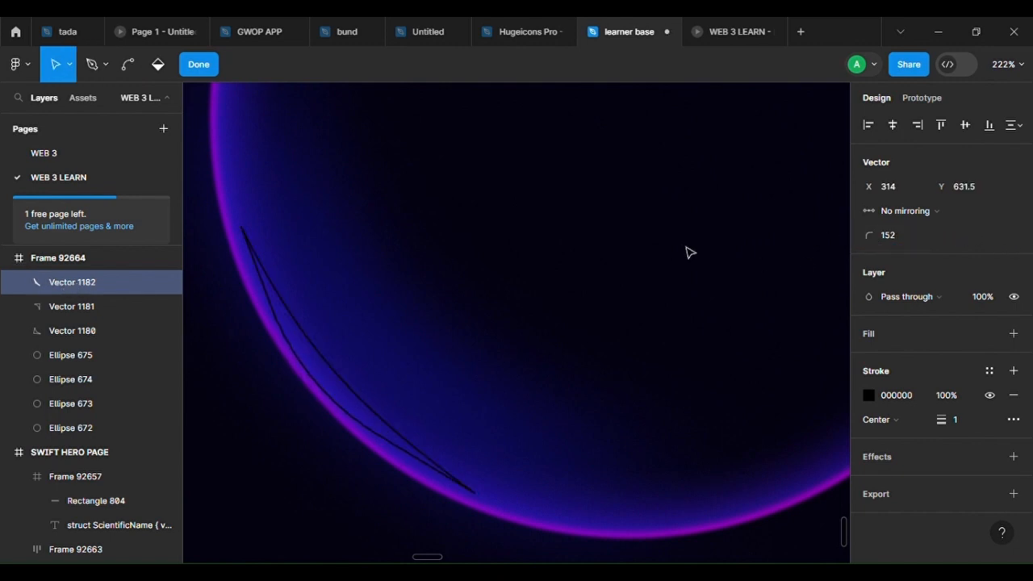
Give the crescent shape, Vector 1182, a D9D9D9 fill and remove its stroke
left_click(1013, 333)
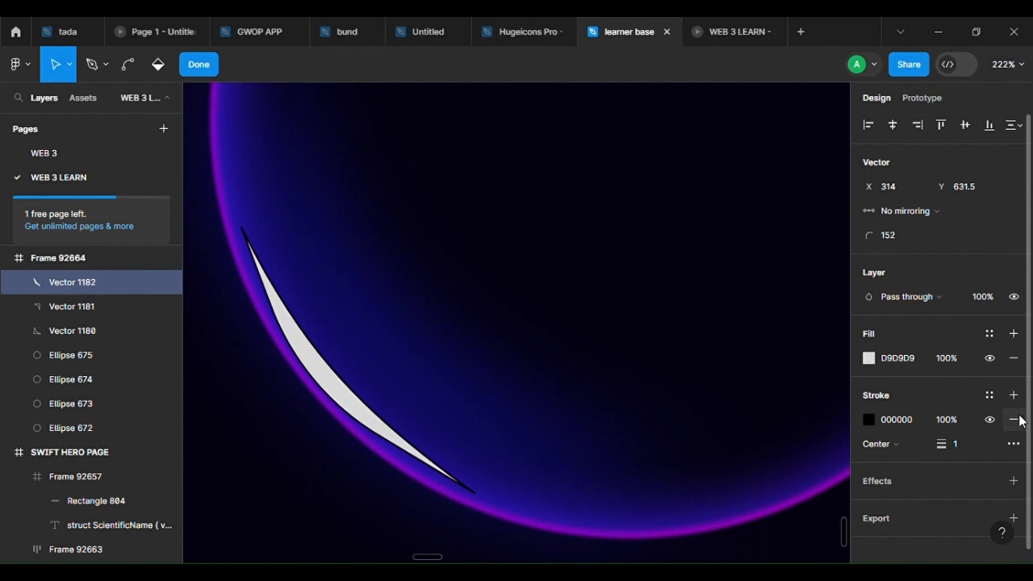
left_click(1013, 419)
left_click(358, 413)
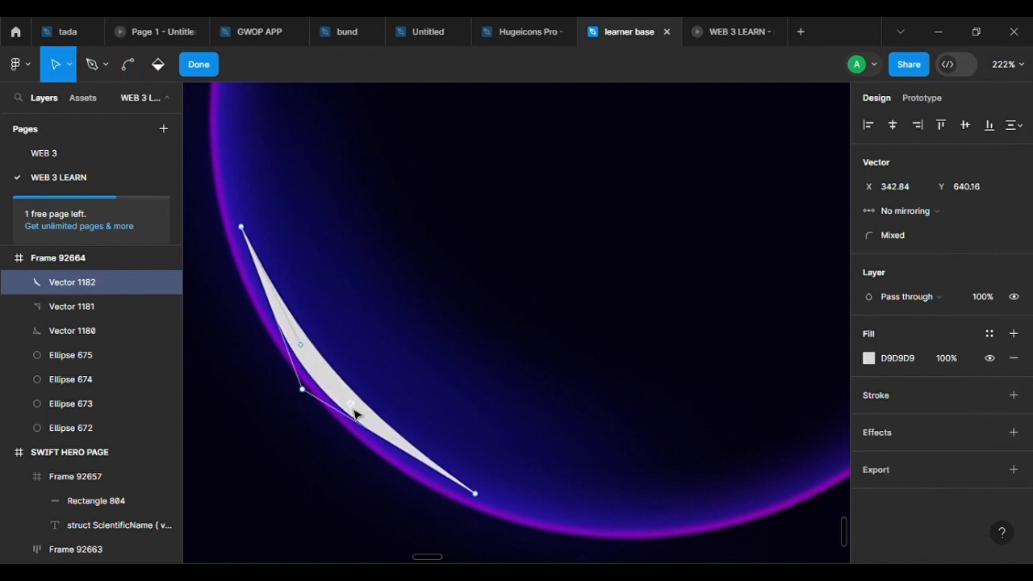
key("Escape")
Fit the crescent's vertices to the ring: lower tip at (434.5, 703.5), outer vertex at (317.5, 642), upper tip at (269, 538)
double_click(396, 438)
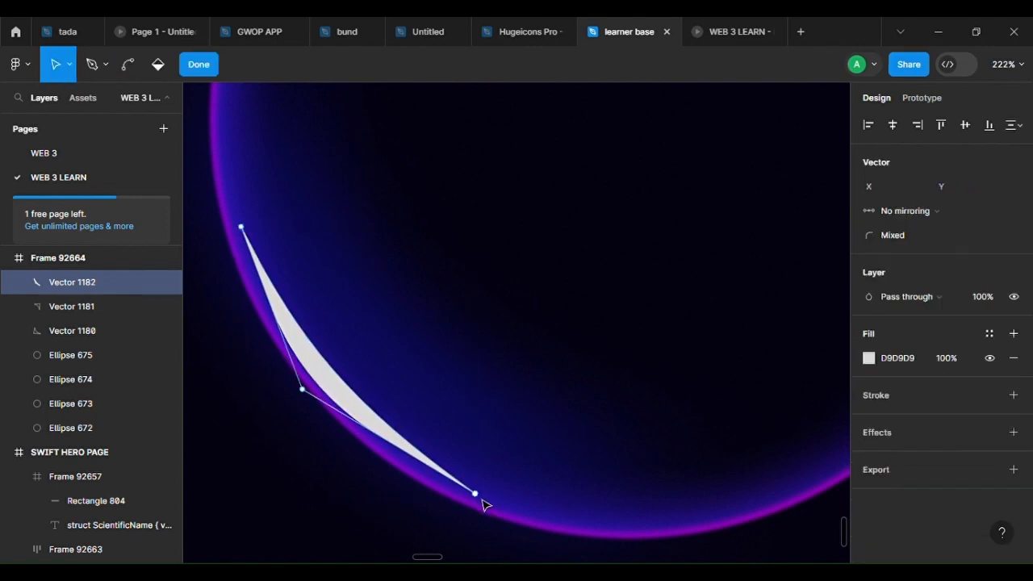
left_click_drag(483, 500, 513, 522)
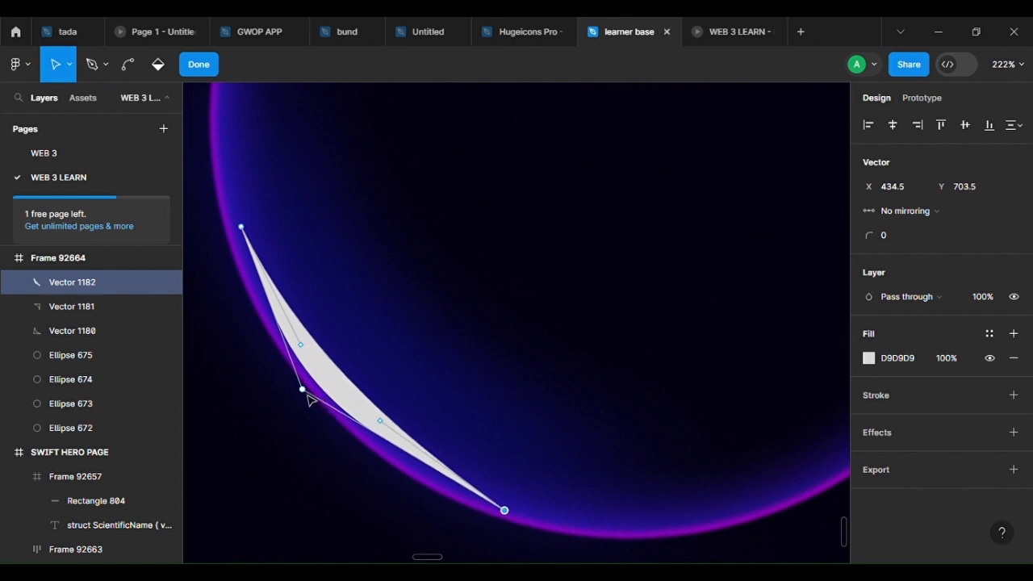
left_click_drag(310, 399, 322, 423)
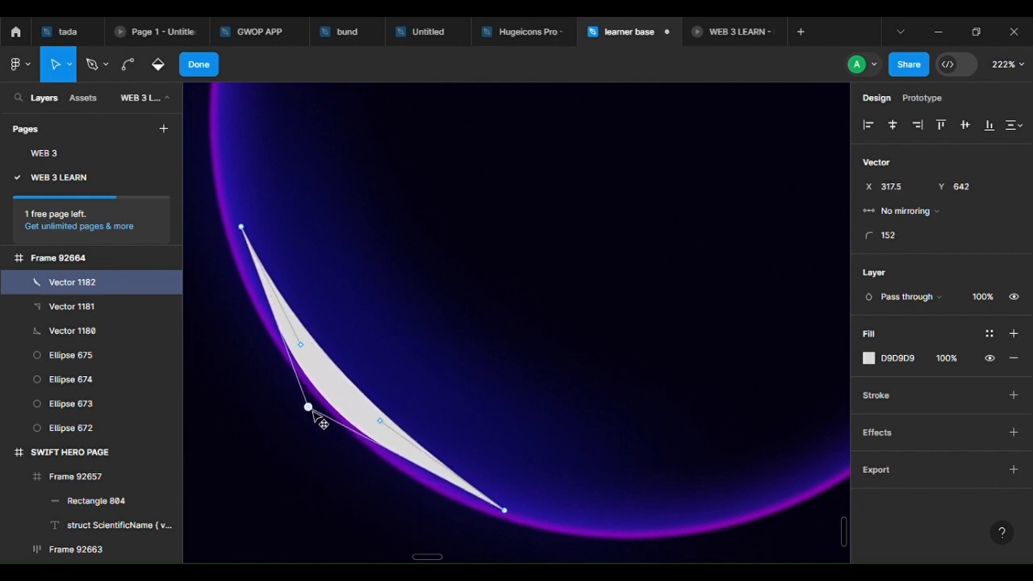
left_click_drag(241, 231, 227, 234)
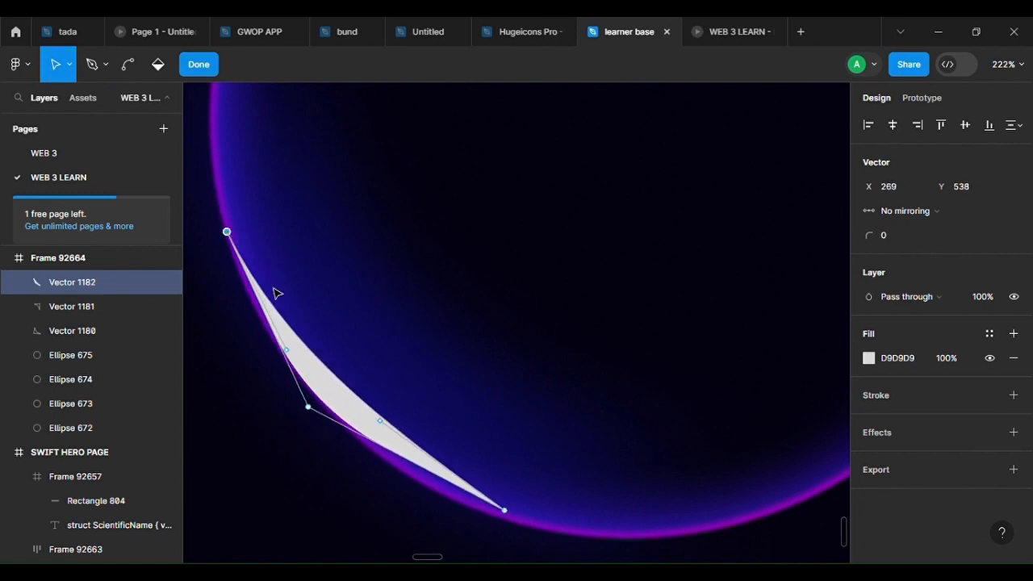
Extend the crescent along the ring: bend its inner side, with the lower tip at (458, 714) and the outer vertex at (332, 652)
left_click_drag(292, 355, 317, 371)
left_click_drag(509, 514, 553, 541)
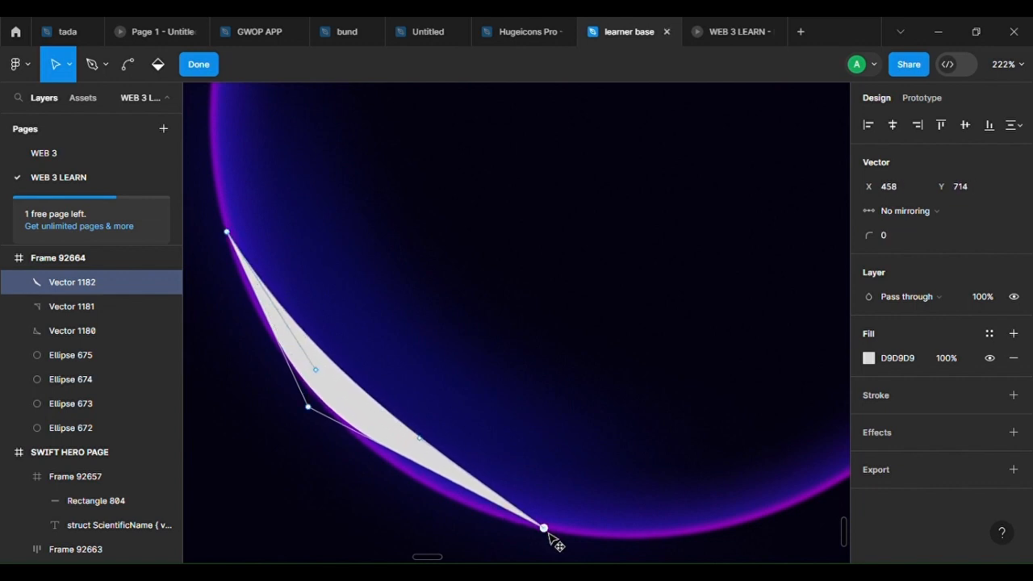
left_click_drag(311, 413, 336, 428)
Add two vertices to the crescent's outer edge to follow the ring, at (299, 603) and (397, 693)
left_click_drag(281, 331, 281, 347)
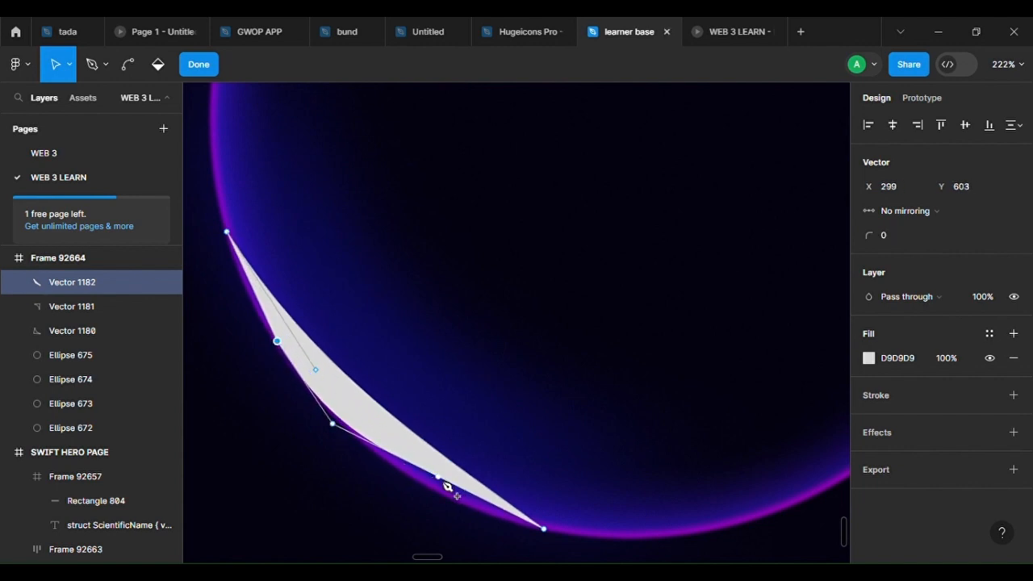
mouse_move(446, 485)
left_mouse_down()
mouse_move(454, 505)
mouse_move(435, 490)
left_mouse_up()
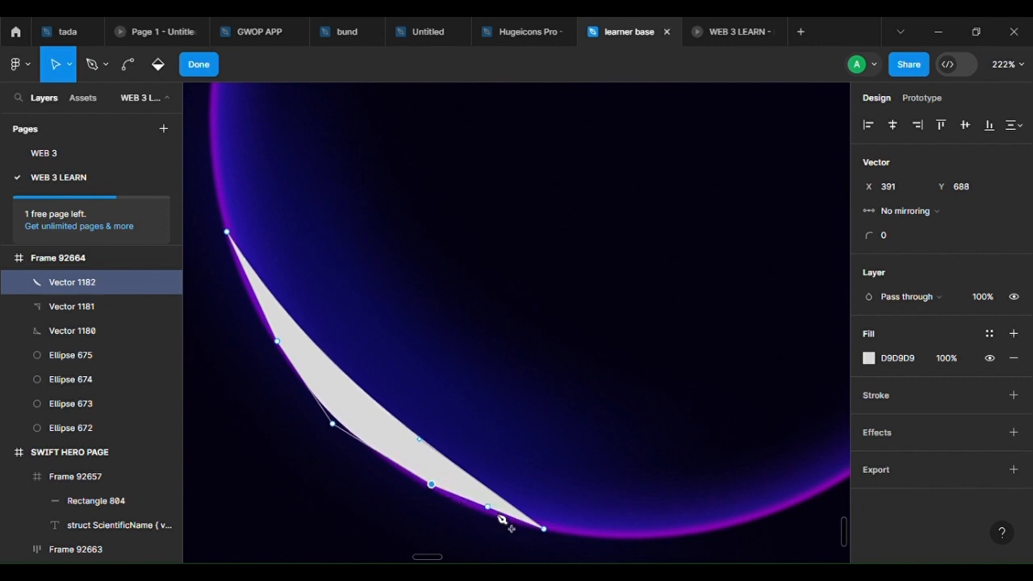
mouse_move(431, 484)
left_mouse_down()
mouse_move(396, 468)
mouse_move(454, 504)
mouse_move(445, 496)
left_mouse_up()
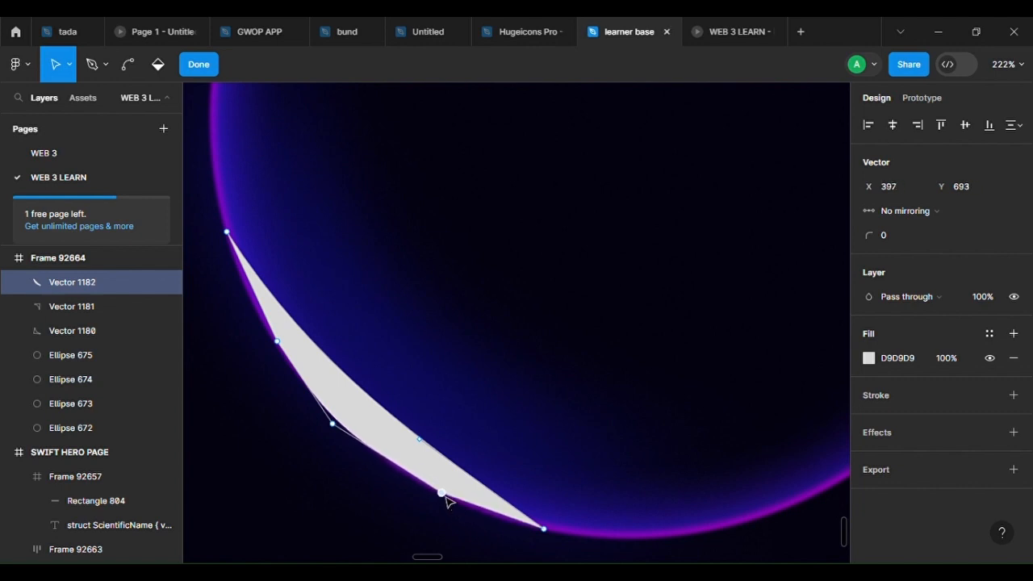
Round both added outer vertices of the crescent with a corner radius of 357
left_click(277, 342, "shift")
left_click_drag(868, 235, 375, 236)
scroll(470, 367, "up", 4, "ctrl")
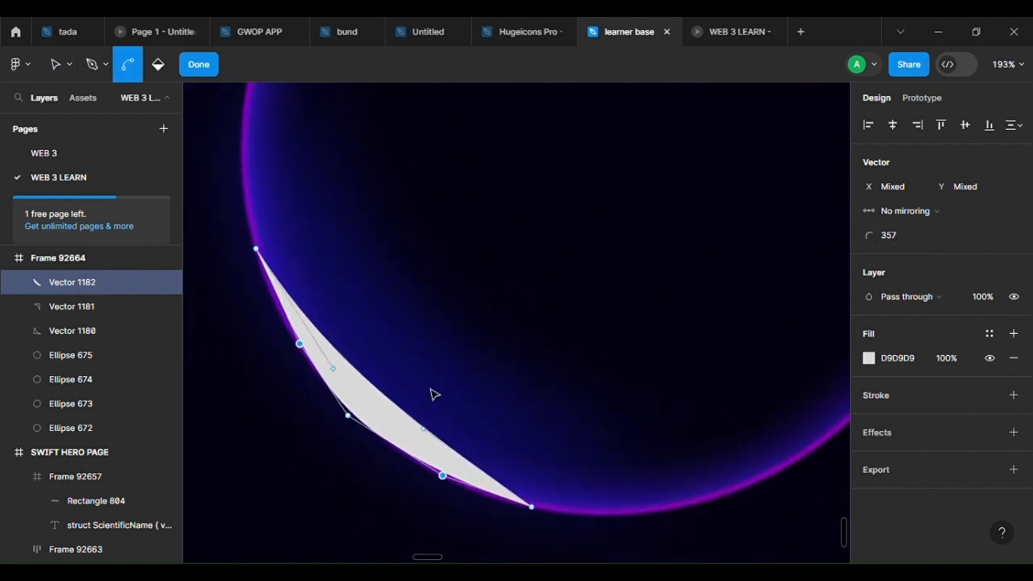
key("Escape")
key("Escape")
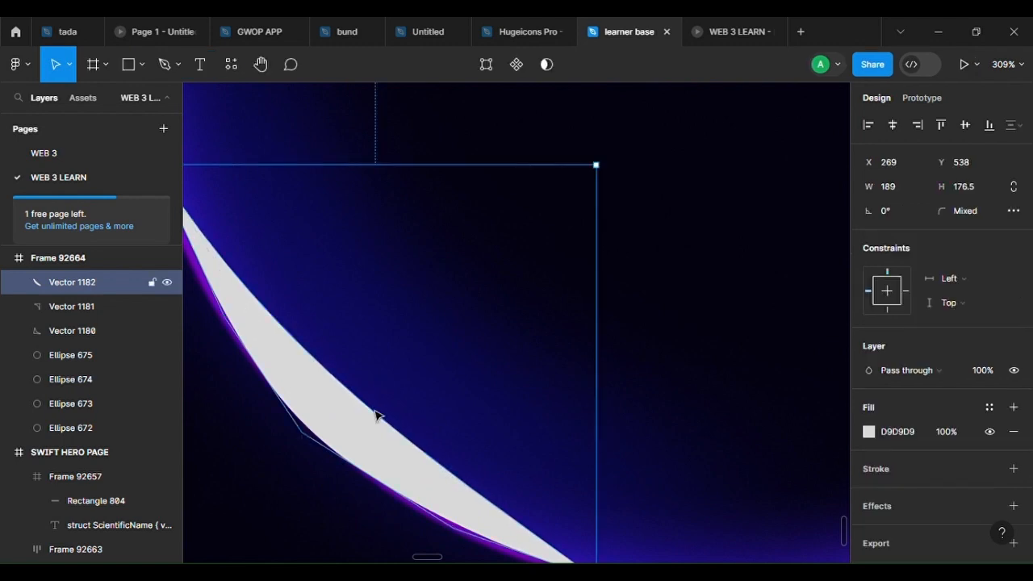
Thin the crescent by bending its inner side closer to the ring's edge
double_click(366, 423)
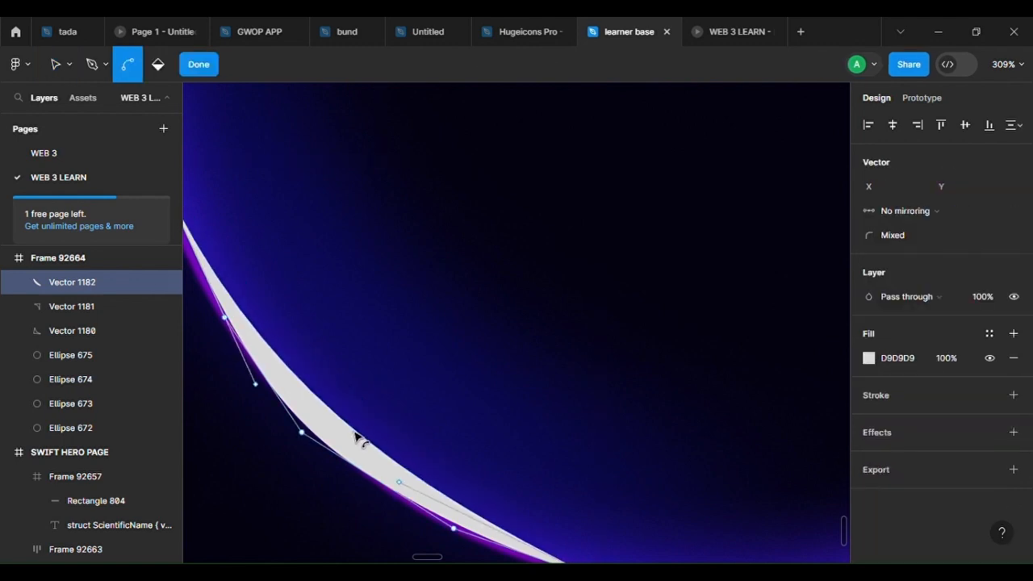
scroll(376, 424, "down", 3)
scroll(394, 398, "down", 4)
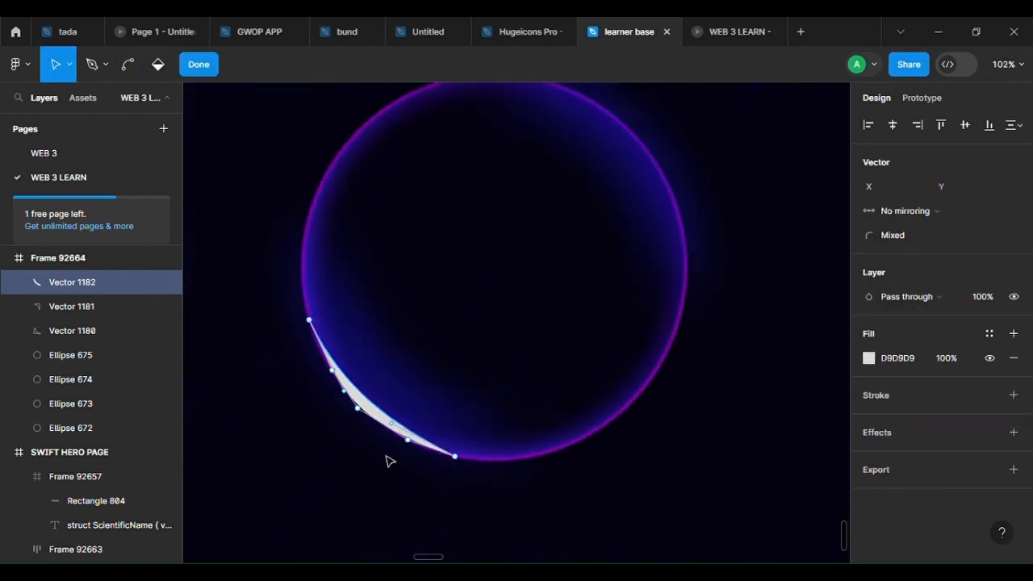
key("Escape")
key("Escape")
key("Escape")
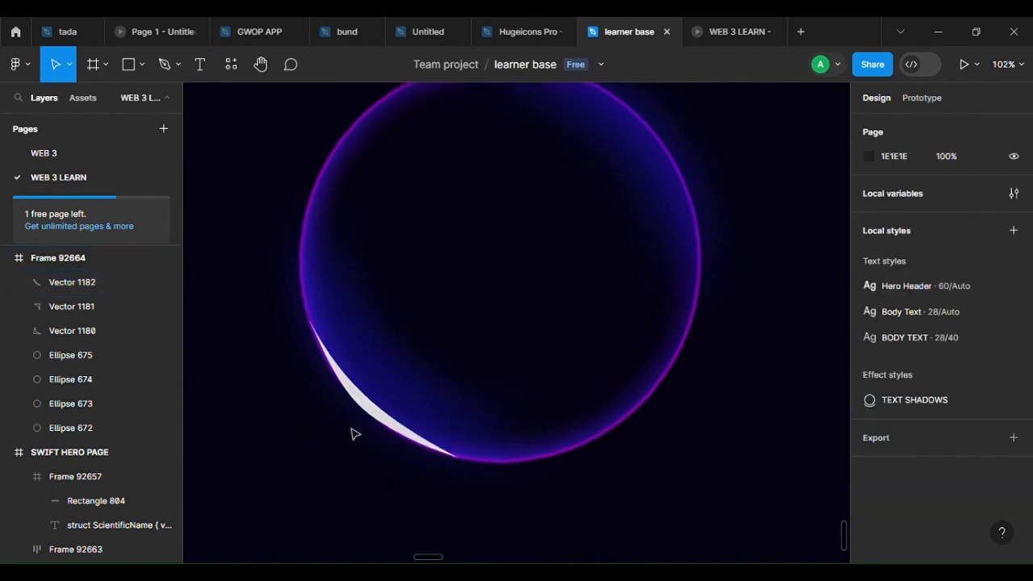
Set the corner radius of the crescent's outer vertex at (332, 652) to 233
scroll(379, 407, "up", 5)
double_click(385, 401)
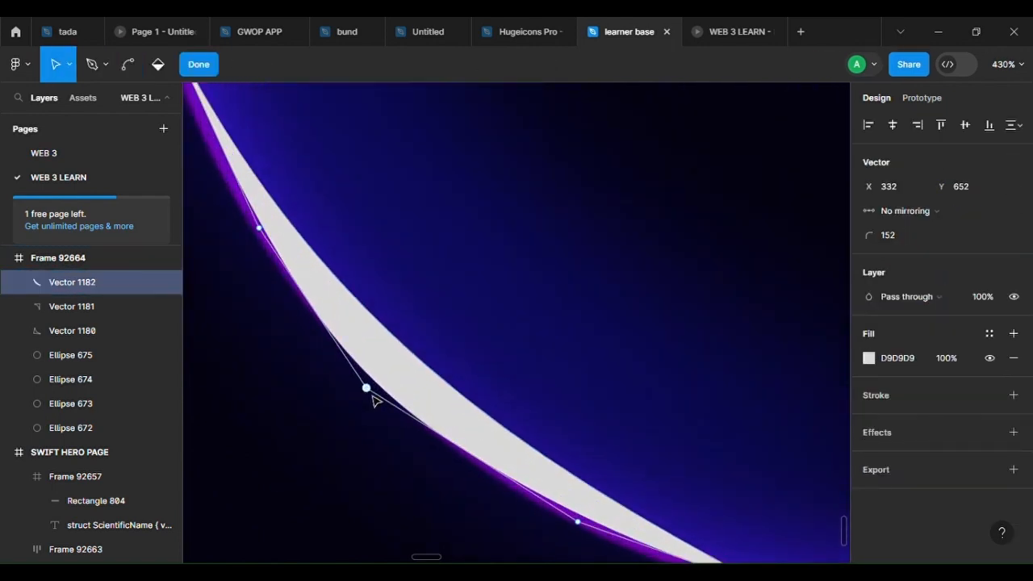
left_click_drag(938, 235, 1002, 237)
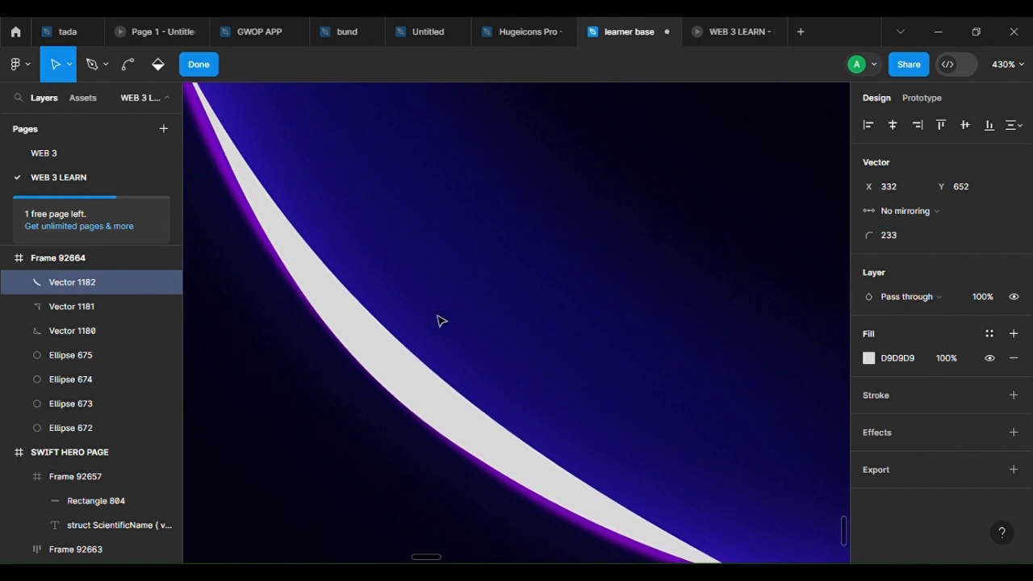
scroll(333, 426, "down", 3)
left_click(373, 490)
key("Escape")
key("Escape")
Add a layer blur of 7.5 to the crescent, Vector 1182
left_click(401, 416)
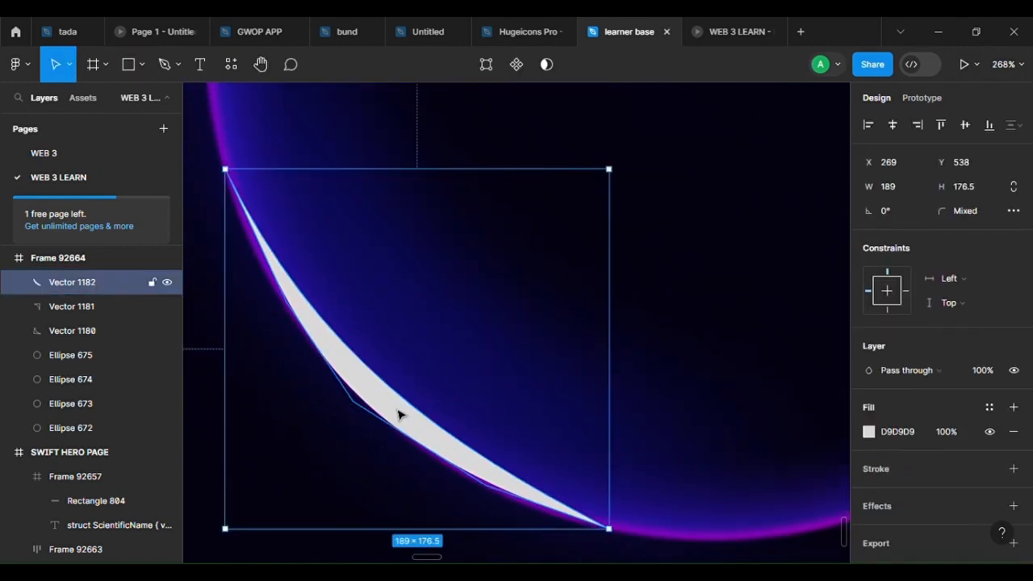
scroll(967, 509, "down", 1)
left_click(1013, 469)
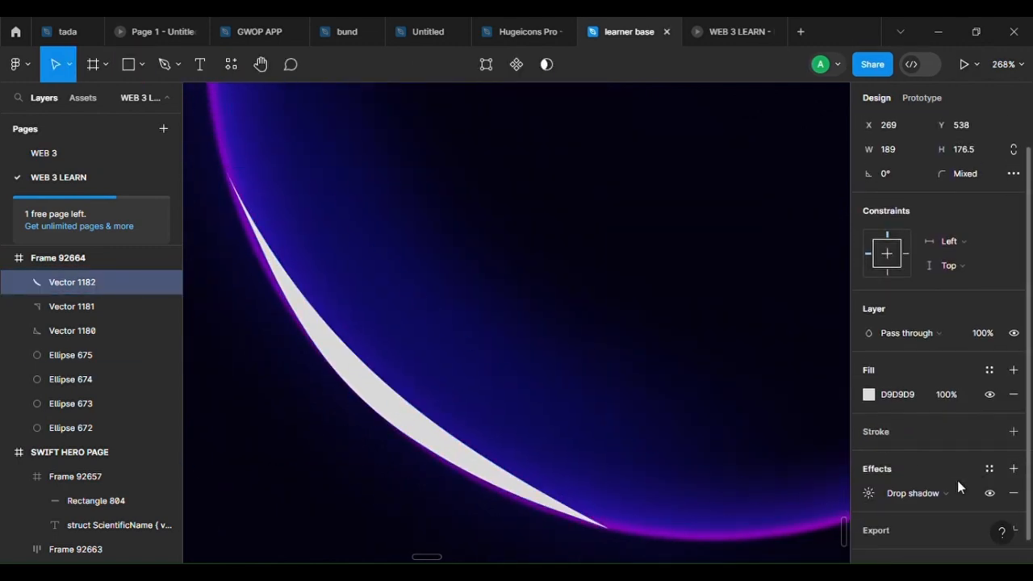
left_click(925, 493)
left_click(919, 519)
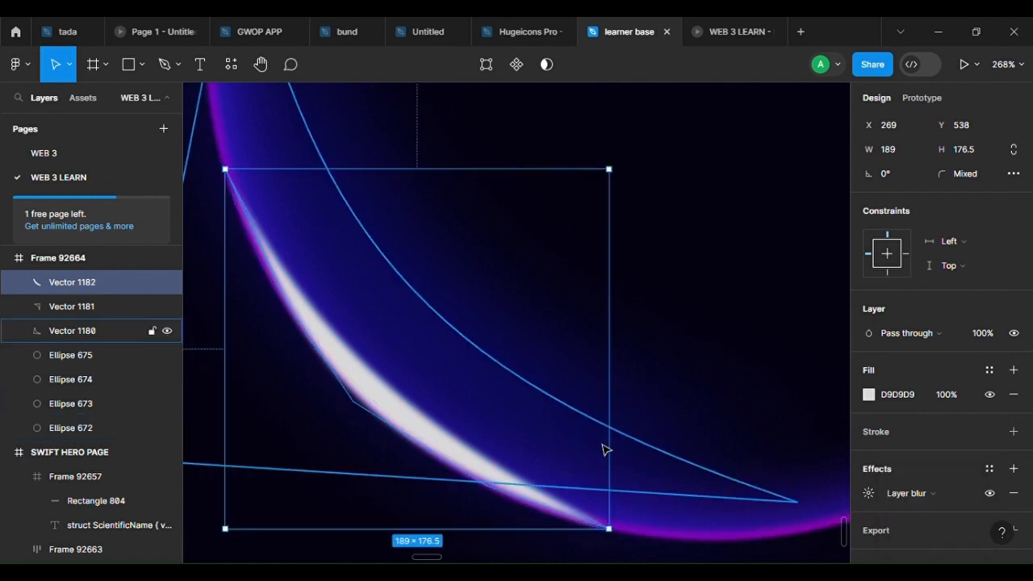
left_click(868, 493)
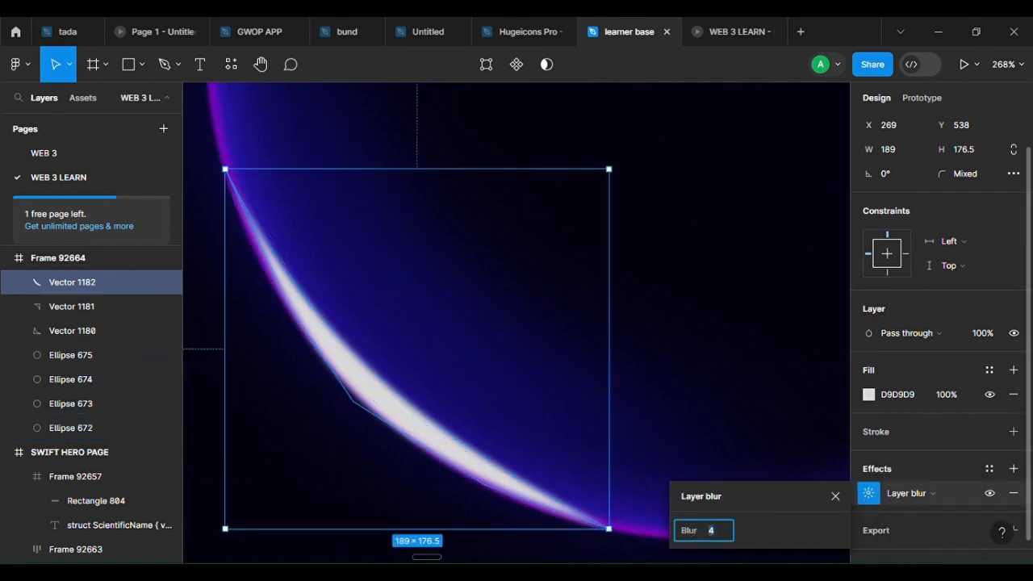
left_click_drag(688, 530, 750, 535)
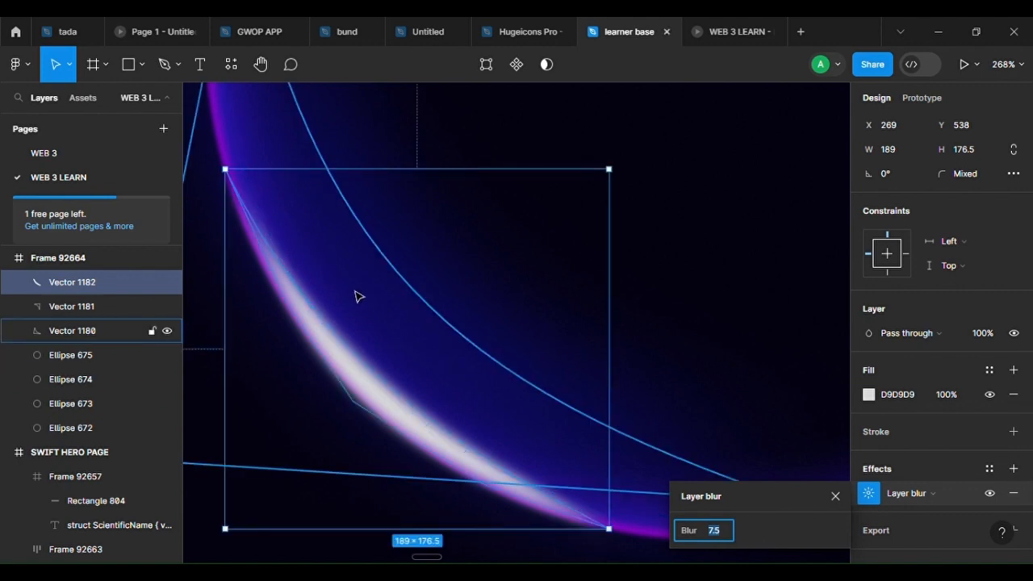
left_click(368, 407)
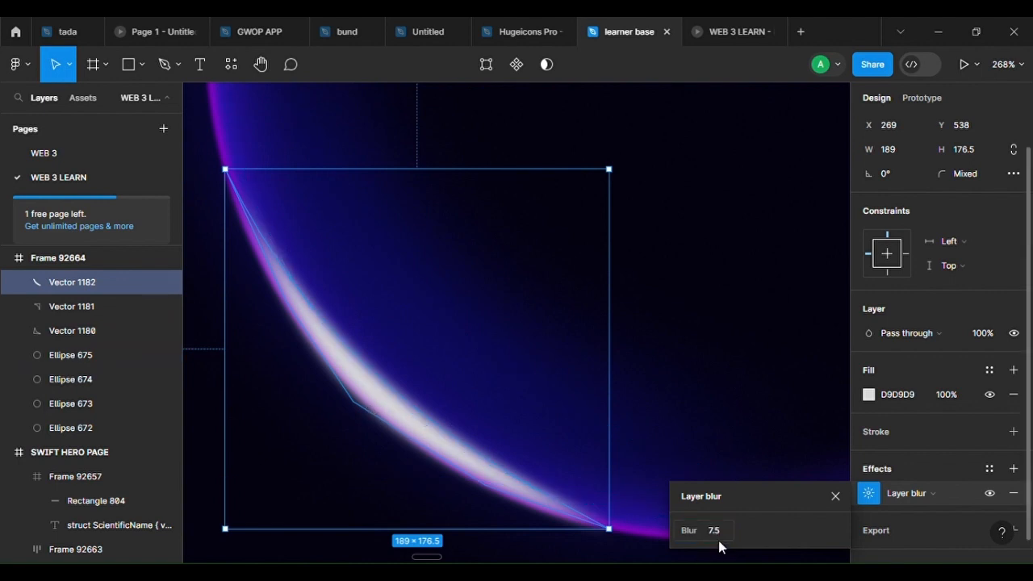
Reduce the crescent's layer blur slightly and deselect it
left_click_drag(718, 540, 686, 537)
scroll(597, 459, "down", 5)
left_click(332, 325)
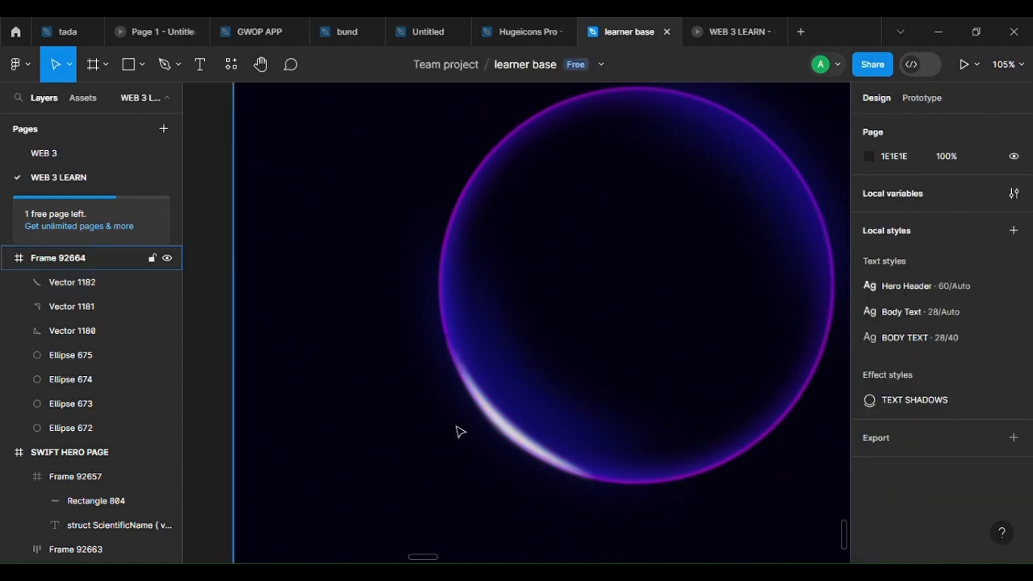
Draw a closed three-point Pen shape inside the blurred crescent, with points at (316, 617), (413.5, 693.5) and (353.5, 663)
scroll(456, 432, "up", 8)
left_click(387, 282)
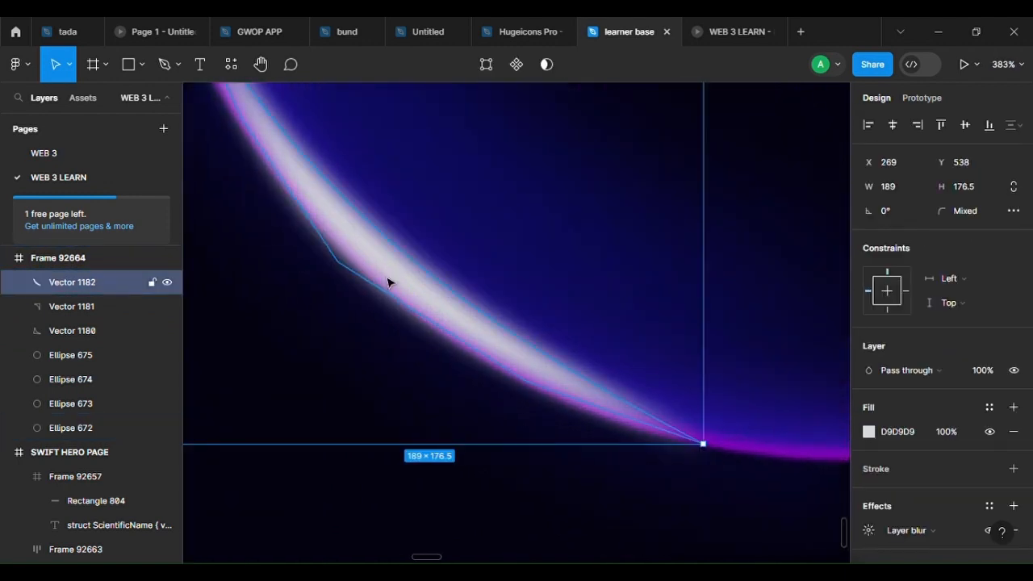
scroll(405, 319, "up", 2)
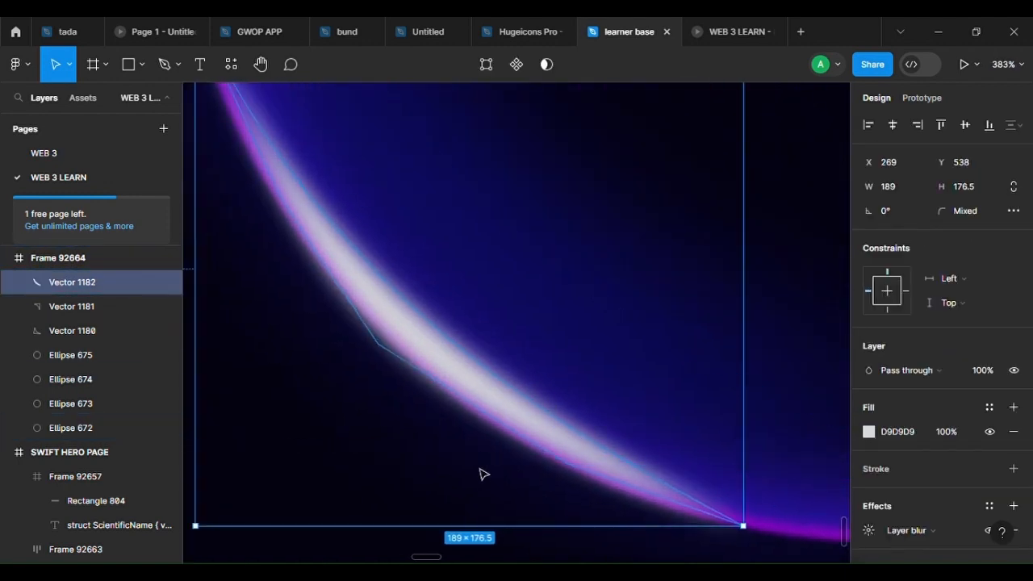
scroll(363, 366, "up", 2)
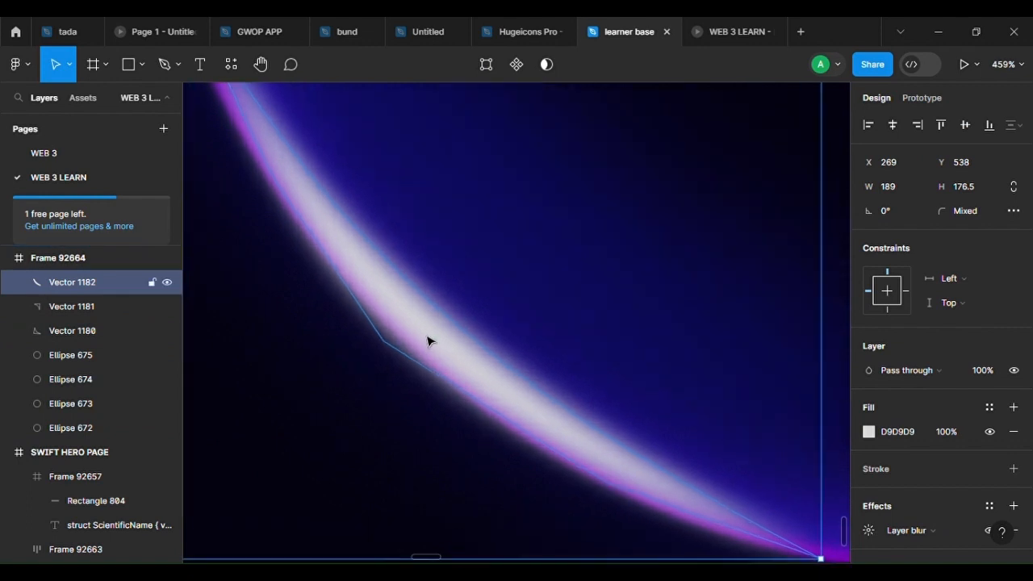
scroll(464, 385, "down", 2)
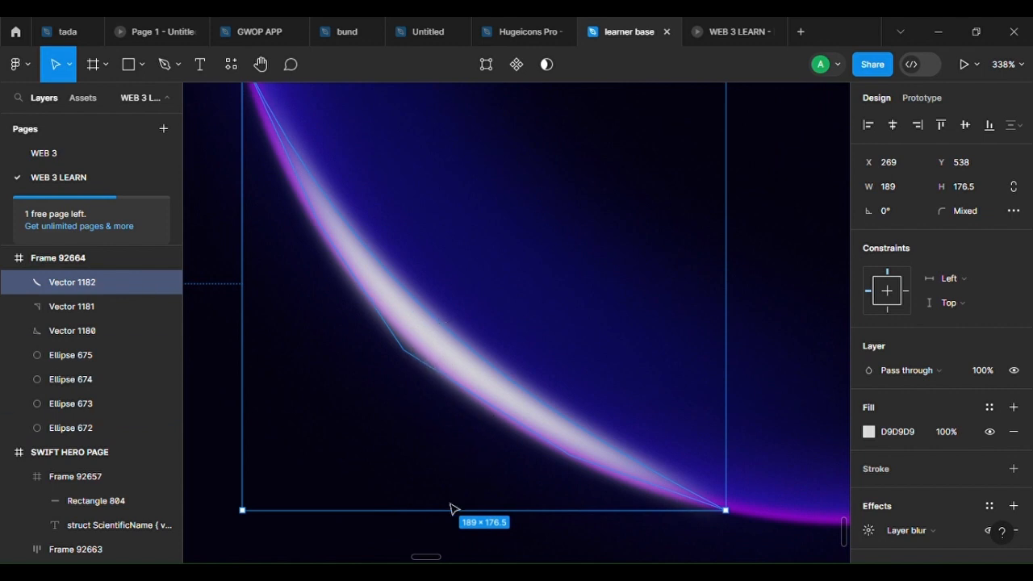
left_click(385, 551)
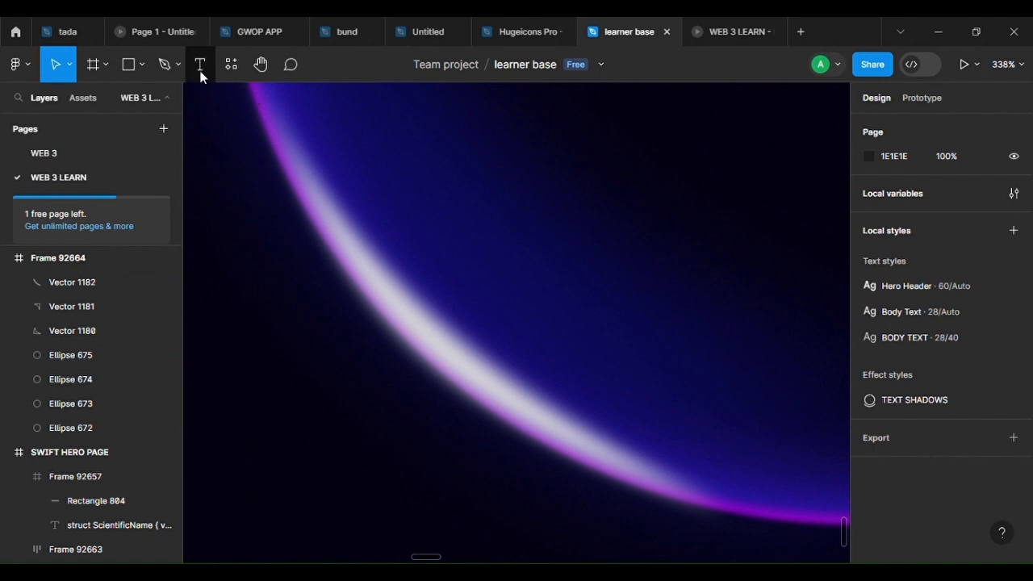
left_click(164, 66)
left_click(368, 261)
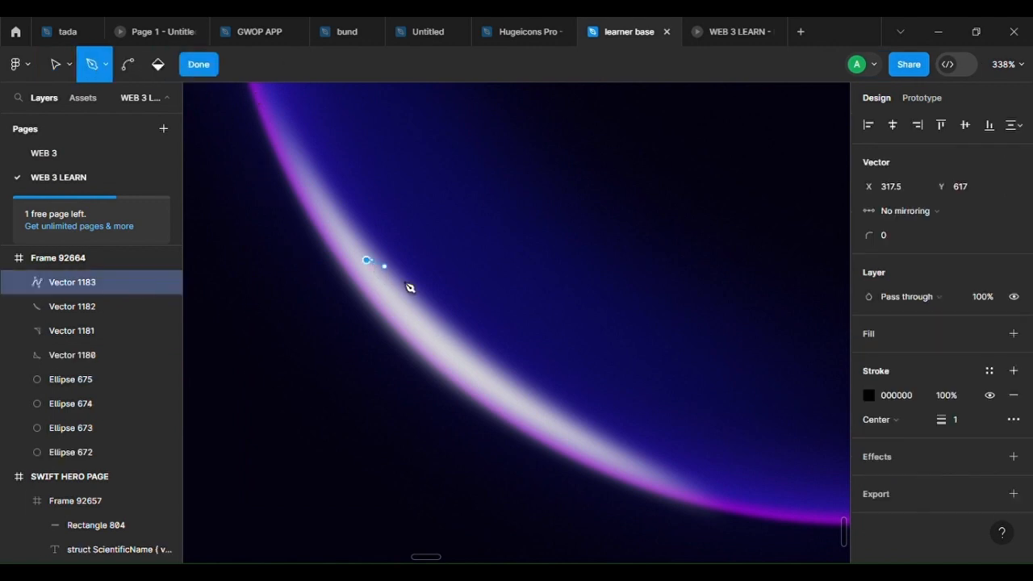
key("Escape")
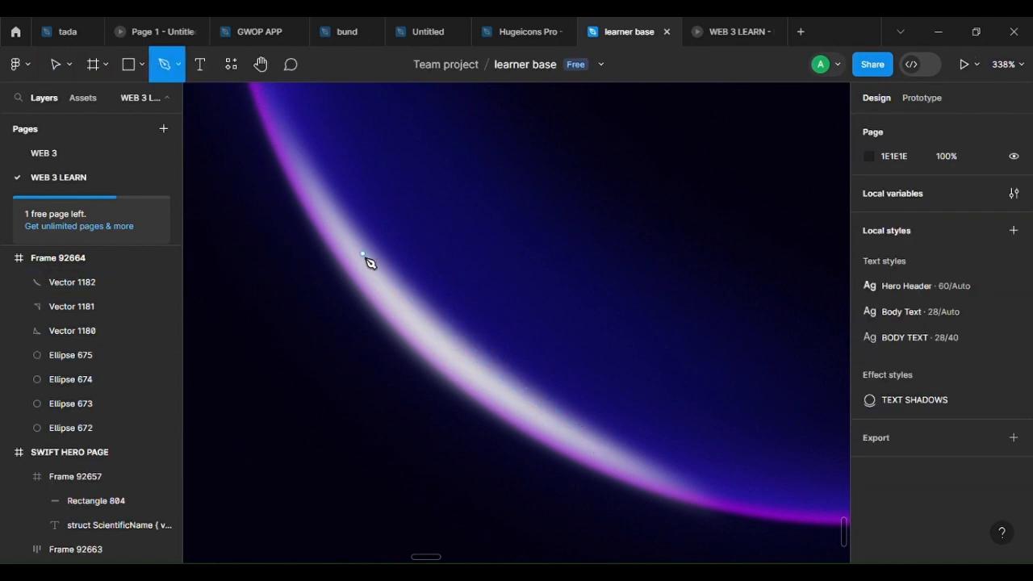
left_click(367, 266)
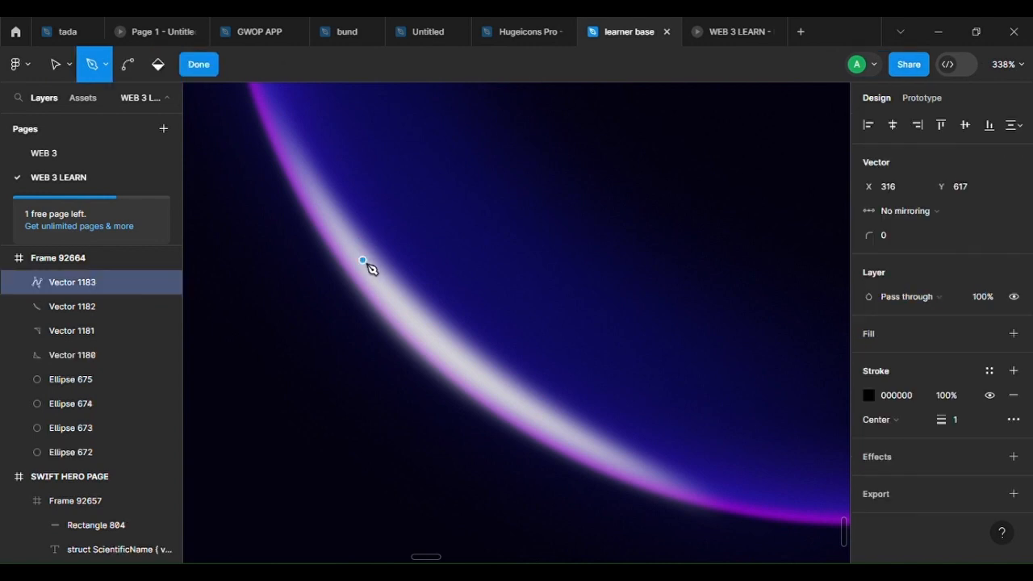
left_click(611, 455)
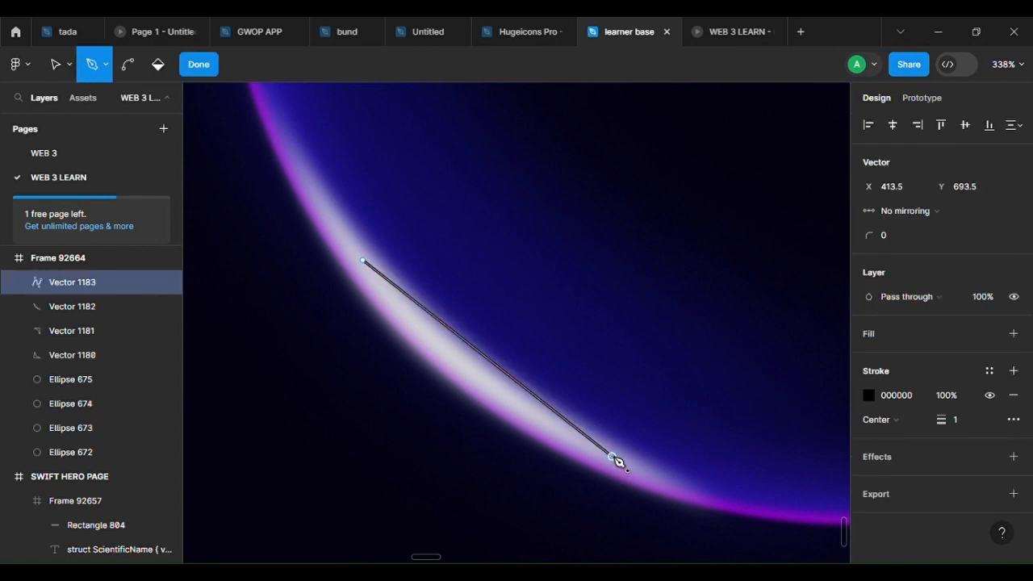
left_click(459, 378)
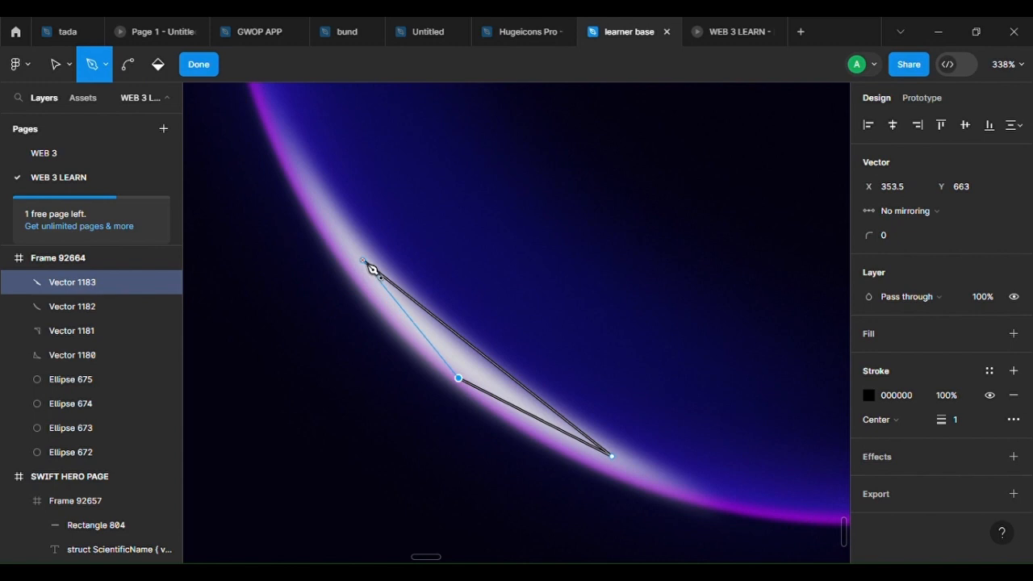
left_click(364, 262)
Round the new shape's outer vertex and bend its long inner side toward the ring to form a thin crescent
scroll(479, 408, "up", 5)
key("v")
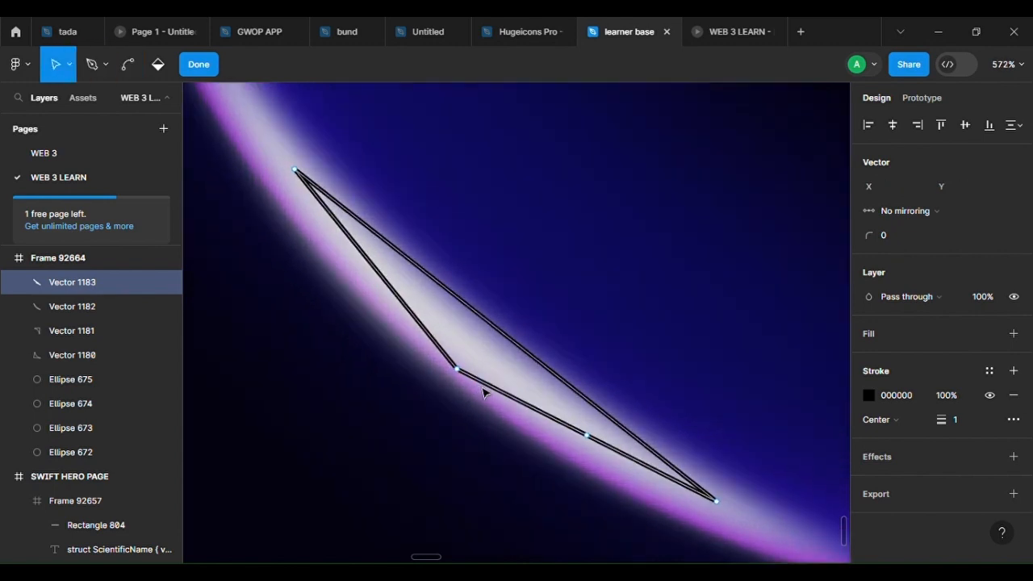
left_click(457, 371)
left_click_drag(868, 235, 973, 242)
left_click_drag(526, 350, 494, 370)
Give the small inner crescent, Vector 1183, a white FFFFFF fill and remove its stroke
left_click(1012, 333)
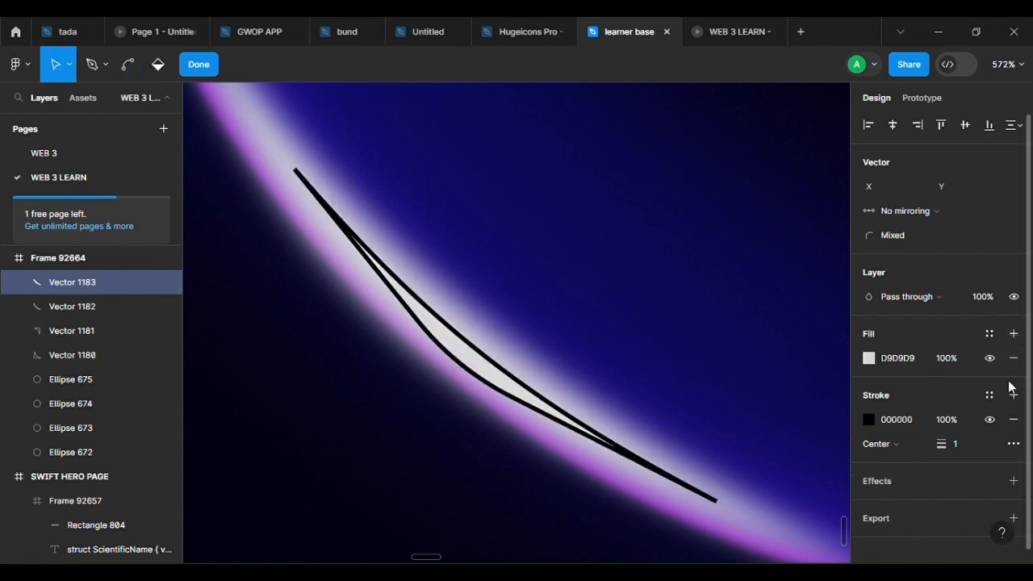
left_click(1012, 418)
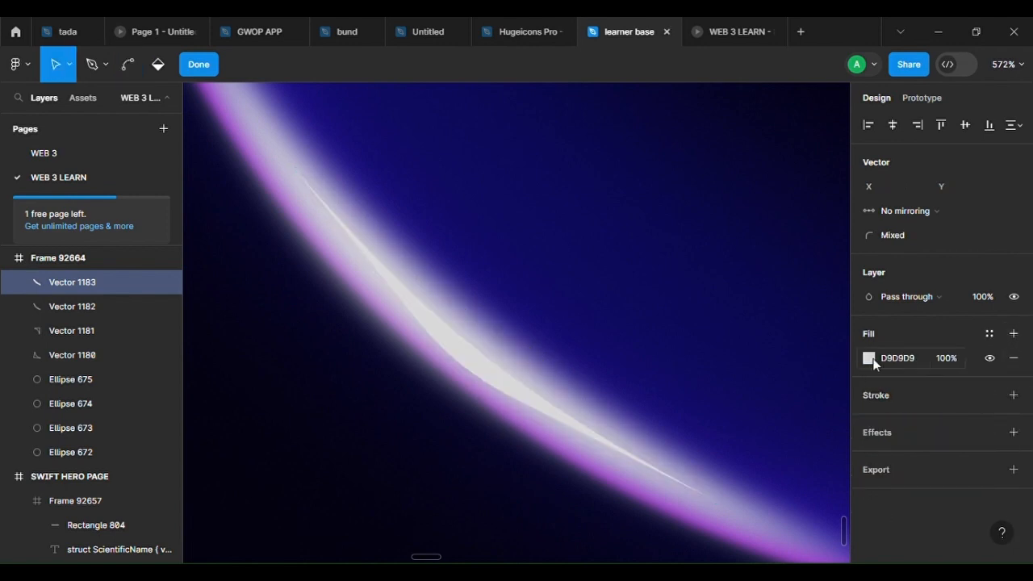
left_click(868, 357)
left_click_drag(690, 193, 627, 130)
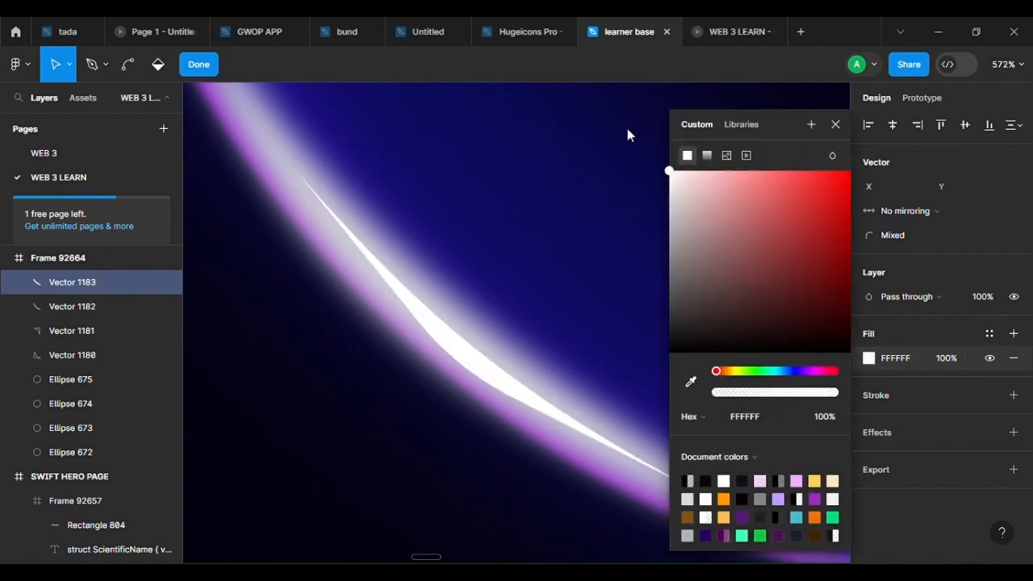
Add a layer blur to the white inner crescent and finish editing its vertices
left_click(1013, 431)
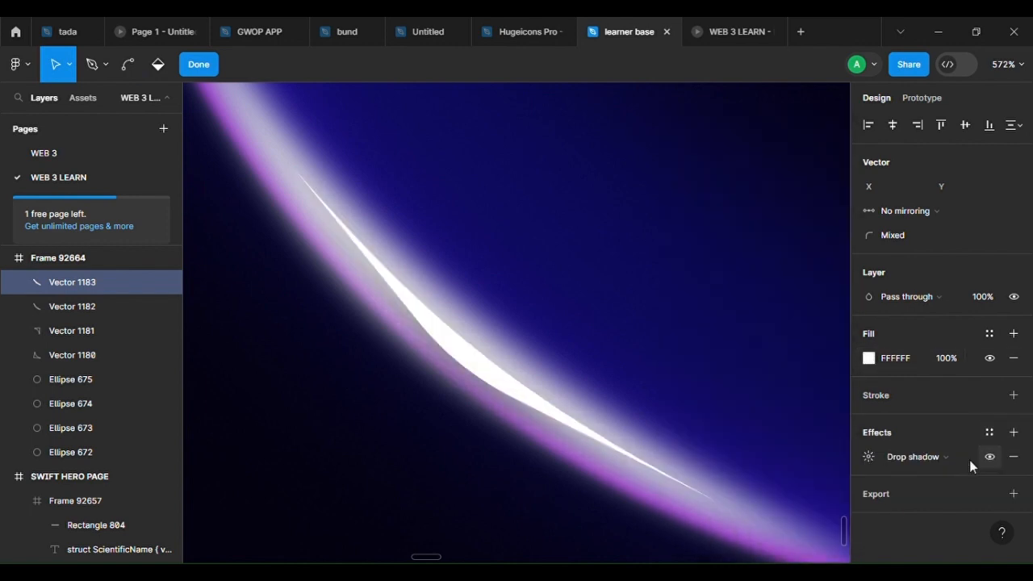
left_click(923, 459)
left_click(922, 478)
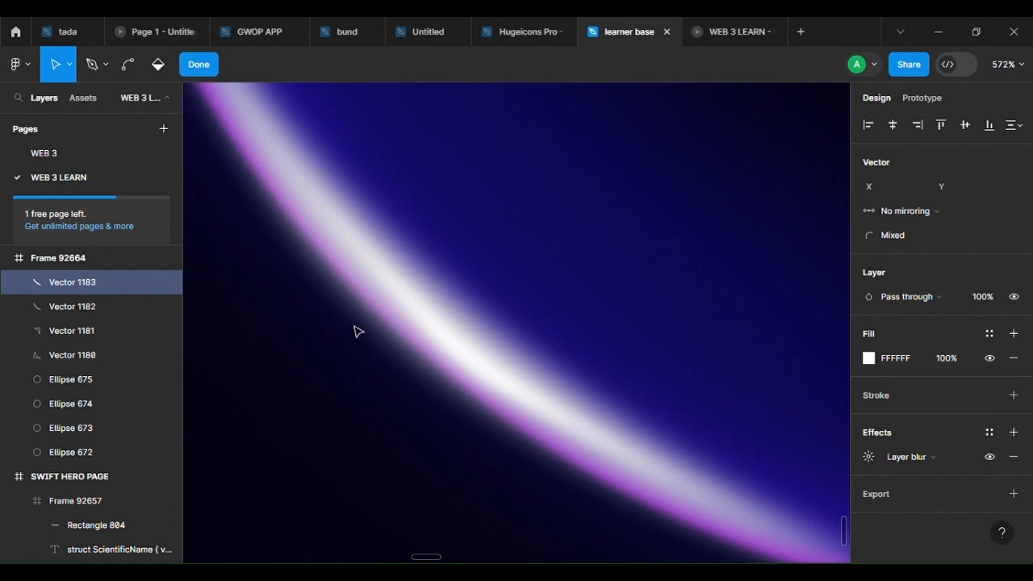
key("Escape")
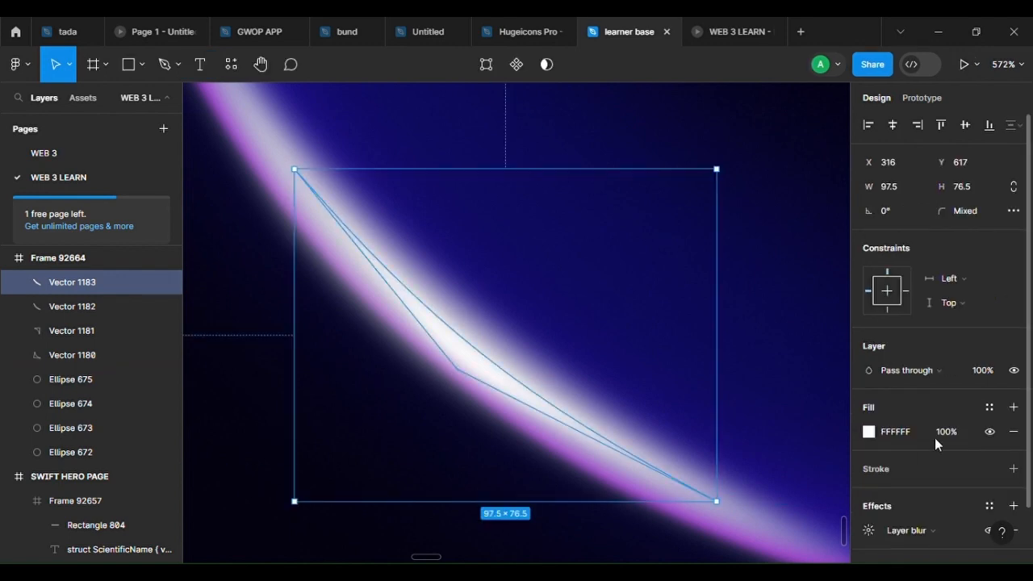
Set the layer blur of the small white inner crescent, Vector 1183, to 2 and check it against the whole ring
scroll(651, 458, "down", 5)
left_click(564, 488)
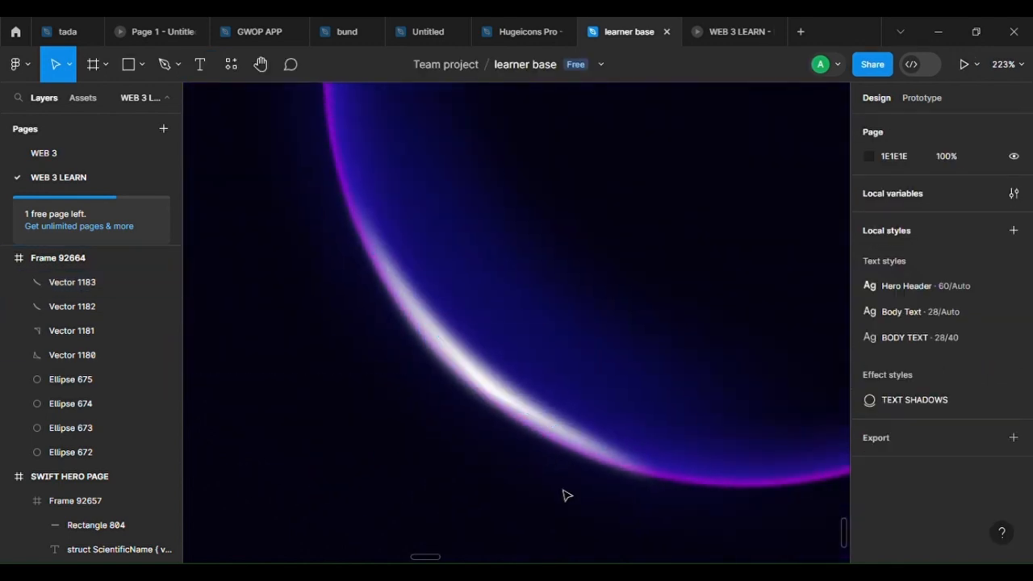
scroll(604, 517, "down", 4)
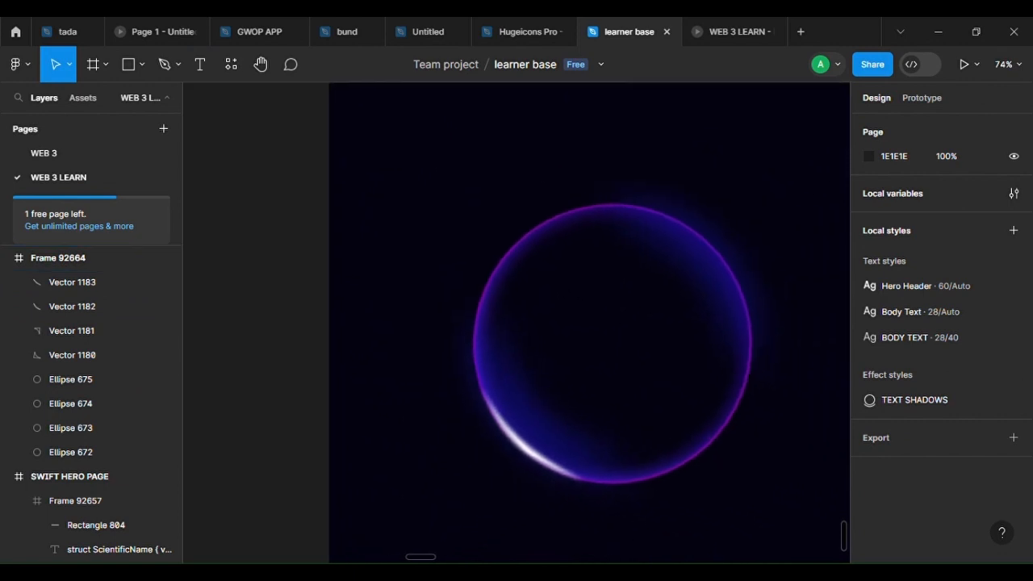
scroll(482, 419, "up", 6)
left_click(490, 382)
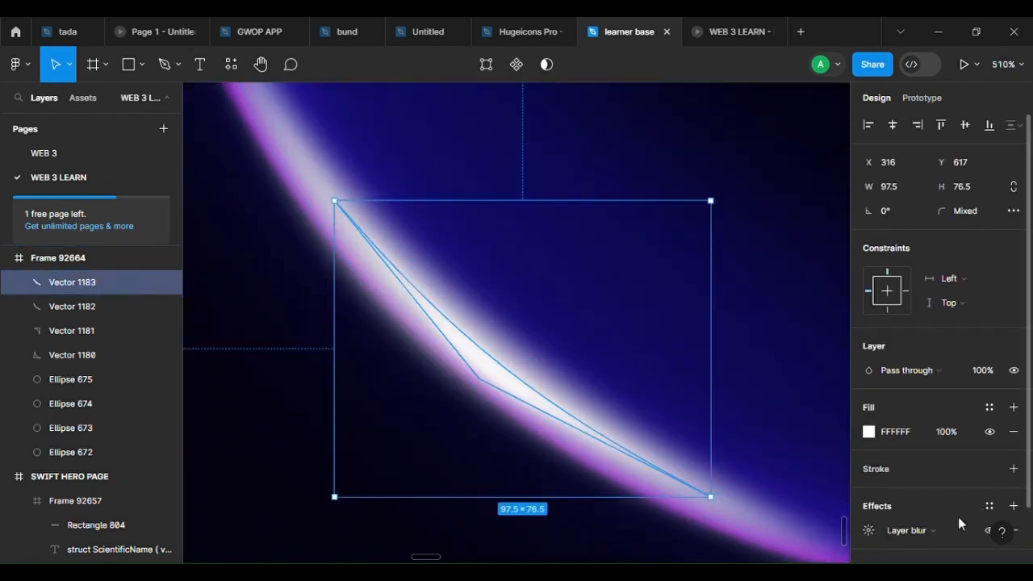
left_click(868, 530)
mouse_move(697, 535)
left_mouse_down()
mouse_move(582, 511)
mouse_move(663, 518)
mouse_move(697, 536)
left_mouse_up()
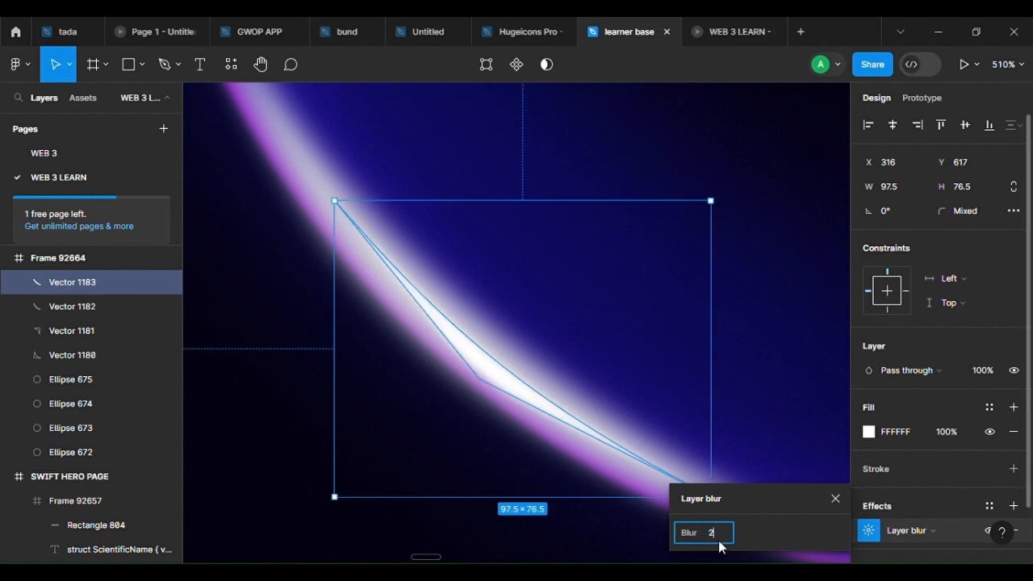
key("Return")
left_click(286, 403)
scroll(293, 401, "down", 3)
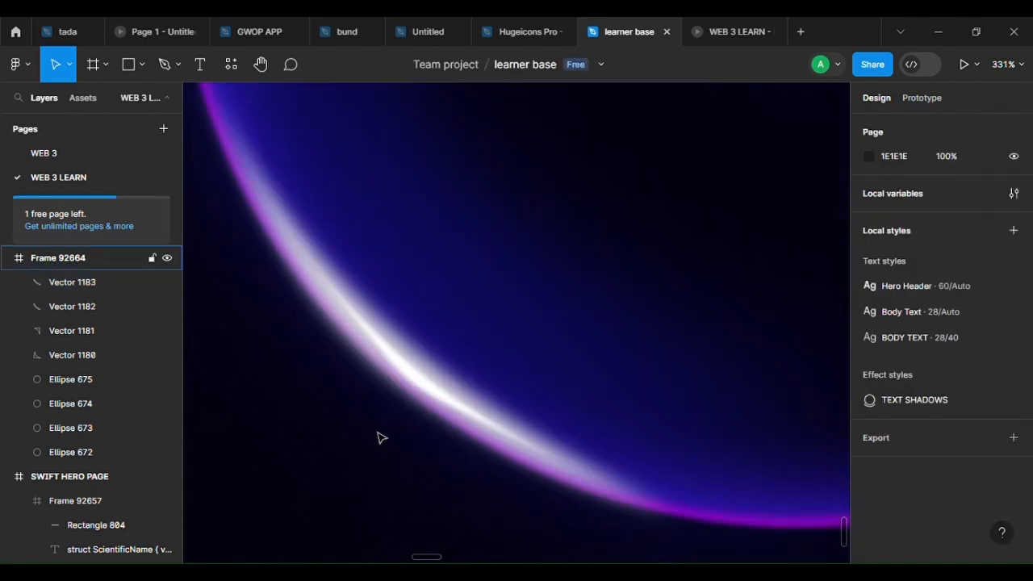
scroll(381, 438, "down", 5)
Set the layer blur of the small white inner crescent, Vector 1183, to 3
scroll(396, 431, "up", 8)
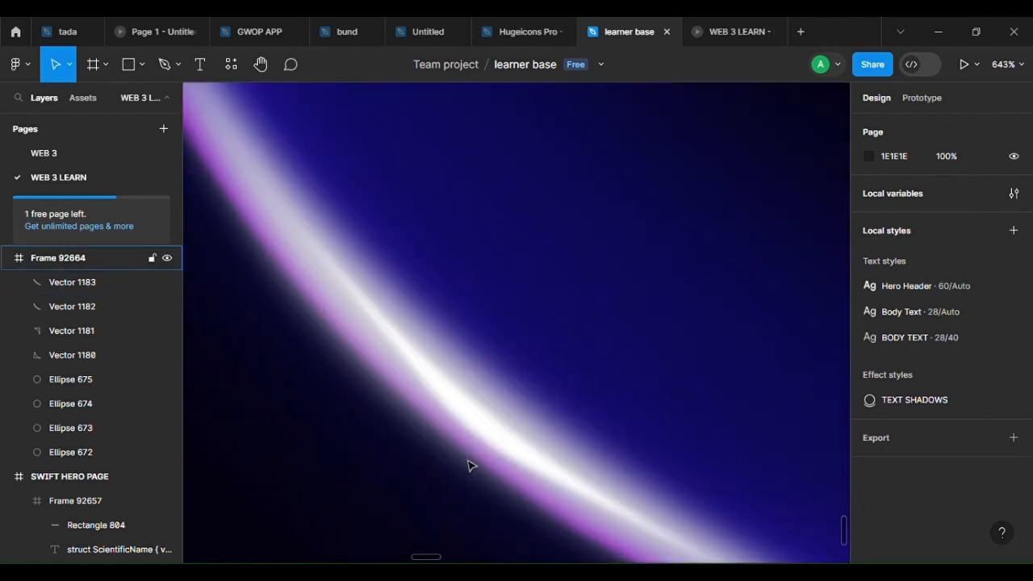
left_click(475, 429)
left_click(871, 531)
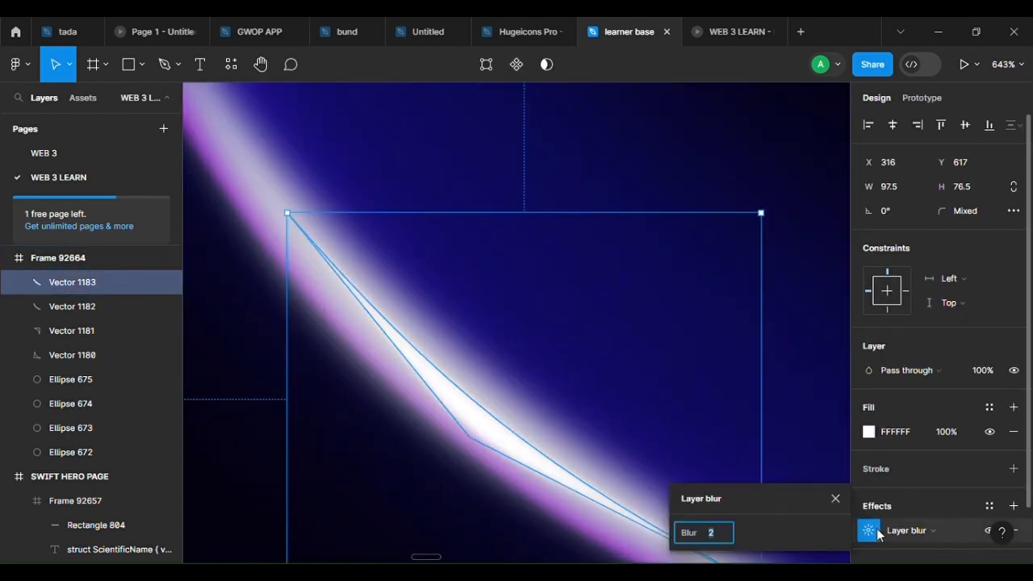
type("3")
key("Return")
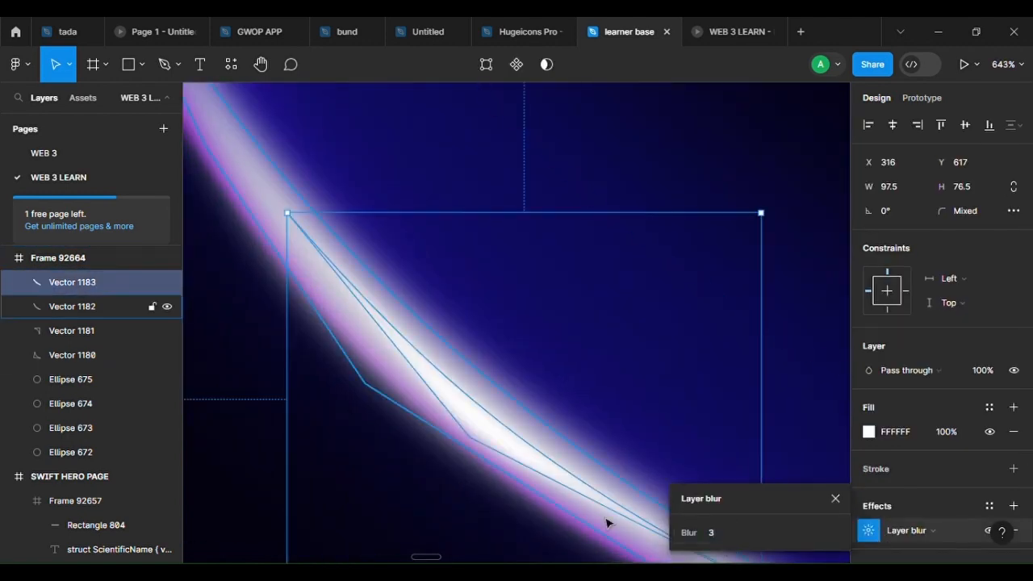
left_click(243, 417)
scroll(512, 486, "down", 5)
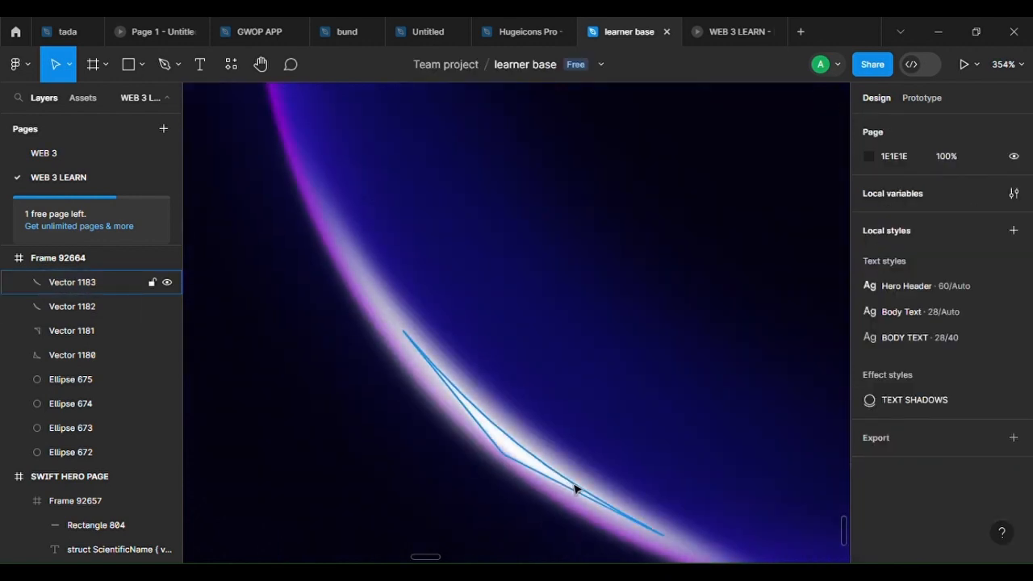
scroll(565, 560, "down", 3)
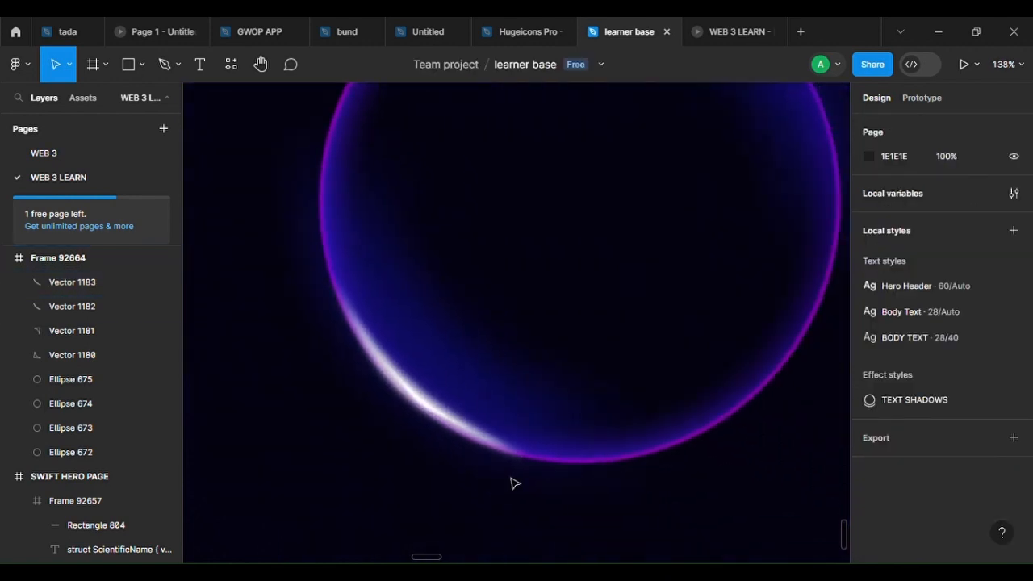
Increase the layer blur of the larger D9D9D9 crescent, Vector 1182, to 13.1
scroll(436, 415, "up", 5)
left_click(408, 379)
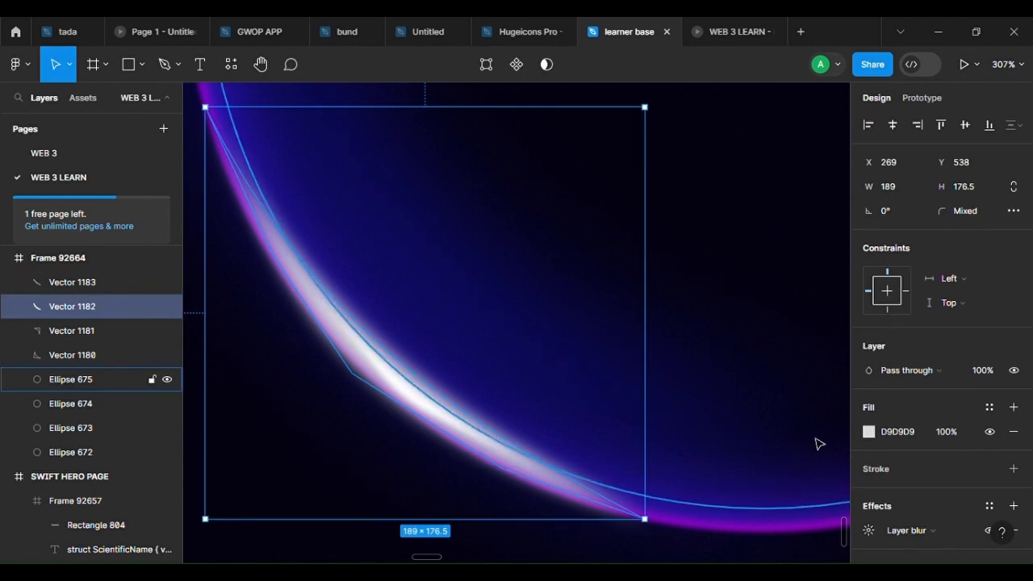
left_click(870, 533)
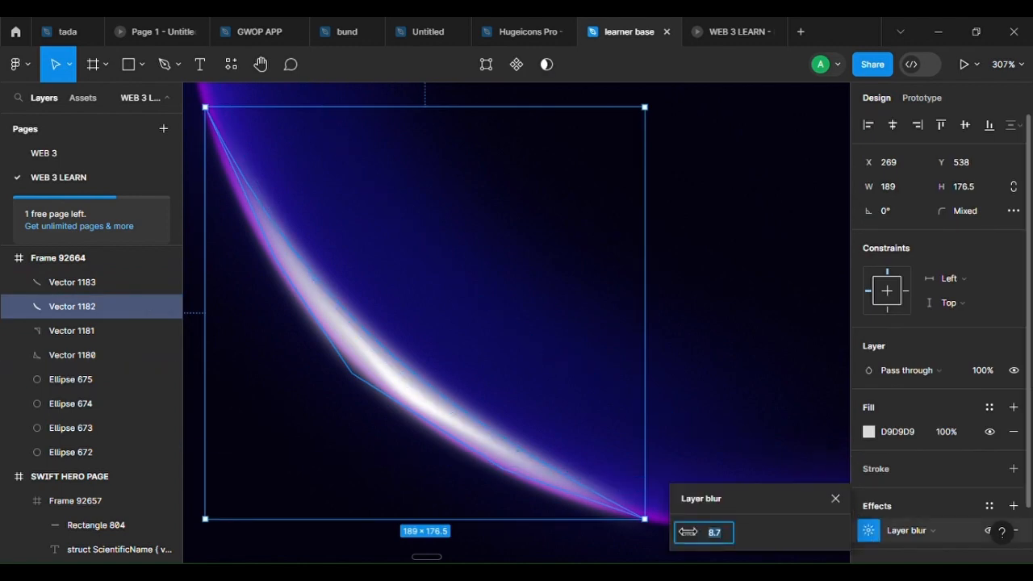
left_click_drag(688, 531, 774, 550)
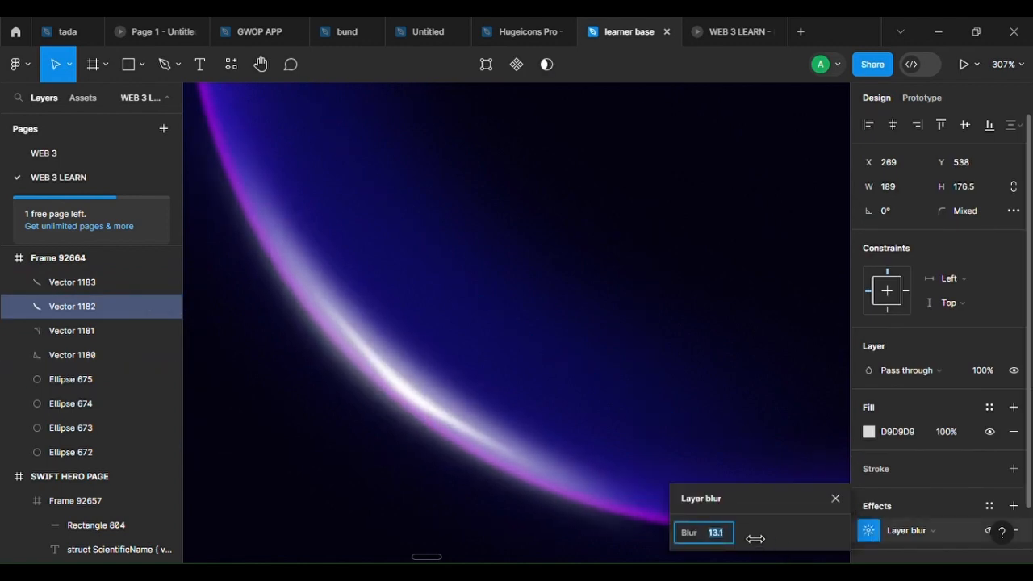
left_click(472, 560)
Duplicate the larger crescent, Vector 1182, in place three times and undo all but one of the copies
left_click(500, 541)
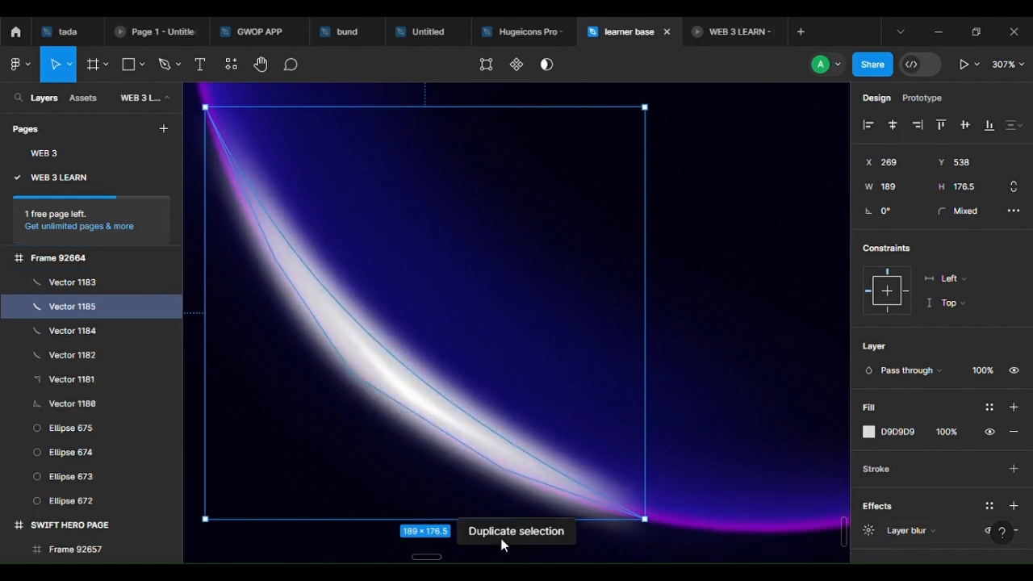
left_click(501, 541)
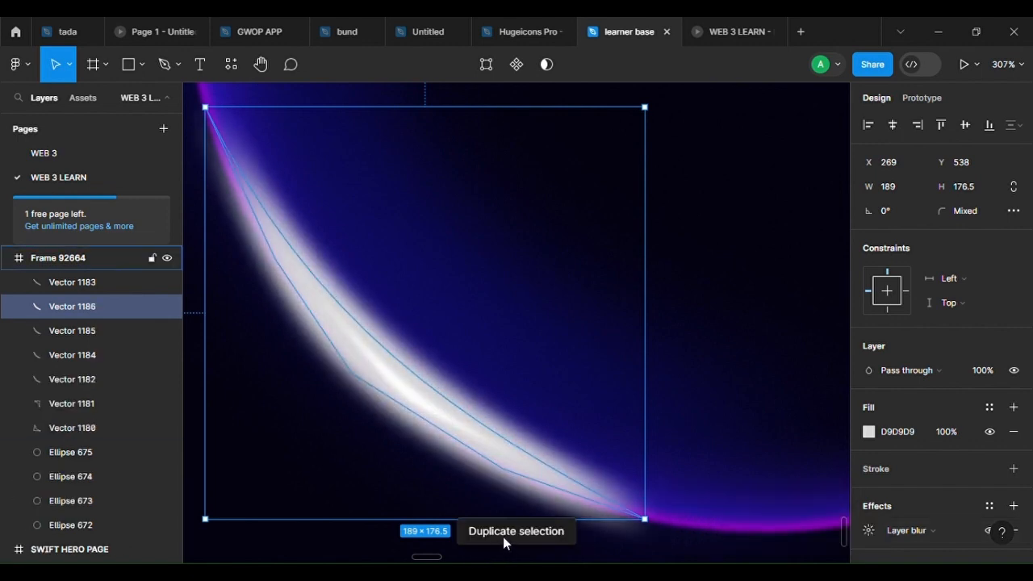
left_click(631, 560)
scroll(637, 555, "down", 3)
scroll(484, 478, "up", 2)
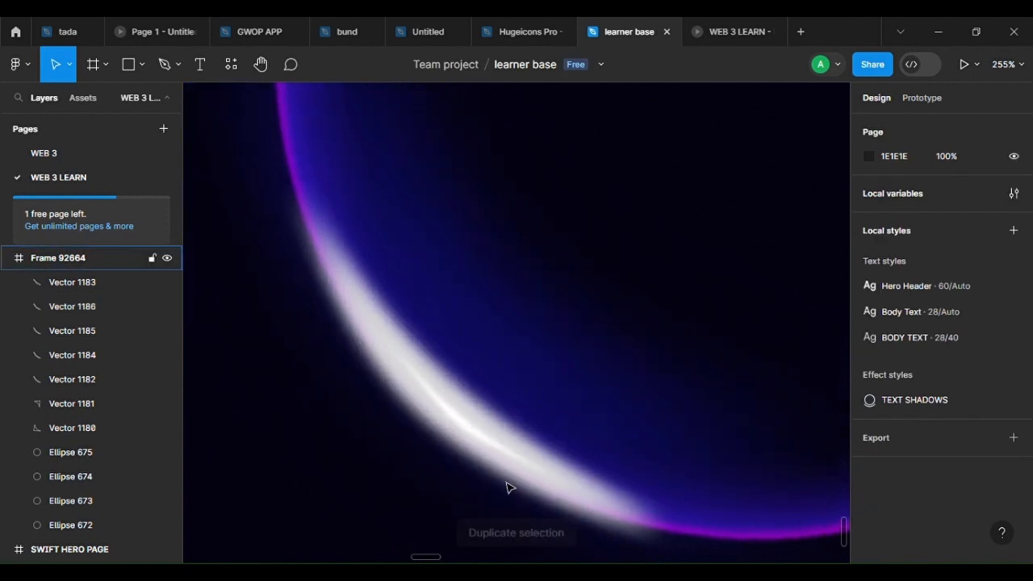
key("ctrl+z")
key("ctrl+z")
key("ctrl+z")
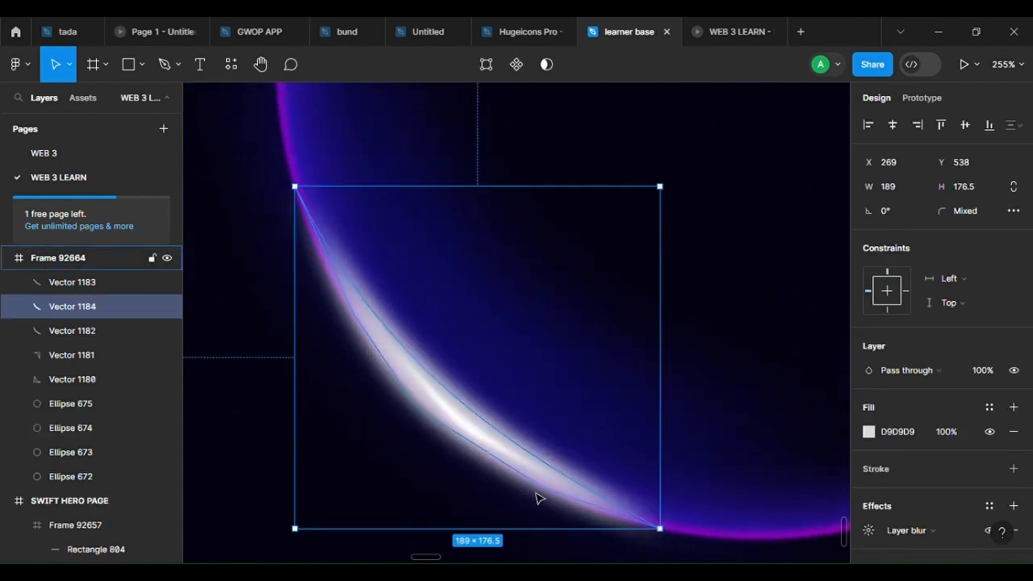
Reduce the duplicated crescent's layer blur to 8.8 and compare the glow with the reference ring in Frame 92020
left_click(868, 530)
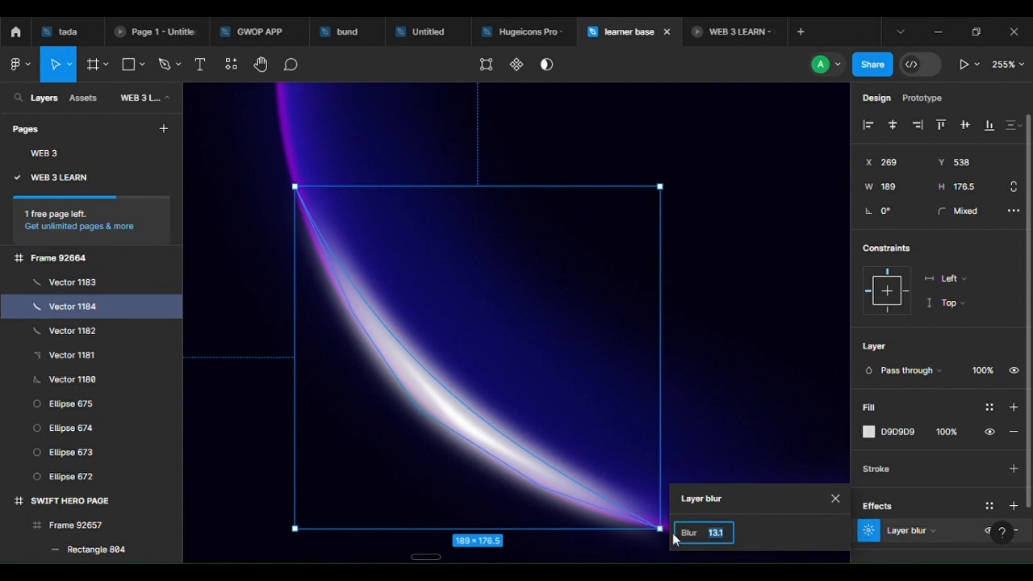
left_click_drag(674, 534, 638, 533)
scroll(497, 450, "down", 4)
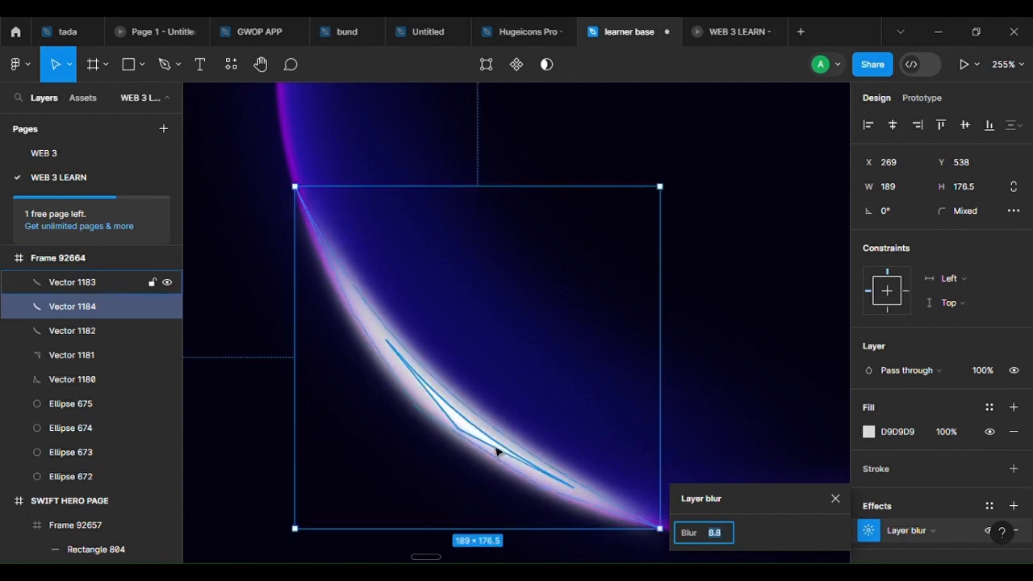
scroll(454, 479, "down", 3)
left_click(473, 479)
scroll(473, 479, "down", 4)
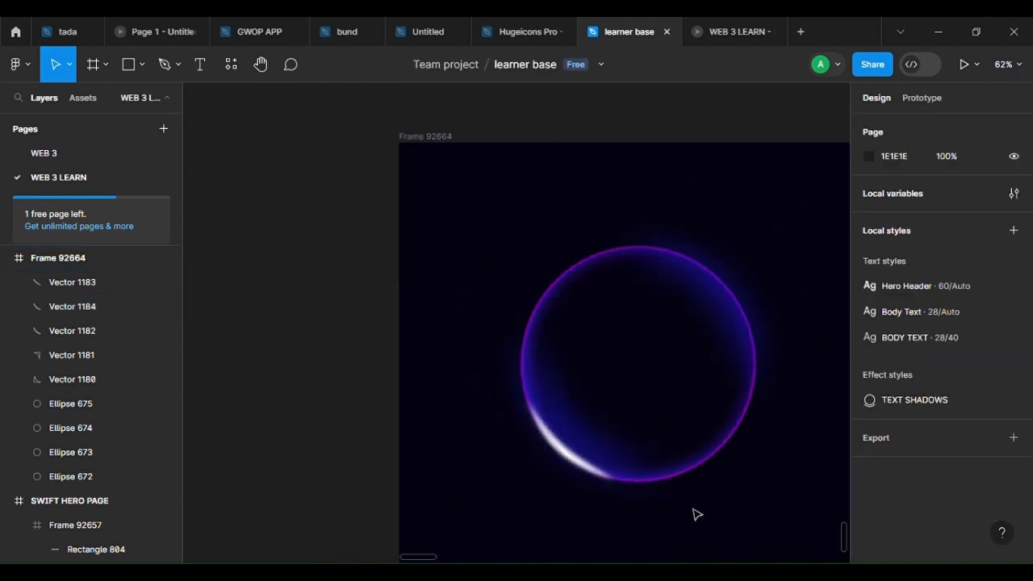
scroll(662, 484, "down", 3)
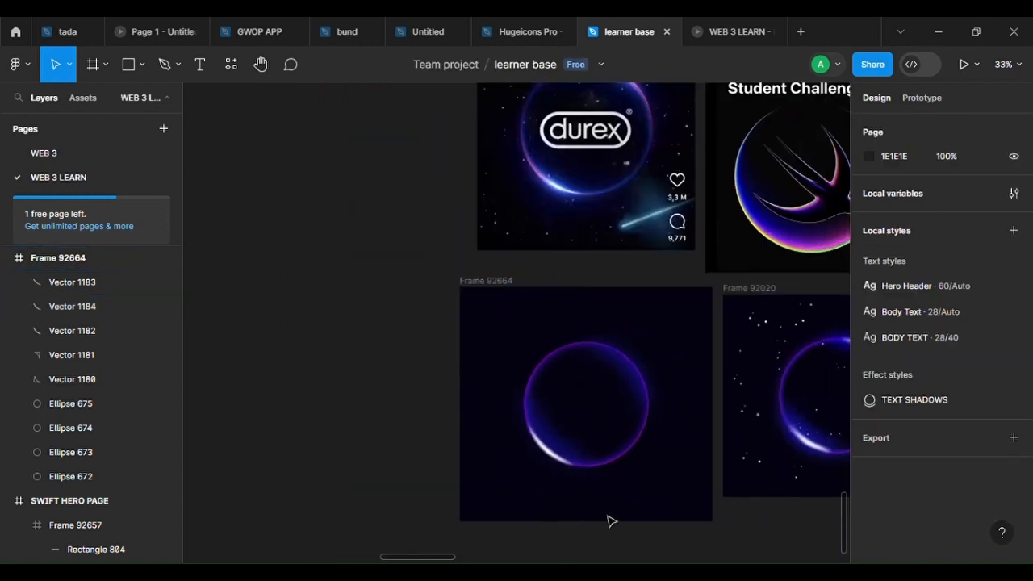
scroll(546, 452, "up", 5)
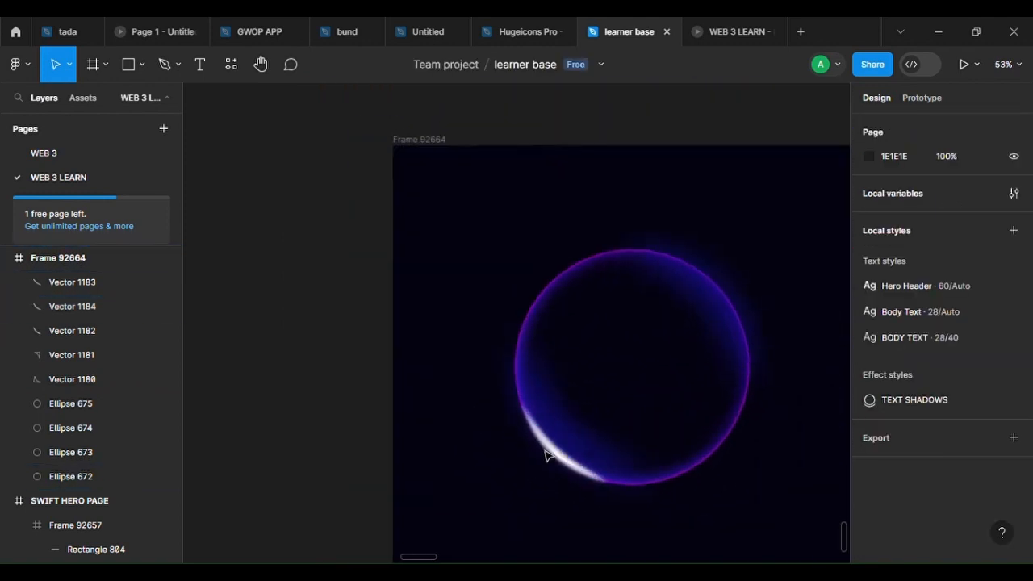
Group the three light crescents, Vector 1182, Vector 1183 and Vector 1184
scroll(594, 450, "up", 3)
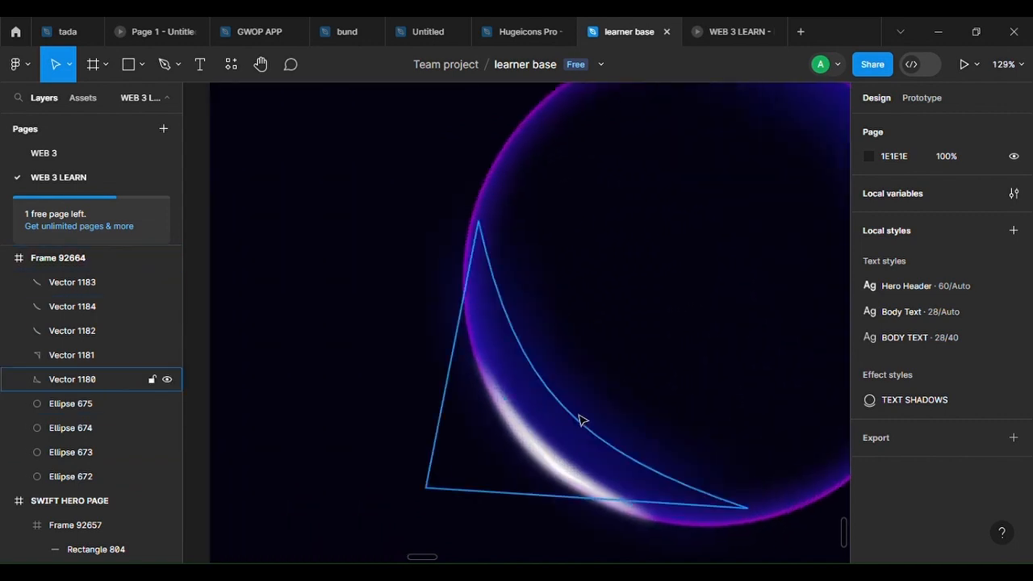
left_click(542, 466)
scroll(557, 468, "up", 5)
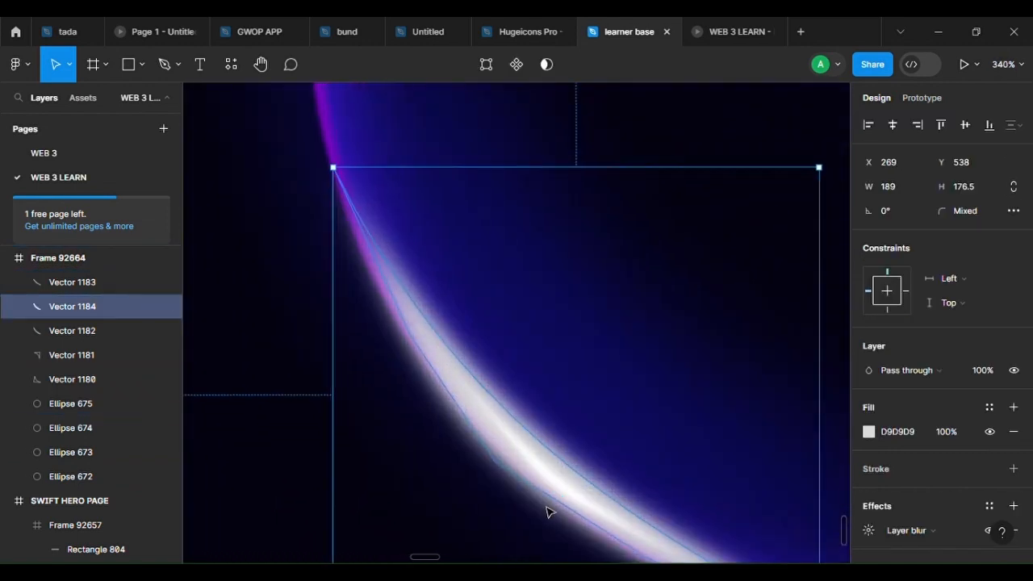
left_click(48, 336)
left_click(50, 286, "shift")
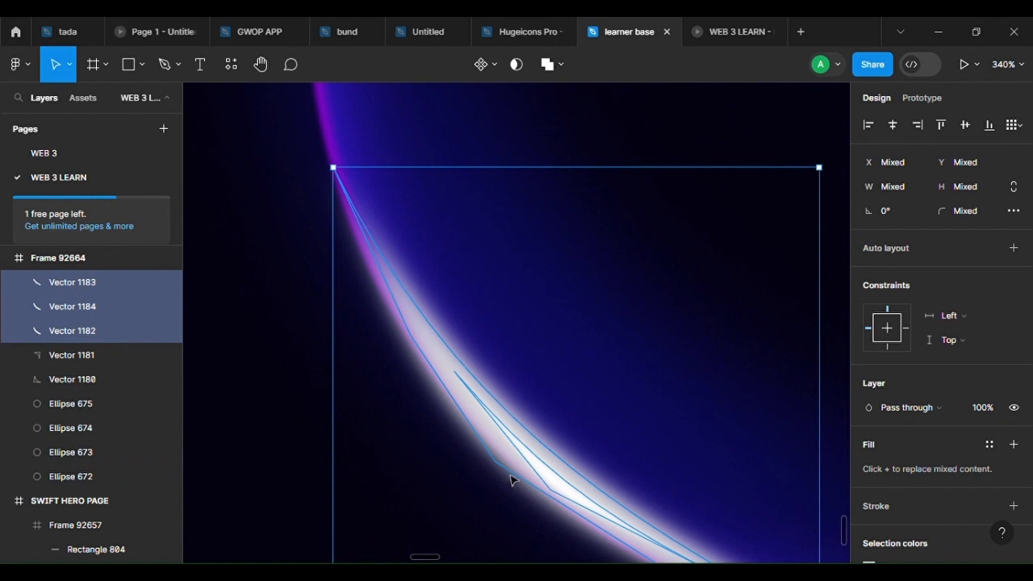
key("ctrl+g")
scroll(605, 436, "down", 3)
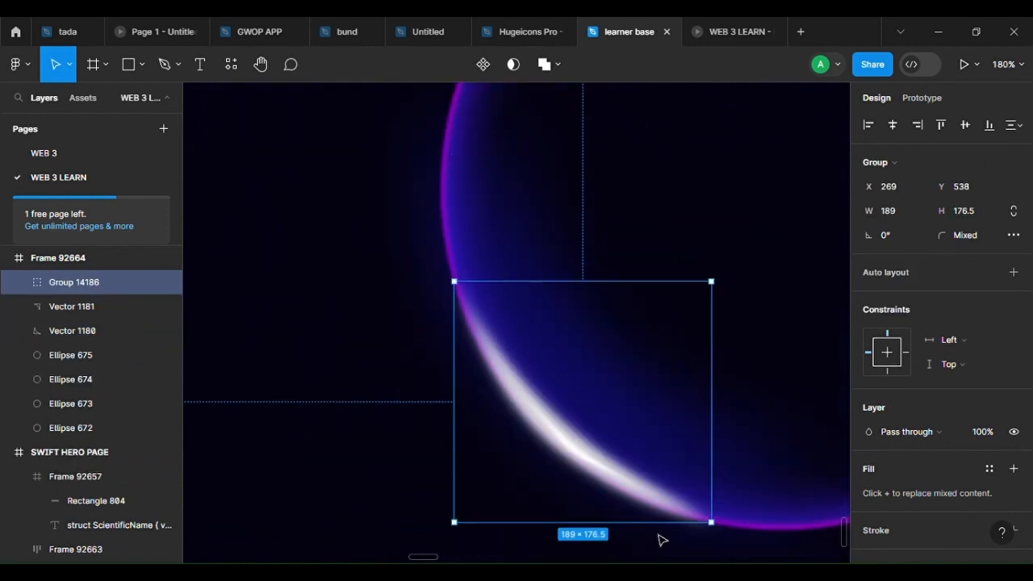
Duplicate the crescent group and mirror the copy horizontally, resizing it to 176 wide
key("ctrl+d")
left_click_drag(456, 427, 796, 475)
scroll(779, 467, "down", 5)
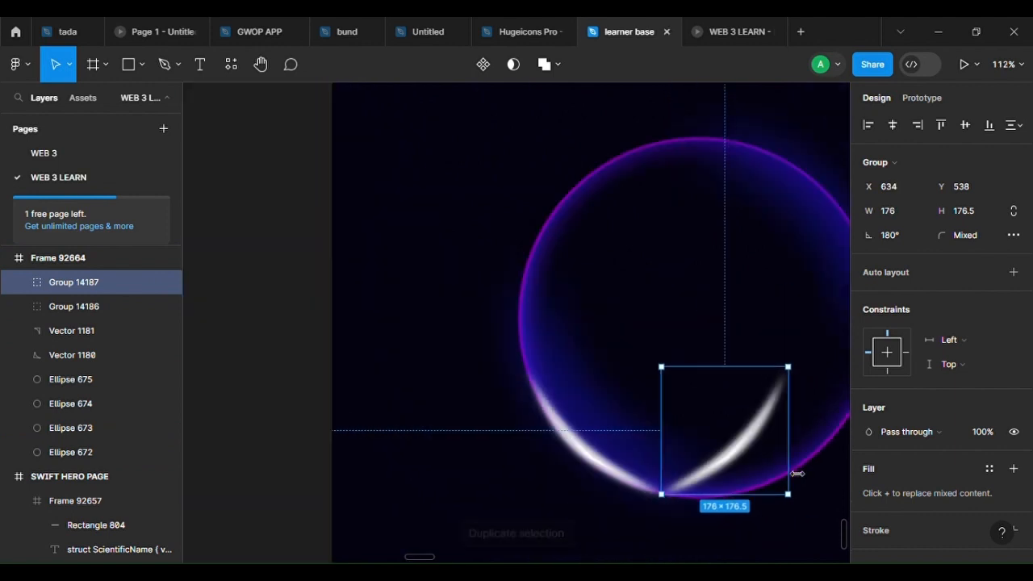
Move the mirrored crescent group onto the ring's upper-right edge and rotate it to about -89° to follow the curve
left_click_drag(747, 447, 655, 357)
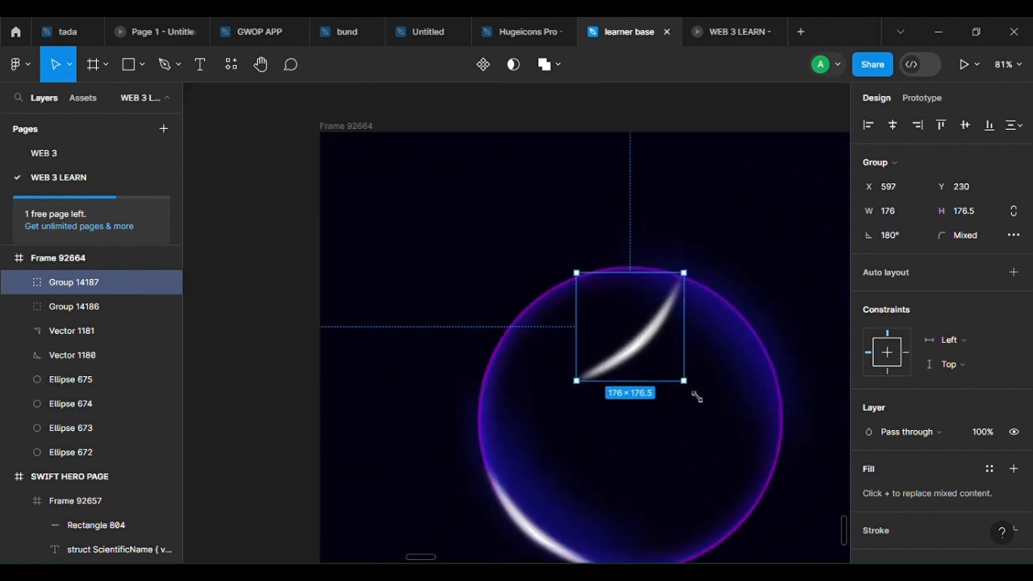
left_click_drag(697, 396, 669, 272)
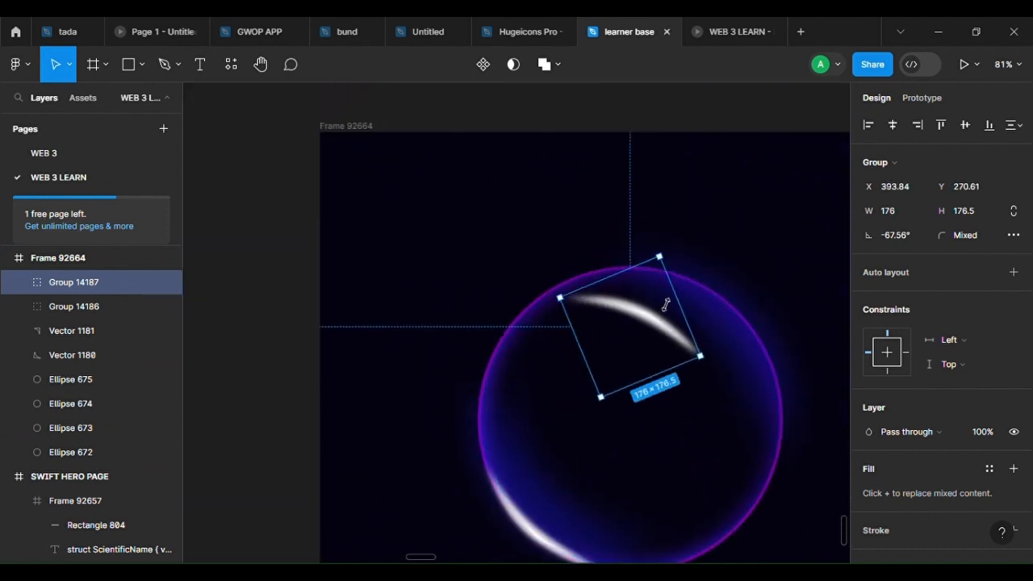
left_click_drag(655, 334, 730, 334)
scroll(731, 334, "up", 3)
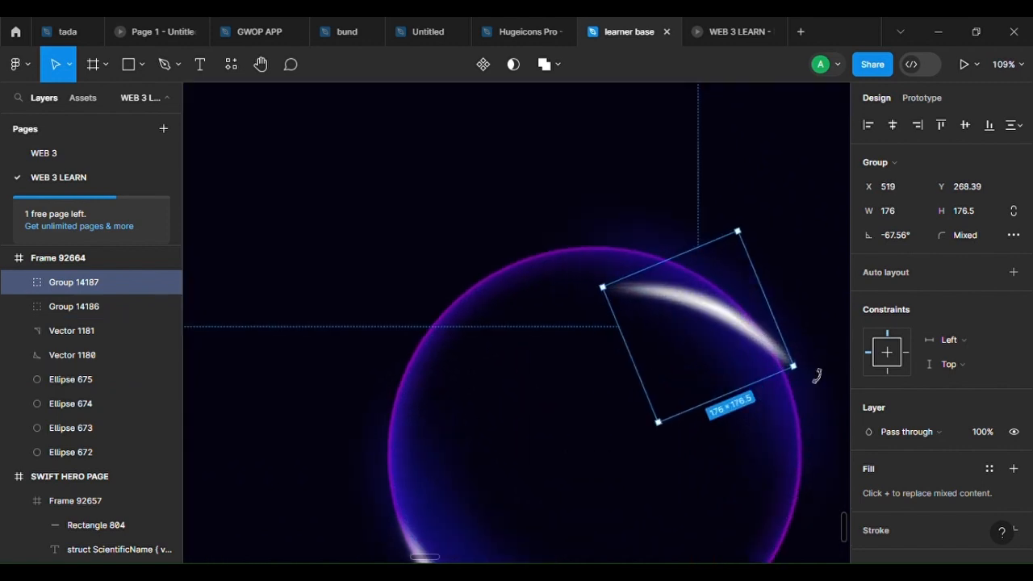
left_click_drag(814, 376, 809, 427)
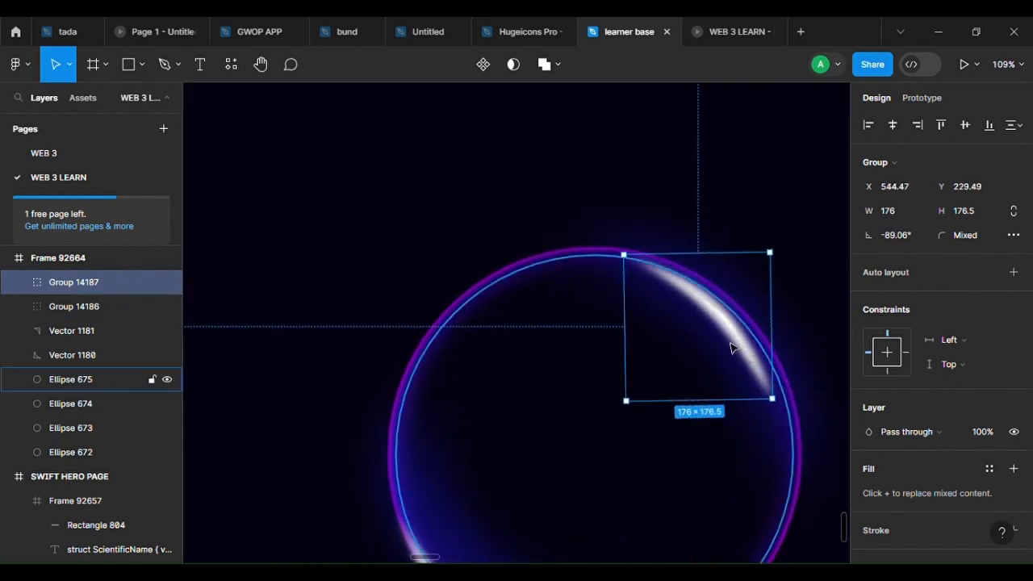
left_click_drag(730, 347, 747, 347)
Check the inner crescent's layer blur in the duplicated group and compare the upper-right glow with the lower-left one
scroll(761, 341, "up", 5)
double_click(758, 336)
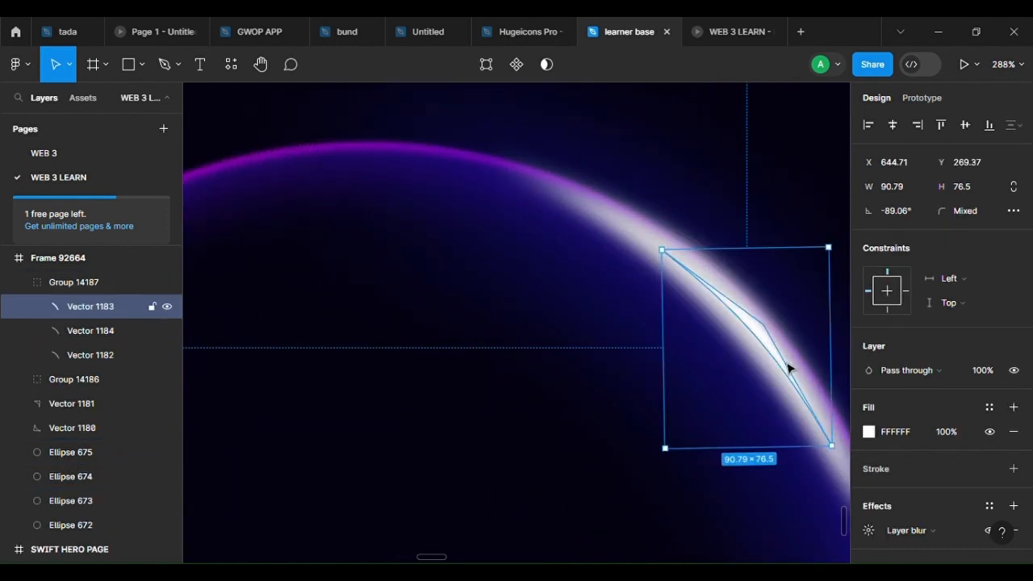
left_click(871, 532)
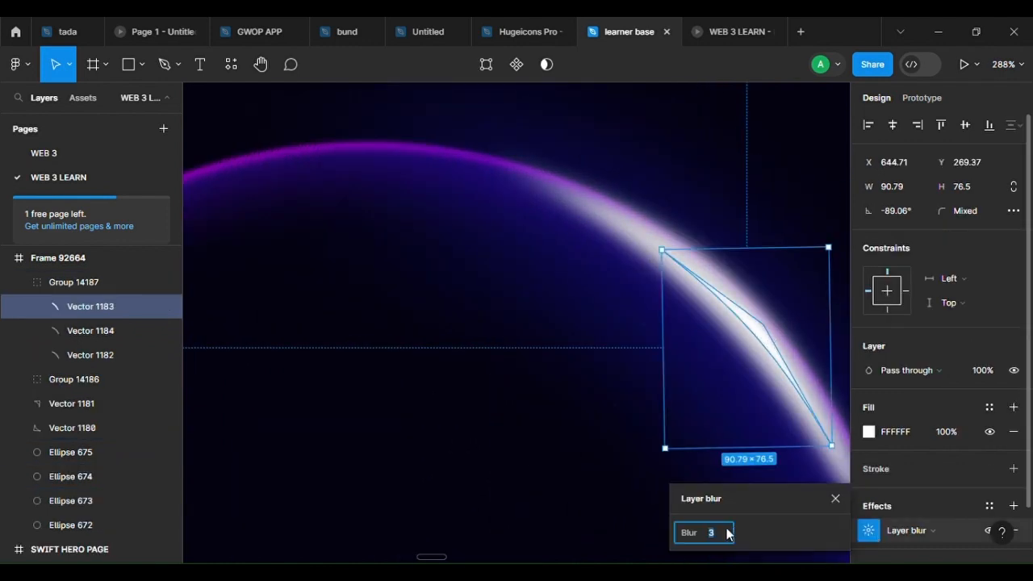
left_click(795, 208)
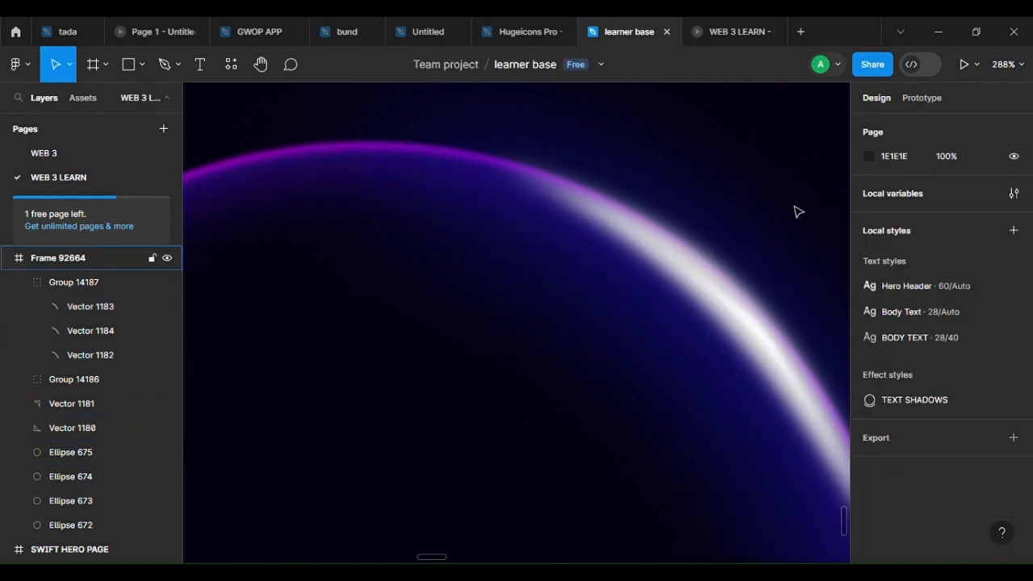
scroll(790, 388, "down", 6)
scroll(729, 449, "up", 7)
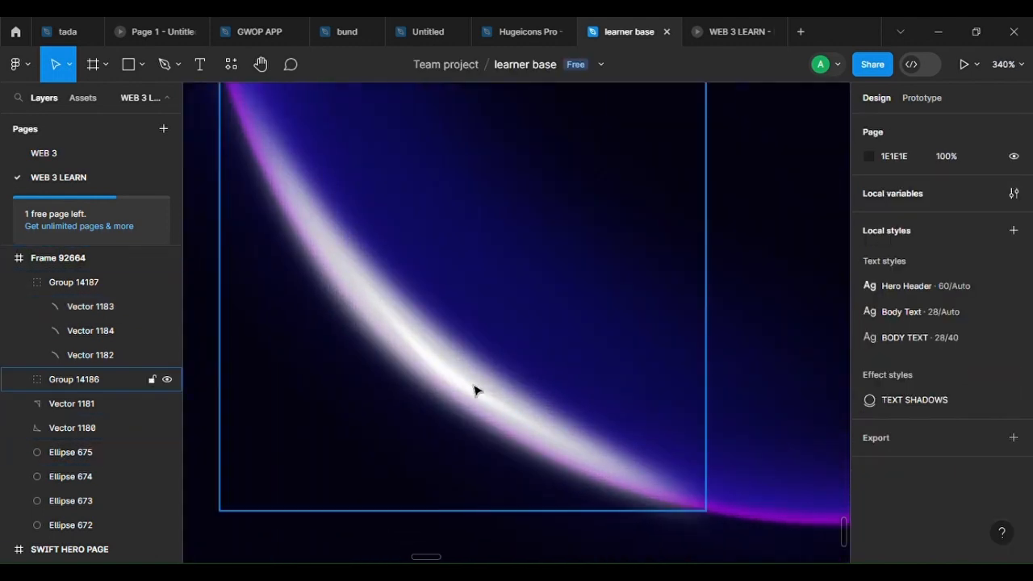
Set the layer blur of the inner white crescent, Vector 1183 in Group 14186, to 4 and compare with the upper-right glow
double_click(465, 382)
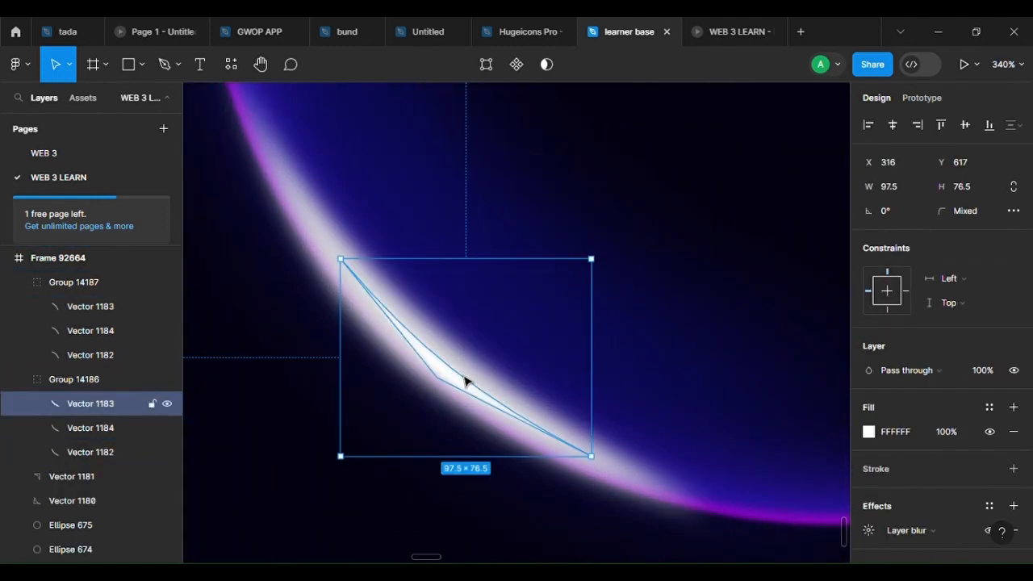
left_click(868, 531)
type("4")
key("Return")
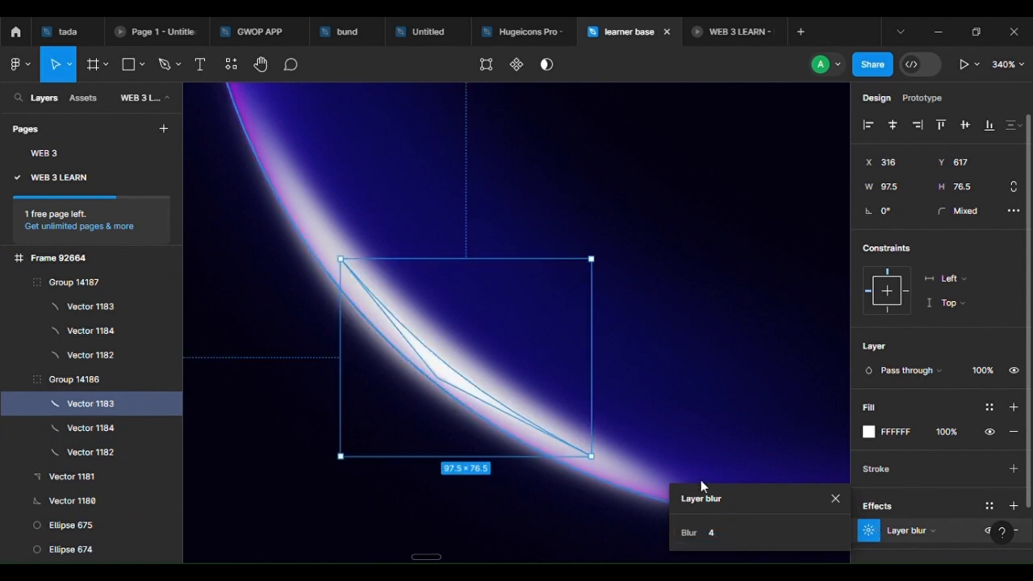
scroll(616, 408, "down", 3)
left_click(545, 511)
scroll(568, 502, "down", 6)
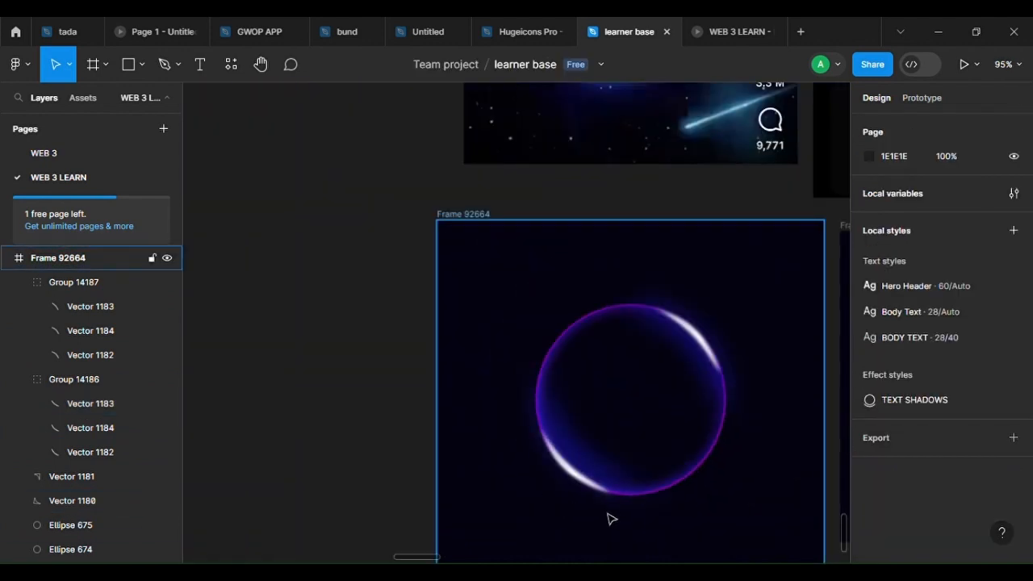
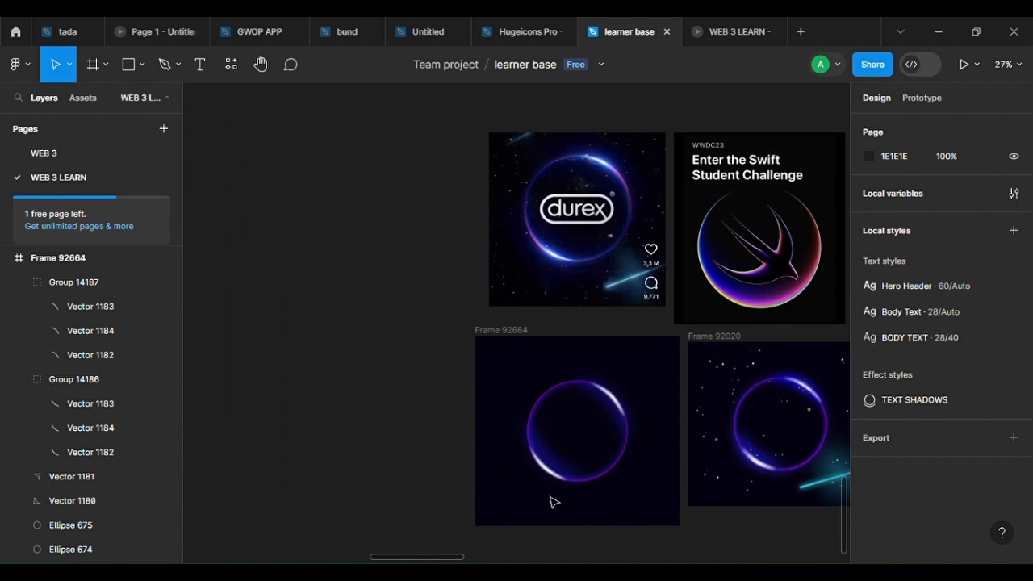
Duplicate the lower-left blue highlight, Vector 1180, and scale the copy proportionally to about 0.58x, keeping it on the ring's lower-left edge
scroll(554, 493, "up", 6)
left_click(542, 389)
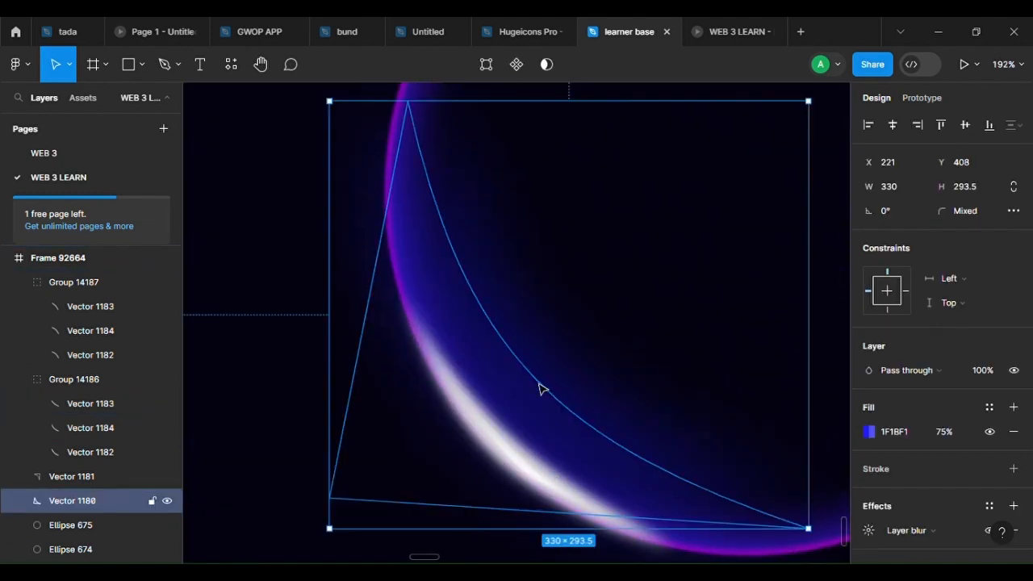
key("ctrl+d")
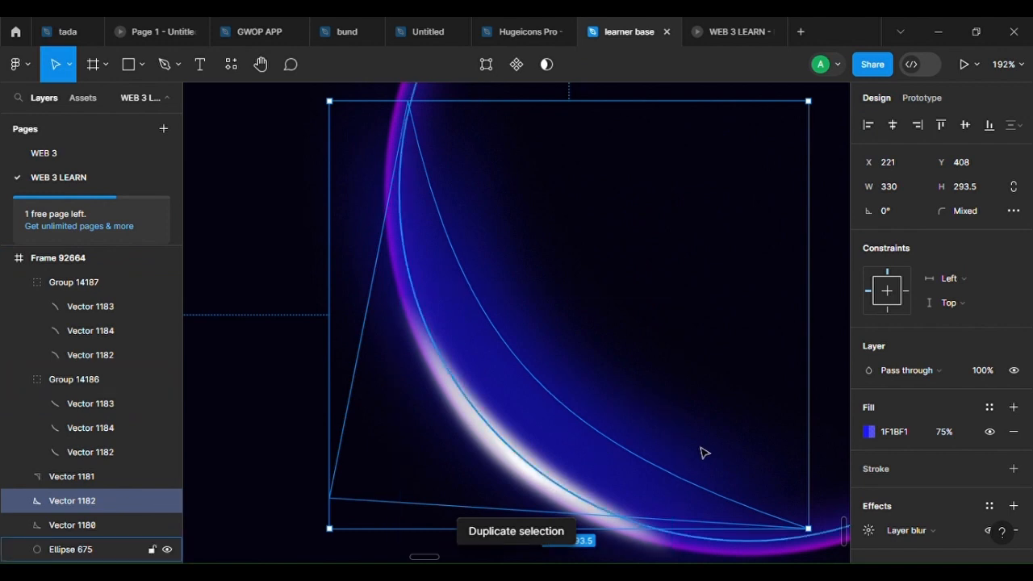
key("k")
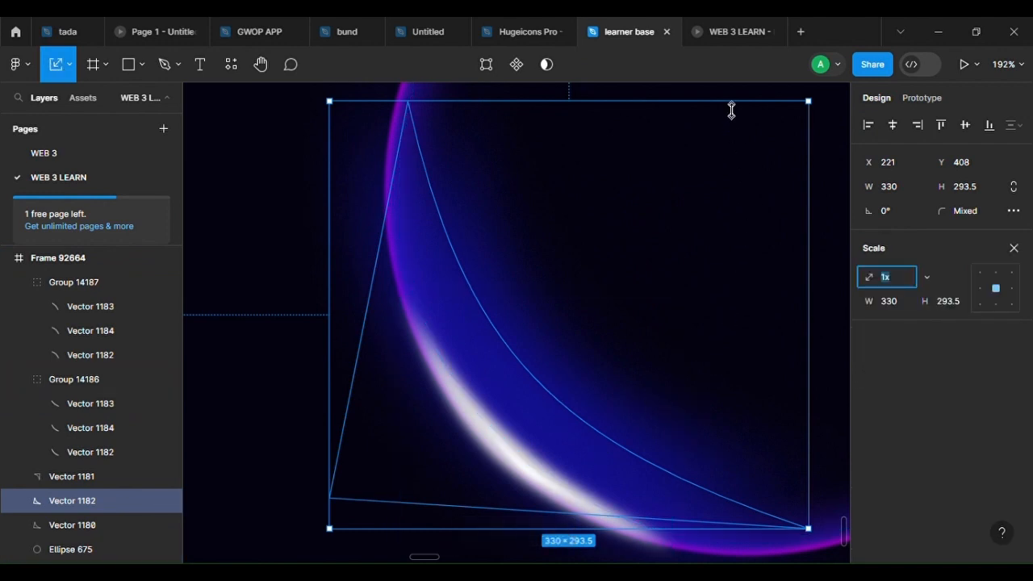
left_click_drag(731, 103, 655, 284)
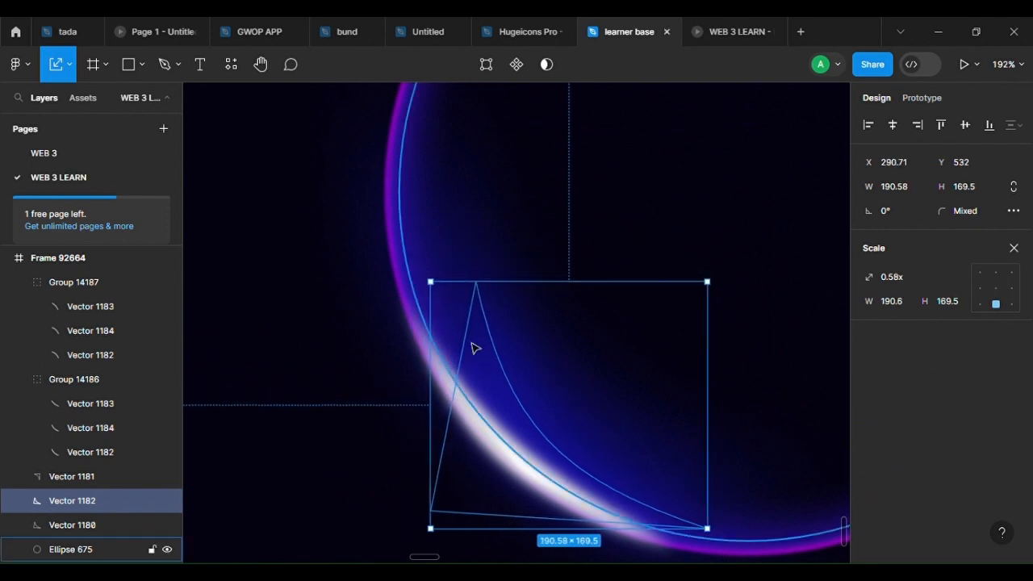
key("Escape")
Reshape the copied highlight by stretching its upper and lower ends along the ring and shifting its outer corner slightly inward
double_click(493, 384)
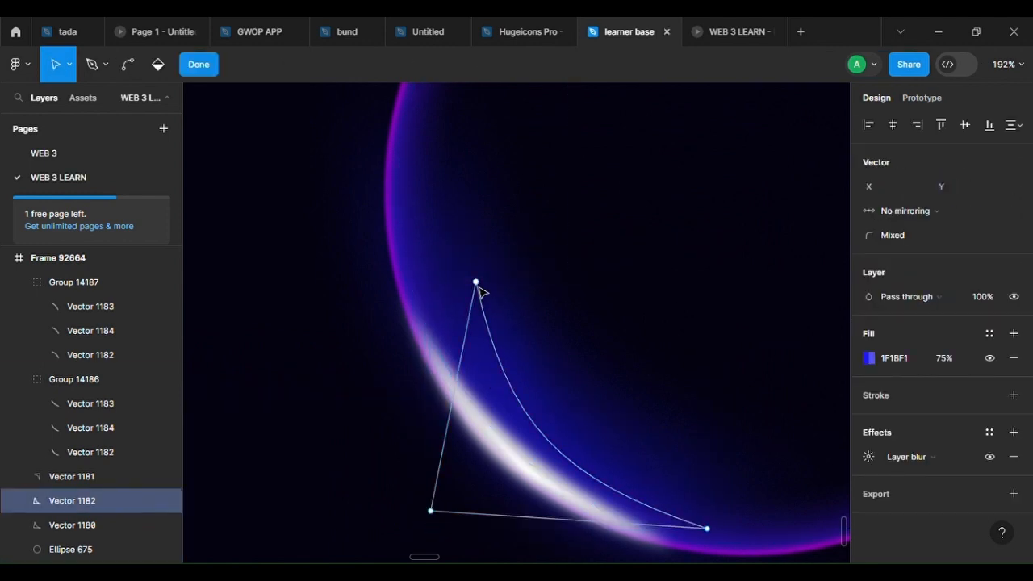
left_click_drag(478, 286, 416, 175)
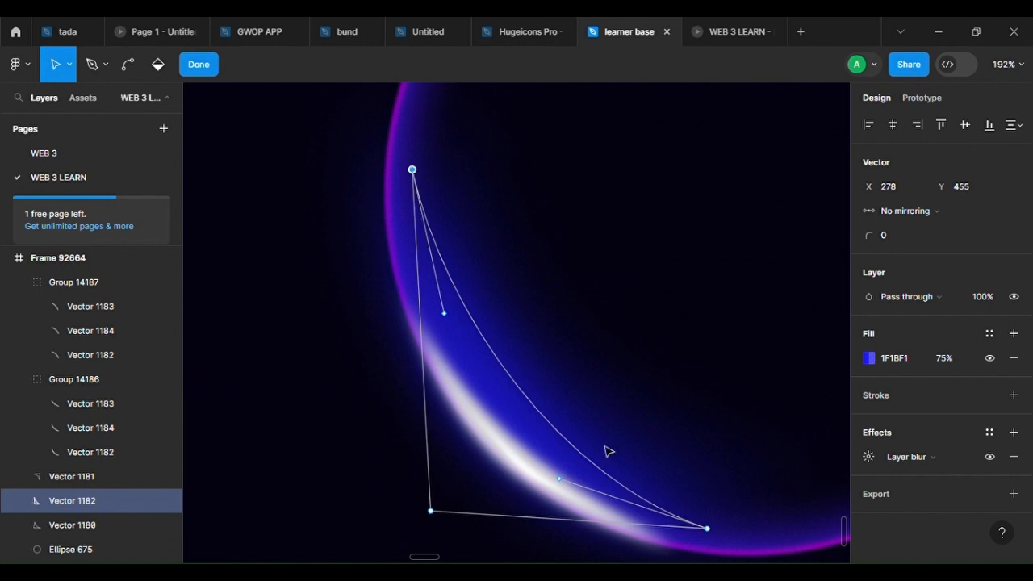
scroll(609, 452, "down", 3)
scroll(610, 451, "right", 3)
left_click_drag(577, 399, 697, 407)
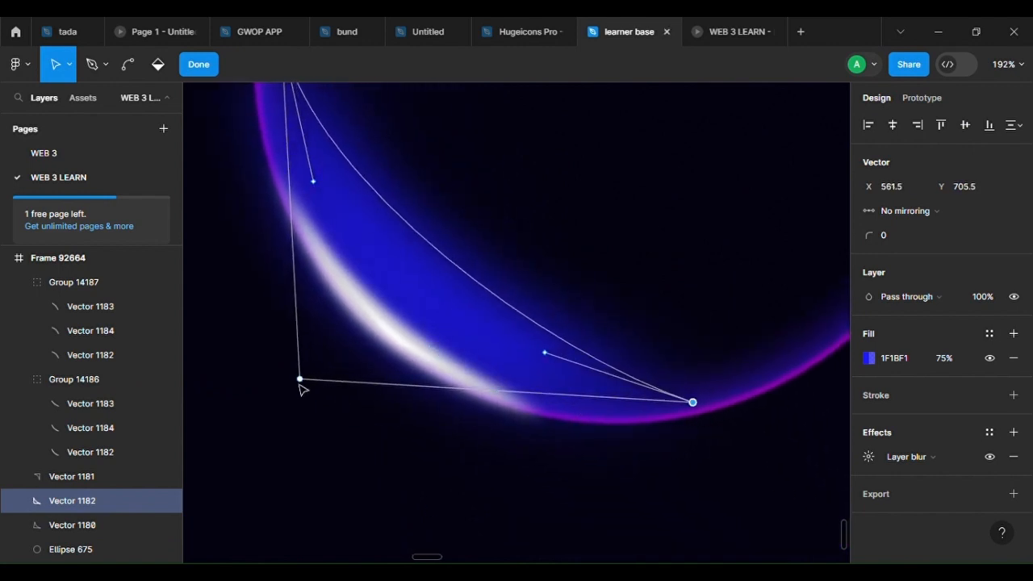
left_click(300, 379)
left_click_drag(302, 387, 330, 392)
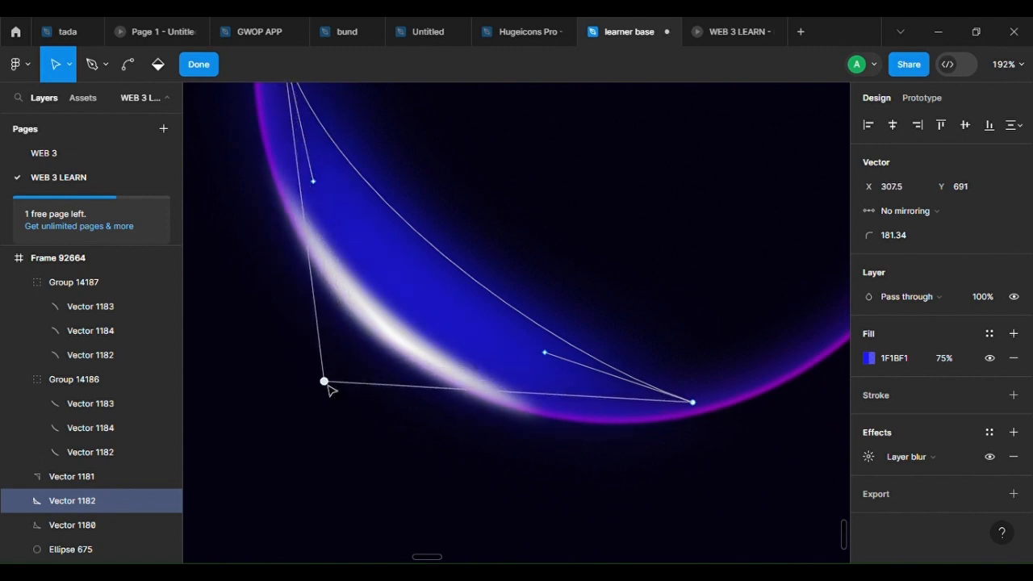
Adjust the copy's inner curve, add a point on its lower edge at the ring's bottom, and round that point to radius 144
key("ctrl")
left_click_drag(437, 260, 411, 287)
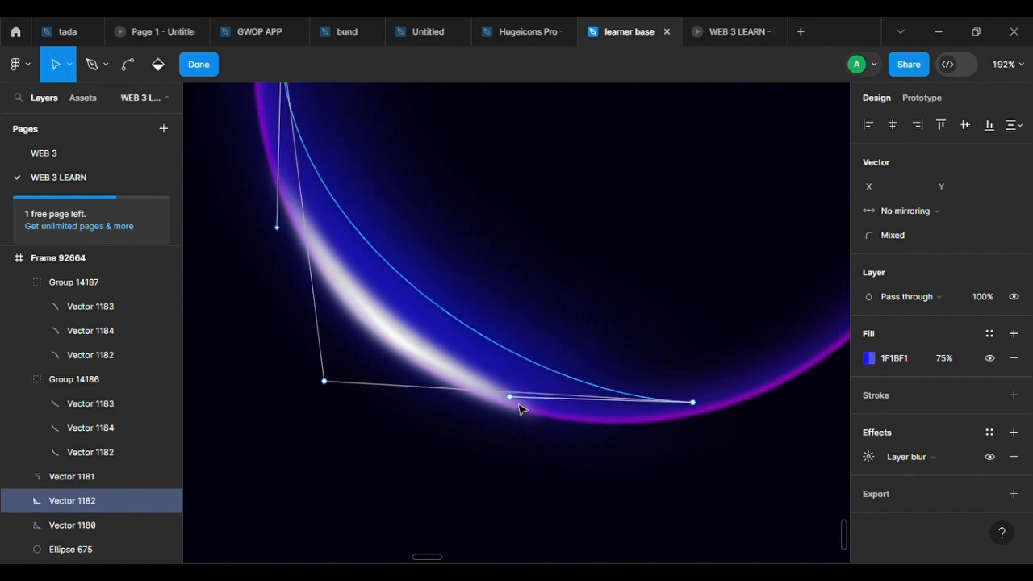
left_click_drag(515, 401, 576, 382)
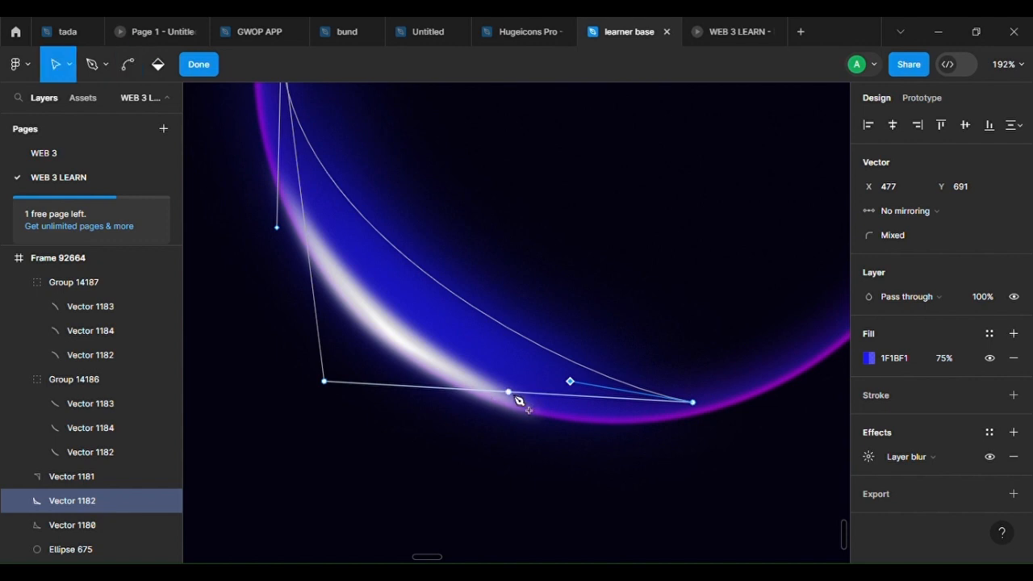
left_click_drag(510, 394, 580, 421)
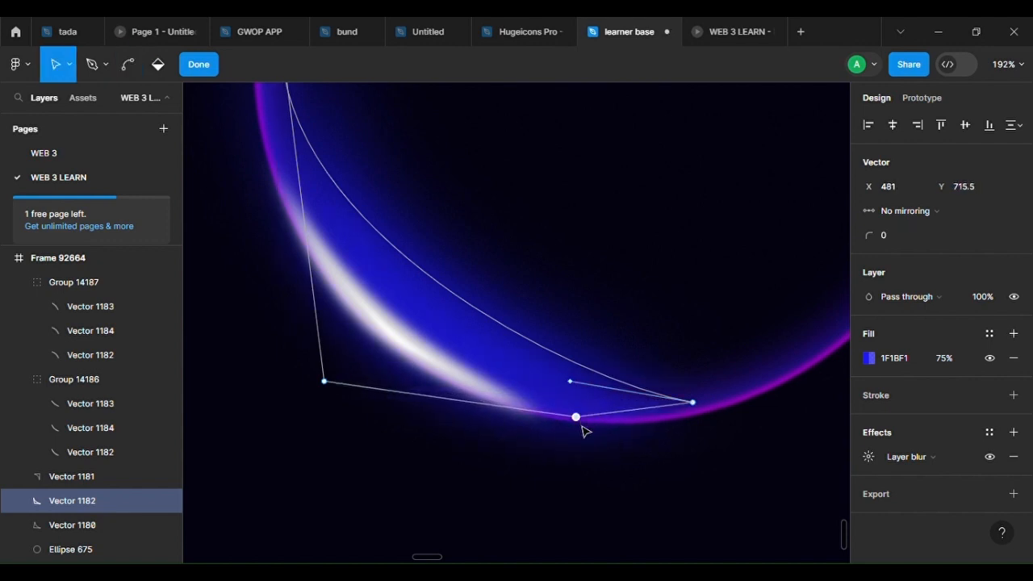
left_click_drag(871, 239, 59, 251)
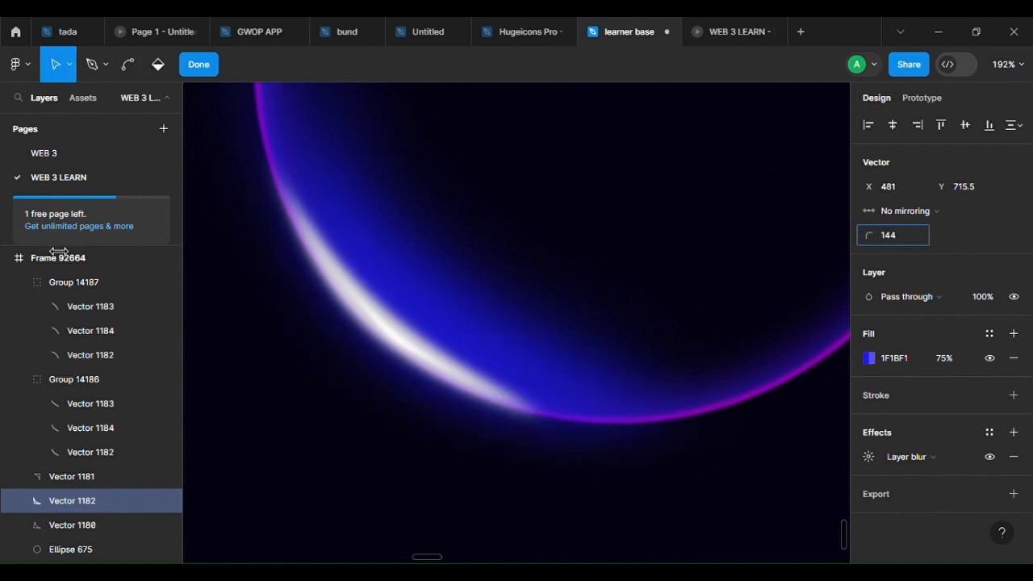
left_click(405, 281)
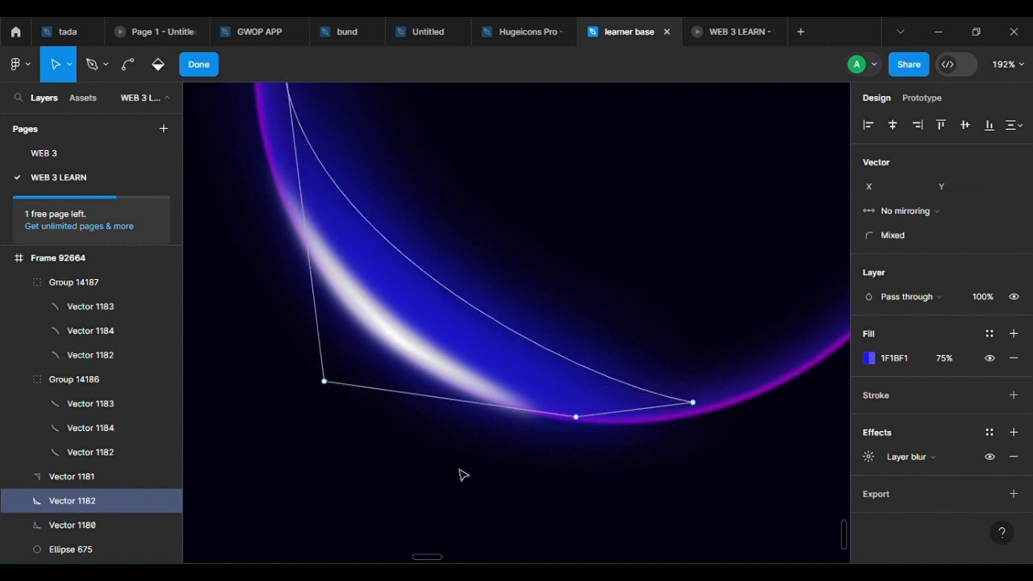
scroll(503, 454, "down", 5)
left_click(632, 484)
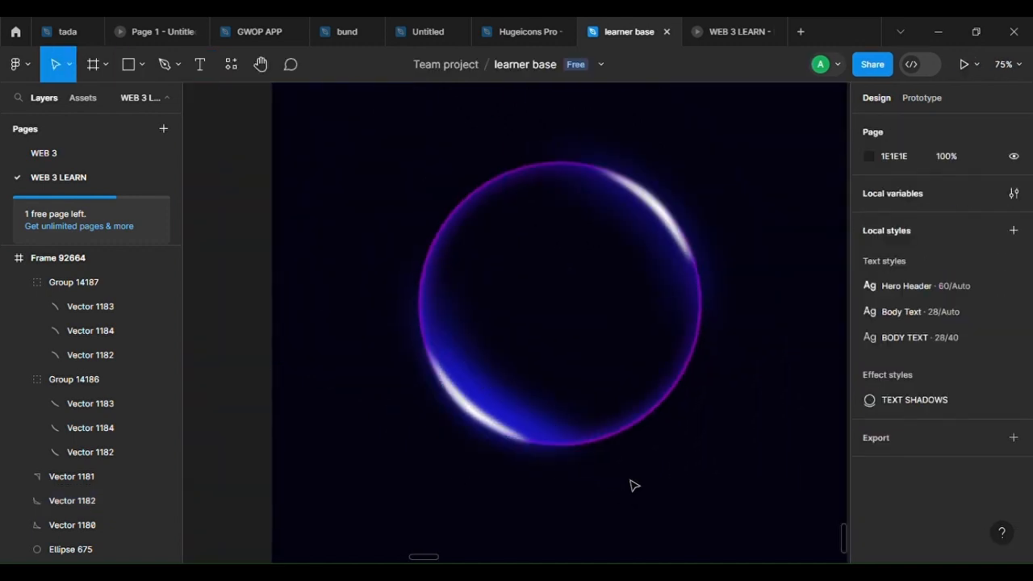
Adjust the layer blur of the copied blue highlight, Vector 1182, to about 40
scroll(412, 479, "up", 4)
left_click(539, 342)
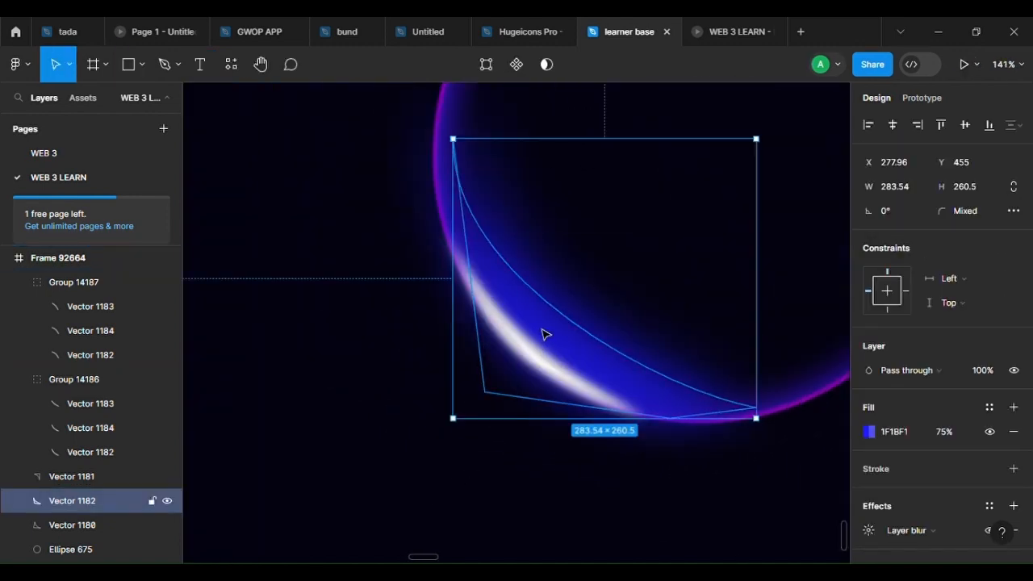
left_click(867, 532)
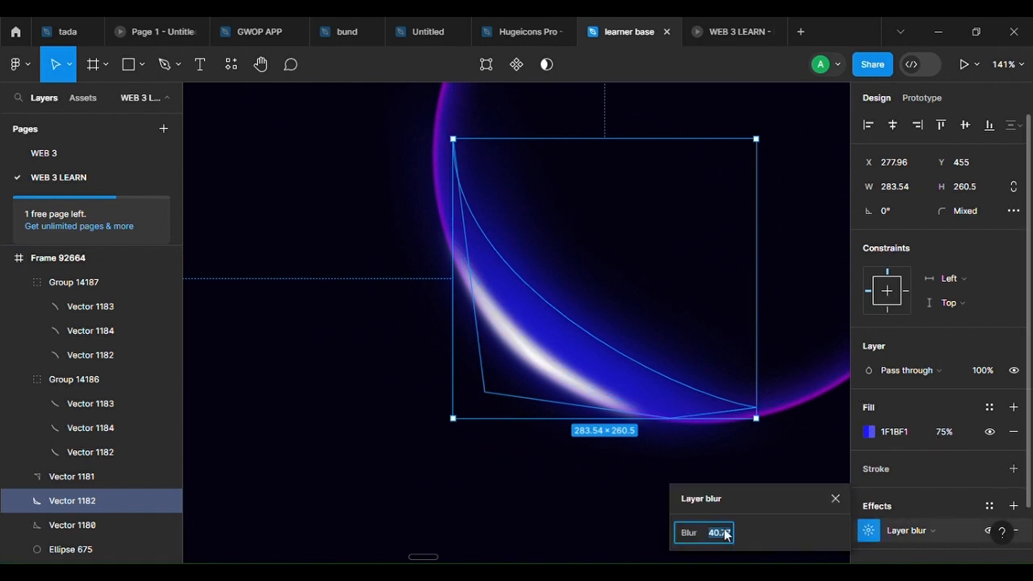
left_click_drag(688, 532, 699, 532)
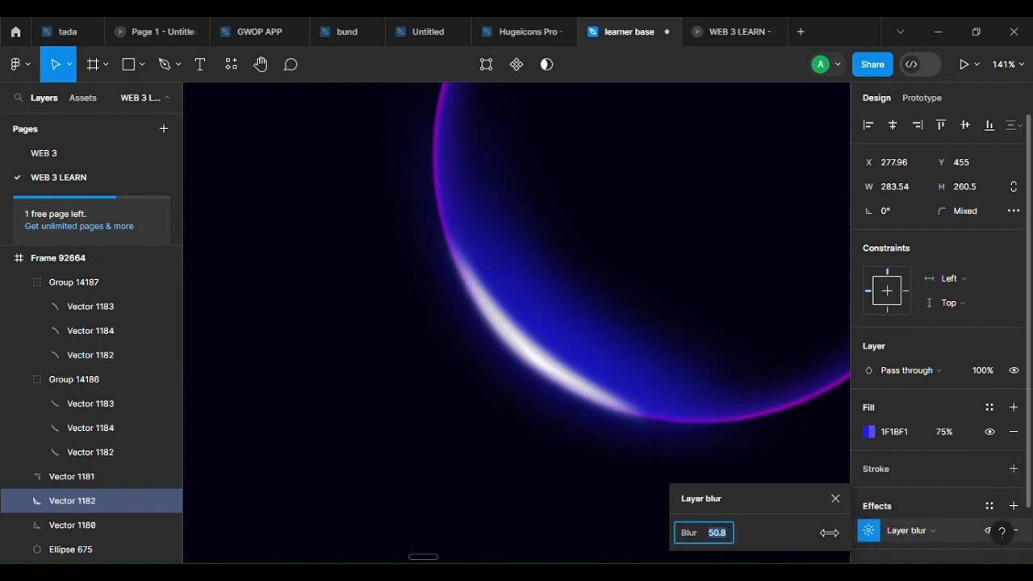
left_click_drag(563, 526, 617, 493)
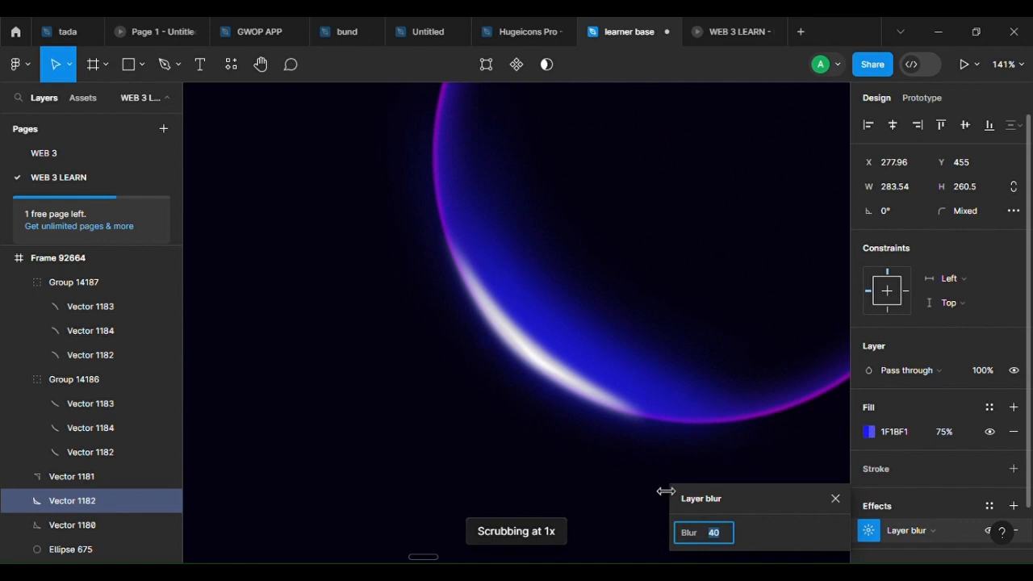
left_click_drag(719, 474, 687, 523)
Lower the copied blue highlight's fill opacity to 51% and compare the ring with the reference in Frame 92020
left_click(869, 433)
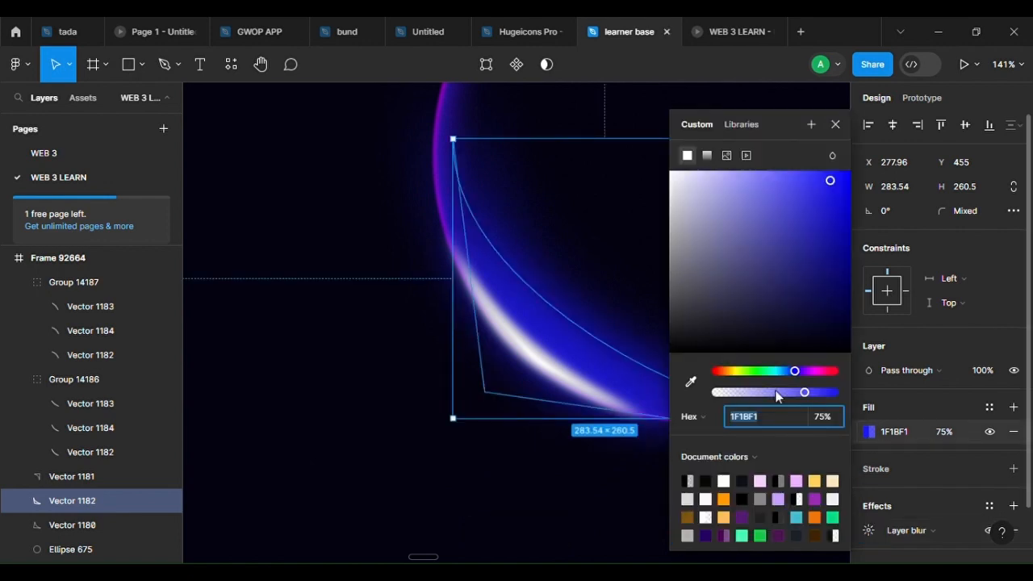
left_click(777, 393)
left_click(434, 416)
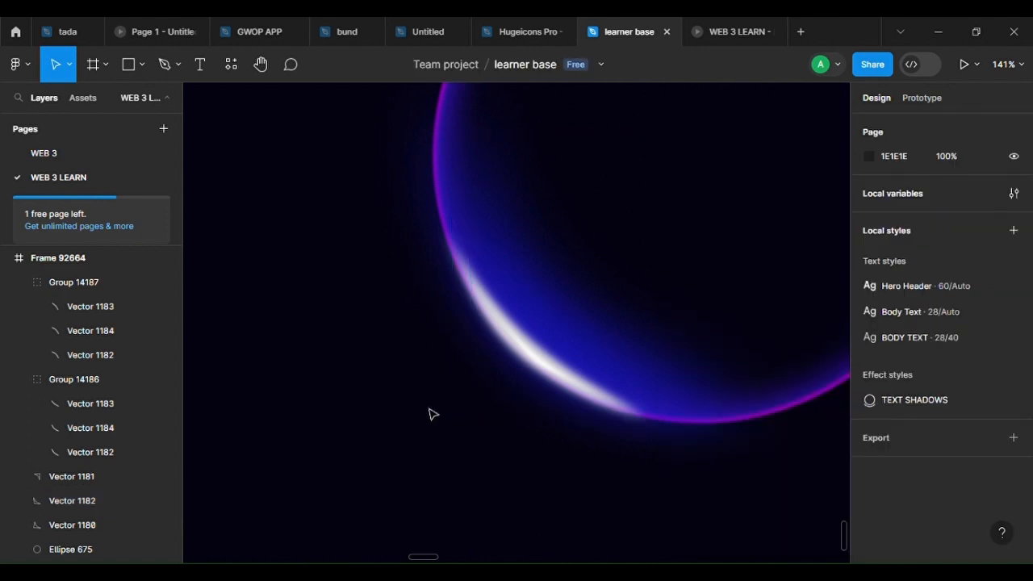
scroll(468, 422, "down", 10)
scroll(520, 456, "down", 2)
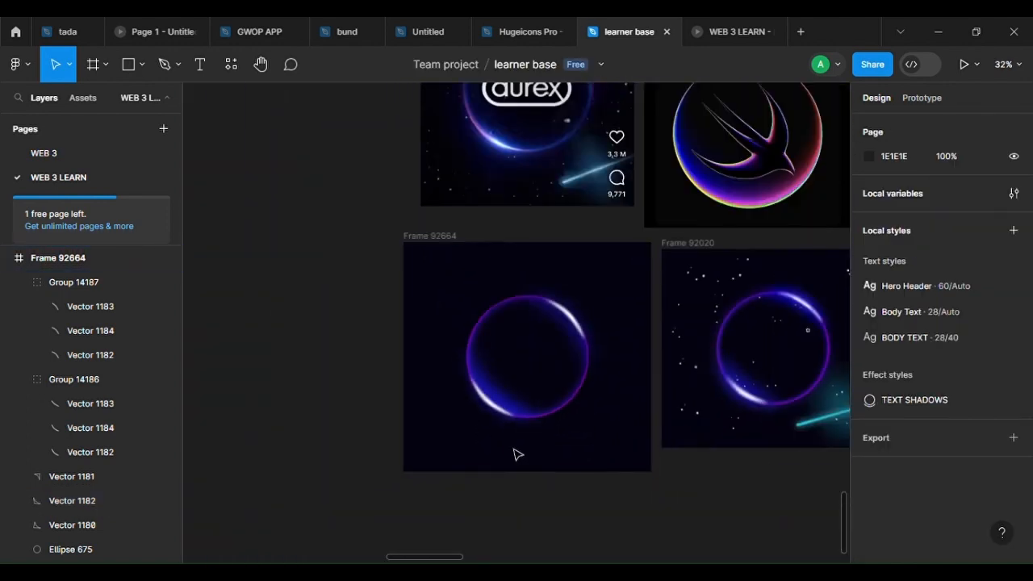
Scale the copied blue highlight down proportionally and move it against the lower-left white crescent
scroll(517, 455, "up", 12)
left_click(409, 283)
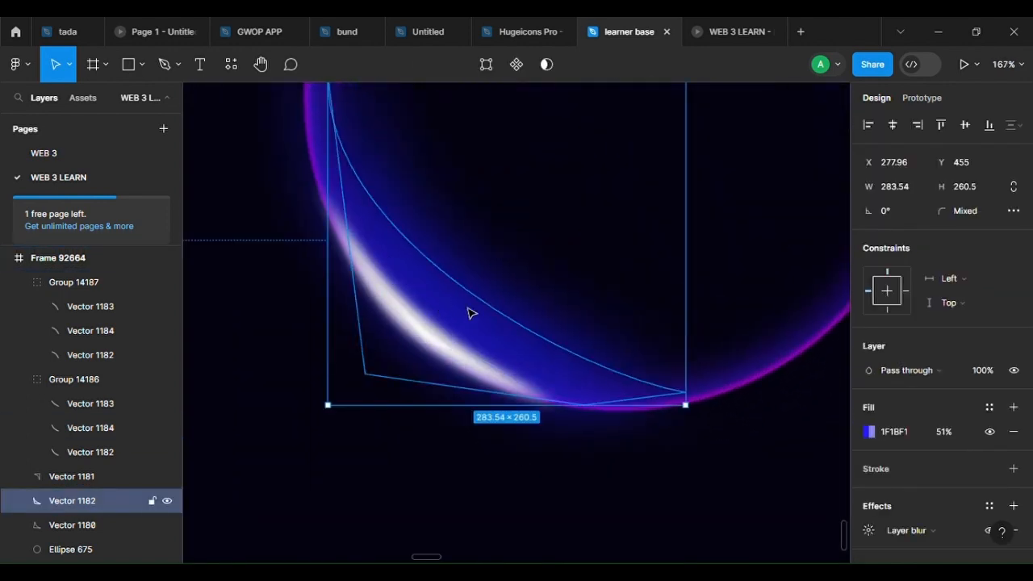
key("k")
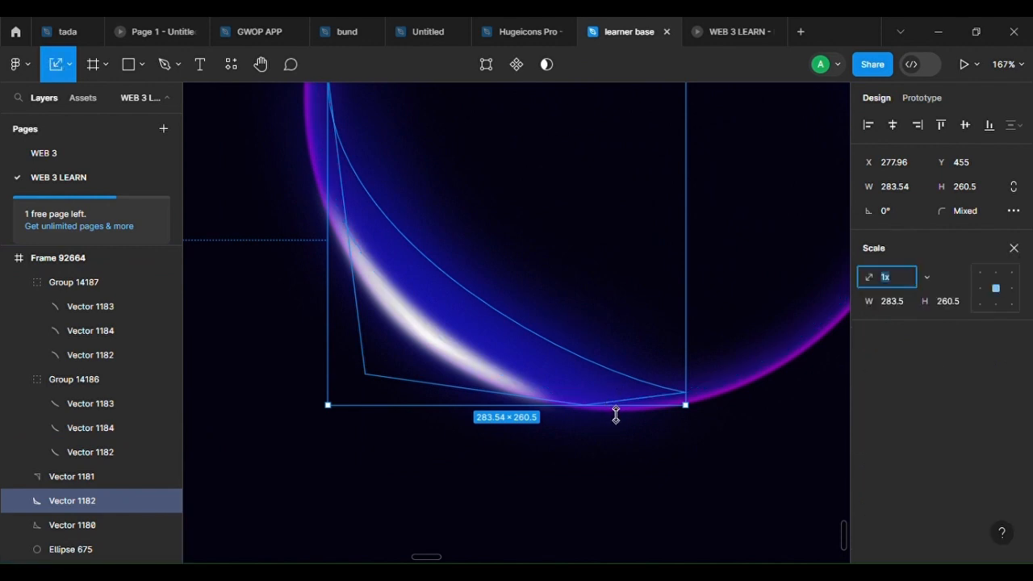
left_click_drag(615, 414, 564, 281)
left_click_drag(505, 268, 459, 327)
Reshape the scaled highlight by extending its ends and lower point along the ring and curving its inner edge, making it about 259.5 × 257
key("Return")
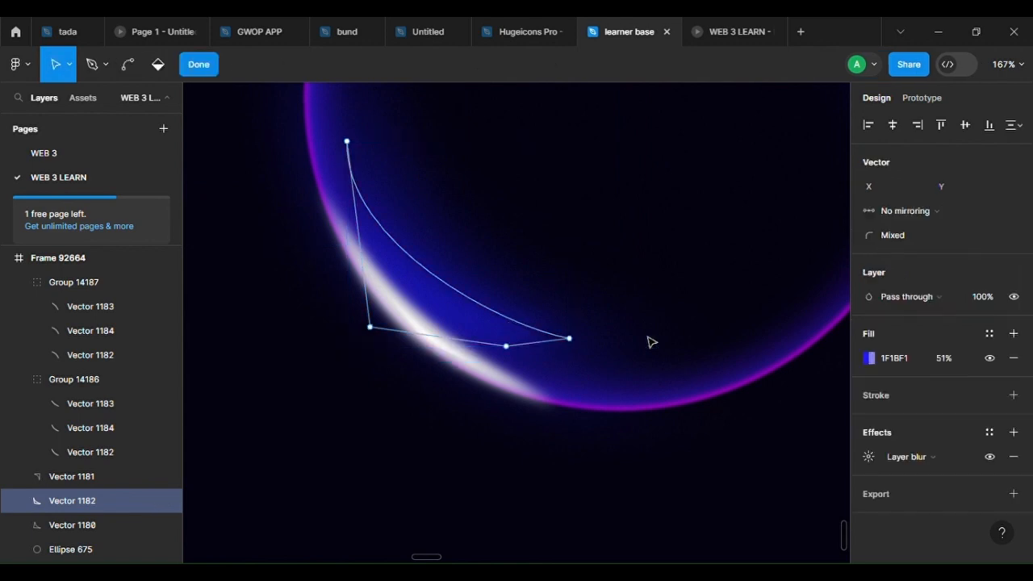
left_click_drag(569, 339, 643, 378)
left_click_drag(514, 351, 547, 403)
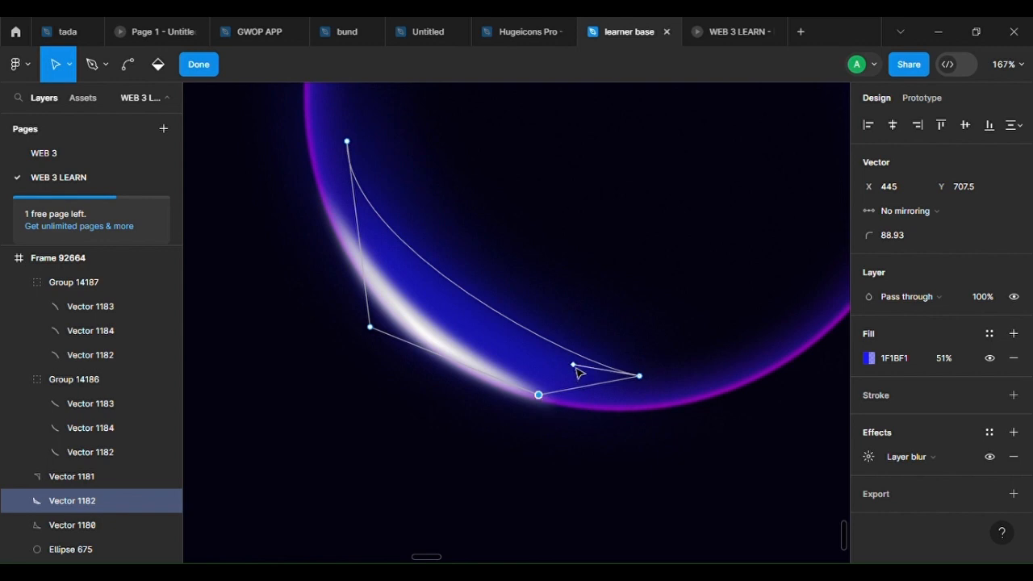
left_click_drag(576, 367, 513, 385)
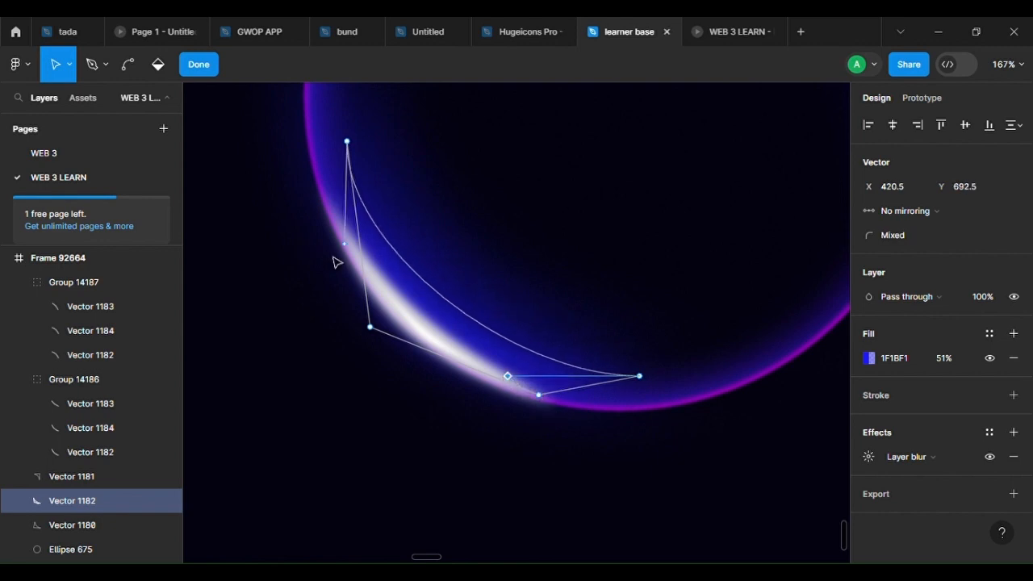
mouse_move(350, 251)
left_mouse_down()
mouse_move(422, 235)
mouse_move(426, 300)
mouse_move(402, 334)
mouse_move(414, 334)
mouse_move(352, 281)
mouse_move(363, 249)
mouse_move(355, 234)
left_mouse_up()
scroll(409, 327, "up", 4)
scroll(409, 328, "left", 1)
key("Escape")
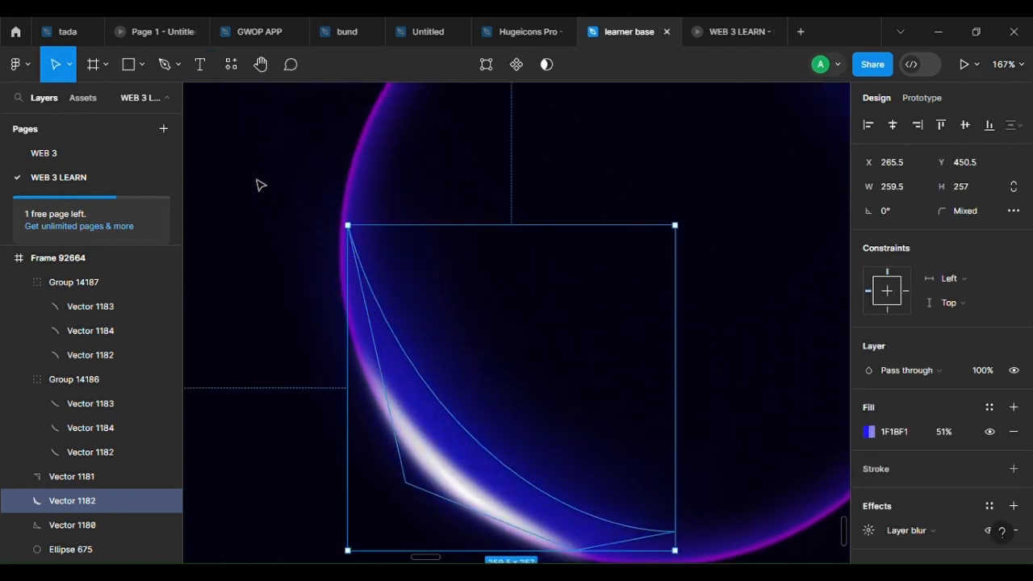
key("Escape")
scroll(473, 369, "down", 10)
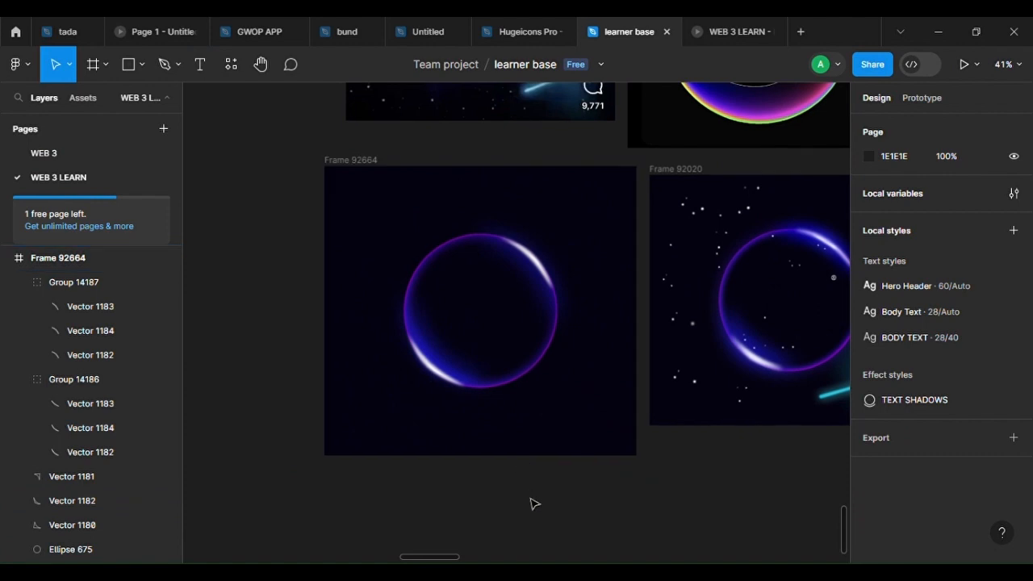
left_click_drag(549, 468, 525, 464)
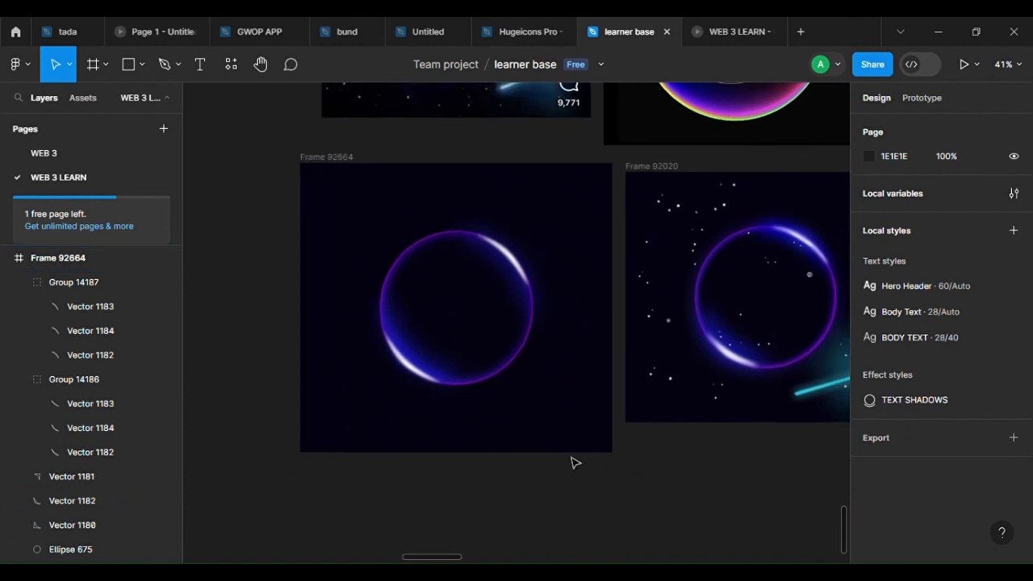
Draw a star about 45 × 44 in the dark area of Frame 92664 beside the ring
scroll(315, 315, "up", 15)
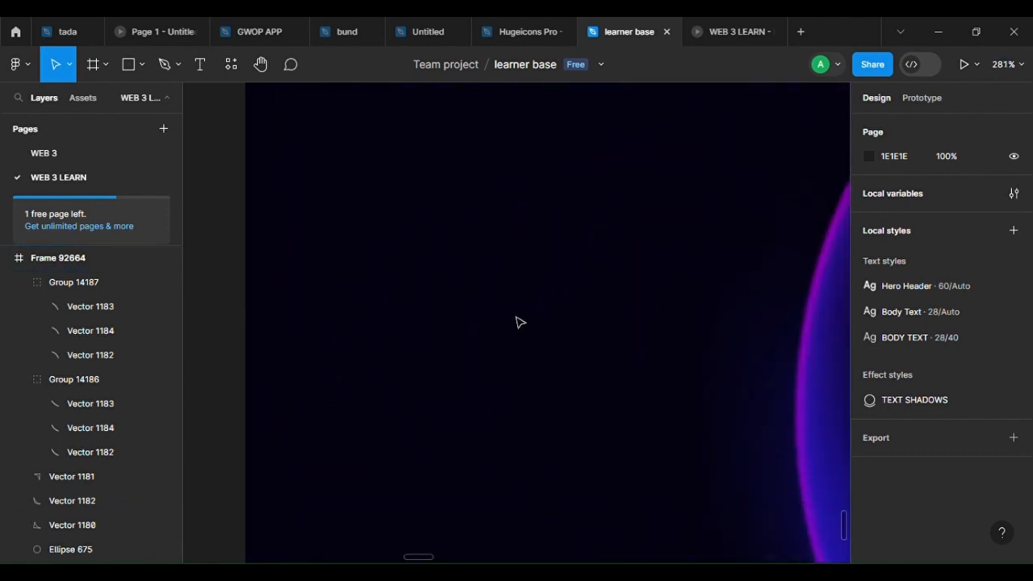
left_click(106, 65)
left_click(142, 65)
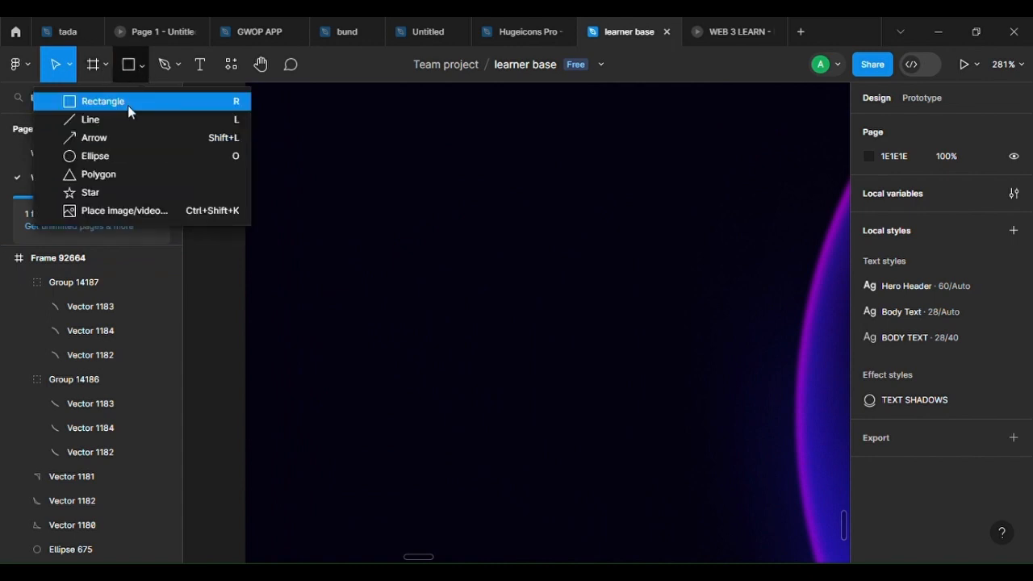
left_click(133, 191)
scroll(587, 332, "up", 2)
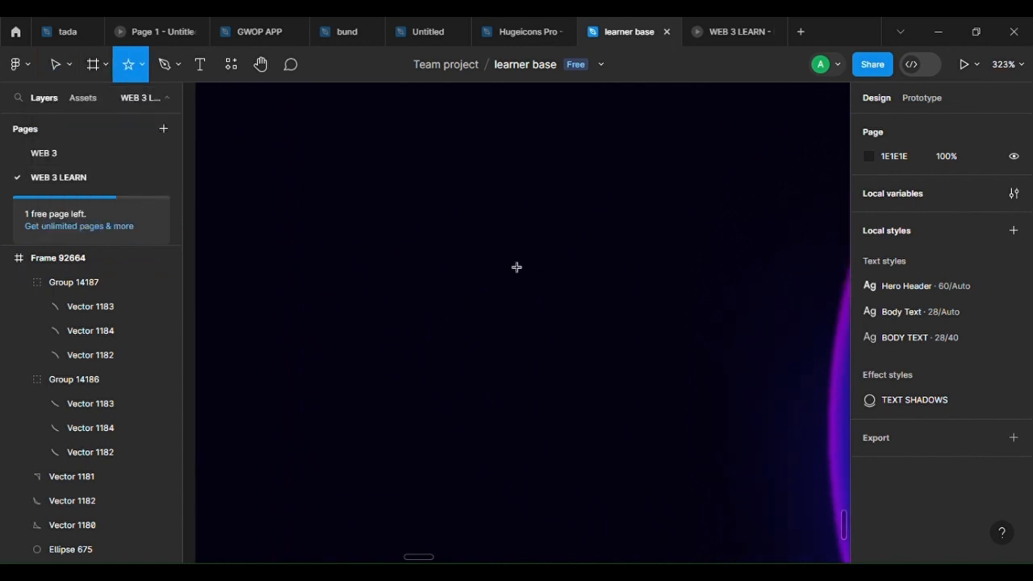
left_click_drag(516, 267, 613, 363)
Reduce the star to 4 points, narrow its arms to a ratio of about 27%, and set its corner radius to 1
scroll(596, 305, "up", 6)
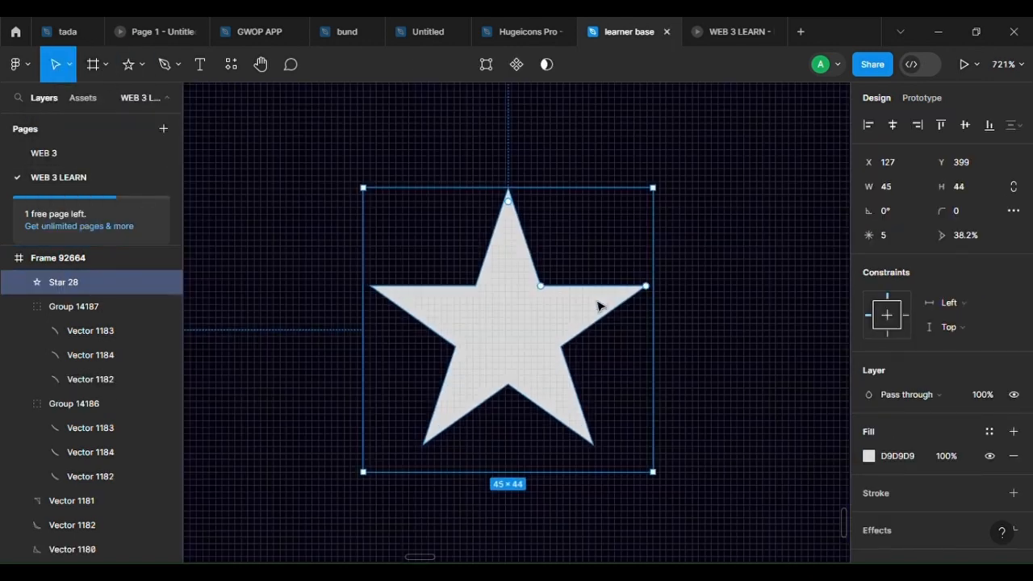
scroll(597, 302, "up", 2)
left_click_drag(657, 287, 647, 347)
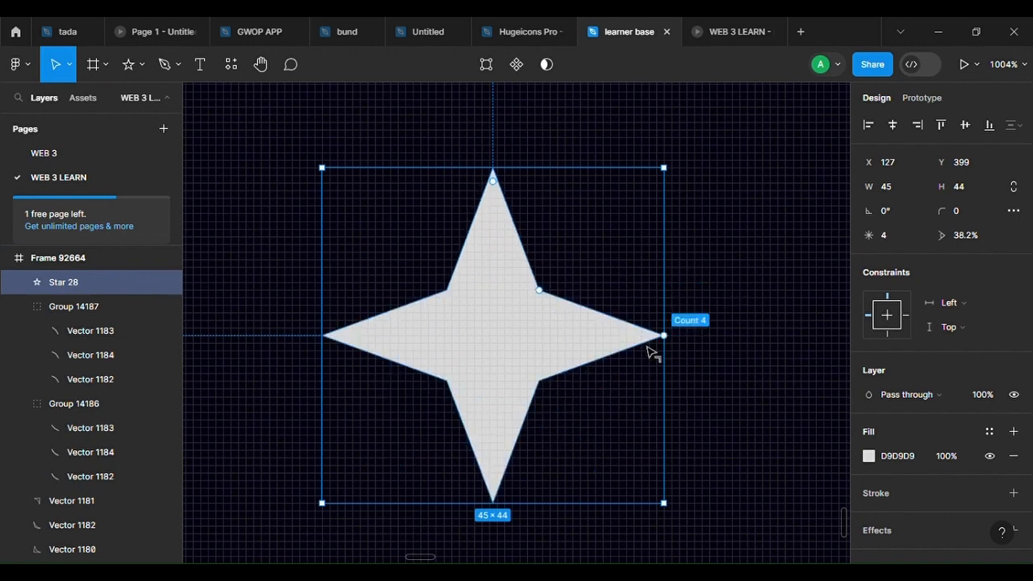
left_click_drag(539, 289, 526, 308)
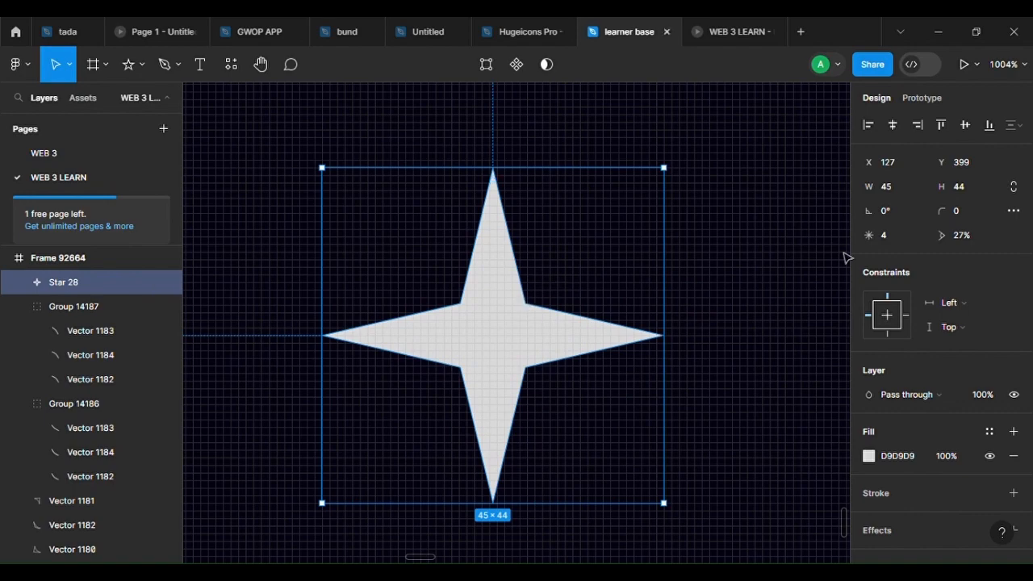
left_click(967, 212)
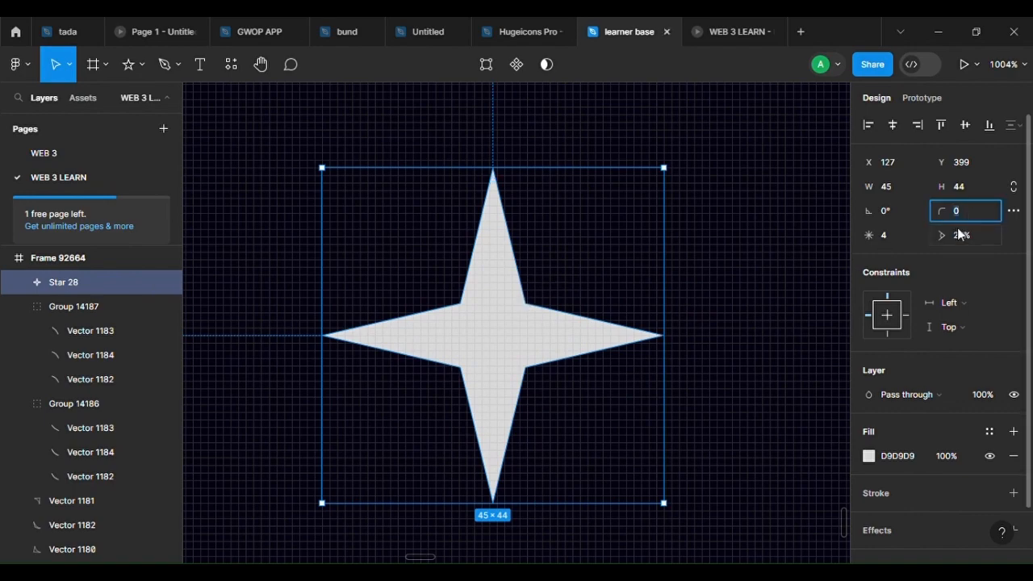
type("1")
key("Return")
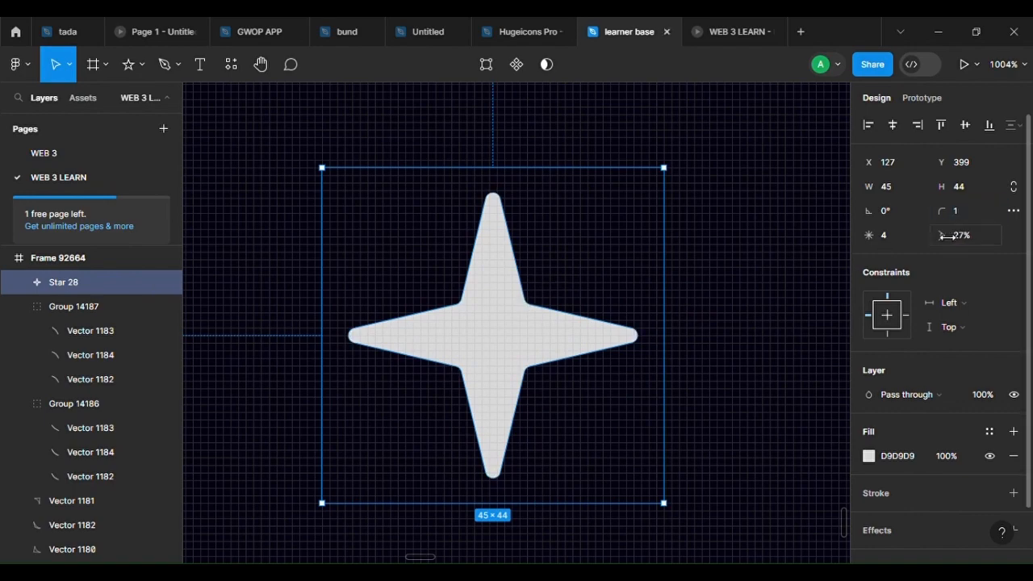
scroll(500, 355, "up", 2)
double_click(513, 349)
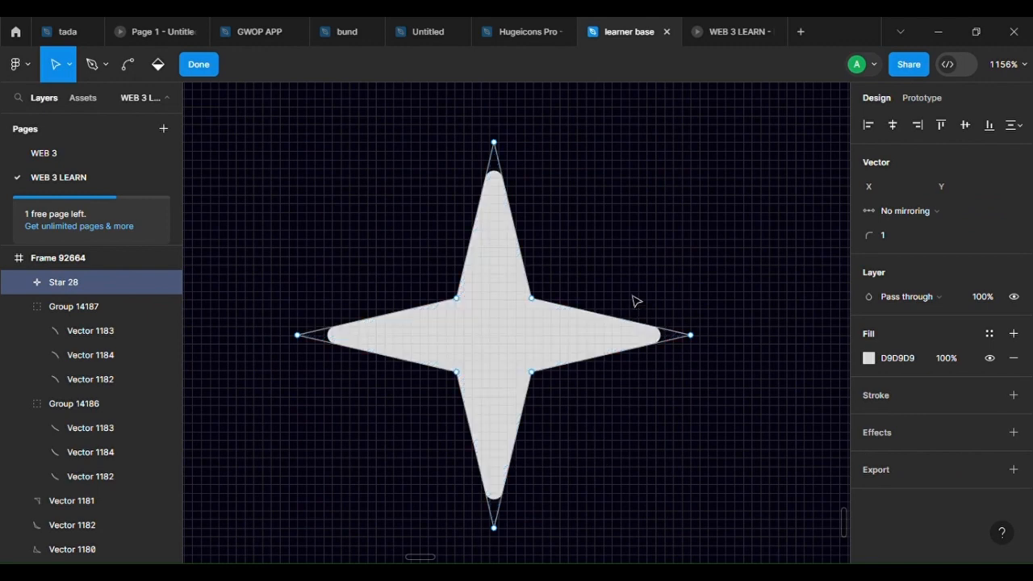
key("Escape")
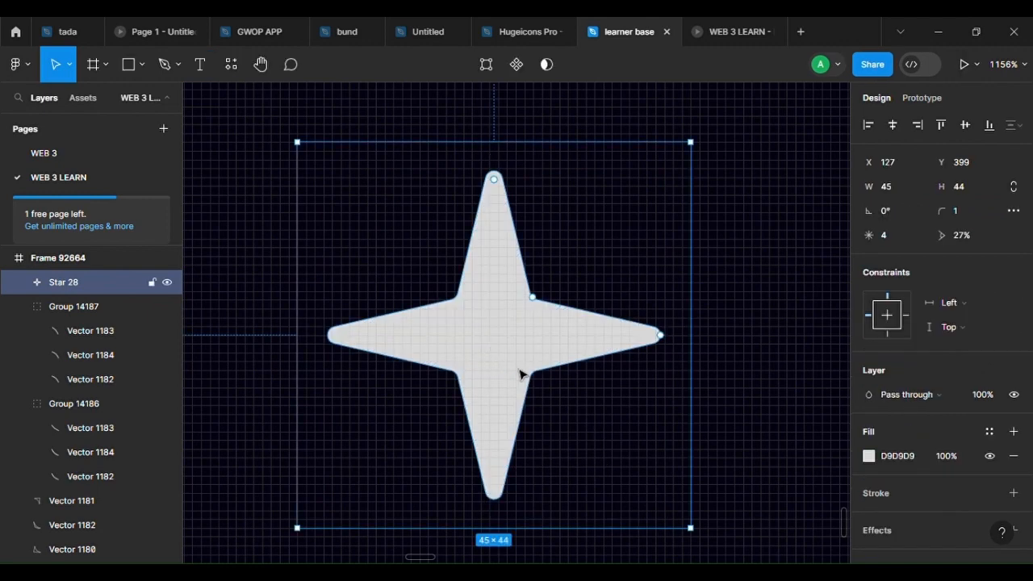
Shift the four-point star slightly to X 125, Y 396 and centre a duplicate scaled to about 34.77 × 34 on it
left_click_drag(493, 360, 477, 334)
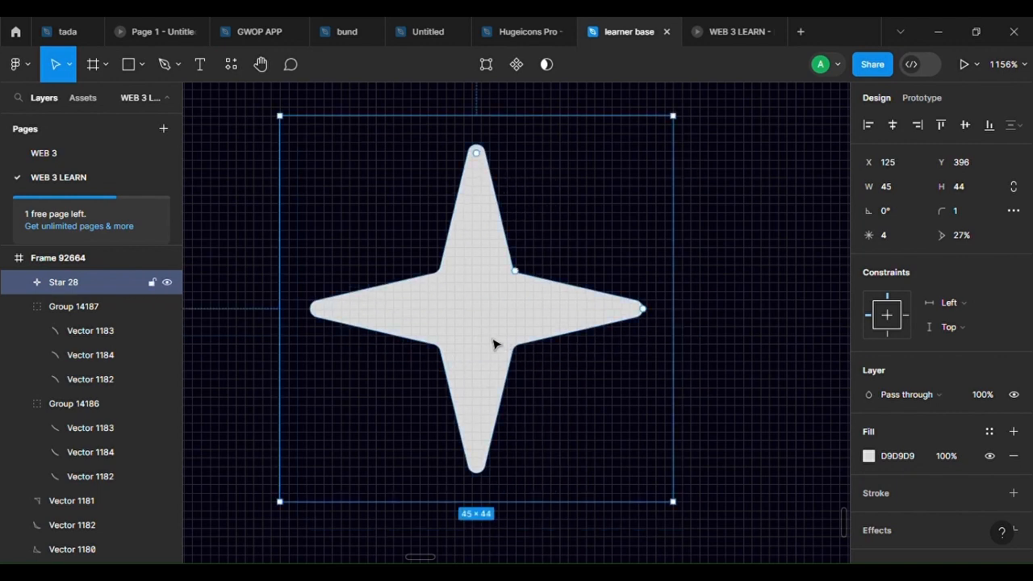
key("ctrl+d")
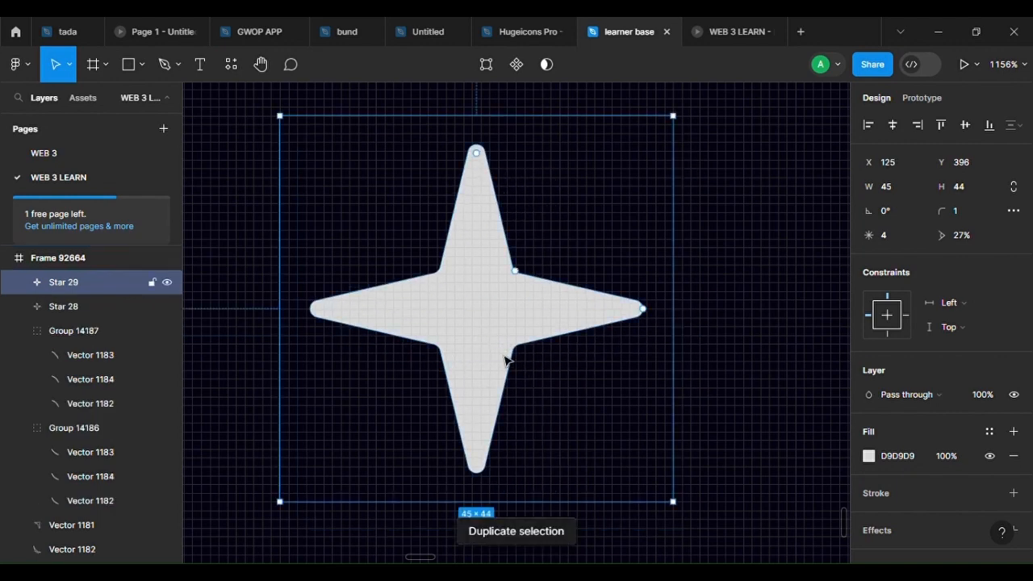
scroll(476, 406, "up", 1)
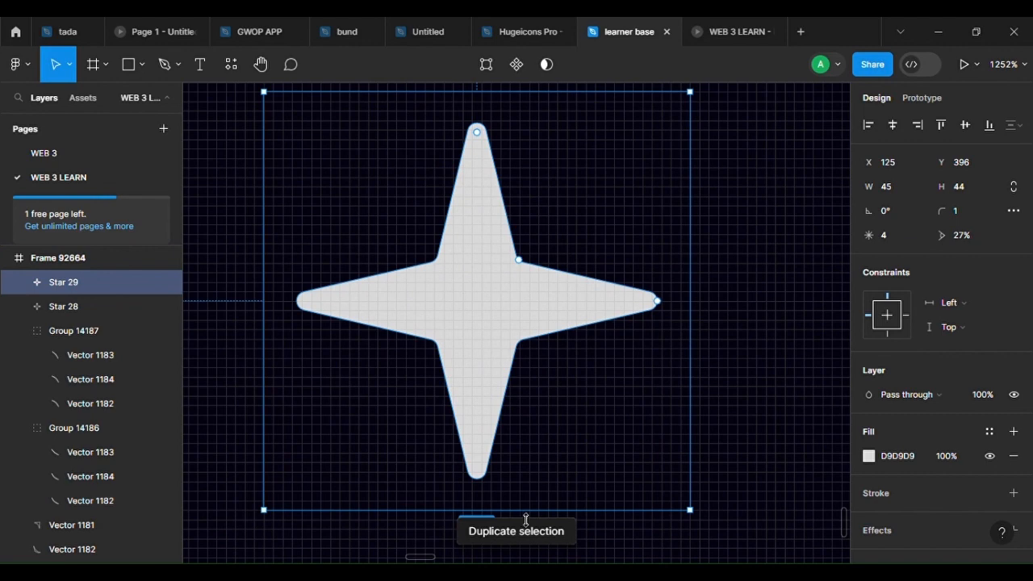
key("k")
left_click_drag(526, 510, 525, 416)
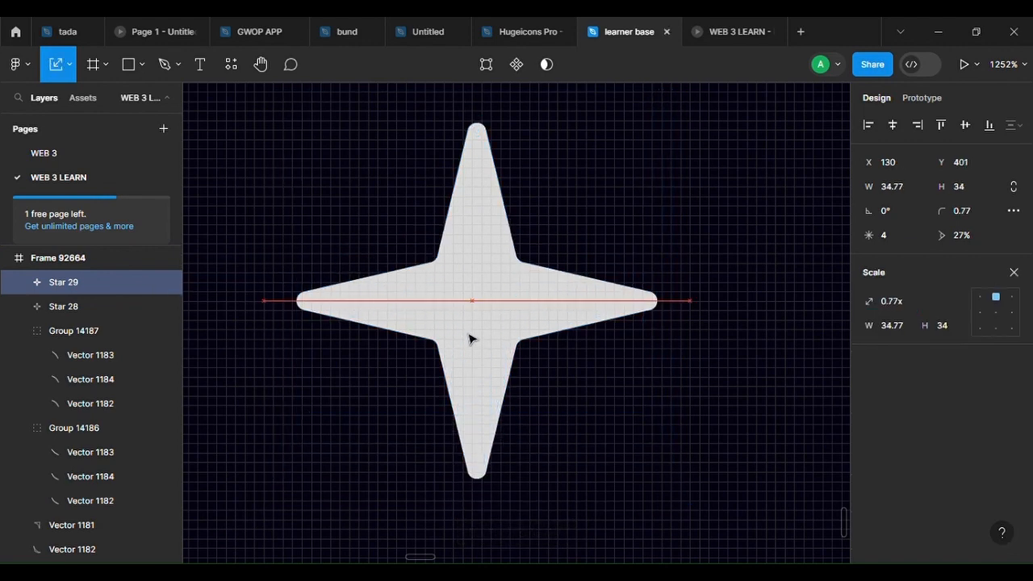
left_click_drag(469, 334, 468, 328)
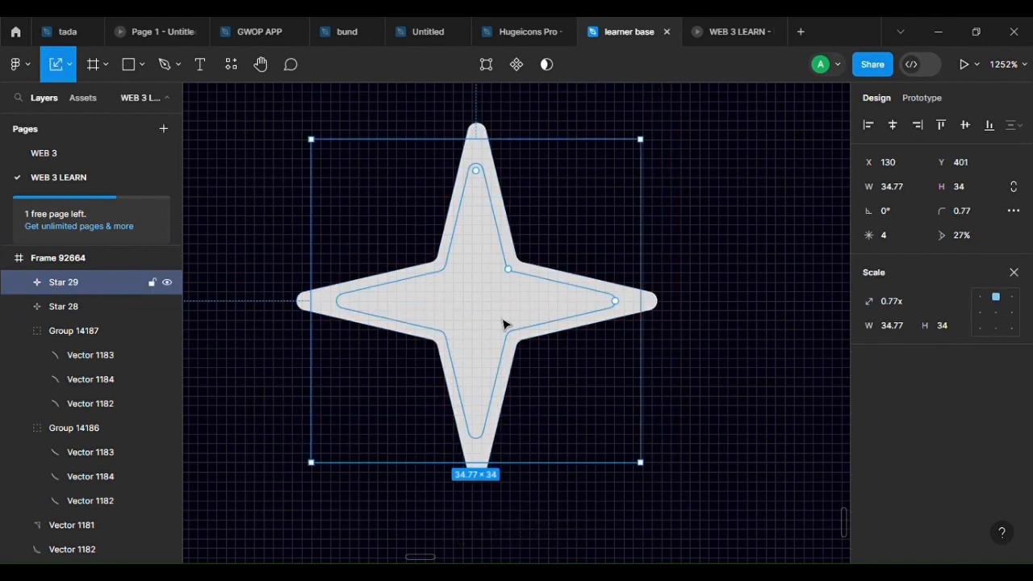
left_click(658, 307)
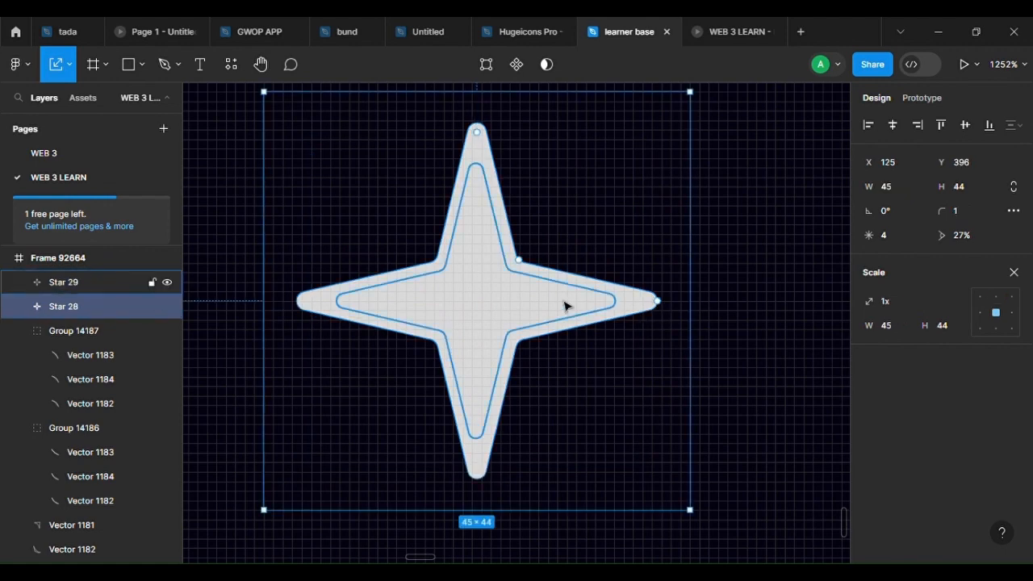
left_click(567, 307)
left_click(651, 315)
left_click(595, 315)
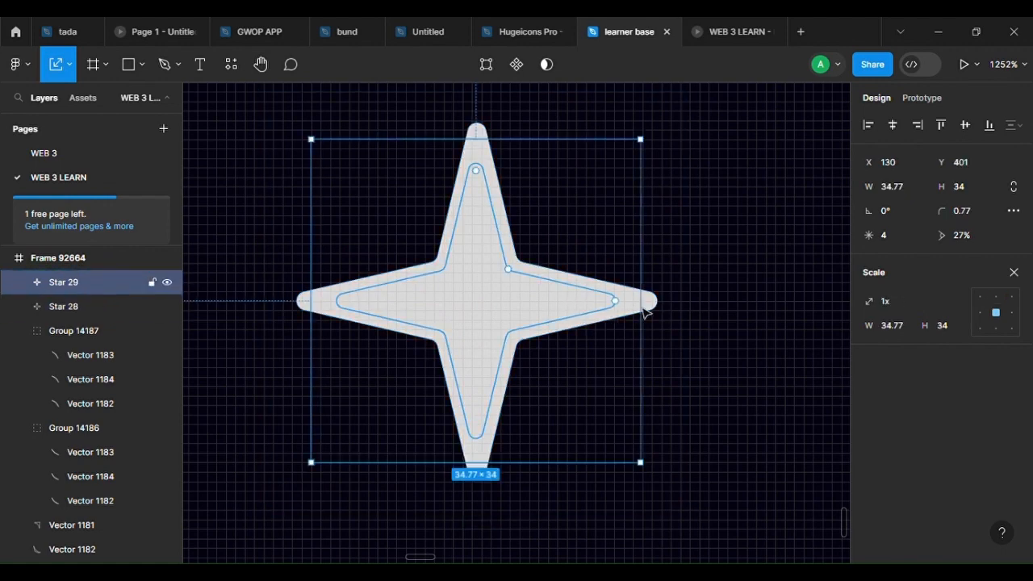
left_click(657, 313)
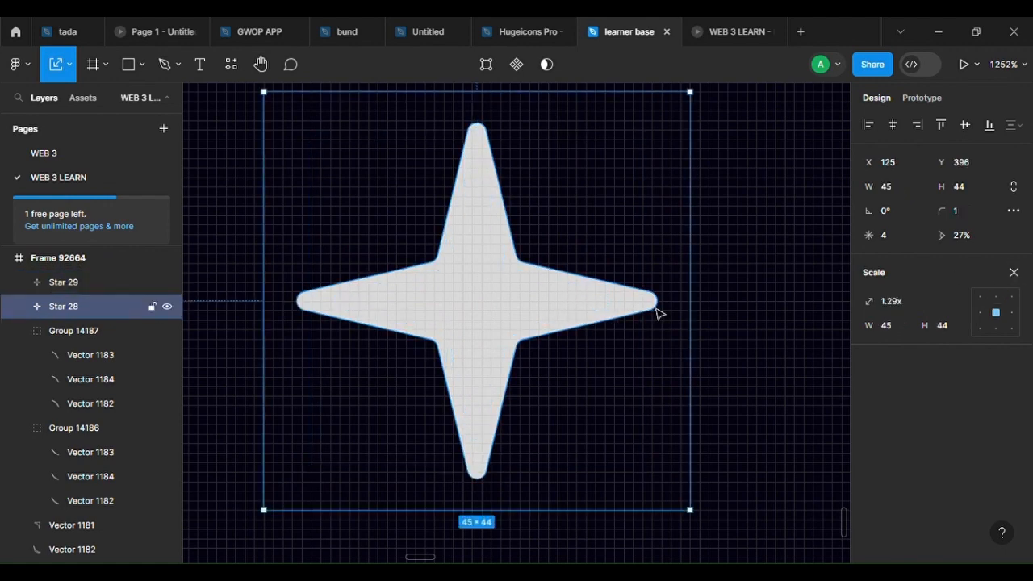
left_click(638, 321)
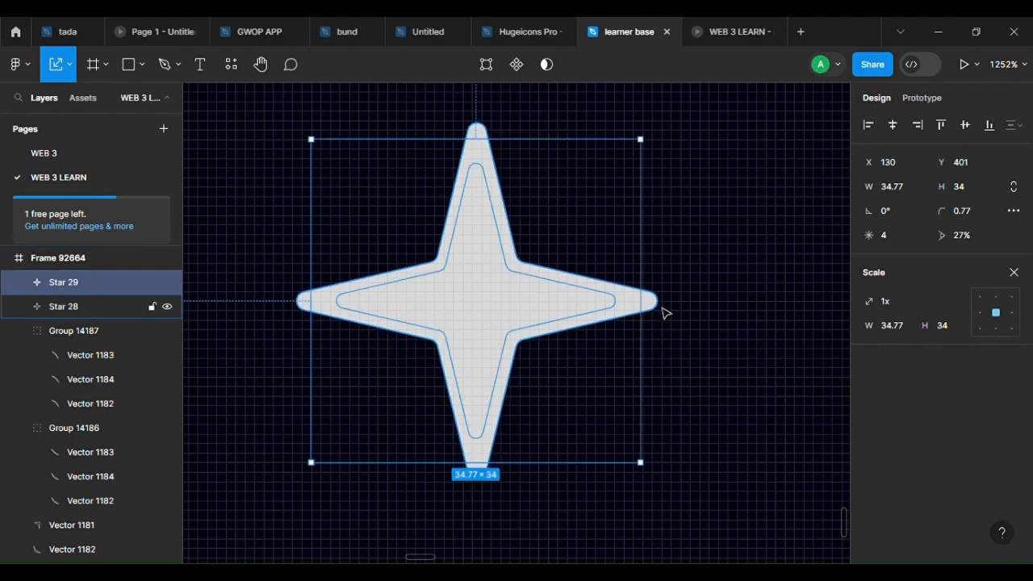
Apply a layer blur to the larger star behind the copy and slightly strengthen the blur
left_click(664, 311)
left_click(1014, 272)
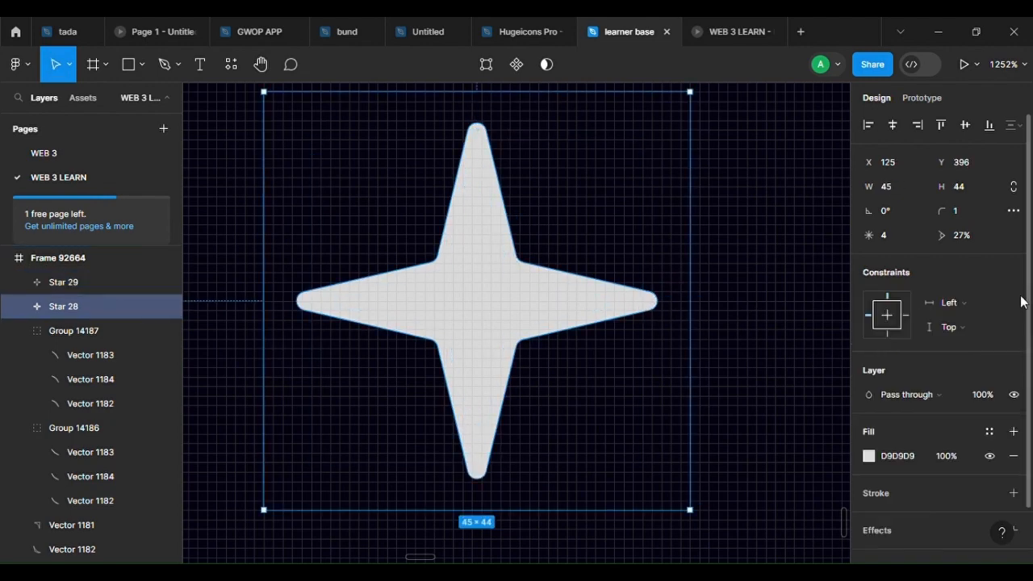
scroll(954, 470, "down", 2)
left_click(1012, 469)
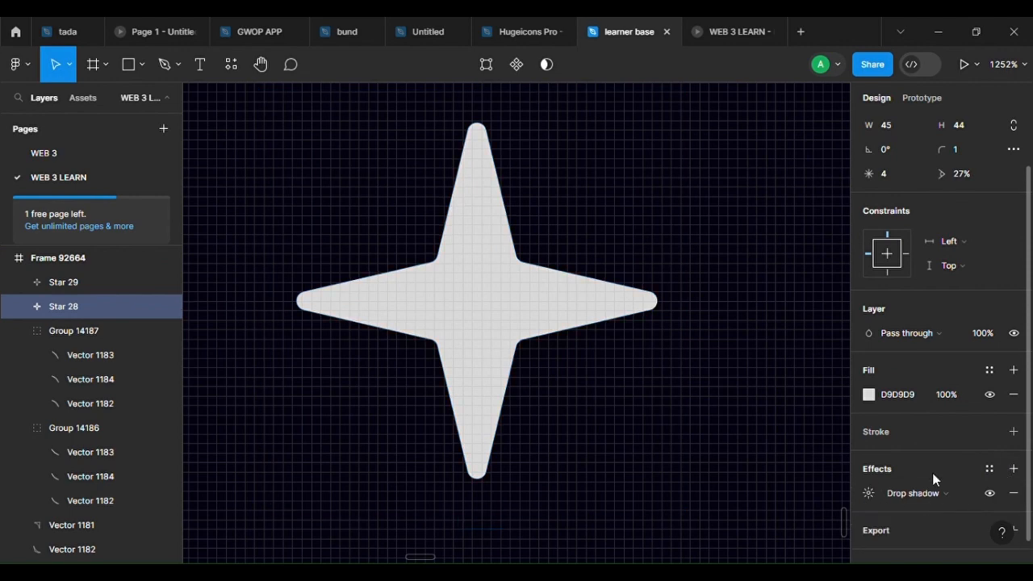
left_click(934, 491)
left_click(926, 510)
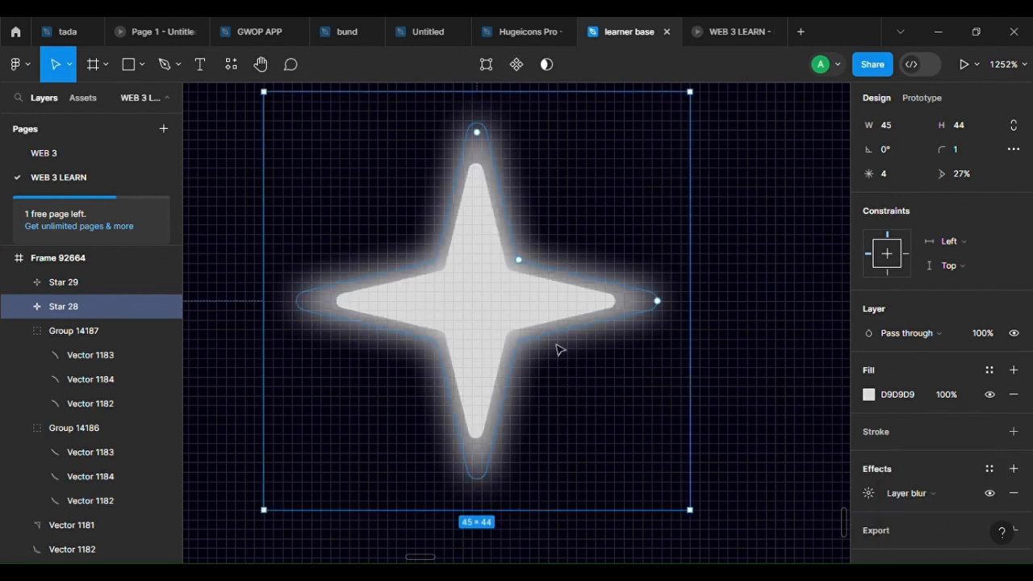
left_click(868, 493)
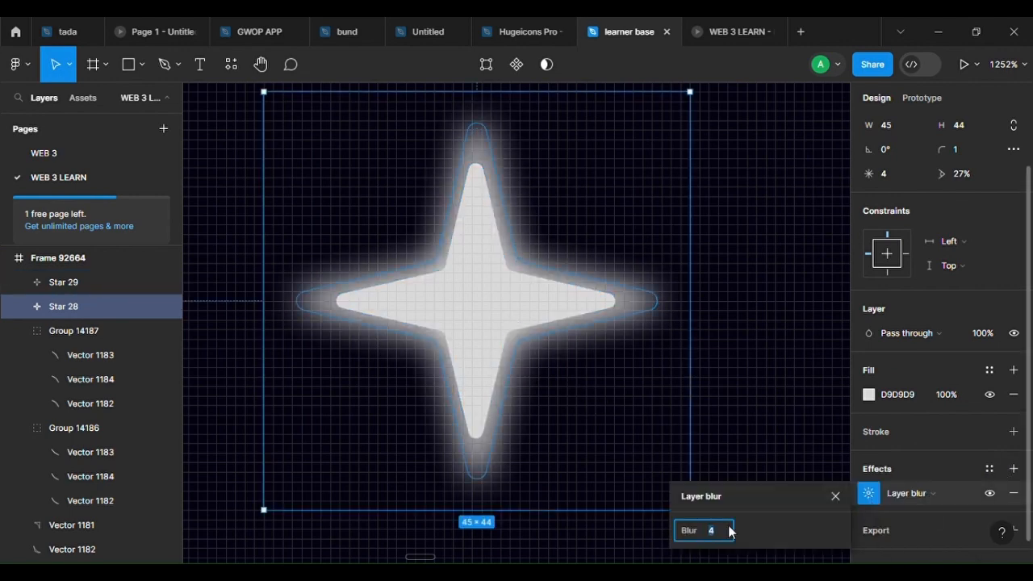
mouse_move(689, 530)
left_mouse_down()
mouse_move(669, 535)
mouse_move(709, 536)
mouse_move(696, 539)
left_mouse_up()
Apply a layer blur of 1 to the smaller star on top
left_click(499, 334)
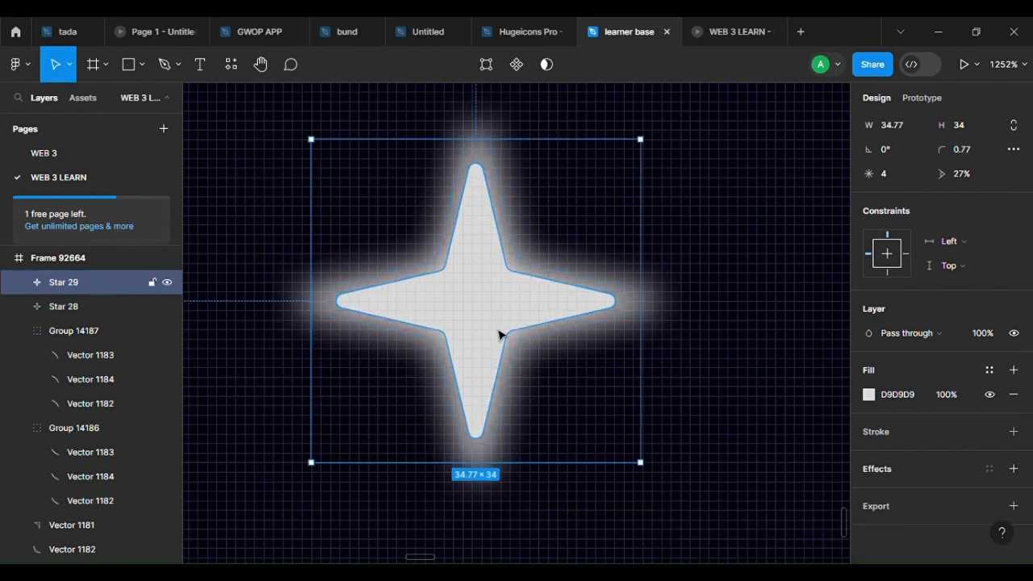
left_click(1013, 468)
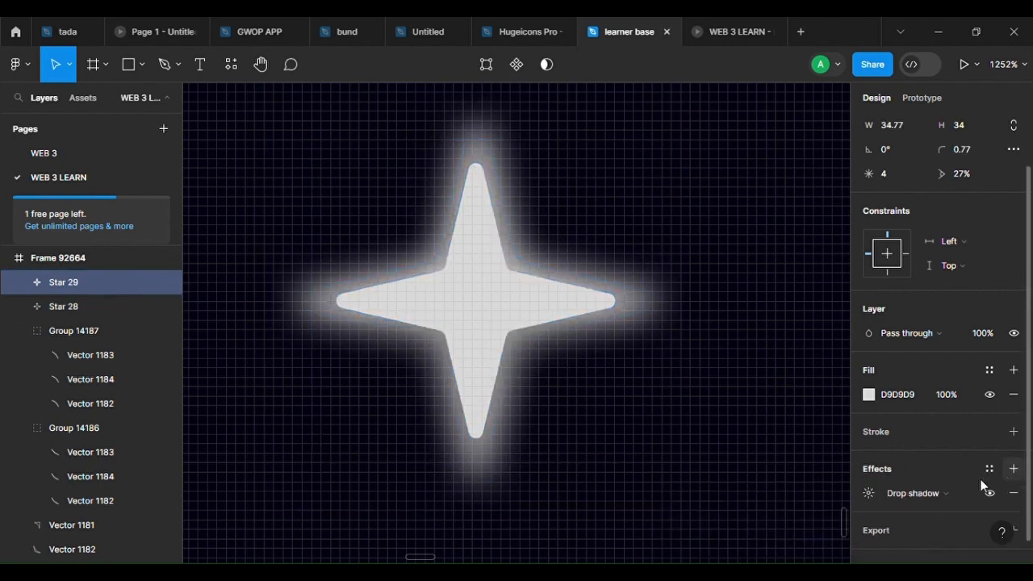
left_click(898, 492)
left_click(912, 511)
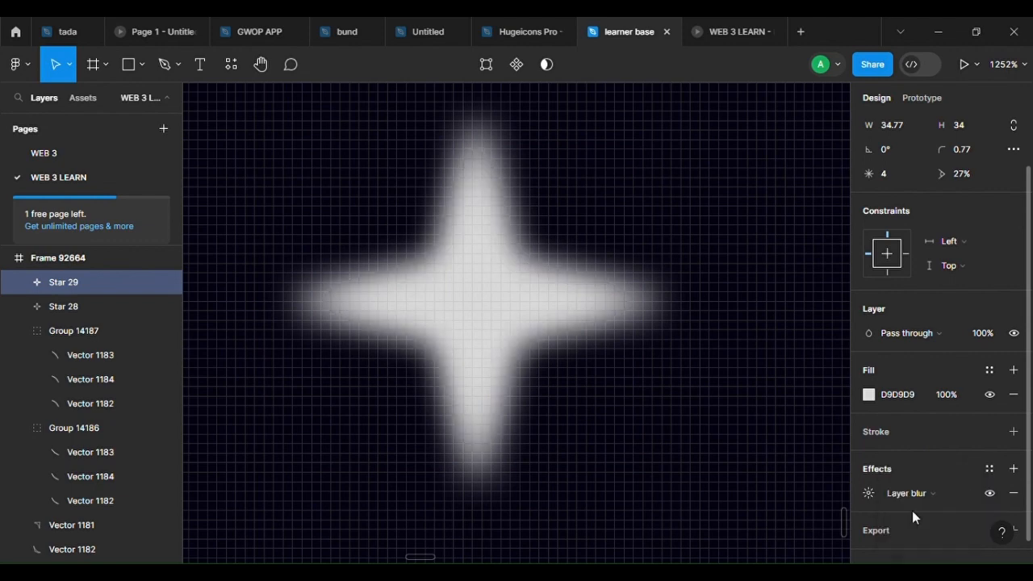
left_click(868, 492)
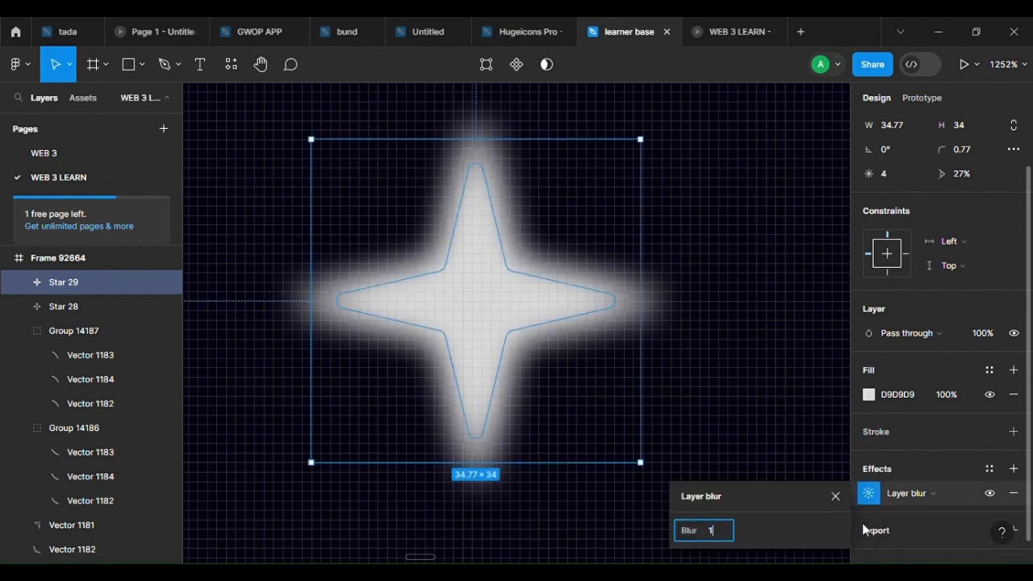
key("Return")
left_click(743, 406)
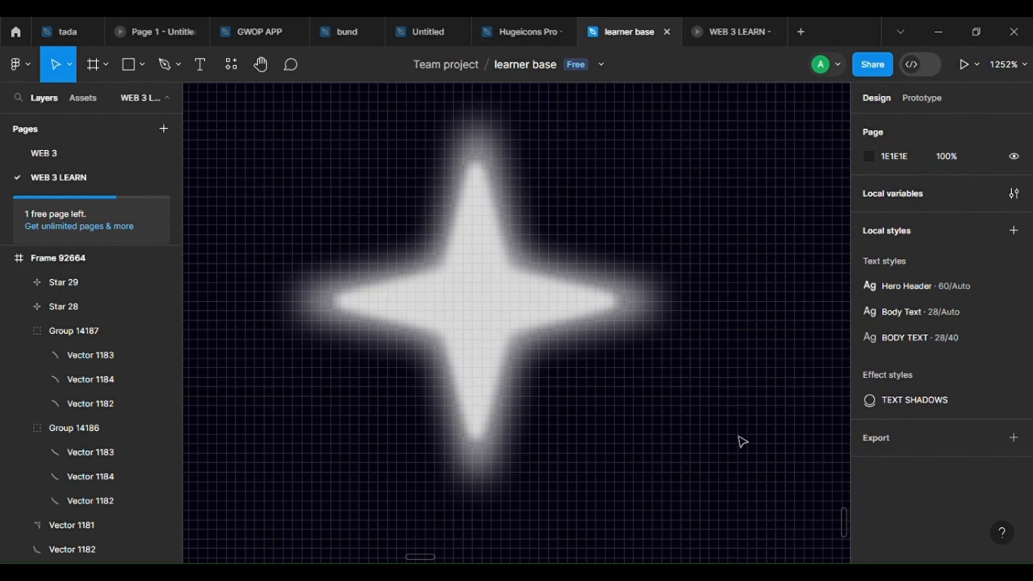
Wrap both blurred stars together in an auto layout frame
scroll(742, 442, "down", 10)
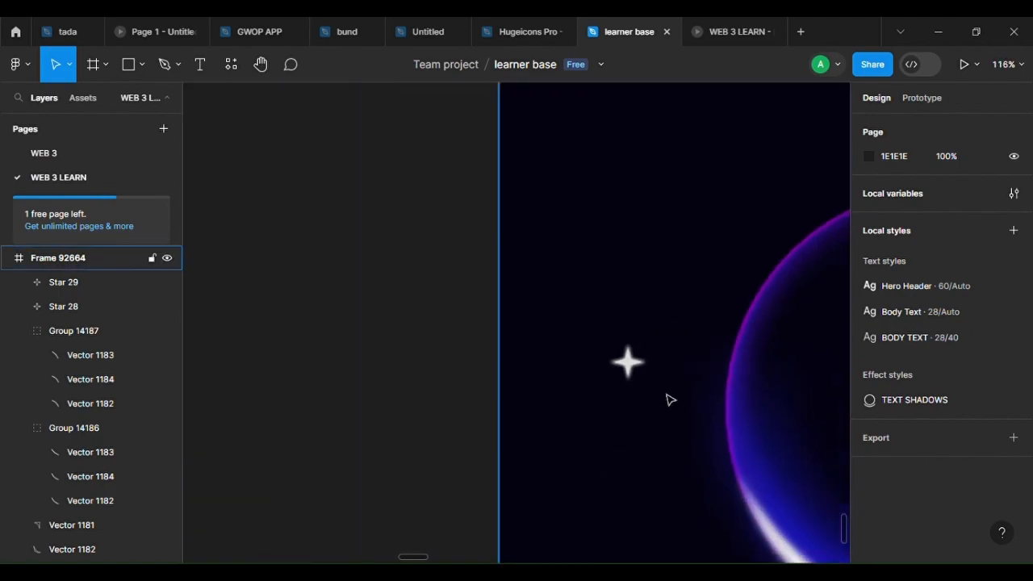
scroll(668, 399, "up", 10)
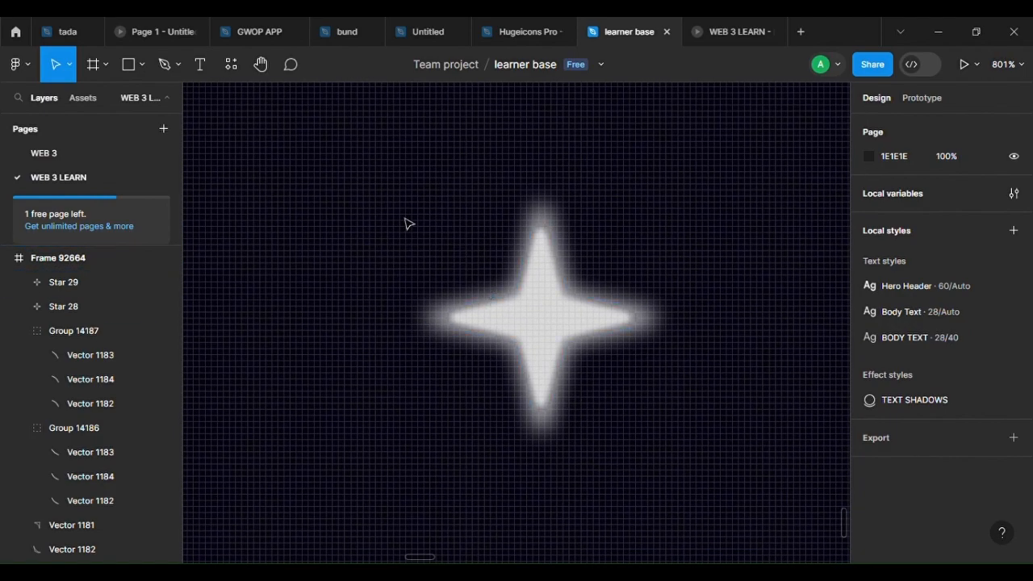
left_click_drag(406, 223, 680, 470)
key("shift+a")
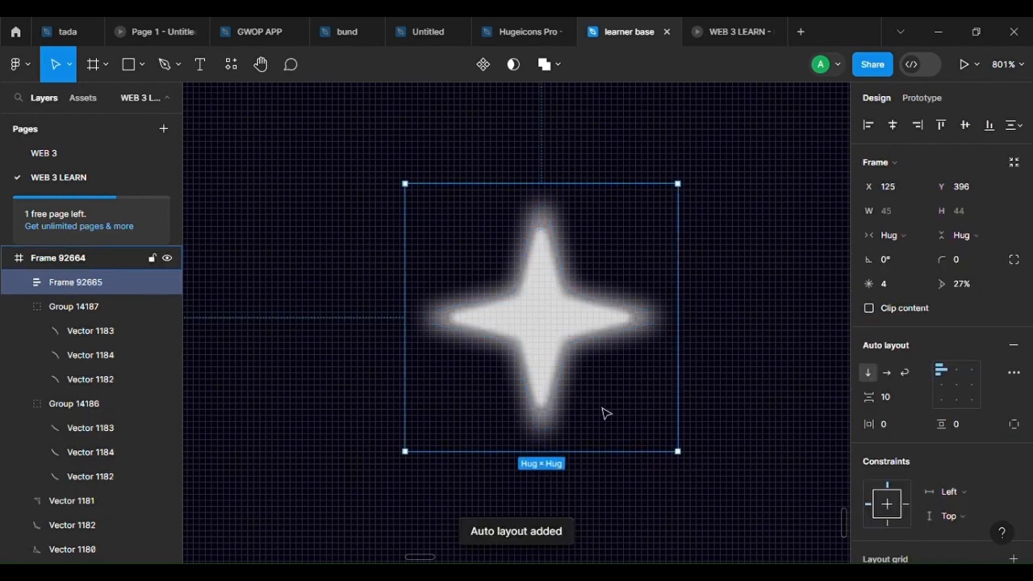
Scale the glowing star frame down proportionally to about 14.32 × 14
scroll(665, 433, "down", 2)
scroll(626, 468, "up", 2)
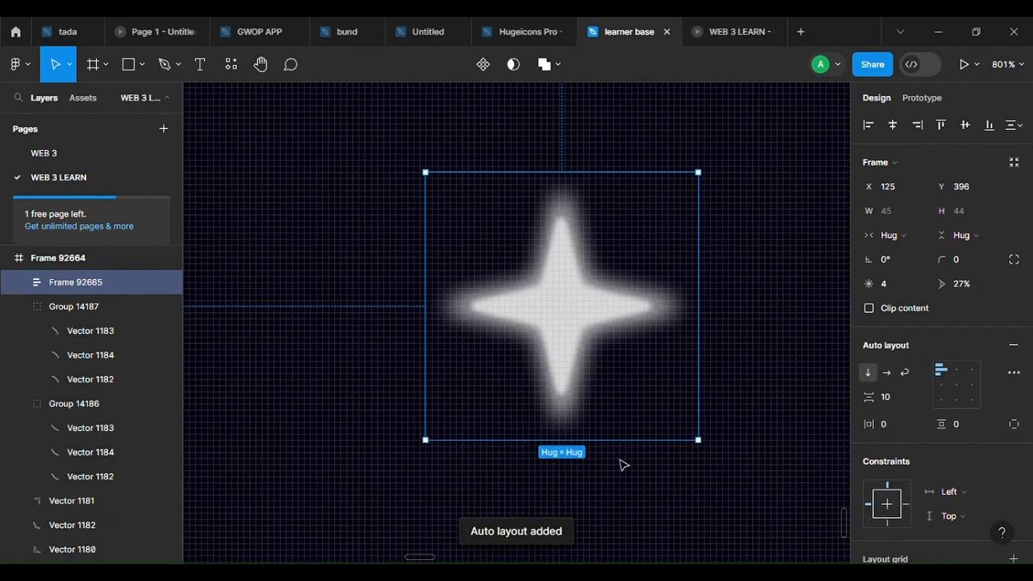
key("k")
left_click_drag(638, 442, 607, 258)
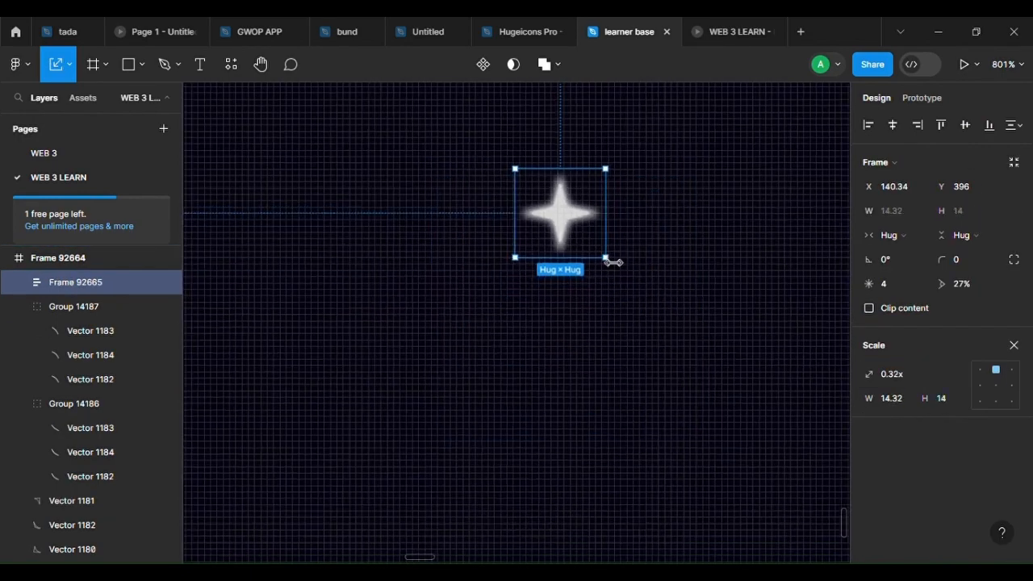
Scatter copies of the glowing star across Frame 92664 in varied sizes, including small ones about 6.48 × 6.33
scroll(621, 282, "down", 5)
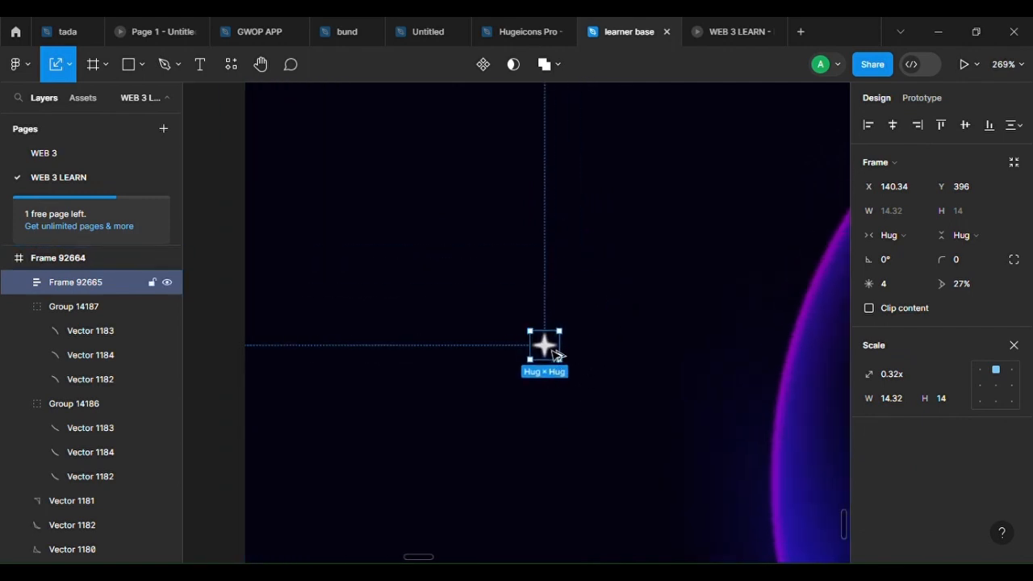
left_click_drag(557, 355, 590, 293, "alt")
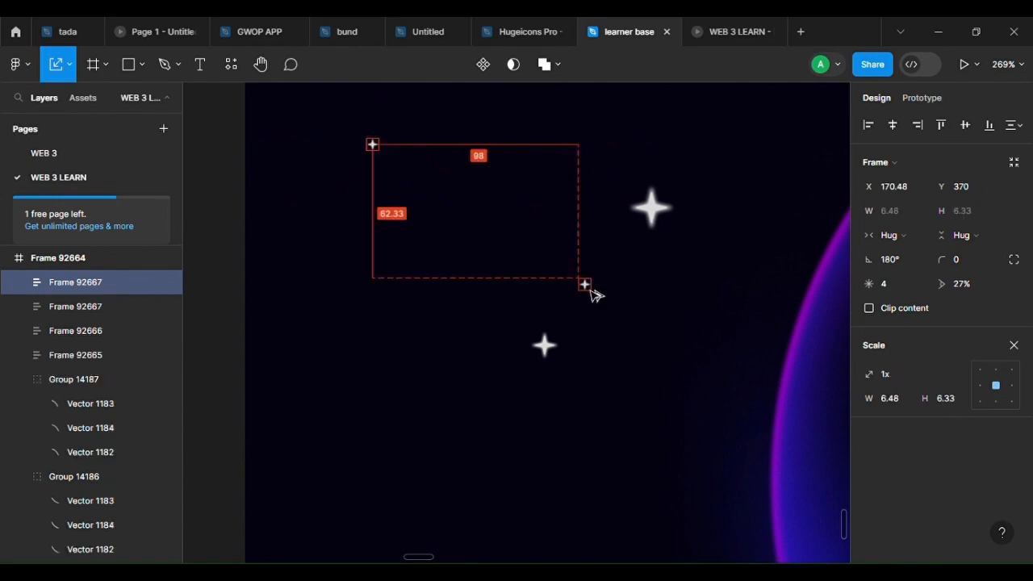
scroll(349, 352, "down", 4)
left_click(488, 286)
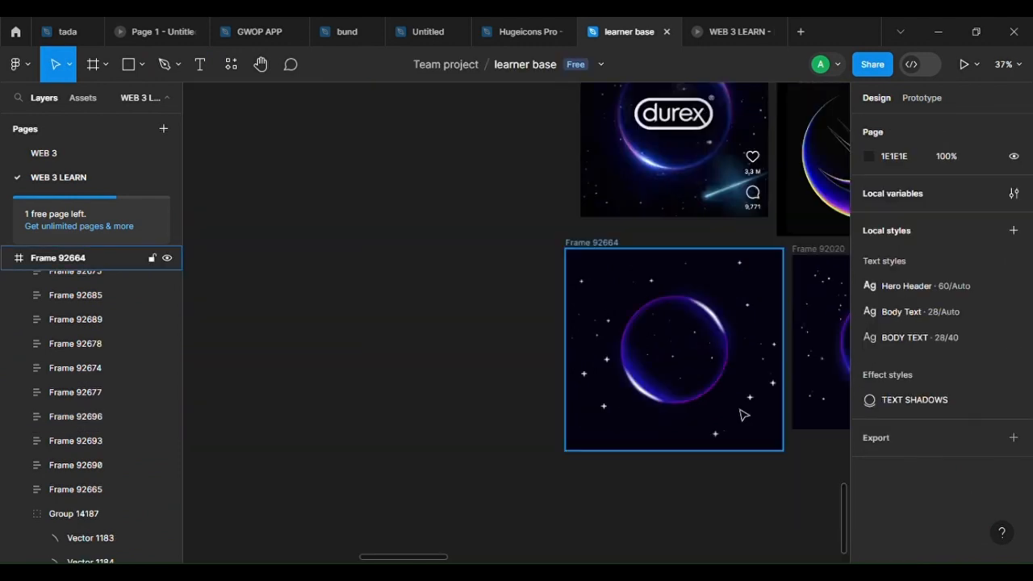
Bend the inner edge of the D9D9D9 vector in the ring's lower-left light crescent to reshape its curve
scroll(724, 408, "up", 5)
scroll(490, 376, "up", 3)
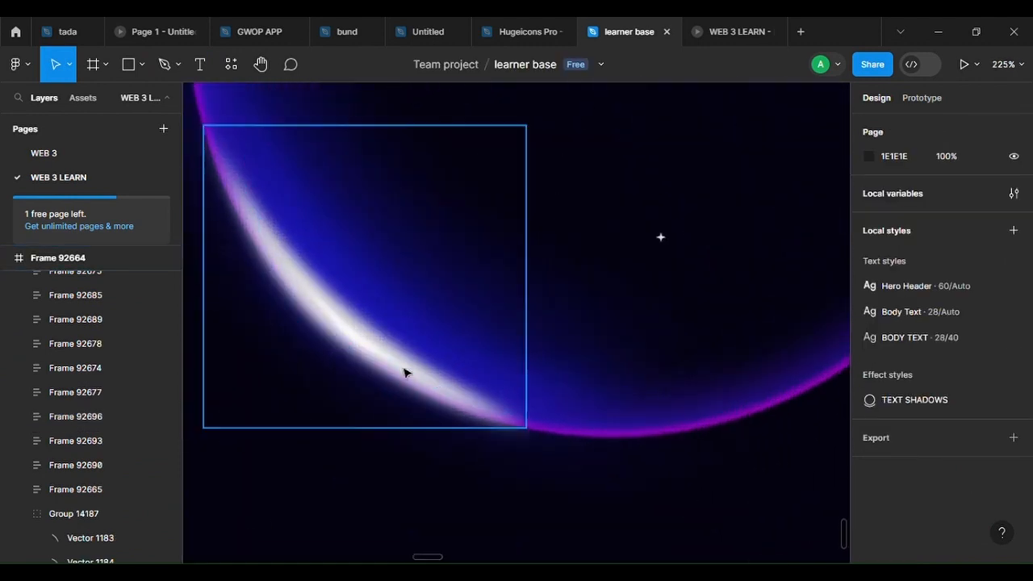
double_click(402, 366)
left_click(402, 365)
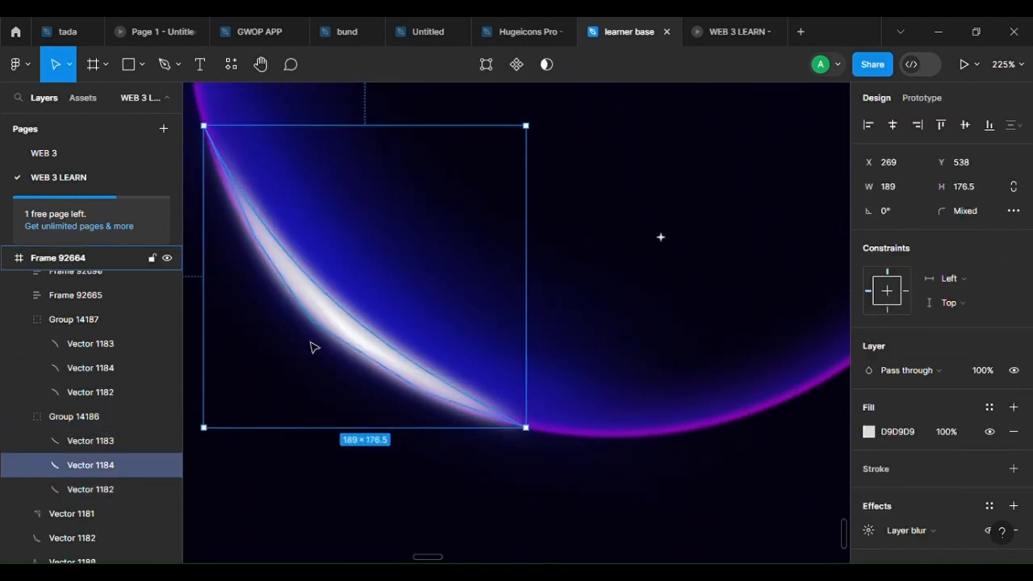
scroll(387, 341, "up", 2)
left_click(382, 341)
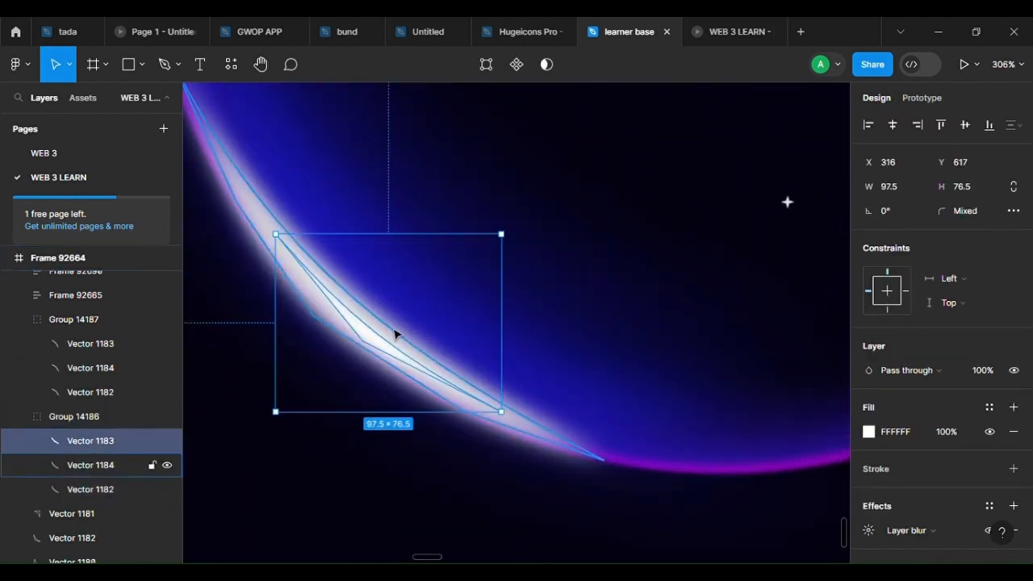
left_click(395, 329)
double_click(391, 332)
double_click(390, 337)
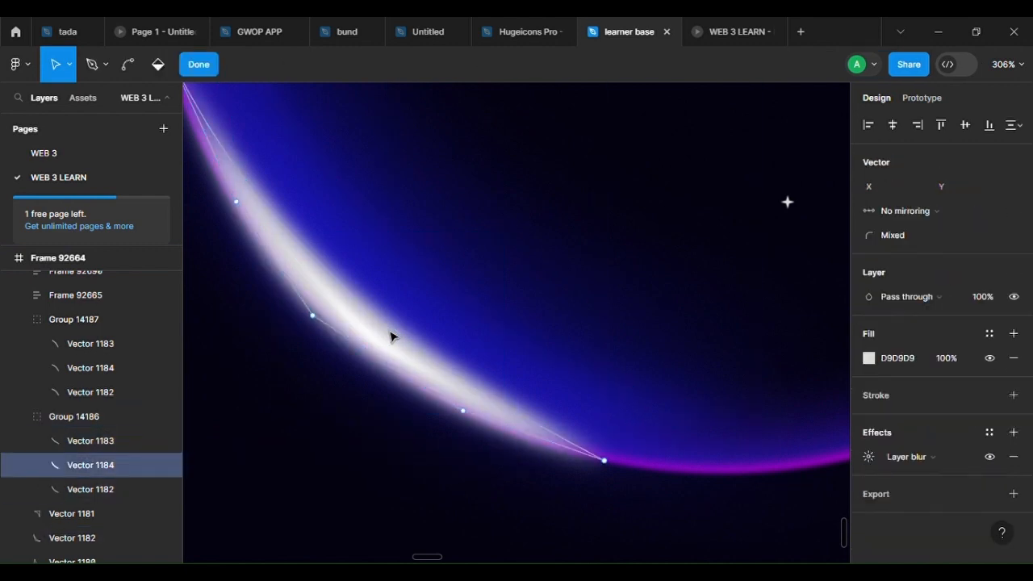
key("ctrl")
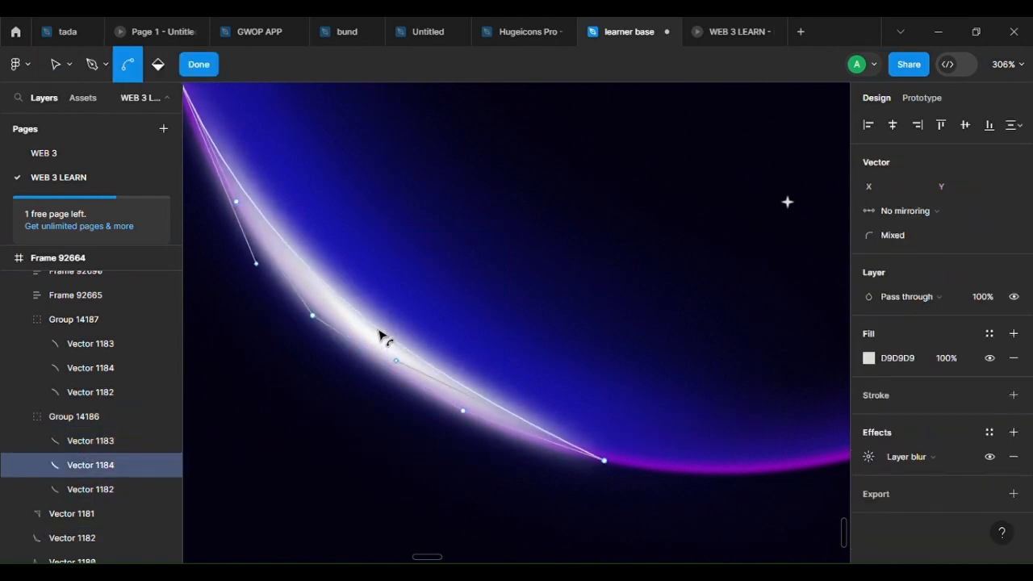
scroll(385, 340, "down", 6)
key("Escape")
key("Escape")
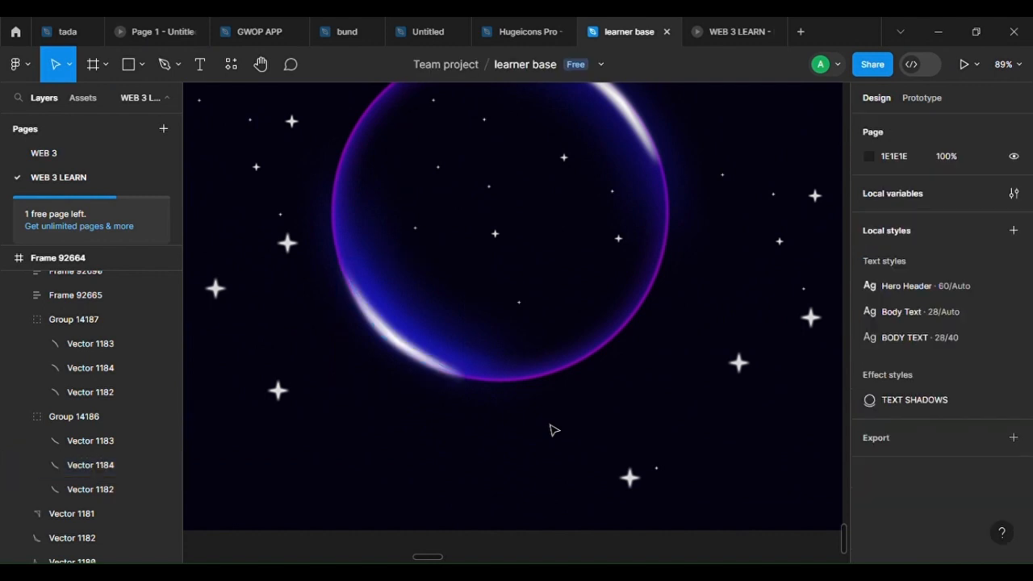
Compare the ring and star scene in Frame 92664 with the reference scene in Frame 92020
scroll(554, 429, "down", 5)
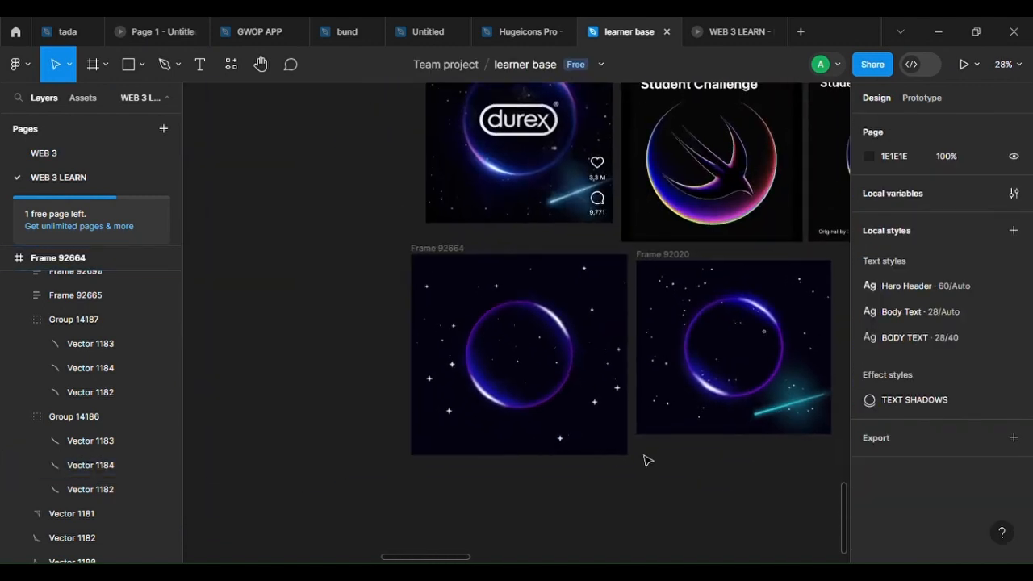
scroll(601, 424, "up", 1)
scroll(648, 373, "down", 1)
scroll(652, 387, "up", 2)
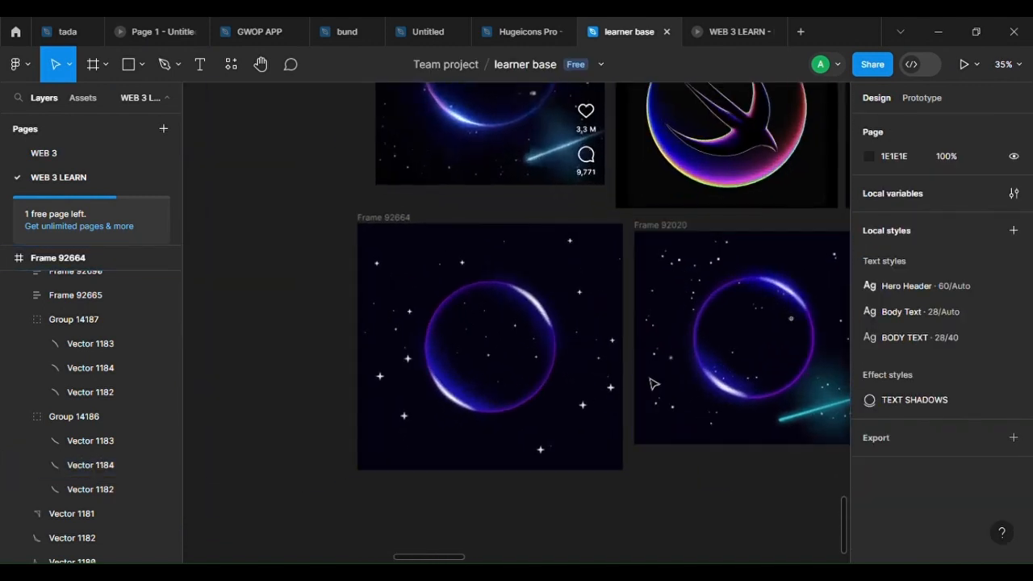
scroll(512, 384, "up", 1)
scroll(533, 322, "down", 3)
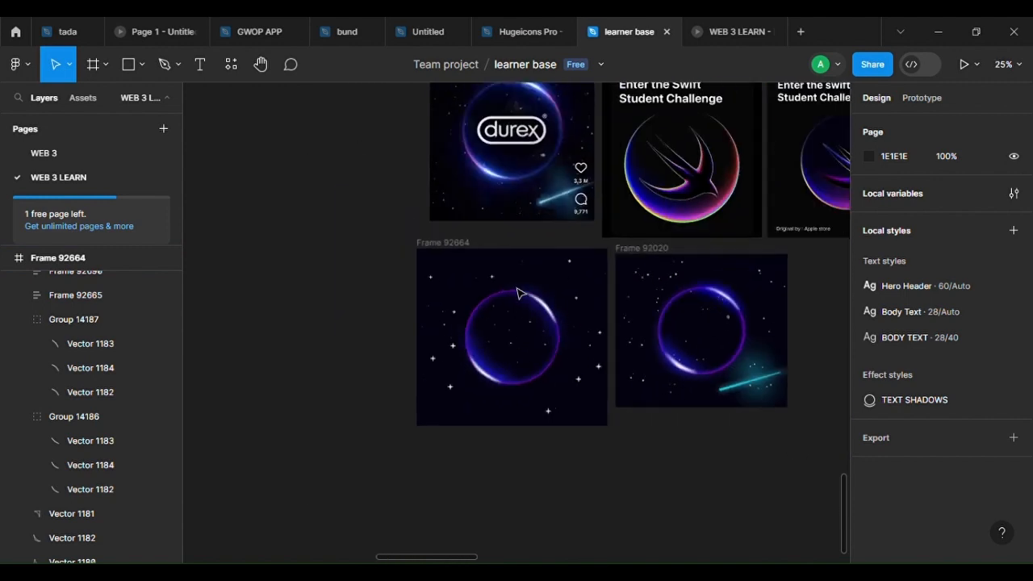
scroll(666, 315, "right", 4)
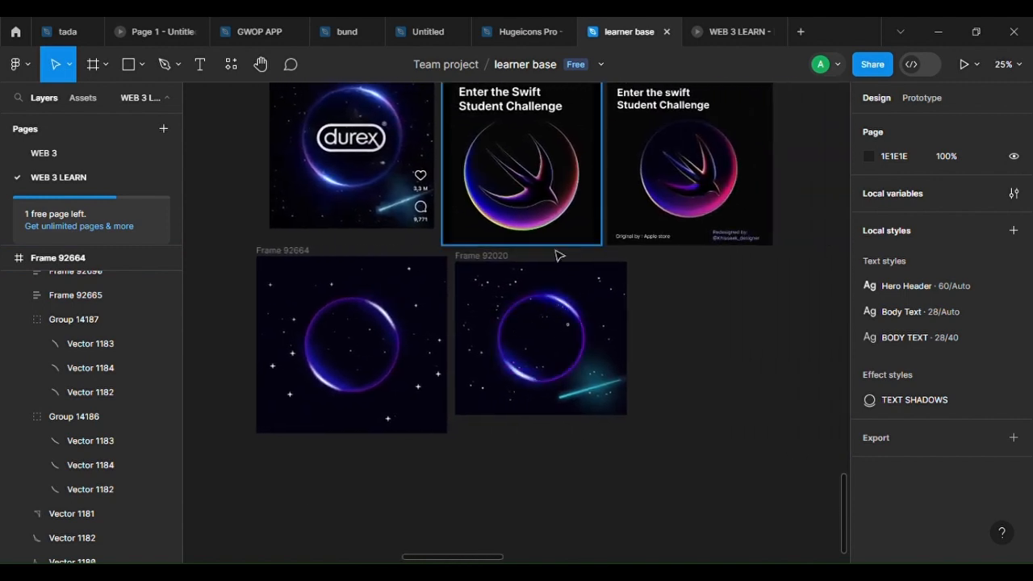
Move Frame 92021 out of the upper row to the lower row, to the right of Frame 92020
scroll(517, 171, "up", 2)
left_click(465, 154)
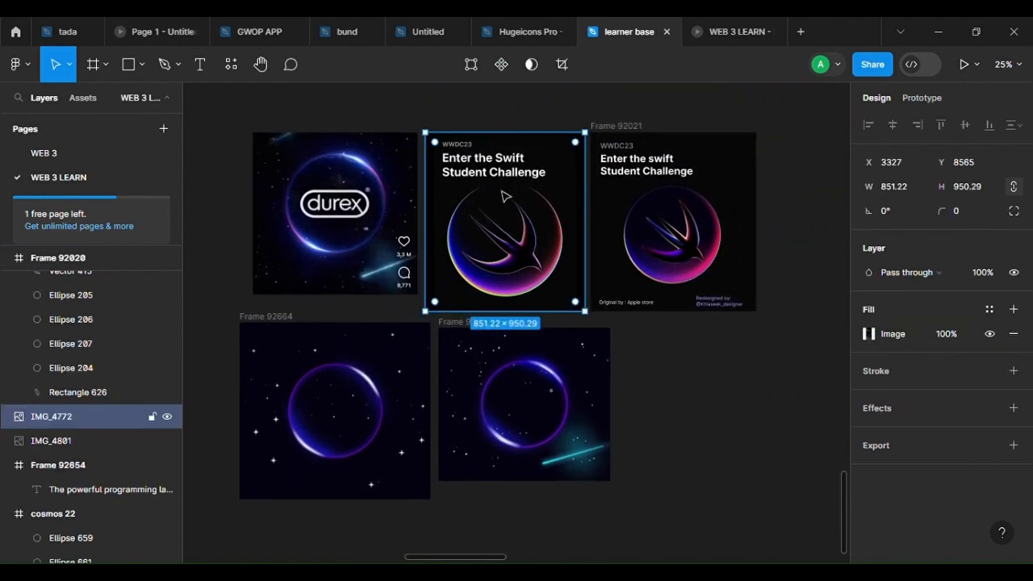
scroll(548, 217, "right", 2)
left_click_drag(423, 168, 626, 365)
Examine the bird outline, rainbow edge and inner glow of the circle in the Swift Student Challenge reference image
scroll(706, 430, "up", 3)
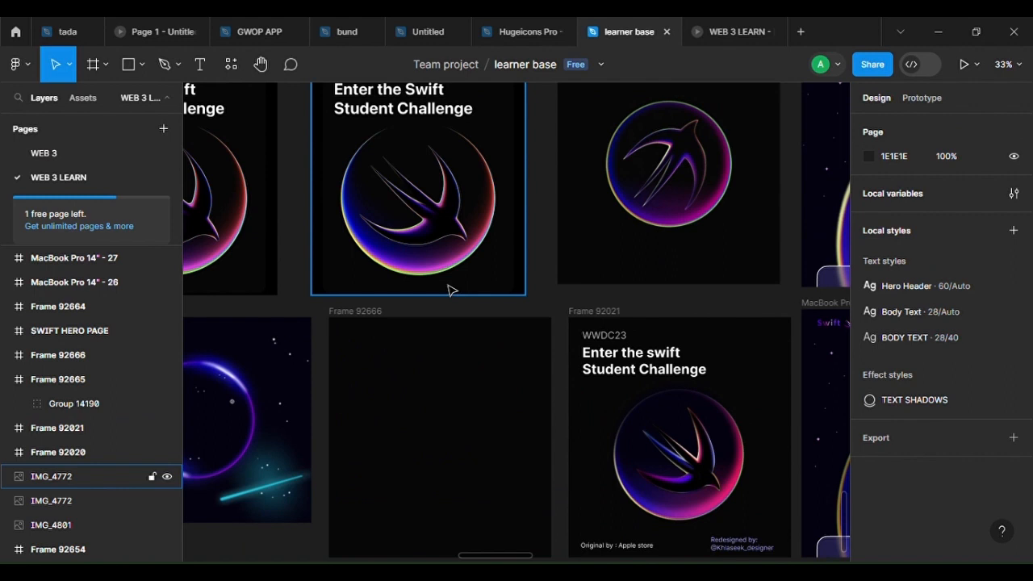
scroll(458, 274, "up", 3)
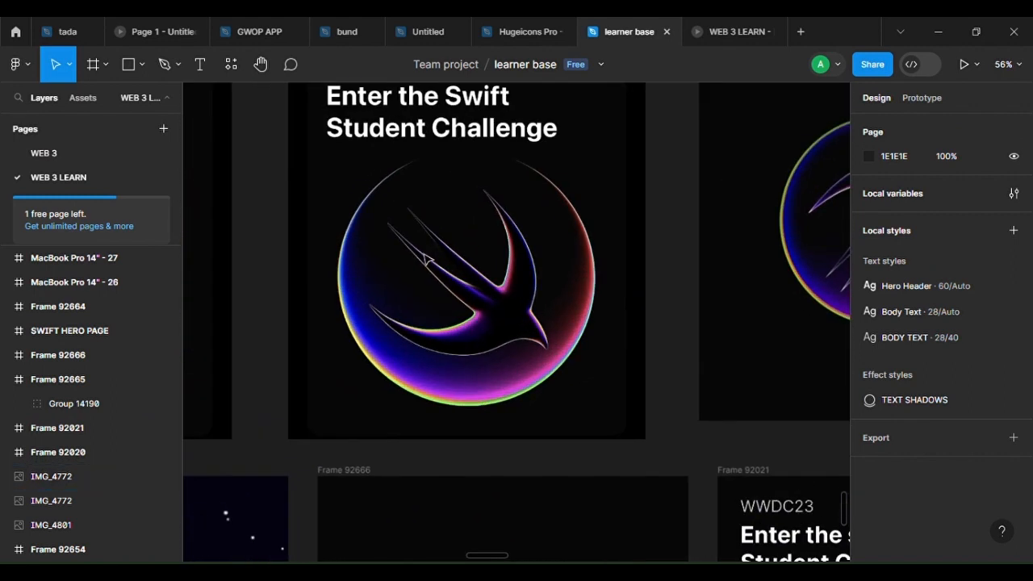
left_click(425, 258)
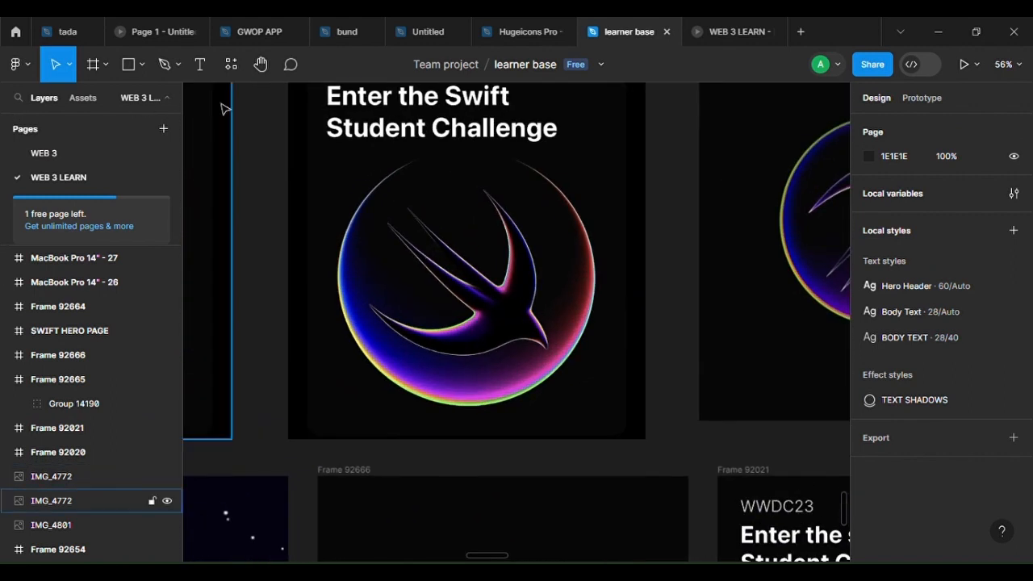
scroll(532, 347, "down", 3)
scroll(525, 349, "up", 5)
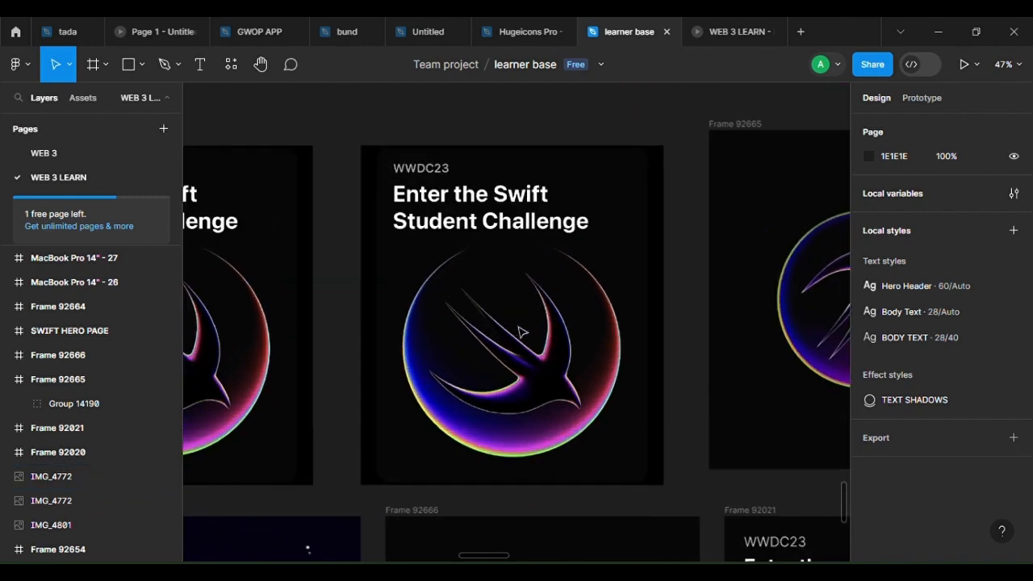
scroll(596, 421, "down", 3)
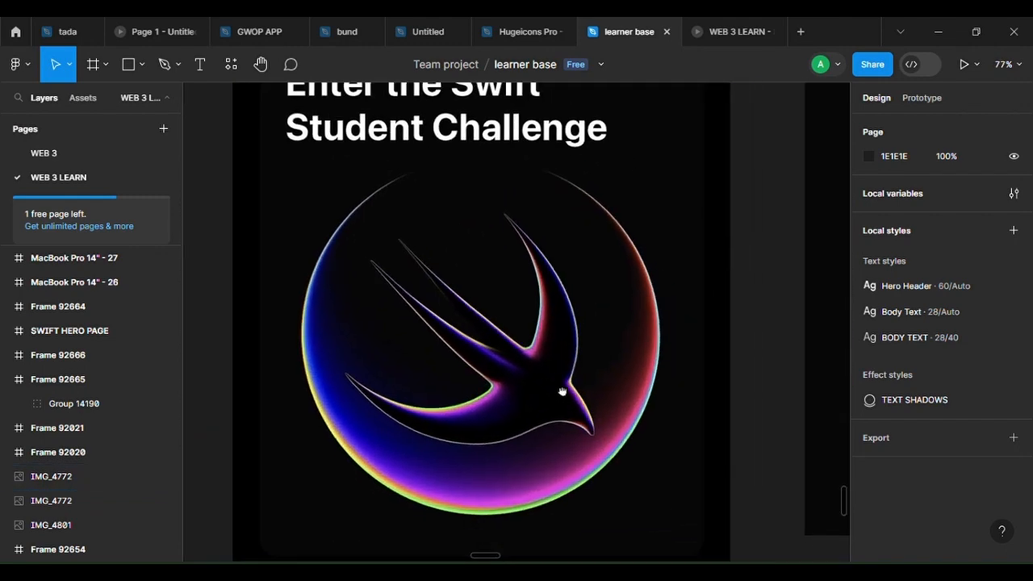
scroll(581, 363, "up", 2)
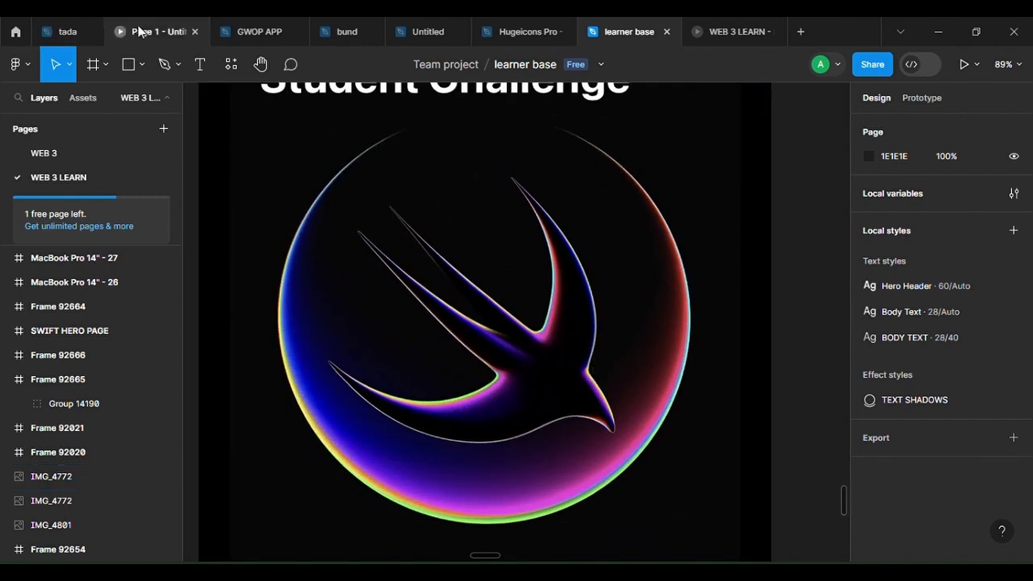
Start a Pen path at the swift's beak tip and add a curved anchor at the notch behind its head
left_click(164, 65)
left_click(588, 421)
scroll(595, 425, "up", 1)
scroll(597, 428, "up", 10)
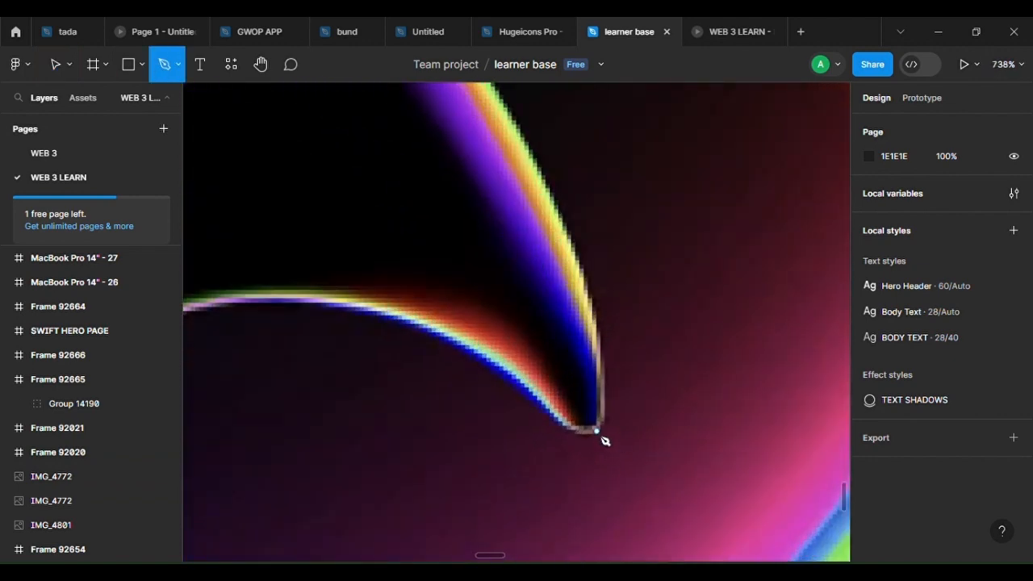
scroll(602, 443, "down", 5)
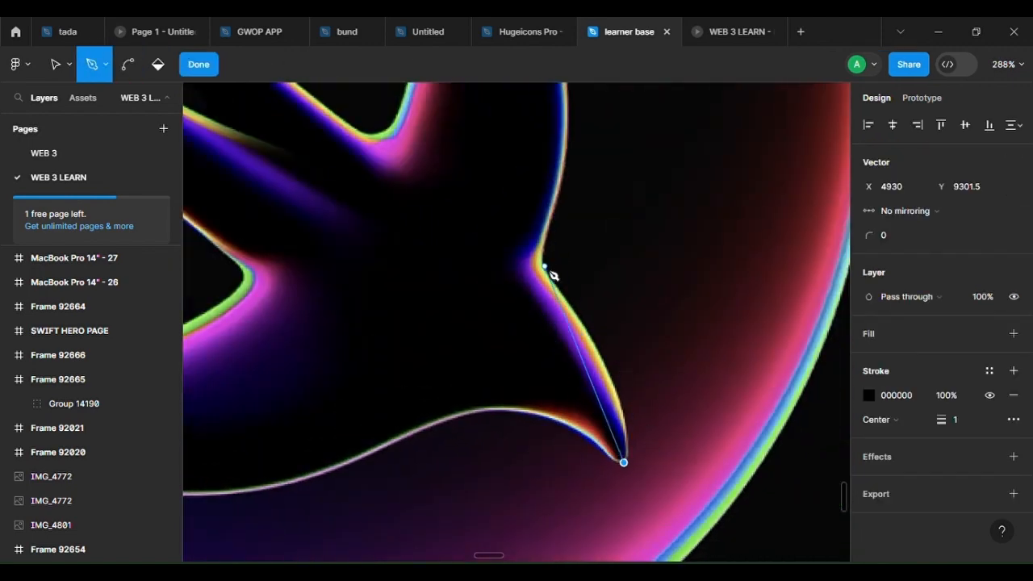
left_click_drag(545, 265, 484, 216)
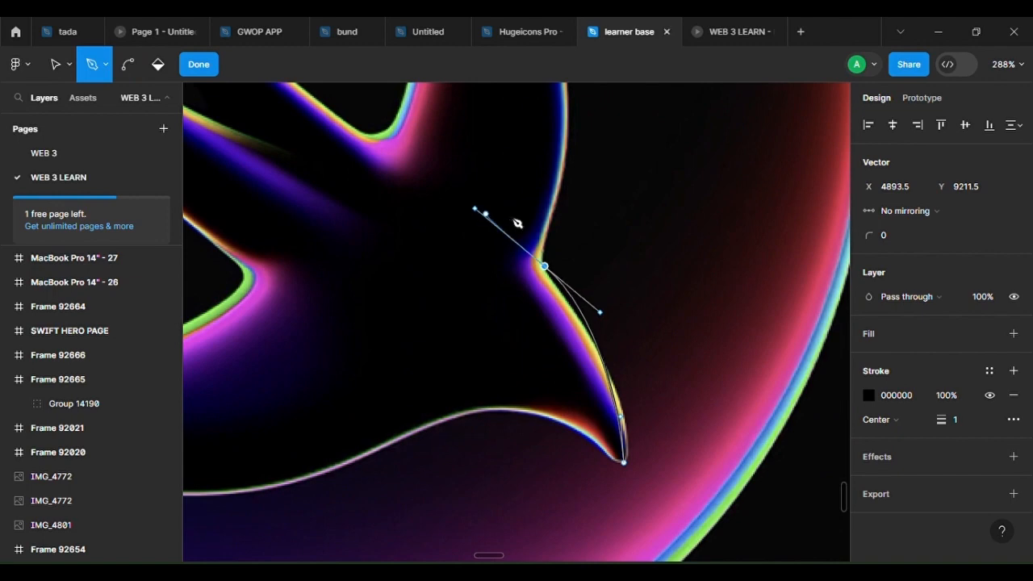
scroll(592, 479, "up", 5)
scroll(611, 309, "down", 1)
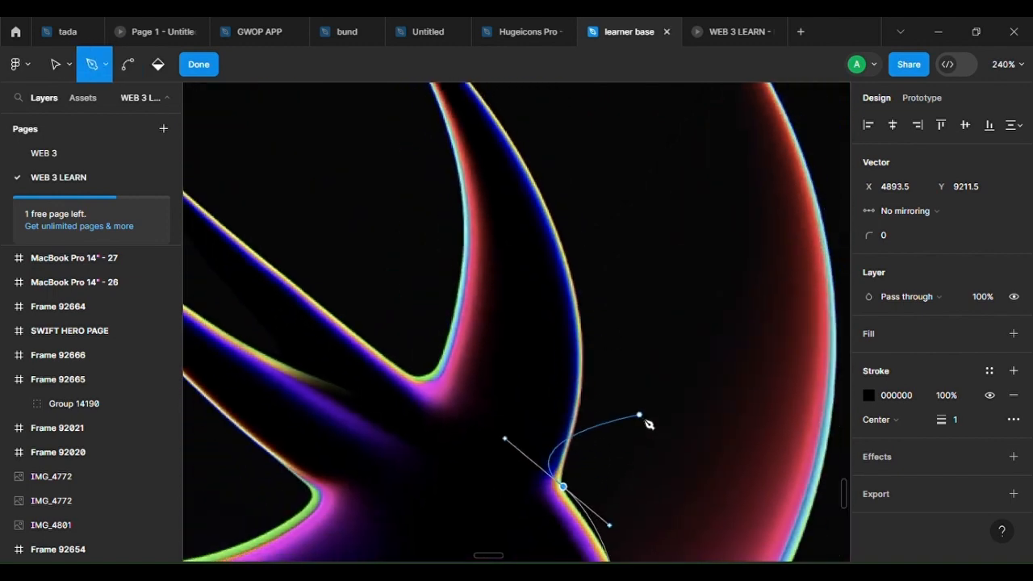
Extend the path to the upper wing's tip and adjust both curve handles to follow the wing's outer edge
left_click(505, 439)
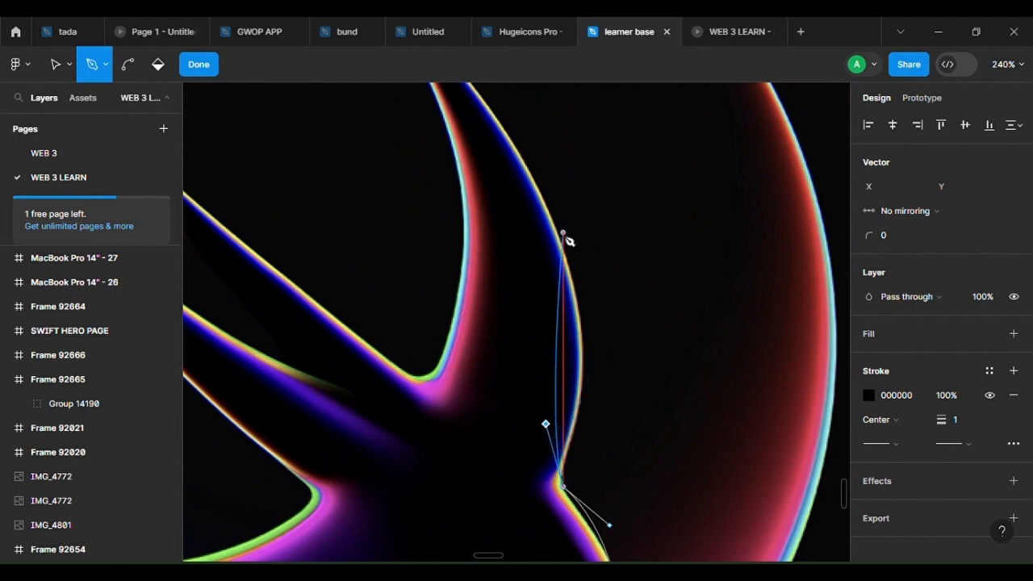
scroll(583, 263, "down", 3)
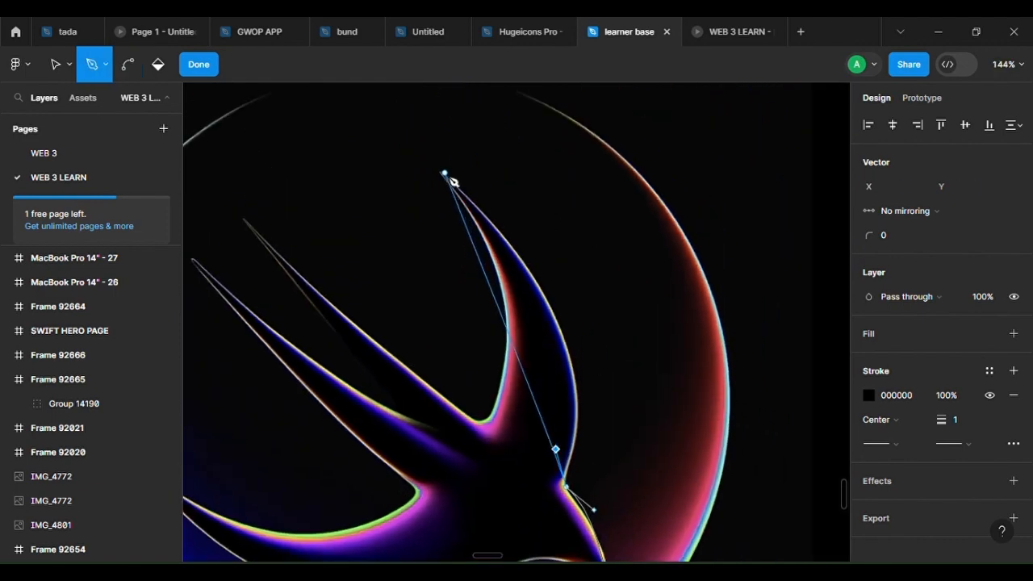
left_click_drag(444, 172, 373, 134)
key("ctrl")
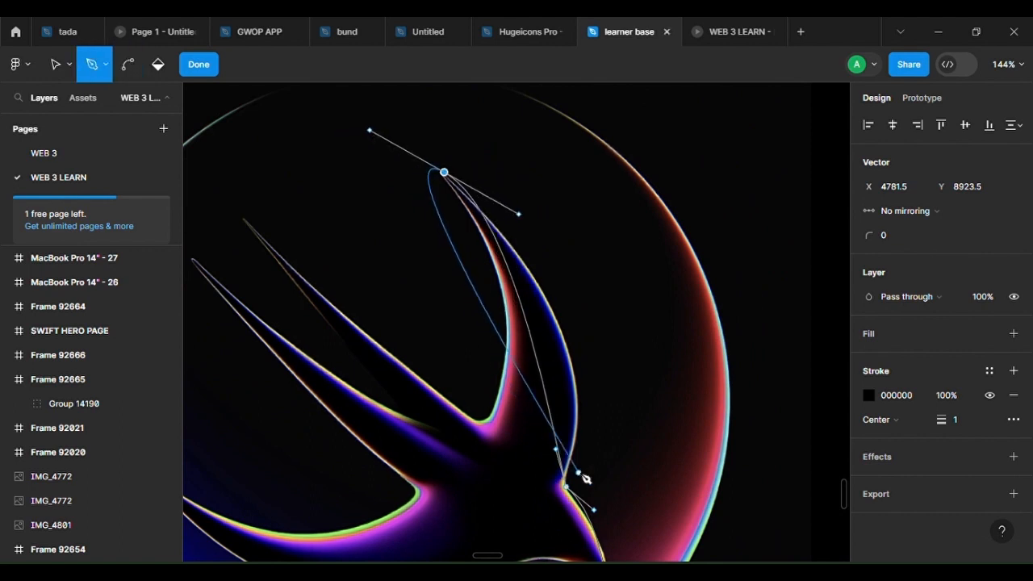
left_click_drag(556, 450, 589, 410)
left_click_drag(523, 220, 584, 297)
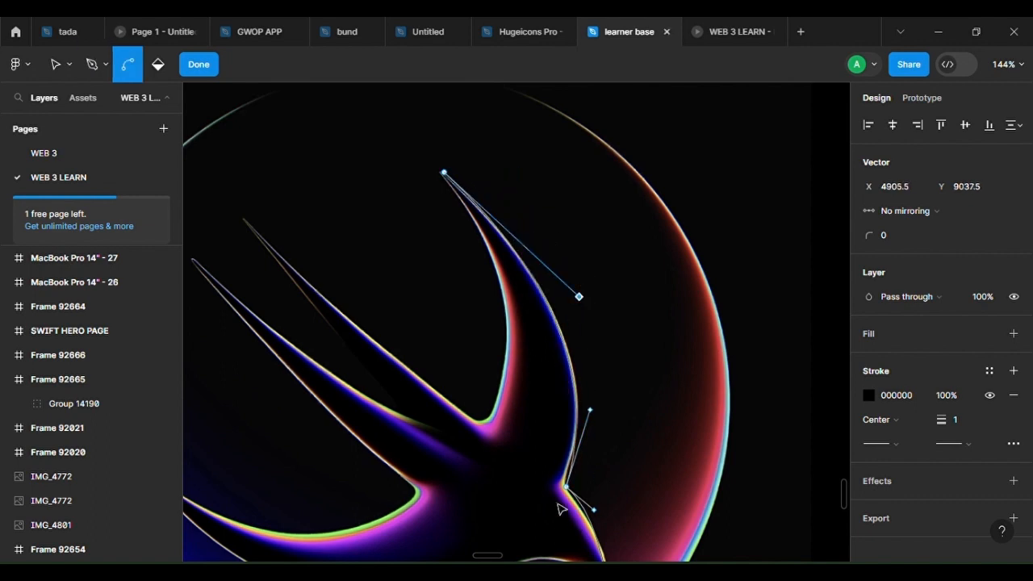
Continue the path with straight segments around the remaining feather tips, notches, lower wing and throat, and close it at the beak tip
scroll(468, 276, "down", 3, "ctrl")
scroll(512, 376, "up", 4, "ctrl")
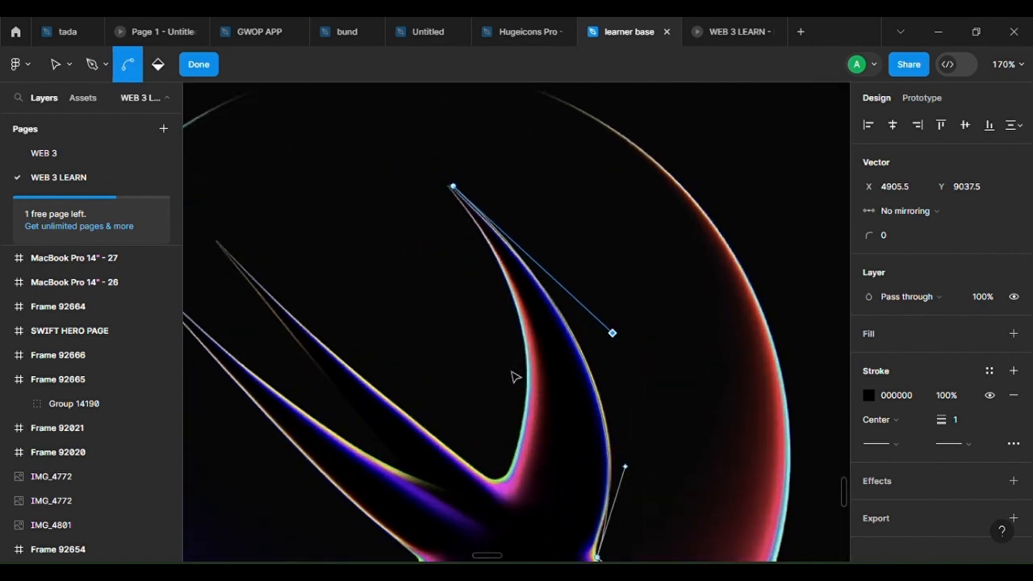
left_click(455, 189)
left_click_drag(506, 429, 334, 192)
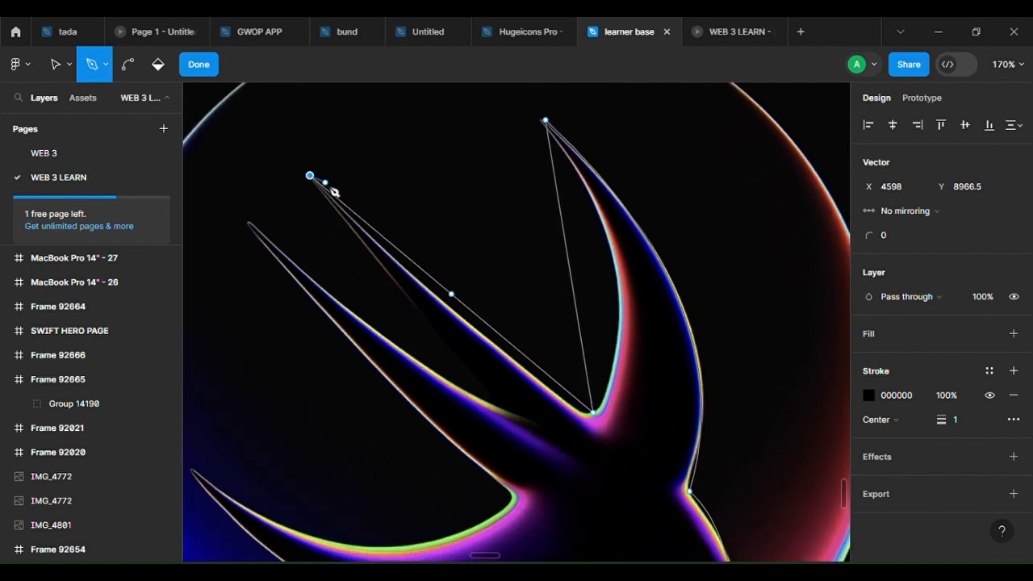
left_click_drag(349, 259, 546, 435)
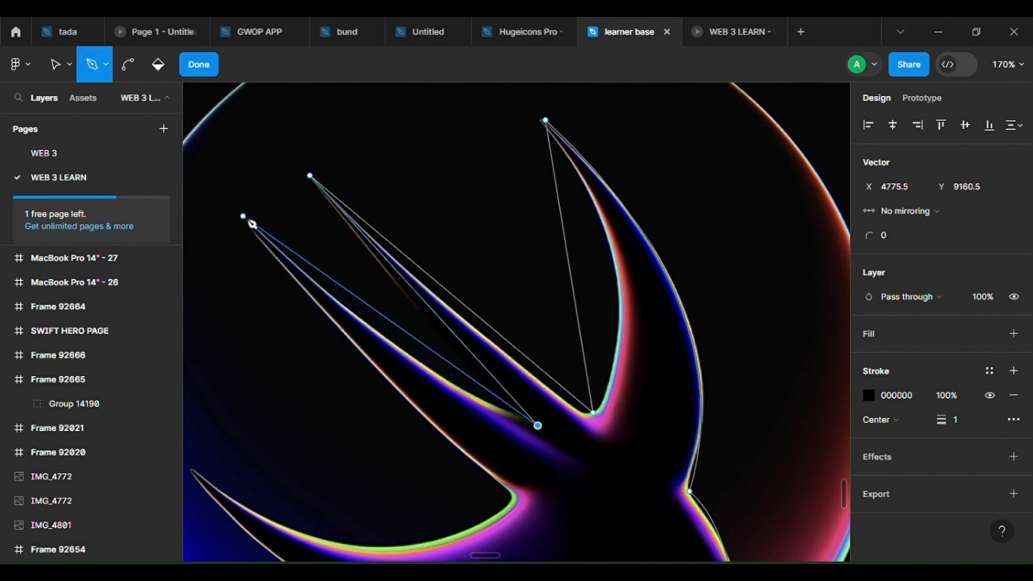
left_click(243, 214)
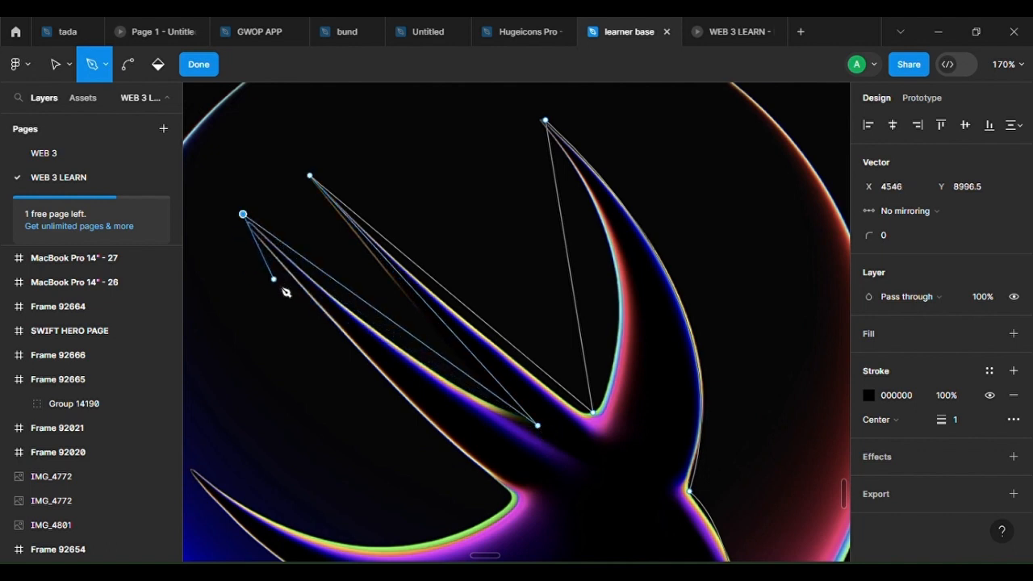
left_click(512, 497)
left_click_drag(515, 500, 592, 243)
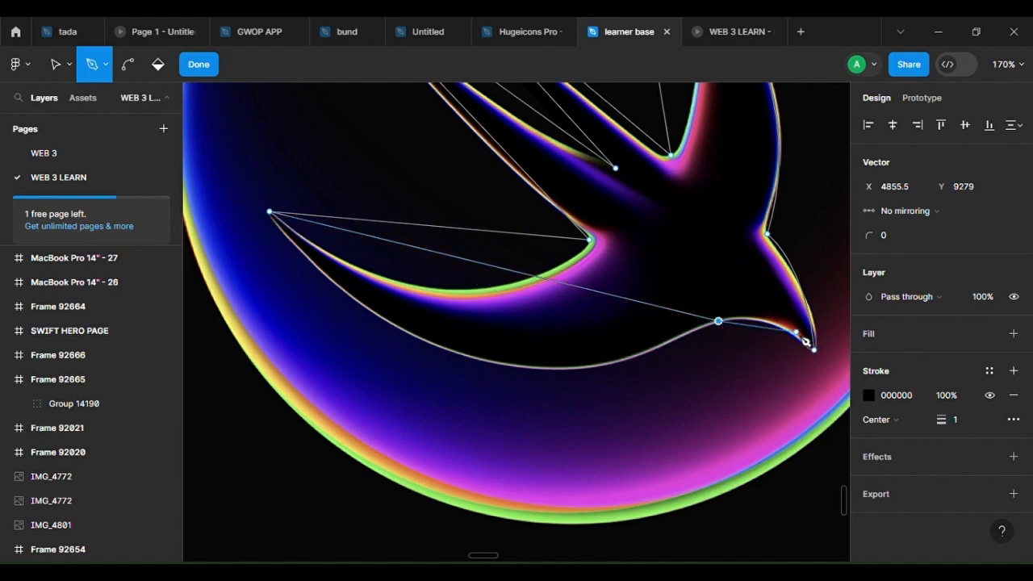
scroll(804, 342, "up", 5)
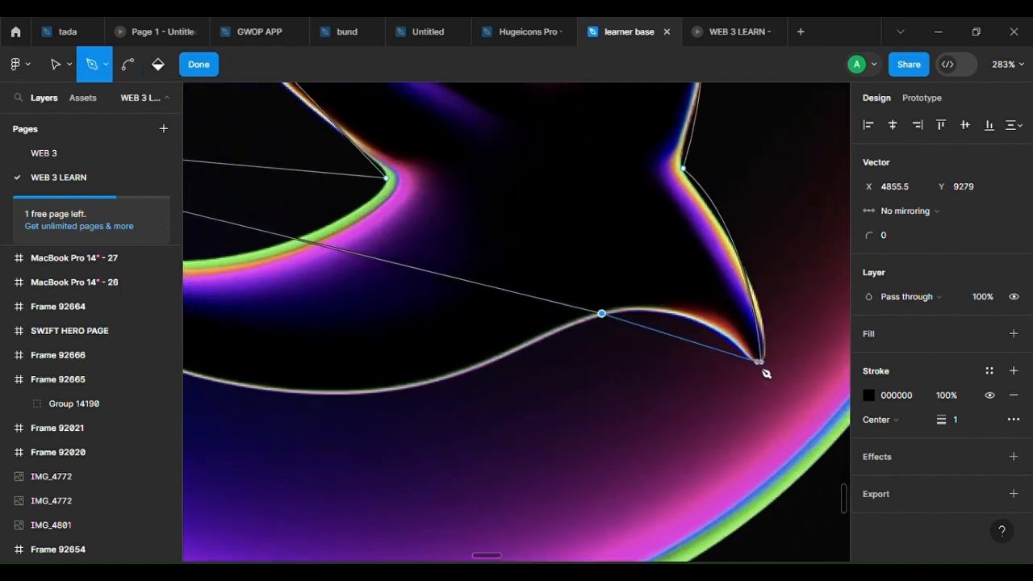
Bend the throat and belly segments of the path to follow the swift's underside
key("ctrl")
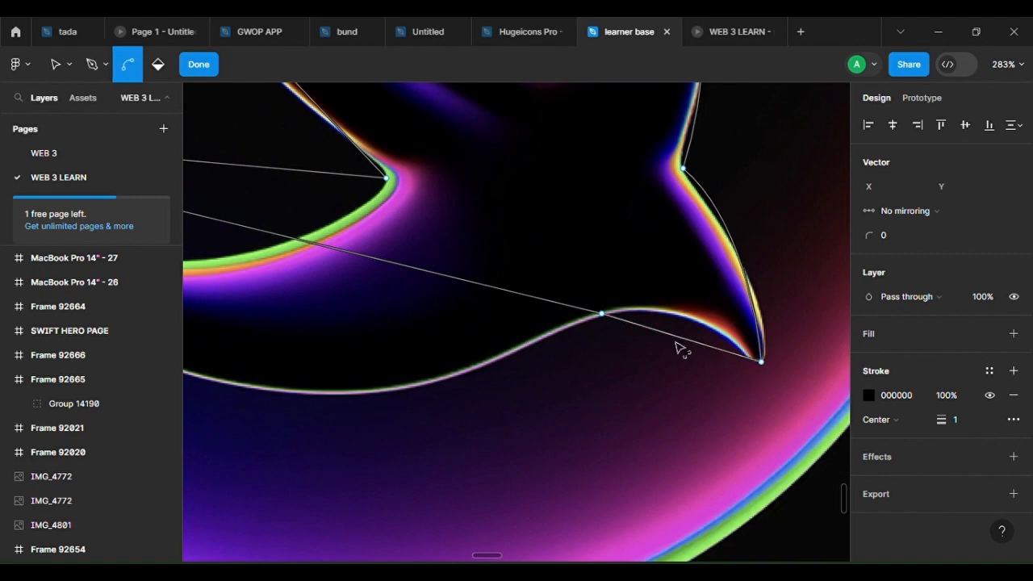
left_click_drag(684, 343, 683, 326)
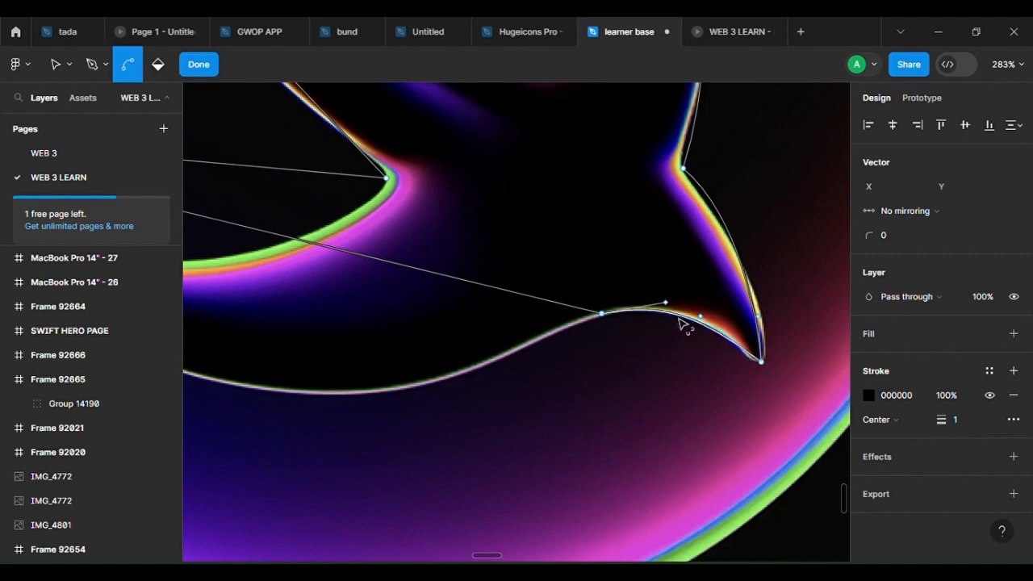
key("ctrl")
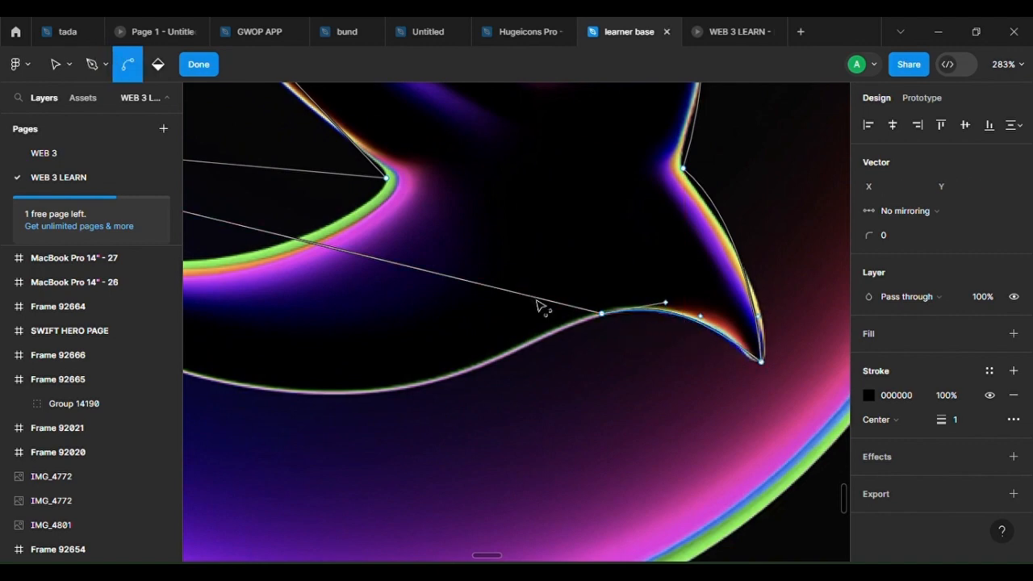
scroll(560, 301, "down", 1)
left_click_drag(560, 301, 645, 297)
key("ctrl")
left_click_drag(476, 260, 440, 355)
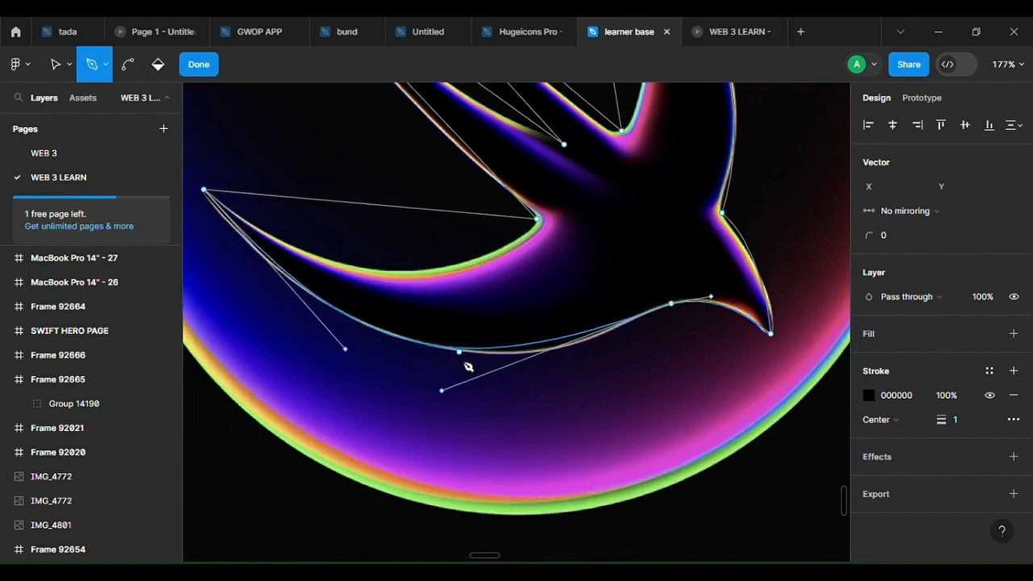
left_click_drag(442, 391, 497, 404)
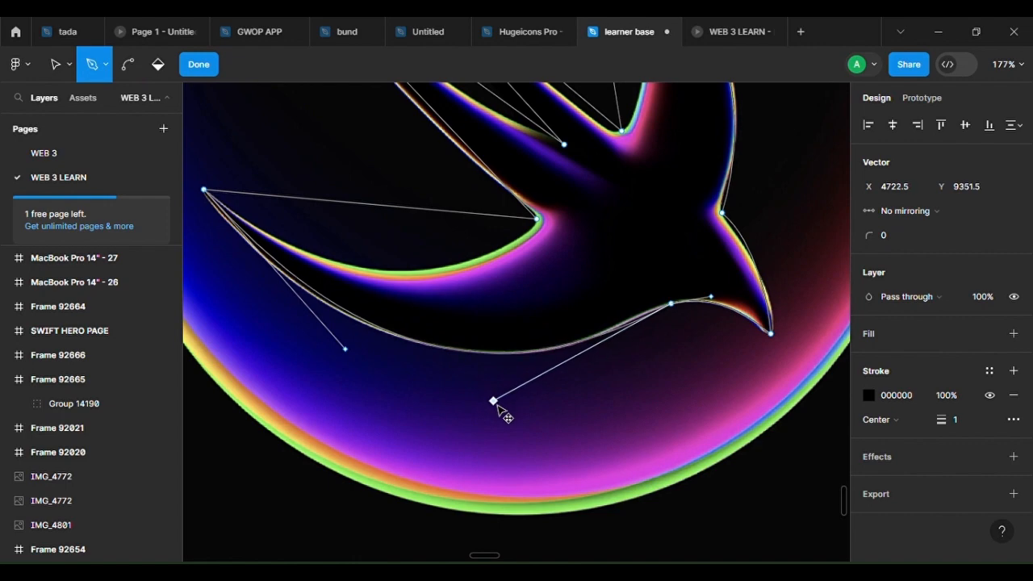
Bend the segment along the lower wing's upper edge to match the artwork's curve
key("ctrl")
left_click_drag(383, 212, 392, 279)
scroll(634, 222, "up", 3)
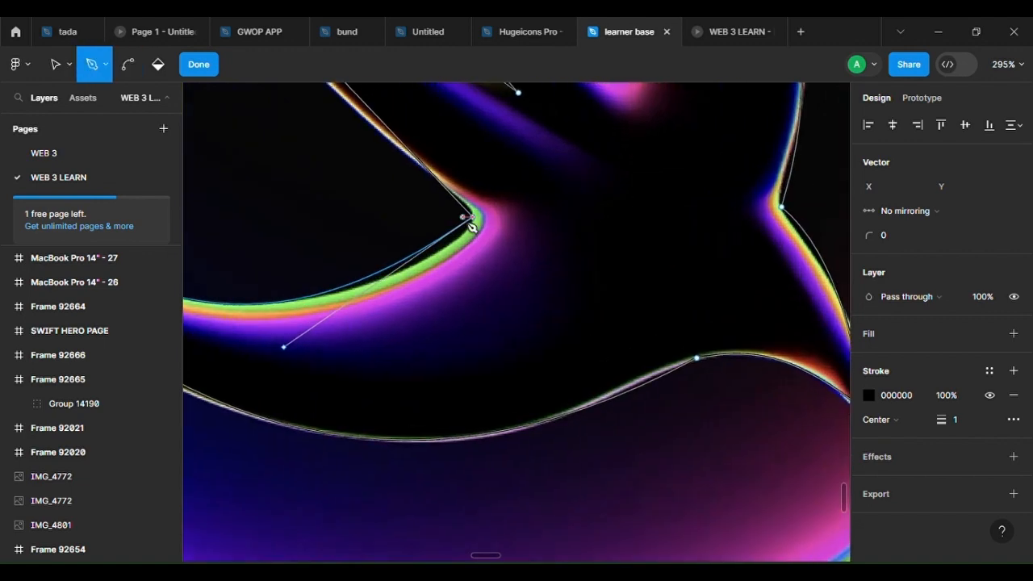
scroll(477, 231, "down", 5)
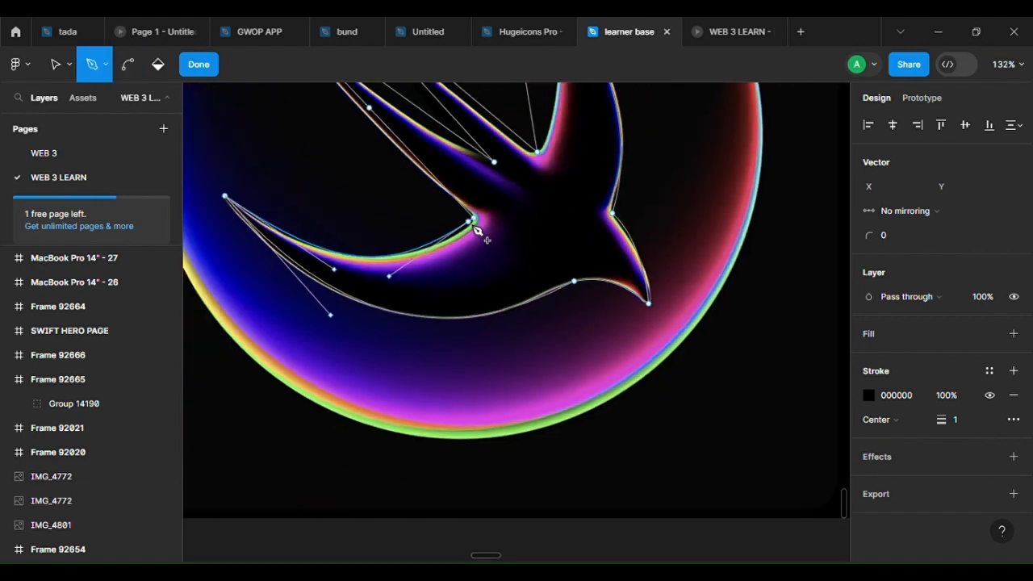
Bend the segments along the edges of the two long middle feathers to match the artwork
key("v")
scroll(487, 282, "up", 1)
scroll(488, 283, "up", 2)
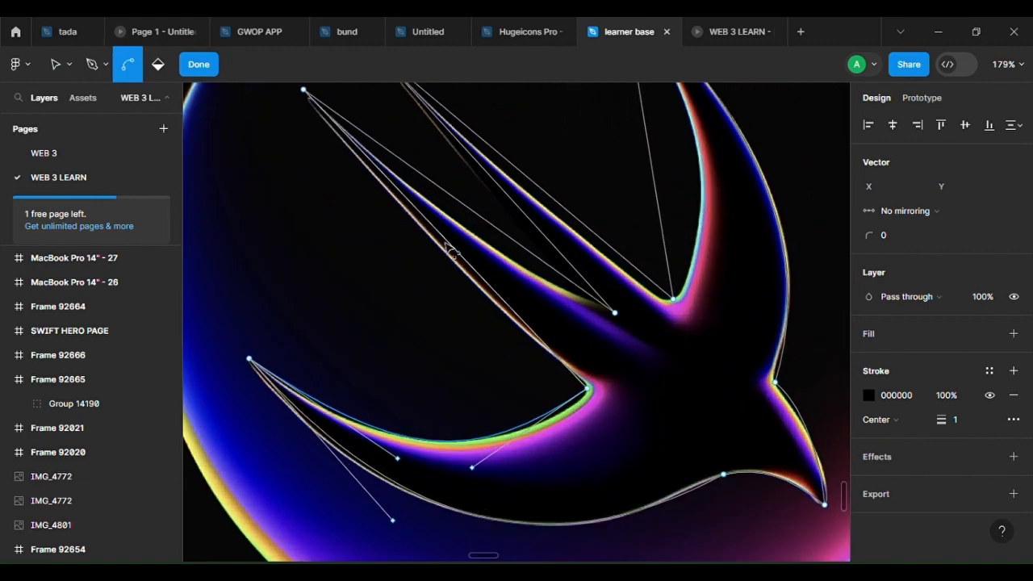
left_click_drag(445, 246, 440, 252)
key("v")
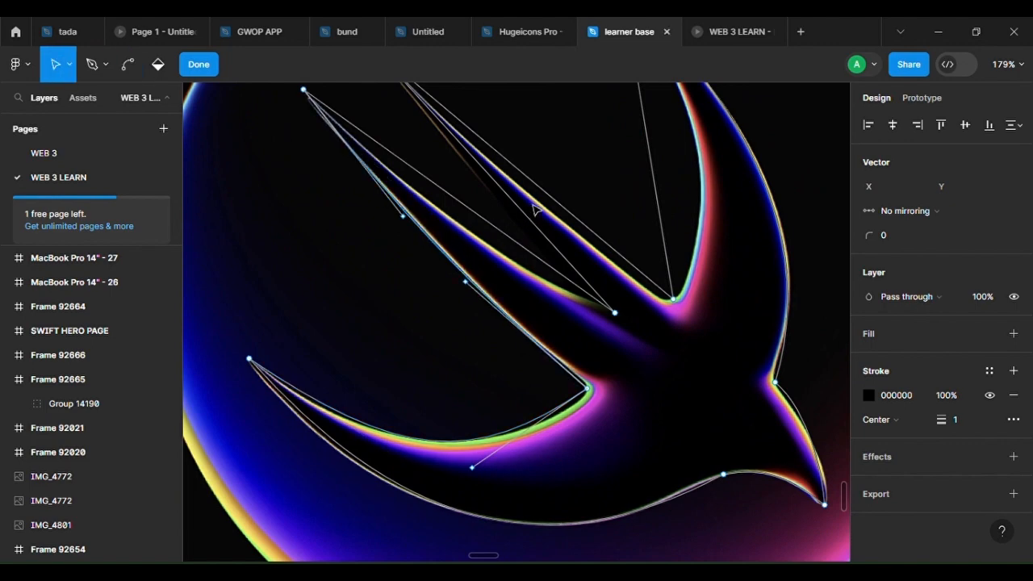
left_click_drag(501, 235, 494, 289, "ctrl")
left_click_drag(551, 274, 534, 287, "ctrl")
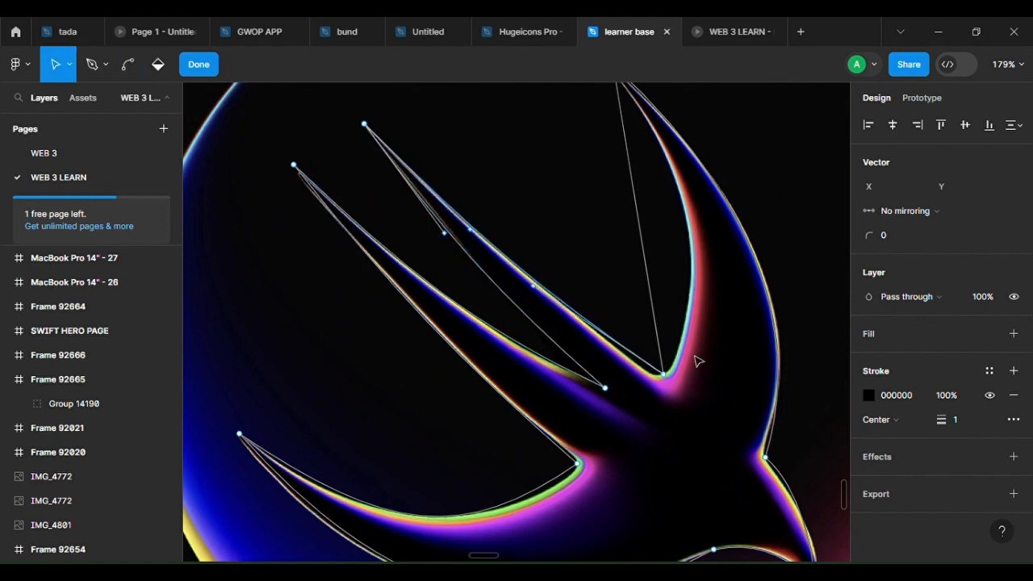
Move the anchor at the upper wing's base into the notch with corner radius 8, and bend the wing's inner edge to the artwork
scroll(686, 349, "up", 3)
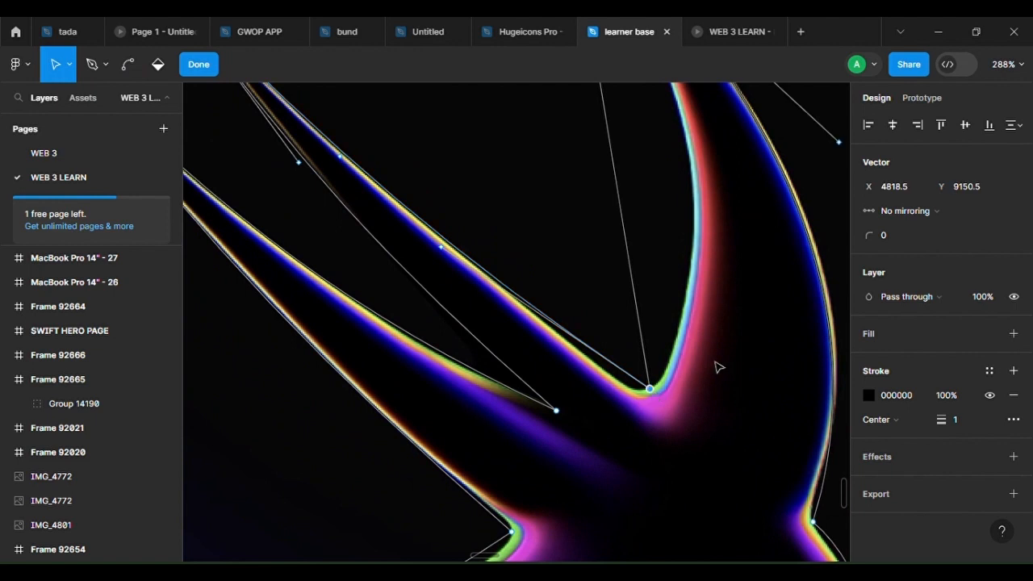
left_click_drag(875, 241, 887, 243)
left_click_drag(652, 393, 672, 410)
scroll(669, 403, "down", 5)
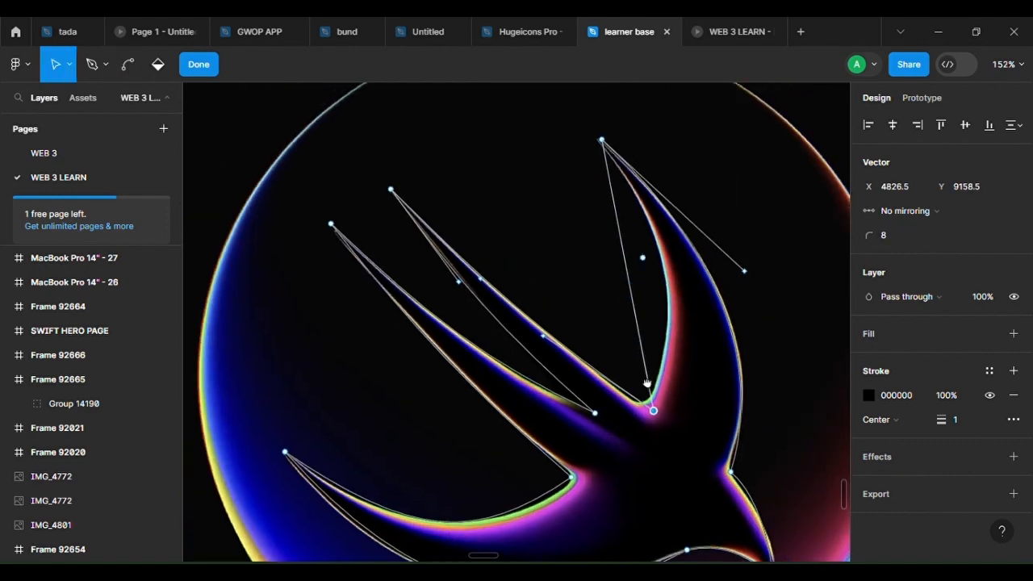
left_click_drag(621, 329, 668, 325)
scroll(731, 339, "down", 5)
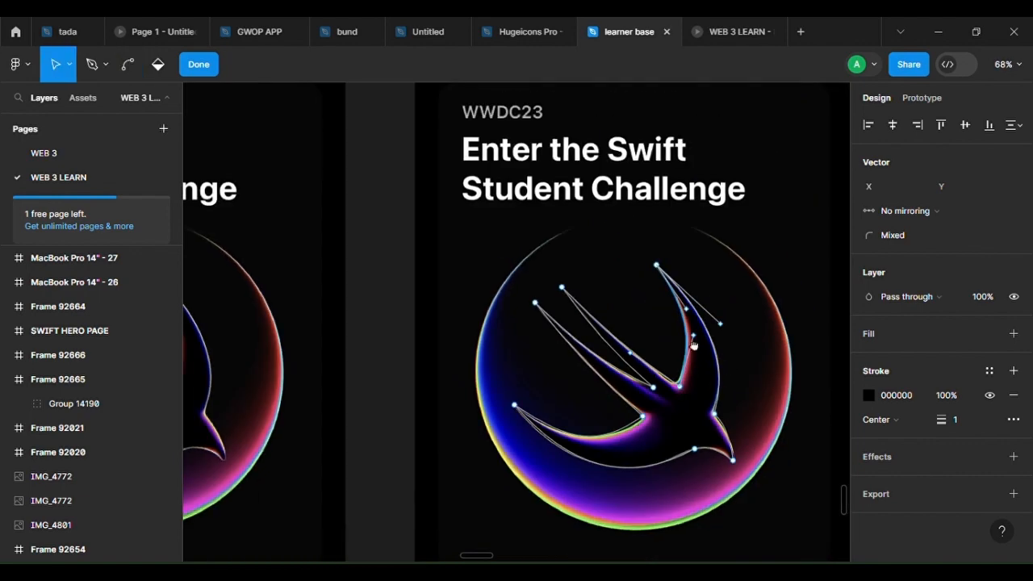
Refine the curve from the head notch to the beak by bending it and adjusting its handles and the beak tip anchor
scroll(694, 292, "up", 15)
scroll(554, 248, "down", 1)
scroll(554, 248, "right", 1)
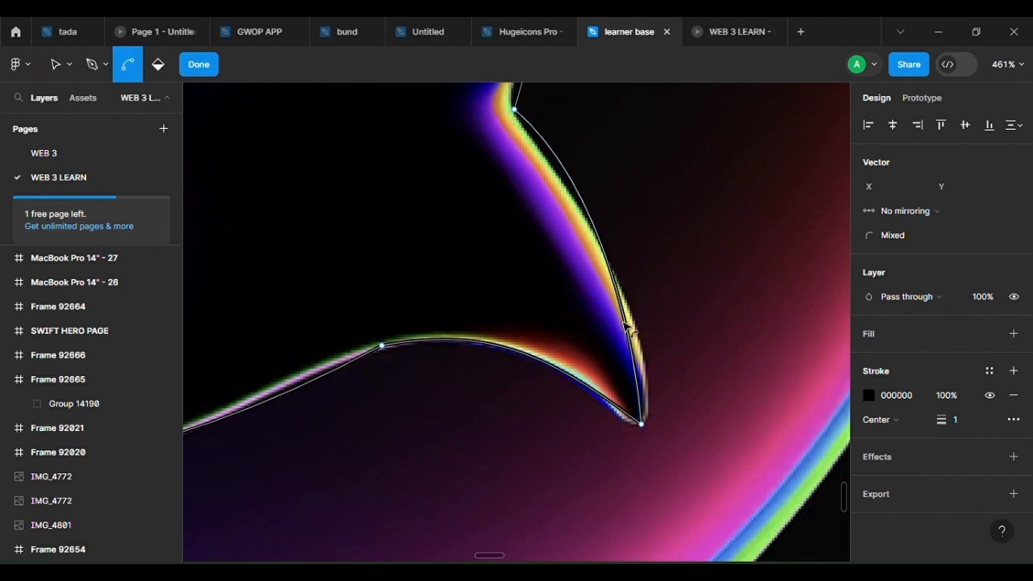
mouse_move(628, 335)
left_mouse_down()
mouse_move(636, 325)
mouse_move(648, 346)
mouse_move(639, 345)
left_mouse_up()
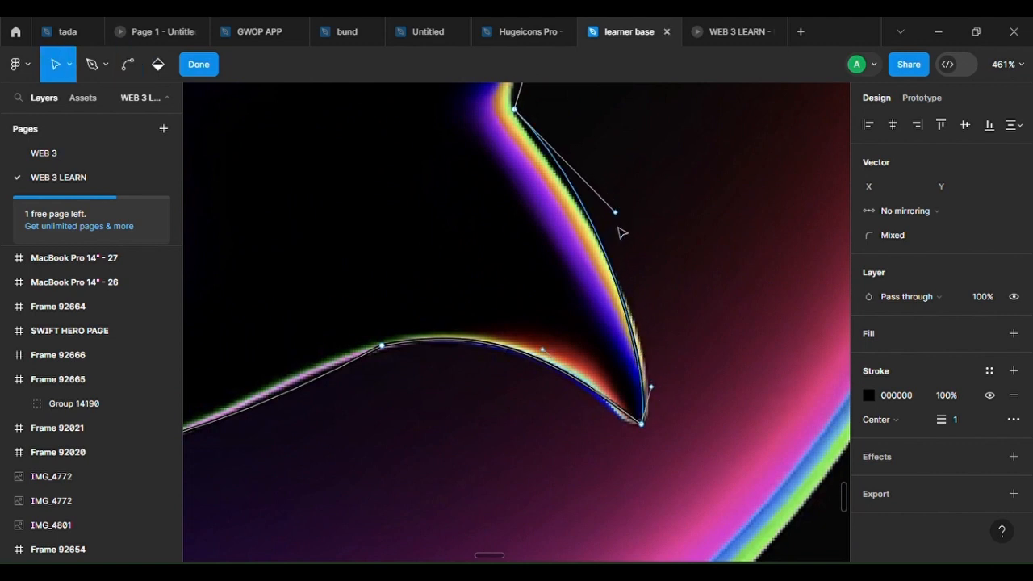
left_click_drag(617, 215, 610, 238)
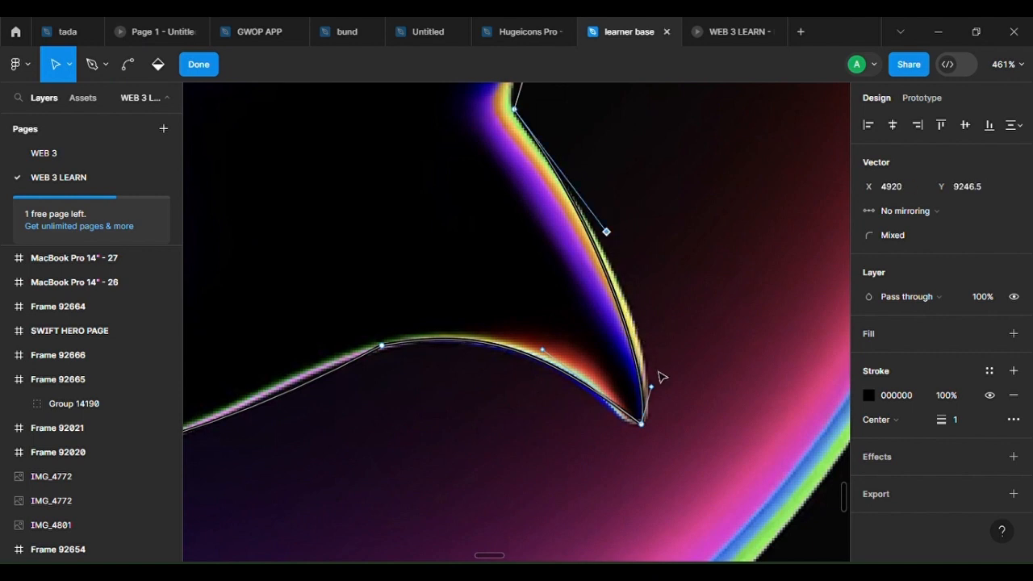
left_click_drag(655, 392, 671, 367)
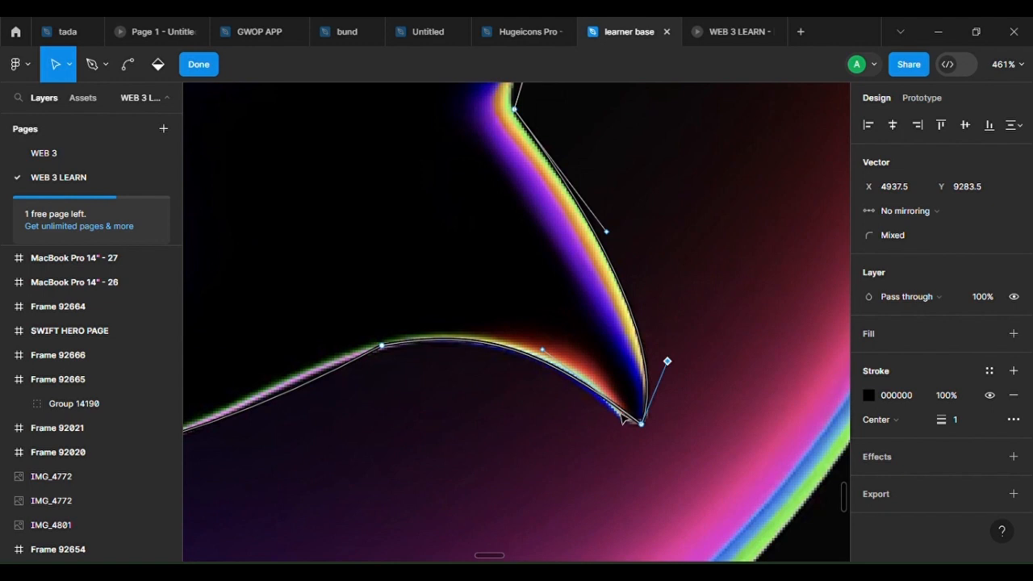
left_click_drag(644, 427, 642, 429)
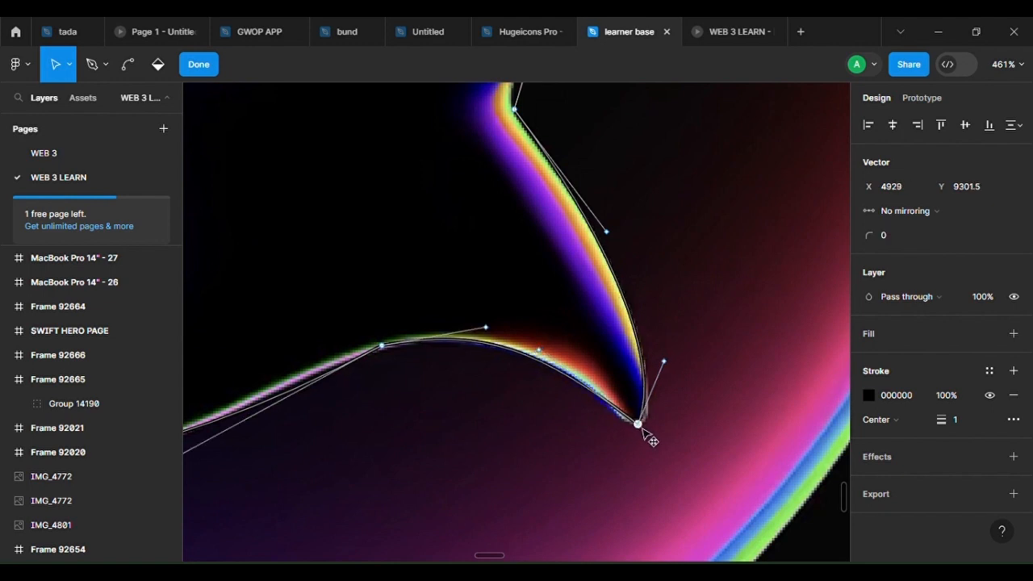
left_click_drag(665, 363, 670, 368)
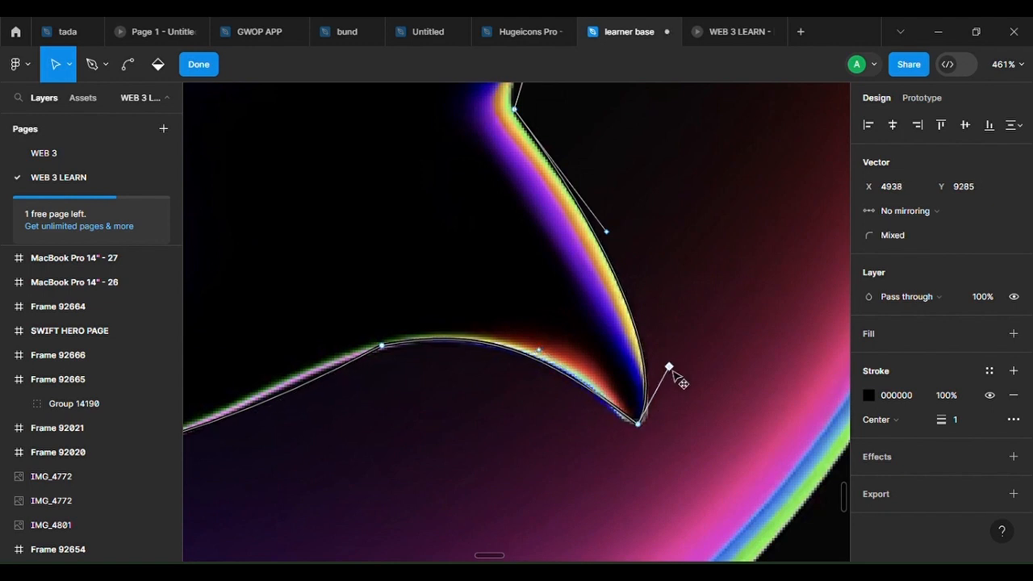
Round the throat anchor, where the belly curve meets the beak's underside, with corner radius 103
left_click(383, 346)
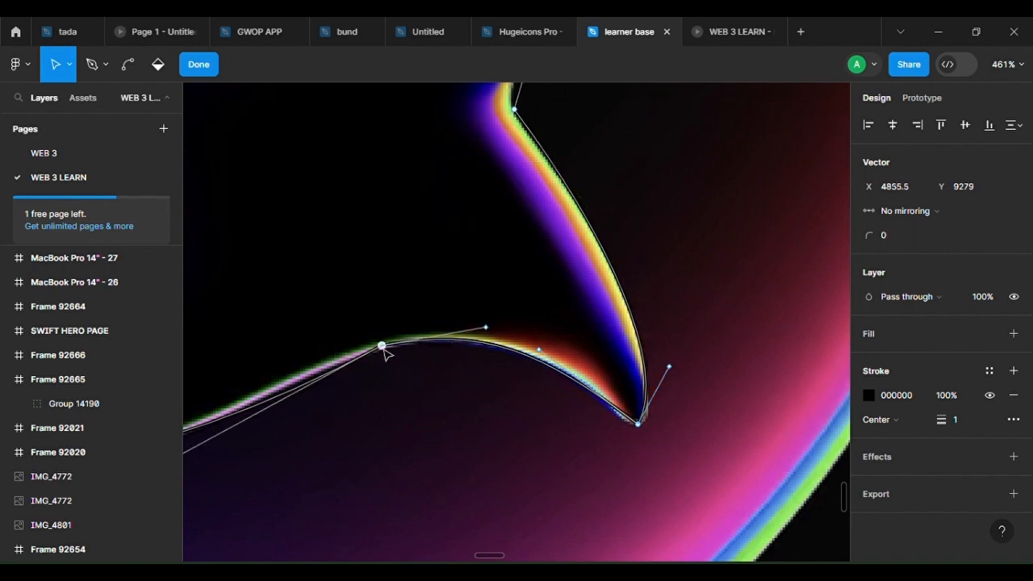
left_click(879, 234)
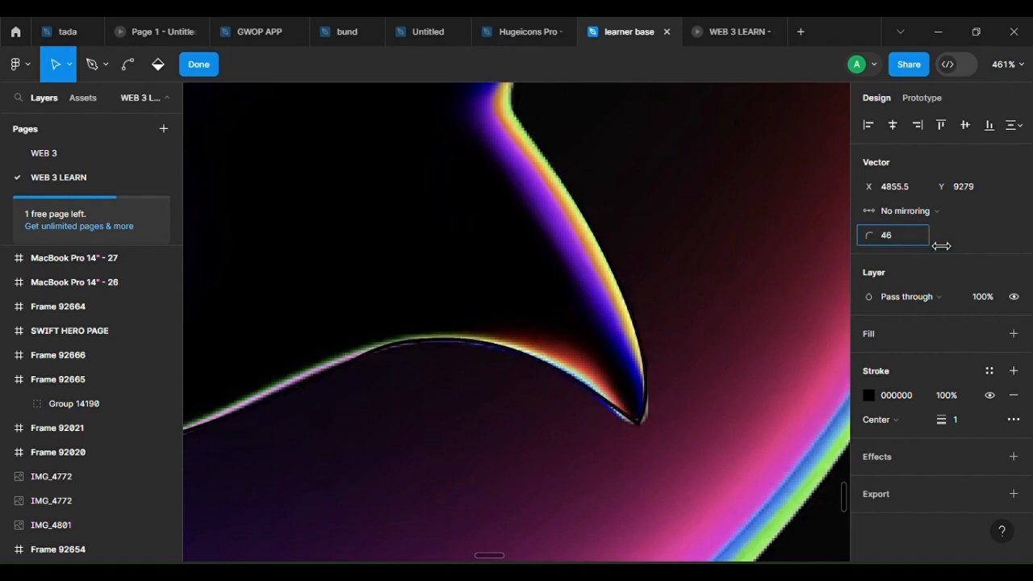
left_click_drag(1023, 279, 1026, 279)
scroll(477, 295, "down", 5)
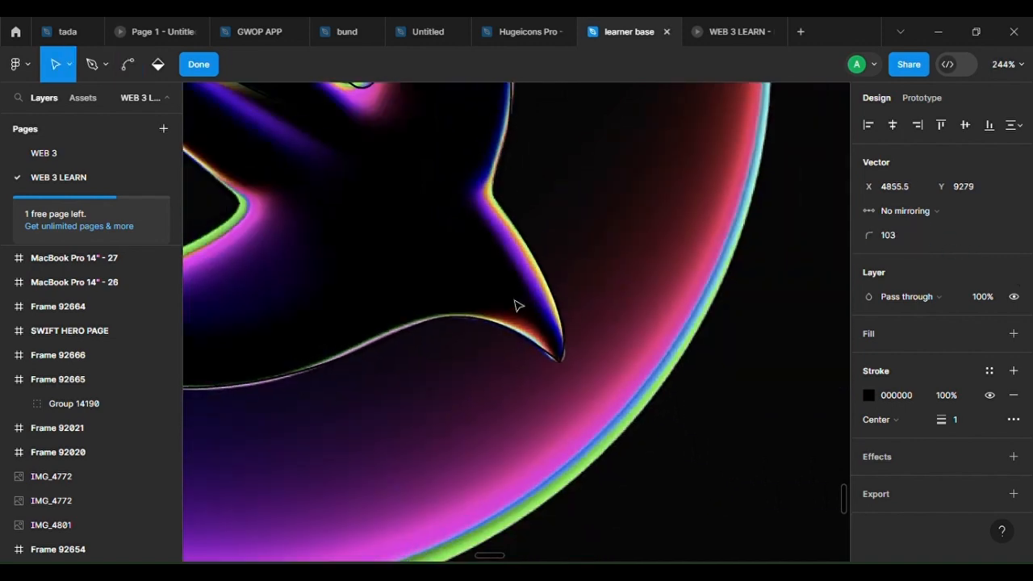
Extend the throat anchor's belly-side handle slightly outward so the curve along the bird's underside follows the artwork
left_click_drag(341, 325, 544, 252)
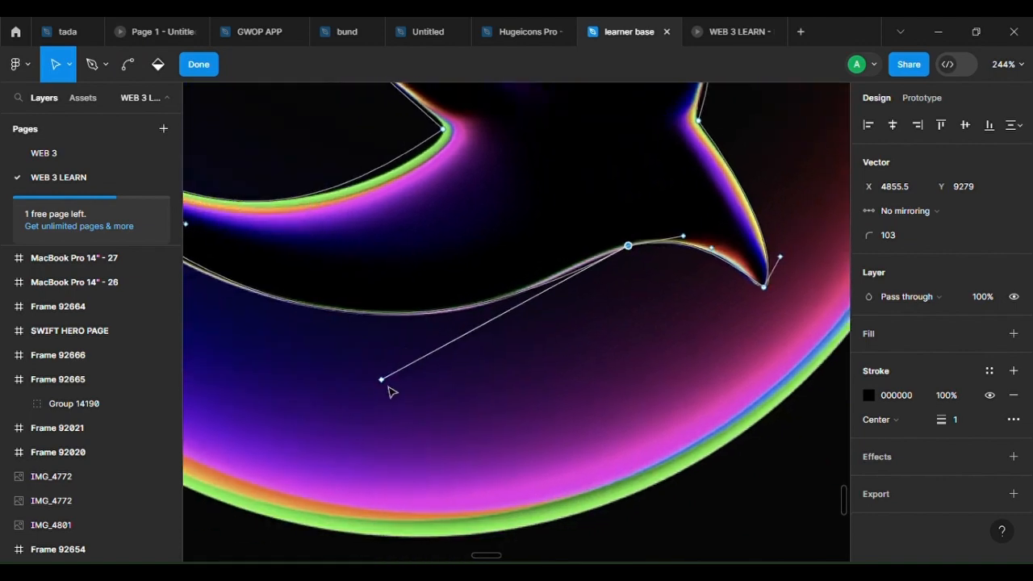
left_click_drag(388, 389, 379, 399)
key("ctrl")
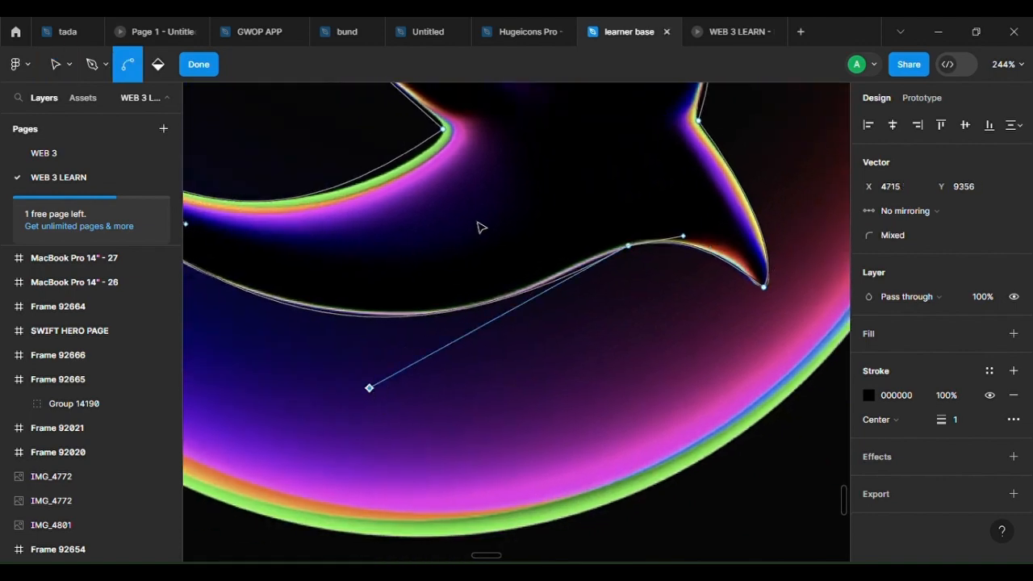
scroll(477, 228, "down", 5)
scroll(488, 305, "up", 5)
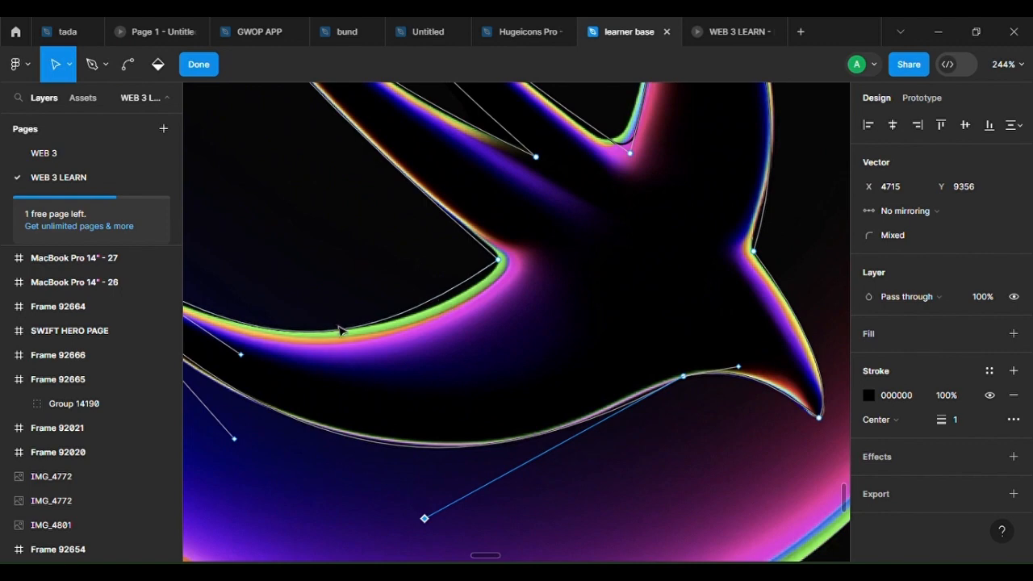
Rebend the lower wing's upper edge, fine-tune the handles at both its ends to match the artwork, and finish editing the vector
key("ctrl")
left_click_drag(421, 314, 442, 320)
scroll(439, 317, "down", 5)
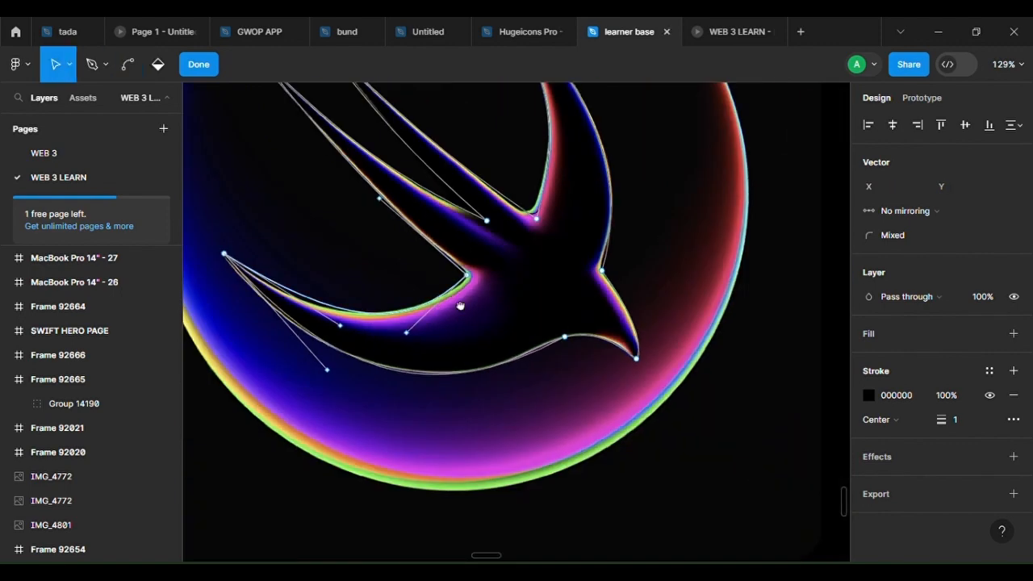
scroll(395, 328, "up", 1)
left_click_drag(392, 329, 379, 333)
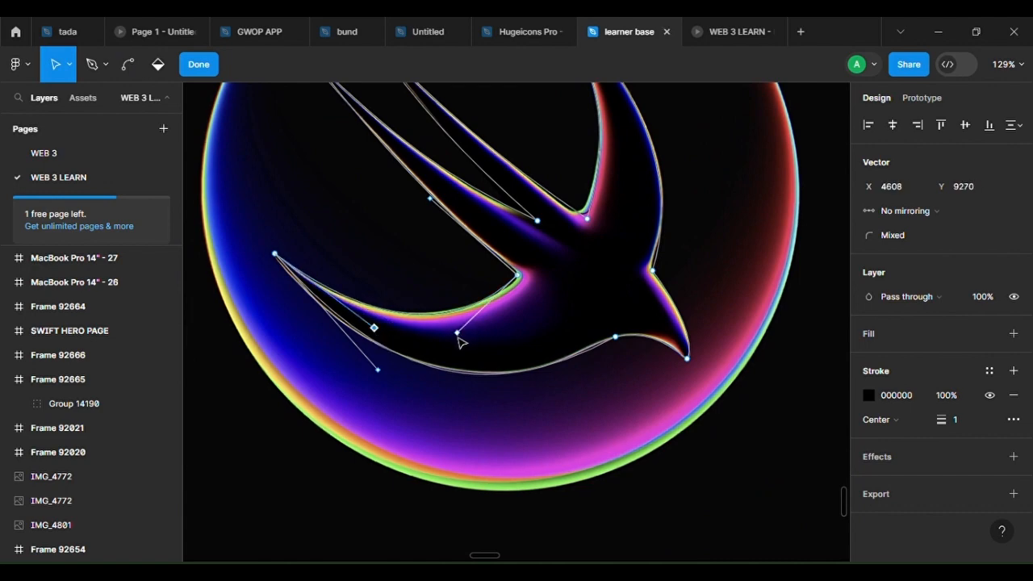
mouse_move(458, 332)
left_mouse_down()
mouse_move(482, 333)
mouse_move(468, 325)
left_mouse_up()
key("ctrl")
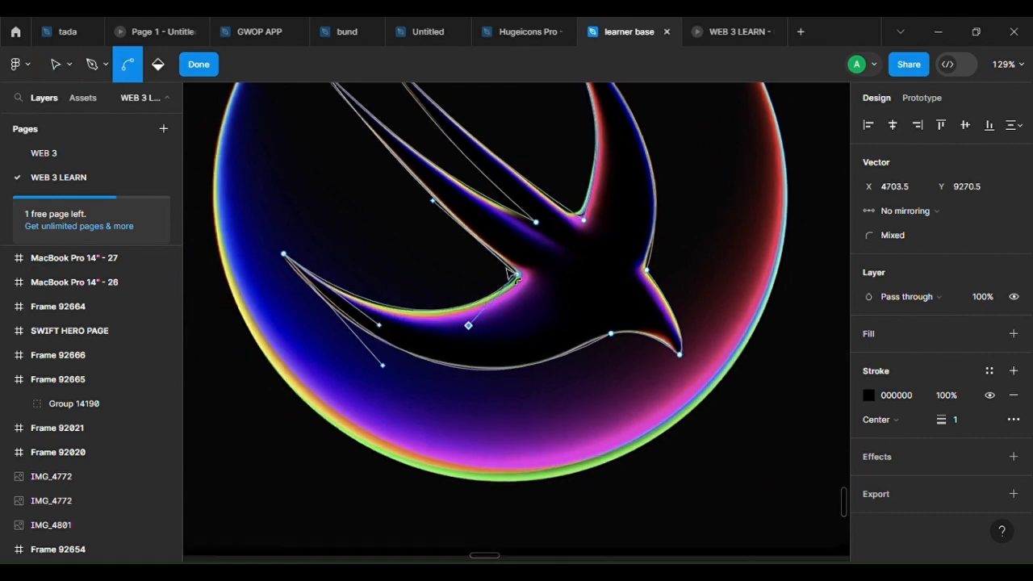
scroll(510, 275, "down", 5)
scroll(525, 296, "up", 3)
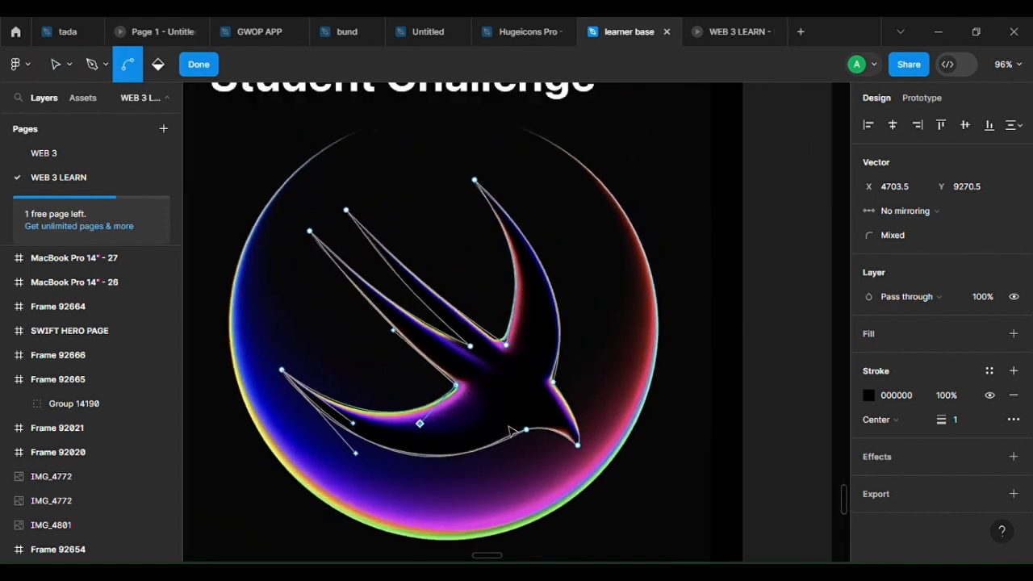
scroll(509, 431, "down", 2)
key("Escape")
scroll(546, 417, "up", 4)
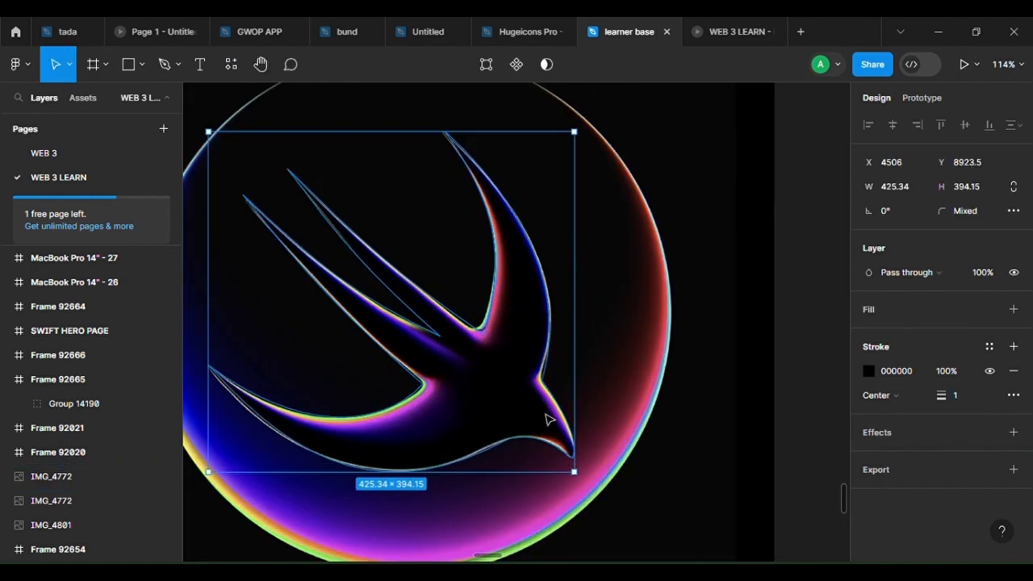
Reopen the bird vector for editing and round the anchor in the notch behind the head with corner radius 11
double_click(592, 482)
key("Escape")
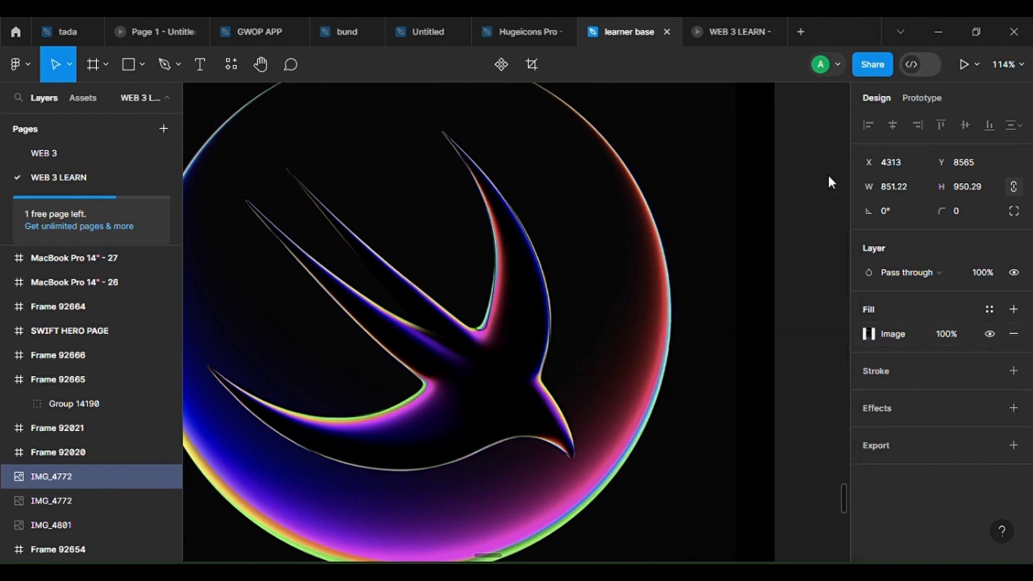
double_click(546, 389)
scroll(546, 387, "up", 10)
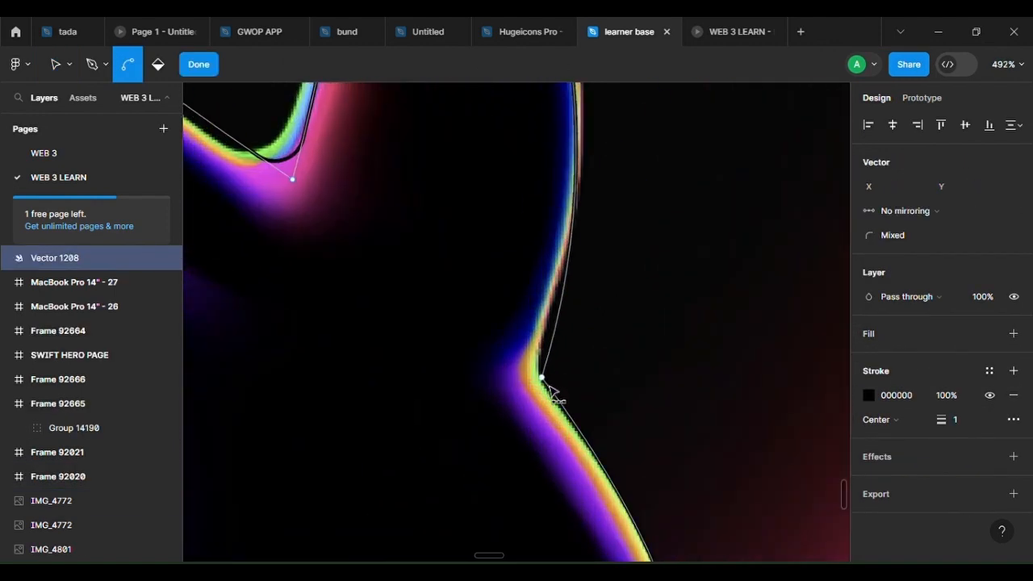
left_click(543, 377)
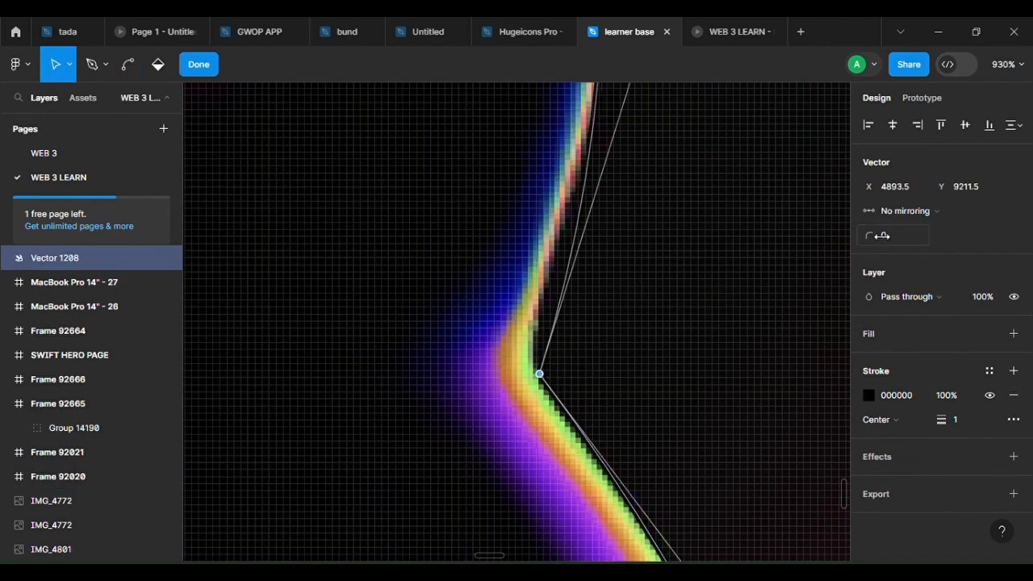
left_click_drag(882, 235, 884, 235)
scroll(572, 400, "down", 10)
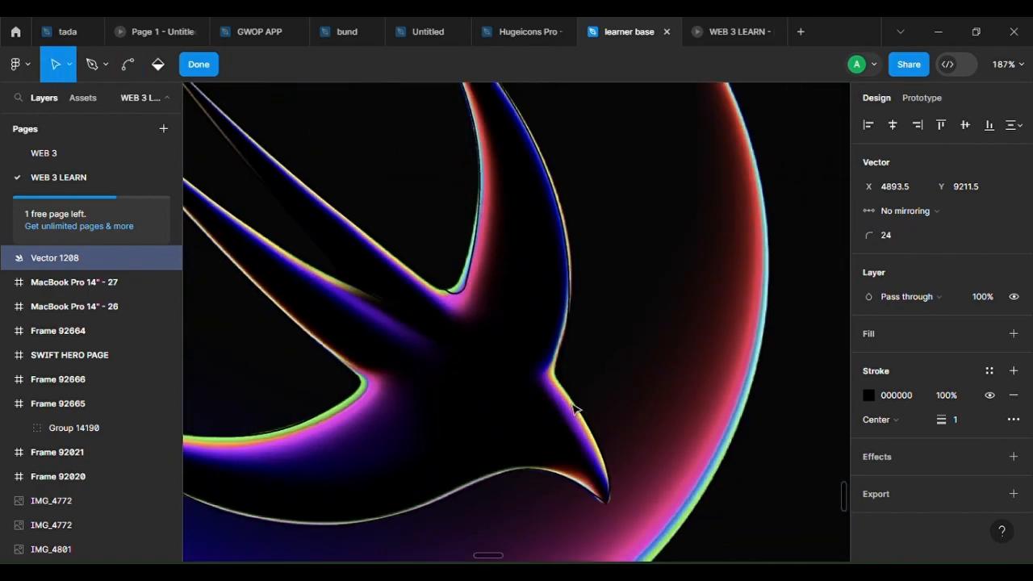
scroll(557, 355, "up", 5)
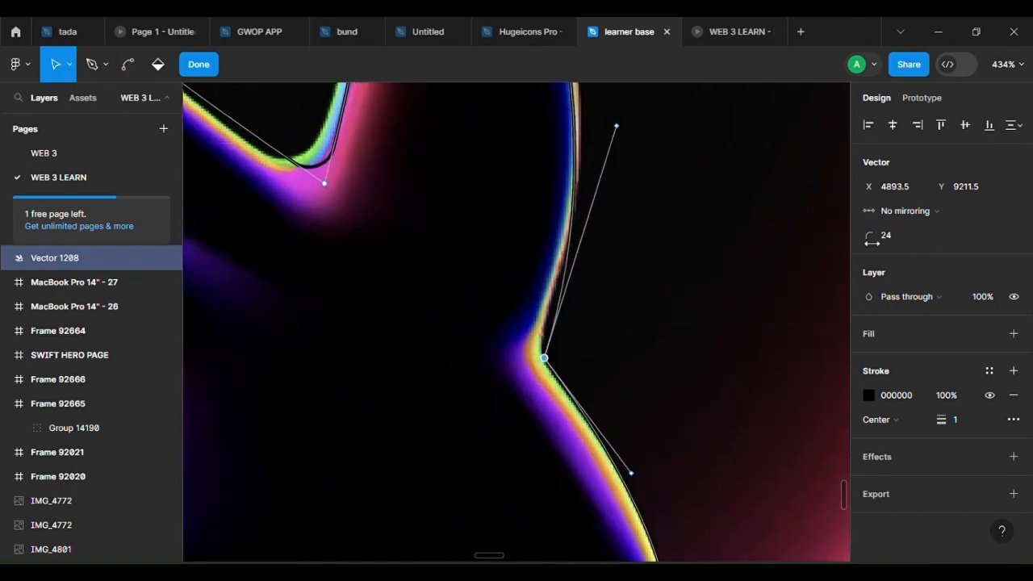
left_click_drag(856, 249, 844, 245)
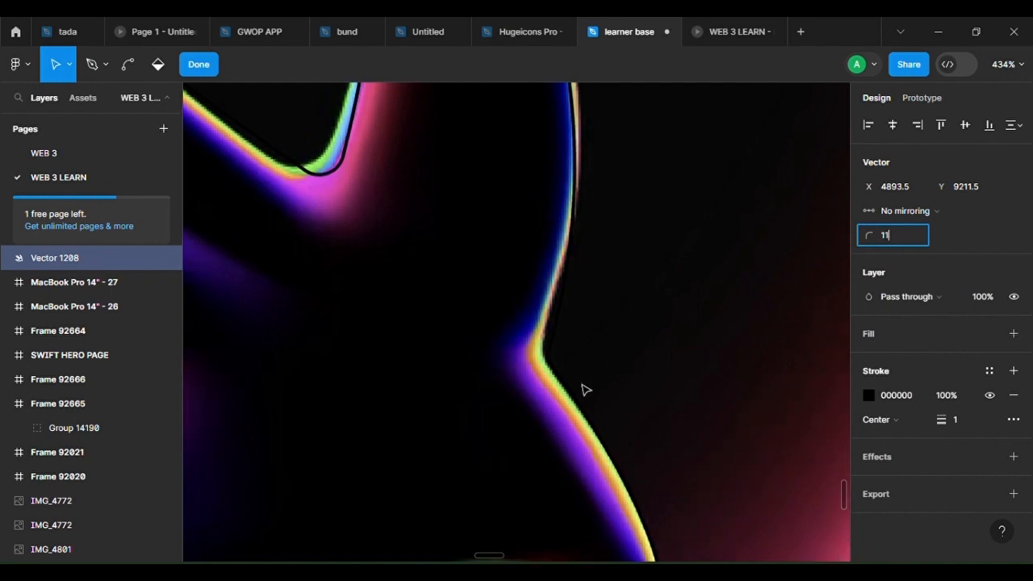
scroll(565, 314, "down", 5)
scroll(564, 368, "up", 6)
scroll(488, 340, "down", 5)
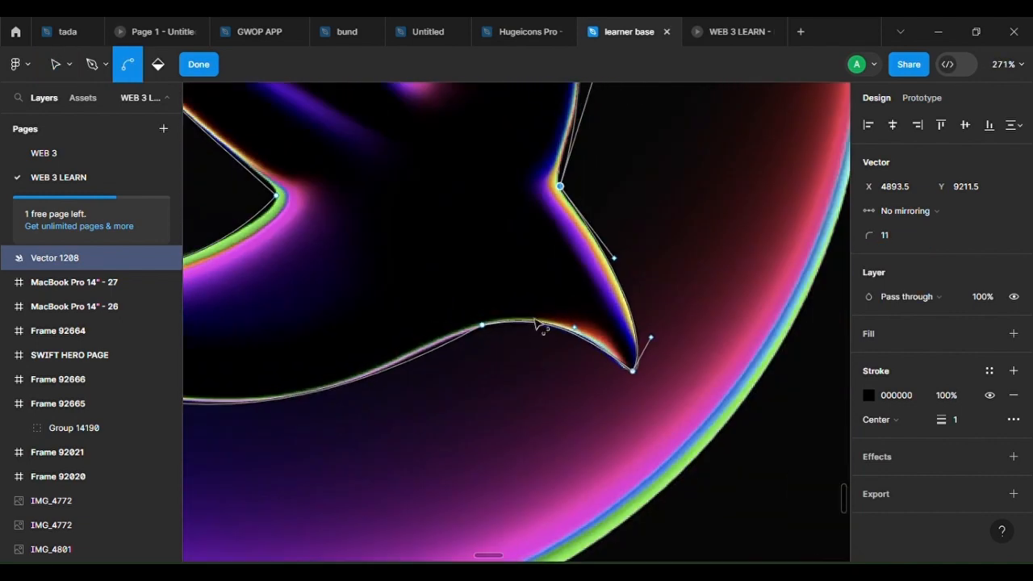
Round the anchor where the lower wing meets the adjacent long feather with corner radius 5
scroll(364, 281, "up", 4)
left_click(477, 250)
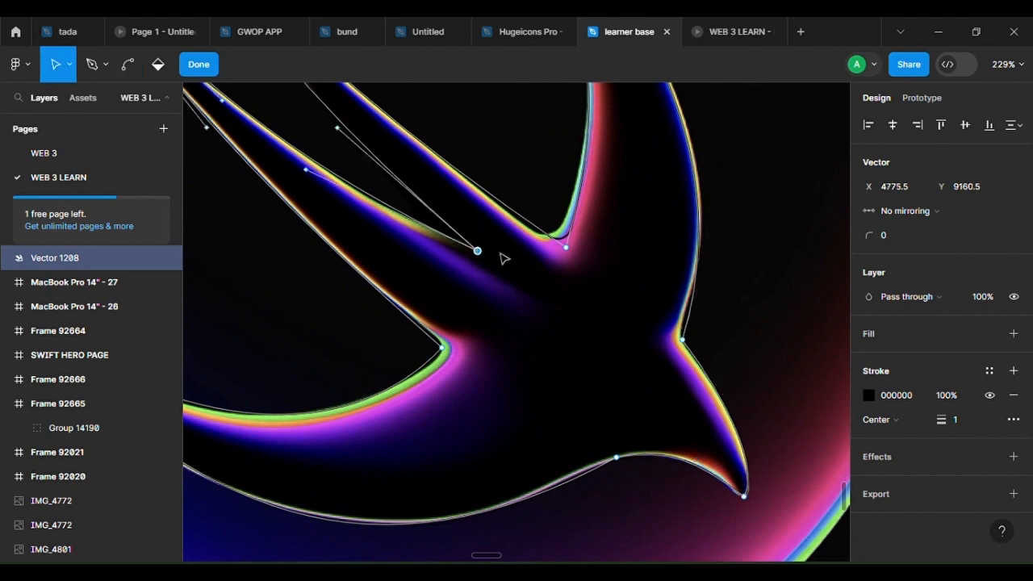
left_click(442, 348)
scroll(427, 358, "up", 8)
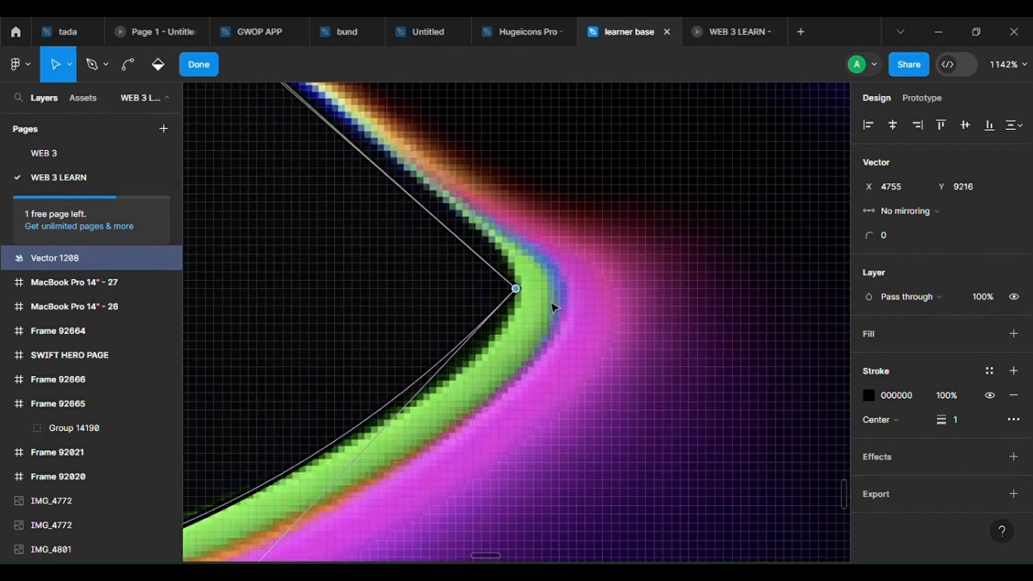
left_click_drag(869, 236, 885, 240)
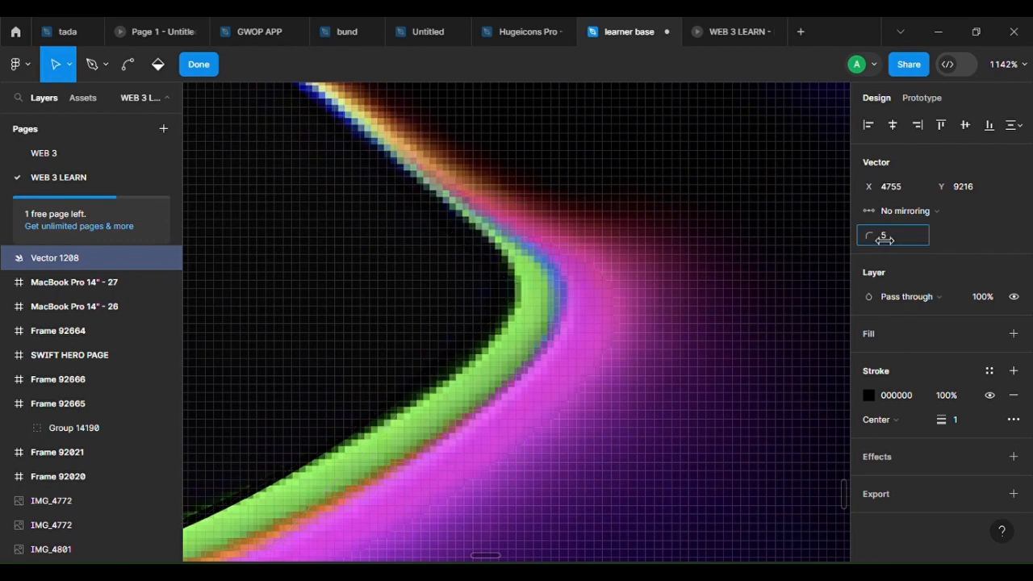
scroll(686, 292, "down", 10)
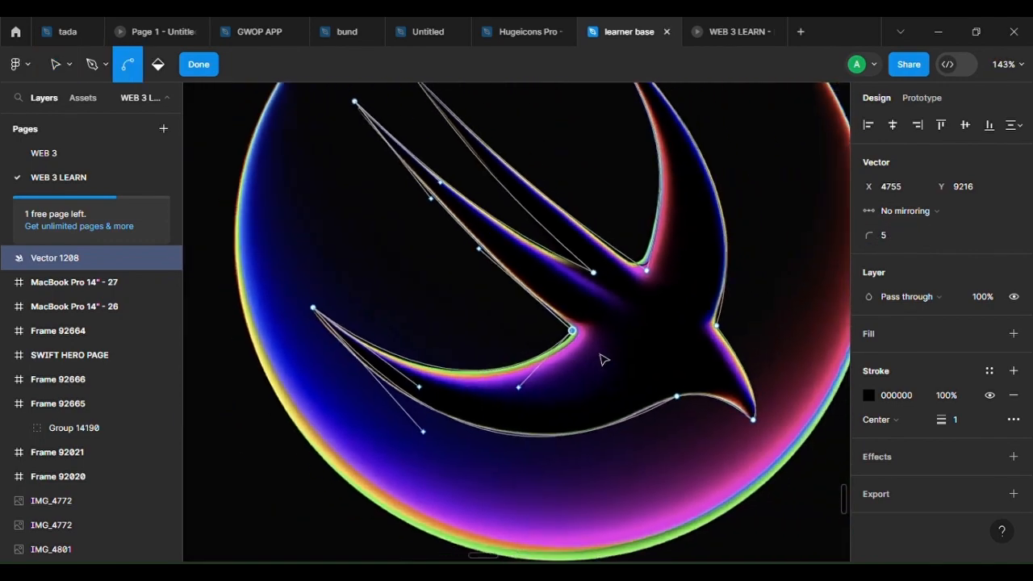
scroll(613, 362, "down", 3)
Finish editing the bird vector and move it off the artwork into the empty Frame 92666
key("Escape")
scroll(617, 362, "down", 5)
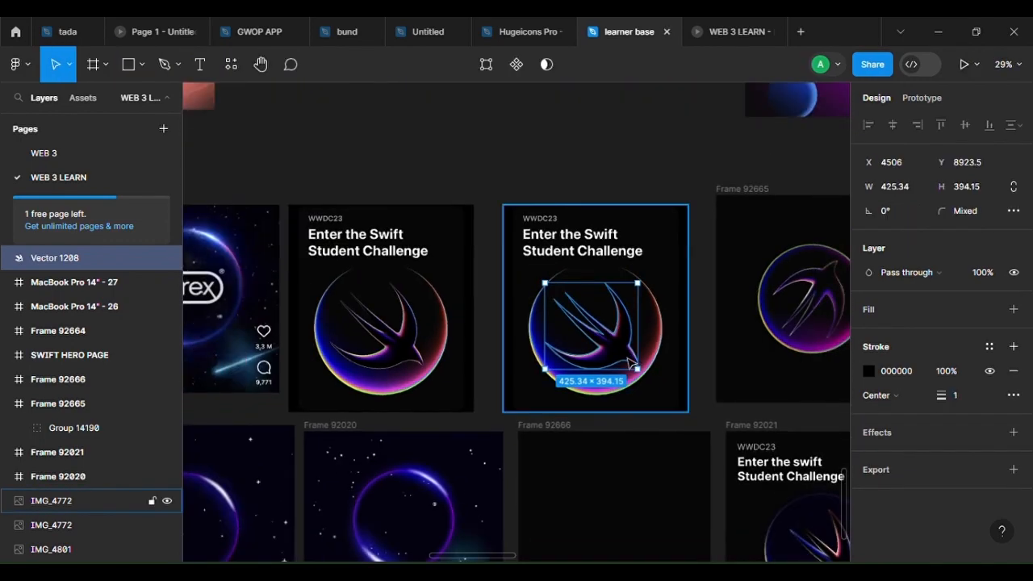
left_click_drag(629, 362, 598, 438)
scroll(622, 468, "up", 3)
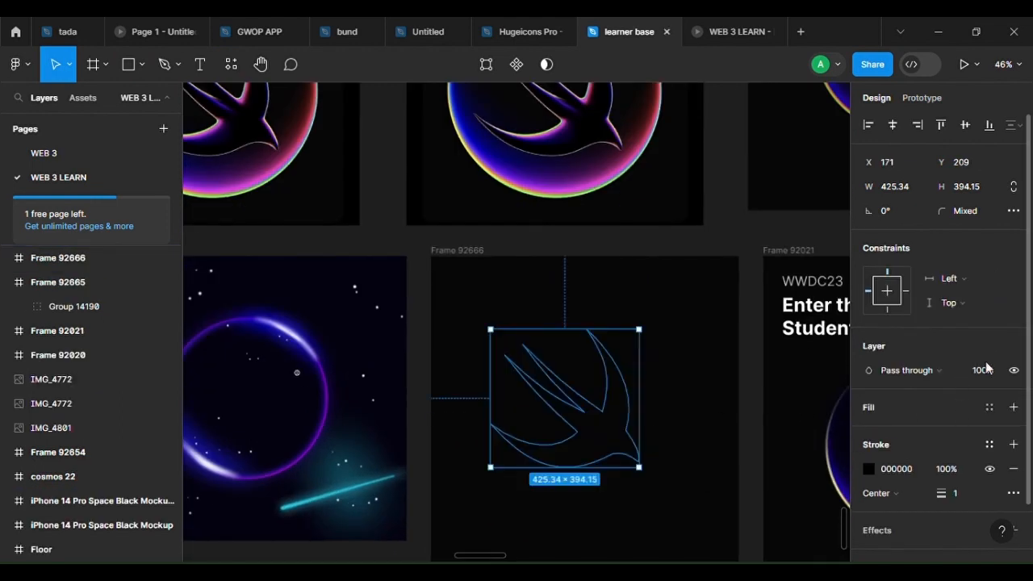
Add a fill to the bird vector, nudge it upward and centre it horizontally in Frame 92666
left_click(1014, 406)
left_click_drag(614, 500, 620, 409)
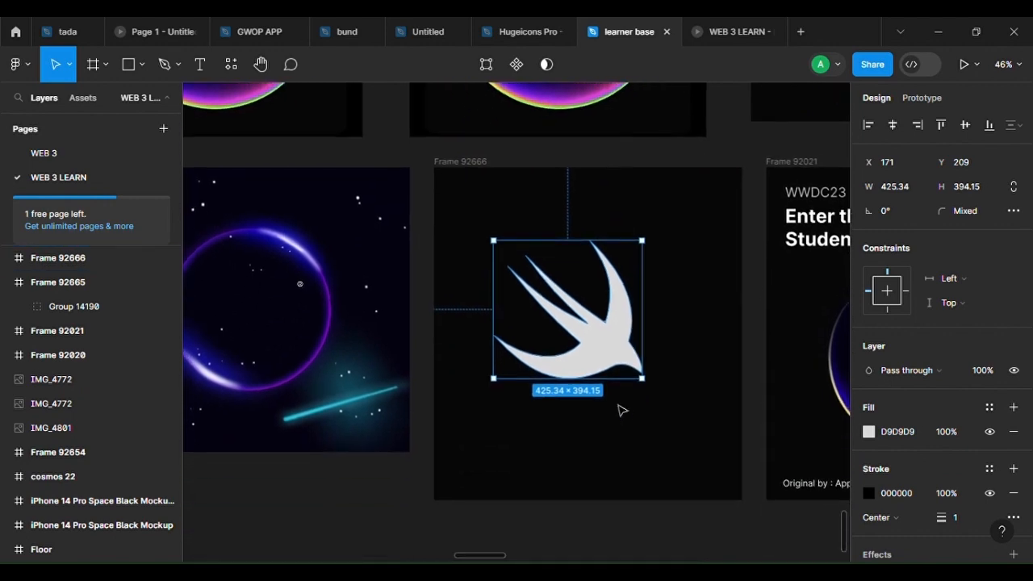
scroll(601, 364, "up", 3)
left_click_drag(628, 363, 631, 348)
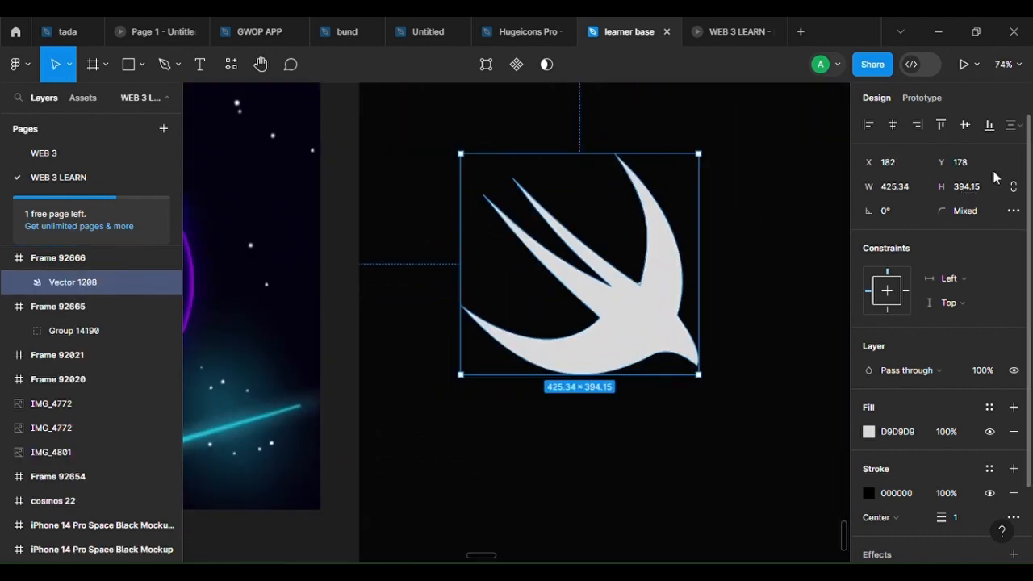
left_click(897, 125)
scroll(528, 316, "down", 5)
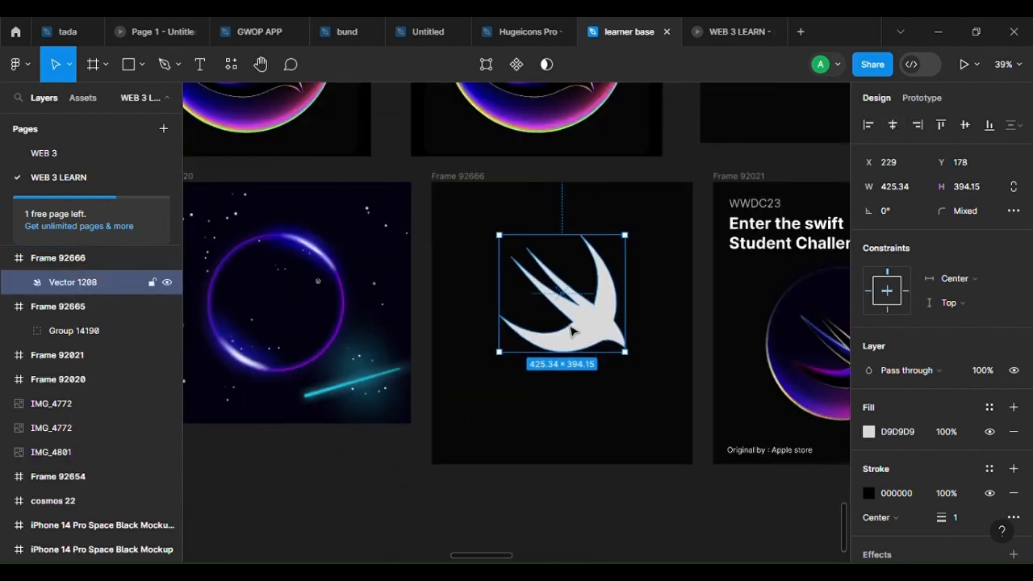
Set the bird's fill to the green 8BE260 sampled from the lower rim of the artwork's circle
scroll(477, 254, "up", 3)
scroll(539, 282, "up", 3)
scroll(539, 282, "up", 5)
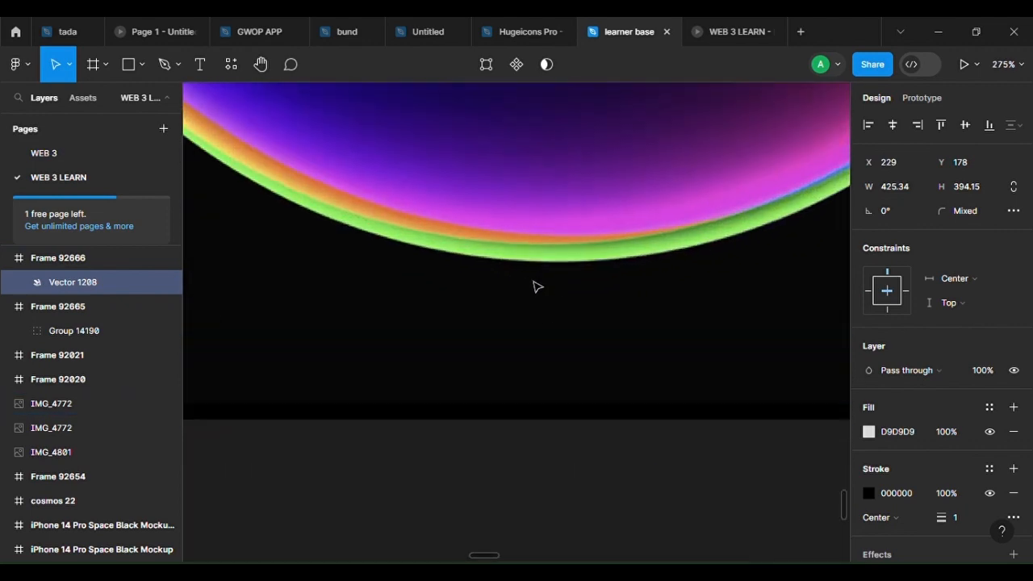
scroll(535, 285, "down", 3)
left_click_drag(560, 260, 561, 410)
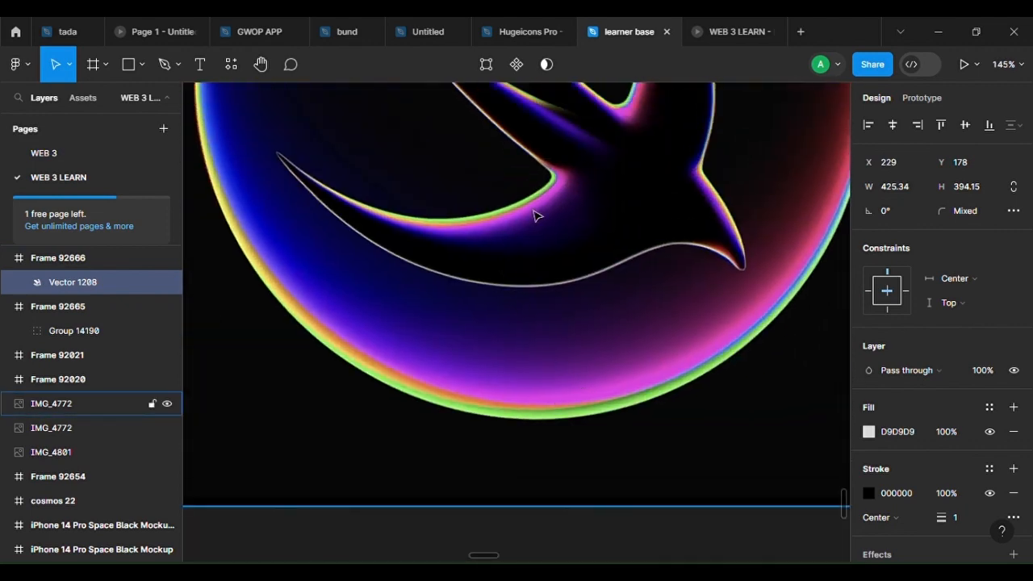
scroll(637, 337, "up", 5)
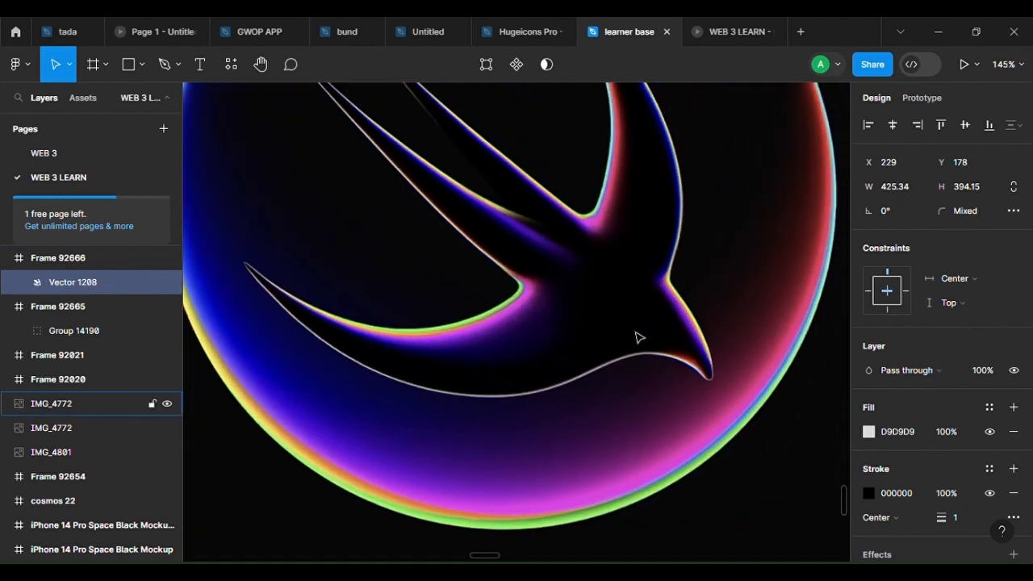
scroll(633, 472, "down", 5)
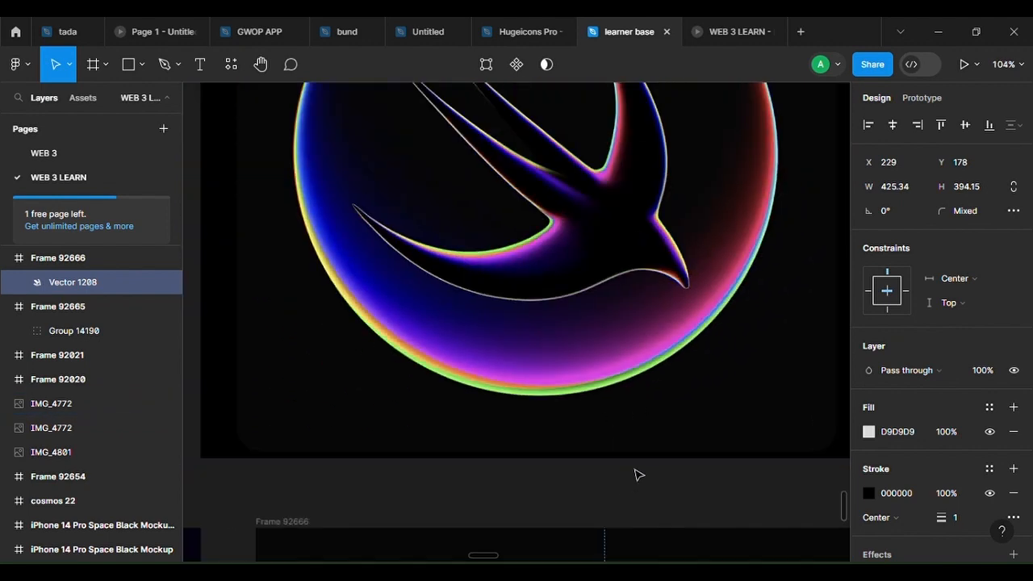
scroll(610, 417, "up", 3)
scroll(508, 278, "up", 2)
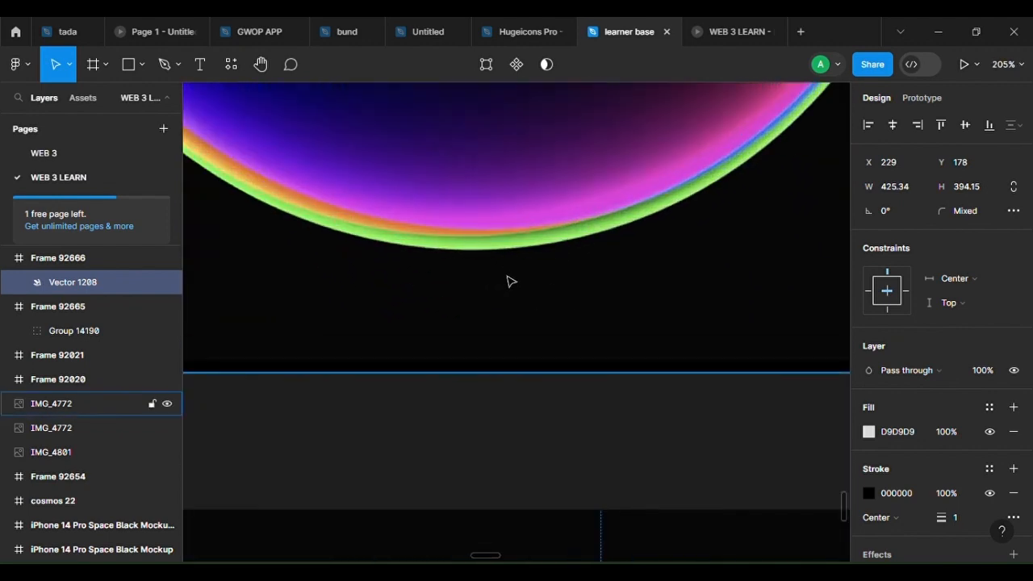
key("i")
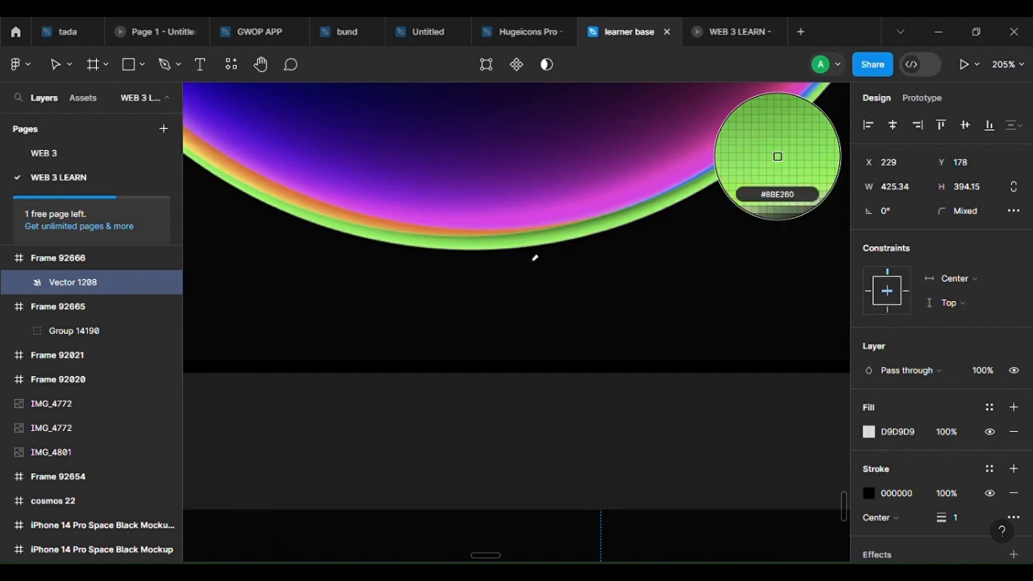
left_click(533, 248)
scroll(533, 248, "down", 6)
scroll(525, 235, "up", 5)
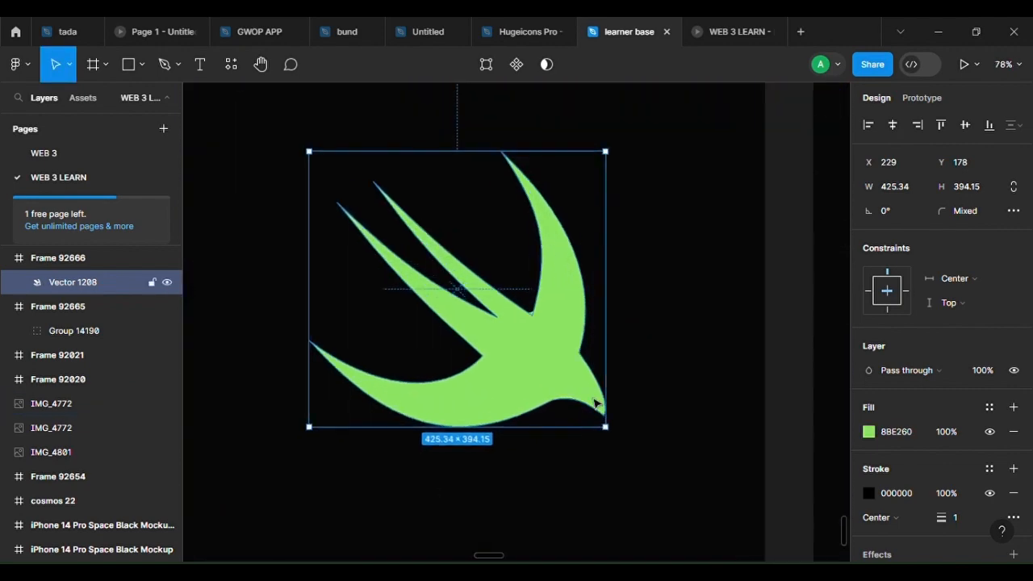
scroll(628, 472, "down", 2)
scroll(682, 447, "up", 1)
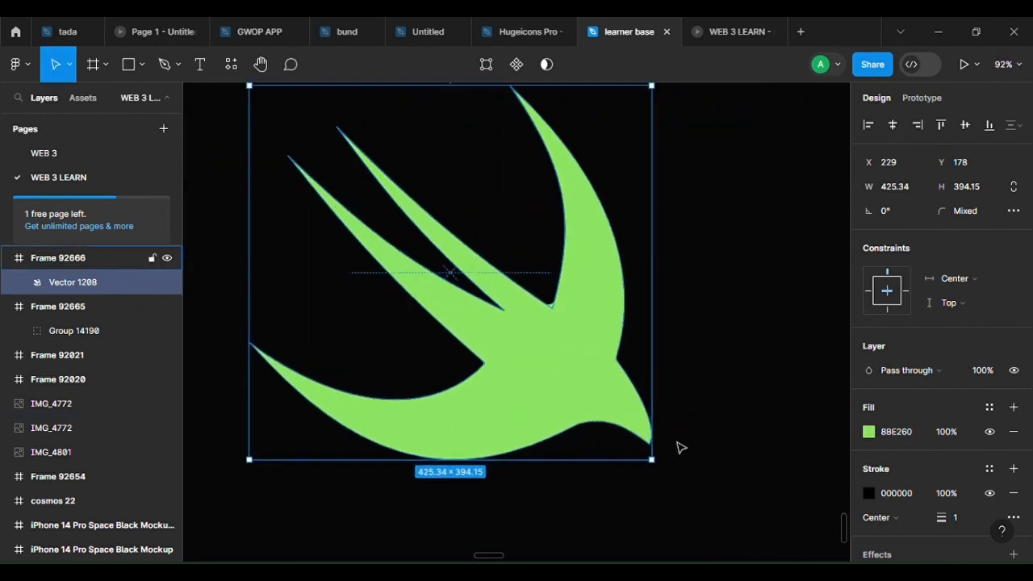
Round the anchor at the tip of the bird's beak with corner radius 3
scroll(627, 444, "up", 5)
double_click(634, 416)
left_click(653, 457)
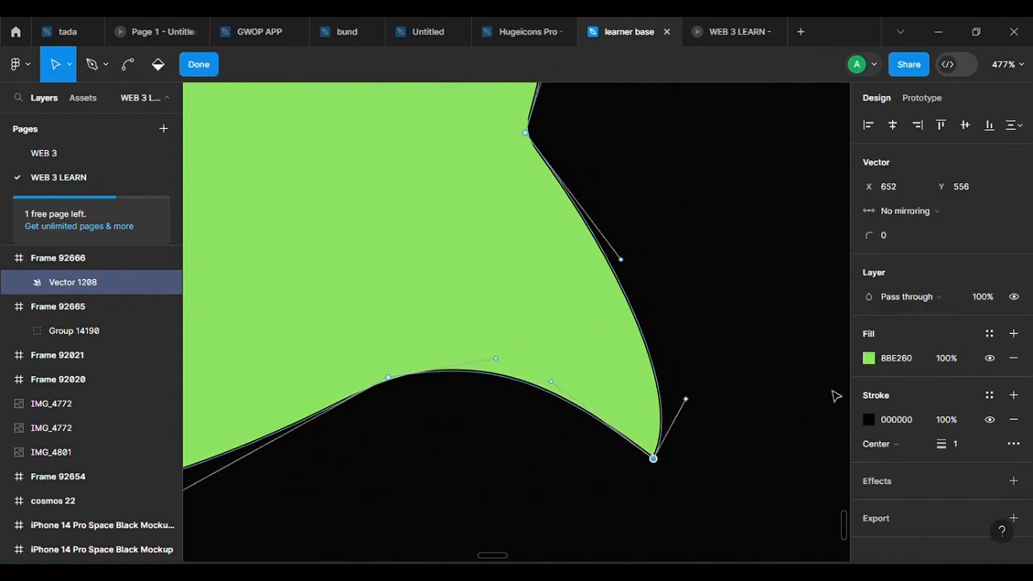
left_click(897, 239)
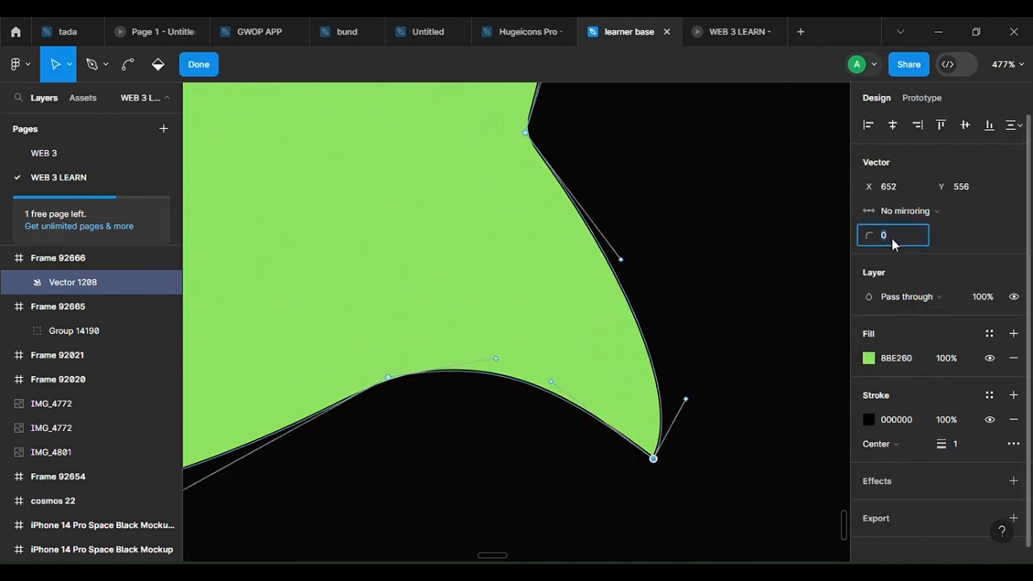
type("3")
key("Return")
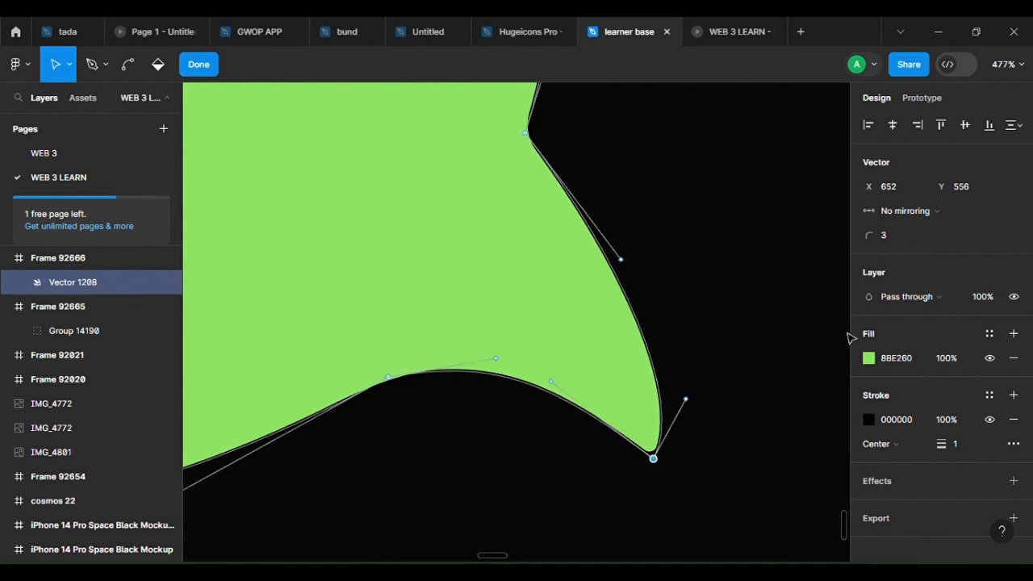
Remove the black stroke from the bird vector and keep its green fill
left_click(1013, 357)
key("ctrl+z")
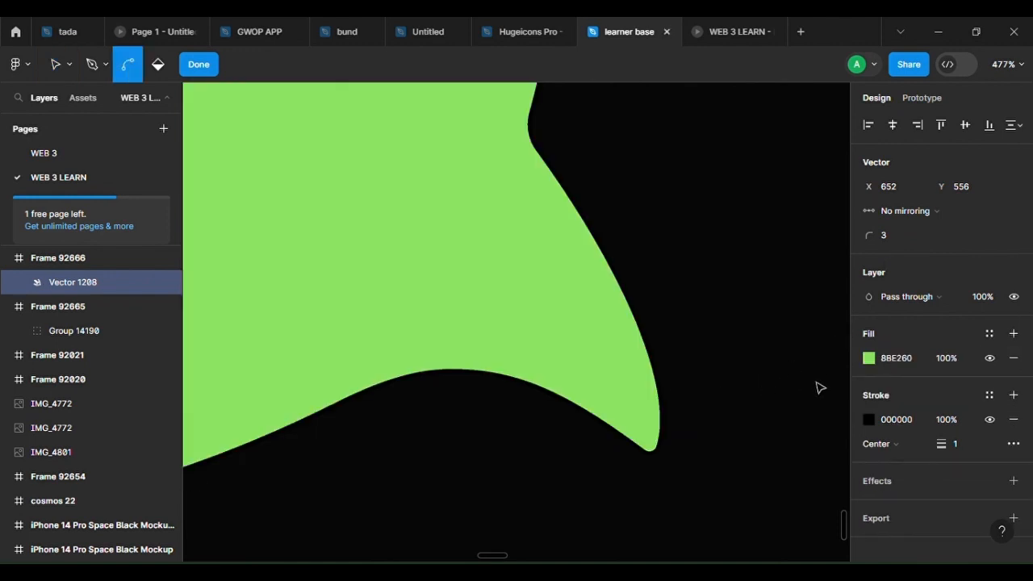
left_click(1013, 394)
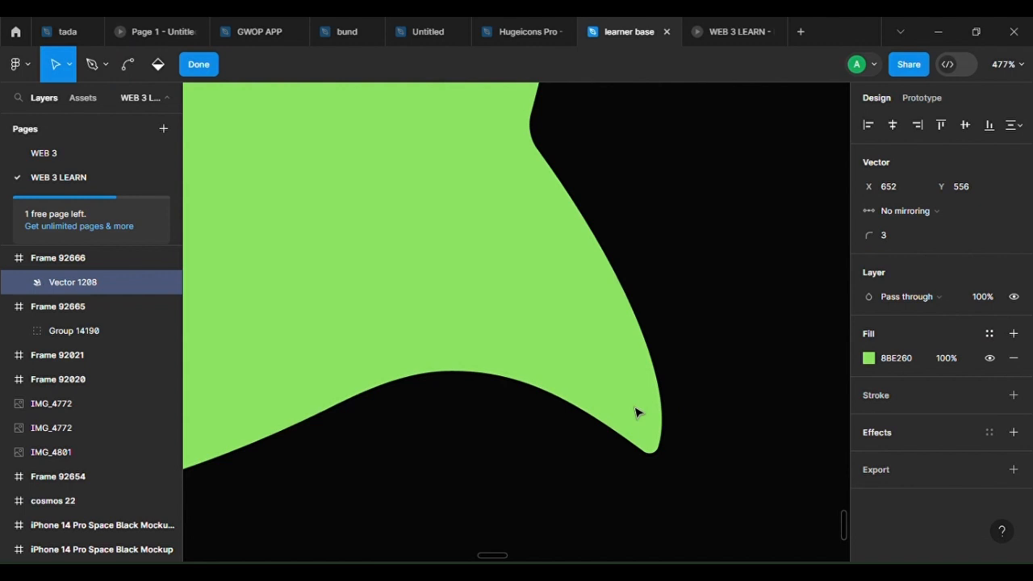
key("Escape")
Bend the outer curve between the upper wing and the beak tip slightly outward, then finish editing the vector
double_click(629, 355)
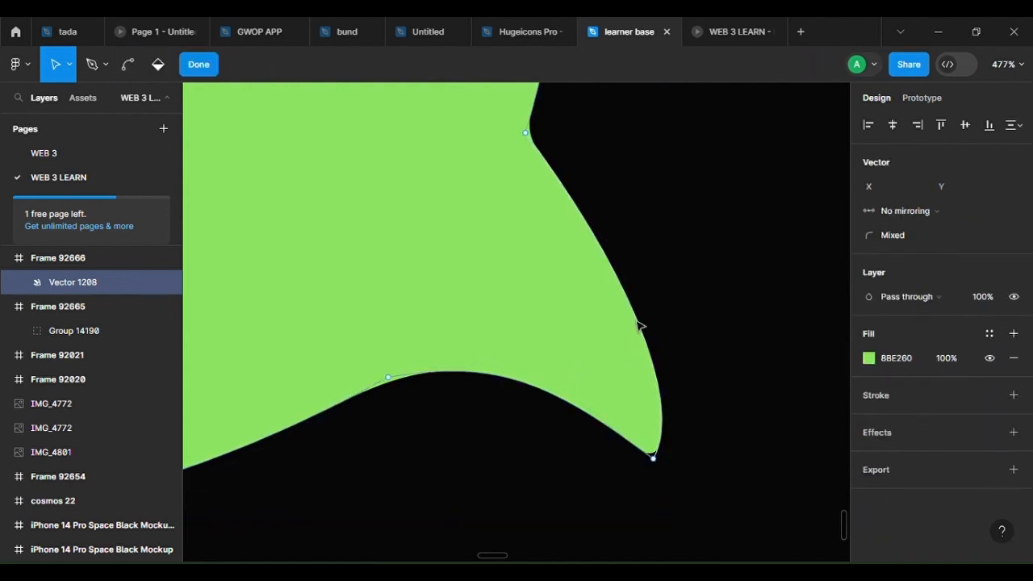
key("ctrl")
left_click_drag(637, 326, 653, 313)
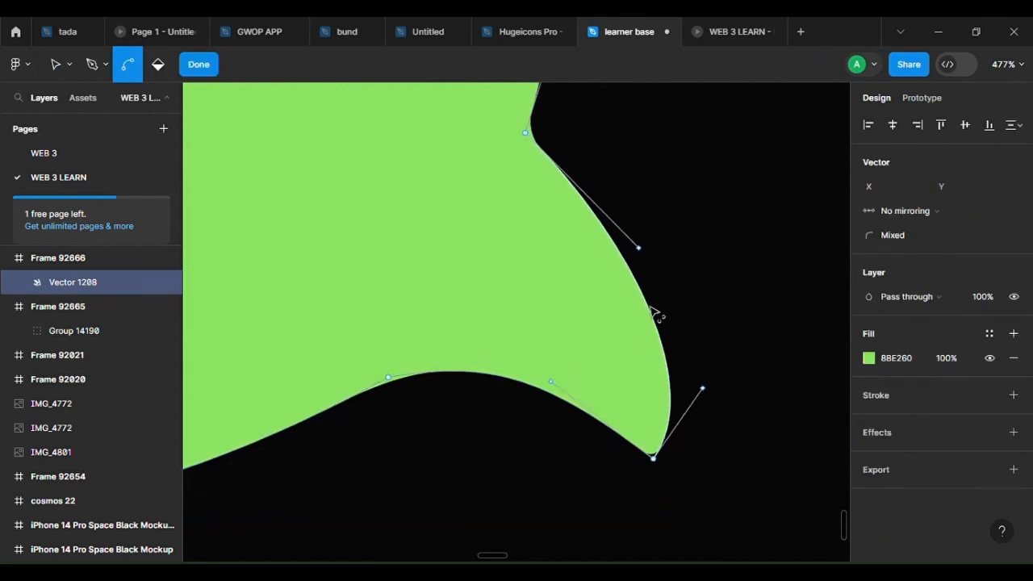
left_click(680, 460)
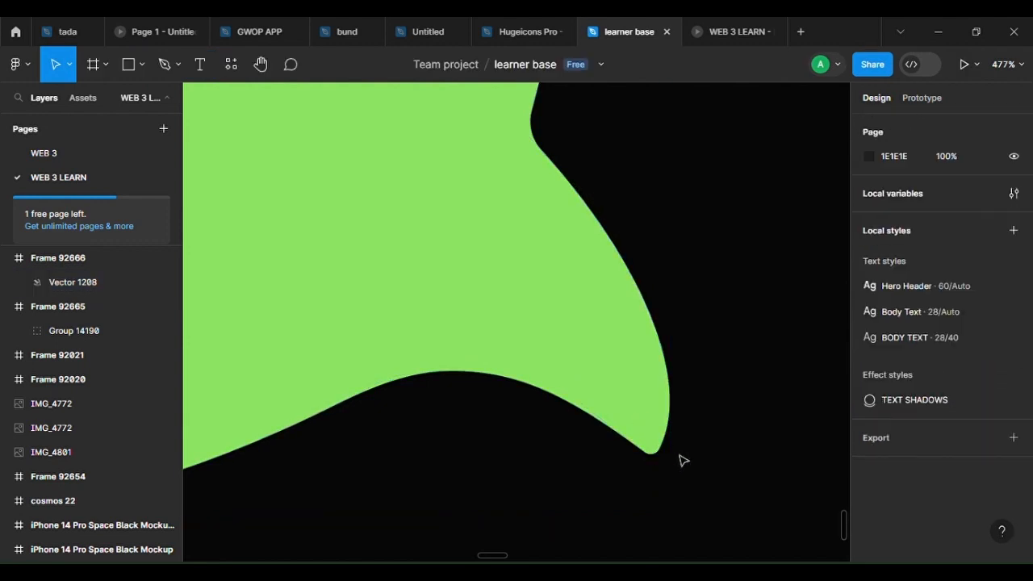
Reopen the bird vector for editing and bend the head's outer curve slightly back inward
scroll(680, 460, "down", 10)
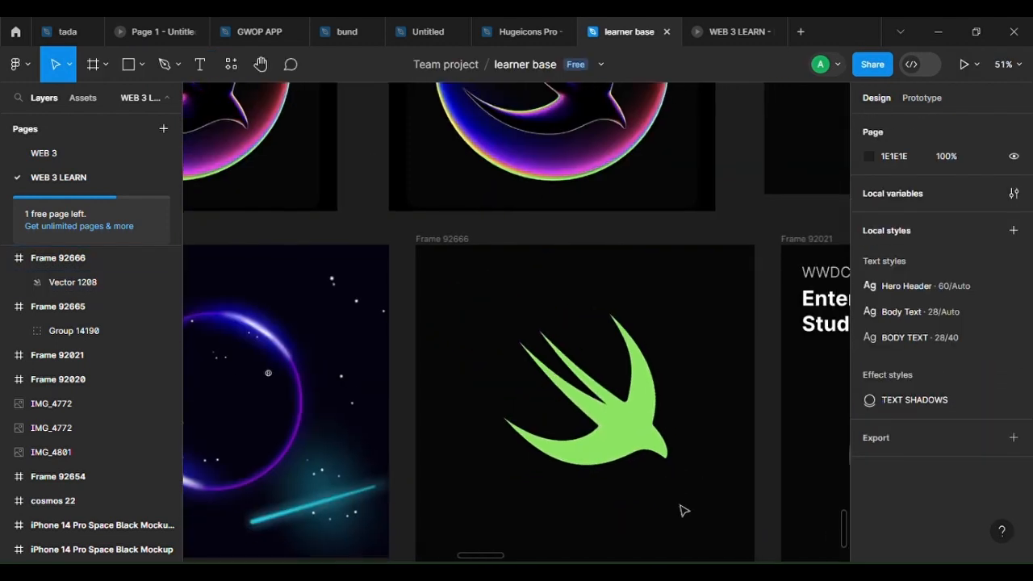
left_click(664, 459)
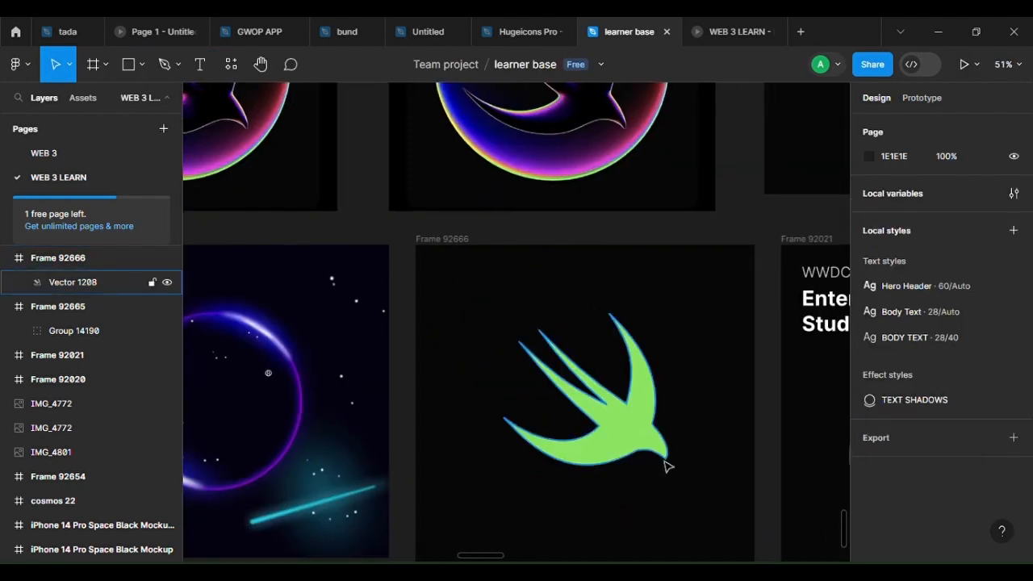
scroll(703, 471, "up", 10)
double_click(639, 458)
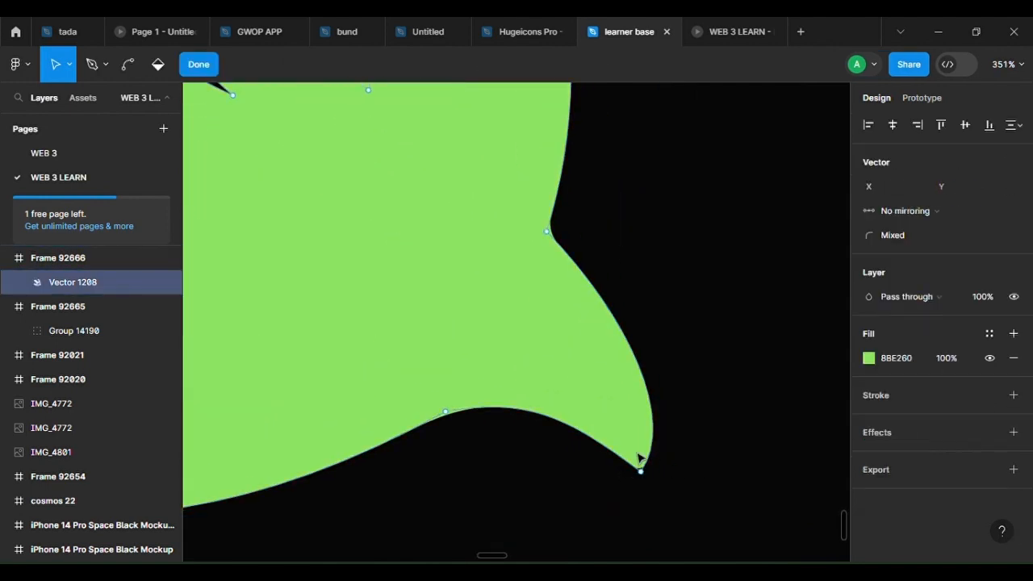
key("ctrl")
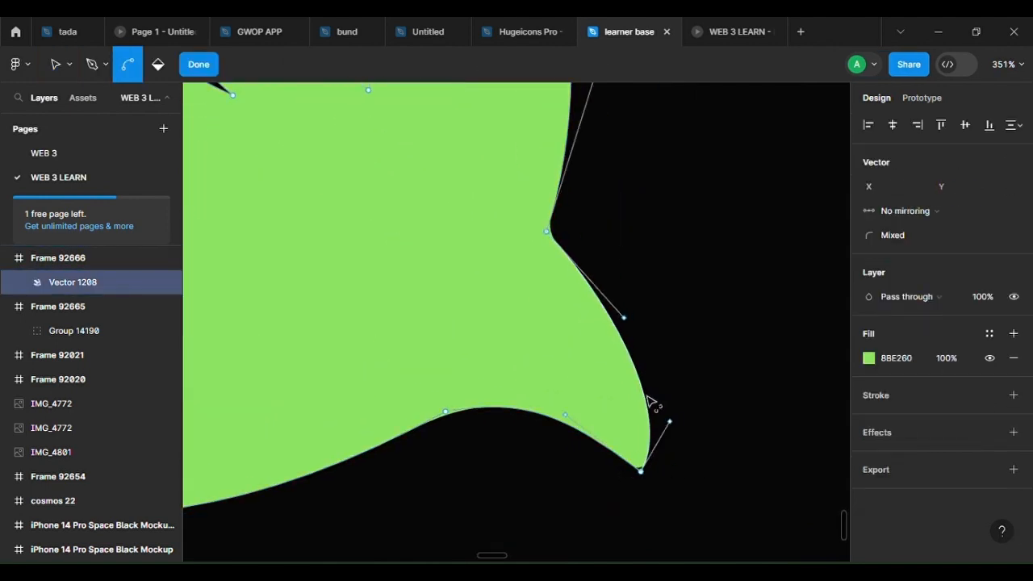
Set the beak-tip anchor's corner radius to 2 and leave vector editing
left_click(641, 471)
left_click(893, 235)
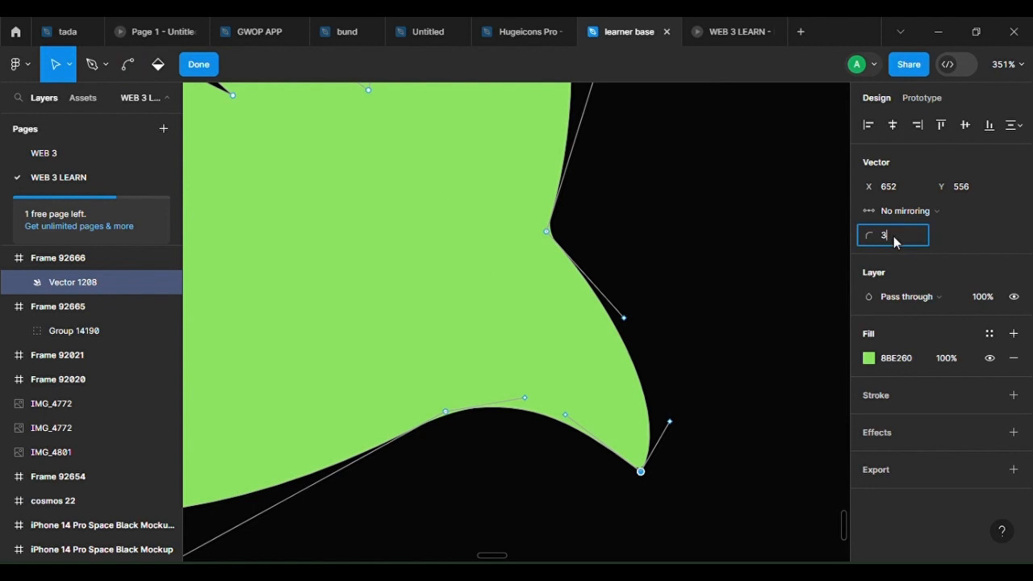
type("2")
key("Return")
key("Escape")
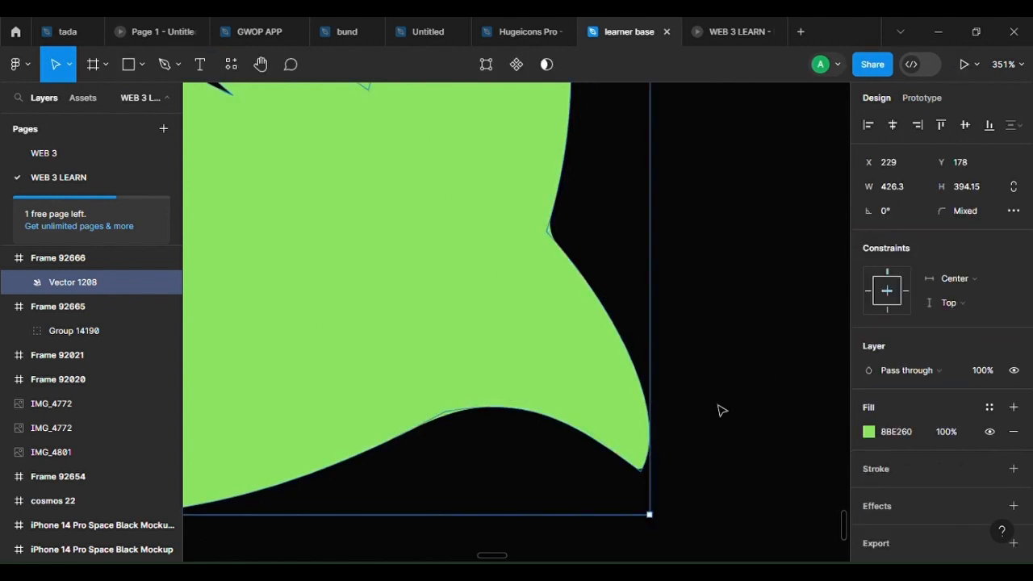
Duplicate the green bird vector in place and lock the original, Vector 1208
scroll(724, 419, "down", 5)
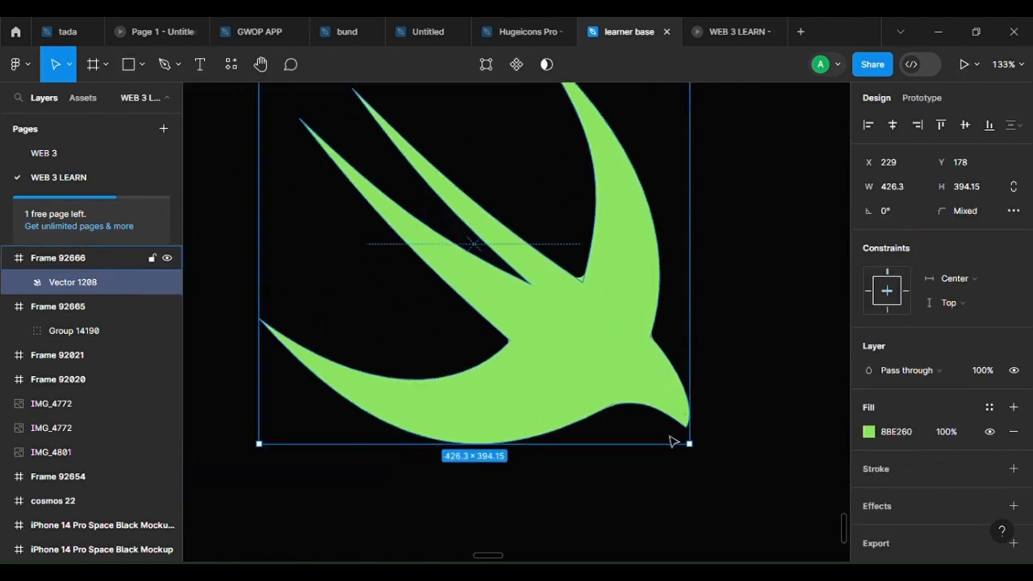
key("ctrl+d")
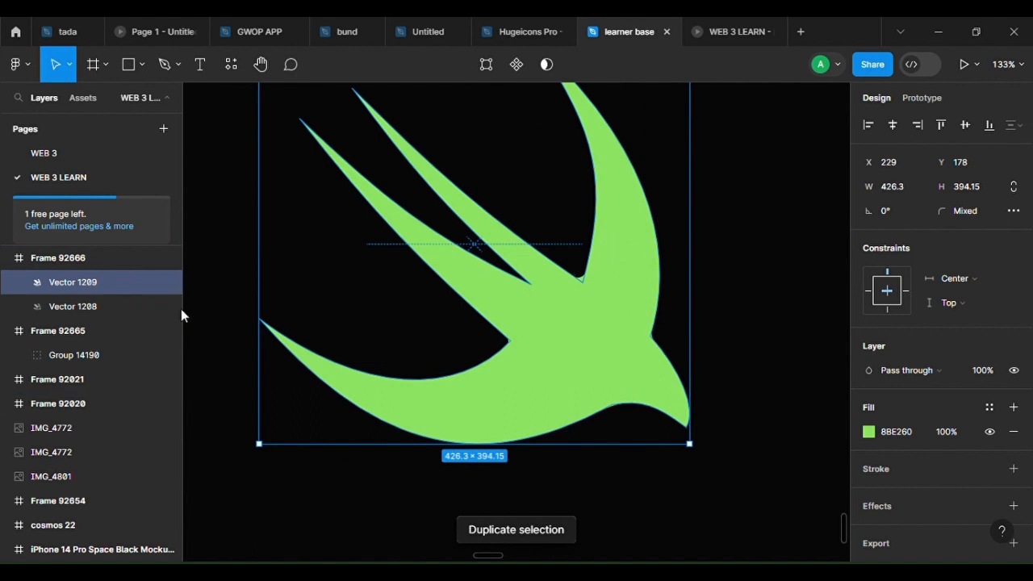
left_click(151, 307)
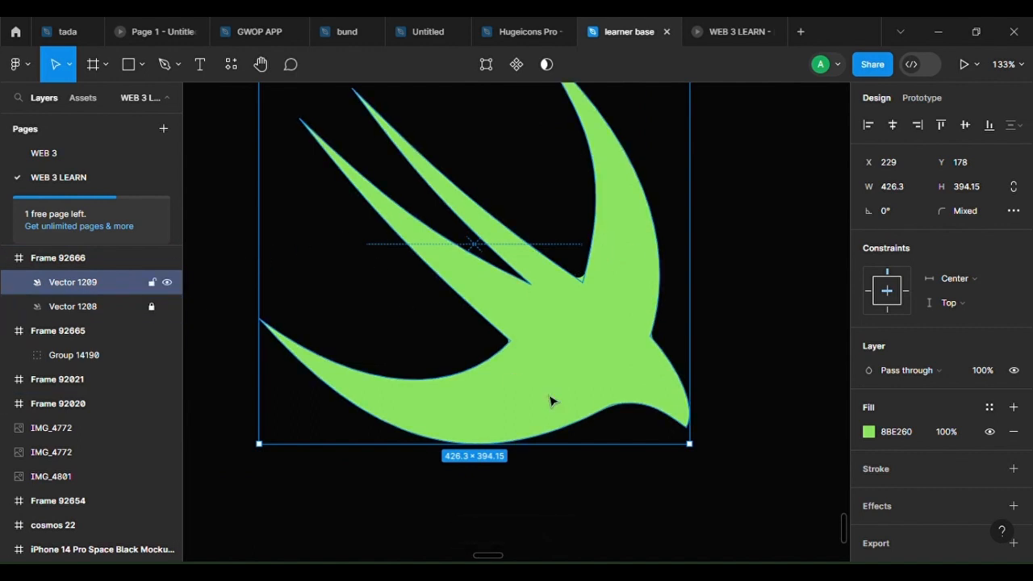
Change the duplicated bird's fill to the purple AF57F4
left_click(868, 431)
left_click_drag(749, 369, 810, 369)
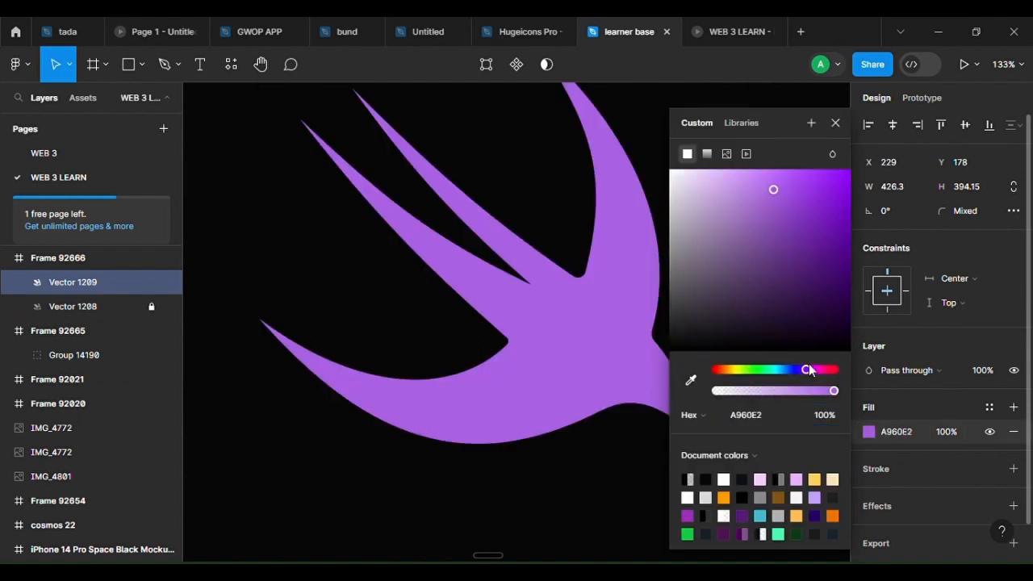
left_click_drag(786, 194, 786, 176)
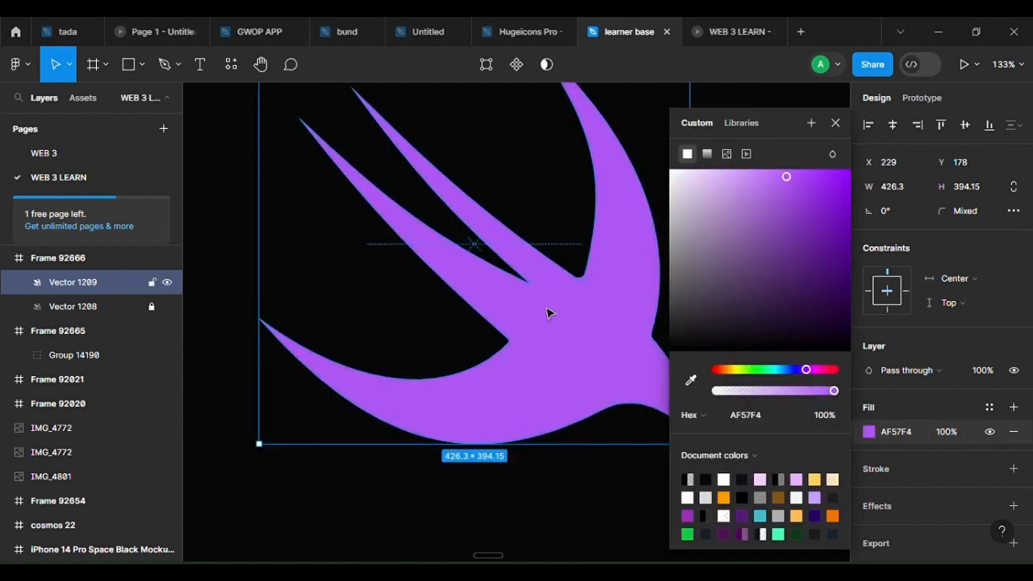
left_click(386, 279)
Bend the purple bird's outer head curve inward to expose a thin green edge of the bird beneath
scroll(636, 330, "up", 4)
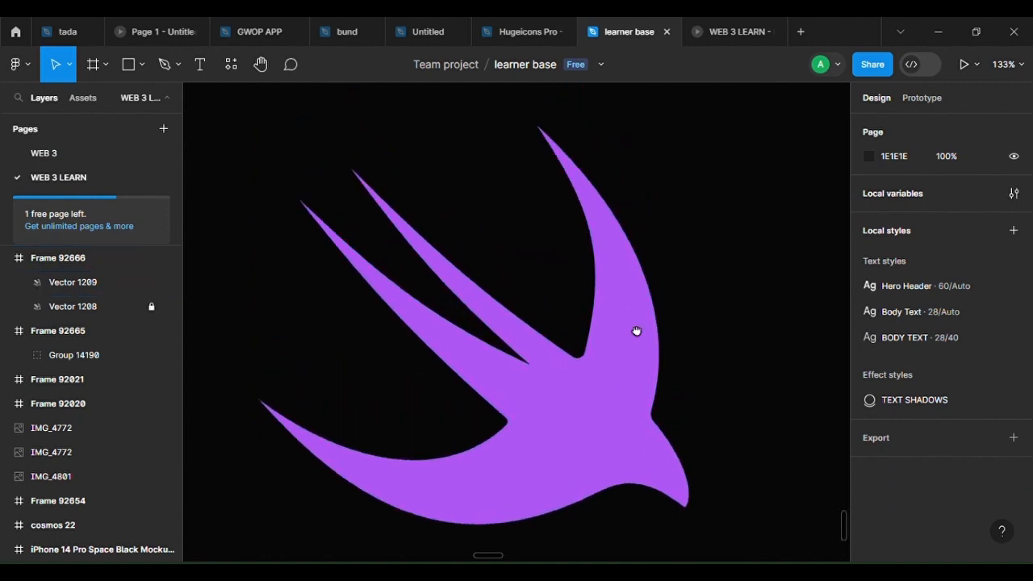
scroll(647, 364, "down", 8)
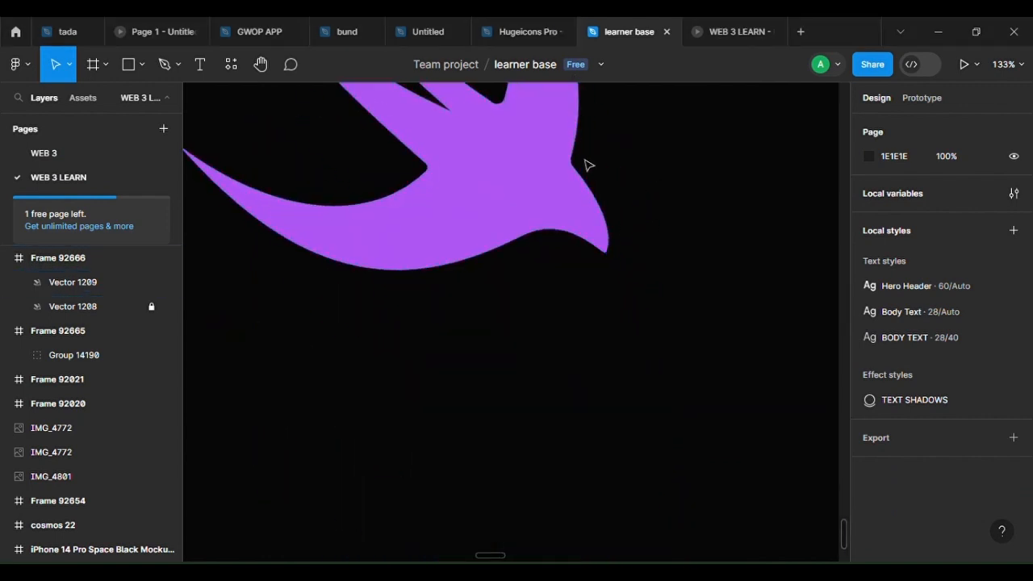
scroll(599, 363, "up", 3)
scroll(599, 363, "up", 7)
double_click(604, 323)
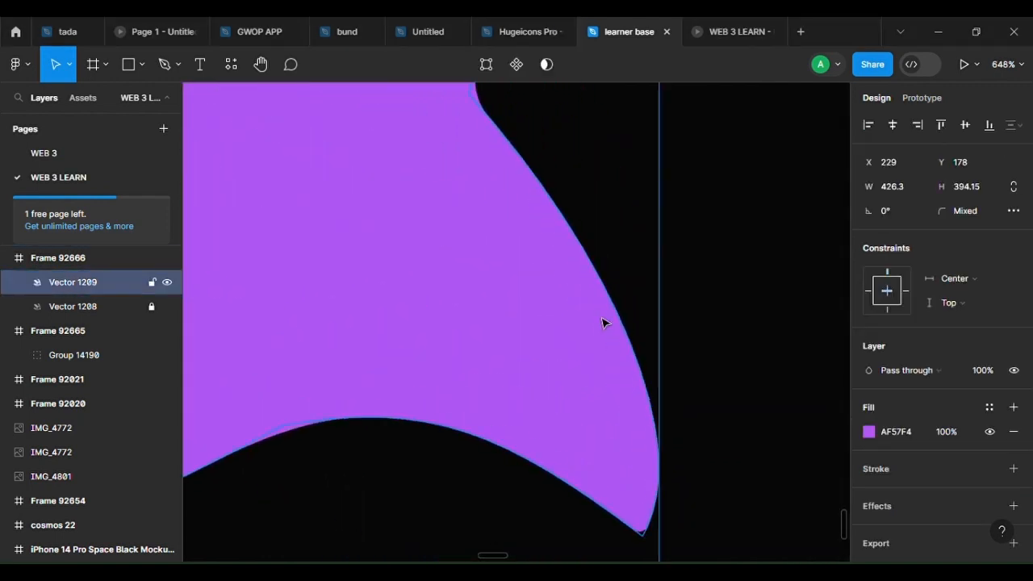
key("ctrl")
left_click_drag(613, 304, 611, 307)
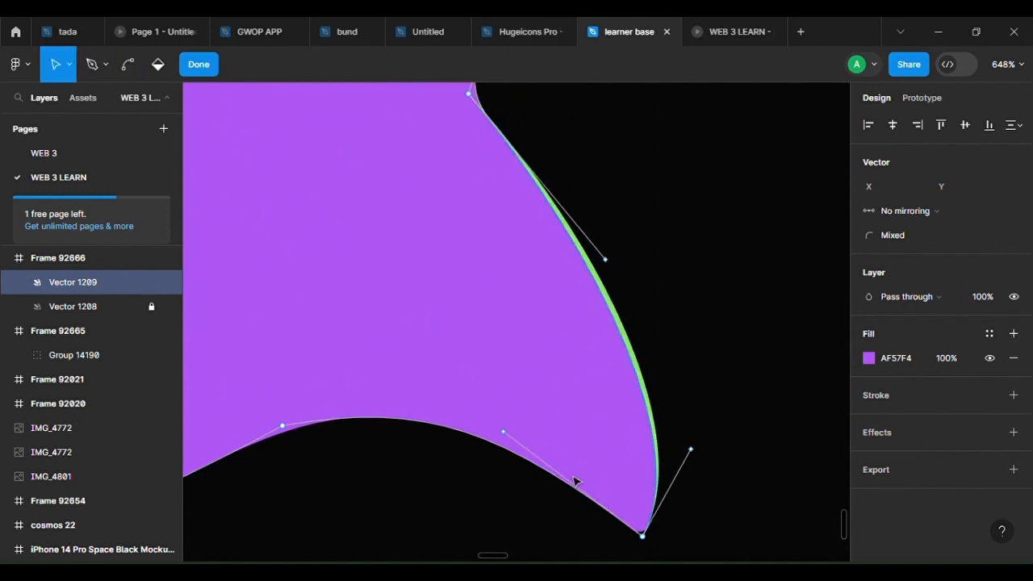
Move the purple bird's beak-tip anchor to X 652, Y 555.5 and its underside handle to X 624.5, Y 533.5
scroll(641, 537, "up", 5)
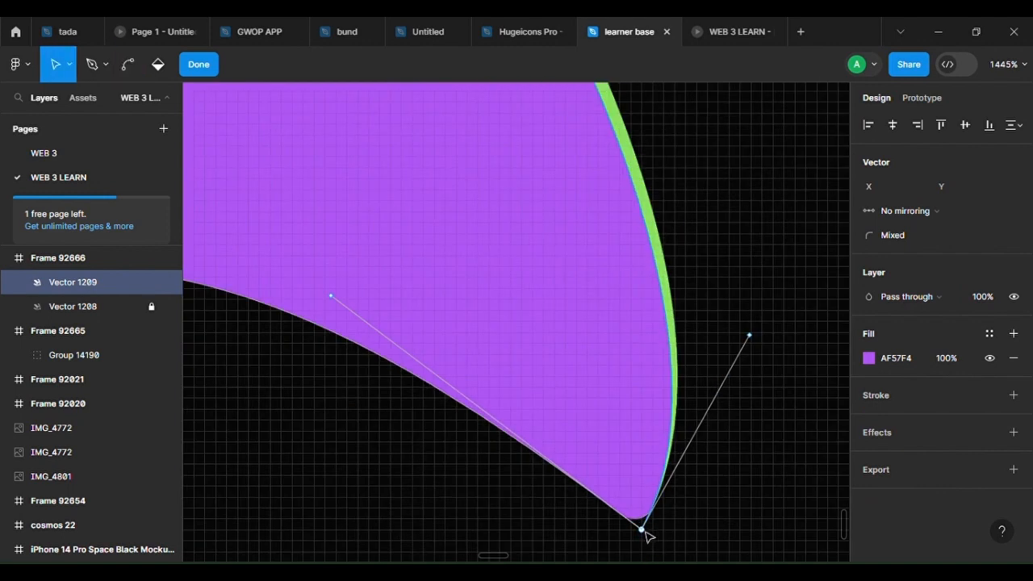
left_click(641, 530)
mouse_move(643, 532)
left_mouse_down()
mouse_move(637, 524)
mouse_move(650, 538)
left_mouse_up()
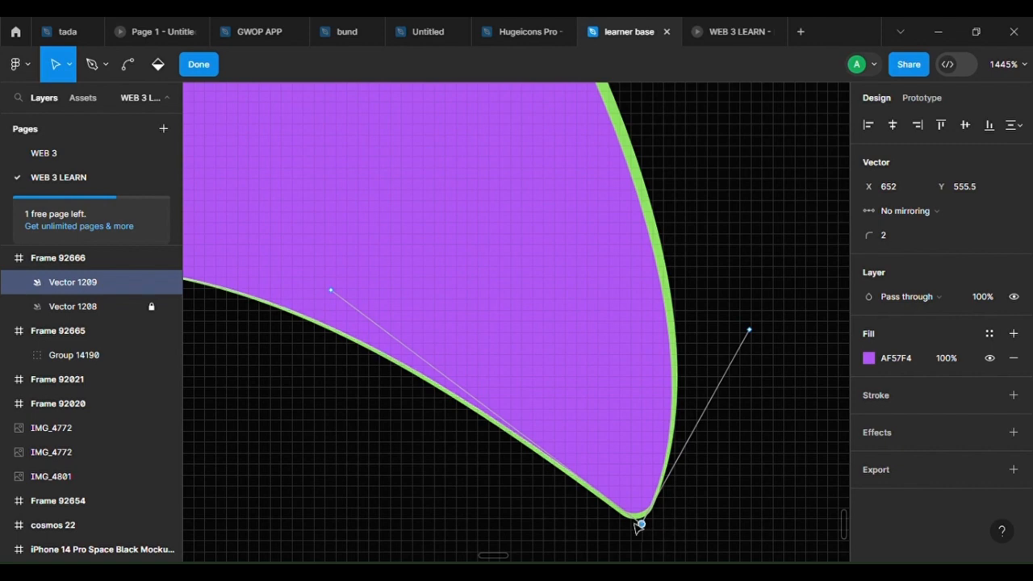
scroll(517, 370, "down", 3)
scroll(398, 334, "up", 1)
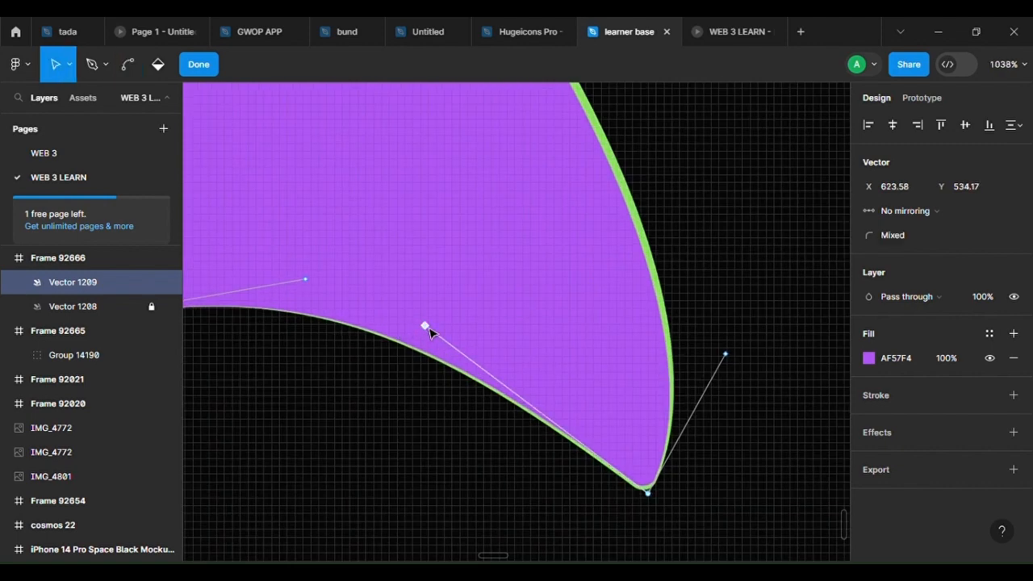
left_click_drag(430, 330, 435, 326)
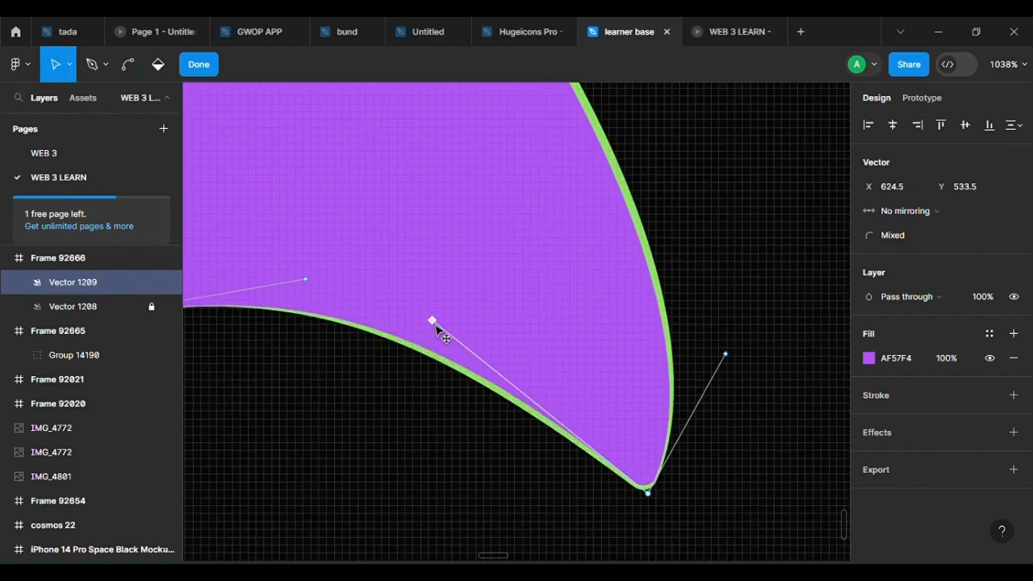
Move the outer curve handle of the purple beak tip inward to X 660.5, Y 537.5
scroll(448, 331, "down", 4)
scroll(466, 303, "down", 2)
scroll(475, 299, "up", 1)
scroll(508, 355, "up", 5)
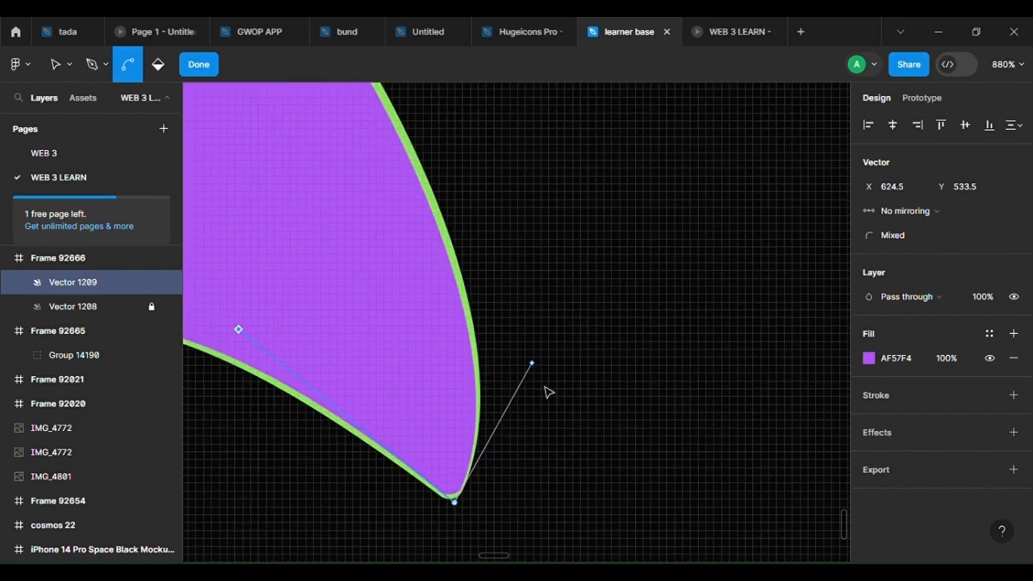
mouse_move(538, 370)
left_mouse_down()
mouse_move(520, 367)
mouse_move(535, 376)
left_mouse_up()
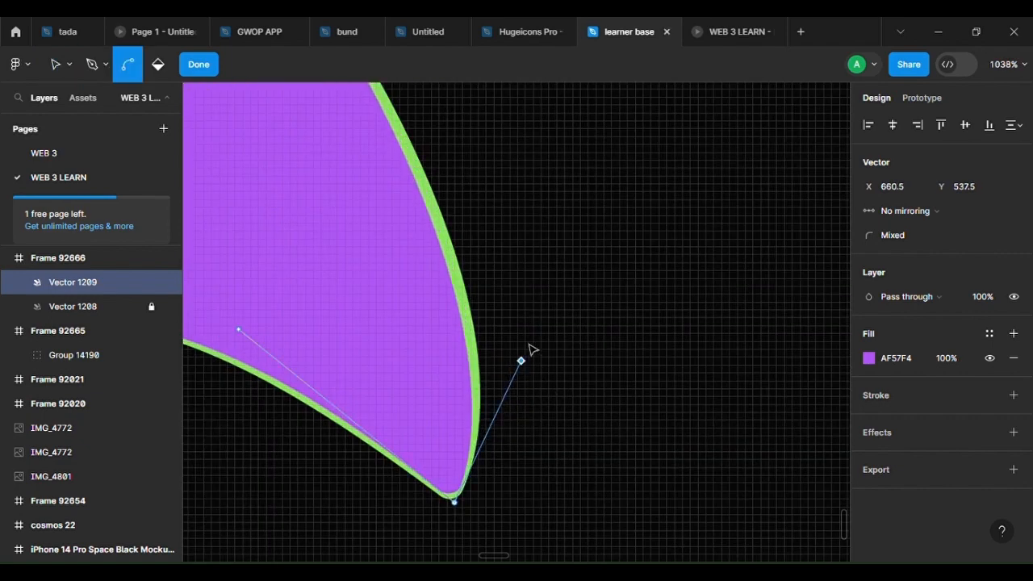
Move the purple bird's anchor where the upper wing meets the head inward to X 614.5, Y 466.5
scroll(528, 352, "down", 5)
scroll(405, 233, "up", 3)
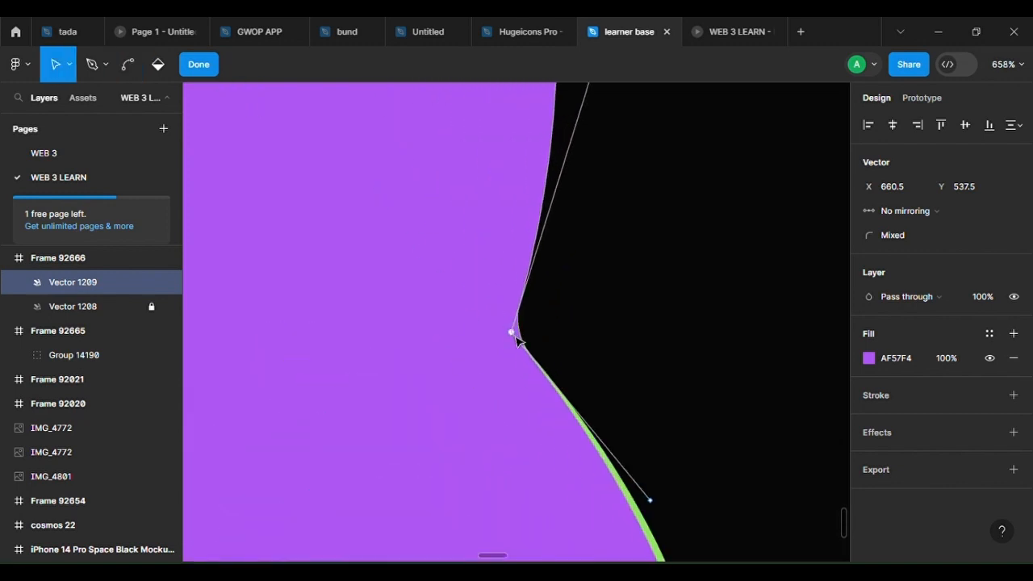
left_click_drag(514, 336, 506, 340)
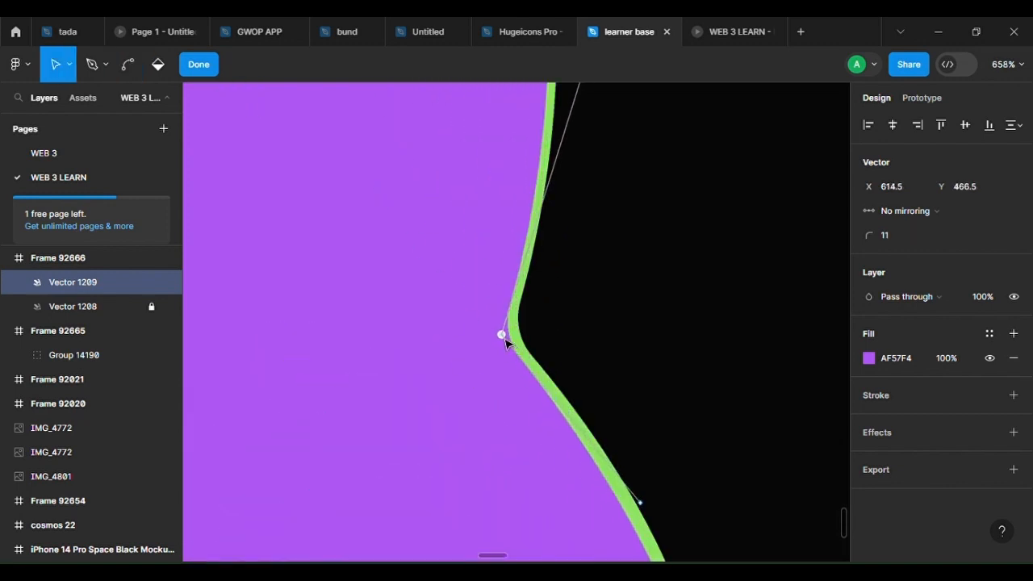
Move the purple bird's upper wing-tip anchor inward to X 505.5, Y 179.5
scroll(513, 315, "down", 3)
scroll(508, 255, "up", 6)
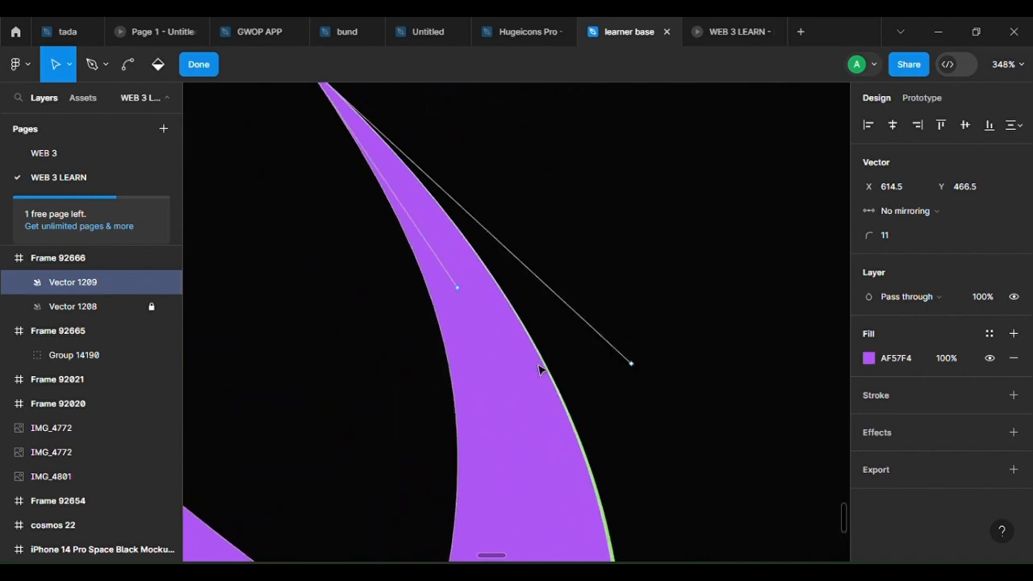
scroll(532, 396, "up", 3)
scroll(387, 228, "up", 10)
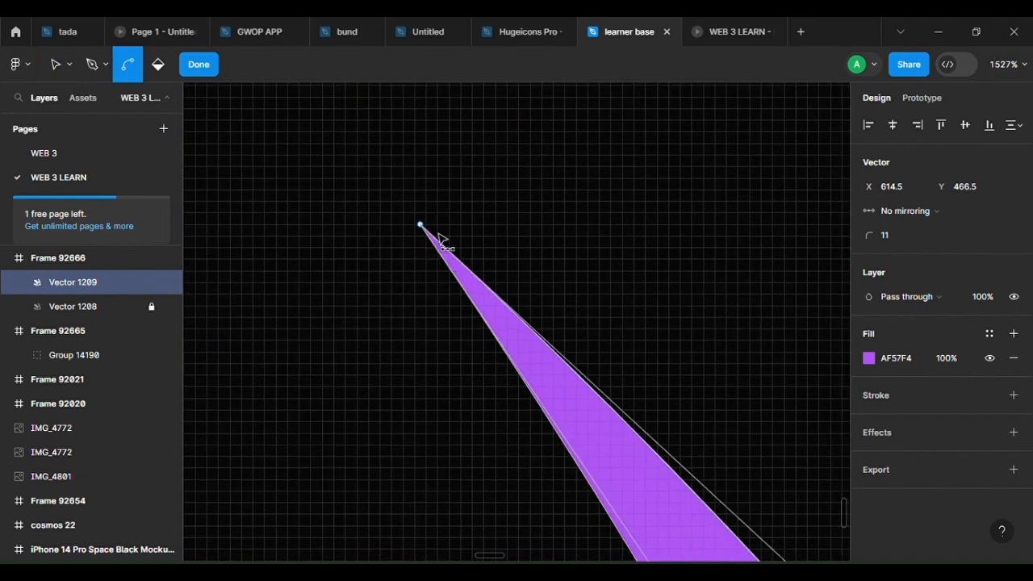
scroll(438, 238, "up", 6)
left_click(426, 246)
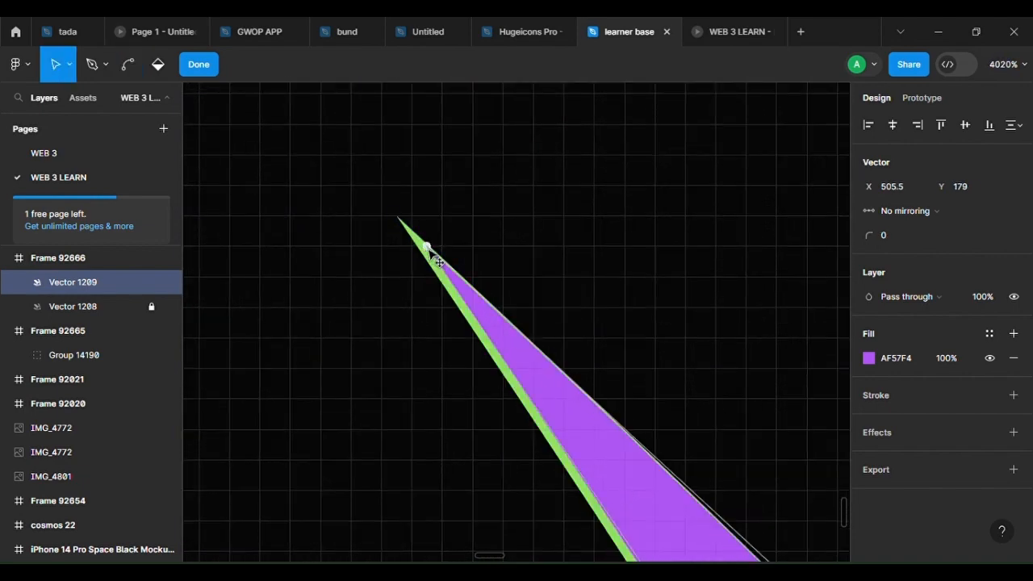
left_click_drag(430, 251, 430, 266)
scroll(437, 265, "down", 10)
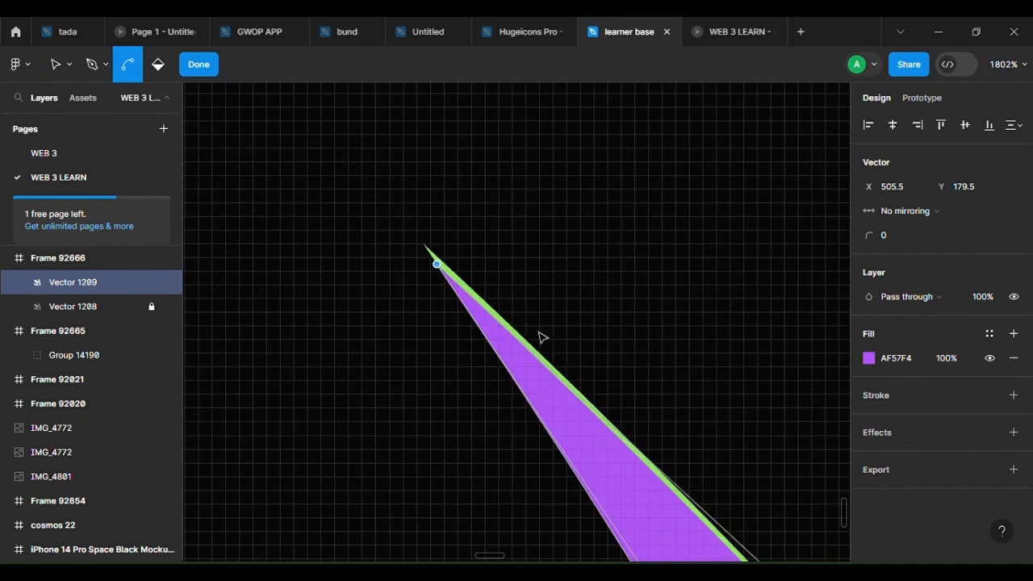
Move the outer curve handle of the purple bird's upper wing tip inward to X 625, Y 295.5
scroll(556, 277, "down", 5)
scroll(557, 277, "right", 3)
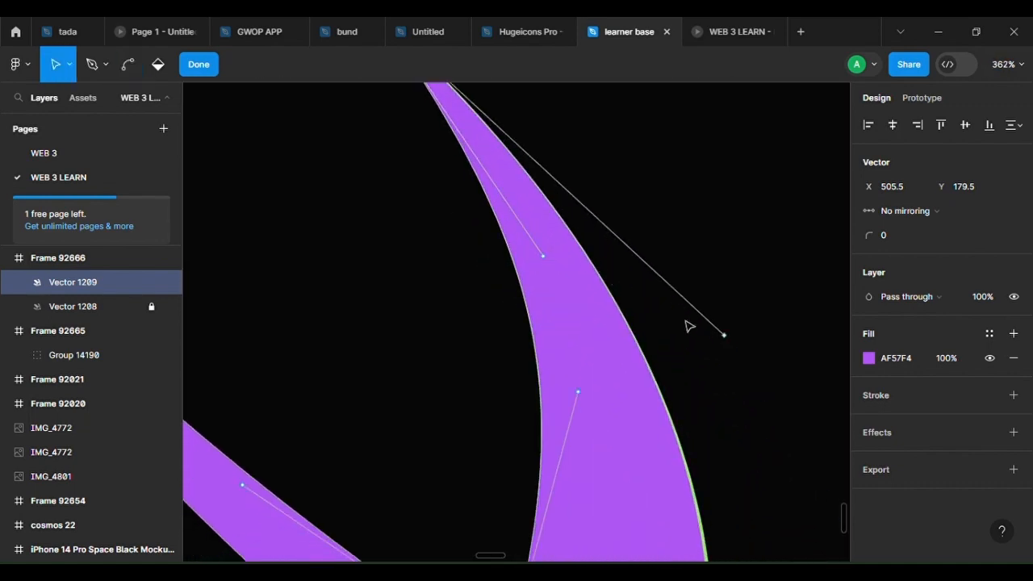
left_click_drag(724, 335, 712, 341)
scroll(669, 402, "down", 4)
scroll(614, 387, "up", 5)
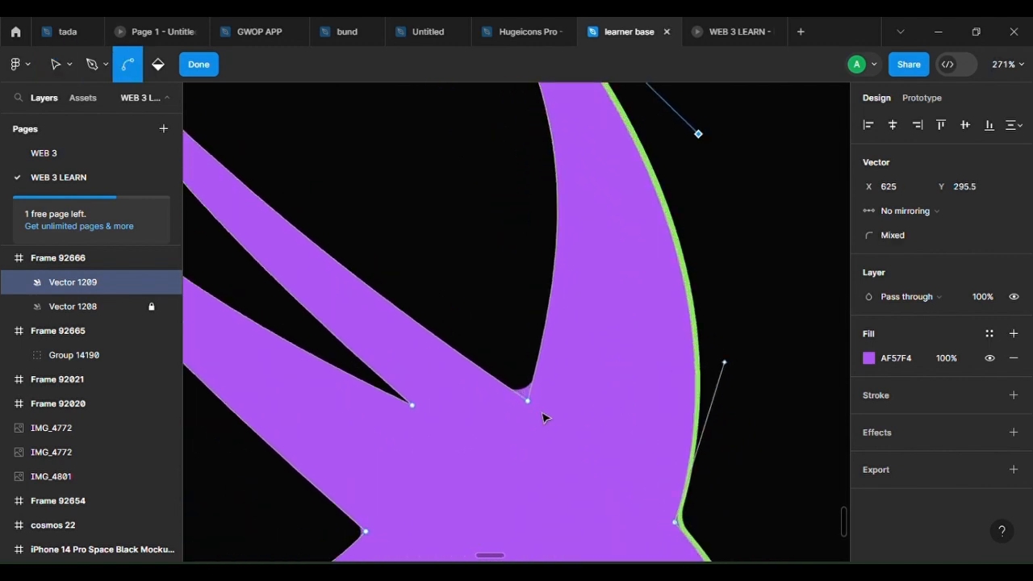
Move the purple bird's rounded notch anchor between the upper wing and the middle feather inward to X 552.5, Y 418.5
left_click(530, 396)
left_click_drag(541, 401, 537, 419)
scroll(535, 410, "down", 5)
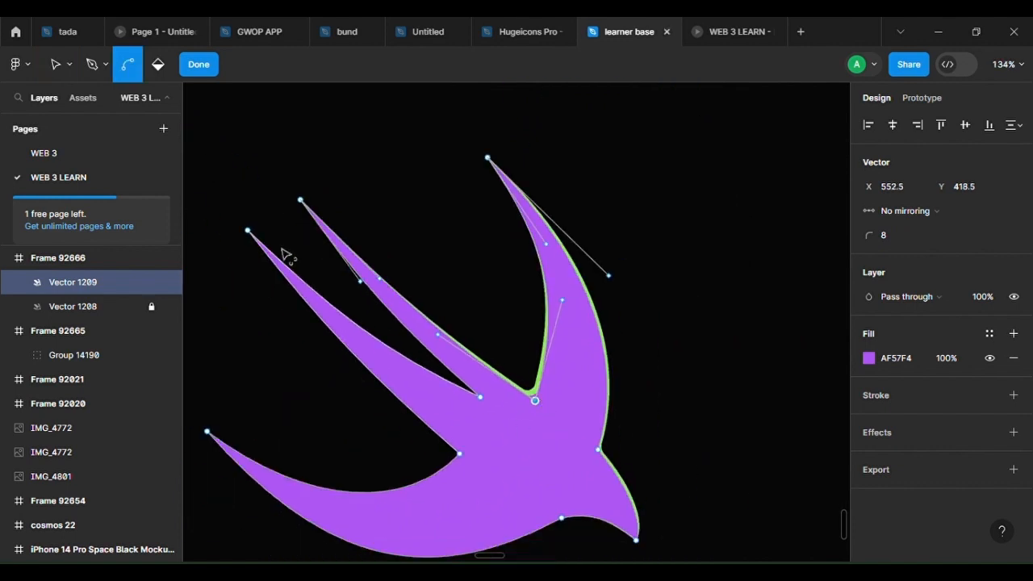
Pull the two lower-edge curve handles of the purple middle feather inward, placing the one nearer the body at X 421, Y 343.5
scroll(285, 253, "up", 3)
left_click_drag(400, 311, 409, 305)
left_click_drag(466, 390, 472, 389)
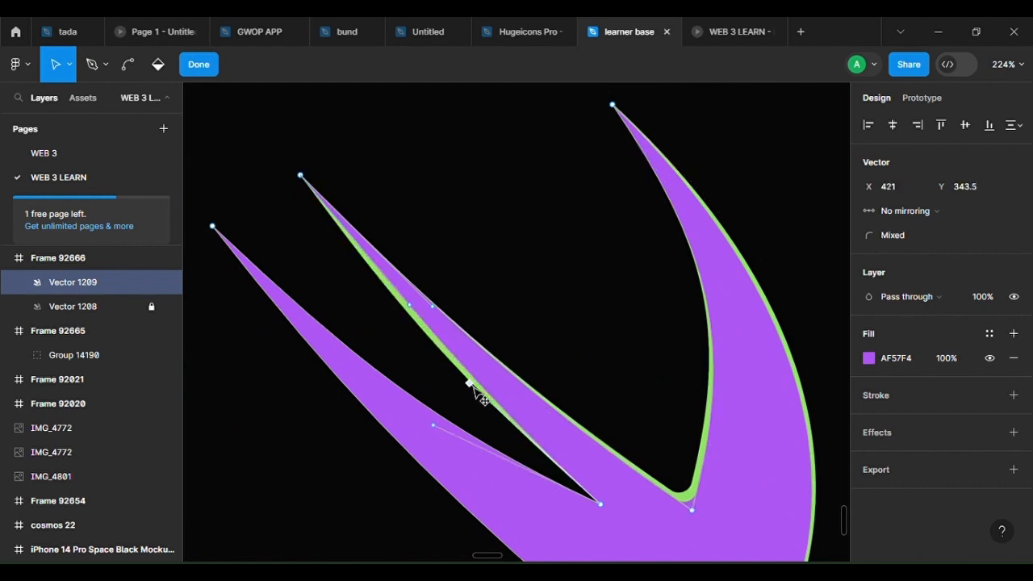
Move the upper-edge curve handle of the purple lower feather inward to X 399.5, Y 376
scroll(465, 384, "down", 4)
scroll(350, 255, "up", 2)
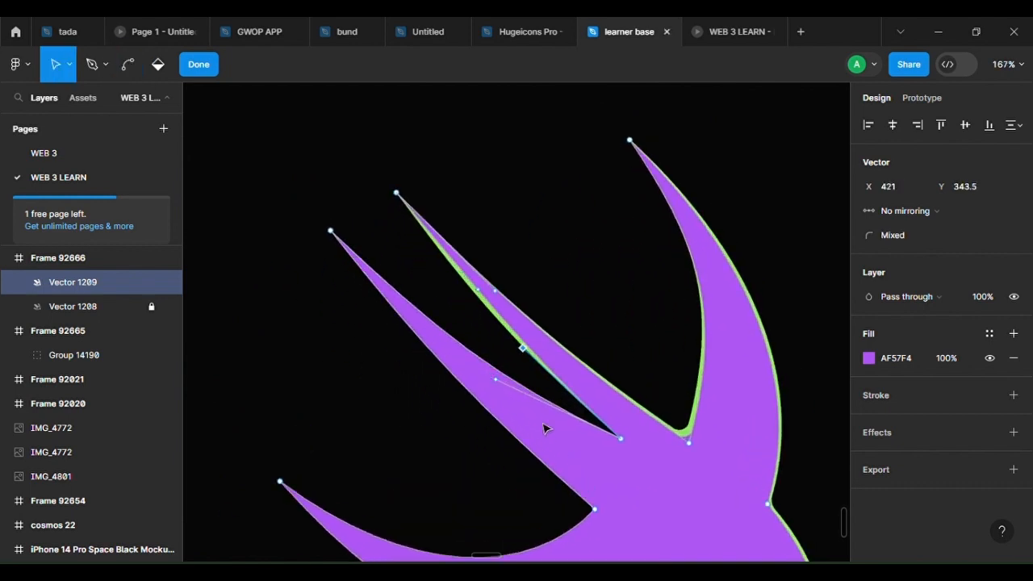
left_click_drag(498, 385, 499, 395)
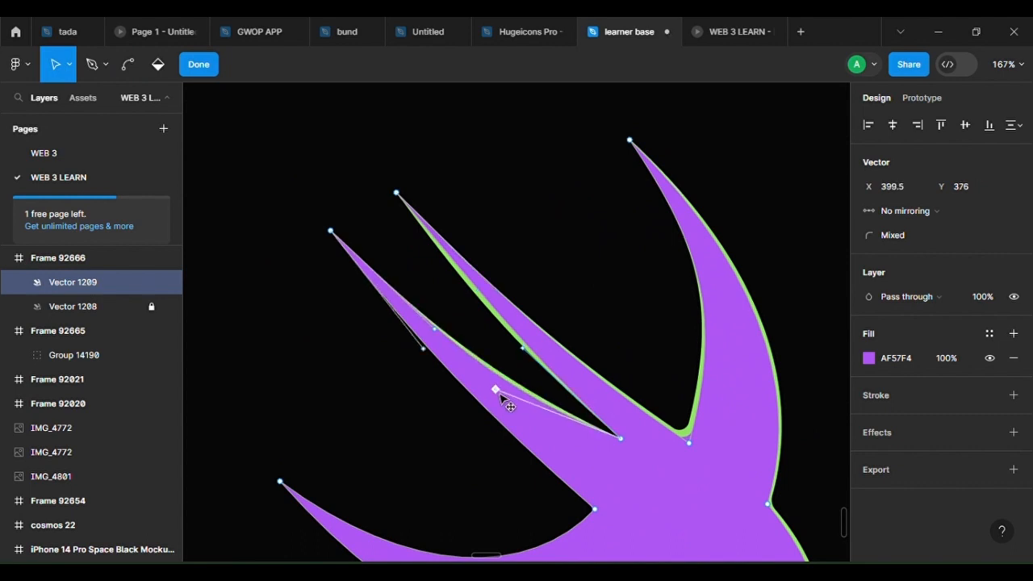
Move the purple bird's notch anchor between the lower feather and the tail inward to X 480, Y 470
scroll(502, 401, "down", 4)
scroll(568, 406, "up", 8)
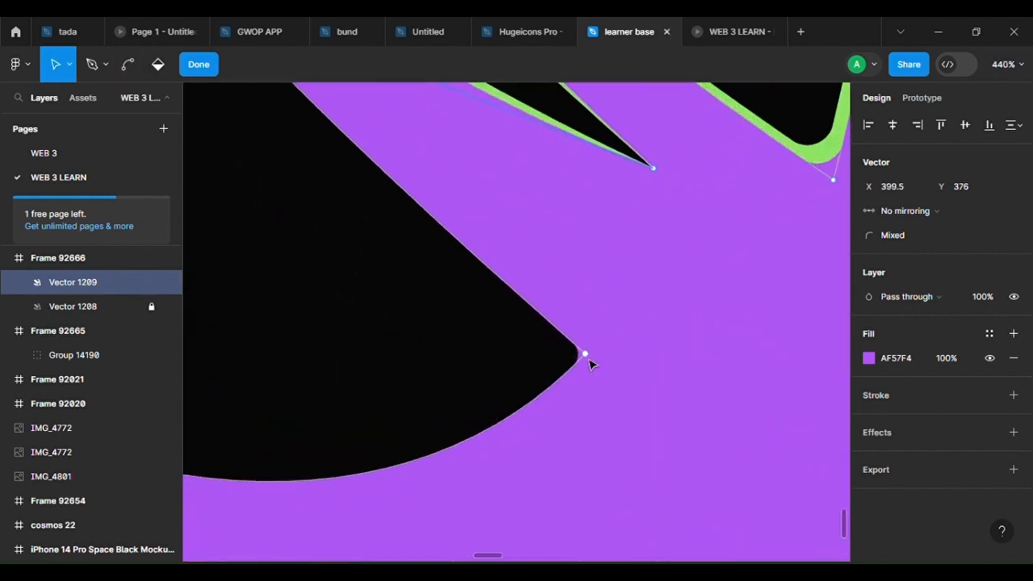
mouse_move(588, 360)
left_mouse_down()
mouse_move(601, 355)
mouse_move(611, 367)
mouse_move(596, 357)
left_mouse_up()
scroll(607, 355, "down", 1)
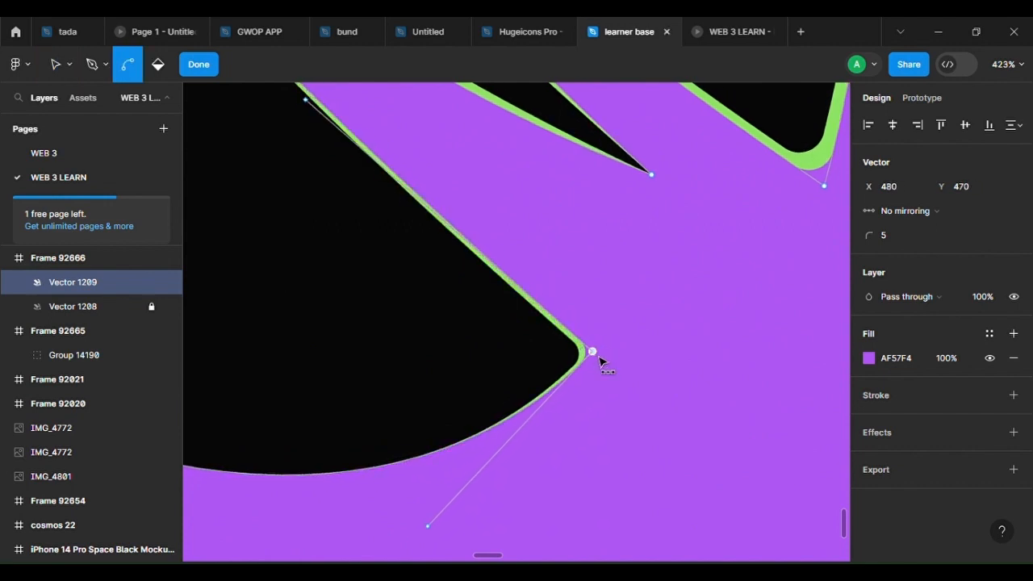
Examine the edge highlights of the bird in the reference artwork
scroll(605, 355, "down", 5)
scroll(622, 352, "down", 4)
scroll(569, 315, "up", 3)
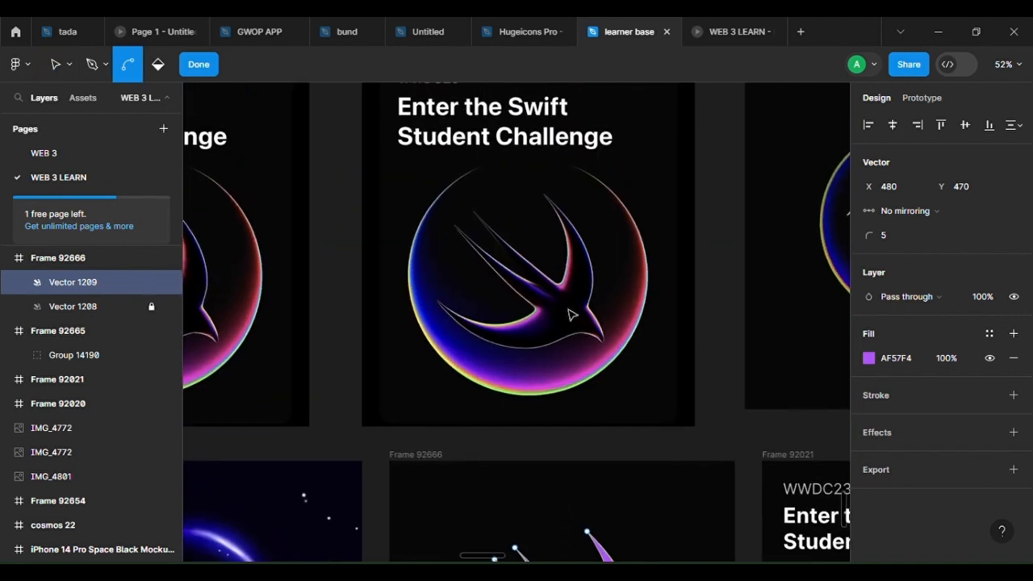
scroll(570, 314, "up", 3)
key("v")
scroll(567, 389, "down", 4)
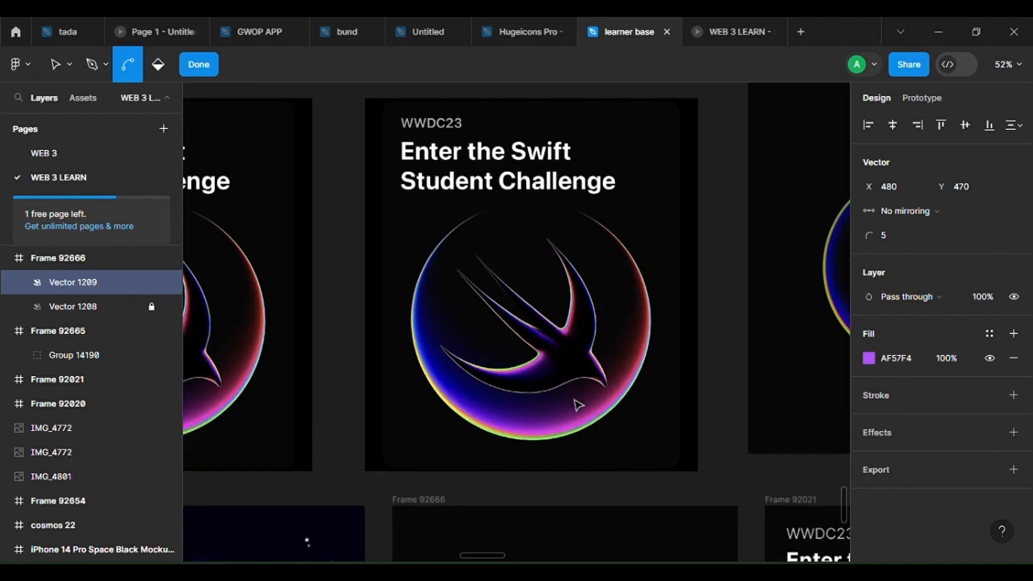
Move the purple bird's sharp notch anchor between the two feathers inward to X 500.5, Y 418.5
scroll(576, 403, "down", 4)
scroll(537, 430, "up", 6)
scroll(532, 403, "up", 3)
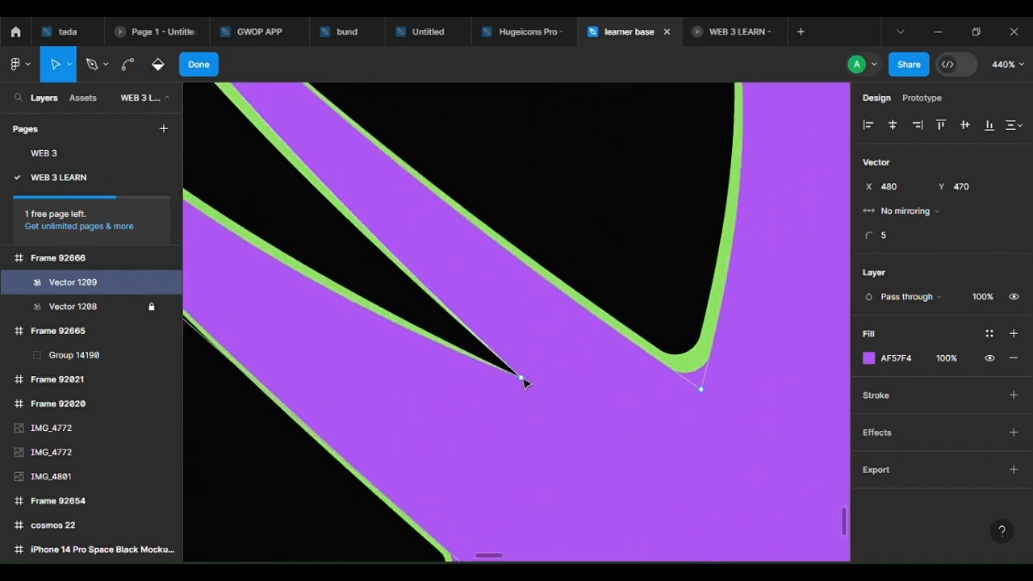
left_click(525, 390)
left_click_drag(531, 393, 535, 394)
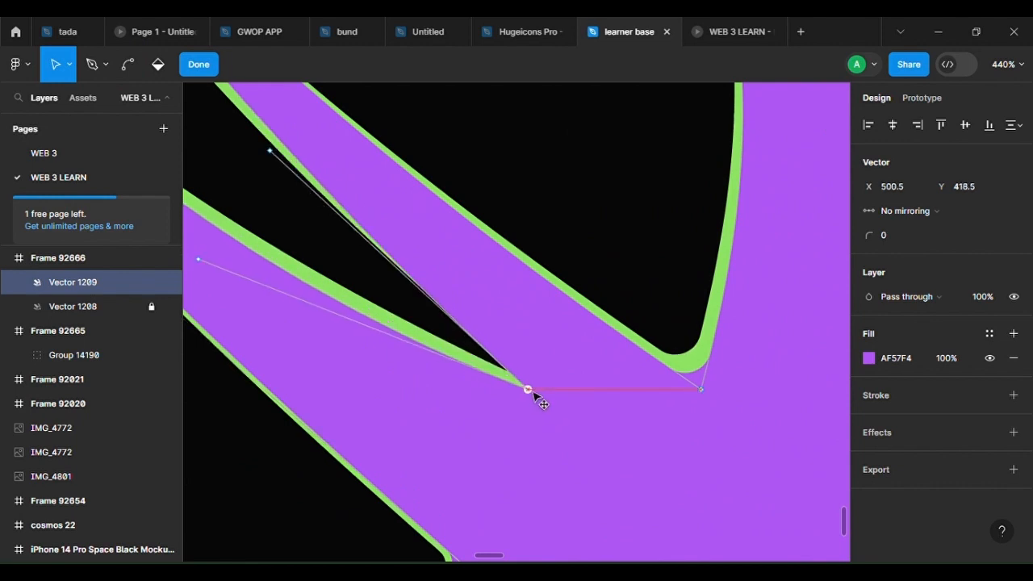
Shorten the upper curve handle of the notch anchor between the two feathers, placing it at X 458, Y 379.5
left_click_drag(270, 150, 396, 277)
scroll(395, 280, "down", 5)
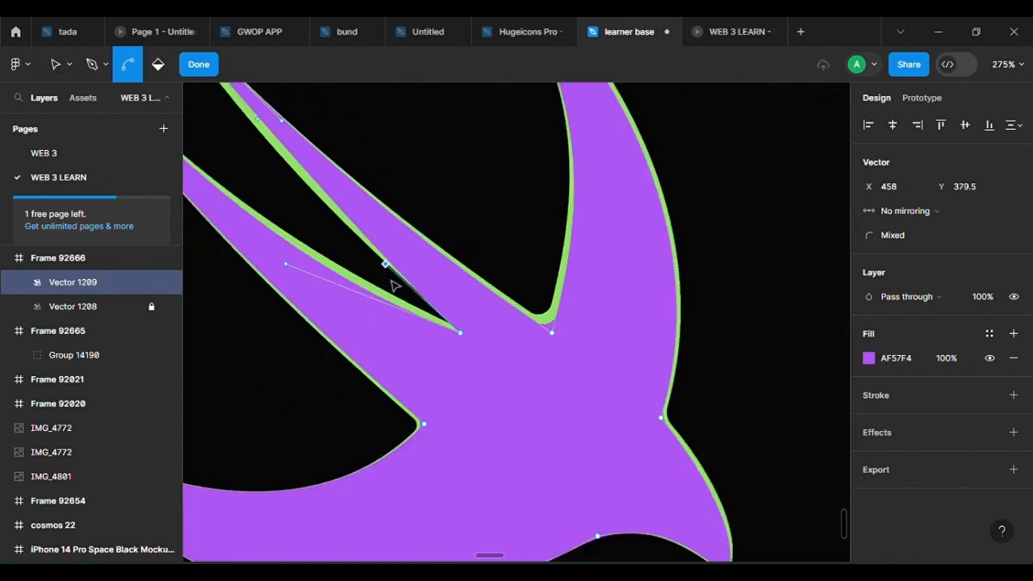
scroll(397, 420, "up", 1)
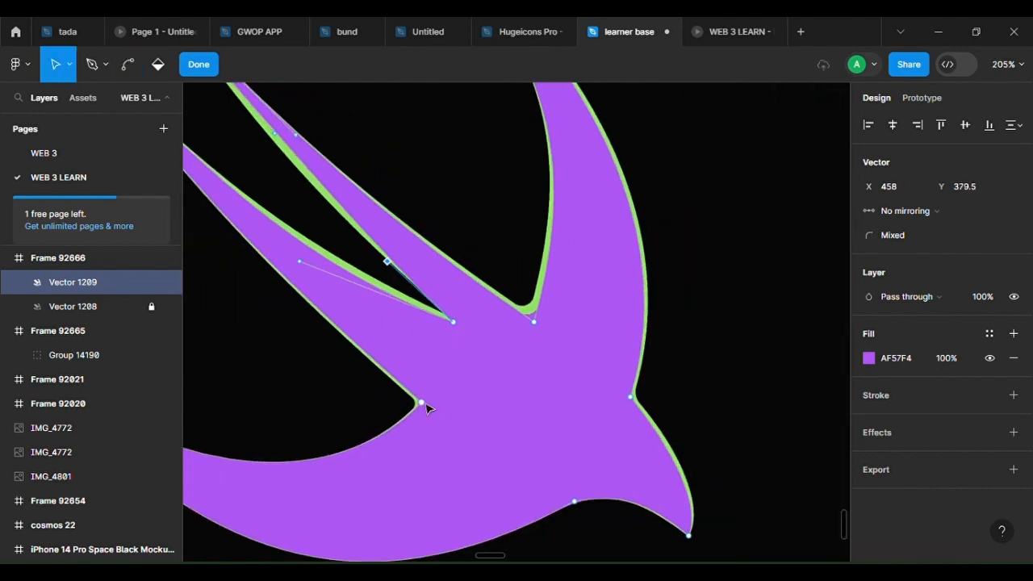
Move the lower handle of the notch anchor above the tail to X 428, Y 536.5 and finish editing the purple vector
left_click(422, 402)
scroll(363, 480, "down", 3)
scroll(347, 491, "up", 3)
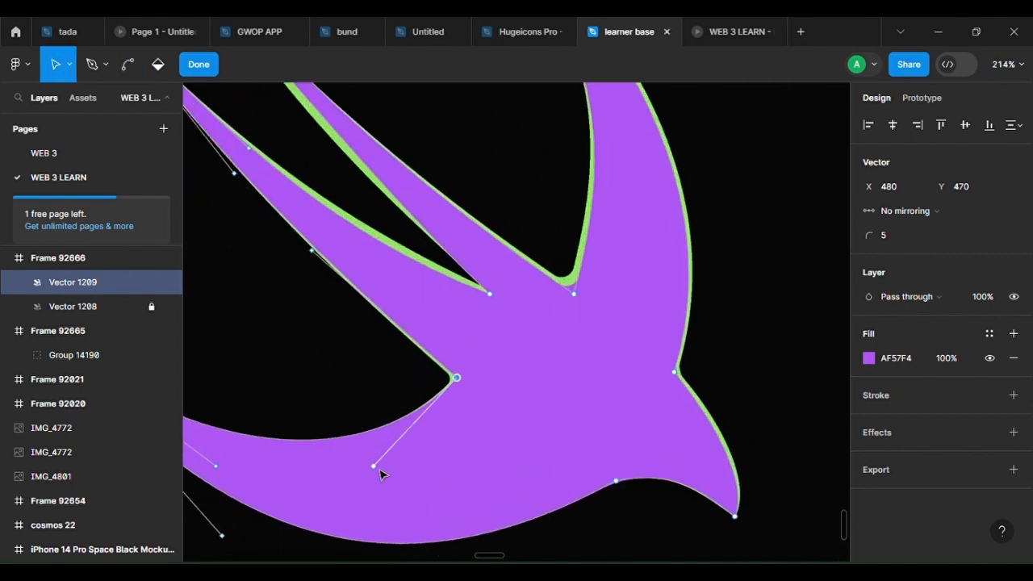
left_click_drag(380, 471, 378, 491)
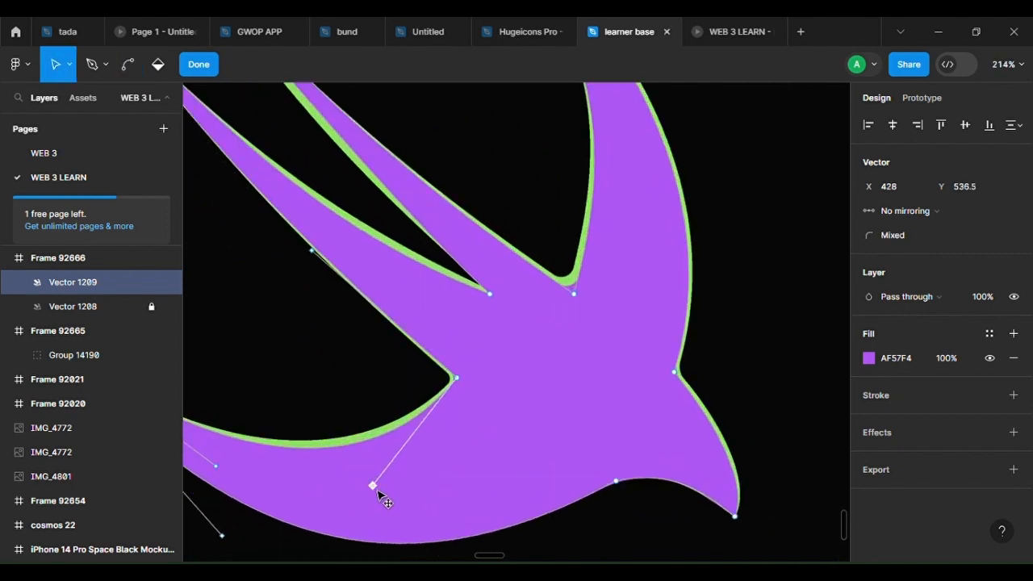
scroll(572, 376, "down", 5)
key("Escape")
left_click(629, 457)
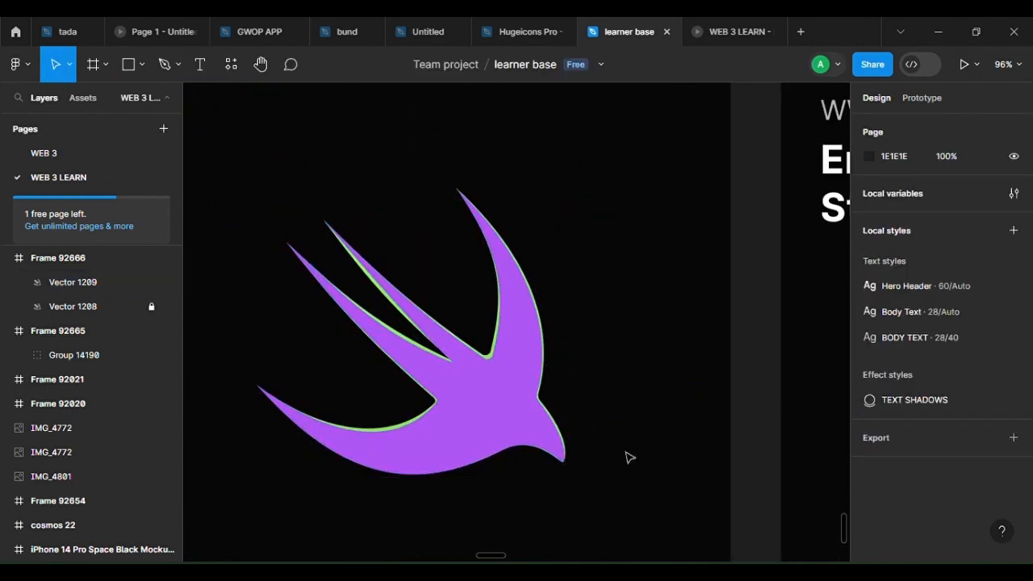
Change the purple bird's fill to the darker purple 4E0289
left_click(480, 407)
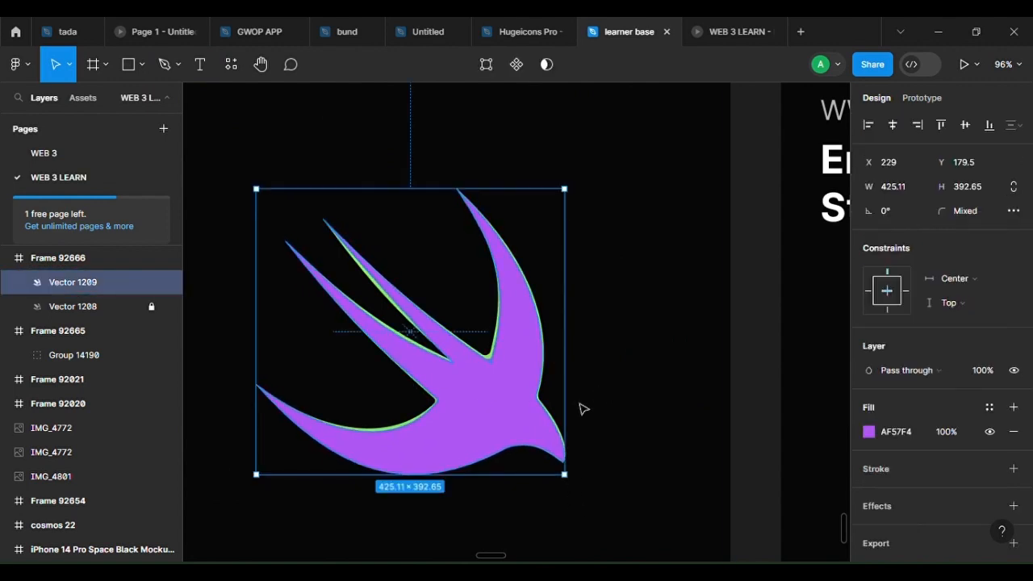
left_click(868, 431)
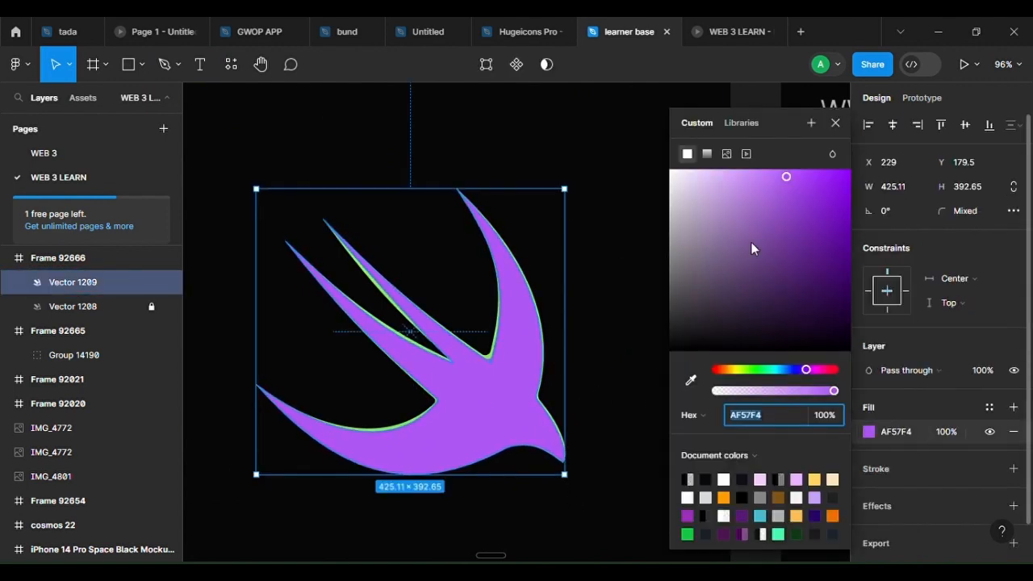
left_click_drag(826, 242, 846, 253)
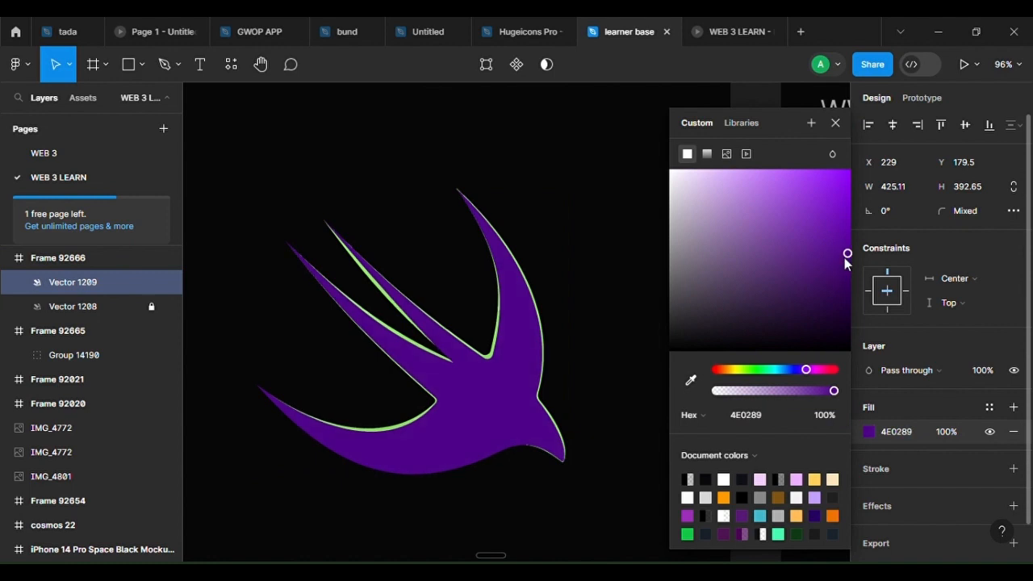
scroll(500, 460, "up", 5)
left_click(651, 318)
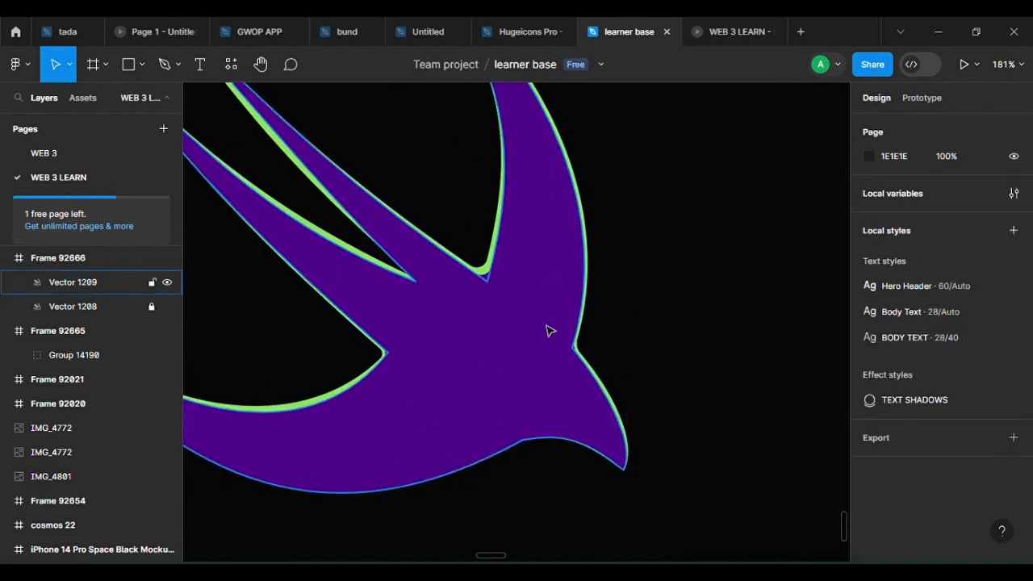
Unlock the green bird Vector 1208 and change its fill to the brighter green 67F321
scroll(476, 267, "up", 3)
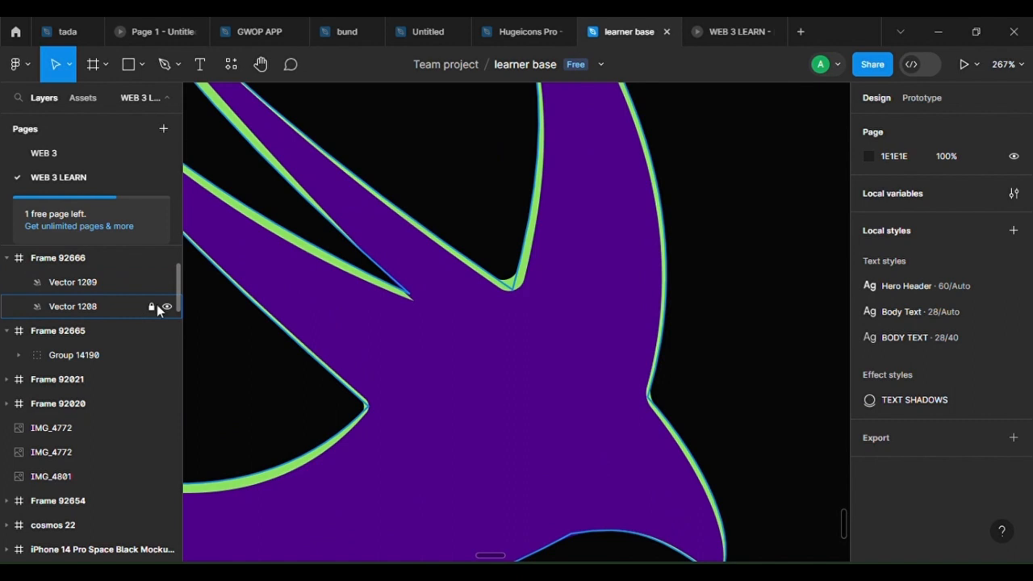
left_click(513, 285)
left_click(868, 431)
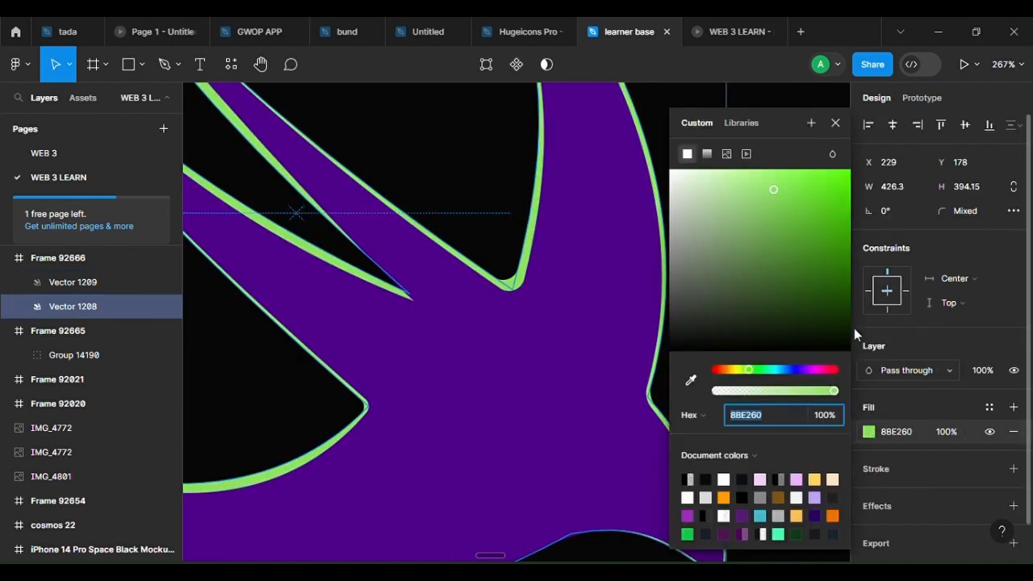
left_click(817, 186)
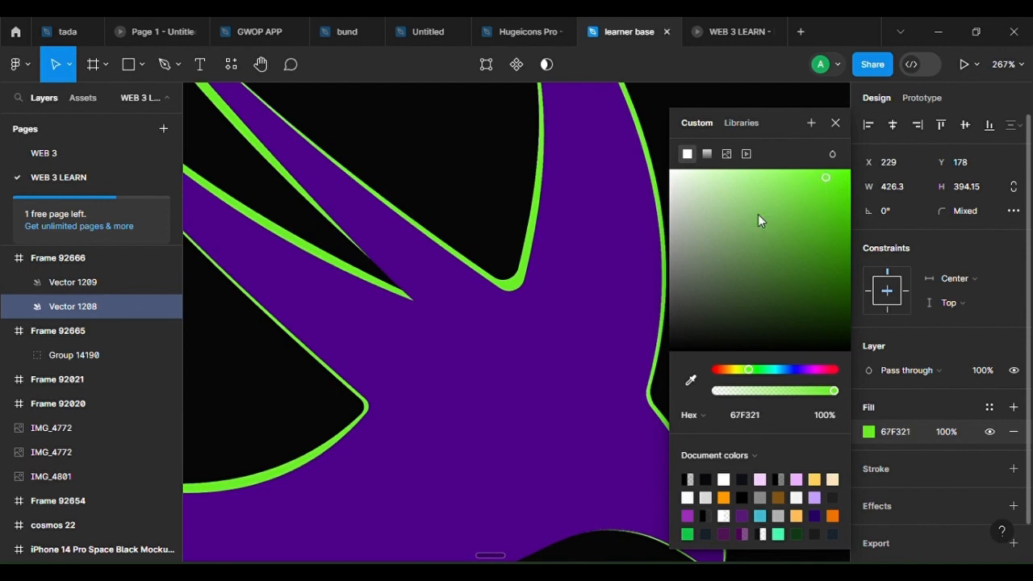
scroll(367, 219, "down", 3)
scroll(367, 220, "down", 2)
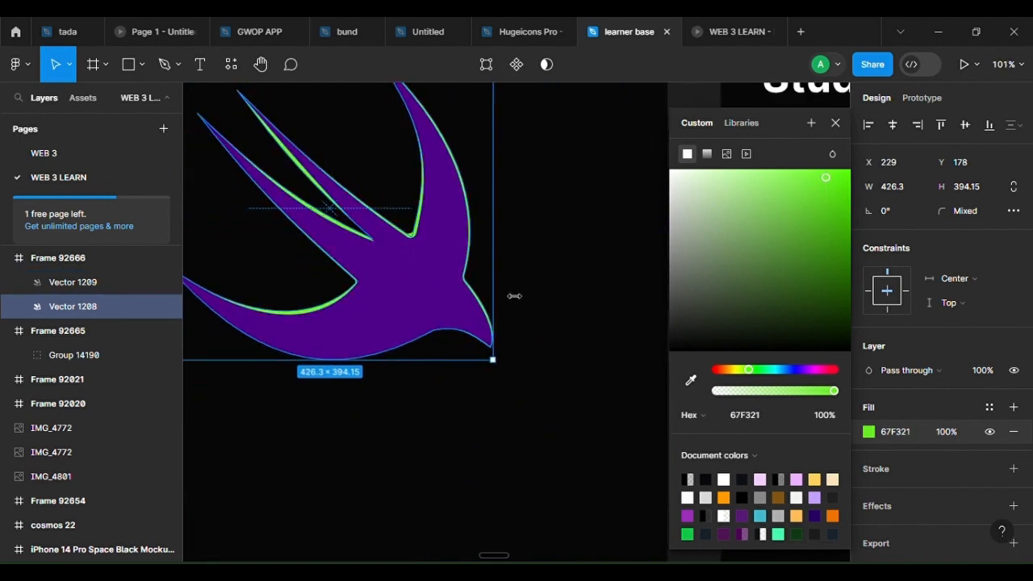
left_click(532, 277)
Add an effect to the purple bird Vector 1209 and make it a Layer blur
left_click(384, 320)
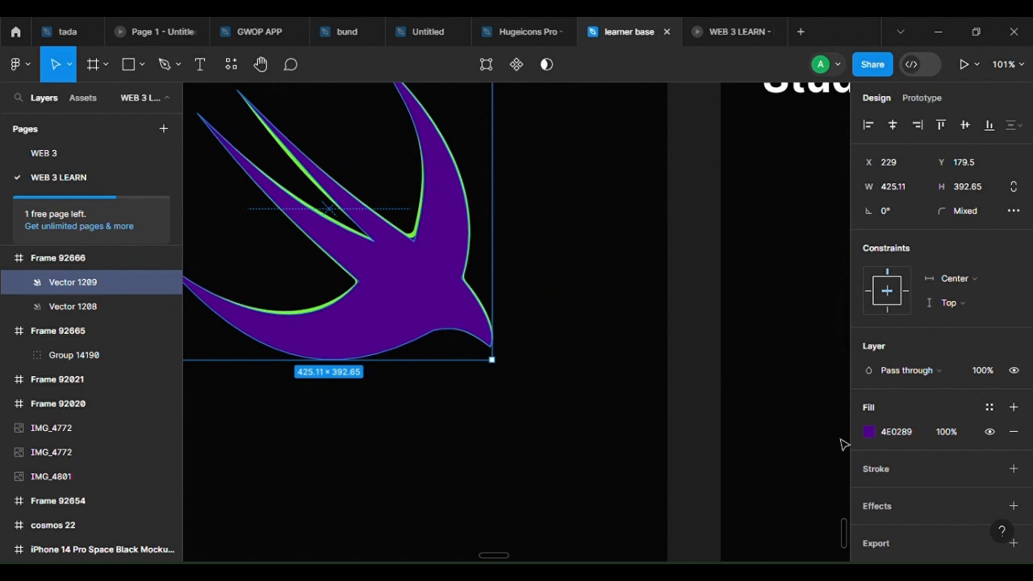
scroll(1014, 484, "down", 1)
left_click(1013, 467)
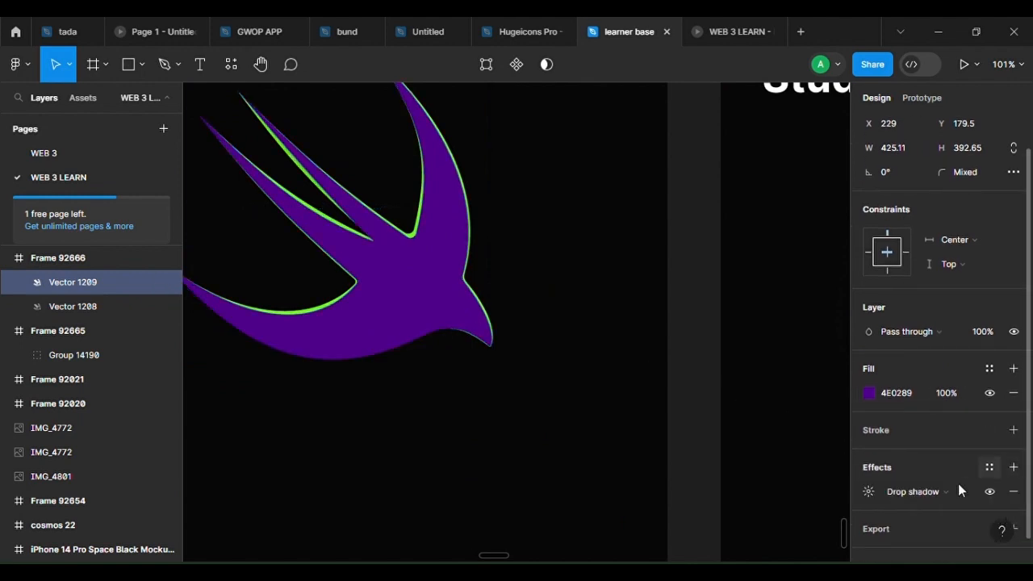
left_click(929, 494)
left_click(936, 509)
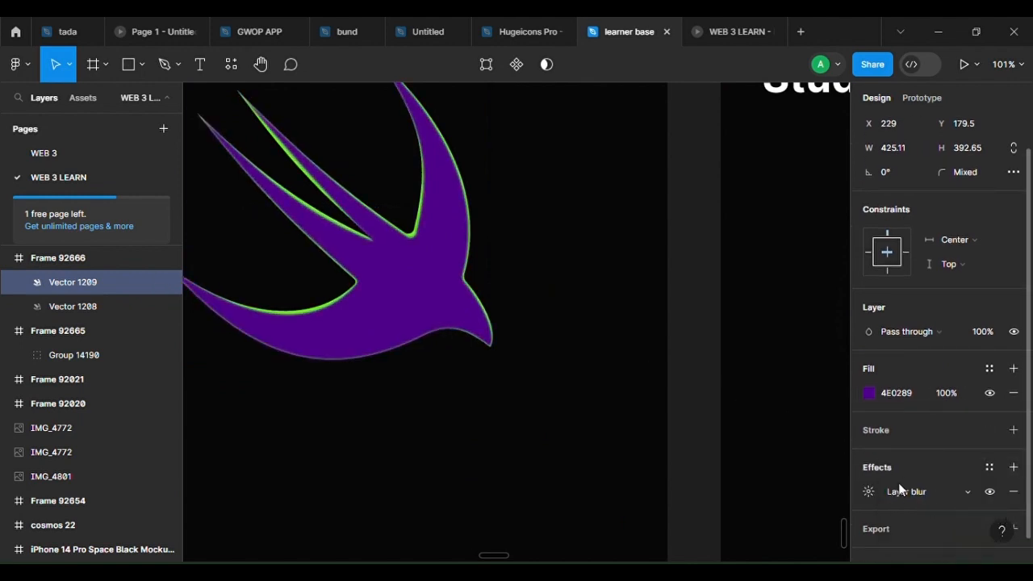
Try a layer blur of 10.2 on the purple bird, and set the blur back to 0
left_click(868, 492)
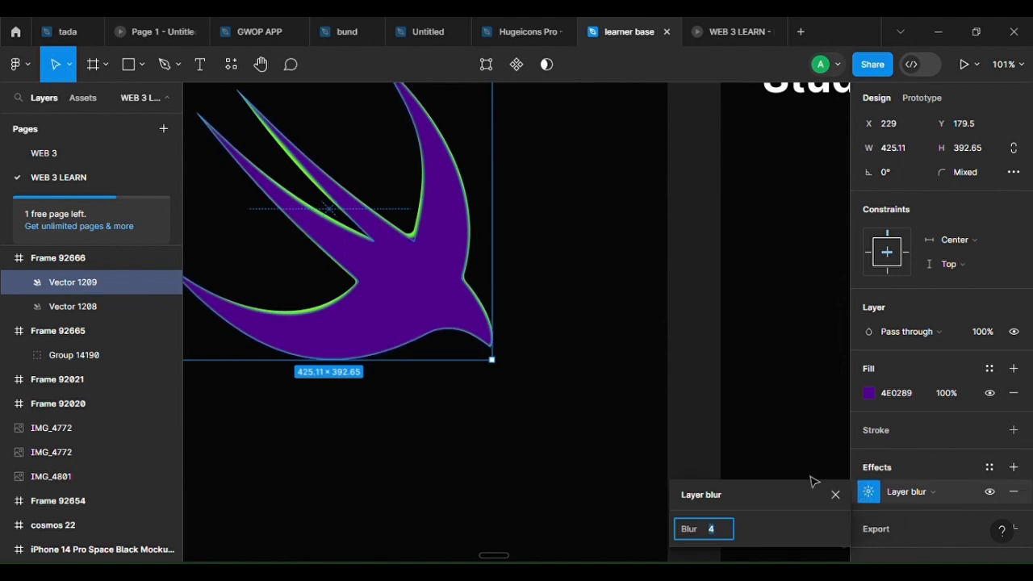
mouse_move(686, 528)
left_mouse_down()
mouse_move(733, 528)
mouse_move(695, 530)
left_mouse_up()
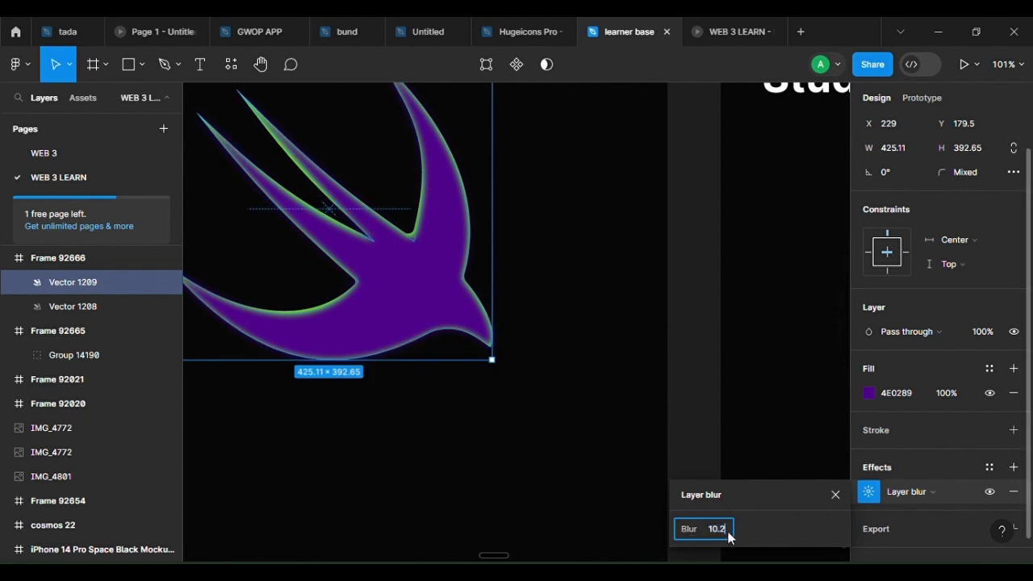
type("0")
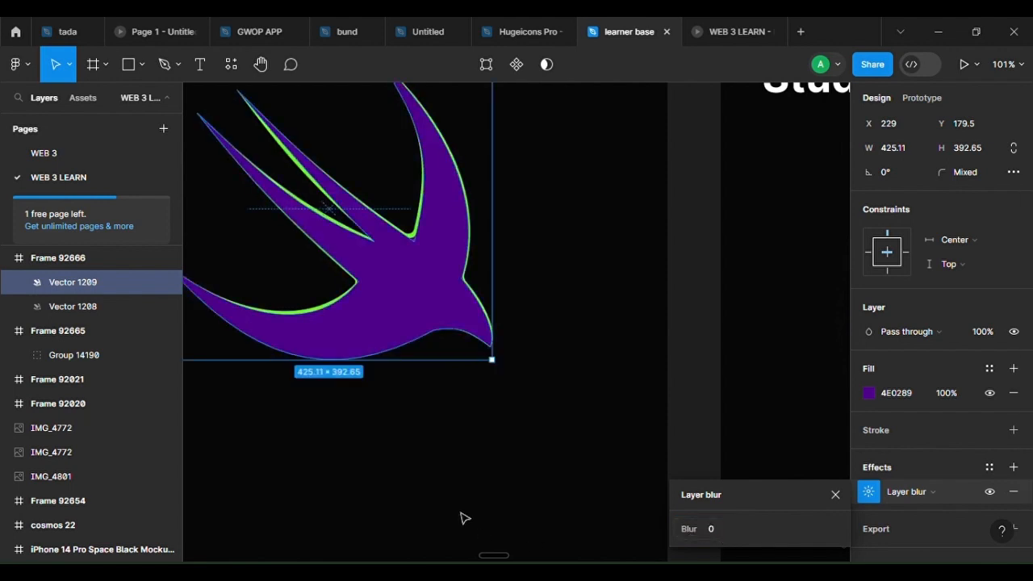
left_click(466, 519)
Study the glowing colour transitions along the reference bird's edges
scroll(564, 334, "down", 5)
scroll(585, 307, "up", 3)
scroll(502, 352, "up", 6)
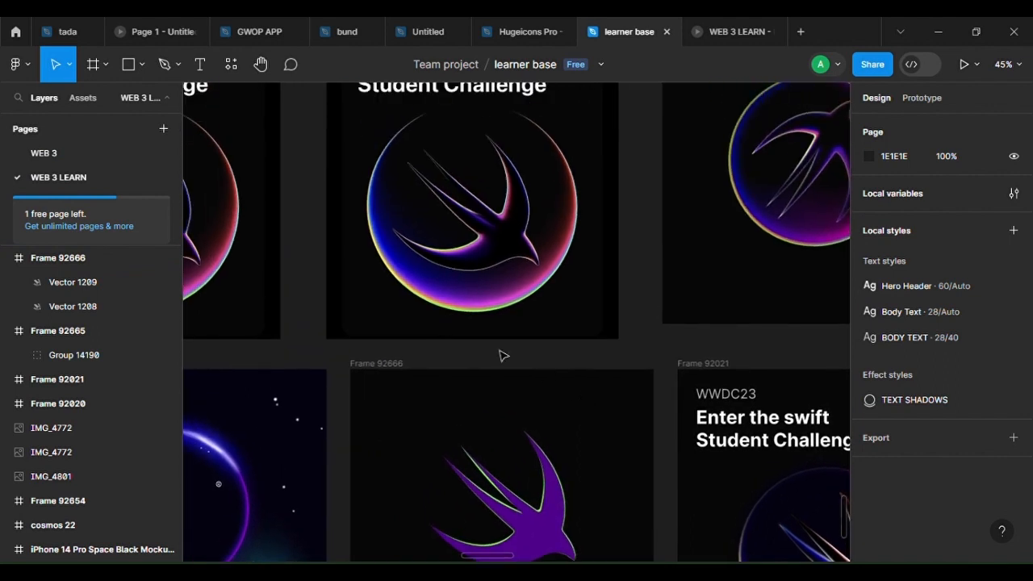
scroll(561, 438, "up", 3)
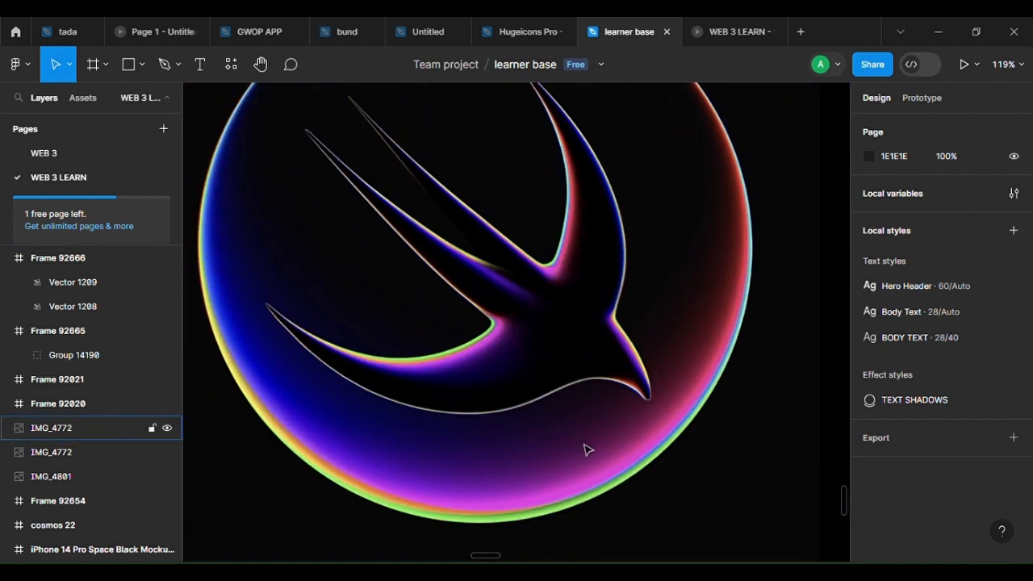
scroll(590, 450, "down", 6)
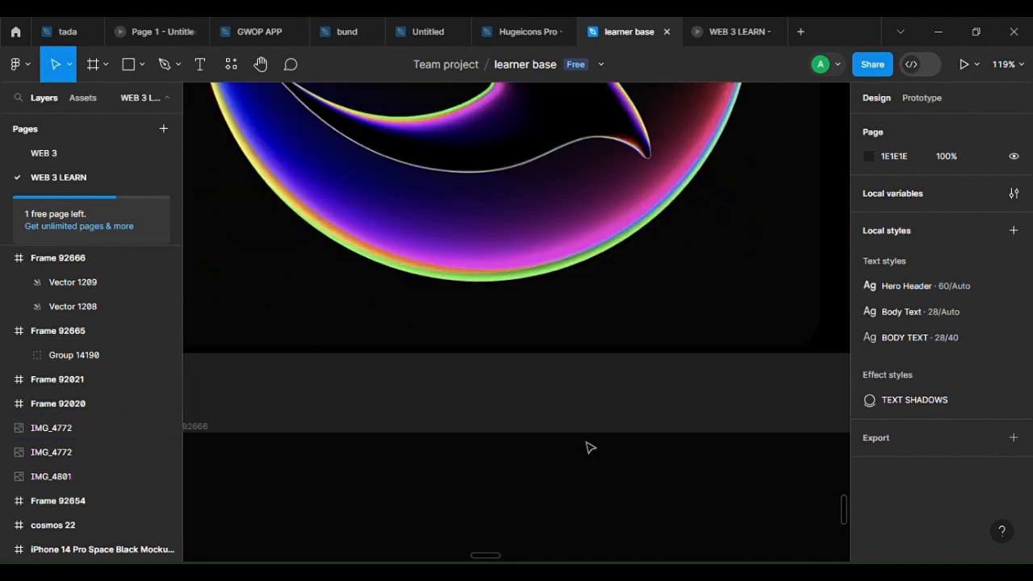
Replace the purple fill of the bird Vector 1209 with the dark red 822A39 sampled from the reference bird's upper wing edge
scroll(593, 464, "down", 8)
left_click(705, 444)
scroll(685, 484, "up", 3)
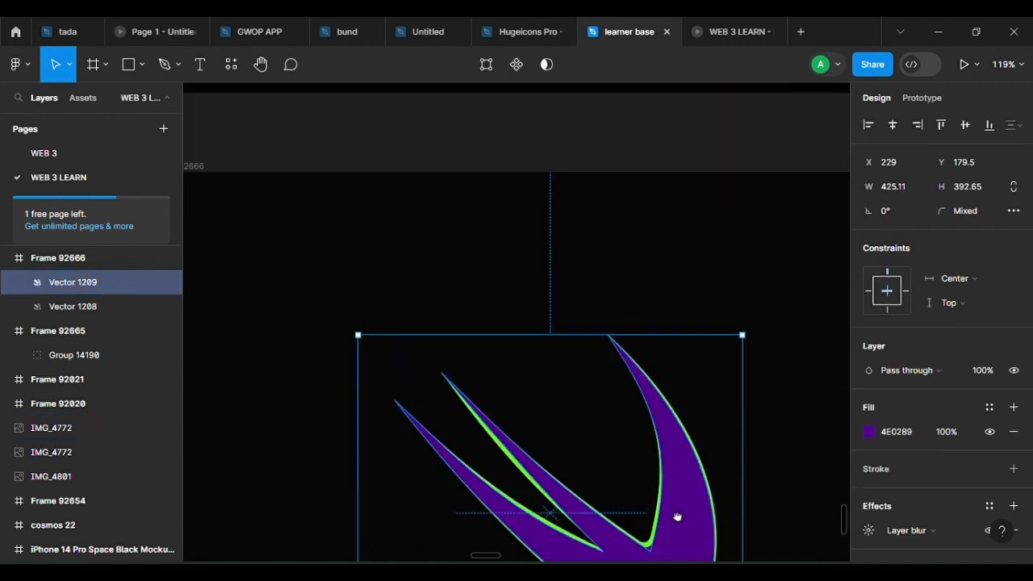
scroll(651, 363, "down", 5)
scroll(650, 258, "up", 11)
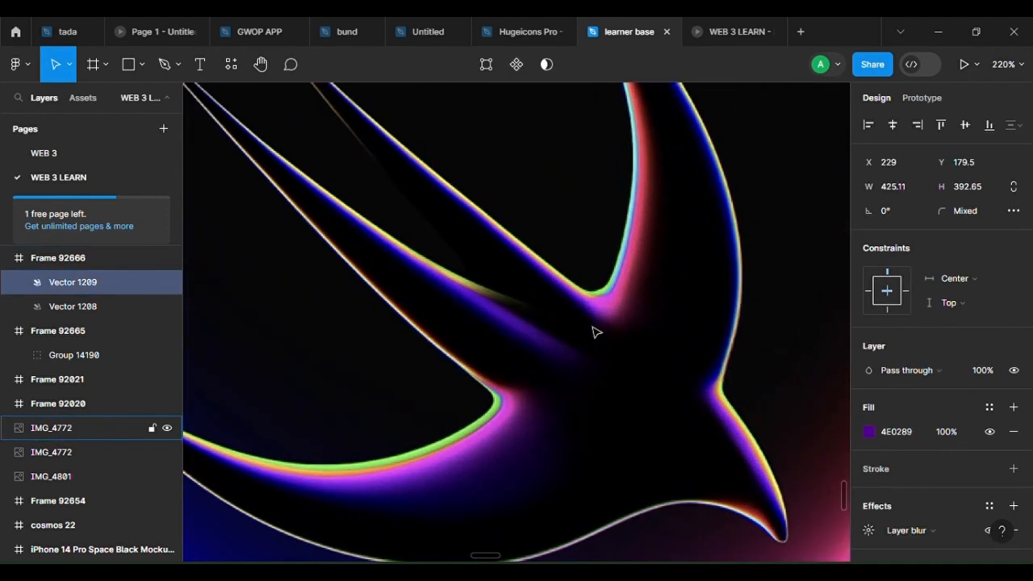
key("i")
left_click(646, 252)
scroll(625, 339, "down", 6)
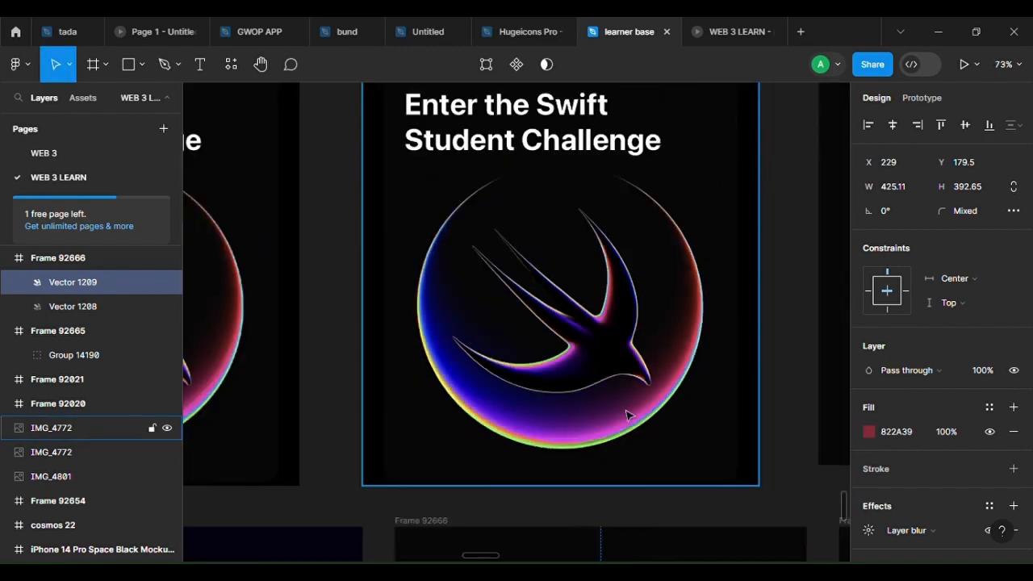
key("shift+2")
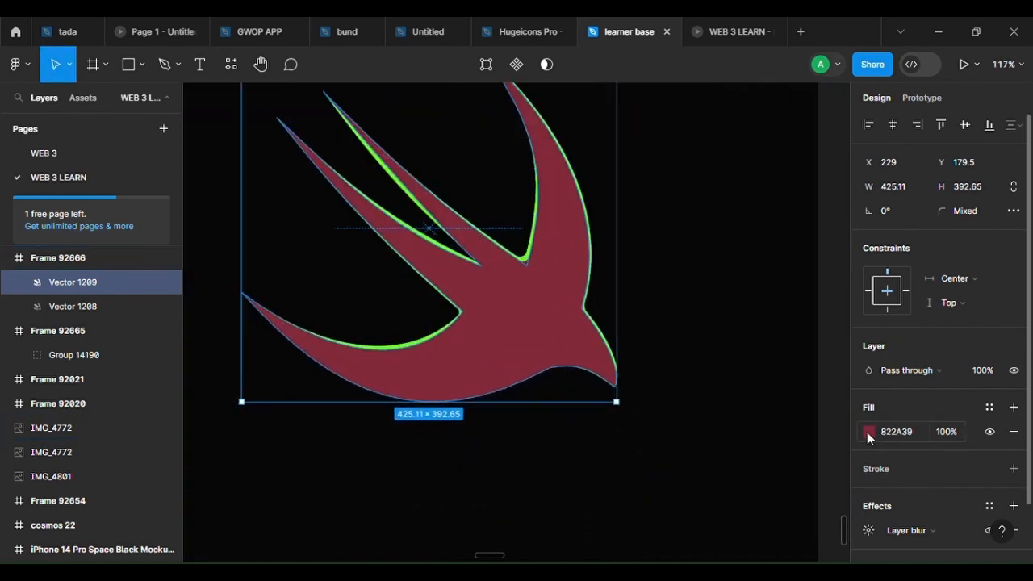
Brighten the fill of the bird Vector 1209 and shift its hue to the vivid pink FF2574
left_click(868, 433)
left_click(828, 187)
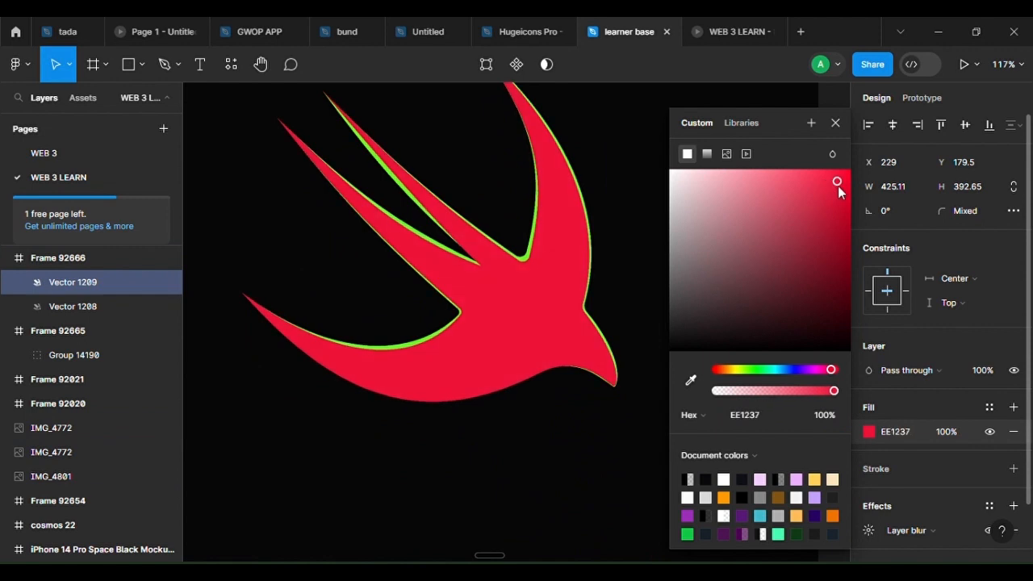
left_click_drag(837, 186, 823, 182)
left_click_drag(830, 369, 828, 374)
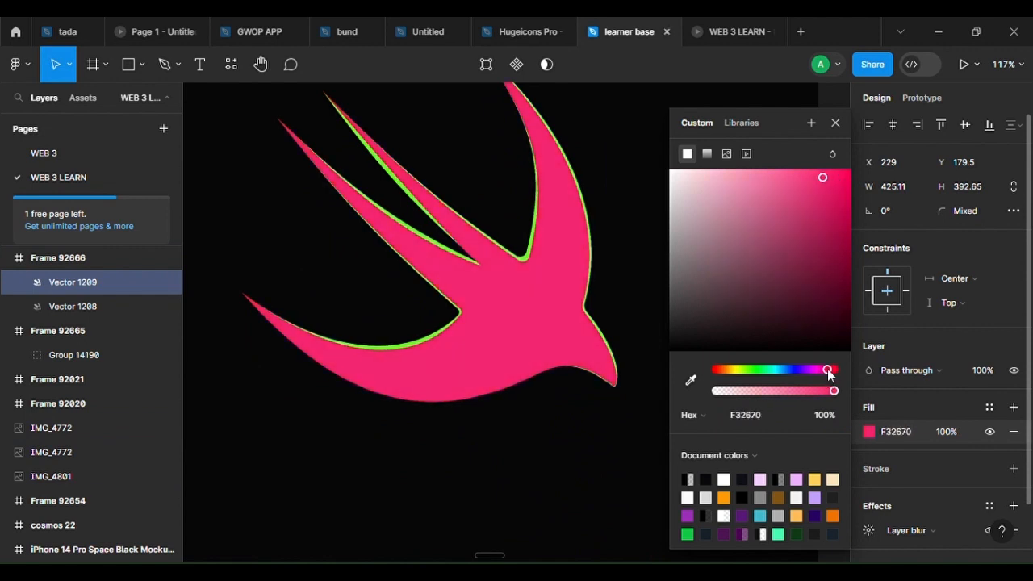
left_click(811, 182)
left_click_drag(820, 169, 829, 169)
scroll(401, 300, "down", 5)
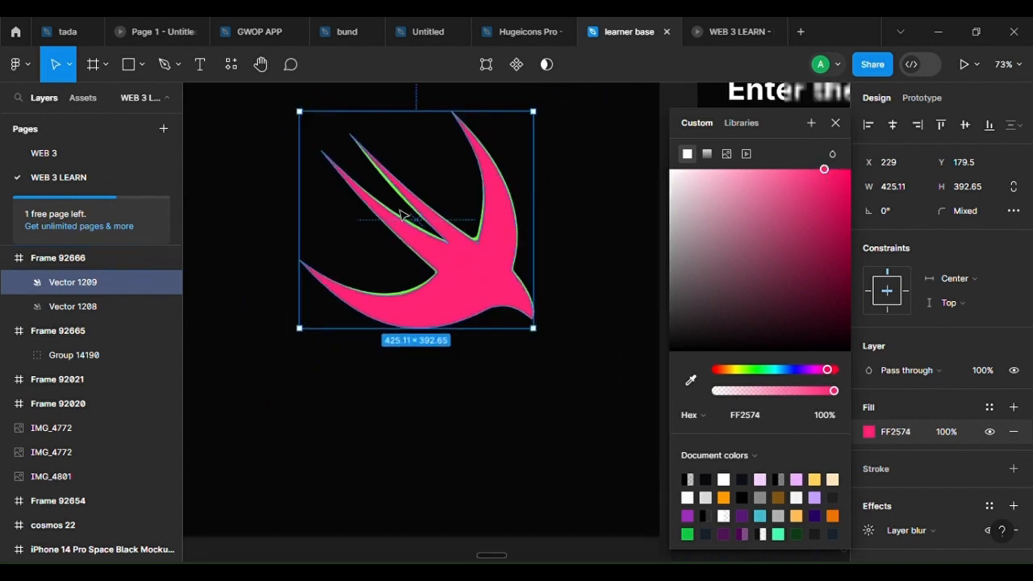
left_click(466, 378)
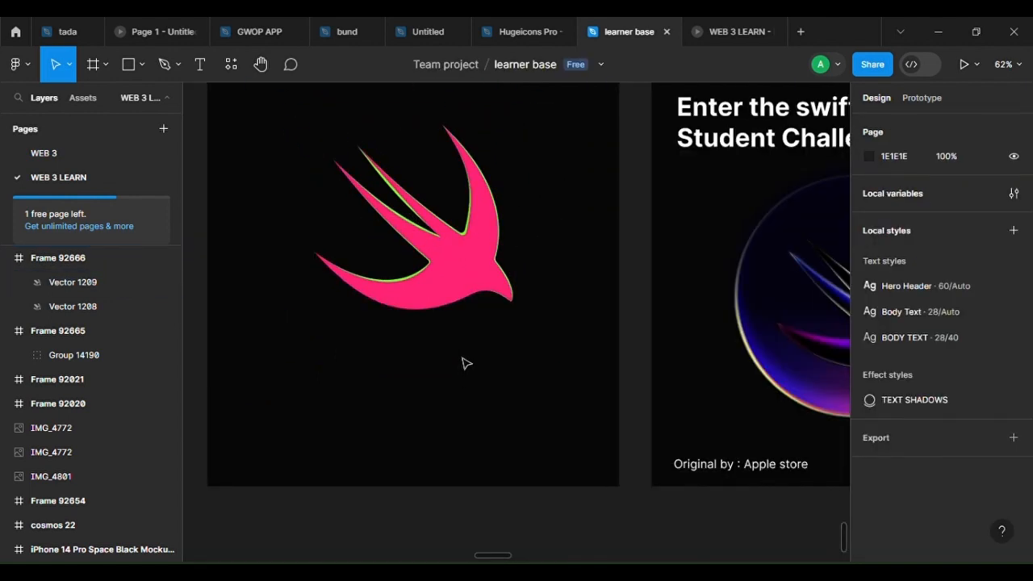
Set the layer blur of the pink bird Vector 1209 to 6
left_click(480, 287)
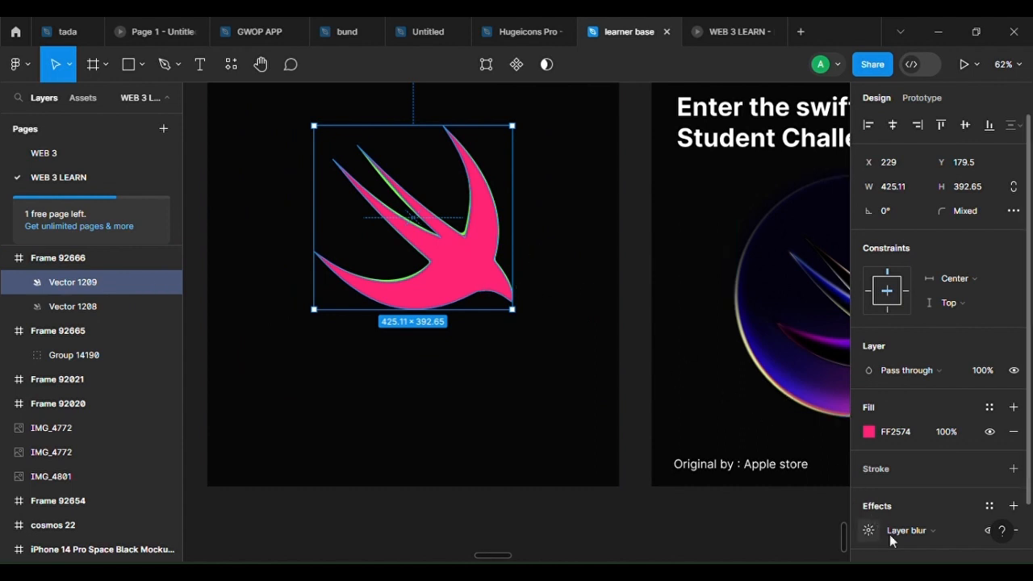
left_click(914, 535)
left_click(864, 529)
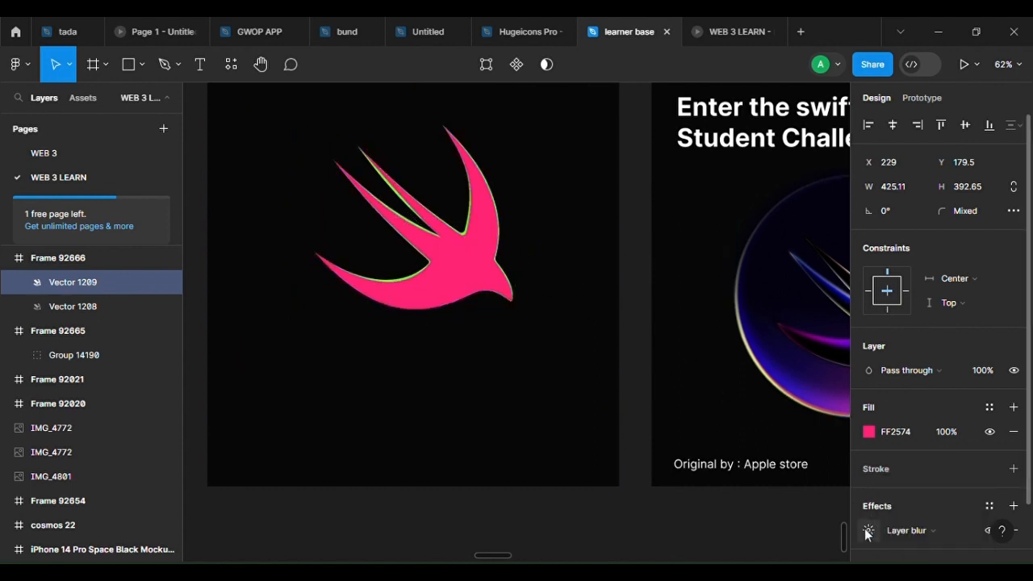
left_click(867, 531)
left_click_drag(713, 531, 789, 526)
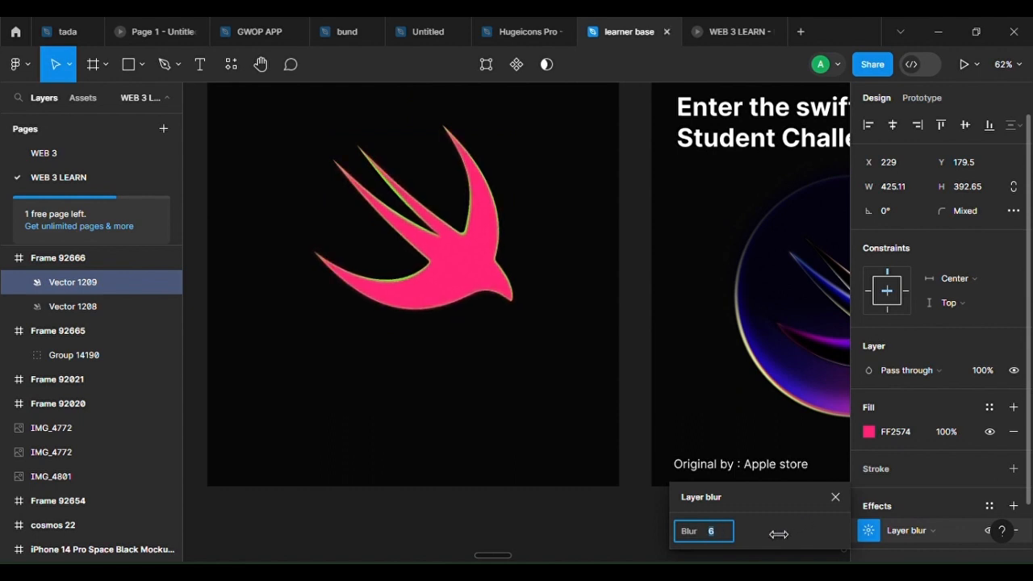
Add a layer blur of 2 to the green bird Vector 1208 behind the pink one
scroll(546, 156, "up", 10)
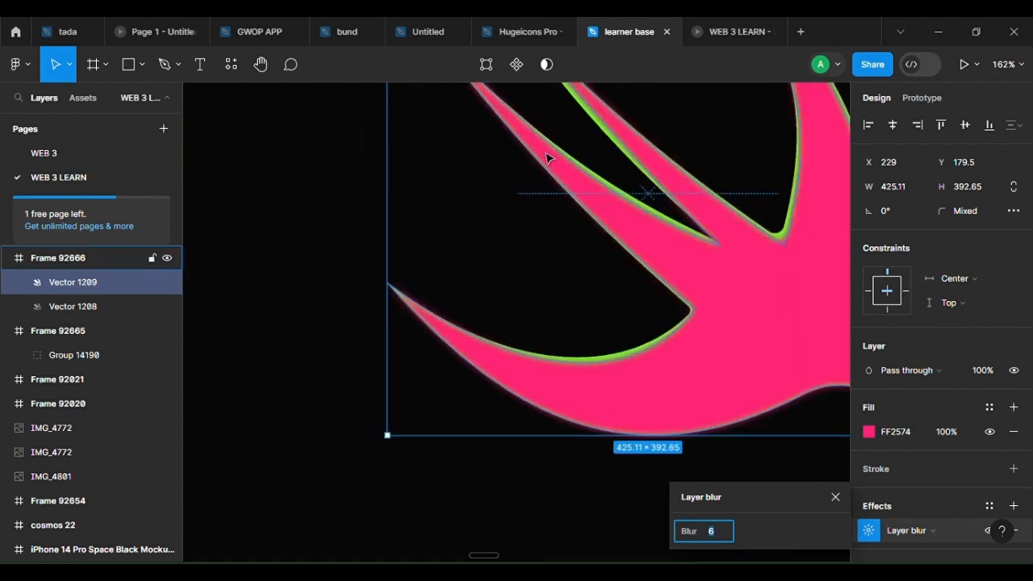
left_click(698, 230)
left_click(698, 230)
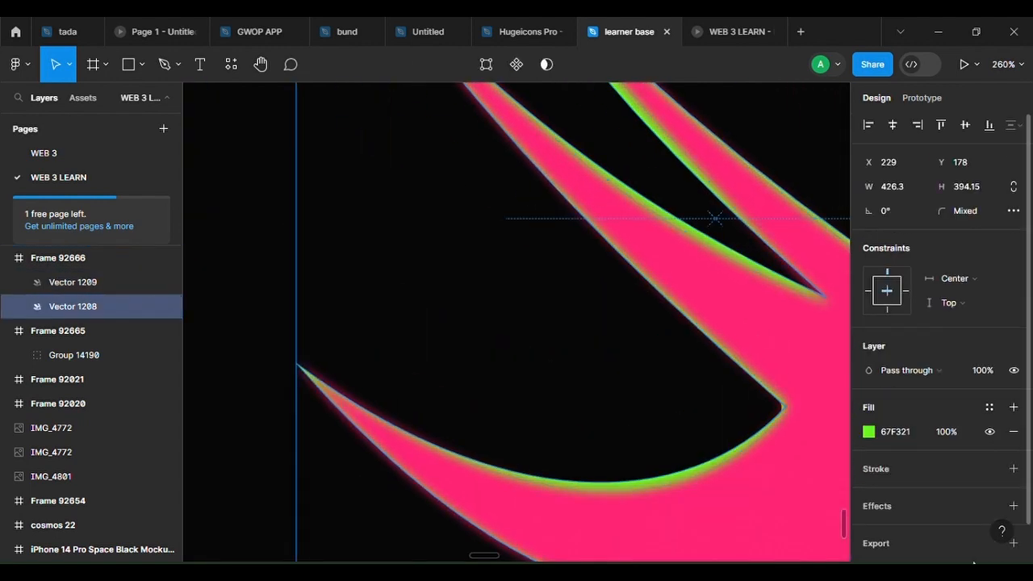
left_click(1014, 505)
left_click(915, 530)
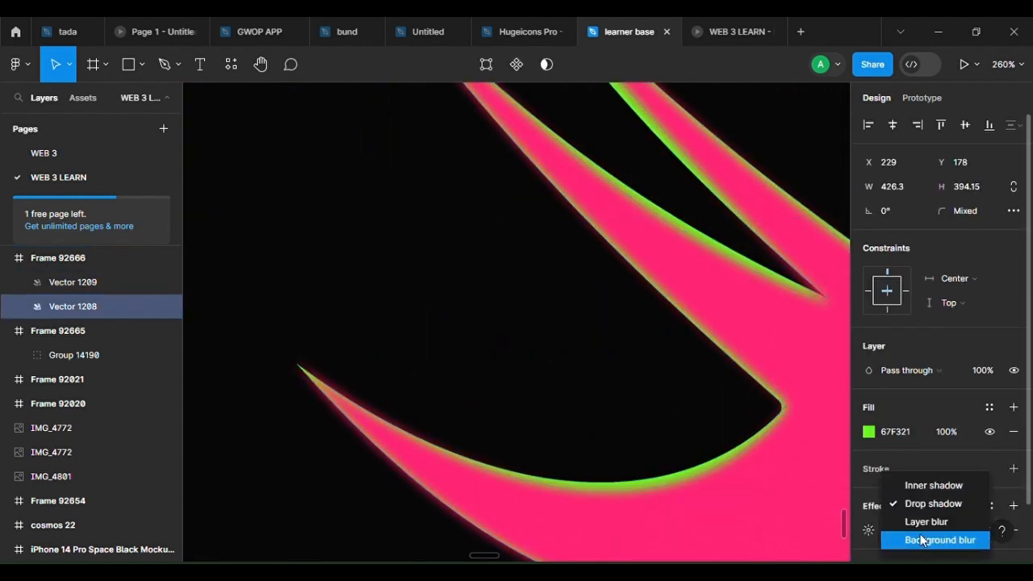
left_click(928, 526)
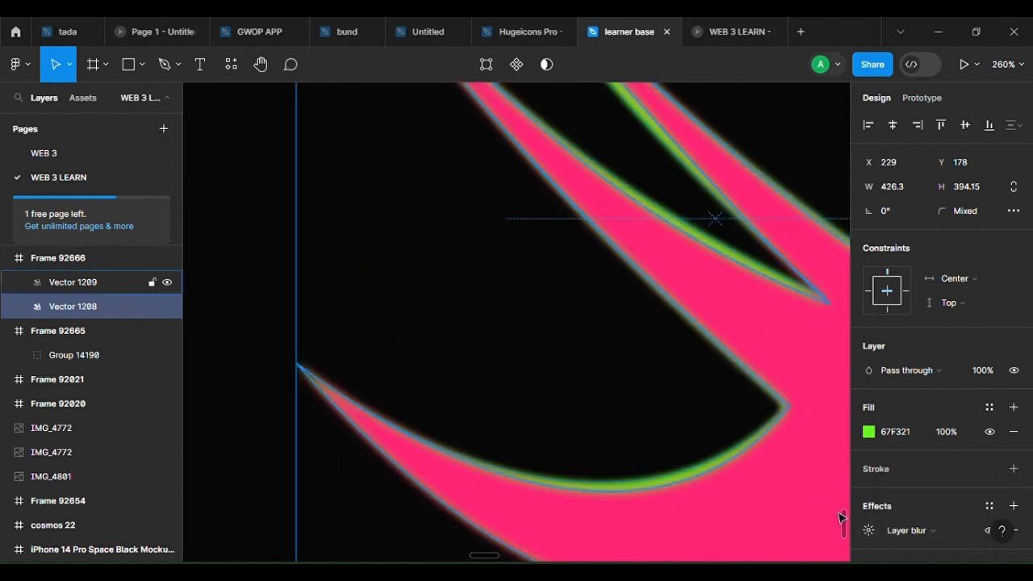
left_click(868, 530)
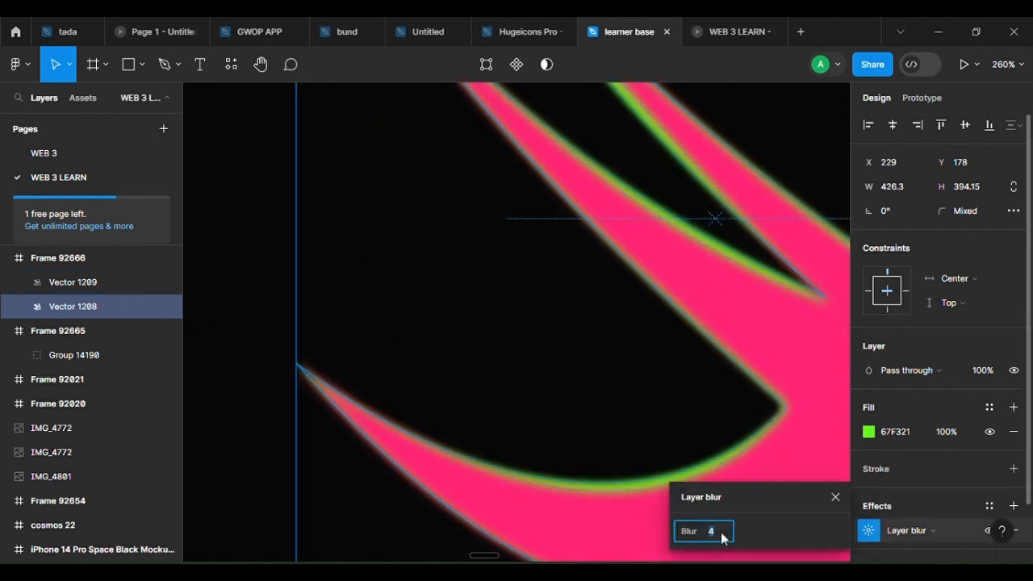
key("Return")
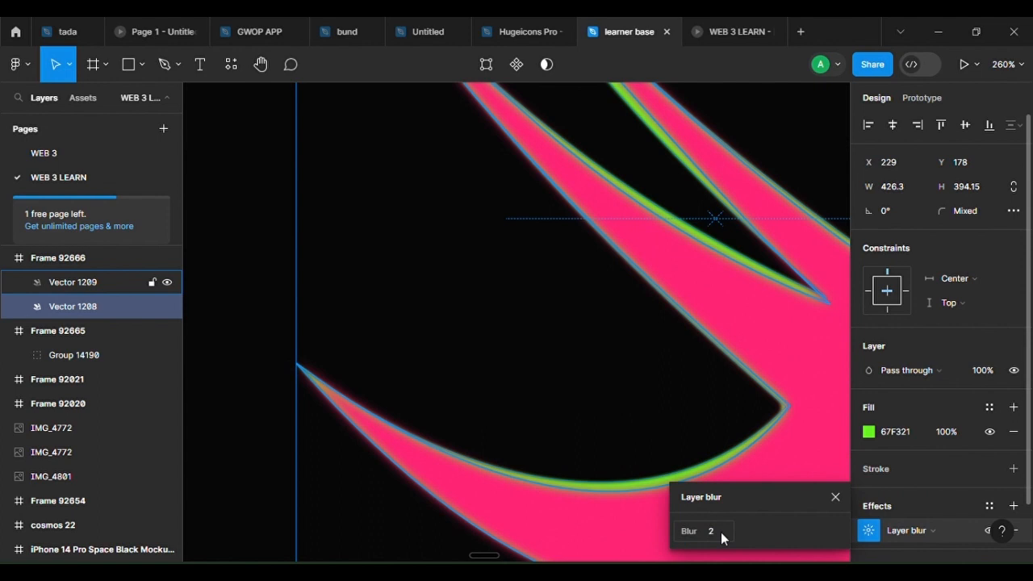
left_click(669, 414)
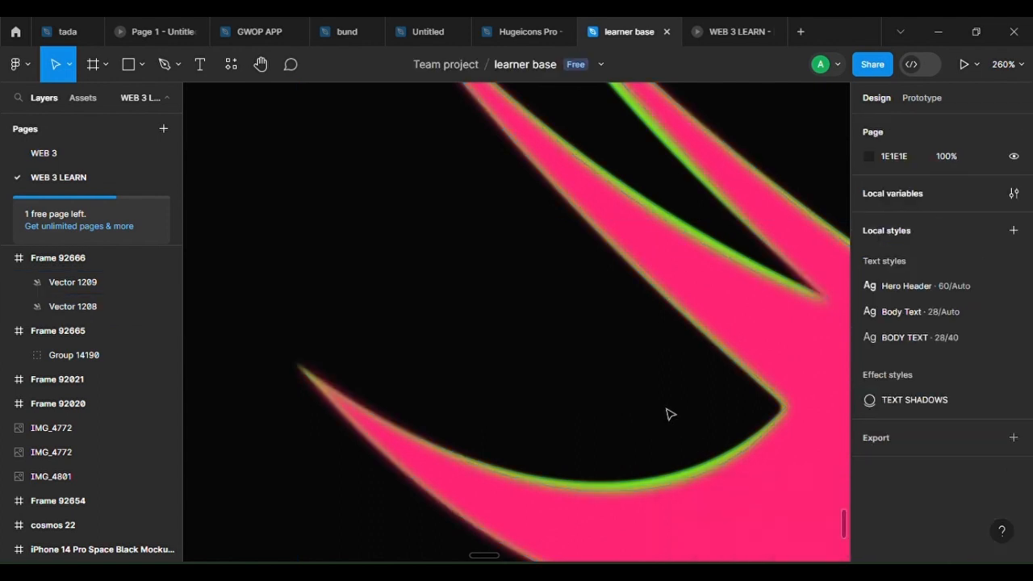
Compare the blurred pink bird with the reference bird, examining the glow colours along its wings, neck and beak
scroll(670, 414, "down", 10)
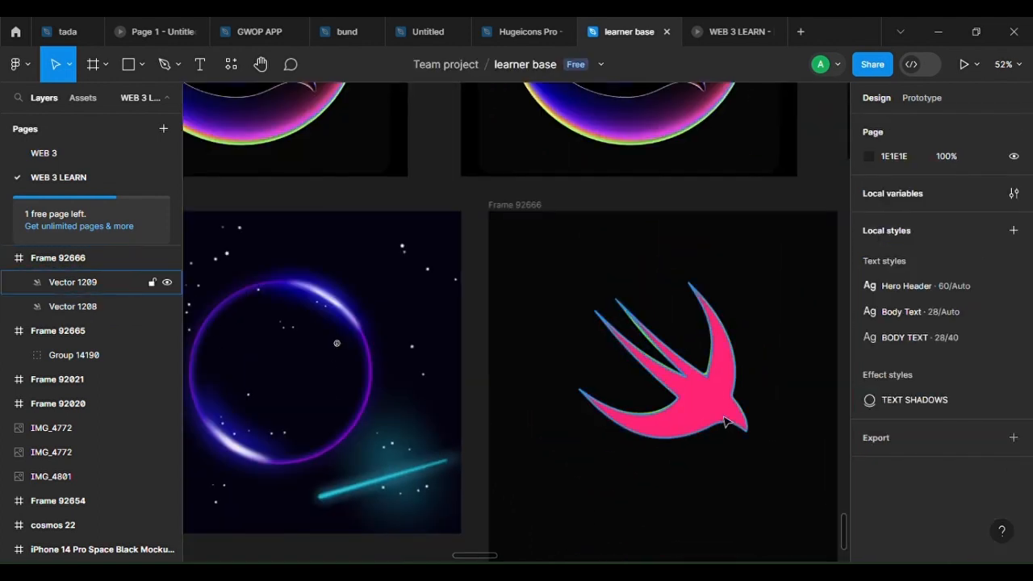
scroll(758, 448, "up", 4)
scroll(717, 401, "right", 2)
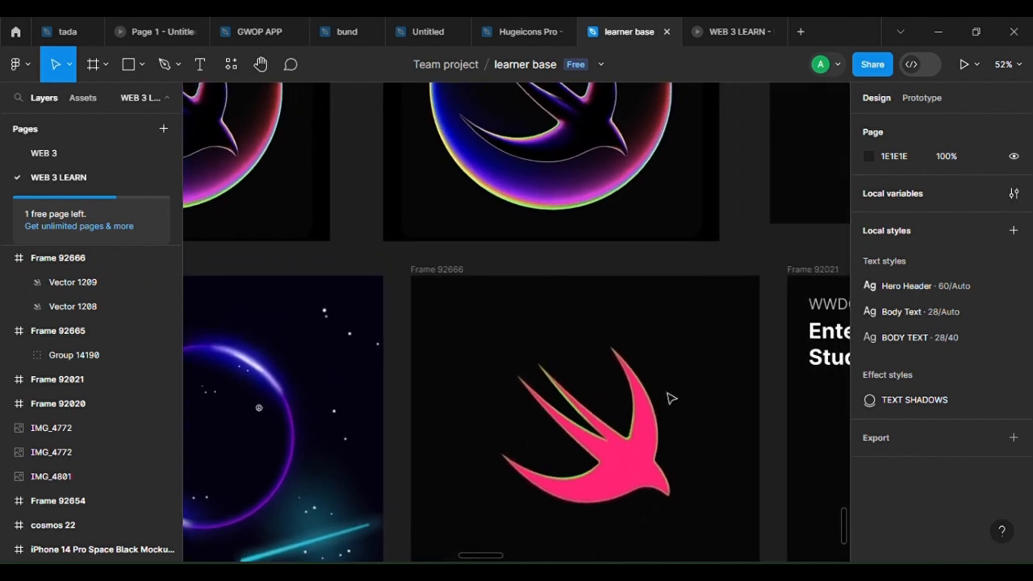
scroll(690, 463, "down", 1)
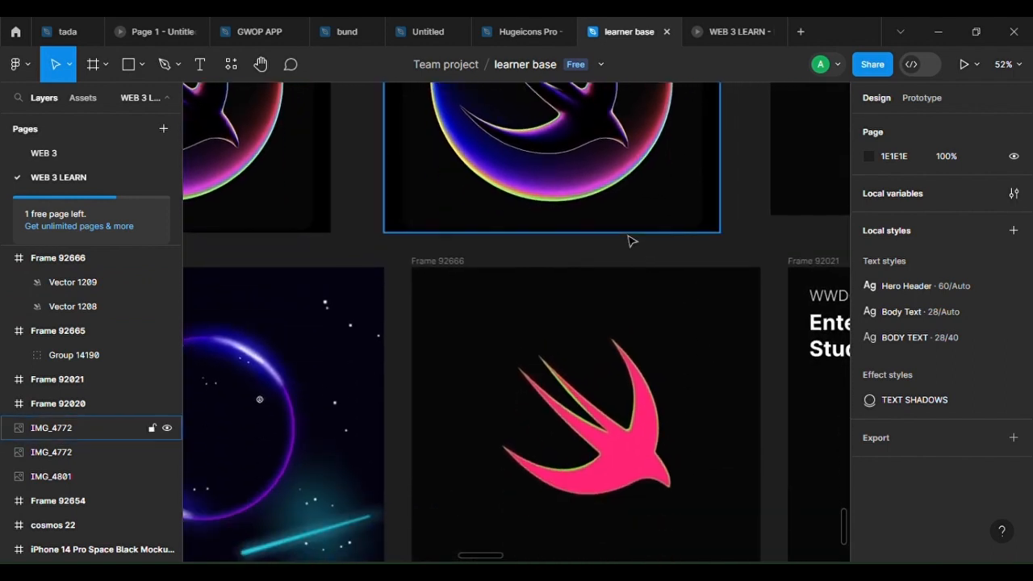
scroll(635, 480, "up", 5)
left_click(658, 441)
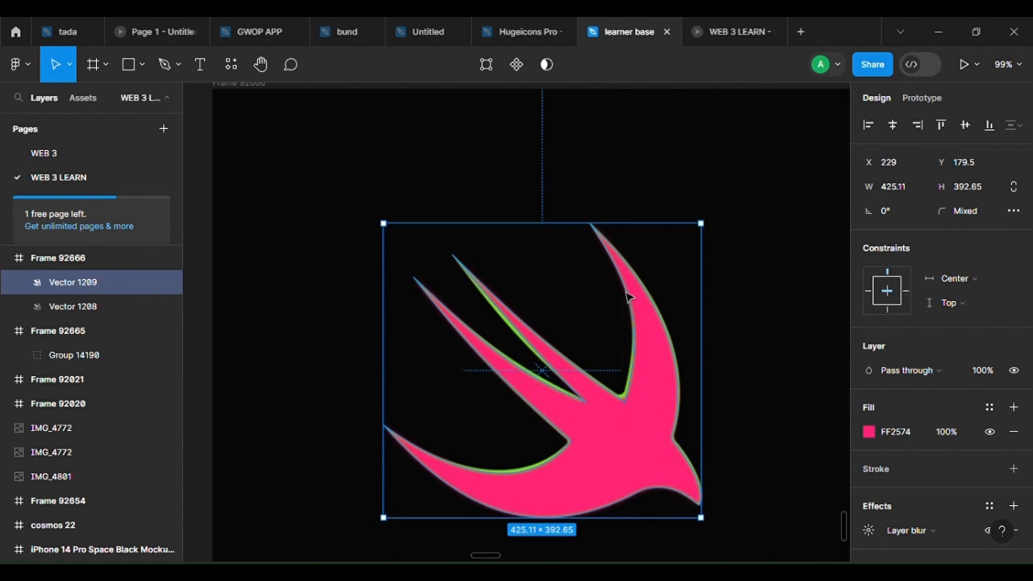
scroll(729, 301, "up", 10)
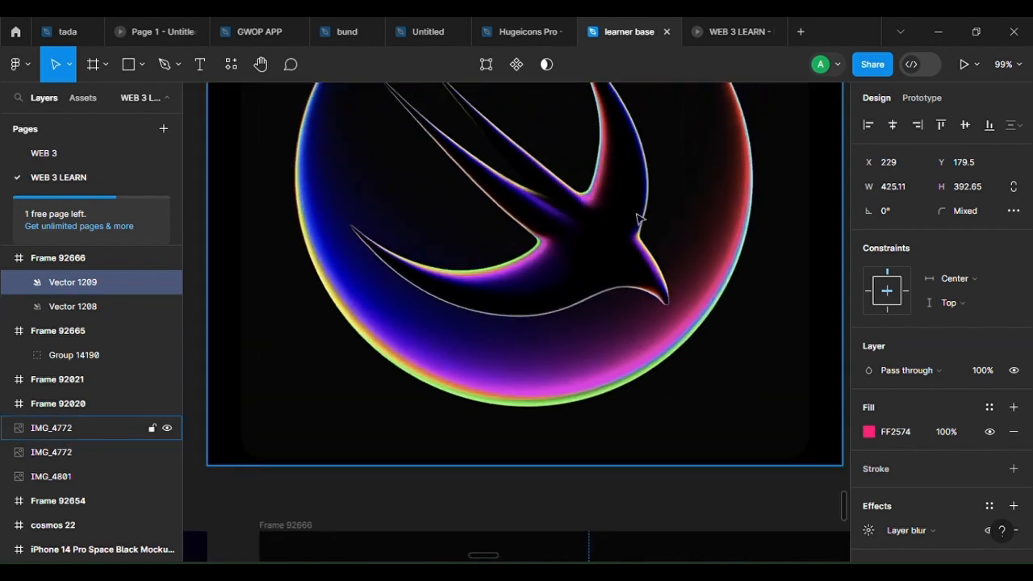
scroll(525, 301, "up", 5)
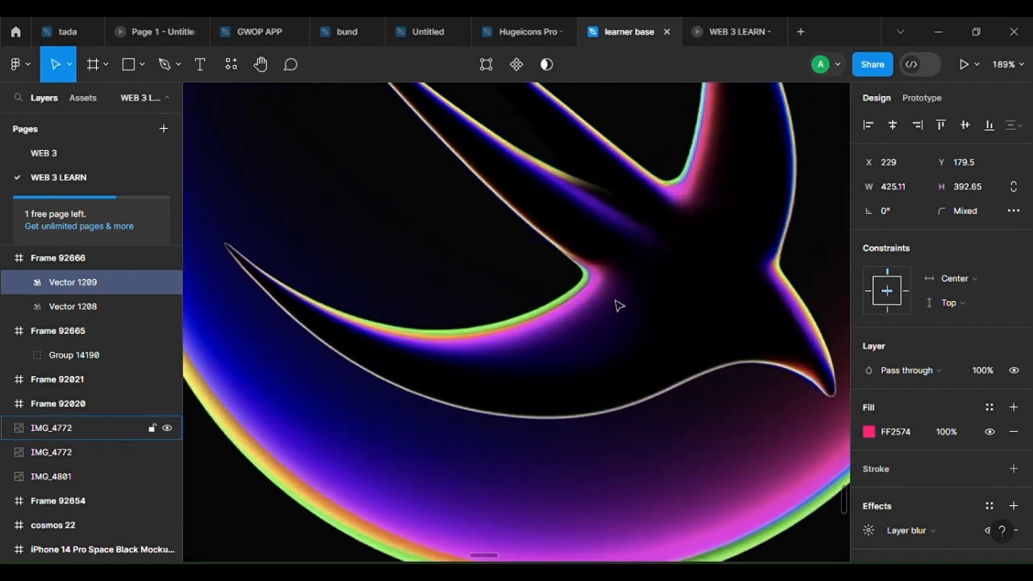
scroll(782, 379, "up", 3)
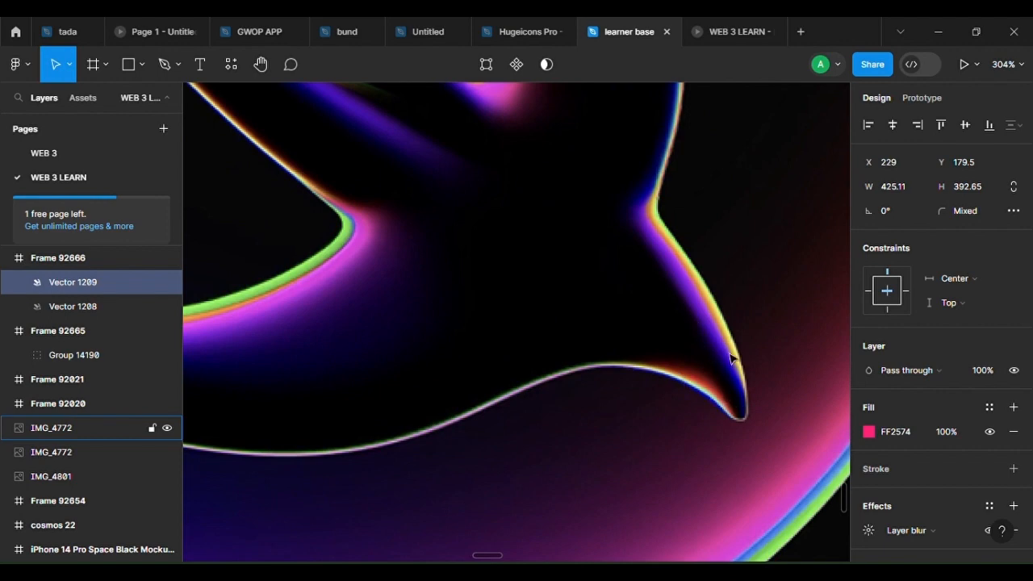
scroll(682, 295, "down", 5)
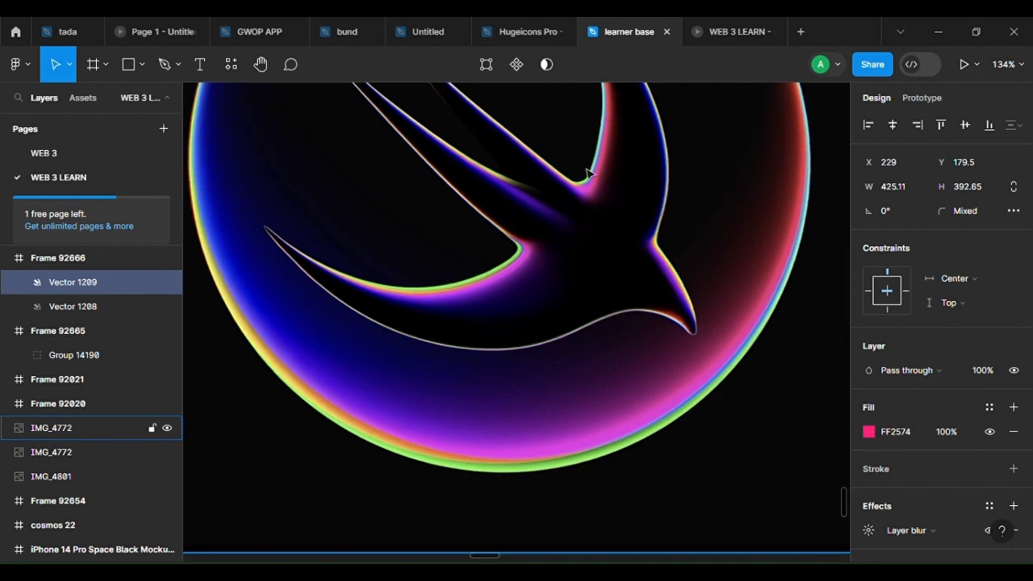
scroll(682, 294, "up", 5)
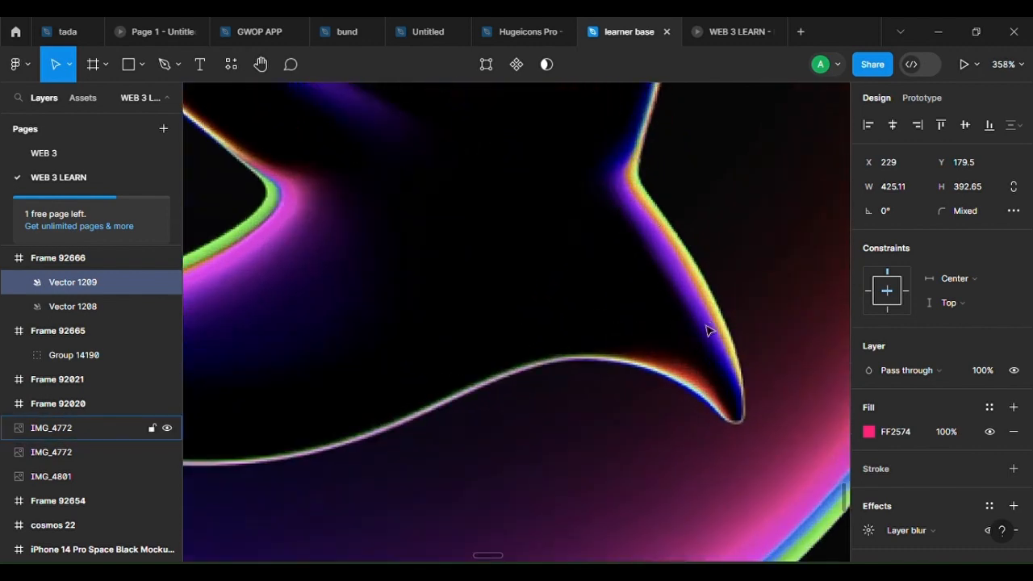
scroll(682, 294, "down", 5)
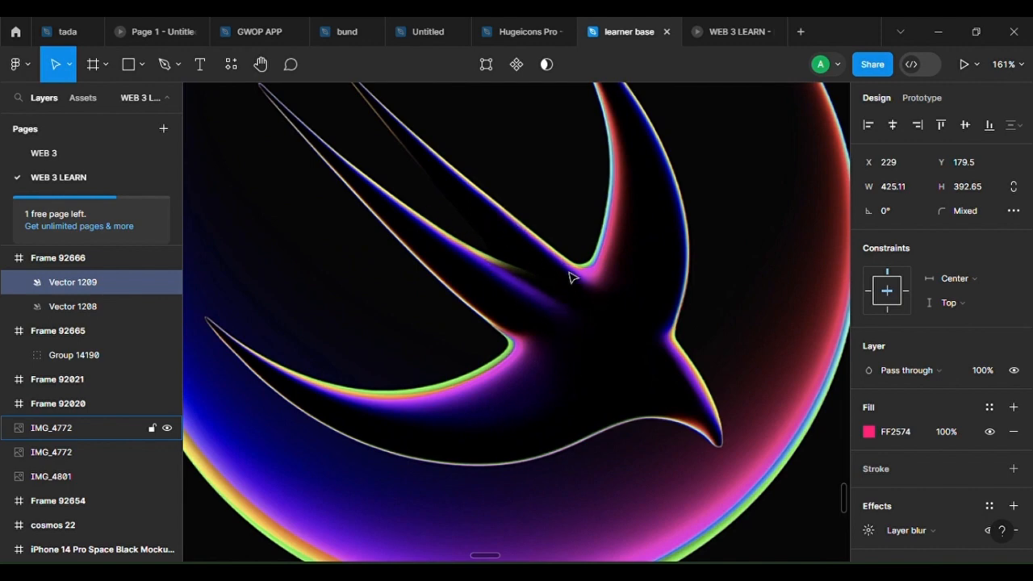
scroll(644, 274, "down", 5)
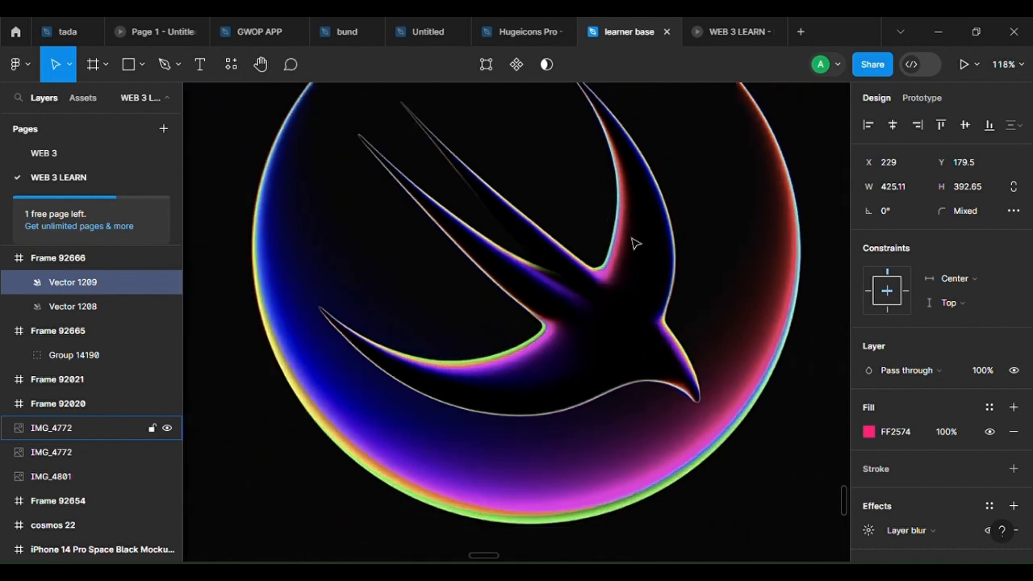
scroll(600, 301, "up", 1)
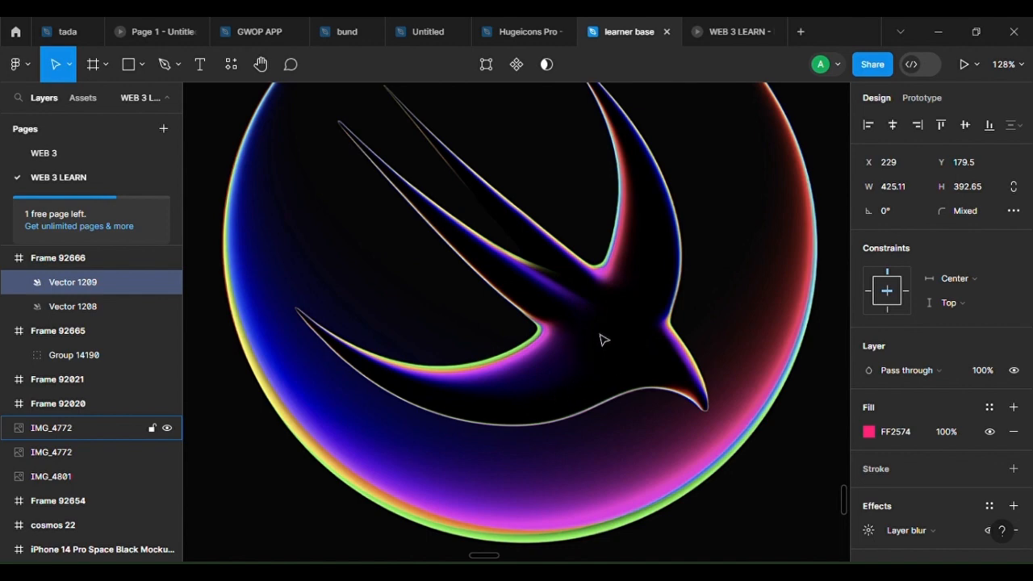
scroll(630, 290, "up", 2)
Draw a pen path from the lowest wing's tip to the bird's throat and bend it along the belly edge
key("shift+2")
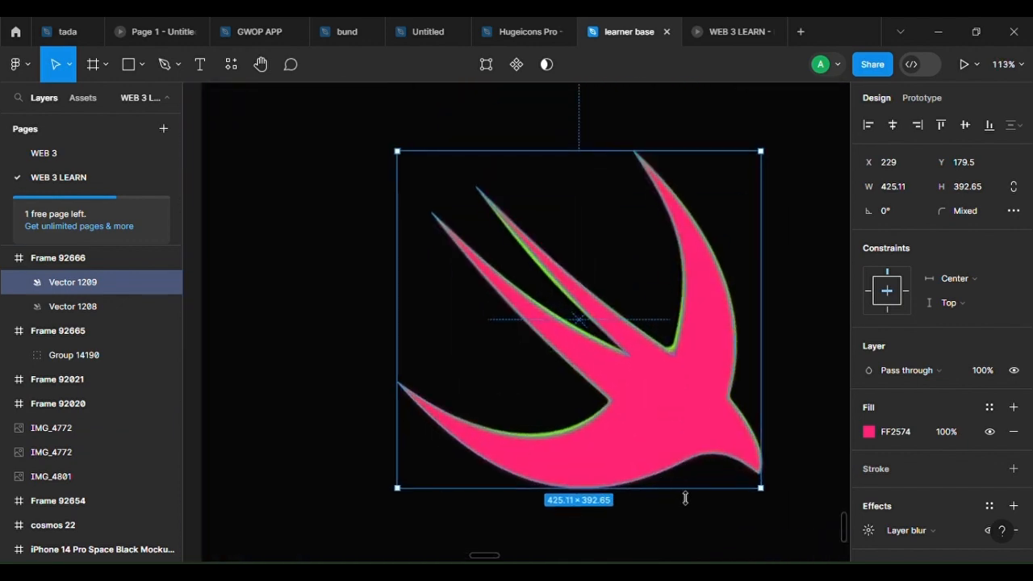
left_click(714, 518)
scroll(643, 521, "up", 3, "ctrl")
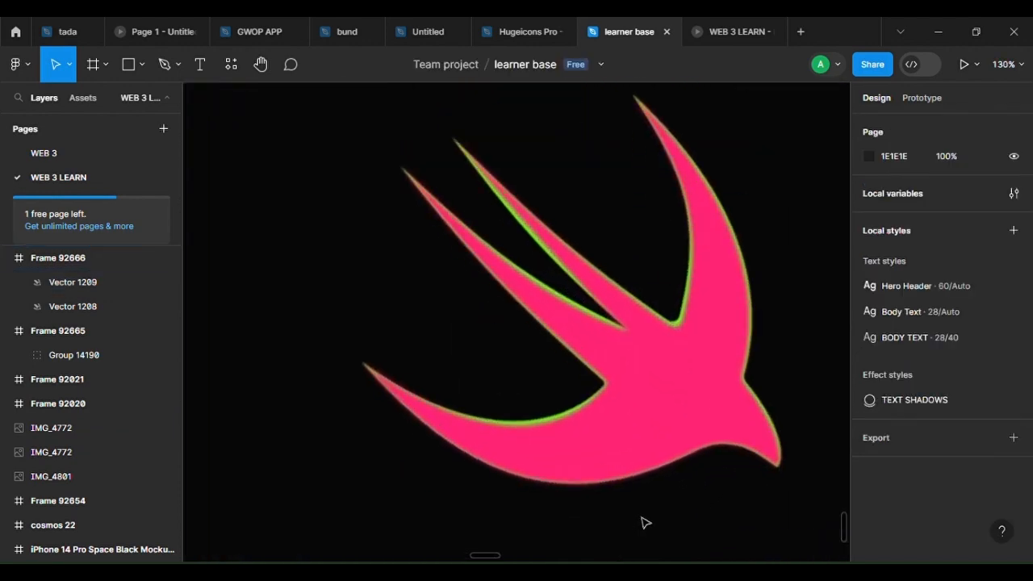
left_click(164, 64)
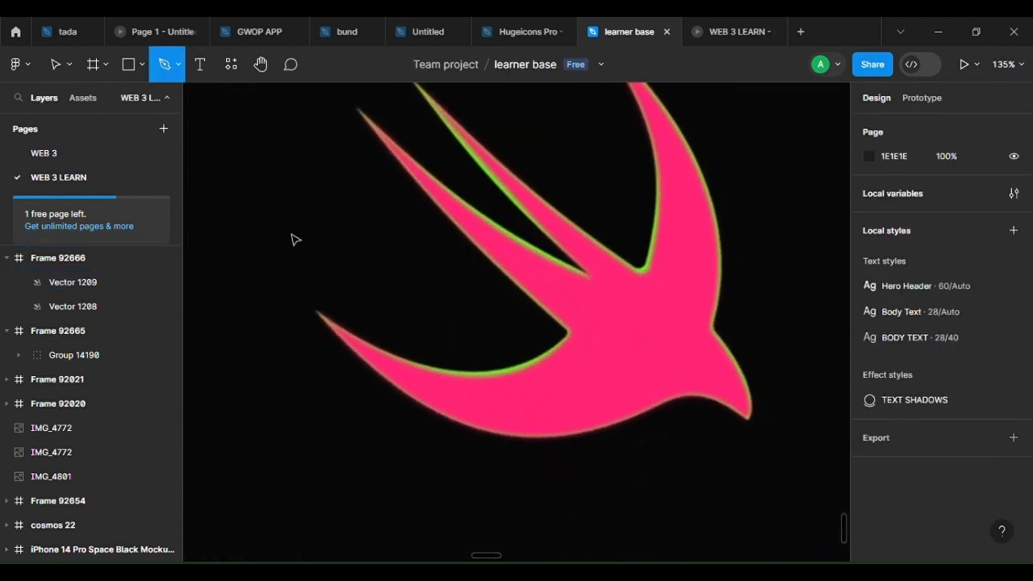
scroll(341, 434, "up", 3, "ctrl")
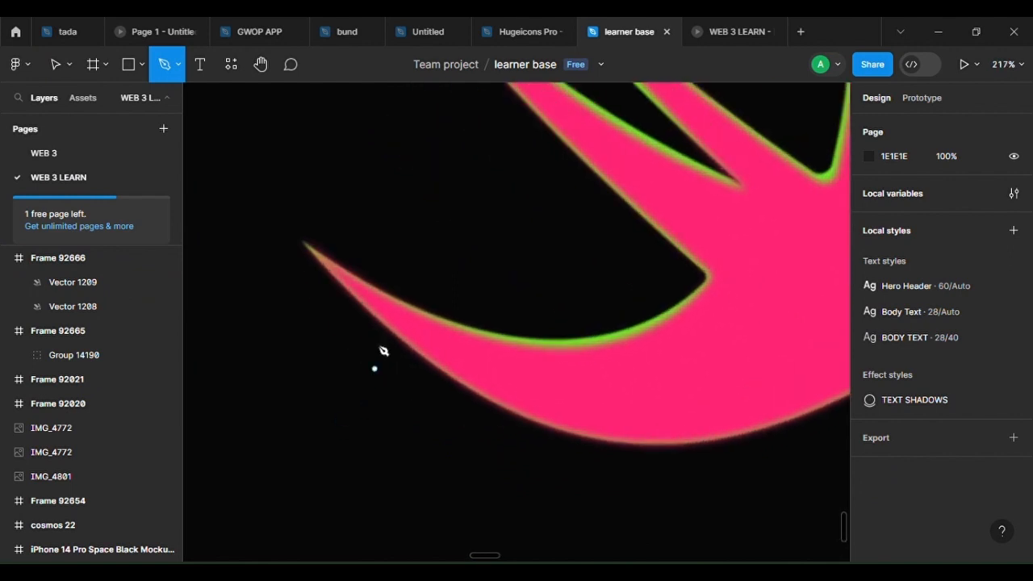
left_click(303, 242)
left_click_drag(411, 397, 337, 384)
scroll(525, 419, "down", 4, "ctrl")
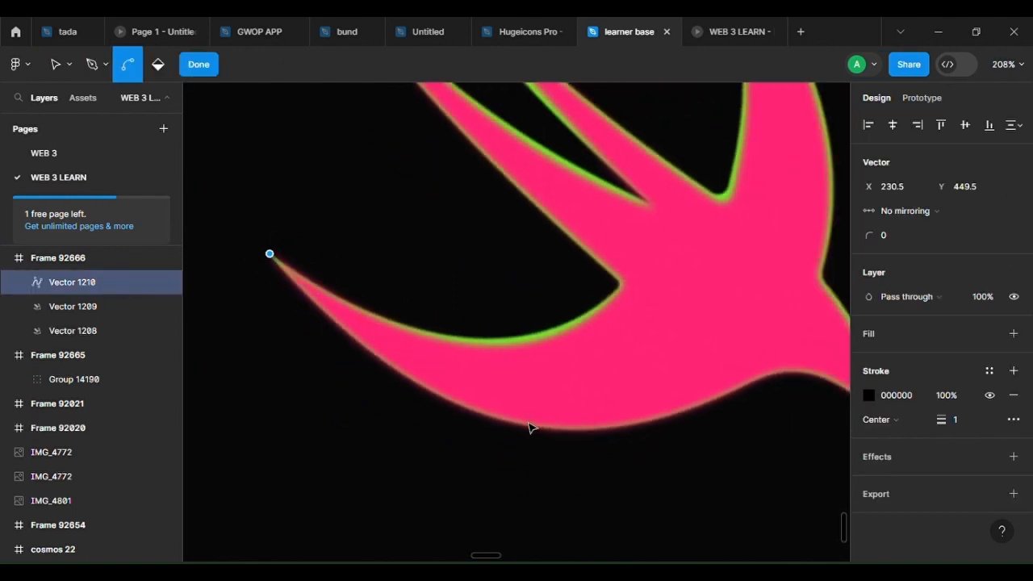
scroll(600, 403, "up", 5, "ctrl")
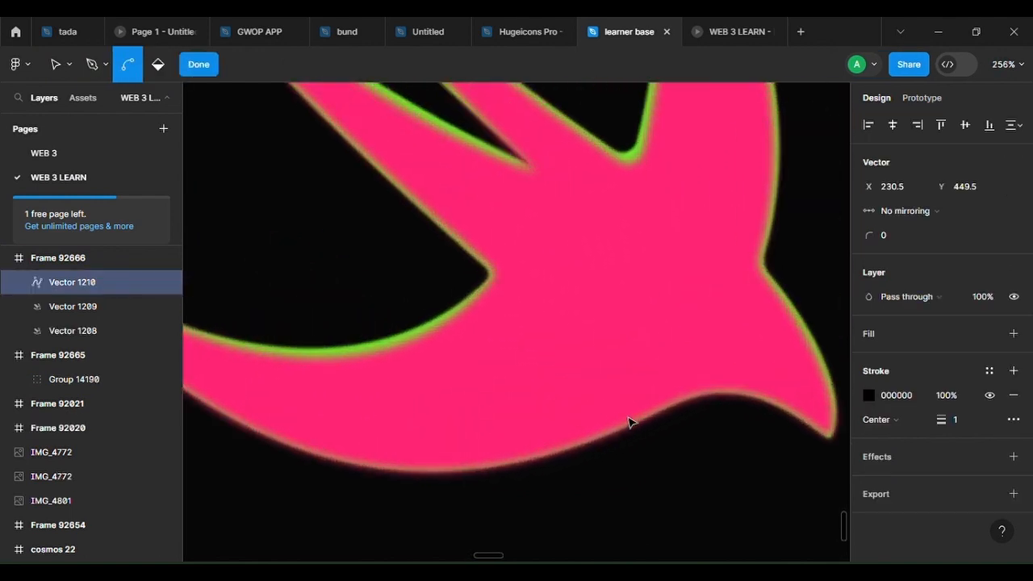
left_click(698, 391)
scroll(700, 395, "down", 4, "ctrl")
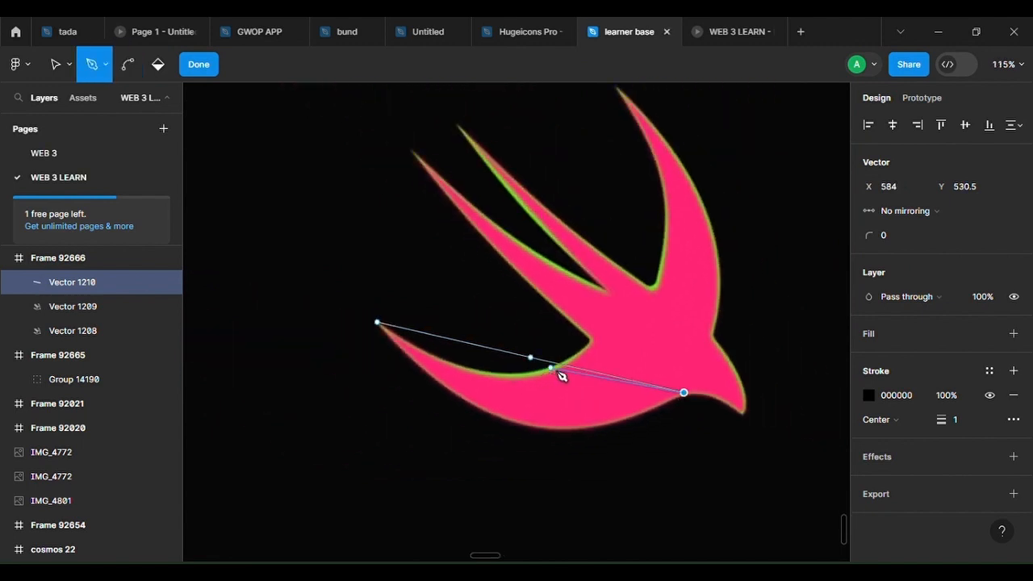
left_click_drag(563, 374, 553, 439)
Extend the path from the throat to the second wing tip, back to the inner wing corner, and close it at the lowest tip
scroll(635, 327, "up", 3)
key("p")
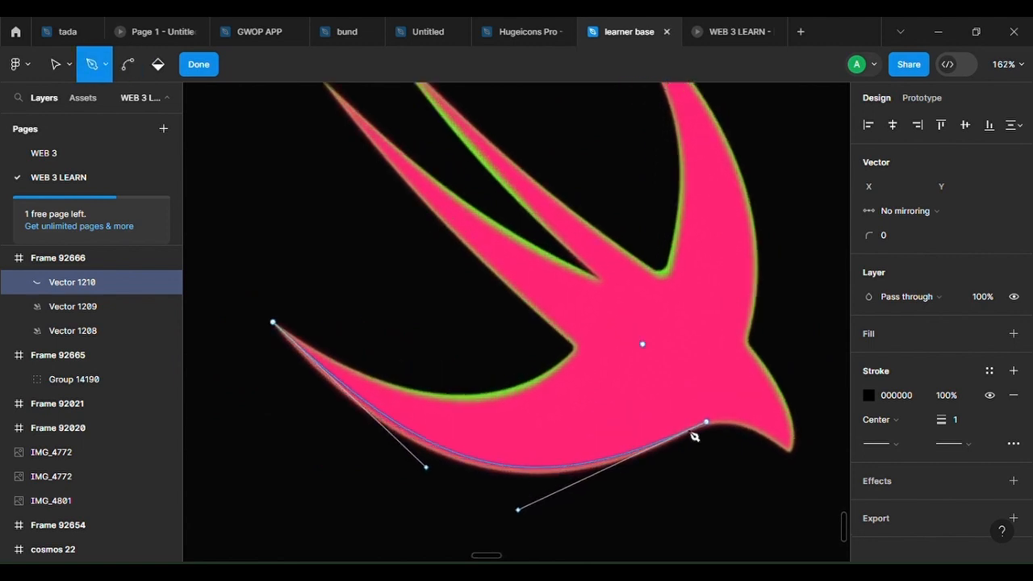
left_click(703, 419)
scroll(611, 363, "up", 2)
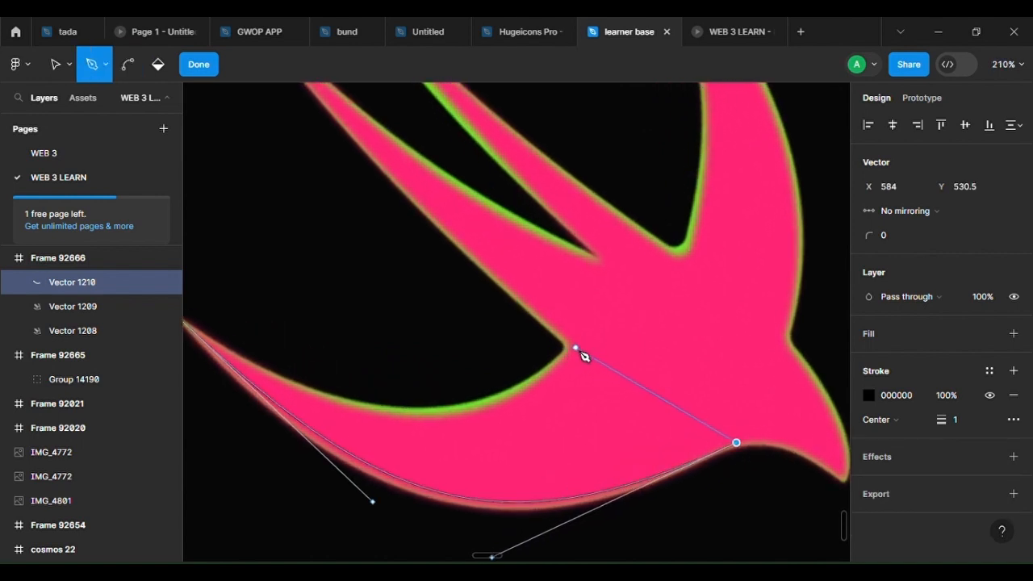
scroll(618, 339, "down", 3)
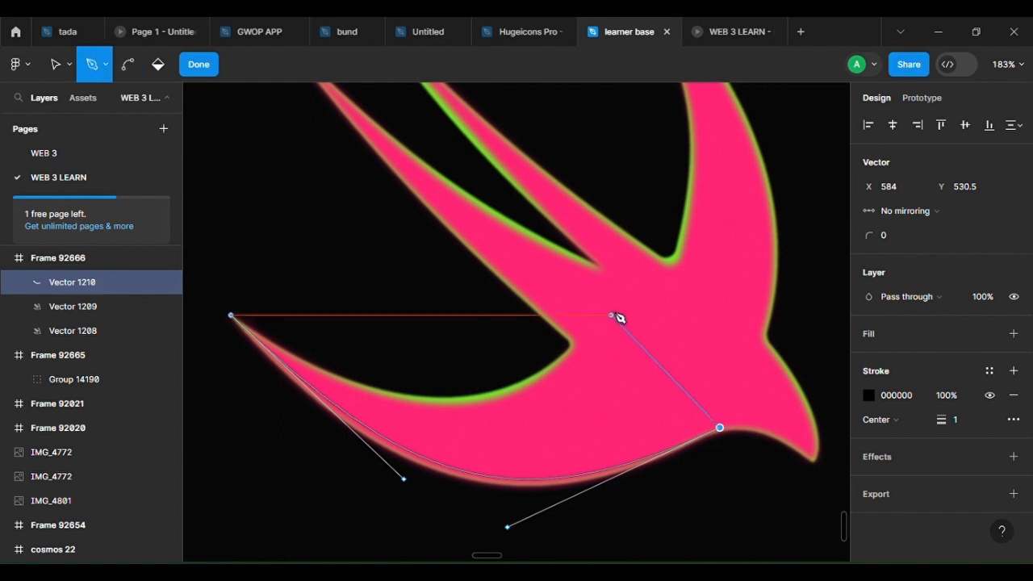
scroll(618, 313, "up", 1)
scroll(616, 315, "up", 1)
scroll(436, 209, "up", 5)
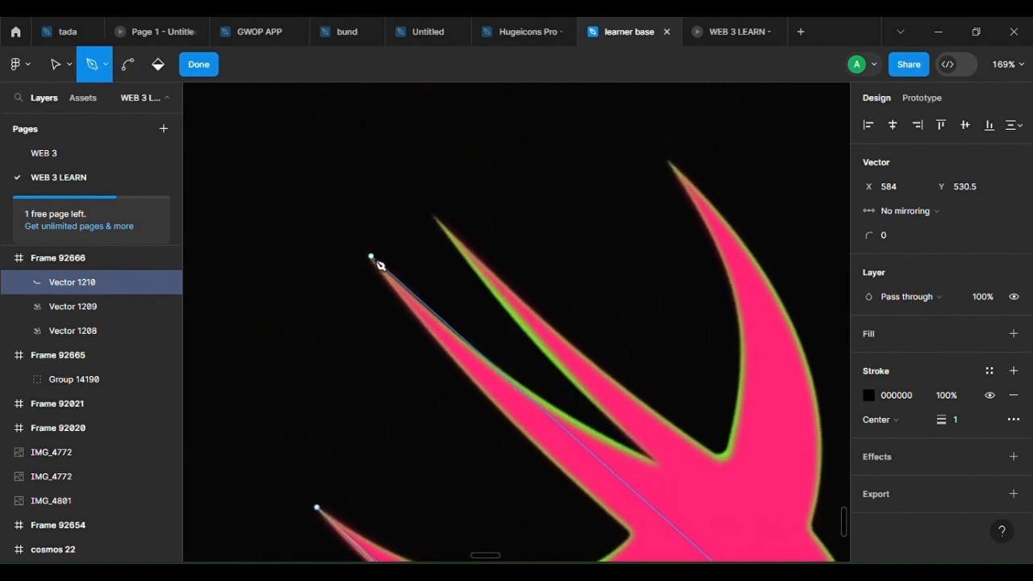
left_click(370, 256)
scroll(379, 266, "down", 5)
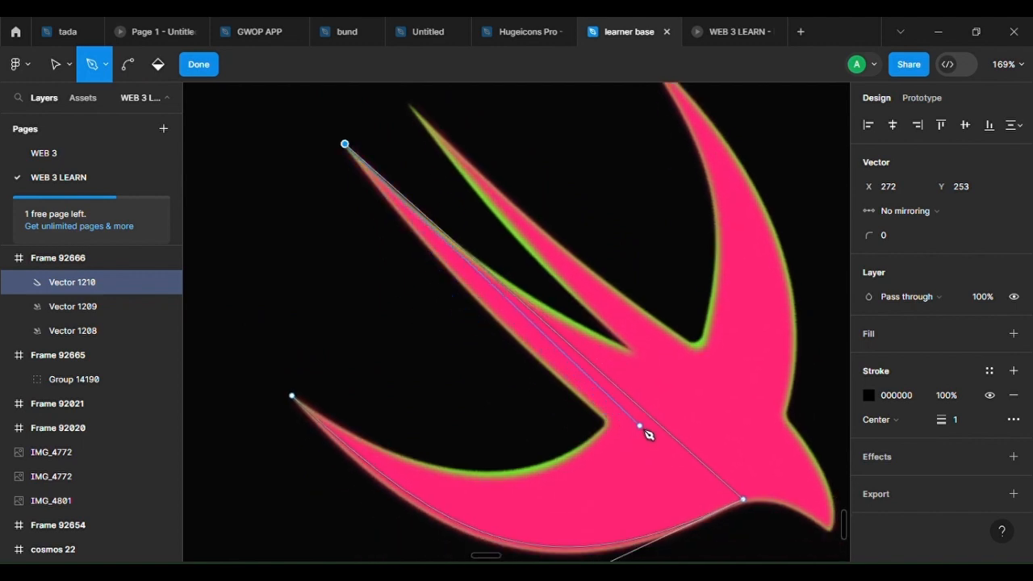
left_click(636, 424)
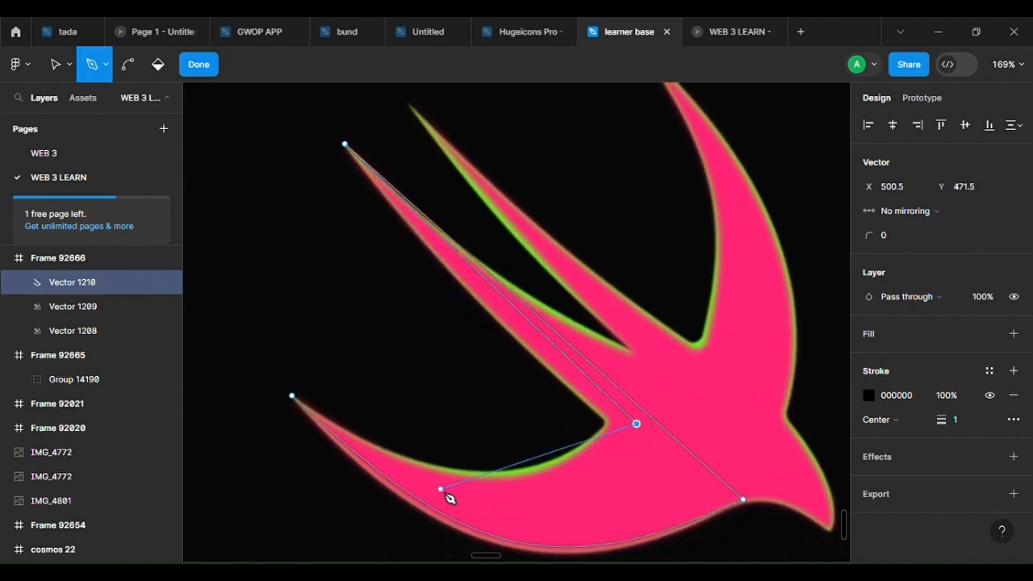
left_click(290, 396)
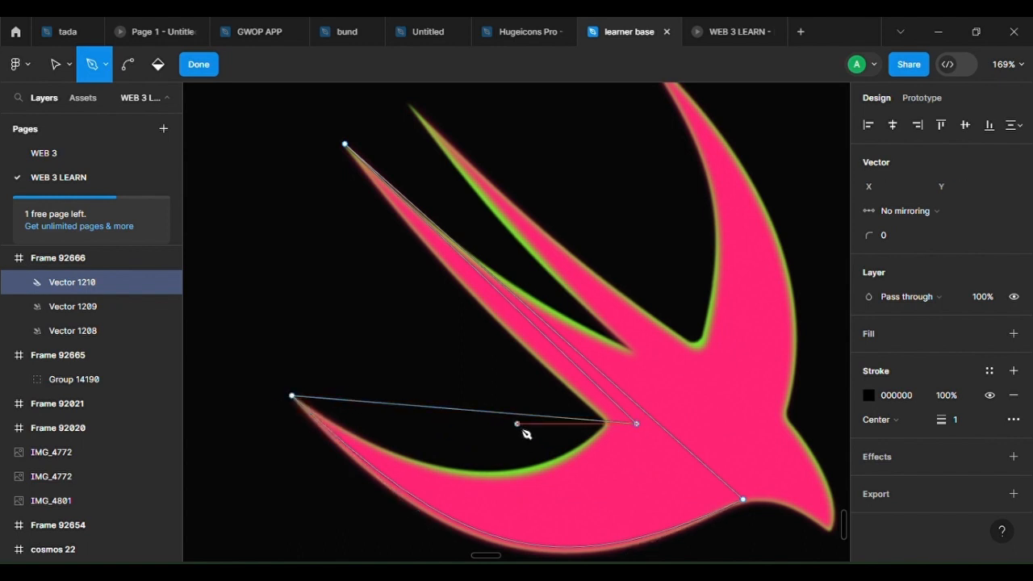
Bend the closing segment into a curve following the inner edge of the lowest wing
key("ctrl")
left_click_drag(530, 425, 574, 512)
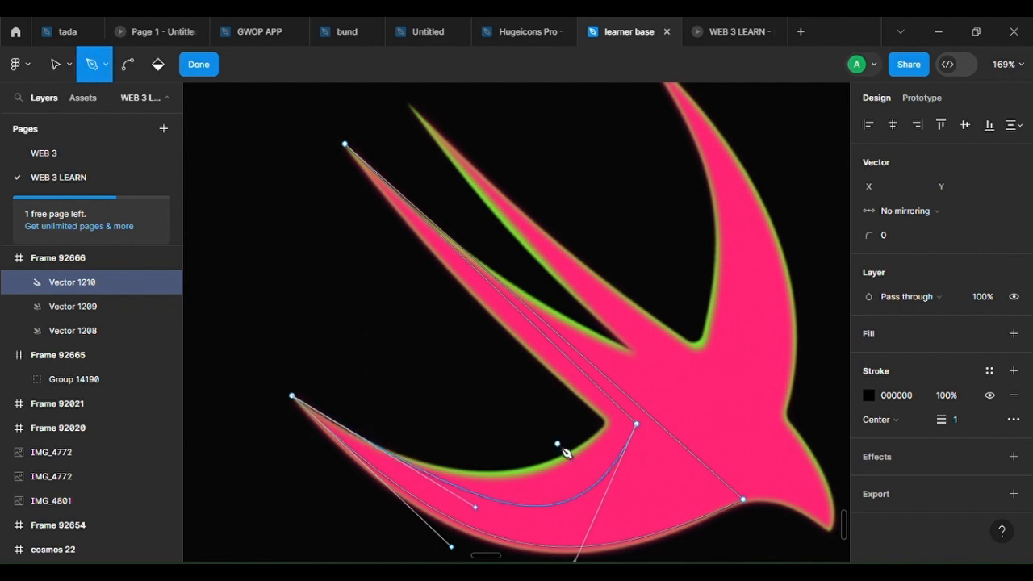
key("v")
left_click(408, 156)
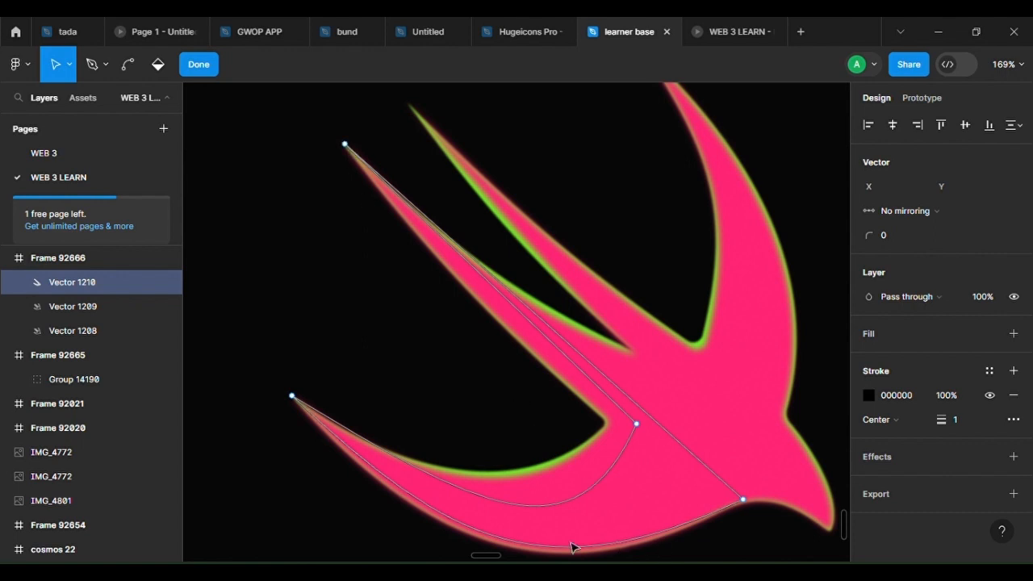
Move the shape's throat corner inward into the body and bend its long straight edge toward the second wing's upper edge
scroll(521, 496, "up", 2)
scroll(605, 443, "down", 1)
scroll(664, 351, "down", 4)
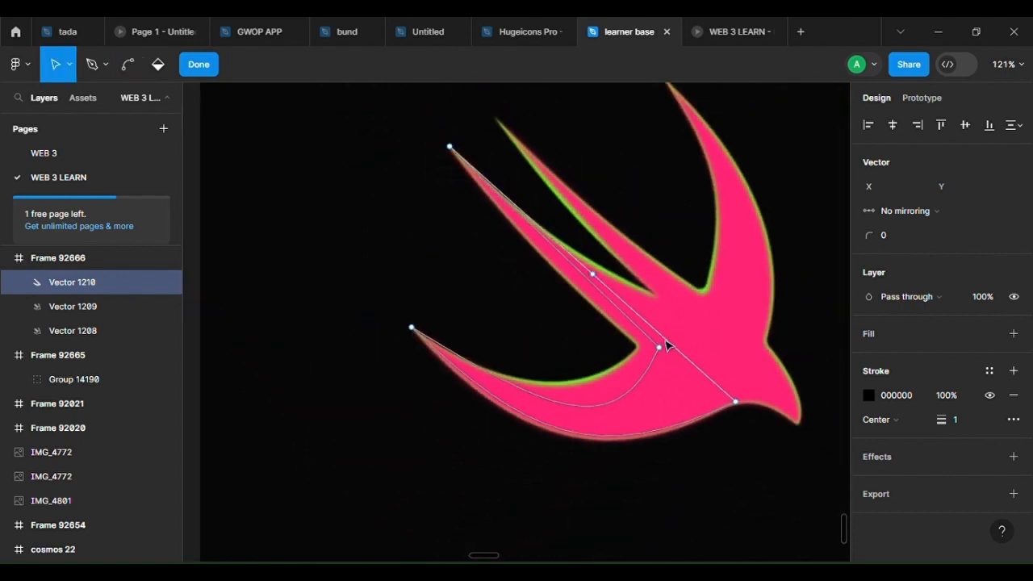
scroll(645, 323, "up", 1)
mouse_move(646, 324)
left_mouse_down()
mouse_move(643, 313)
mouse_move(651, 330)
left_mouse_up()
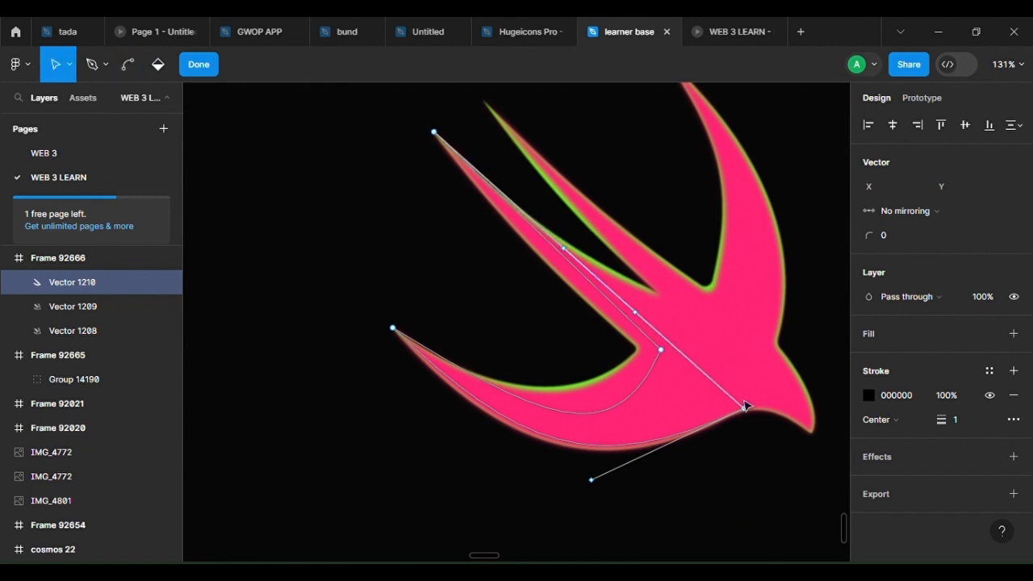
left_click_drag(747, 413, 752, 389)
scroll(615, 264, "up", 5)
left_click_drag(562, 256, 565, 270)
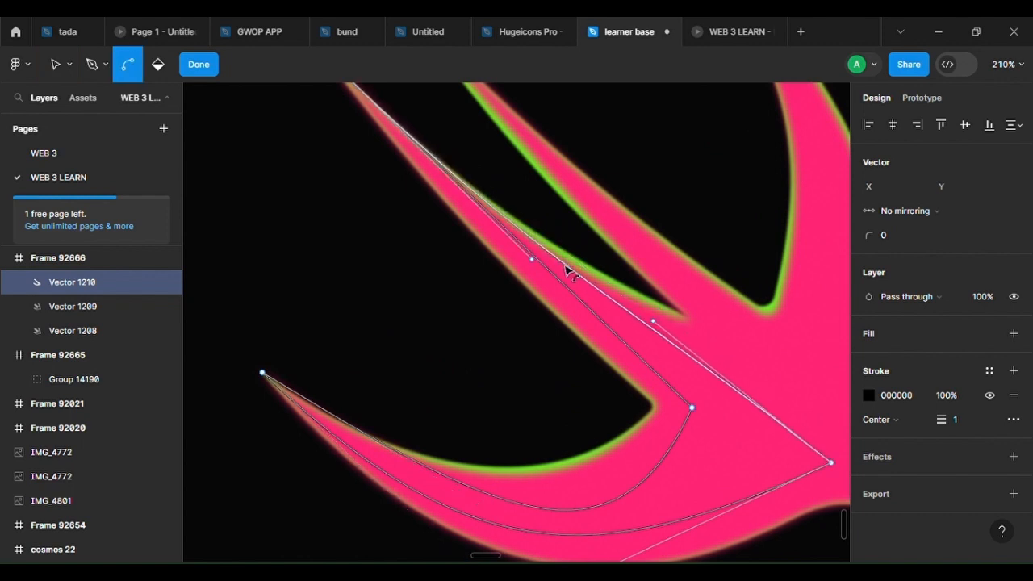
Deepen the shape's lower curve toward the belly and refit its upper curve and inner corner just inside the wing's green edge
scroll(650, 362, "down", 2)
scroll(628, 413, "down", 3)
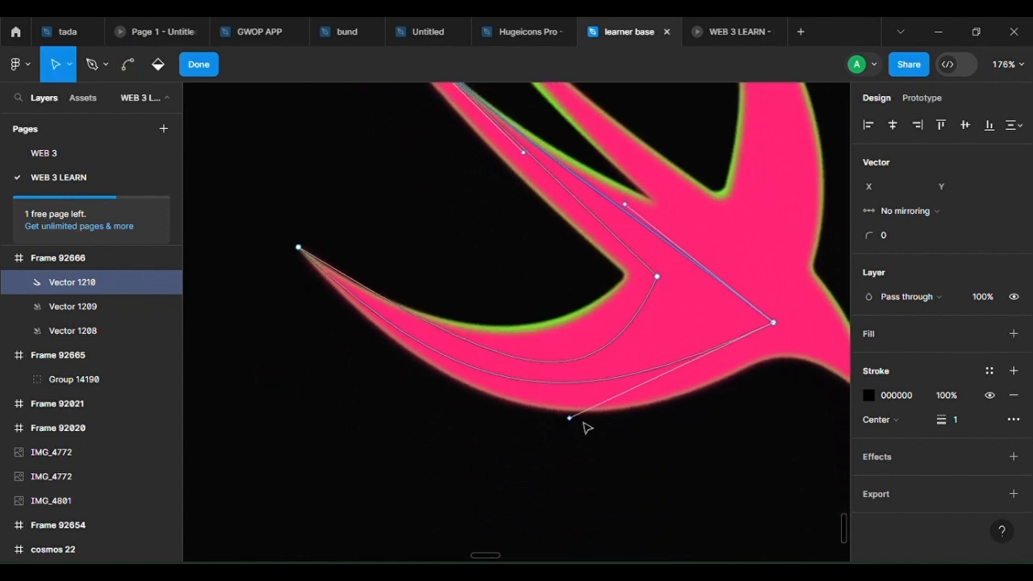
left_click_drag(569, 418, 630, 472)
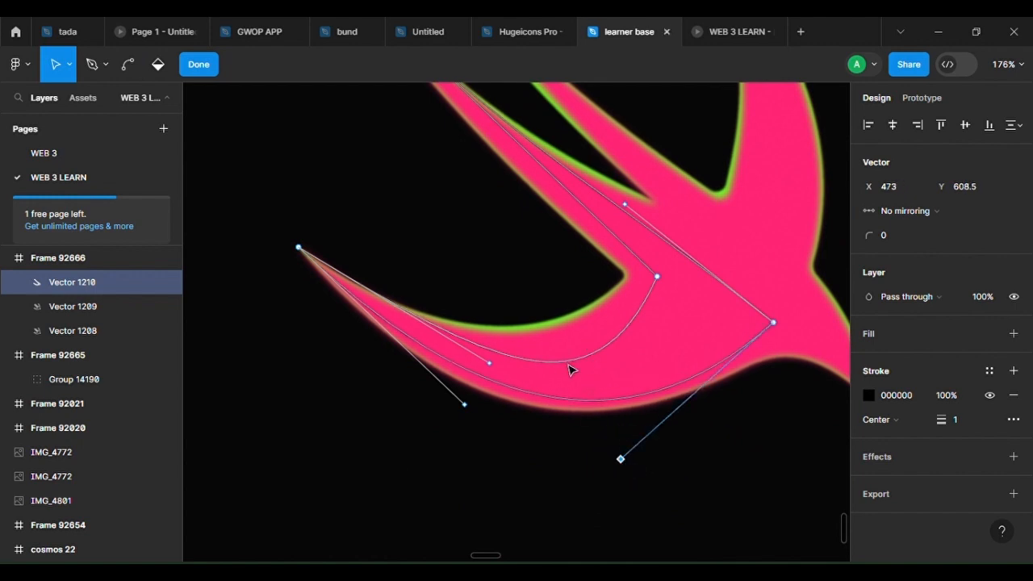
left_click_drag(569, 363, 519, 346)
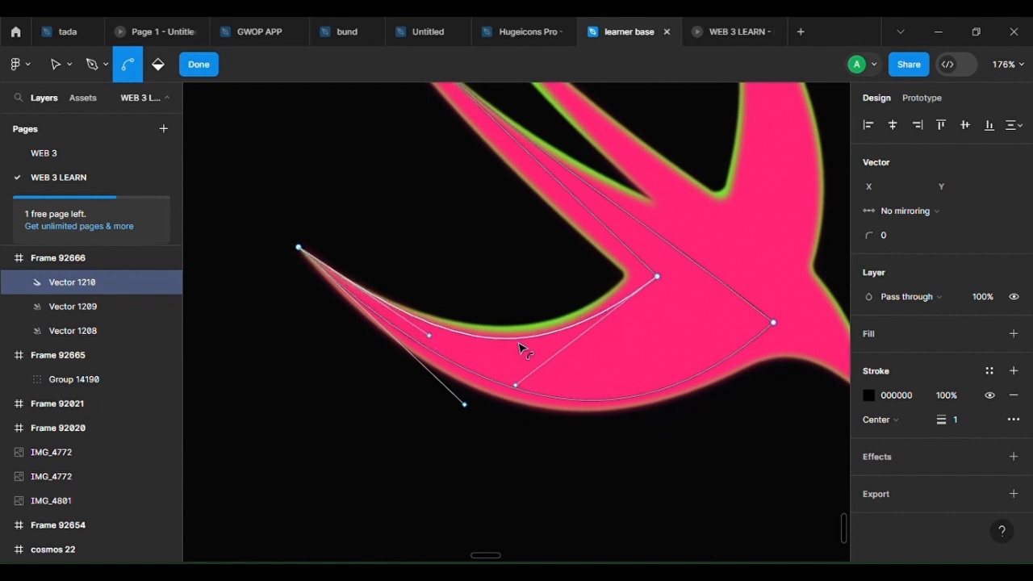
mouse_move(660, 278)
left_mouse_down()
mouse_move(643, 299)
mouse_move(651, 283)
left_mouse_up()
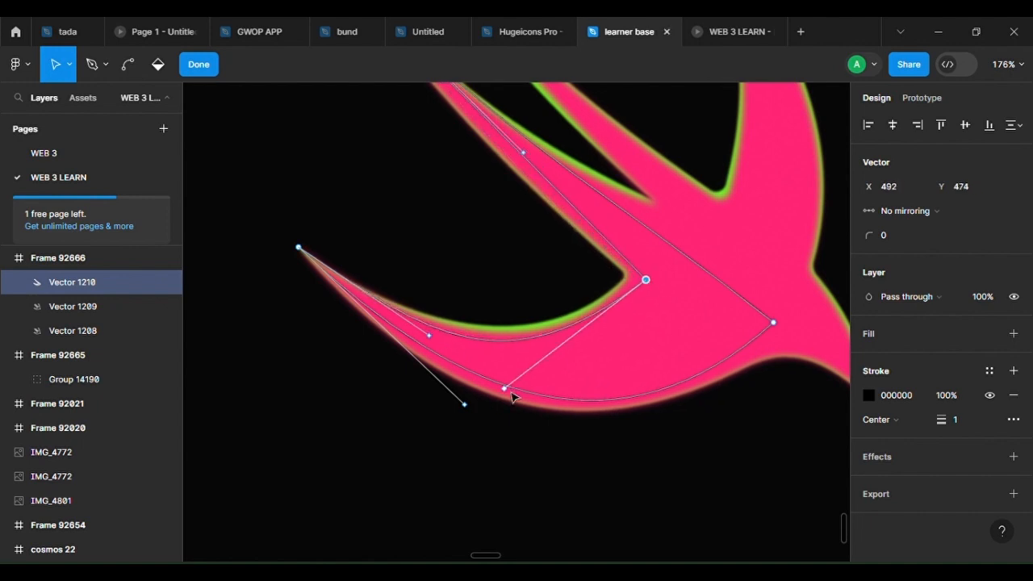
left_click_drag(508, 391, 548, 391)
Fine-tune the lower curve's handle at the lowest wing tip and finish editing the shape
left_click(465, 407)
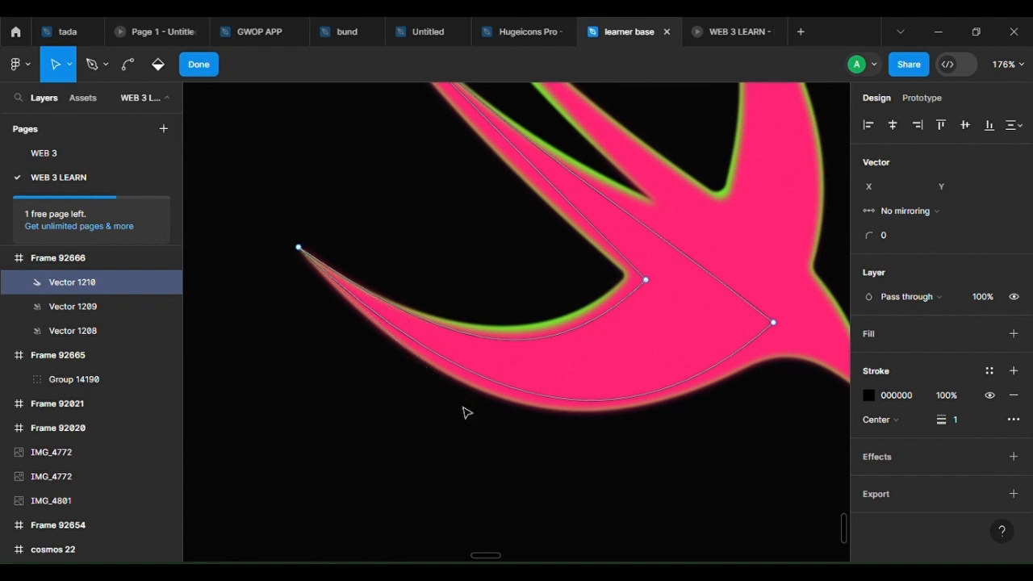
left_click(427, 351)
left_click_drag(465, 408, 455, 415)
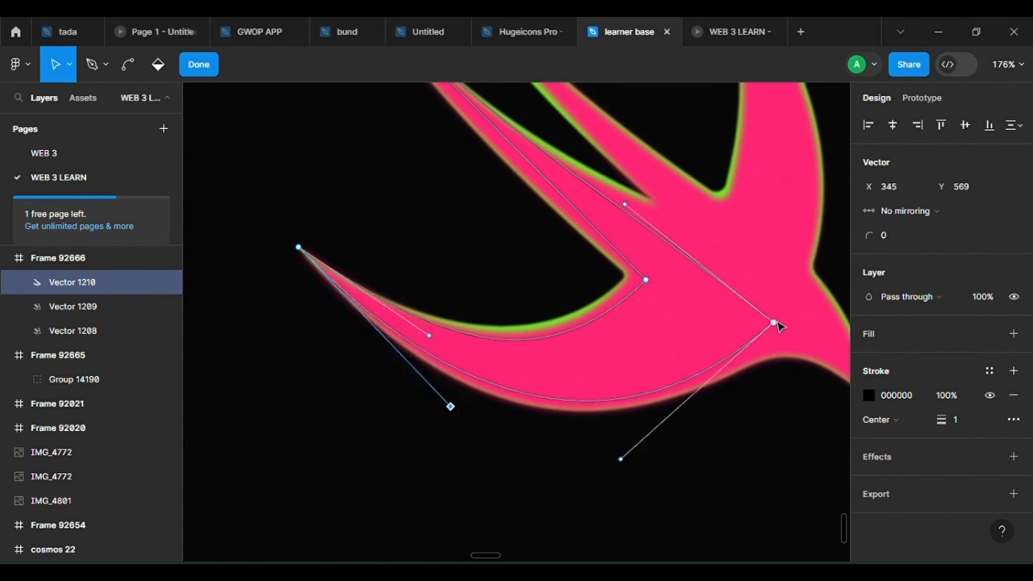
key("Escape")
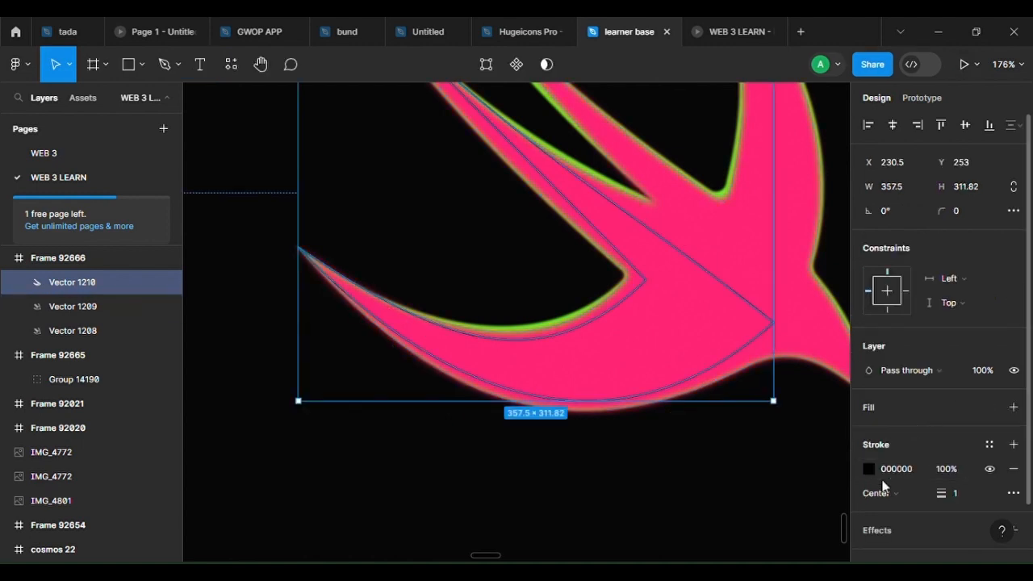
Remove the stroke from the new wing shape Vector 1210 and add a solid fill
scroll(692, 404, "down", 5)
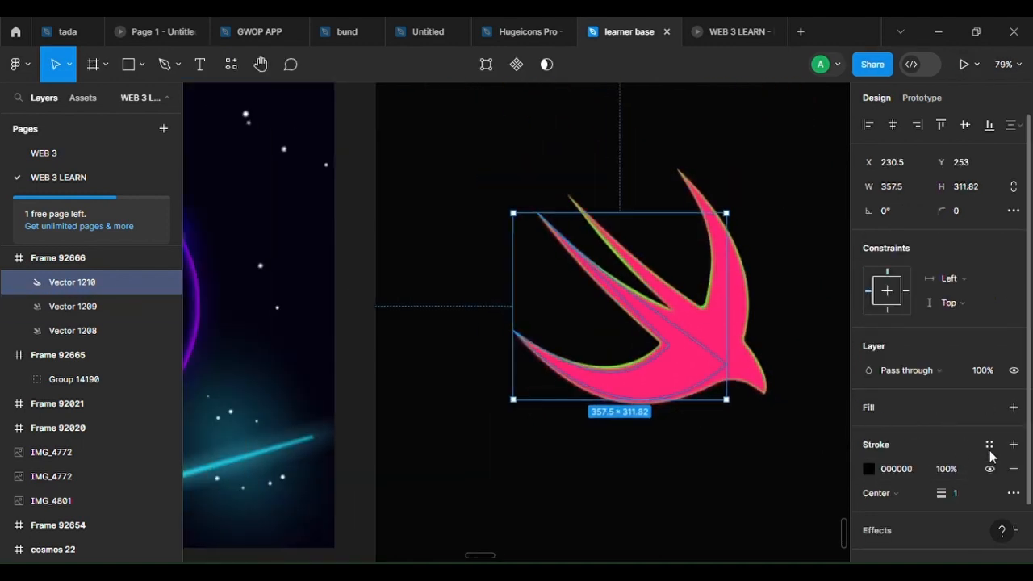
left_click(1013, 469)
left_click(1013, 408)
scroll(667, 300, "up", 5)
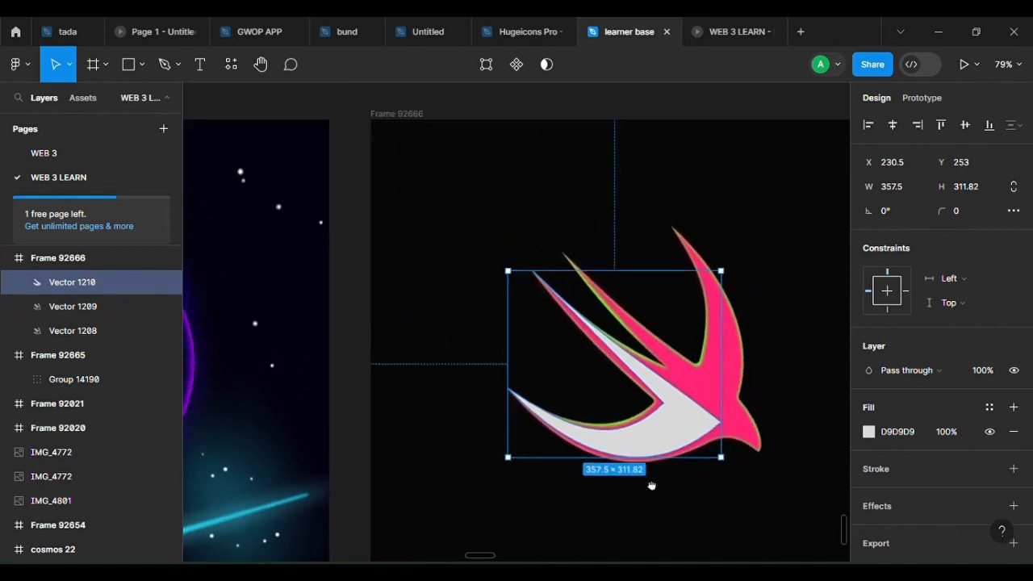
Fill the wing shape with the dark indigo 0F0134 sampled from the glow under the reference bird's wing
scroll(684, 215, "up", 3)
scroll(686, 214, "up", 5)
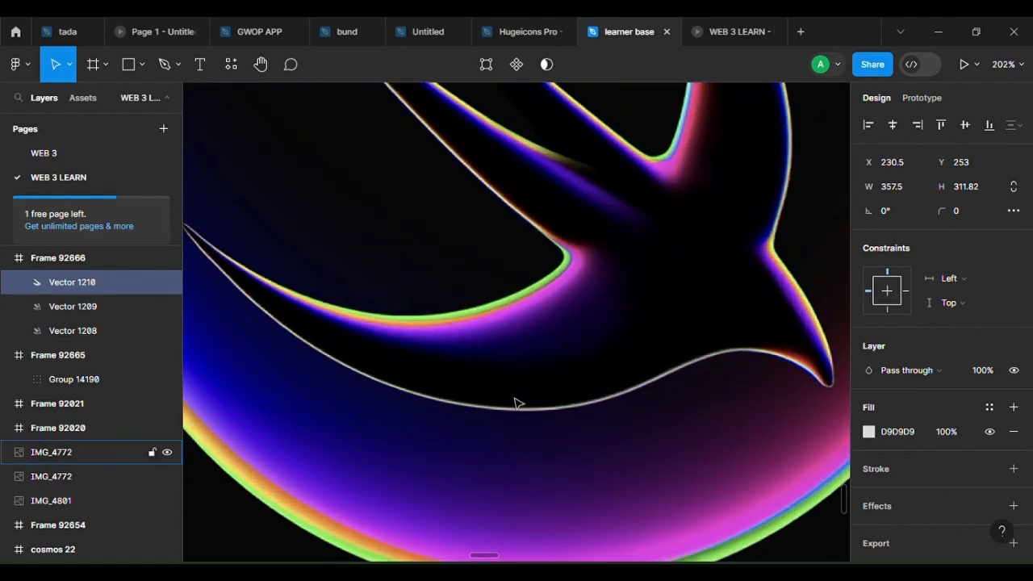
key("i")
left_click(581, 333)
scroll(590, 404, "down", 10)
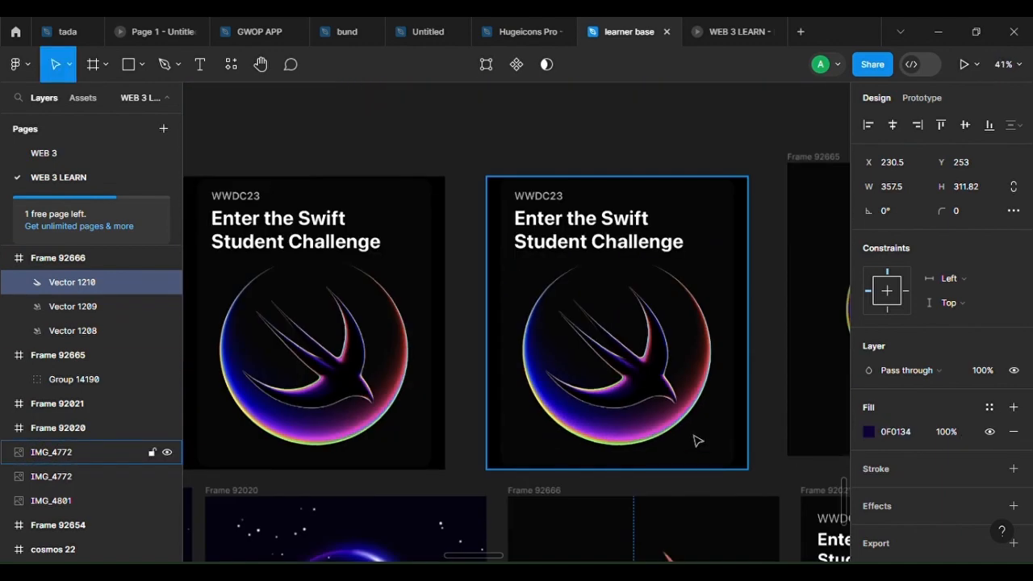
scroll(699, 440, "down", 3)
scroll(630, 432, "up", 5)
scroll(657, 526, "up", 3)
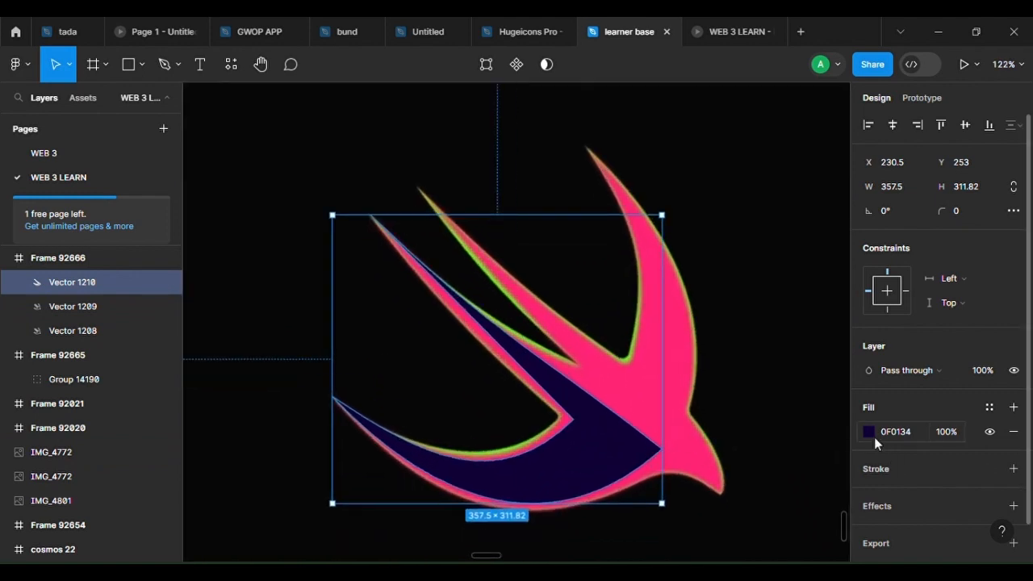
Brighten the wing shape's fill and shift its hue to the vivid blue 2400FF
left_click(869, 432)
left_click(835, 190)
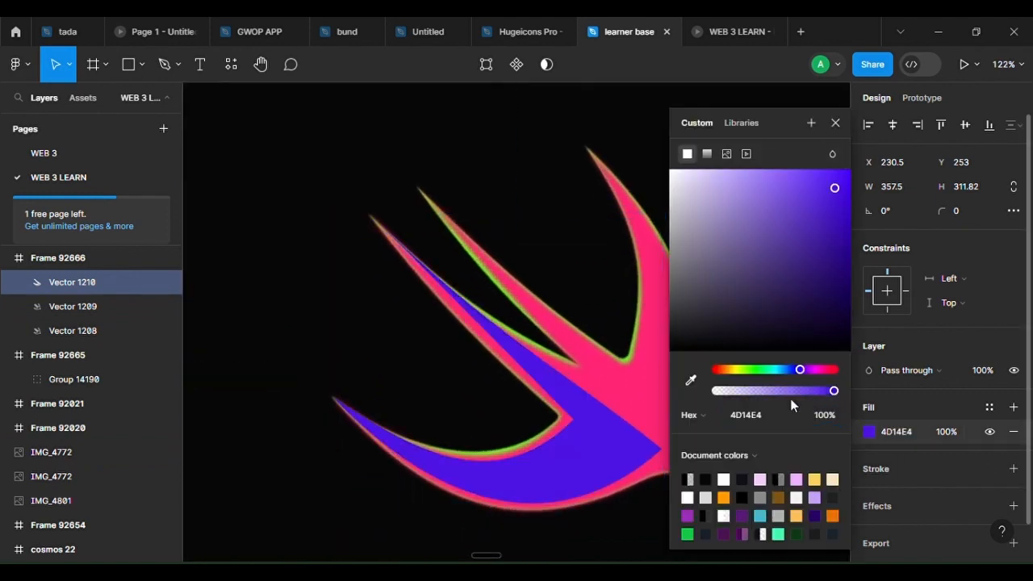
left_click_drag(799, 372, 797, 372)
left_click_drag(833, 188, 851, 168)
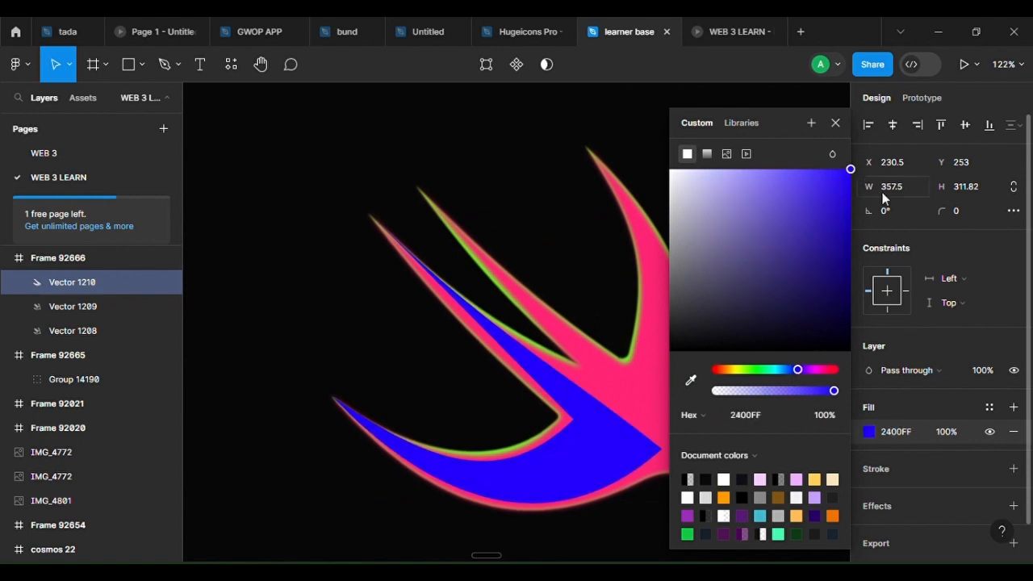
left_click_drag(797, 372, 798, 373)
scroll(431, 319, "up", 3)
scroll(484, 353, "down", 10)
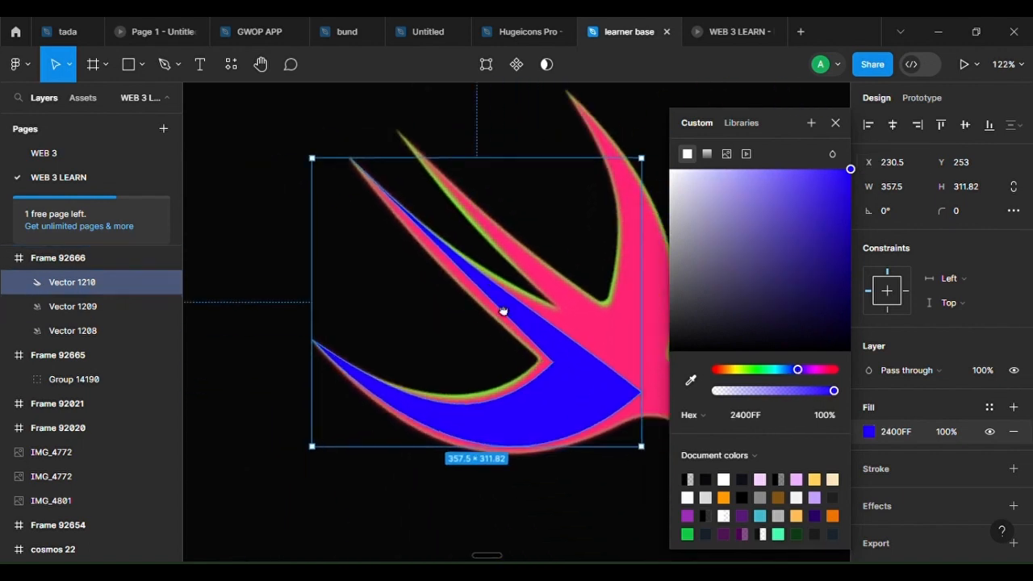
scroll(545, 380, "up", 4)
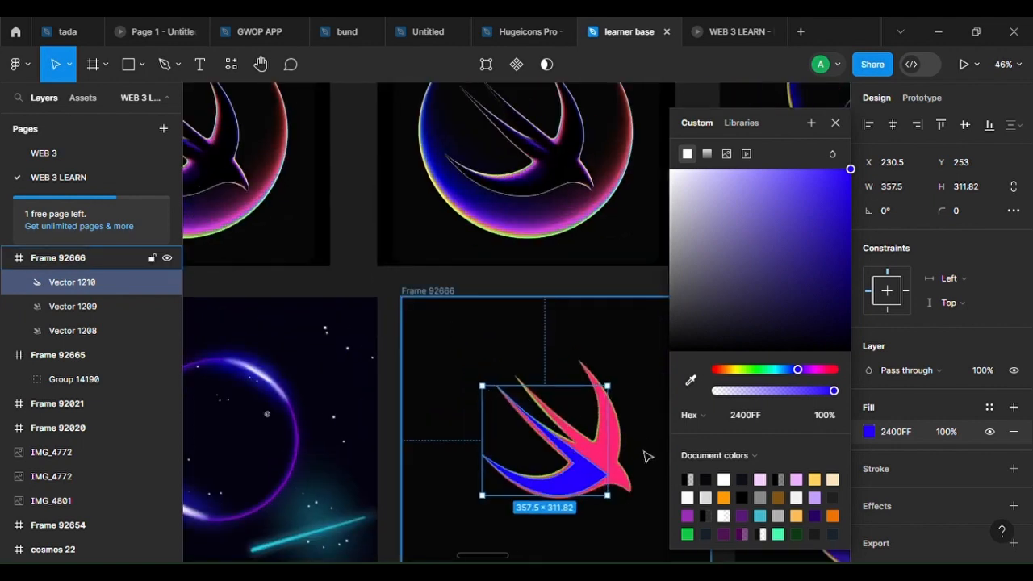
Shift the wing shape's fill to the violet-blue 4000F4
left_click_drag(797, 369, 802, 376)
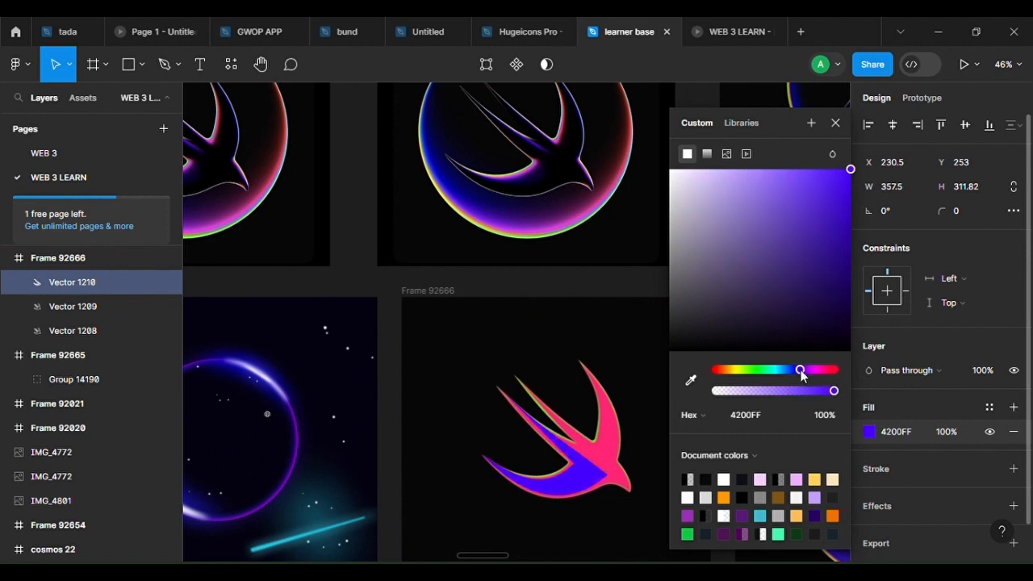
left_click_drag(847, 189, 855, 179)
scroll(377, 558, "up", 4)
scroll(388, 562, "up", 1)
left_click_drag(514, 468, 287, 450)
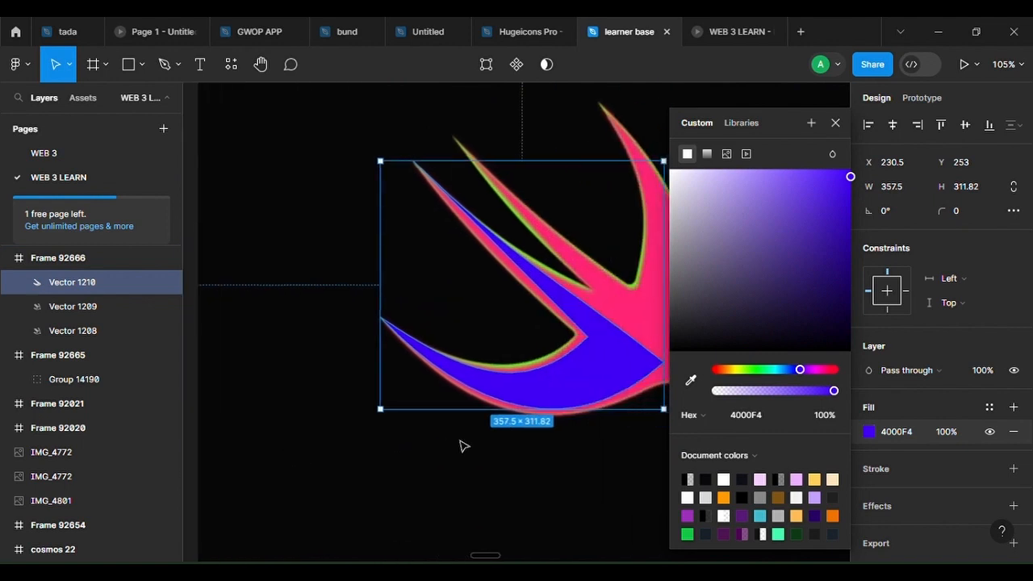
left_click_drag(498, 429, 417, 445)
scroll(426, 431, "up", 3)
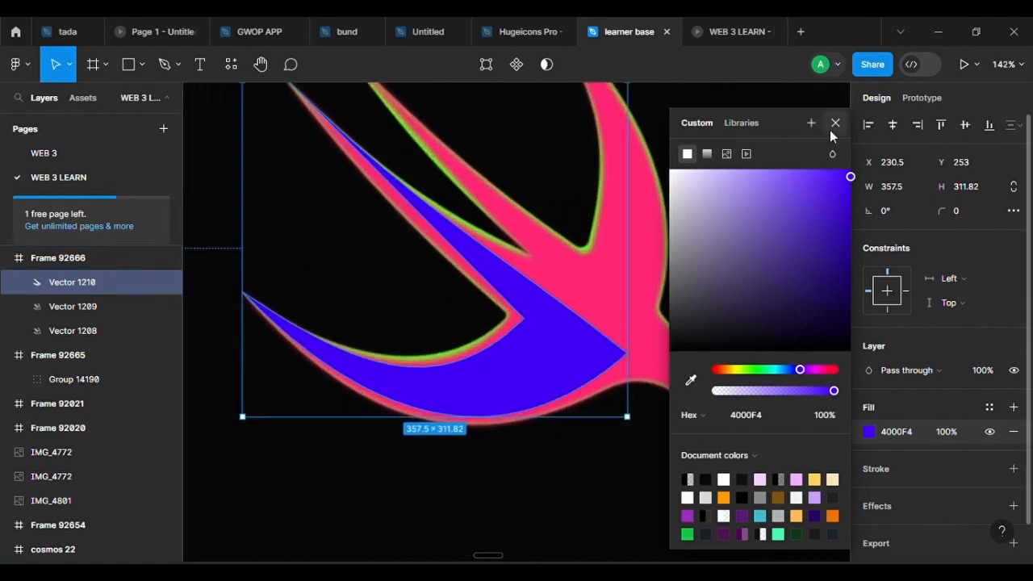
Convert the wing shape's fill to a linear gradient with a fully opaque end stop in violet 7F00FE
left_click(706, 153)
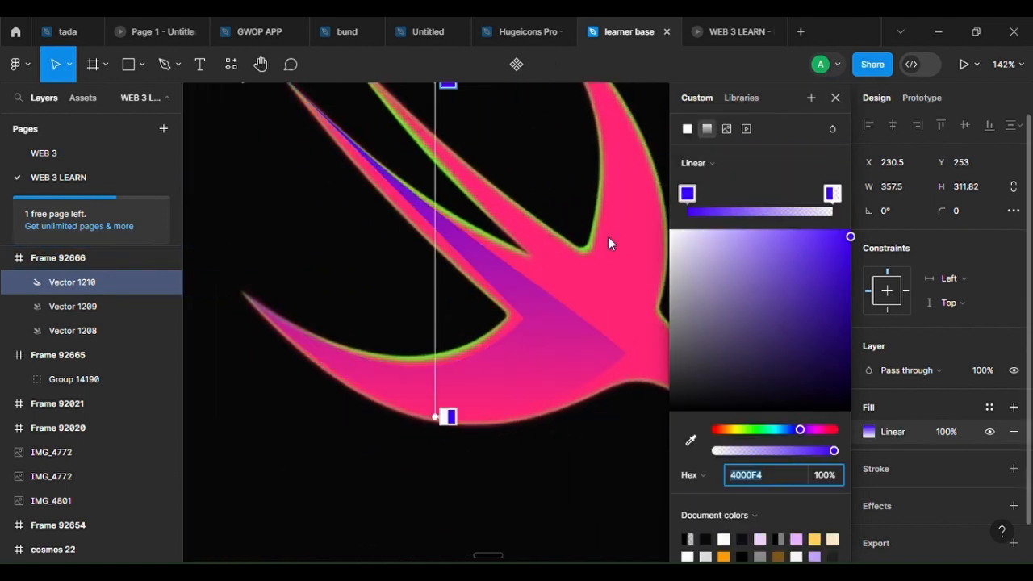
scroll(448, 403, "down", 3)
left_click(453, 410)
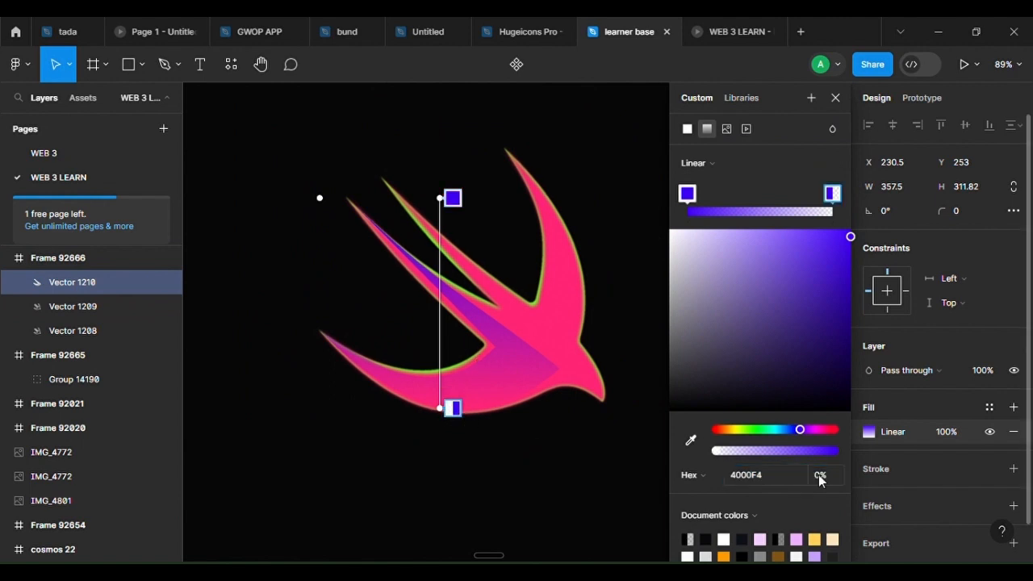
left_click_drag(732, 450, 883, 460)
scroll(581, 428, "up", 3)
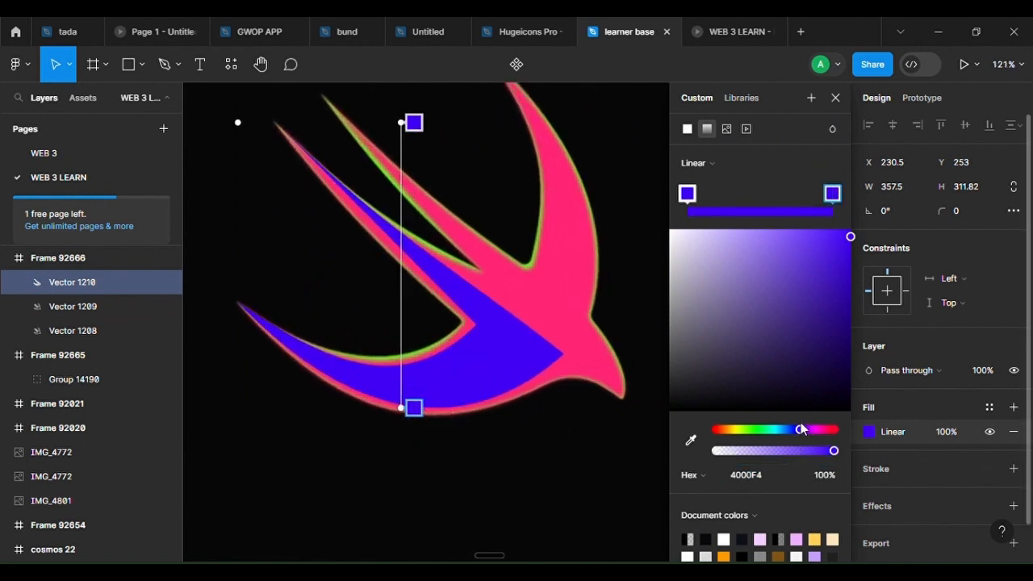
left_click_drag(799, 430, 805, 429)
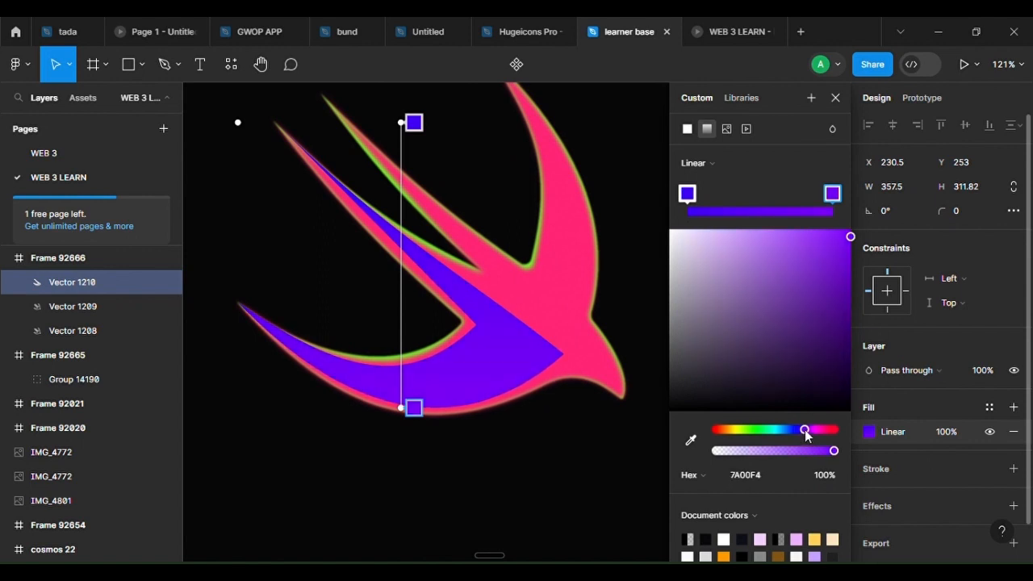
left_click_drag(849, 237, 865, 230)
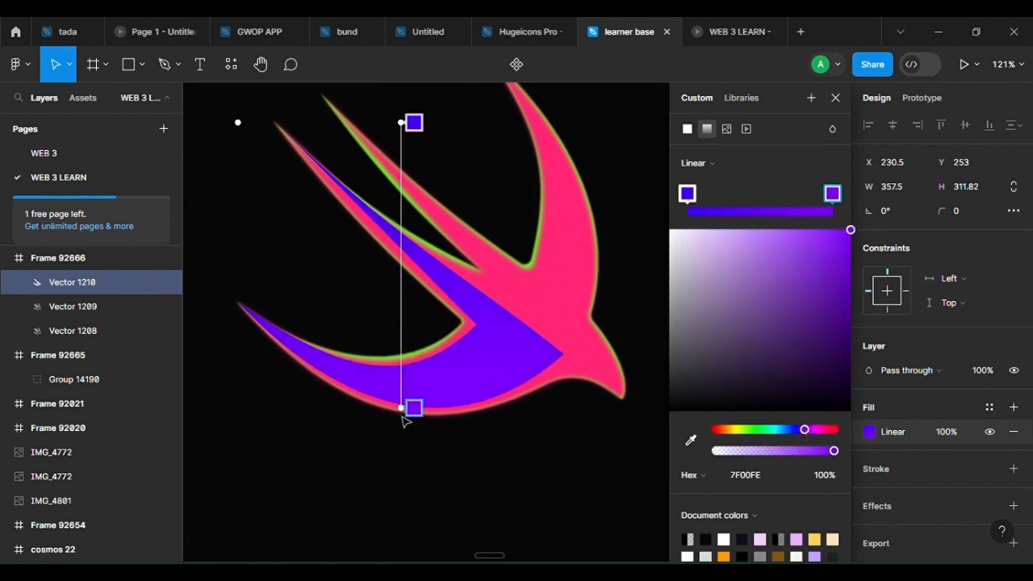
Angle the gradient diagonally, placing the violet end below the lowest feather and the blue end beside the bird's right wing
left_click_drag(403, 417, 316, 425)
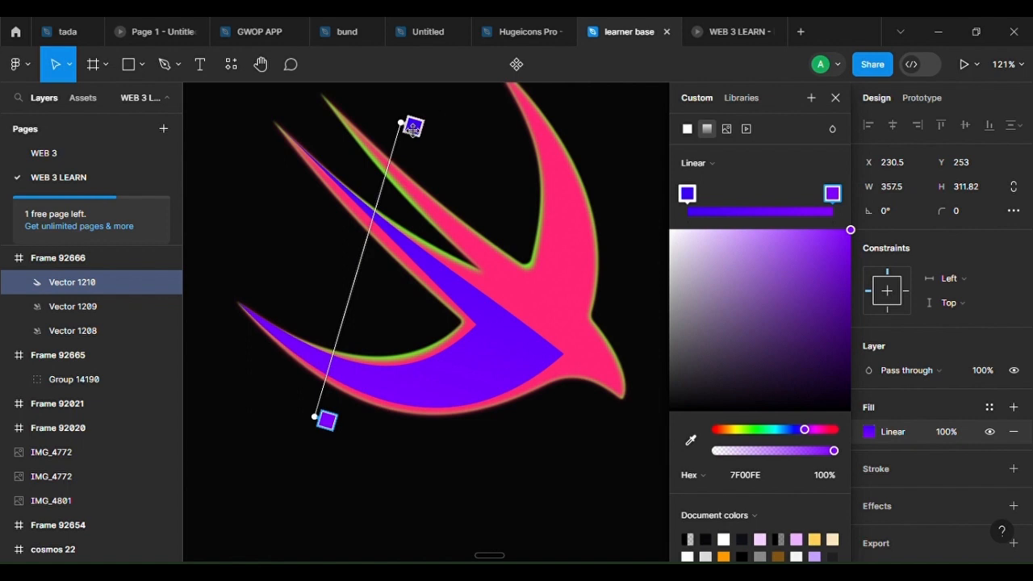
left_click_drag(412, 127, 555, 226)
scroll(353, 295, "up", 5)
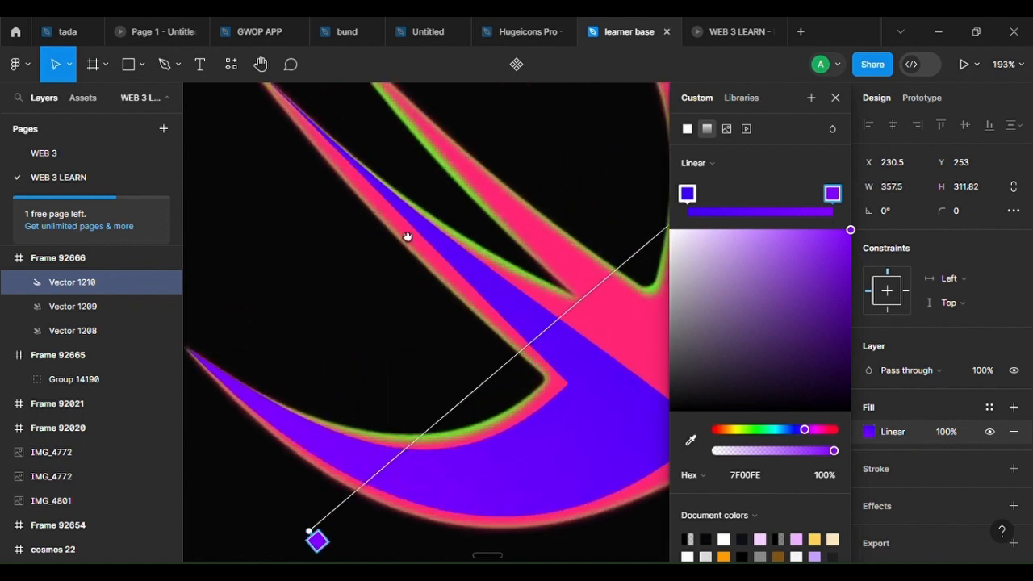
Bend the wing shape's straight inner edge, from the upper feather tip to the notch, to follow the pink bird's outline
left_click_drag(407, 237, 466, 307)
double_click(476, 304)
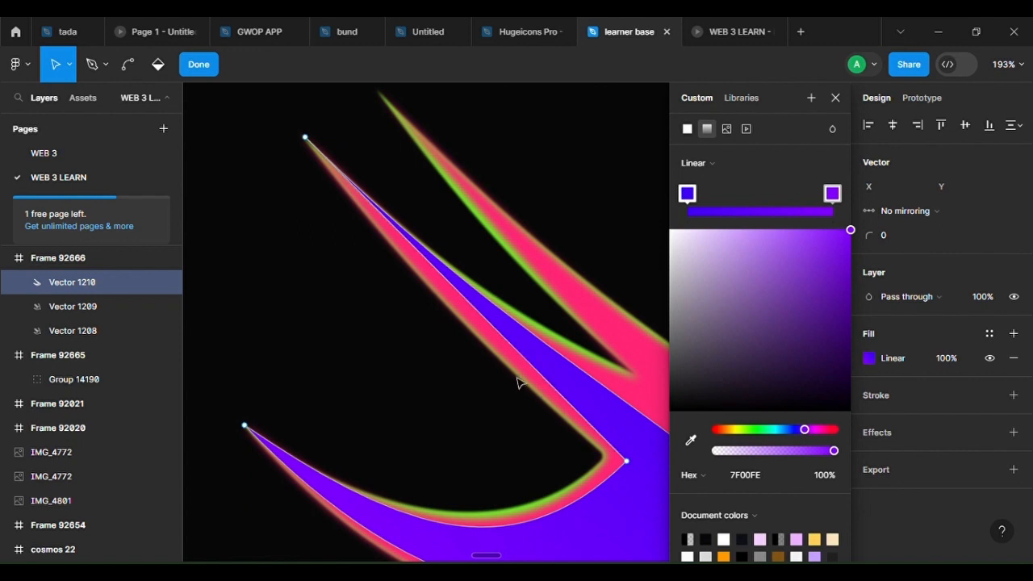
scroll(518, 381, "down", 2)
key("ctrl")
scroll(532, 377, "up", 1)
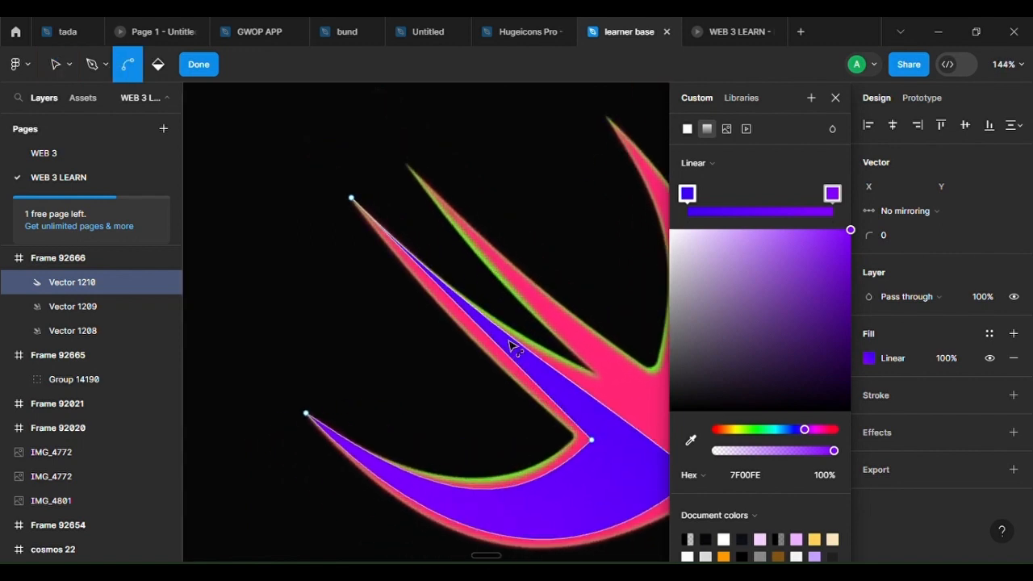
key("ctrl")
left_click_drag(506, 356, 493, 351)
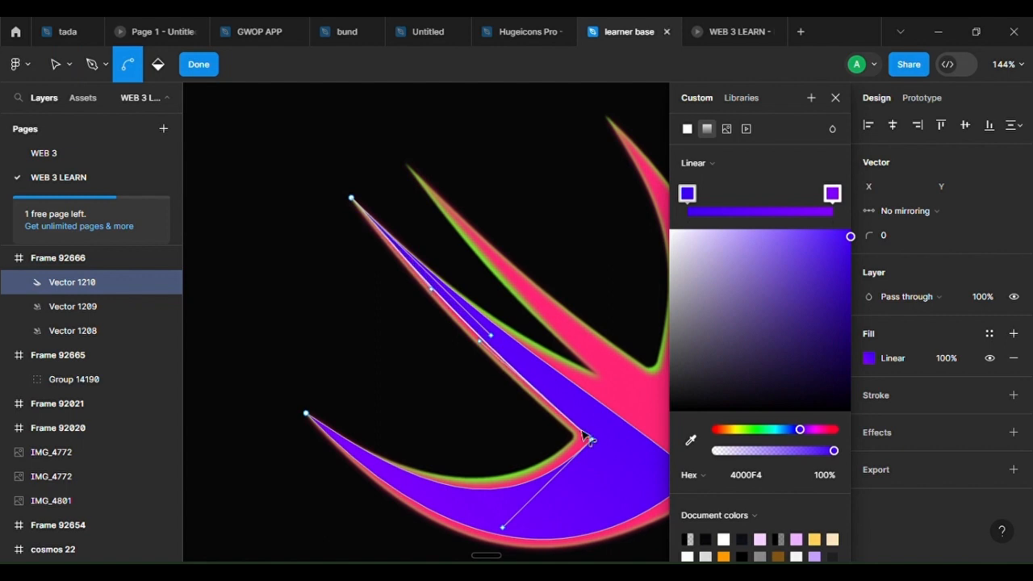
Round the wing shape's inner notch point between the two feathers to a radius of 11 and finish editing the shape
scroll(587, 436, "up", 5)
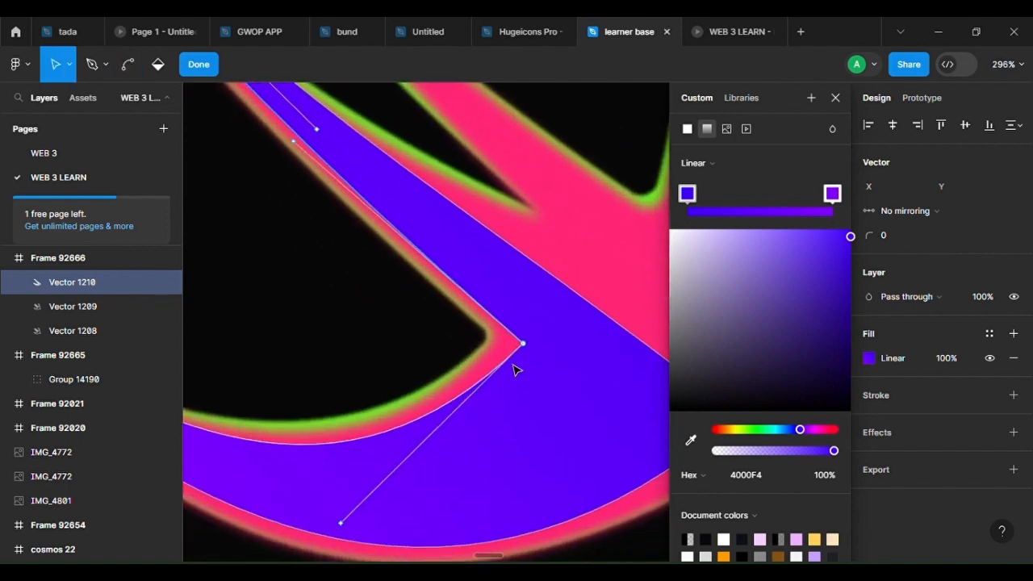
left_click(524, 344)
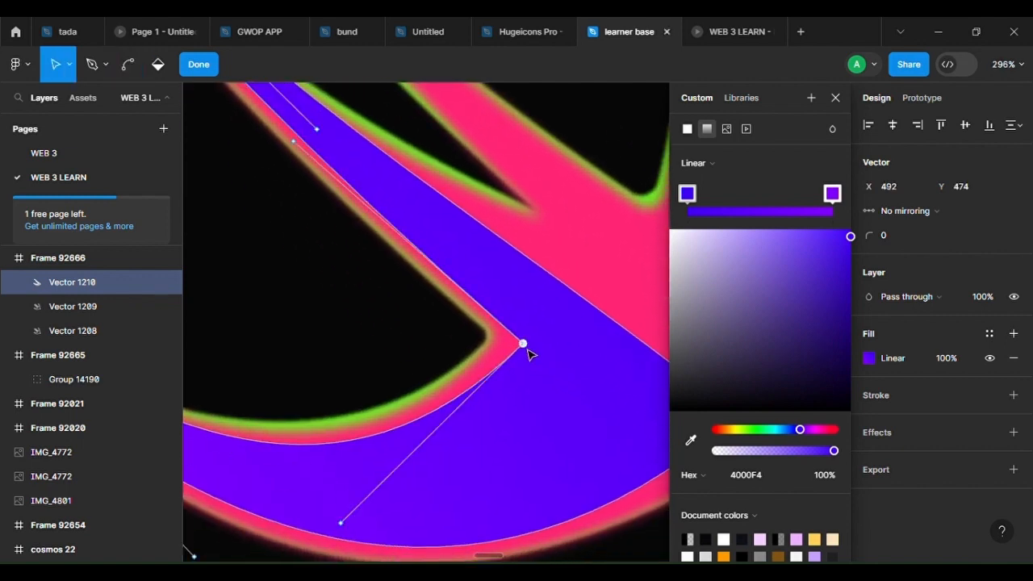
left_click(873, 236)
left_click_drag(875, 236, 892, 236)
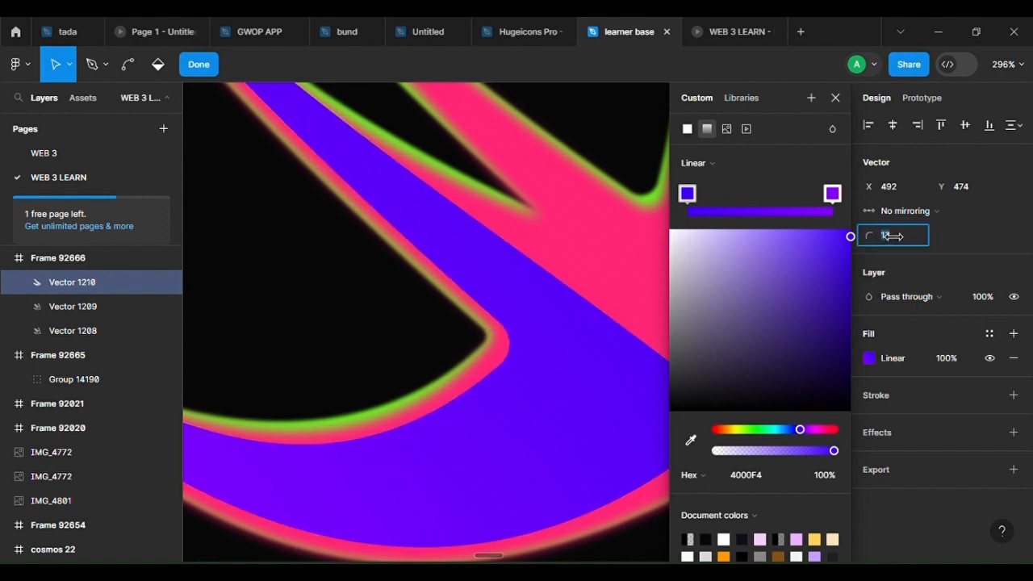
scroll(447, 416, "down", 6)
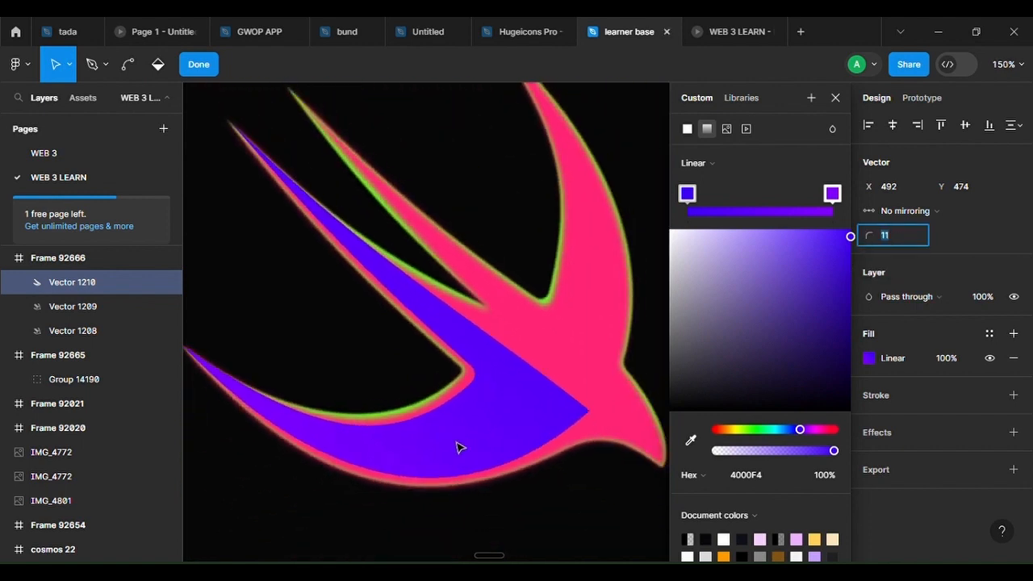
left_click(521, 430)
key("Escape")
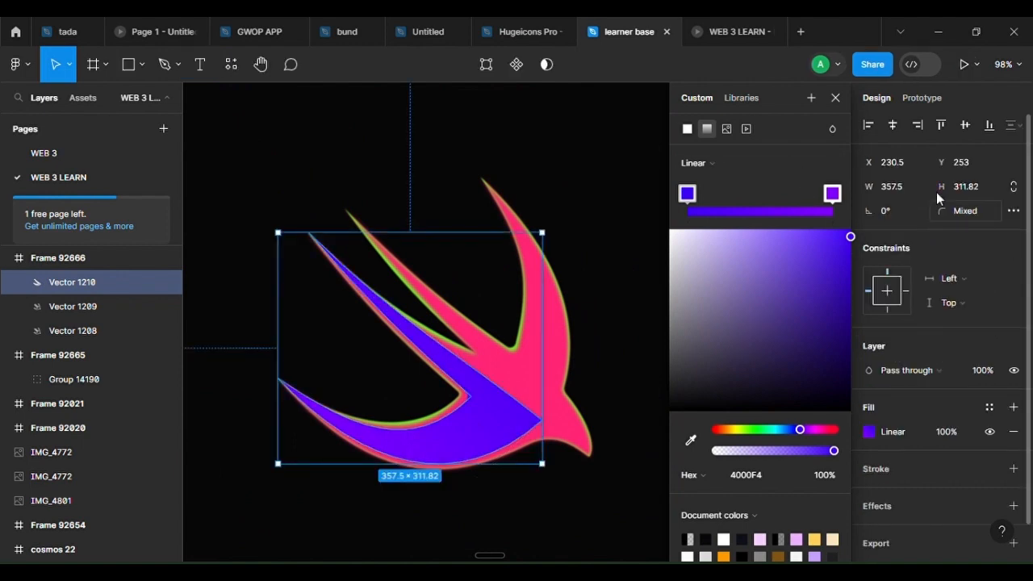
Add a layer blur of about 7 to the wing shape
scroll(935, 463, "down", 1)
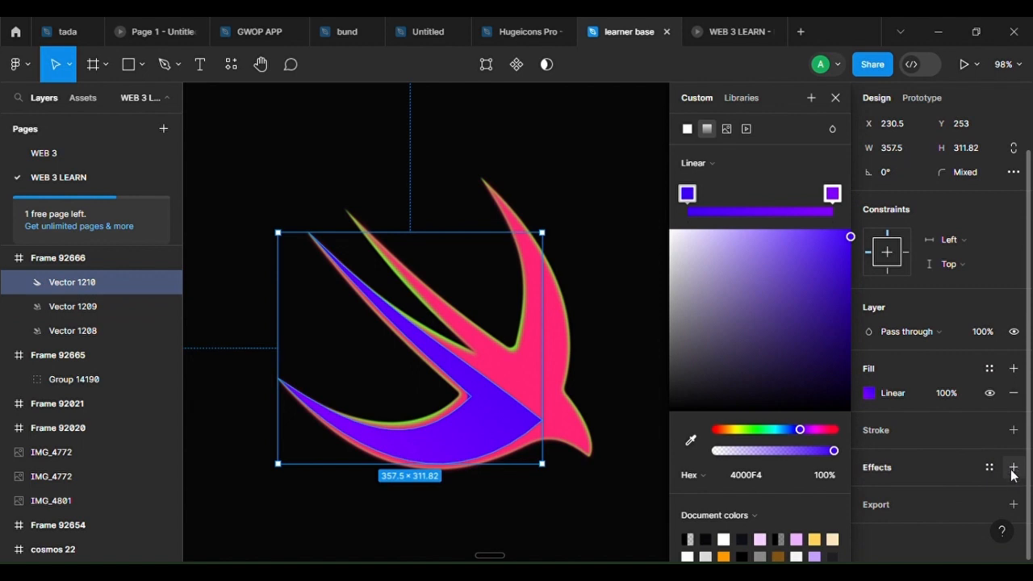
left_click(1013, 468)
left_click(938, 490)
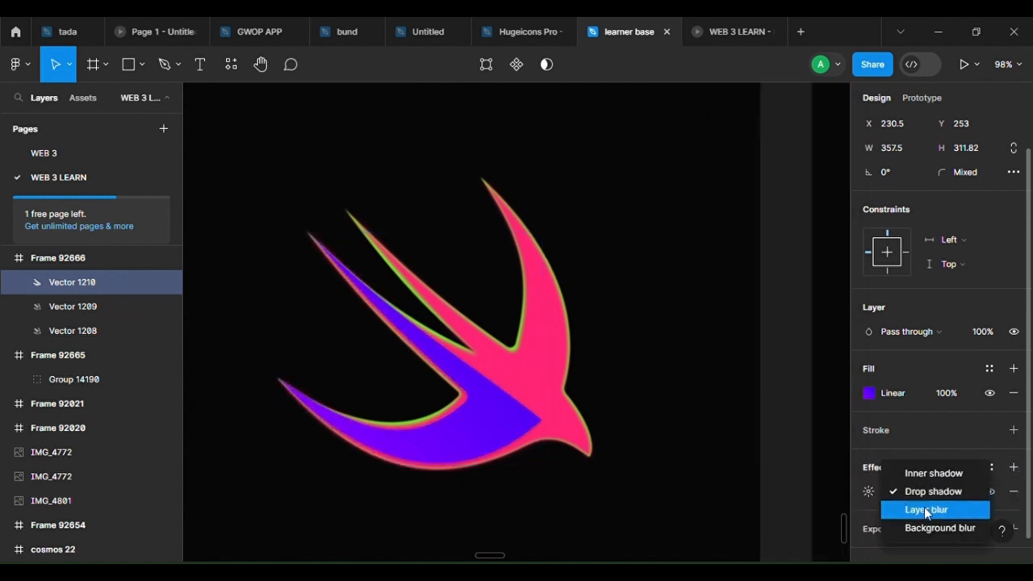
left_click(934, 510)
left_click(868, 492)
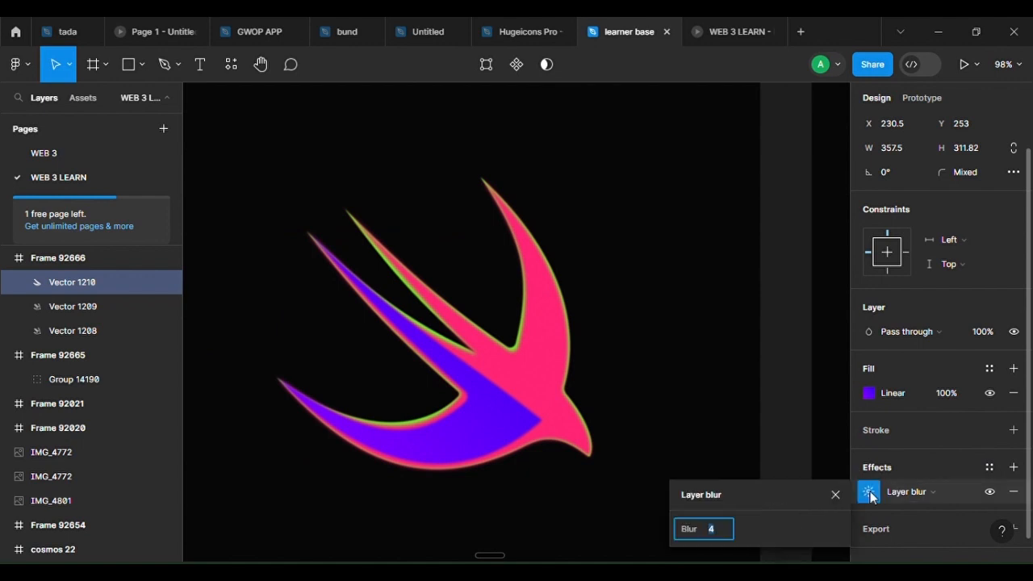
left_click_drag(703, 532, 710, 534)
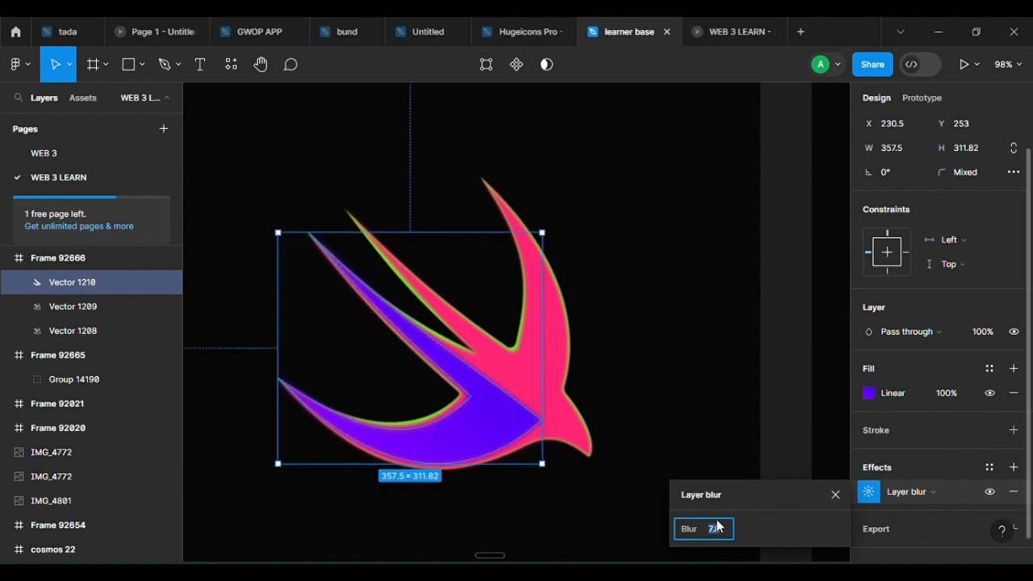
left_click(697, 364)
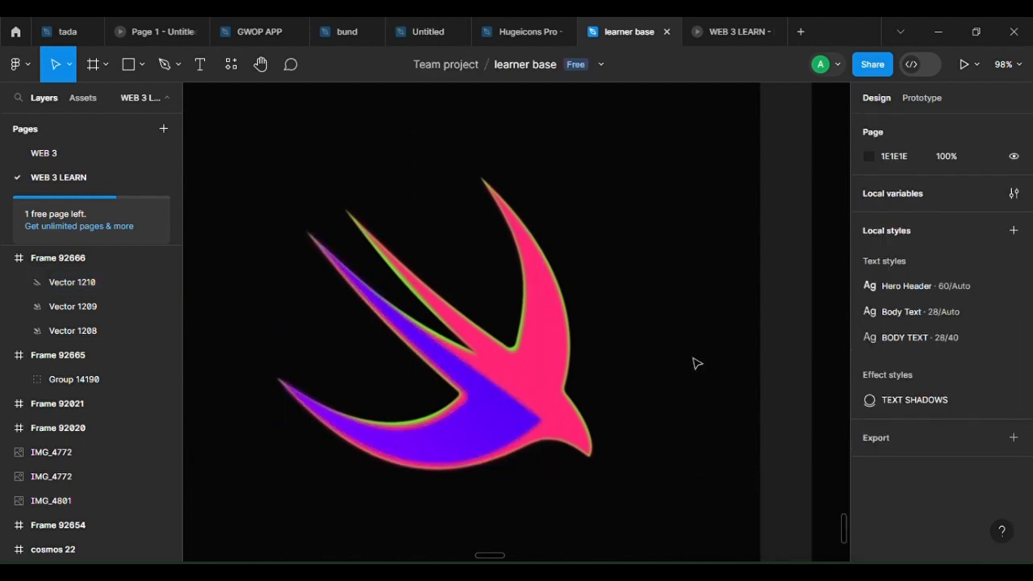
Adjust the upper edge of the wing shape's lowest feather near its tip and leave shape editing
scroll(452, 452, "up", 5)
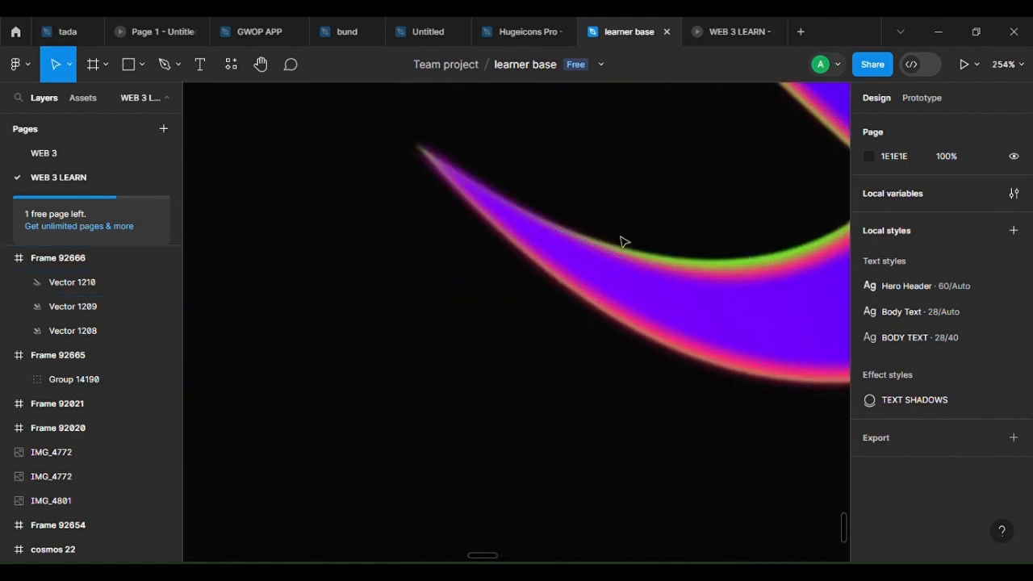
left_click(587, 279)
double_click(486, 206)
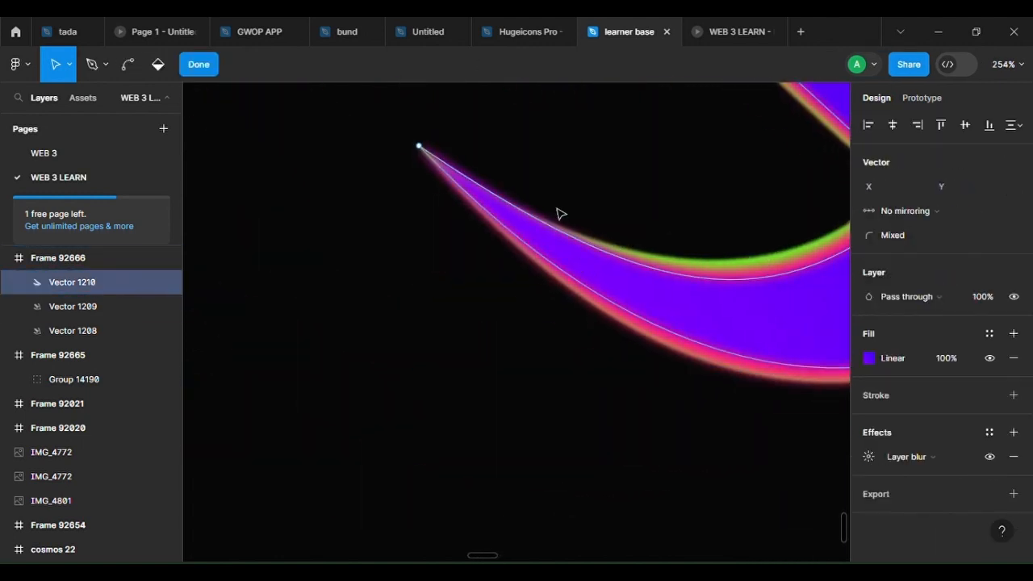
left_click(589, 252, "ctrl")
left_click_drag(585, 250, 498, 350)
scroll(584, 266, "down", 4)
left_click(642, 397)
Change the wing gradient's starting stop to the pure blue 0500F4
scroll(637, 355, "up", 5)
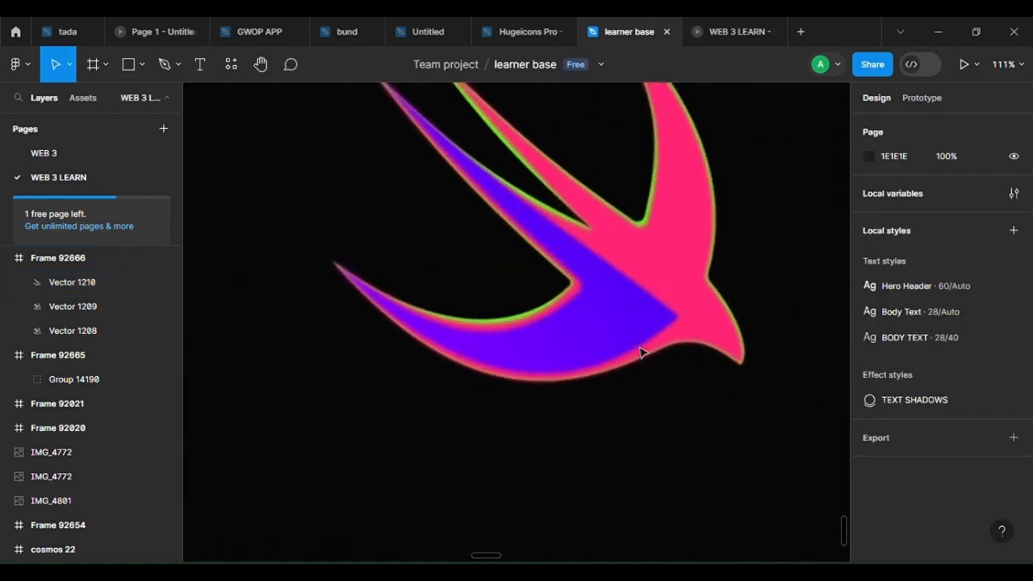
left_click(632, 302)
left_click(870, 430)
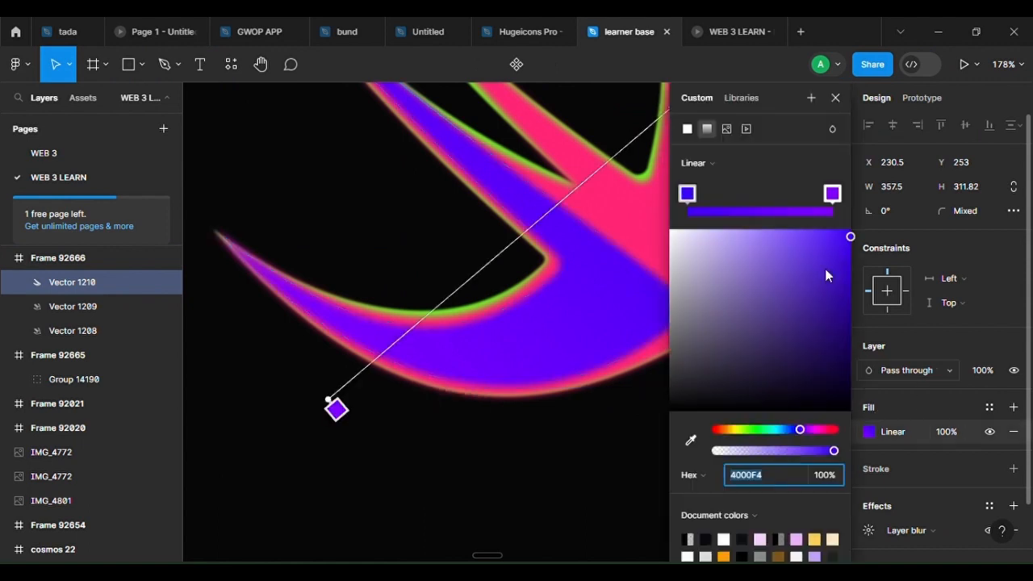
left_click(685, 193)
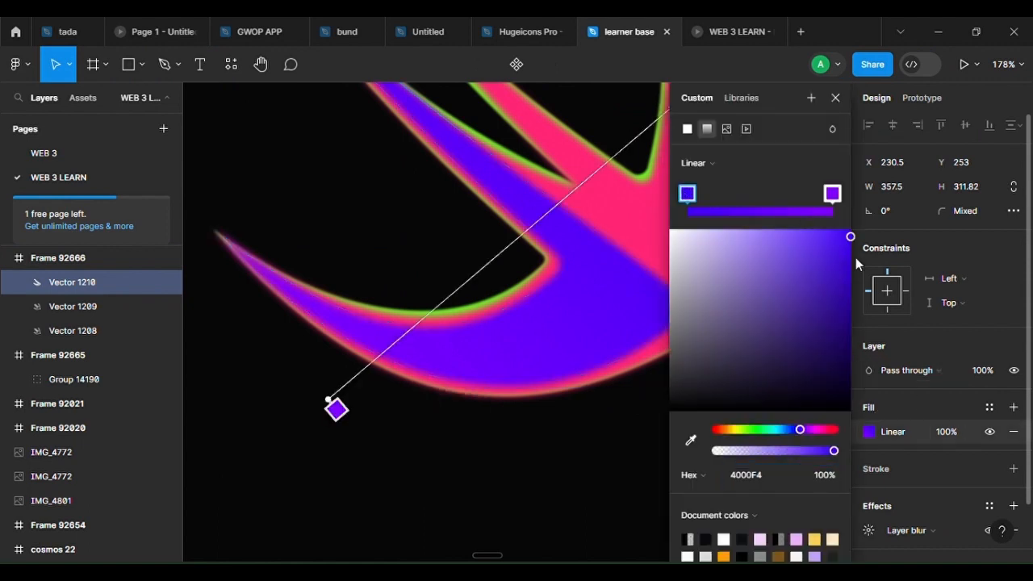
left_click_drag(800, 430, 794, 429)
scroll(487, 366, "down", 10)
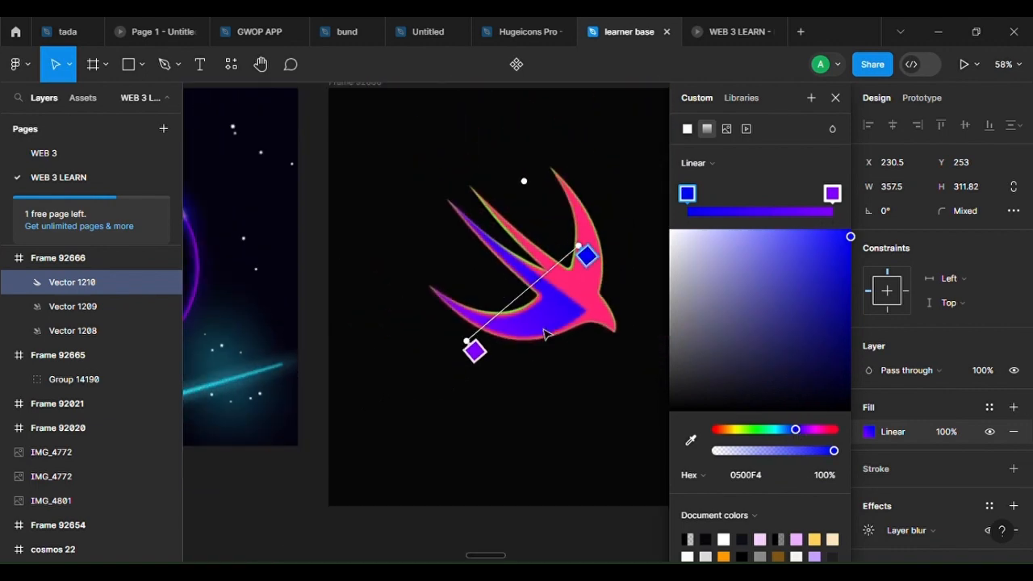
Inspect the gradient and blue stop's hex code on the reference bird's blue feather, and reselect the working bird's wing shape
scroll(488, 365, "up", 10)
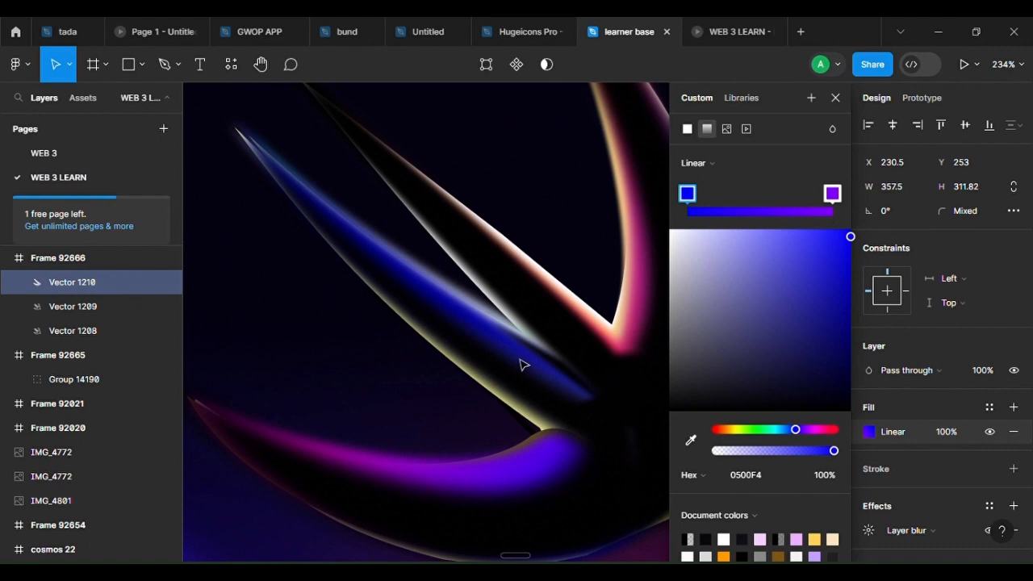
left_click(520, 365, "ctrl")
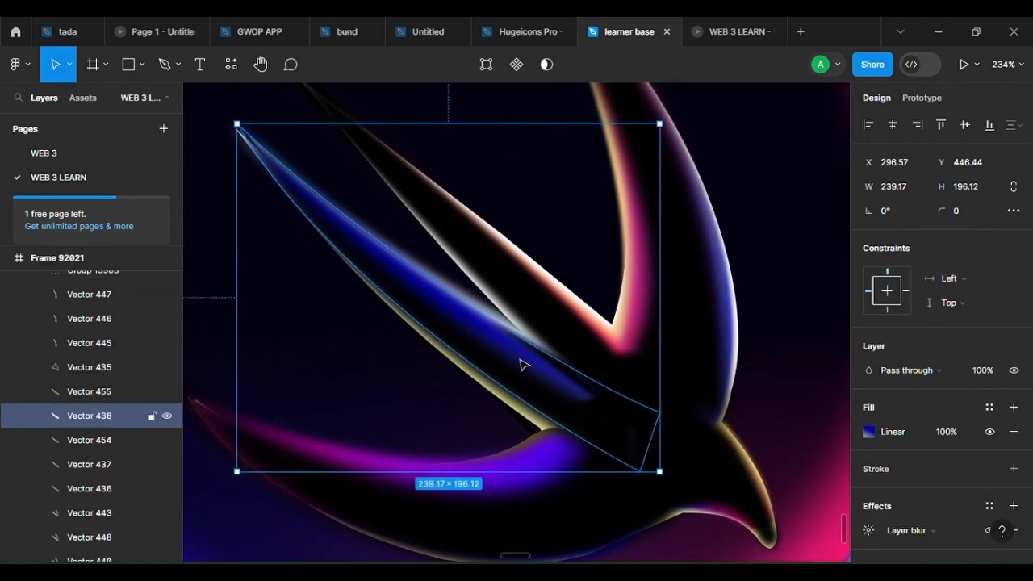
left_click(869, 431)
left_click(731, 200)
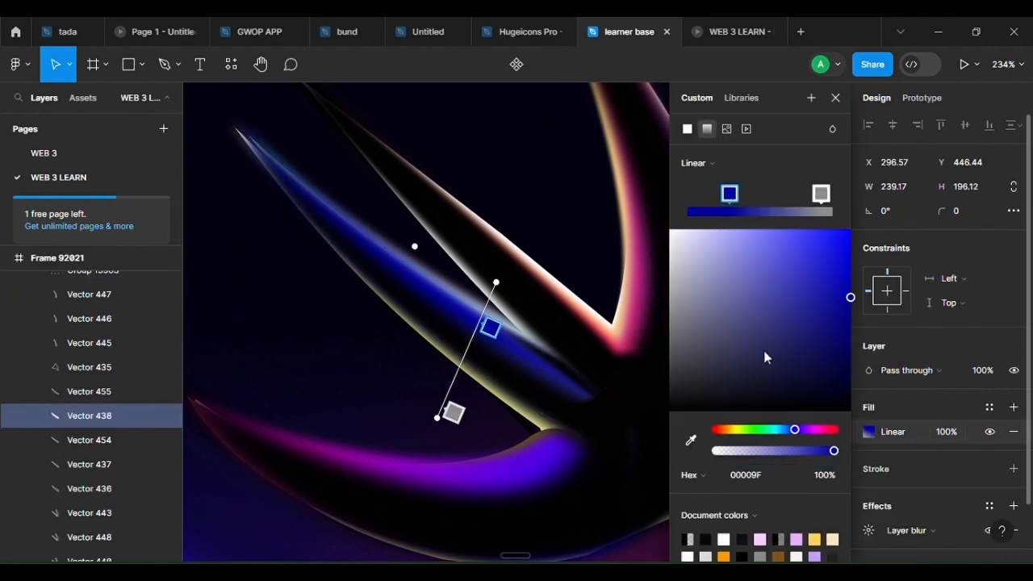
left_click(779, 482)
scroll(396, 339, "down", 10)
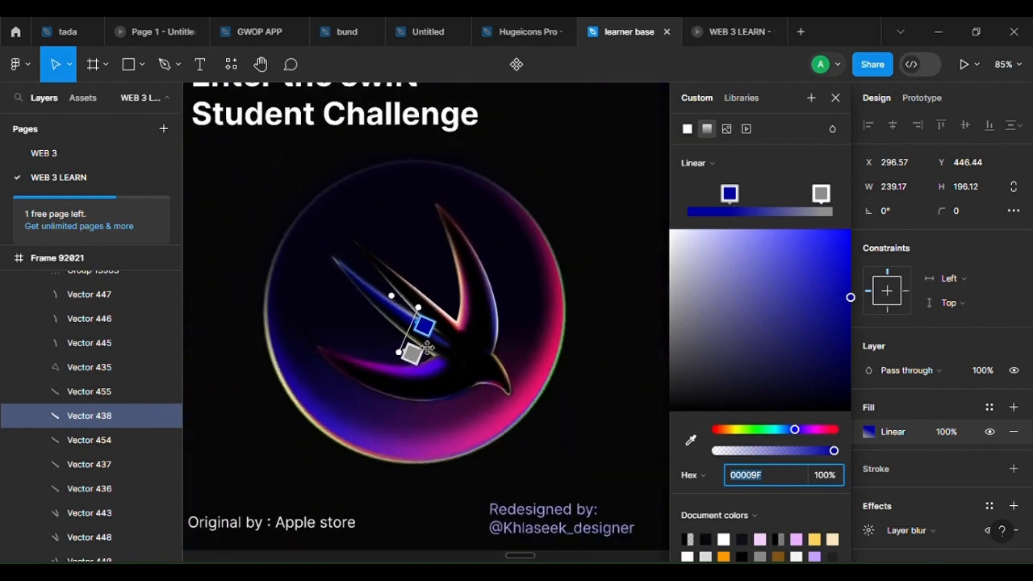
scroll(372, 369, "up", 6)
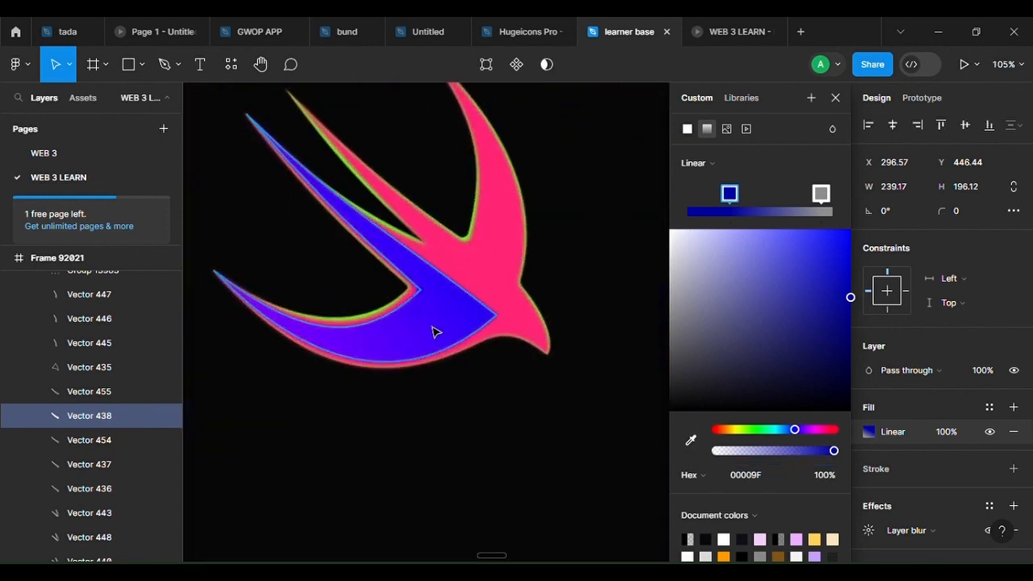
left_click(432, 329)
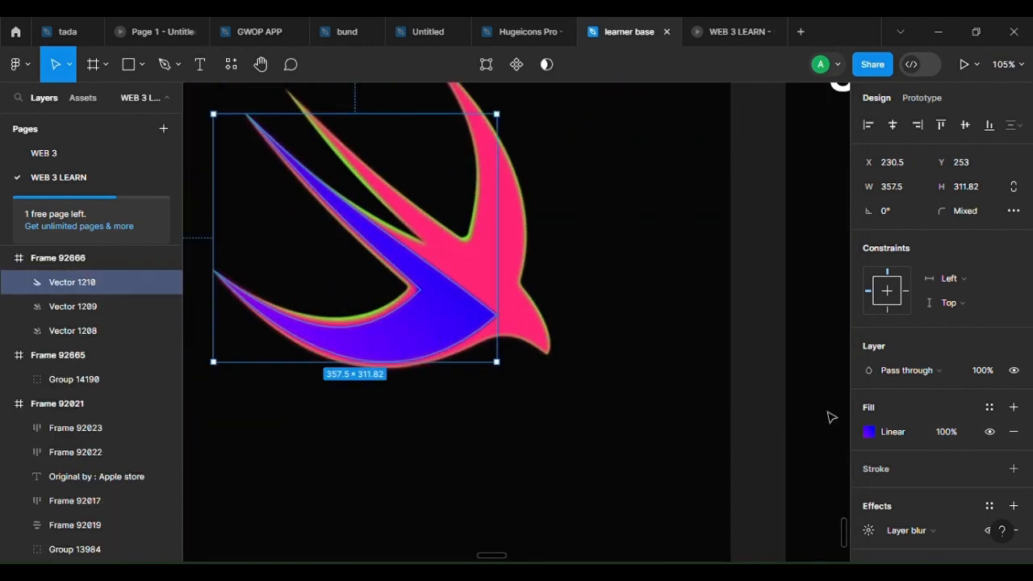
Darken the wing gradient's starting stop to the deep blue 000098
left_click(896, 434)
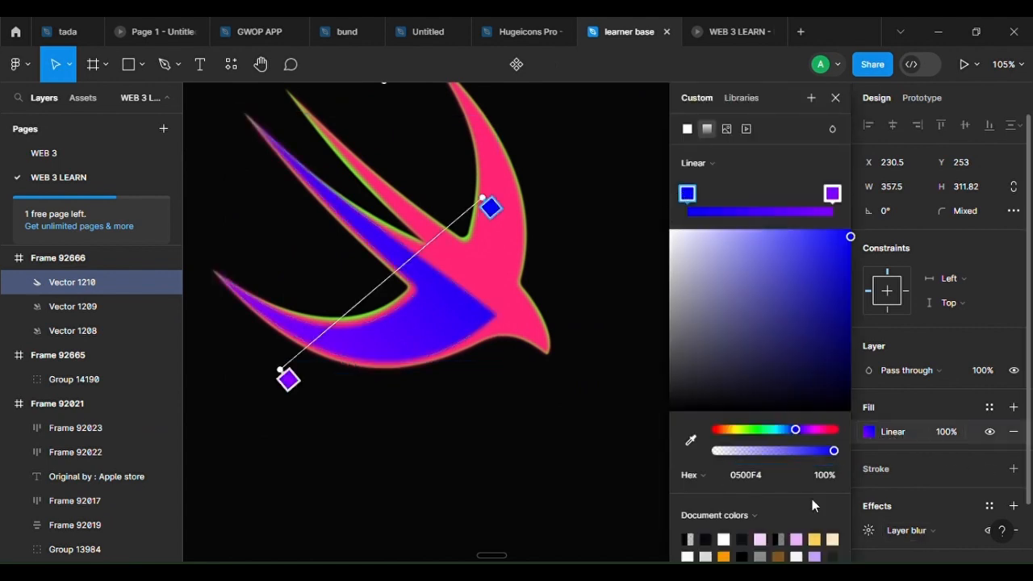
left_click(290, 376)
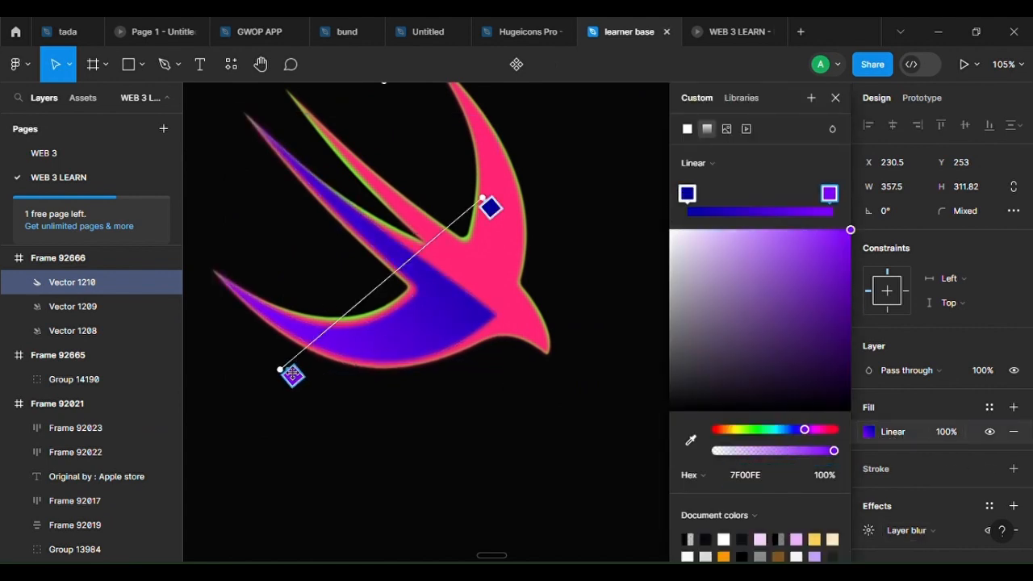
left_click(388, 272)
Draw a closed three-point shape from the middle feather's tip into the body and curve its upper edge to follow the feather
scroll(463, 324, "down", 5)
scroll(519, 318, "up", 8)
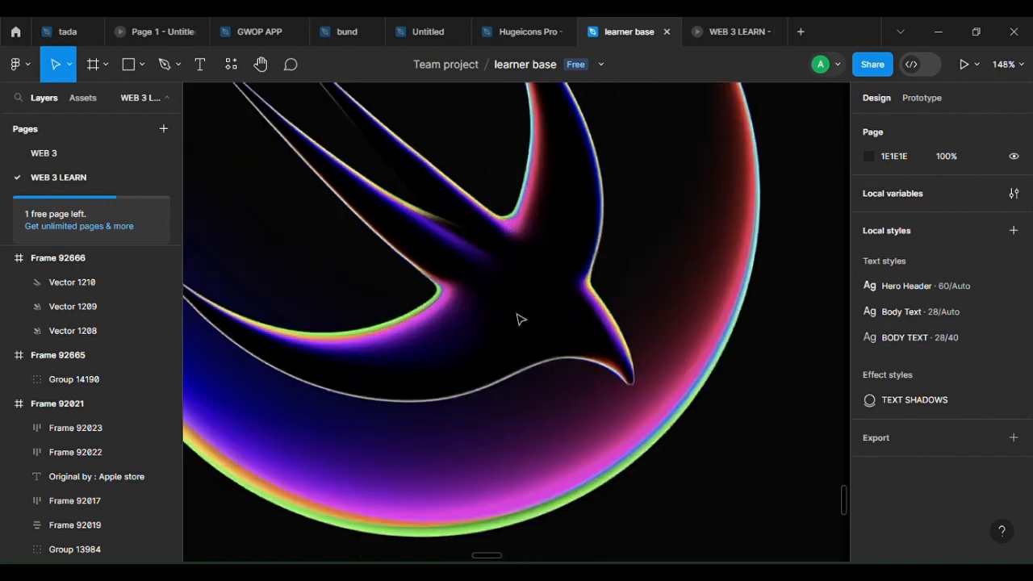
scroll(565, 314, "down", 5)
scroll(595, 408, "up", 5)
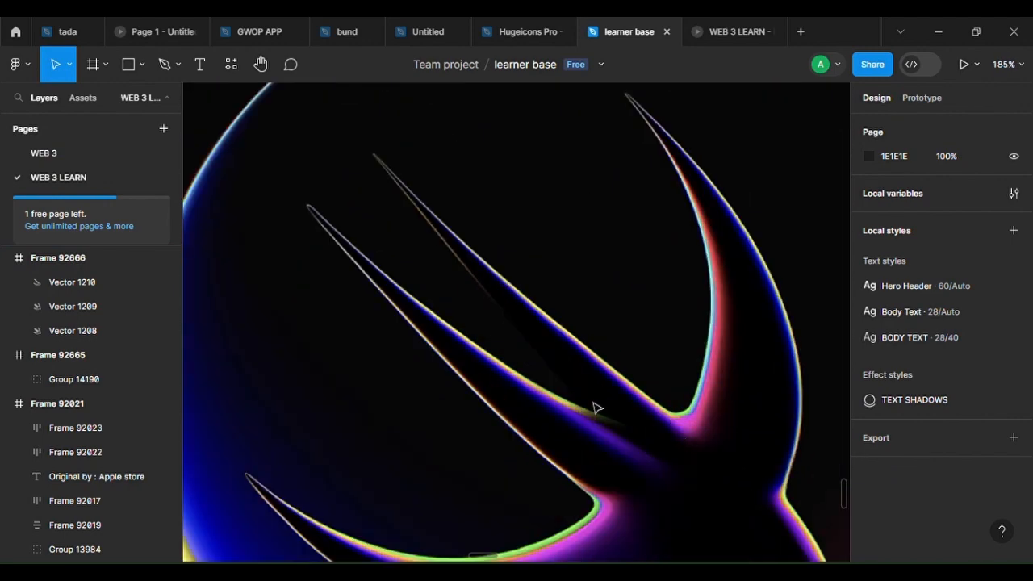
scroll(555, 419, "down", 5)
scroll(531, 293, "up", 7)
key("p")
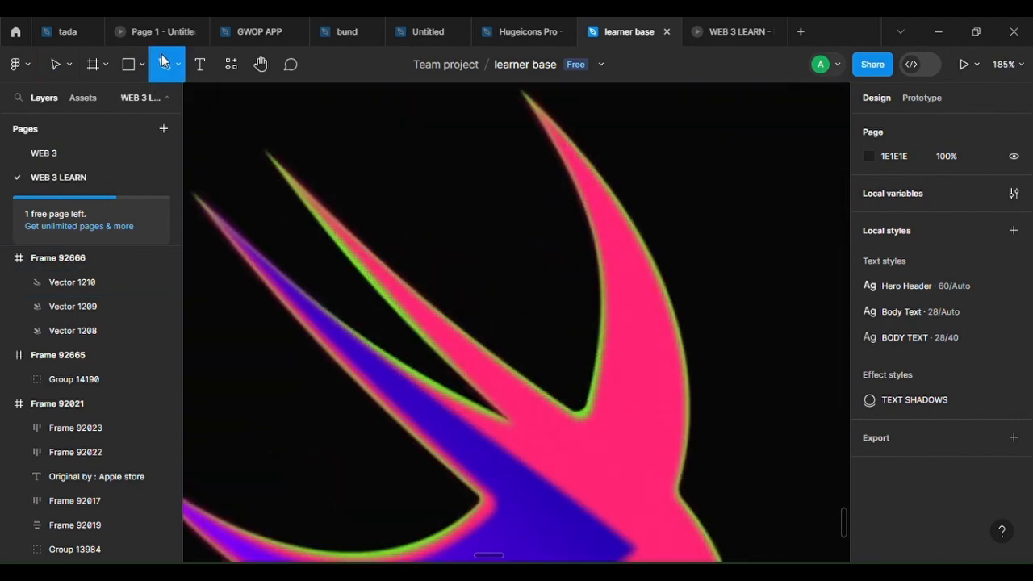
left_click(257, 145)
left_click(253, 140)
left_click(608, 514)
left_click(663, 482)
left_click(253, 140)
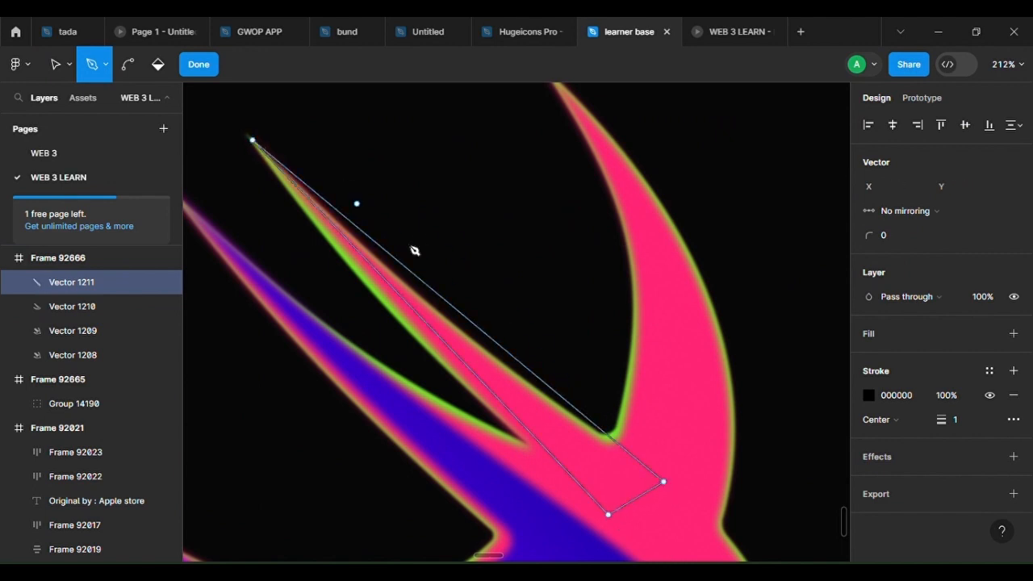
left_click_drag(503, 349, 501, 374)
scroll(654, 501, "down", 3)
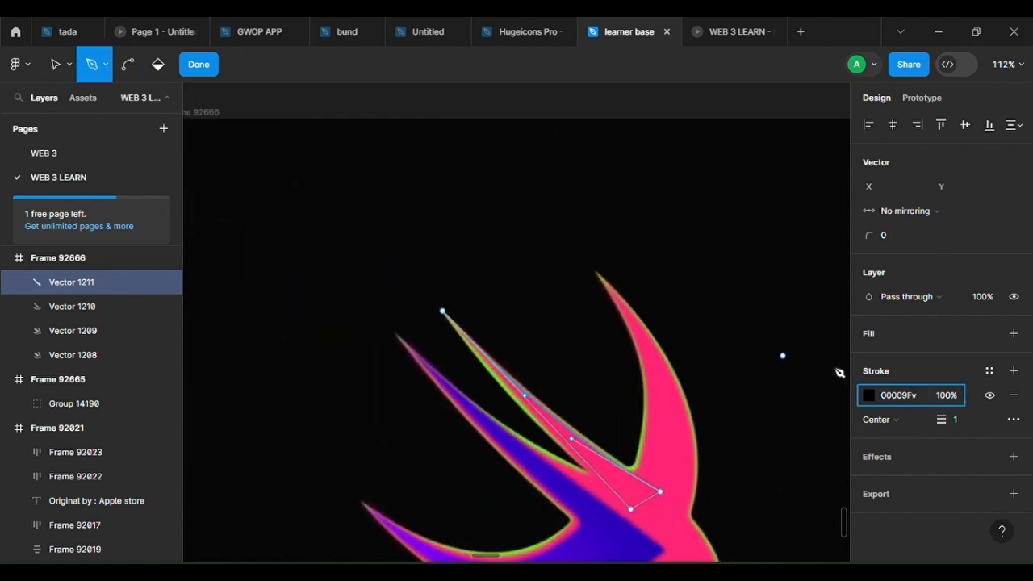
Replace the middle feather shape's stroke with a solid 00009F fill
key("Return")
left_click(1014, 333)
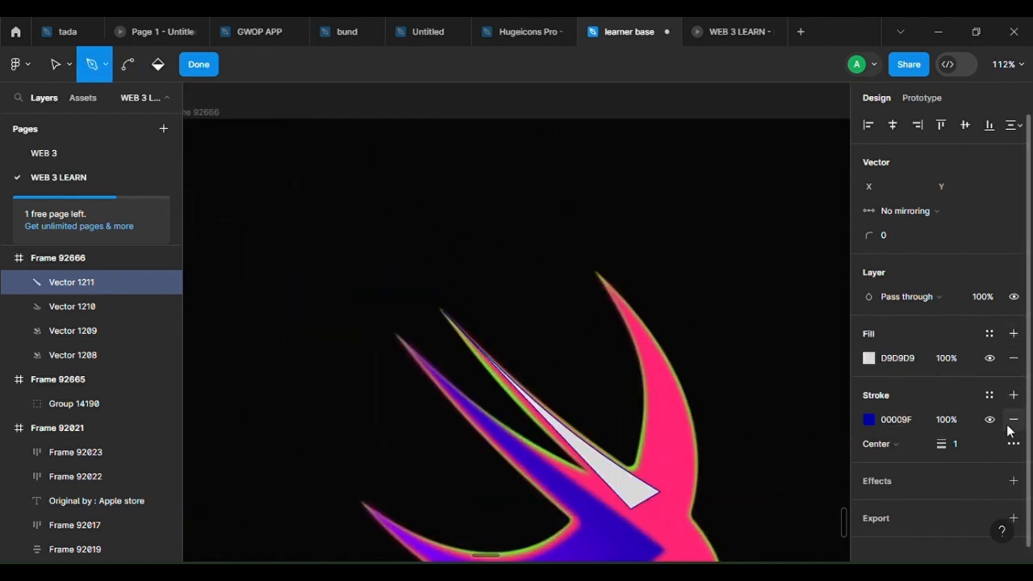
left_click(1013, 419)
left_click(907, 364)
type("00009Fb")
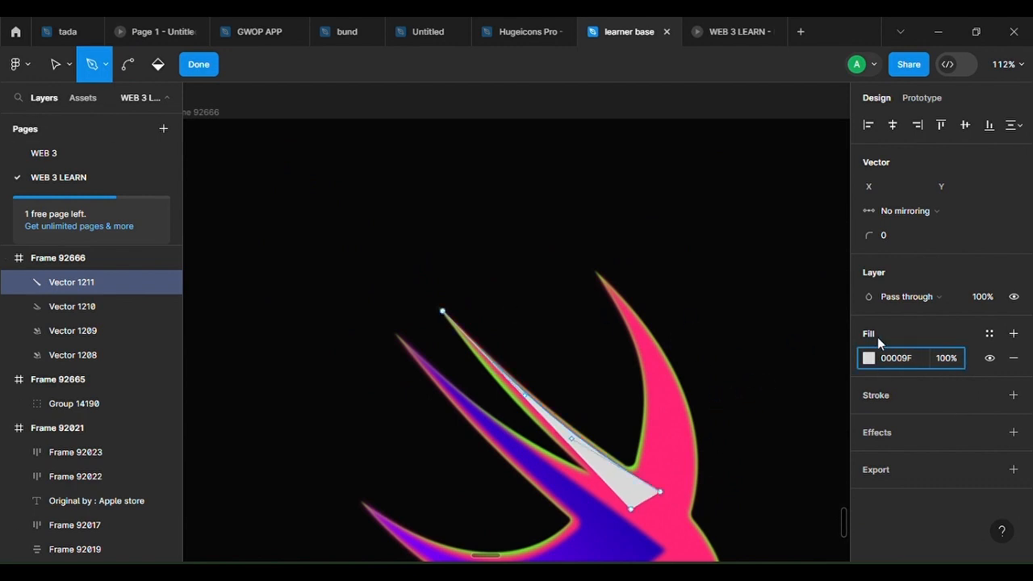
left_click(878, 338)
Bend the lower edge of the middle feather shape to follow the feather's curve
scroll(590, 492, "up", 5)
left_click_drag(470, 342, 467, 359)
scroll(507, 162, "down", 4)
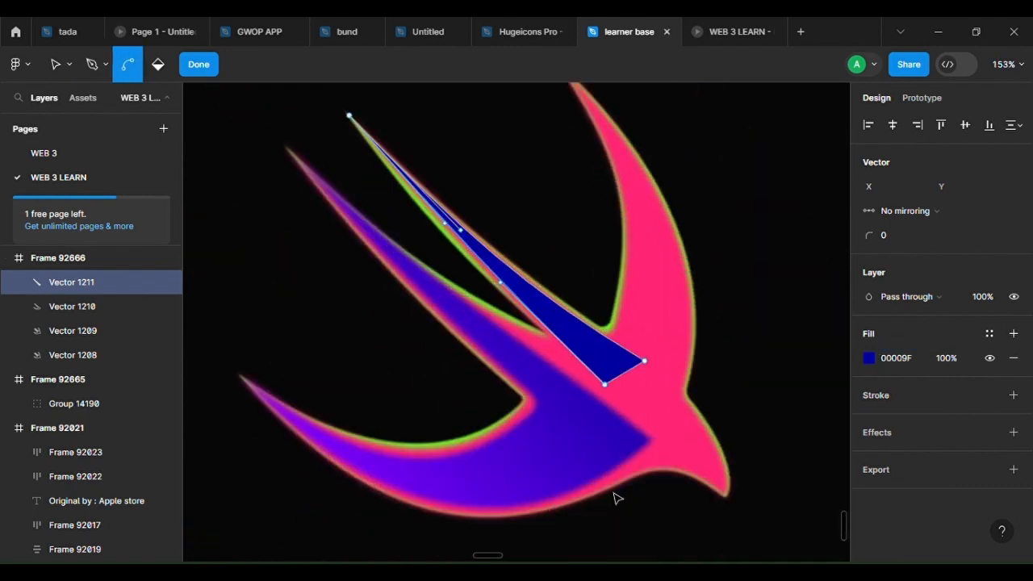
Add a layer blur of 4 to the middle feather shape and leave shape editing
scroll(626, 436, "up", 3)
left_click(1013, 431)
left_click(868, 457)
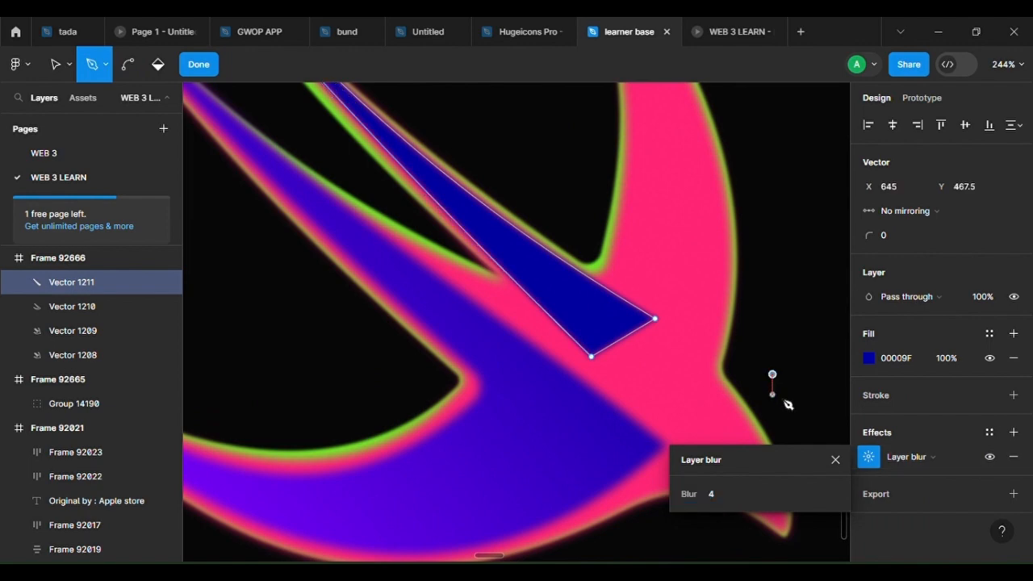
key("Escape")
key("Escape")
key("Escape")
Move the large wing shape's corner inside the body slightly upward and outward, widening the shape to 365.5
scroll(752, 404, "down", 10)
scroll(674, 415, "up", 6)
left_click(674, 396)
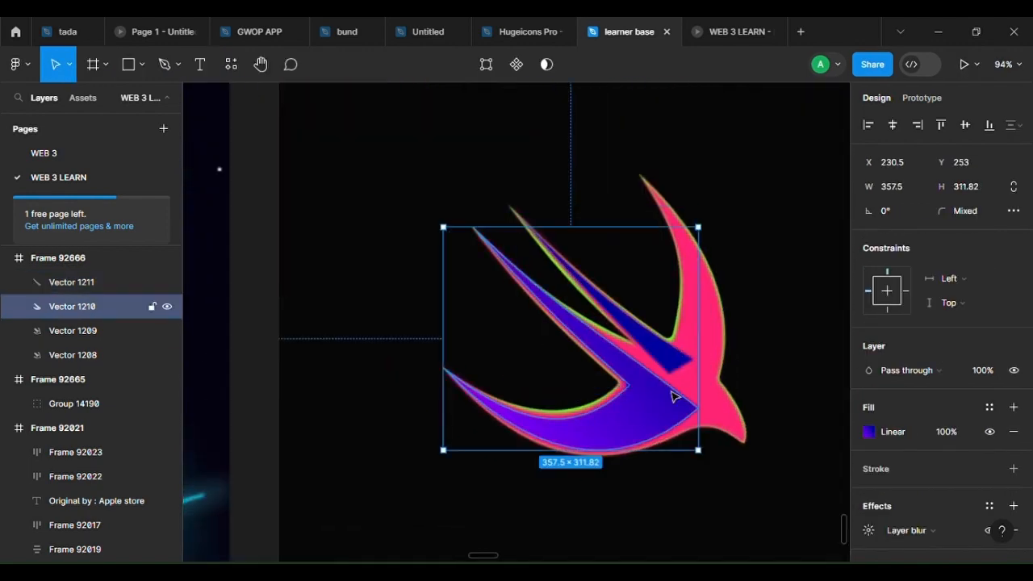
double_click(671, 392)
left_click_drag(697, 408, 703, 390)
scroll(656, 392, "up", 3)
key("Escape")
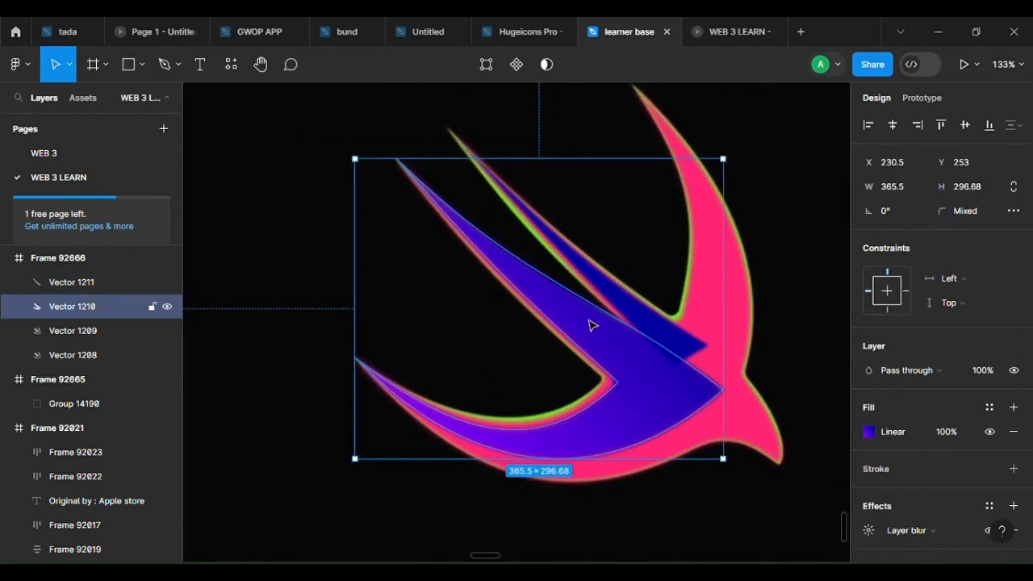
Move the wing gradient's dark blue start inward to the feather bases and nudge its violet end slightly inward
double_click(674, 381)
left_click(868, 432)
left_click_drag(528, 381, 399, 366)
left_click_drag(573, 254, 508, 309)
left_click_drag(321, 472, 312, 457)
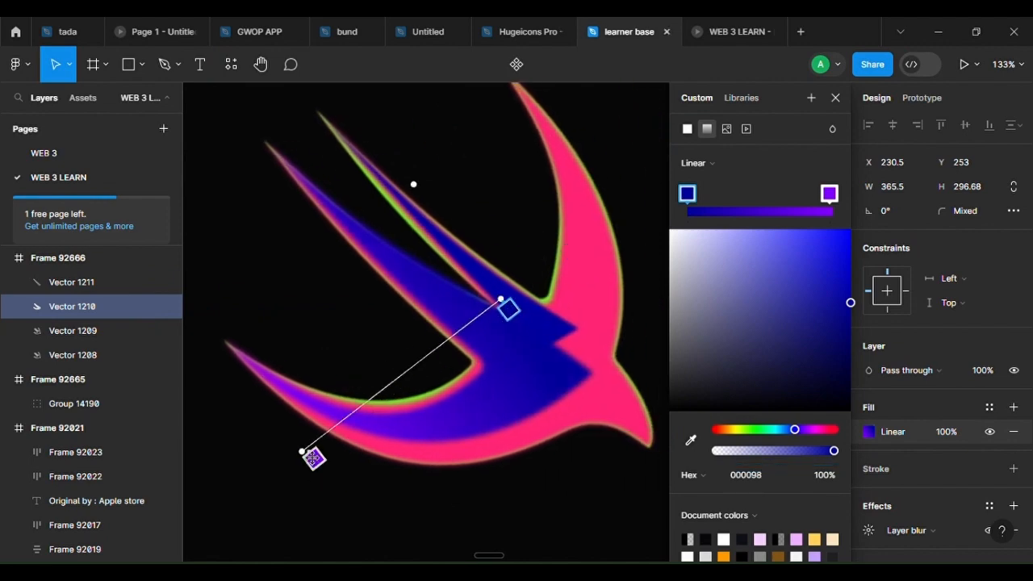
Refine the upper and lower edge curves of the wing shape's lowest feather and leave shape editing
scroll(367, 438, "up", 3)
double_click(363, 403)
left_click_drag(363, 396, 361, 387)
left_click_drag(474, 440, 476, 444)
key("Escape")
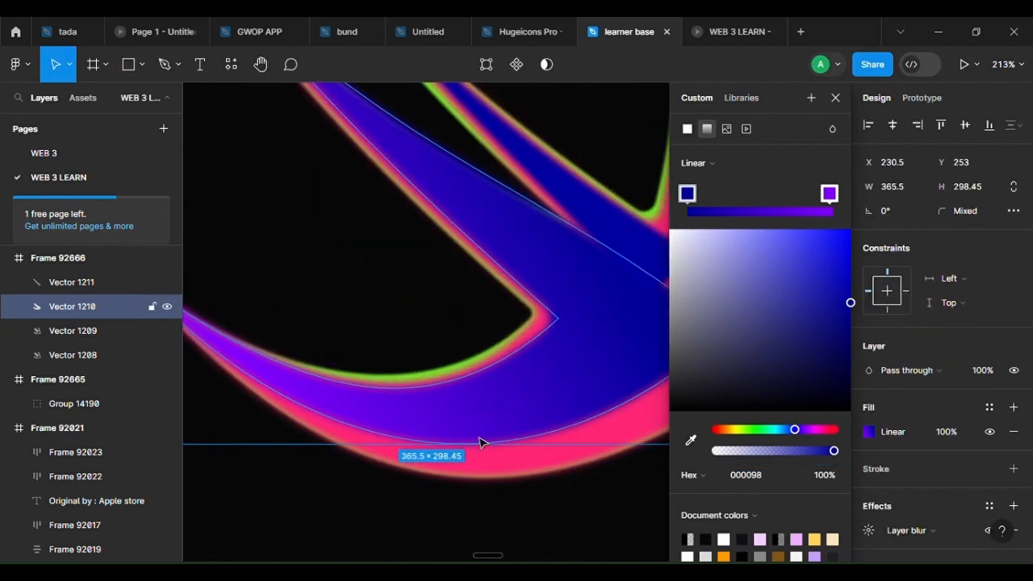
left_click(502, 517)
scroll(484, 439, "down", 3)
Bend the middle feather shape's lower edge further outward toward the feather's green rim
left_click(542, 274)
scroll(613, 391, "down", 5)
scroll(548, 351, "up", 7)
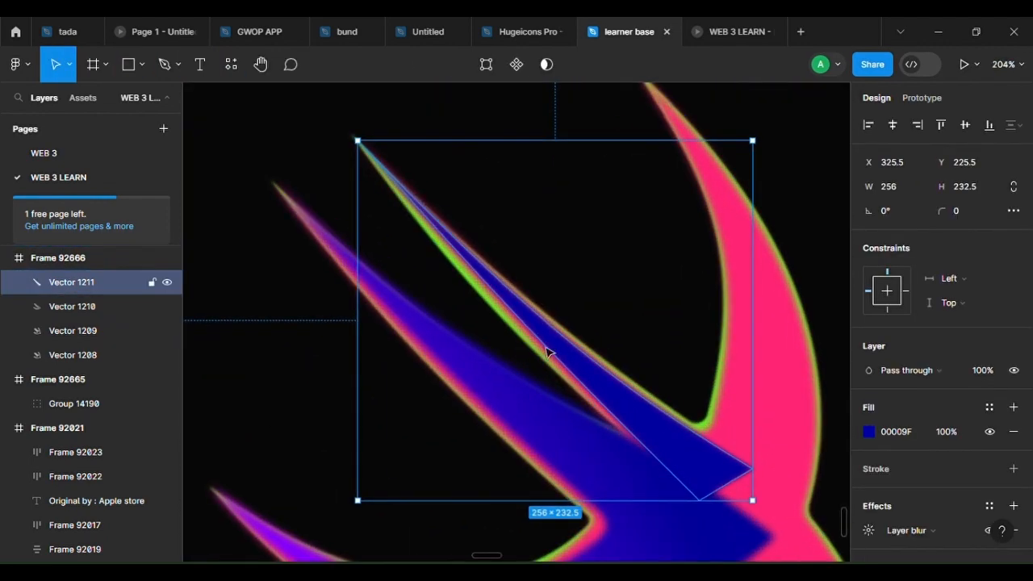
scroll(546, 352, "up", 4)
double_click(545, 352)
left_click_drag(546, 352, 536, 364)
left_click(608, 302)
Draw a closed three-point shape inside the bird's head and curve its outer and lower edges along the head outline
scroll(667, 475, "down", 10)
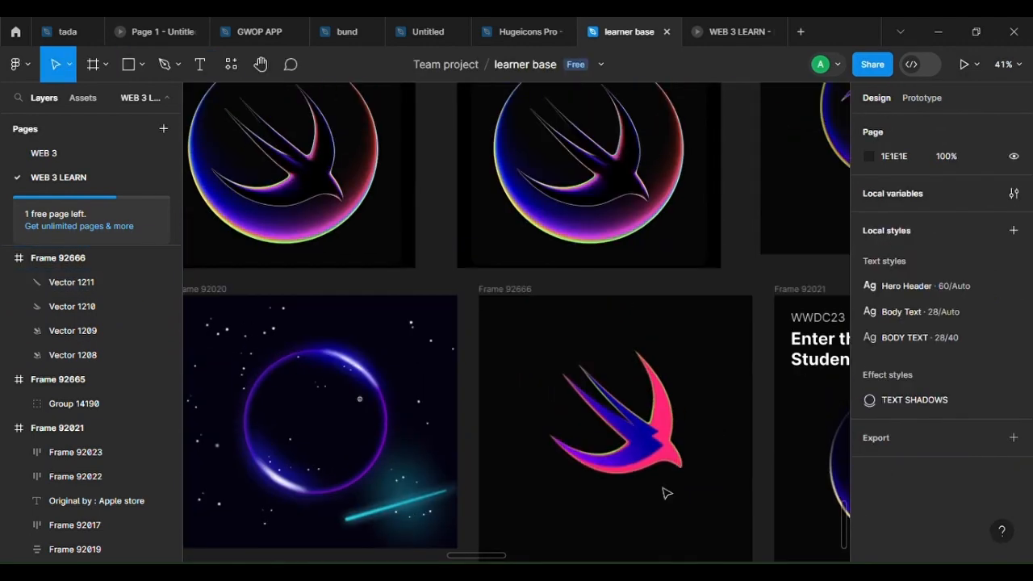
scroll(634, 193, "up", 10)
scroll(671, 237, "down", 7)
scroll(661, 387, "up", 8)
key("p")
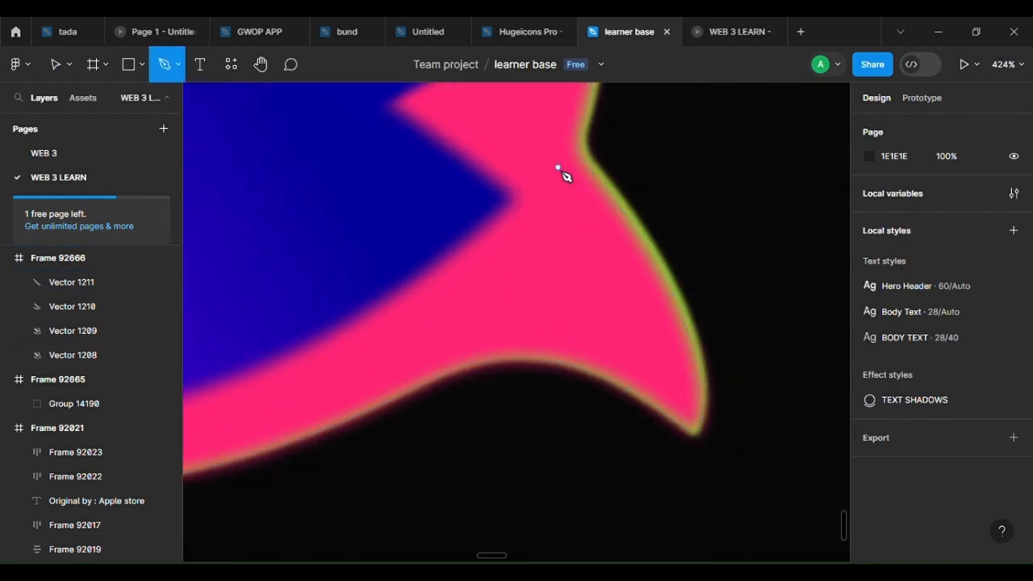
left_click(568, 166)
left_click(492, 343)
left_click(687, 416)
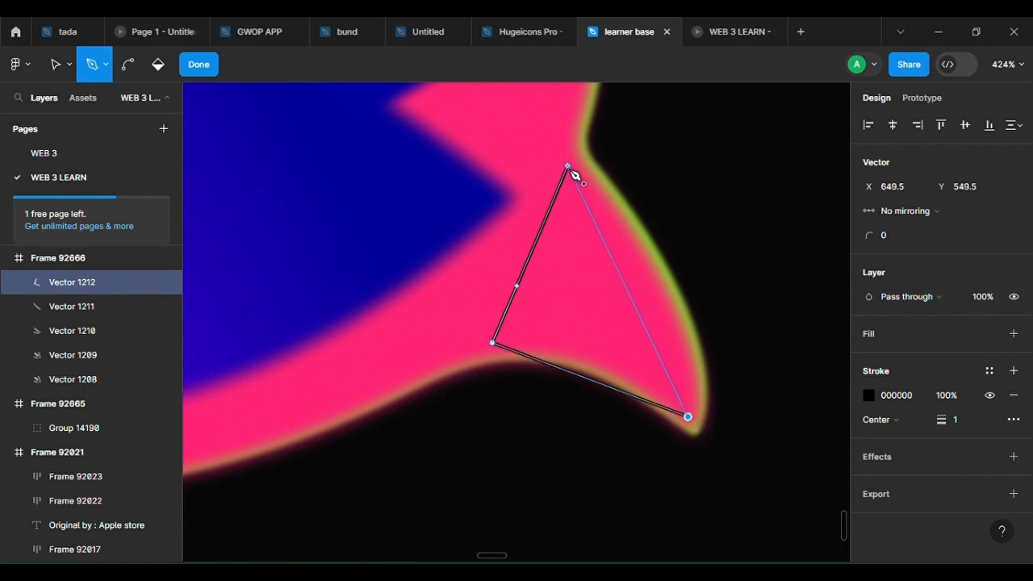
left_click(568, 166)
left_click_drag(628, 292, 663, 298)
left_click_drag(595, 381, 601, 358)
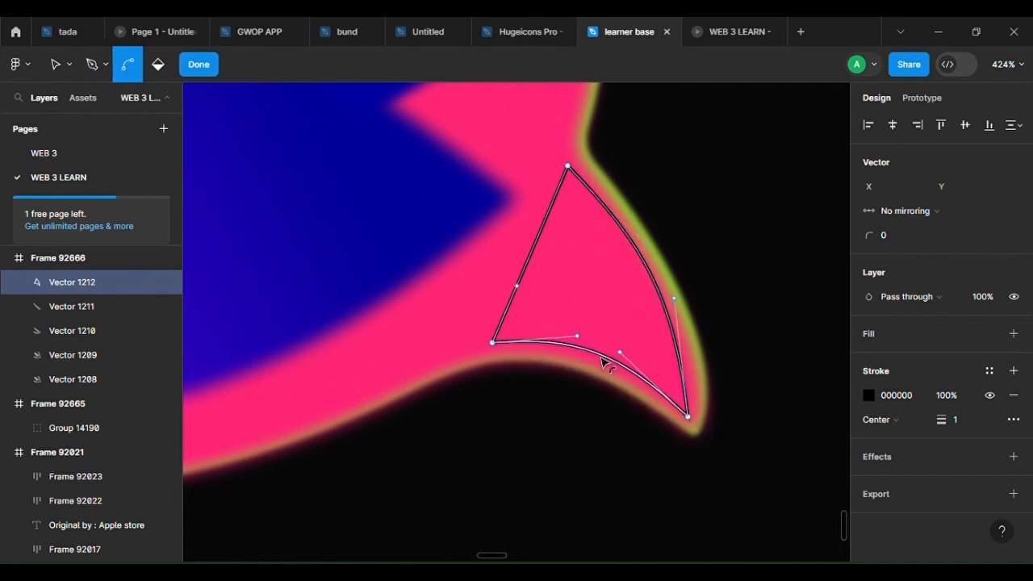
Round the head shape's beak corner with a radius of 2 and move it closer to the beak tip
scroll(649, 385, "up", 3)
left_click(705, 432)
key("Return")
left_click(885, 241)
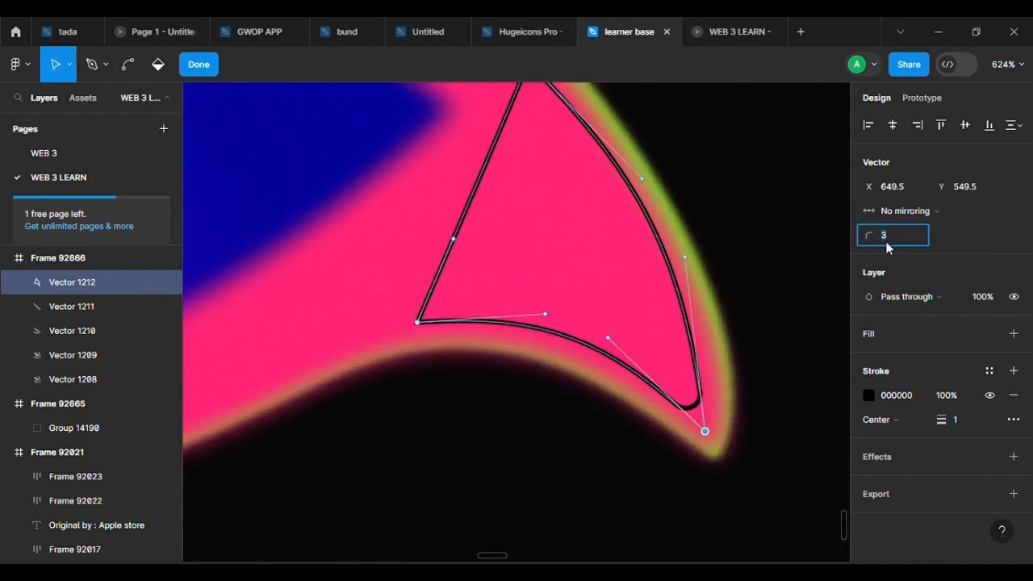
type("2")
key("Return")
double_click(773, 431)
double_click(666, 374)
left_click_drag(705, 431, 719, 454)
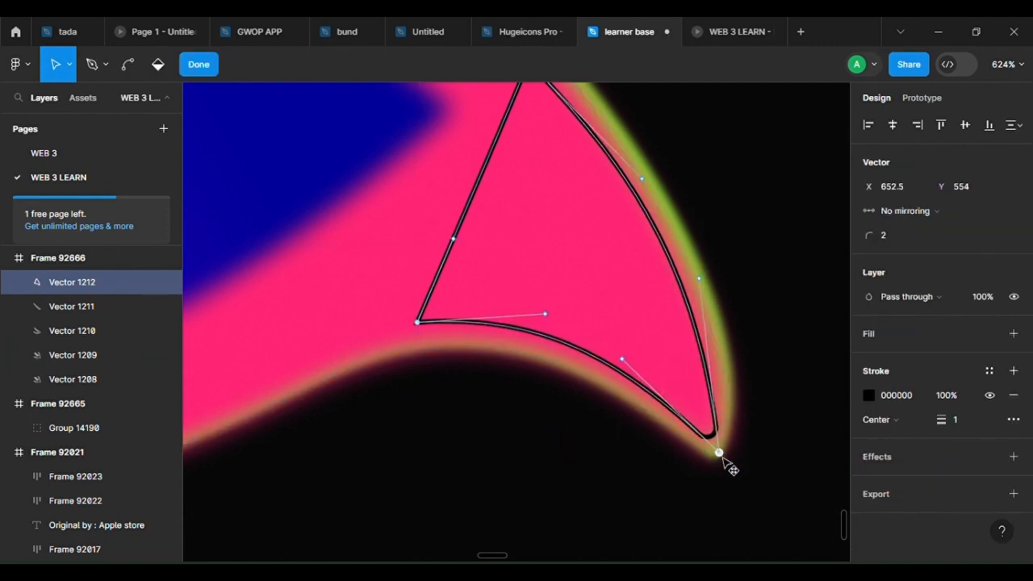
Replace the head shape's outline with a slanted linear gradient fill and make its end stop fully opaque
left_click(1013, 333)
left_click(1013, 419)
scroll(555, 227, "down", 4)
key("Escape")
left_click(869, 431)
left_click(707, 154)
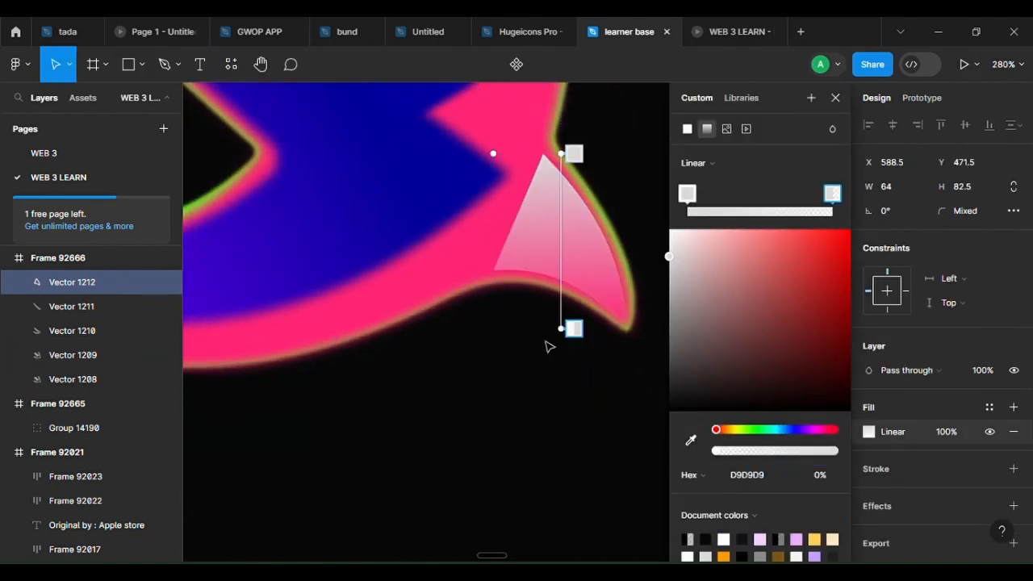
left_click_drag(561, 328, 495, 338)
left_click_drag(716, 450, 864, 464)
Set the head gradient's starting stop to orange FE5B00 and move its start point to the head's outer edge
left_click(575, 159)
left_click(722, 429)
left_click(817, 247)
left_click_drag(817, 248, 848, 230)
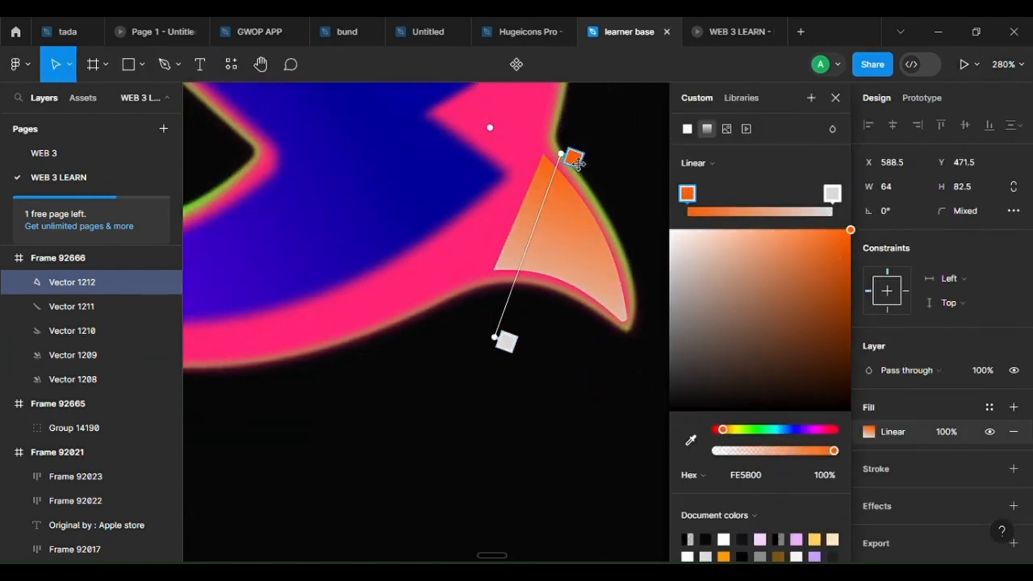
left_click_drag(562, 154, 602, 198)
Recolor the head gradient's end stop red-orange and move its end point farther below the head
left_click(505, 344)
left_click(767, 234)
left_click_drag(718, 430, 724, 430)
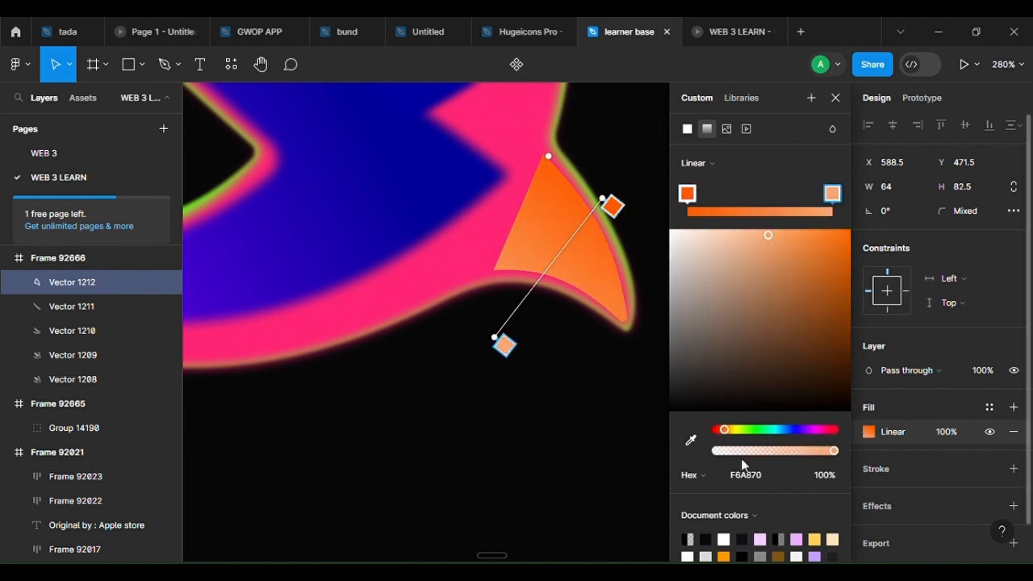
left_click(719, 431)
left_click(830, 232)
left_click_drag(506, 348, 484, 367)
left_click(613, 206)
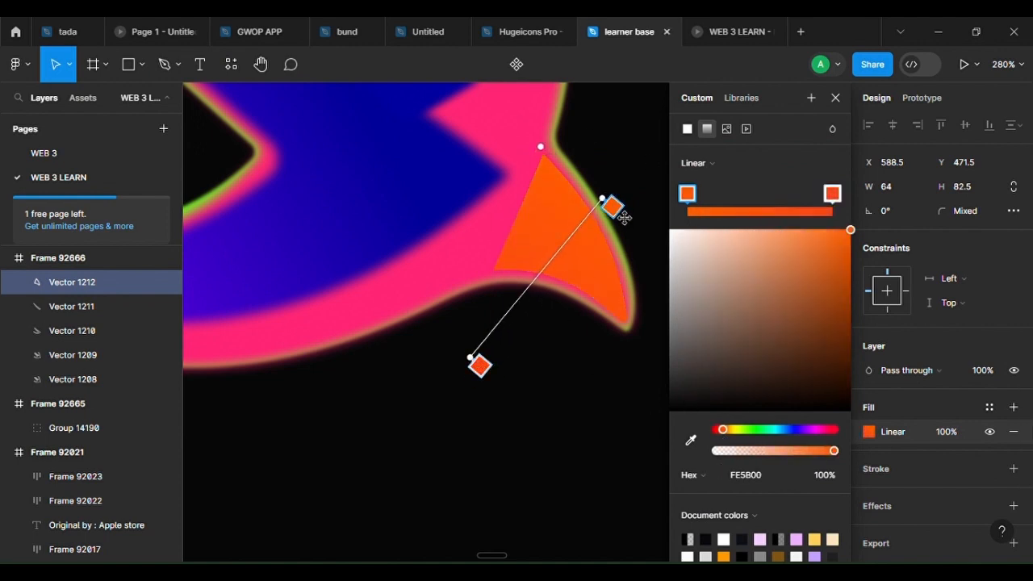
left_click(831, 193)
left_click(831, 233)
Add a layer blur of 4 to the head shape
left_click(1013, 506)
left_click(907, 530)
left_click(903, 524)
left_click(868, 530)
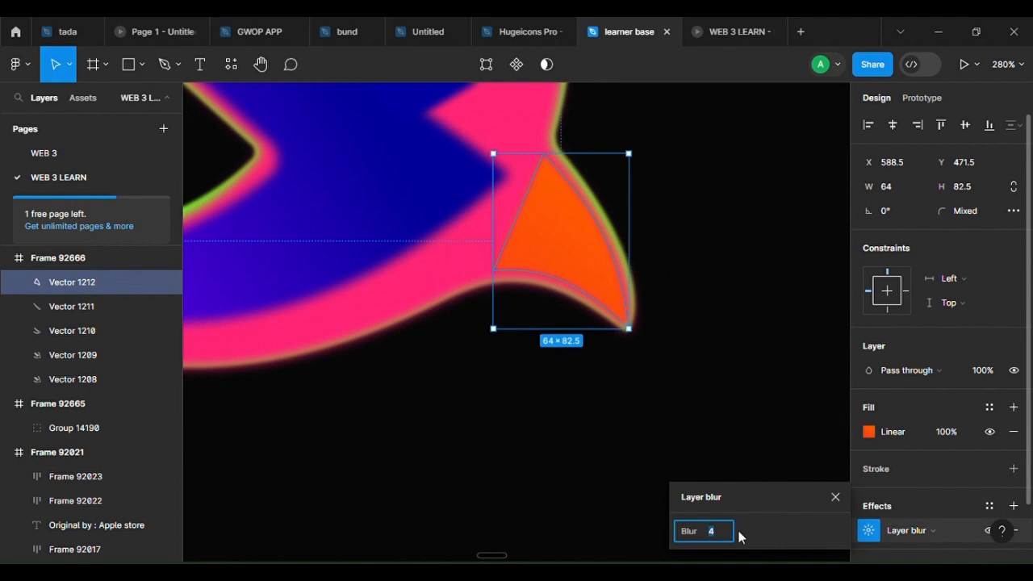
left_click(761, 410)
Lighten the head gradient's starting stop to FF8038 and delete the extra red-orange stop near its end
scroll(751, 376, "down", 3)
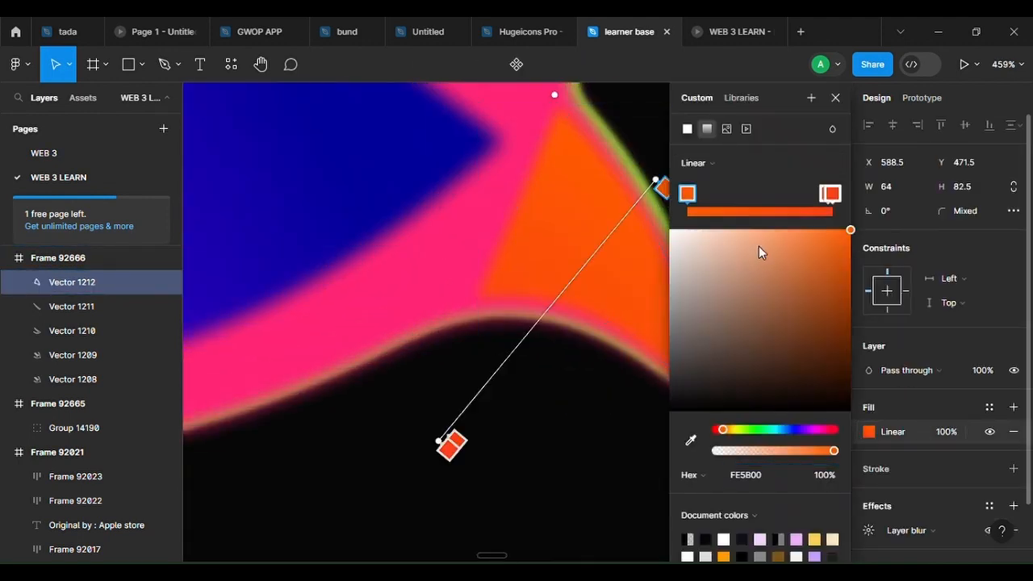
left_click_drag(758, 246, 792, 230)
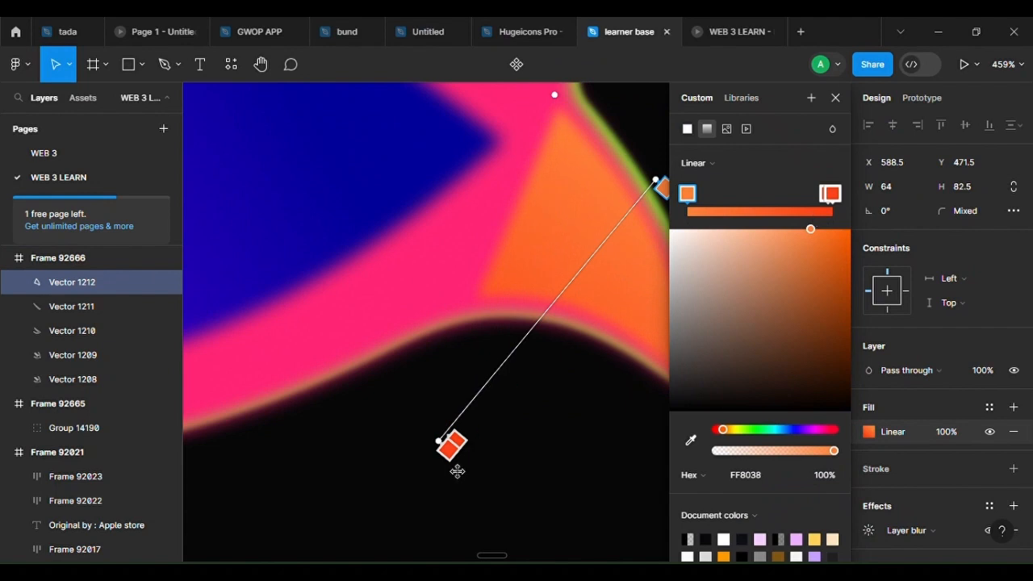
left_click_drag(473, 457, 496, 421)
key("Delete")
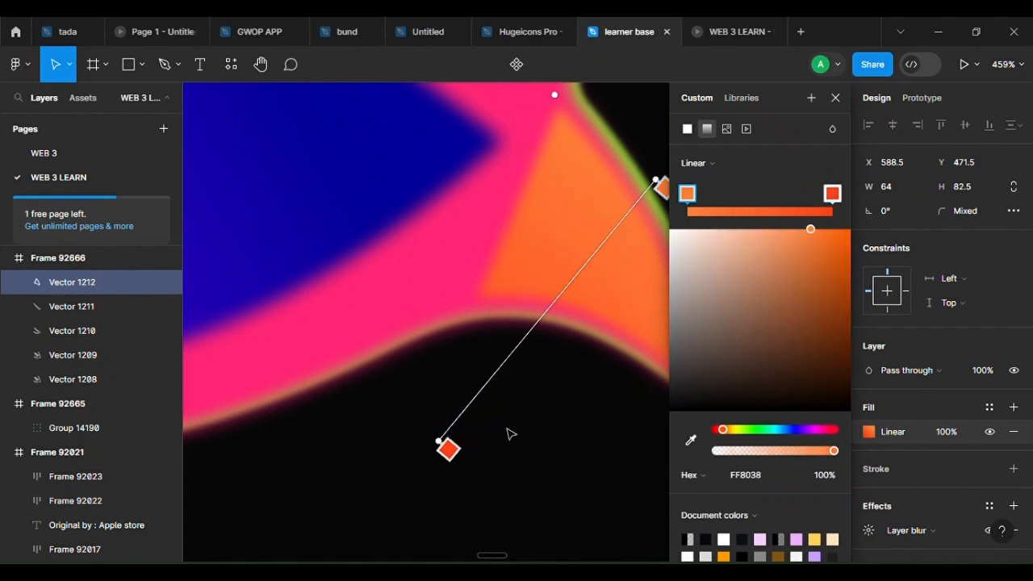
Change the head gradient's starting stop to yellow FFDF38 and pull its red-orange end point close beneath the head
left_click_drag(445, 457, 524, 388)
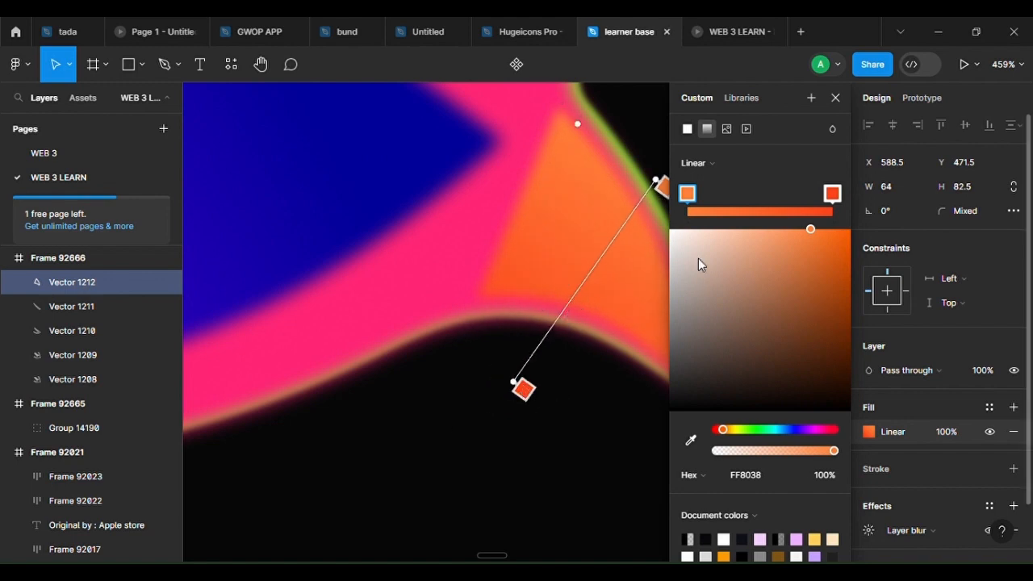
left_click(732, 429)
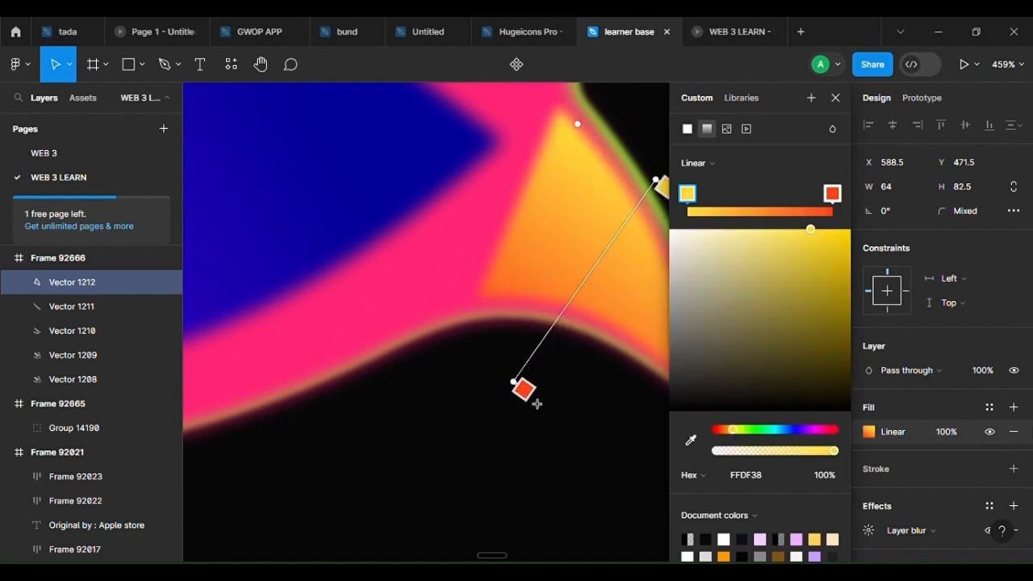
left_click_drag(524, 392, 537, 377)
scroll(538, 375, "down", 10)
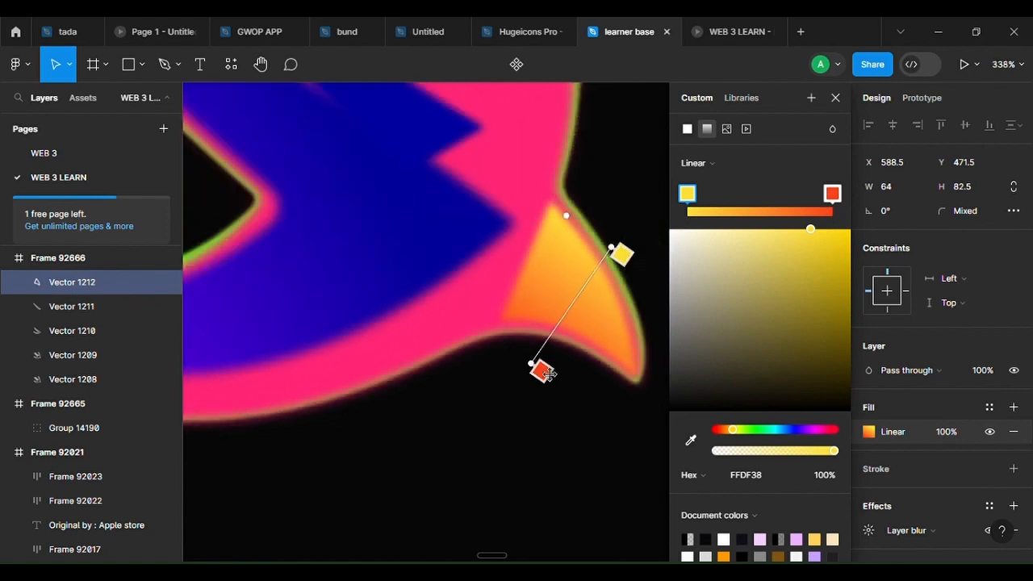
left_click(605, 397)
Bend the outer curve of the yellow-orange head shape slightly outward toward the bird's edge and finish editing it
scroll(557, 354, "up", 11)
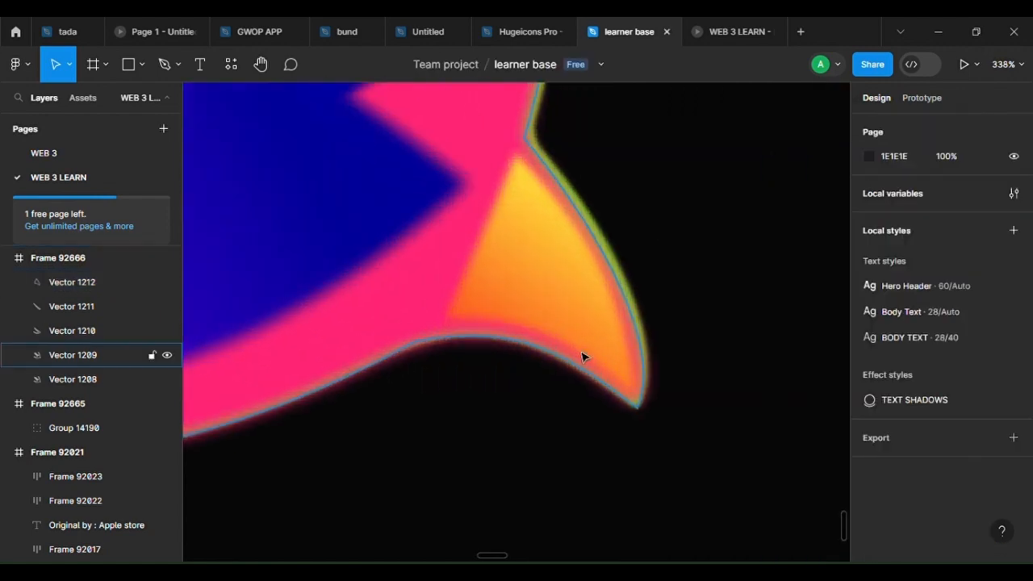
double_click(594, 304)
left_click_drag(608, 291, 620, 284)
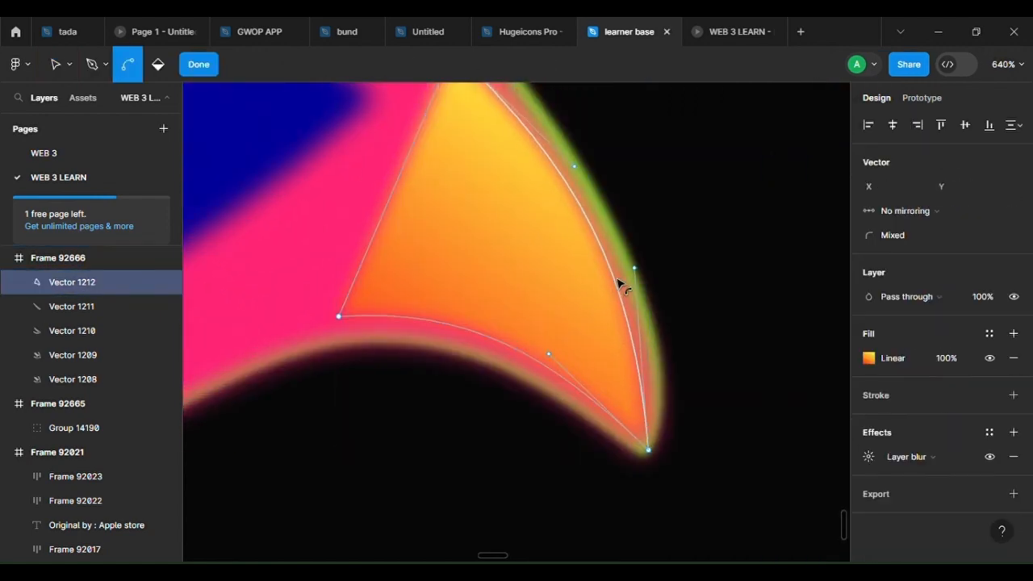
left_click(675, 233)
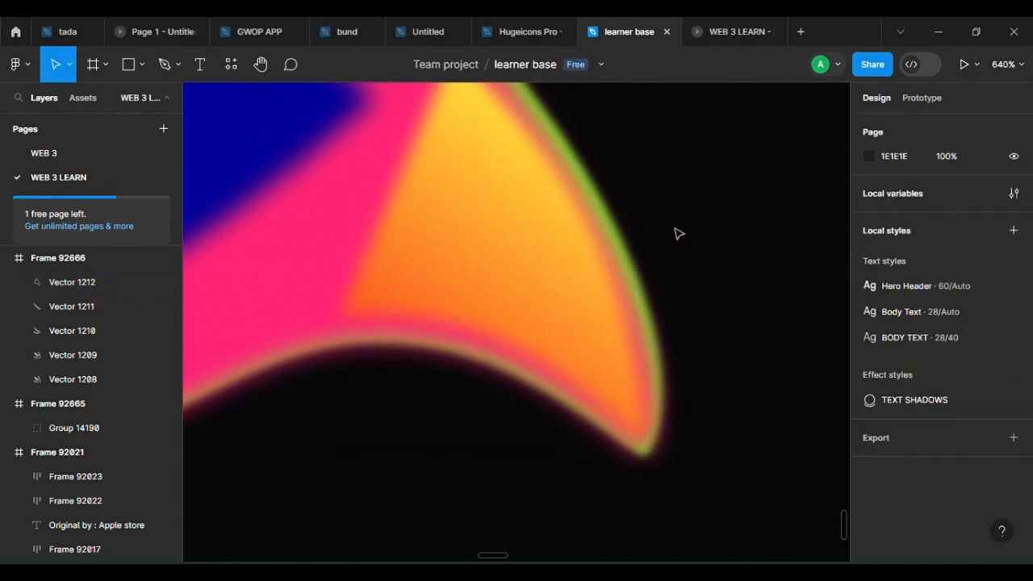
Compare the vector bird with the reference artwork, examining the glowing wing edges and where the feathers meet the body
scroll(684, 322, "down", 5)
scroll(684, 323, "down", 6)
scroll(641, 481, "up", 2)
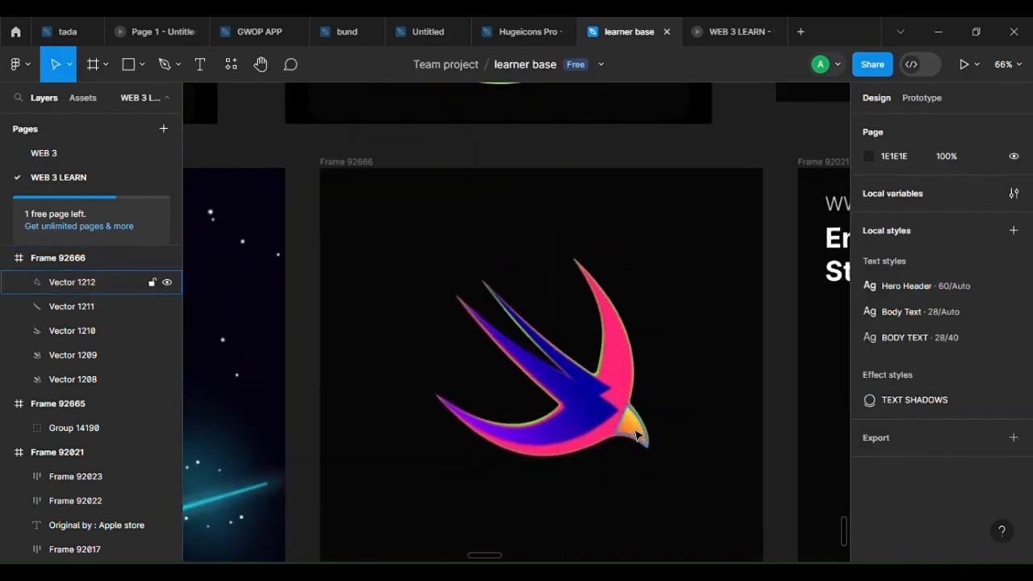
scroll(633, 407, "down", 4)
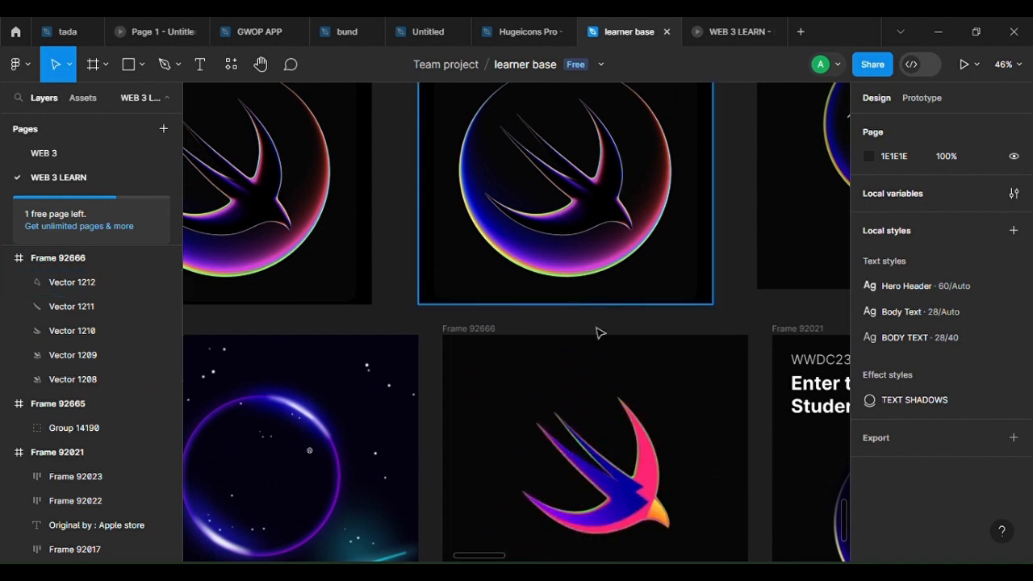
scroll(590, 225, "up", 5)
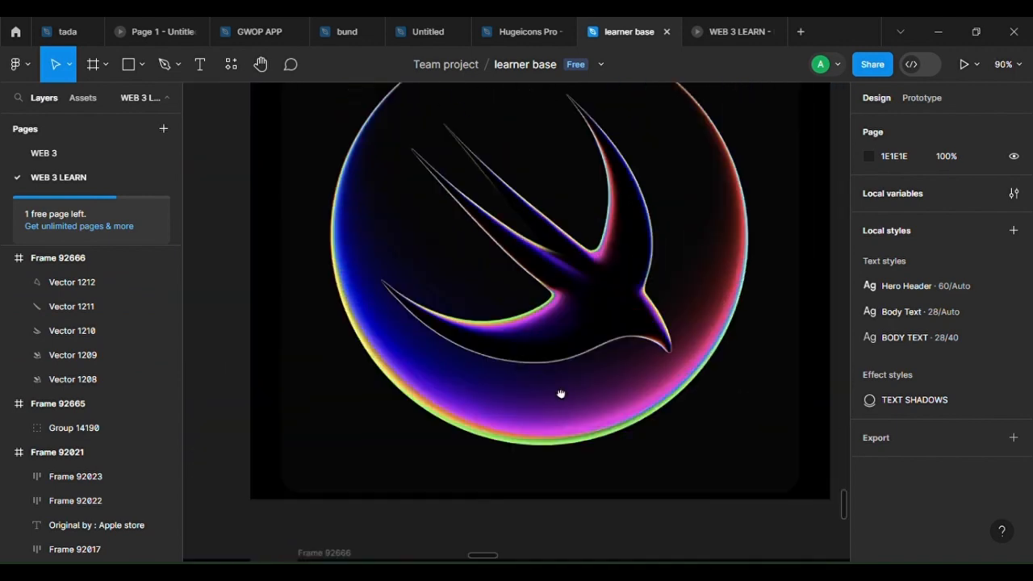
scroll(561, 394, "up", 7)
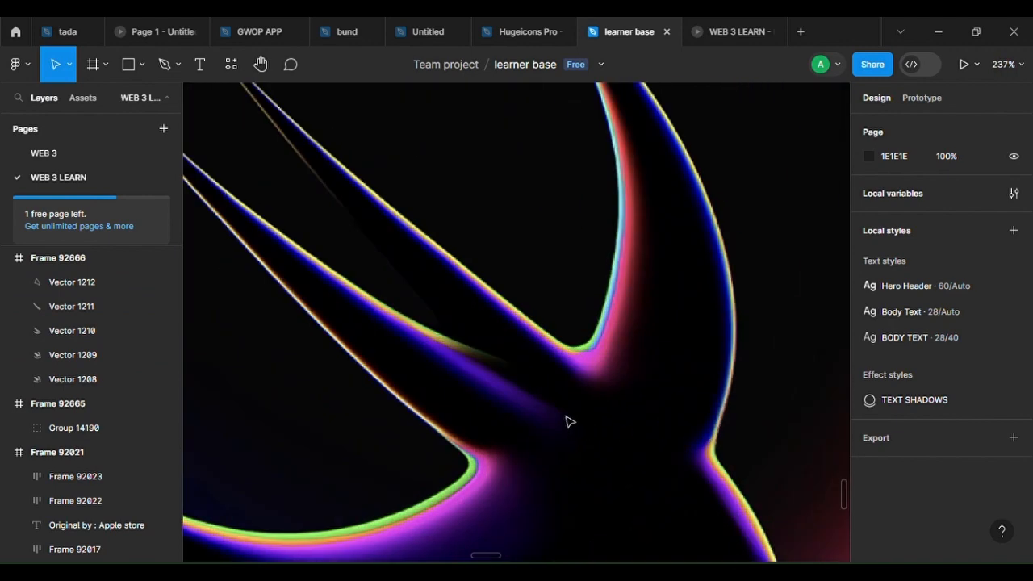
scroll(403, 344, "down", 14)
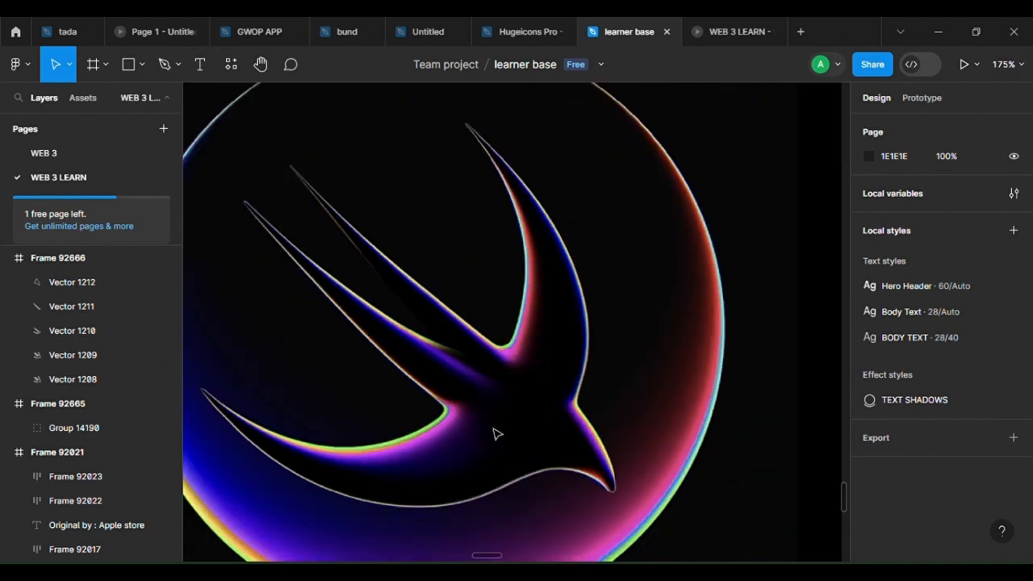
left_click_drag(555, 497, 544, 286)
scroll(539, 358, "up", 8)
scroll(537, 358, "up", 4)
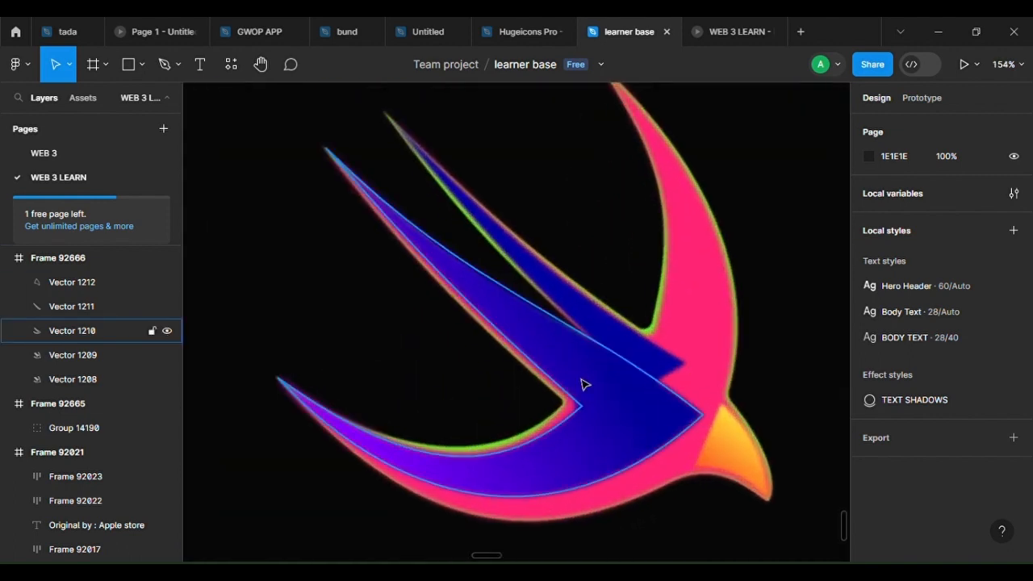
Duplicate the large blue-violet wing shape in place, lock the upper copy, and select the original beneath it
left_click(580, 409)
key("ctrl+d")
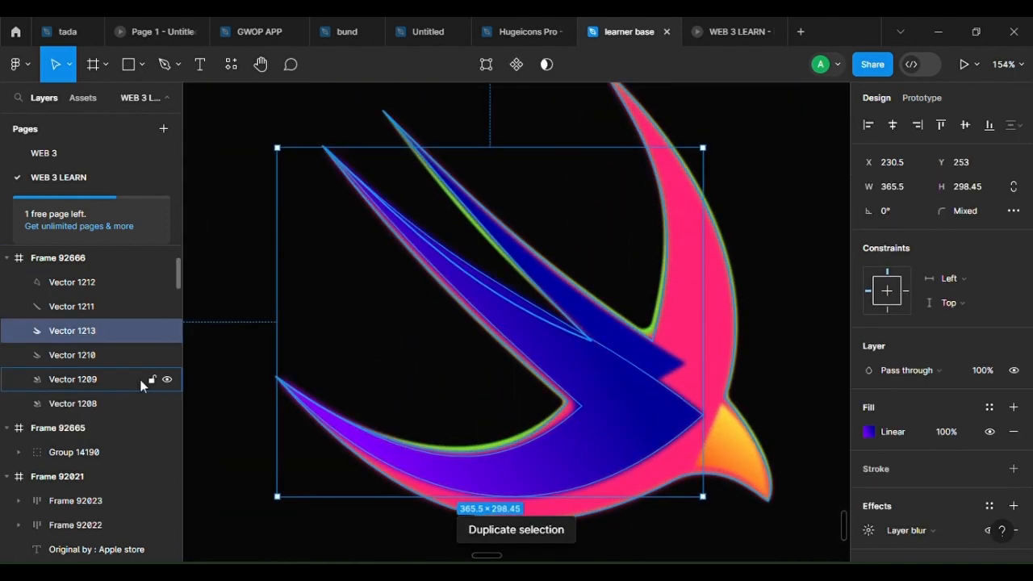
left_click(152, 331)
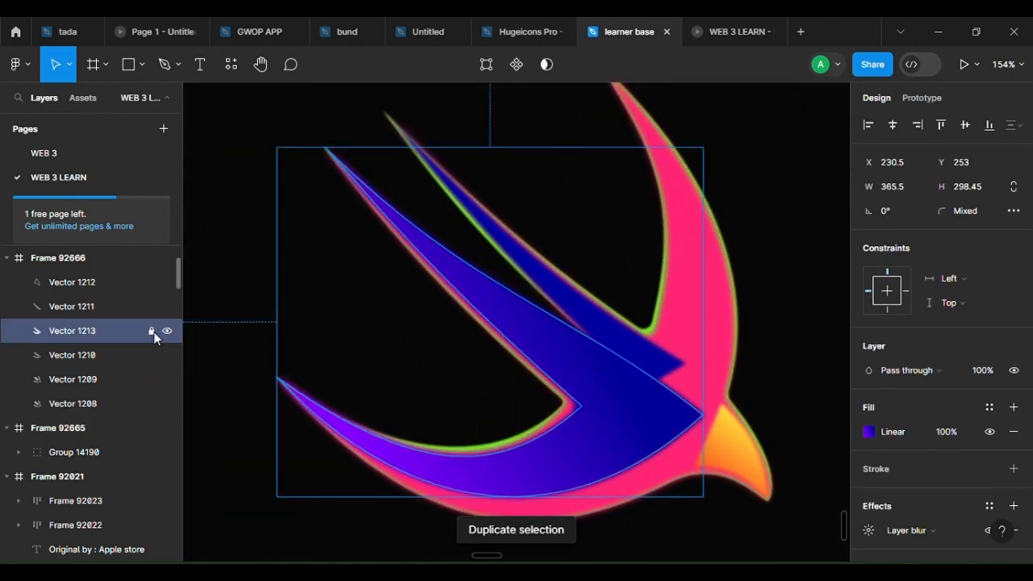
left_click(107, 354)
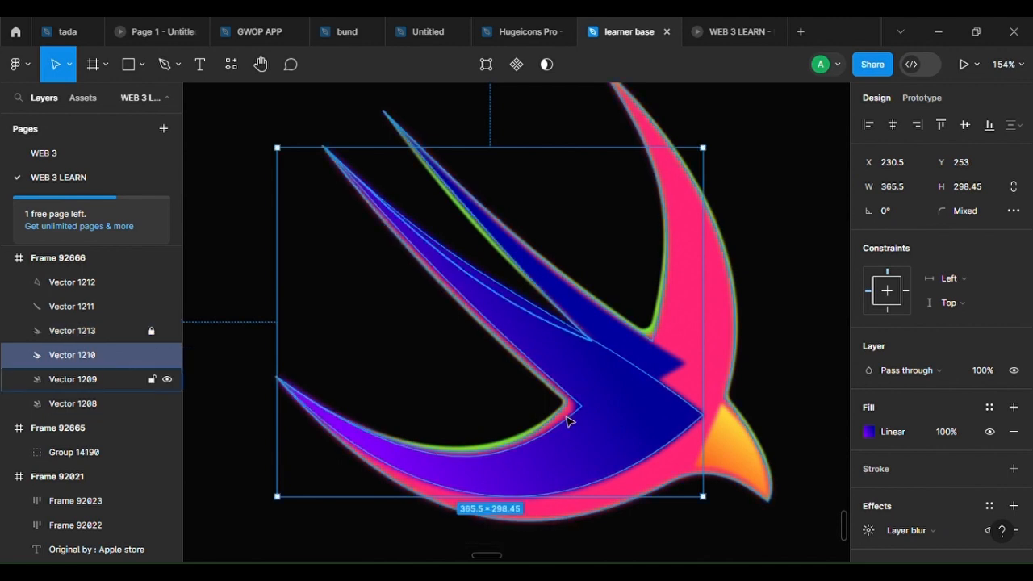
Change the lower wing shape's violet gradient stop to muted orange-red E05A3D
left_click(885, 438)
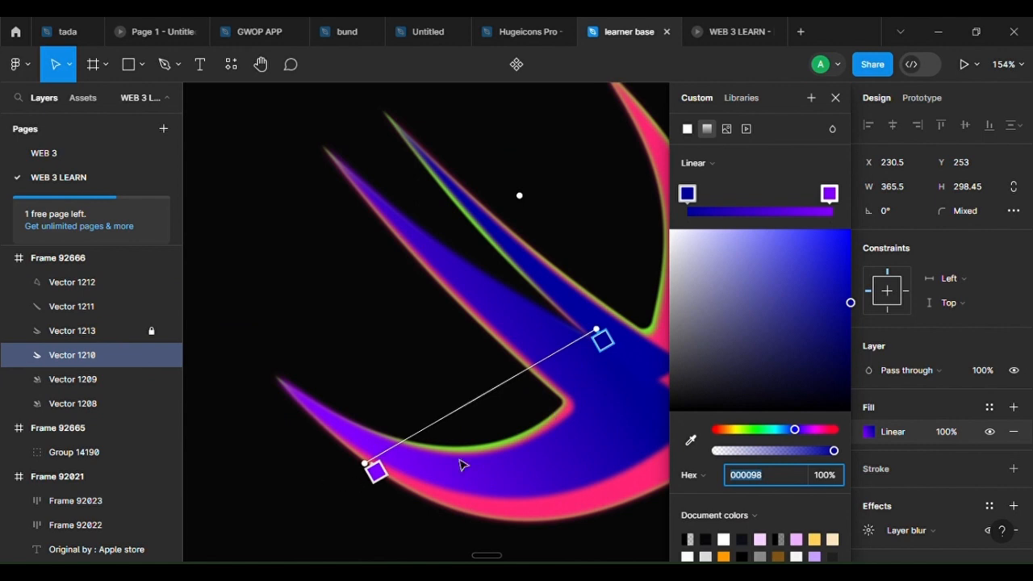
left_click(371, 483)
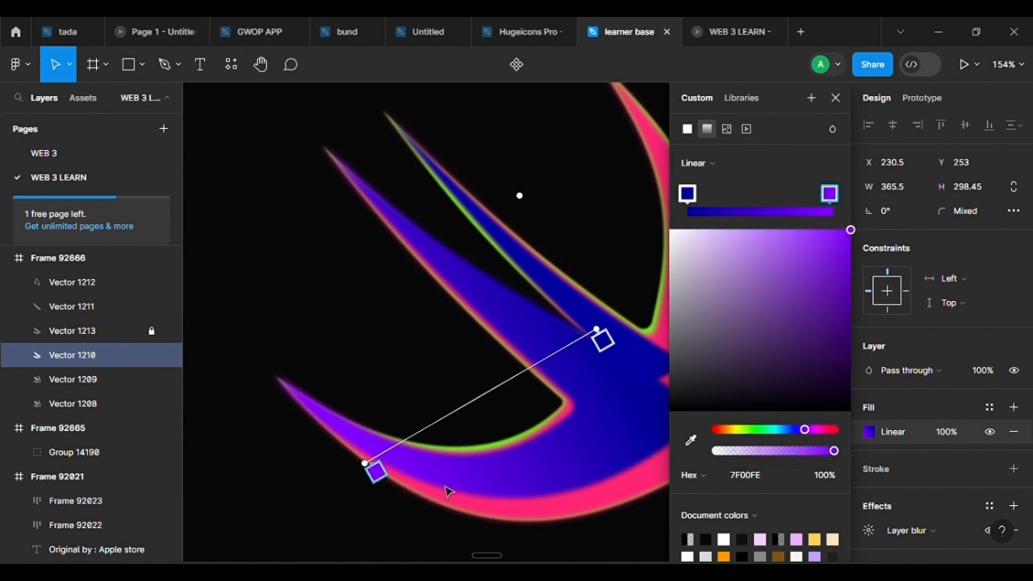
left_click_drag(732, 436, 720, 431)
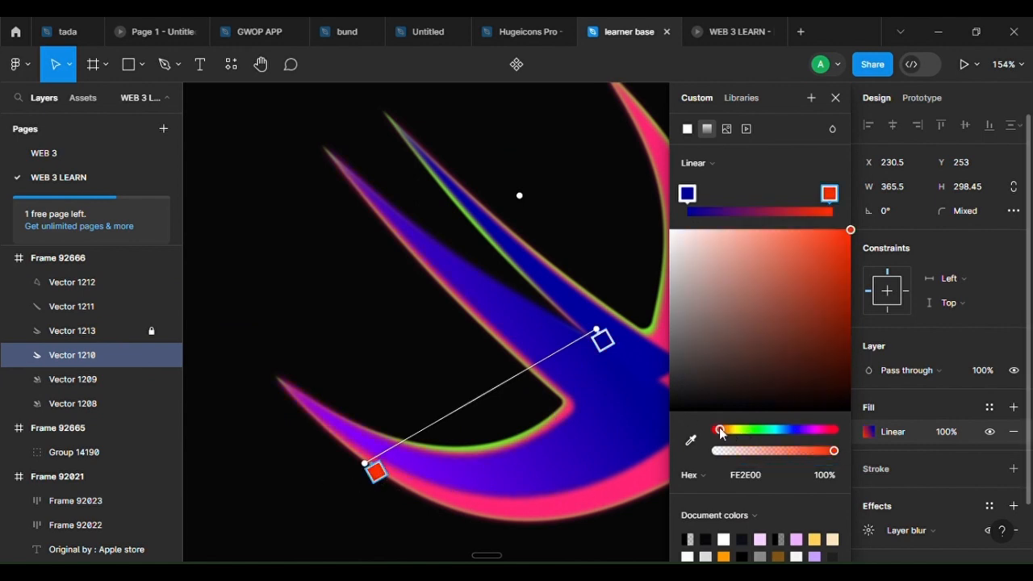
left_click_drag(813, 260, 801, 262)
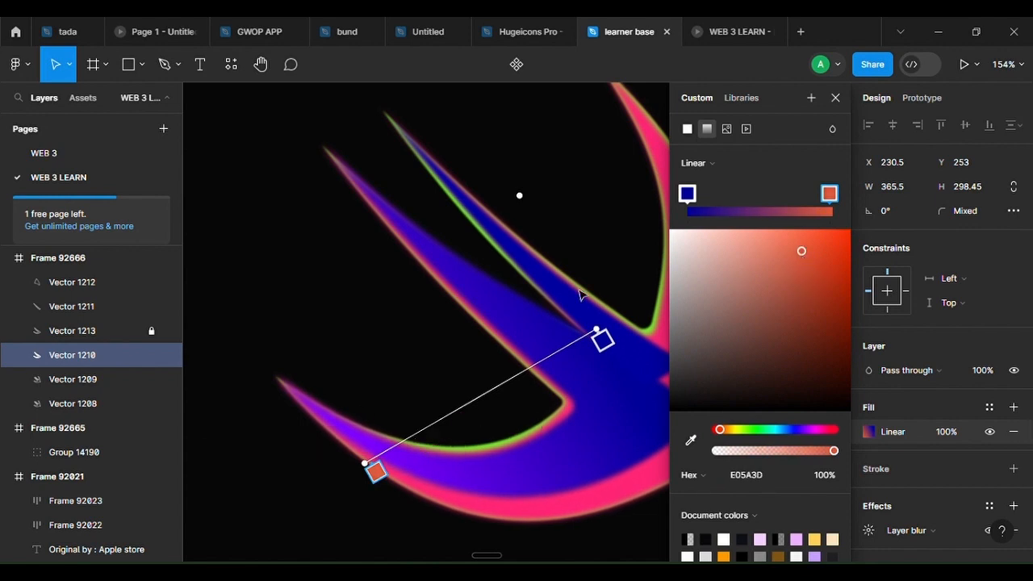
Check the reference bird's wing colors and change the lower wing gradient's starting stop to bright orange FF4E02
left_click(611, 344)
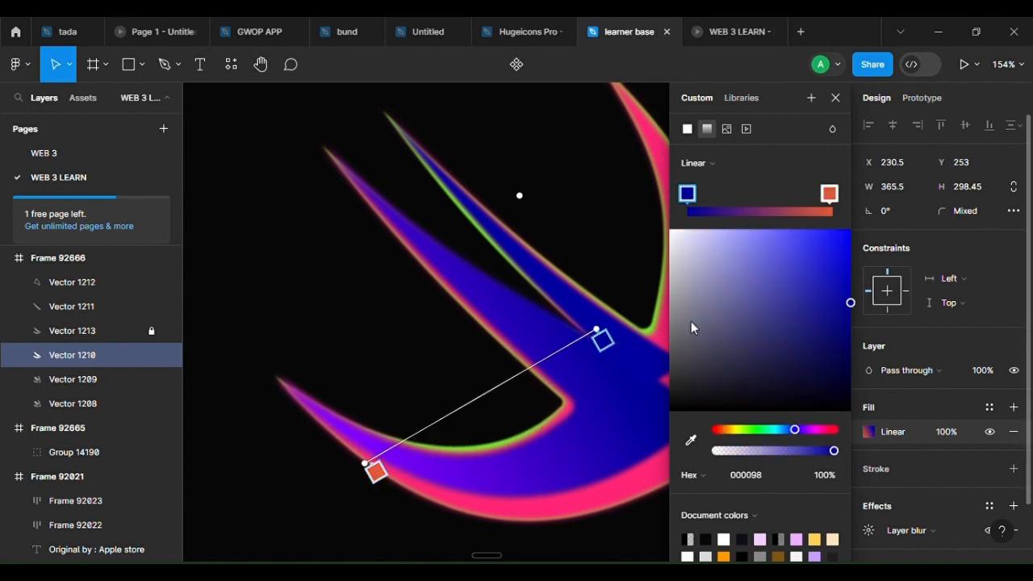
scroll(500, 271, "down", 5)
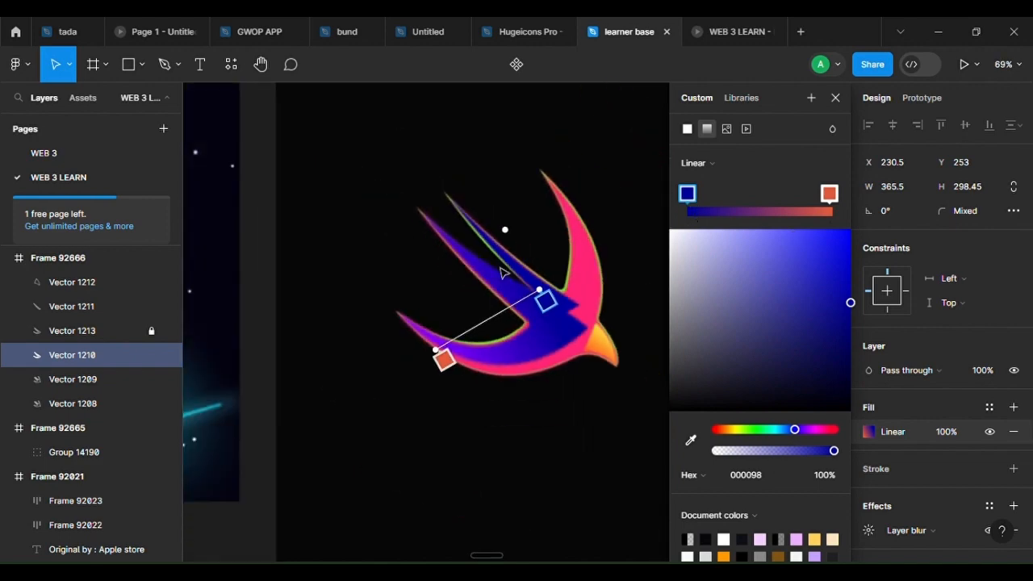
left_click_drag(481, 201, 495, 510)
scroll(442, 288, "up", 3)
scroll(480, 332, "down", 5)
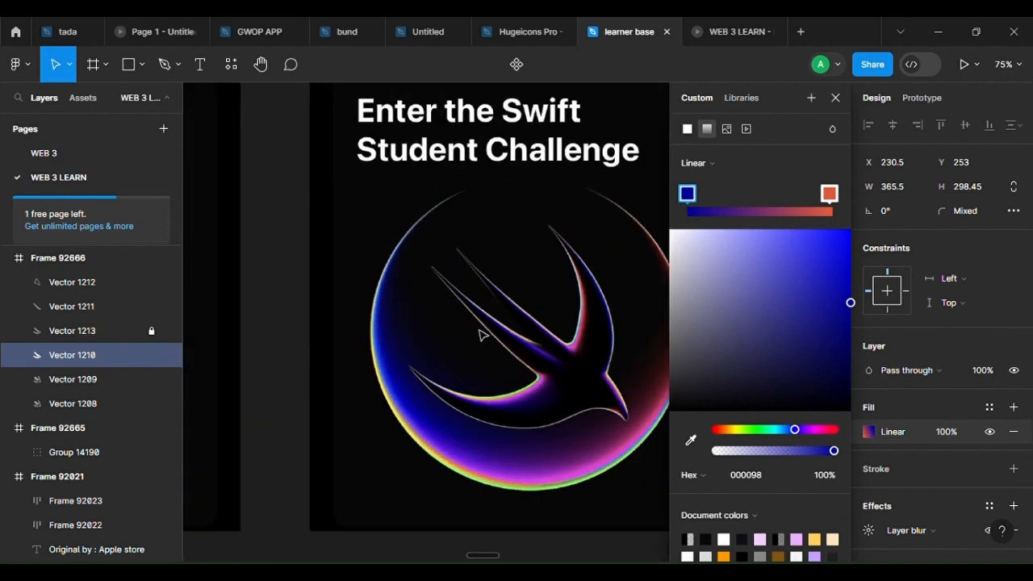
left_click_drag(482, 334, 449, 97)
scroll(509, 197, "up", 6)
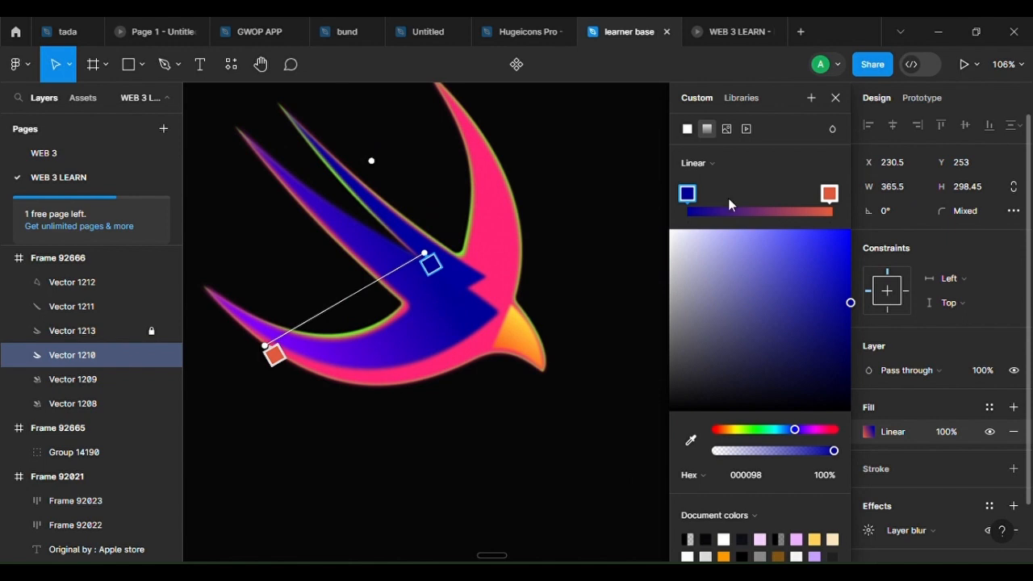
left_click(722, 430)
left_click_drag(822, 269, 848, 200)
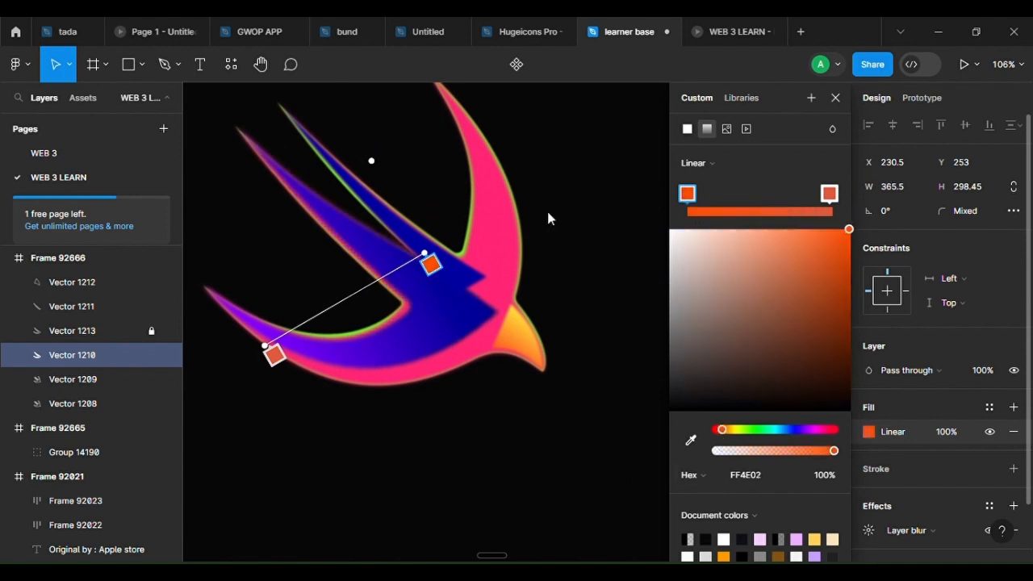
Lock the orange wing shape and unlock the blue-violet copy above it, selecting the copy
scroll(300, 180, "up", 5)
scroll(443, 277, "down", 3)
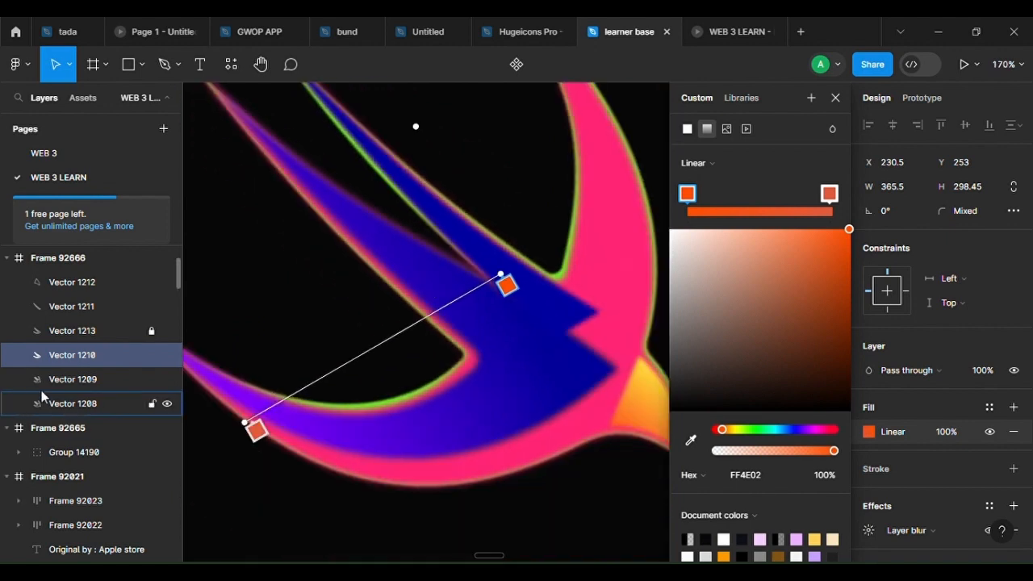
left_click(151, 331)
left_click(434, 265)
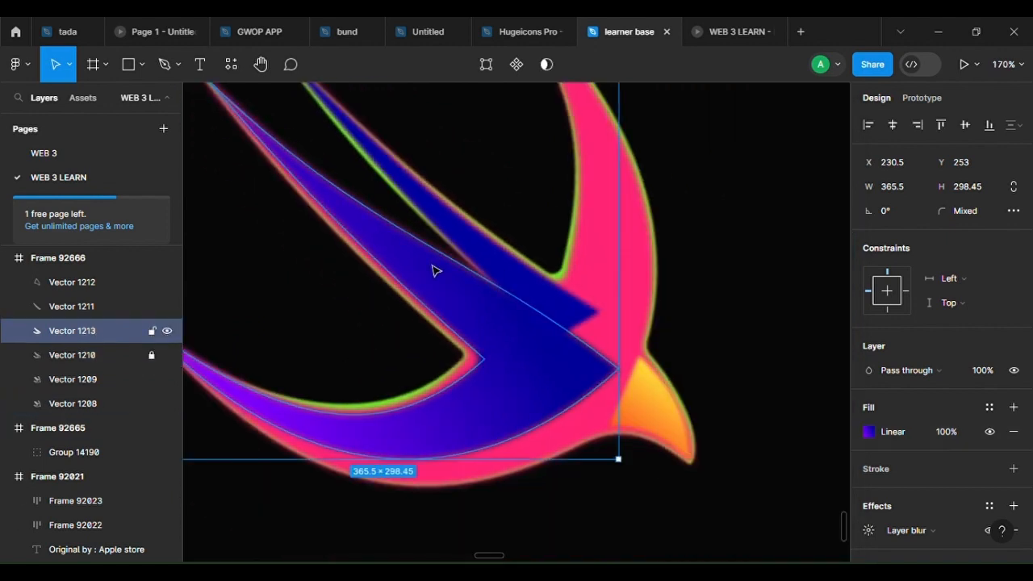
Bend the blue-violet wing's upper edge inward and shift its pointed tip near the head slightly back to expose an orange rim
scroll(436, 267, "up", 3)
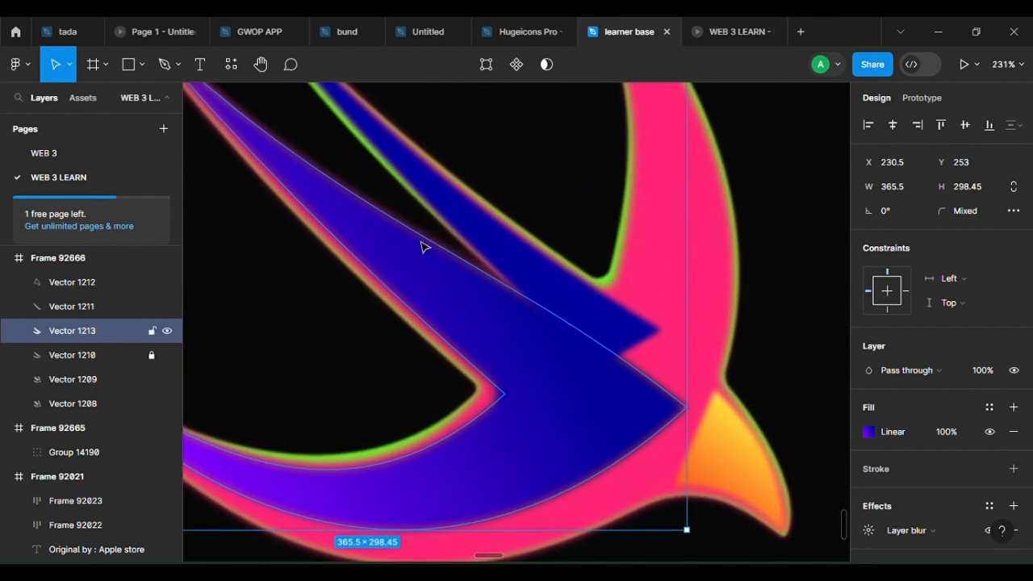
left_click(422, 249)
left_click(526, 392)
double_click(462, 320)
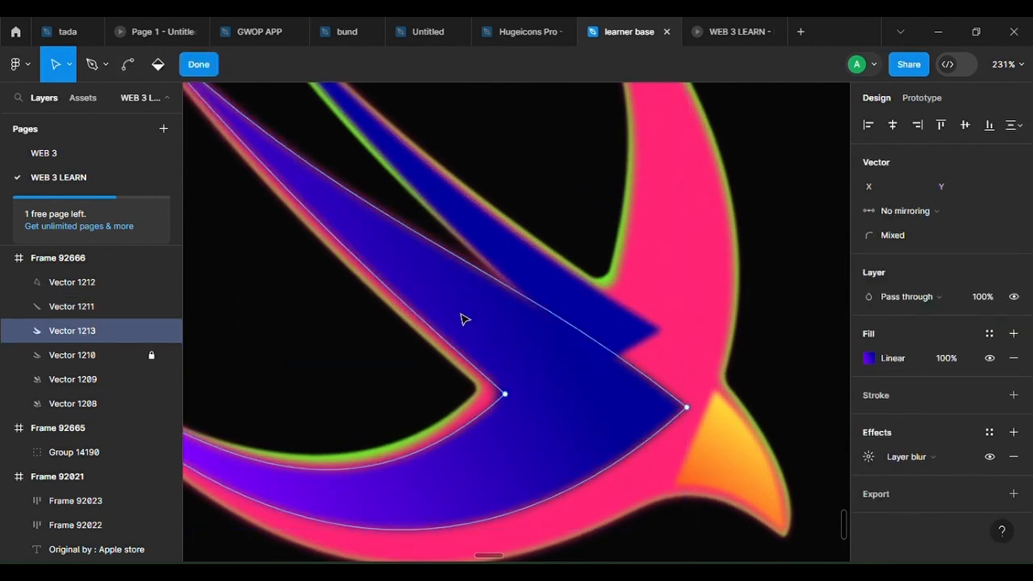
key("ctrl")
mouse_move(420, 237)
left_mouse_down()
mouse_move(421, 253)
mouse_move(415, 242)
left_mouse_up()
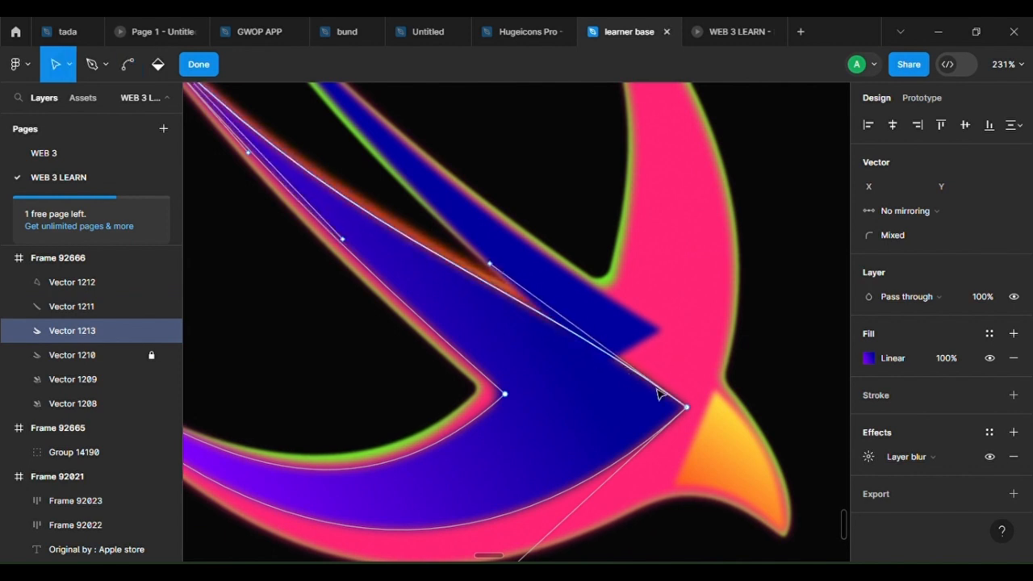
left_click_drag(687, 408, 692, 422)
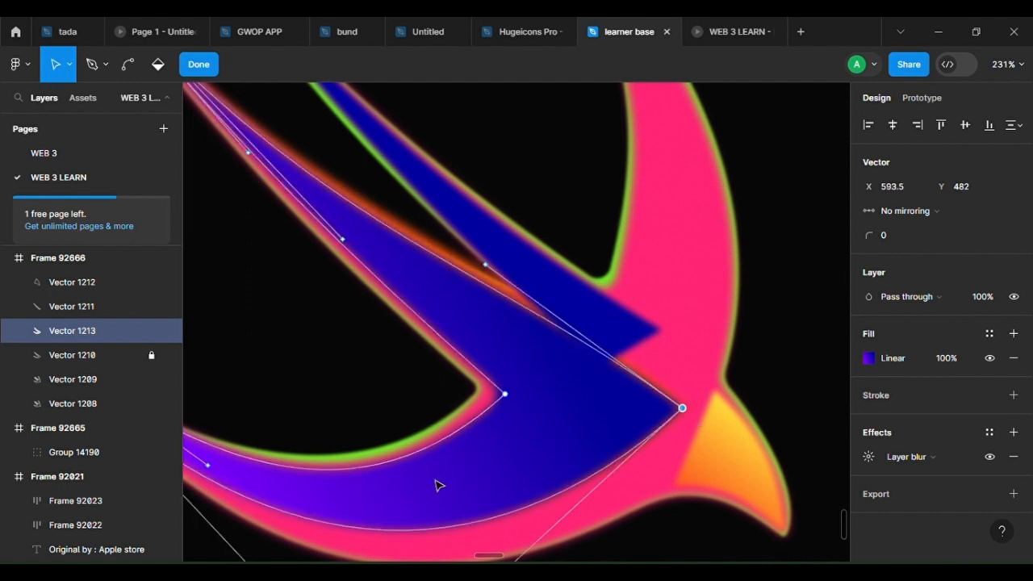
Bend the blue-violet wing's concave inner edge slightly downward and fine-tune the curve handle along its straight feather edge
key("ctrl")
mouse_move(395, 473)
left_mouse_down()
mouse_move(384, 482)
mouse_move(392, 479)
left_mouse_up()
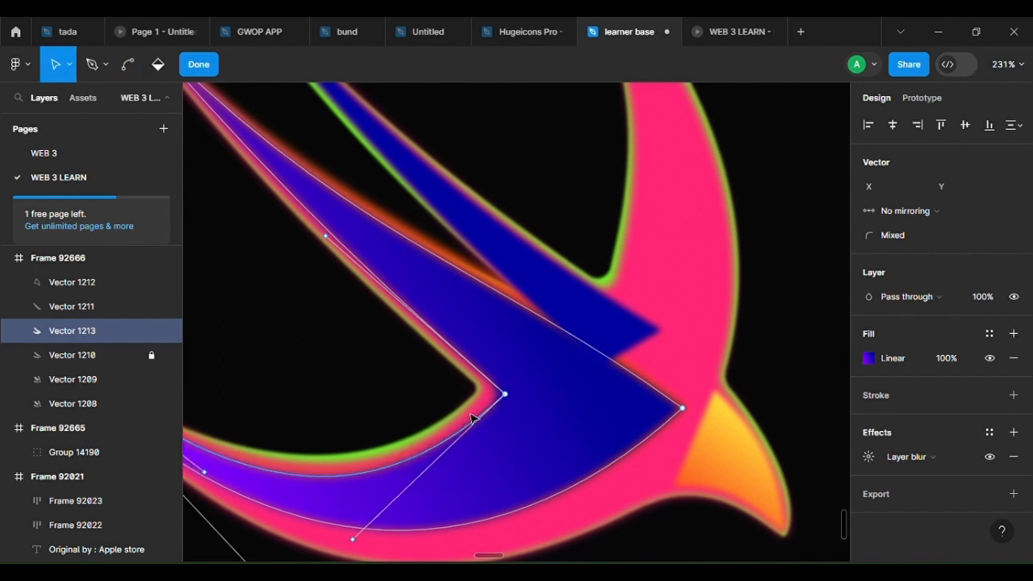
left_click_drag(326, 235, 328, 231)
Lock the blue-violet wing, unlock the orange wing beneath it, and bend the orange wing's upper edge slightly inward
left_click(152, 331)
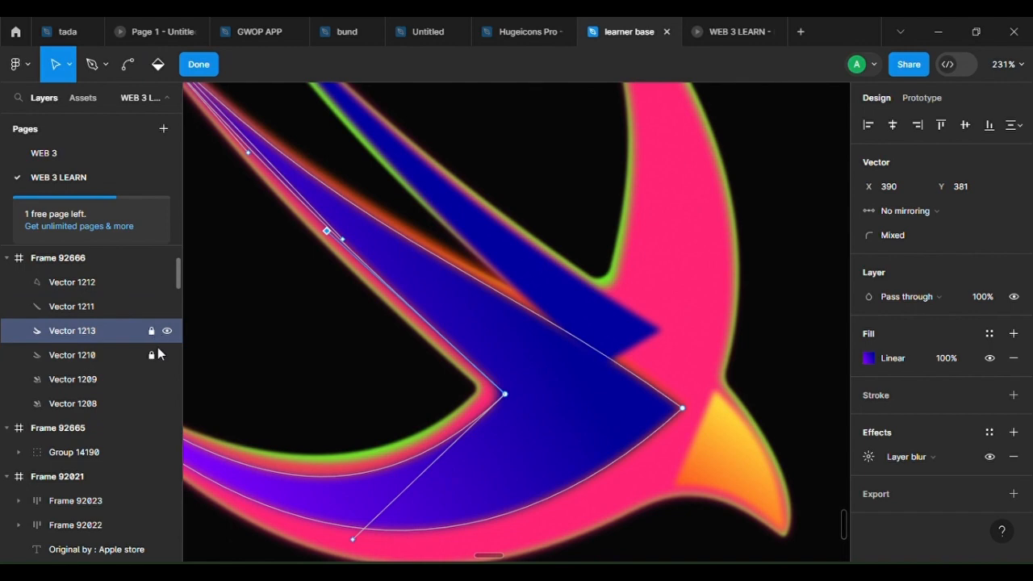
left_click(152, 355)
key("Return")
double_click(444, 256)
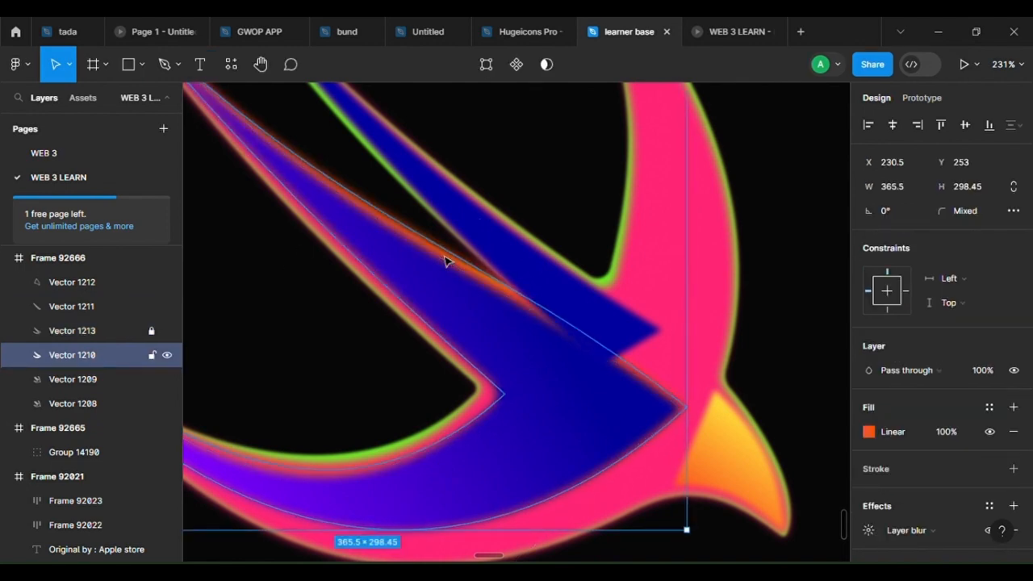
mouse_move(401, 225)
left_mouse_down()
mouse_move(396, 238)
mouse_move(391, 231)
left_mouse_up()
key("v")
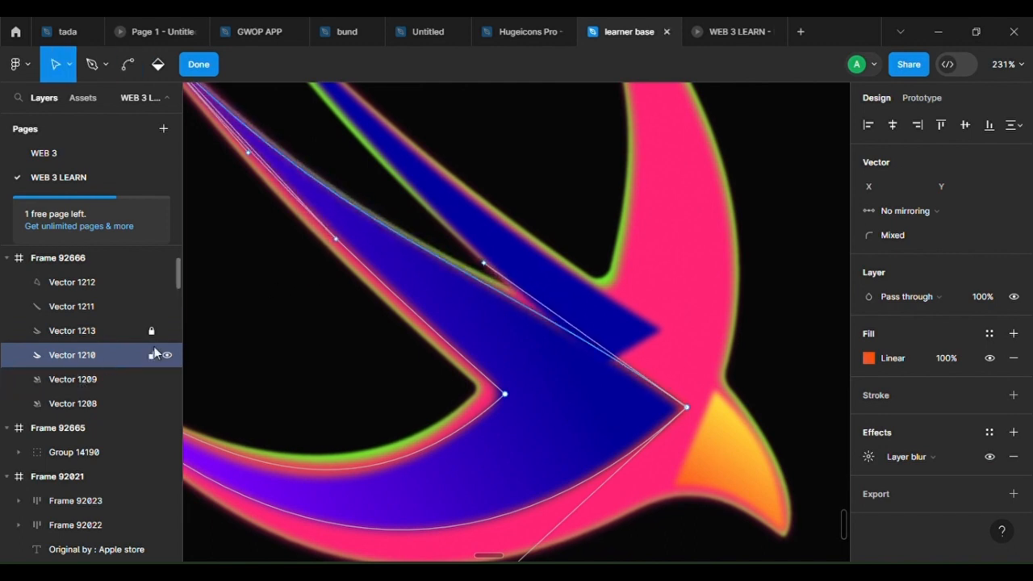
key("Escape")
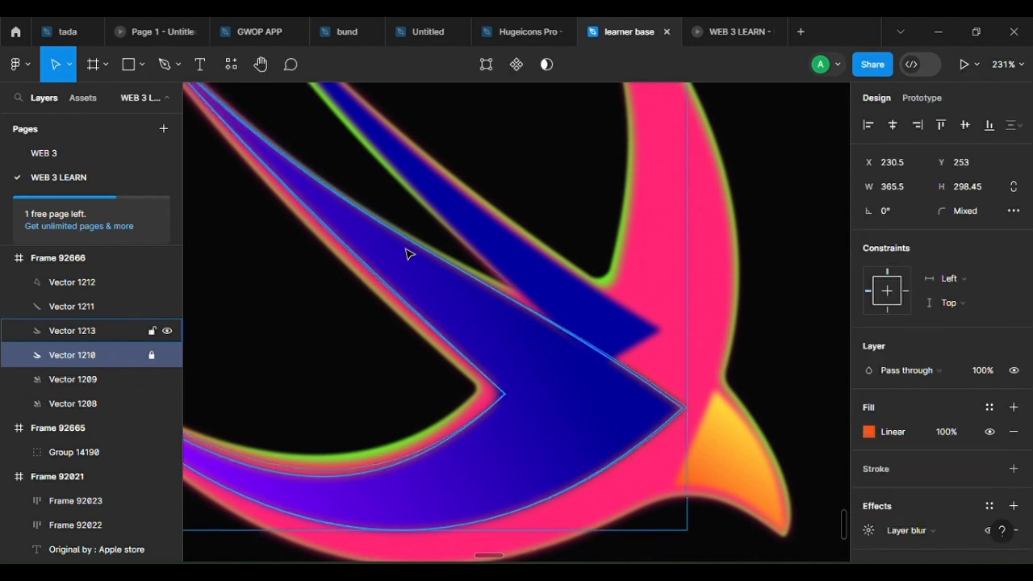
Pull the blue-violet wing's upper edge farther inward and move its pointed tip slightly down and away from the head
double_click(410, 250)
key("ctrl")
left_click(410, 250)
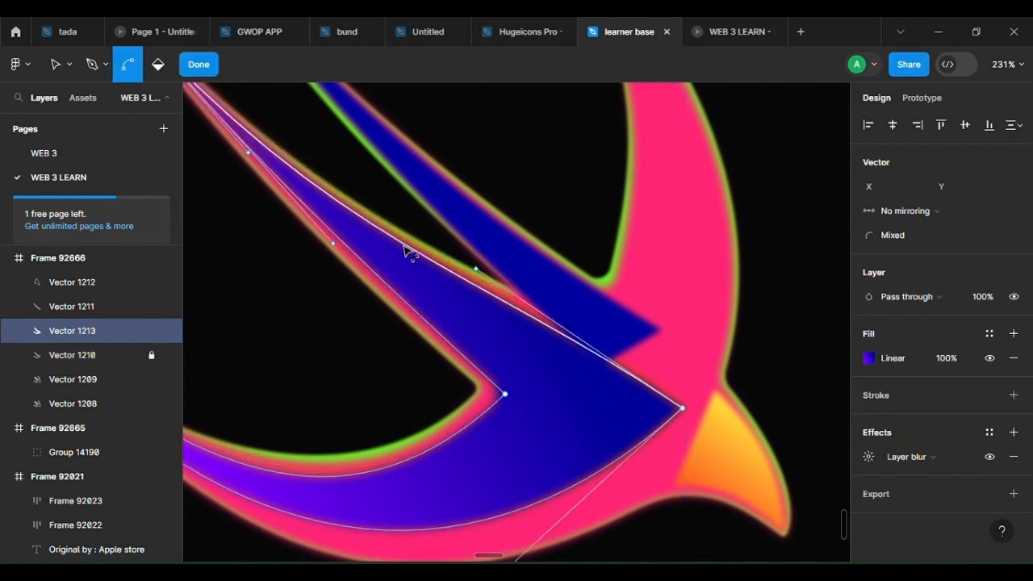
left_click_drag(403, 249, 406, 249)
left_click_drag(684, 410, 684, 416)
left_click(600, 361)
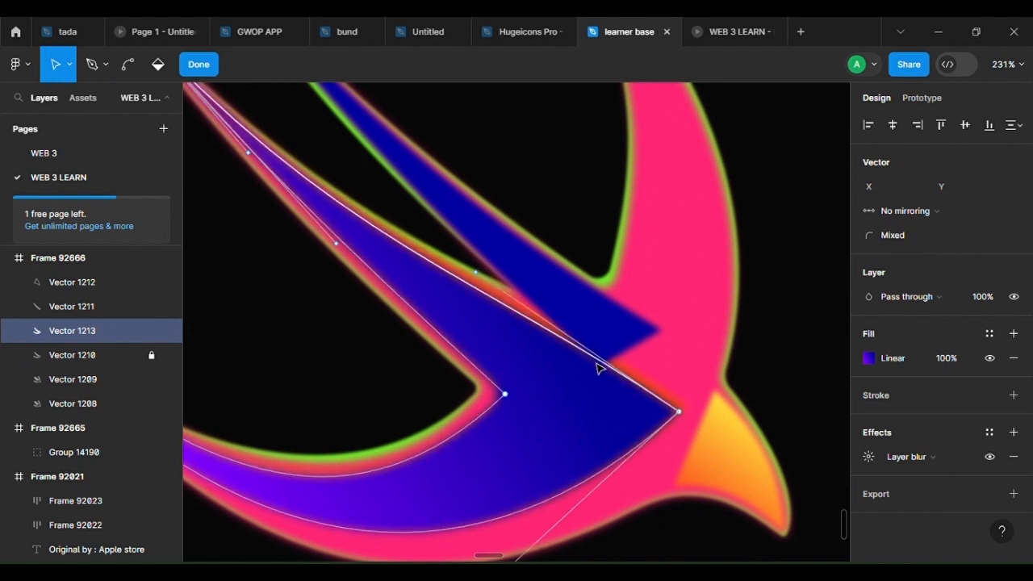
key("ctrl")
scroll(464, 321, "down", 1)
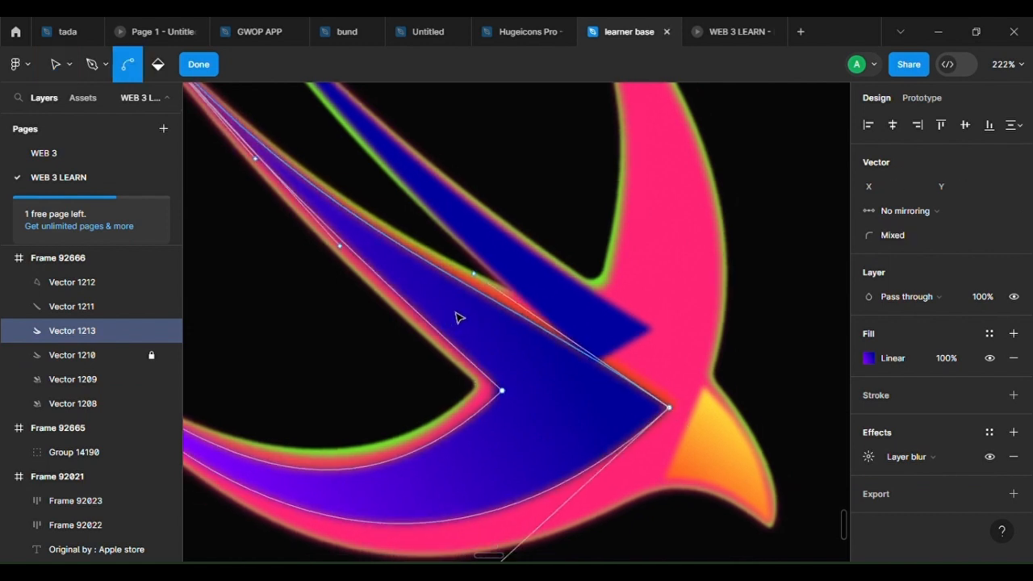
Bend the blue-violet wing's concave inner edge farther downward to widen the orange rim, and finish editing the shape
left_click_drag(390, 472, 395, 478)
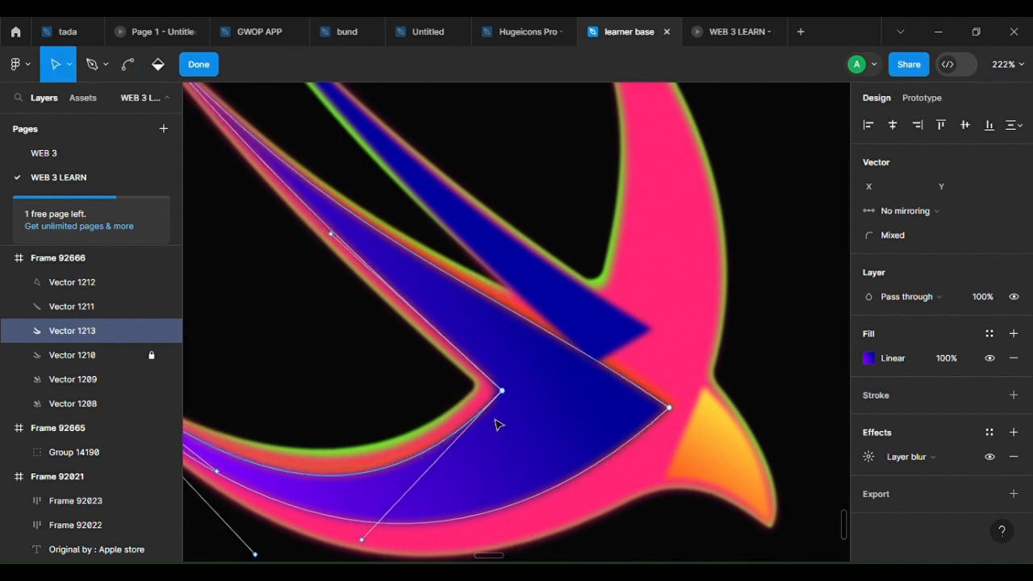
scroll(443, 347, "down", 5)
key("Escape")
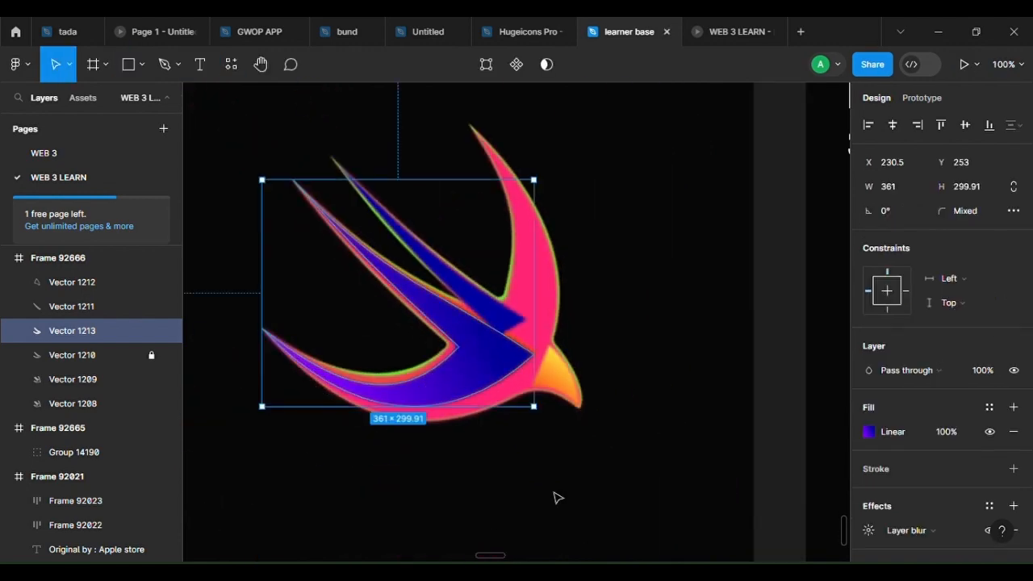
key("Escape")
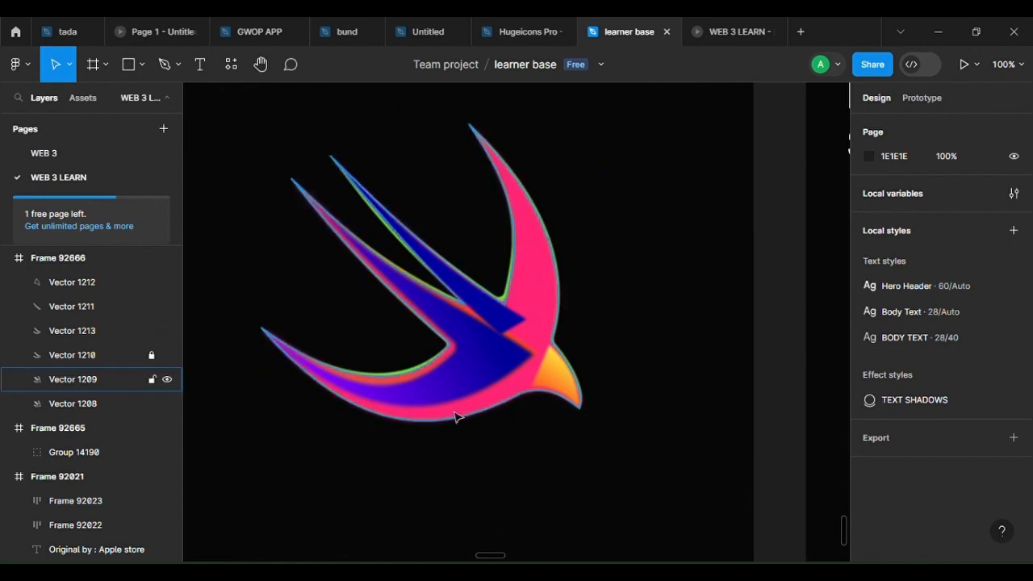
scroll(369, 408, "up", 3)
scroll(601, 401, "down", 2)
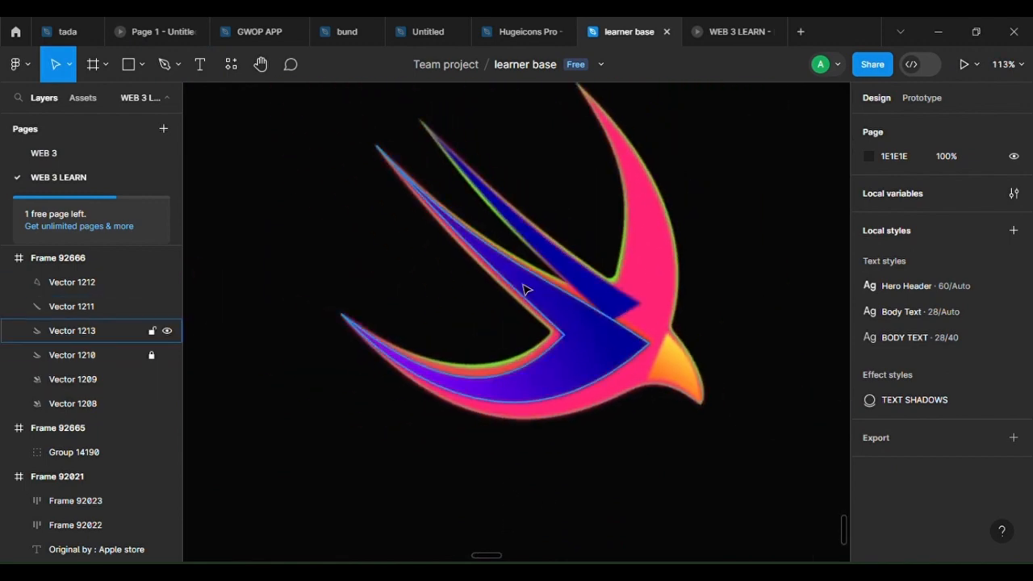
scroll(524, 289, "up", 3)
scroll(680, 364, "down", 3)
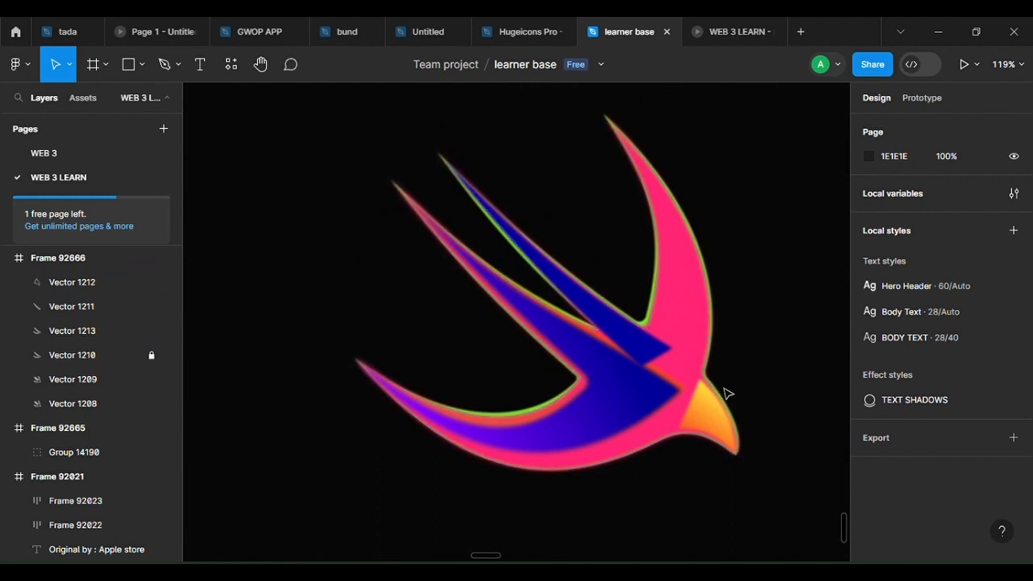
Change the green base bird's fill to a linear gradient from green beyond the beak to opaque white FFFFFF near the feather tips
left_click(688, 222)
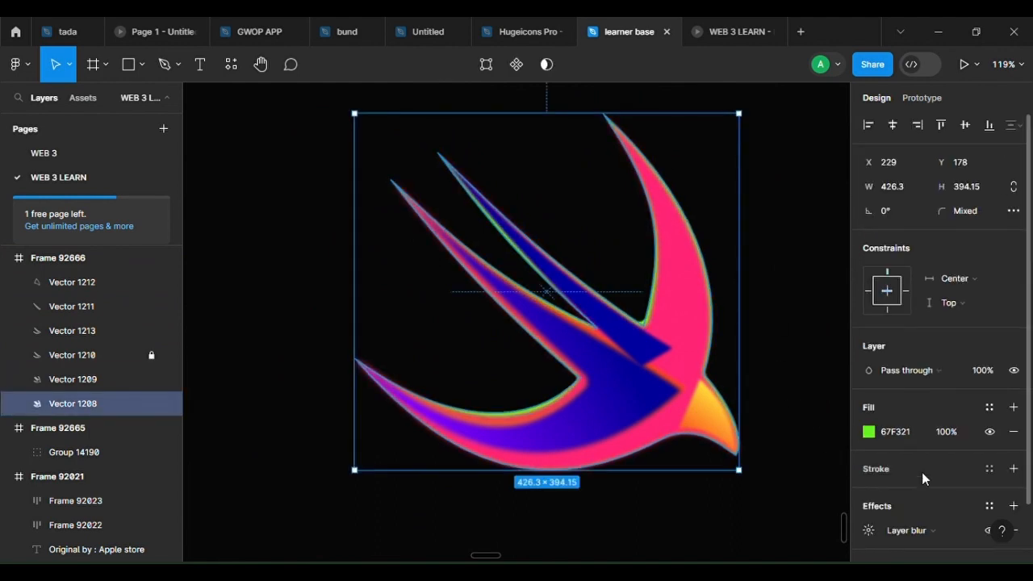
left_click(867, 436)
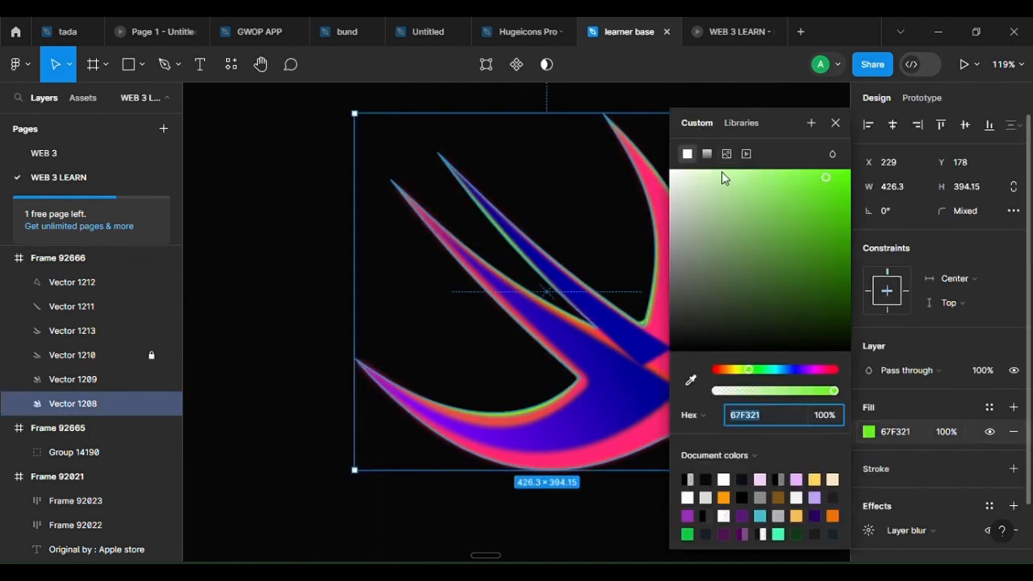
left_click(706, 154)
scroll(484, 363, "right", 3)
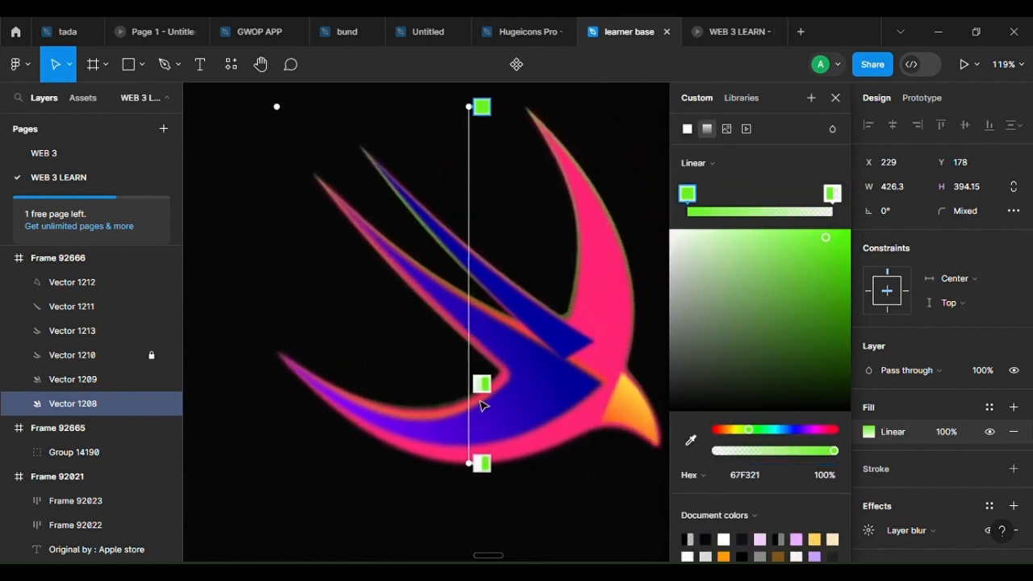
left_click(482, 463)
left_click_drag(773, 271, 593, 170)
left_click_drag(482, 465, 309, 183)
left_click_drag(478, 119, 682, 496)
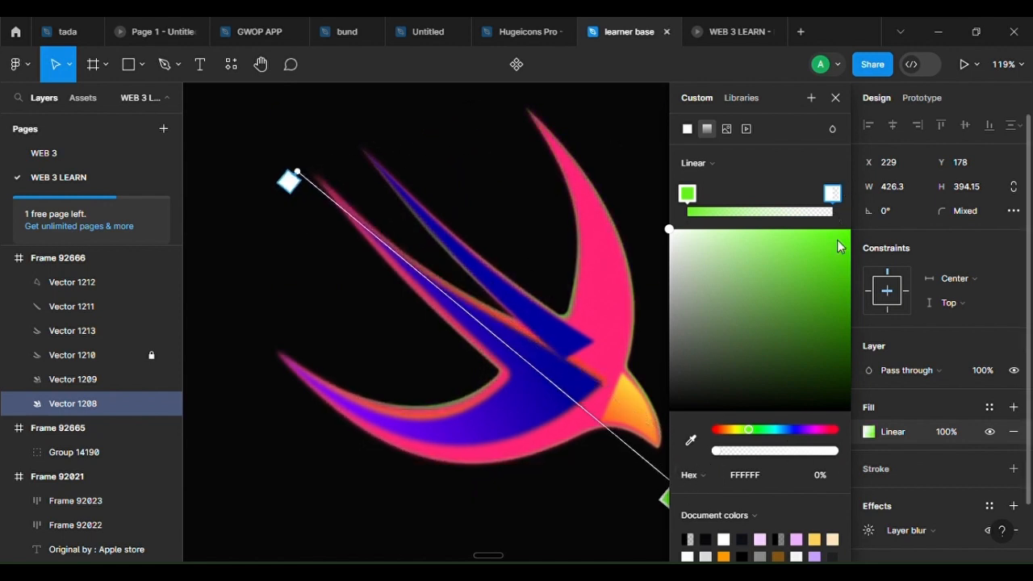
left_click_drag(741, 445, 865, 457)
Fine-tune both ends of the base bird's gradient line between beak and feather tips, and set its green stop to 54FF00
left_click_drag(459, 331, 394, 308)
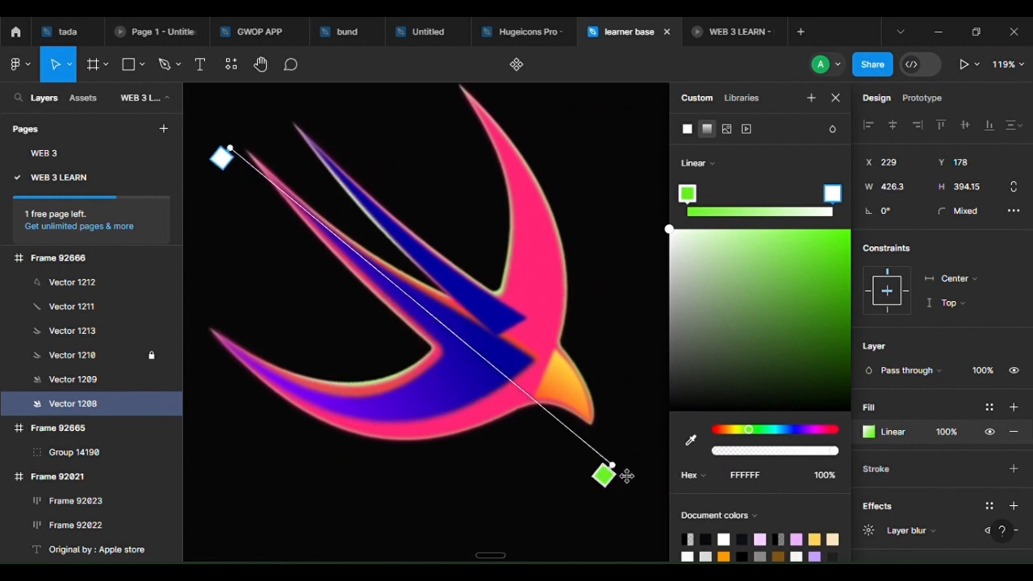
left_click_drag(623, 474, 606, 448)
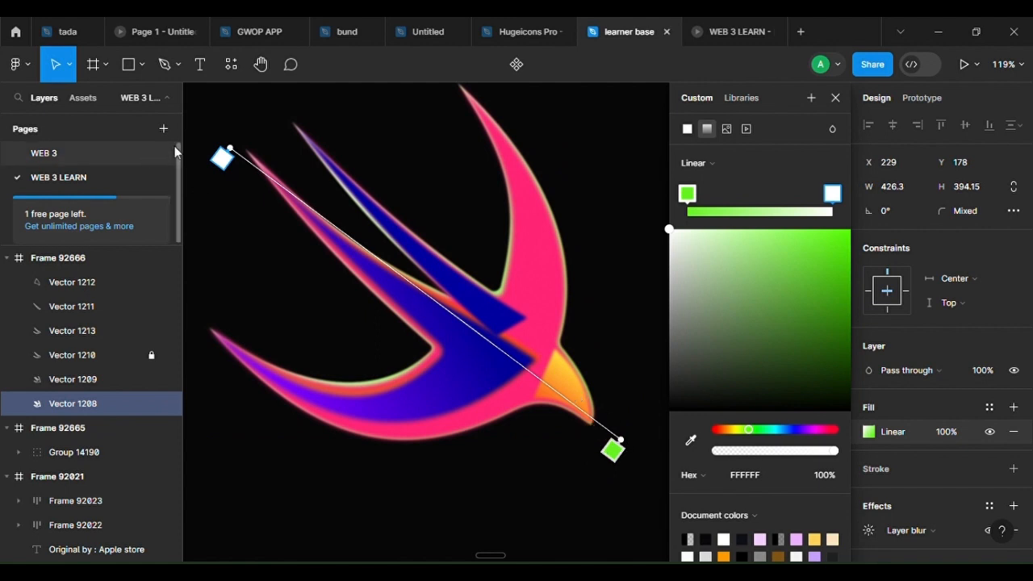
left_click_drag(236, 161, 241, 149)
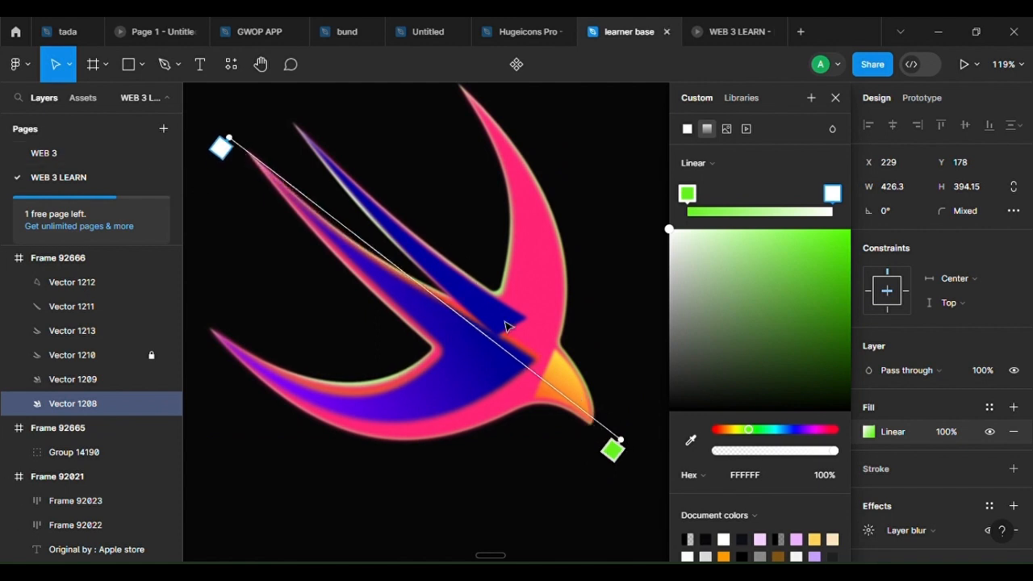
mouse_move(612, 444)
left_mouse_down()
mouse_move(634, 456)
mouse_move(610, 436)
mouse_move(630, 441)
left_mouse_up()
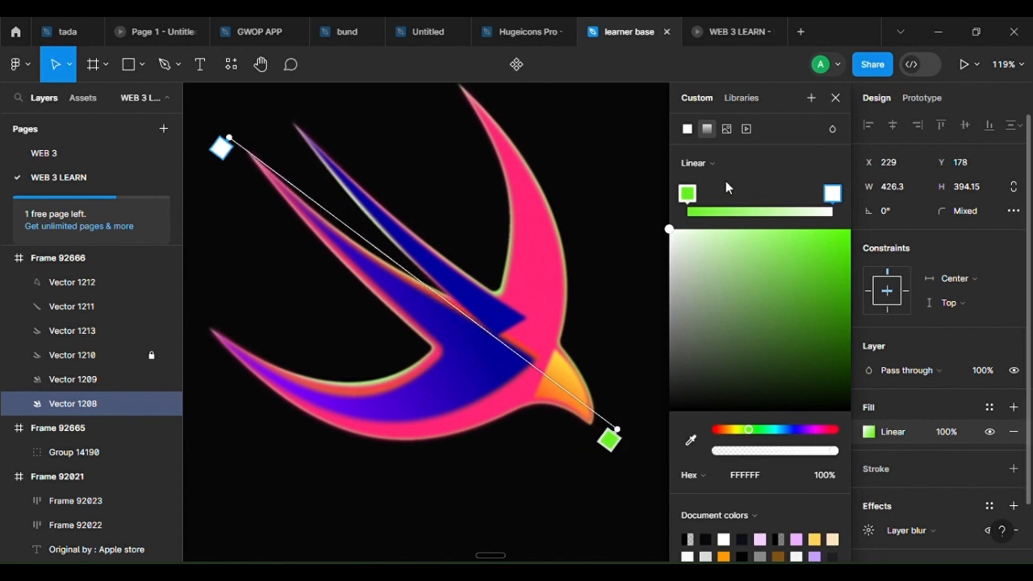
left_click(686, 193)
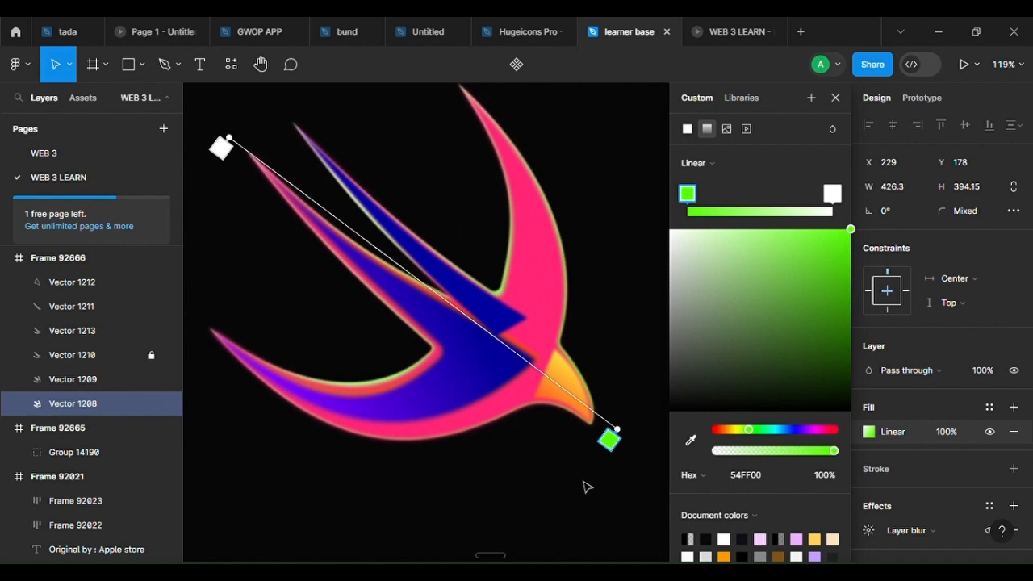
key("Escape")
Set the layer blur of the dark blue middle feather to 6
left_click(497, 306)
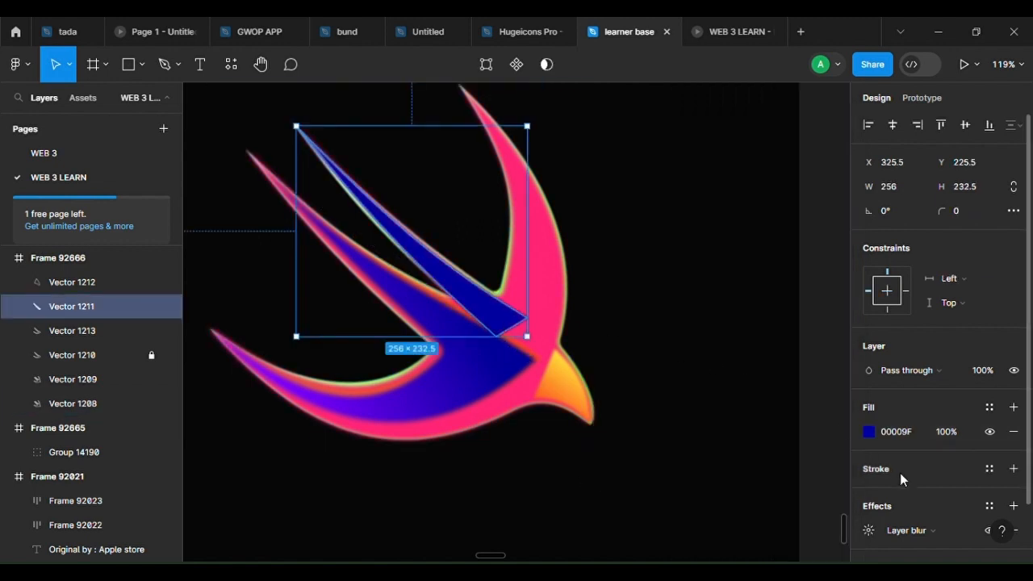
left_click(868, 530)
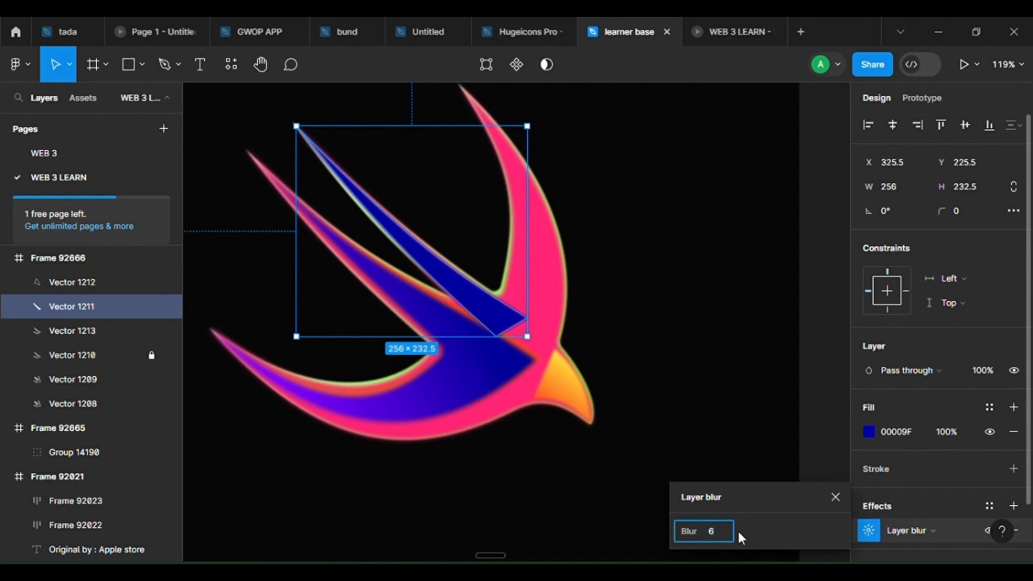
left_click(670, 357)
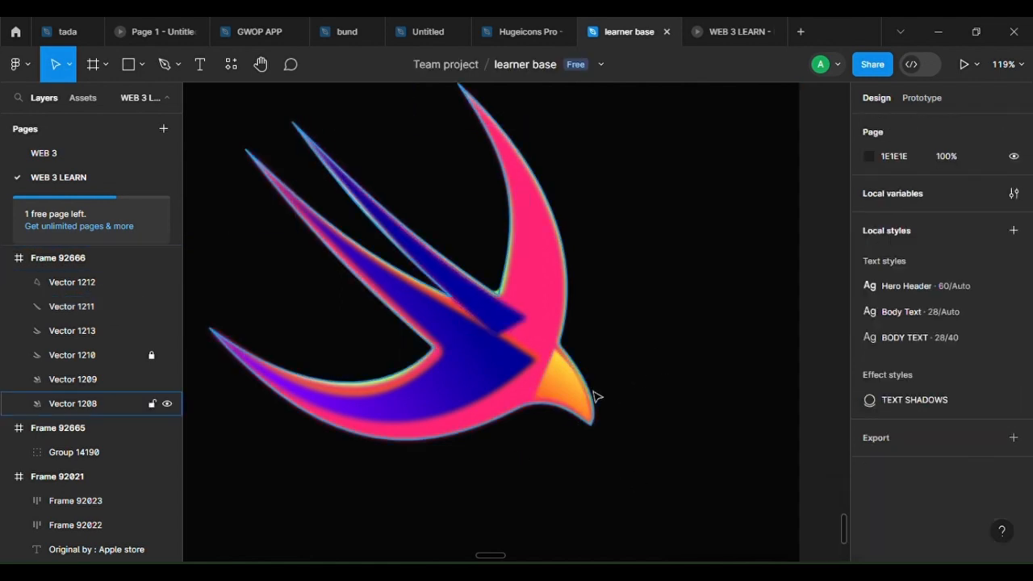
Check the base bird's layer blur setting and review the whole bird at overview and close-up scale
left_click(594, 396)
left_click(868, 530)
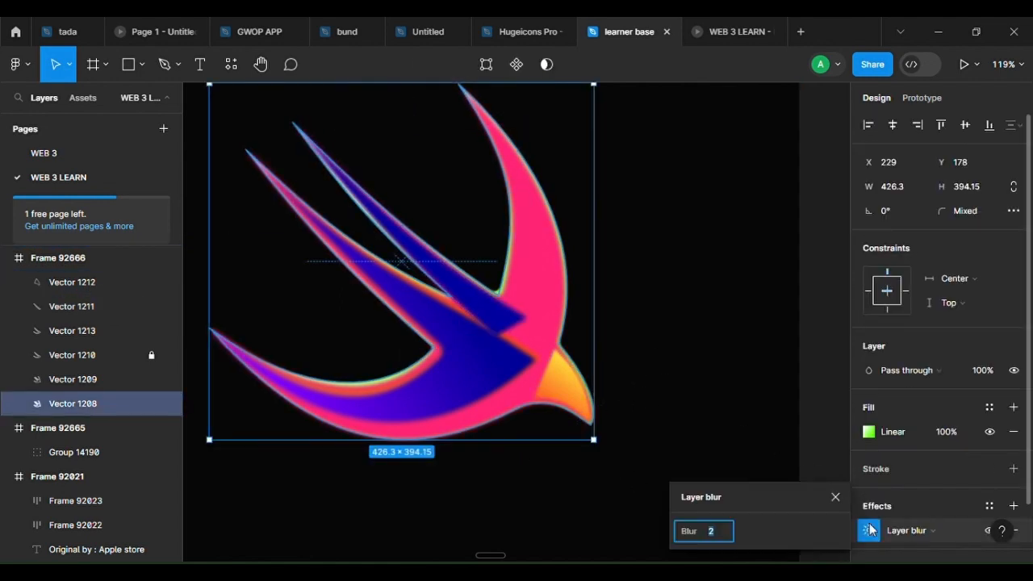
left_click(680, 390)
scroll(684, 385, "down", 5)
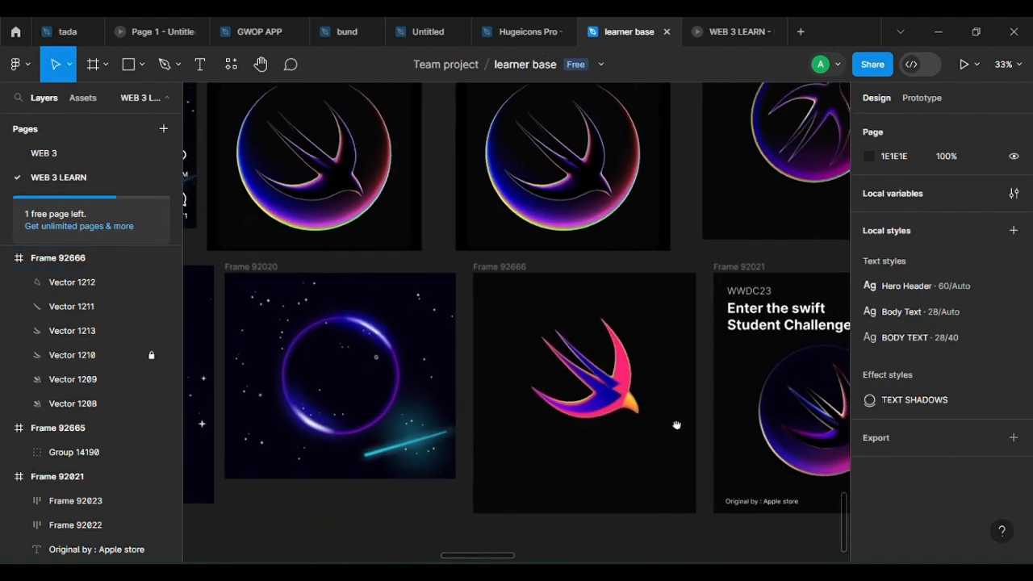
left_click(668, 294)
scroll(627, 353, "up", 5)
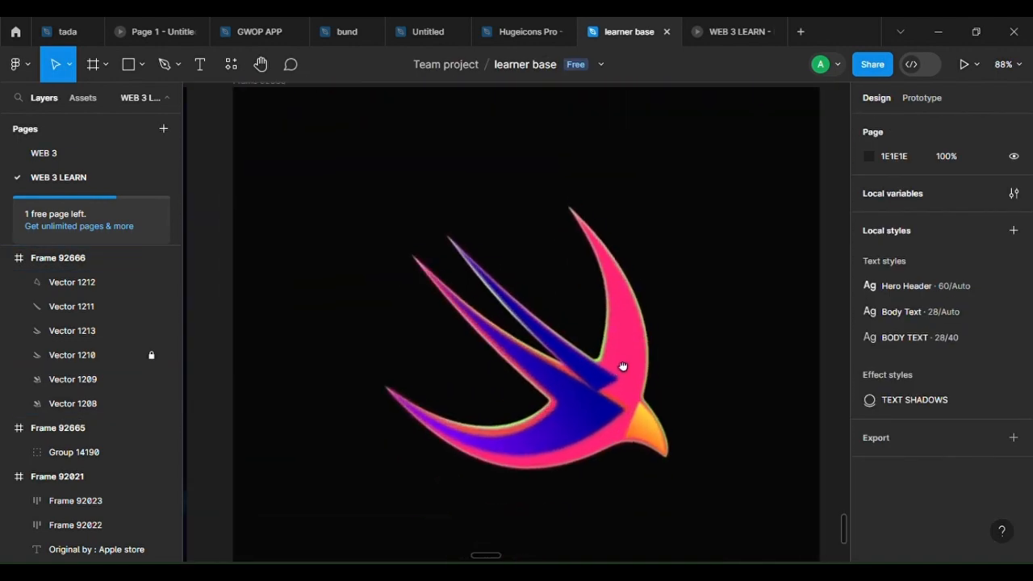
scroll(622, 364, "down", 5)
scroll(647, 403, "up", 2)
scroll(620, 496, "up", 5)
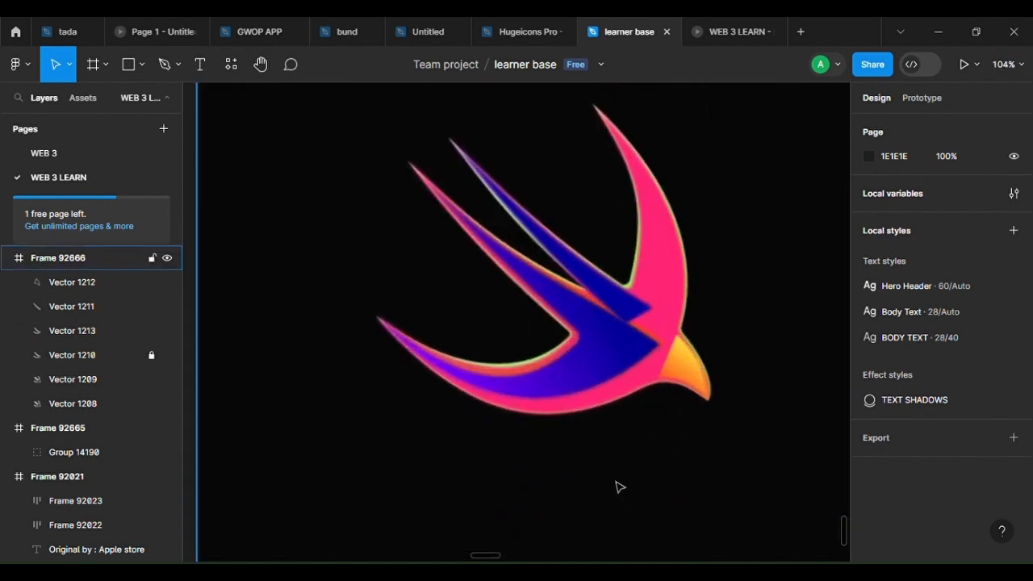
Reposition the blue-violet wing's gradient by shifting its violet end inward and its dark blue end toward the head
left_click(584, 380)
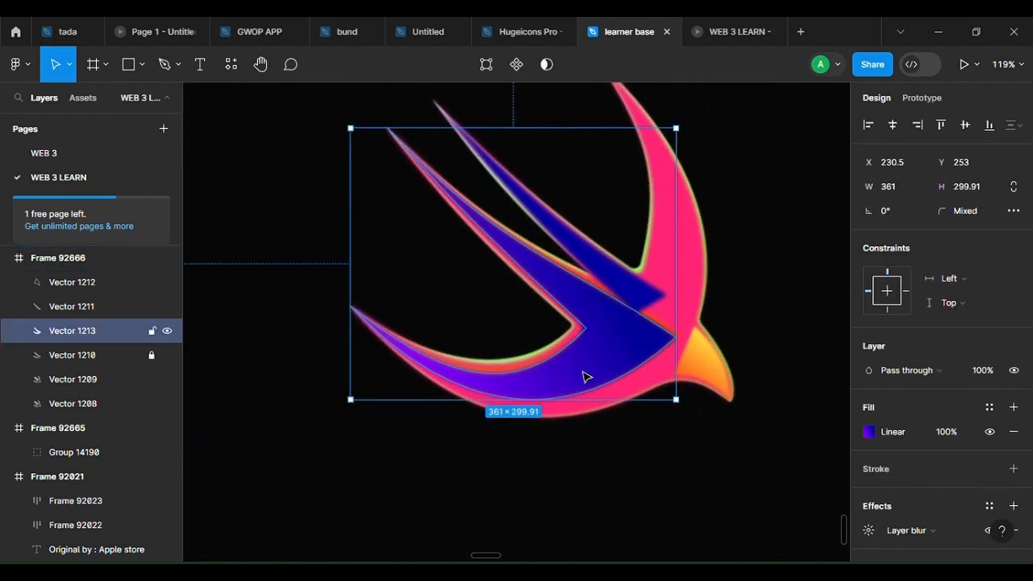
left_click(868, 432)
left_click_drag(426, 383, 467, 323)
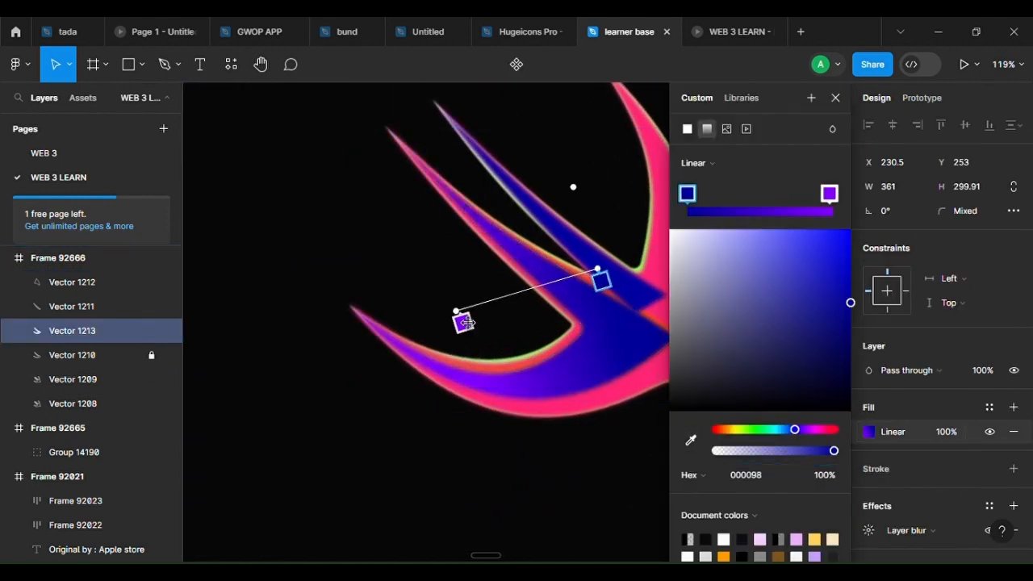
left_click_drag(601, 276, 667, 317)
key("Escape")
key("Escape")
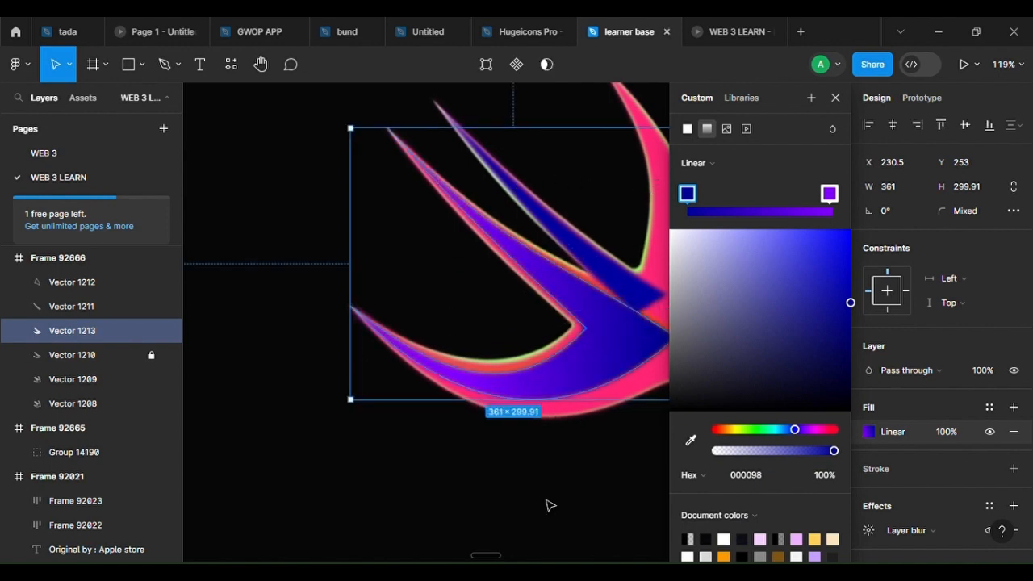
Compare the bird with the reference poster's glowing edges and inspect the tip of its lower wing up close
scroll(583, 473, "down", 10)
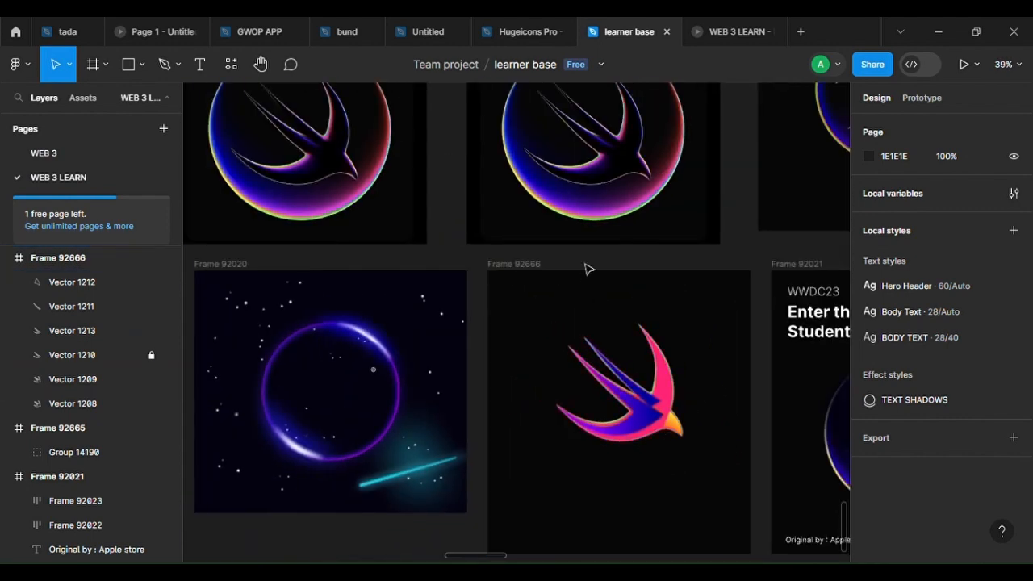
scroll(613, 153, "up", 5)
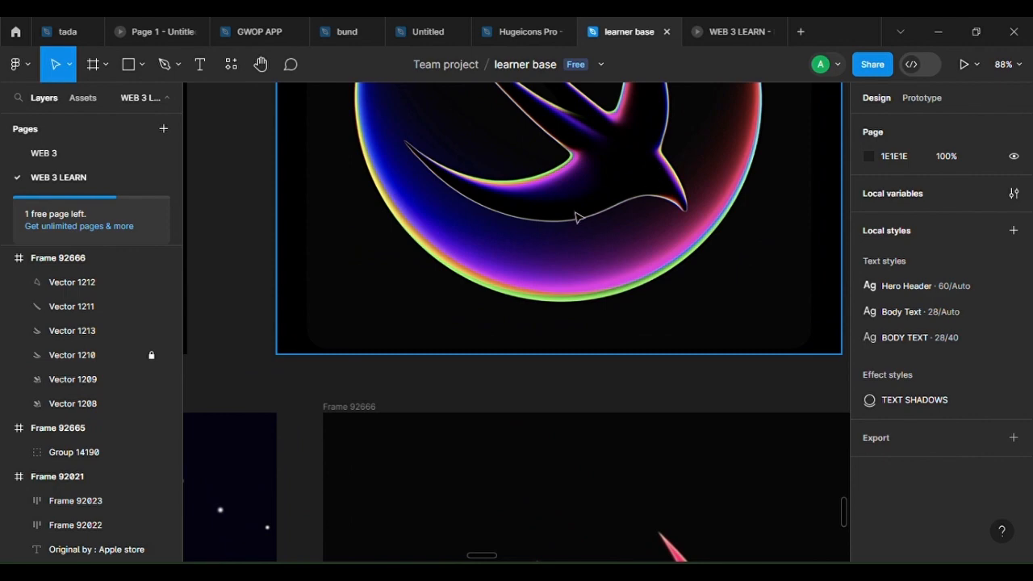
scroll(644, 176, "down", 3)
scroll(684, 420, "down", 1)
scroll(664, 498, "down", 1)
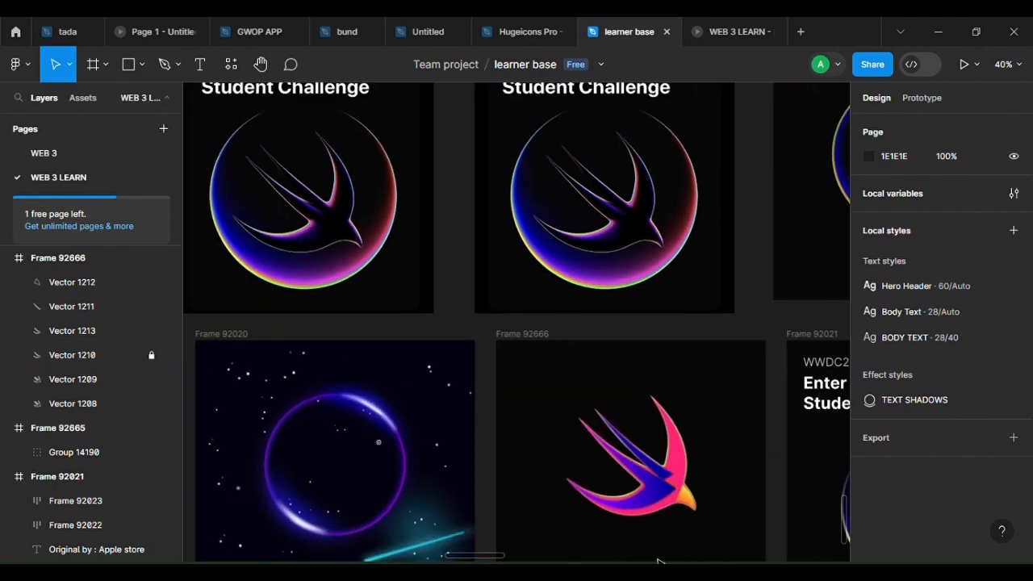
scroll(646, 528, "up", 4)
scroll(597, 443, "up", 2)
scroll(508, 347, "up", 3)
scroll(431, 274, "up", 3)
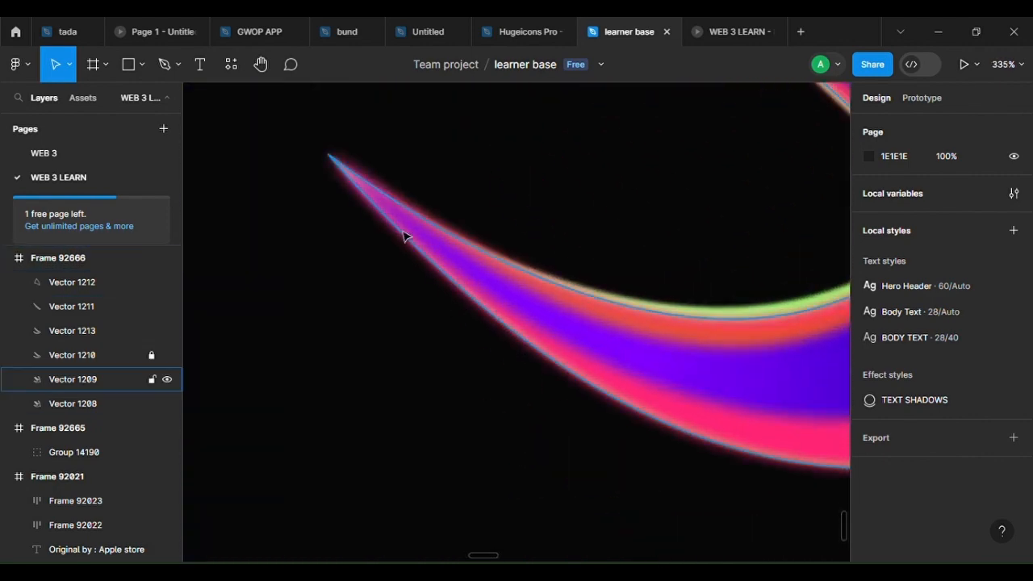
Set the layer blur of the pink bird shape to 4
double_click(333, 167)
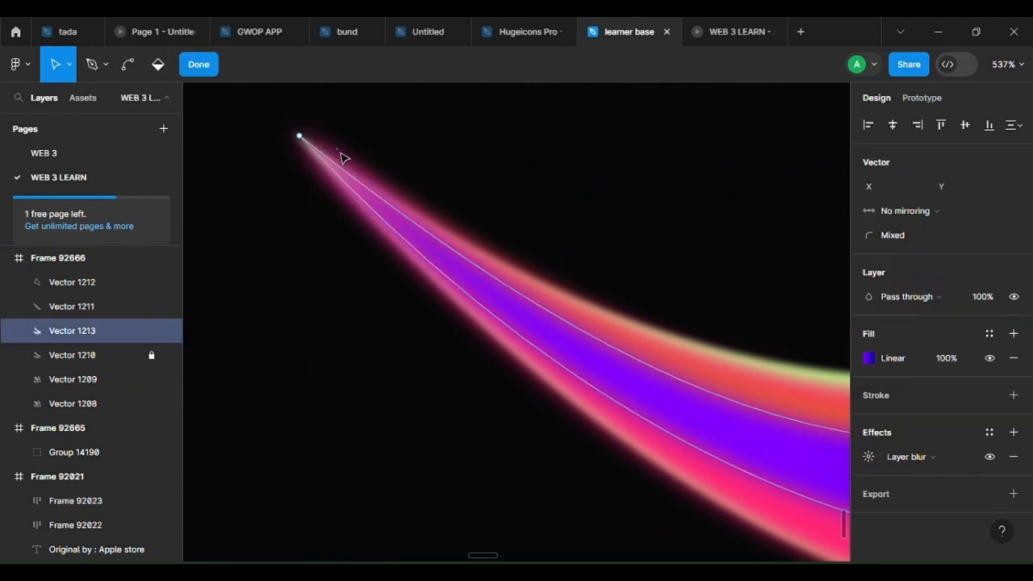
key("Escape")
left_click(470, 252)
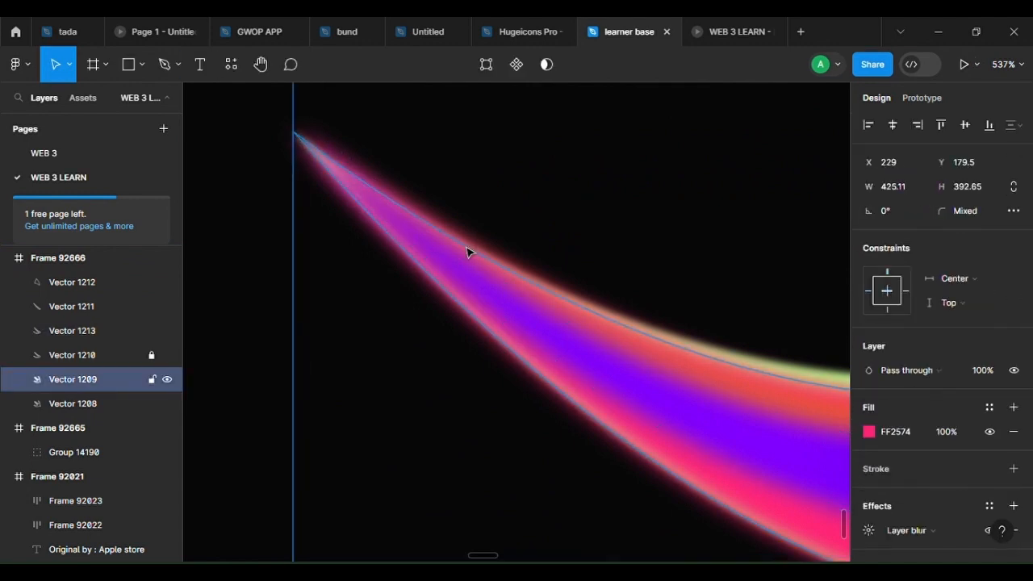
left_click(873, 532)
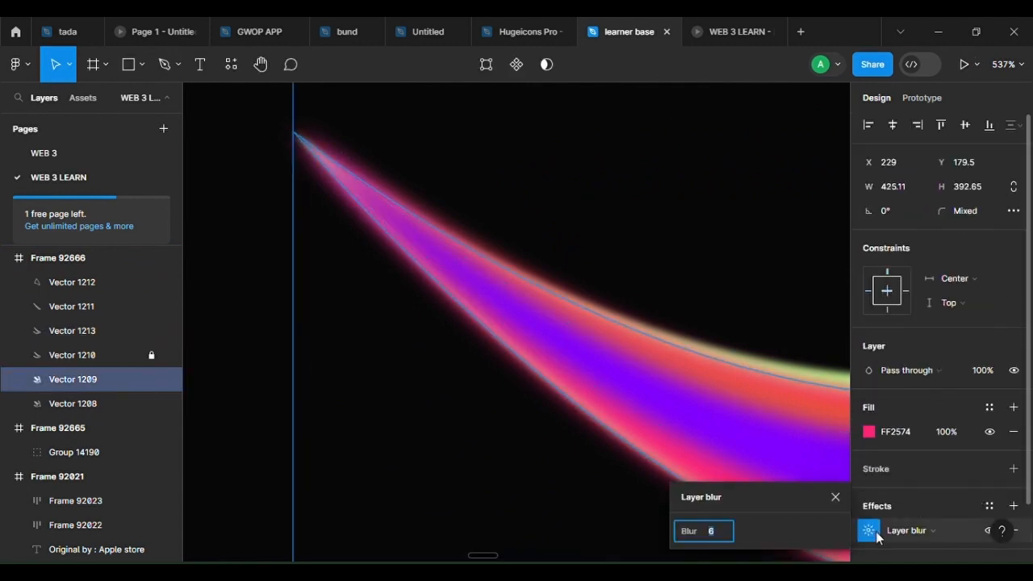
left_click(722, 535)
type("4")
key("Return")
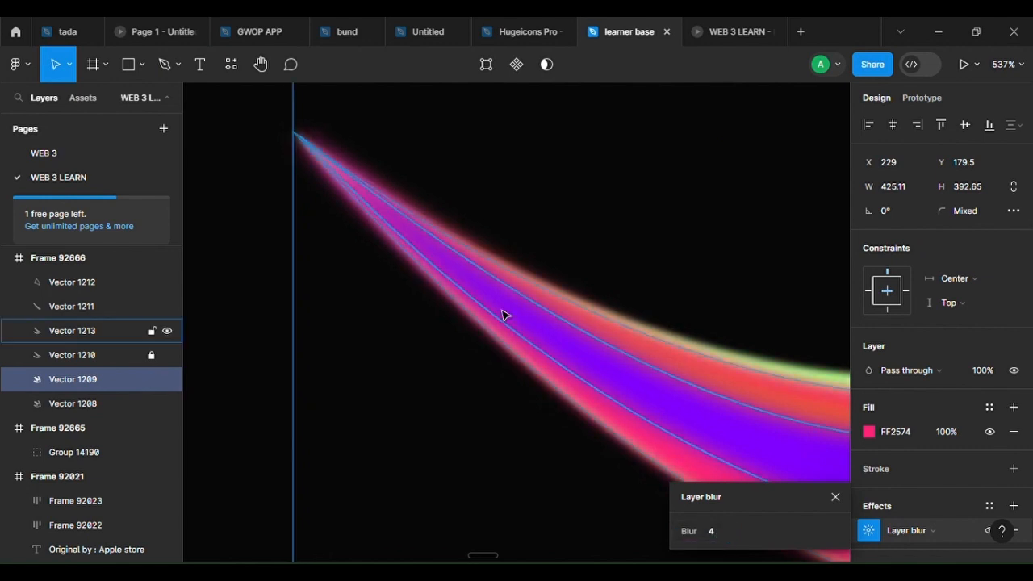
Bend the pink shape's upper edge on the lower wing slightly inward and pull the lower edge's curve handle slightly inward
double_click(499, 278)
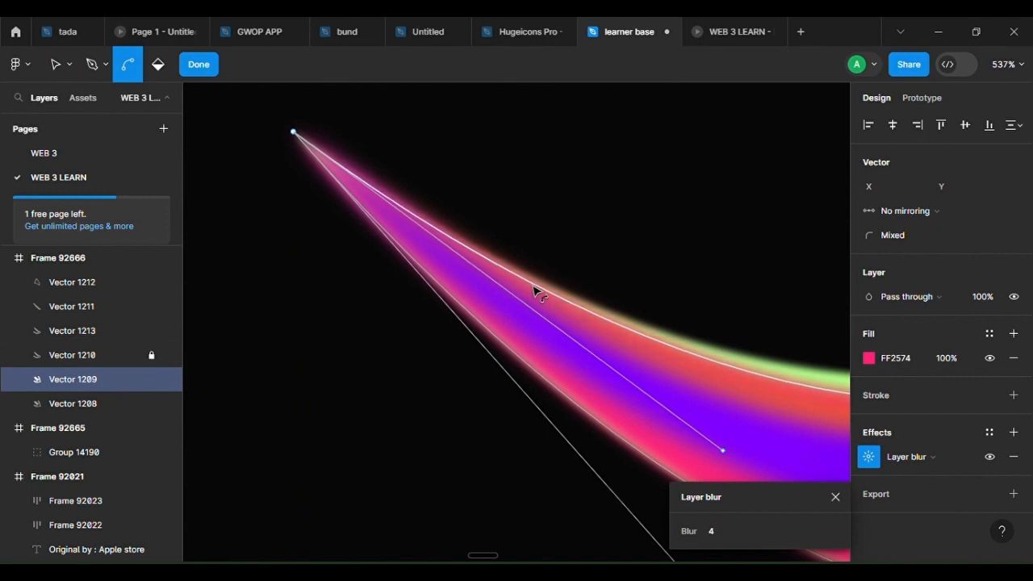
scroll(499, 339, "down", 3)
scroll(502, 332, "down", 3)
scroll(566, 448, "up", 3)
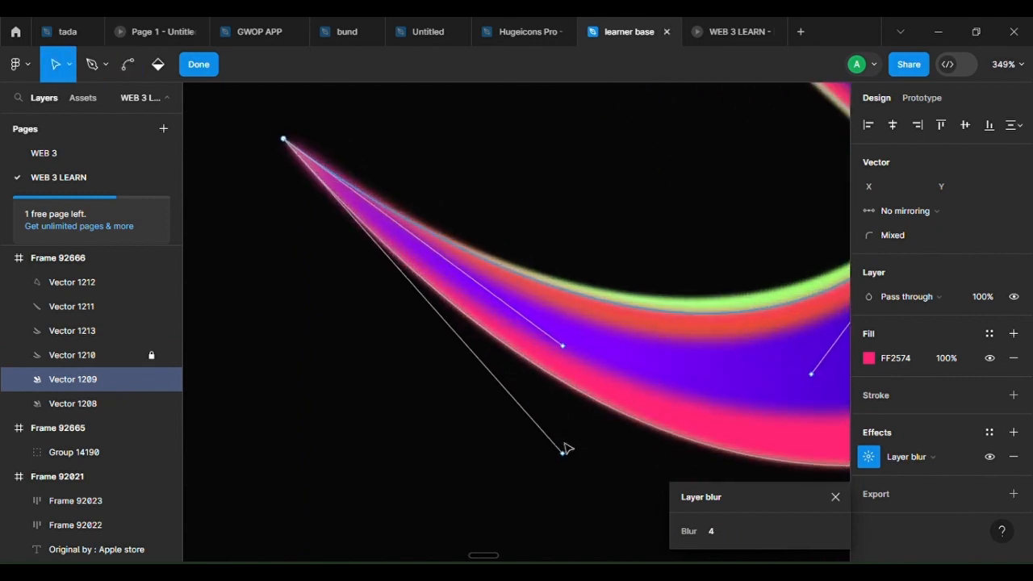
mouse_move(569, 460)
left_mouse_down()
mouse_move(583, 447)
mouse_move(575, 455)
left_mouse_up()
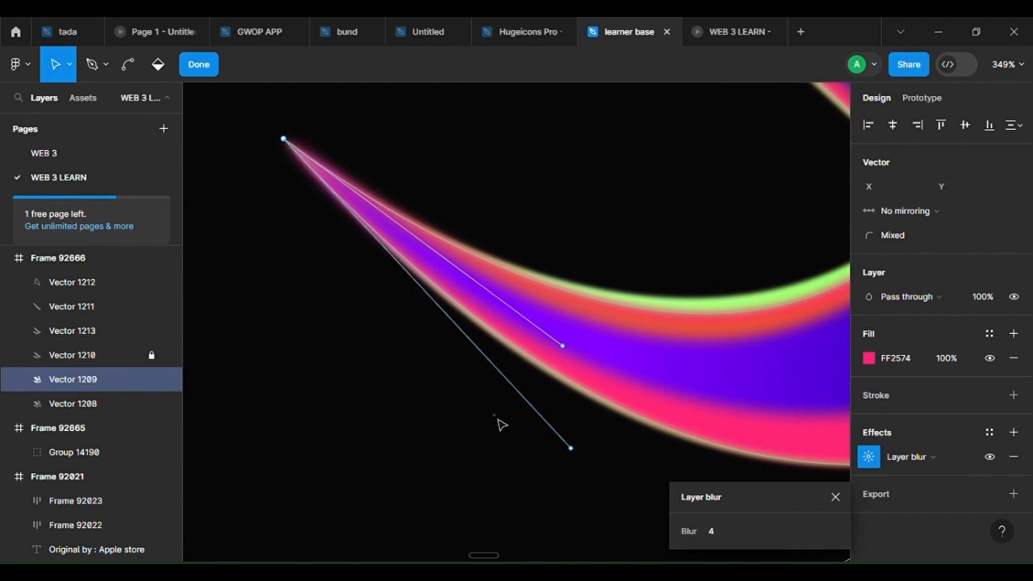
Leave vector editing and compare the whole bird with the reference poster's glowing bird
key("Escape")
key("Escape")
scroll(565, 436, "down", 3)
scroll(605, 457, "down", 3)
scroll(557, 438, "up", 3)
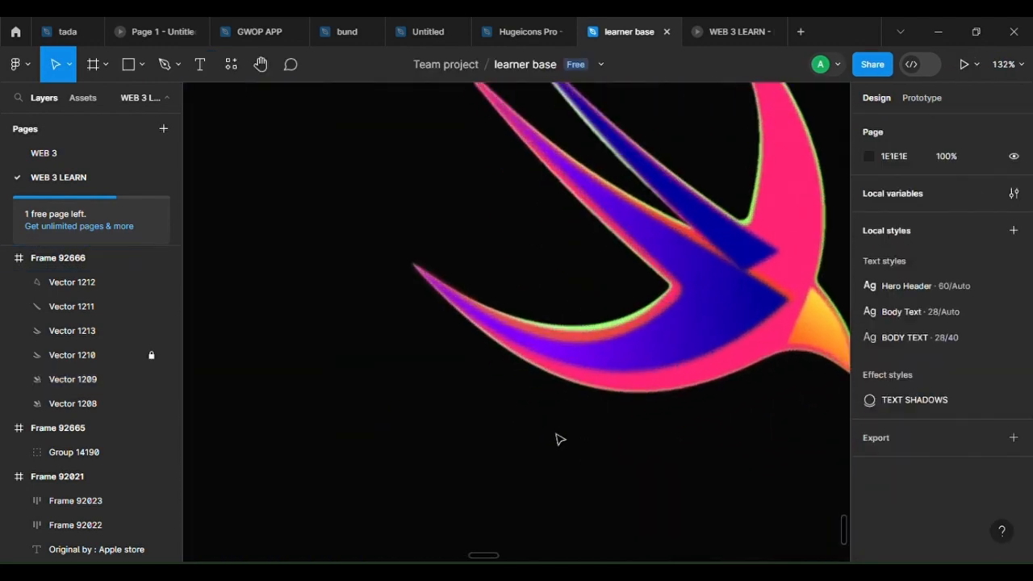
scroll(686, 379, "up", 1)
scroll(711, 370, "down", 3)
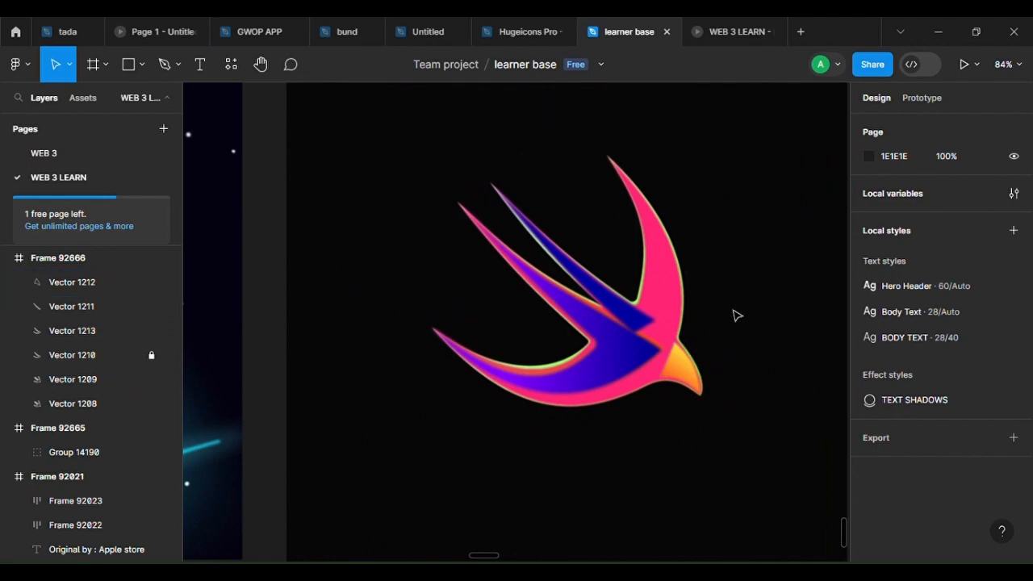
scroll(710, 420, "down", 5)
scroll(713, 330, "up", 3)
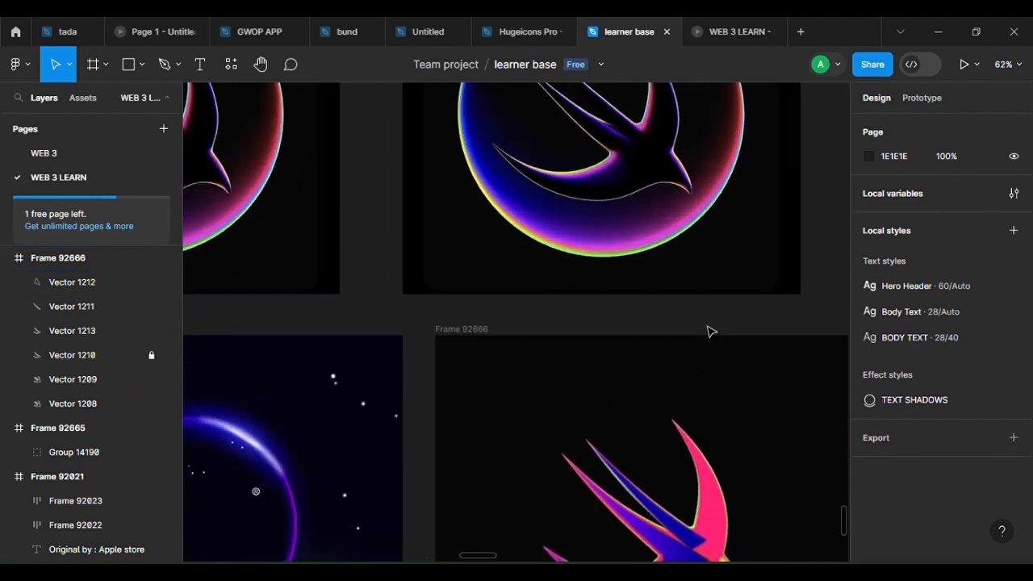
scroll(686, 438, "up", 2)
scroll(693, 464, "down", 4)
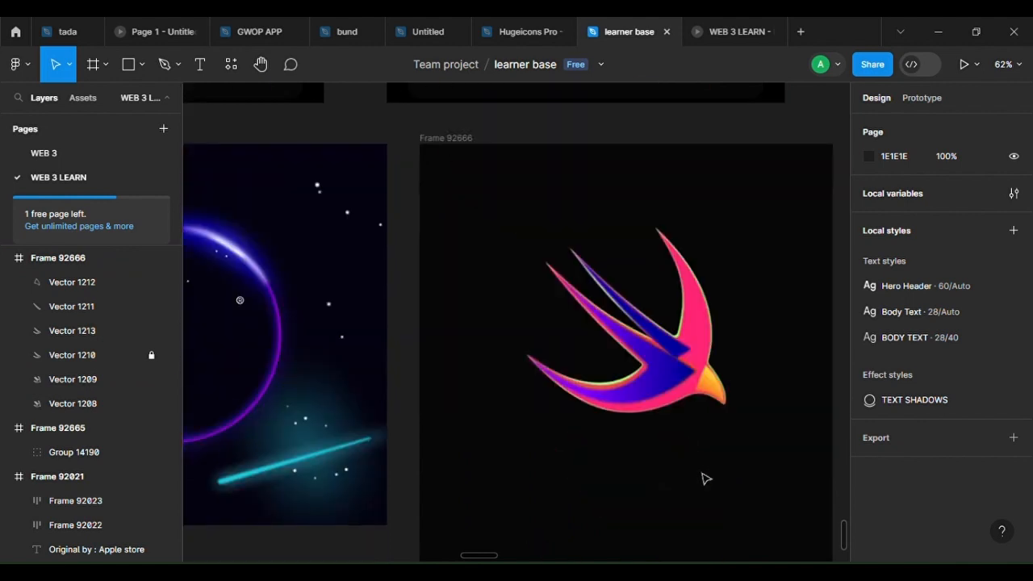
Draw a new Pen path from the lower wing's tip to the base of the beak, curved along the pink lower edge
scroll(583, 454, "up", 5)
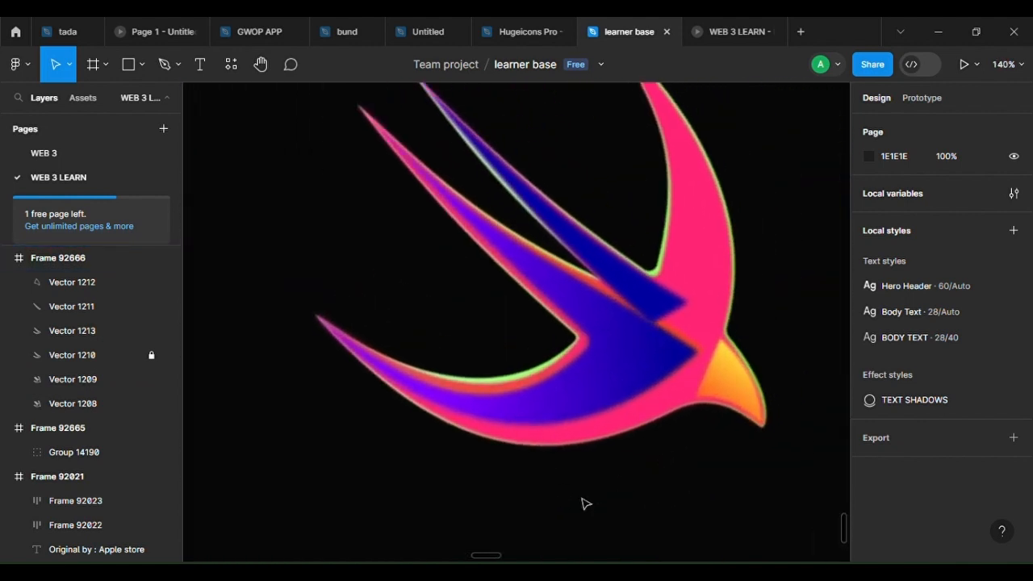
left_click(170, 66)
scroll(403, 476, "up", 3)
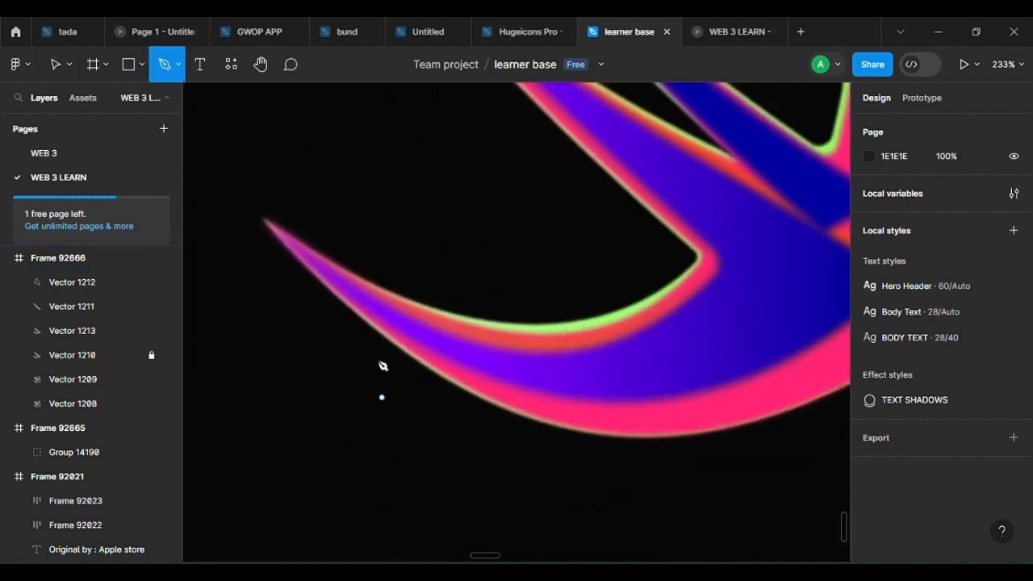
left_click(278, 234)
scroll(376, 339, "down", 3)
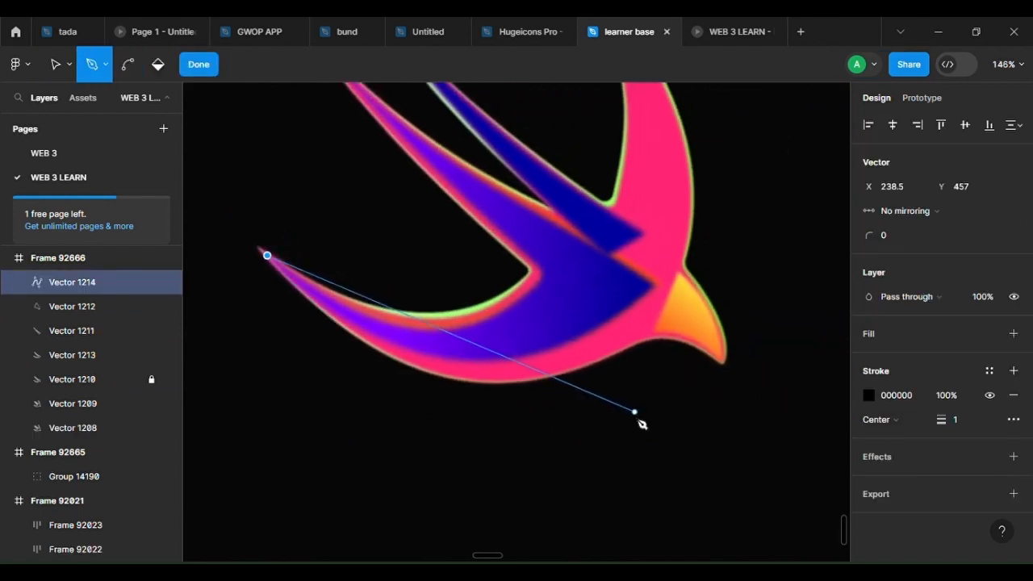
left_click(651, 336)
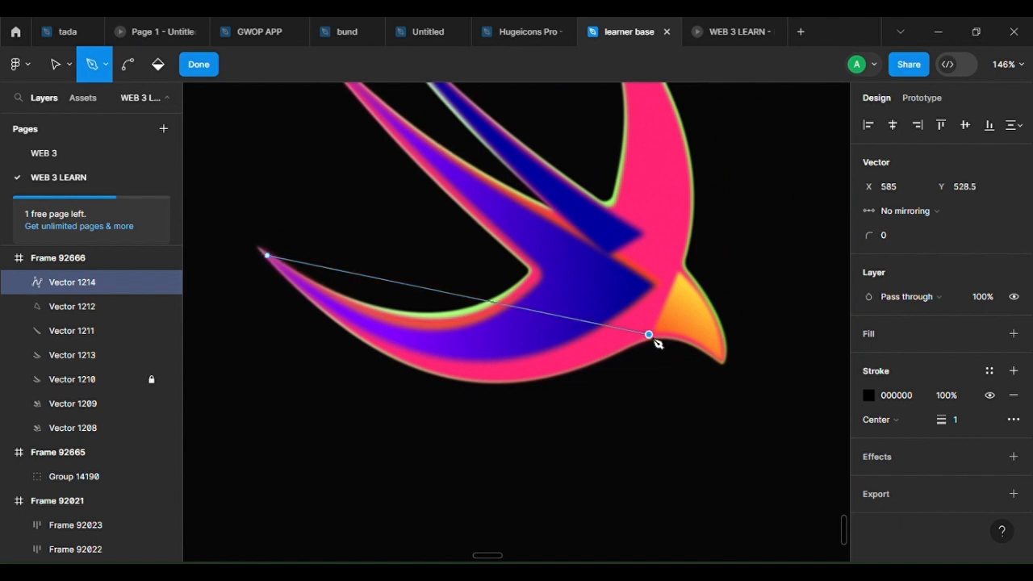
key("ctrl")
left_click_drag(473, 299, 470, 381)
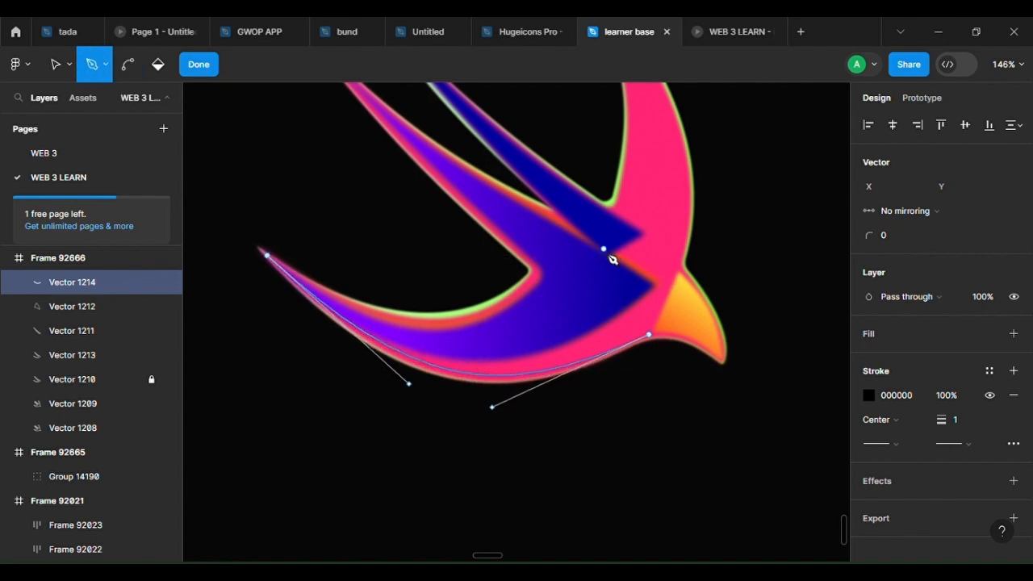
Extend the new path from the beak's base with straight segments up into the blue-violet wing and over to its inner edge
left_click(649, 334)
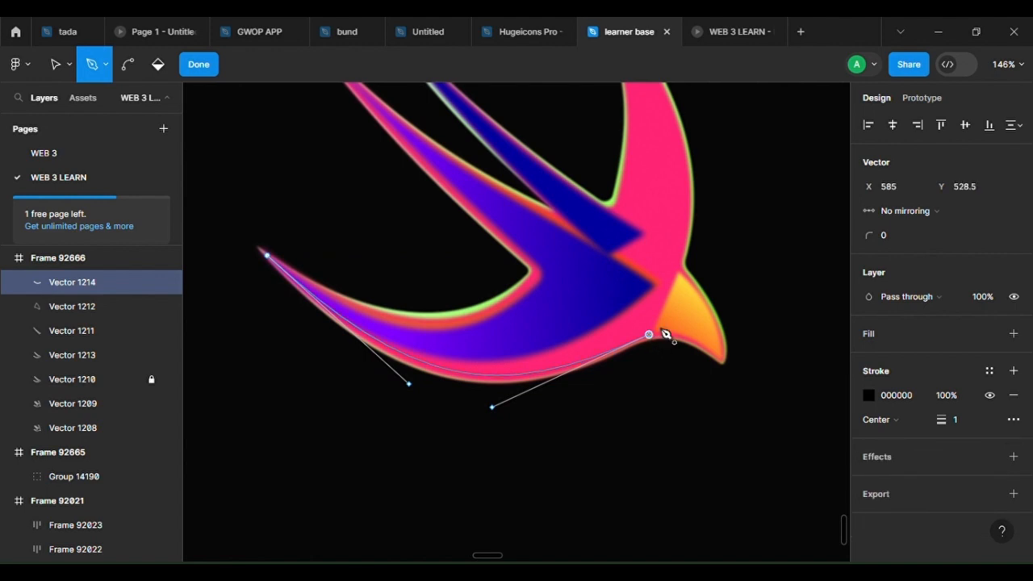
scroll(420, 127, "up", 2)
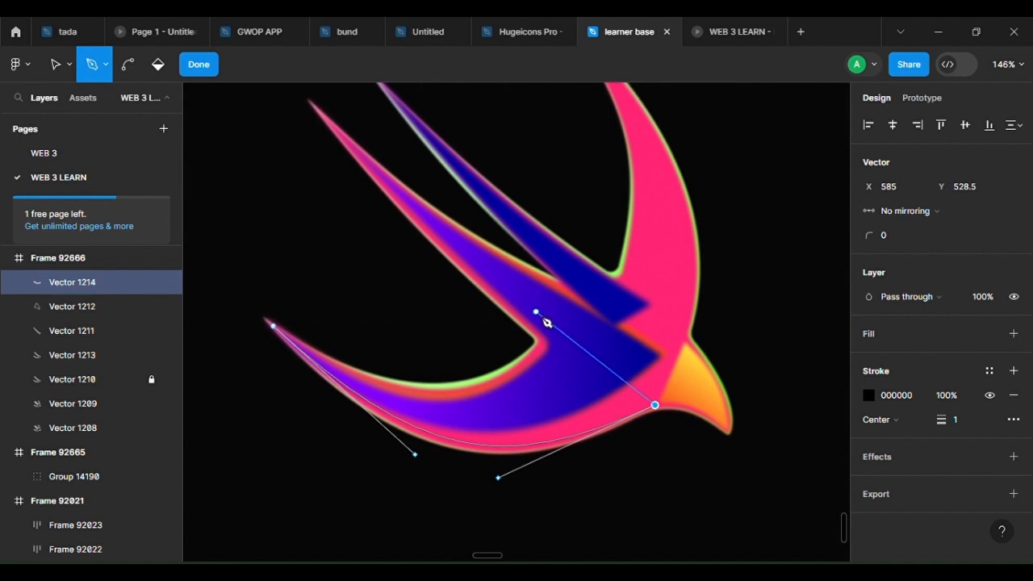
scroll(537, 304, "up", 5)
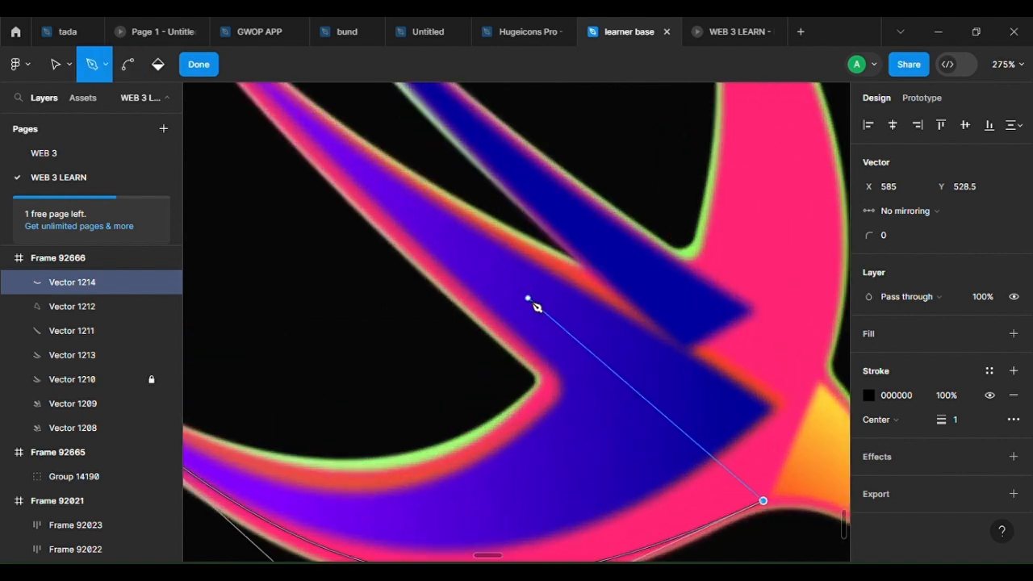
left_click(528, 298)
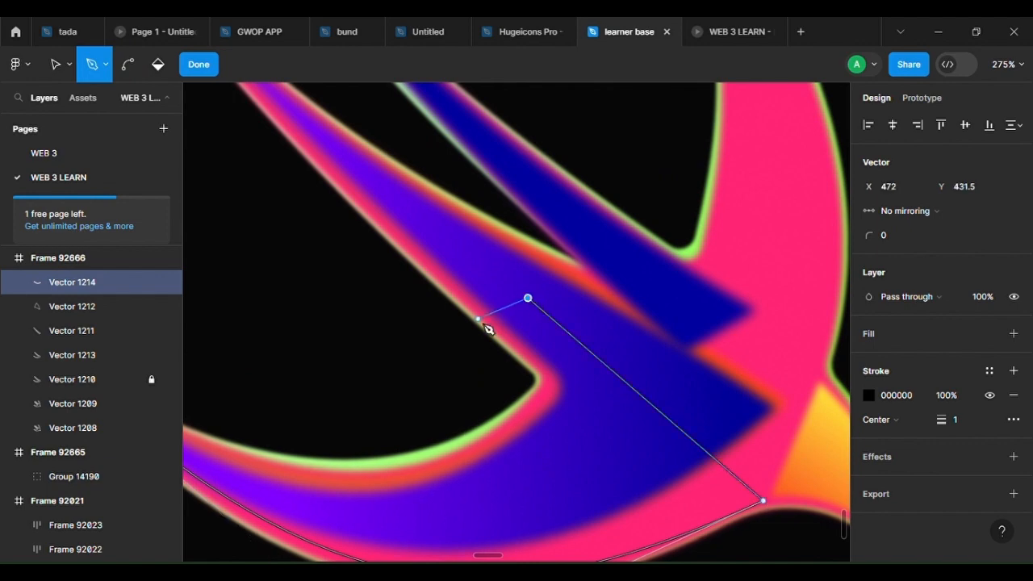
left_click(507, 320)
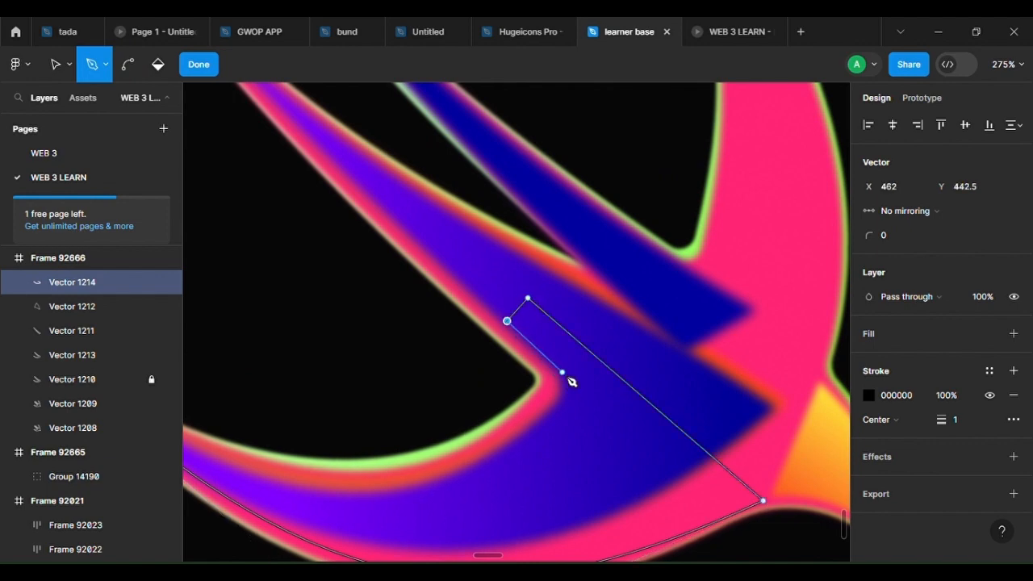
Close the new outline at the lower wing's tip and bend its closing segment into a curve along the wing's inner edge
scroll(562, 379, "down", 3)
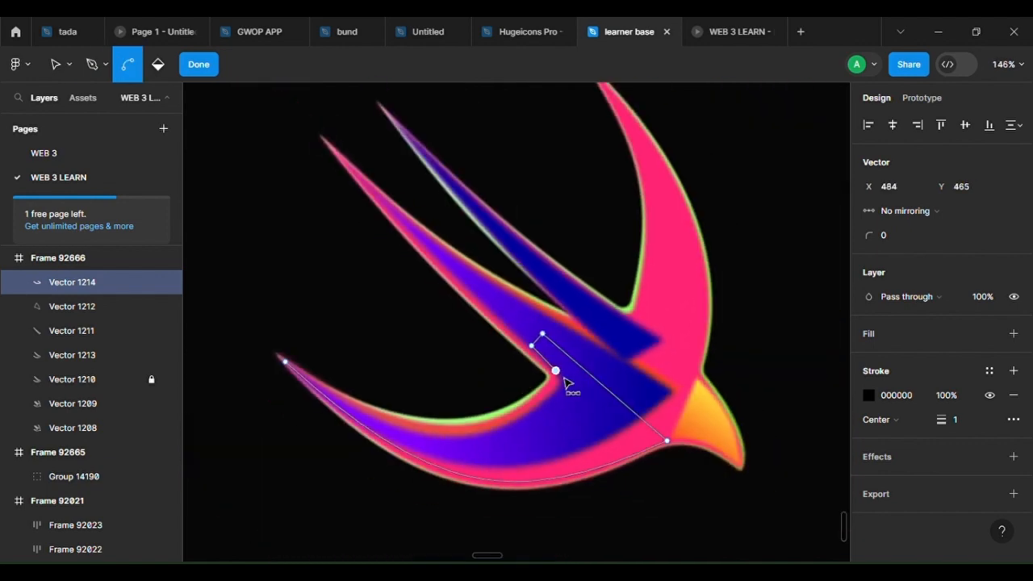
scroll(563, 379, "left", 1)
left_click(338, 371)
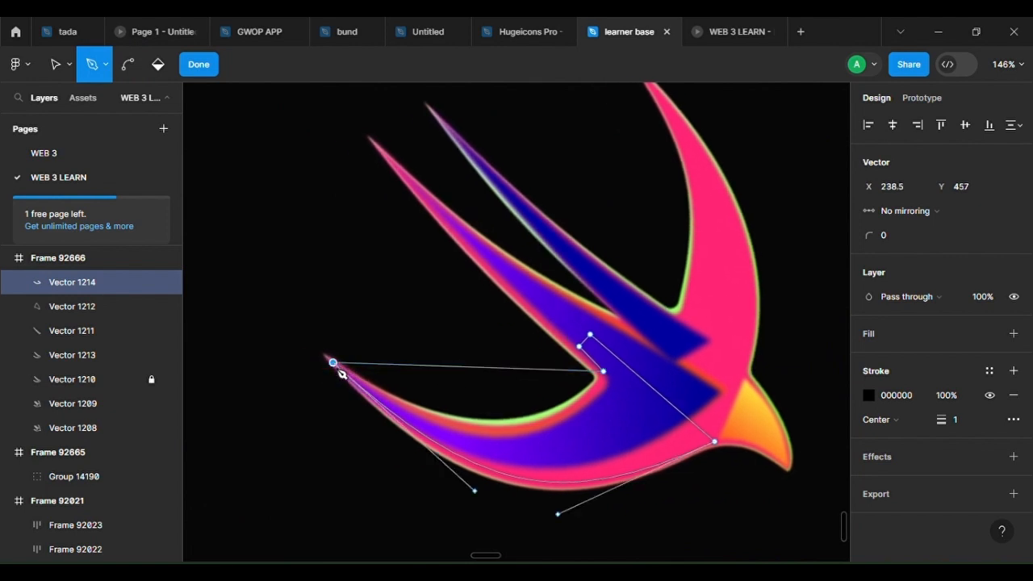
key("ctrl")
left_click_drag(497, 373, 547, 468)
left_click_drag(557, 468, 537, 468)
key("p")
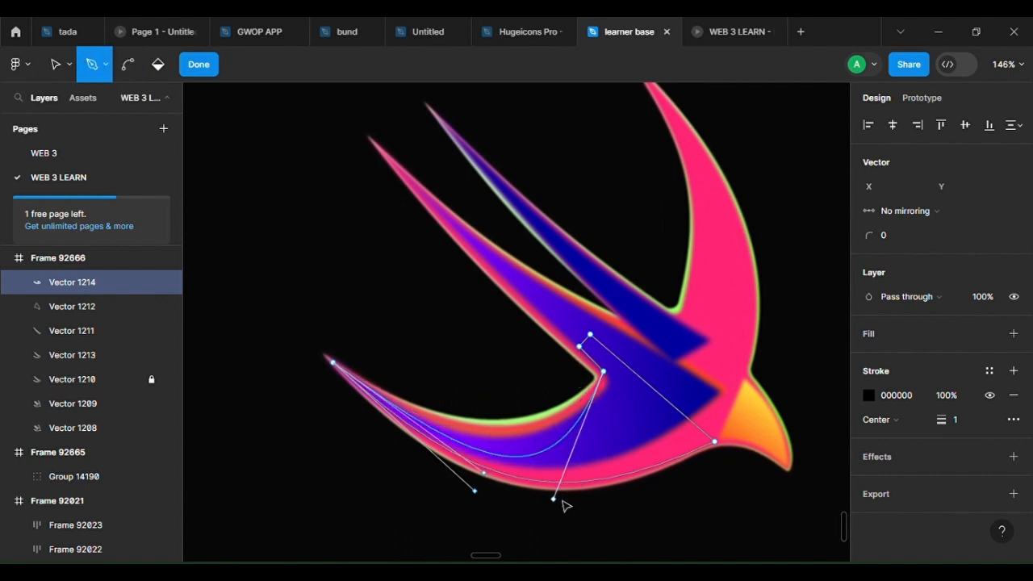
left_click_drag(563, 504, 655, 487)
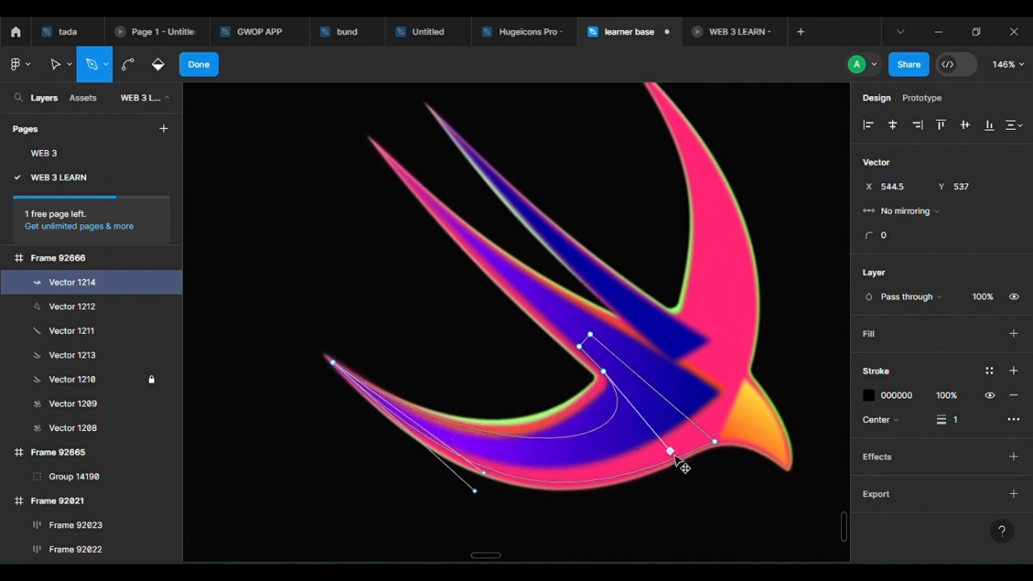
Merge the extra inner anchor point onto the neighbouring corner point and pull its curve handle out to X 580.5, Y 503.5
scroll(630, 408, "up", 5)
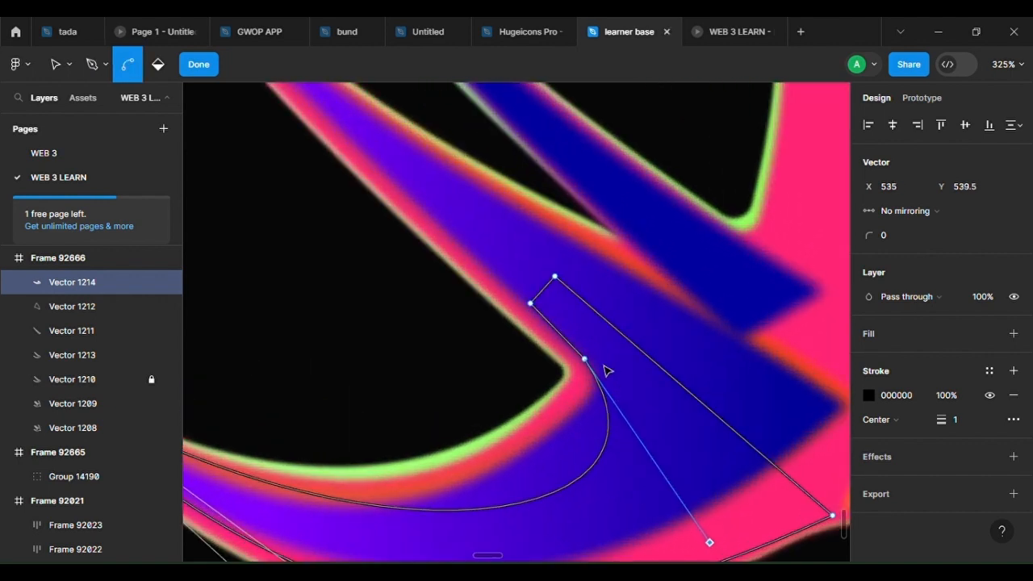
key("Escape")
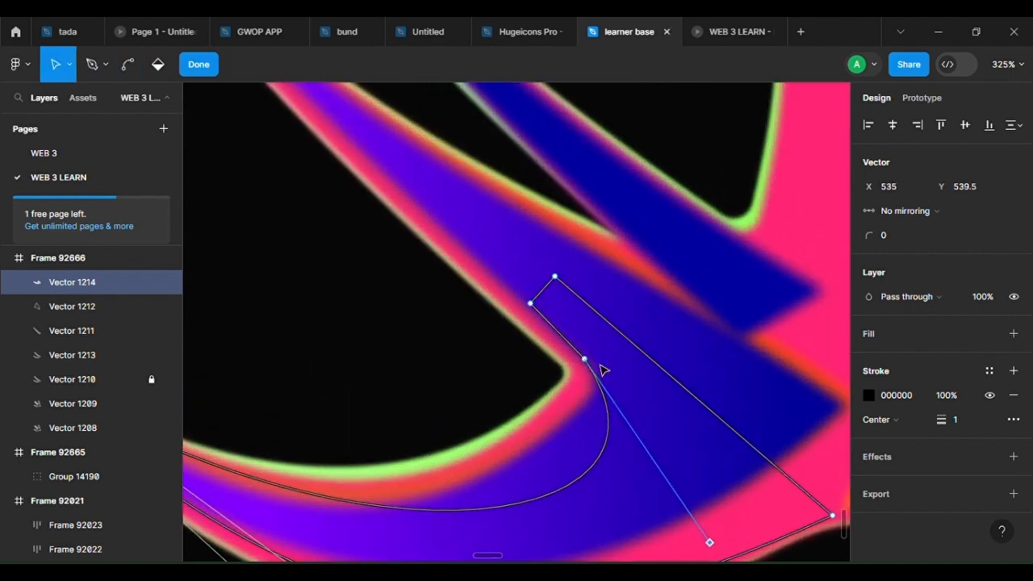
left_click_drag(590, 369, 538, 315)
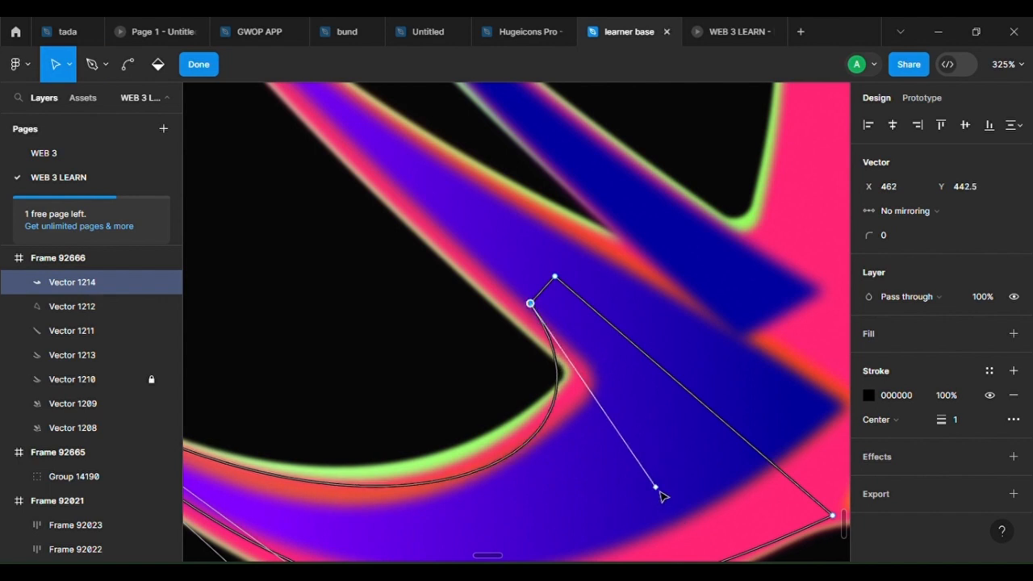
left_click_drag(660, 492, 825, 456)
scroll(622, 427, "down", 3)
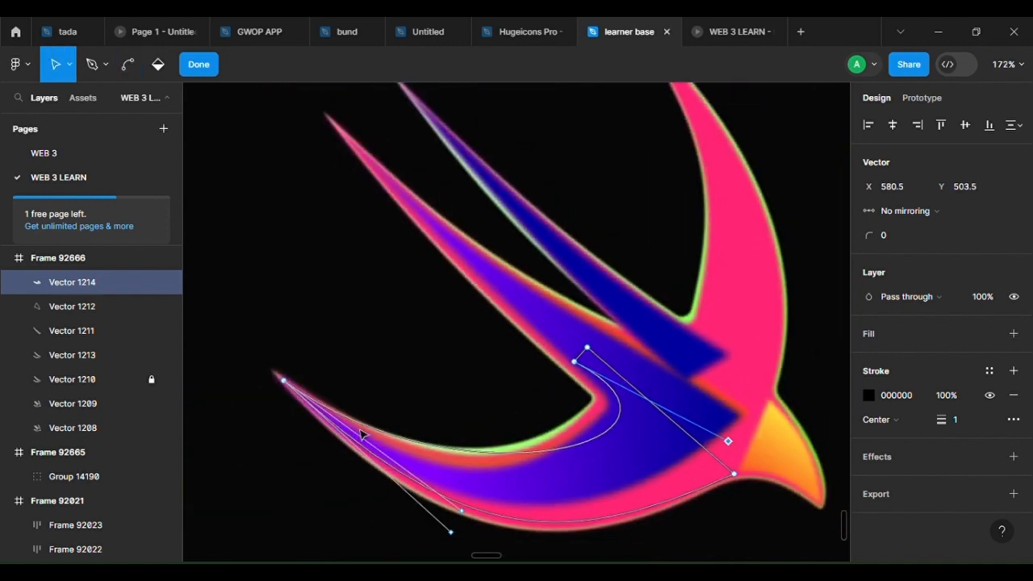
Refine the inner edge's curve by adjusting the handles at the wing tip and inner corner and bending the segment slightly
left_click_drag(465, 521, 477, 559)
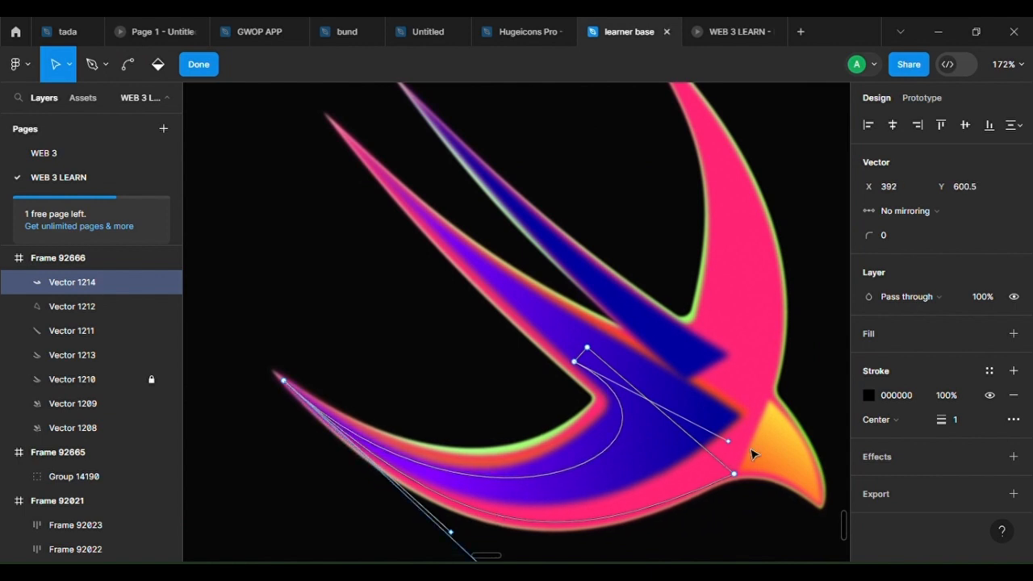
left_click_drag(728, 443, 724, 422)
left_click_drag(476, 472, 472, 482, "ctrl")
scroll(476, 488, "down", 5)
scroll(646, 484, "up", 5)
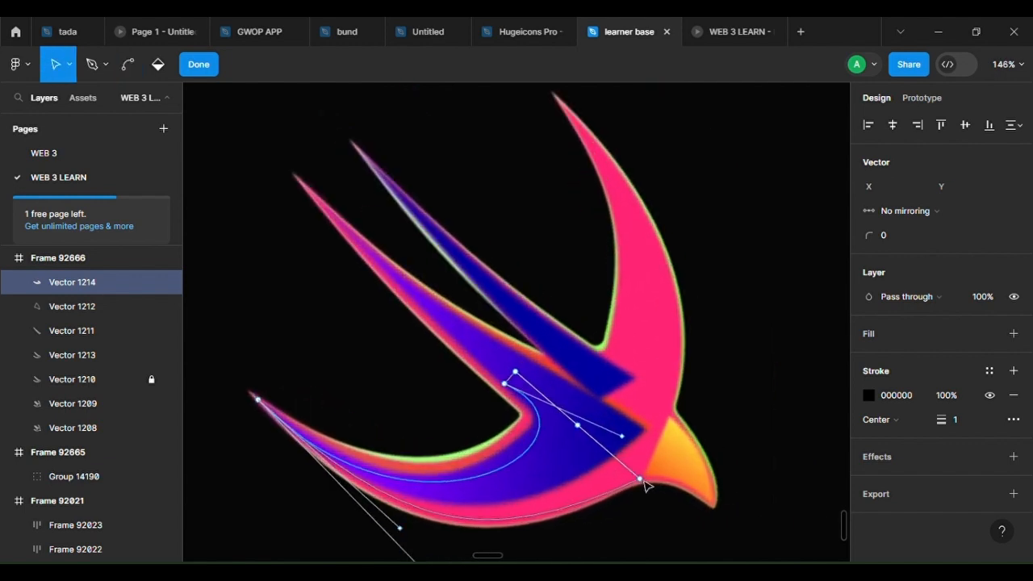
Move the outline's corner point near the beak slightly upward and finish editing the vector
left_click(645, 480)
left_click_drag(645, 482, 643, 470)
scroll(641, 470, "down", 4)
key("Escape")
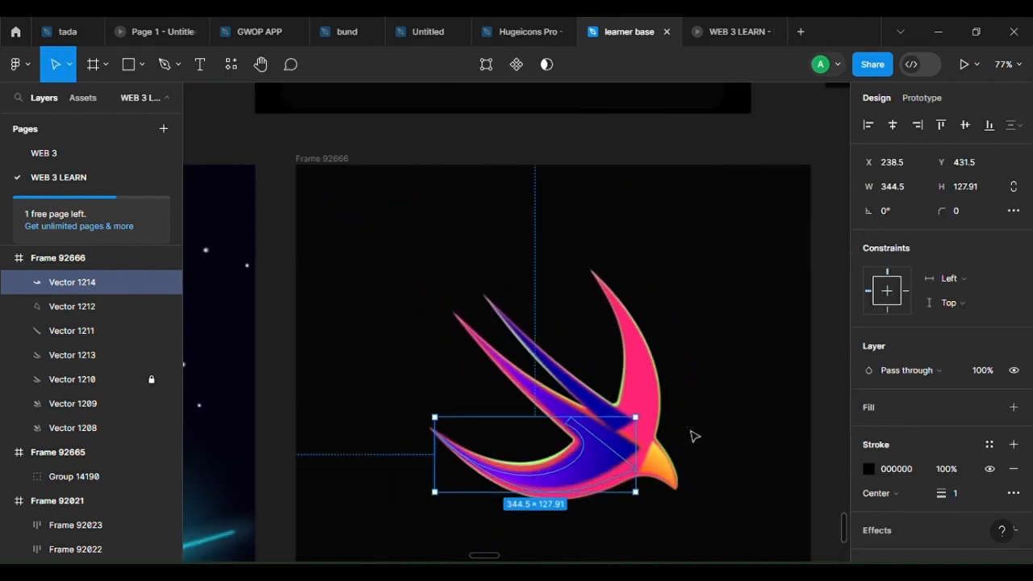
Add a fill to the outline, remove its stroke, and sample black (000000) from the frame background as the fill colour
left_click(1014, 407)
left_click(1014, 492)
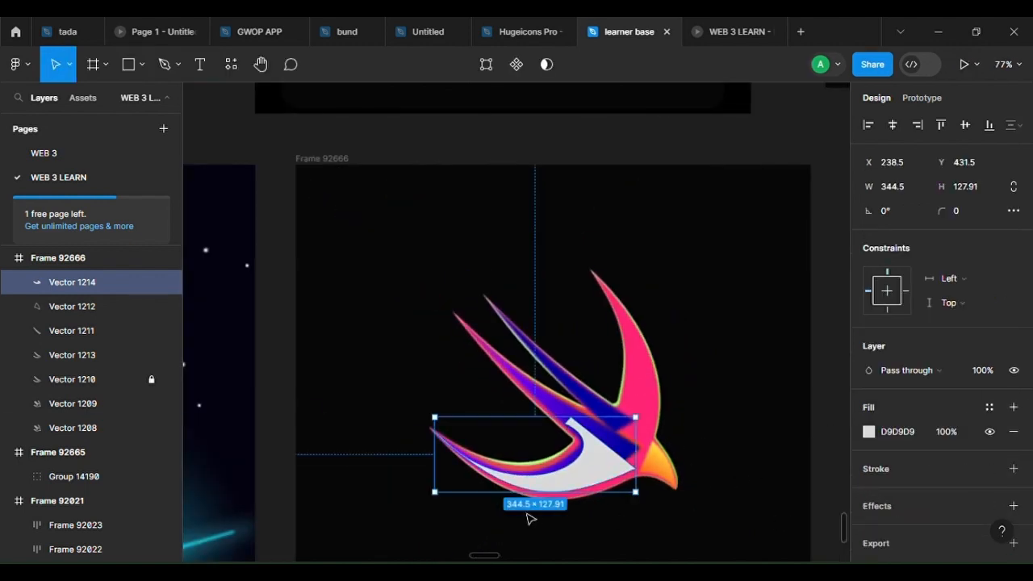
scroll(616, 424, "down", 5)
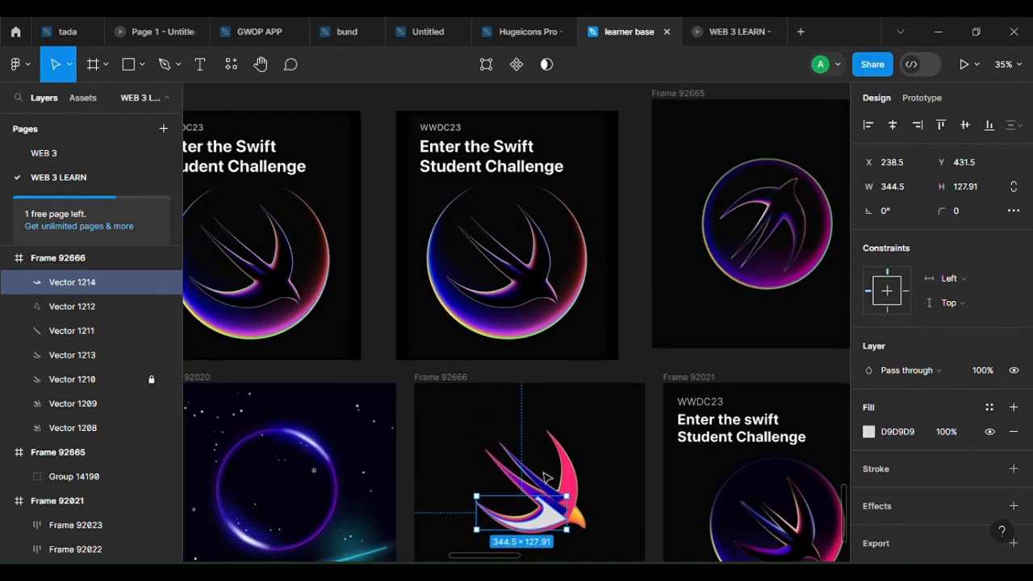
key("i")
left_click(556, 403)
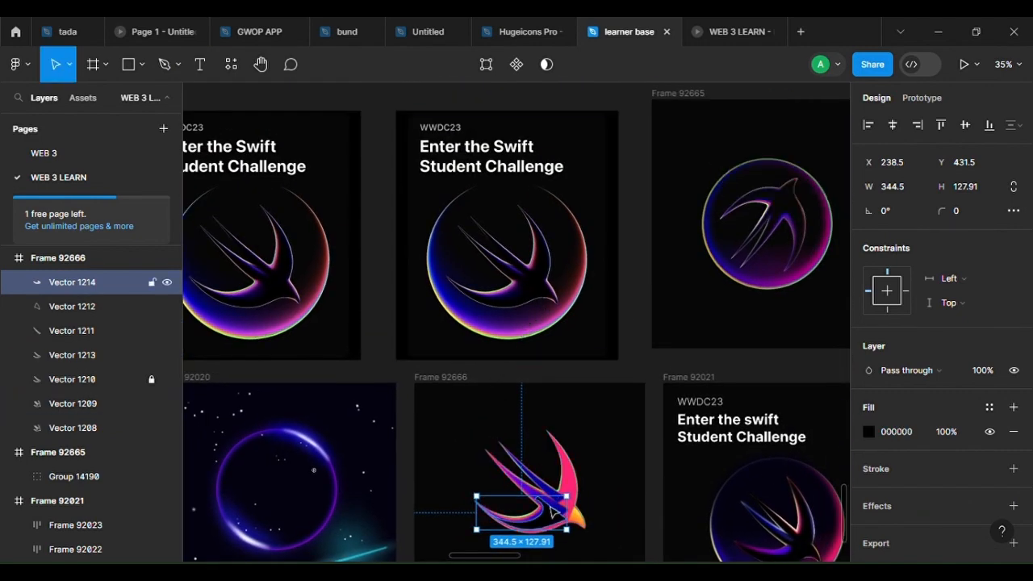
Reshape the black shape's inner edge by adjusting both wing-tip handles and moving the inner corner's handle to X 546.5, Y 519.5
scroll(556, 535, "up", 5)
scroll(556, 535, "up", 5)
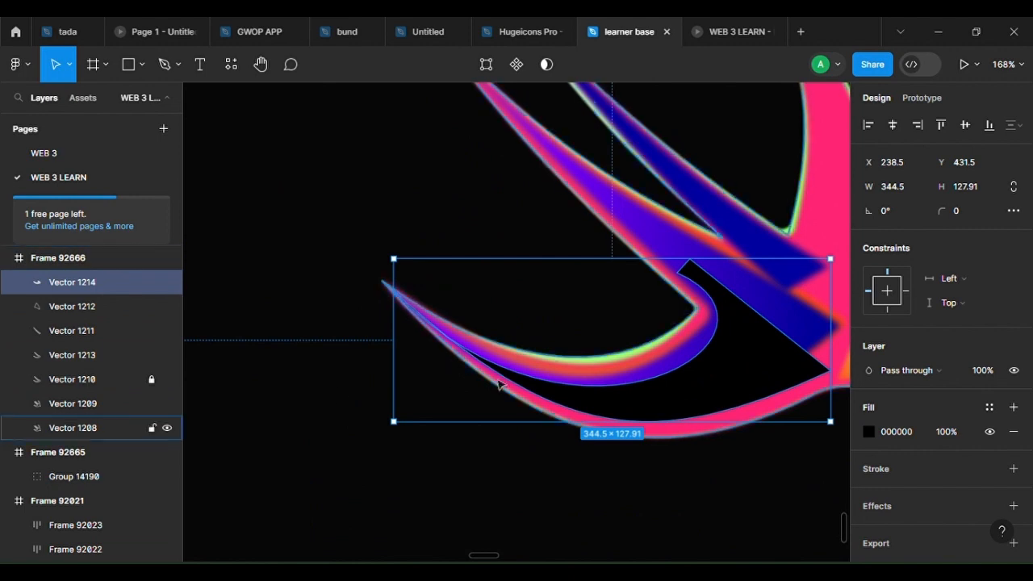
double_click(503, 379)
key("Escape")
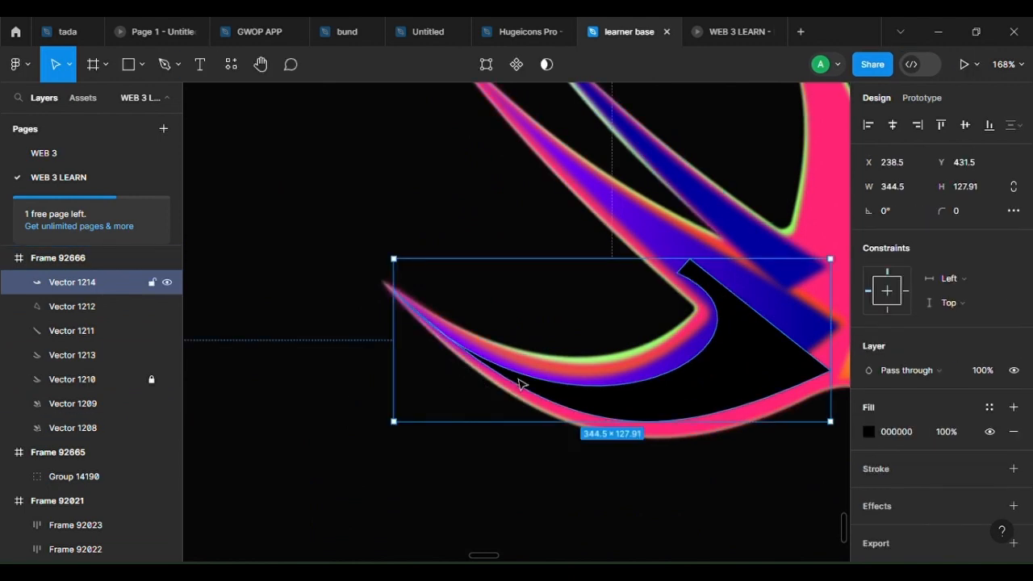
double_click(517, 384)
left_click(401, 302)
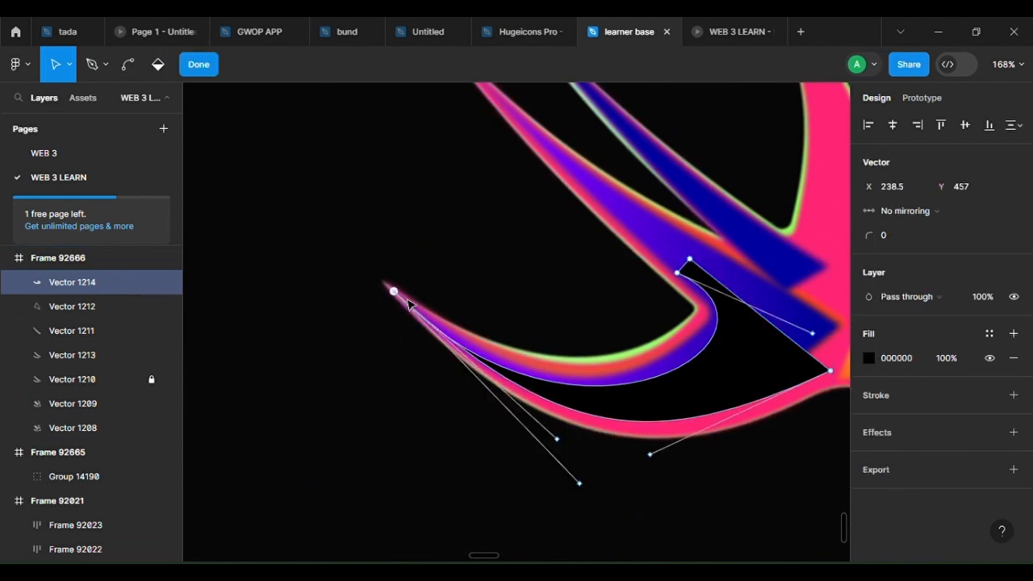
left_click_drag(565, 448, 538, 453)
left_click_drag(579, 482, 561, 446)
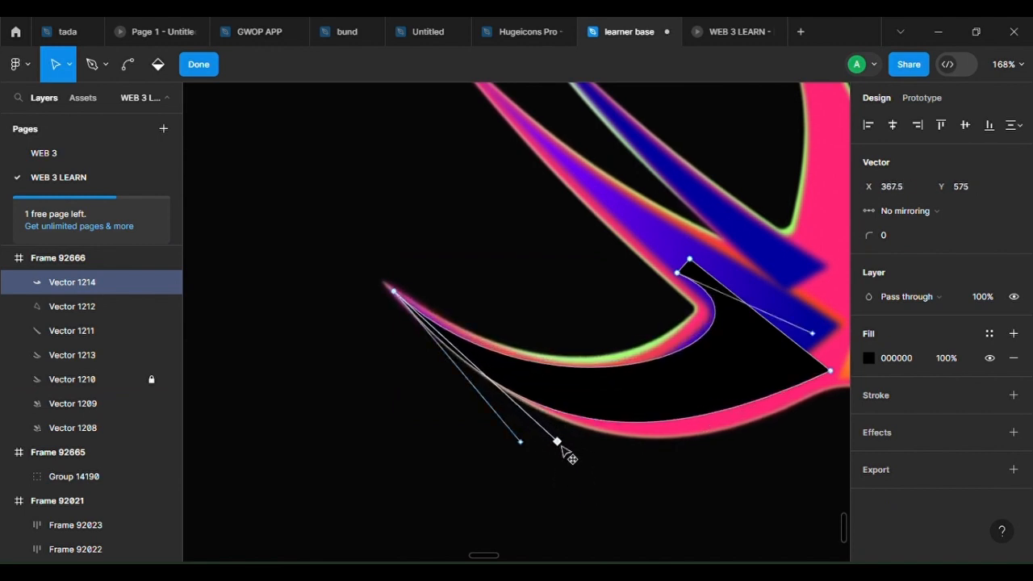
left_click_drag(813, 334, 797, 386)
key("ctrl")
Add an anchor point on the black shape's inner bend, move it to X 493, Y 484.5, and extend its lower handle
scroll(703, 283, "up", 3)
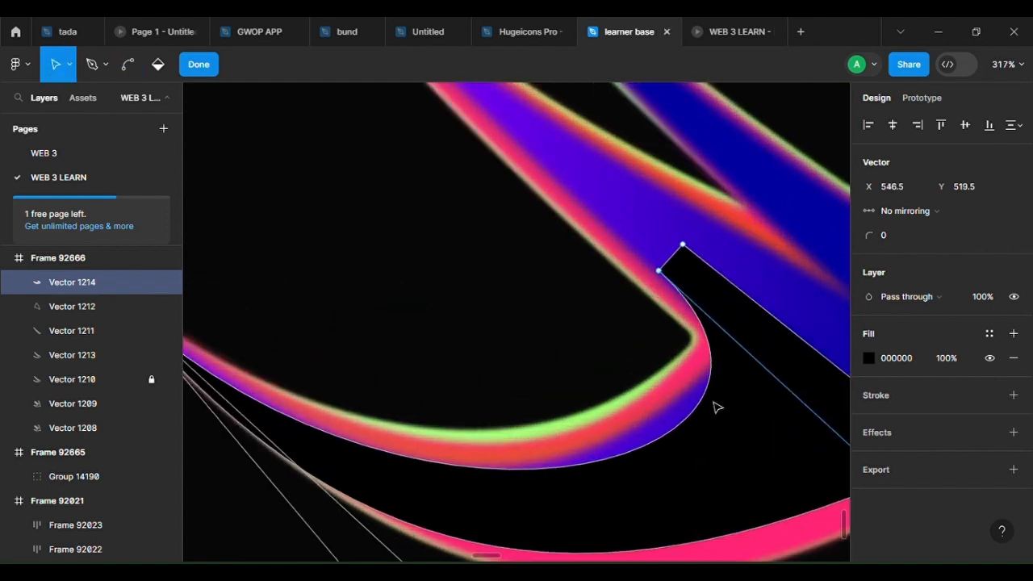
key("p")
scroll(706, 363, "down", 1)
left_click(699, 387)
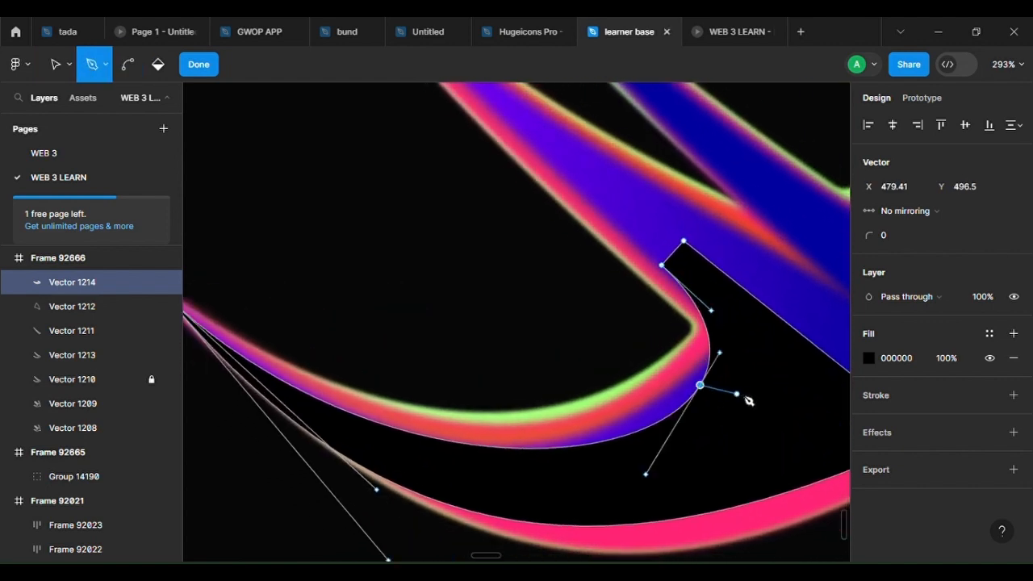
scroll(722, 400, "up", 2)
key("v")
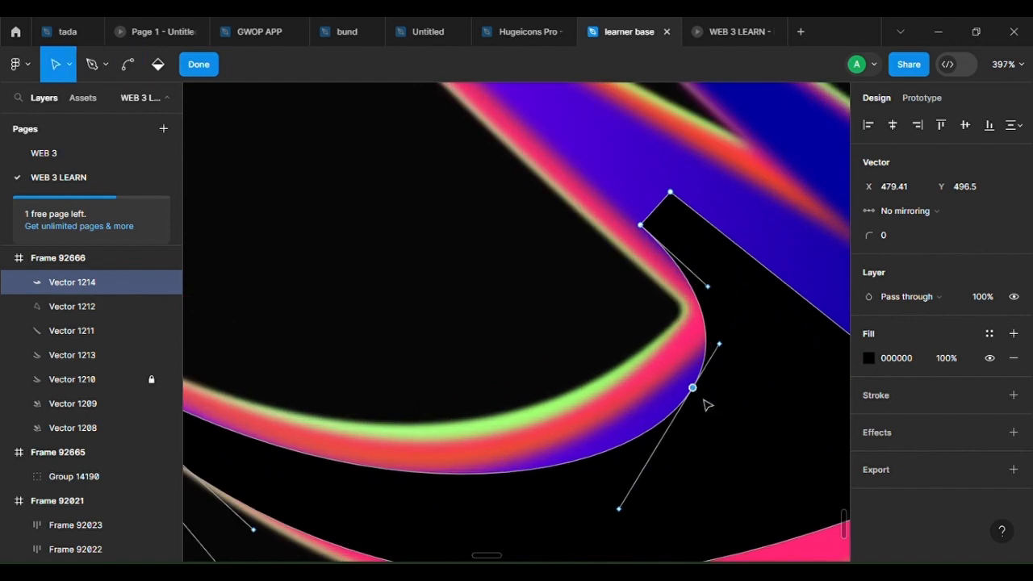
left_click_drag(701, 390, 743, 364)
scroll(742, 367, "down", 5)
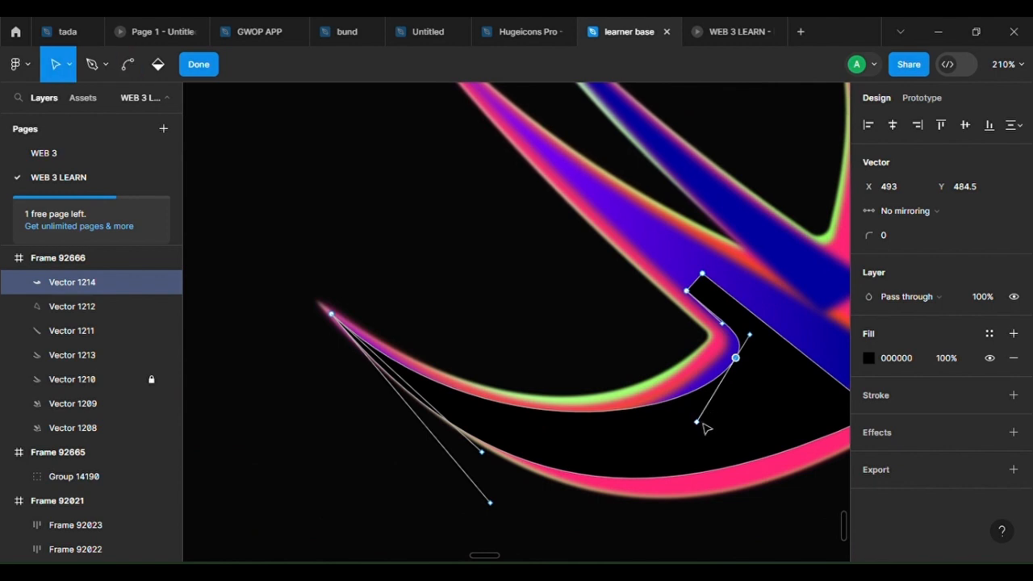
left_click_drag(703, 431, 678, 458)
Bend the lower inner edge of the purple gradient wing shape, Vector 1213, slightly upward
double_click(693, 396)
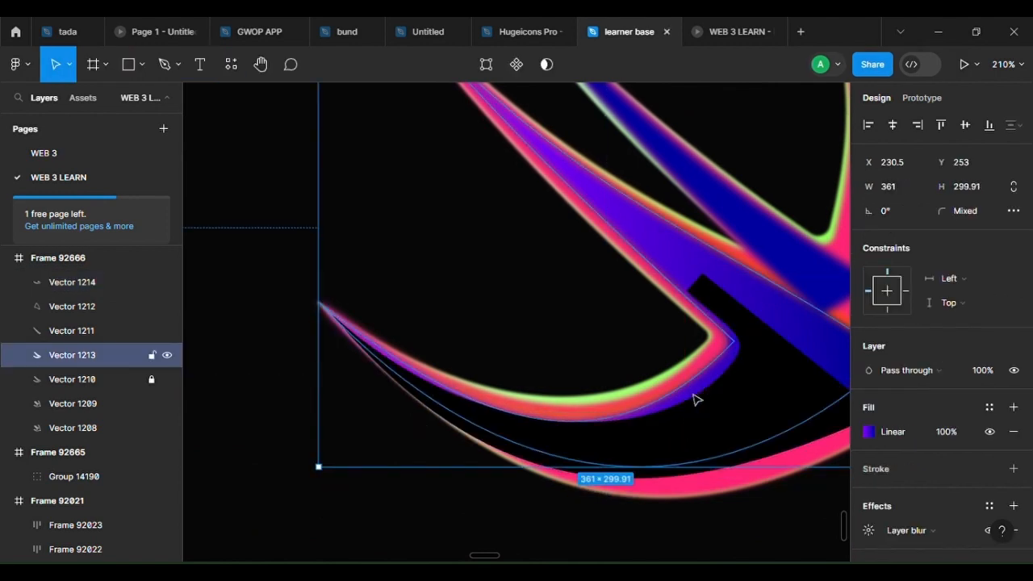
double_click(693, 395)
key("ctrl")
left_click_drag(506, 415, 505, 410)
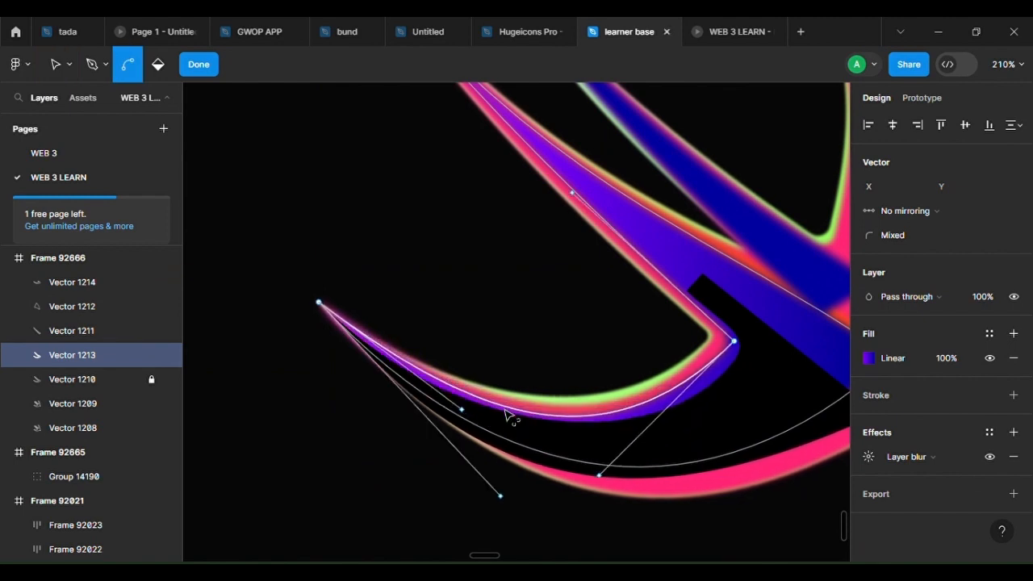
scroll(670, 445, "down", 5)
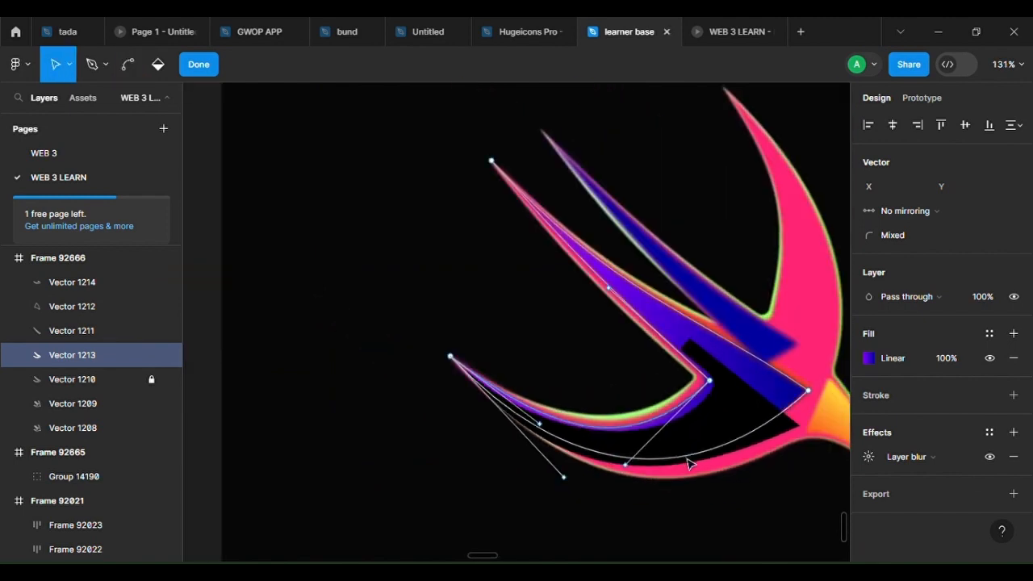
Bend the black shape's lower edge downward to thin the pink rim, giving the shape a height of 134.57
key("Escape")
left_click(776, 441)
double_click(696, 468)
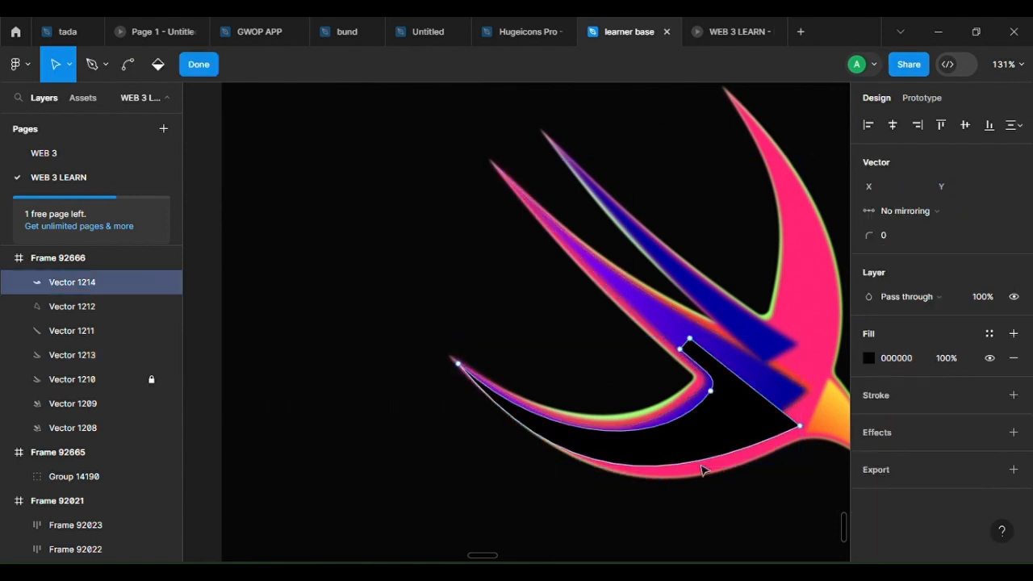
key("ctrl")
left_click_drag(703, 473, 718, 478)
key("Escape")
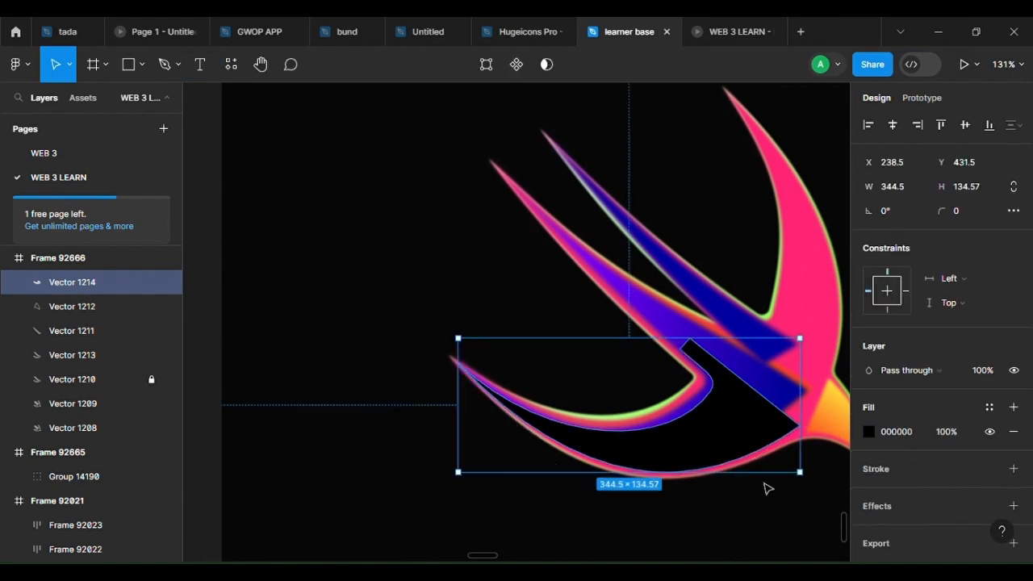
Move the black shape's tip anchor point out to the end of the lower wing's tip
left_click(758, 483)
scroll(637, 462, "down", 5)
scroll(637, 462, "up", 5)
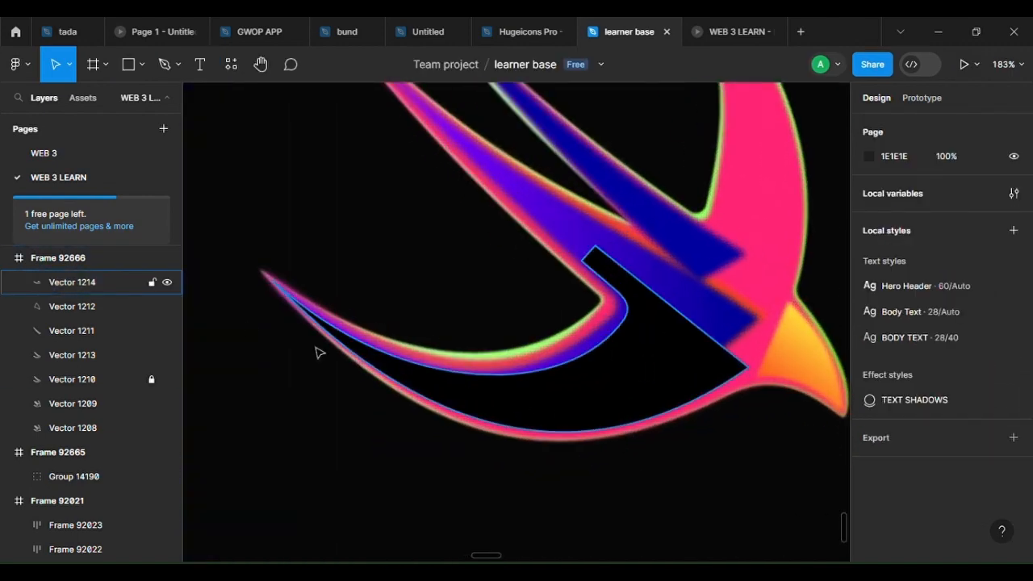
scroll(254, 316, "up", 5)
double_click(396, 347)
scroll(395, 347, "down", 5)
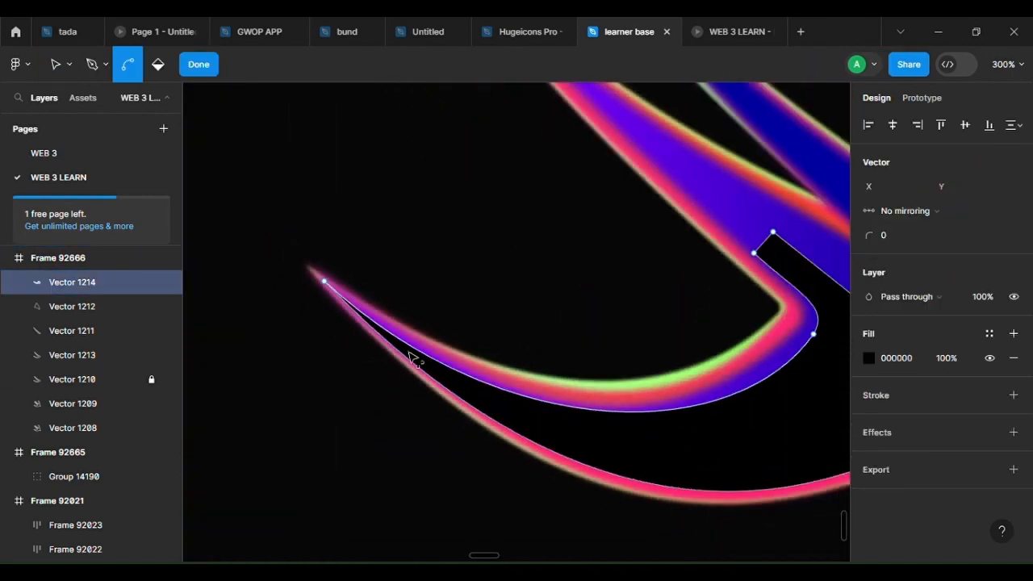
left_click_drag(356, 311, 346, 301)
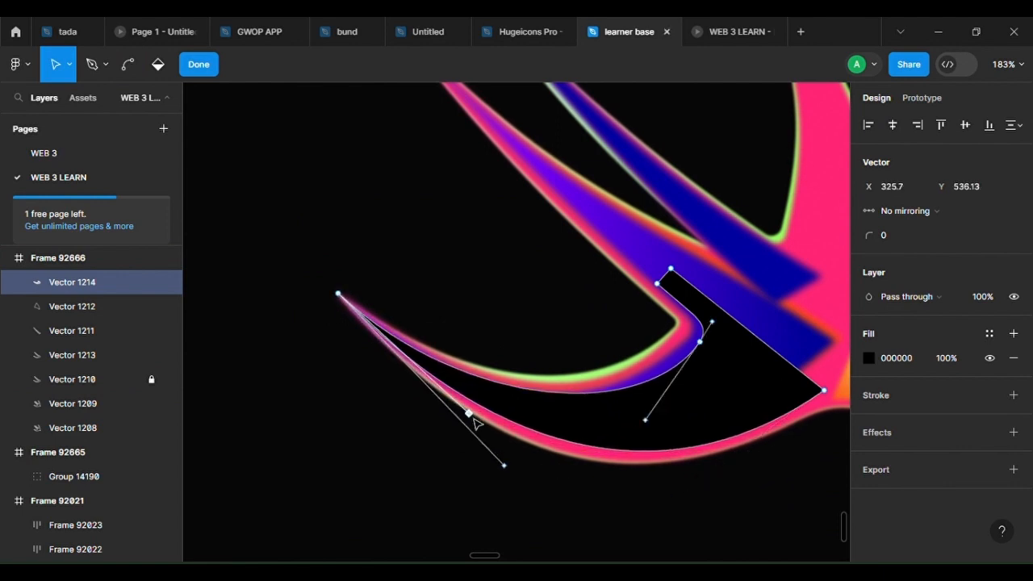
Adjust the two handles at the black shape's tip, placing the longer one at X 350.5, Y 579.5
mouse_move(473, 419)
left_mouse_down()
mouse_move(462, 399)
mouse_move(459, 415)
left_mouse_up()
scroll(476, 433, "up", 5)
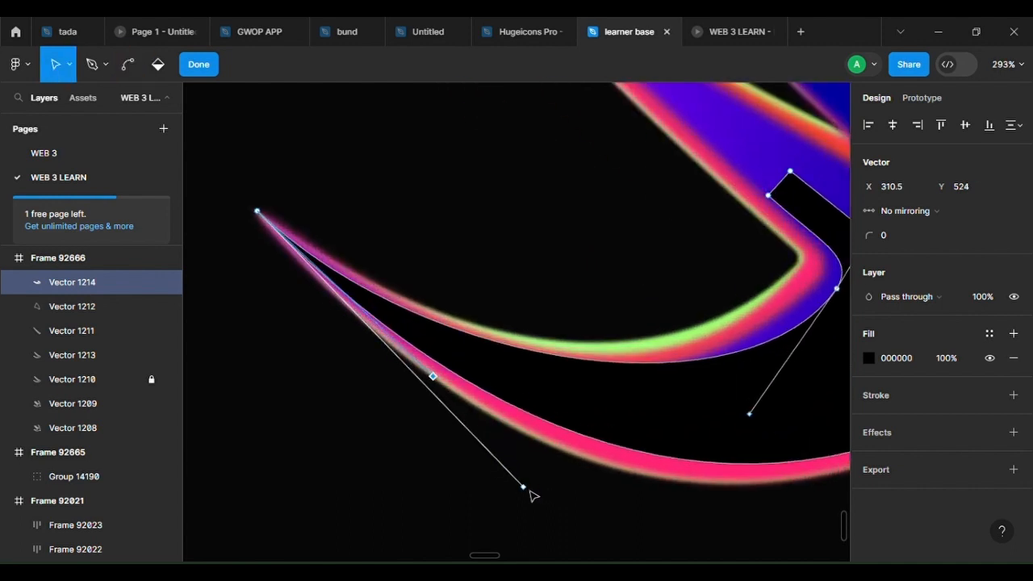
mouse_move(530, 489)
left_mouse_down()
mouse_move(514, 499)
mouse_move(530, 516)
mouse_move(537, 489)
left_mouse_up()
scroll(535, 476, "down", 5)
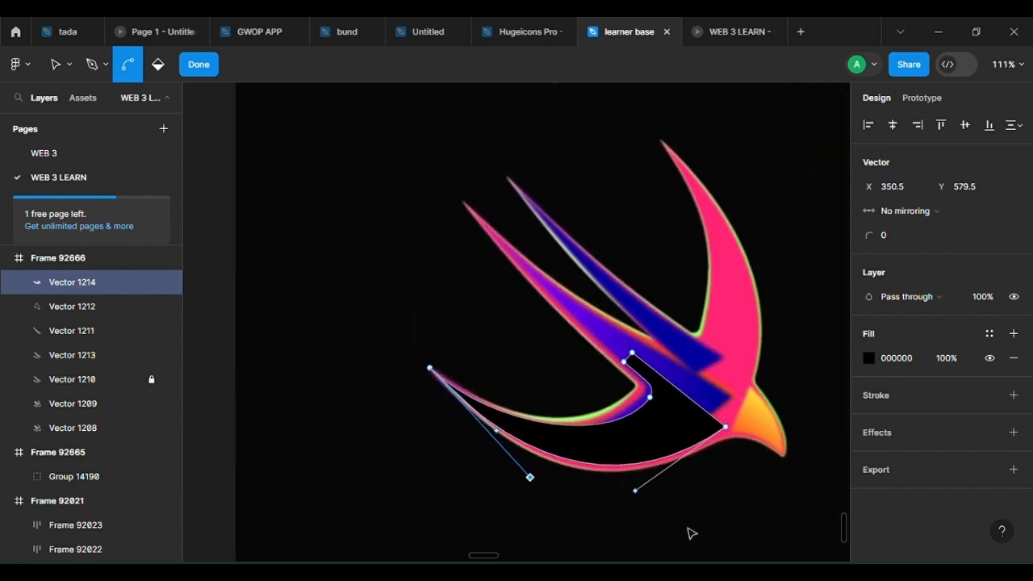
Move the lower edge's curve handle from the beak-side corner to X 472, Y 602 to narrow the pink rim
scroll(691, 533, "up", 5)
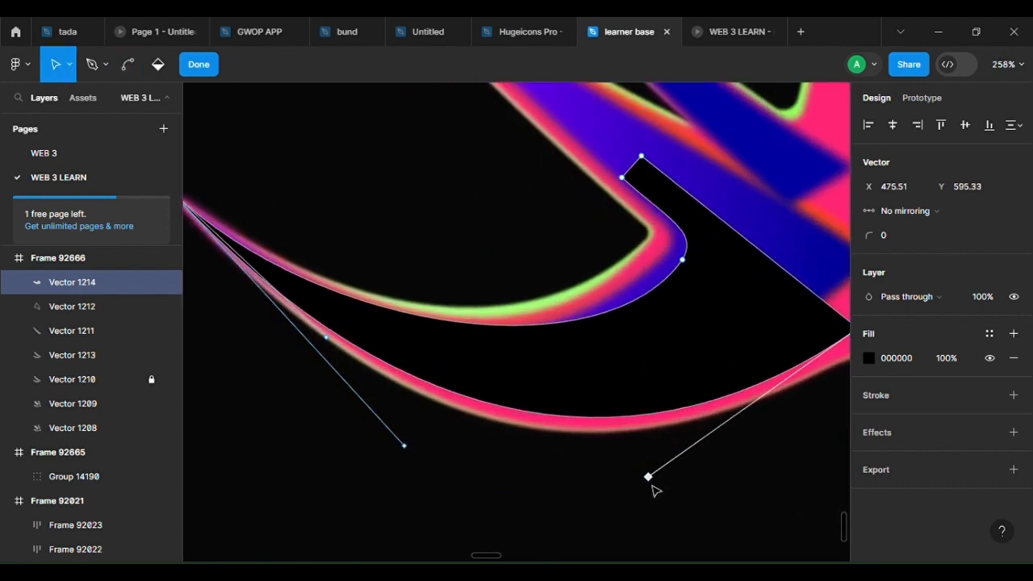
left_click_drag(648, 478, 654, 501)
scroll(653, 480, "down", 4)
scroll(669, 452, "up", 3)
scroll(669, 452, "left", 3)
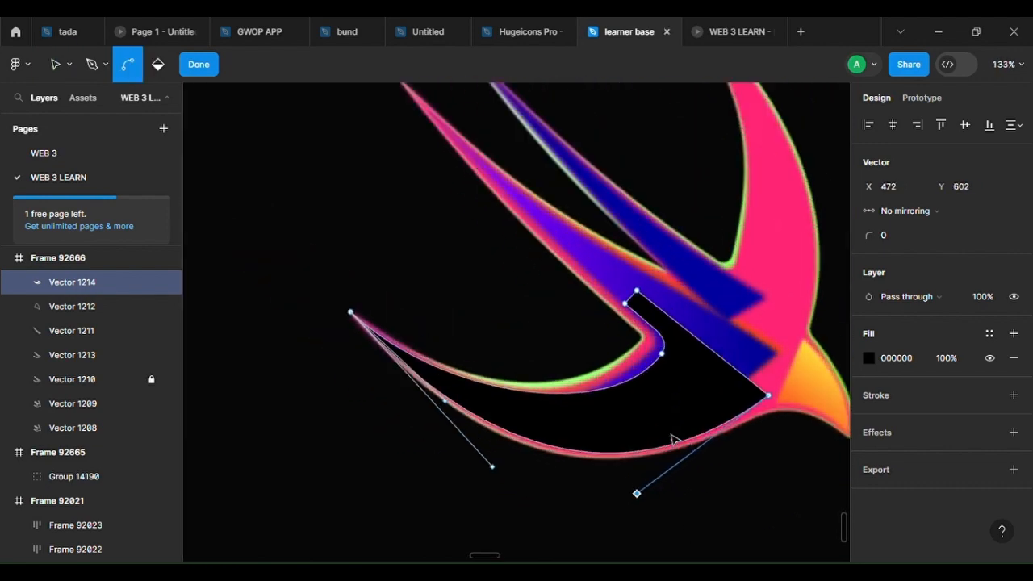
scroll(613, 379, "up", 4)
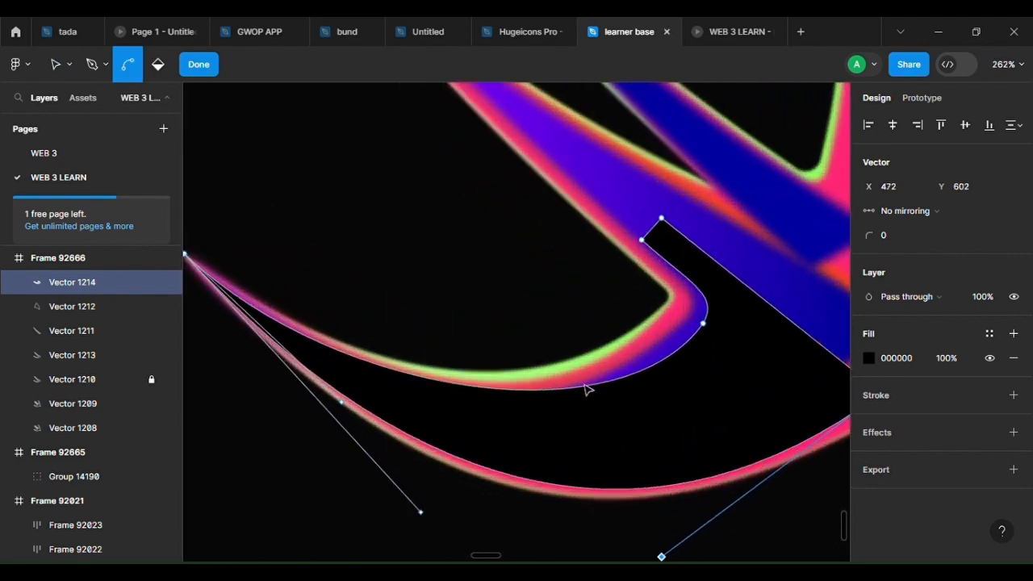
Finish editing the black shape and set the pink bird body's layer blur to 3.3
key("Escape")
left_click(650, 347)
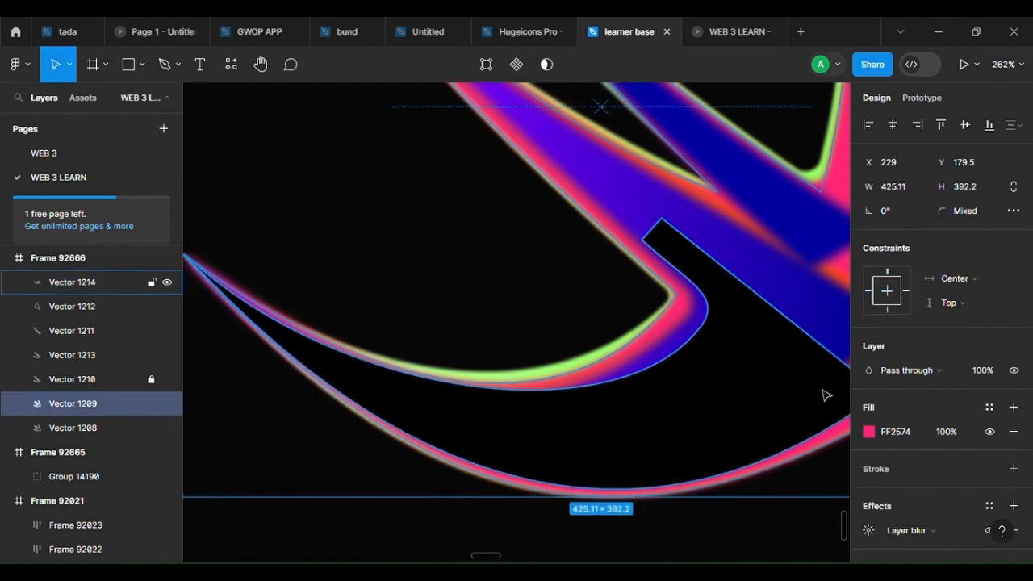
left_click(868, 530)
left_click_drag(700, 532, 791, 522)
left_click_drag(707, 527, 650, 523)
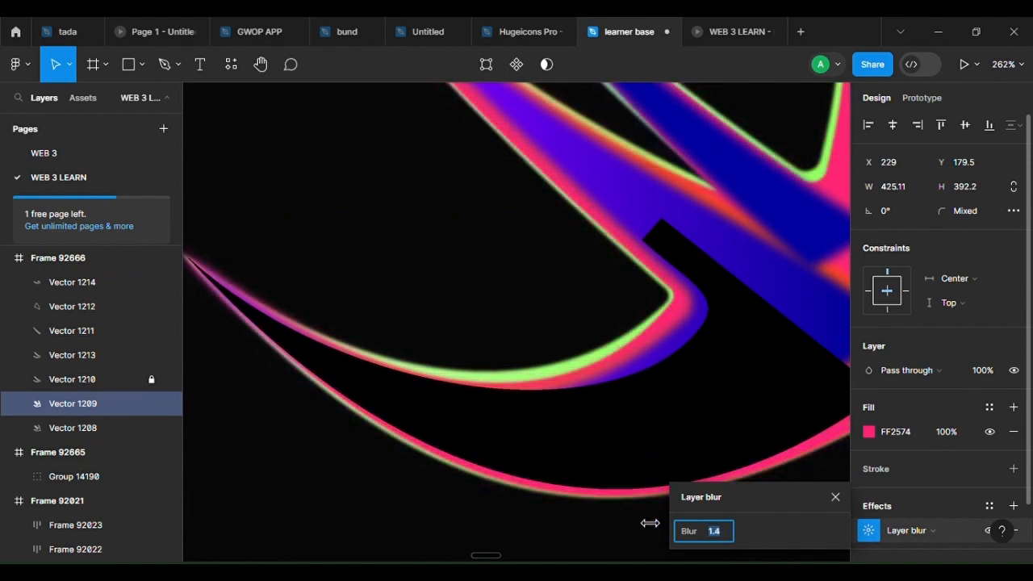
scroll(685, 452, "down", 5)
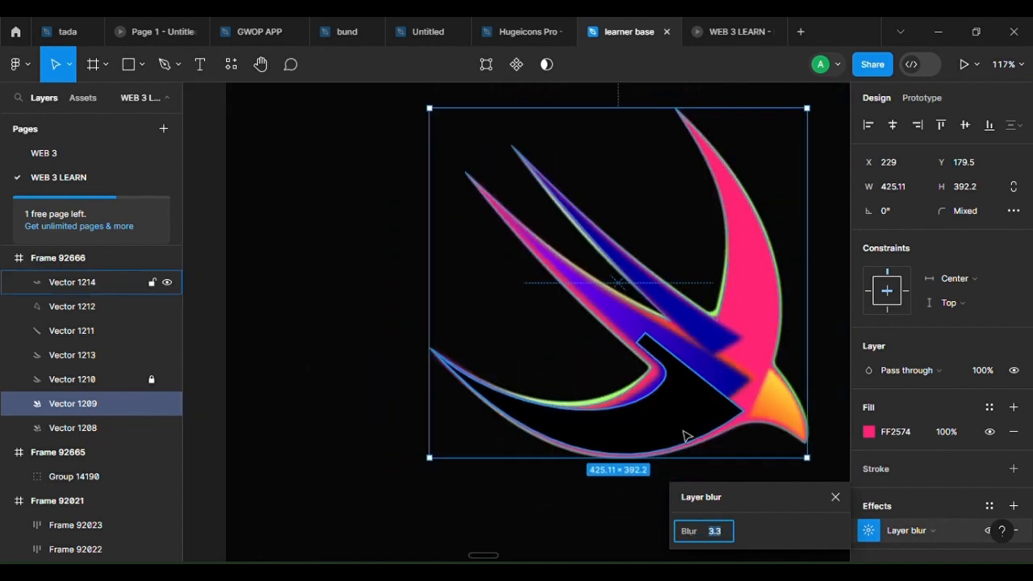
Move the pink body's inner corner point above the lower wing to X 483, Y 472 and shorten its curve handle to slim the green edge
scroll(689, 392, "up", 6)
double_click(618, 364)
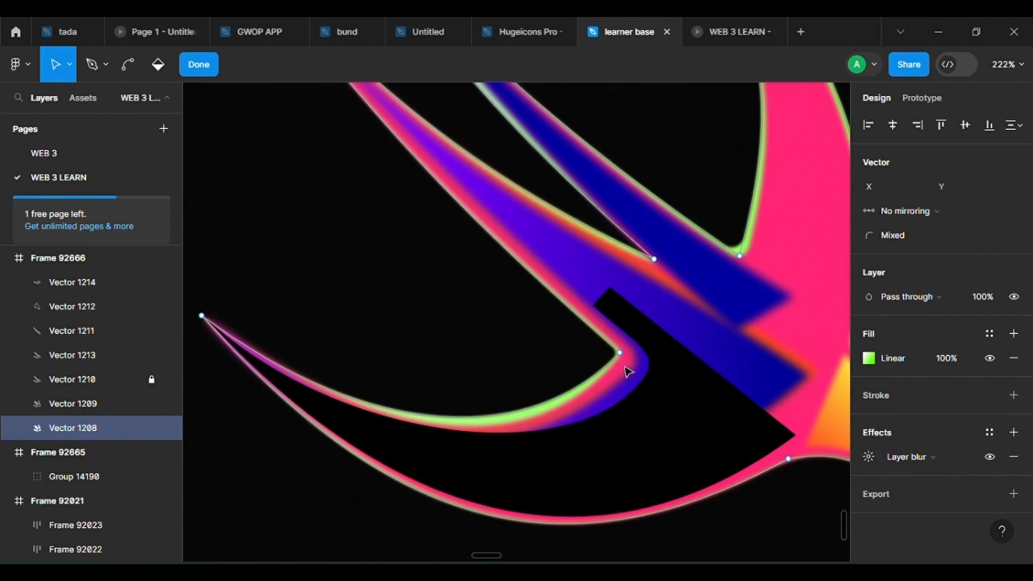
key("Escape")
double_click(630, 370)
left_click(625, 355)
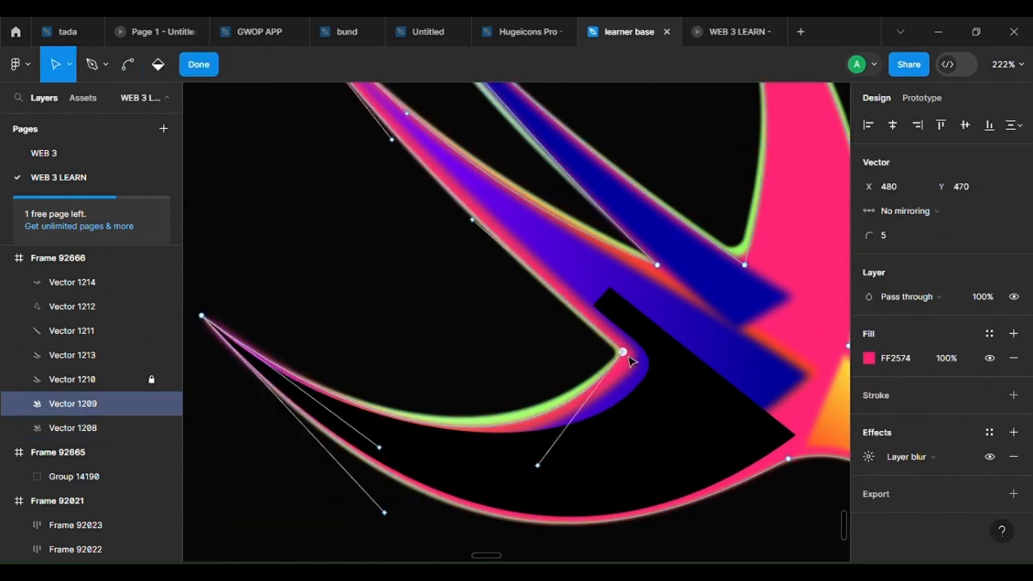
left_click_drag(629, 360, 634, 364)
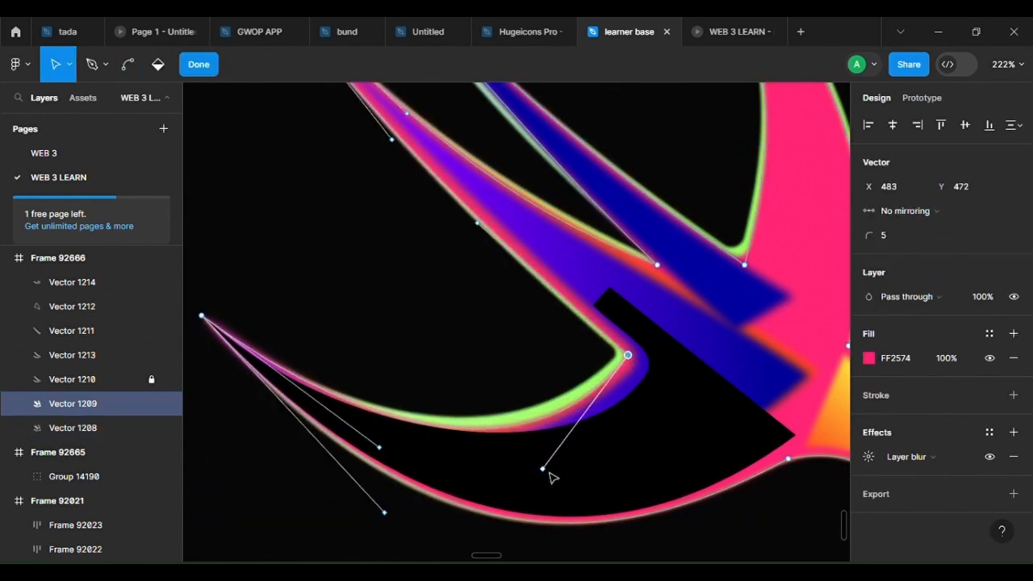
left_click_drag(543, 468, 528, 452)
double_click(609, 411)
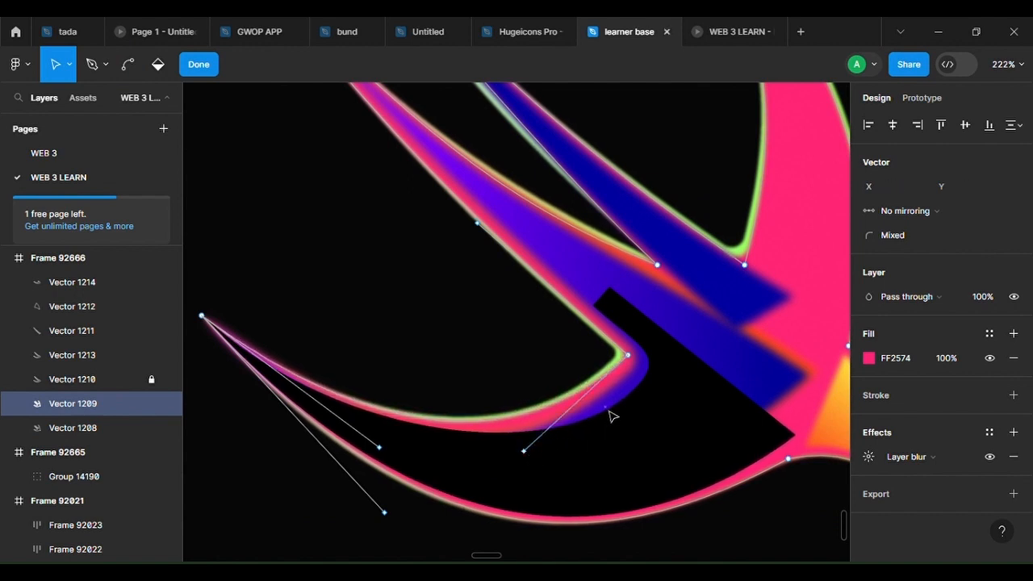
Bend the purple gradient shape's upper edge along the lower wing upward and move its wing-tip handle to X 275.63, Y 497.5
double_click(609, 410)
key("ctrl")
left_click_drag(458, 456, 460, 435)
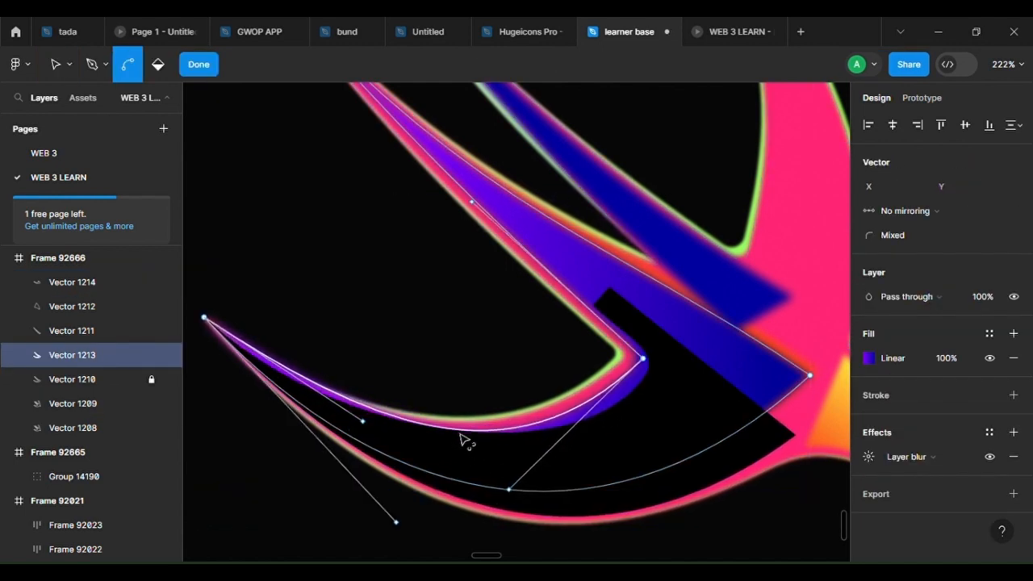
left_click_drag(363, 421, 284, 403)
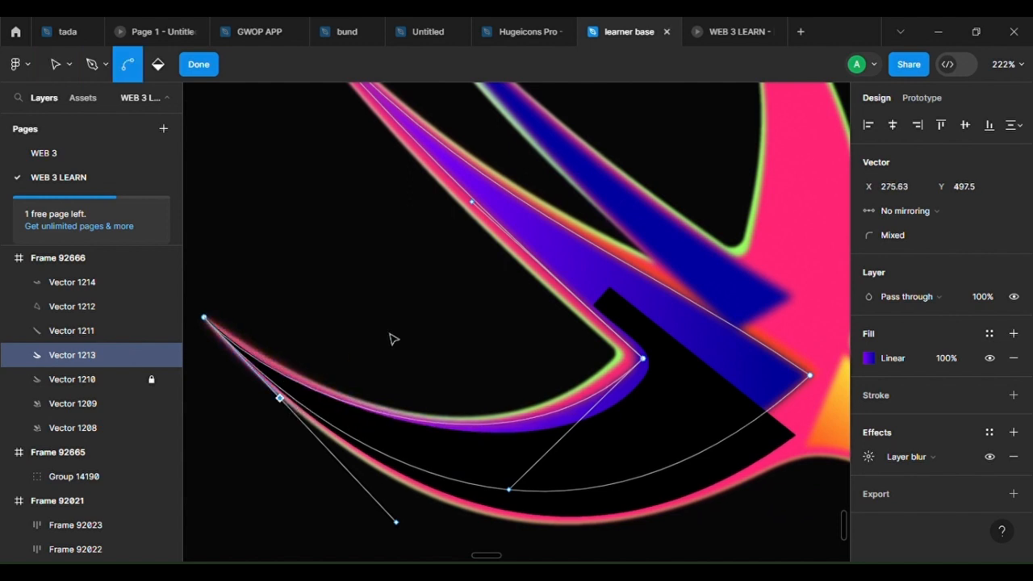
scroll(392, 339, "down", 3)
key("Escape")
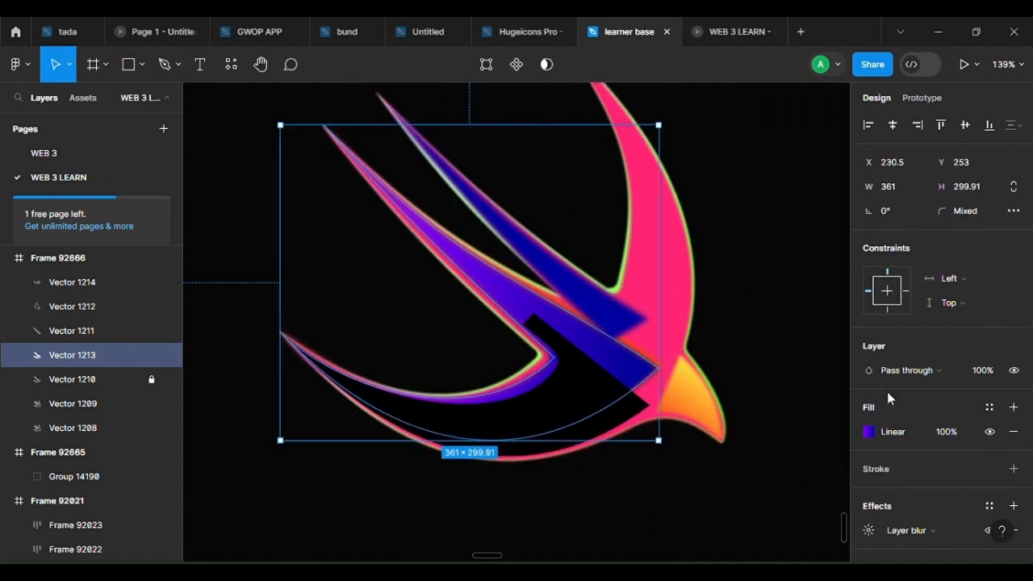
Set the purple gradient shape's layer blur to 10.4
left_click(863, 531)
left_click_drag(703, 544, 691, 529)
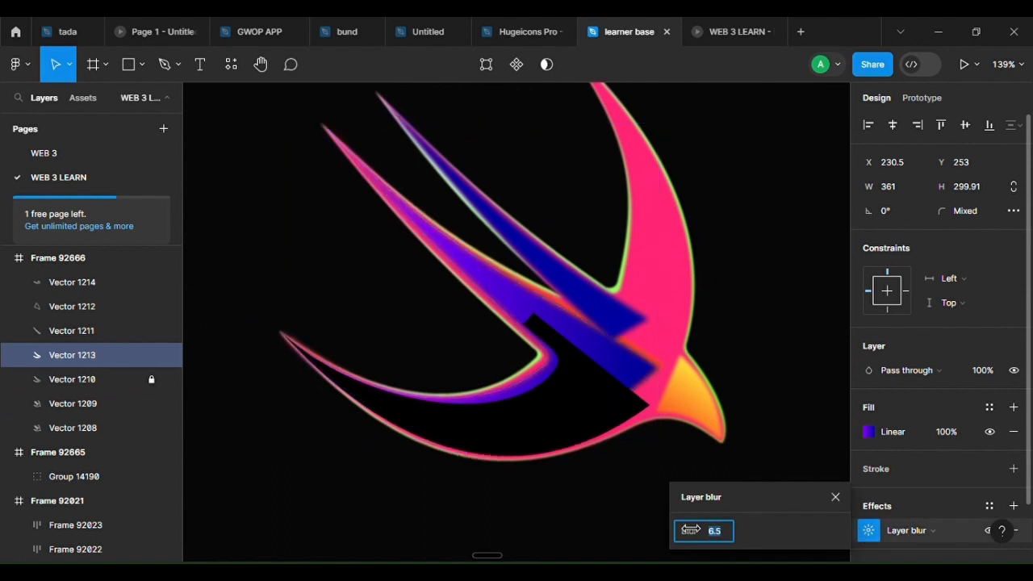
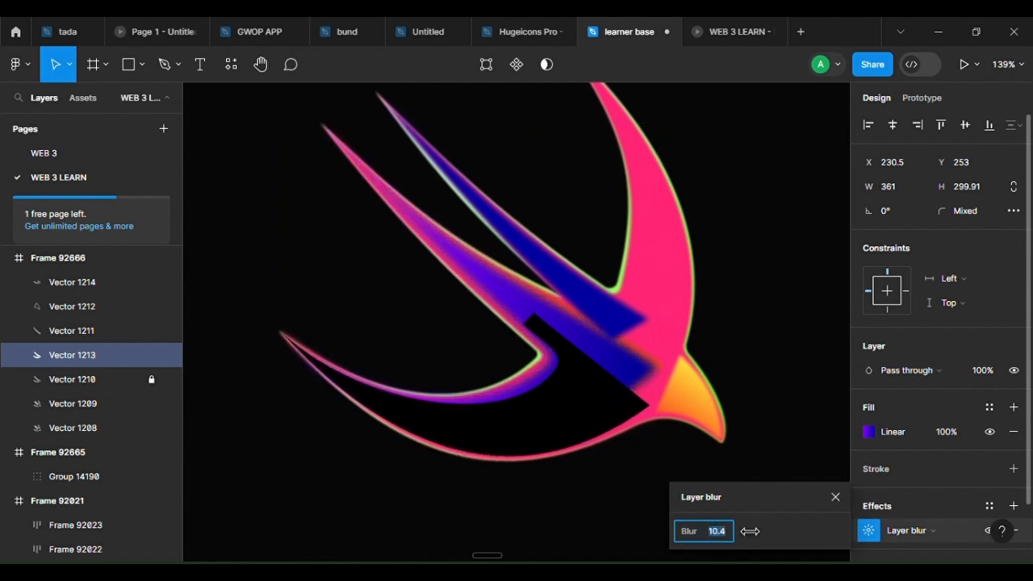
Add a layer blur effect of 6 to the black shape over the lower wing
left_click(595, 431)
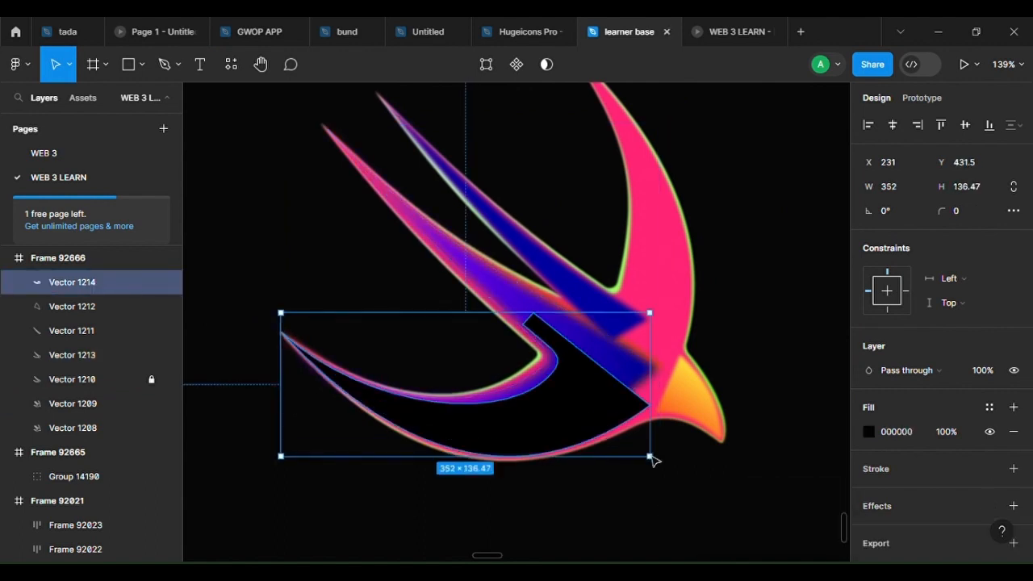
left_click(1013, 506)
left_click(889, 528)
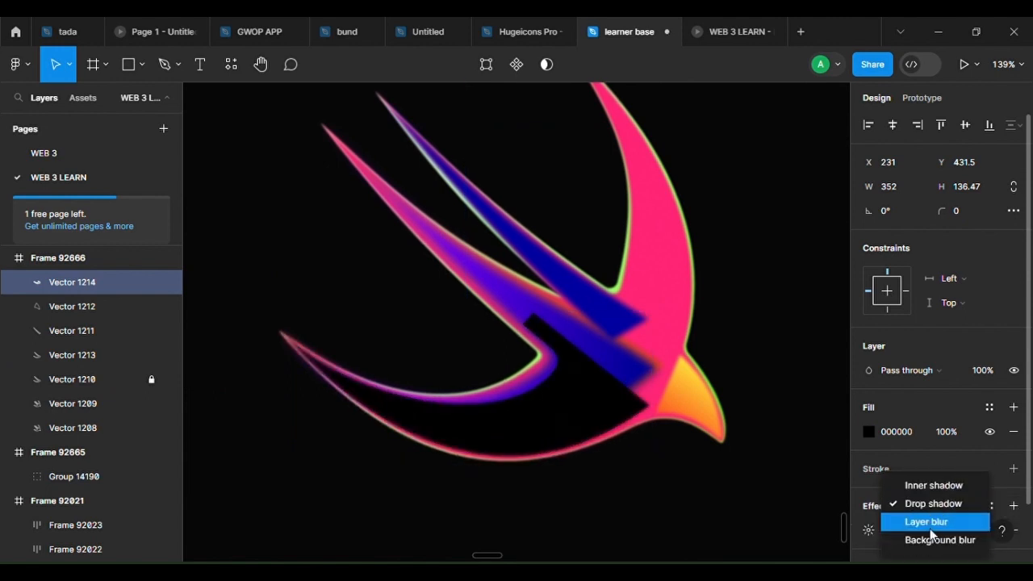
left_click(928, 523)
left_click(866, 530)
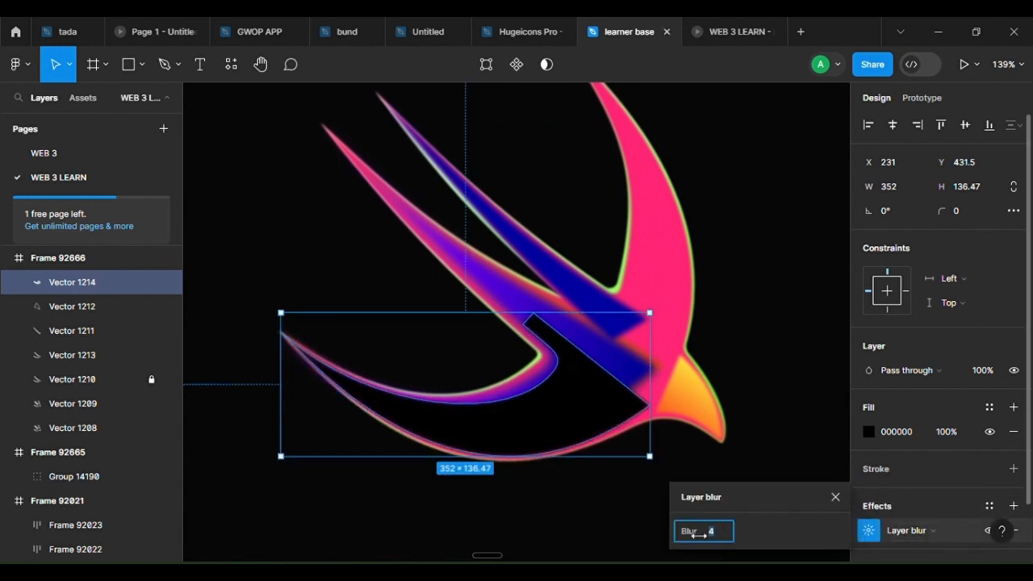
left_click_drag(698, 534, 704, 531)
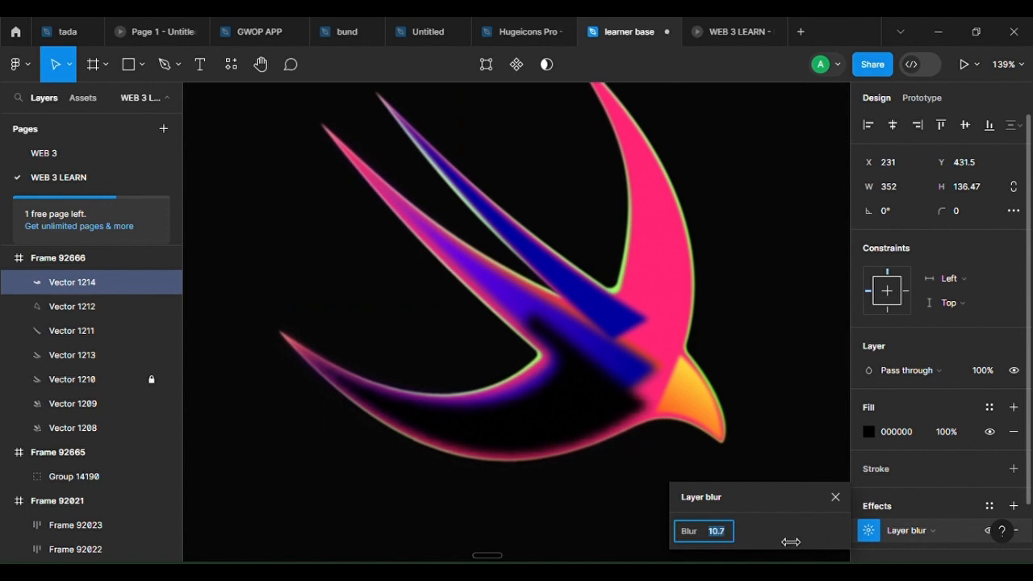
left_click_drag(695, 534, 690, 531)
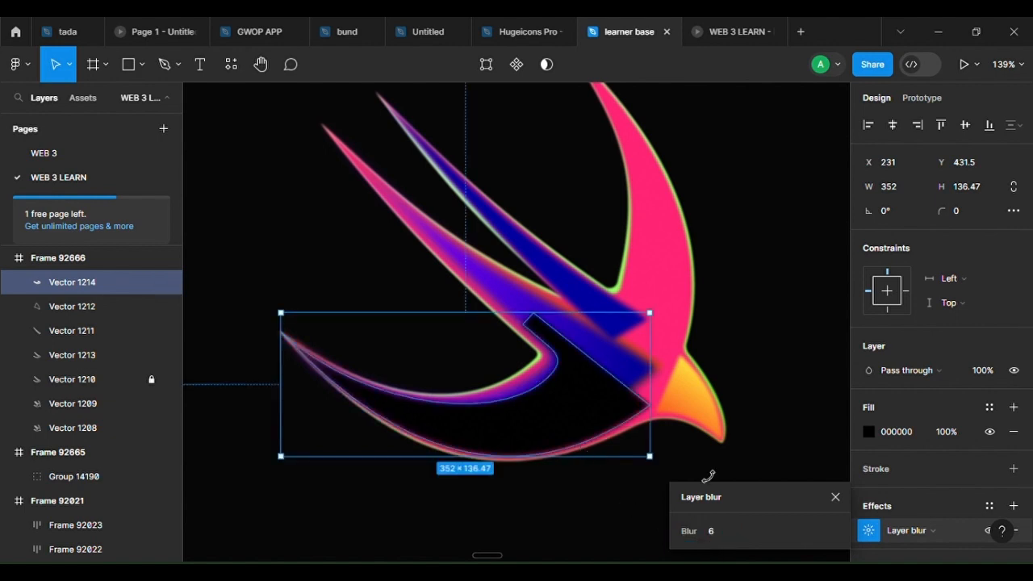
left_click(779, 392)
scroll(779, 392, "down", 5)
scroll(629, 414, "up", 8)
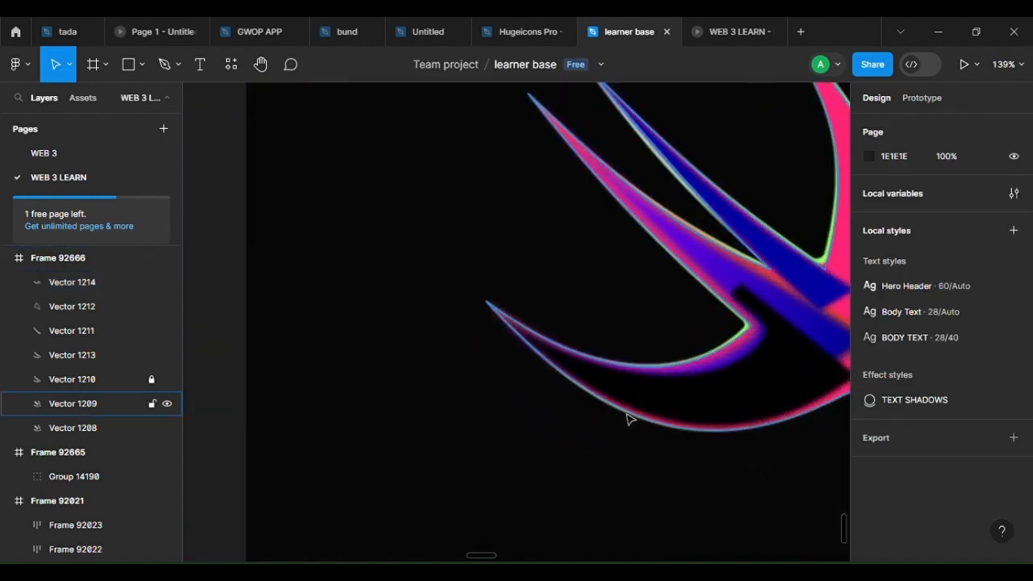
double_click(532, 324)
scroll(534, 316, "down", 3)
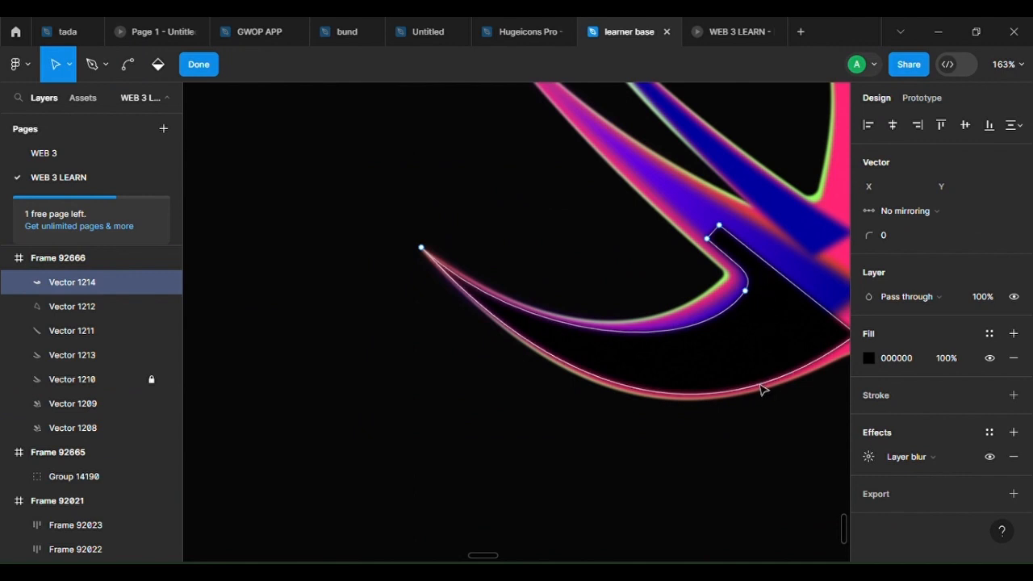
scroll(783, 396, "down", 1)
left_click(788, 422)
scroll(789, 422, "down", 5)
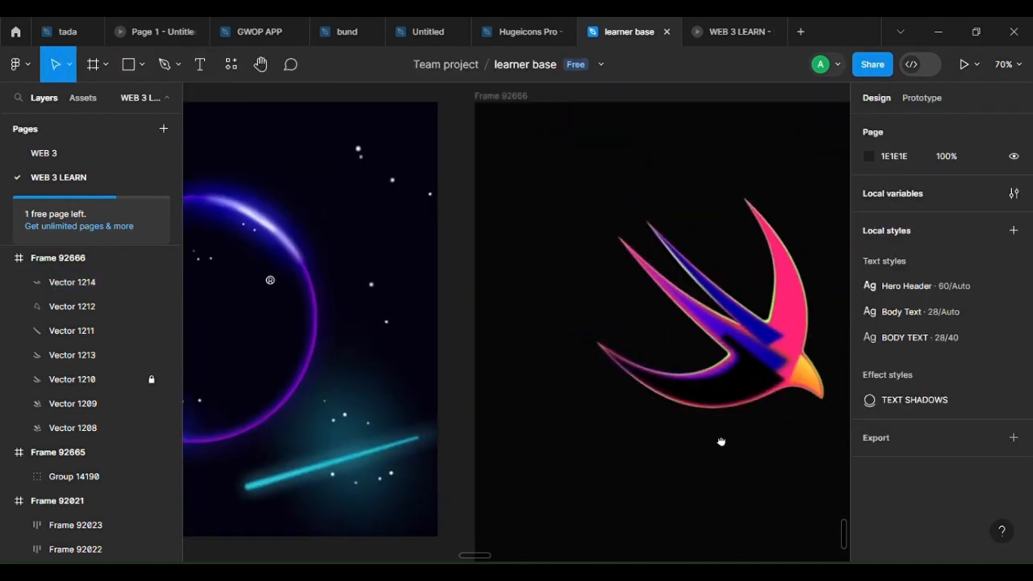
Bend the black shape's upper edge slightly downward to widen the purple band along the lower wing
scroll(734, 396, "up", 5)
left_click(690, 366)
double_click(687, 360)
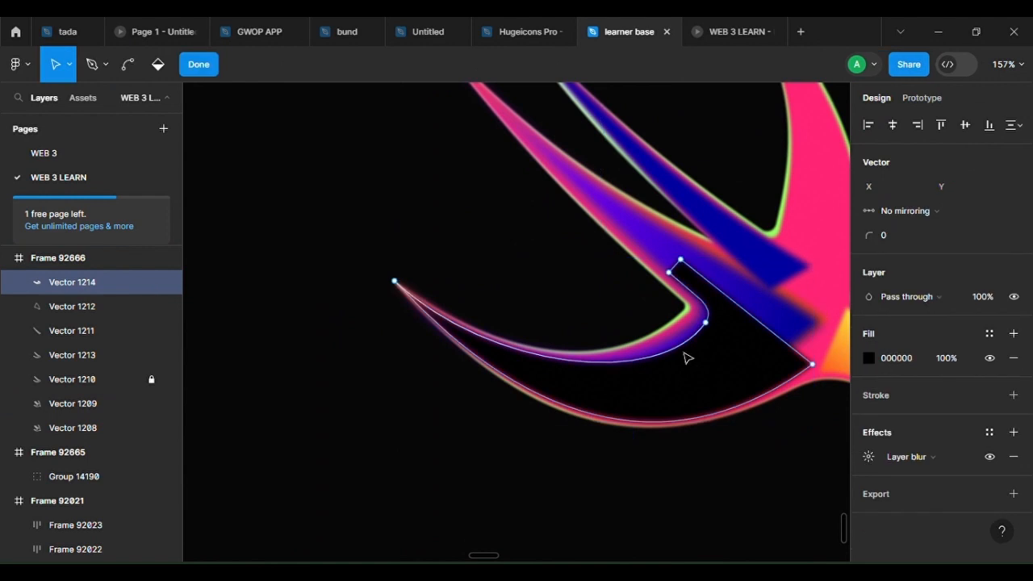
left_click_drag(683, 352, 685, 373)
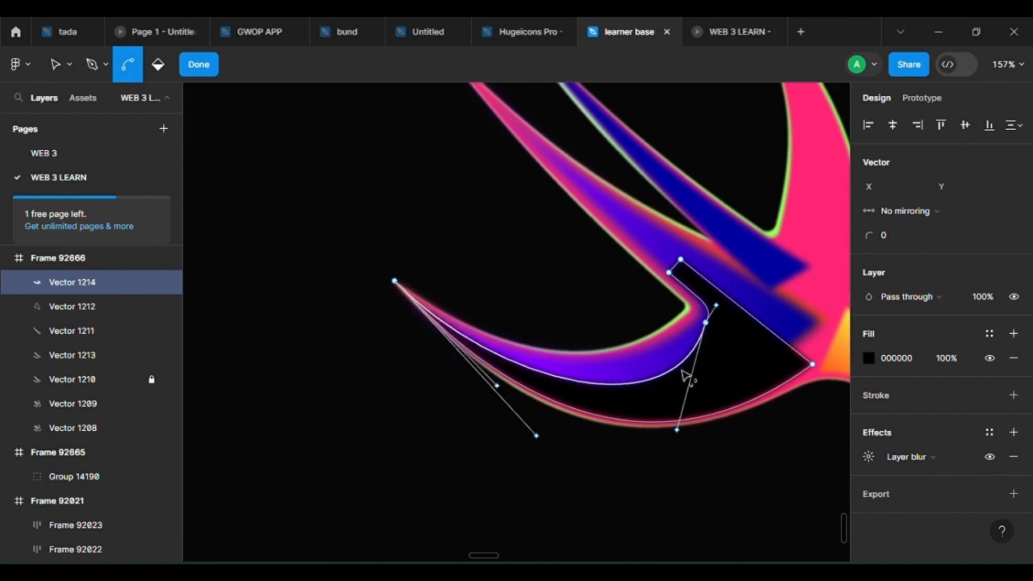
key("v")
key("Escape")
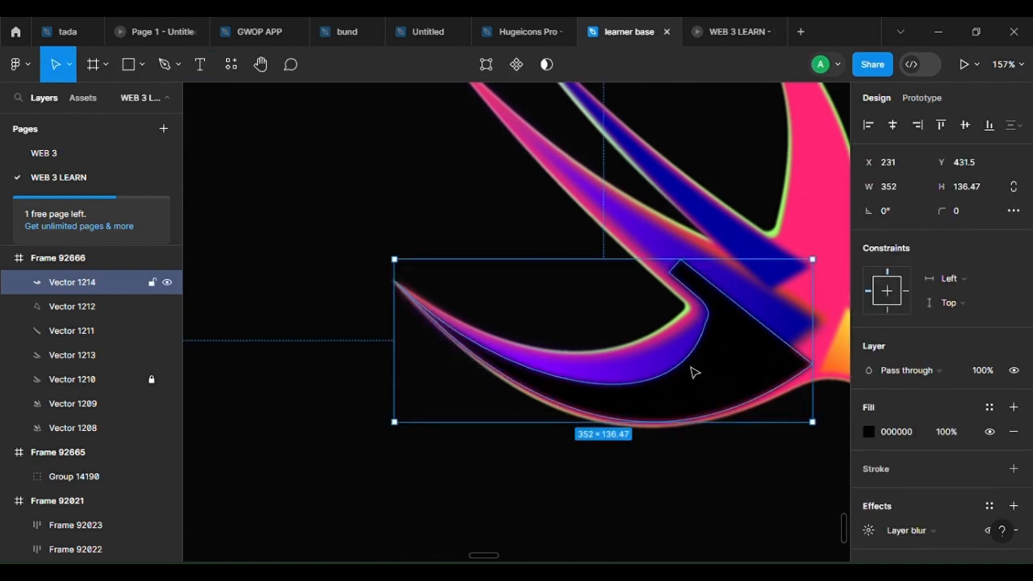
double_click(692, 372)
key("Escape")
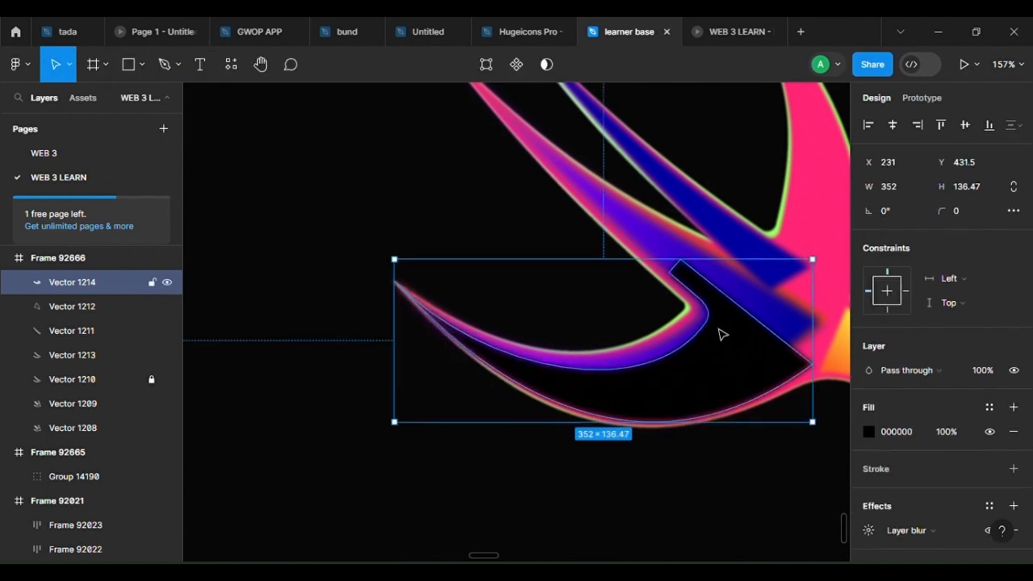
Set the corner radius of the anchor point at the black shape's inner bend to 73
double_click(713, 334)
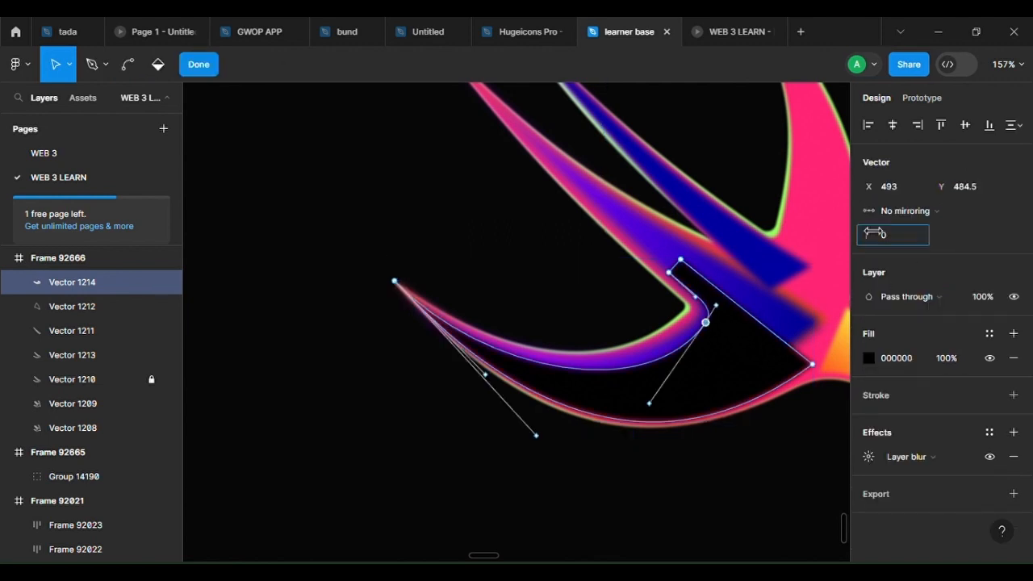
left_click_drag(874, 233, 926, 238)
key("Escape")
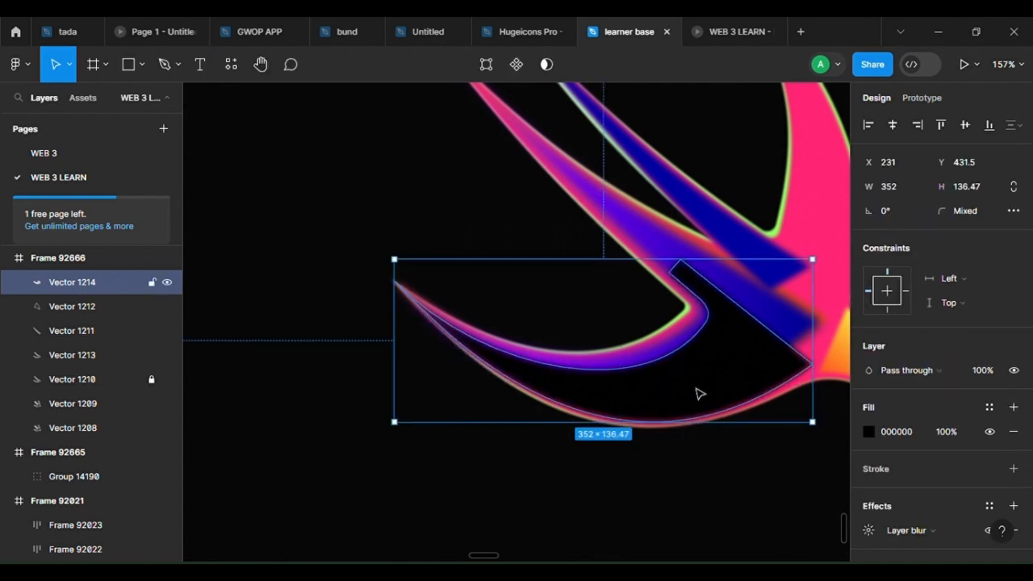
left_click(672, 475)
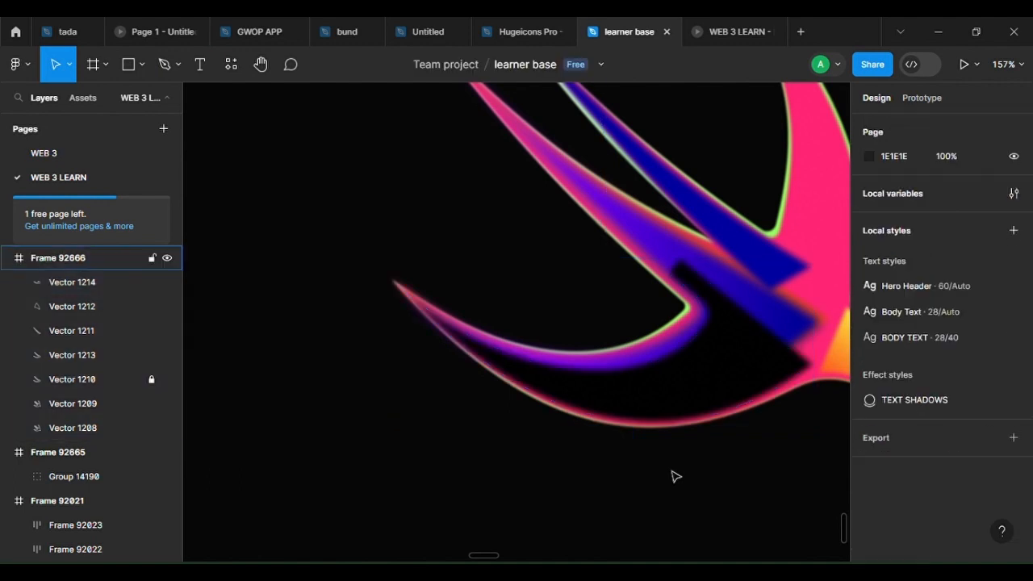
Duplicate the blurred black shape over the lower wing in place
left_click(743, 379)
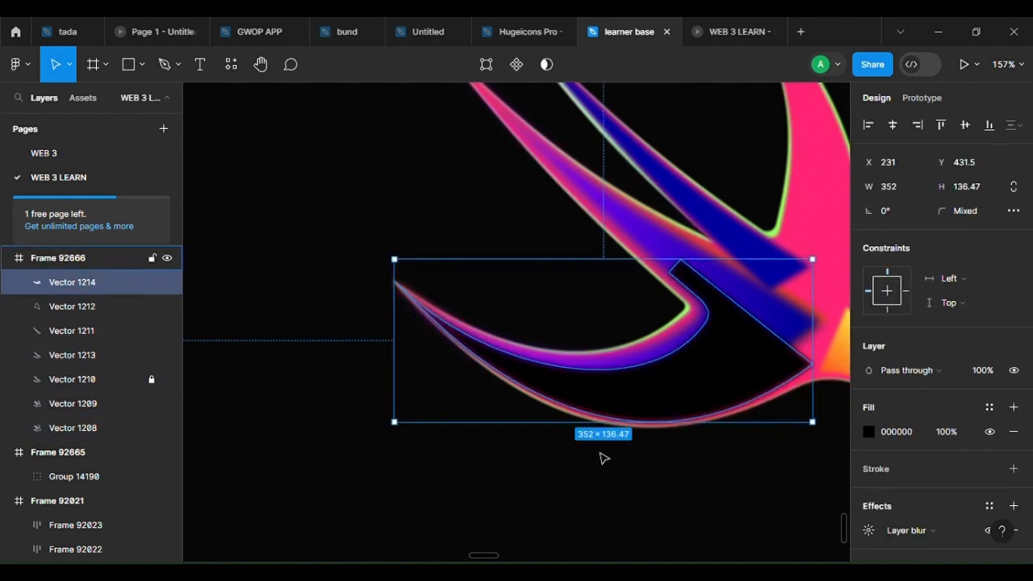
key("ctrl+d")
left_click(664, 454)
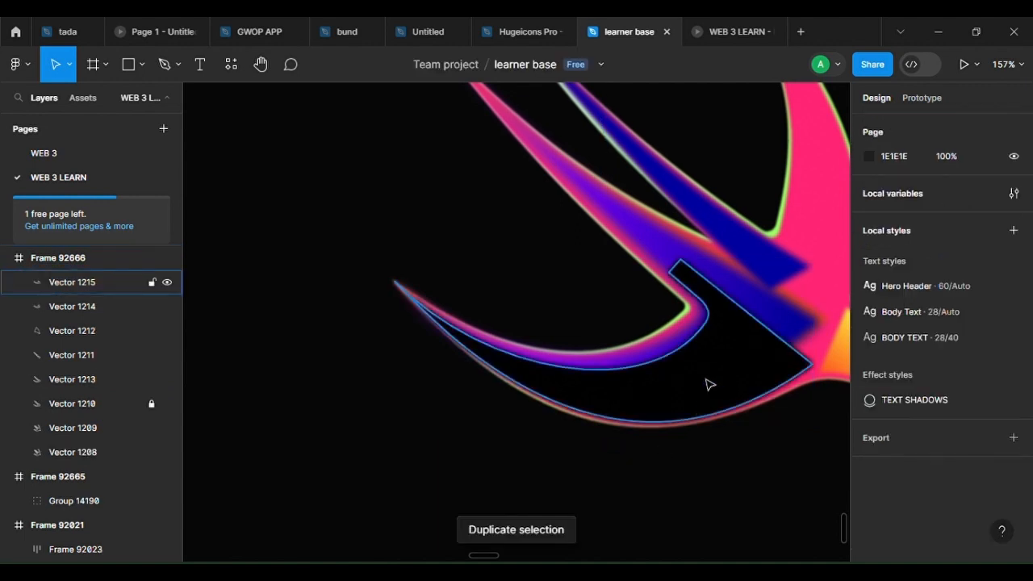
Bend the upper edge of the duplicated black shape downward, away from the purple band
left_click(708, 382)
double_click(708, 381)
left_click_drag(670, 368, 685, 387)
key("v")
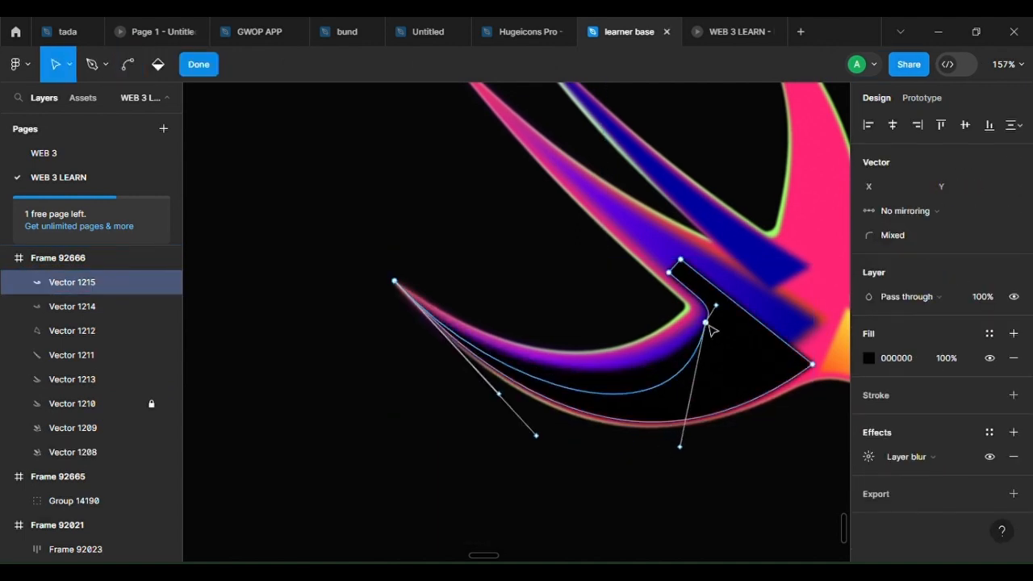
Move the duplicate's inner-bend anchor point to X 513.5, Y 491.5 and adjust both of its curve handles to smooth the bend
left_click_drag(706, 322, 740, 342)
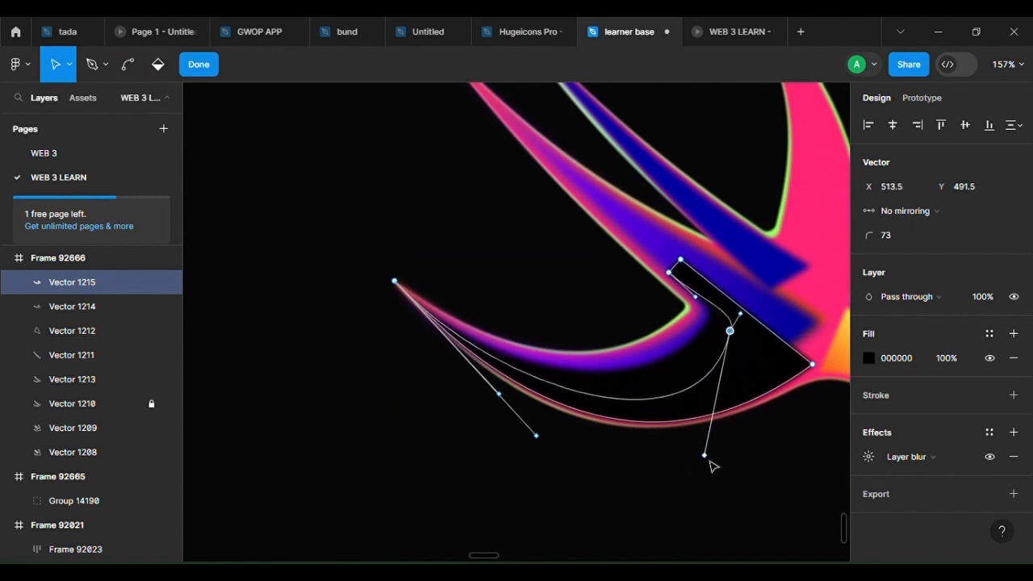
left_click_drag(702, 453, 650, 421)
left_click(708, 353)
left_click(729, 333)
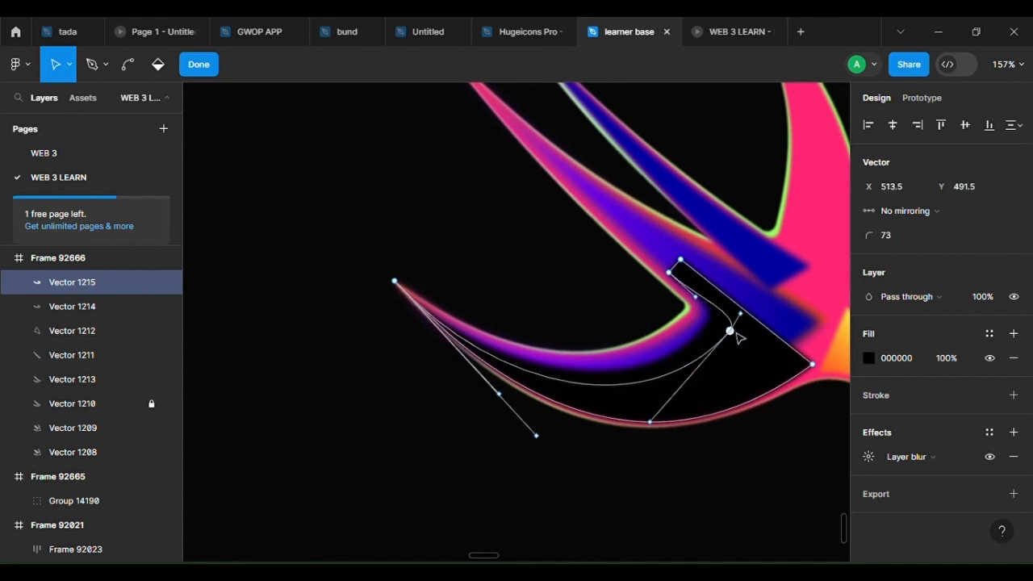
left_click_drag(740, 313, 727, 317)
Set the corner radius of the duplicate's inner-bend anchor point to 93 and finish editing the shape
left_click(733, 334)
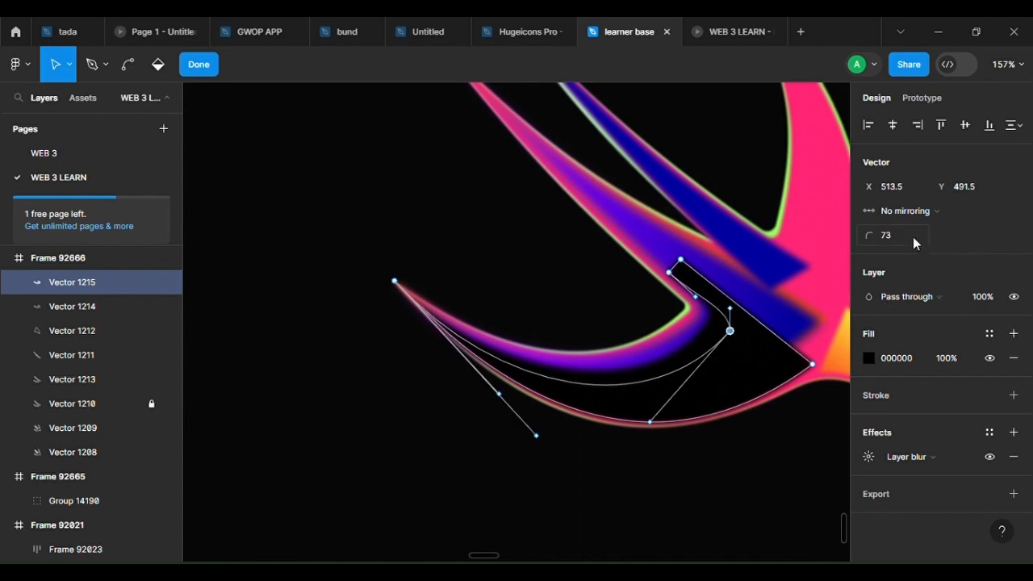
left_click_drag(869, 235, 897, 241)
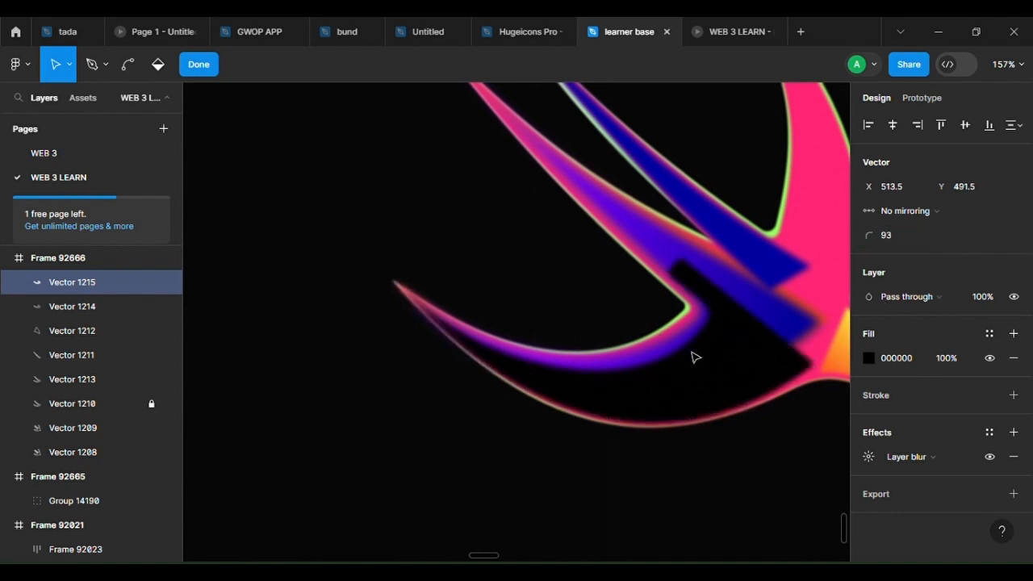
key("Escape")
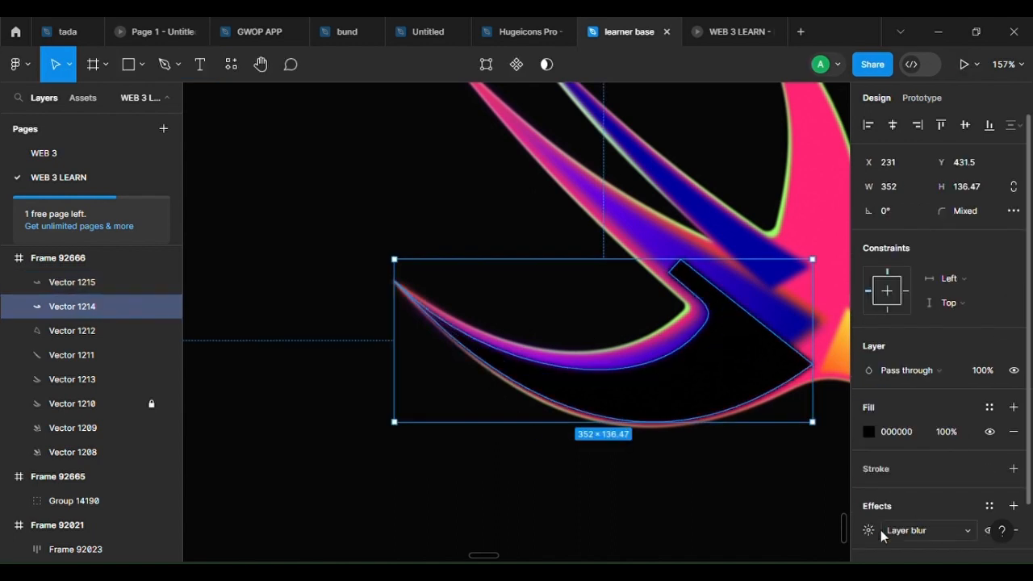
Set the layer blur of the black shape Vector 1214 to 12.4, and open the layer blur settings of its duplicate, Vector 1215
left_click(868, 530)
left_click_drag(693, 524, 707, 531)
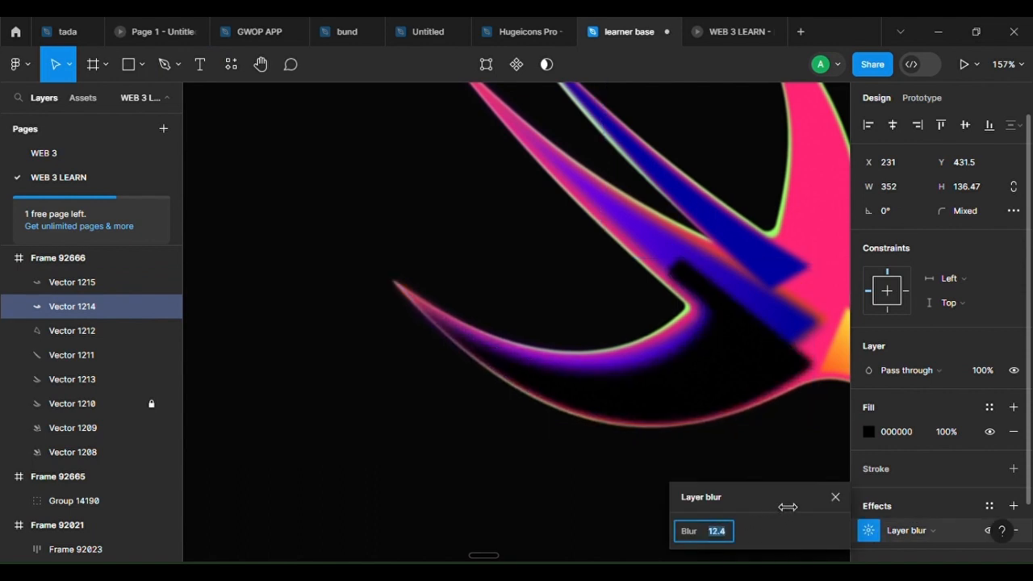
left_click(719, 388)
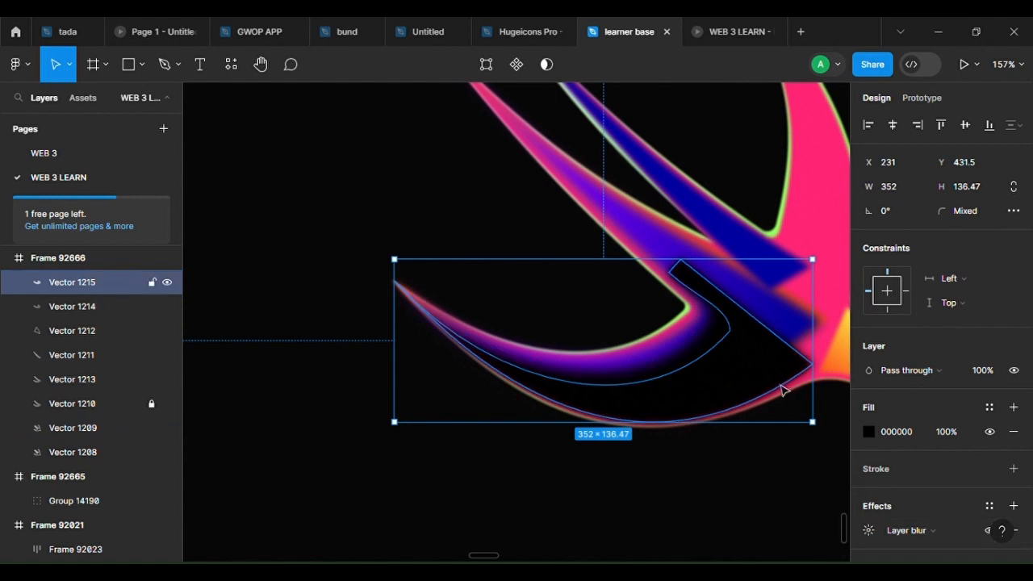
left_click(868, 530)
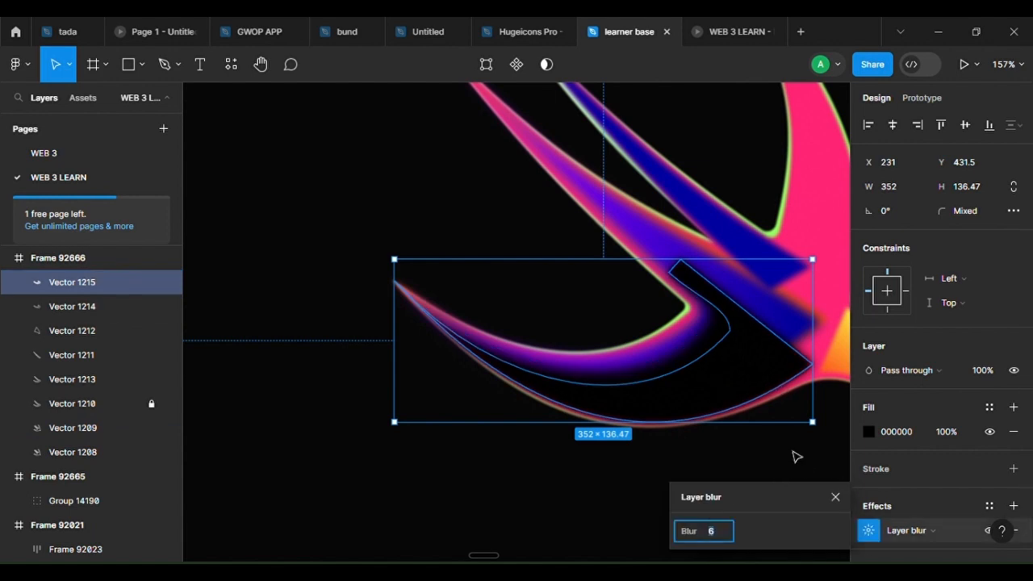
left_click(795, 464)
Reshape the wing-tip end of Vector 1215, moving its upper-edge curve handle to X 279.26, Y 502 and its lower-edge handle to X 320, Y 563
scroll(797, 501, "down", 3)
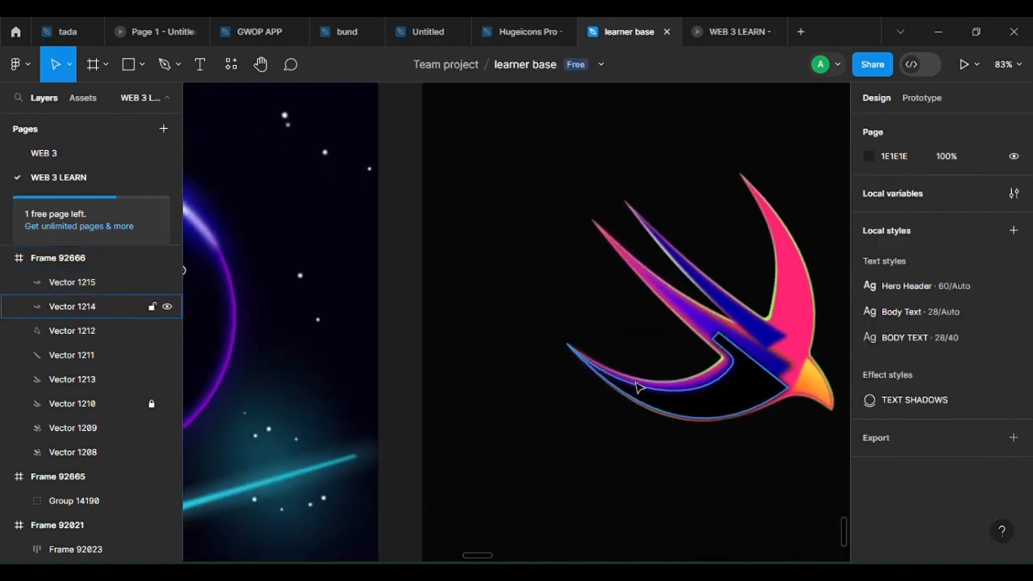
scroll(655, 404, "up", 3)
left_click(655, 402)
left_click(643, 403)
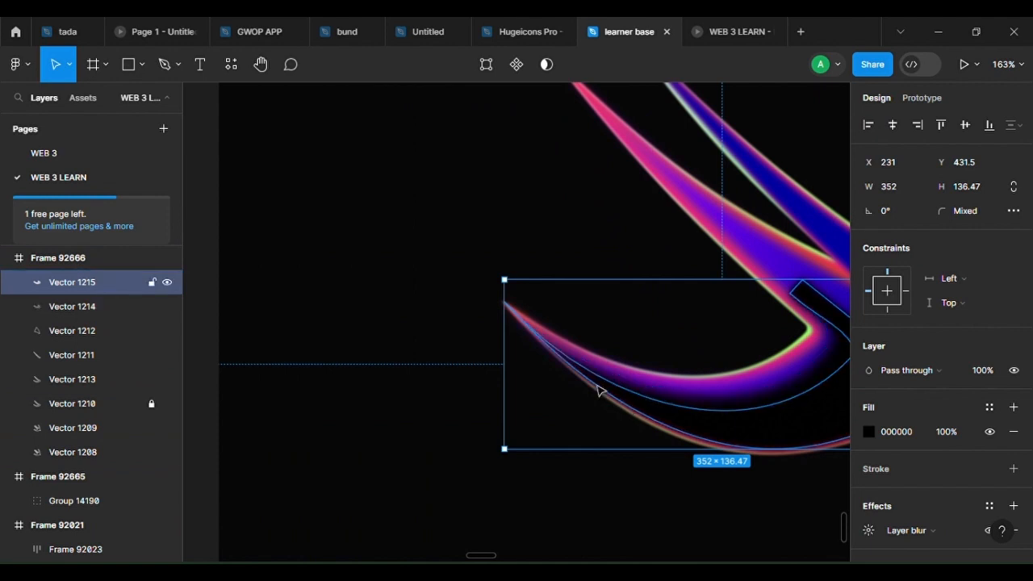
double_click(588, 380)
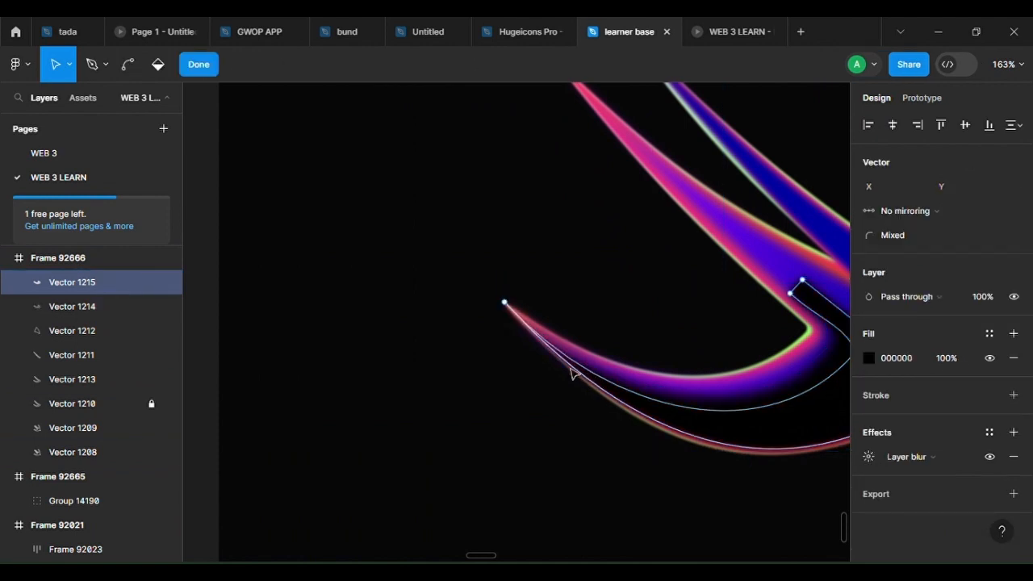
left_click_drag(616, 422, 575, 384)
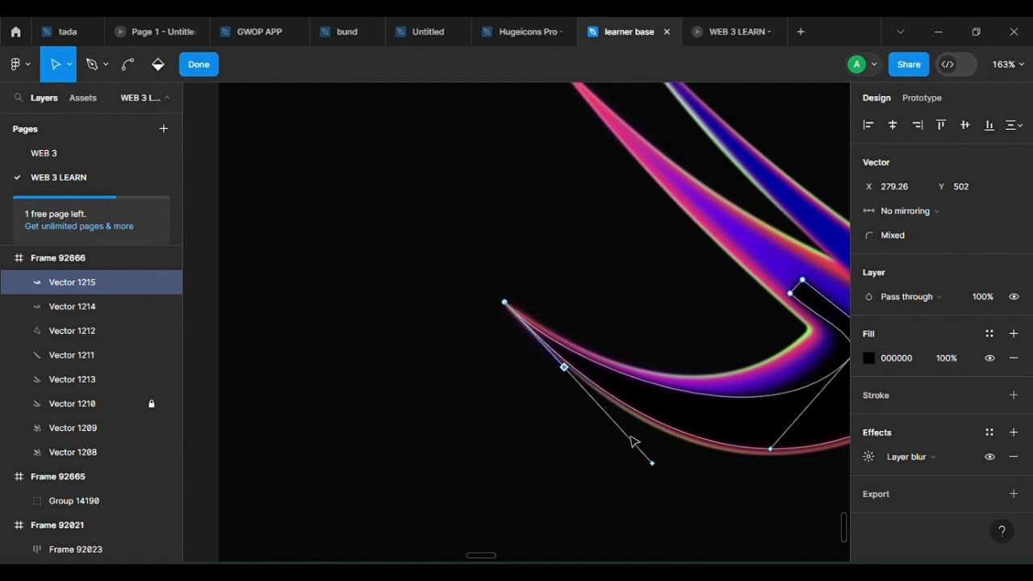
left_click_drag(653, 465, 619, 449)
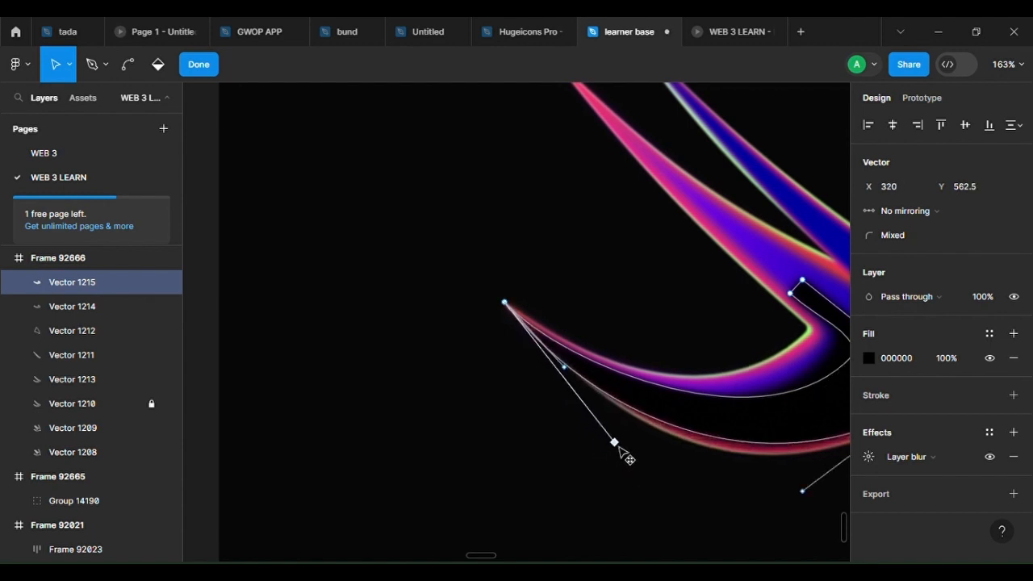
Pull the lower edge's curve handle at the breast end of Vector 1215 downward to bring that edge closer to the wing outline
scroll(618, 446, "down", 5)
scroll(637, 460, "up", 6)
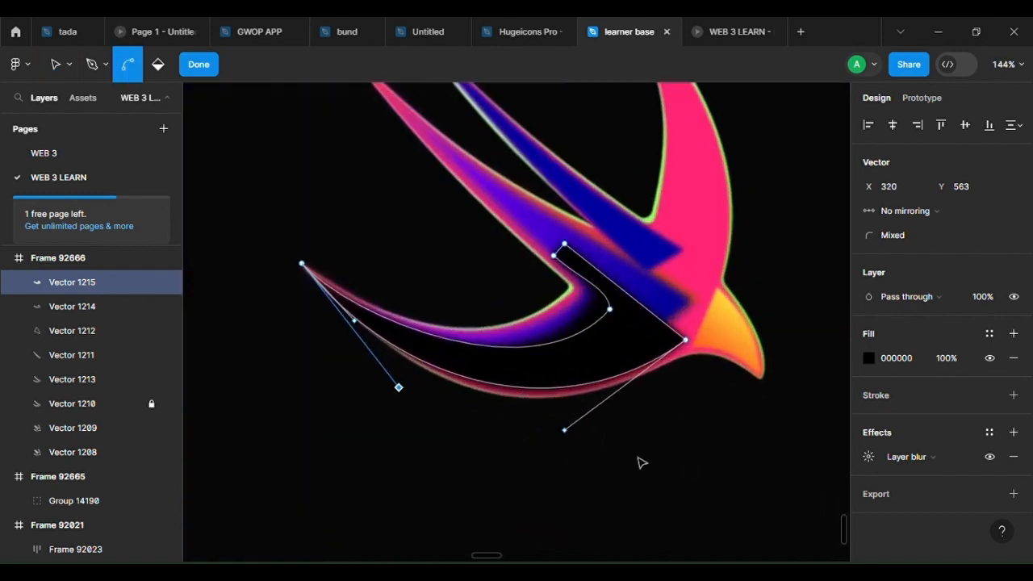
left_click_drag(559, 435, 557, 452)
triple_click(664, 422)
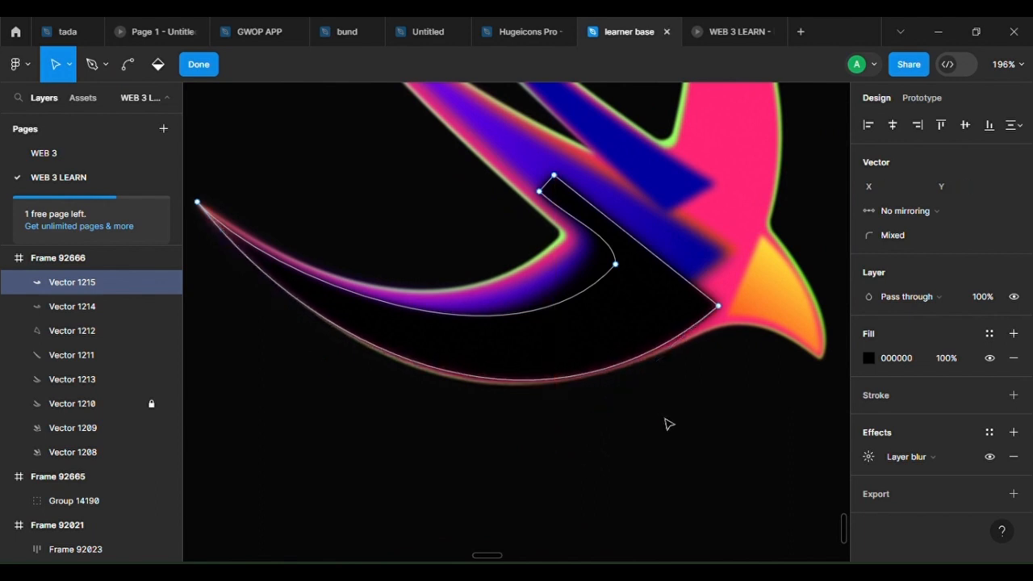
scroll(662, 396, "down", 4)
scroll(688, 407, "down", 3)
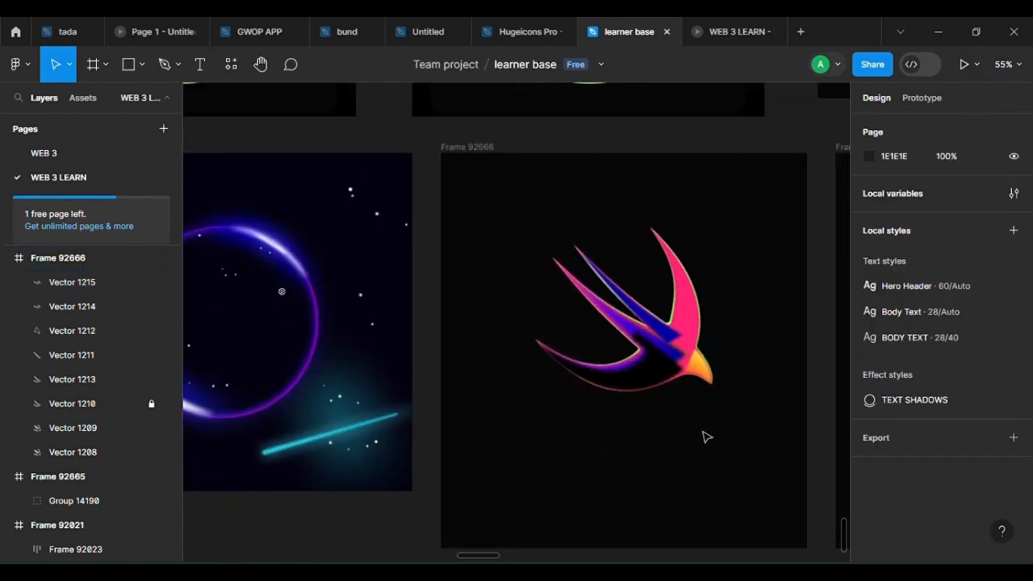
Move the upper-edge curve handle at the wing tip of Vector 1215 to X 280, Y 494.5 and finish editing the shape
scroll(618, 396, "up", 7)
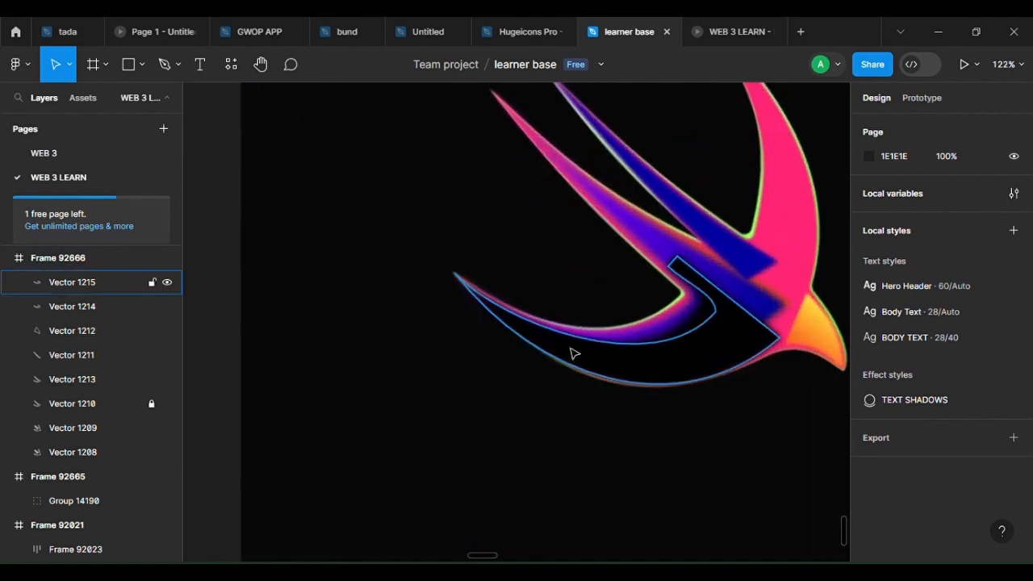
left_click(502, 300)
double_click(484, 300)
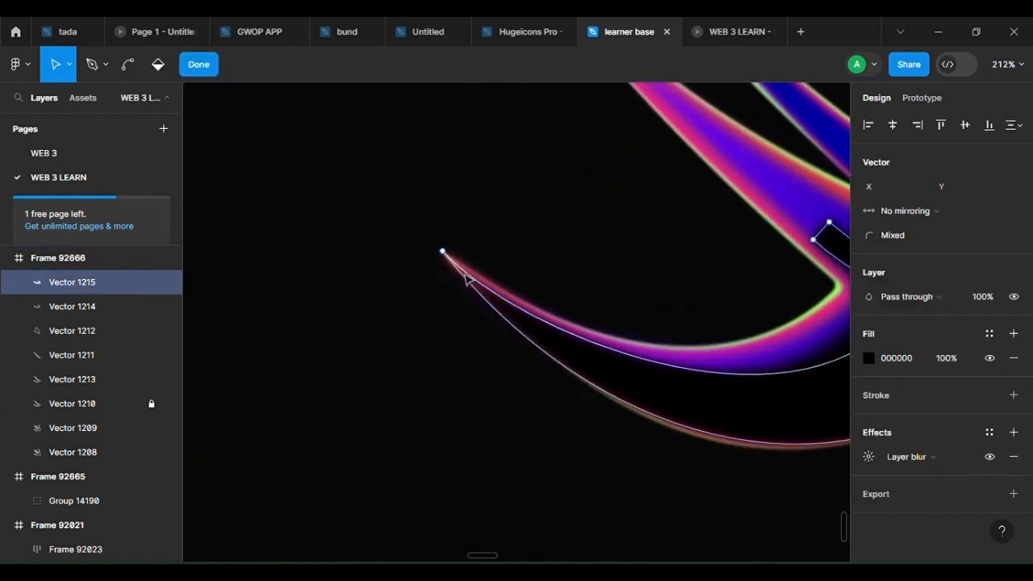
left_click(521, 339)
left_click(521, 325)
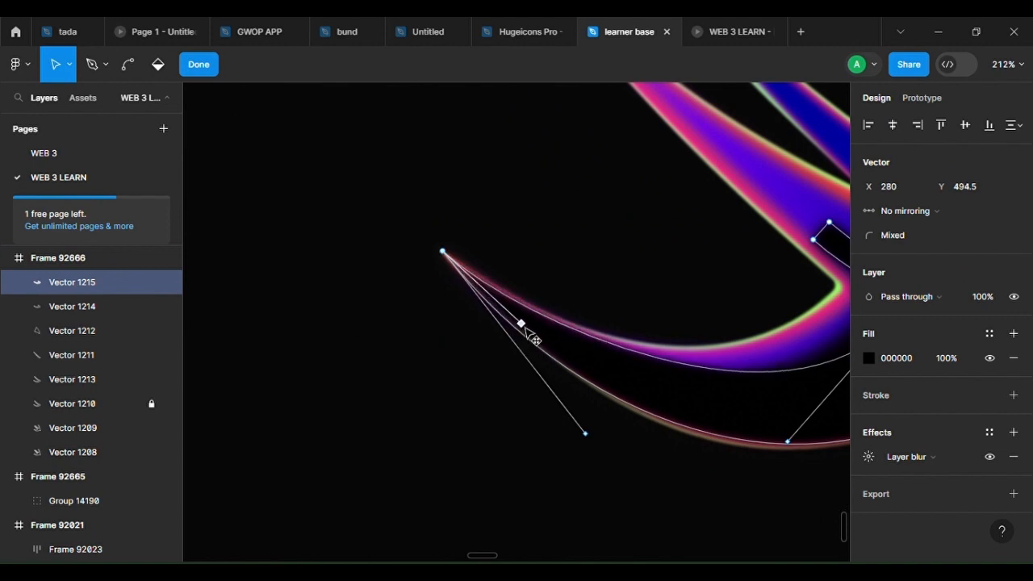
key("Escape")
key("Escape")
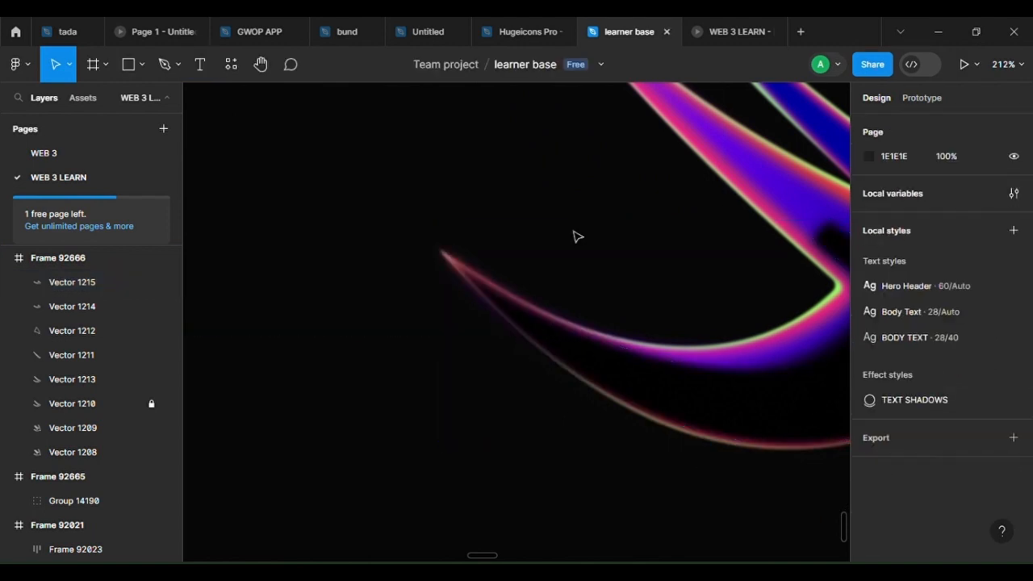
Bend the upper edge of Vector 1214 downward near the inner bend to widen the purple band
scroll(618, 390, "down", 10)
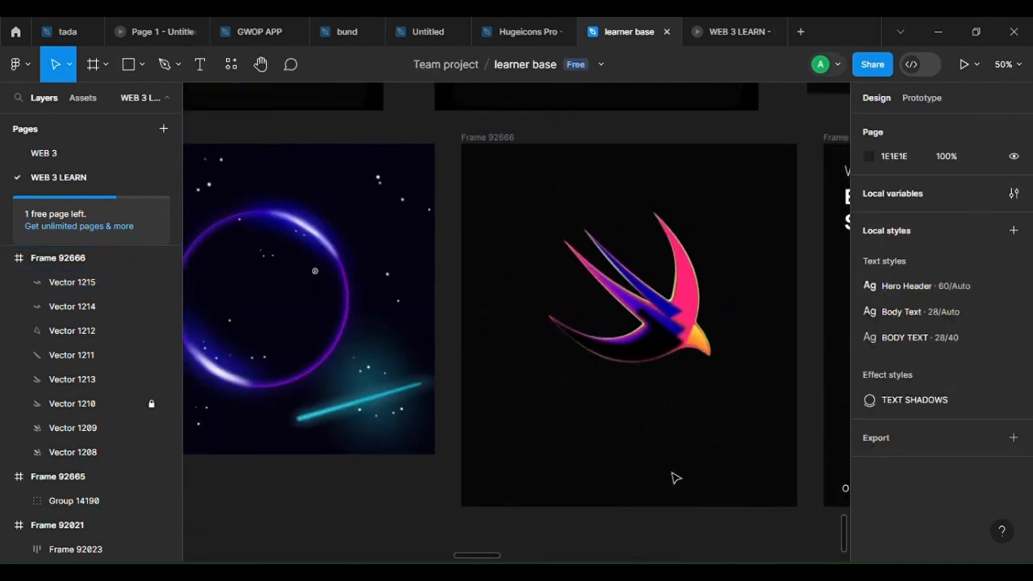
scroll(675, 478, "down", 3)
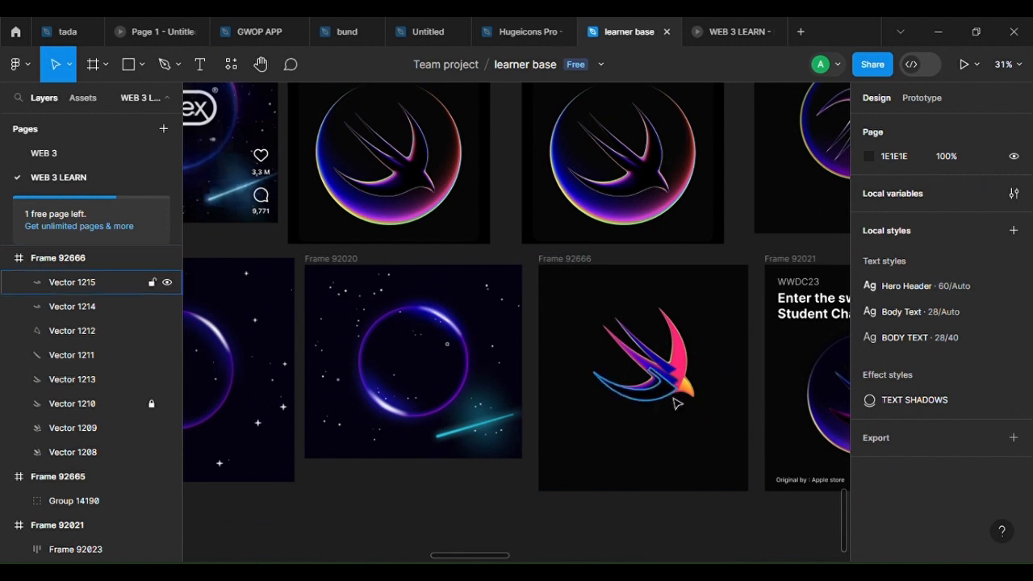
scroll(680, 398, "up", 10)
double_click(638, 299)
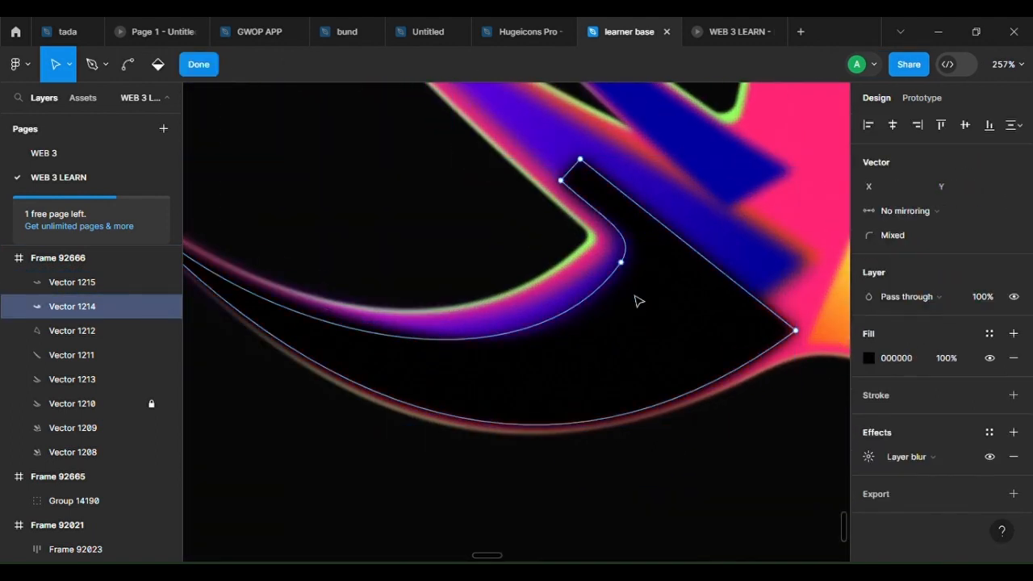
left_click_drag(601, 297, 621, 305, "ctrl")
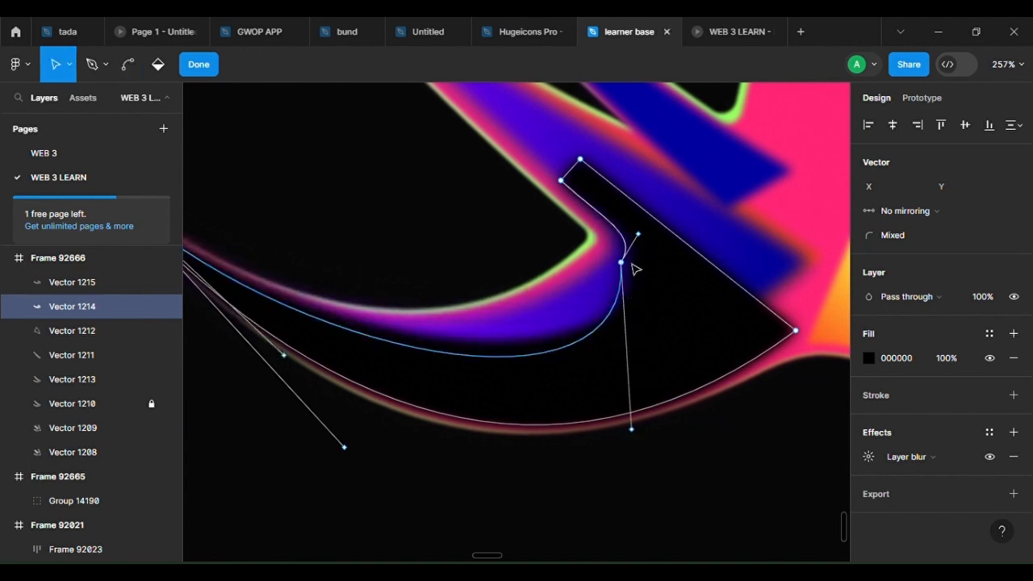
Move the inner-bend anchor point of Vector 1214 to X 503, Y 486.5 and its upper curve handle to X 503, Y 468.5
left_click_drag(625, 266, 654, 283)
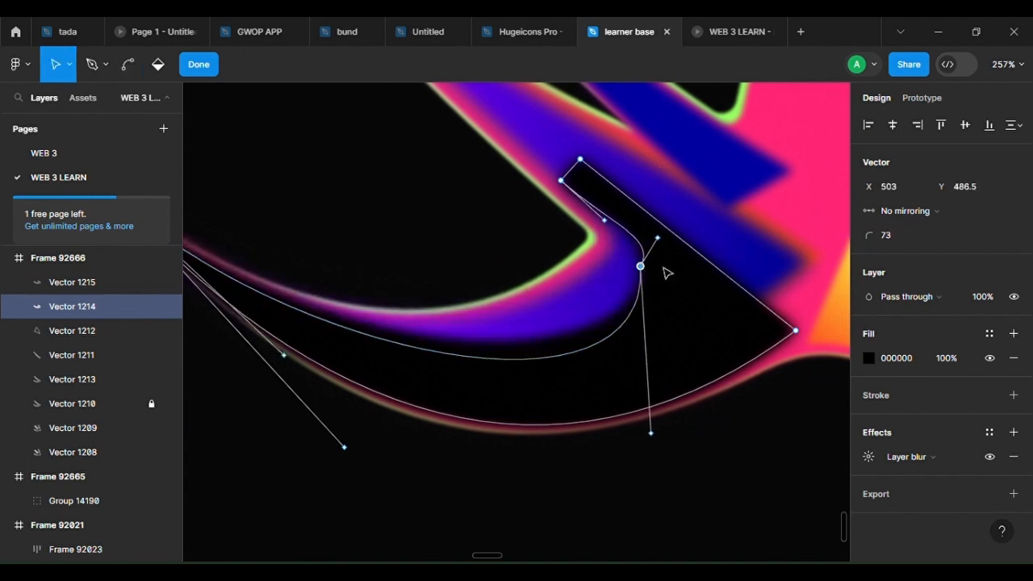
left_click_drag(656, 239, 640, 232)
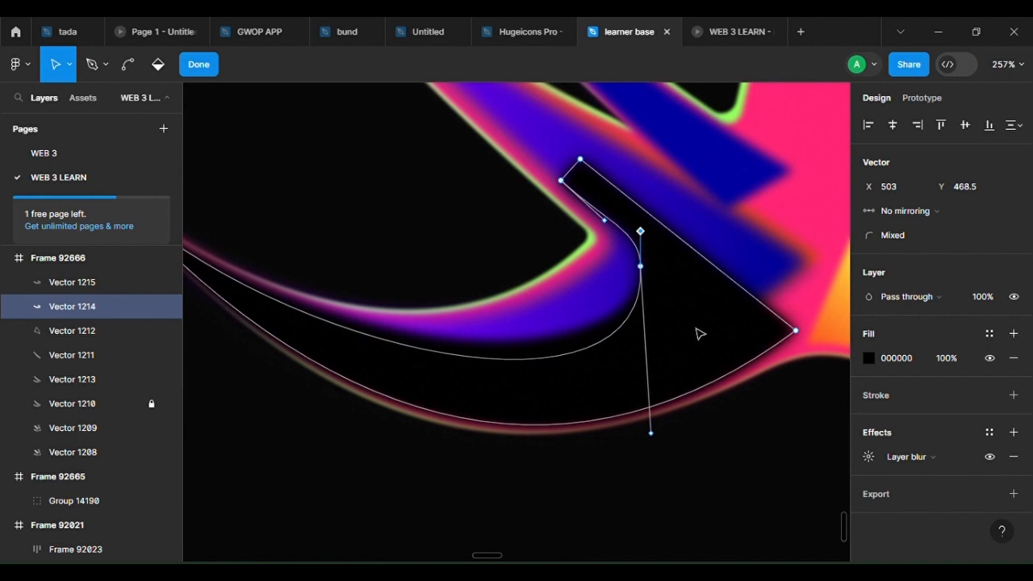
left_click(700, 336)
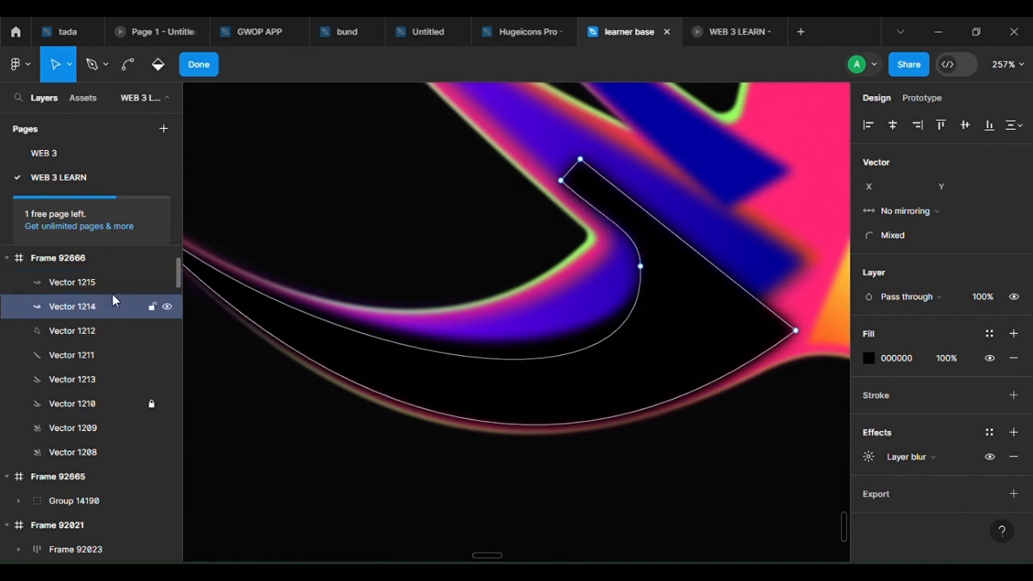
Lock Vector 1214 and move the inner-bend anchor point of Vector 1215 to X 518, Y 503.5
left_click(134, 281)
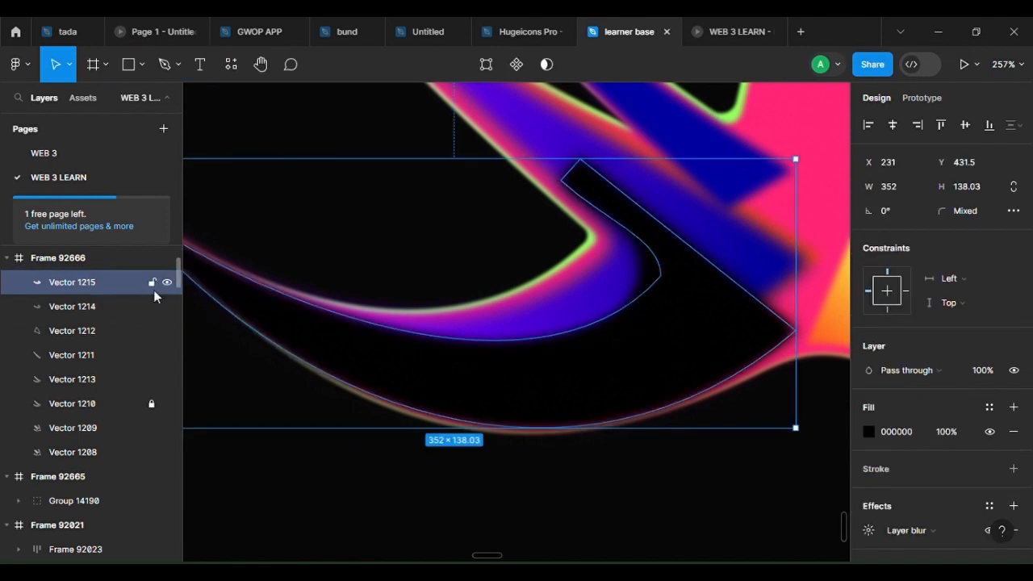
left_click(151, 306)
double_click(665, 306)
left_click_drag(665, 279, 674, 304)
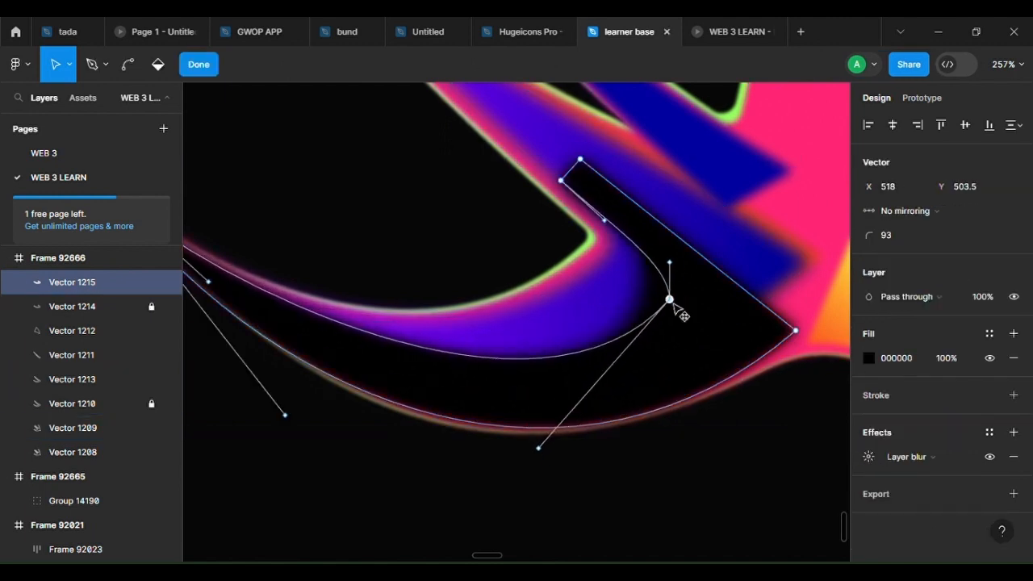
key("Escape")
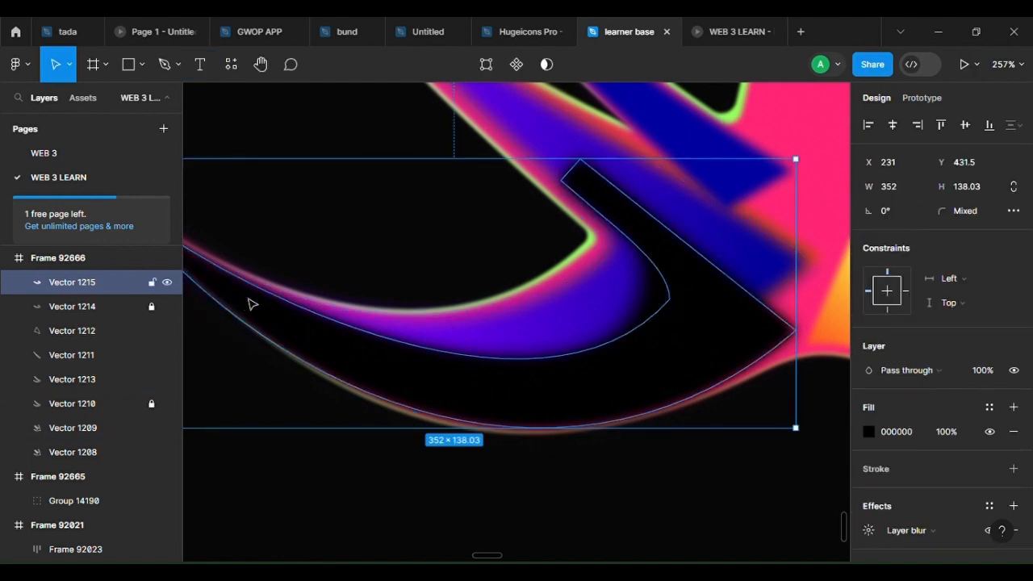
Lock Vector 1215, unlock Vector 1214 and bend the upper edge of Vector 1214 up toward the purple band
left_click(151, 281)
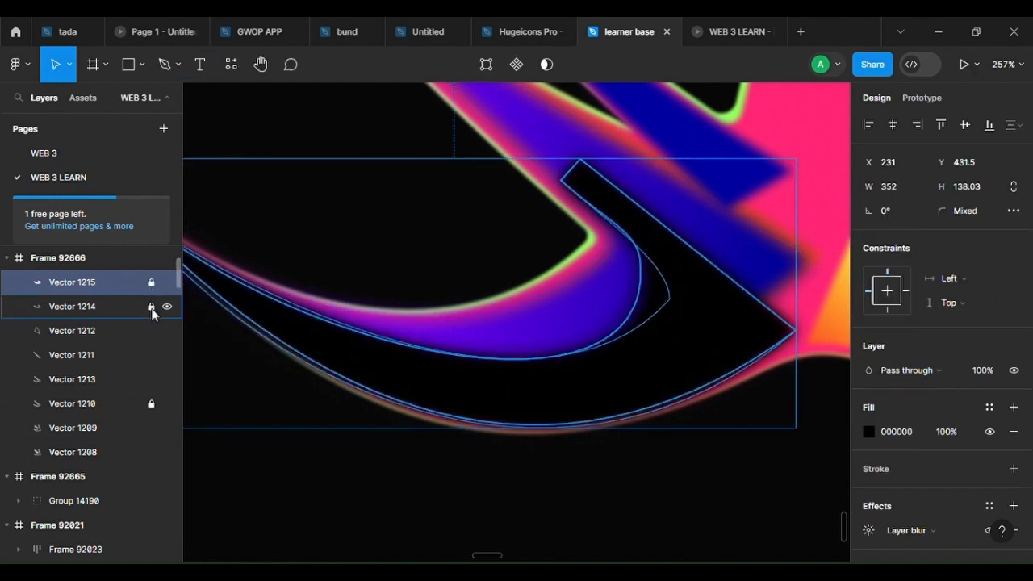
left_click(662, 307)
key("Return")
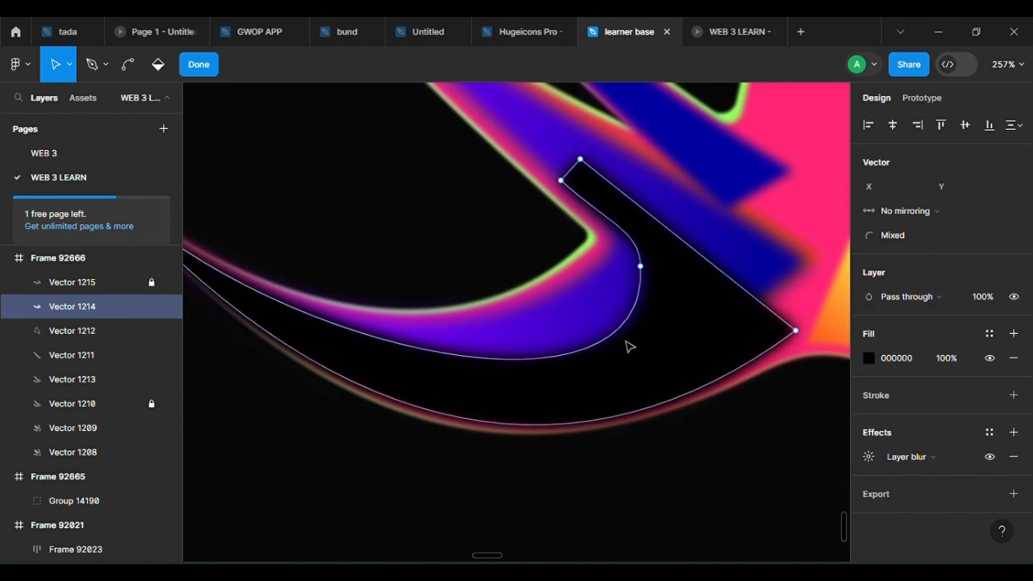
left_click_drag(604, 353, 564, 331)
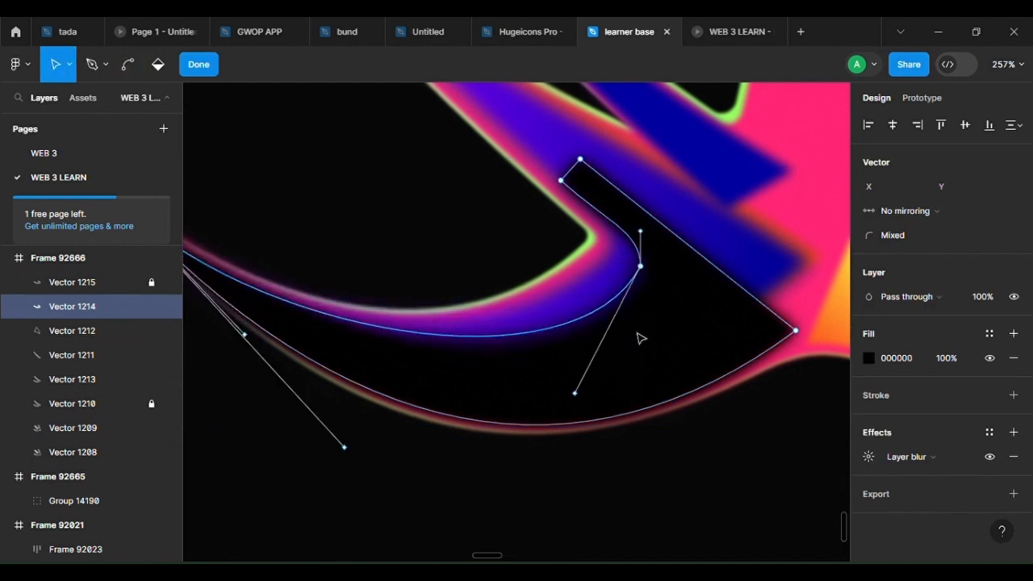
Bend the inner curved edge of the pink shape Vector 1209 slightly inward, next to the lower wing's inner bend
left_click(603, 256)
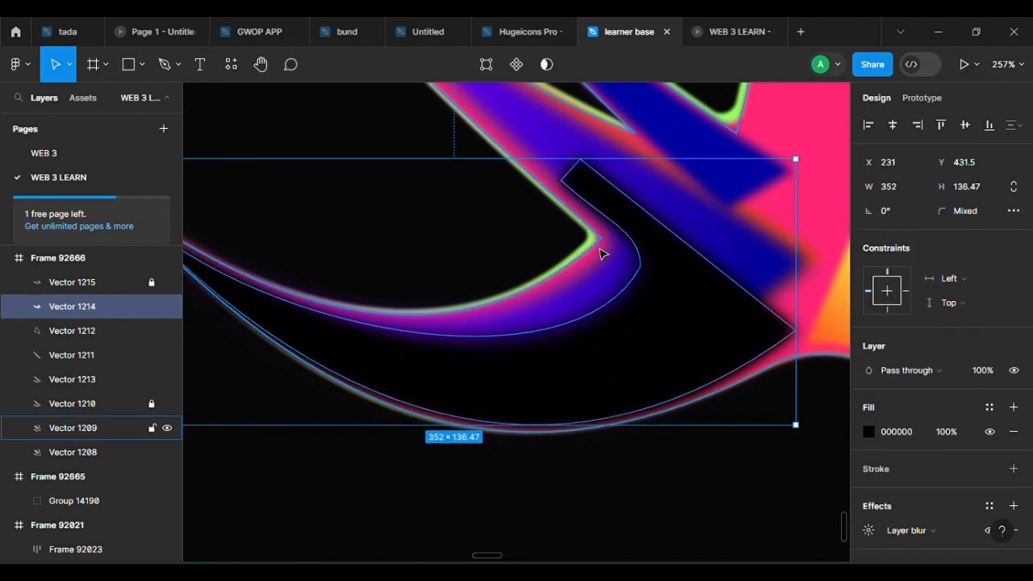
key("Return")
key("ctrl")
left_click_drag(585, 262, 588, 262)
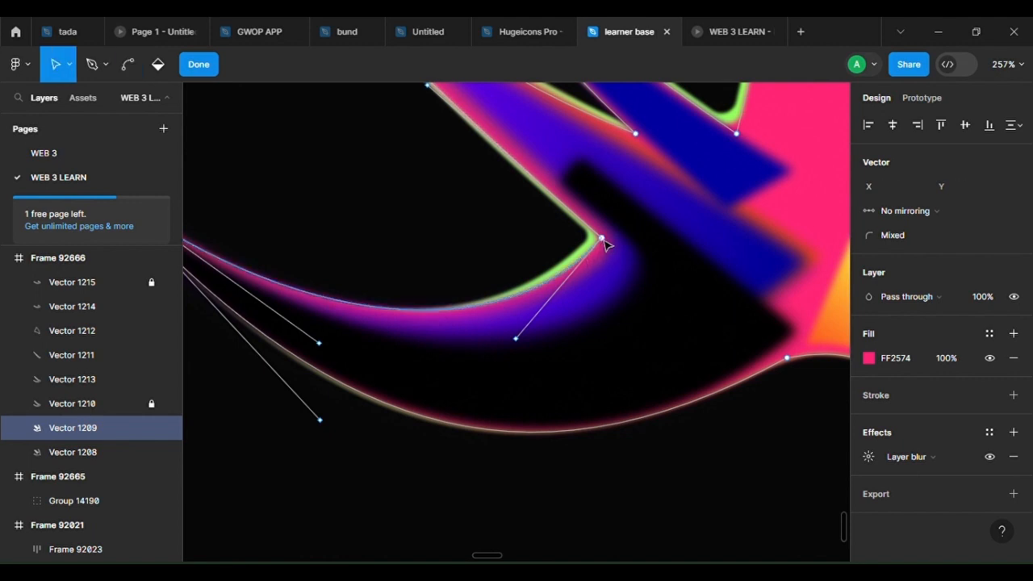
Shift the inner-bend anchor of the purple shape Vector 1213 slightly toward the wing edge and refine the pink shape's curve to thin the green rim
left_click(622, 256)
double_click(622, 256)
left_click(605, 241)
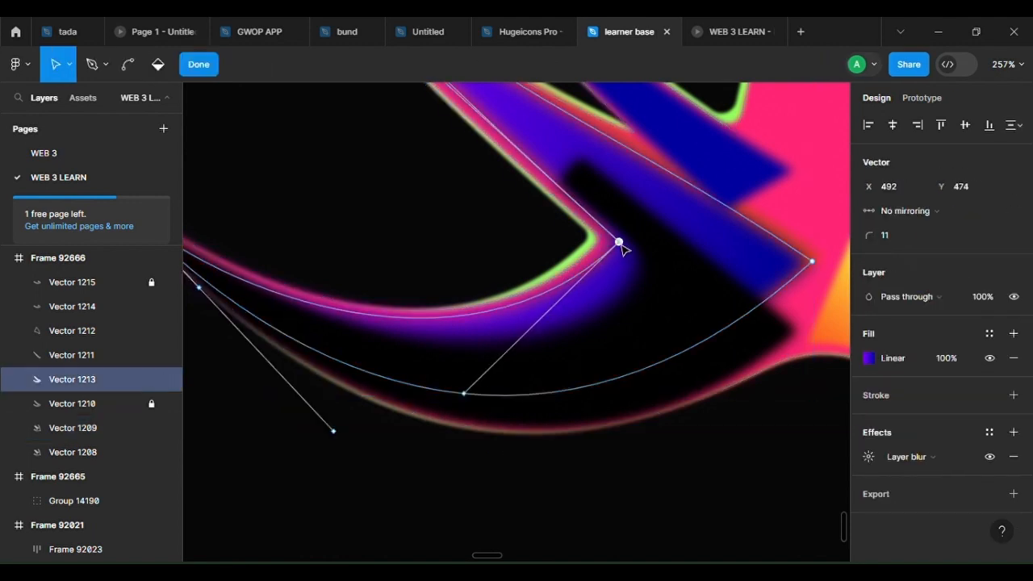
mouse_move(608, 246)
left_mouse_down()
mouse_move(619, 246)
mouse_move(601, 242)
left_mouse_up()
double_click(595, 242)
double_click(601, 241)
double_click(602, 248)
double_click(602, 245)
double_click(627, 262)
left_click(626, 272)
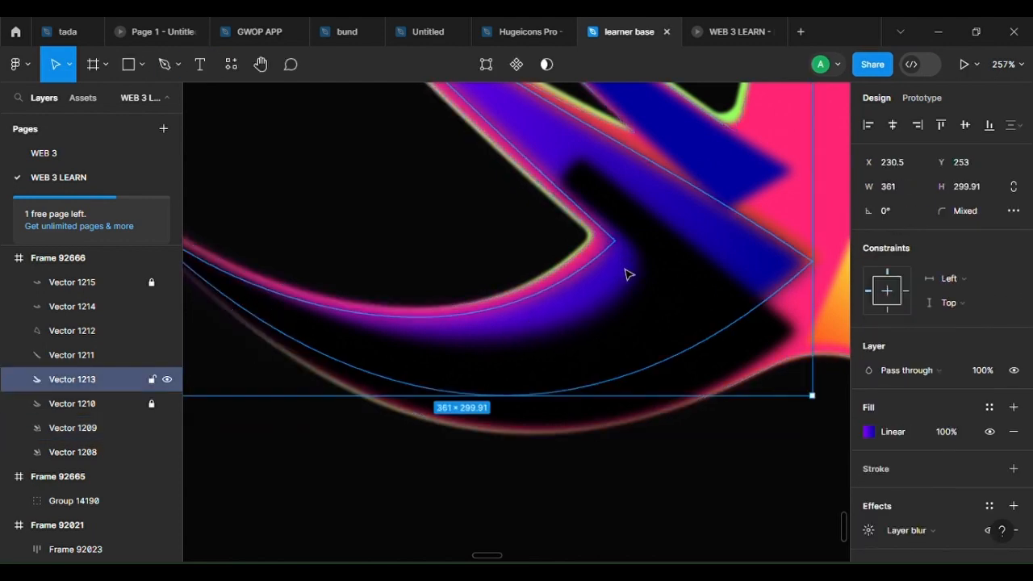
scroll(627, 355, "down", 3)
left_click(686, 424)
scroll(690, 430, "down", 3)
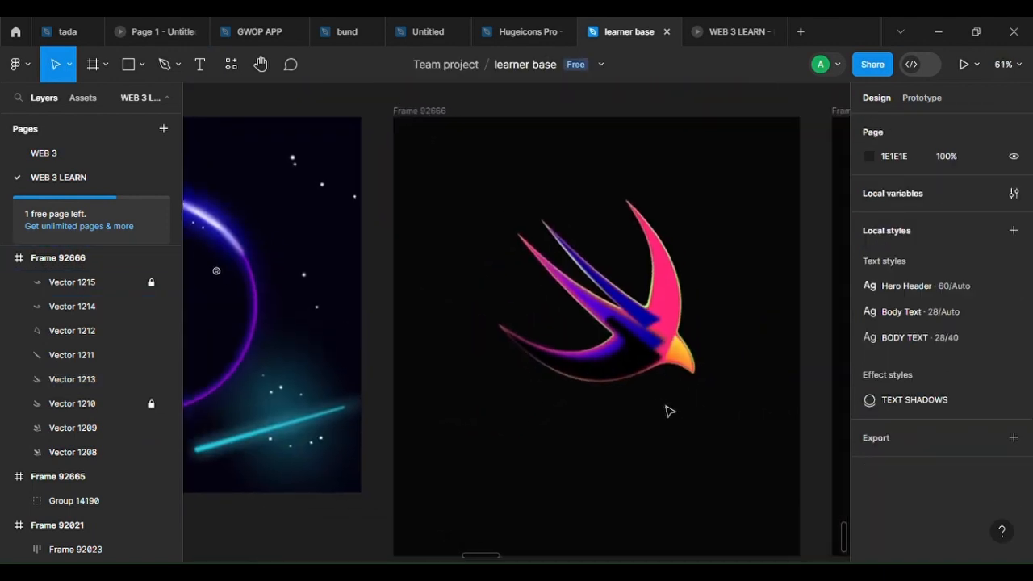
scroll(650, 431, "up", 3)
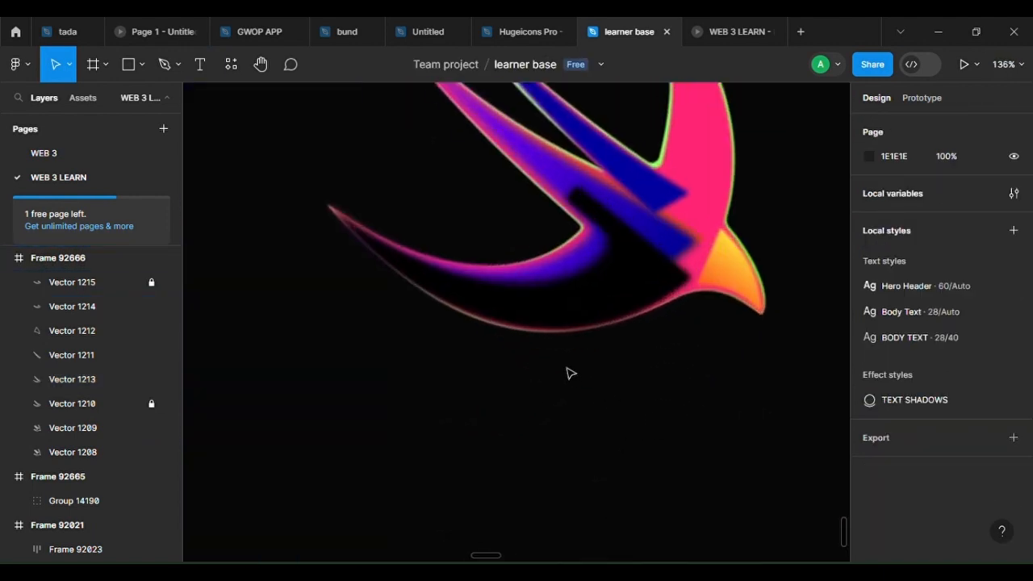
scroll(378, 246, "up", 3)
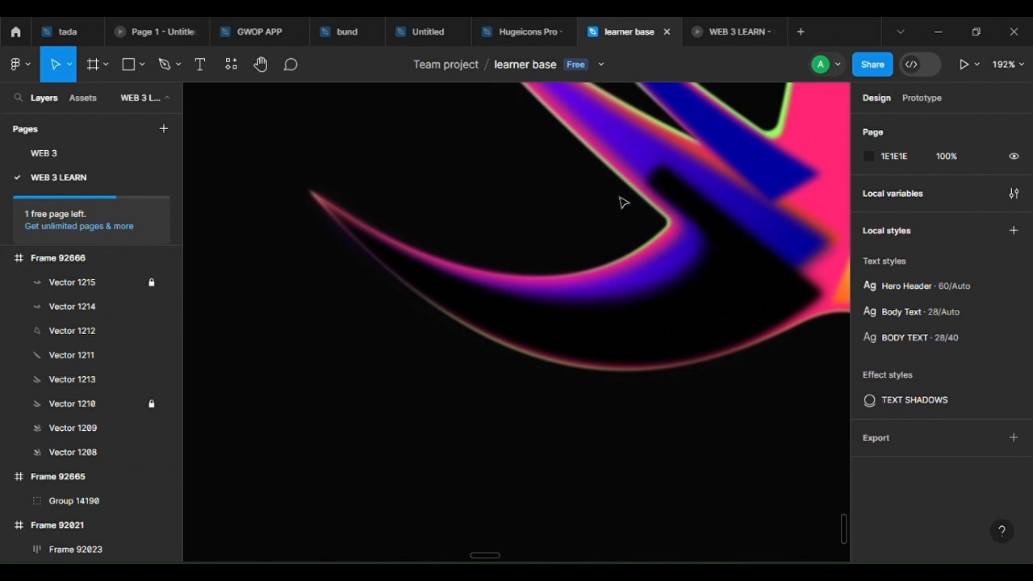
Bend the upper inner curve of the green shape Vector 1208 slightly outward along the lower wing to show a thin green rim
double_click(638, 200)
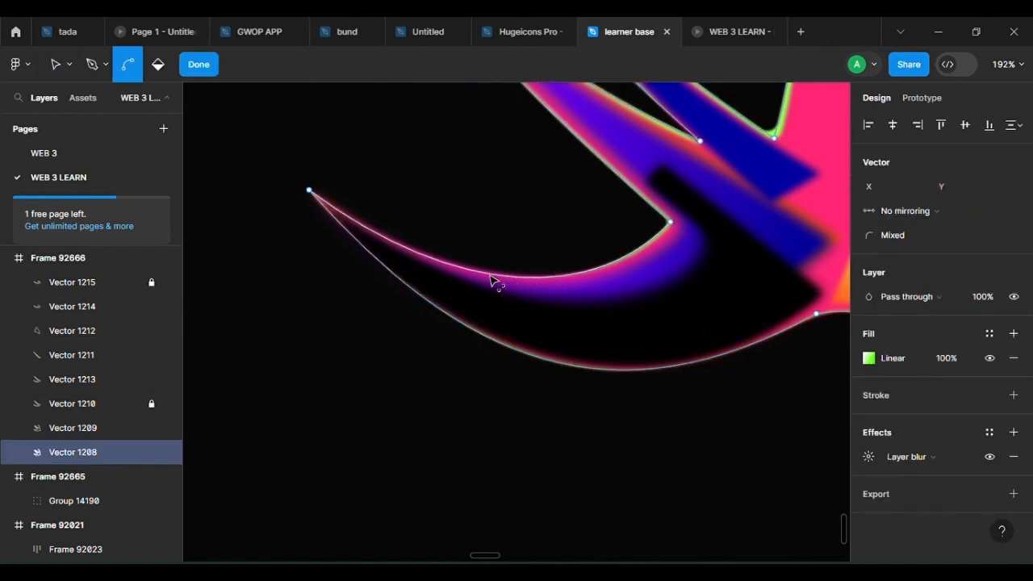
mouse_move(492, 280)
left_mouse_down()
mouse_move(479, 277)
mouse_move(489, 283)
mouse_move(494, 274)
left_mouse_up()
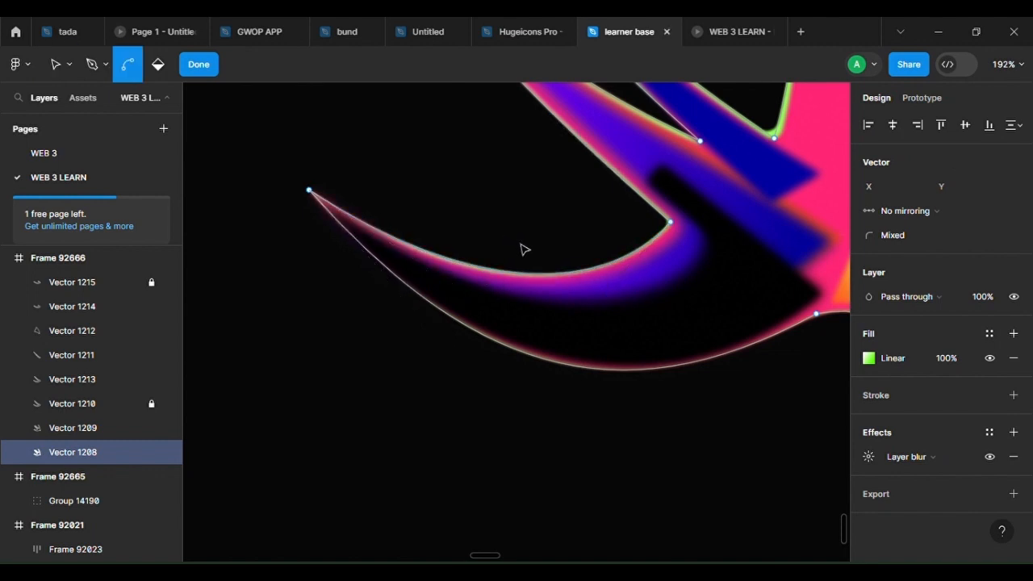
scroll(648, 473, "down", 6)
key("Escape")
left_click(664, 449)
scroll(664, 357, "up", 5)
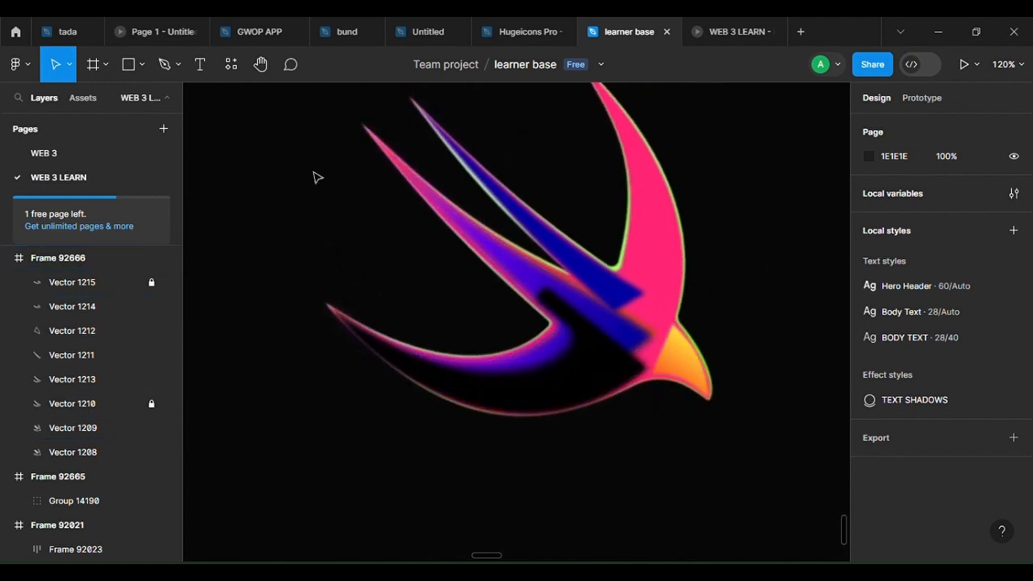
Draw a closed four-point vector over the second wing feather, from its tip at X 275, Y 257.5 to two corners beside the beak
left_click(173, 66)
scroll(508, 245, "up", 3)
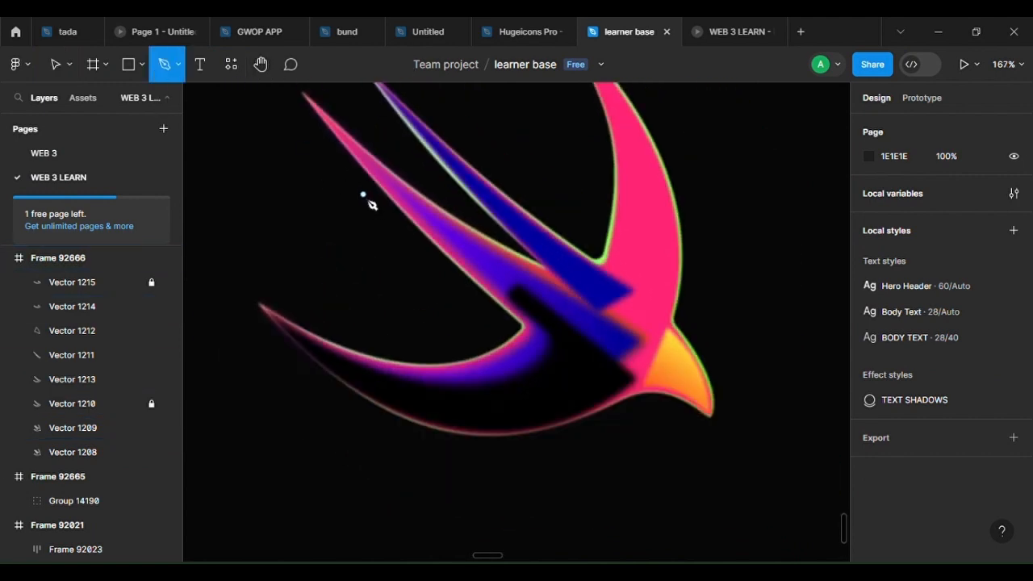
left_click(307, 98)
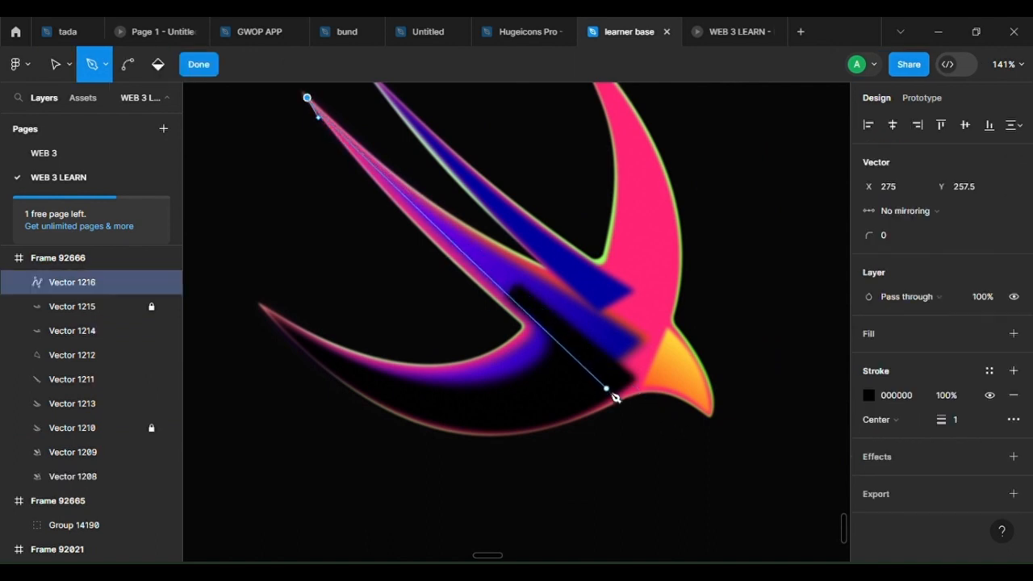
left_click_drag(622, 389, 644, 365)
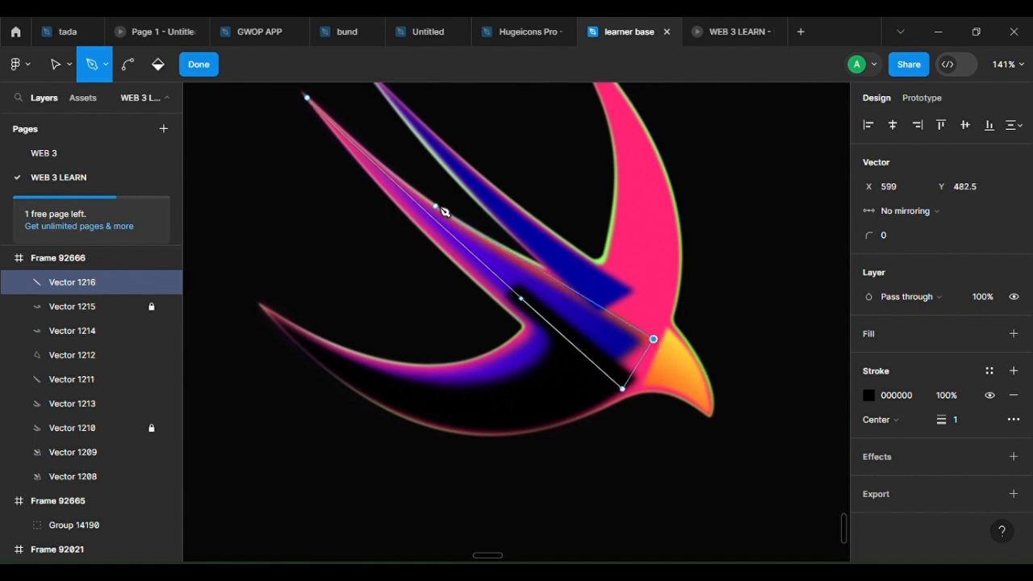
scroll(411, 208, "up", 2)
scroll(412, 208, "left", 1)
scroll(479, 355, "up", 2)
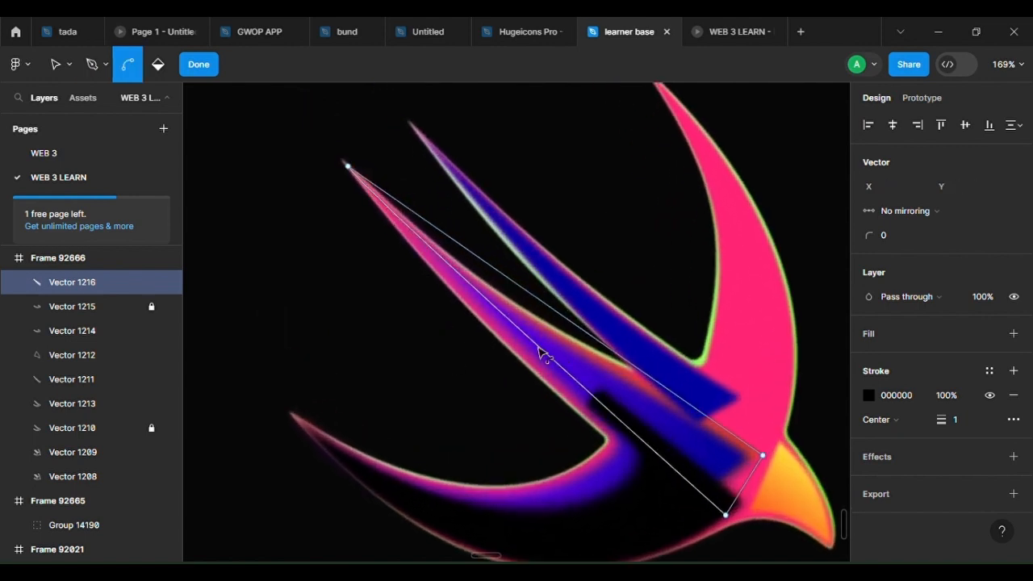
Bend the new vector's lower and upper edges down to follow the curve of the purple feather
left_click_drag(538, 349, 568, 390)
key("p")
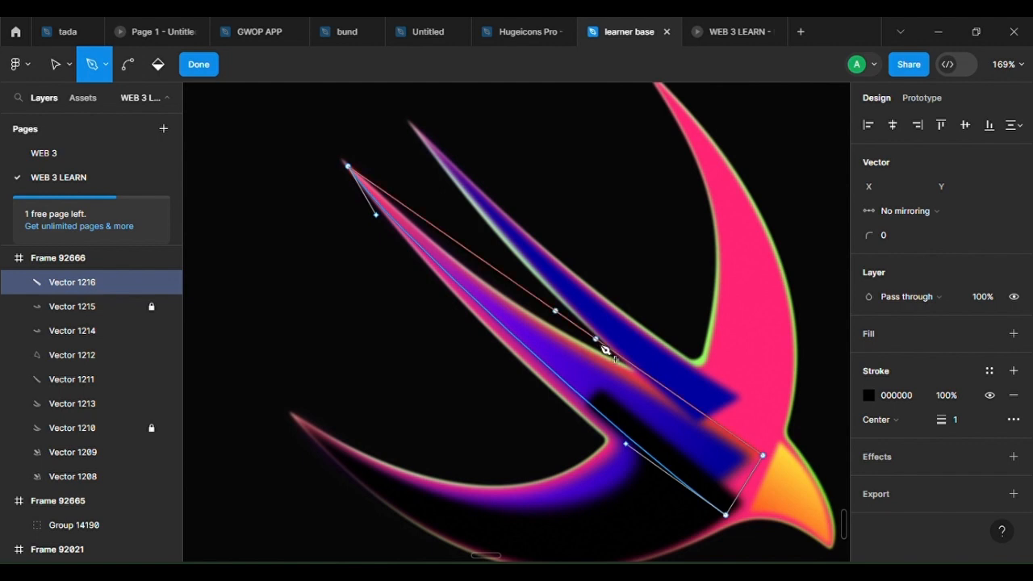
left_click_drag(605, 349, 589, 371)
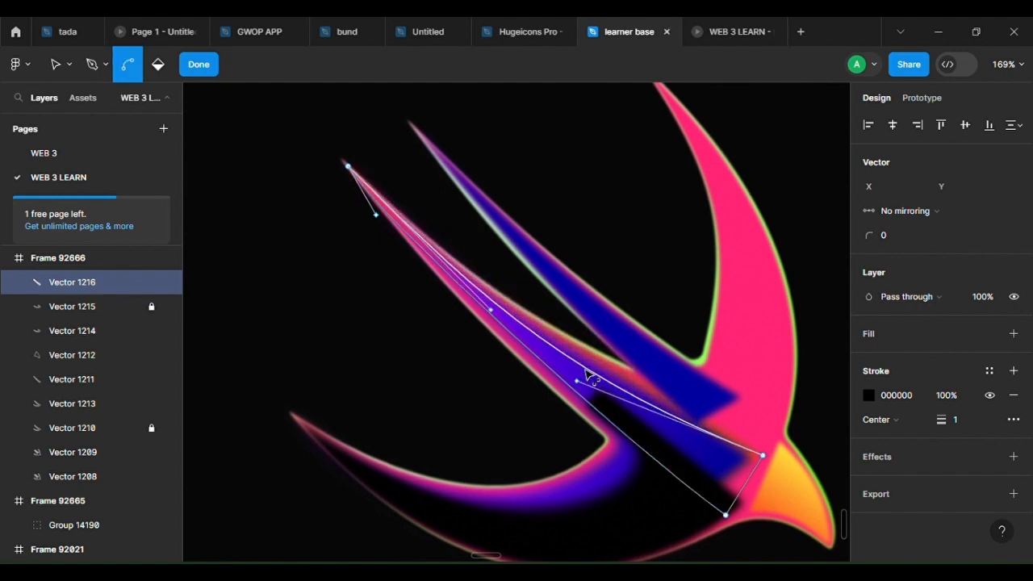
scroll(671, 477, "down", 2)
scroll(657, 476, "up", 4)
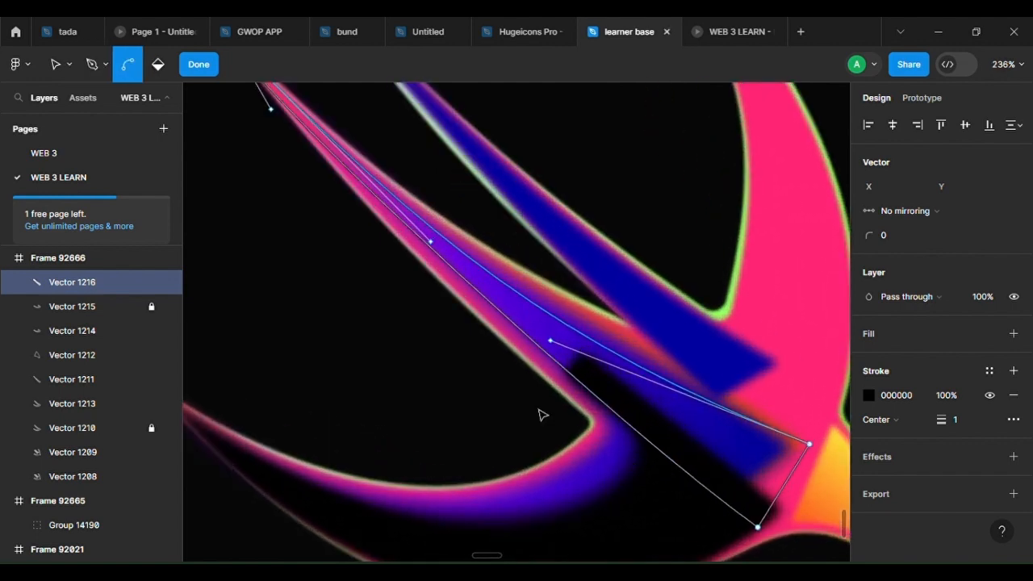
left_click_drag(467, 279, 468, 291)
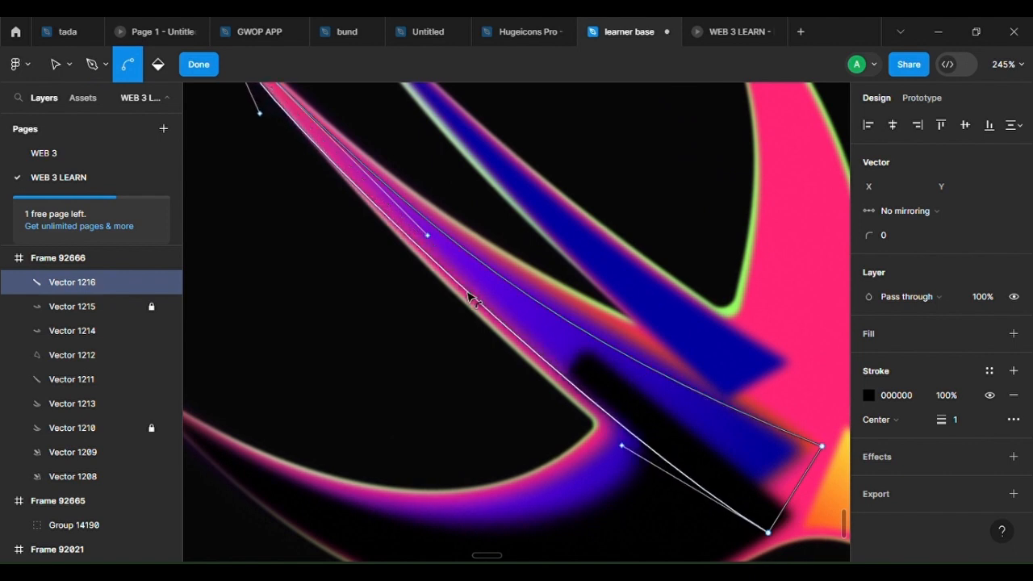
Refine the lower edge's curve by moving its body-side handle to X 496.5, Y 472.5 and its tip-side handle to X 360, Y 367
left_click(604, 435)
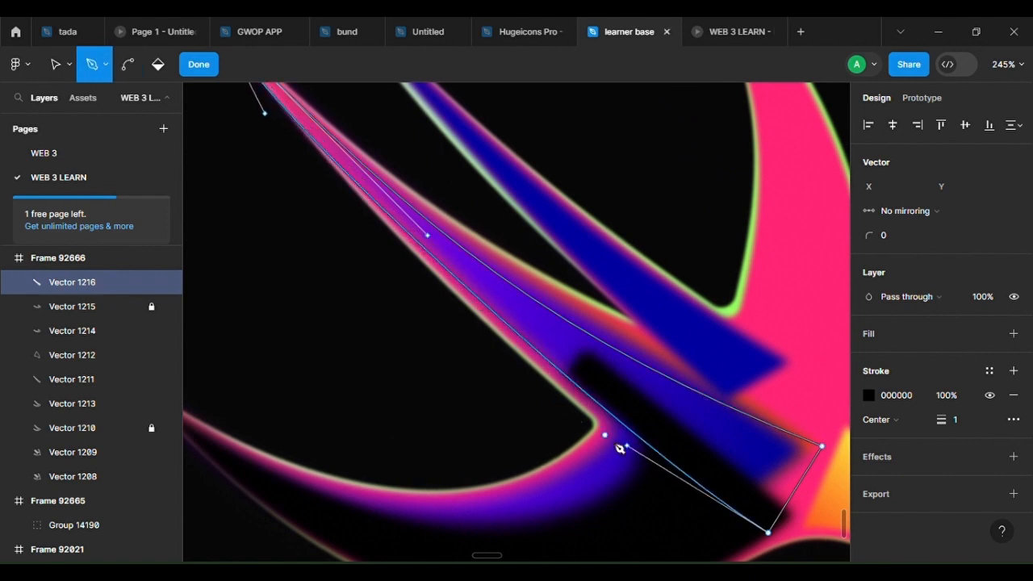
left_click_drag(626, 450, 635, 432)
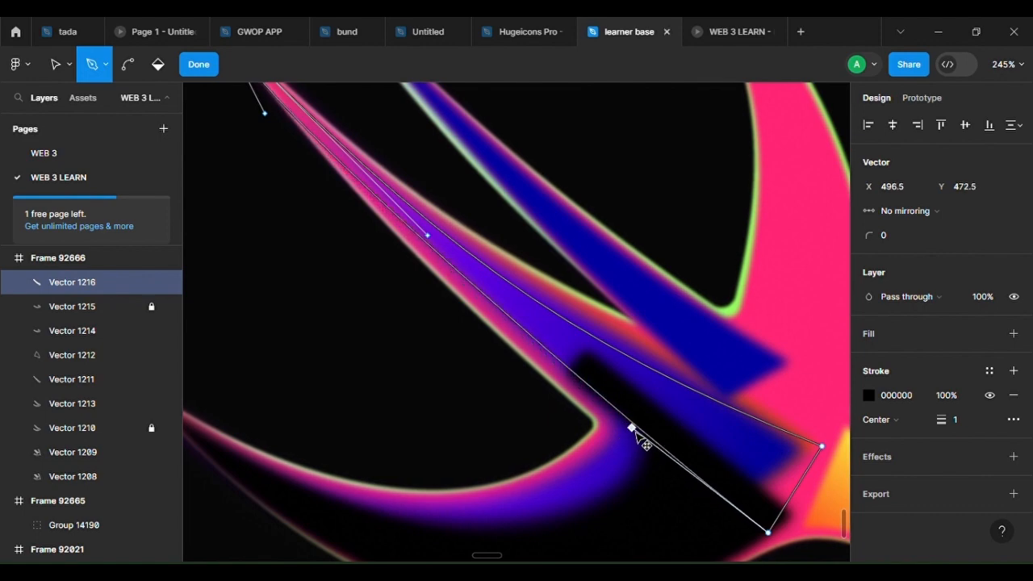
scroll(450, 279, "down", 3)
scroll(369, 212, "up", 3)
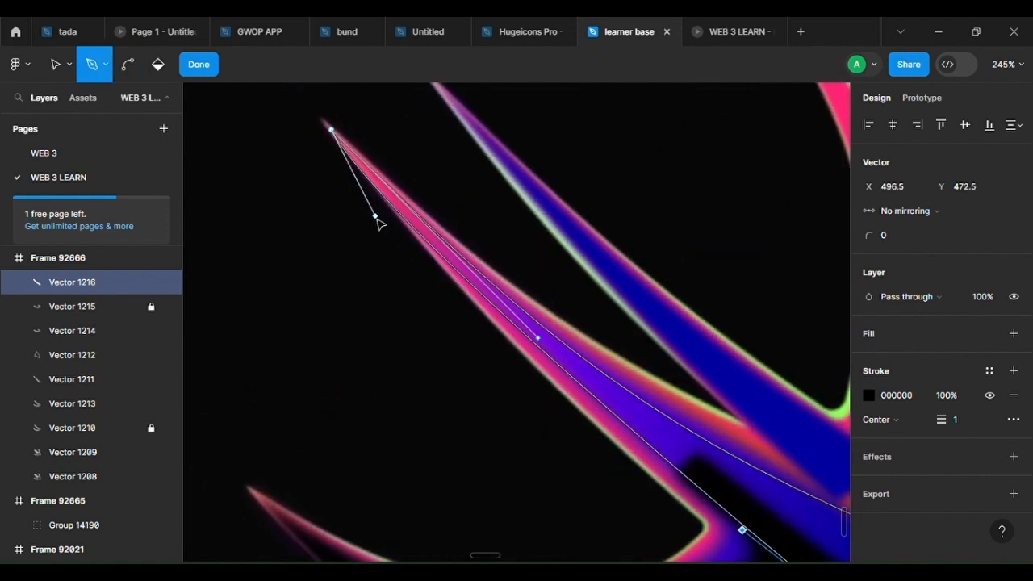
left_click_drag(378, 220, 500, 348)
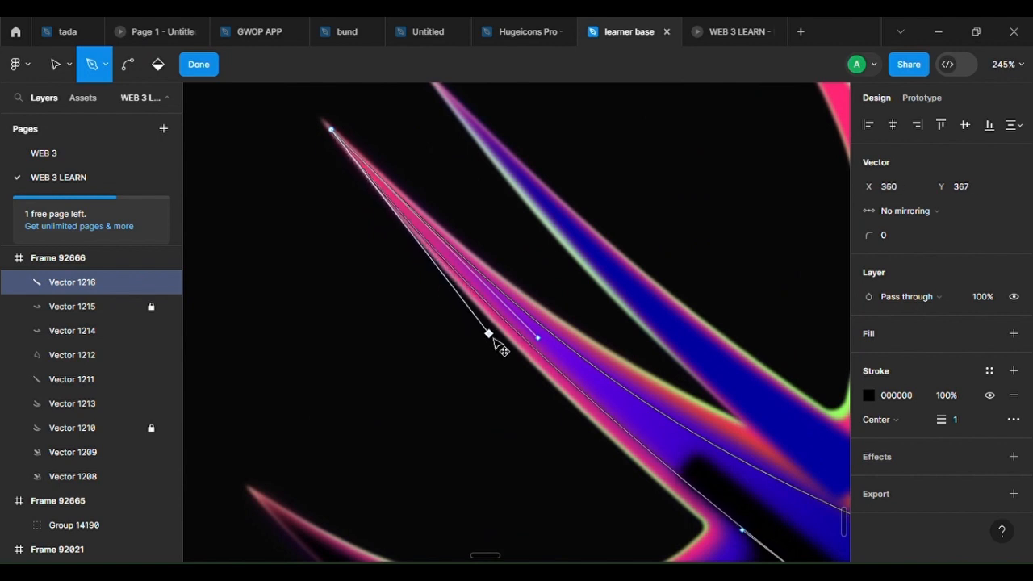
scroll(500, 349, "down", 3)
scroll(805, 440, "up", 2)
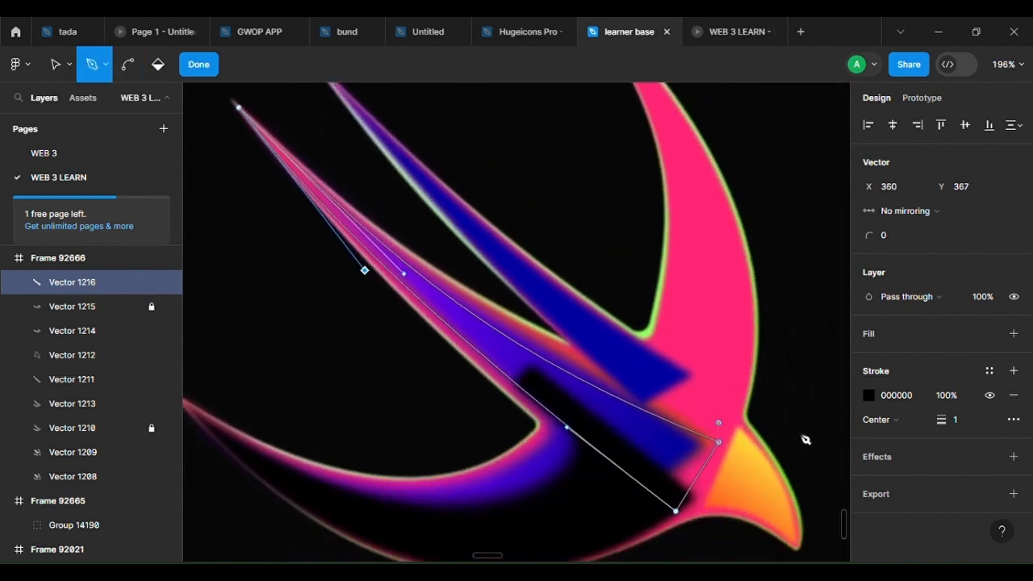
Give the feather vector a black 000000 fill and remove its stroke
left_click(1012, 333)
left_click(1012, 419)
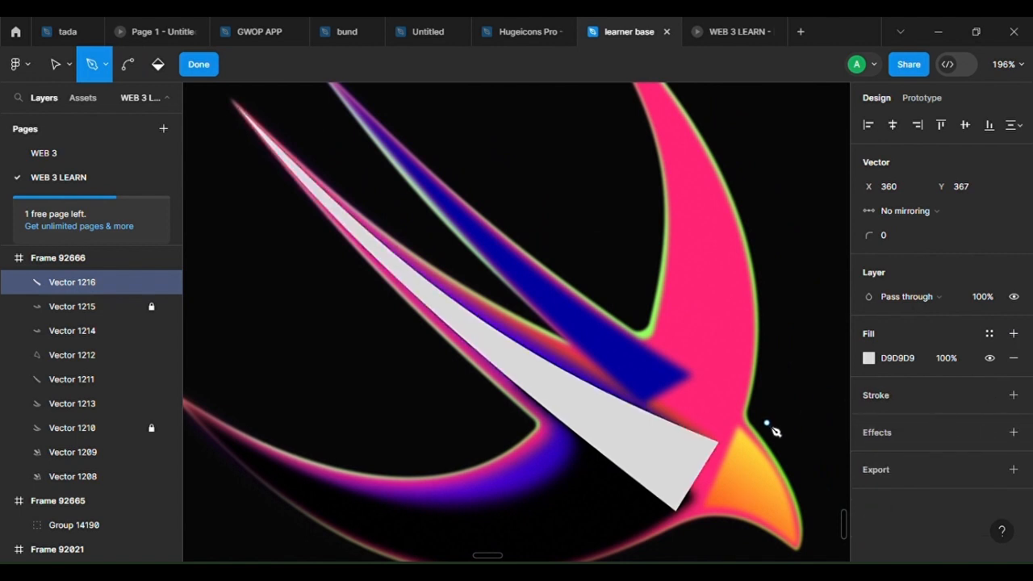
key("i")
left_click(776, 155)
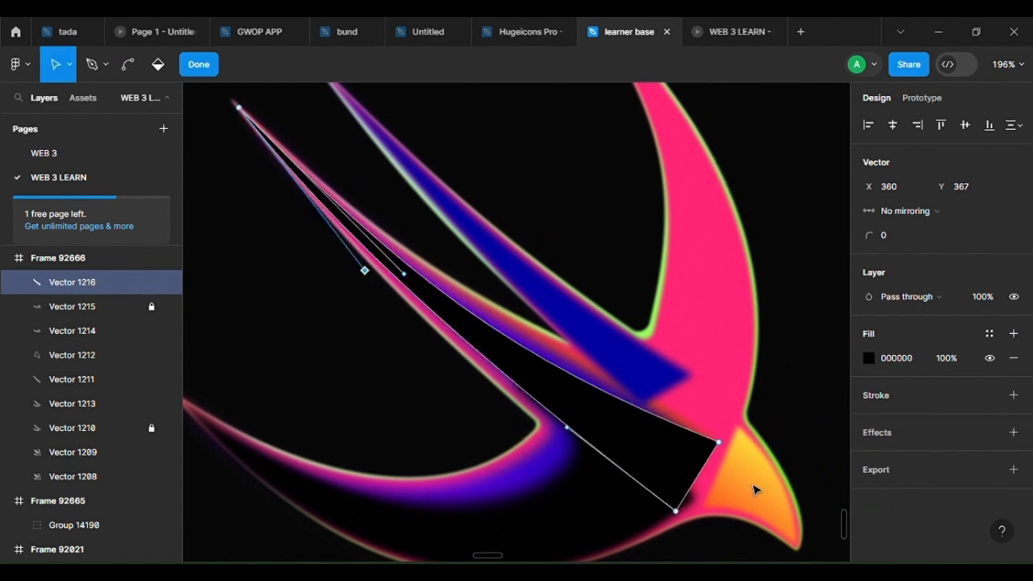
Apply a layer blur of 6.3 to the black feather vector
left_click(1013, 431)
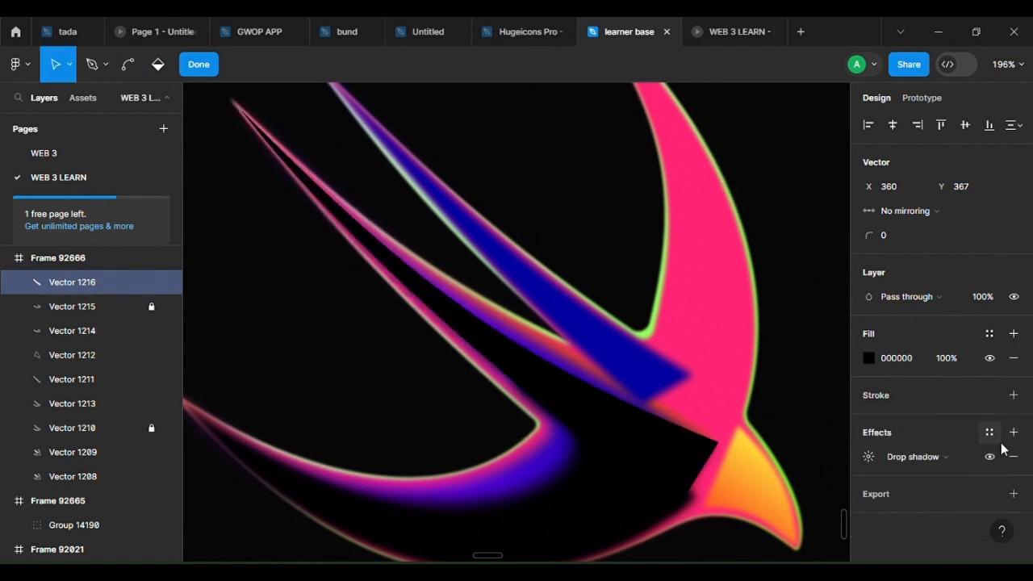
left_click(912, 456)
left_click(925, 475)
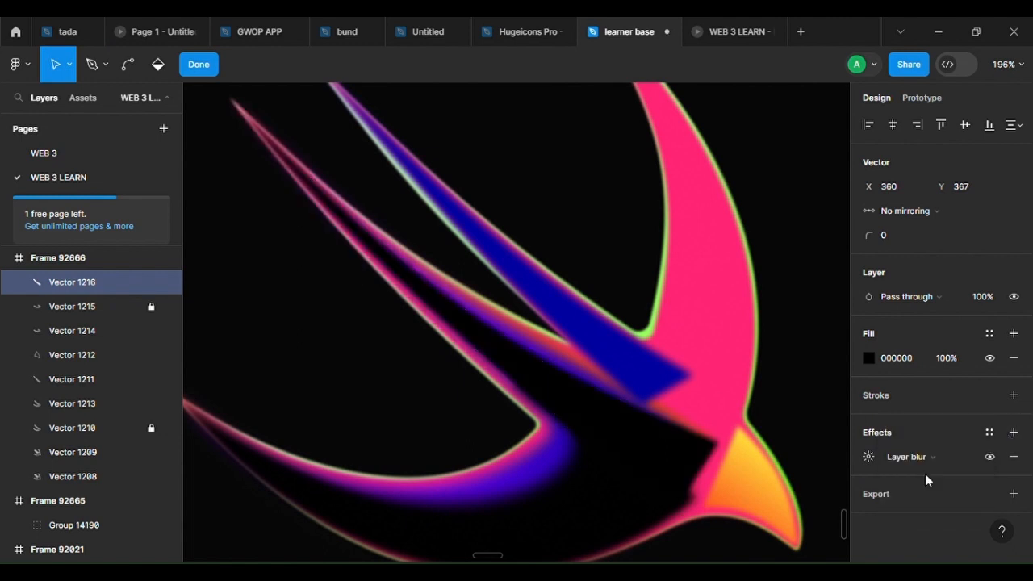
left_click(868, 457)
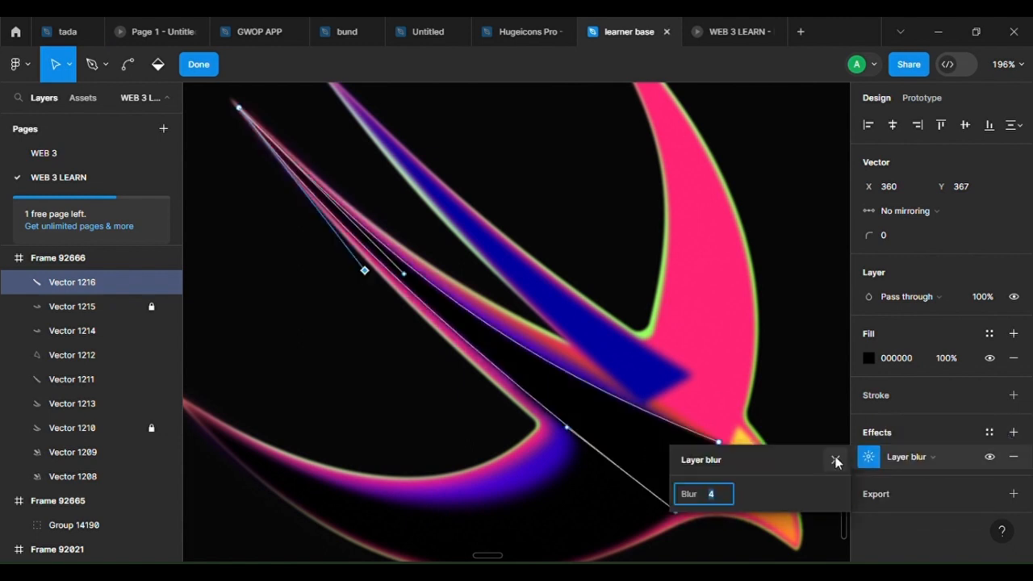
left_click_drag(686, 494, 699, 495)
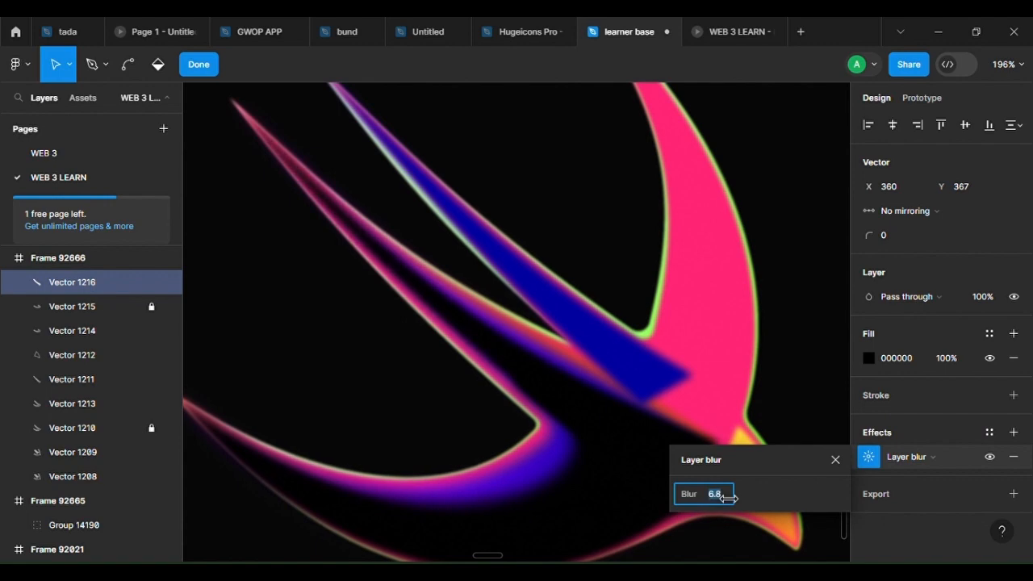
scroll(484, 472, "down", 3)
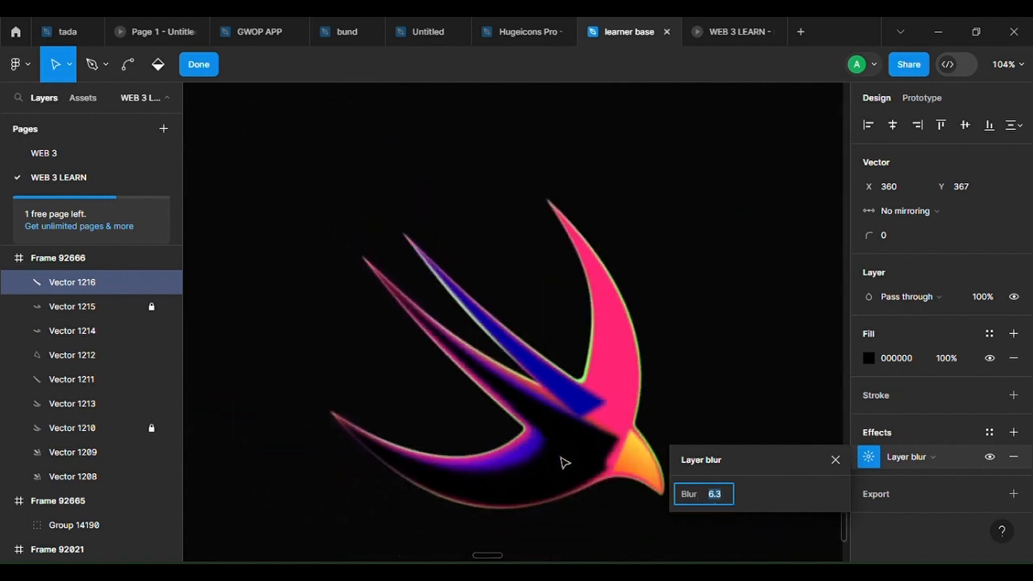
scroll(560, 461, "up", 5)
key("Escape")
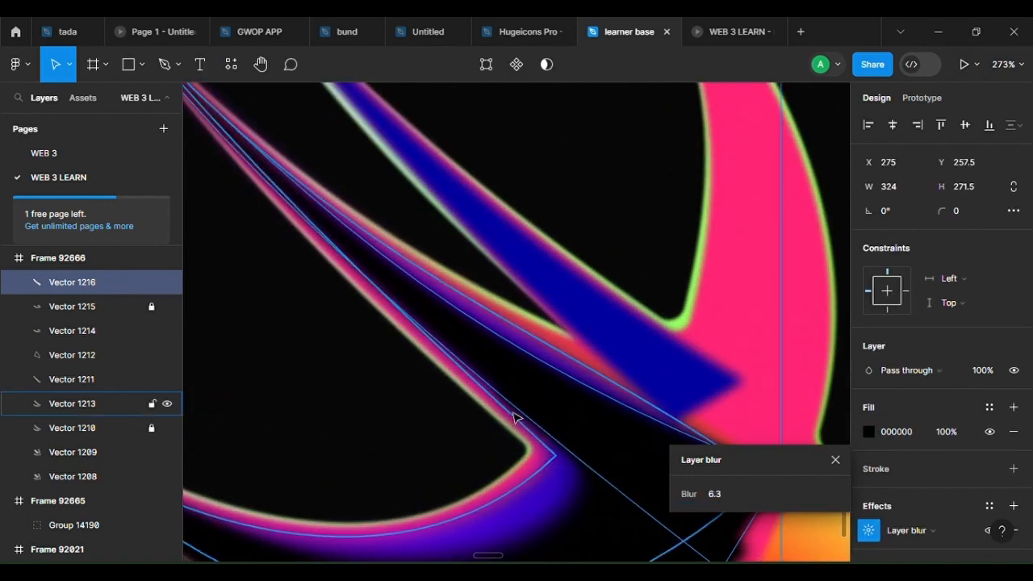
Bend the lower edge of the black feather vector slightly, just above the wing's inner bend
double_click(510, 401)
left_click(509, 408)
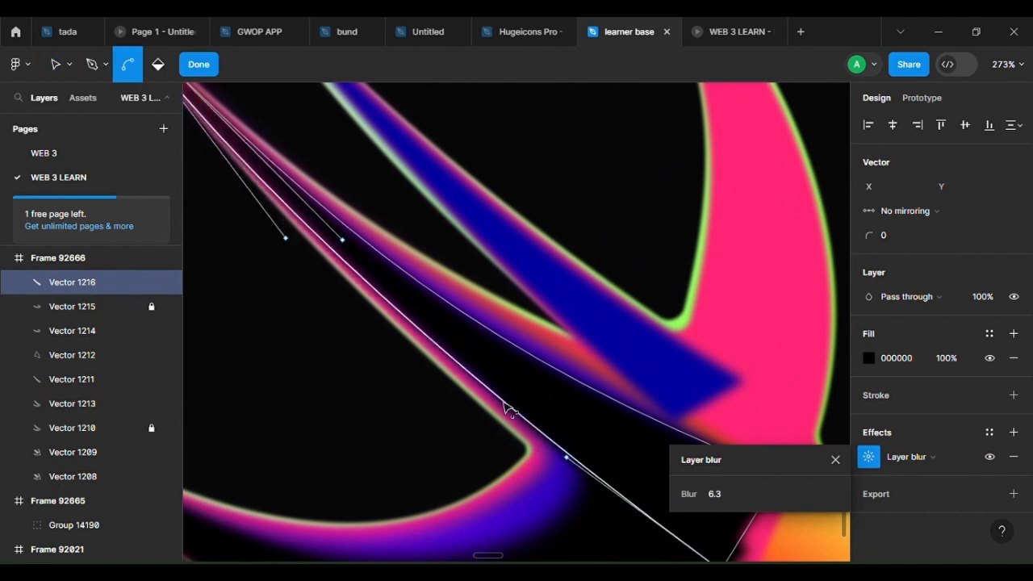
scroll(510, 407, "down", 5)
key("Escape")
left_click(618, 513)
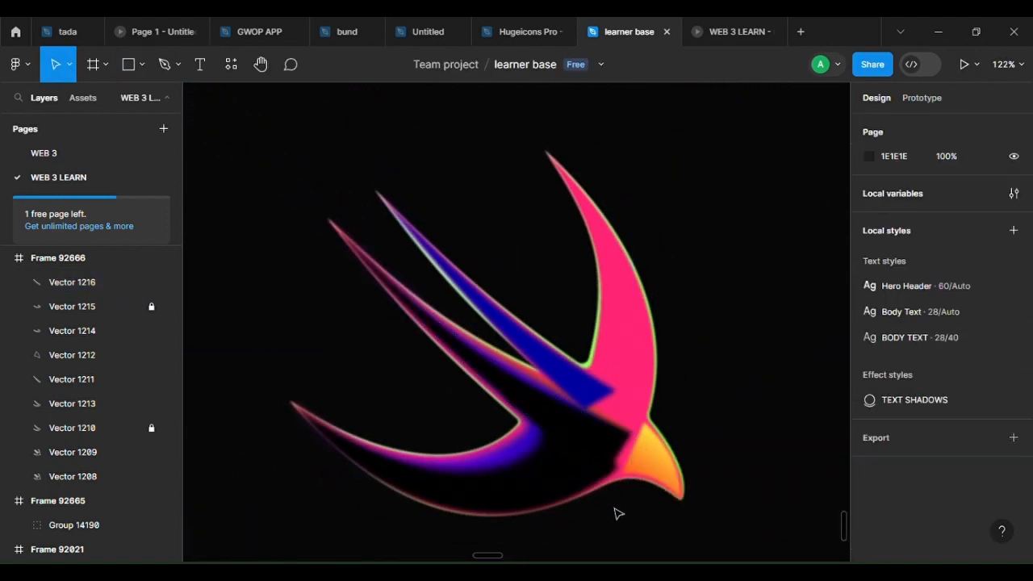
Duplicate the black feather vector Vector 1216 in place and bend the copy's upper edge inward, away from the purple band
left_click(554, 425)
scroll(554, 426, "up", 3)
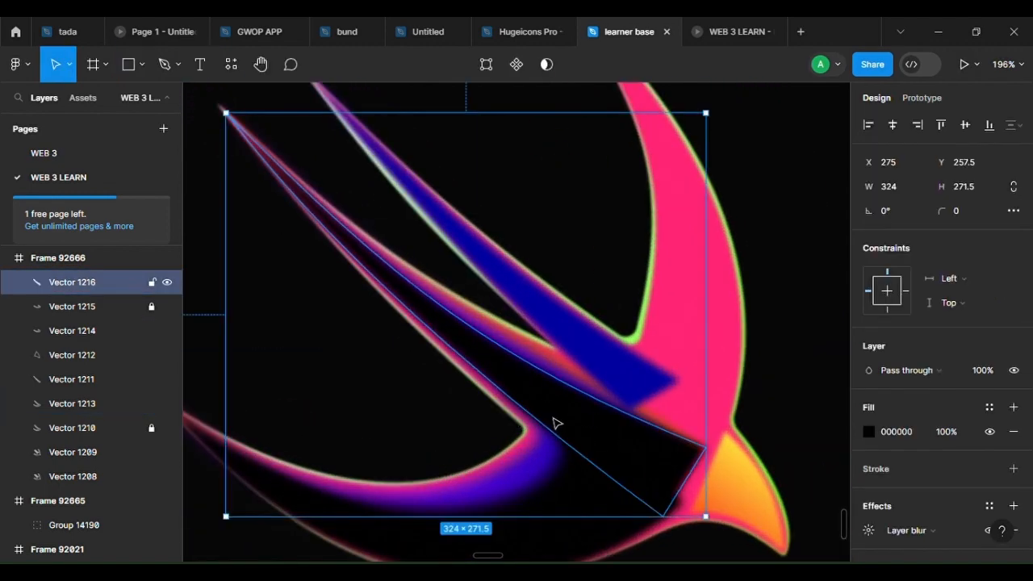
key("ctrl+d")
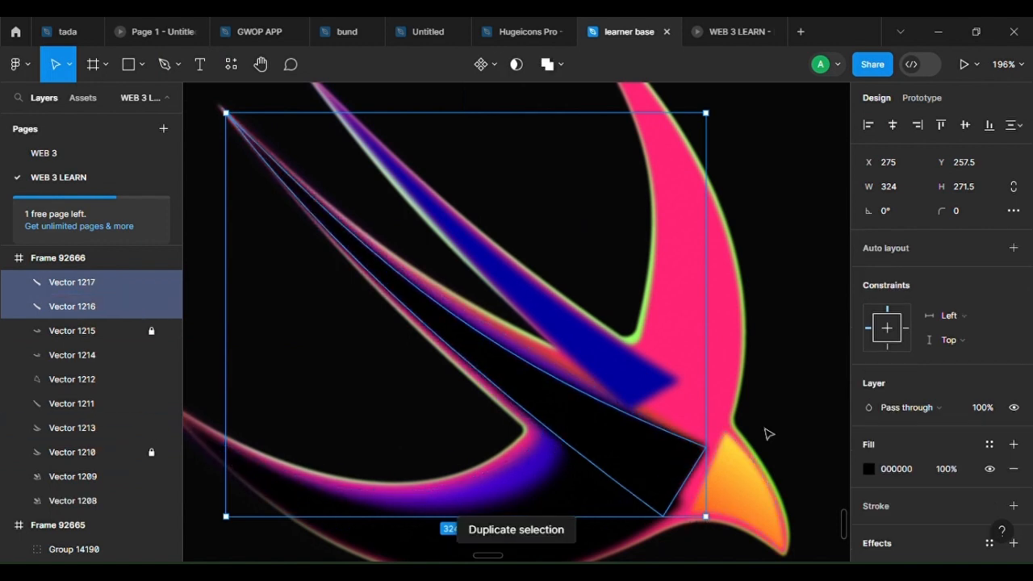
left_click(129, 312)
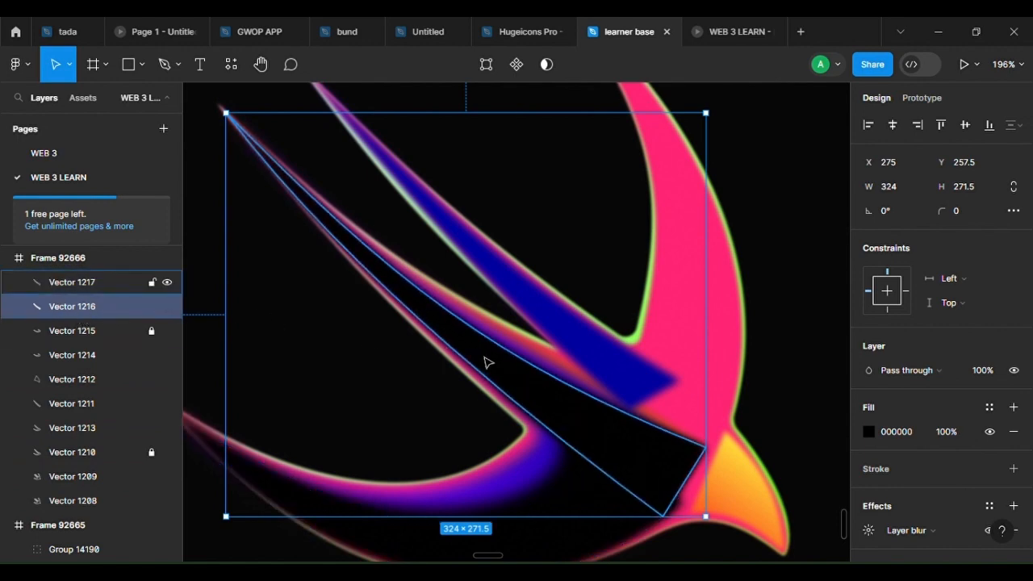
scroll(505, 362, "up", 4, "ctrl")
left_click(514, 363)
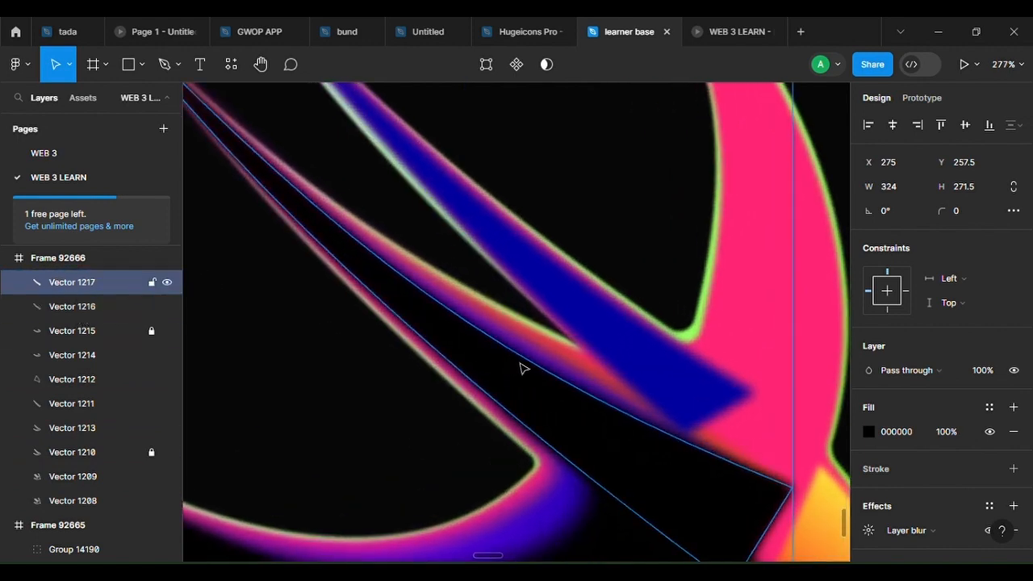
left_click(528, 365, "shift")
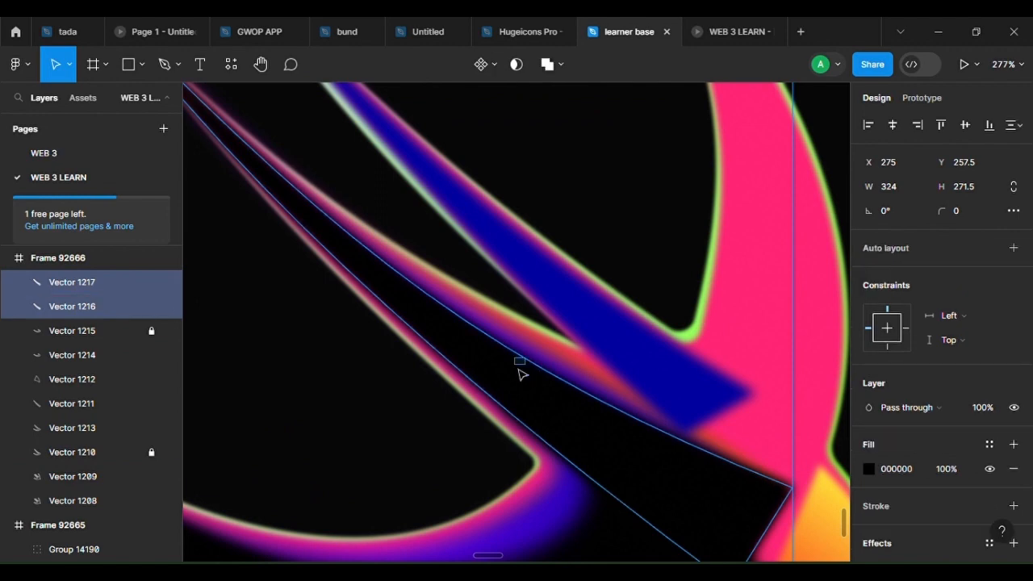
double_click(532, 377)
left_click(535, 381)
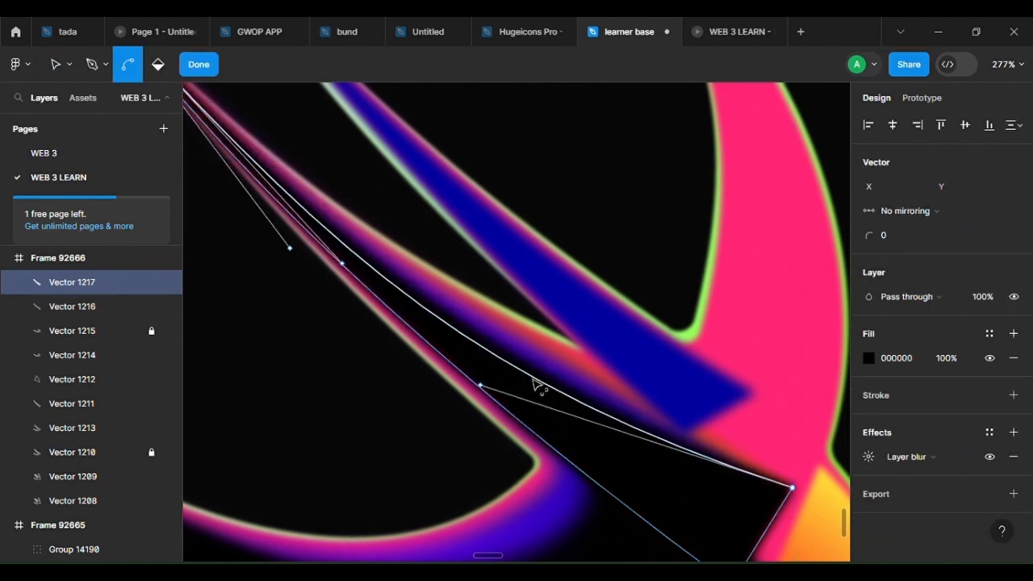
key("Escape")
Increase the layer blur of the original black feather vector, Vector 1216, to about 15
left_click(546, 376)
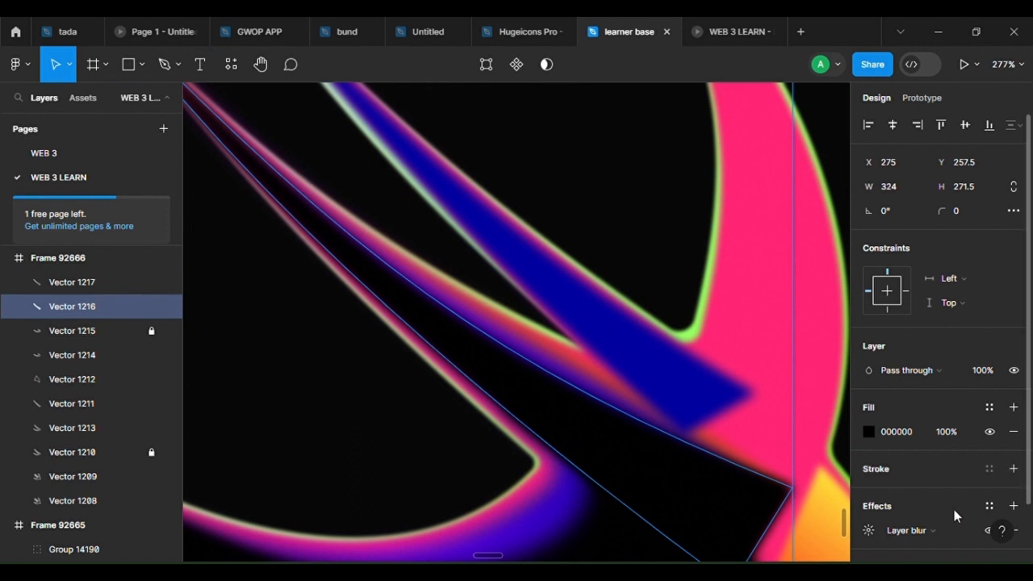
scroll(1000, 496, "down", 2)
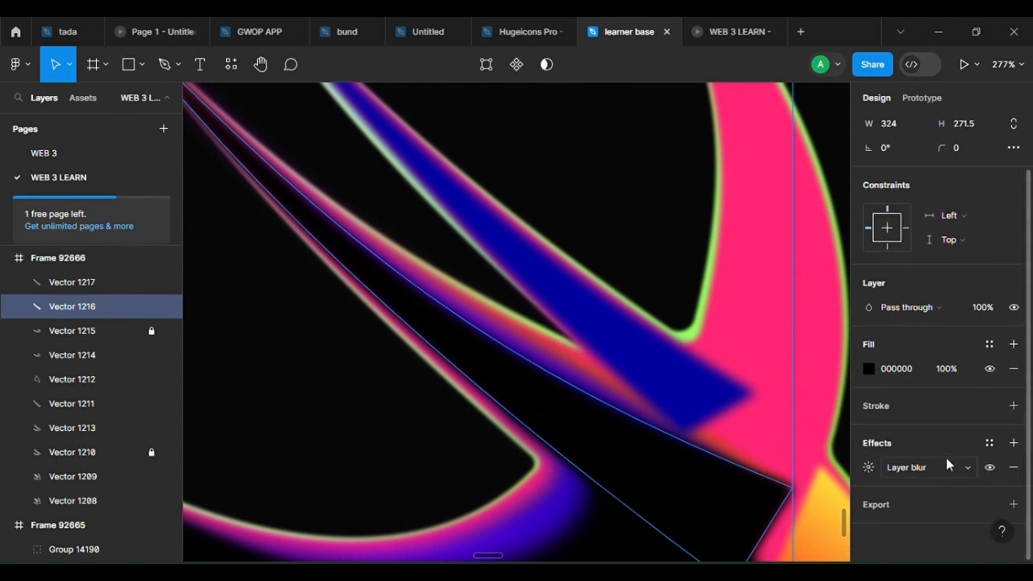
left_click(872, 466)
left_click_drag(692, 504, 751, 512)
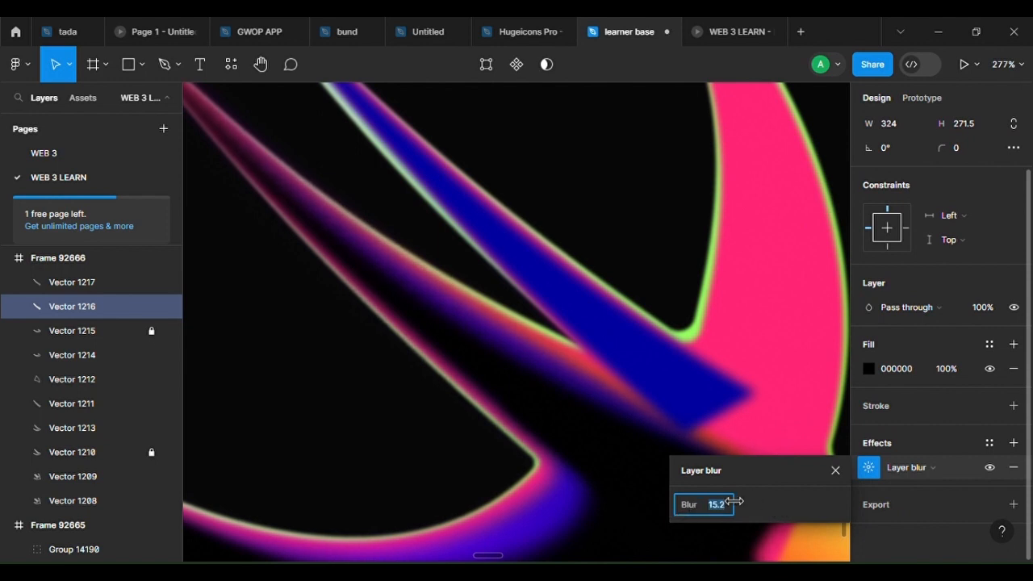
Set the layer blur of the black feather copy Vector 1217 to 6.6 and duplicate it in place
left_click(561, 414)
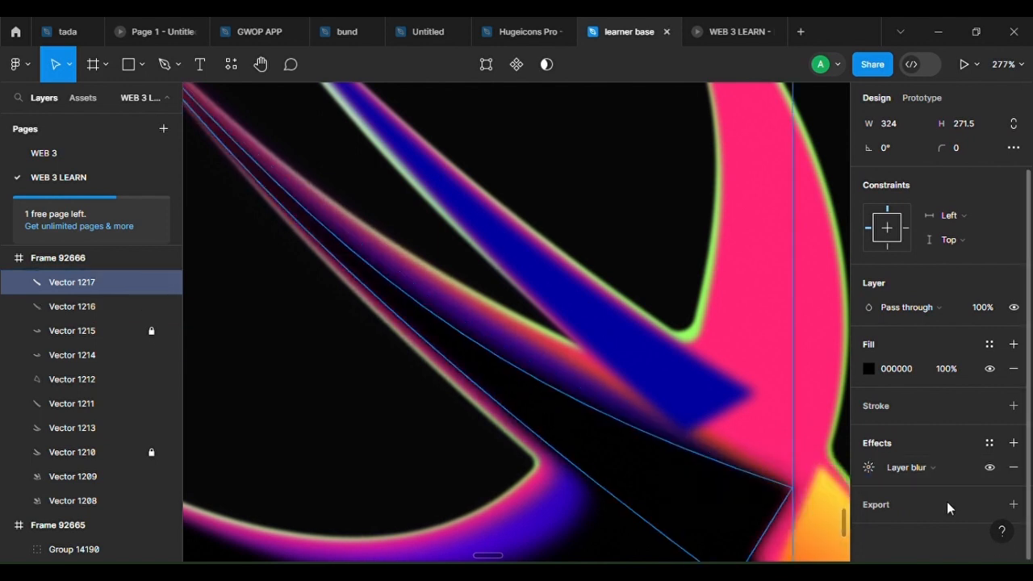
left_click(868, 468)
left_click_drag(738, 497, 708, 504)
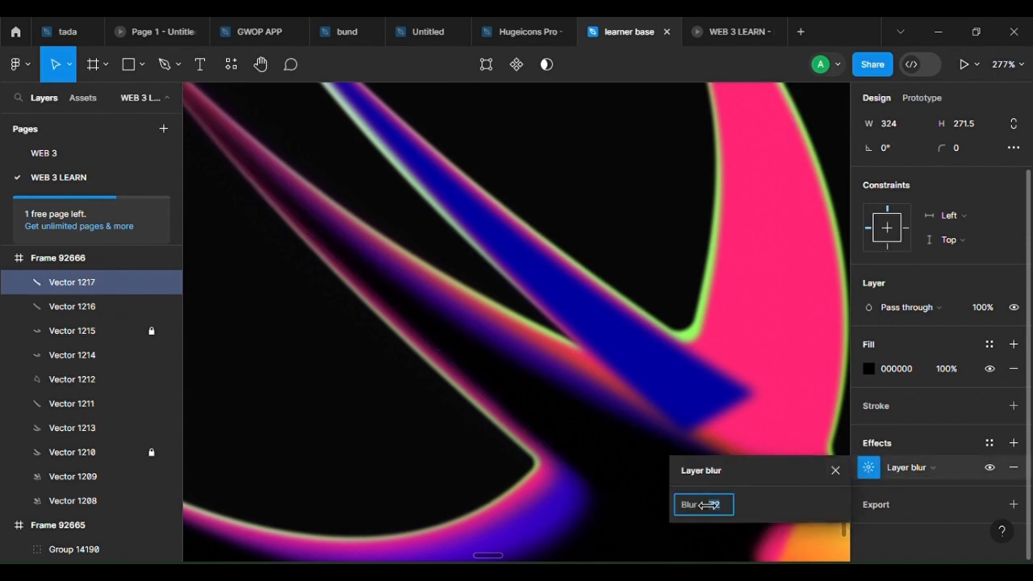
scroll(557, 440, "down", 5, "ctrl")
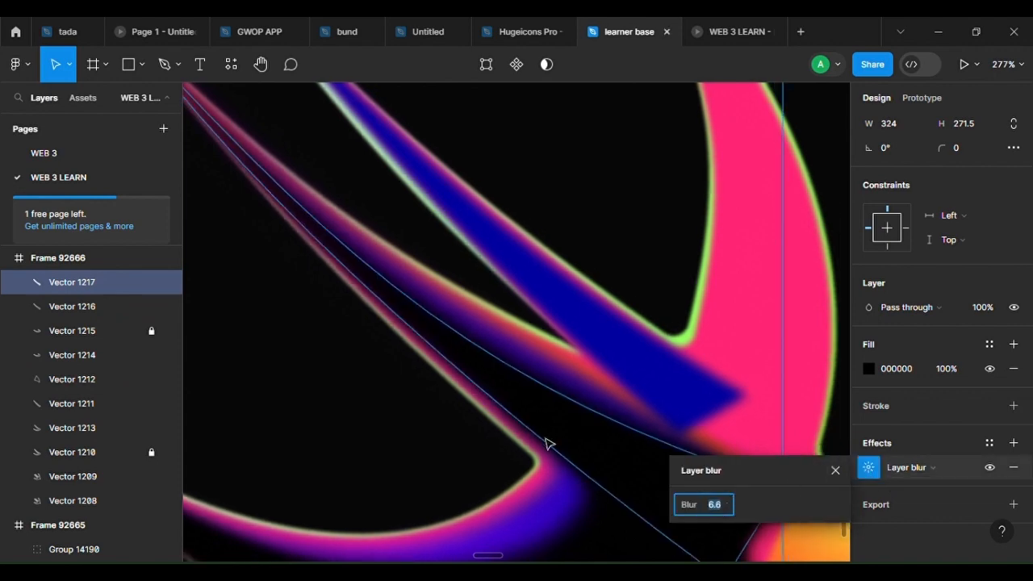
key("Escape")
key("ctrl+d")
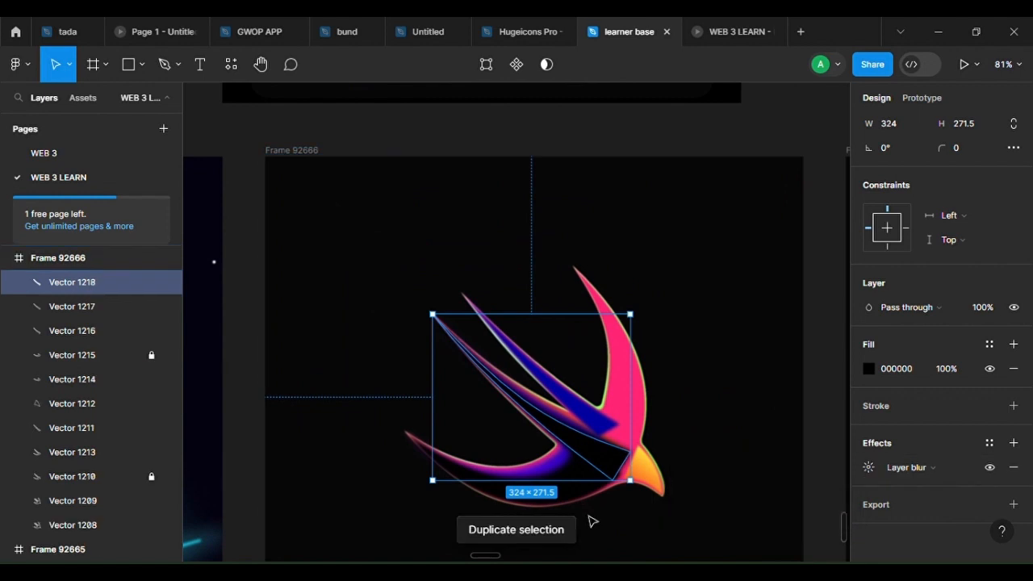
left_click(740, 422)
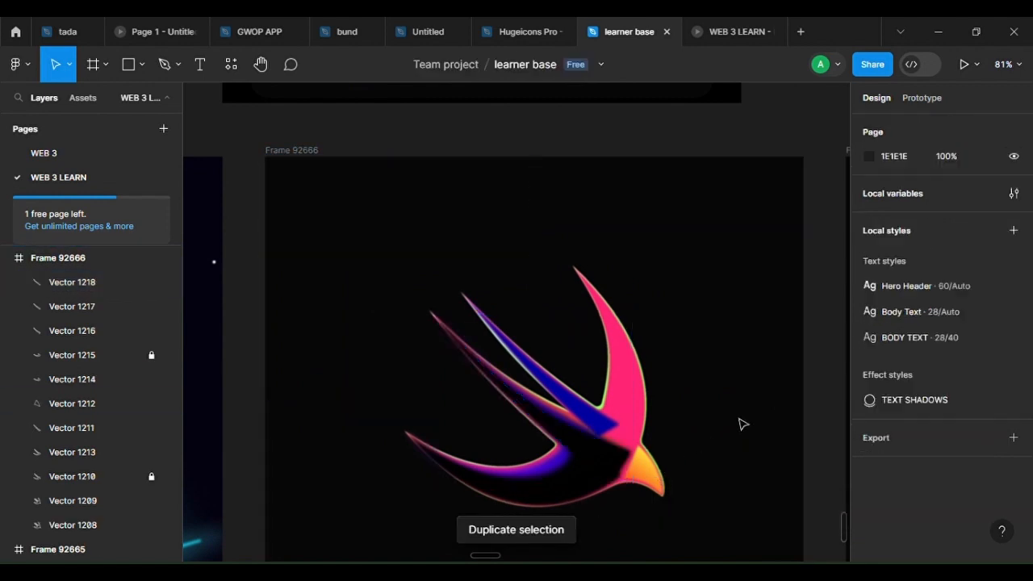
Bend the long edges of the black feather vector Vector 1216 slightly outward toward the feather's glowing outline
scroll(680, 498, "up", 2, "ctrl")
scroll(489, 410, "up", 1, "ctrl")
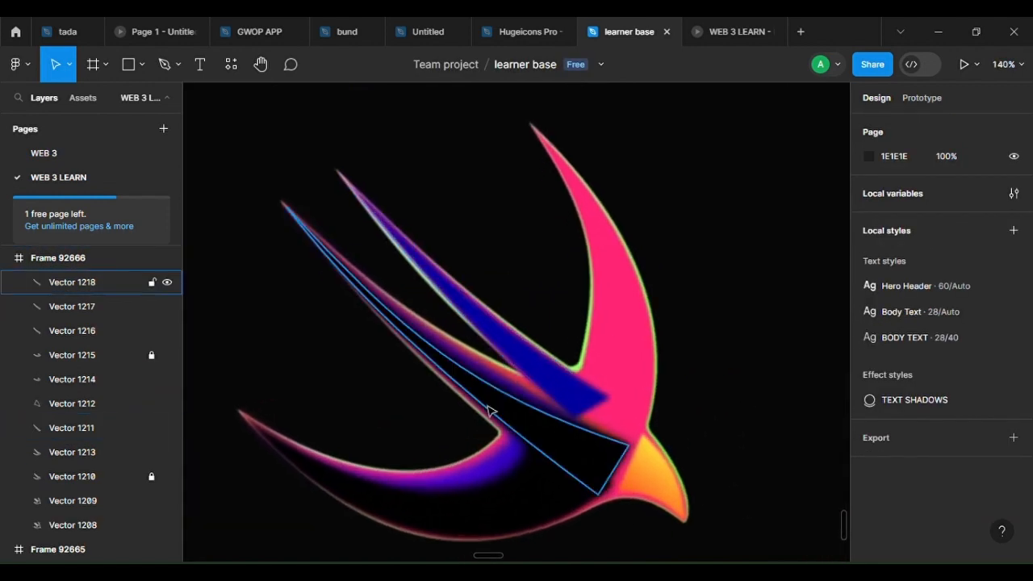
left_click(509, 403)
scroll(505, 396, "up", 3, "ctrl")
double_click(507, 397)
left_click_drag(507, 397, 528, 393)
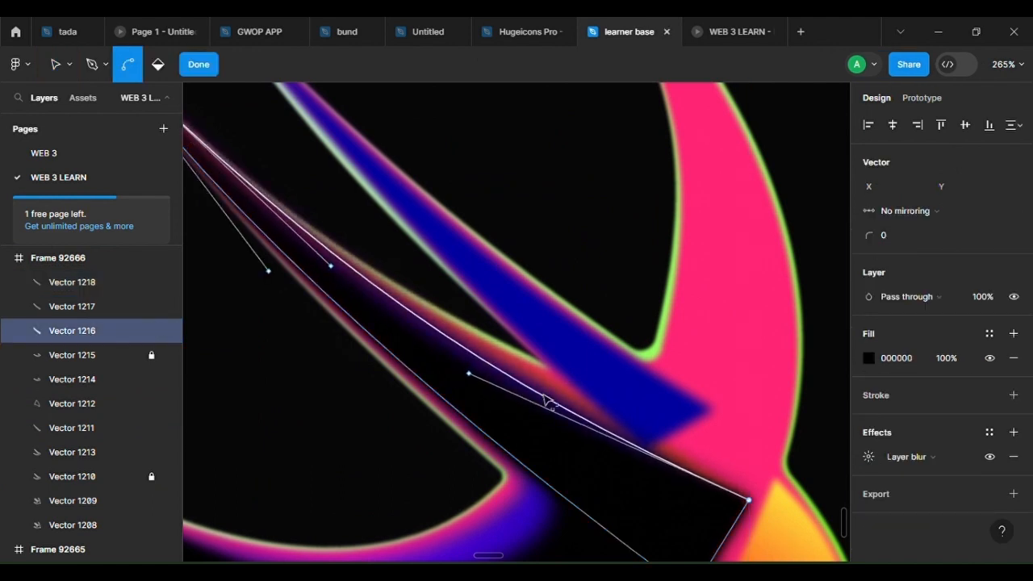
scroll(548, 399, "down", 3, "ctrl")
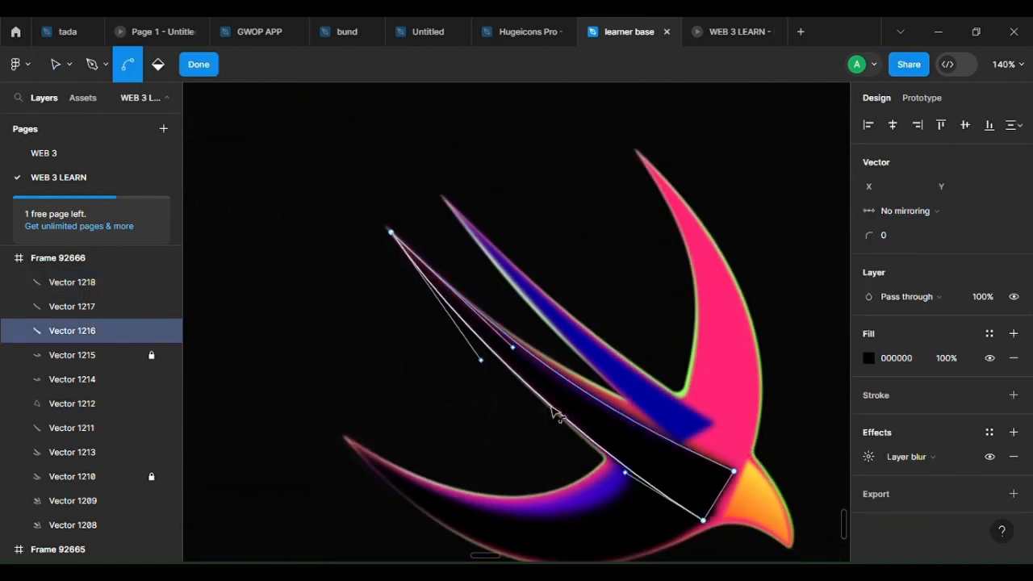
key("Escape")
key("Escape")
key("Escape")
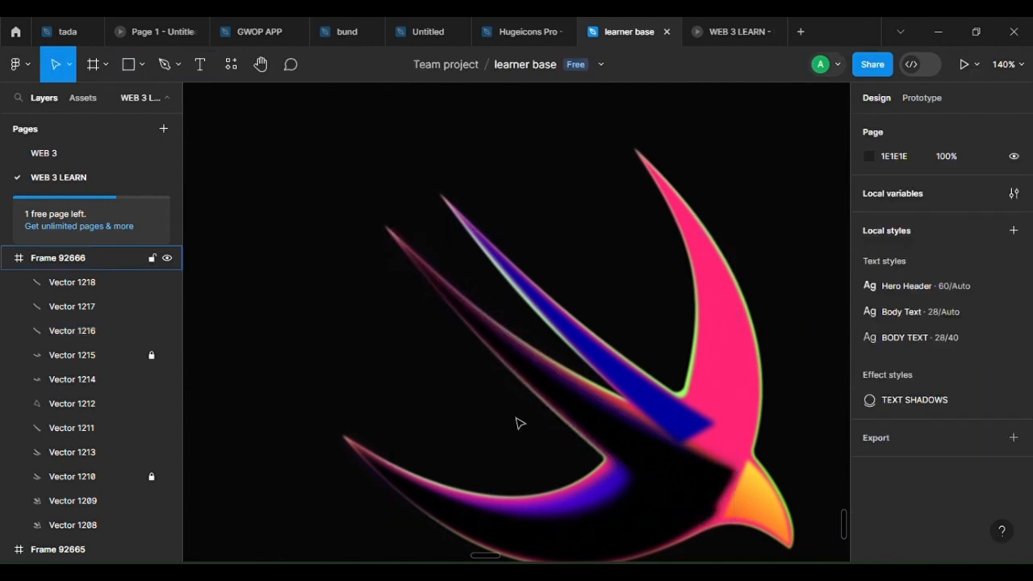
Open the black lower-wing shape Vector 1214 for point editing
scroll(519, 423, "down", 3, "ctrl")
scroll(568, 492, "up", 3, "ctrl")
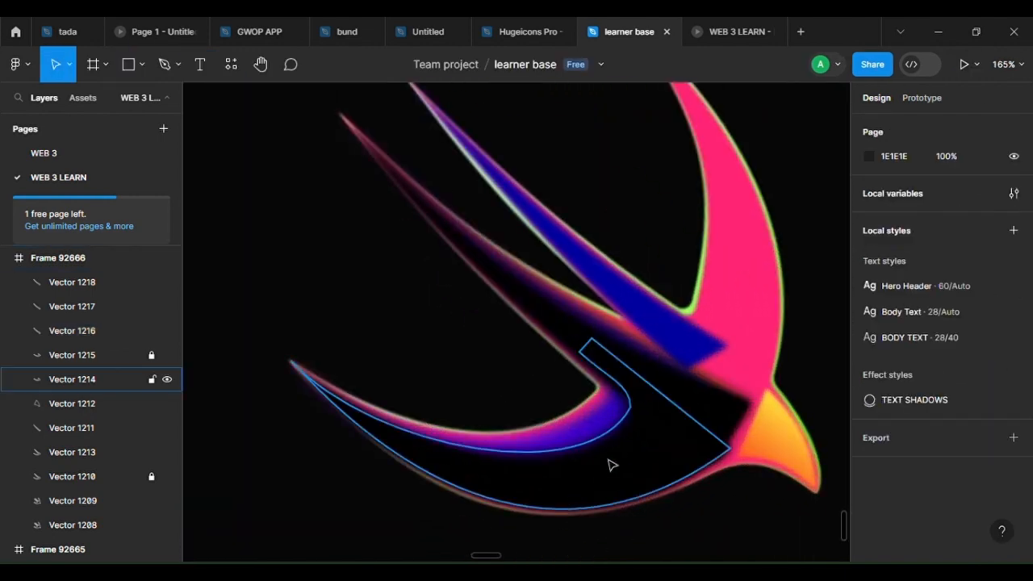
left_click(643, 430)
double_click(641, 429)
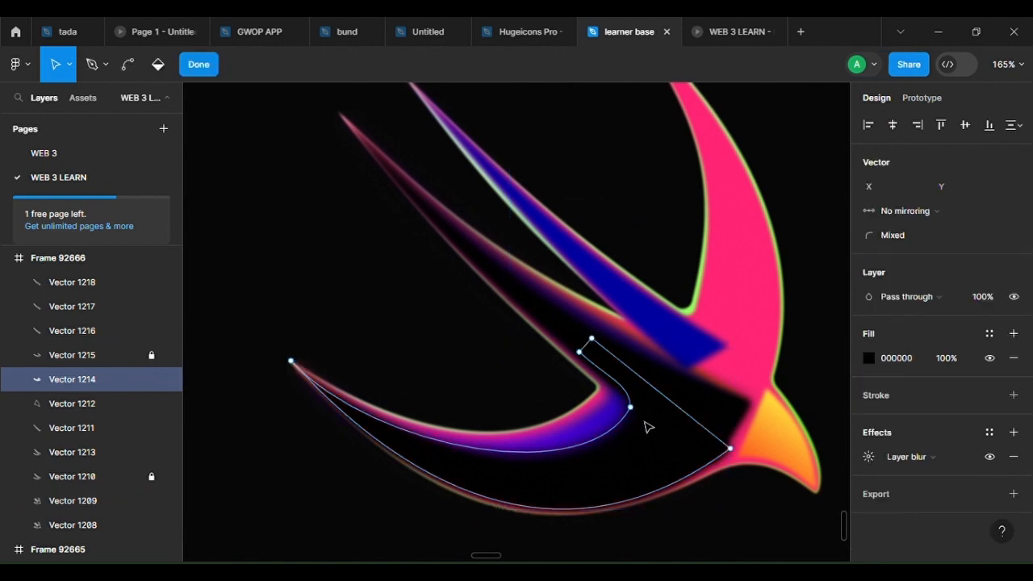
scroll(638, 418, "up", 3, "ctrl")
left_click(622, 398)
left_click(626, 408, "ctrl")
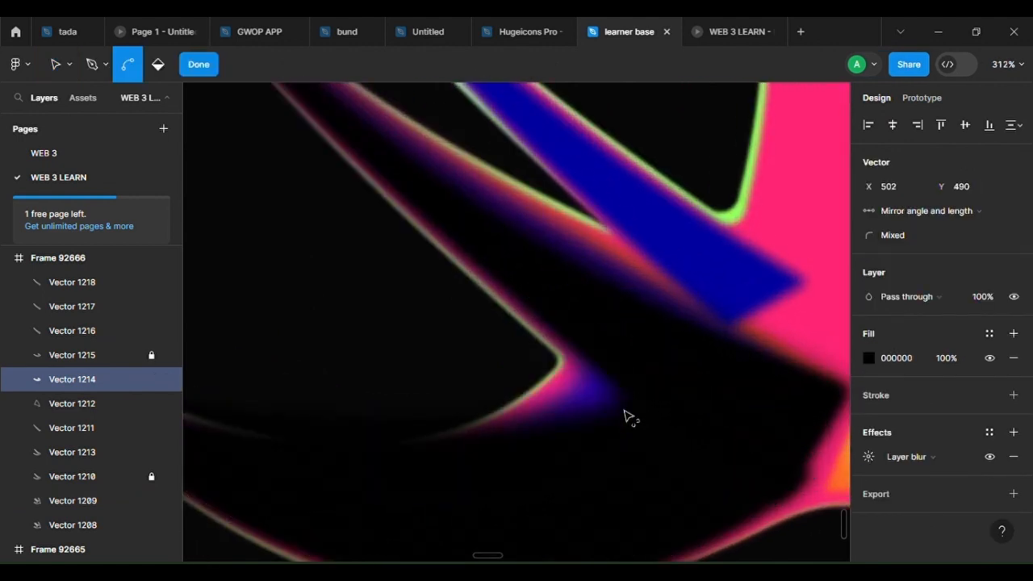
key("ctrl+z")
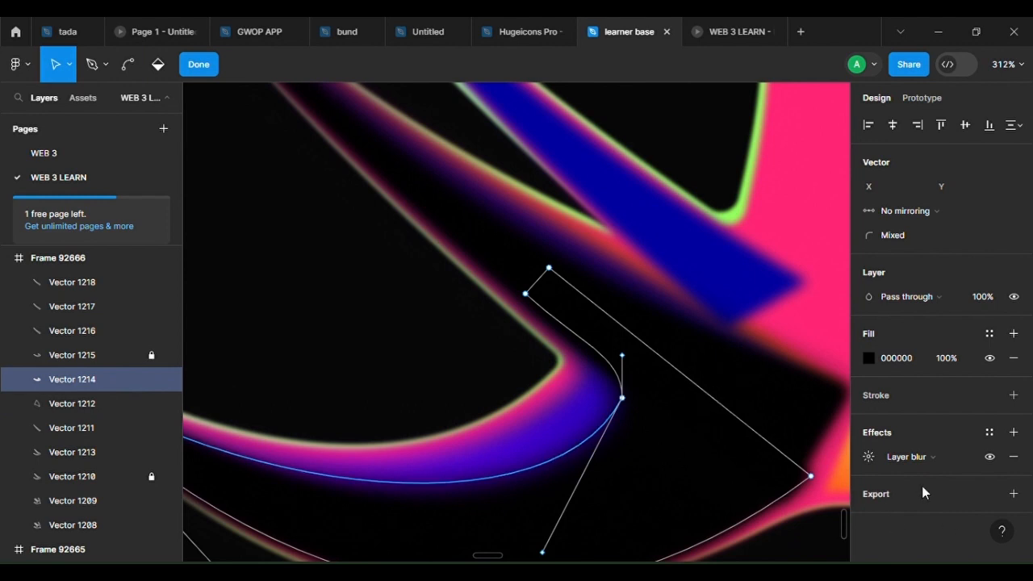
Set the layer blur of the black lower-wing shape Vector 1214 to 17.7
left_click(868, 457)
left_click_drag(702, 502, 782, 499)
scroll(603, 480, "down", 5)
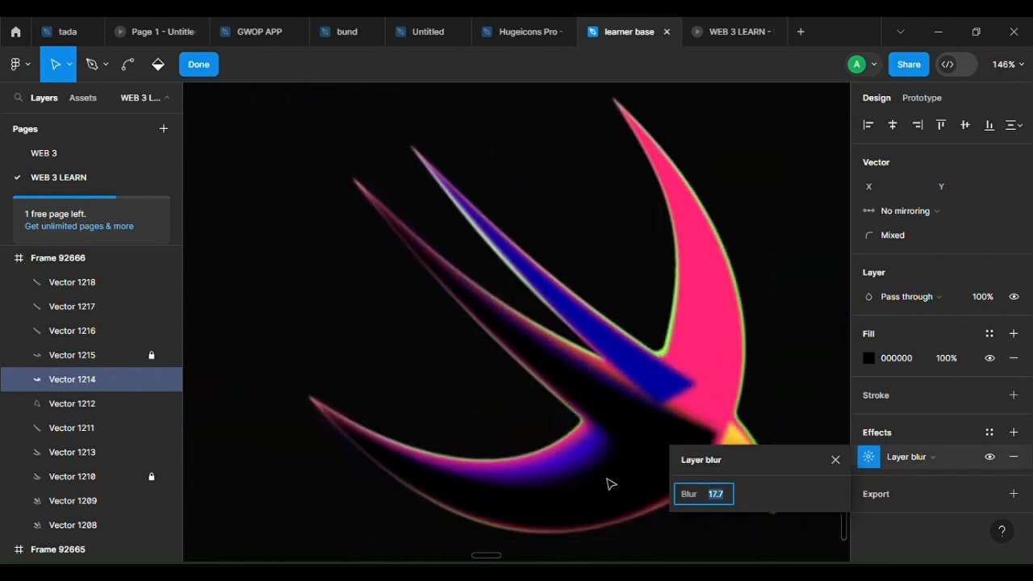
double_click(662, 534)
left_click(661, 534)
scroll(613, 525, "up", 5)
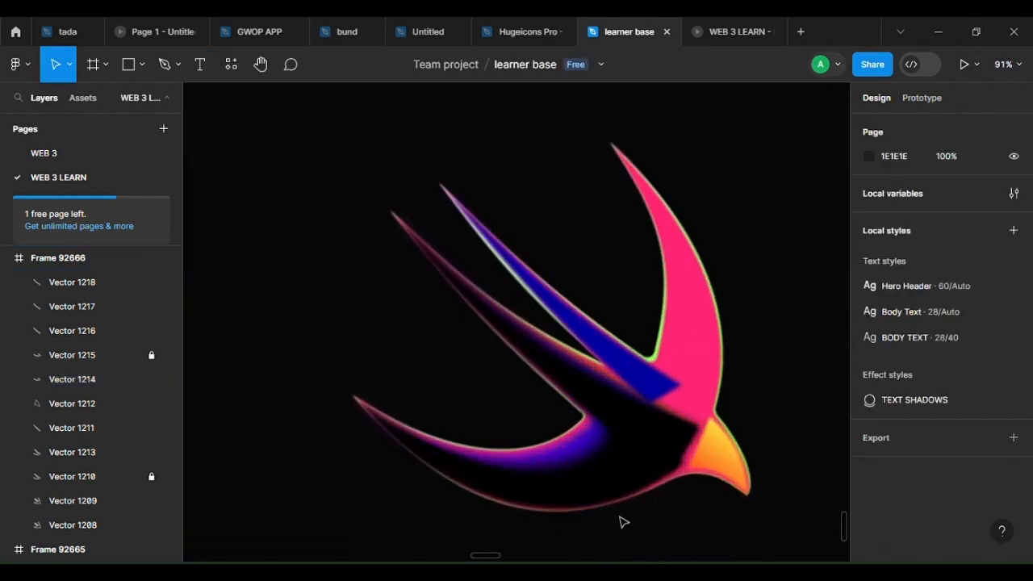
Set the layer blur of the purple gradient shape Vector 1213 to 10.8 and reshape its curve near the wing's inner bend
left_click(569, 414)
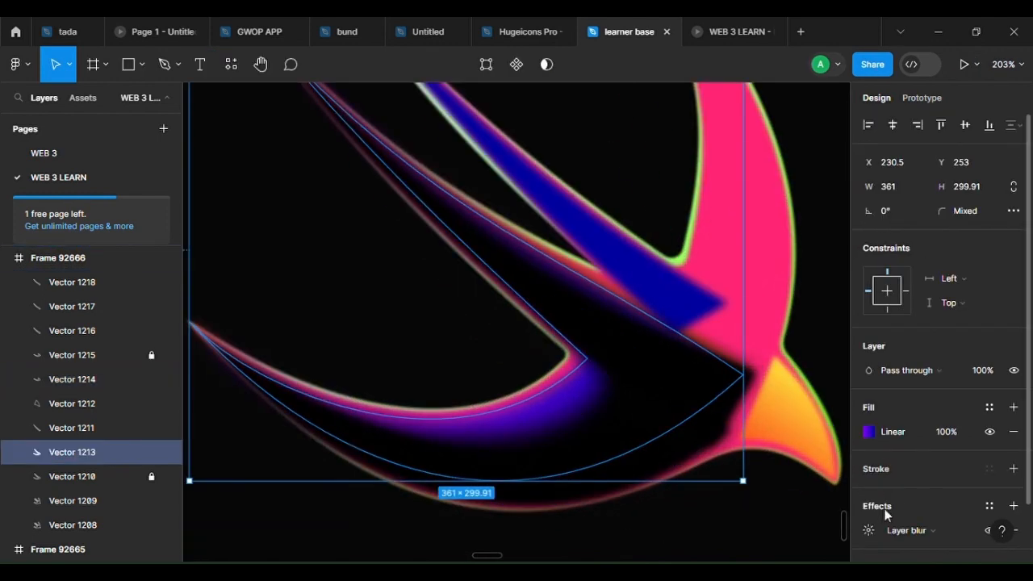
left_click(868, 530)
left_click_drag(707, 532, 702, 531)
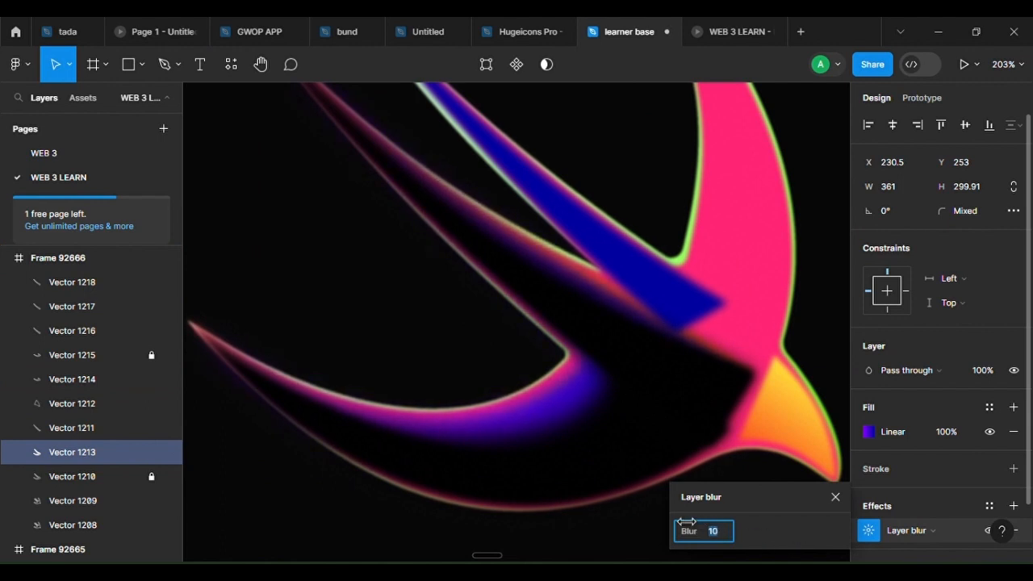
double_click(567, 415)
left_click_drag(557, 393, 570, 396)
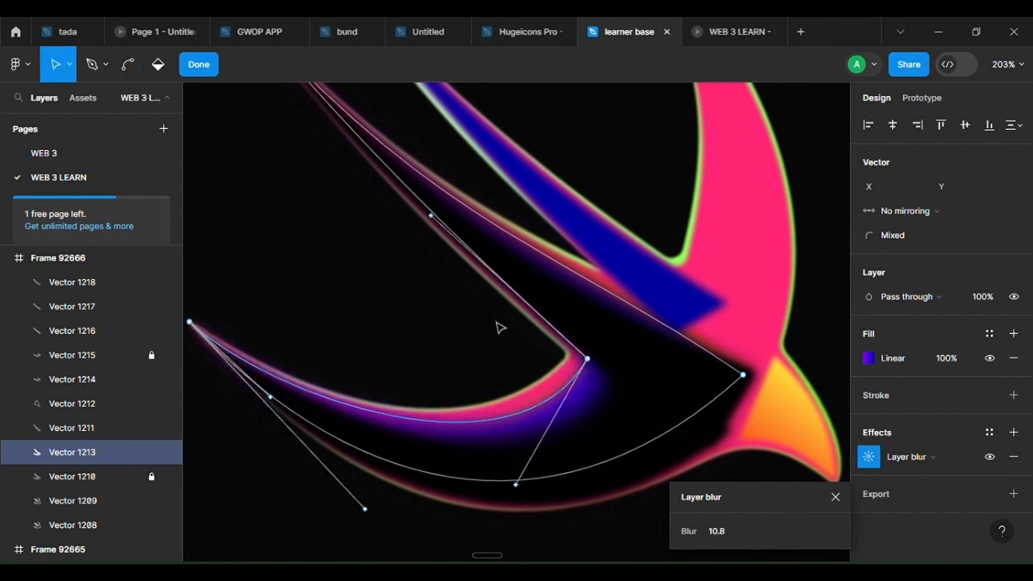
key("Escape")
key("Escape")
Set the layer blur of the topmost black feather copy, Vector 1218, to 13.4
scroll(524, 371, "down", 5)
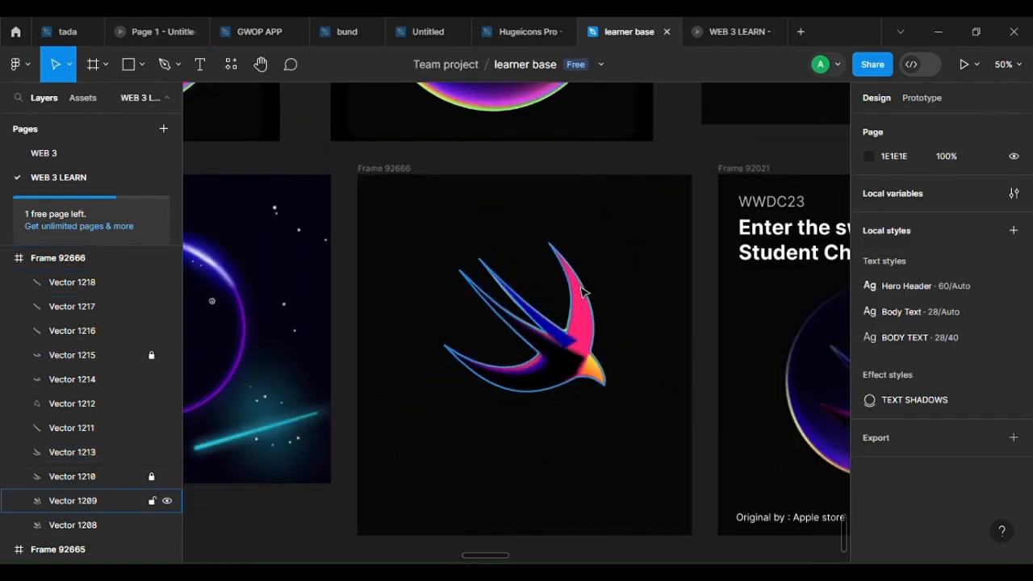
scroll(548, 331, "up", 3)
scroll(587, 408, "up", 6)
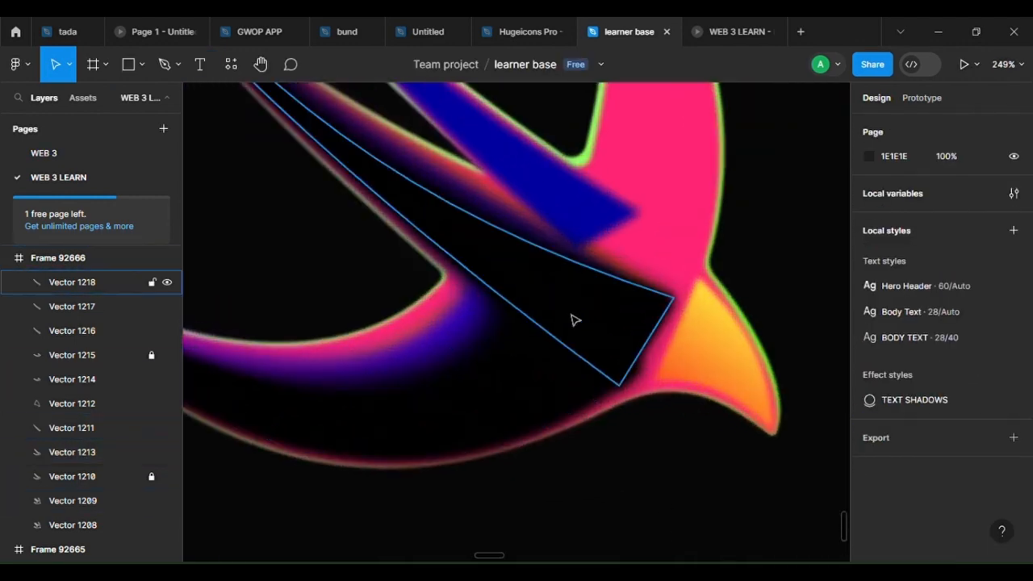
left_click(572, 318)
left_click(870, 530)
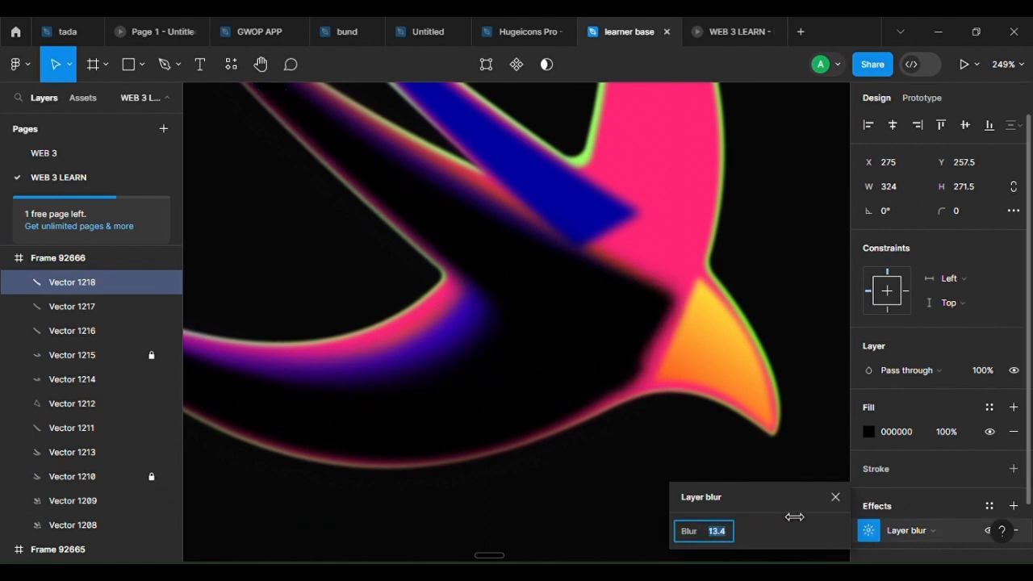
scroll(611, 475, "down", 6)
left_click(715, 403)
scroll(703, 438, "down", 3)
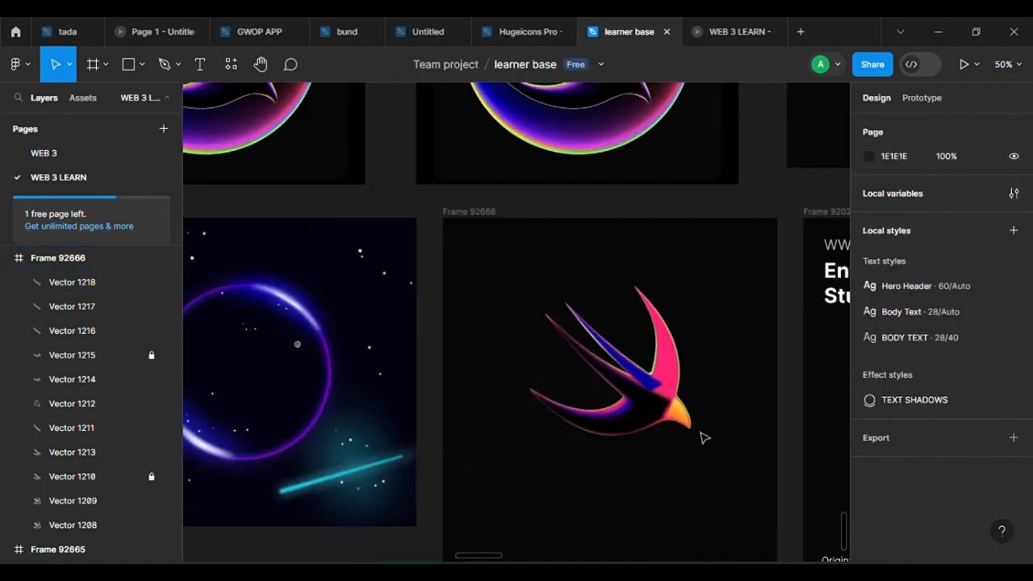
Draw a closed triangular path with the Pen tool over the blue feather, through about (324, 226.5), (555, 475) and (582, 432)
scroll(689, 376, "up", 5)
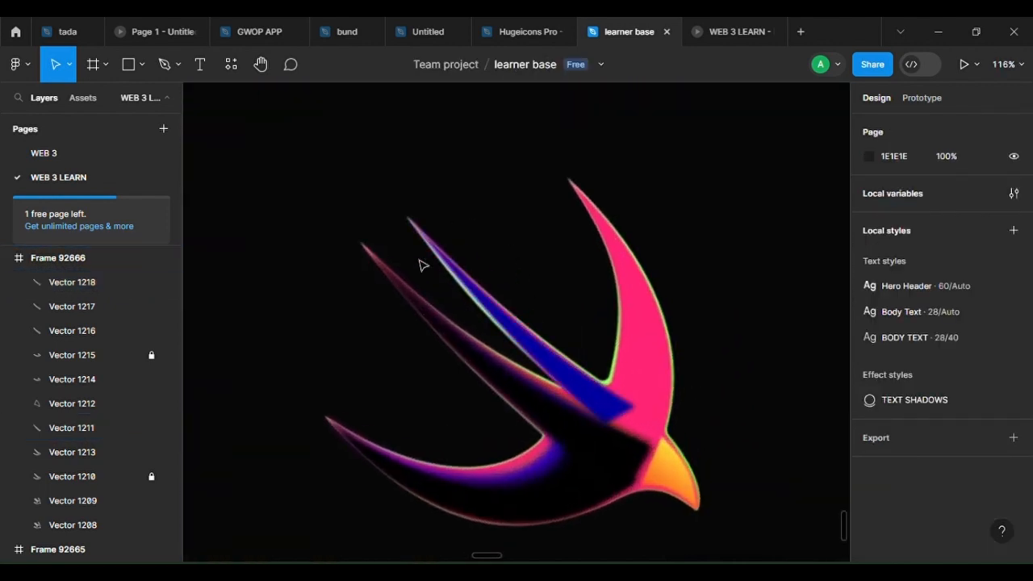
left_click(163, 65)
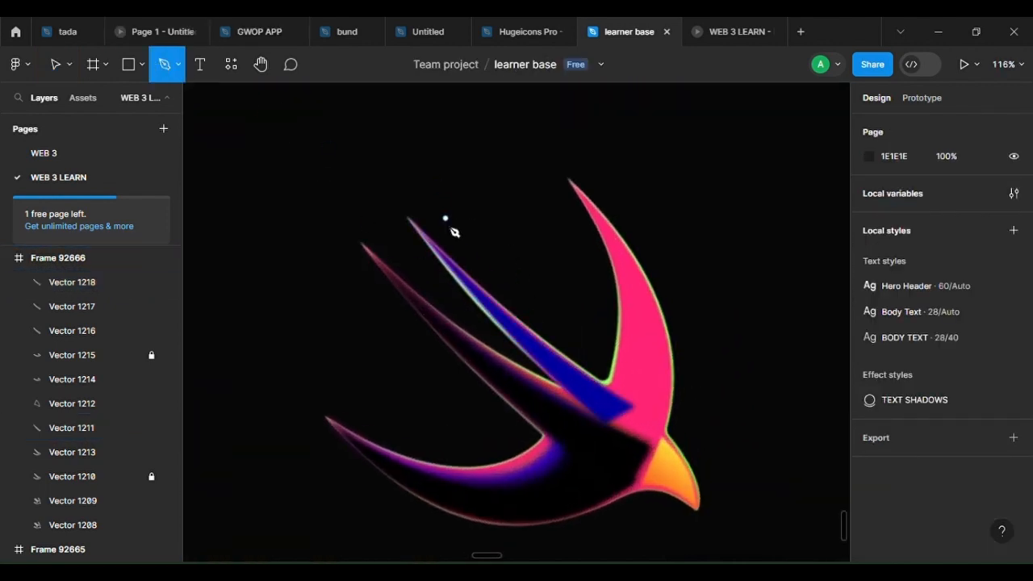
scroll(444, 262, "up", 3)
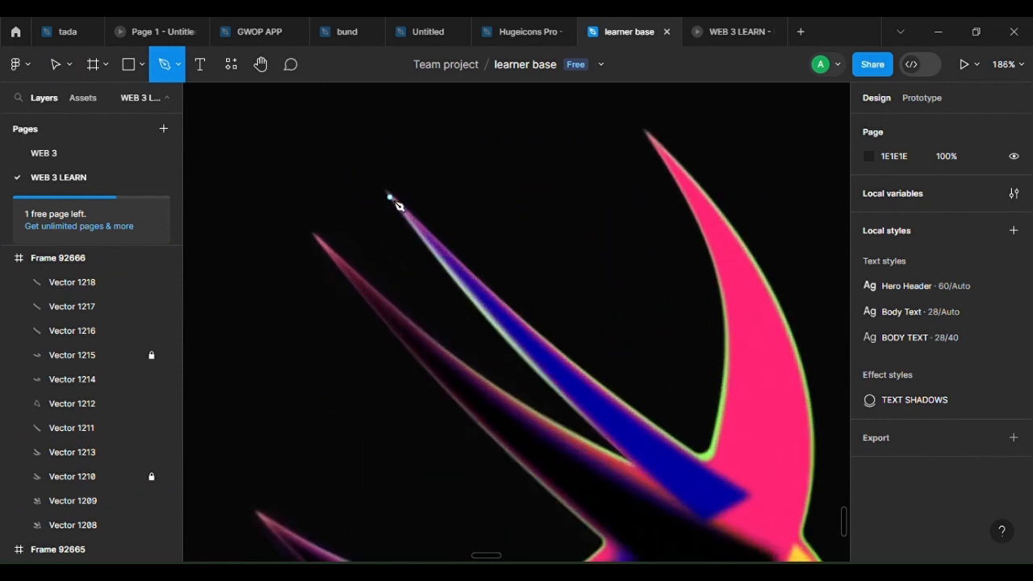
left_click(389, 197)
scroll(553, 352, "down", 4)
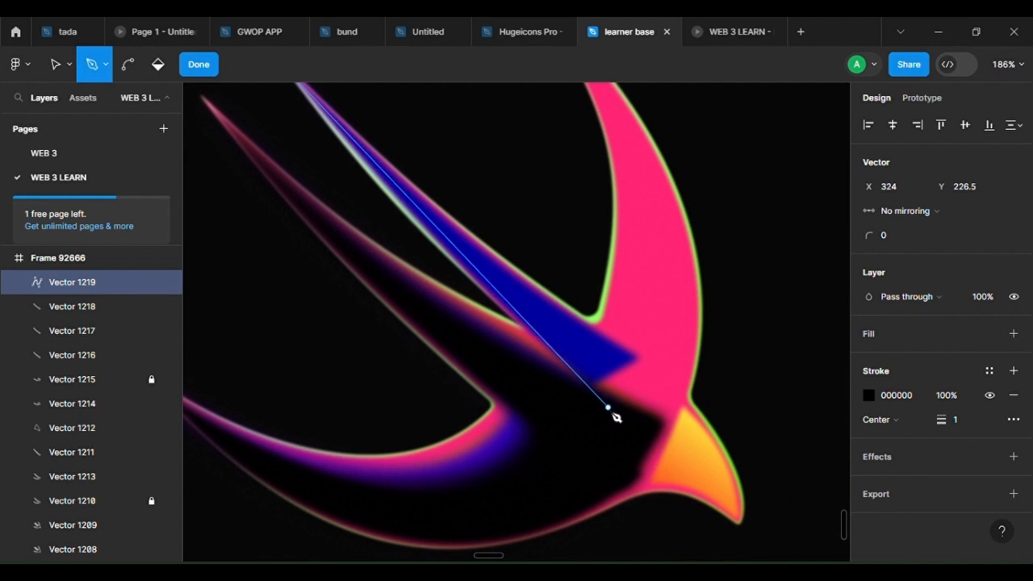
left_click(602, 411)
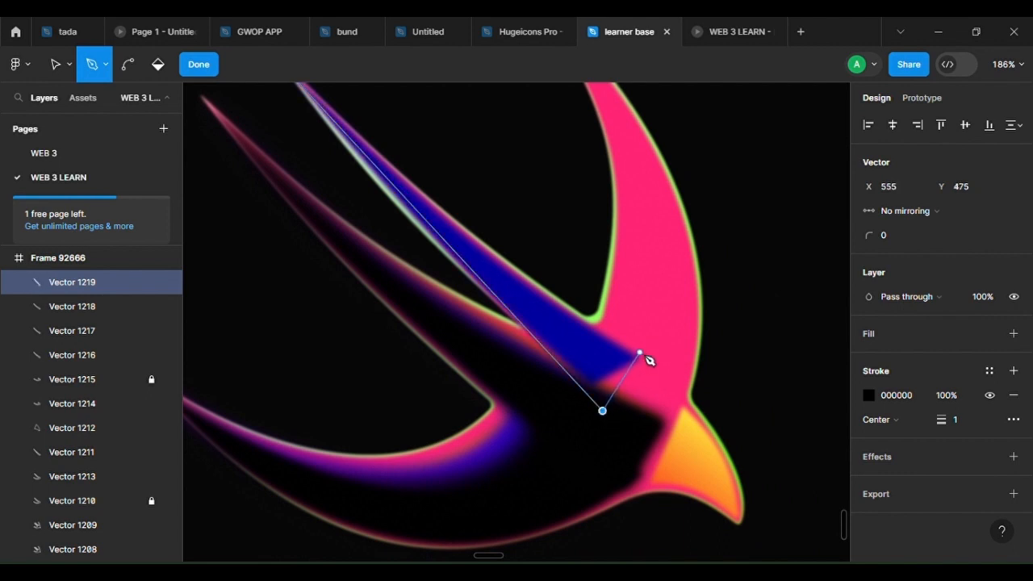
scroll(640, 351, "up", 3)
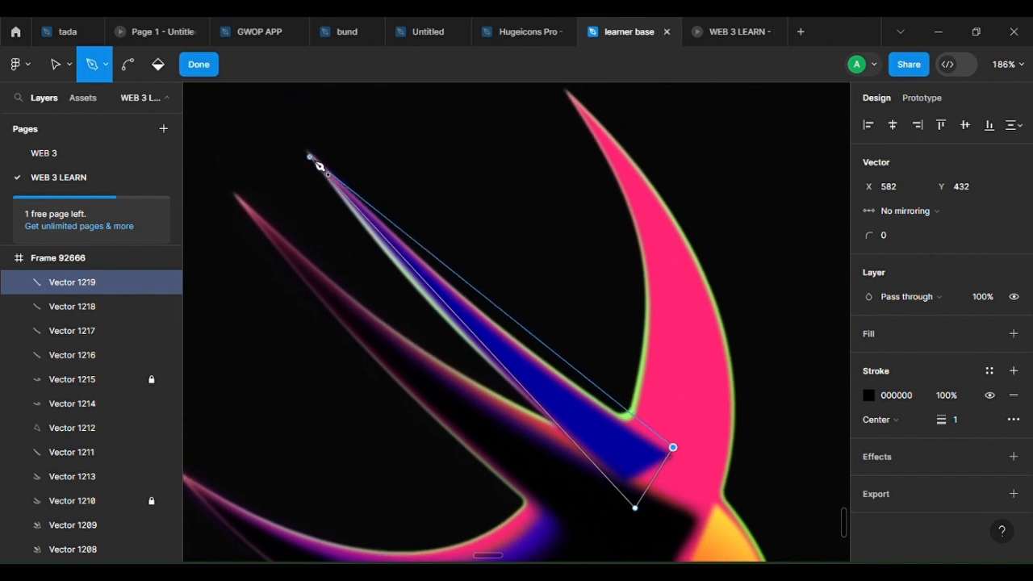
left_click(319, 160)
Bend the two long edges of the new triangular path inward so they follow the blue feather's curve
scroll(320, 182, "up", 3)
scroll(319, 182, "up", 3)
scroll(415, 258, "down", 2)
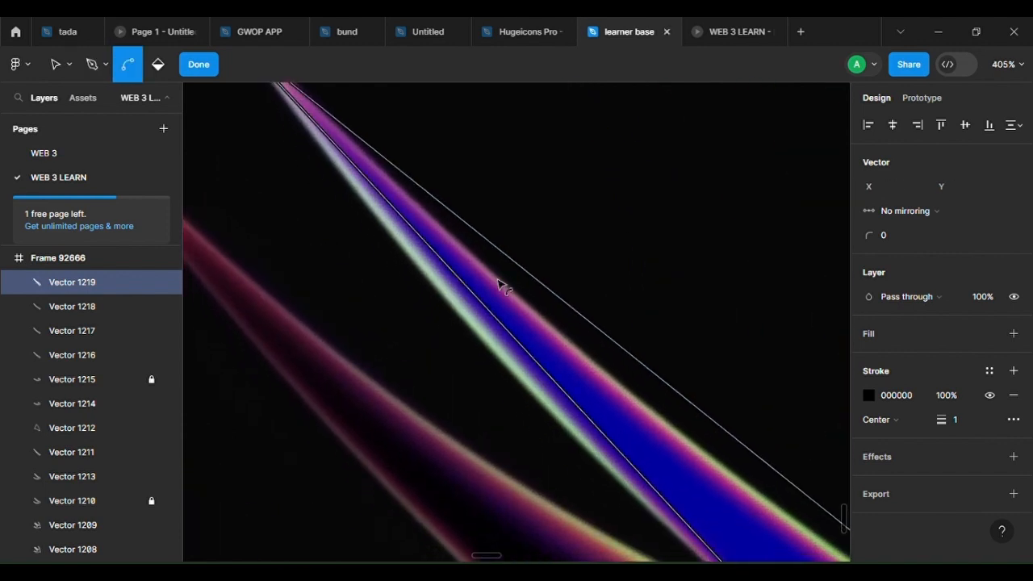
scroll(560, 368, "down", 3)
scroll(553, 334, "up", 2)
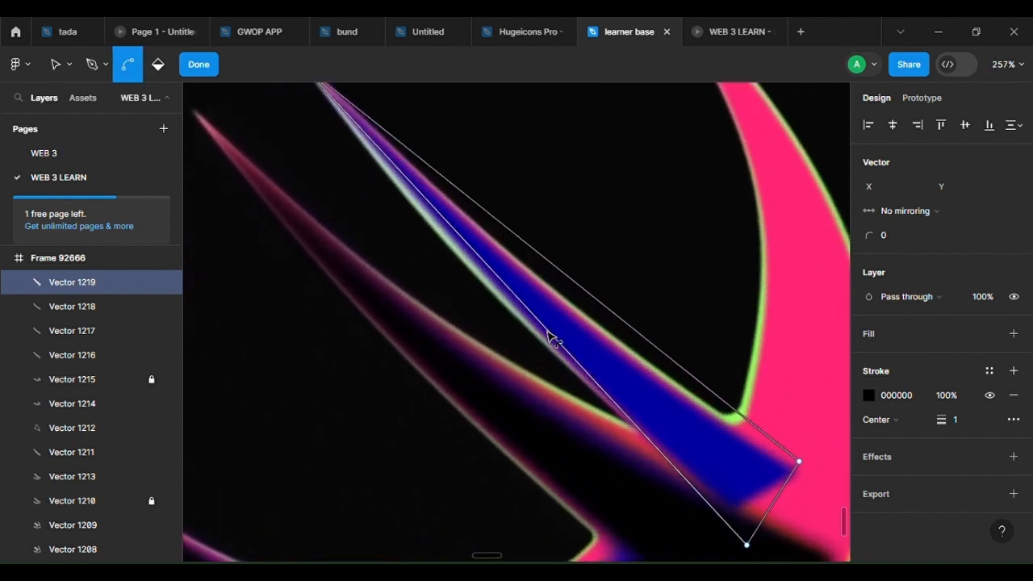
key("ctrl")
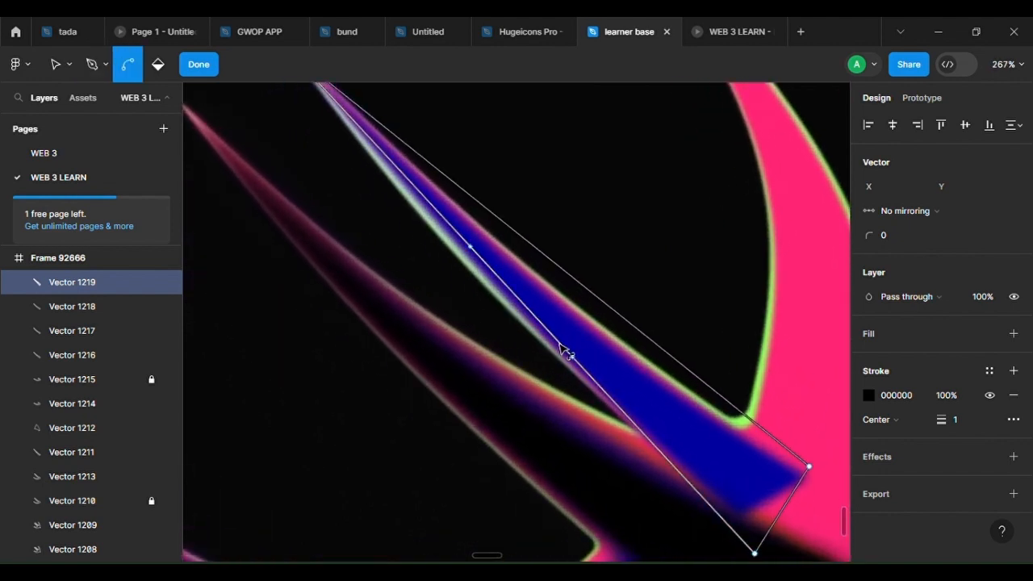
left_click_drag(562, 352, 601, 342)
scroll(591, 308, "down", 3)
Move the path's tip point onto the blue feather's tip at X 322.5, Y 223.5
scroll(451, 196, "up", 6)
scroll(373, 141, "up", 3)
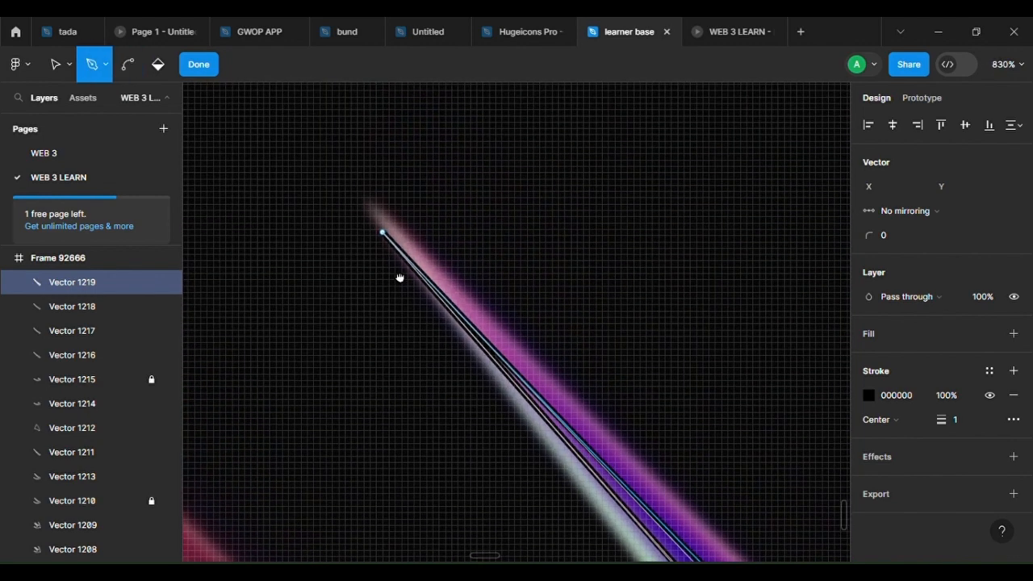
key("v")
left_click(380, 221)
left_click_drag(388, 227, 382, 224)
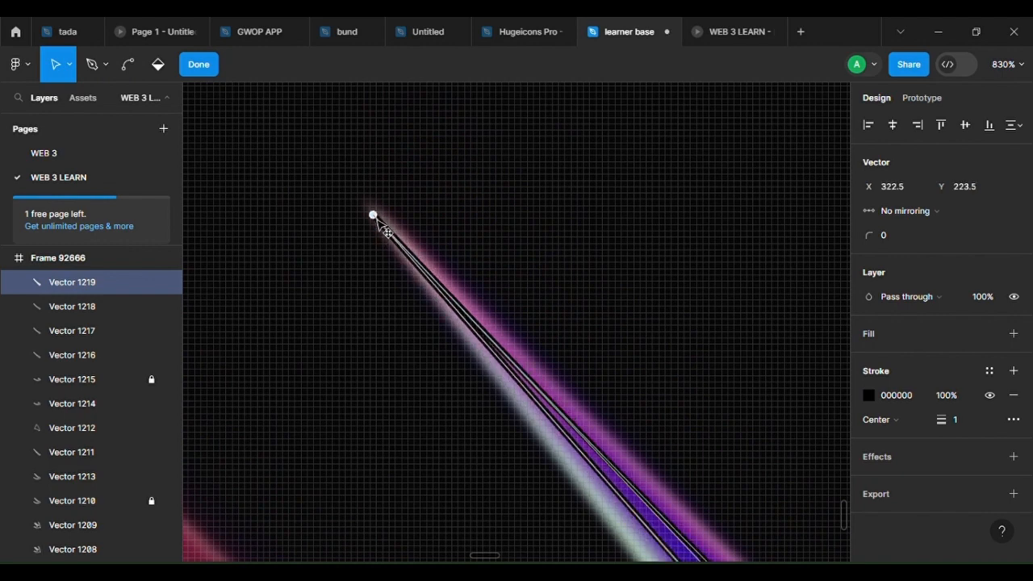
Add a solid D9D9D9 fill to the new feather path and remove its stroke
scroll(517, 291, "down", 5)
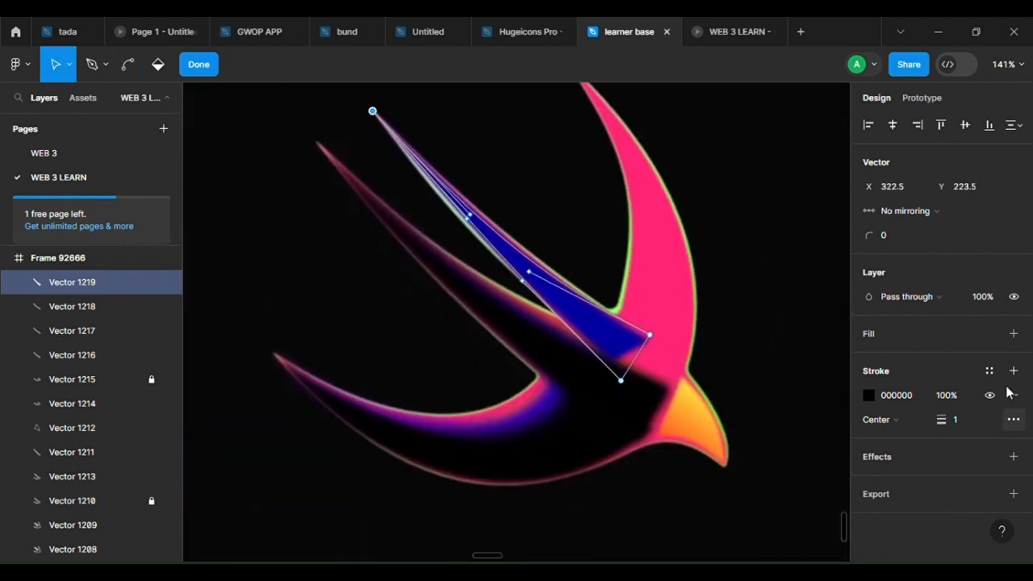
left_click(1013, 334)
left_click(1013, 419)
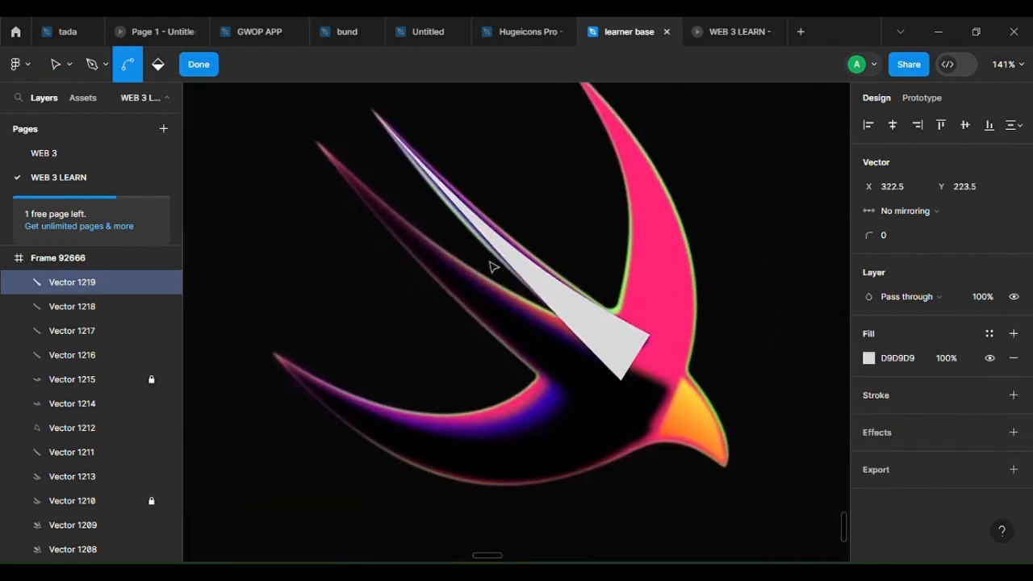
Bend the lower long edge of the new feather path to follow the blue feather's lower curve more closely
scroll(491, 265, "up", 3)
scroll(586, 306, "up", 2)
key("ctrl")
left_click_drag(630, 322, 659, 352)
scroll(675, 414, "down", 3)
scroll(677, 435, "up", 2)
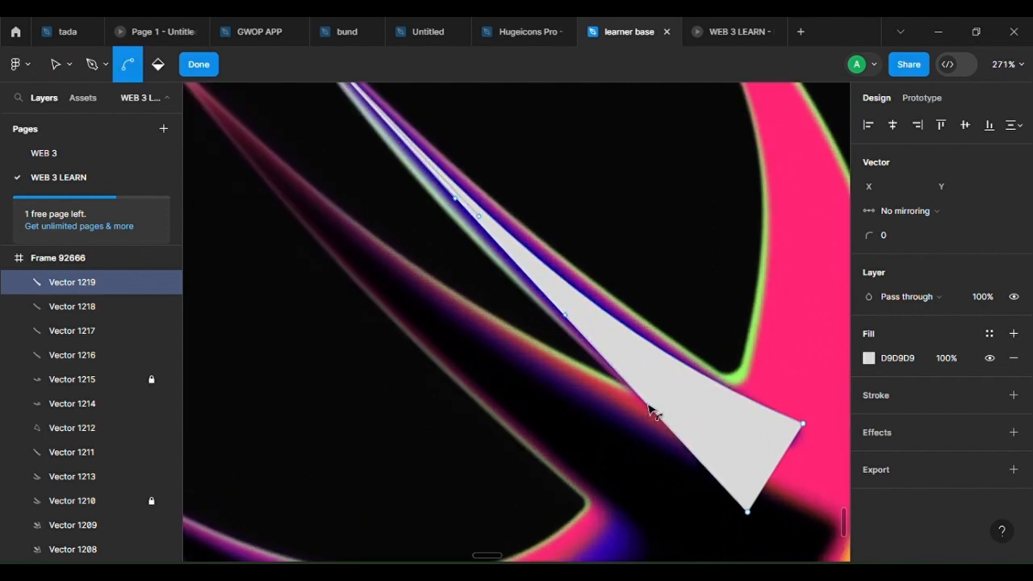
scroll(664, 410, "down", 4)
scroll(663, 369, "up", 3)
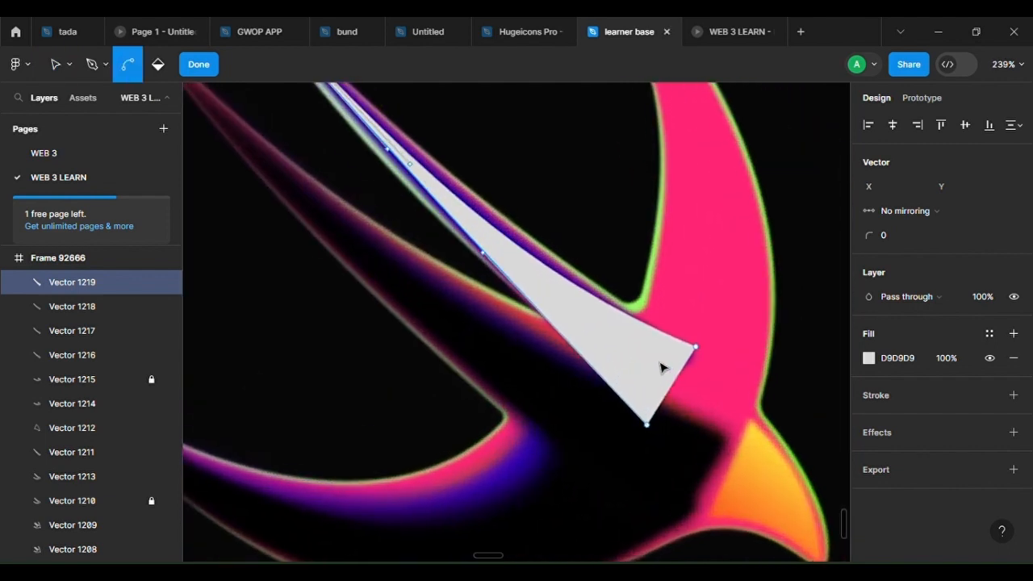
Fill the new feather path with black 000000 sampled from the canvas
key("i")
left_click(628, 466)
scroll(643, 408, "down", 1)
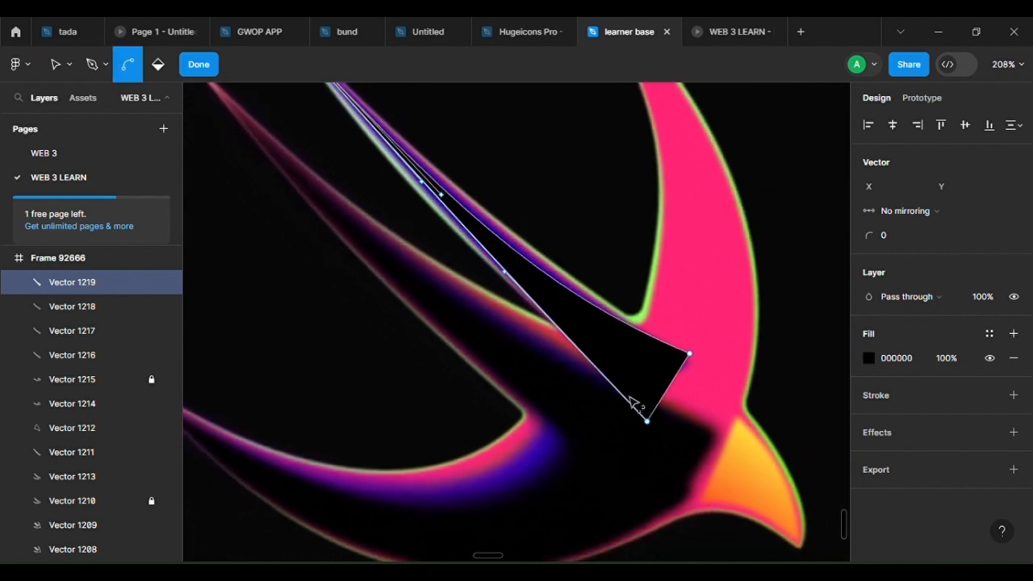
Add a layer blur of 7 to the black feather vector and finish editing its path
left_click(1013, 432)
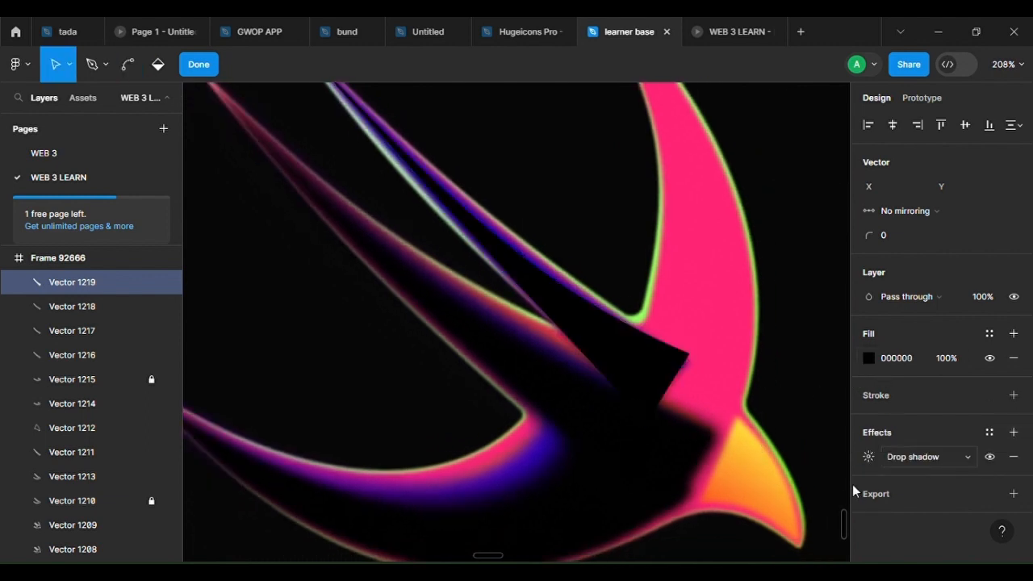
left_click(929, 463)
left_click(917, 471)
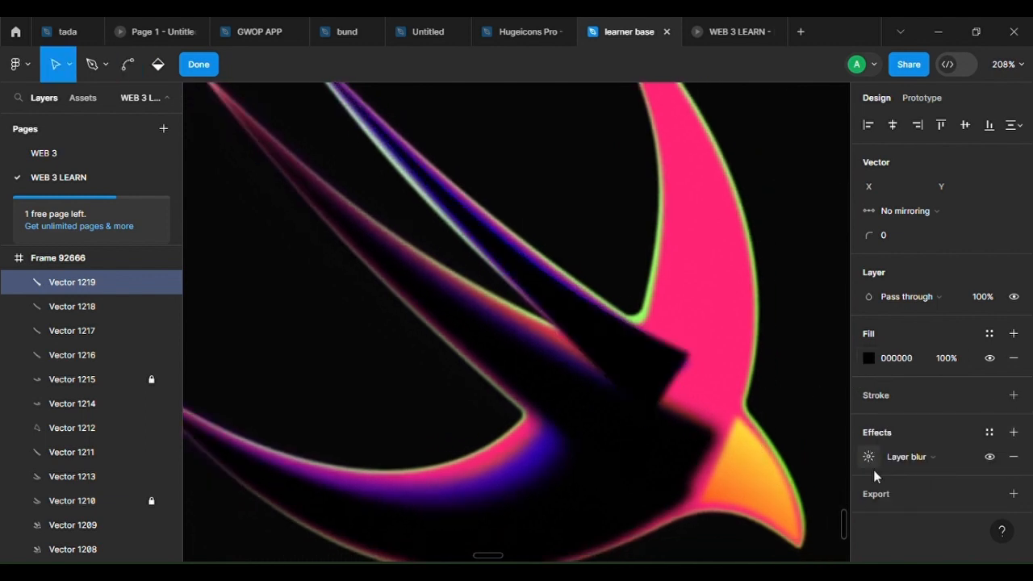
left_click(882, 464)
left_click(868, 457)
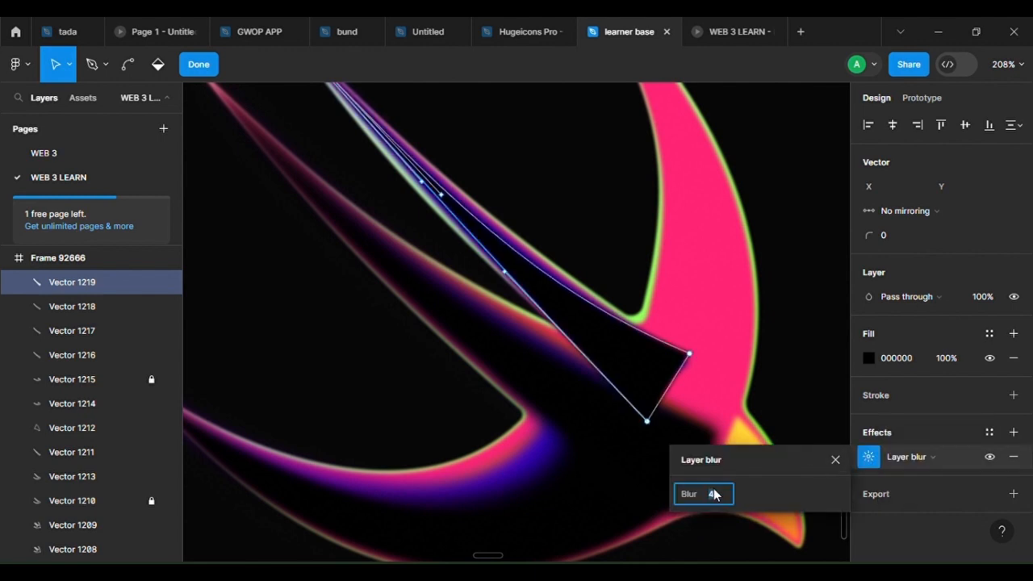
left_click_drag(688, 496, 749, 509)
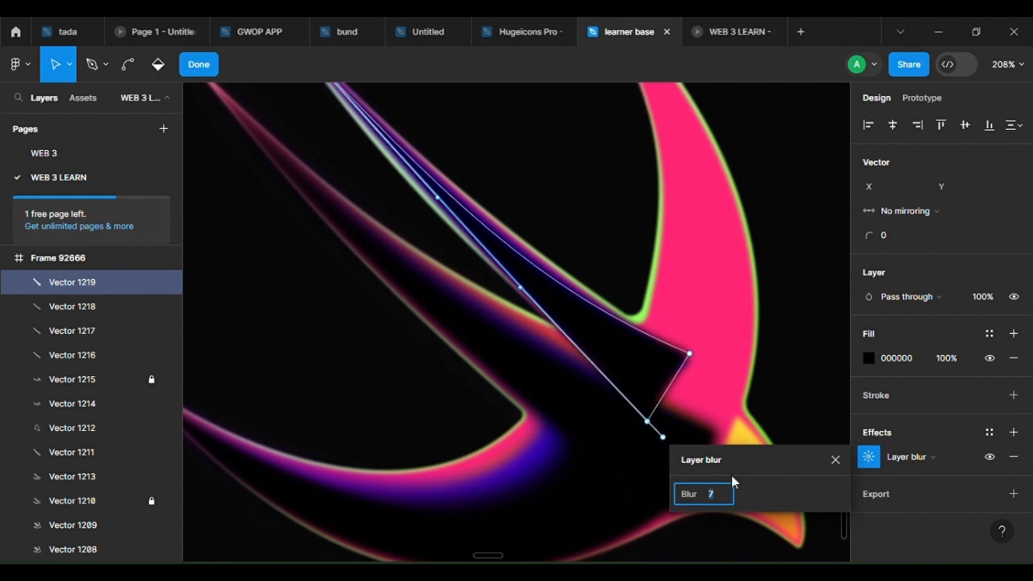
left_click(835, 460)
key("ctrl")
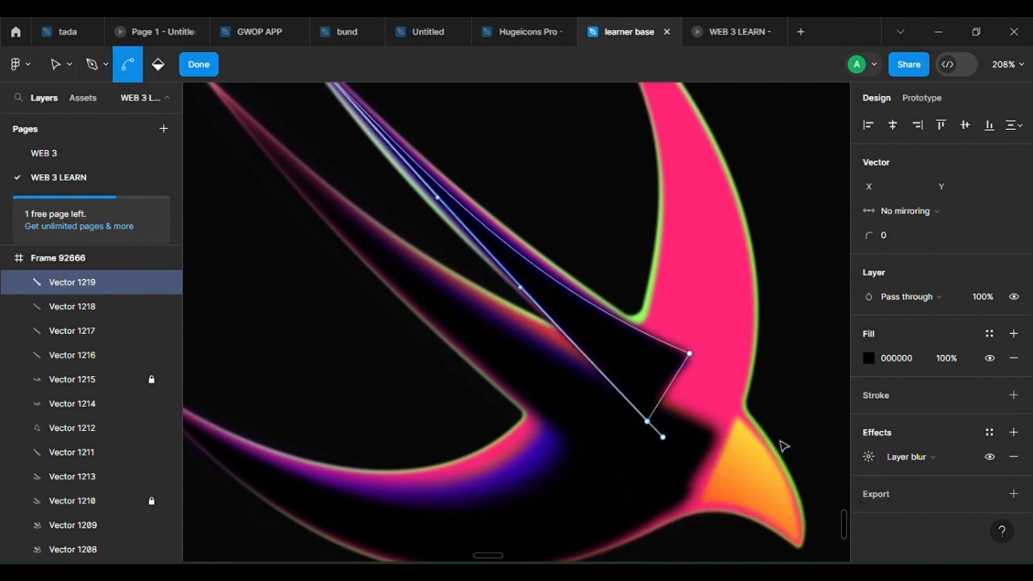
key("Escape")
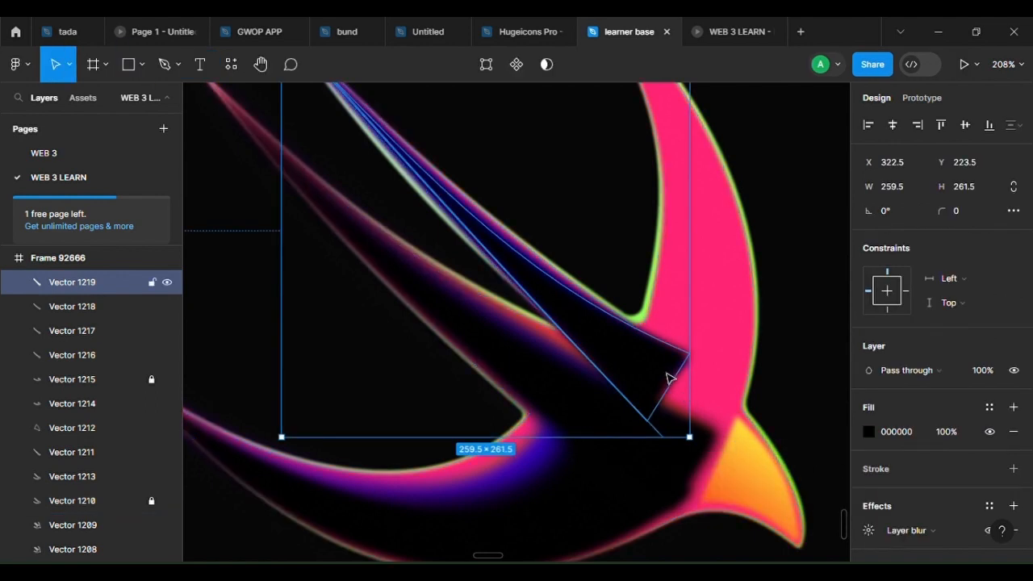
left_click(836, 400)
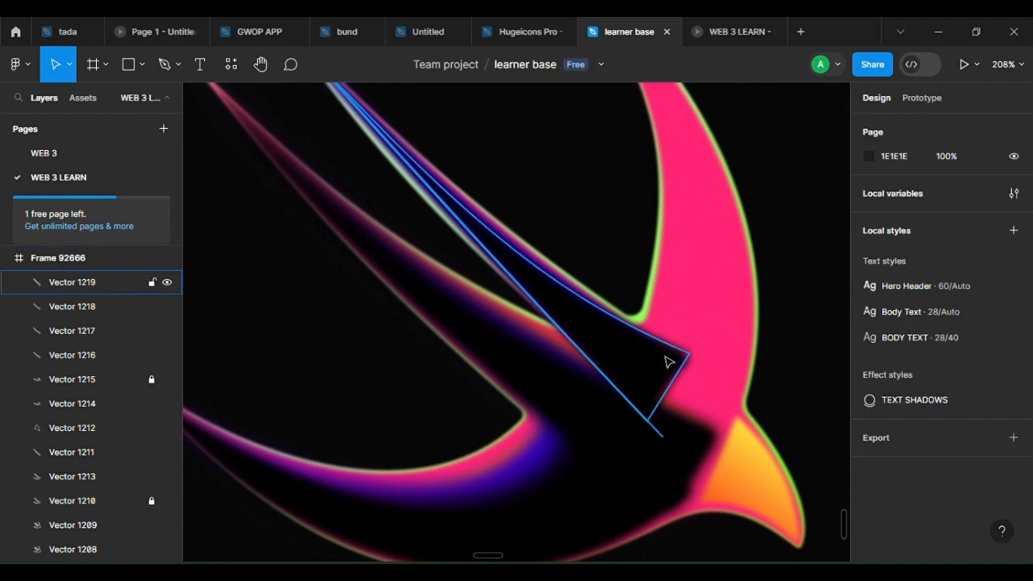
left_click_drag(651, 362, 655, 347)
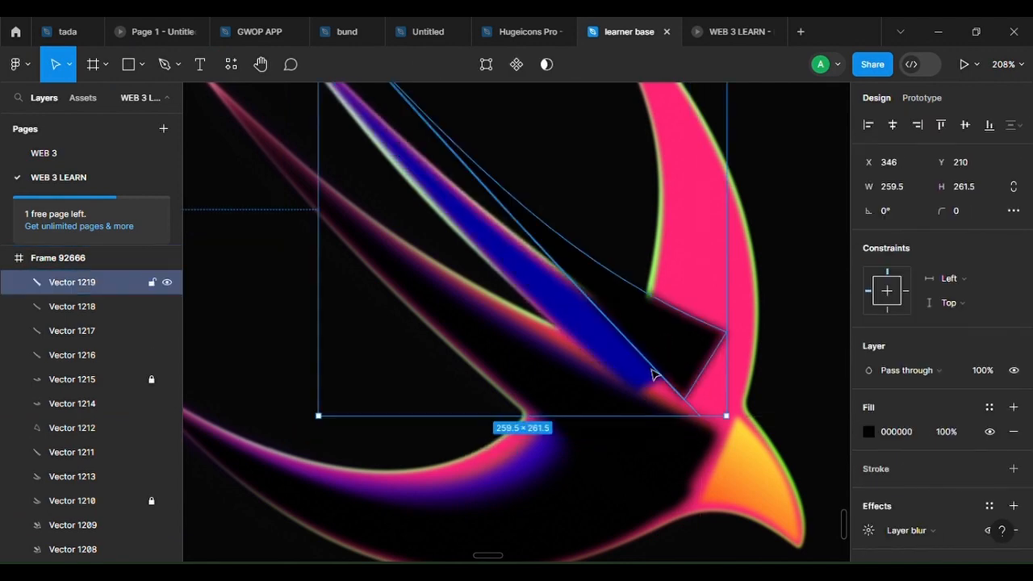
key("ctrl+z")
Delete the stray extra point beyond the inner end corner of the black feather path
double_click(647, 394)
scroll(659, 428, "up", 5)
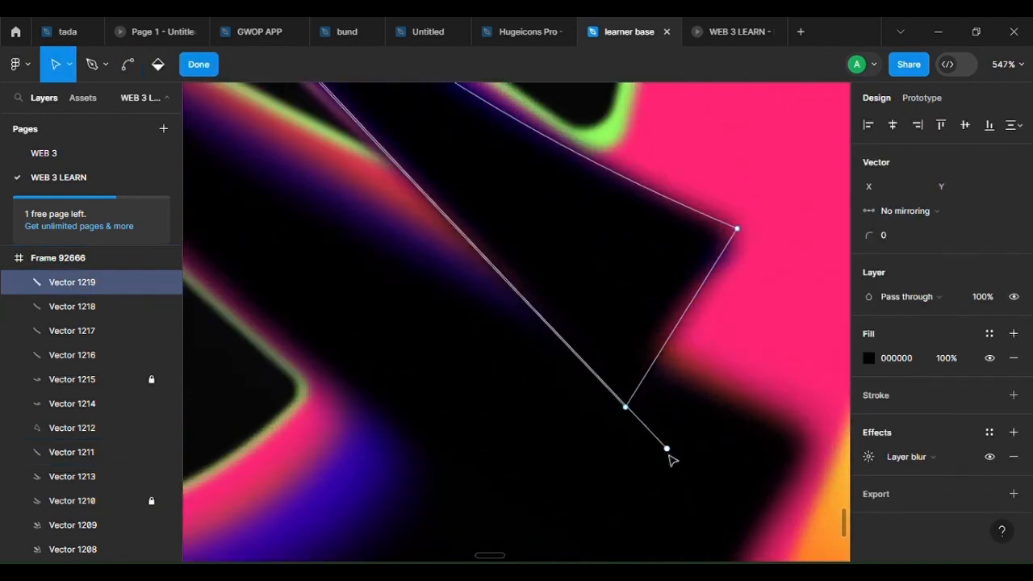
left_click_drag(667, 451, 607, 433)
scroll(611, 433, "down", 4)
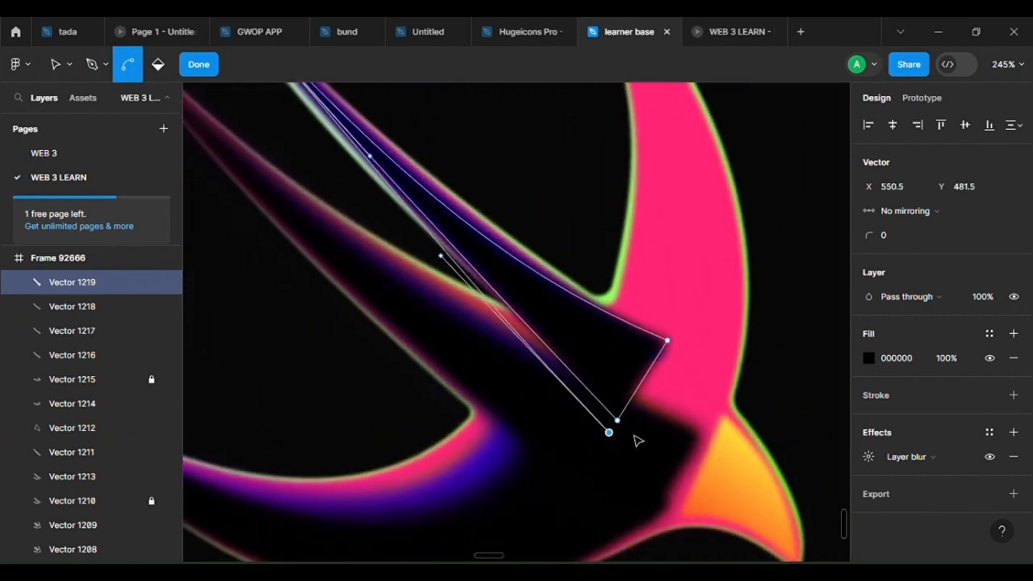
scroll(635, 440, "down", 2)
key("Delete")
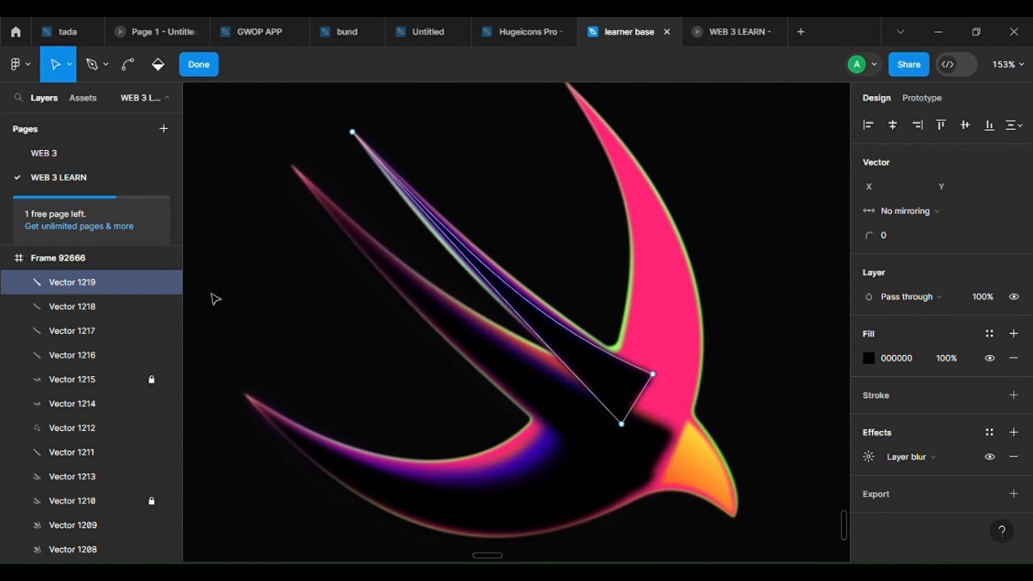
key("ctrl")
key("Escape")
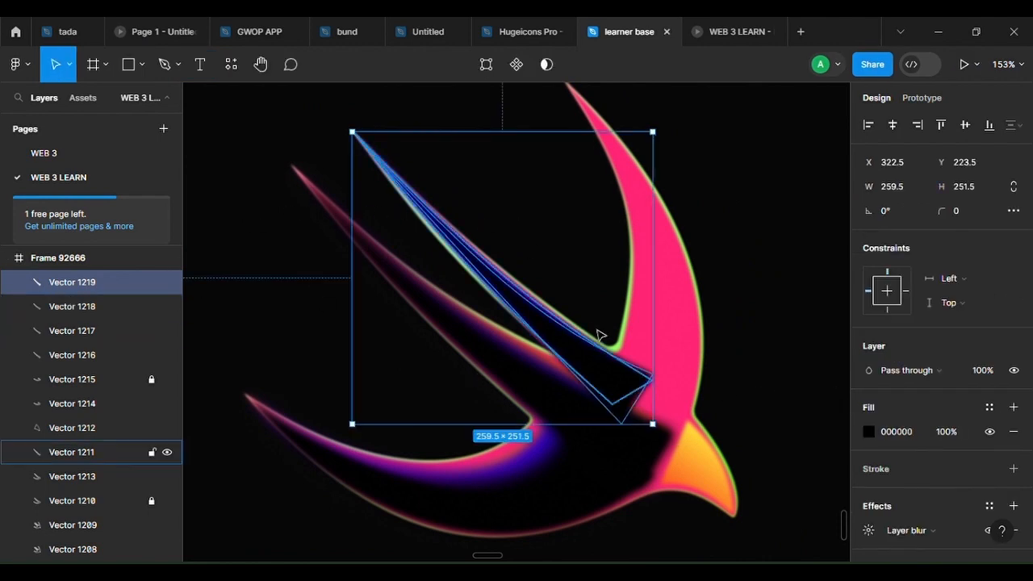
Duplicate the blurred black feather vector in place and set the copy's layer blur to 12.5
key("ctrl+d")
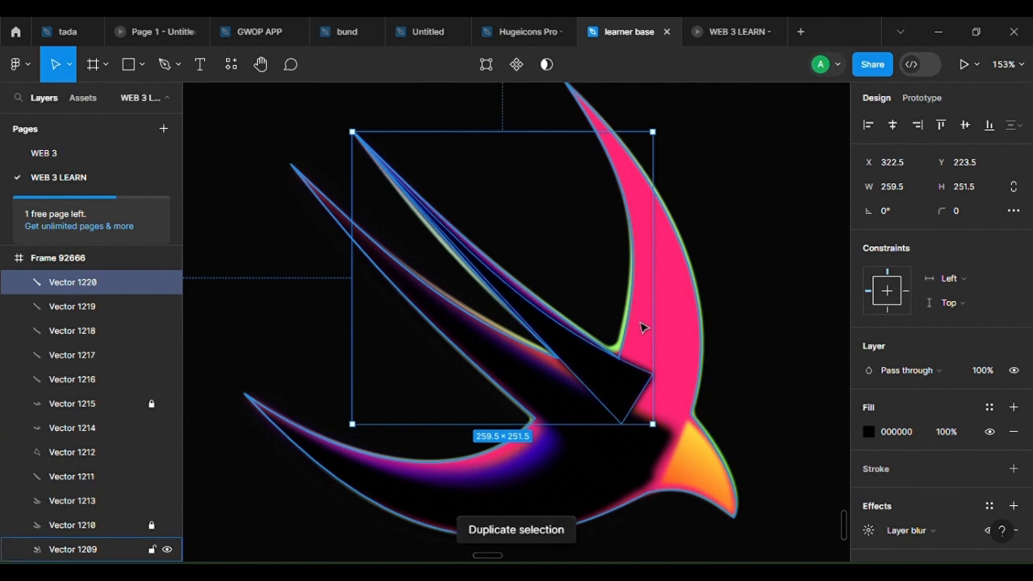
scroll(623, 369, "up", 5)
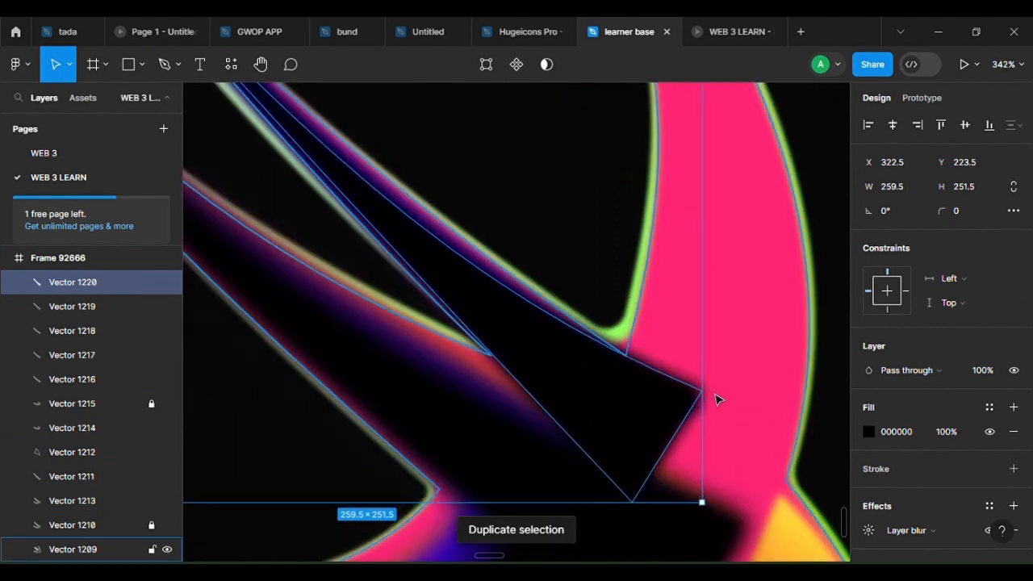
left_click(868, 530)
left_click_drag(691, 534, 695, 534)
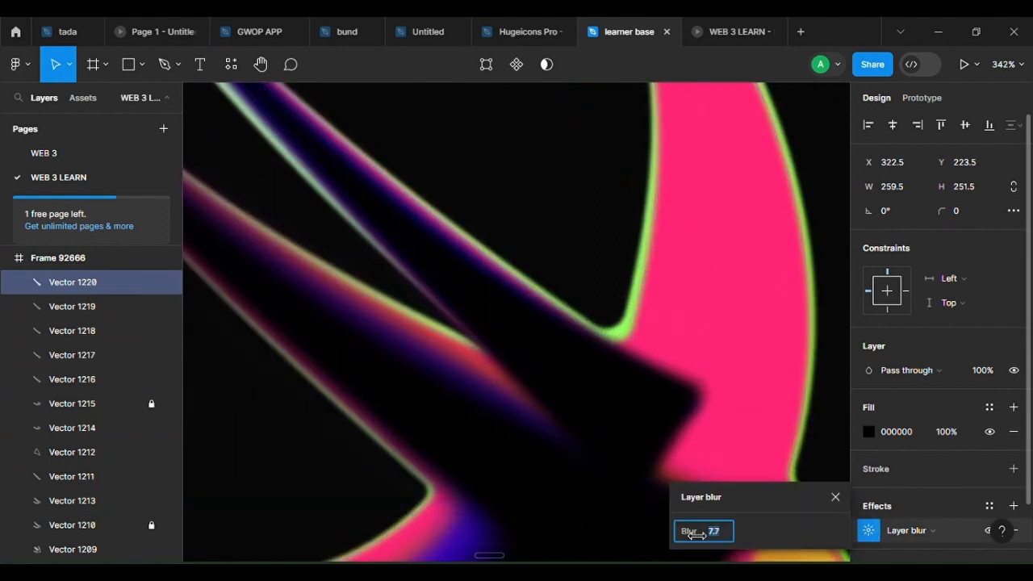
left_click_drag(770, 526, 766, 526)
scroll(562, 396, "down", 5)
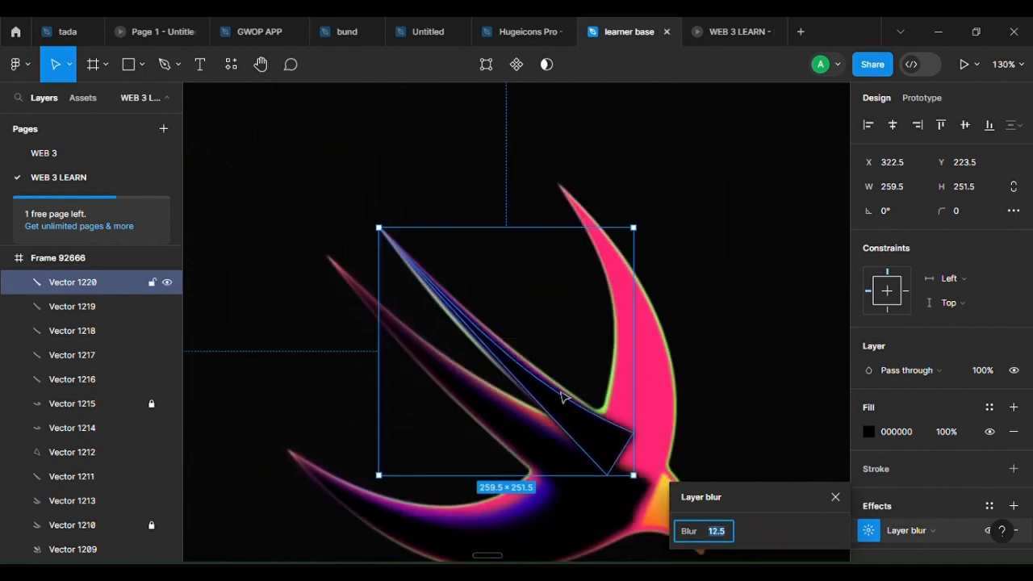
Bend both long edges of the duplicated vector outward so they follow the blue feather's outer edges
scroll(476, 302, "up", 5)
double_click(500, 377)
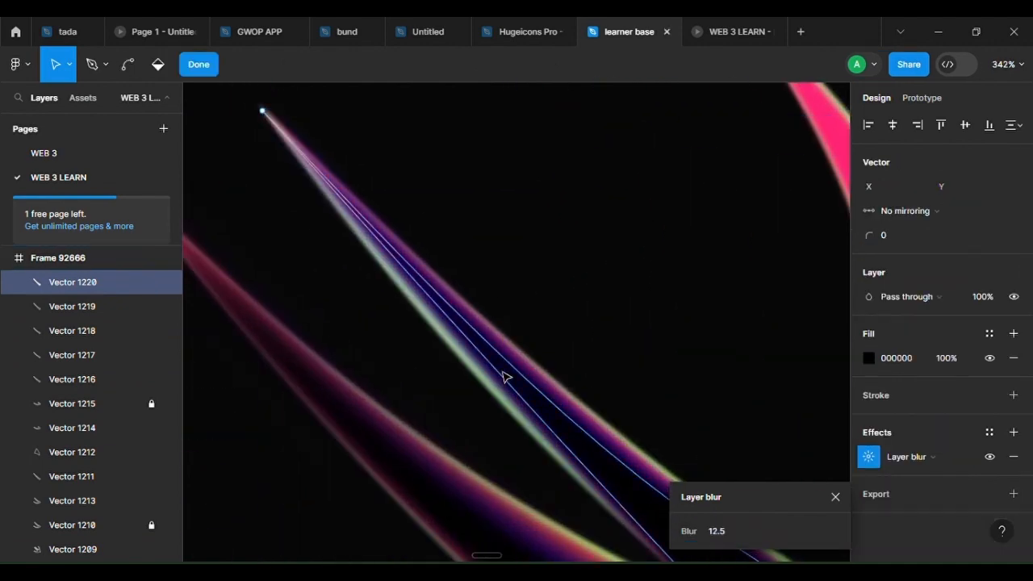
left_click(498, 391)
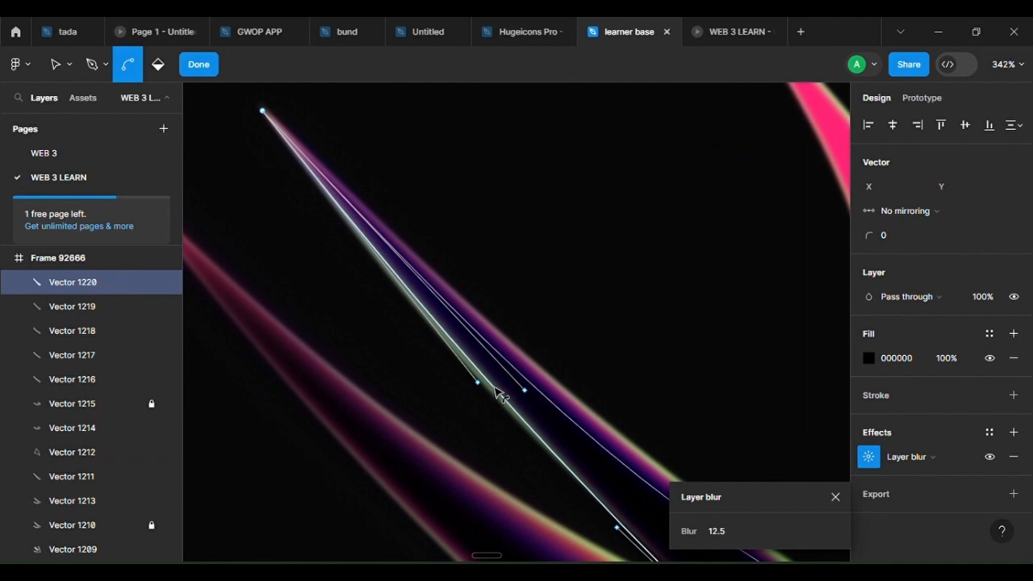
scroll(488, 371, "down", 5)
scroll(490, 352, "up", 6)
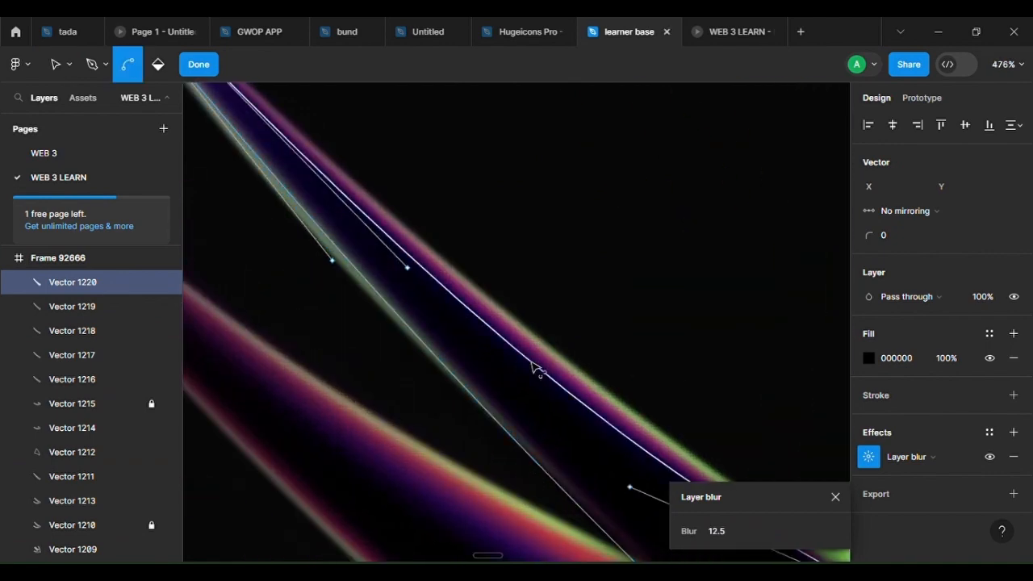
scroll(540, 341, "down", 5)
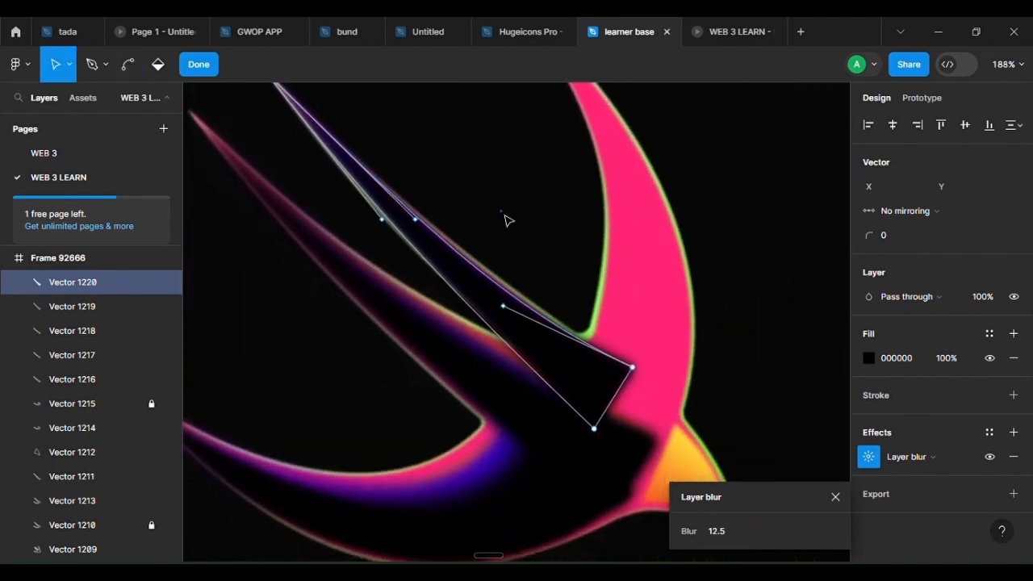
left_click(507, 220)
scroll(530, 281, "down", 4)
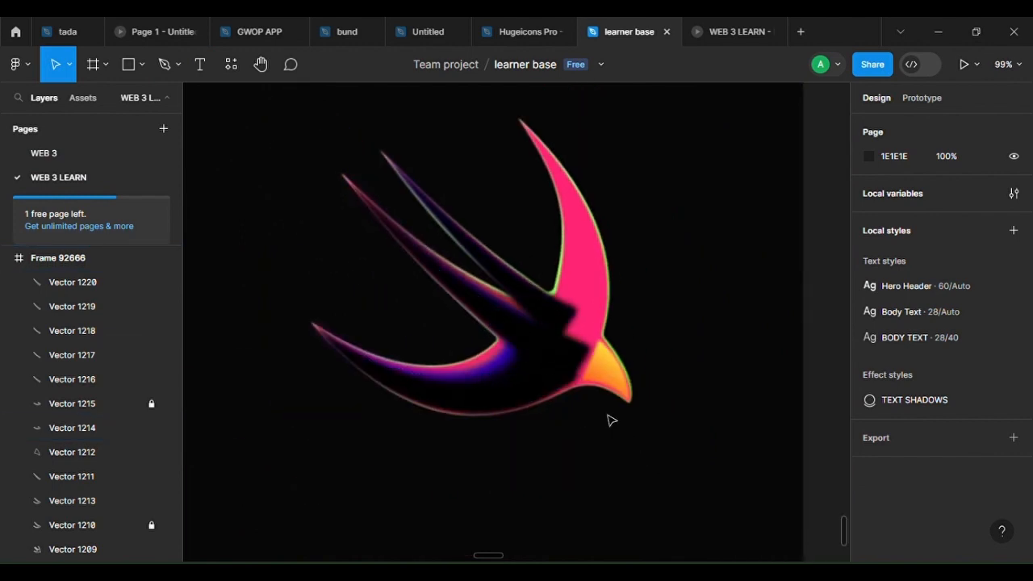
Lock the duplicated black vector, Vector 1220
scroll(461, 194, "up", 4)
left_click(389, 232)
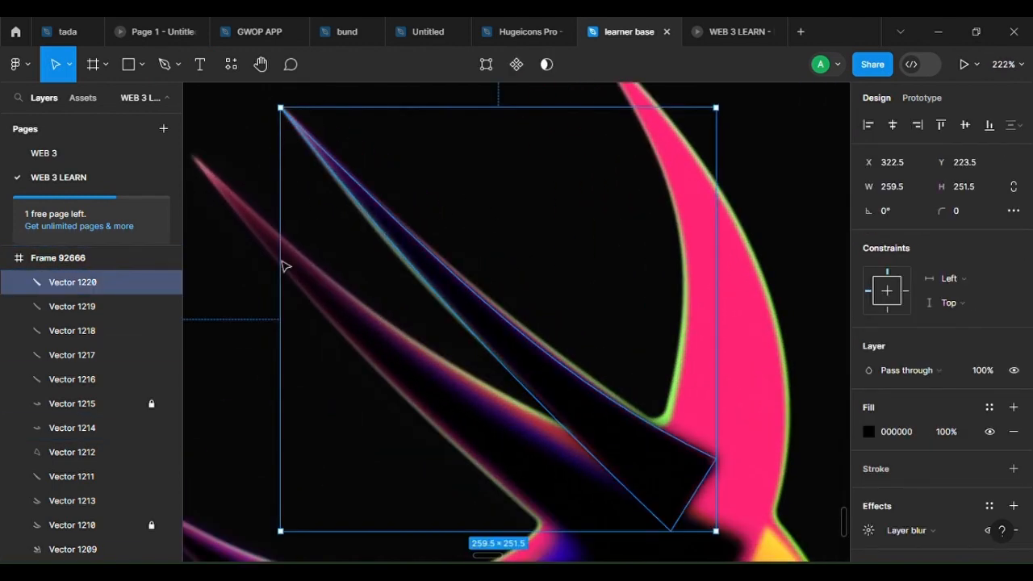
left_click(151, 282)
Bend the long edges of Vector 1219 outward toward the blue feather's edges near its tip
left_click(116, 310)
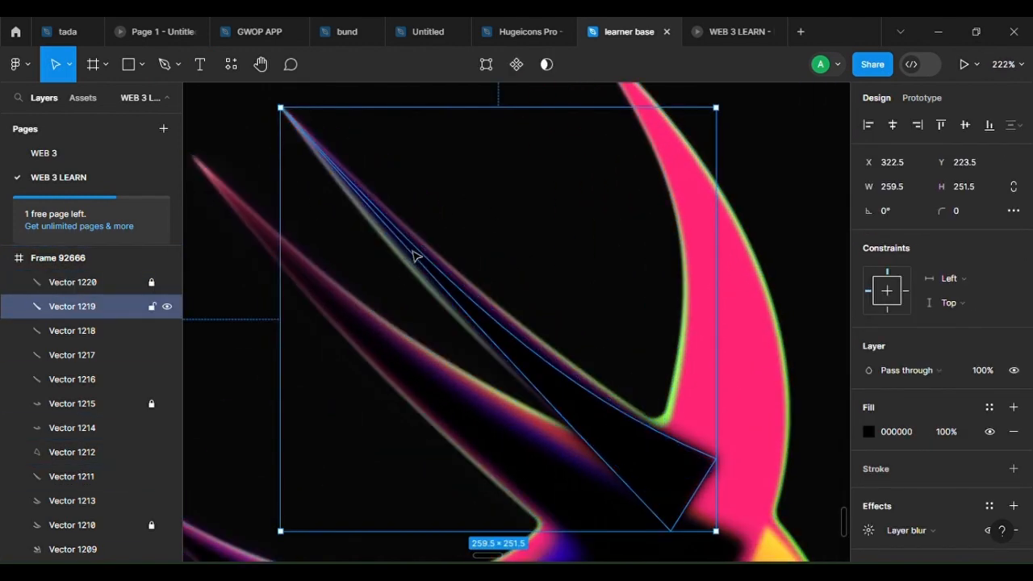
double_click(413, 257)
scroll(338, 235, "up", 5)
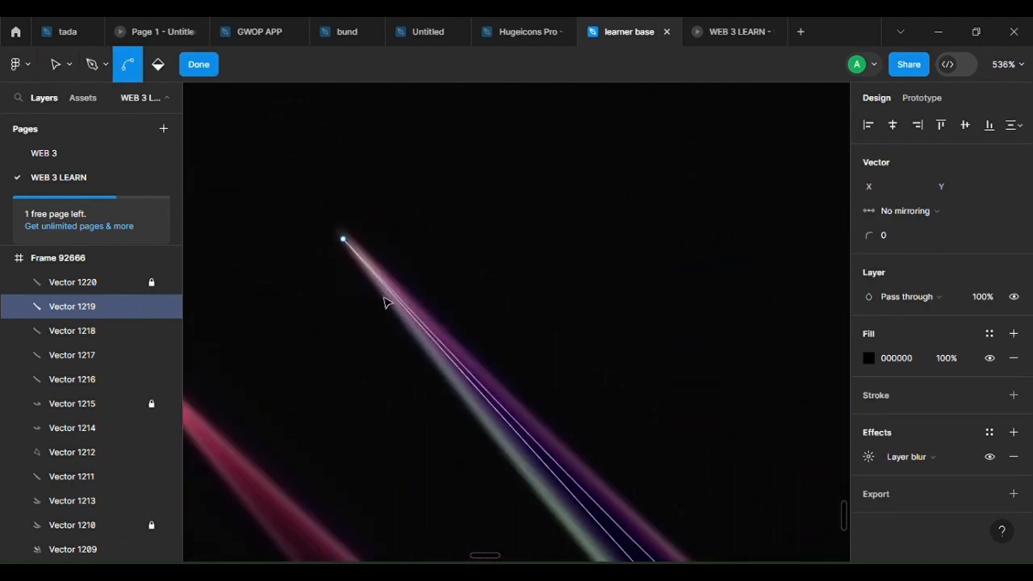
mouse_move(458, 363)
left_mouse_down()
mouse_move(467, 366)
mouse_move(448, 372)
left_mouse_up()
scroll(468, 323, "down", 1)
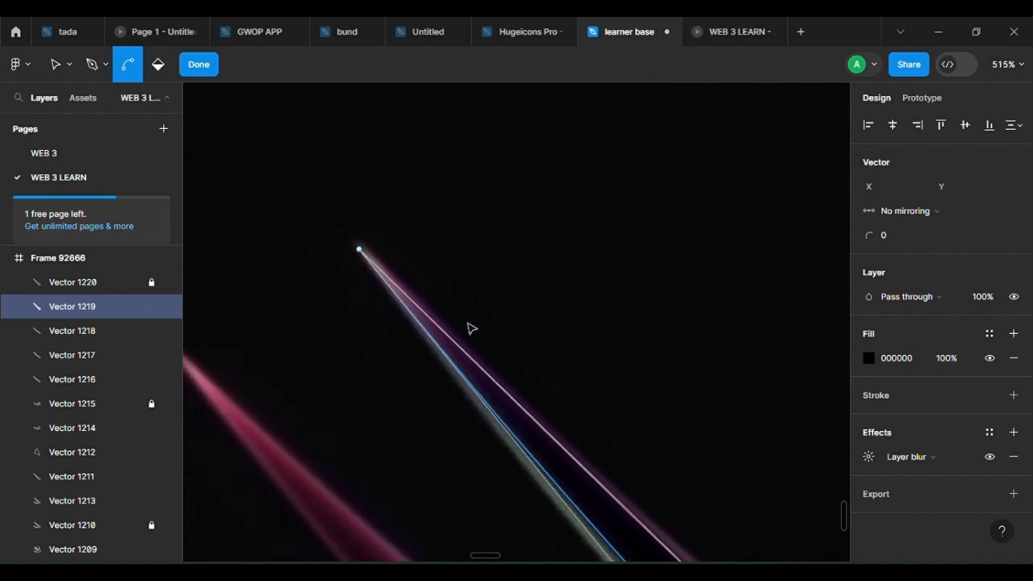
scroll(472, 328, "down", 5)
key("Escape")
key("Escape")
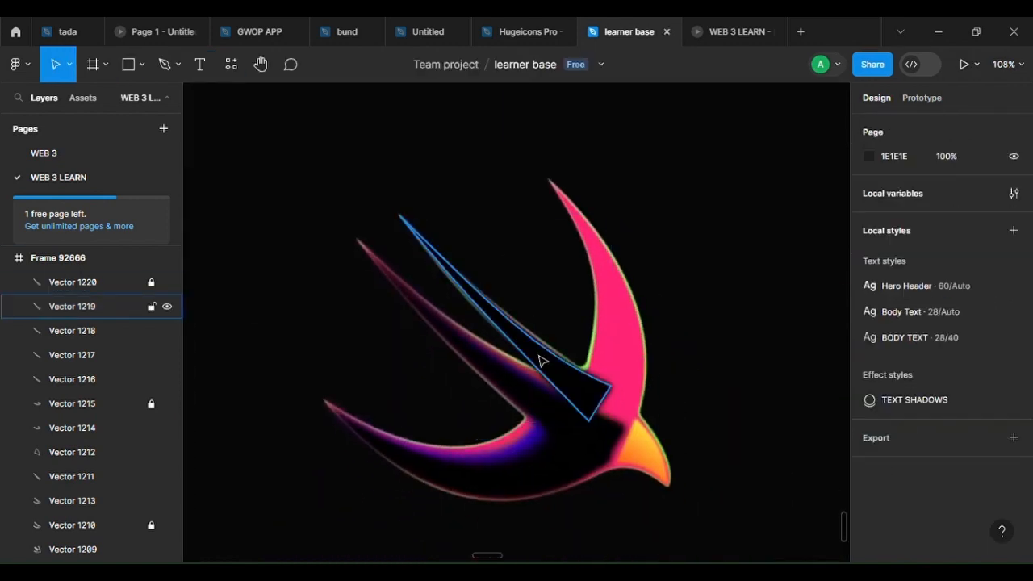
Shift Vector 1219's outer end corner slightly down and inward, and pull its curve handle to about X 440, Y 367.5
scroll(542, 361, "up", 3)
left_click(547, 348)
scroll(556, 355, "up", 2)
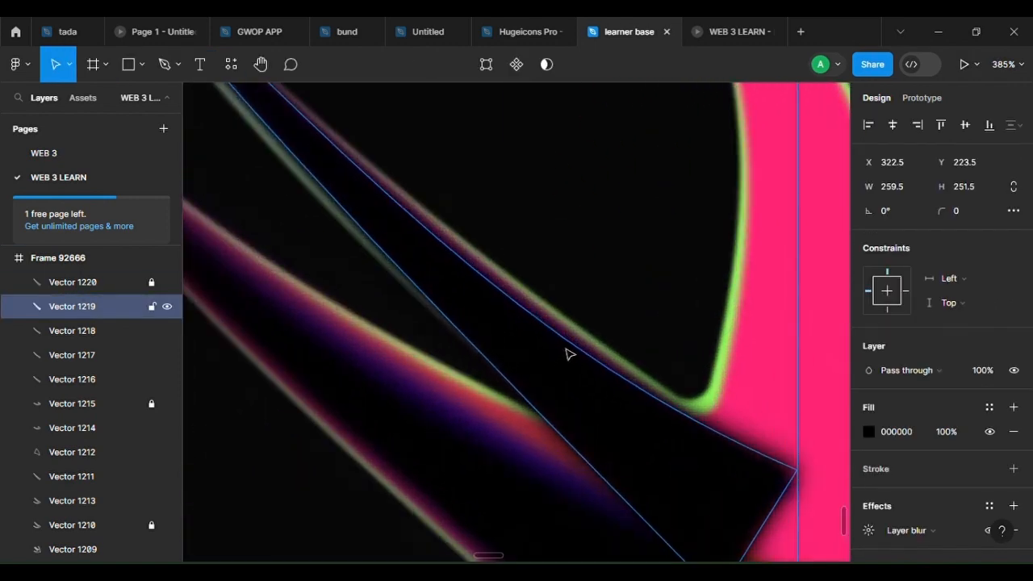
double_click(576, 367)
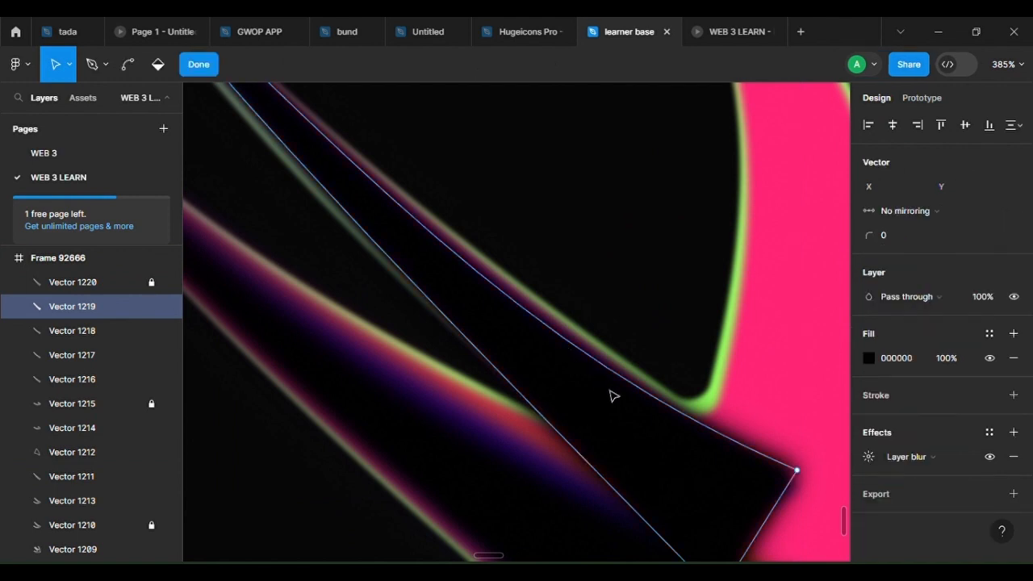
left_click_drag(801, 475, 796, 487)
left_click_drag(526, 377, 398, 298)
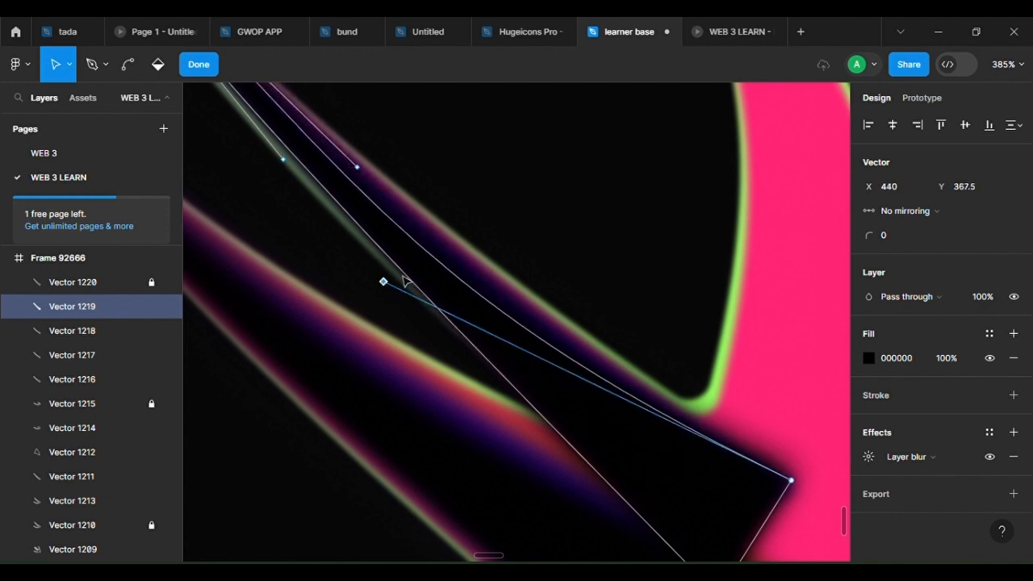
key("Escape")
key("Escape")
scroll(650, 422, "down", 10)
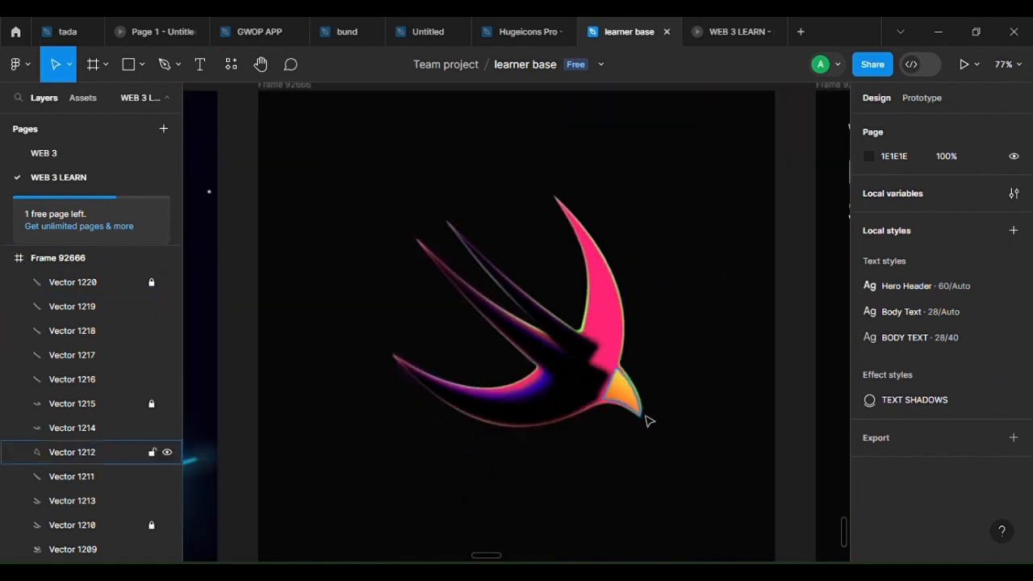
scroll(598, 460, "up", 5)
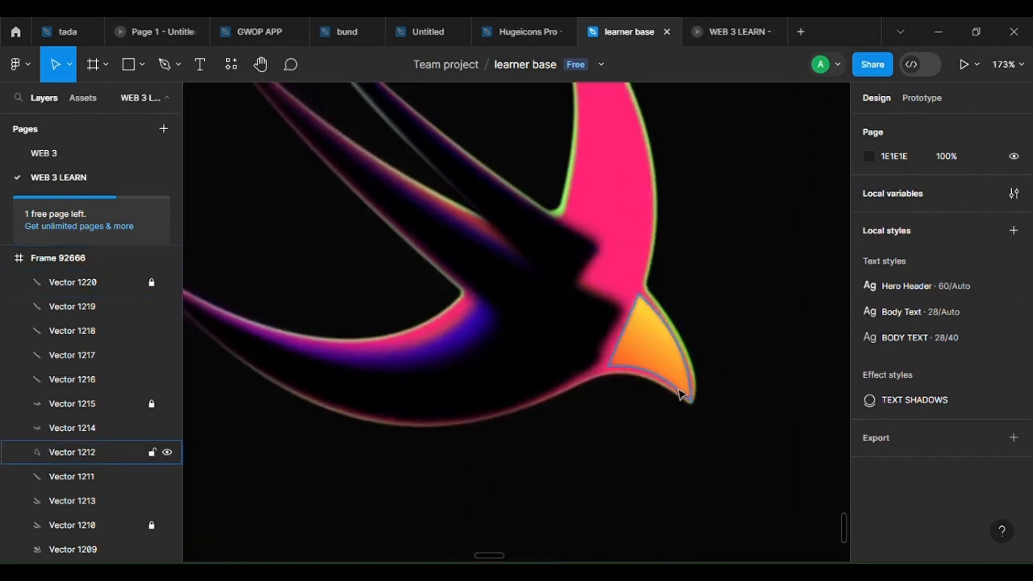
scroll(663, 448, "down", 5)
scroll(667, 376, "up", 6)
left_click(408, 352)
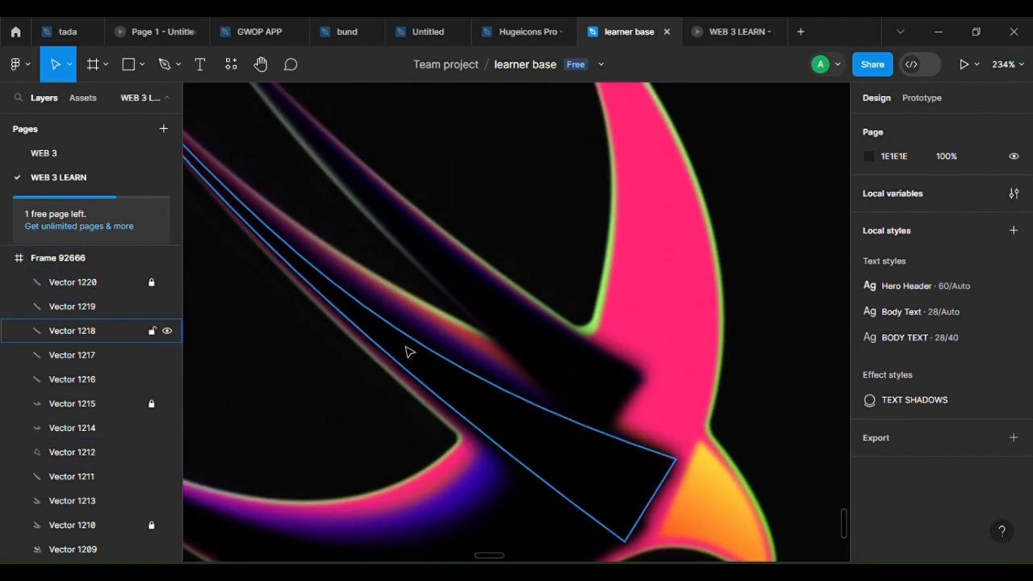
Set the layer blur of Vector 1218, the lower feather's black overlay, to 10
left_click(443, 361)
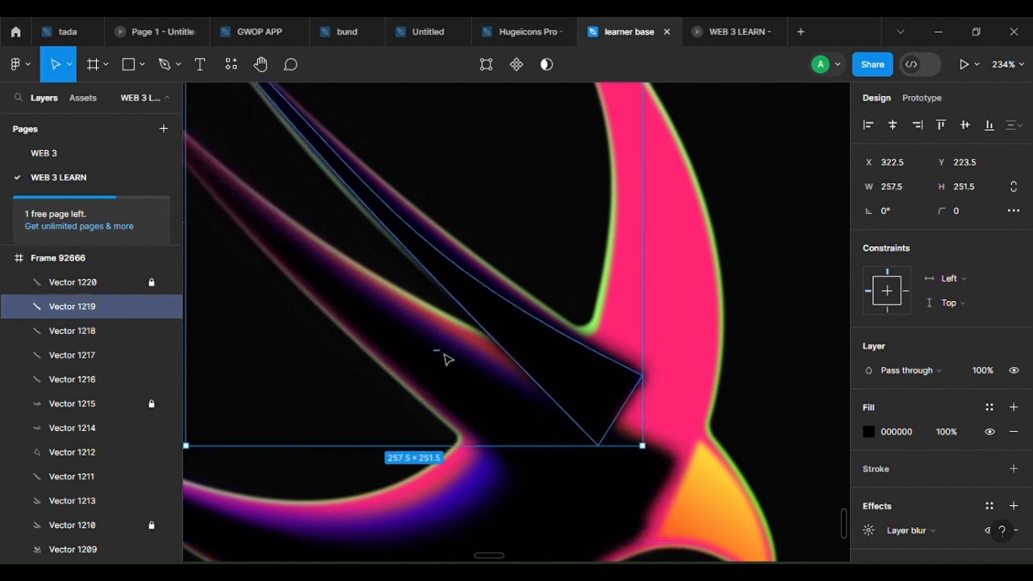
left_click(439, 367)
left_click(449, 362)
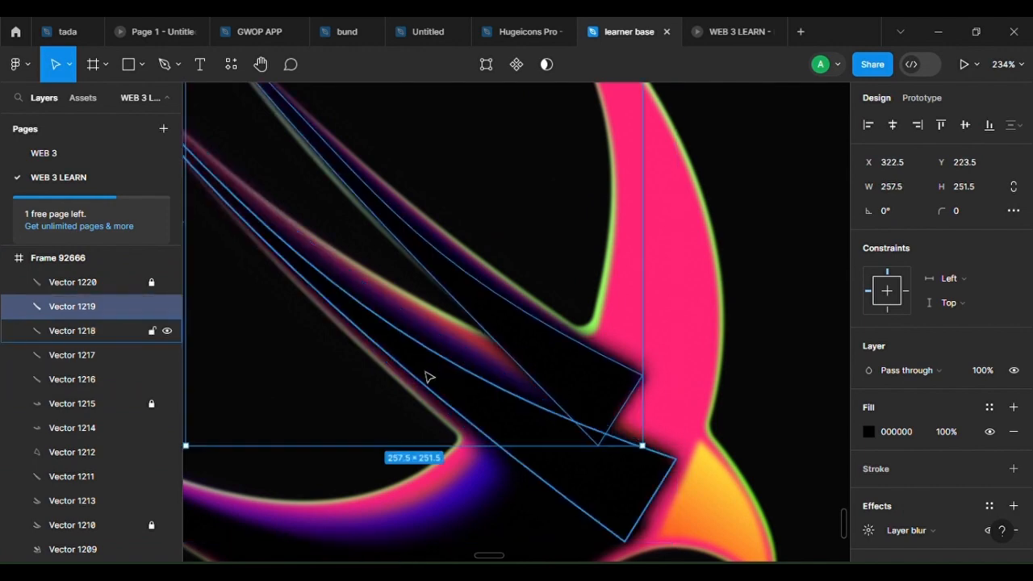
double_click(432, 372)
left_click(436, 367)
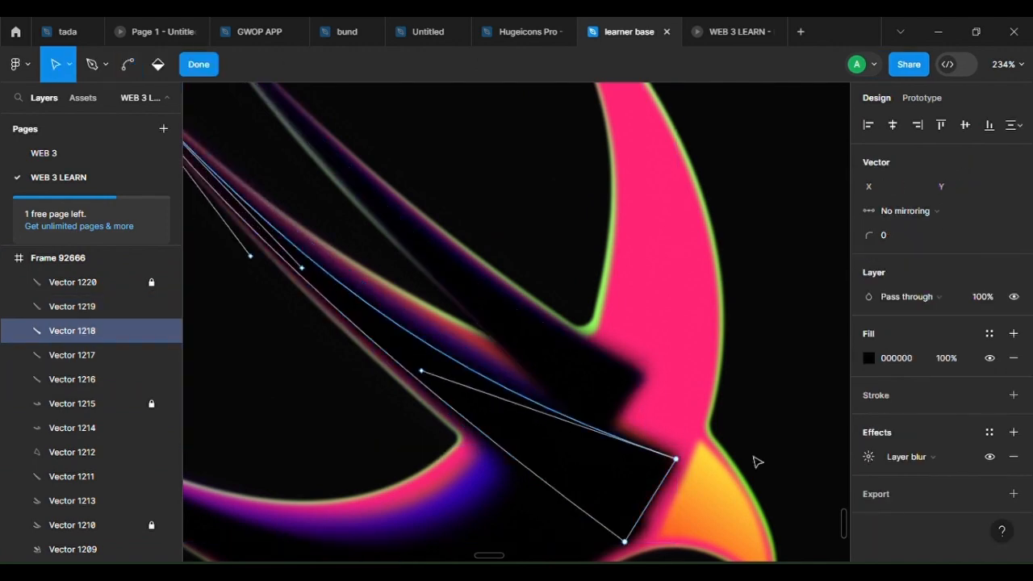
left_click(869, 458)
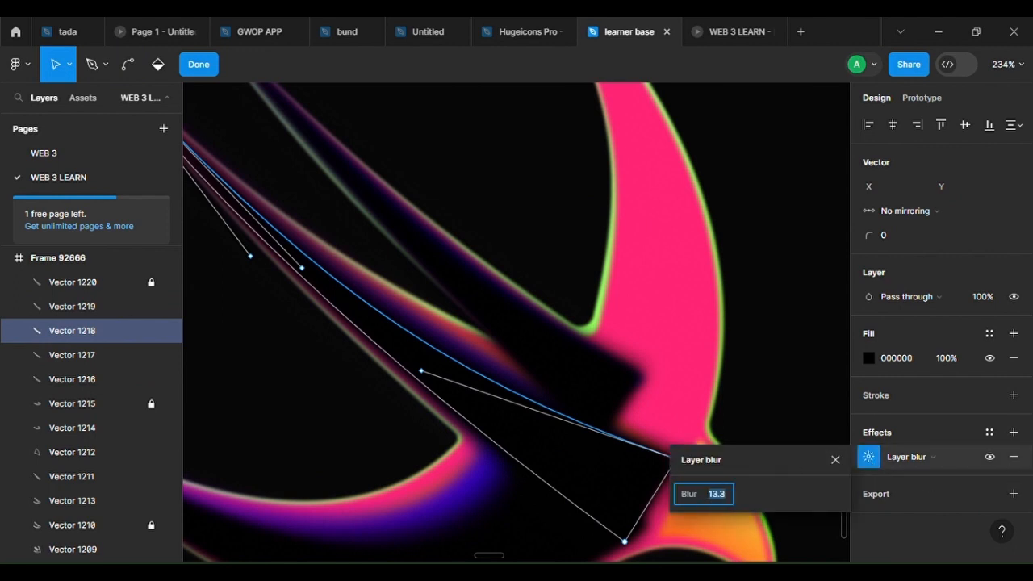
left_click_drag(684, 496, 665, 501)
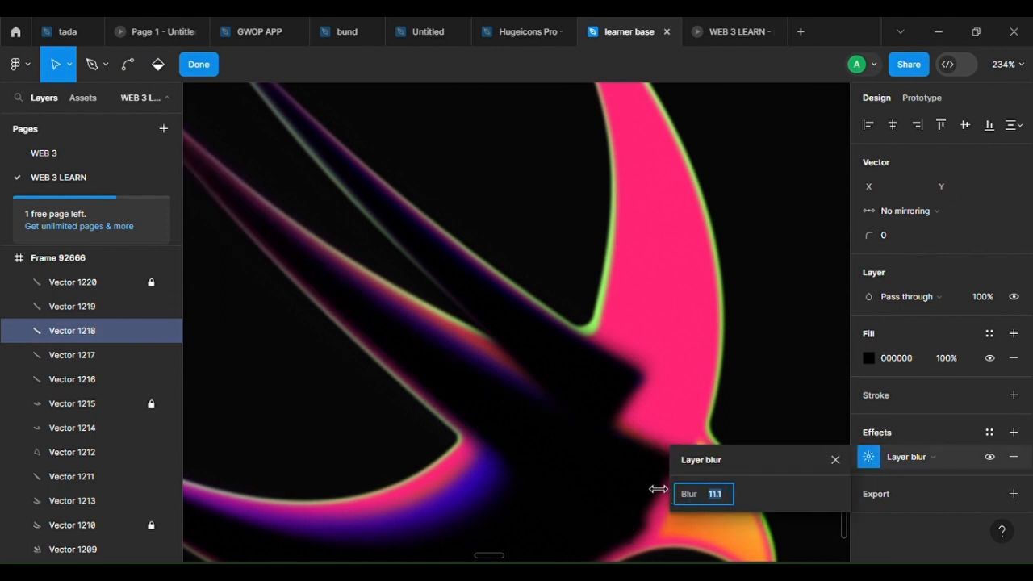
left_click(729, 503)
type("16")
left_click(743, 282)
scroll(795, 269, "down", 5)
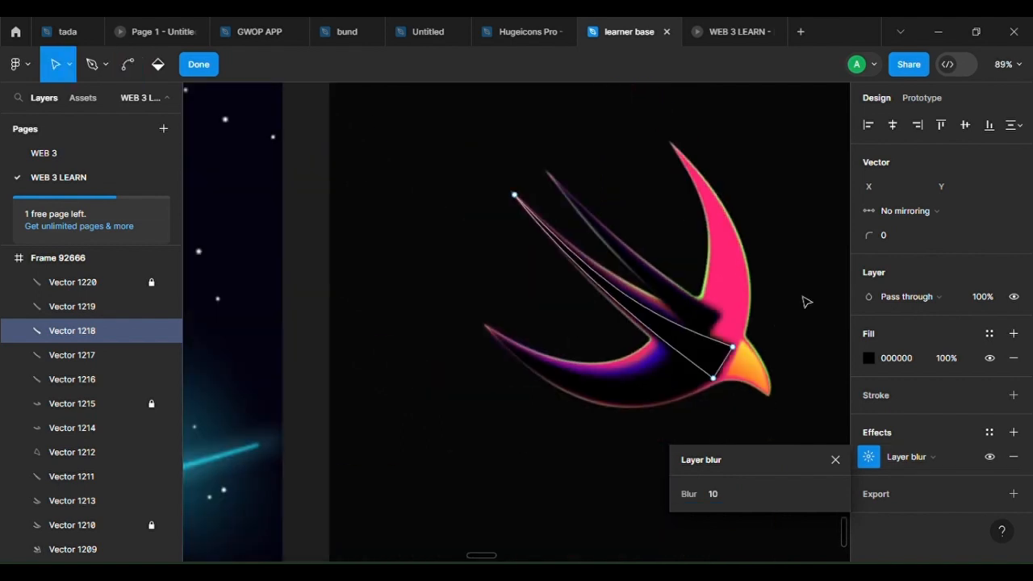
double_click(805, 302)
Draw a Pen path from the pink wing's tip at about X 506, Y 179.5 to the beak junction at about X 615.5, Y 467
scroll(728, 433, "up", 5)
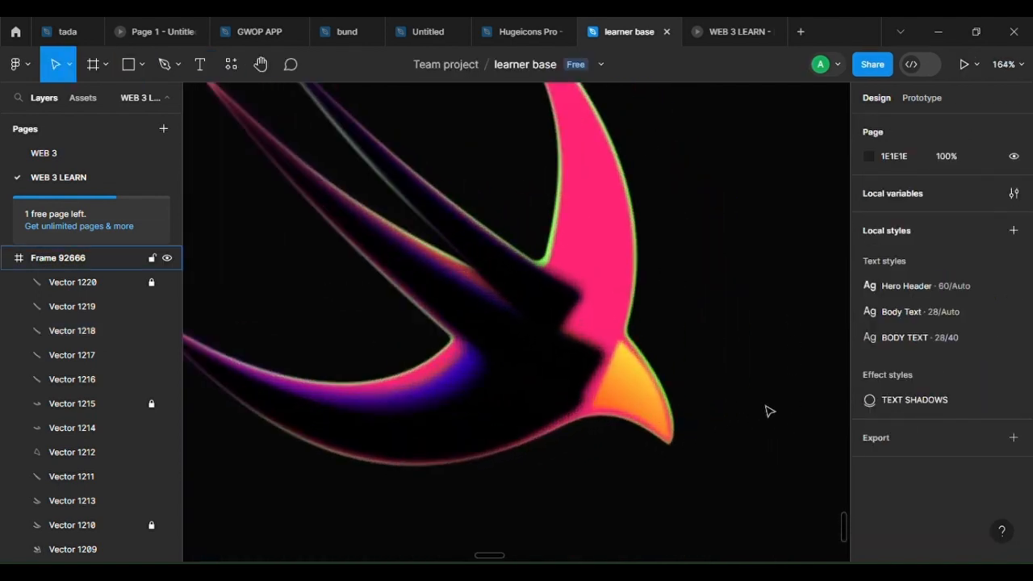
left_click(165, 64)
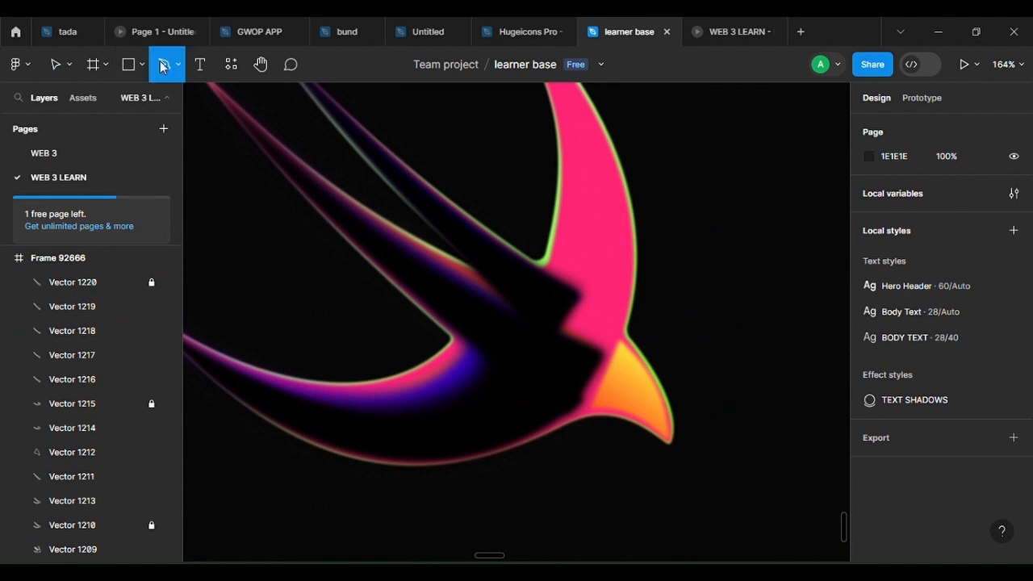
scroll(629, 323, "up", 4)
scroll(518, 204, "up", 3)
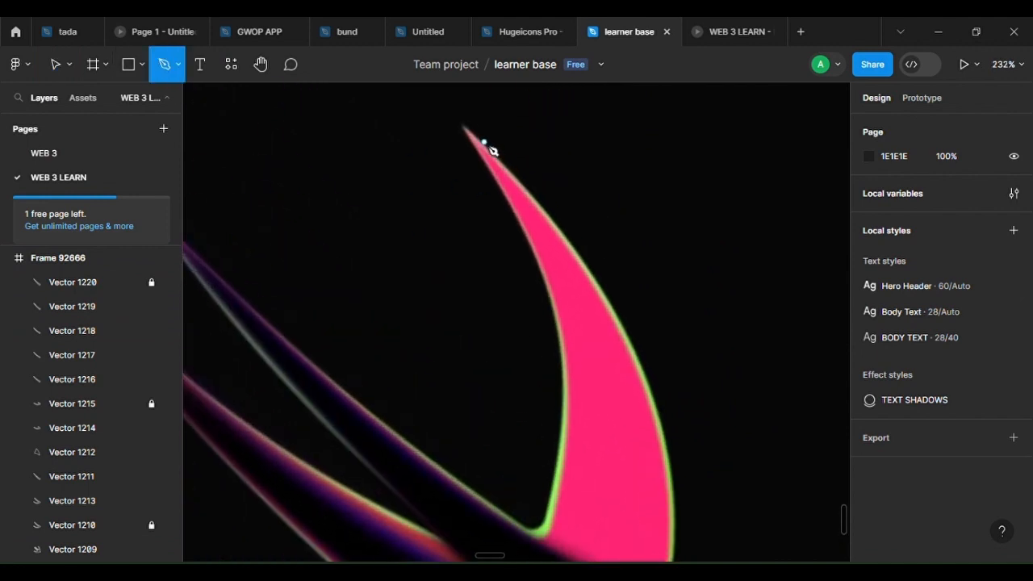
left_click(464, 128)
scroll(632, 238, "down", 3)
scroll(583, 261, "up", 2)
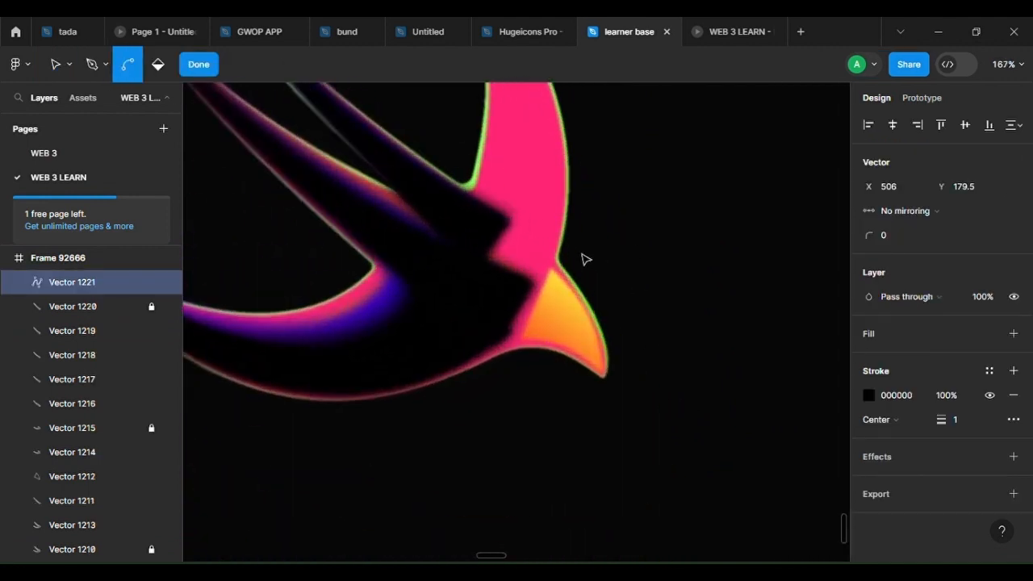
left_click(559, 261)
Bend the new path outward along the pink wing's outer edge, placing its lower handle at about X 638.5, Y 344.5
scroll(559, 242, "up", 3)
key("ctrl")
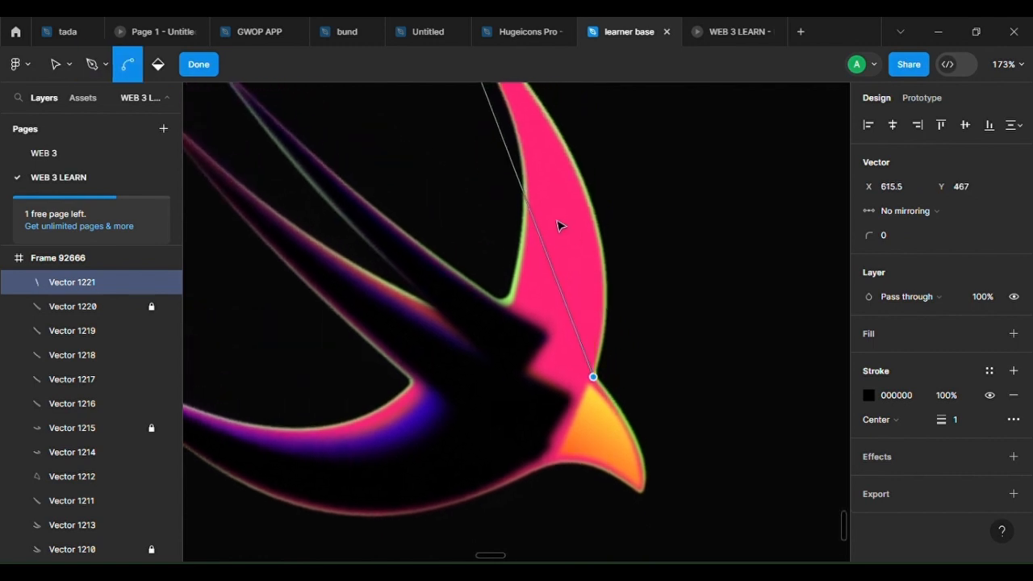
left_click_drag(551, 252, 597, 235)
scroll(616, 240, "up", 3)
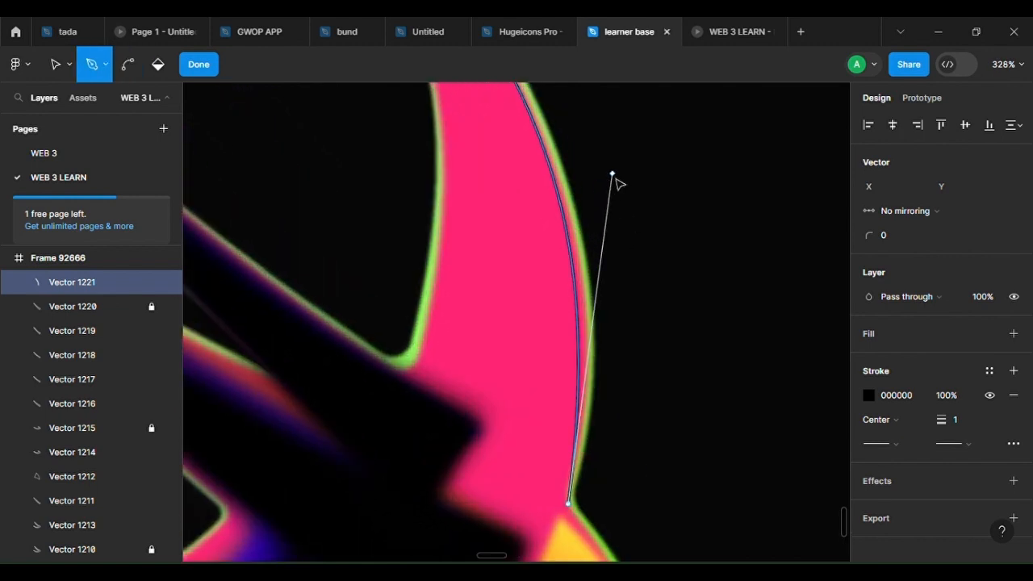
left_click_drag(613, 177, 636, 214)
scroll(624, 228, "down", 4)
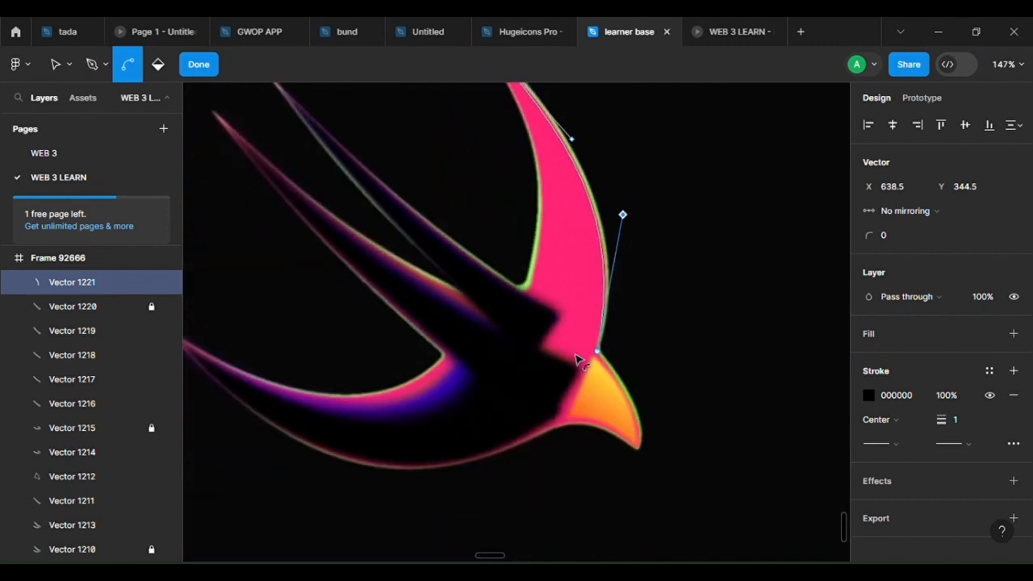
left_click(599, 352)
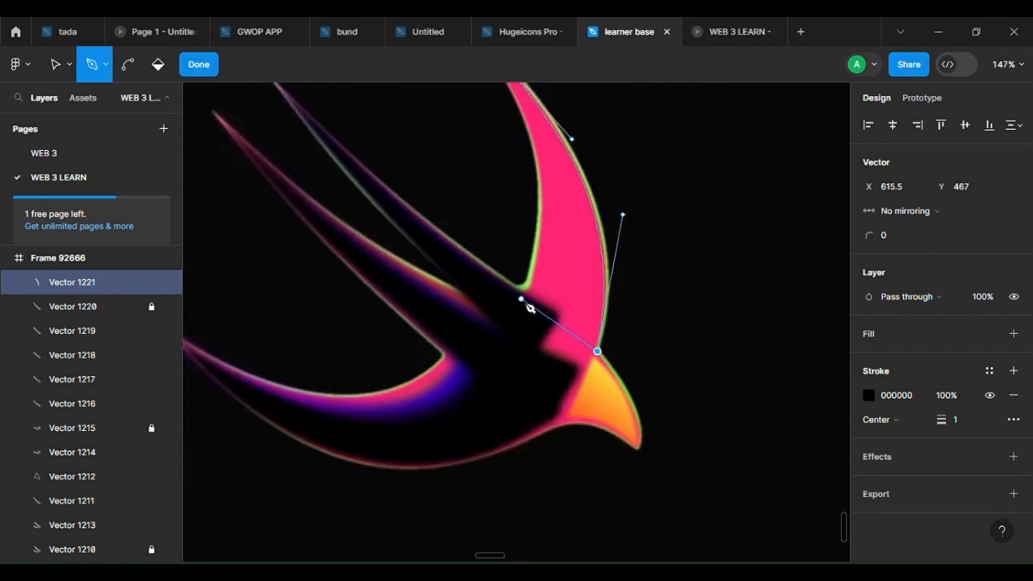
left_click(522, 299)
left_click_drag(562, 275, 579, 442)
scroll(561, 472, "up", 1)
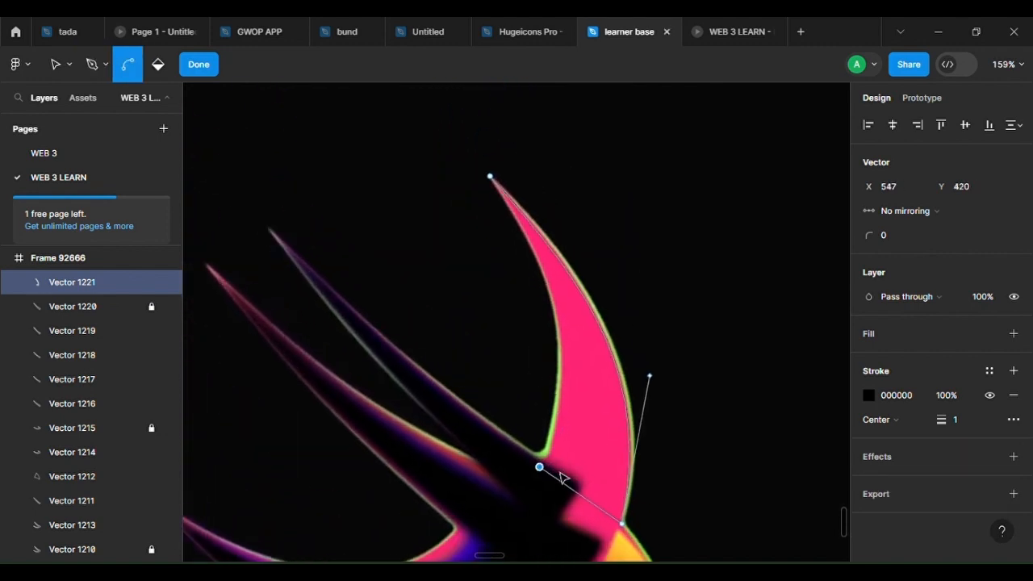
scroll(542, 473, "up", 4)
key("ctrl+z")
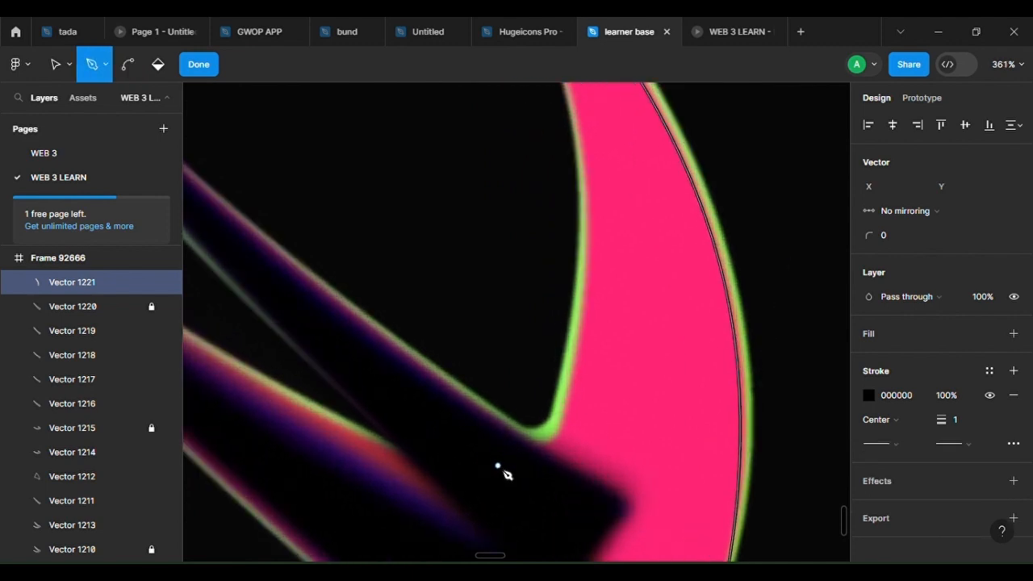
left_click(500, 468)
Continue the path from the beak junction across the body to about X 520, Y 410.5, up to the feather's edge and to the wing notch
scroll(535, 465, "down", 3)
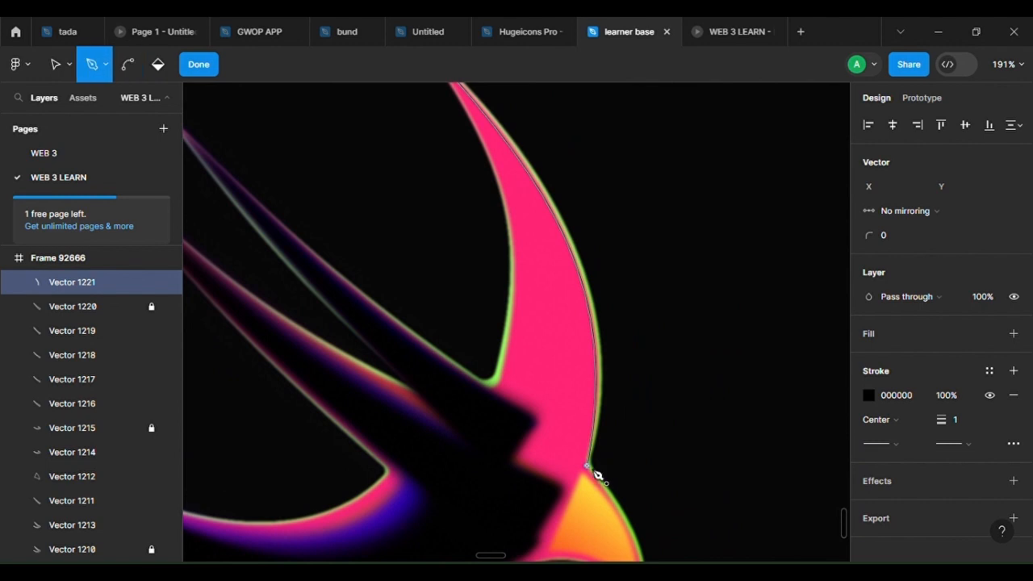
left_click(592, 473)
scroll(457, 392, "up", 3)
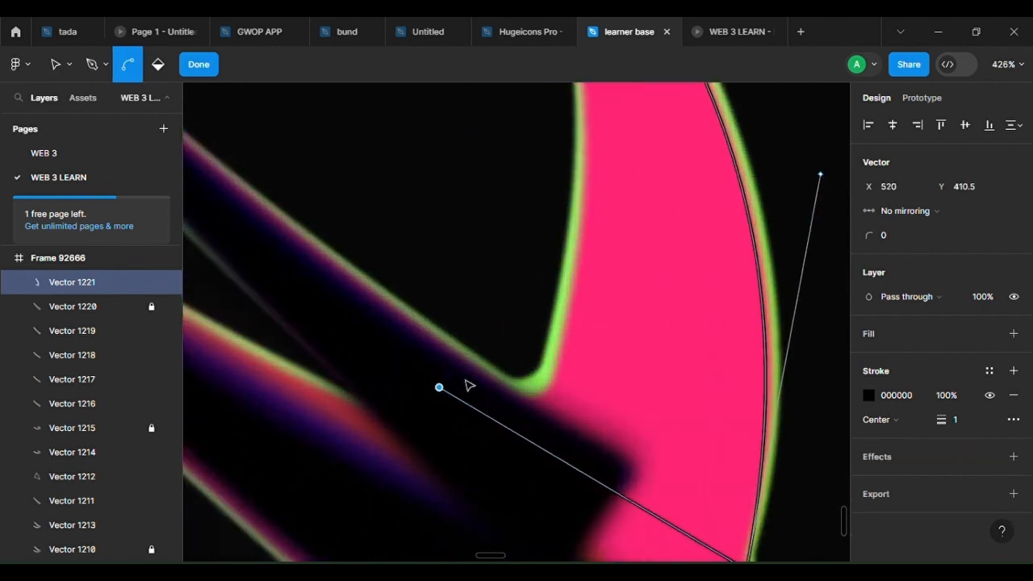
left_click(459, 369)
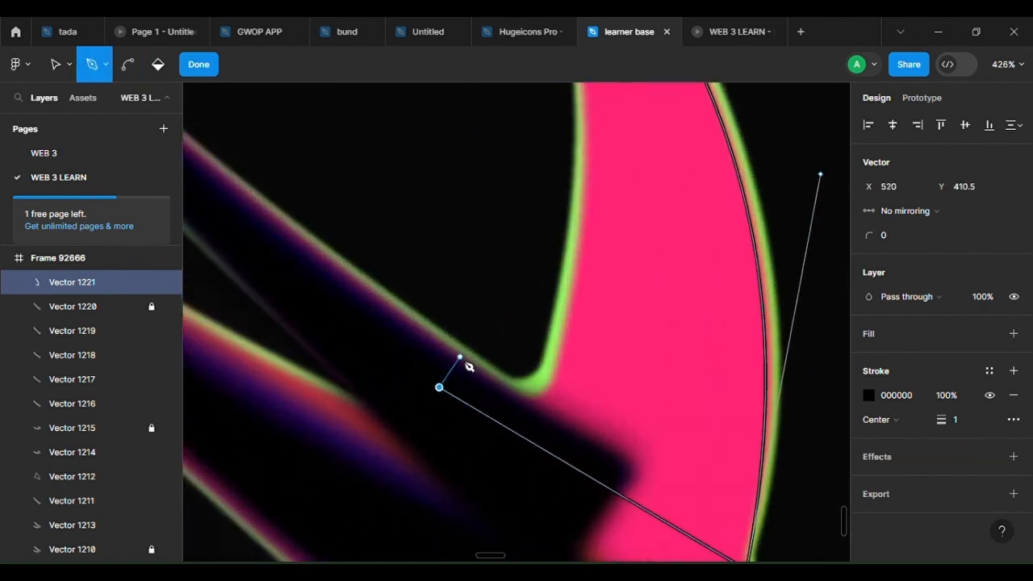
left_click(547, 408)
scroll(565, 408, "down", 4)
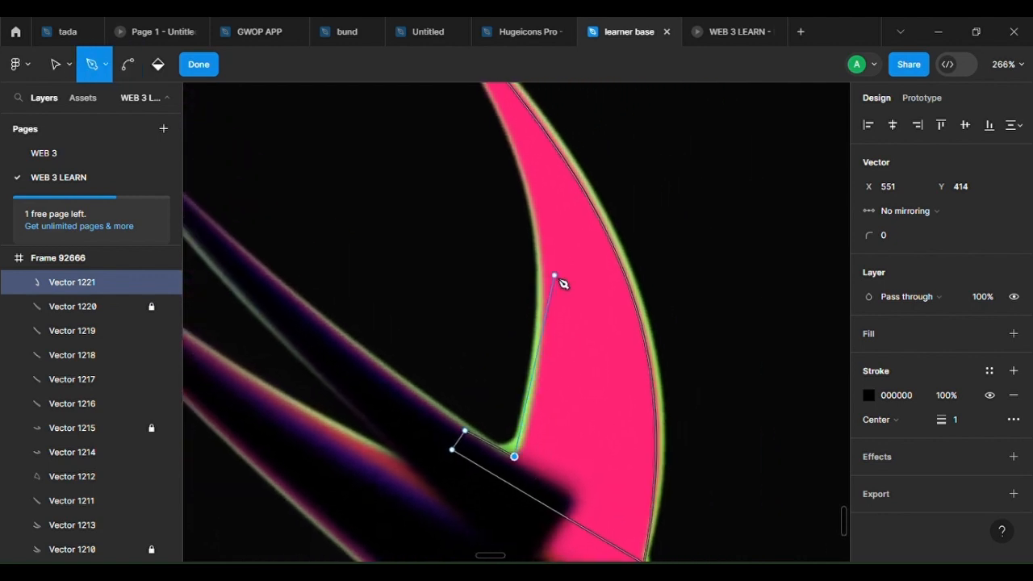
Close the path at the pink wing's tip and bend the closing segment to follow the wing's inner edge
scroll(562, 284, "down", 4)
left_click(495, 145)
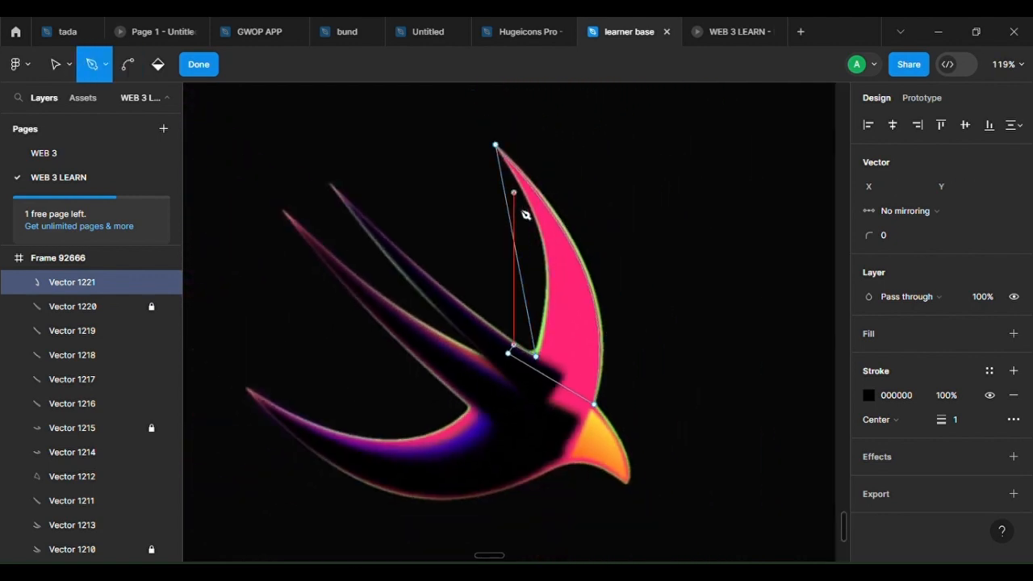
left_click_drag(528, 305, 555, 313)
scroll(560, 293, "down", 5)
scroll(536, 444, "up", 10)
Move the path's notch corner to about X 556, Y 421 and the neighbouring point to about X 537, Y 410.5
key("v")
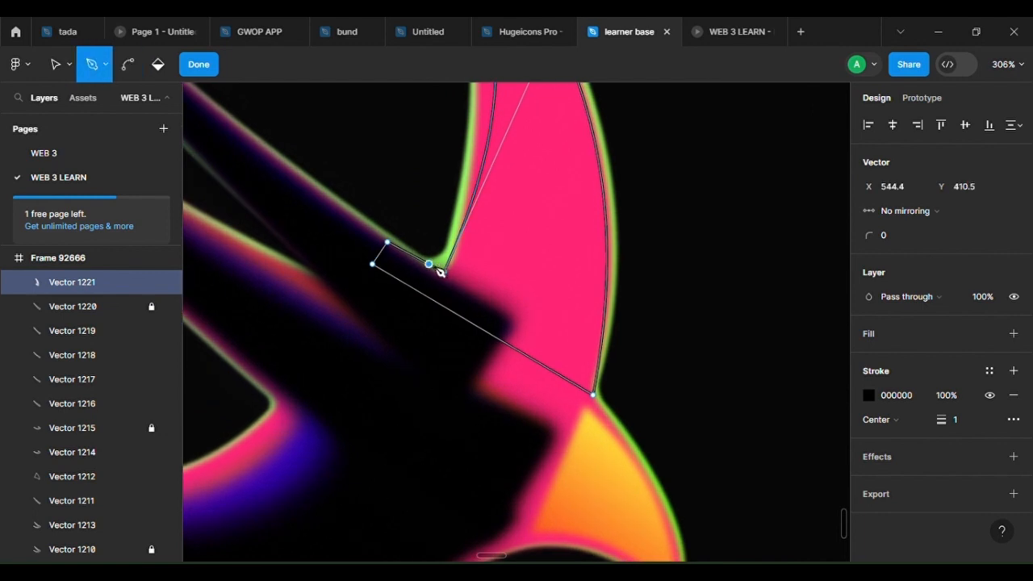
left_click_drag(449, 276, 459, 292)
key("ctrl")
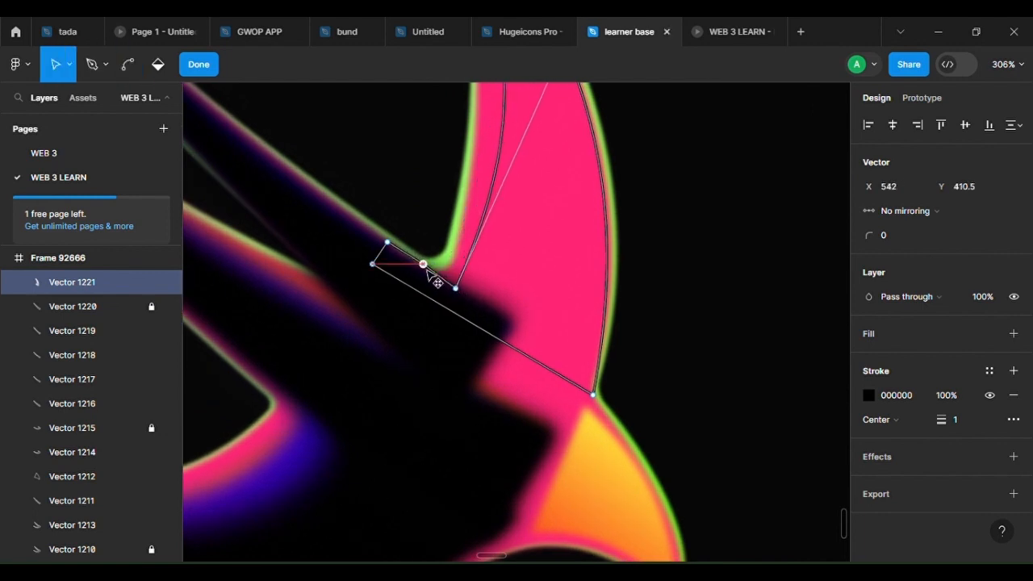
left_click_drag(420, 276, 418, 272)
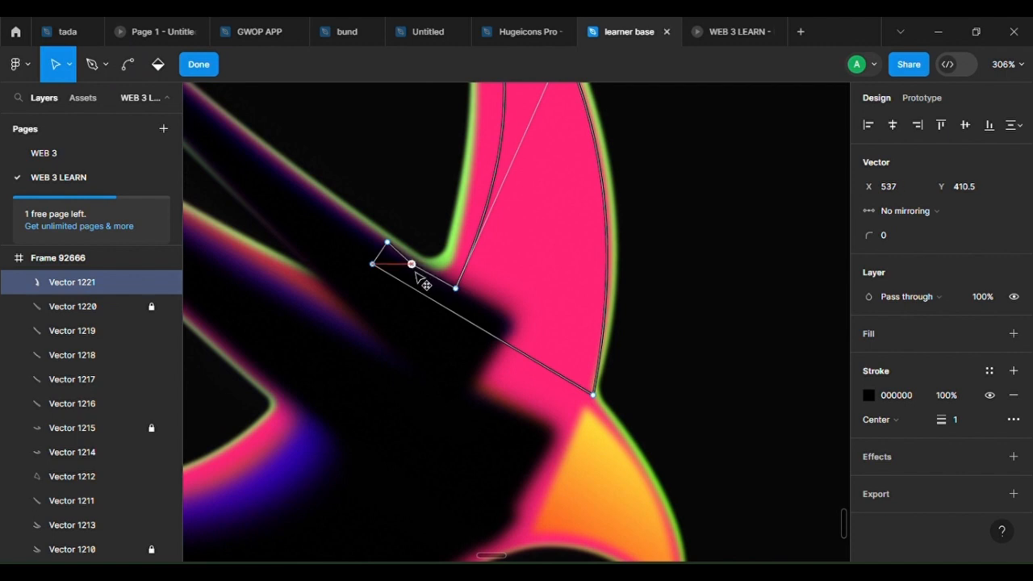
Round the path's corner at the wing notch with a radius of 4
scroll(478, 285, "up", 3)
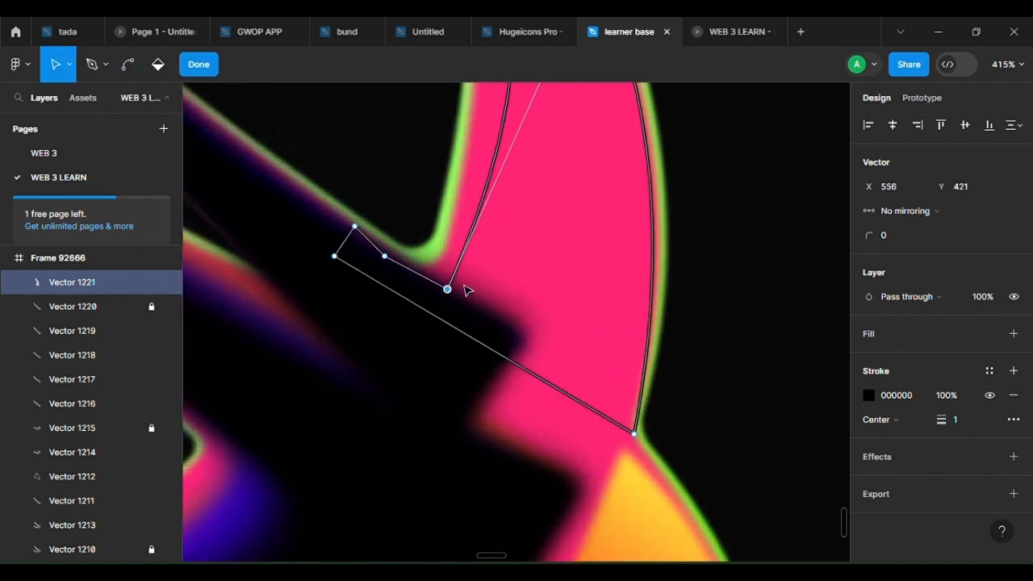
left_click(867, 235)
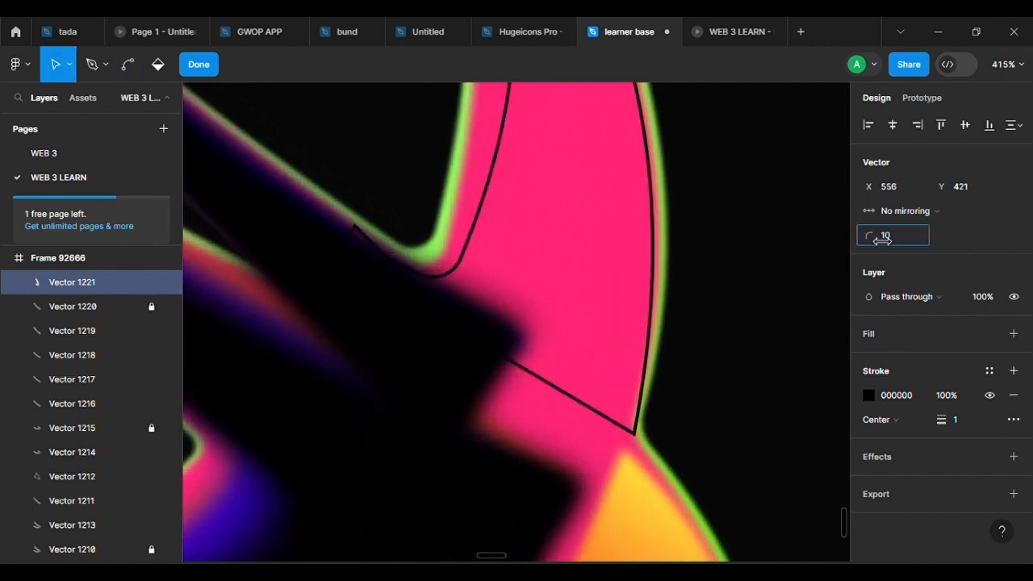
left_click_drag(882, 240, 877, 240)
Add a fill to the closed wing shape and remove its stroke
scroll(613, 274, "down", 12)
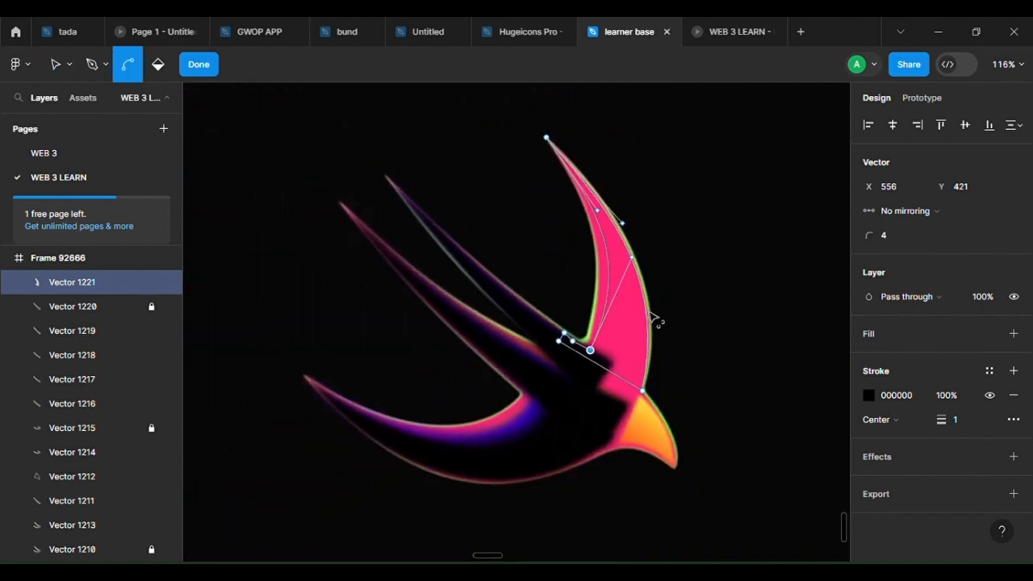
left_click(1013, 334)
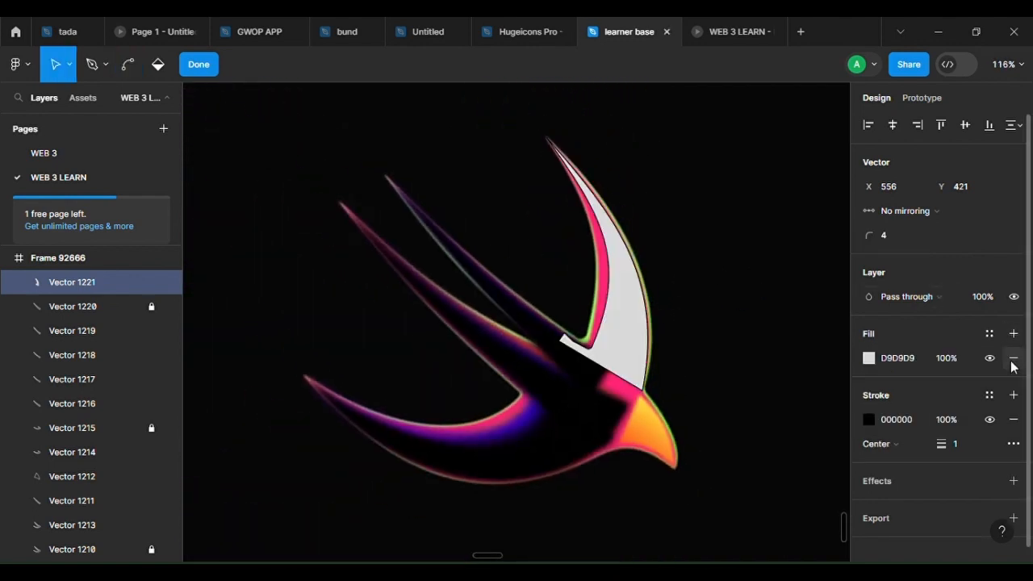
left_click(1013, 420)
Fill the wing shape with the near-black 020202 sampled from the bird's body
scroll(554, 362, "up", 4)
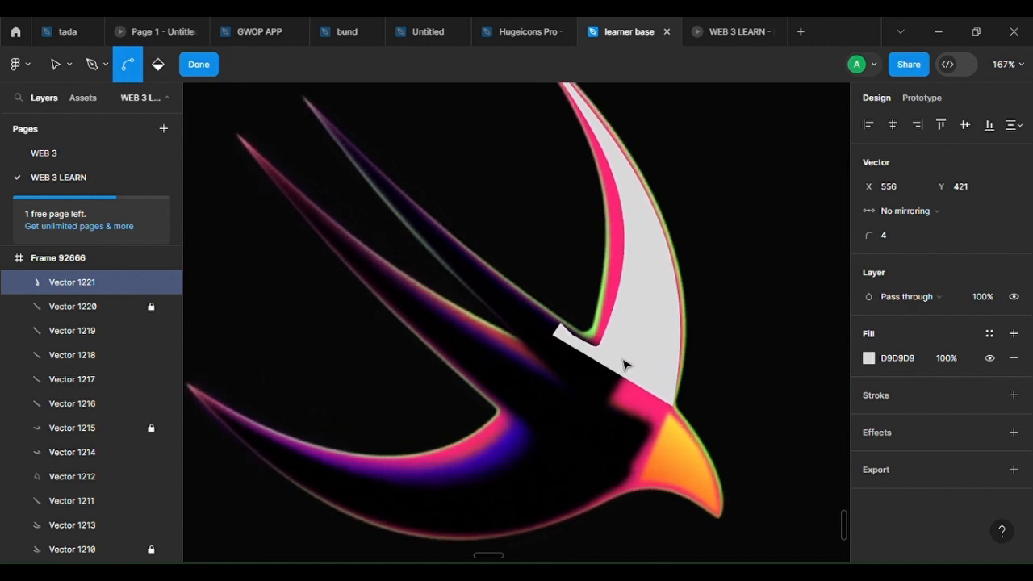
left_click(666, 351)
key("Escape")
key("i")
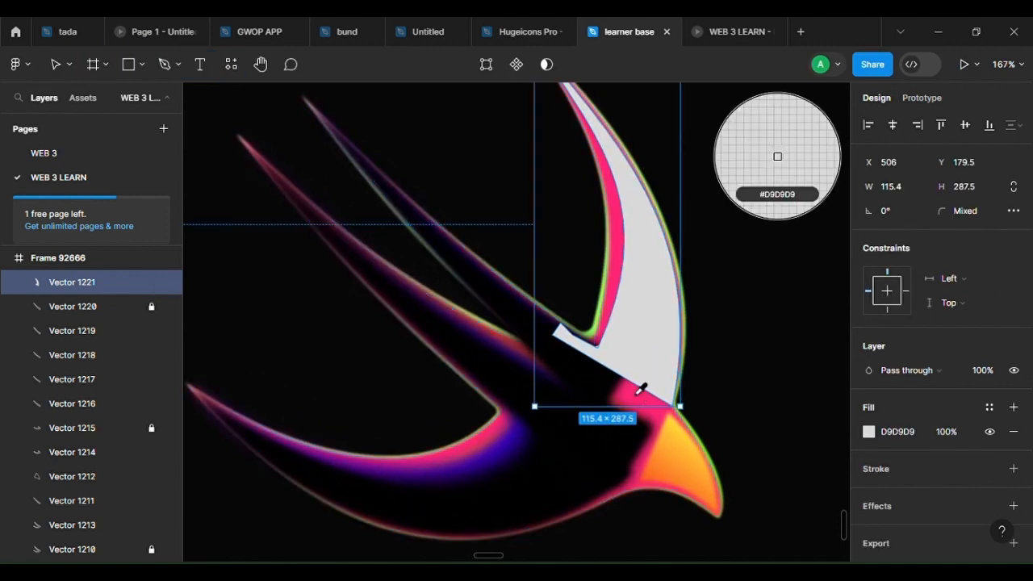
left_click(578, 481)
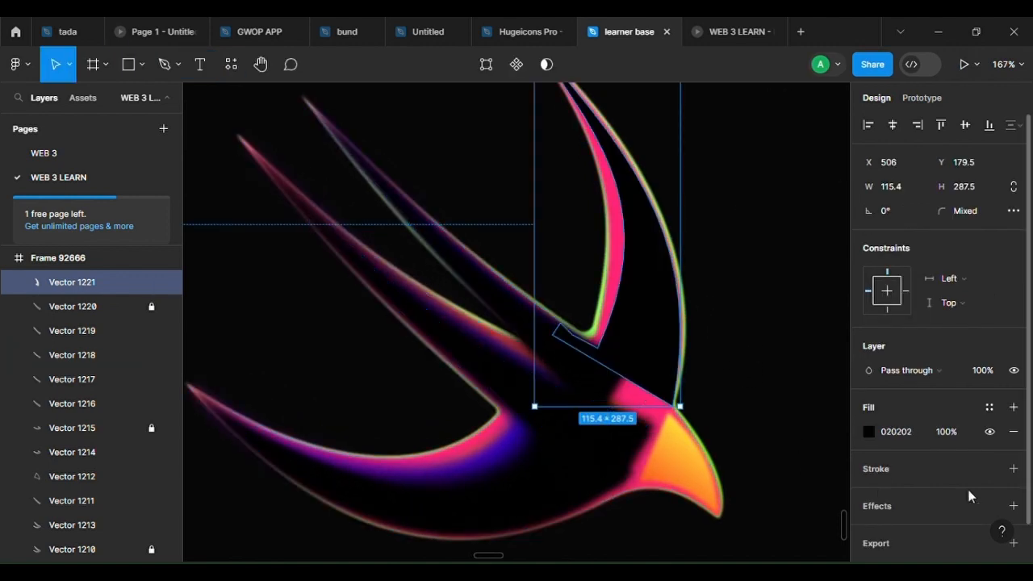
Apply a layer blur of 10 to the black wing shape, Vector 1221
left_click(1013, 505)
left_click(927, 530)
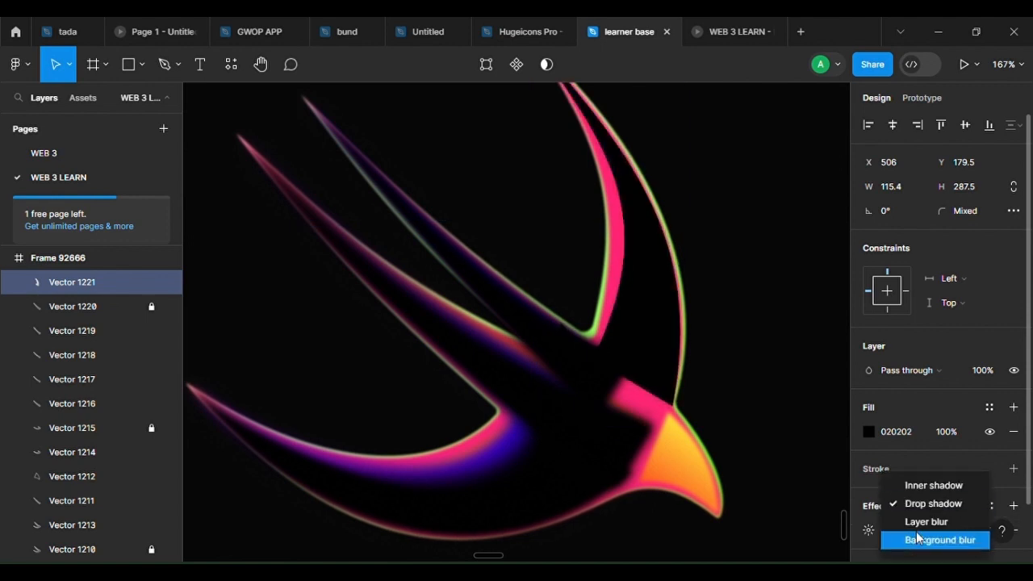
left_click(919, 521)
left_click(859, 532)
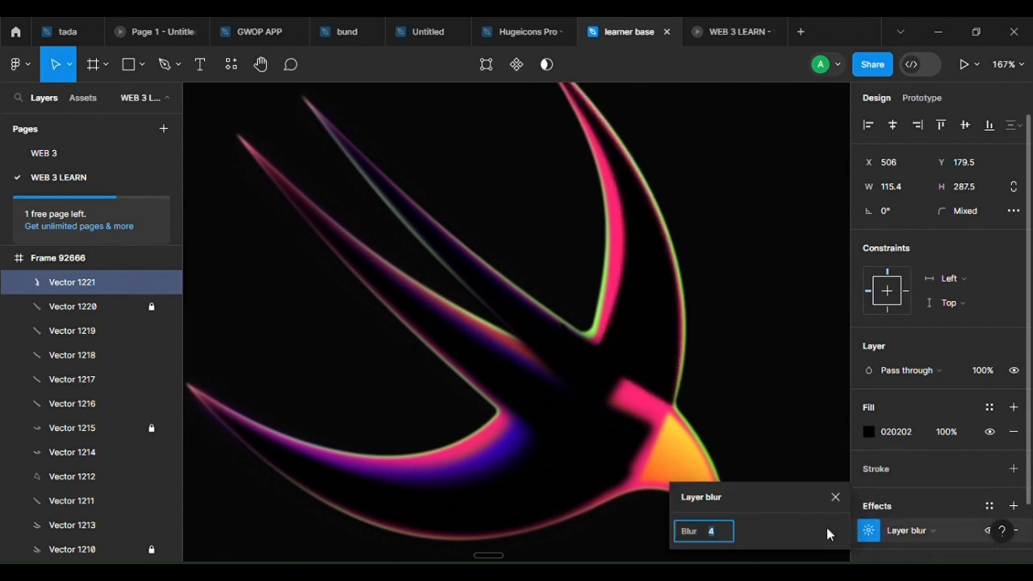
type("1")
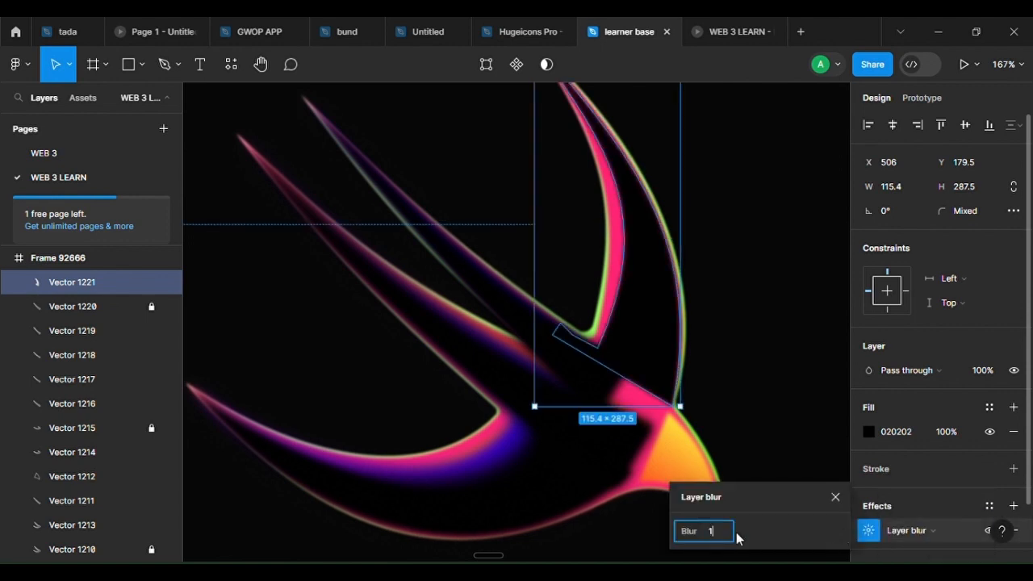
type("0")
left_click(699, 342)
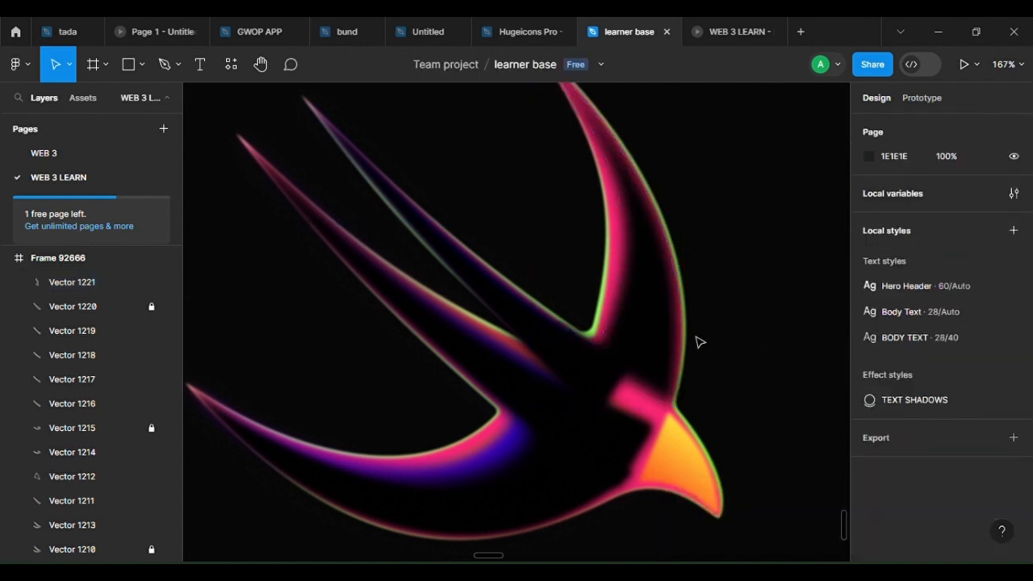
Duplicate the blurred black wing shape twice and set the topmost copy's layer blur to 6.8
left_click(676, 345)
key("ctrl+d")
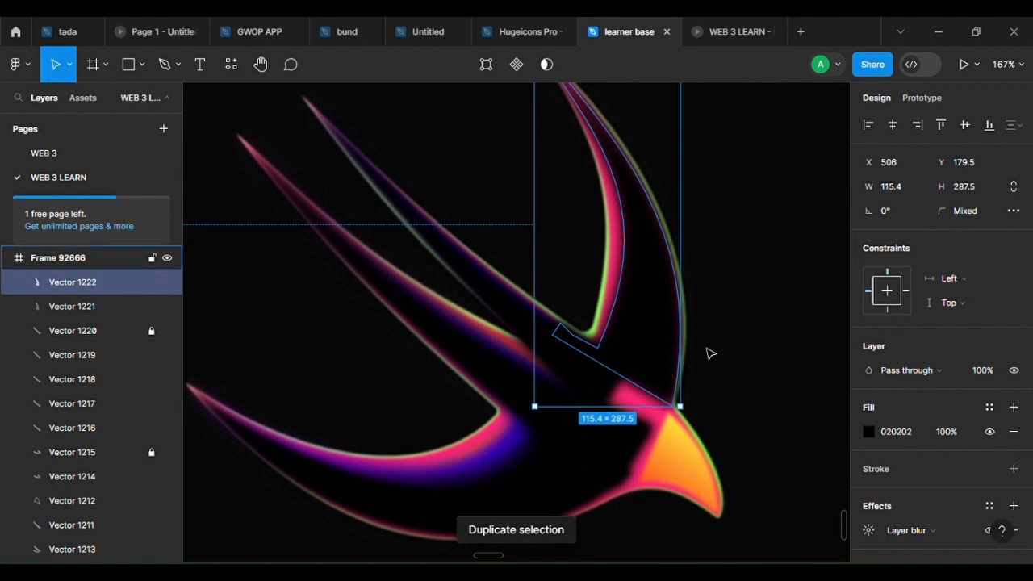
key("ctrl+d")
left_click(868, 531)
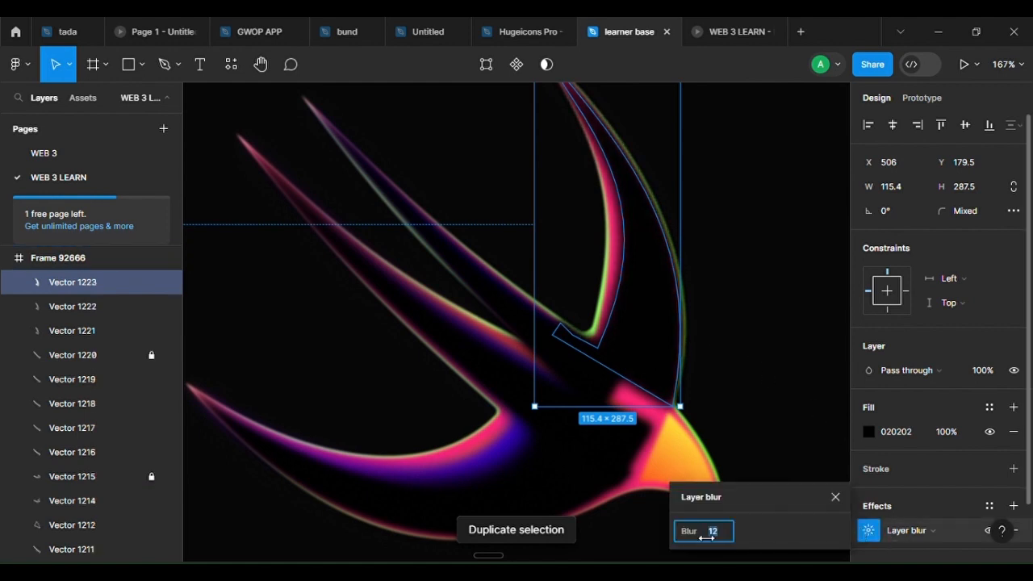
left_click_drag(707, 537, 606, 516)
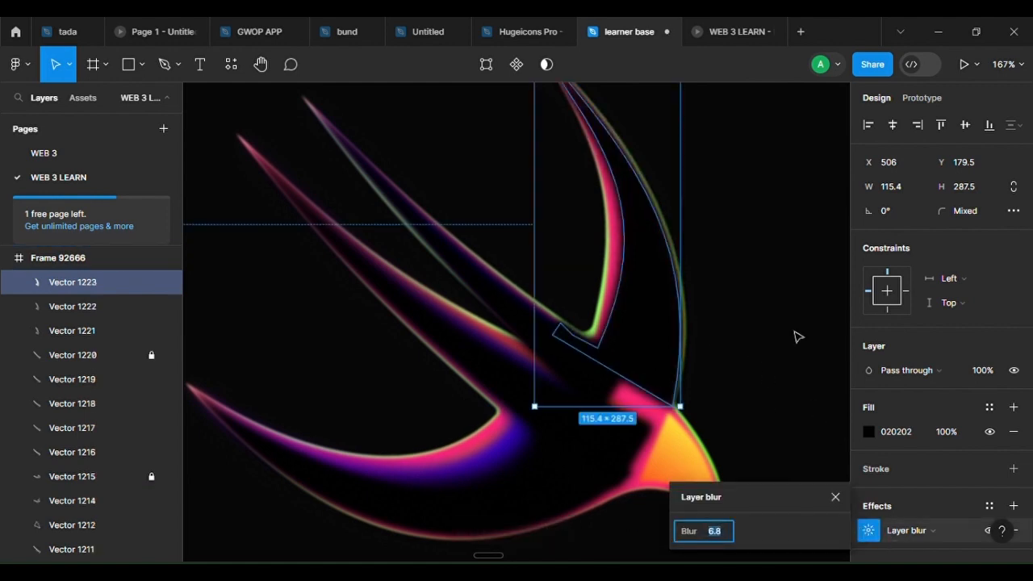
scroll(673, 272, "up", 3)
double_click(547, 454)
left_click_drag(546, 455, 507, 292)
key("ctrl")
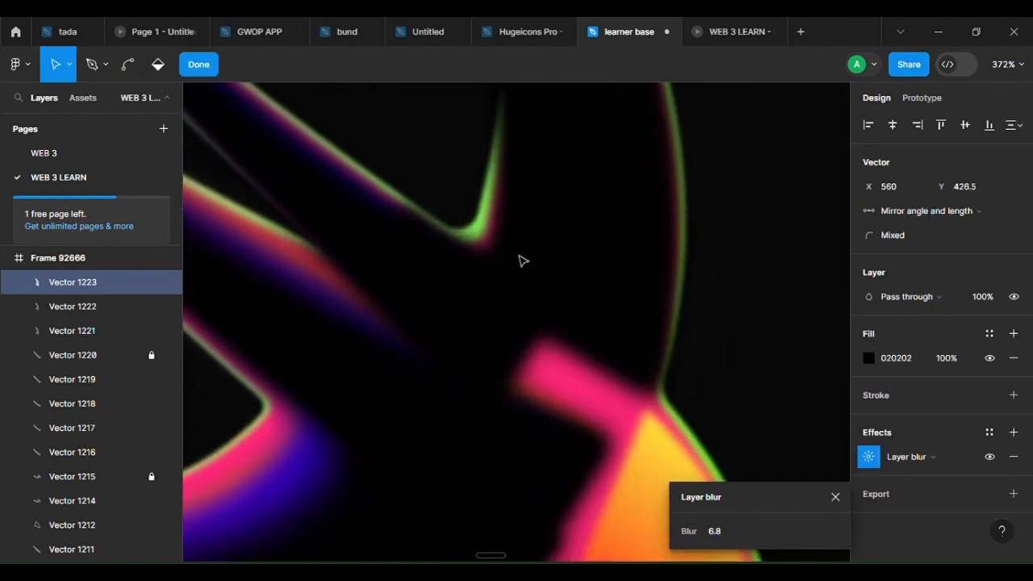
key("ctrl+z")
key("Escape")
Move Vector 1223's notch corner to X 566.5, Y 428 and bend its straight lower edge down over the pink patch beside the beak
double_click(509, 271)
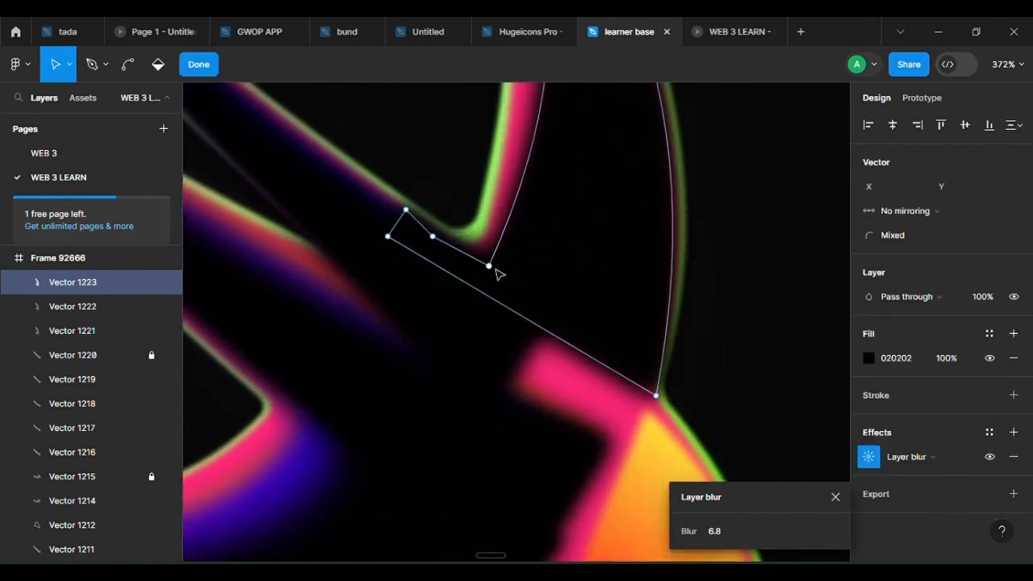
left_click_drag(495, 270, 524, 289)
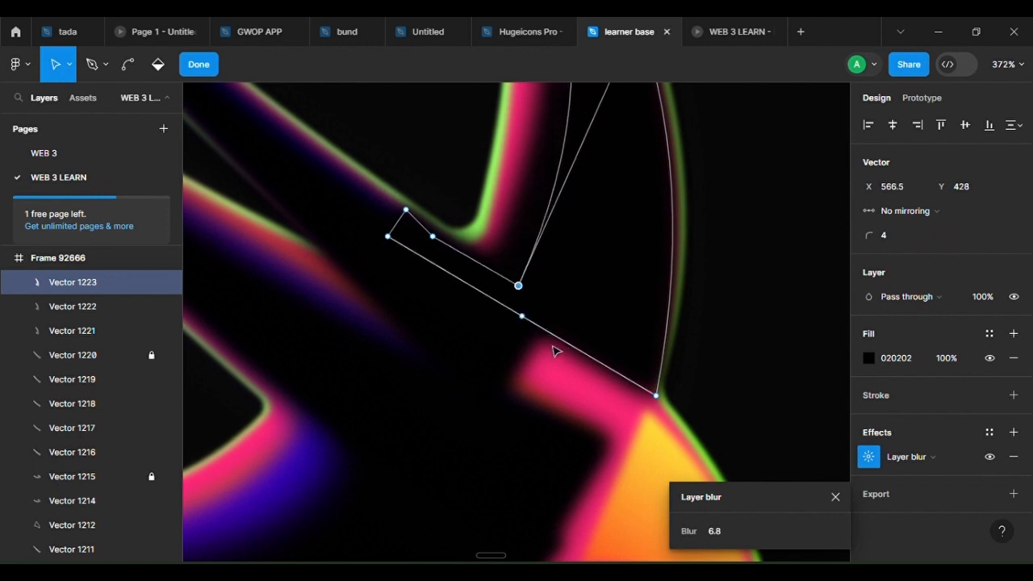
left_click_drag(532, 329, 526, 431)
Move Vector 1222's notch corner to X 566, Y 430 and pull the points at its feather end slightly downward
double_click(517, 258)
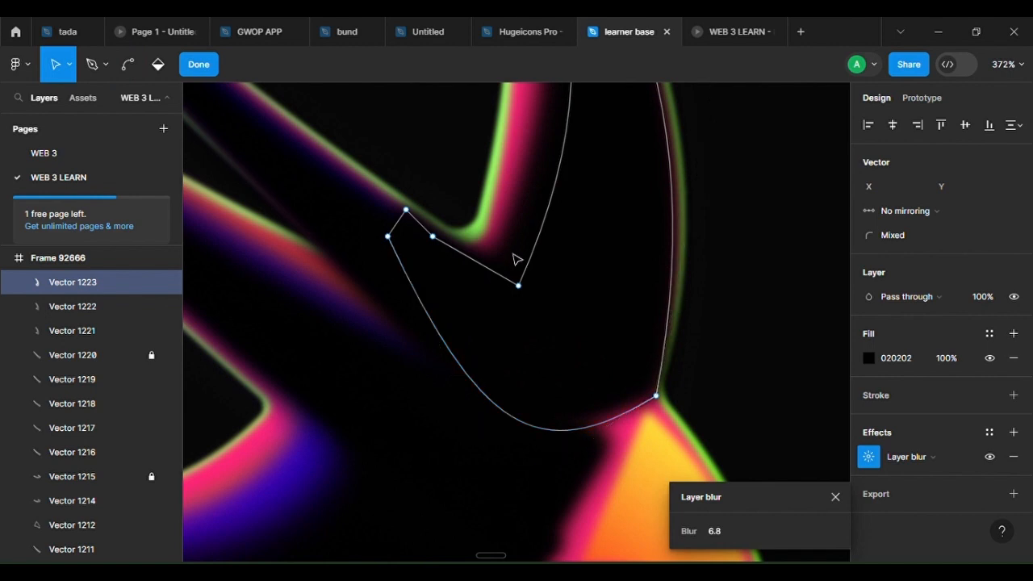
double_click(498, 272)
left_click_drag(498, 273, 521, 297)
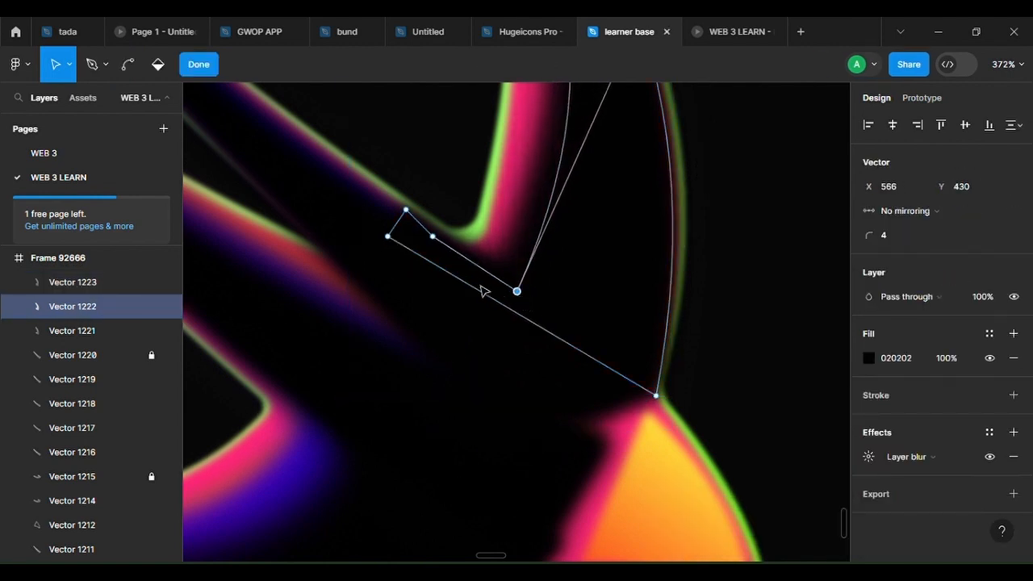
left_click_drag(389, 237, 379, 264)
mouse_move(438, 242)
left_mouse_down()
mouse_move(395, 230)
mouse_move(439, 252)
left_mouse_up()
Move Vector 1221's notch corner to X 562.5, Y 413 and set its layer blur to 17.7
double_click(525, 240)
double_click(526, 238)
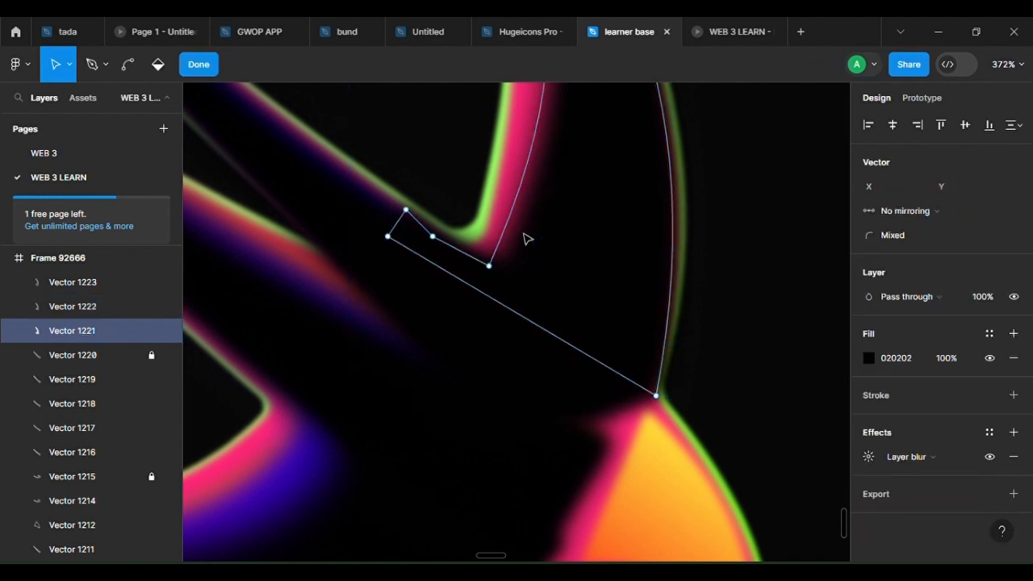
left_click_drag(497, 279, 521, 260)
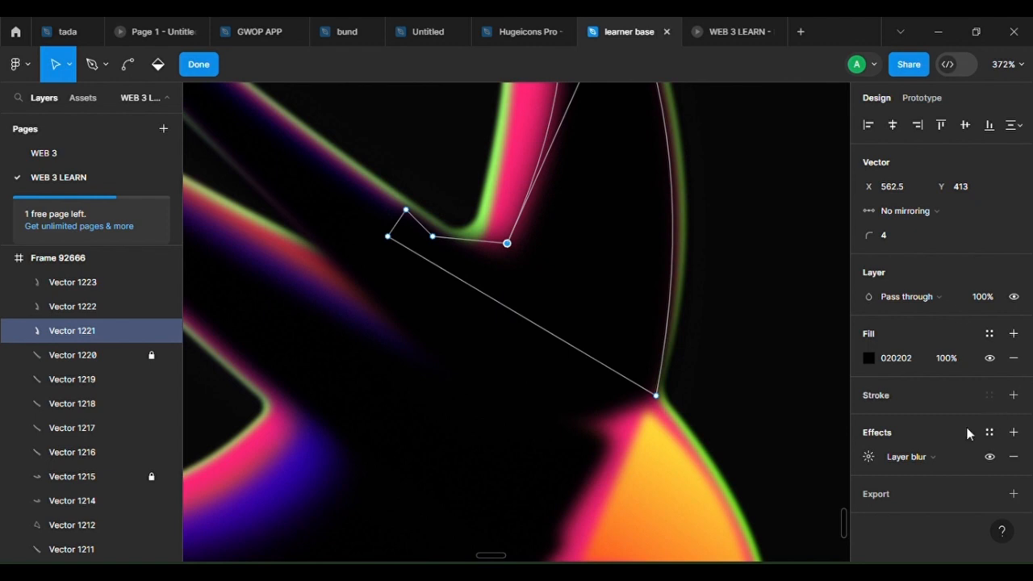
left_click(868, 457)
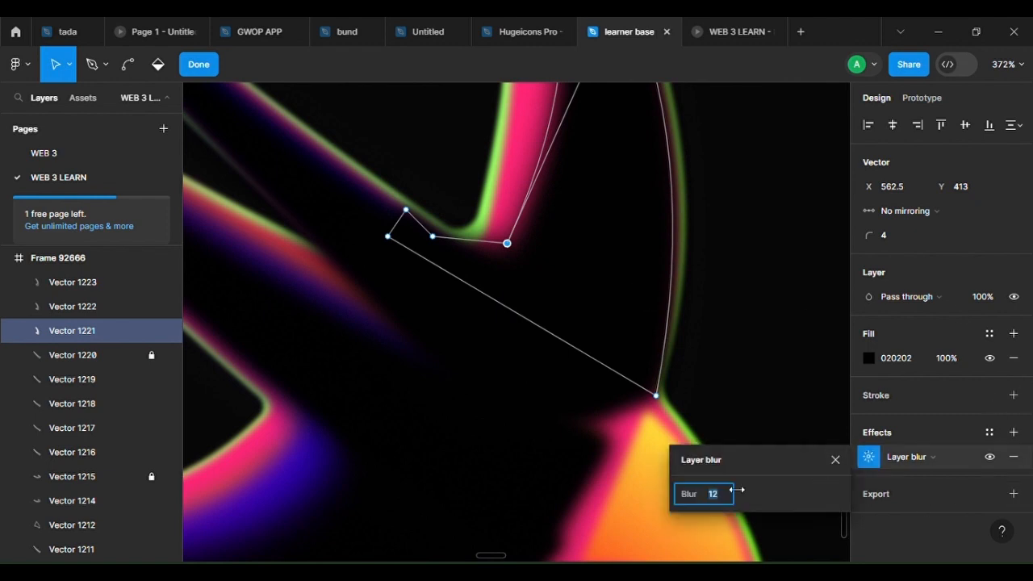
left_click_drag(688, 494, 752, 491)
scroll(506, 376, "down", 5)
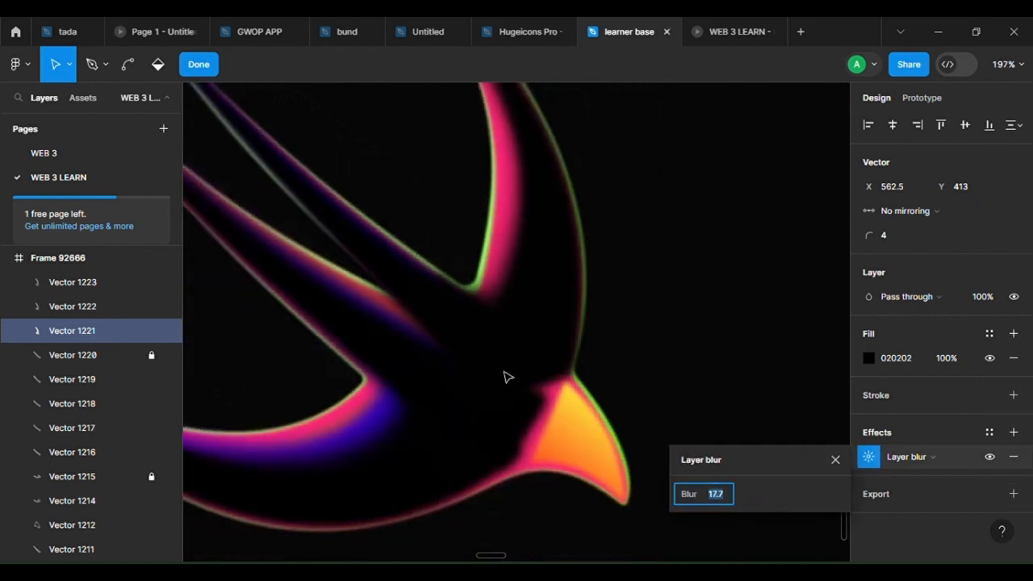
Bend Vector 1221's inner edge slightly toward the pink band and set its layer blur to 16.1
scroll(567, 286, "up", 4)
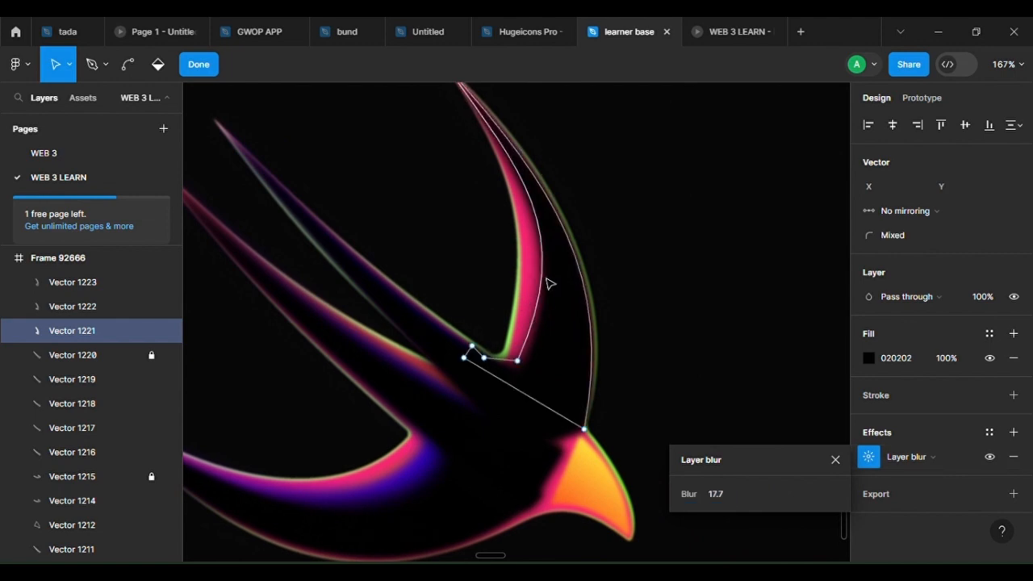
left_click_drag(545, 279, 541, 281)
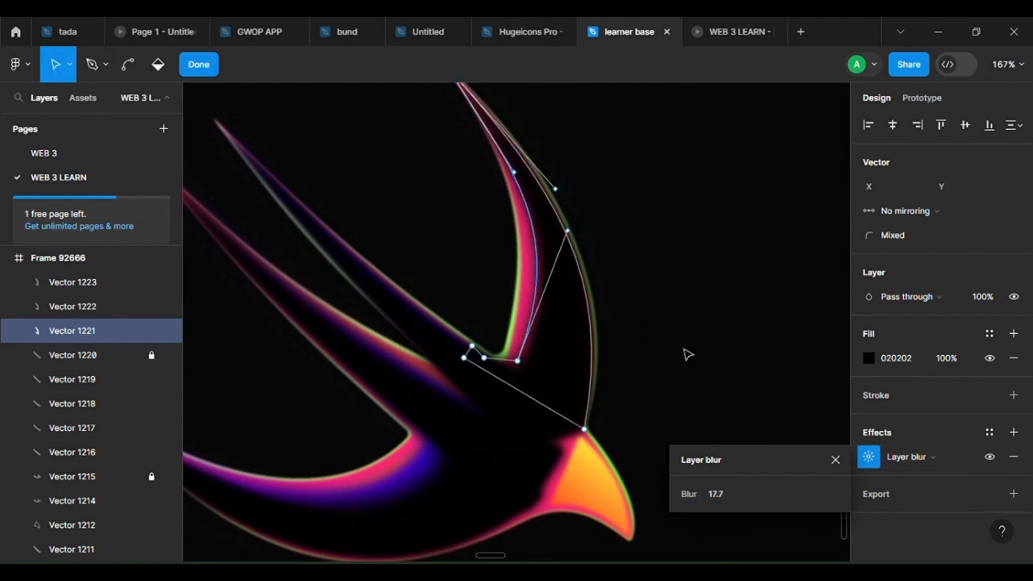
left_click_drag(685, 492, 733, 494)
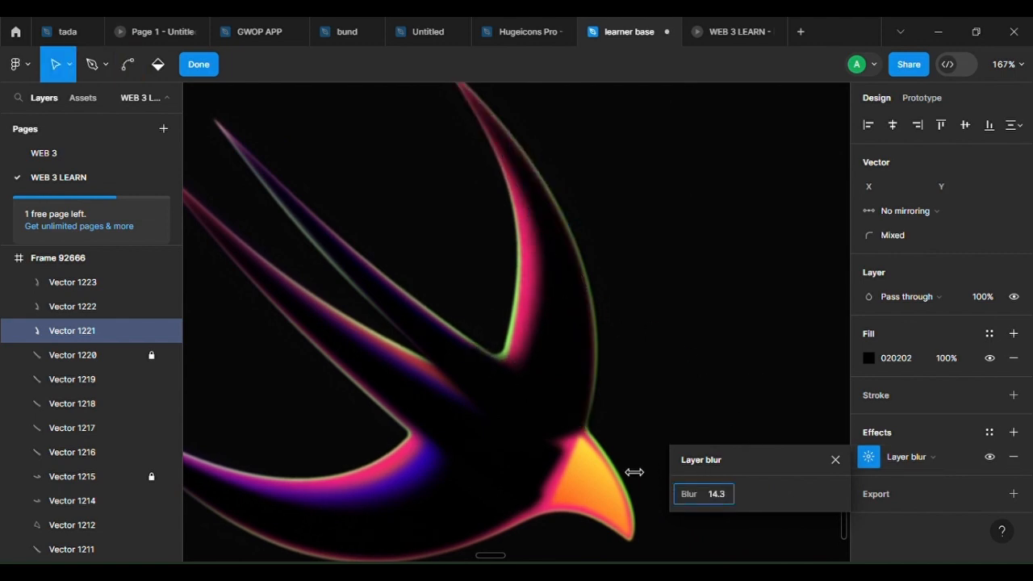
left_click_drag(635, 472, 614, 466)
key("Escape")
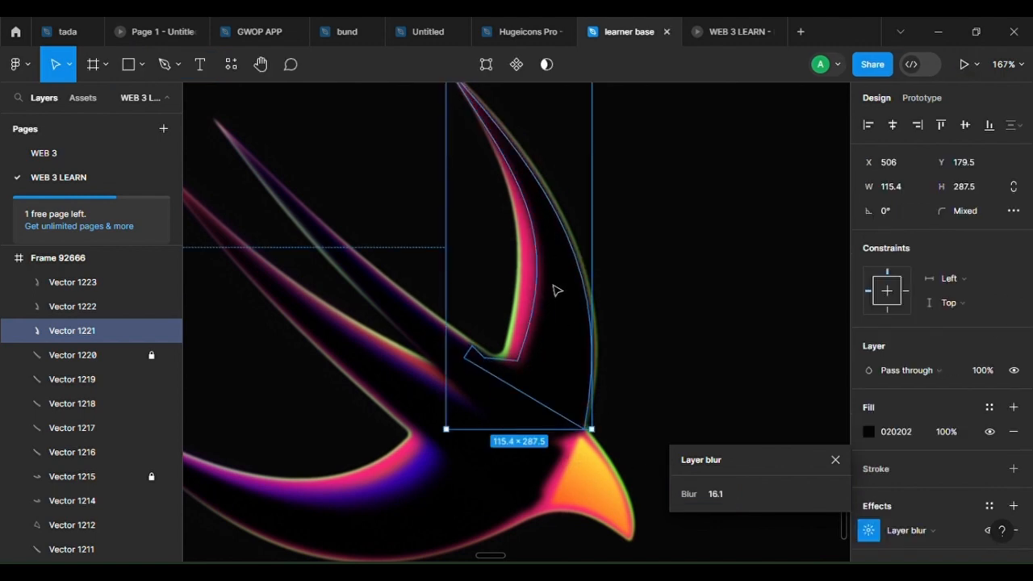
Try a layer blur of about 11.9 on the topmost wing shape, Vector 1223
left_click(560, 291)
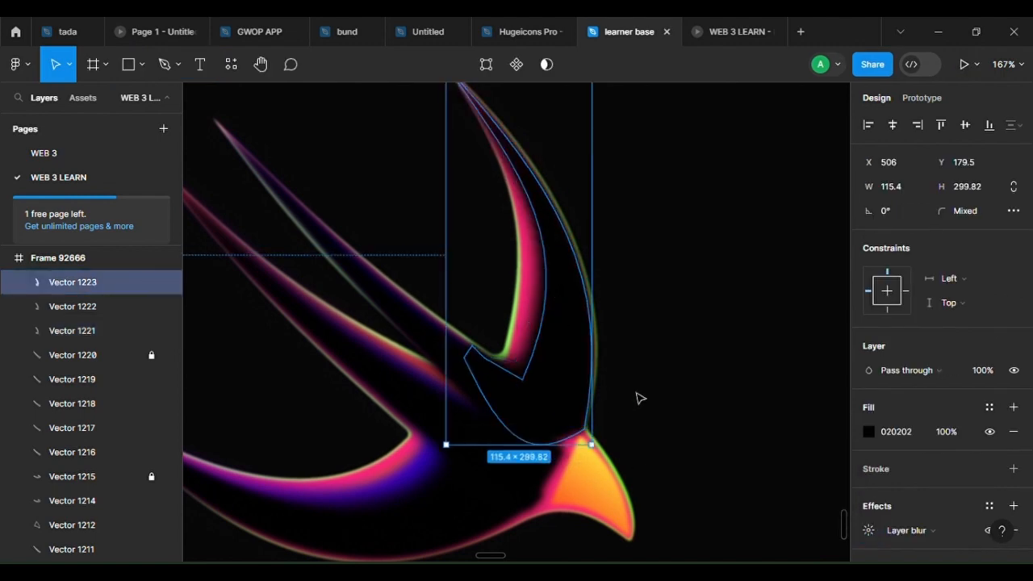
left_click(867, 531)
left_click_drag(689, 538, 736, 534)
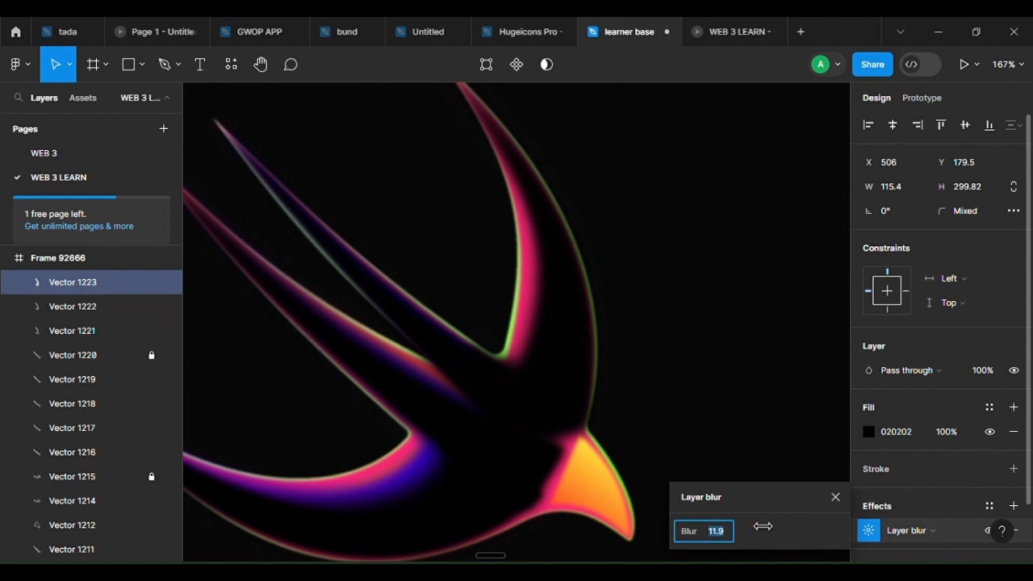
scroll(751, 531, "down", 5)
left_click(657, 414)
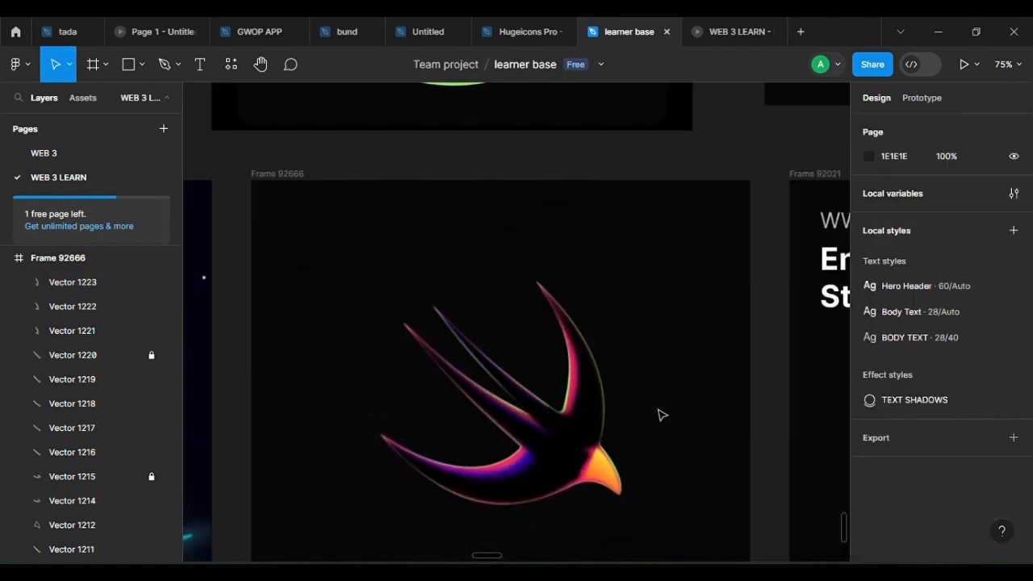
Set the layer blur of the topmost wing shape, Vector 1223, to 2.7
scroll(593, 375, "up", 5)
double_click(583, 344)
scroll(499, 181, "up", 3)
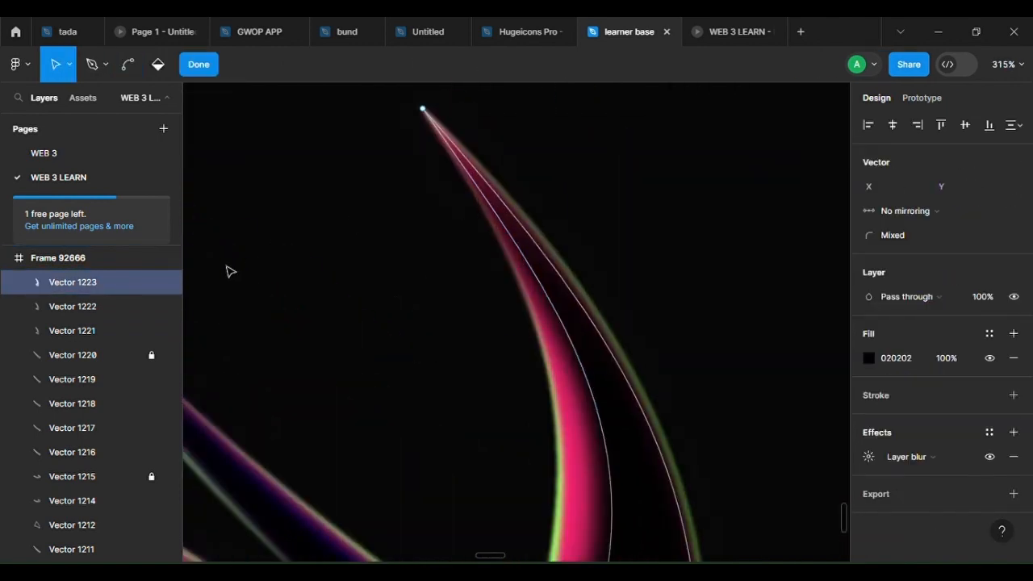
left_click(868, 457)
left_click_drag(699, 494, 675, 492)
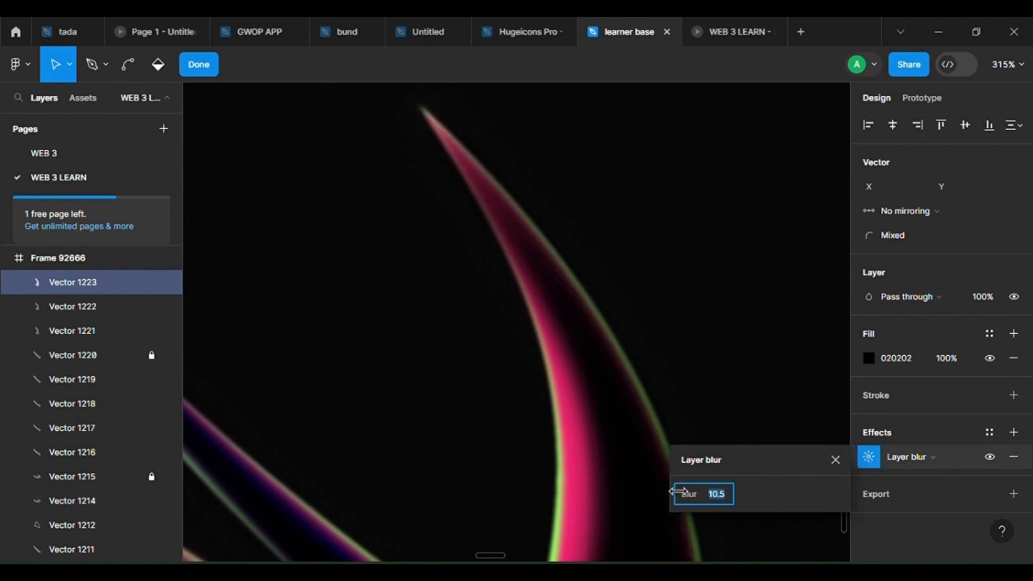
left_click_drag(602, 470, 505, 430)
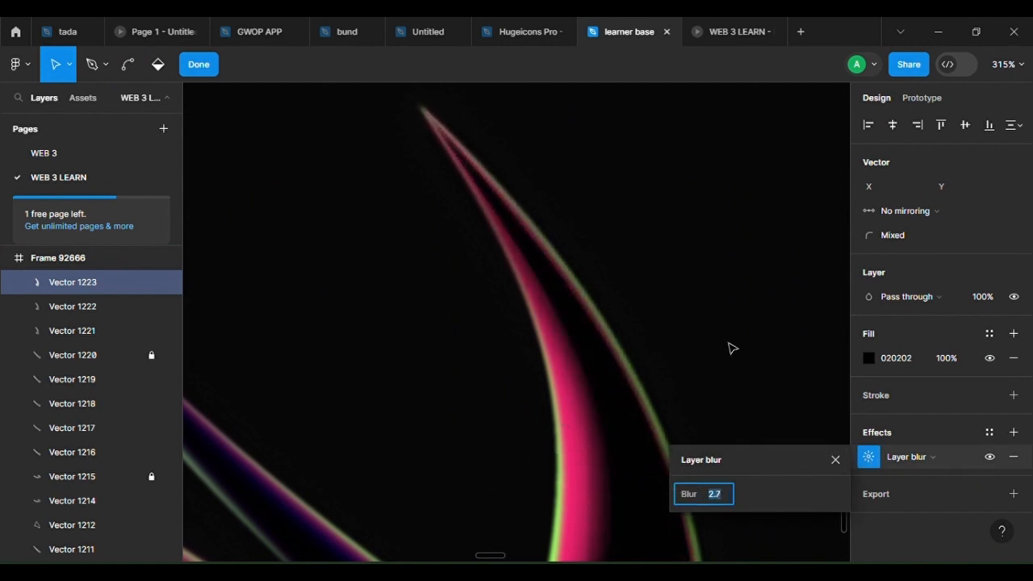
key("Escape")
key("Escape")
Bend Vector 1223's outer edge slightly outward toward the wing's green rim
scroll(586, 300, "up", 3)
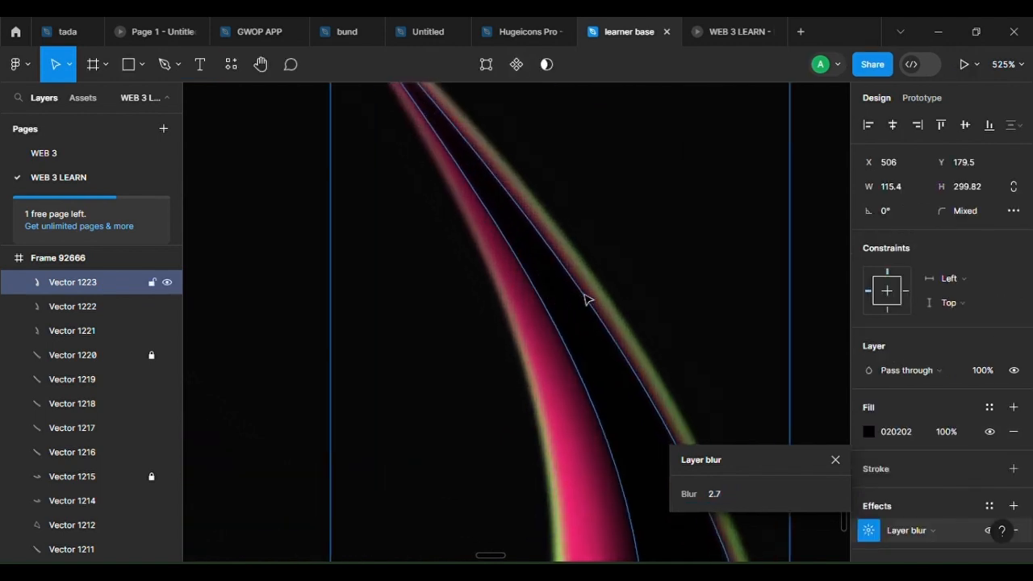
mouse_move(584, 294)
left_mouse_down()
mouse_move(578, 286)
mouse_move(591, 295)
left_mouse_up()
double_click(569, 304)
scroll(652, 358, "down", 10)
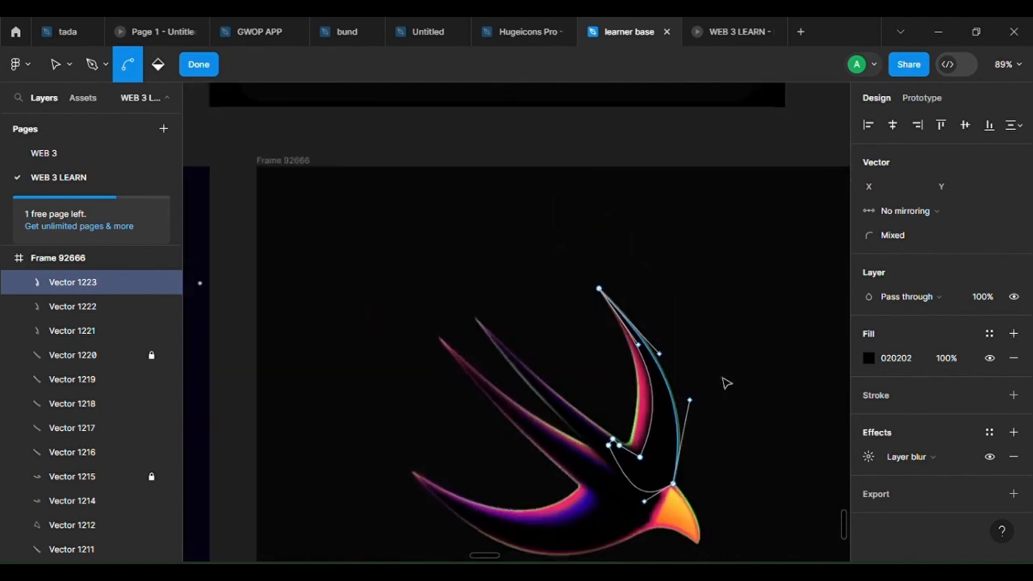
key("v")
key("Escape")
key("Escape")
scroll(726, 390, "down", 4)
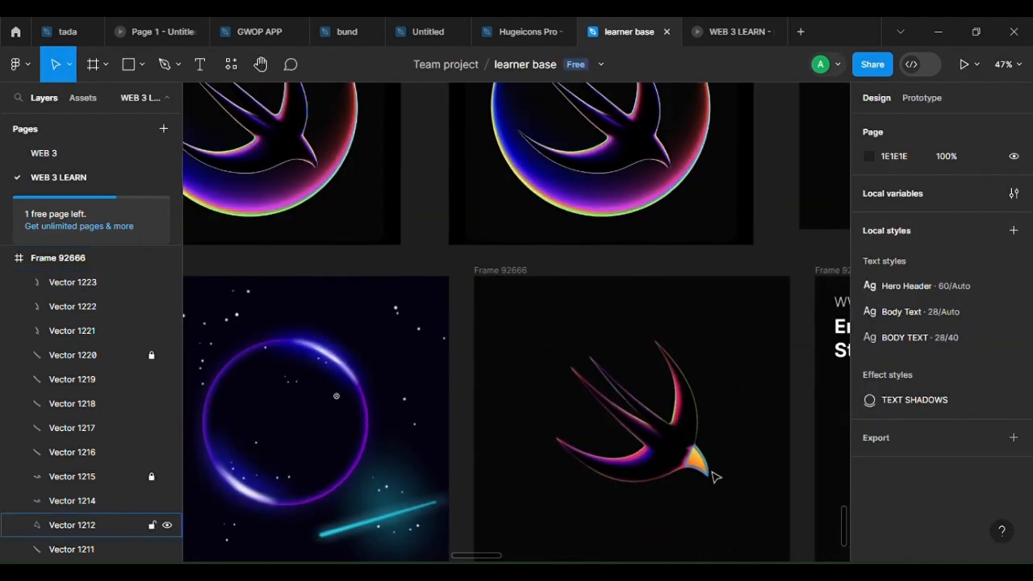
Move the wing-notch point of the green gradient Vector 1208 to X 552.5, Y 415 and its upper curve handle to X 576.5, Y 311
scroll(669, 331, "up", 10)
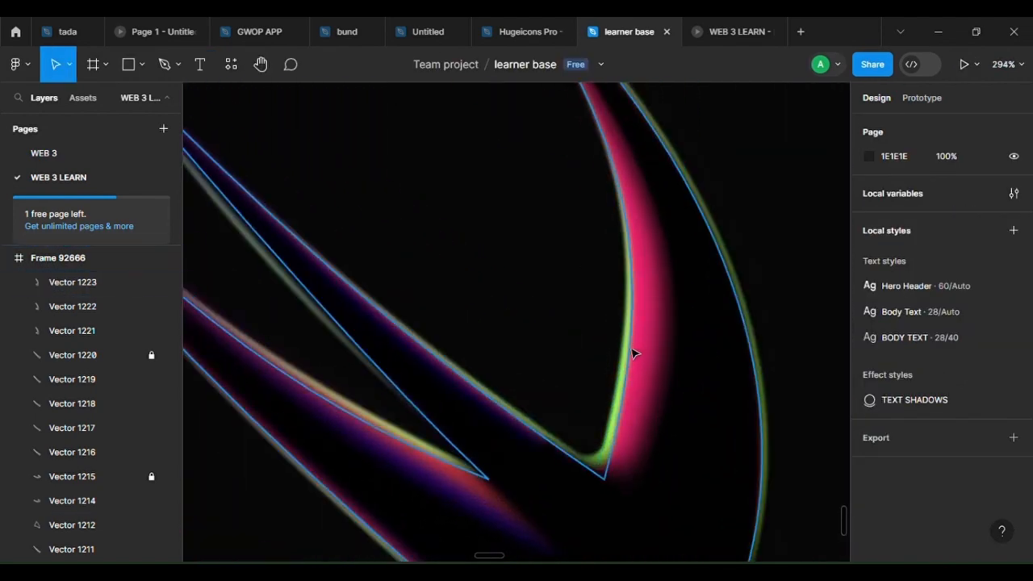
double_click(623, 363)
key("ctrl")
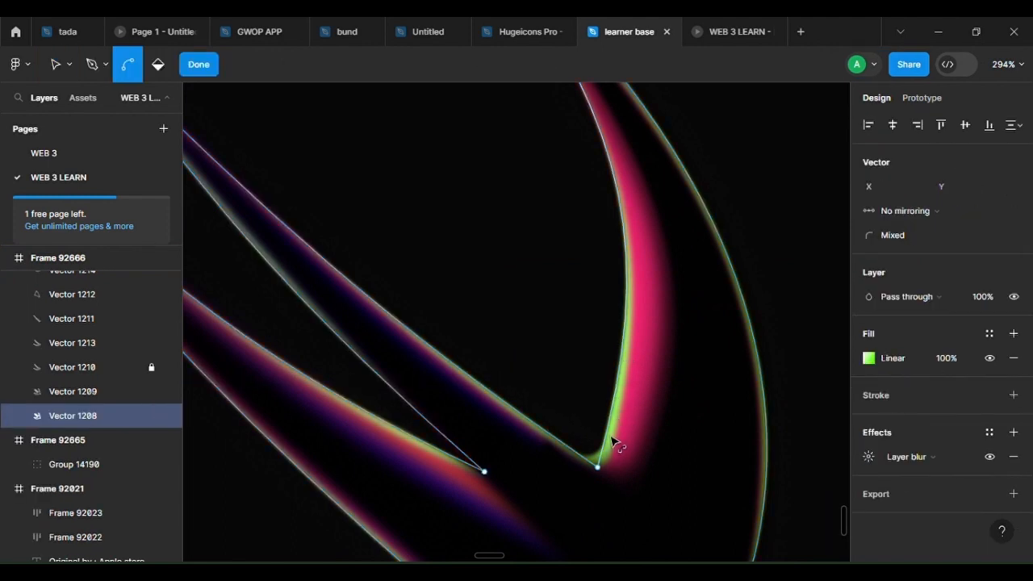
left_click_drag(611, 431, 612, 431)
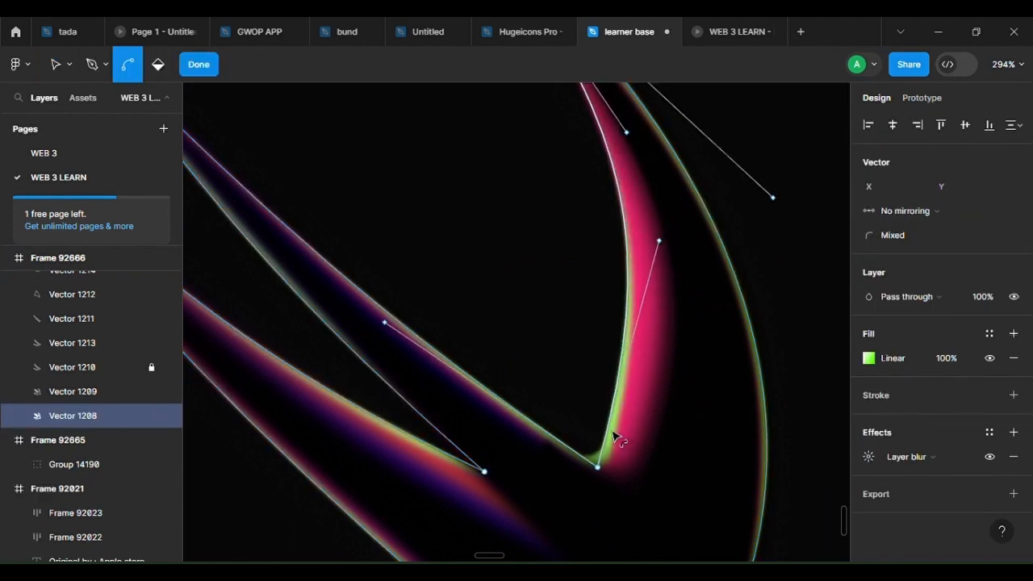
left_click_drag(599, 468, 608, 474)
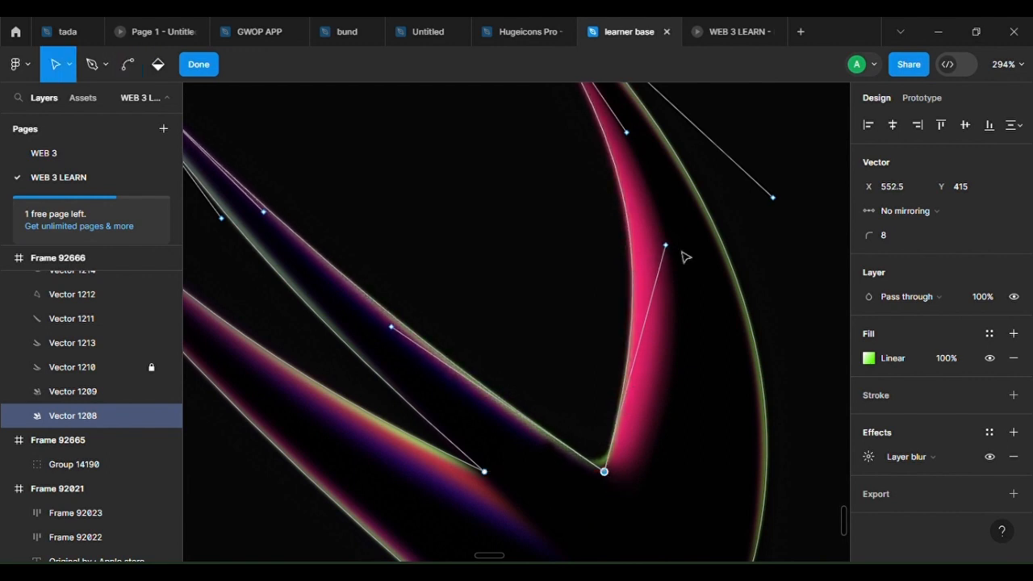
left_click_drag(667, 249, 662, 246)
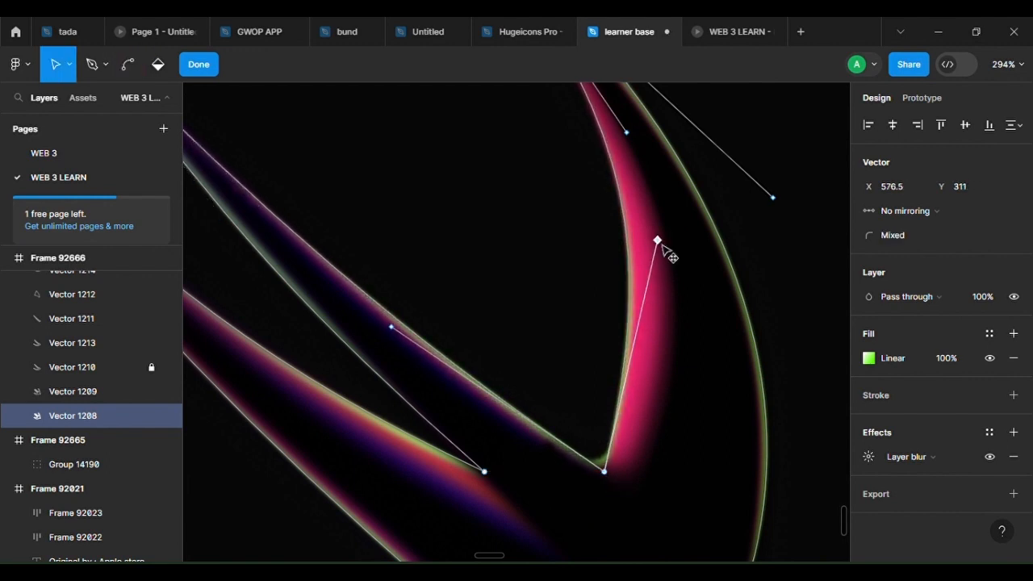
scroll(649, 218, "down", 3)
scroll(633, 190, "up", 2)
scroll(550, 166, "up", 4)
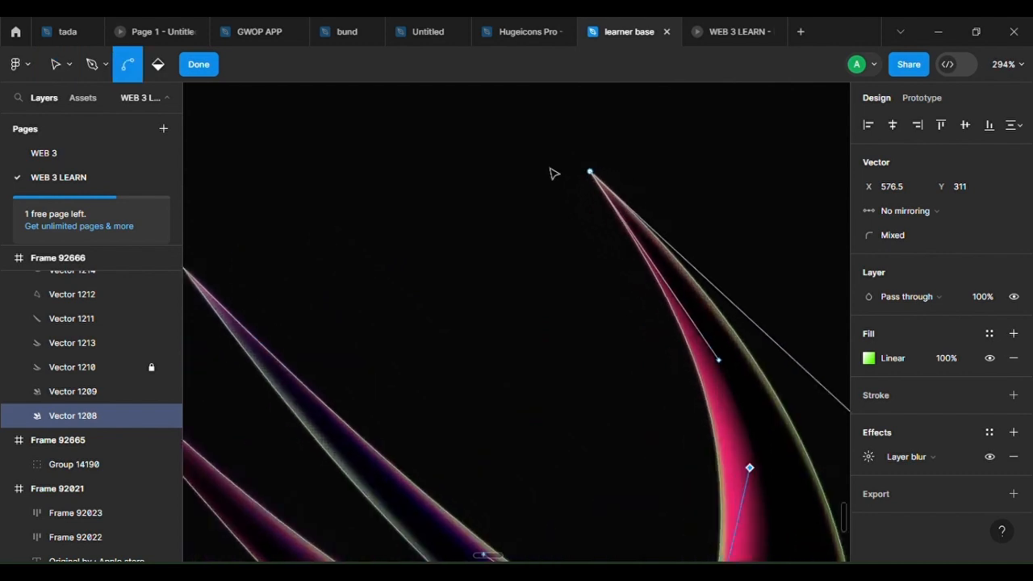
key("Escape")
key("Escape")
Extend the upper tip of Vector 1223 past the wing tip to X 500, Y 172
left_click(641, 226)
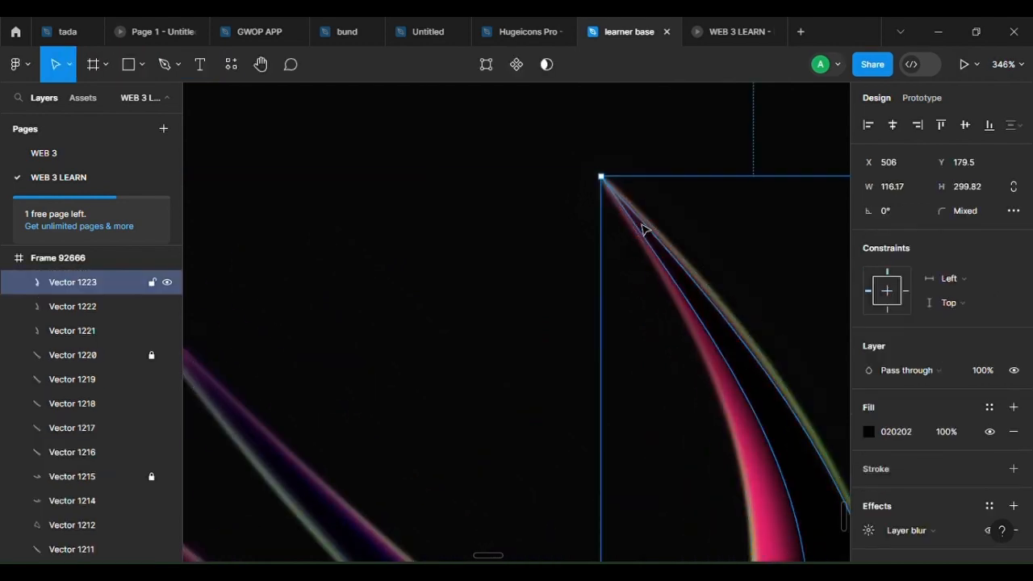
double_click(642, 225)
left_click_drag(601, 177, 589, 161)
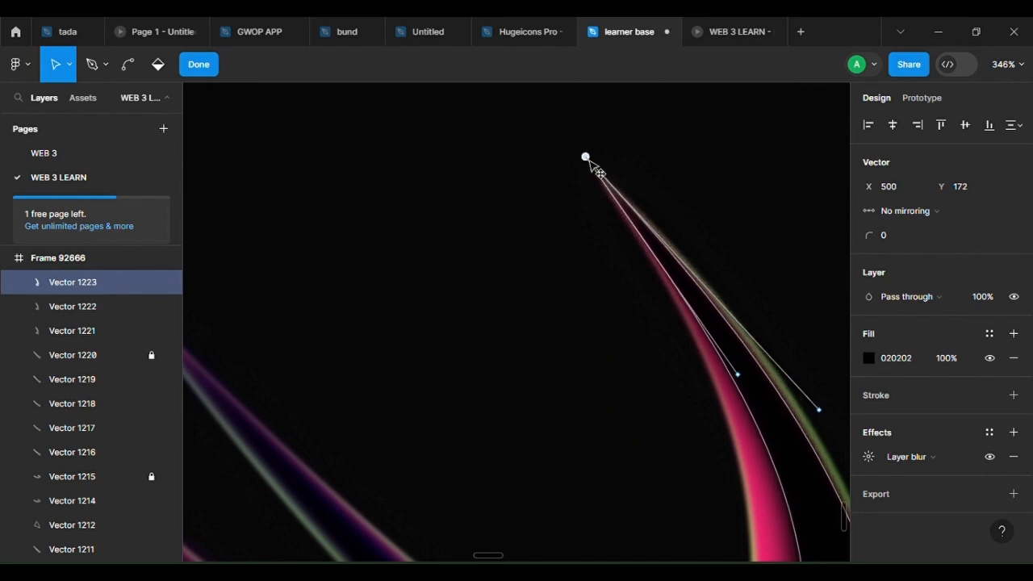
key("Escape")
key("Escape")
scroll(743, 269, "down", 3)
scroll(753, 477, "down", 2)
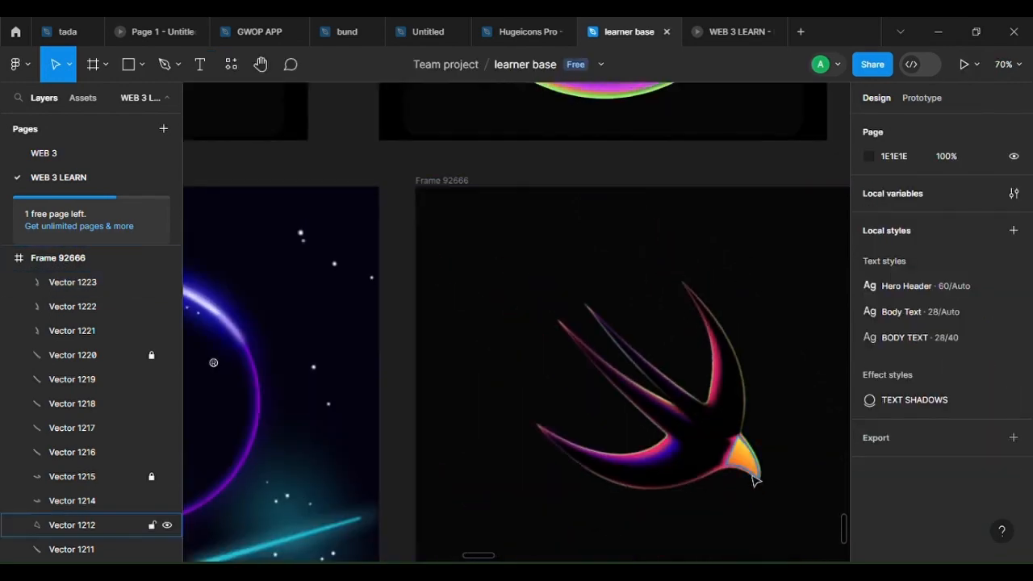
Bend Vector 1221's inner edge toward the upper wing's pink rim and move its lower inner corner point to X 559, Y 410.5
scroll(617, 210, "up", 2)
left_click(713, 287)
scroll(702, 287, "up", 3)
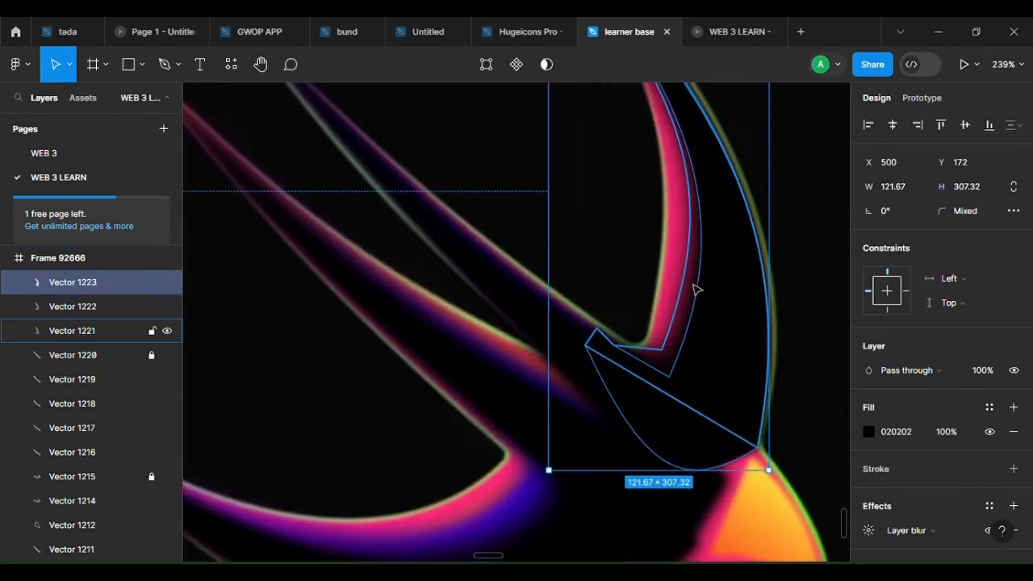
double_click(696, 292)
key("ctrl")
left_click_drag(699, 296, 674, 238)
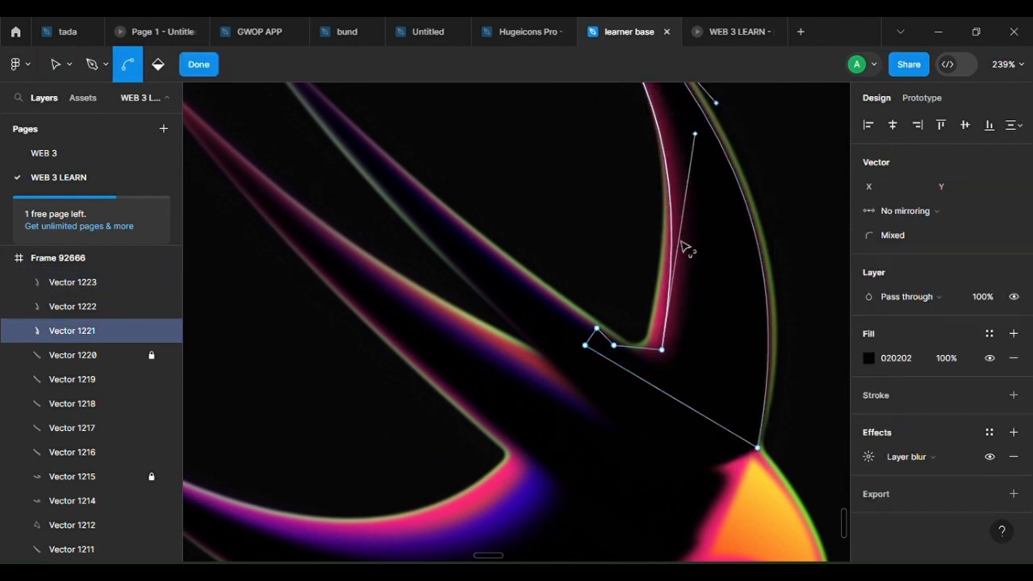
key("Left")
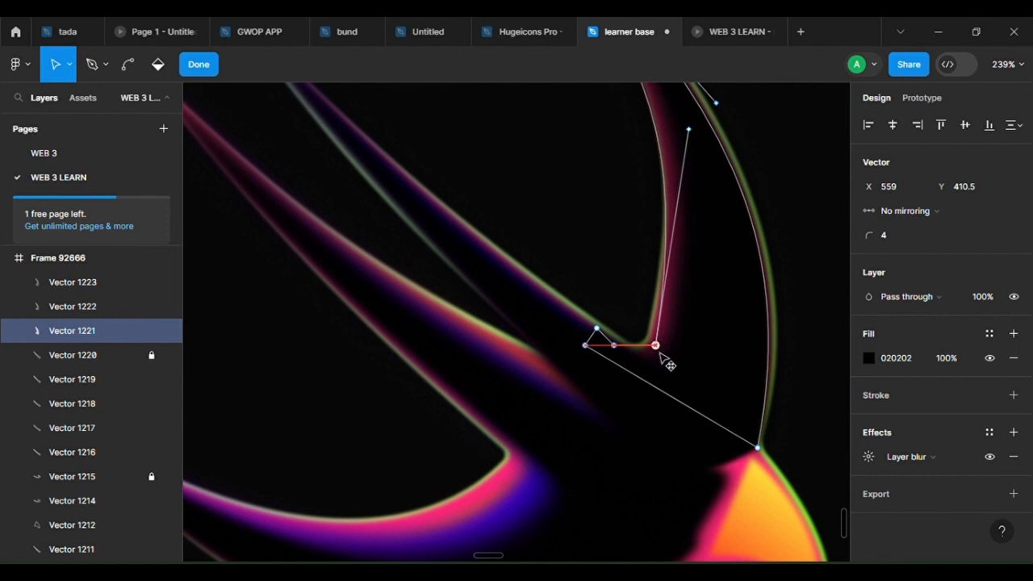
Move the curve handle of Vector 1221's lower inner corner up to about X 580, Y 273 and finish editing the shape
scroll(693, 155, "down", 4)
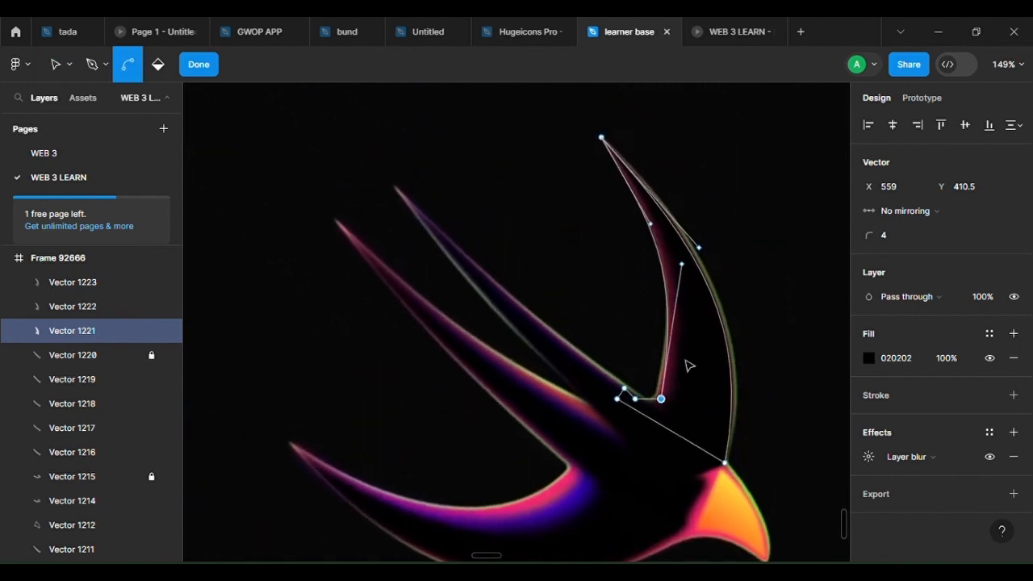
left_click_drag(686, 269, 688, 249)
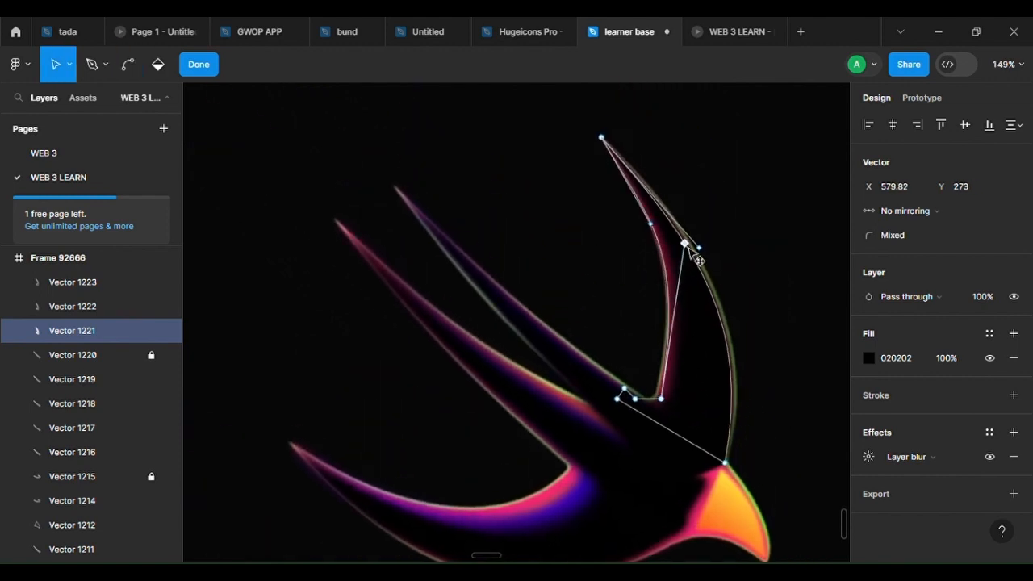
scroll(674, 412, "up", 4)
key("Escape")
key("Escape")
key("Escape")
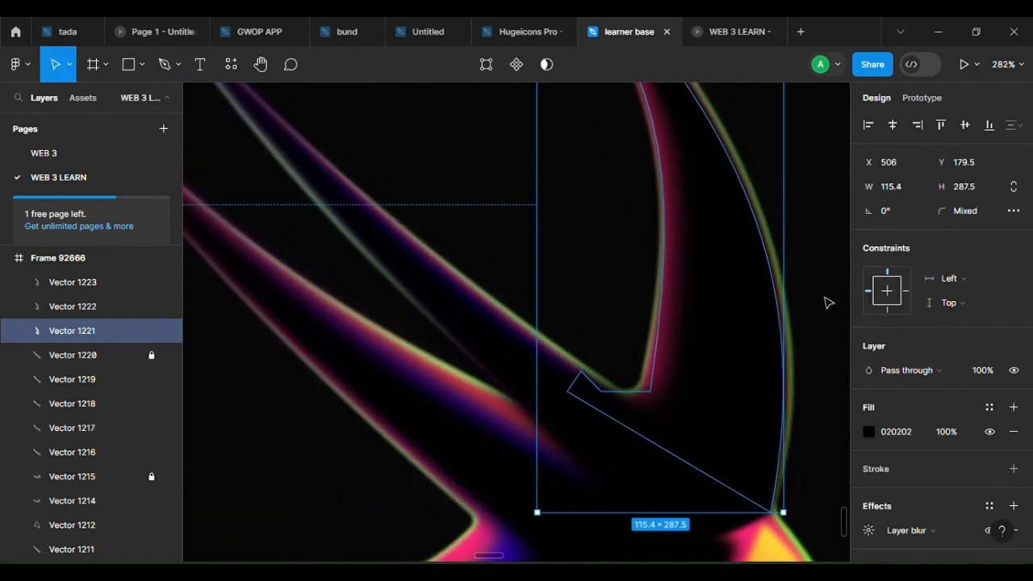
Draw a closed three-point vector over the orange beak with the Pen tool, with corners at X 589.5, Y 461; X 570.5, Y 530; and X 650, Y 550.5
scroll(772, 355, "down", 5)
scroll(786, 435, "down", 5)
left_click(742, 472)
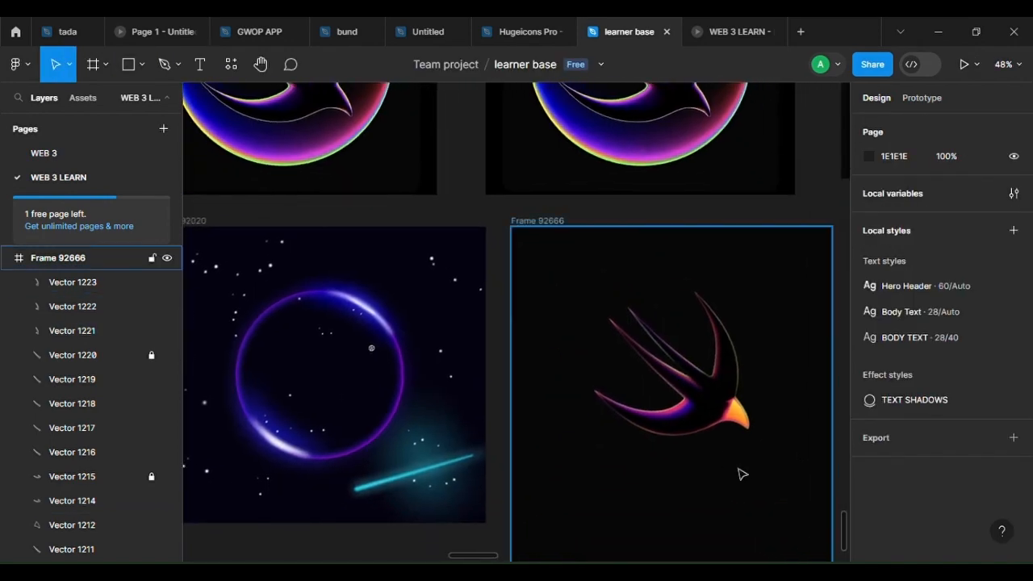
scroll(742, 472, "up", 5)
scroll(688, 459, "up", 2)
scroll(620, 459, "down", 2)
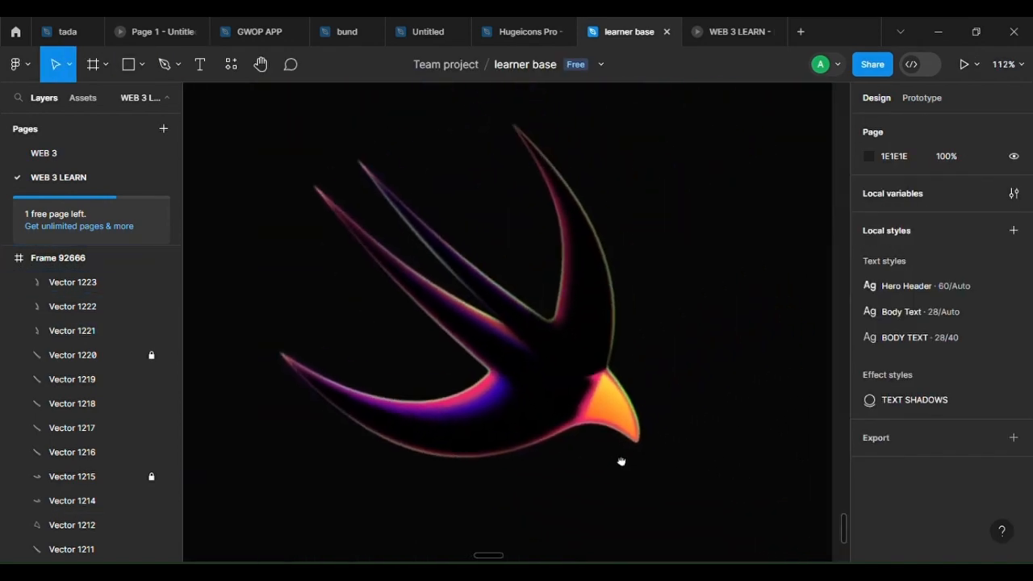
scroll(620, 459, "up", 5)
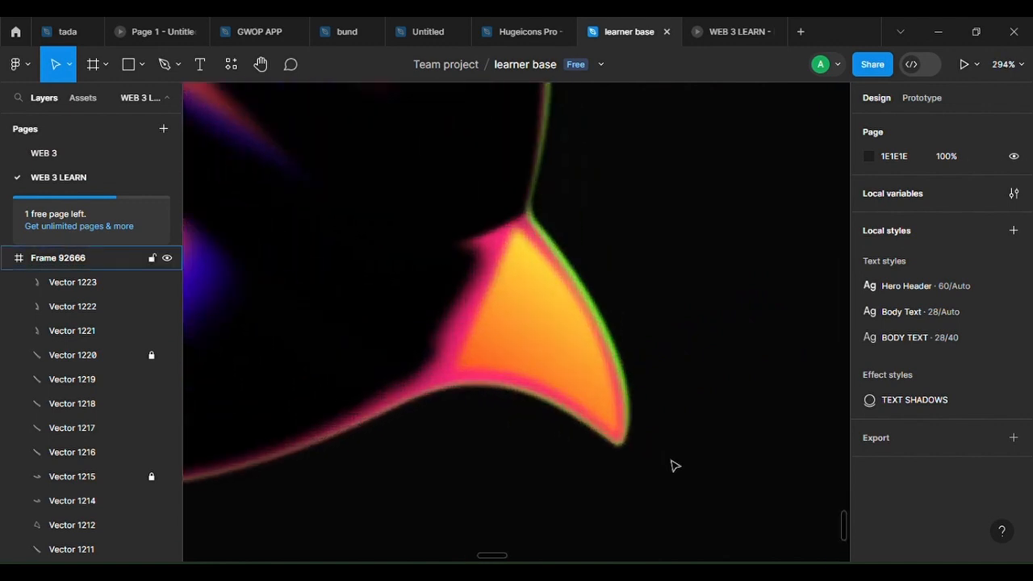
left_click(163, 68)
left_click(455, 198)
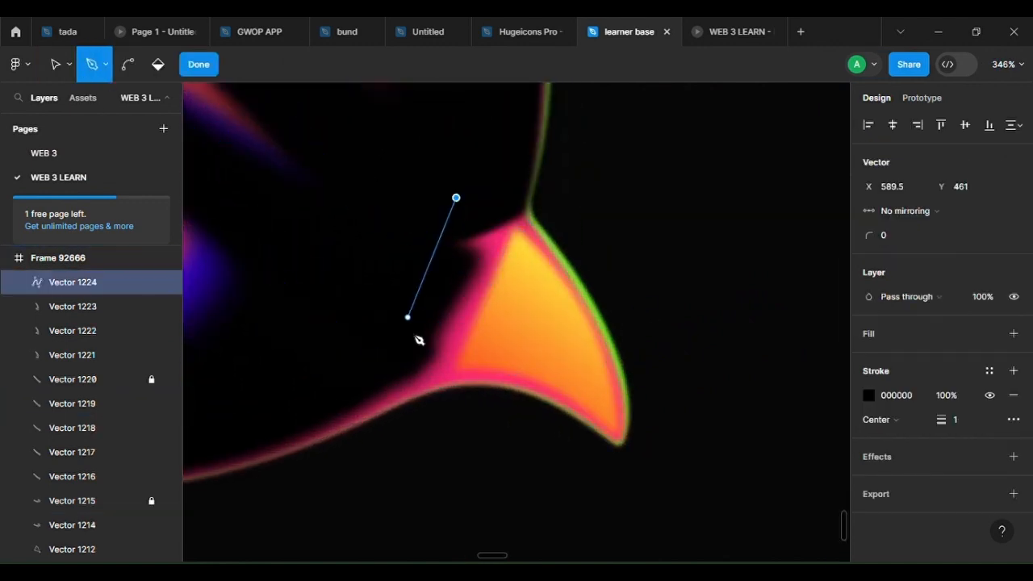
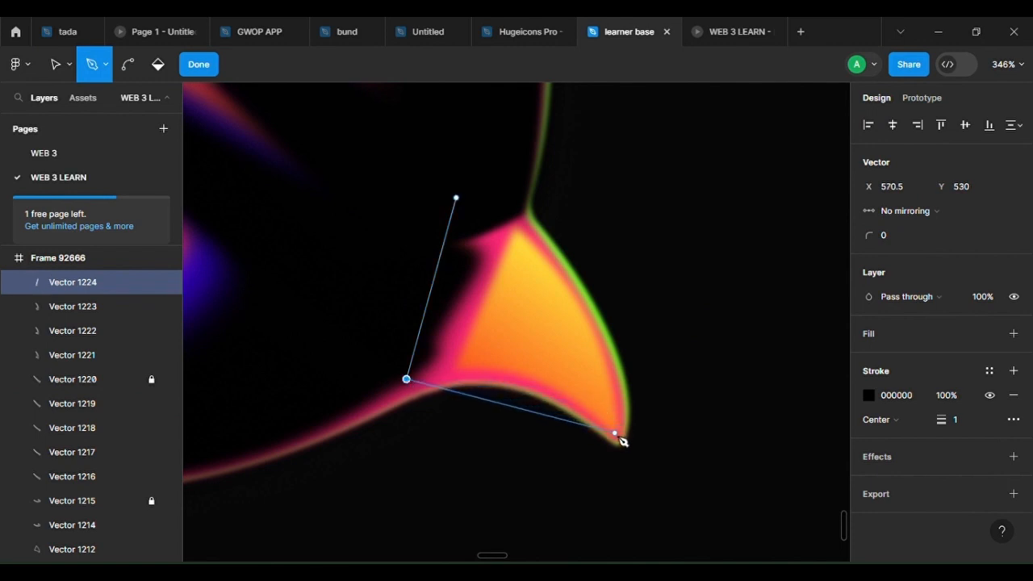
left_click(457, 199)
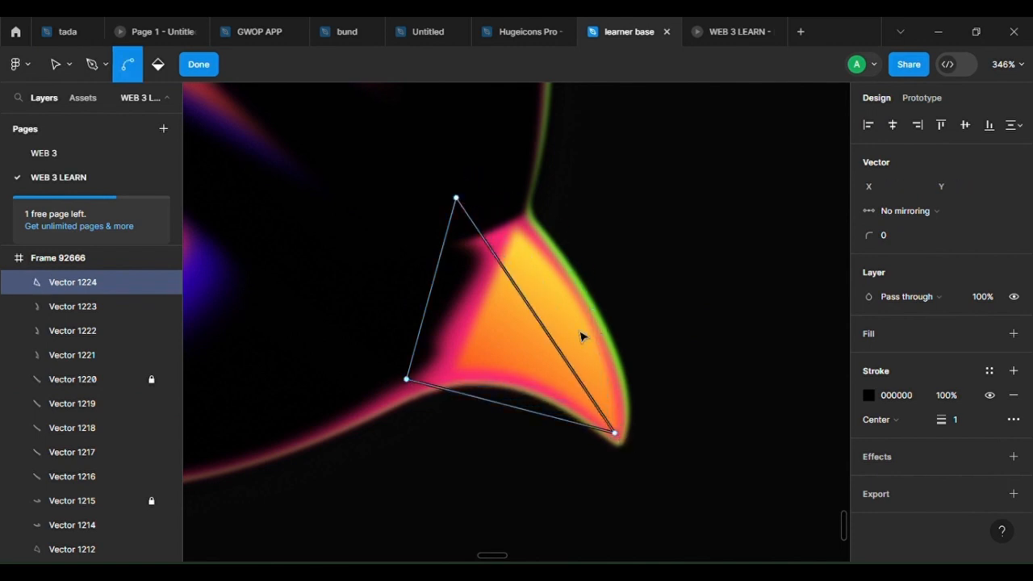
Curve Vector 1224's outer edge along the beak, raise its top point to Y 453.5 and move that point's handle to X 623, Y 482
left_click_drag(540, 327, 572, 307)
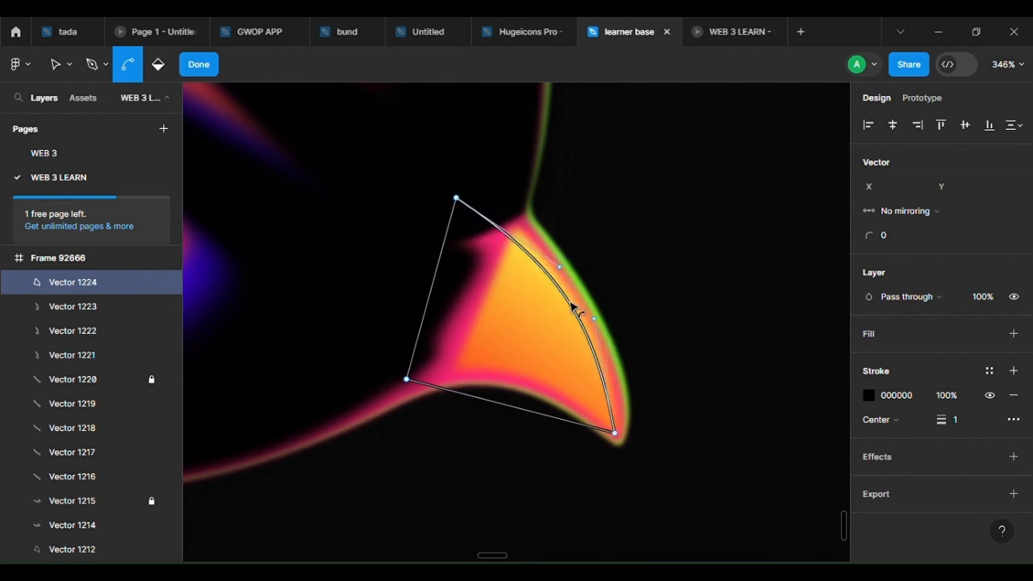
key("v")
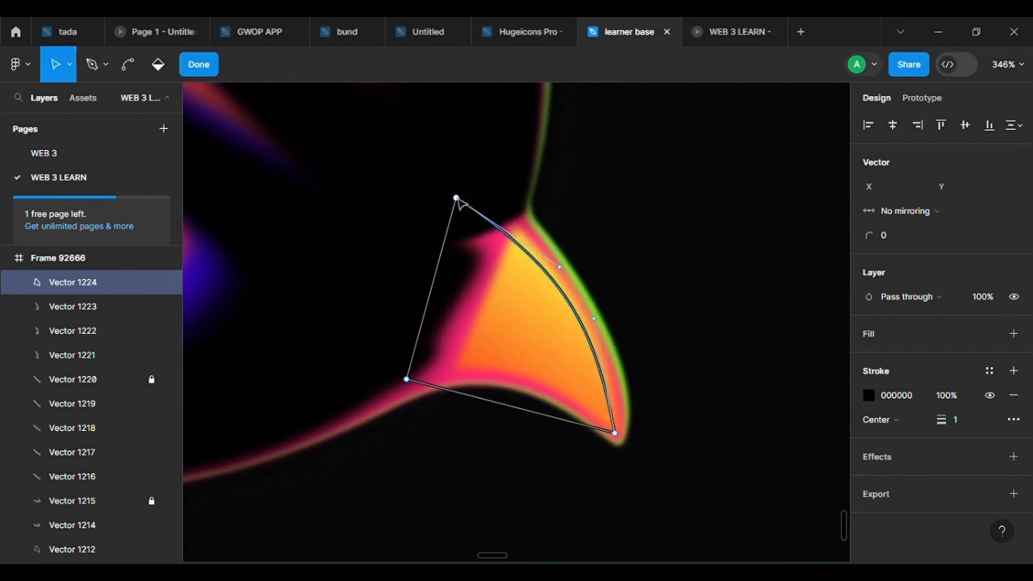
mouse_move(461, 198)
left_mouse_down()
mouse_move(467, 175)
mouse_move(454, 181)
left_mouse_up()
left_click(543, 255)
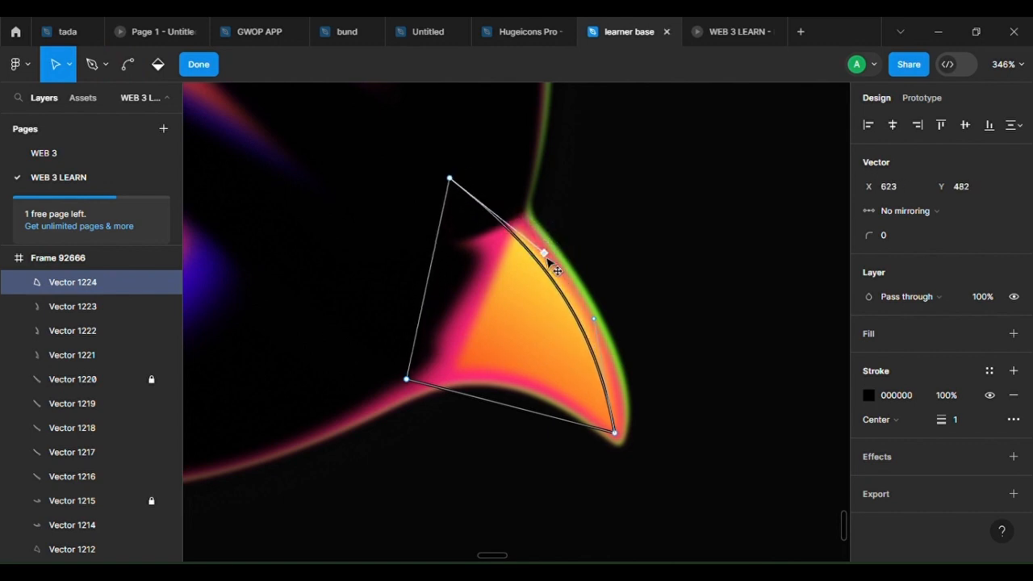
key("Escape")
Bend the beak's outer edge of the pink Vector 1209 slightly inward, away from the green rim
double_click(540, 240)
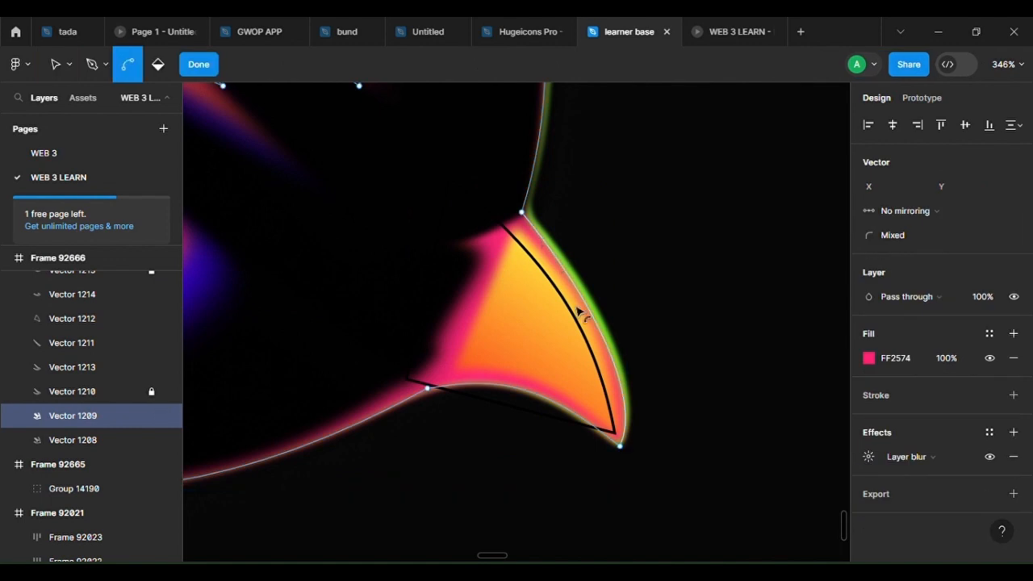
scroll(580, 320, "up", 2)
left_click(569, 266)
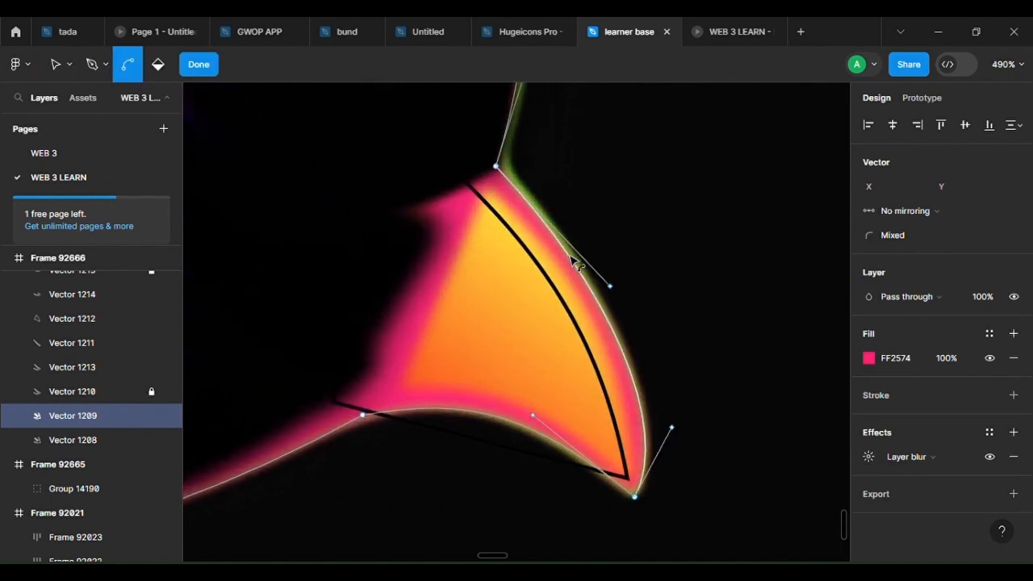
left_click_drag(570, 266, 565, 256)
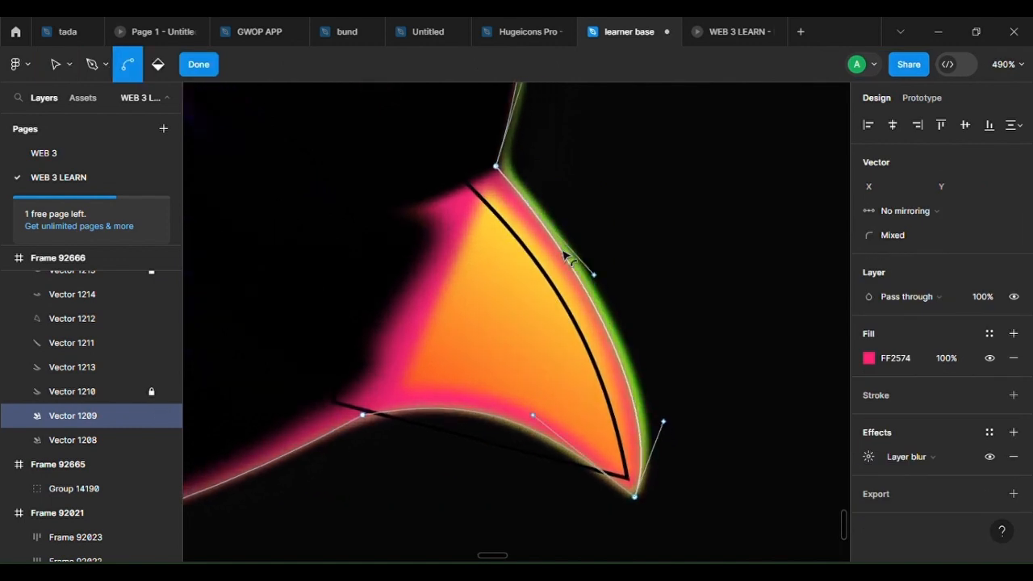
key("Escape")
Adjust the outer edge of the orange beak shape Vector 1212 and move its top point to X 612, Y 468.5
double_click(557, 268)
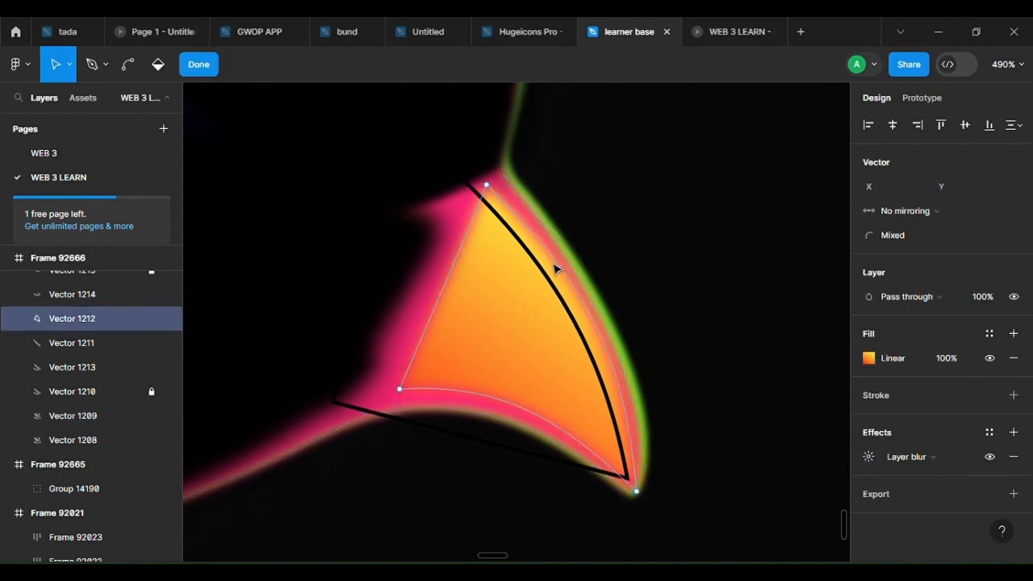
left_click_drag(570, 276, 569, 275)
key("v")
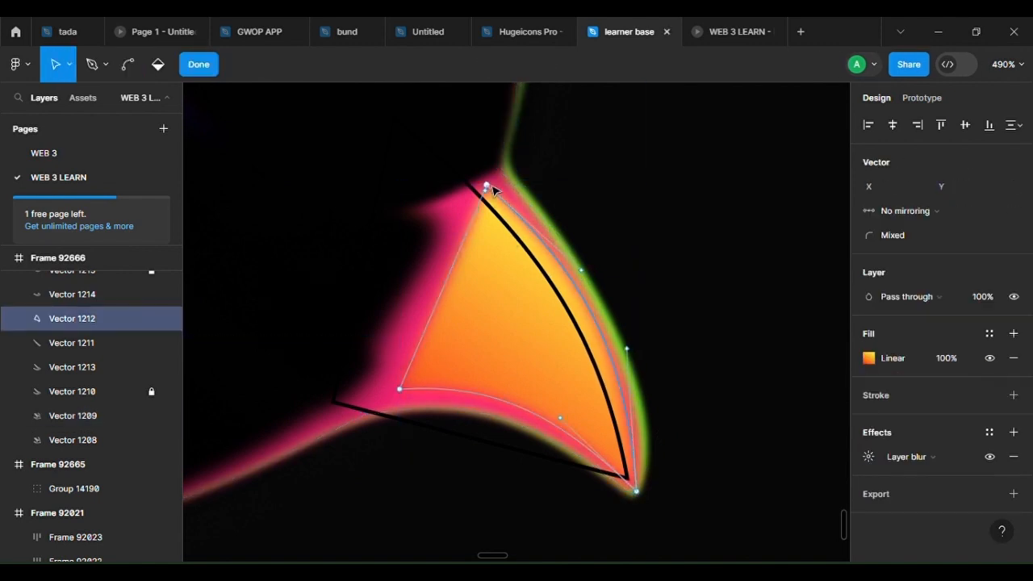
left_click_drag(487, 186, 491, 179)
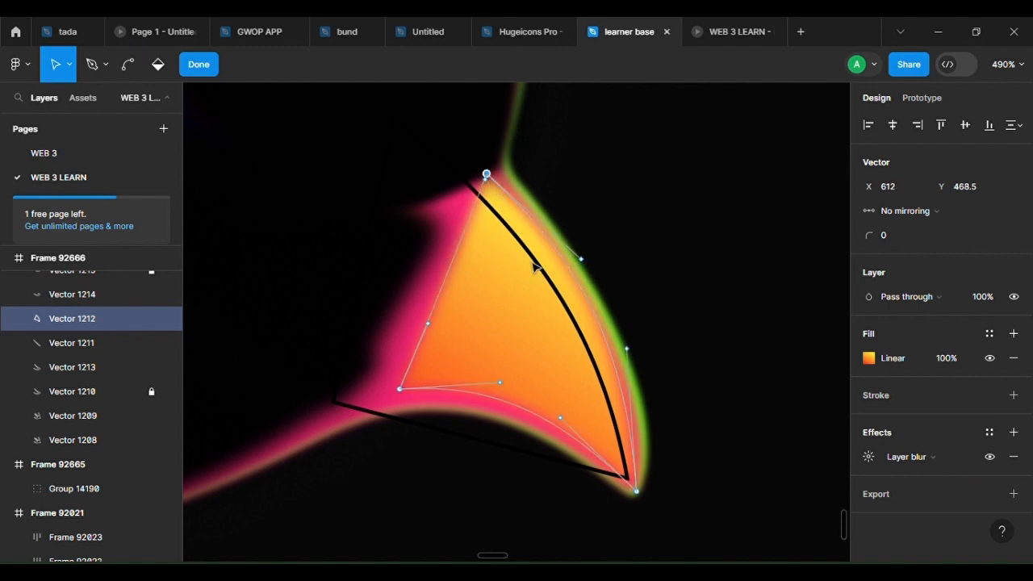
key("Escape")
key("Escape")
Bend Vector 1224's outer edge further toward the green rim and curve its lower edge upward along the beak's underside
left_click(557, 288)
double_click(555, 288)
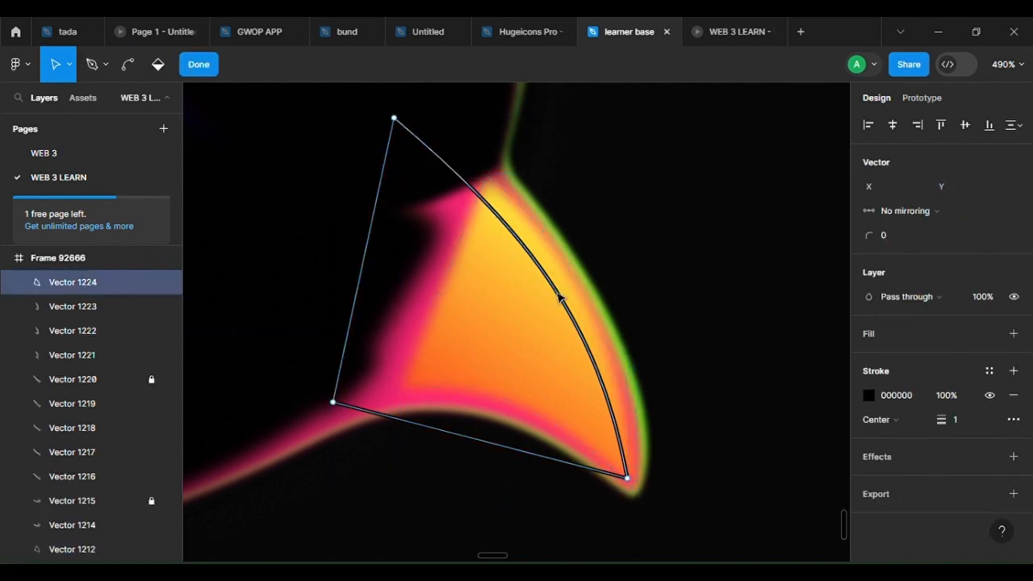
key("ctrl")
left_click_drag(558, 294, 558, 272)
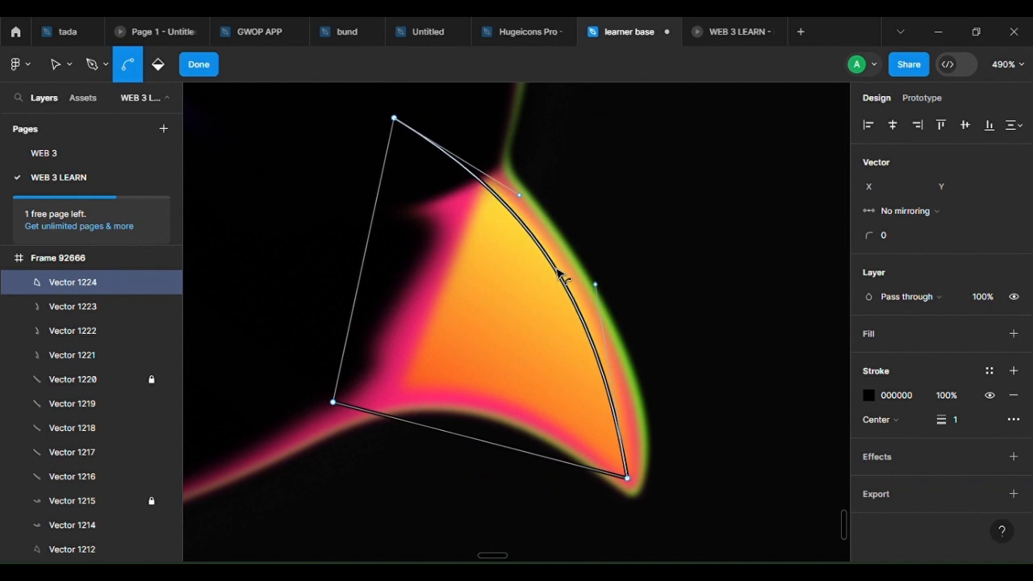
key("ctrl")
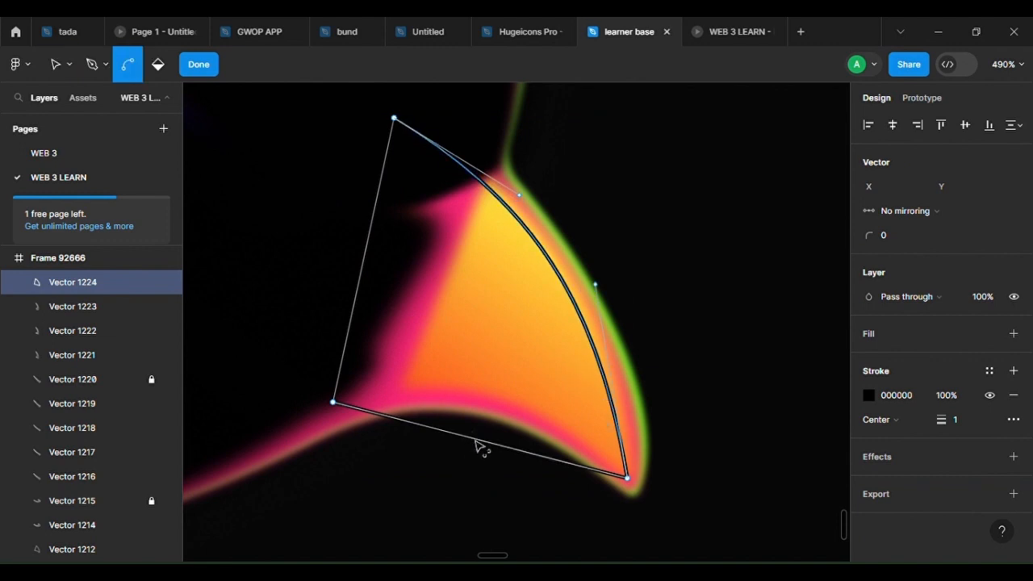
left_click_drag(476, 445, 476, 401)
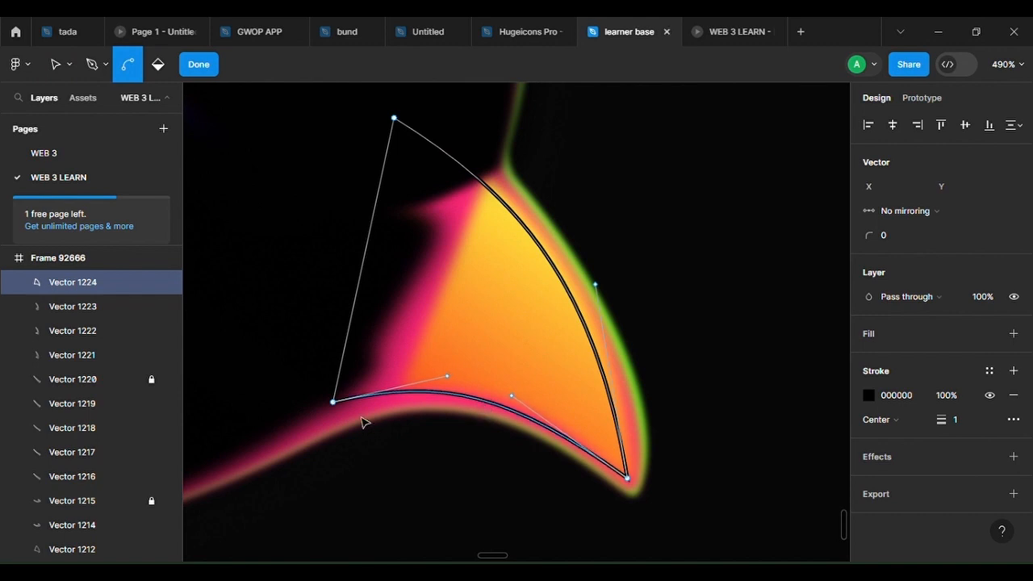
Move Vector 1224's lower body-side corner to X 545.5, Y 537.5 and its curve handle to X 601.5, Y 514
scroll(500, 393, "down", 2)
left_click_drag(540, 411, 675, 397)
left_click_drag(540, 393, 478, 412)
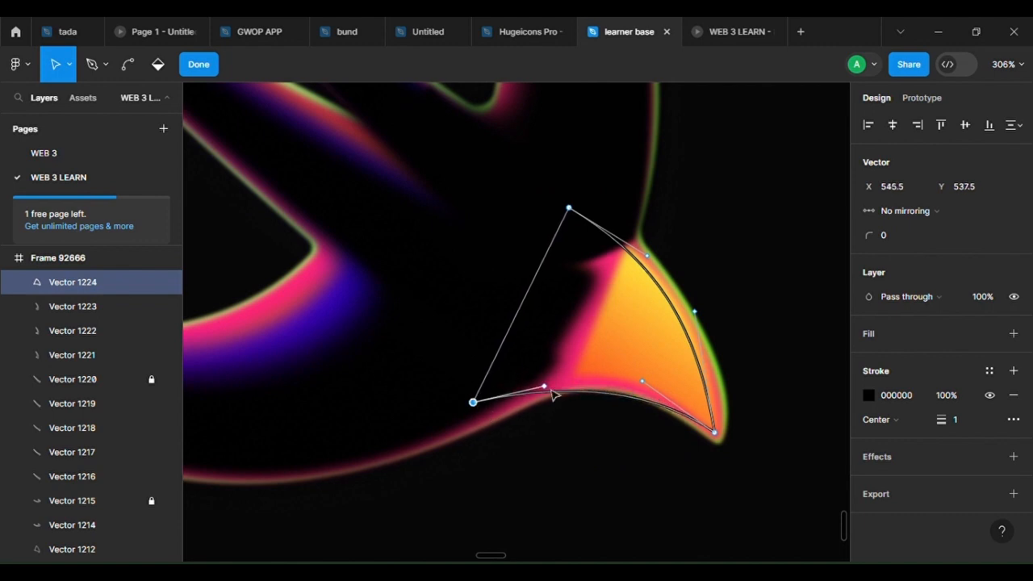
left_click_drag(553, 393, 616, 365)
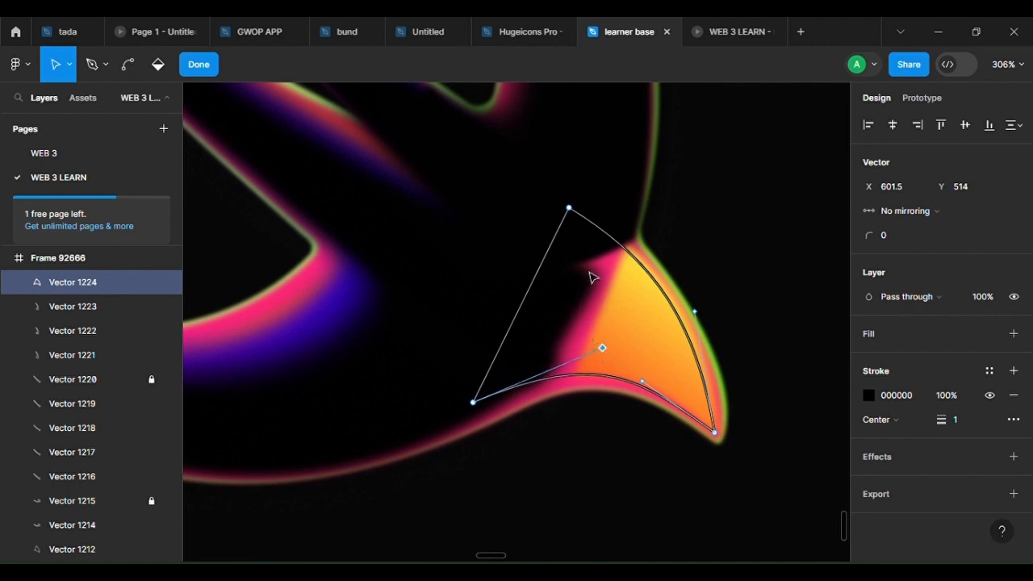
key("Escape")
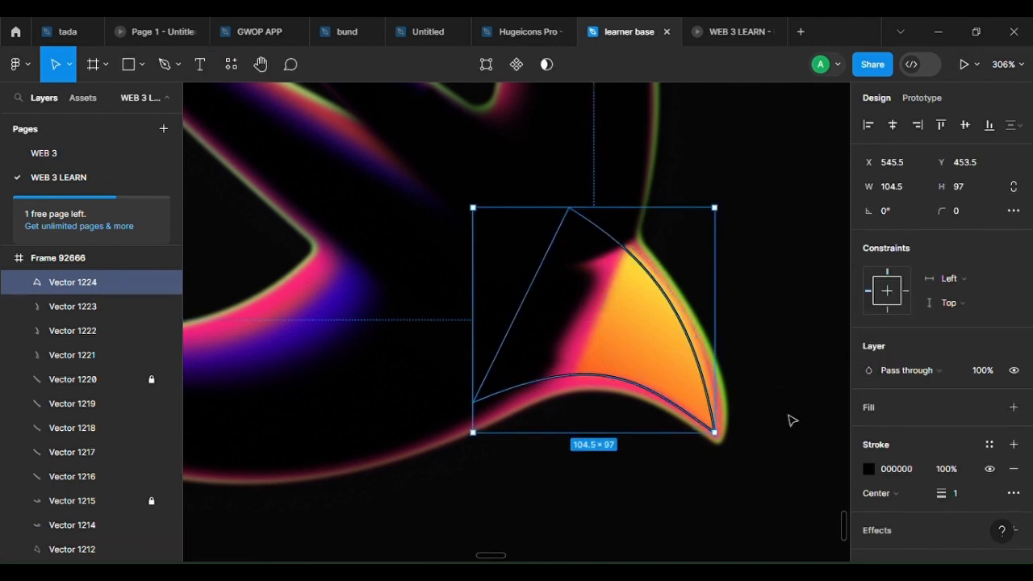
Add a solid fill to Vector 1224 and remove its stroke
key("i")
left_click(777, 157)
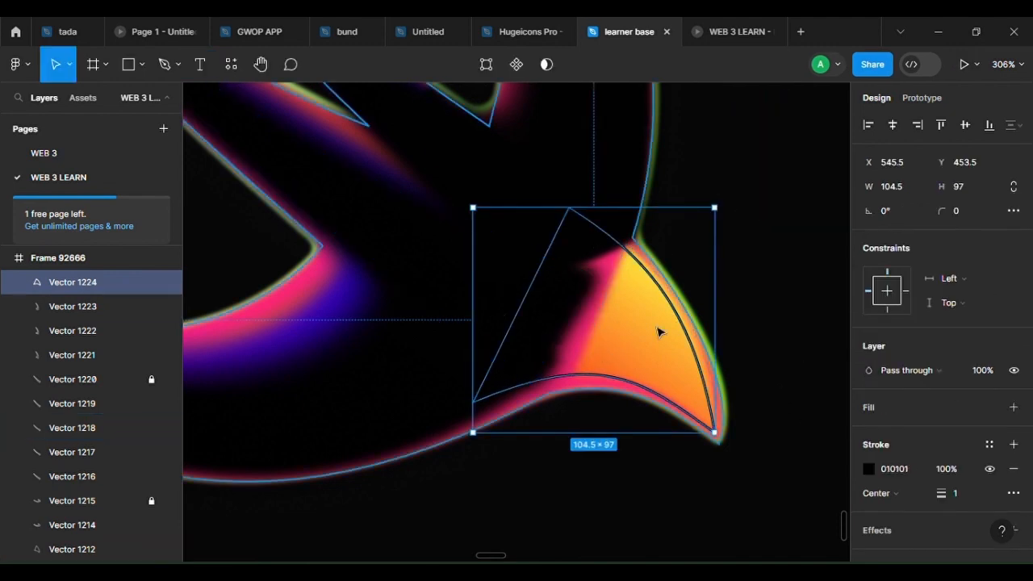
left_click(1013, 407)
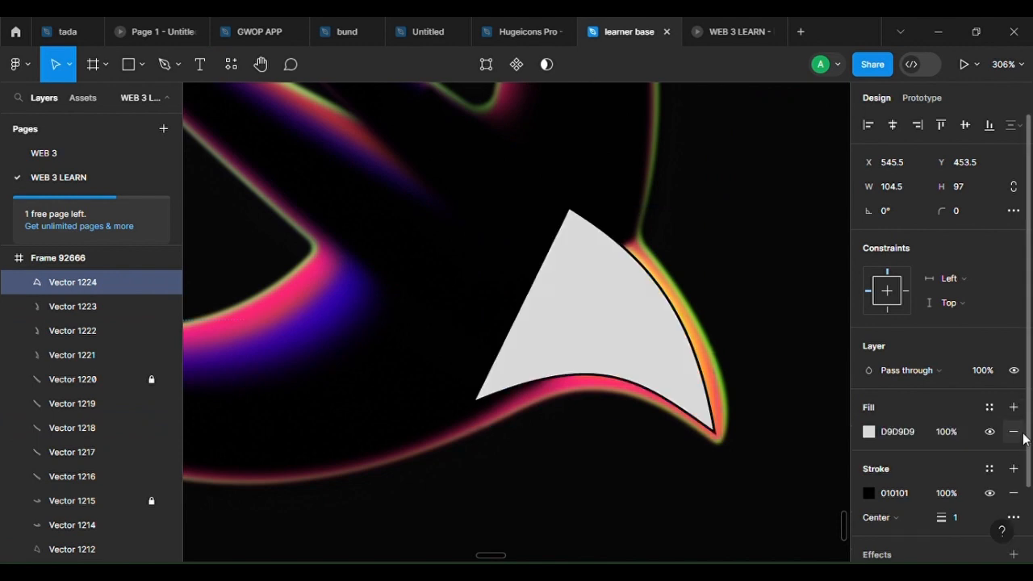
left_click(1013, 493)
Round Vector 1224's beak-tip point with a radius of 2 and fill the shape with black 000000 sampled from the bird's body
double_click(700, 409)
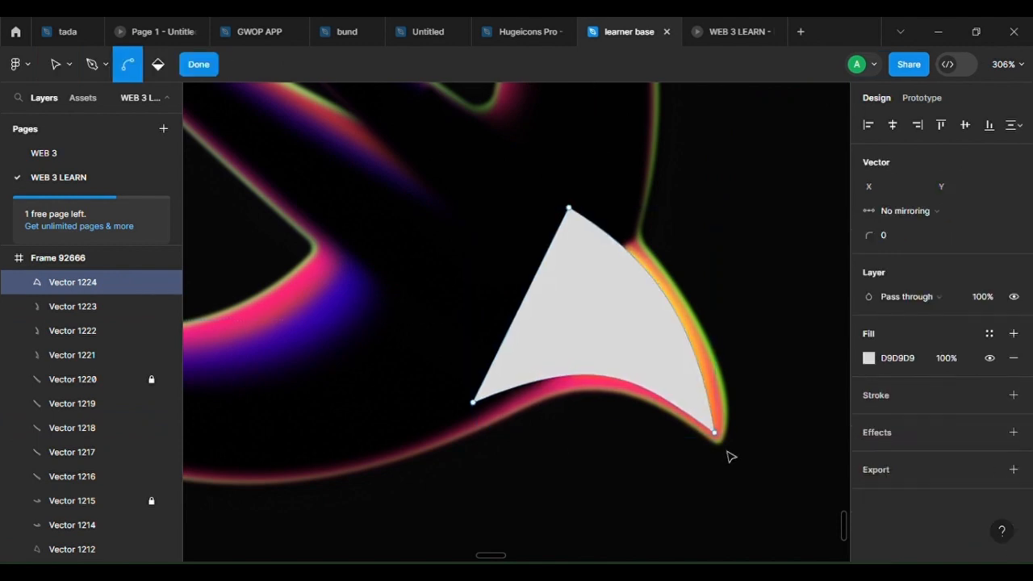
scroll(712, 422, "up", 5)
left_click(707, 418)
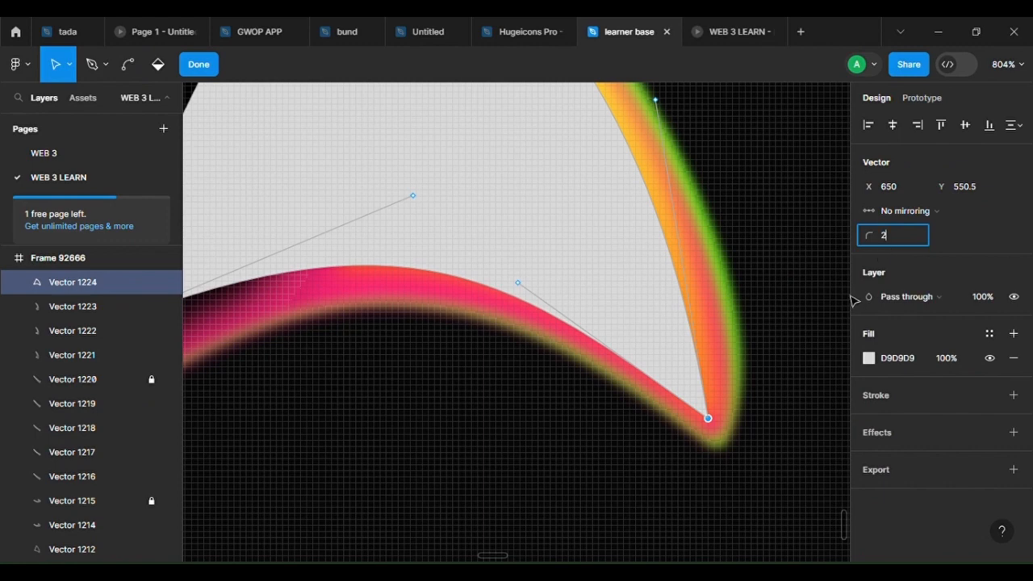
key("Return")
key("Escape")
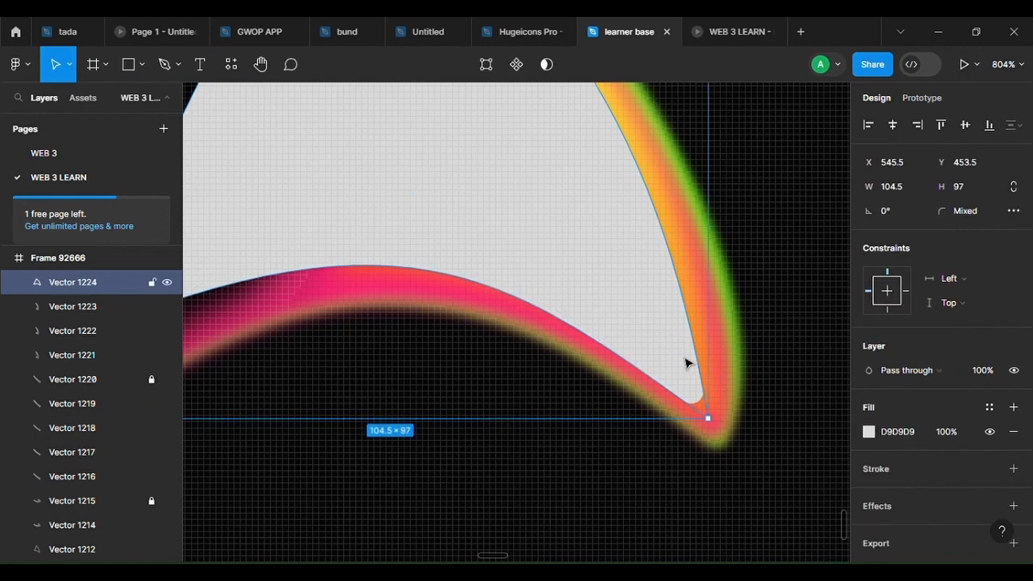
scroll(685, 363, "down", 6)
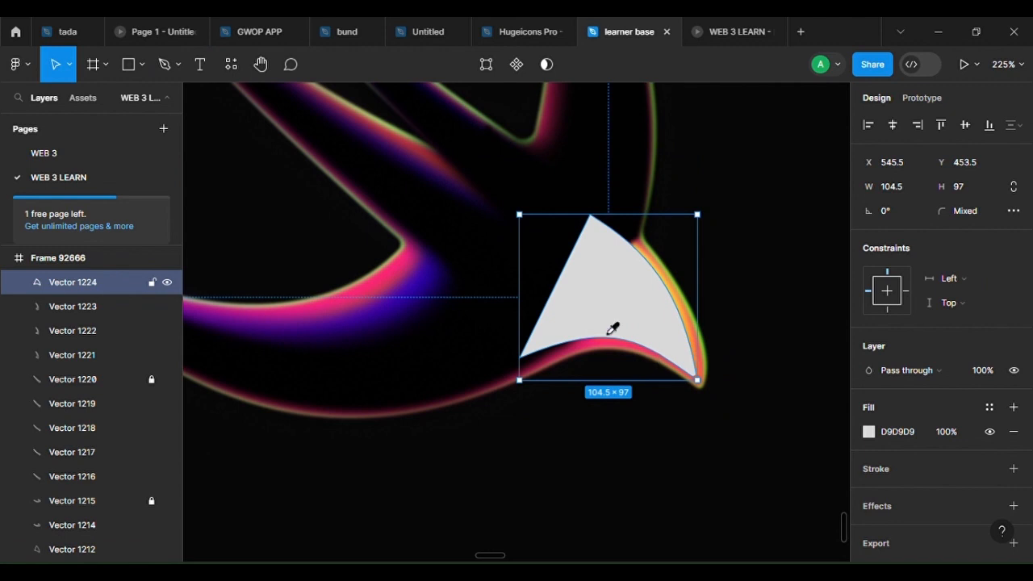
left_click(526, 285)
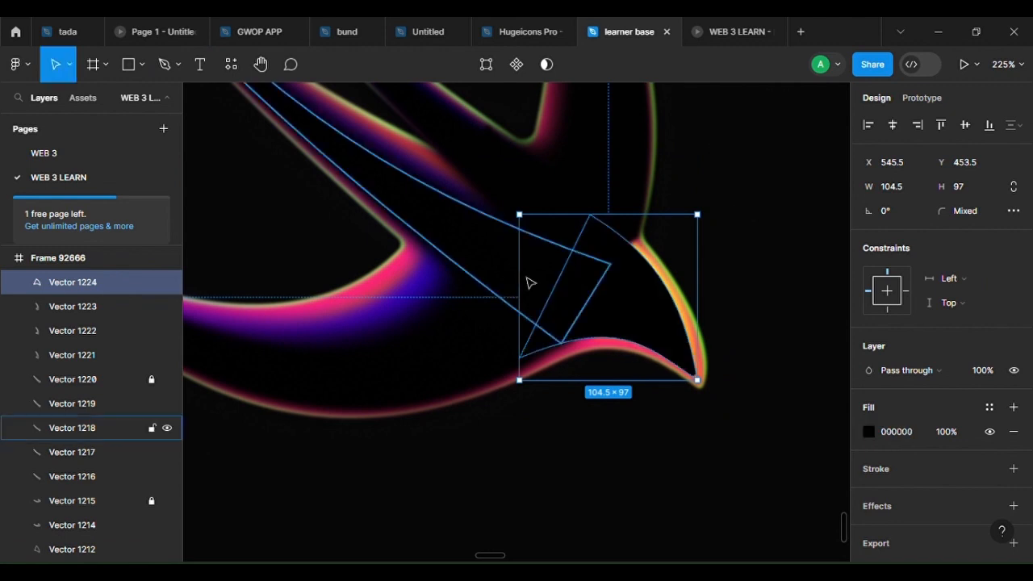
Add a layer blur of 15.2 to Vector 1224 over the beak
left_click(1012, 506)
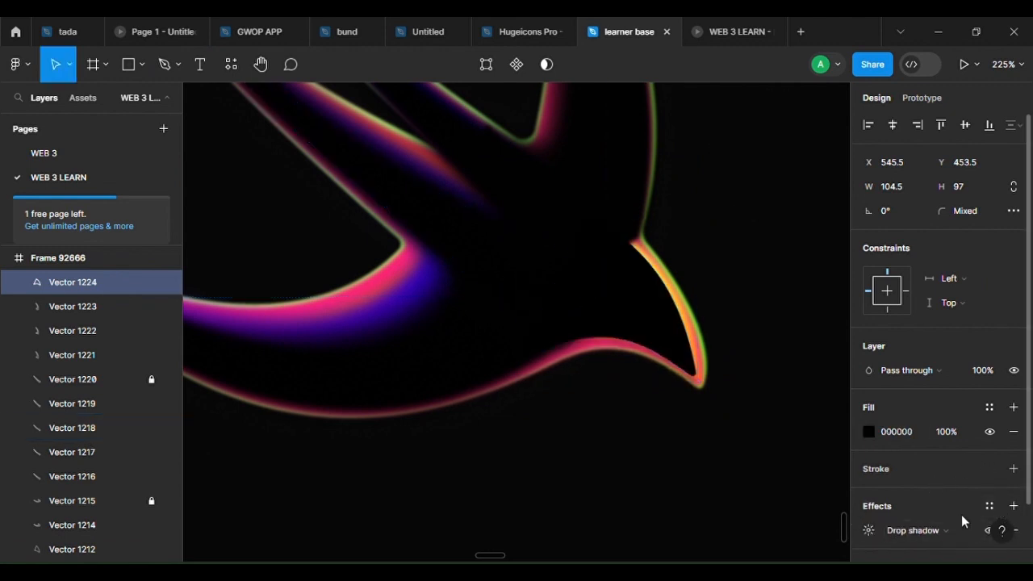
scroll(961, 521, "down", 2)
left_click(937, 466)
left_click(938, 490)
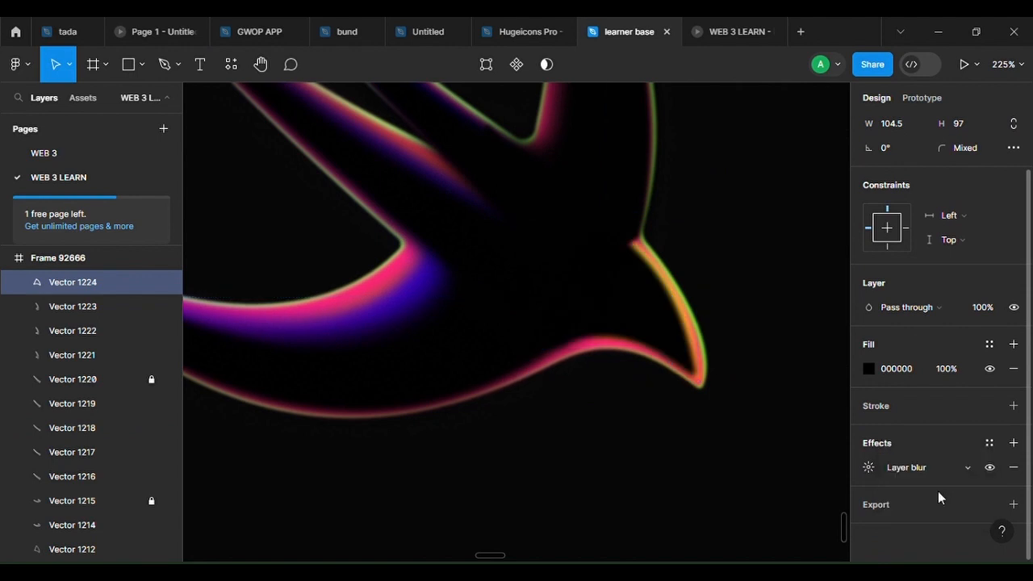
left_click(869, 468)
left_click_drag(690, 505, 862, 501)
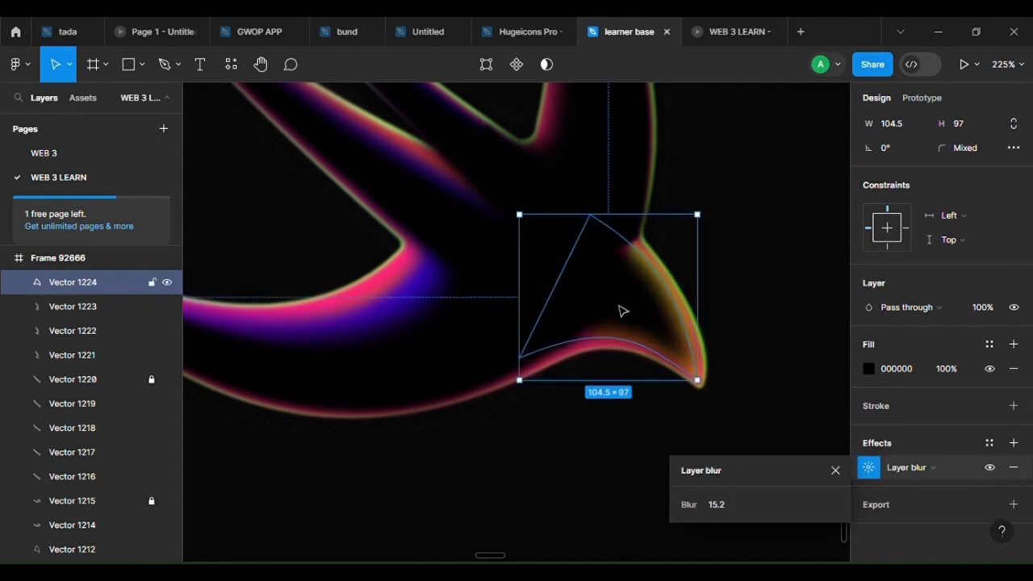
left_click(637, 332)
left_click(763, 430)
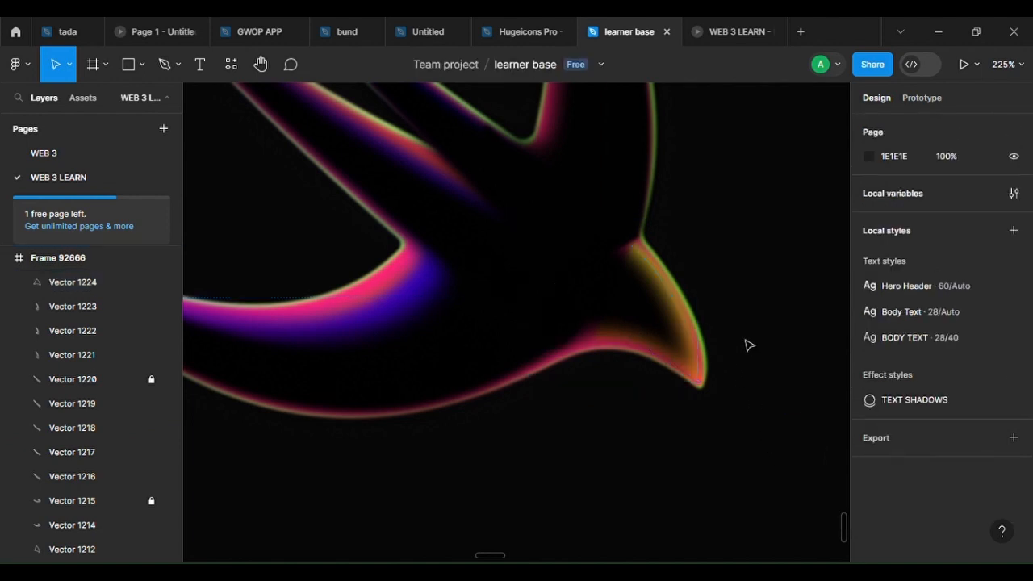
Duplicate the blurred black beak shape twice in place to deepen the dark area
left_click(643, 305)
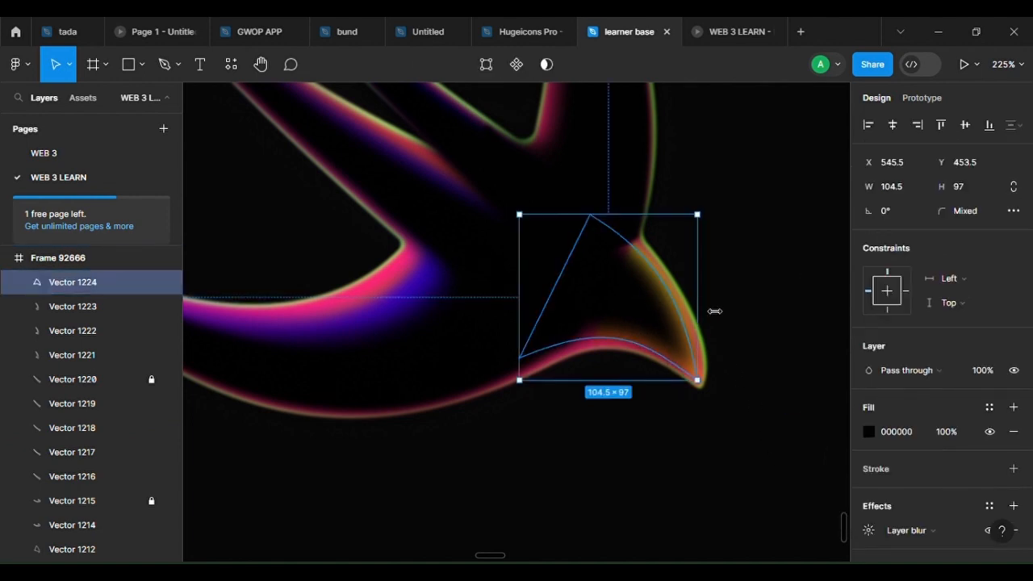
key("ctrl+d")
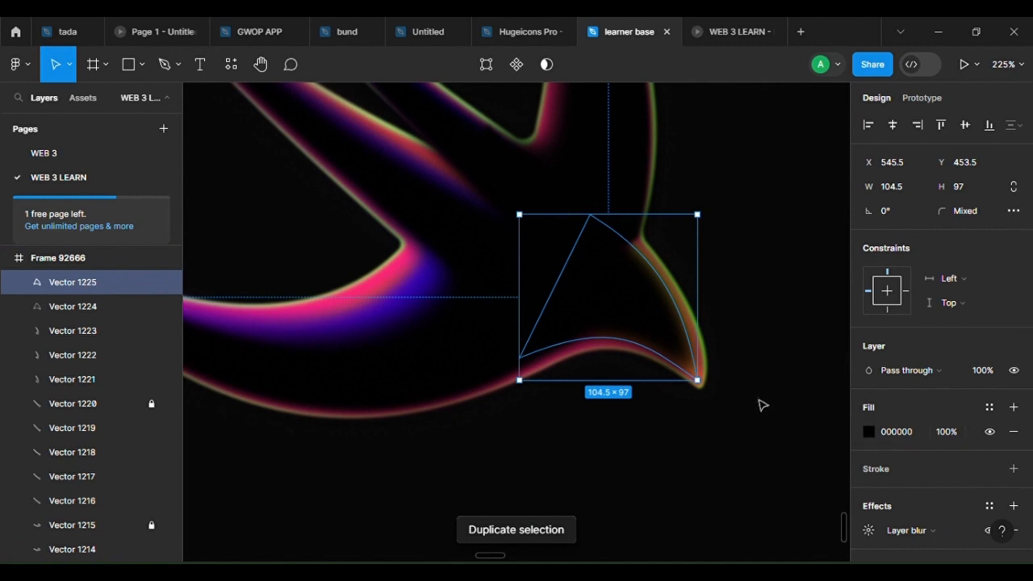
left_click(724, 381)
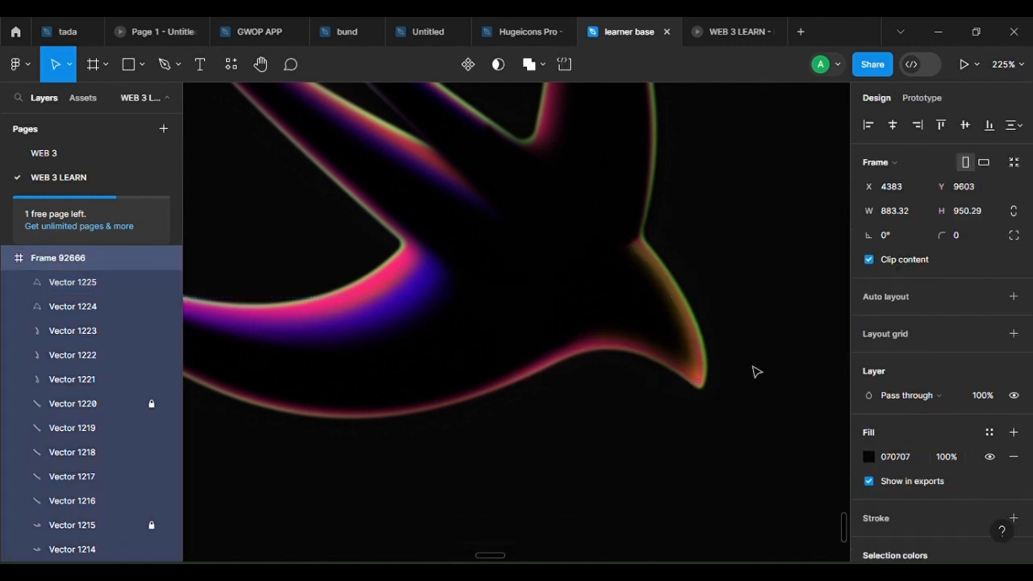
key("Escape")
left_click(655, 322)
key("ctrl+d")
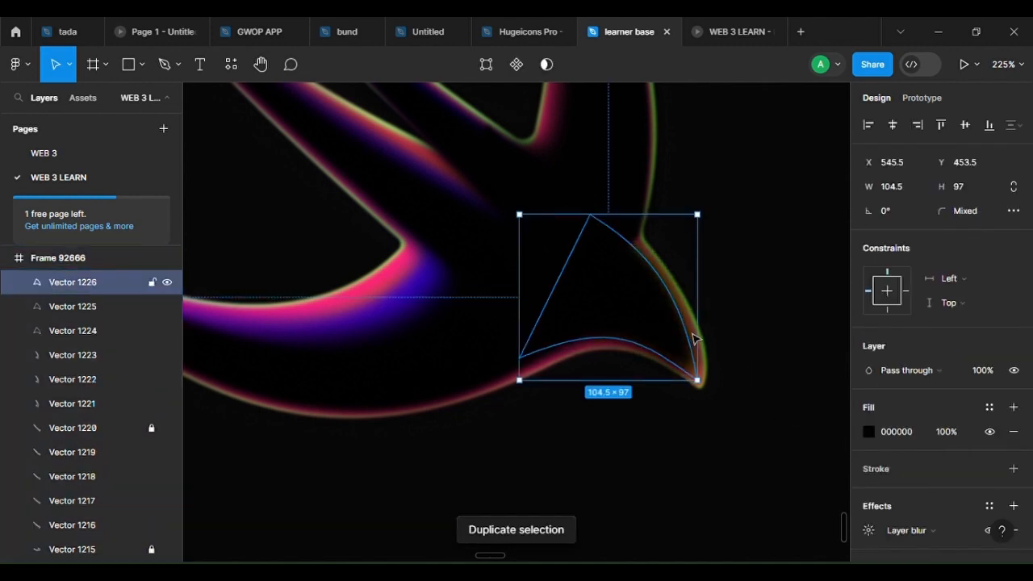
Set the layer blur of the topmost beak copy, Vector 1226, to 4
left_click(869, 530)
left_click(714, 531)
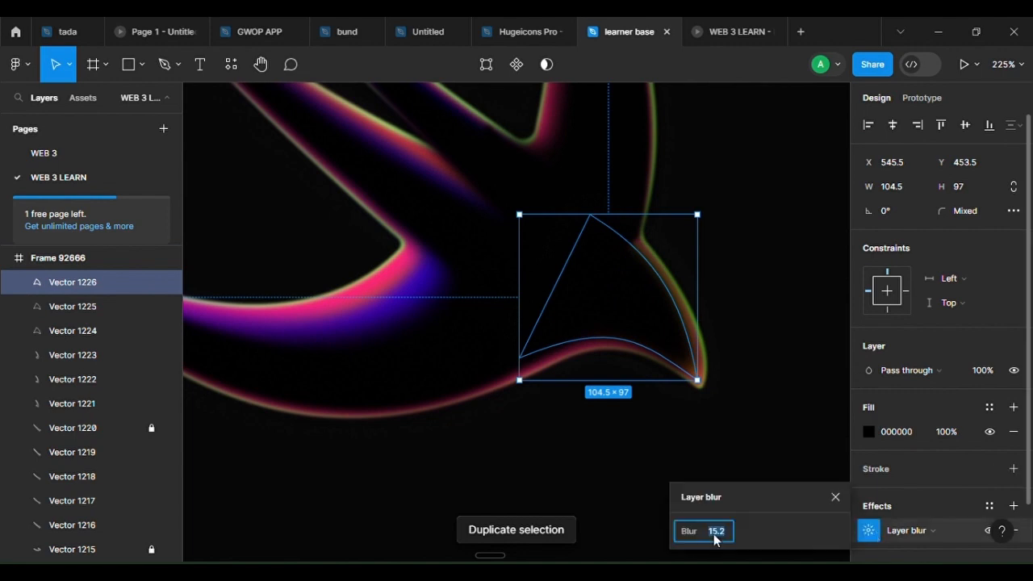
left_click_drag(692, 538, 531, 495)
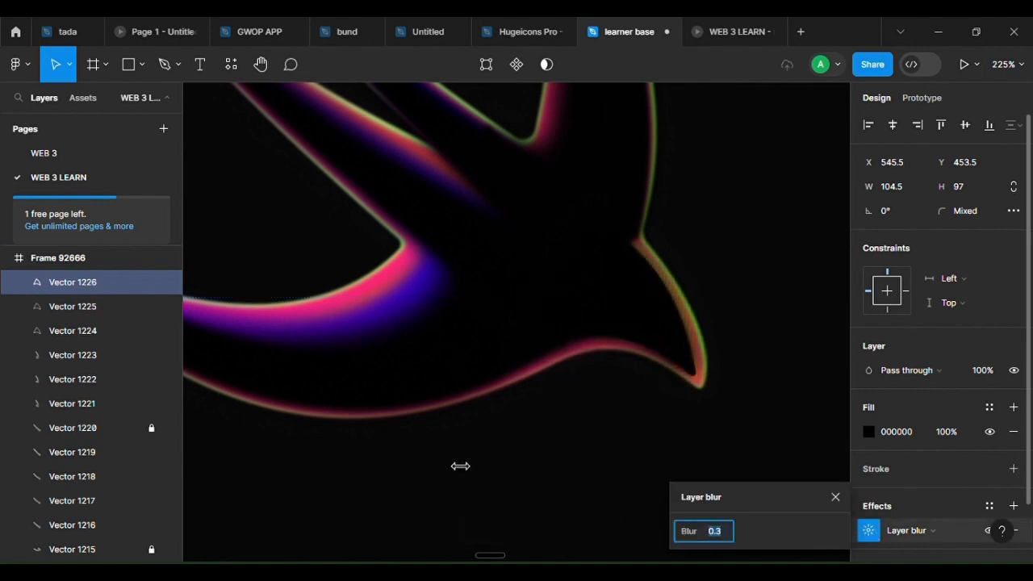
type("4")
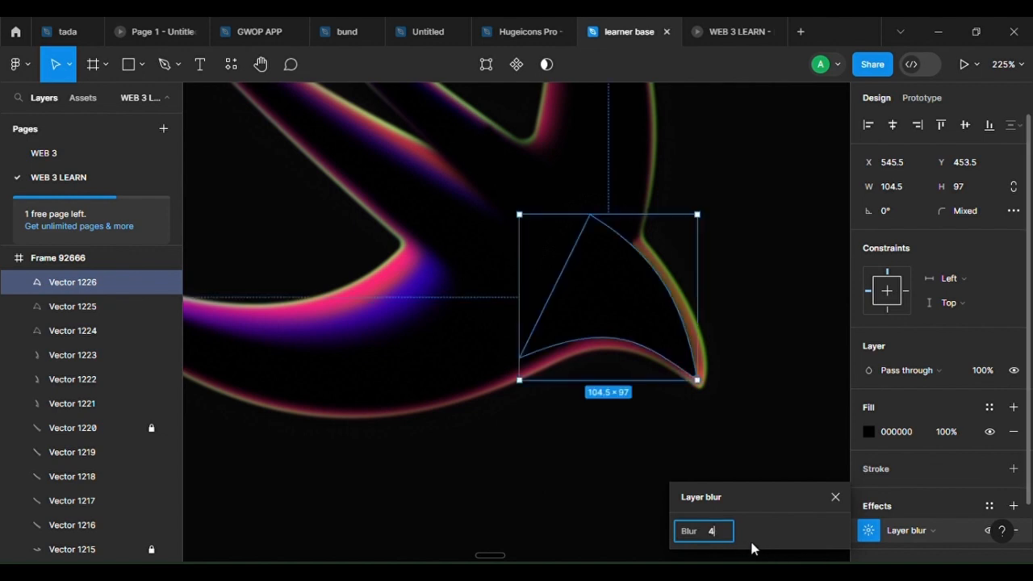
key("Return")
Lock Vectors 1226 and 1224, bend Vector 1225's outer edge outward, and move its beak-tip point to X 652.5, Y 553.5 with the handle at X 650, Y 496.5
scroll(704, 319, "up", 3)
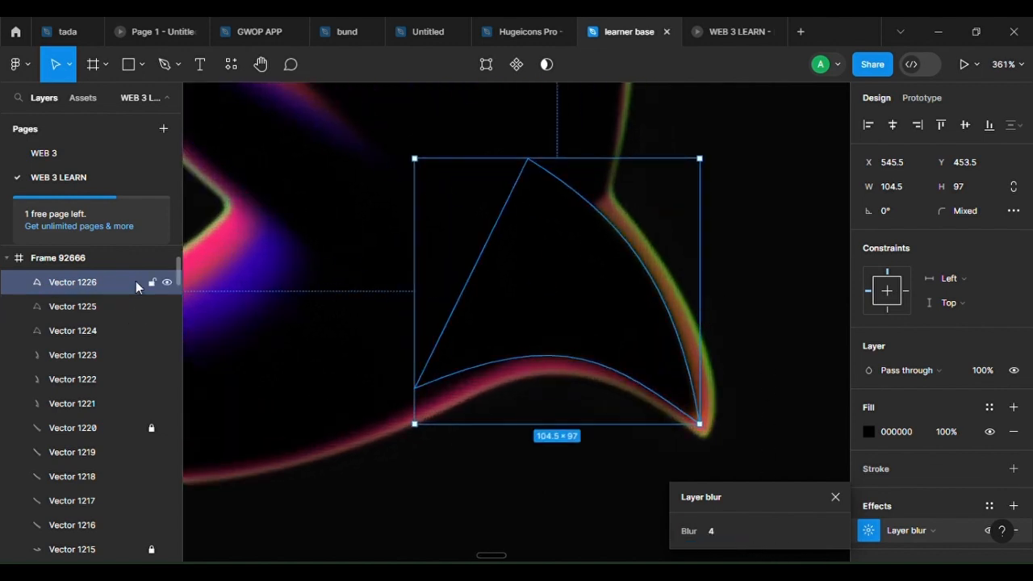
left_click(151, 282)
left_click(150, 331)
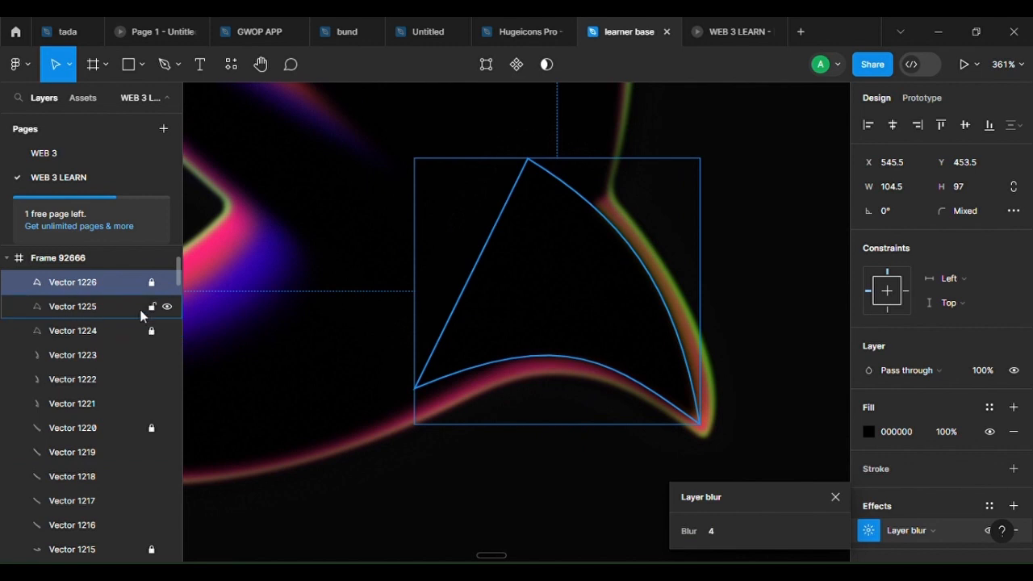
left_click(140, 308)
double_click(654, 327)
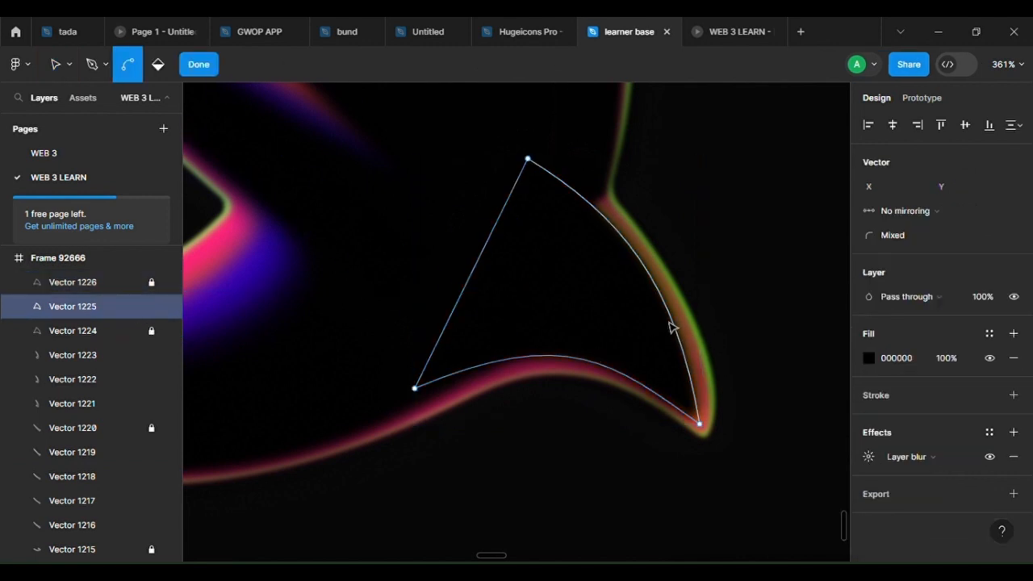
left_click_drag(672, 327, 688, 317)
left_click_drag(706, 434, 713, 443)
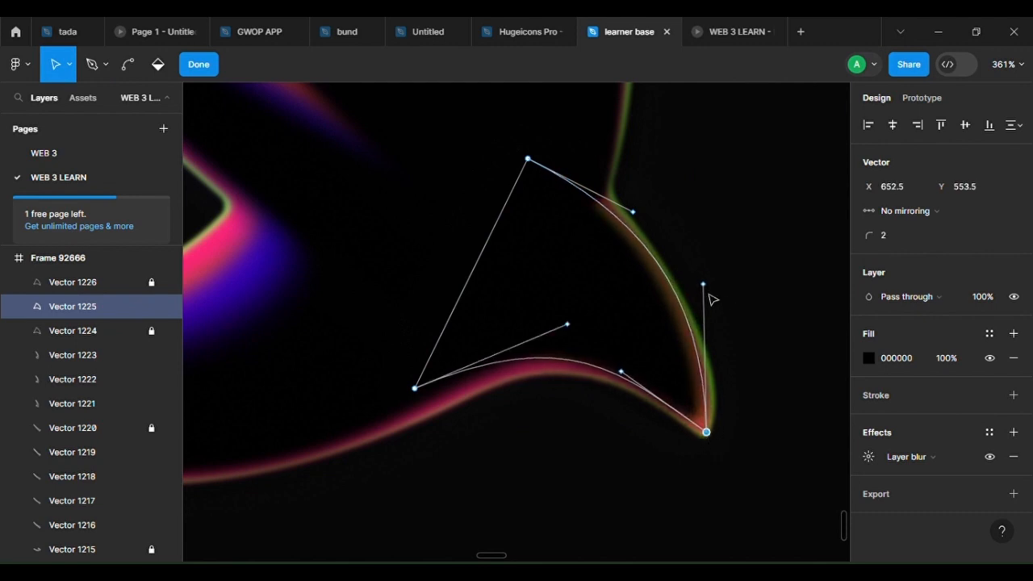
mouse_move(704, 285)
left_mouse_down()
mouse_move(709, 275)
mouse_move(701, 281)
left_mouse_up()
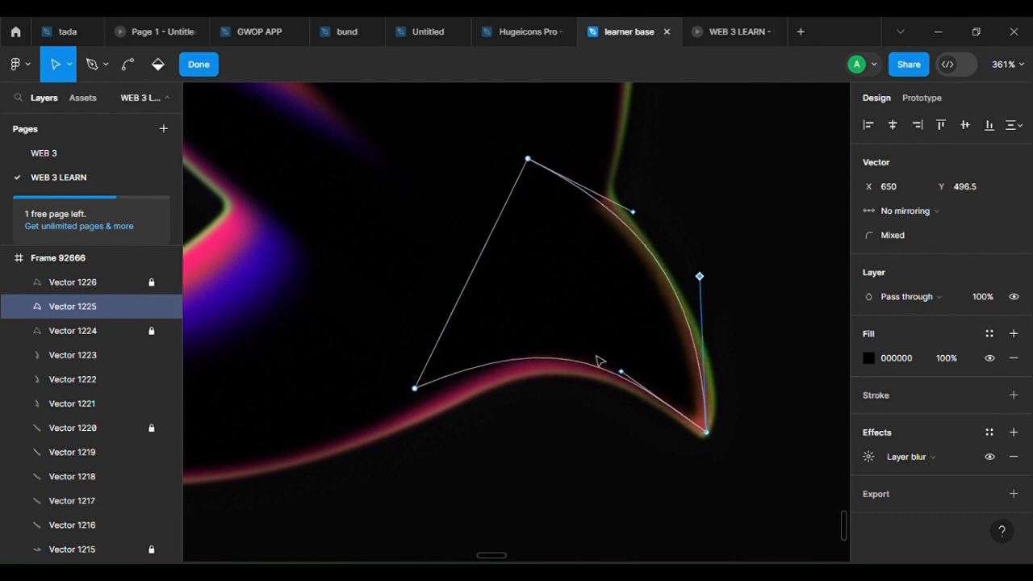
Move Vector 1225's lower body-side corner to X 541.5, Y 542 and shorten its curve handle to follow the beak's underside
left_click_drag(416, 390, 409, 407)
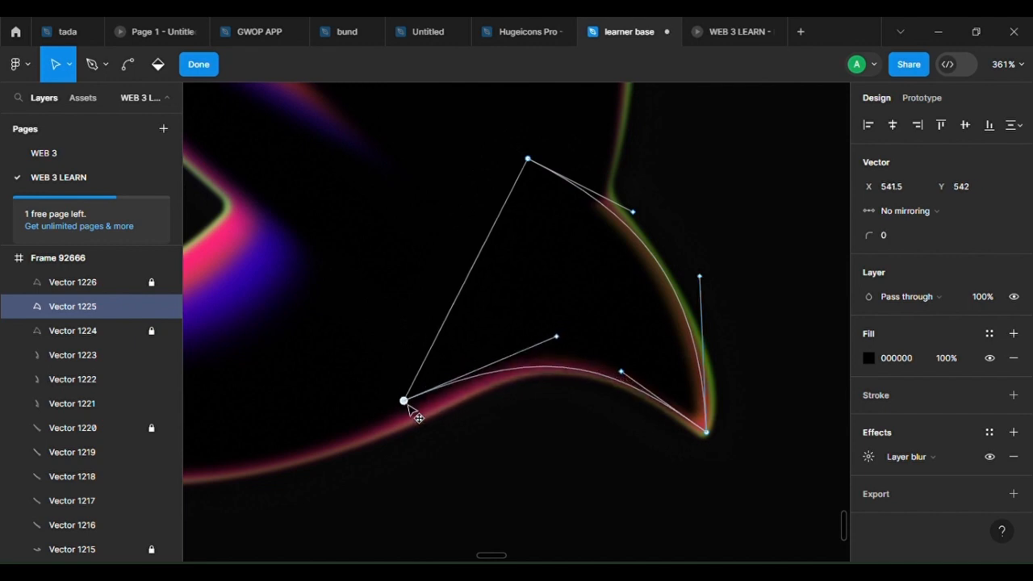
mouse_move(557, 336)
left_mouse_down()
mouse_move(529, 344)
mouse_move(542, 332)
left_mouse_up()
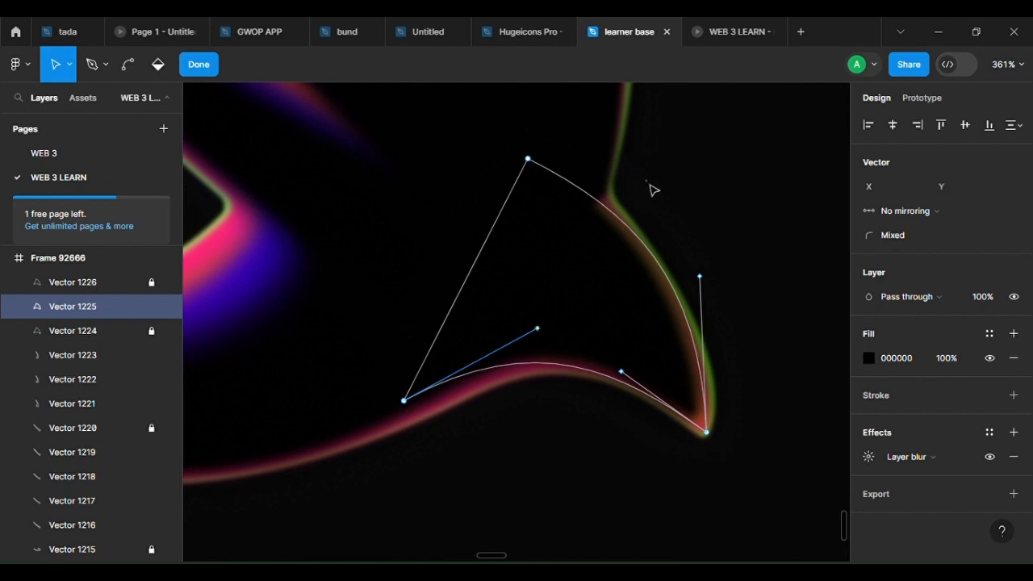
key("Escape")
key("Escape")
scroll(737, 396, "down", 8)
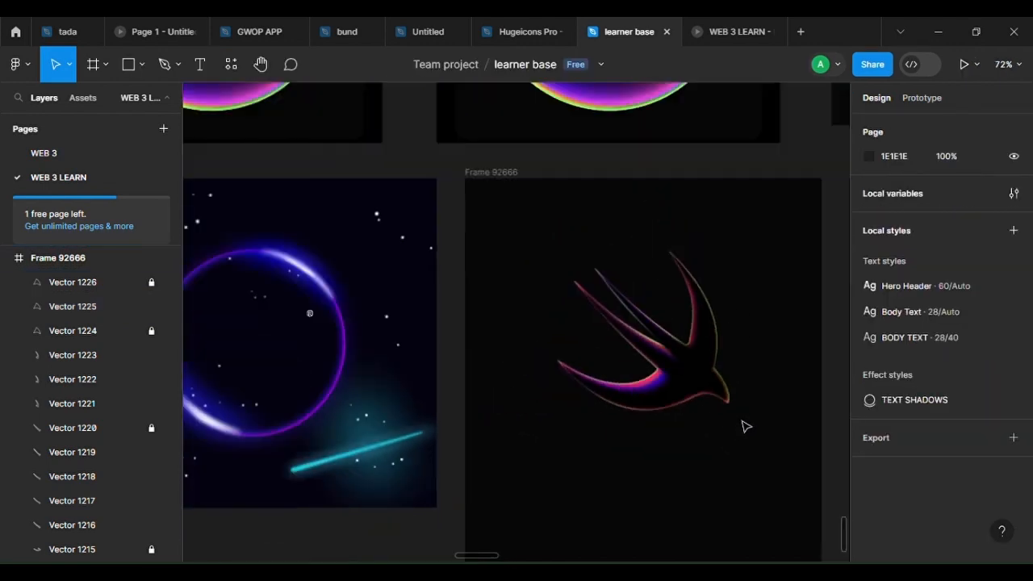
Lock Vector 1225 and unlock Vector 1226 for editing
scroll(702, 422, "up", 10)
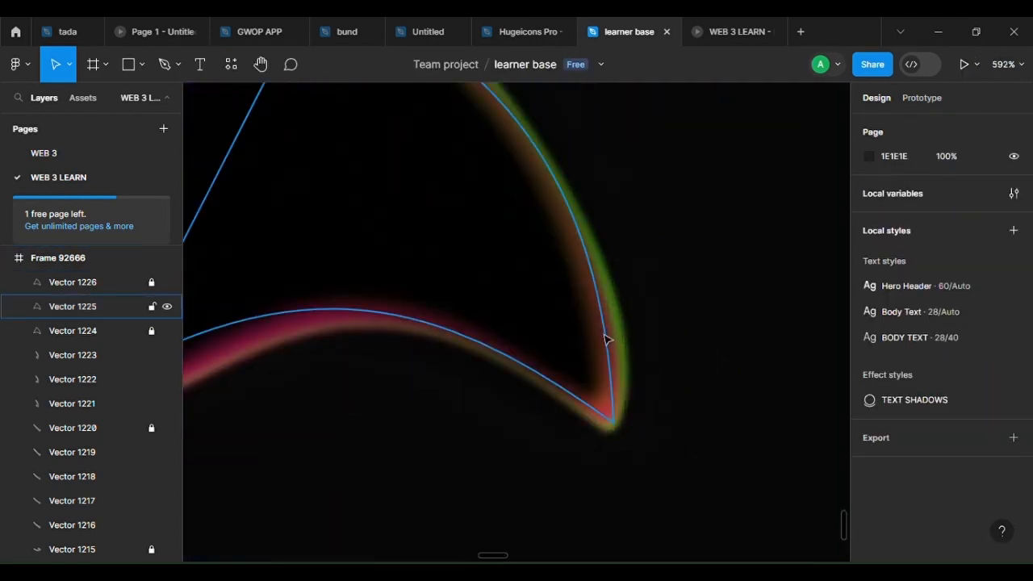
left_click(605, 343)
key("Return")
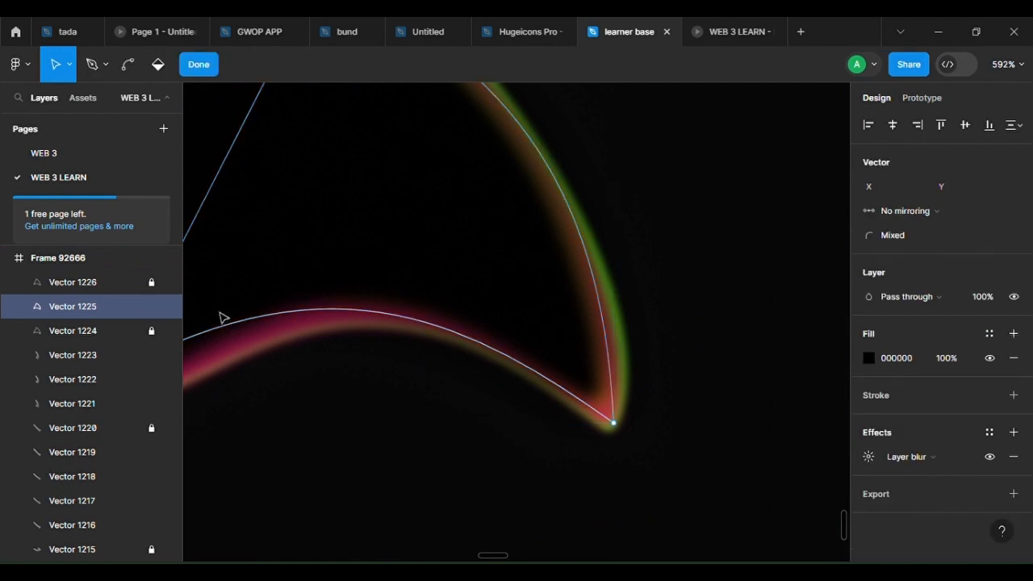
left_click(152, 307)
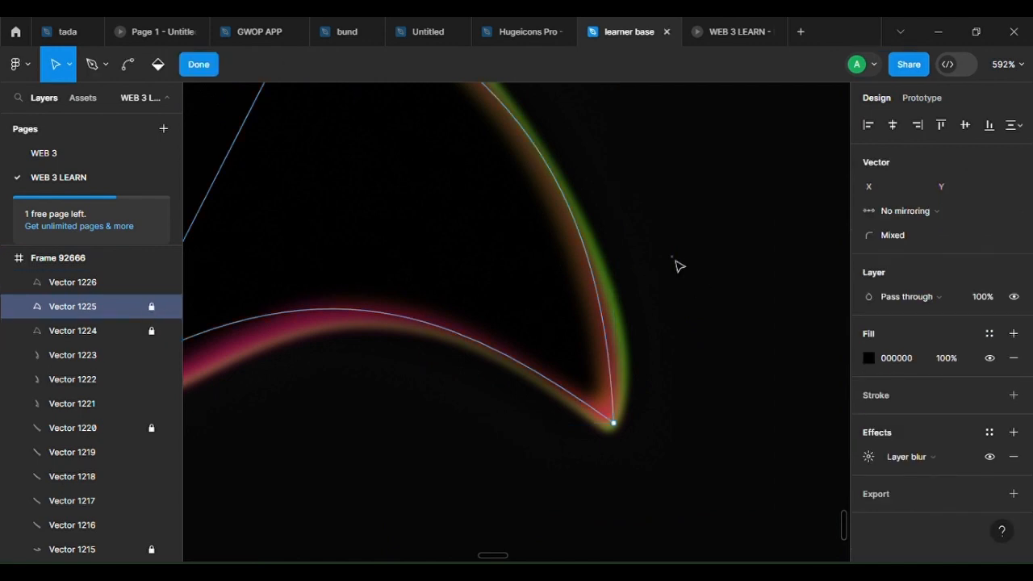
key("Escape")
Move Vector 1226's beak-tip point to X 654.5, Y 556.5 and its upper curve handle to X 647, Y 494.5, and lock the shape
double_click(467, 265)
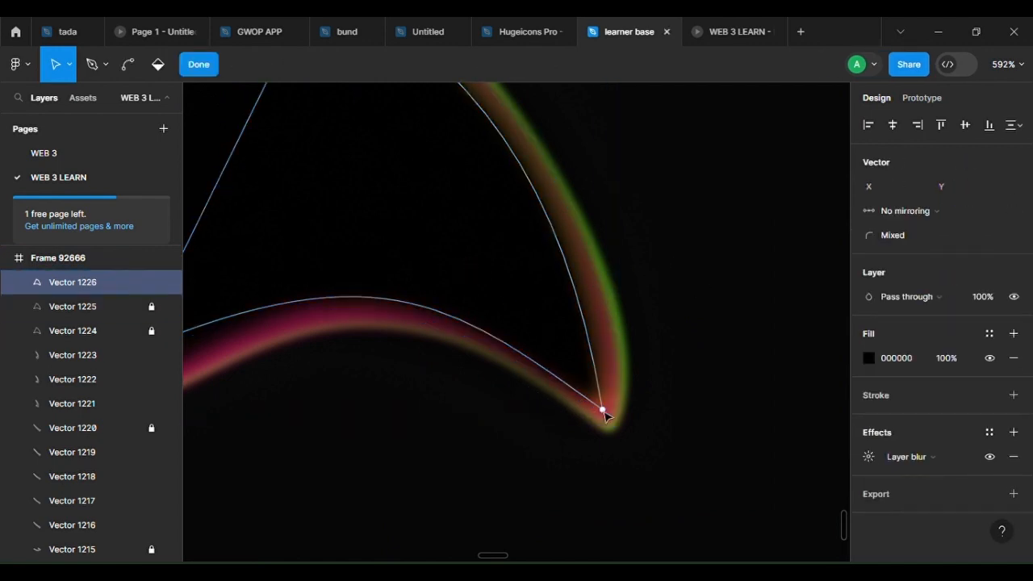
left_click_drag(602, 411, 623, 440)
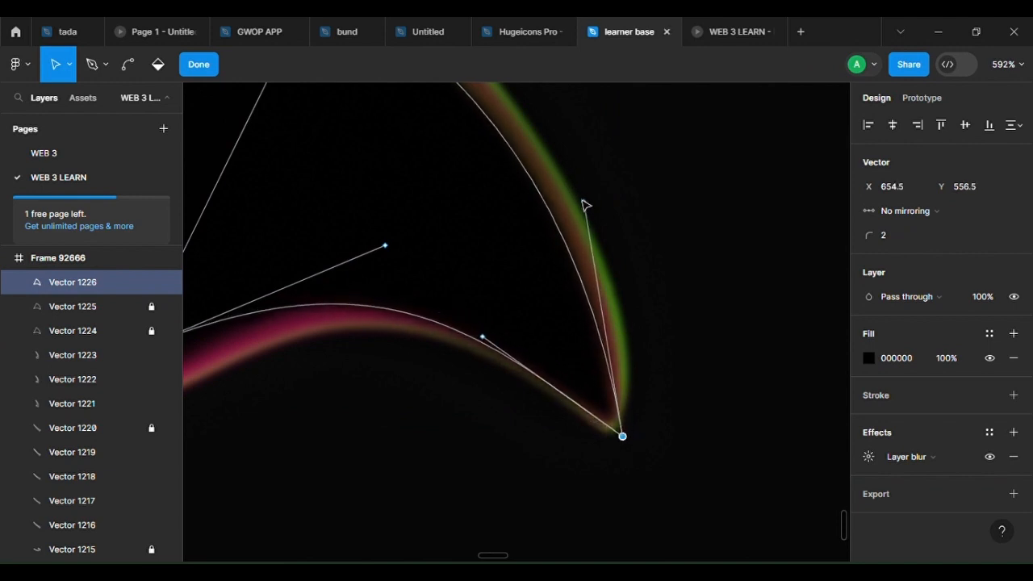
left_click_drag(588, 209, 593, 162)
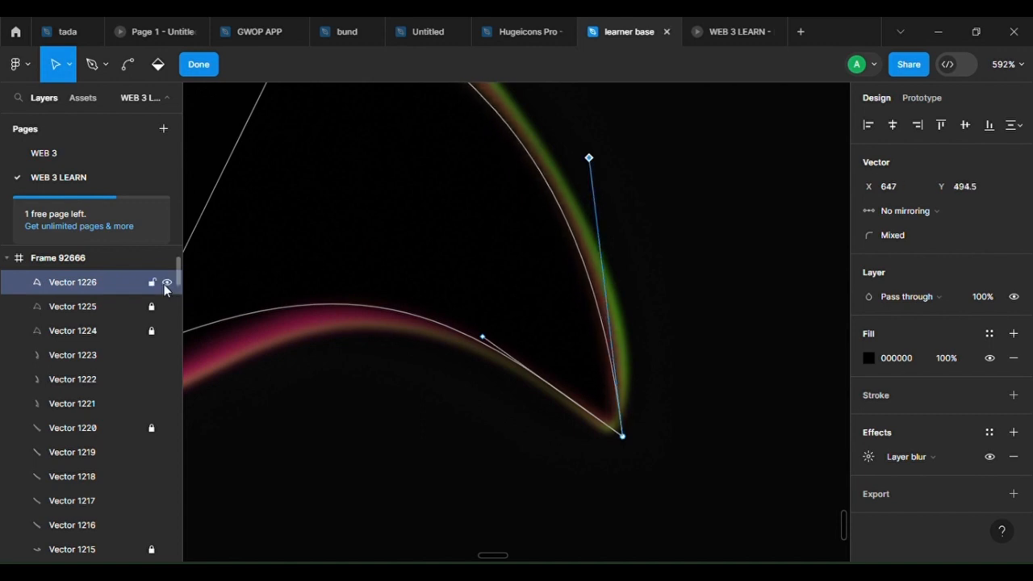
left_click(150, 282)
key("Escape")
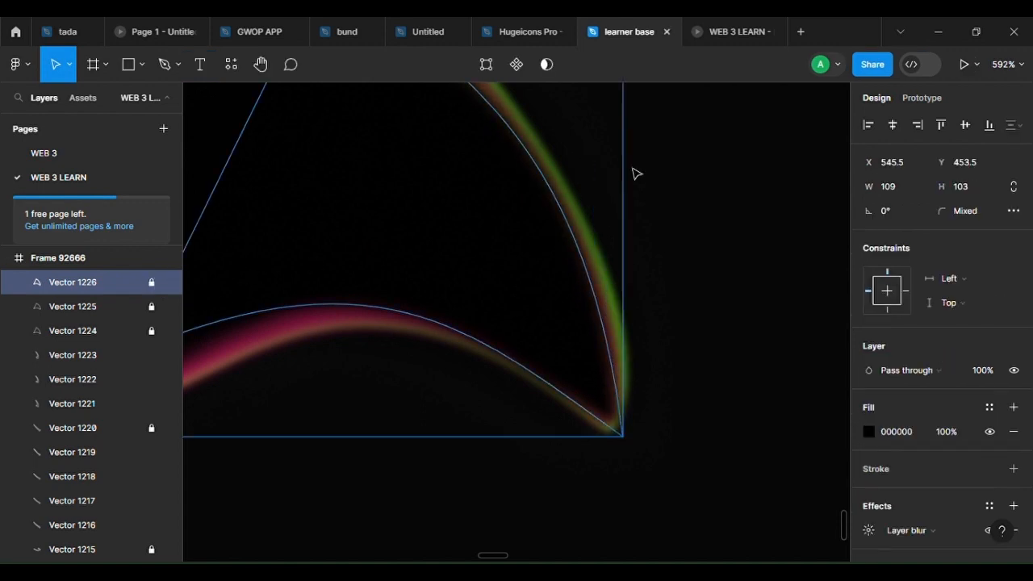
key("Escape")
Bend the outer edge of the orange gradient beak shape, Vector 1212, outward toward the green rim
double_click(567, 210)
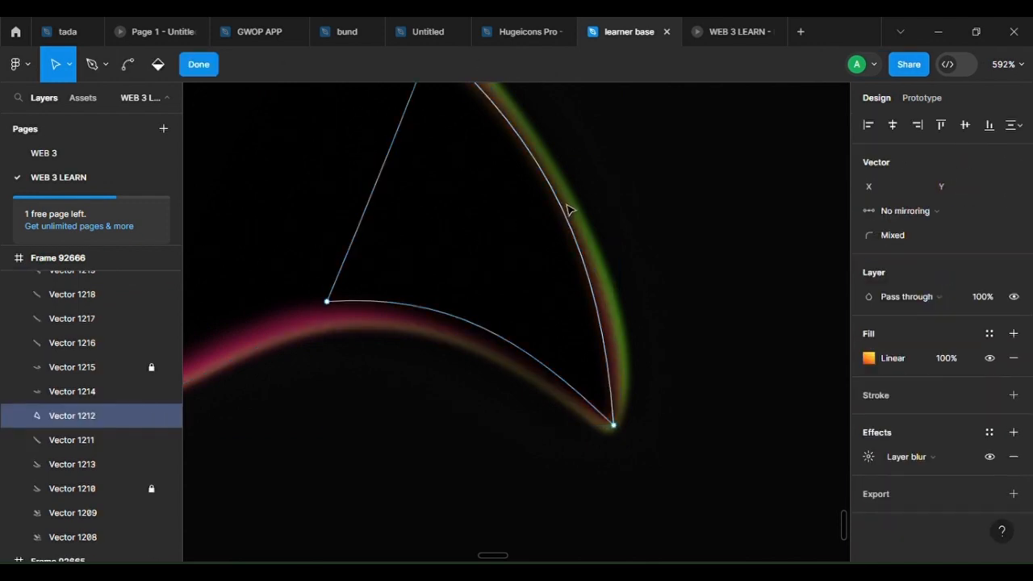
key("ctrl")
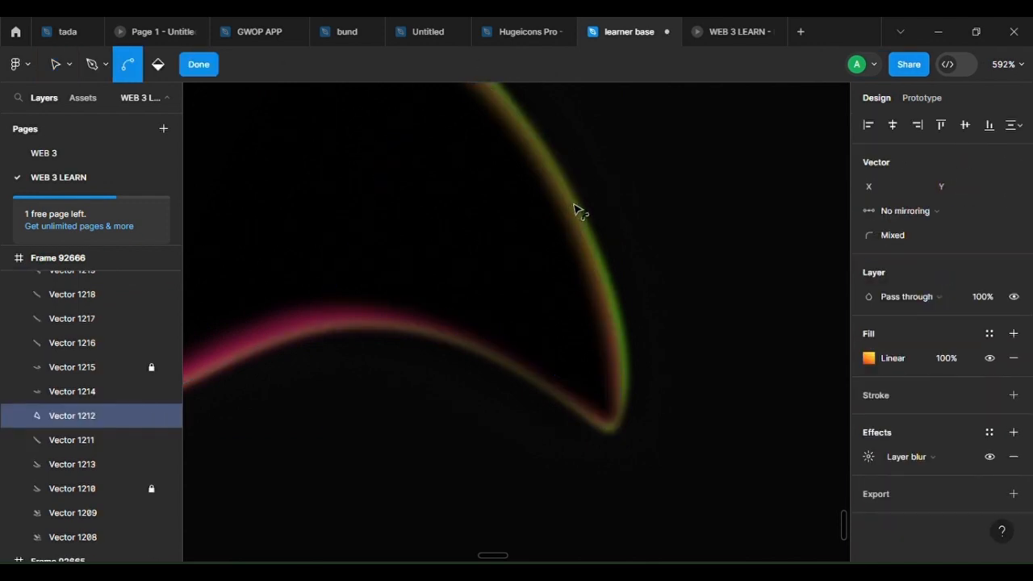
key("Escape")
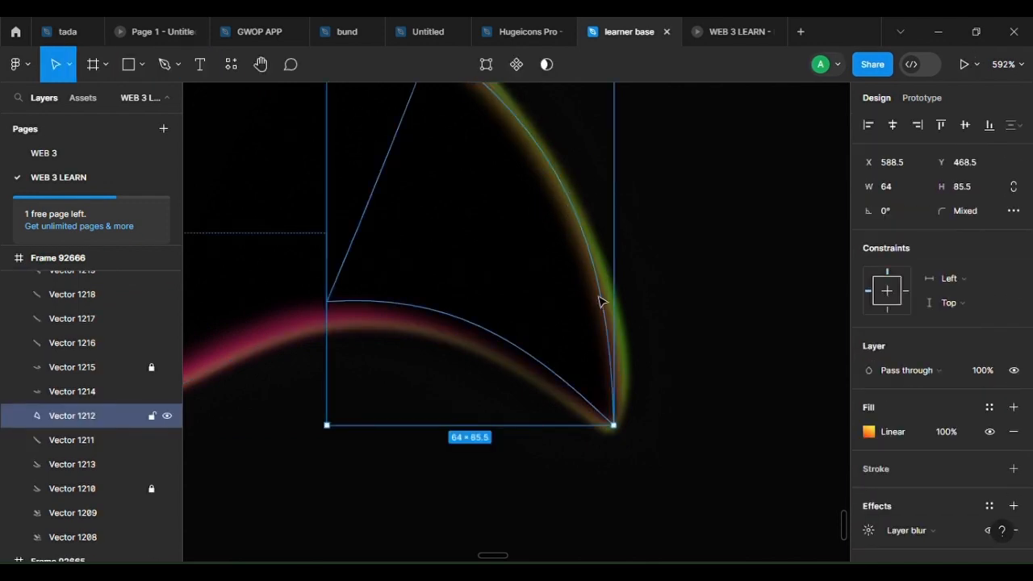
left_click(617, 321, "shift")
double_click(594, 280)
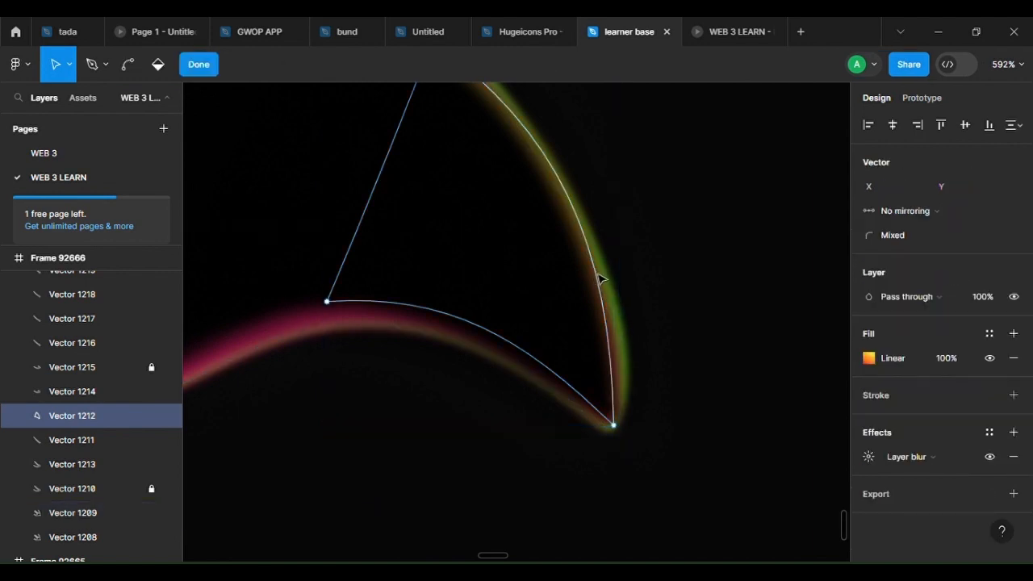
key("ctrl")
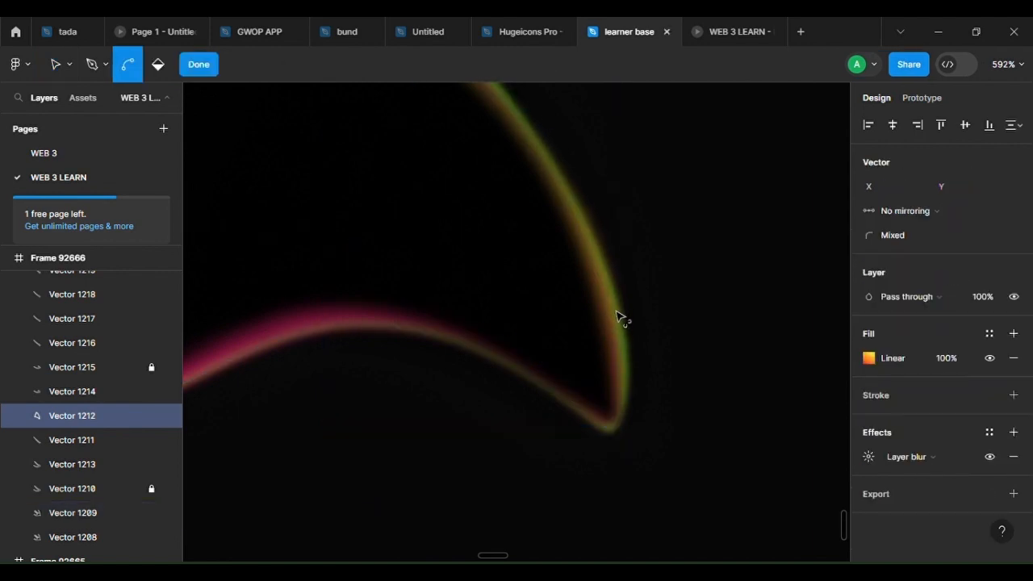
key("Escape")
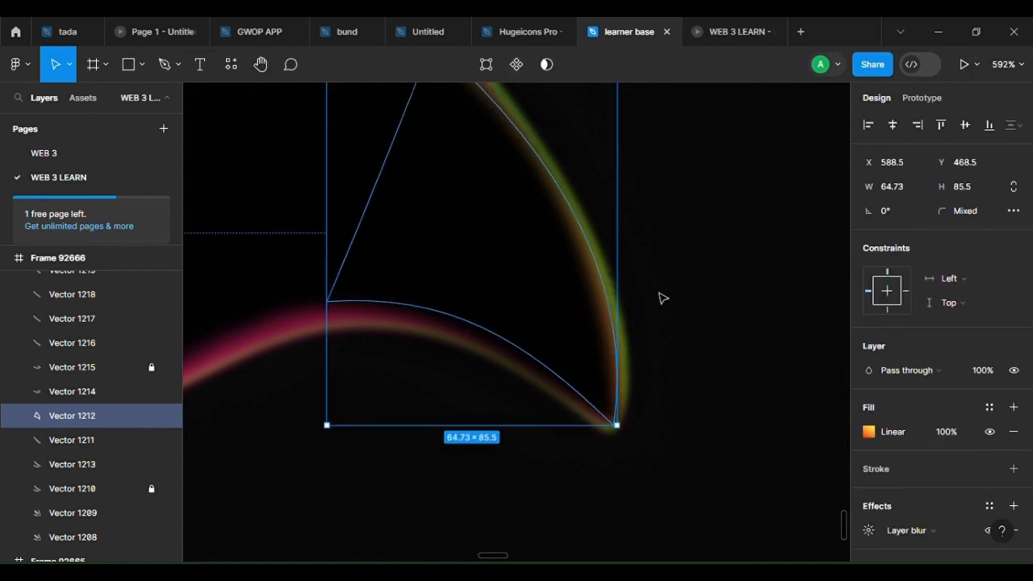
key("Escape")
scroll(655, 389, "down", 6)
scroll(655, 389, "down", 2)
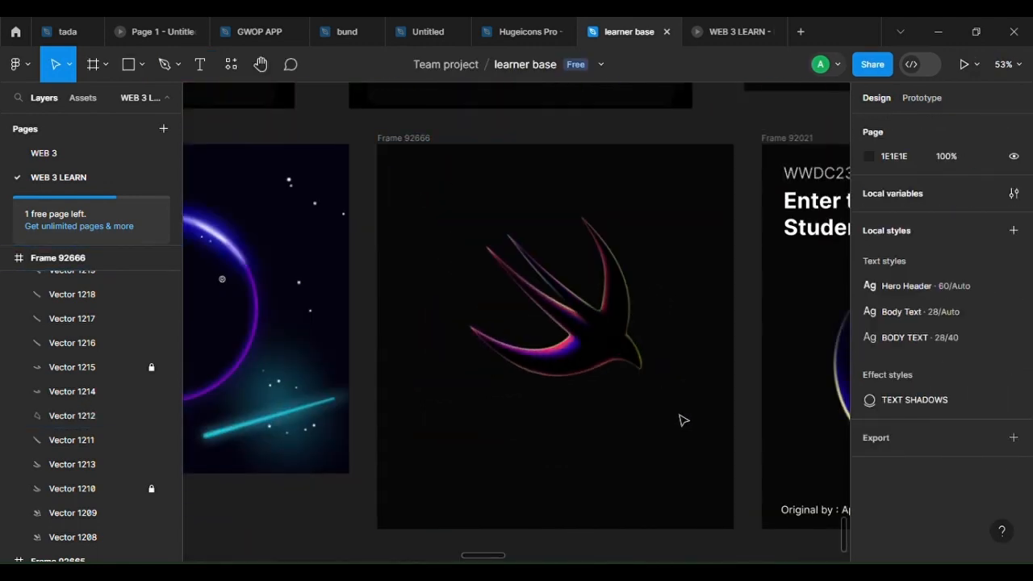
Bend Vector 1214's upper edge slightly downward below the lower feather's glow and move its rounded inner point to X 500, Y 487
scroll(680, 420, "up", 4)
scroll(599, 452, "down", 2)
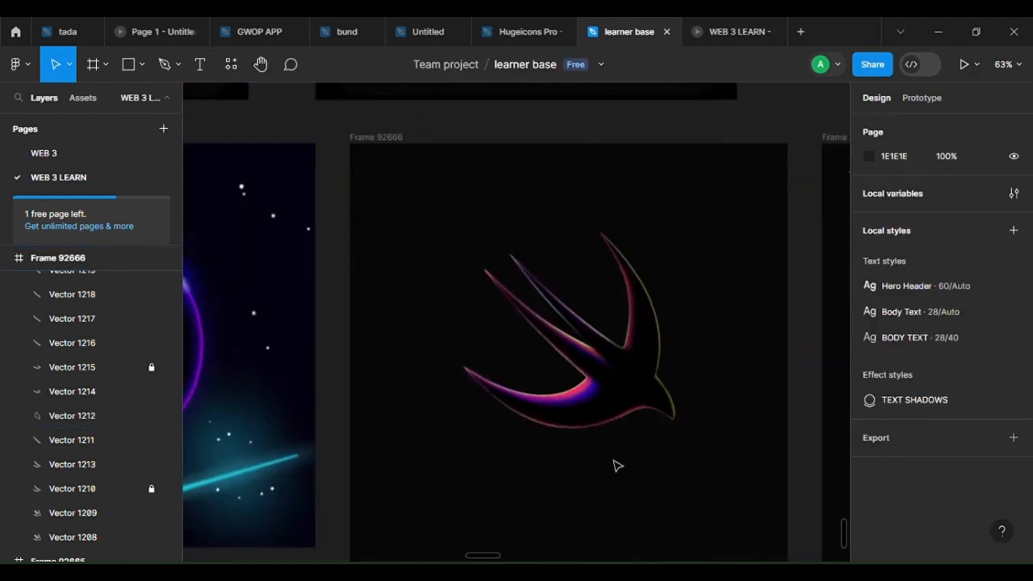
scroll(616, 465, "up", 3)
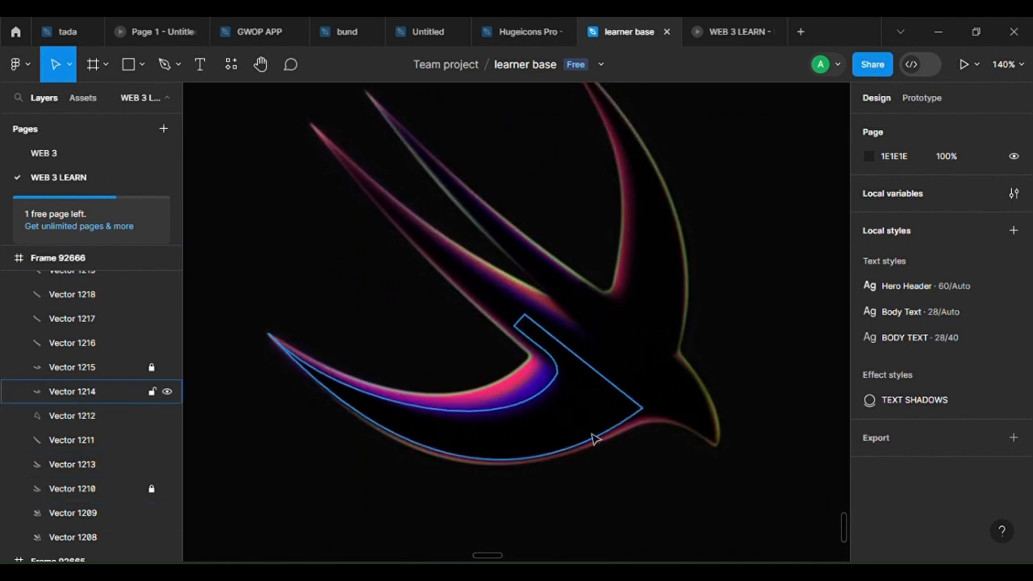
left_click(590, 429)
scroll(541, 363, "up", 3)
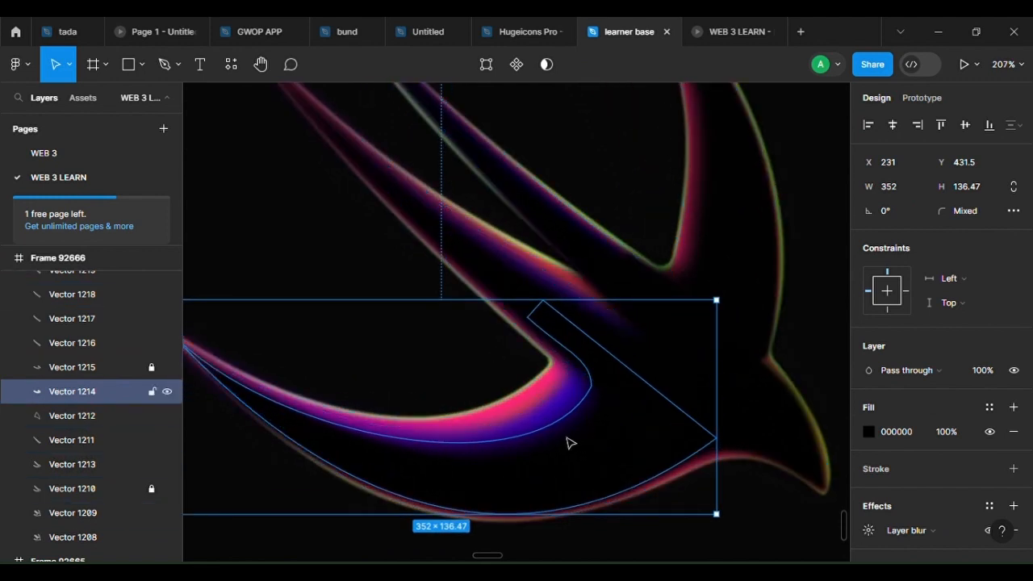
double_click(569, 440)
left_click_drag(532, 442, 521, 449)
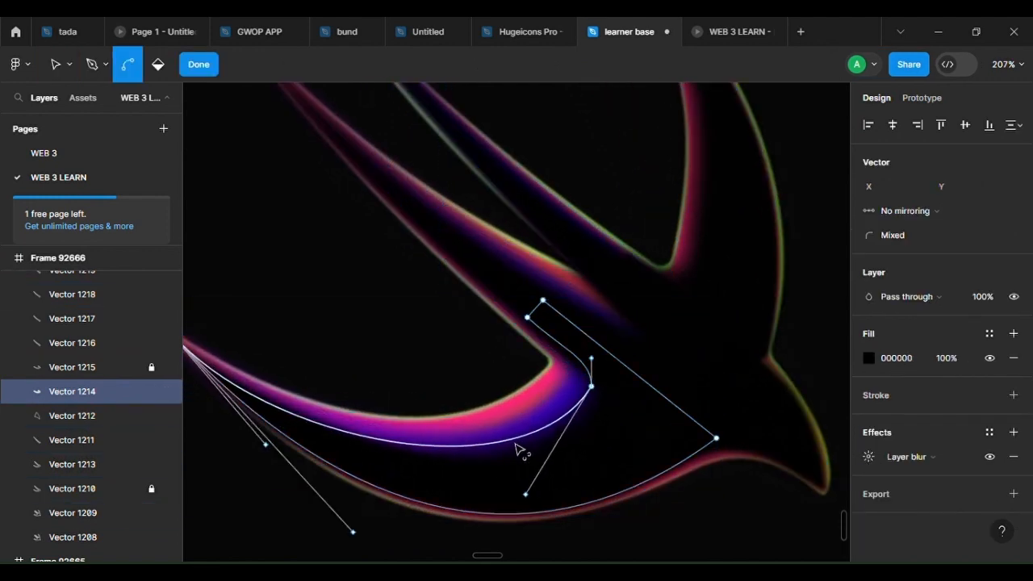
left_click_drag(598, 396, 594, 397)
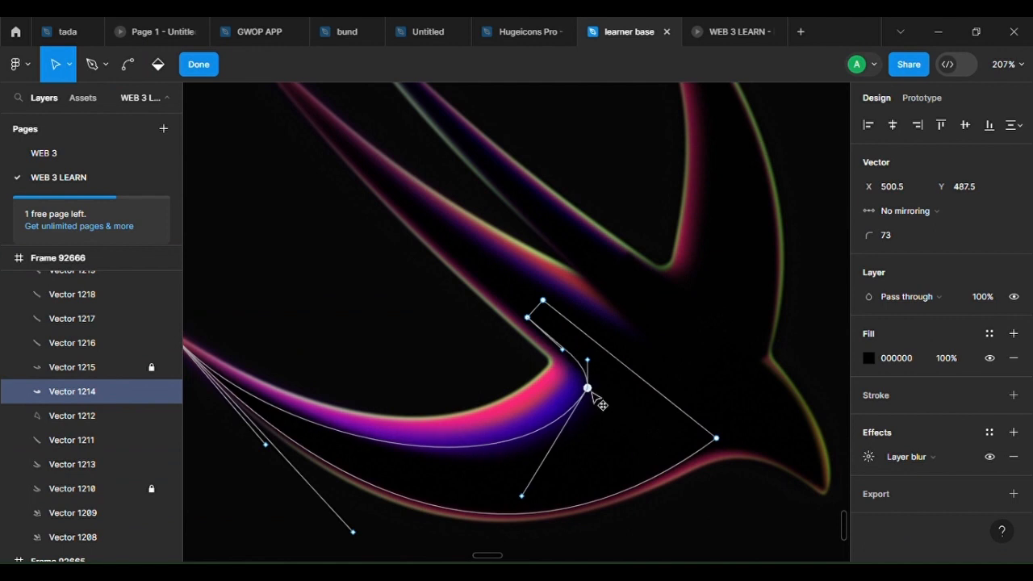
scroll(643, 332, "down", 3)
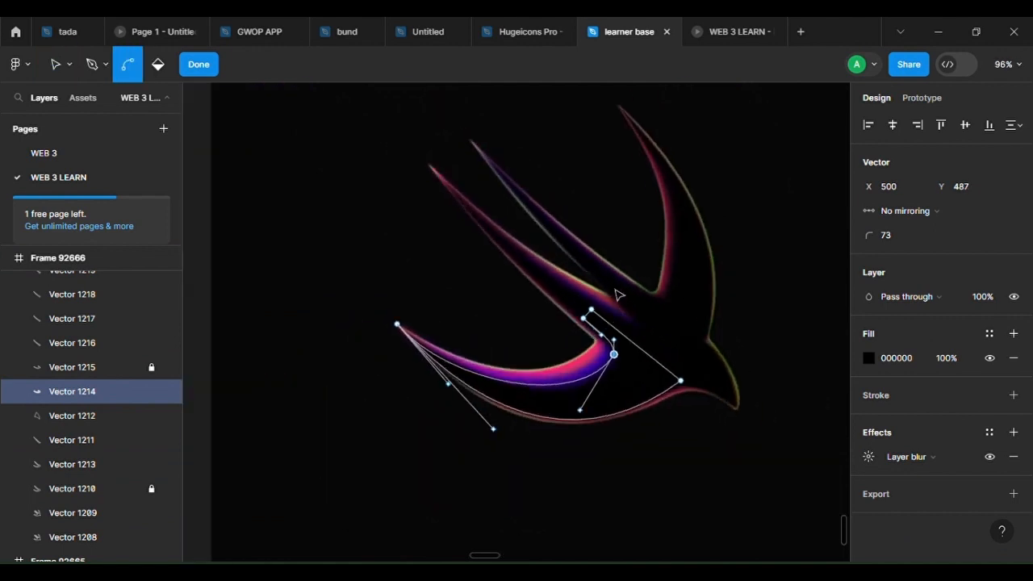
Open the black upper-wing shape, Vector 1223, for point editing and adjust the anchor points at its inner notch
scroll(684, 318, "up", 3)
key("Escape")
left_click(675, 303)
double_click(674, 303)
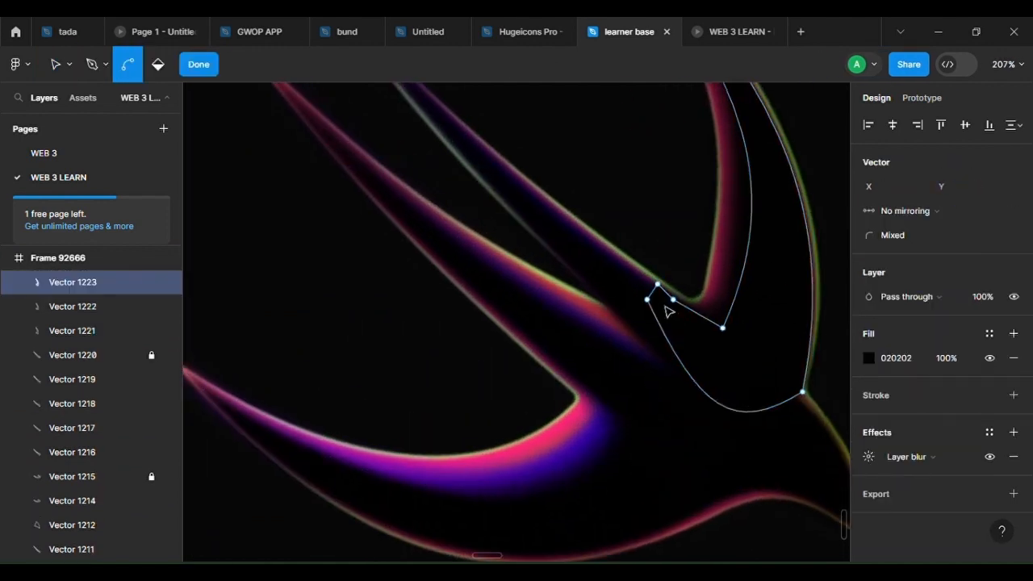
scroll(650, 265, "up", 5)
left_click_drag(656, 268, 649, 284)
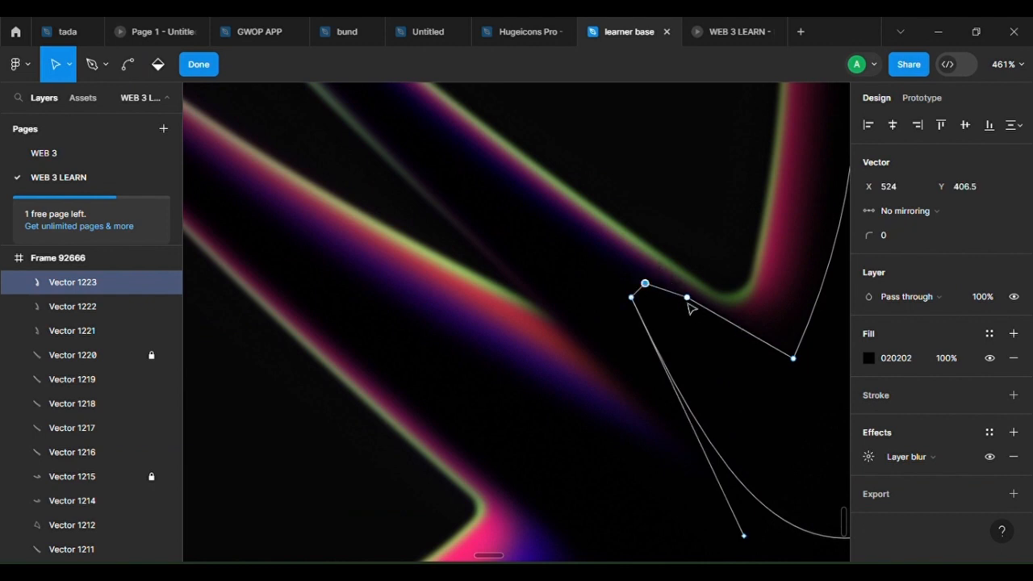
left_click(701, 309)
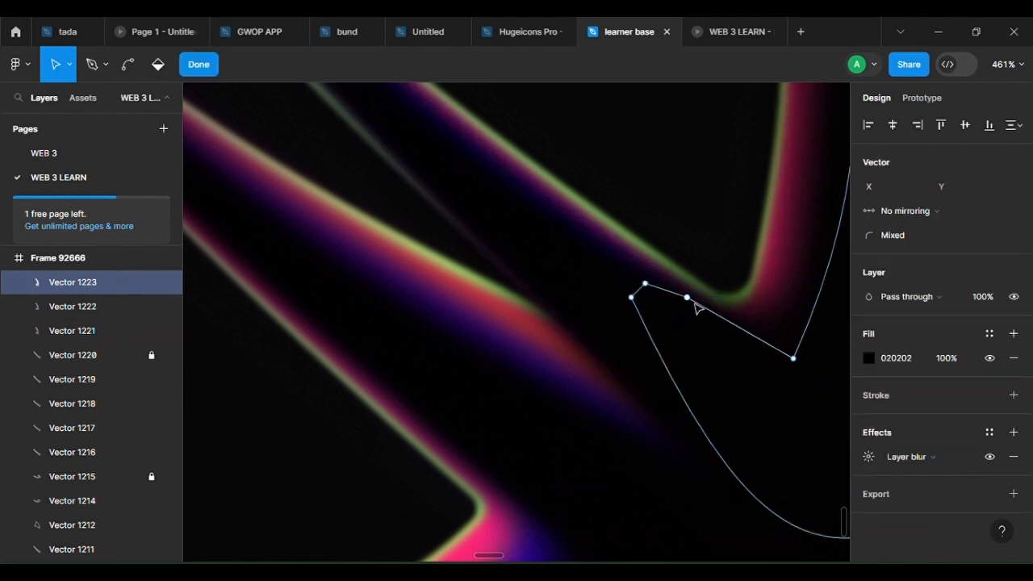
left_click_drag(694, 305, 652, 297)
Bend Vector 1223's inner notch edge into a curve beneath the upper wing's inner corner and finish point editing
scroll(695, 347, "down", 3)
left_click_drag(708, 324, 707, 338)
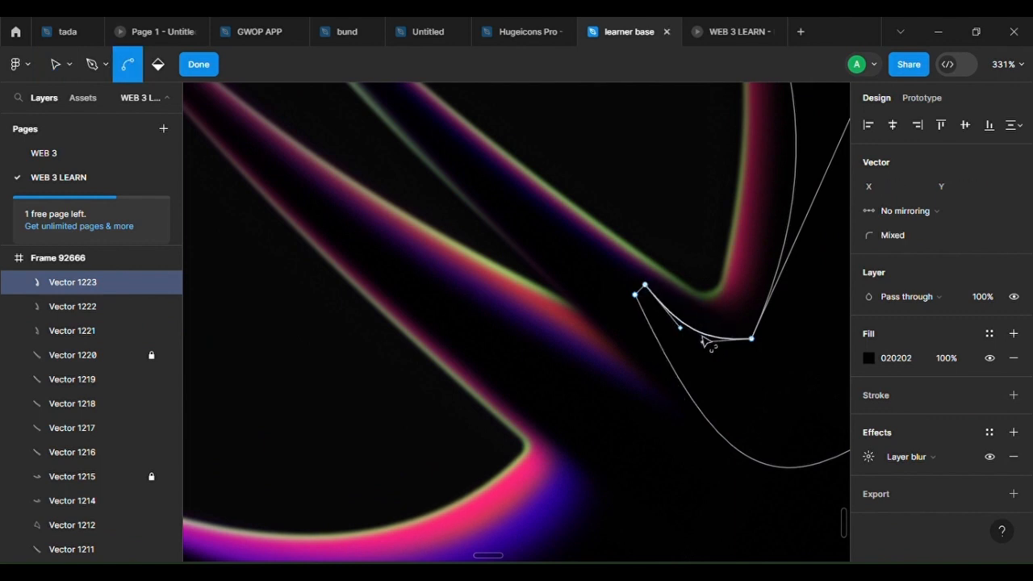
left_click_drag(896, 234, 917, 237)
scroll(583, 295, "down", 7)
left_click(652, 284)
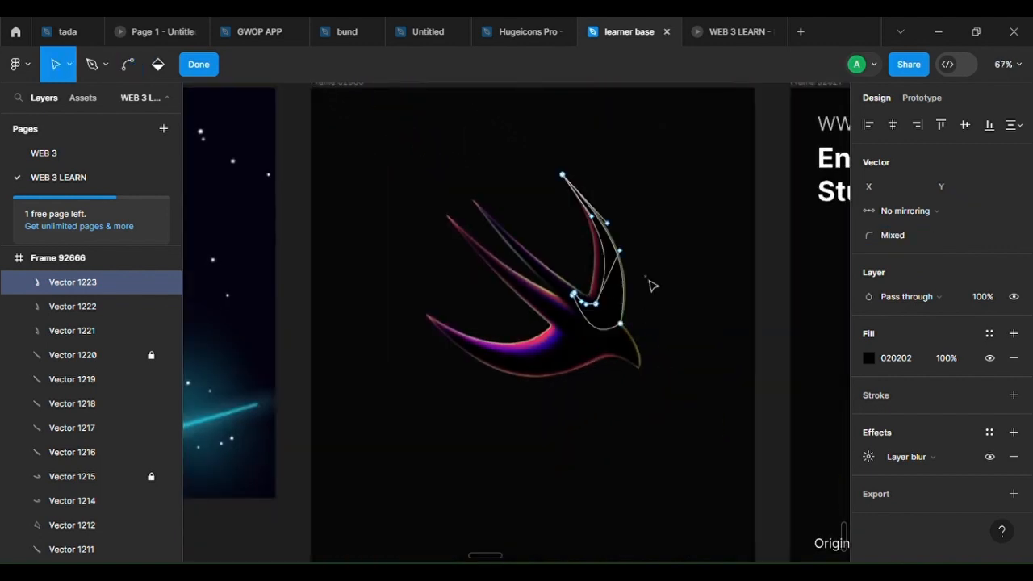
left_click(651, 285)
left_click(652, 286)
scroll(629, 384, "up", 5)
scroll(554, 421, "down", 5)
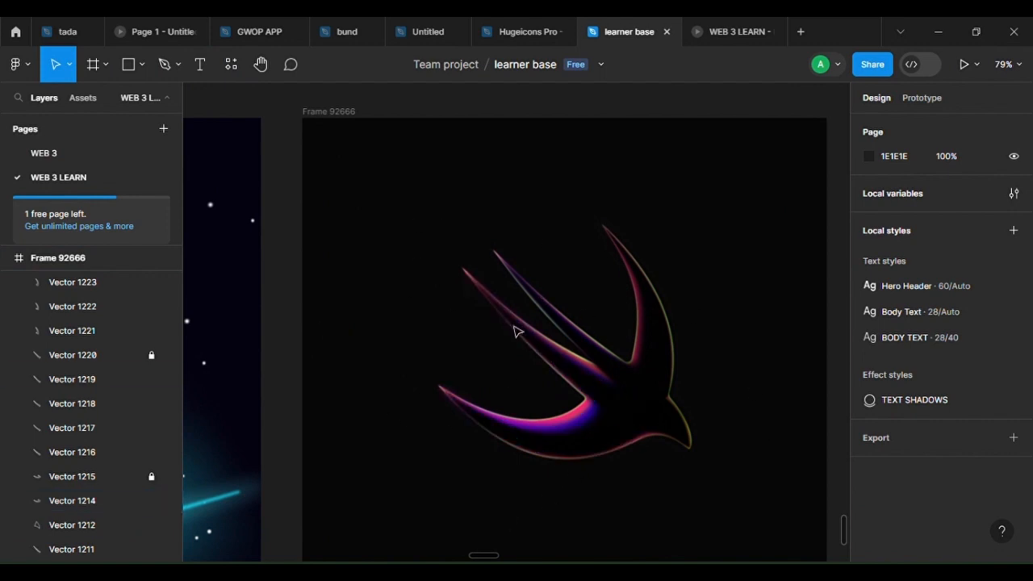
scroll(678, 488, "down", 4)
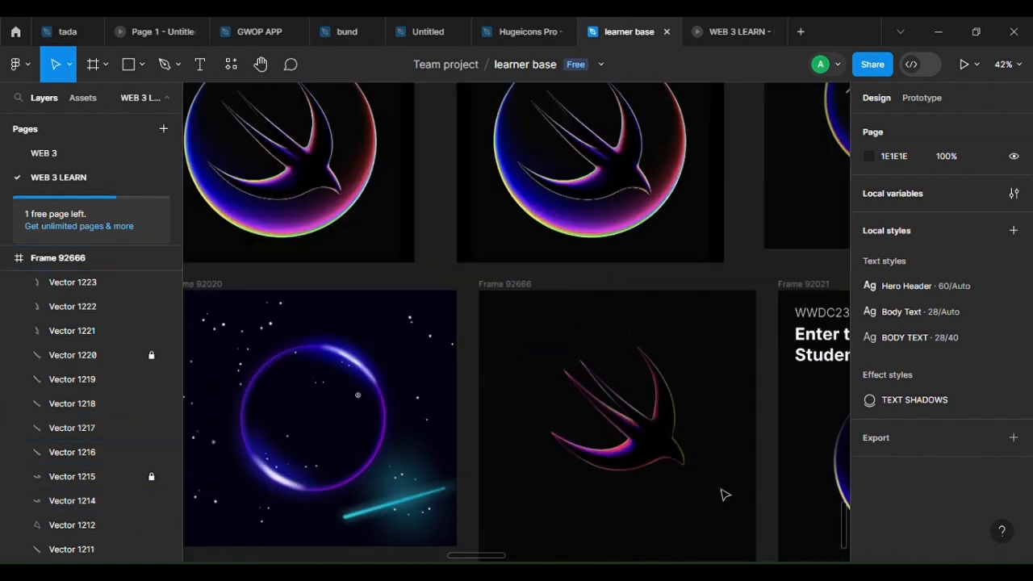
left_click_drag(721, 493, 705, 459)
scroll(613, 375, "up", 10)
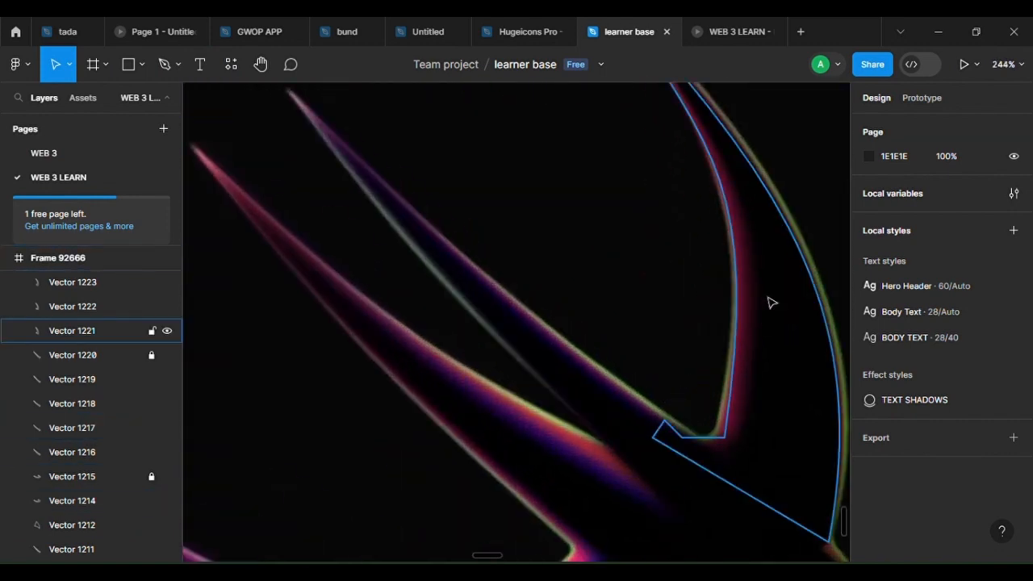
double_click(769, 302)
scroll(750, 320, "right", 3)
scroll(725, 339, "up", 3)
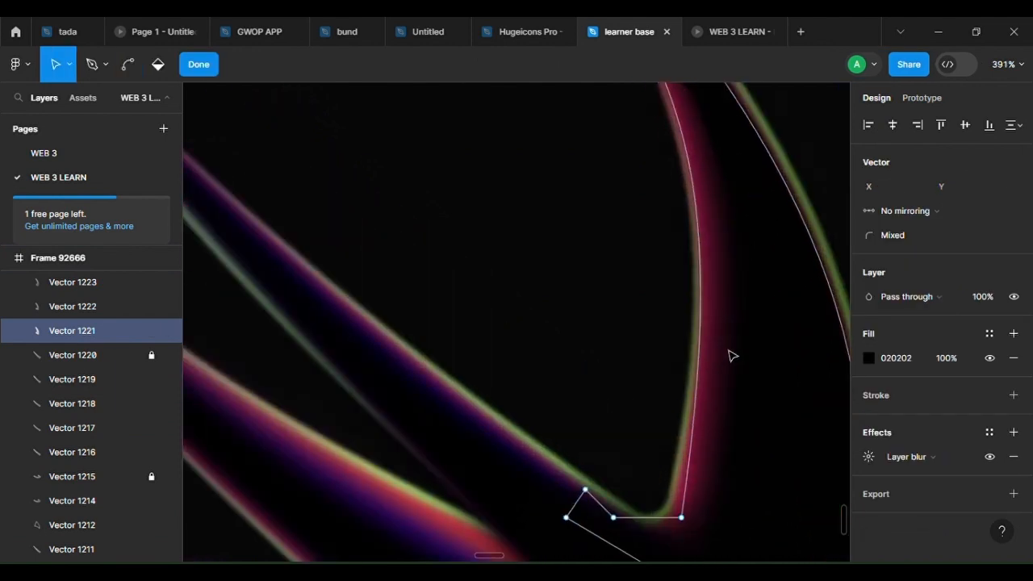
left_click(689, 337)
scroll(565, 426, "down", 6)
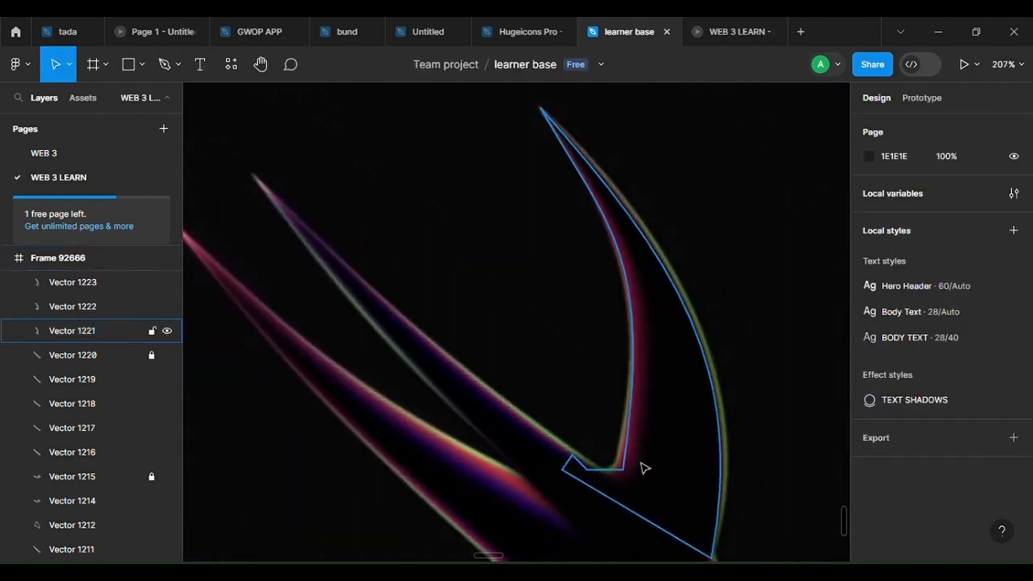
Set the layer blur of Vector 1221 in the upper wing to 16
scroll(664, 493, "up", 6)
scroll(664, 436, "up", 2)
left_click(645, 382)
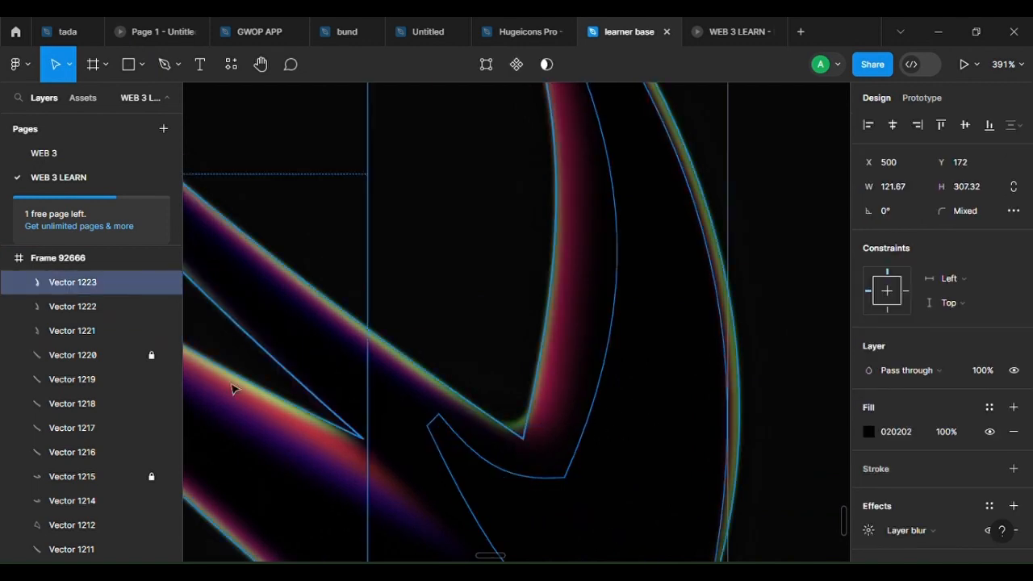
scroll(650, 319, "down", 5)
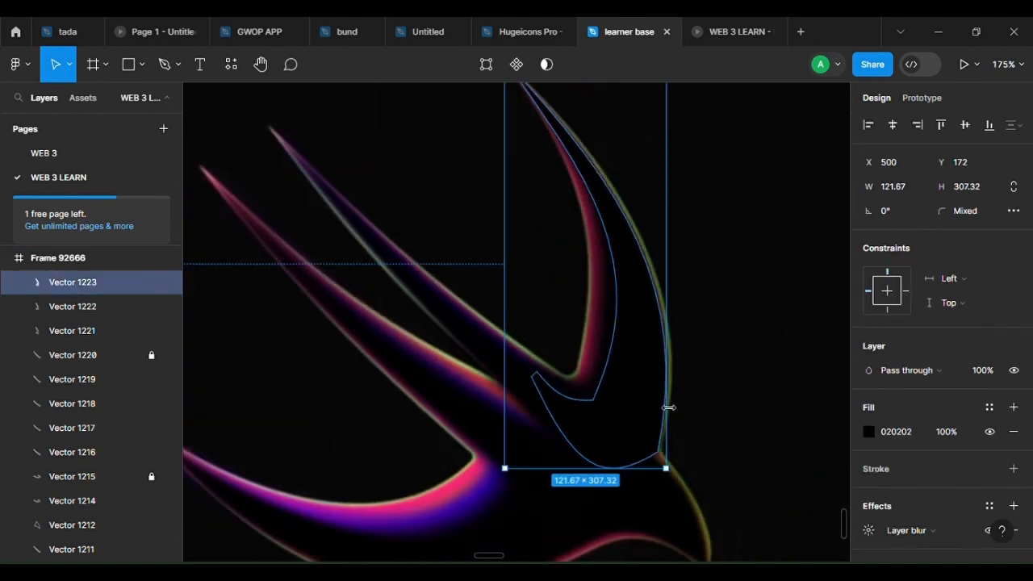
scroll(652, 425, "up", 2)
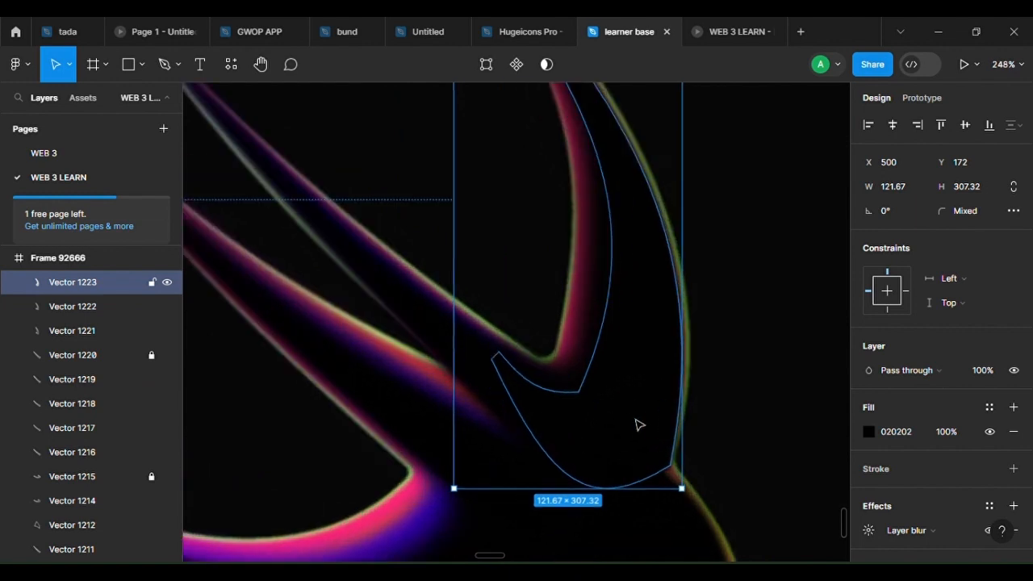
left_click(80, 335)
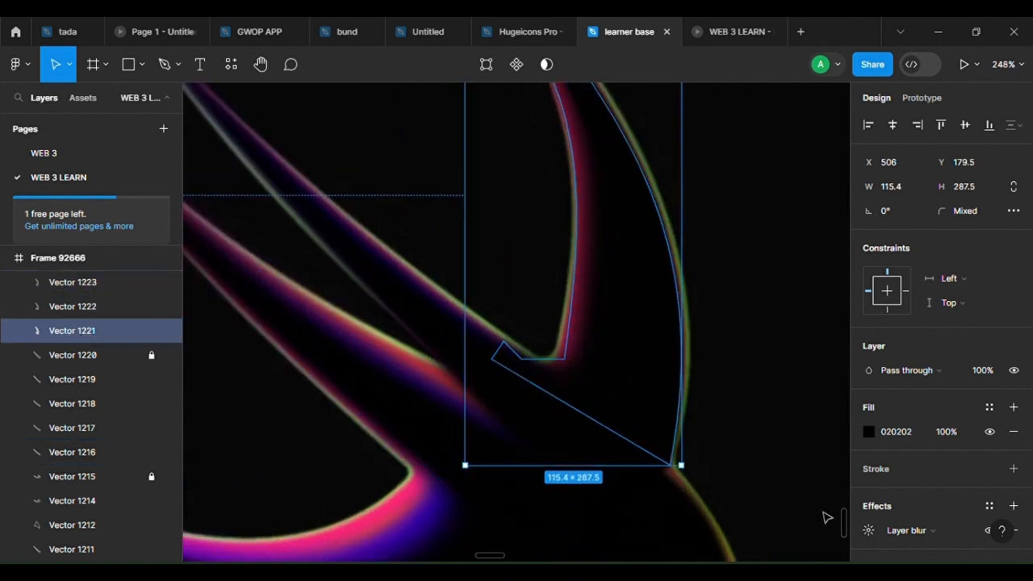
left_click(869, 530)
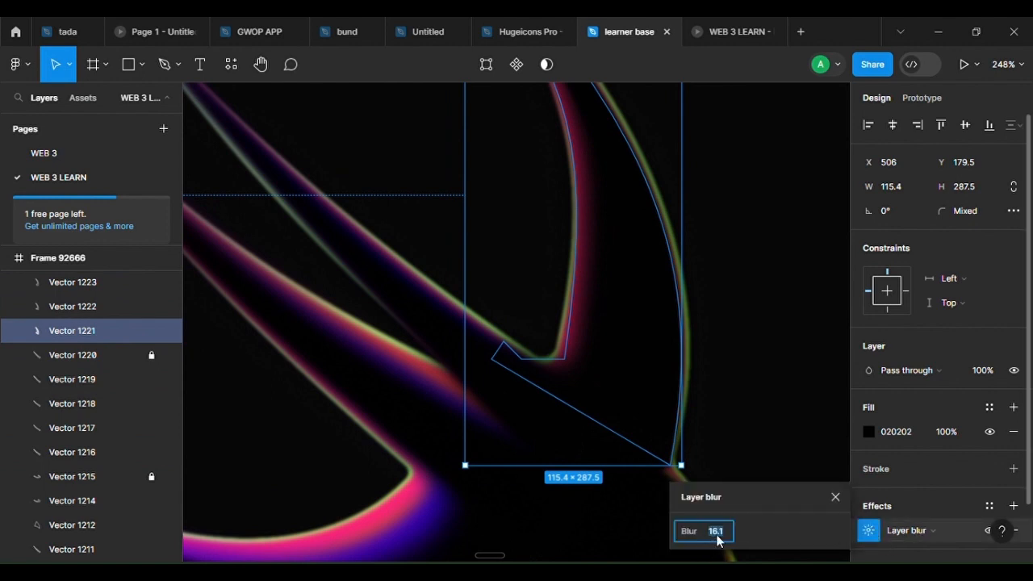
type("1")
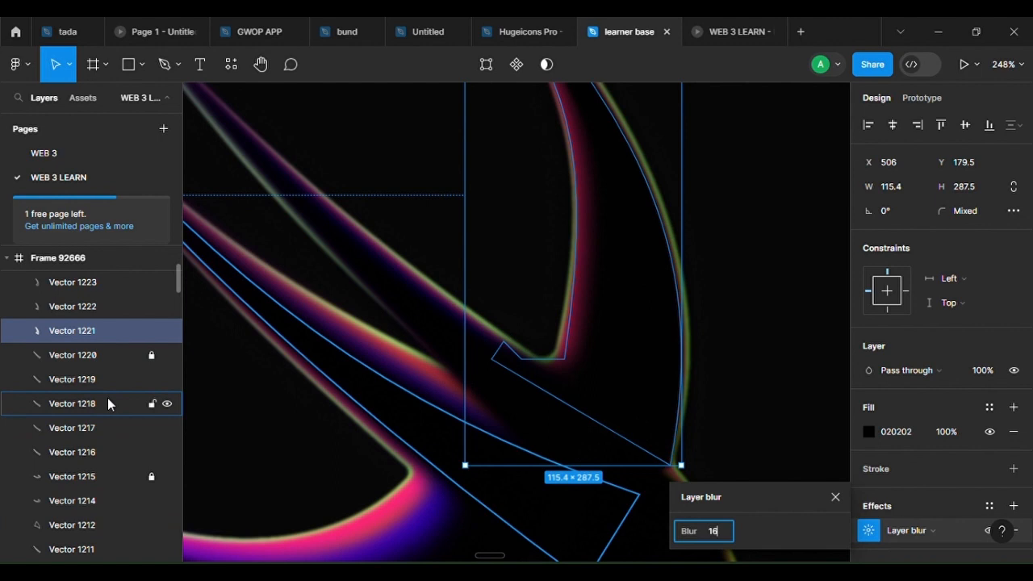
Check the layer blur settings of Vector 1222 and Vector 1223
left_click(78, 308)
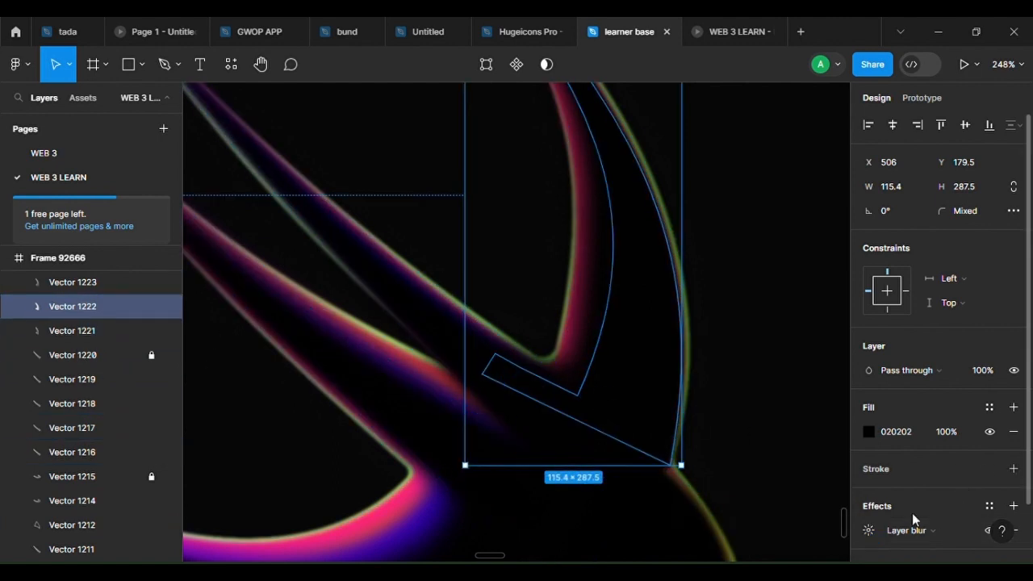
left_click(869, 530)
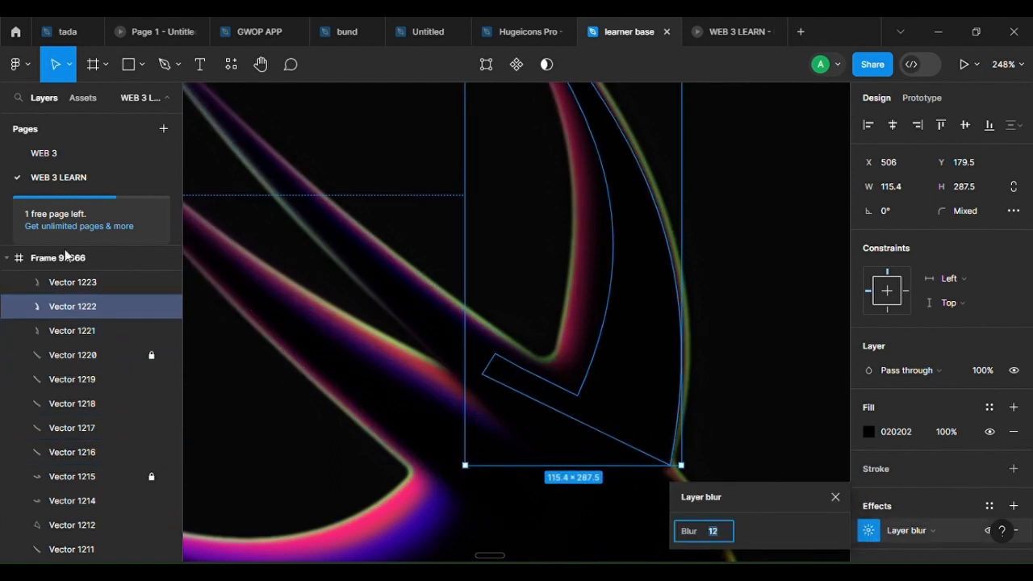
left_click(73, 281)
left_click(868, 533)
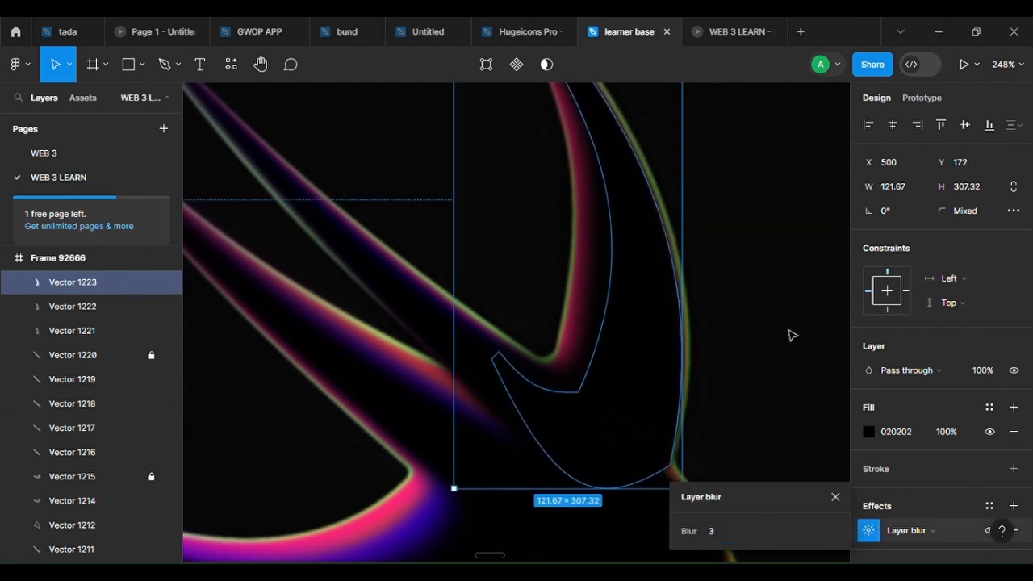
left_click(788, 363)
Examine the overlapping shapes in the upper wing and compare the swallow with the reference artwork in the neighbouring frames
scroll(730, 363, "down", 1)
left_click(676, 304)
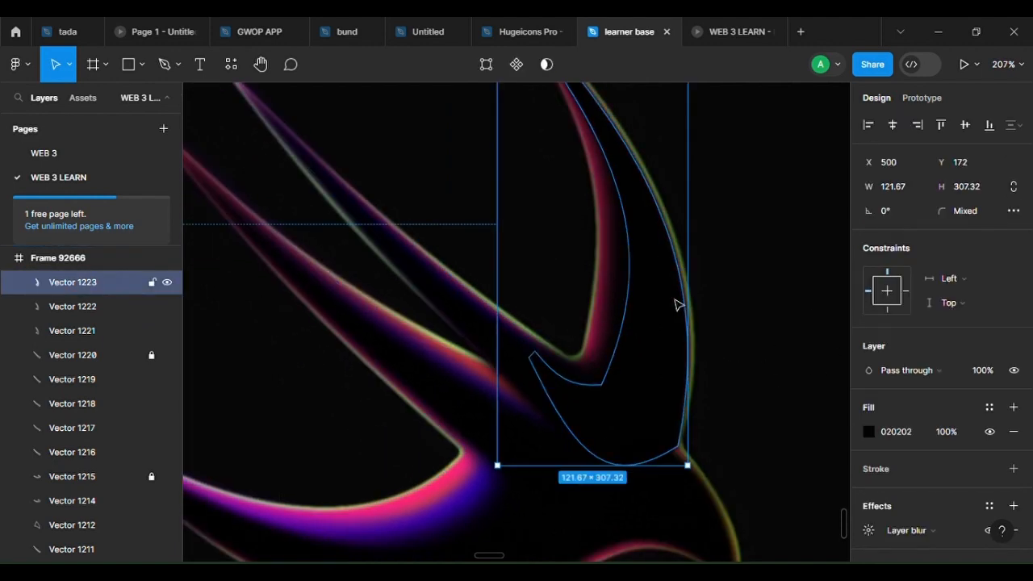
left_click(619, 301)
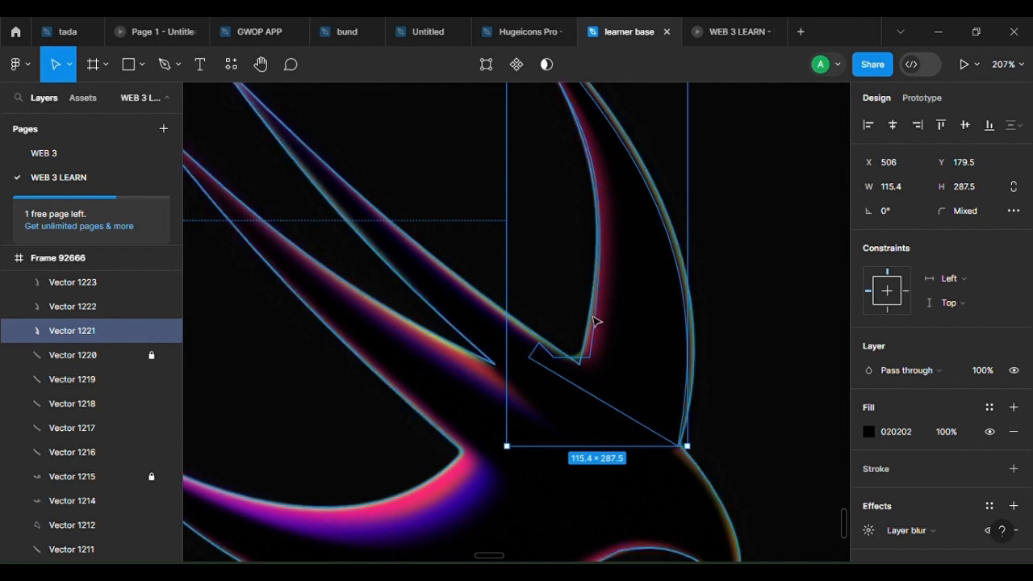
left_click(742, 344)
scroll(743, 343, "down", 5)
scroll(782, 432, "down", 5)
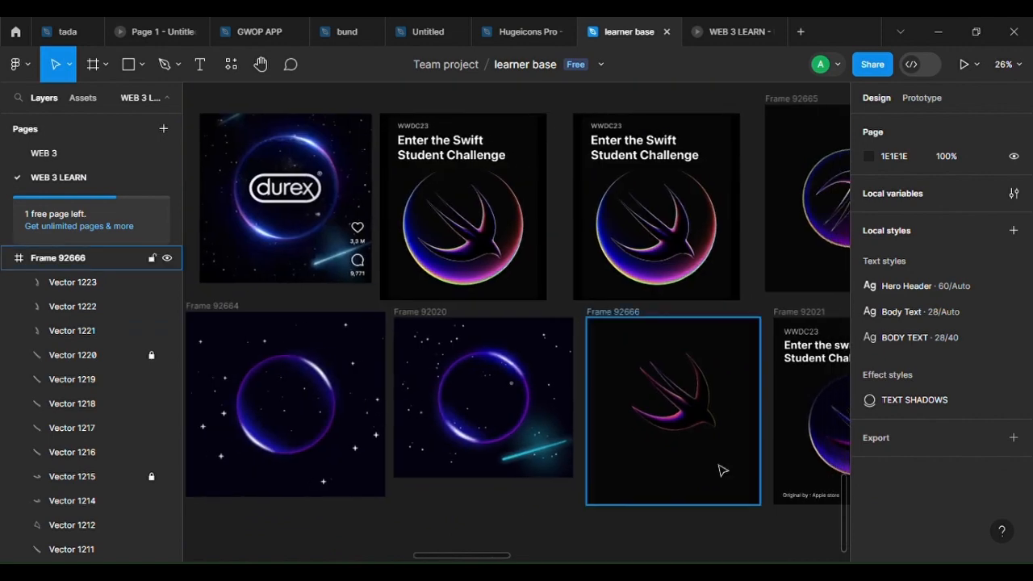
scroll(726, 464, "up", 5)
scroll(421, 167, "down", 5)
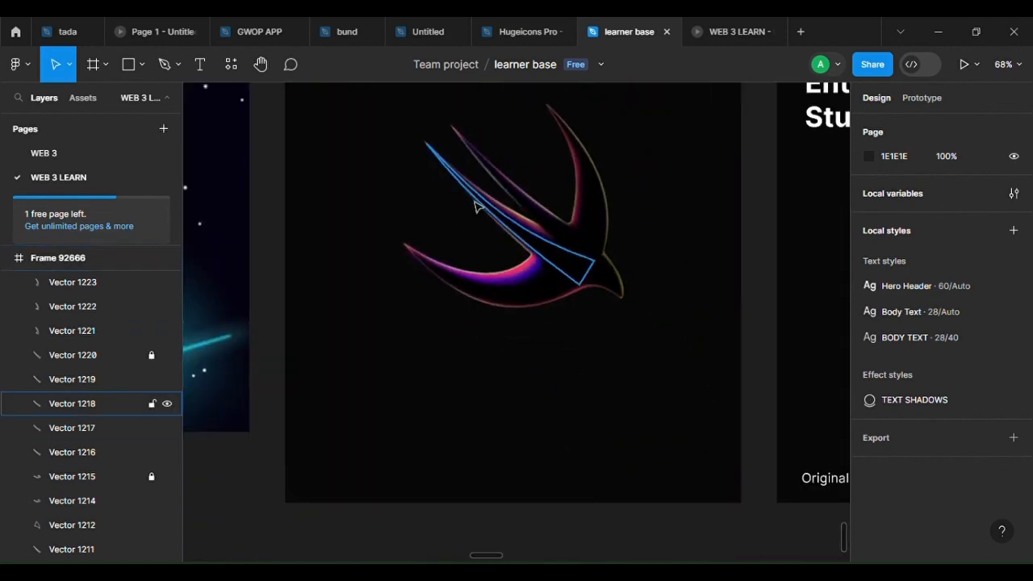
scroll(453, 313, "up", 1)
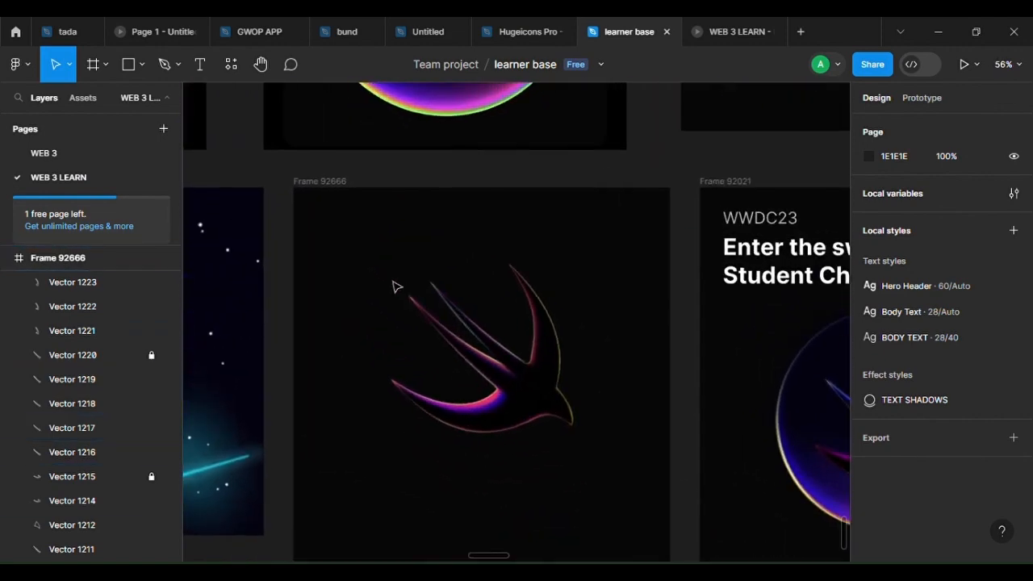
Try to move the swallow's selectable vectors upward together, undo the move and clear the selection
left_click_drag(366, 265, 602, 485)
left_click_drag(528, 380, 521, 222)
key("ctrl+z")
left_click(606, 429)
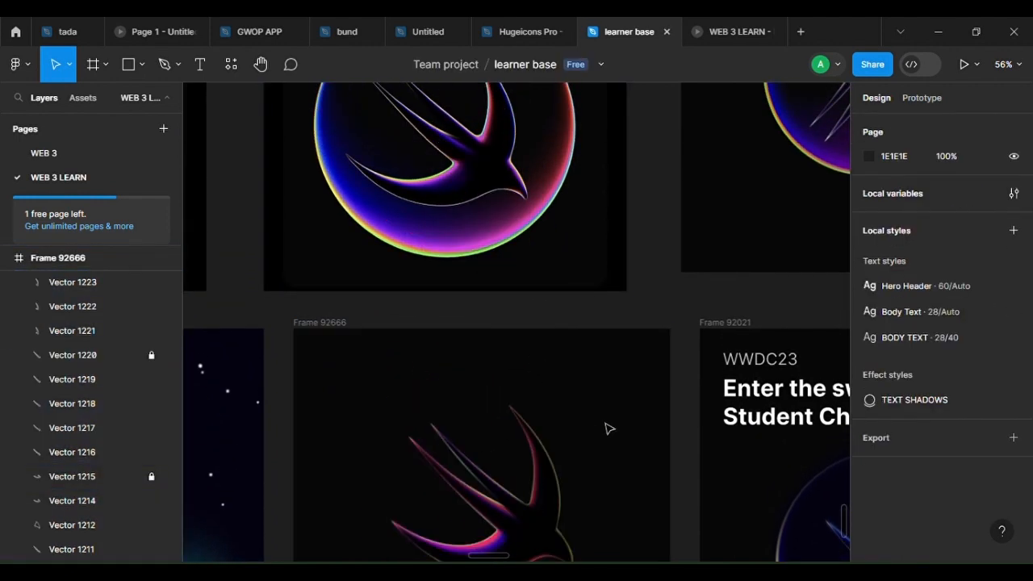
Unlock Vector 1215, Vector 1220, Vector 1224, Vector 1225 and Vector 1226 in Frame 92666
scroll(426, 444, "down", 3)
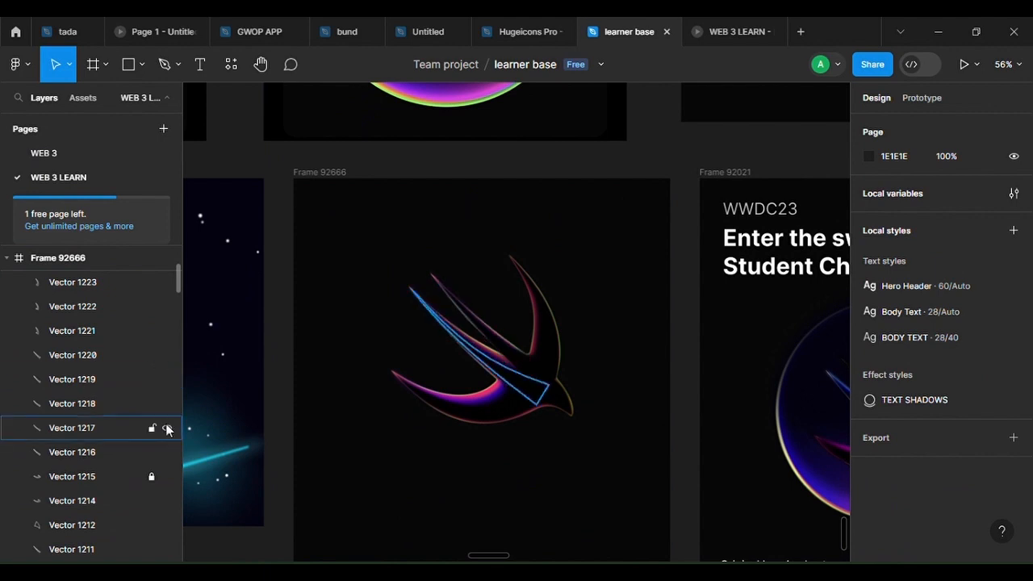
scroll(145, 484, "down", 5)
scroll(146, 485, "up", 5)
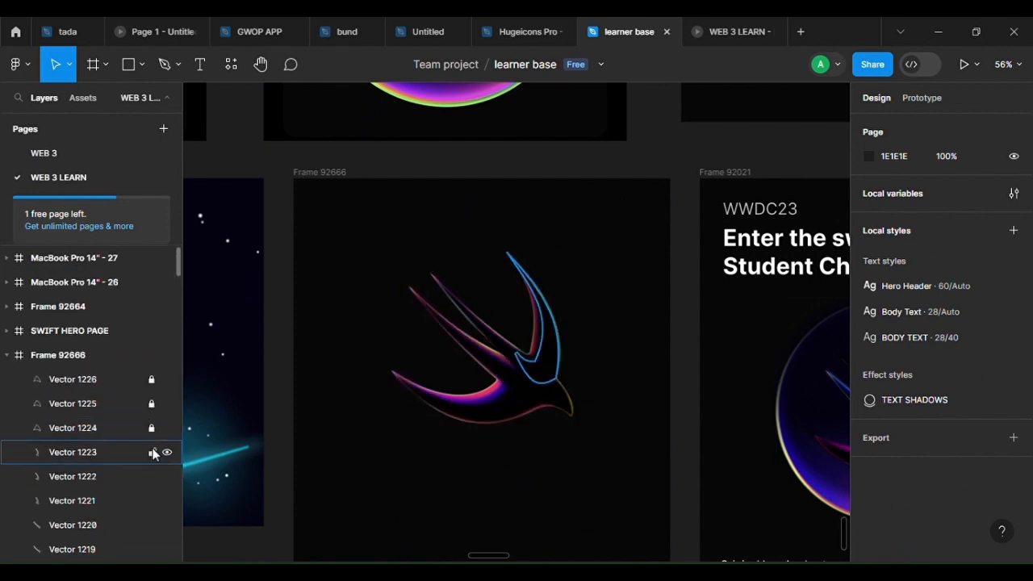
left_click(143, 429)
left_click(152, 428)
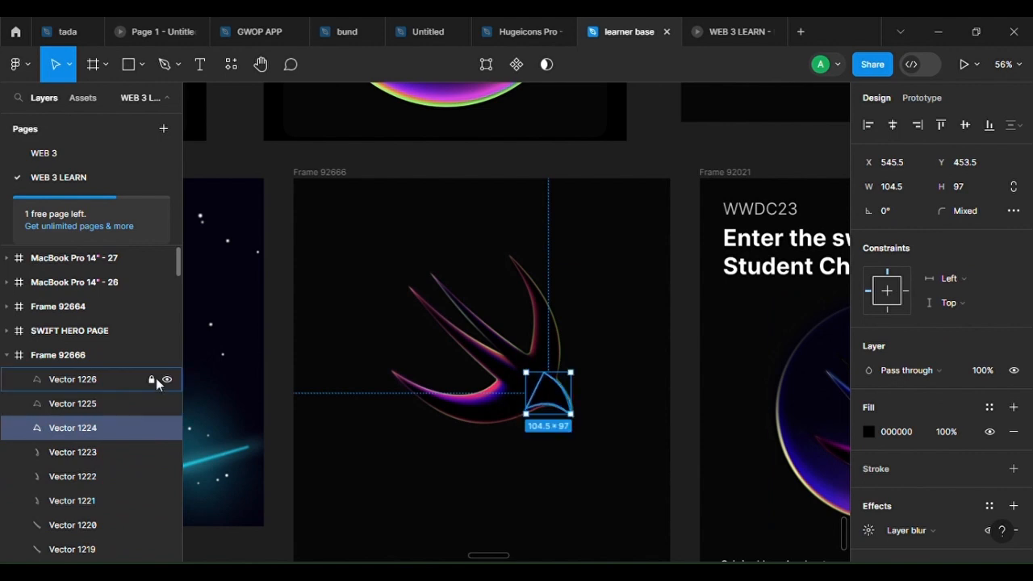
left_click(364, 447)
Set the layer blur of Vector 1213, the purple gradient shape in the lower wing, to 9.2
scroll(506, 469, "up", 3)
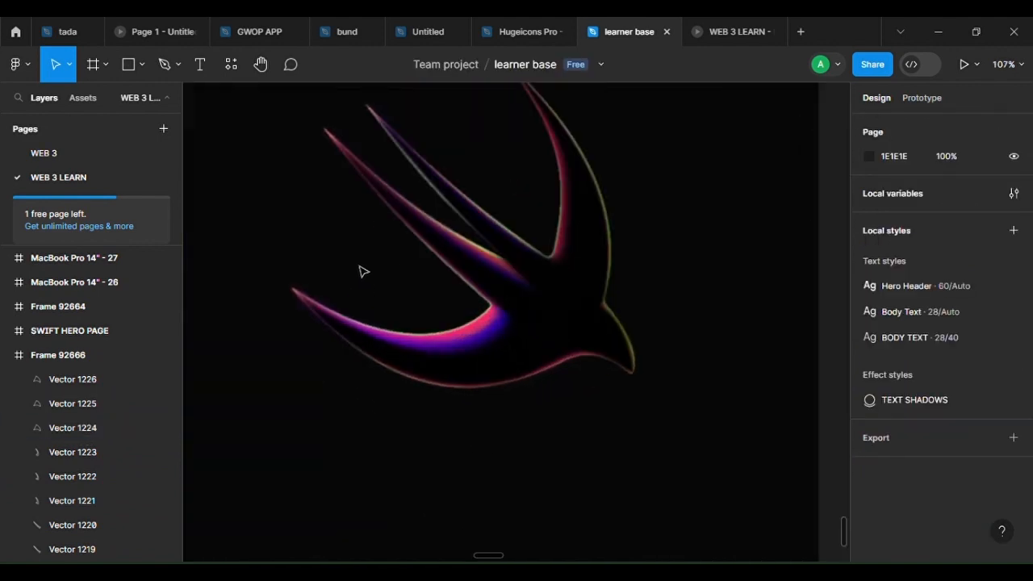
scroll(420, 323, "down", 3)
scroll(428, 338, "up", 3)
scroll(312, 224, "up", 2)
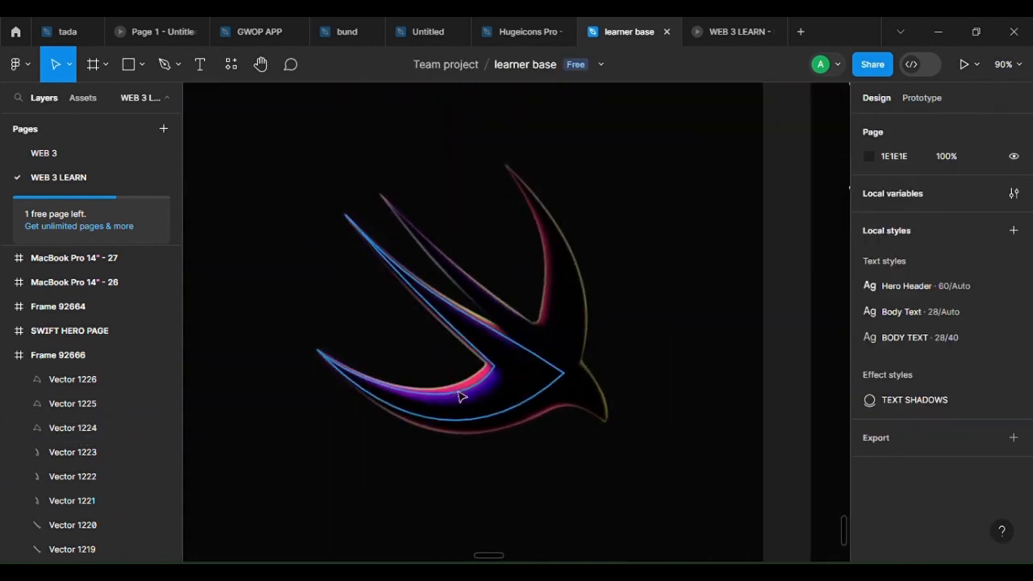
scroll(461, 396, "up", 4)
left_click(563, 410)
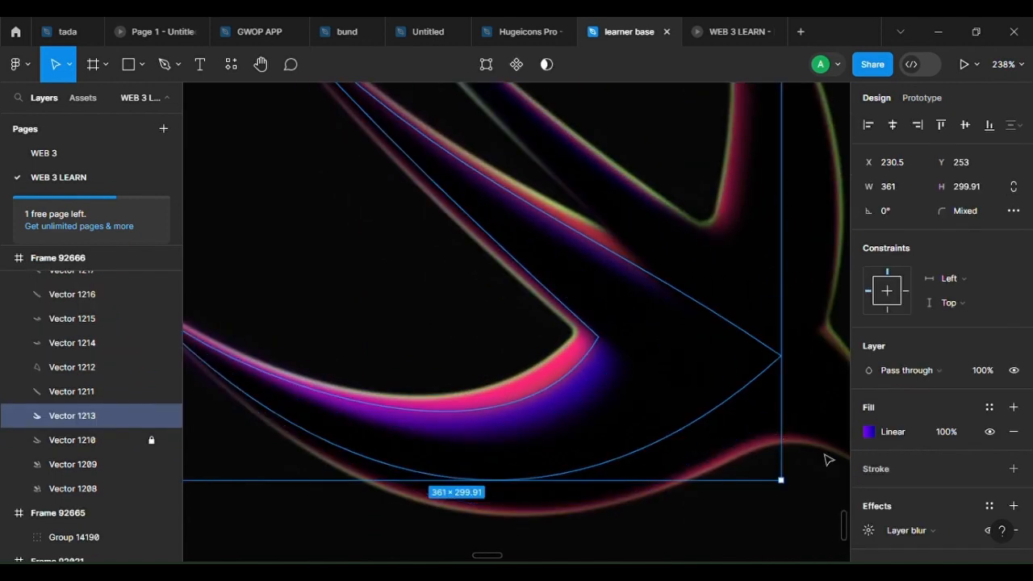
left_click(868, 531)
left_click_drag(707, 539, 702, 530)
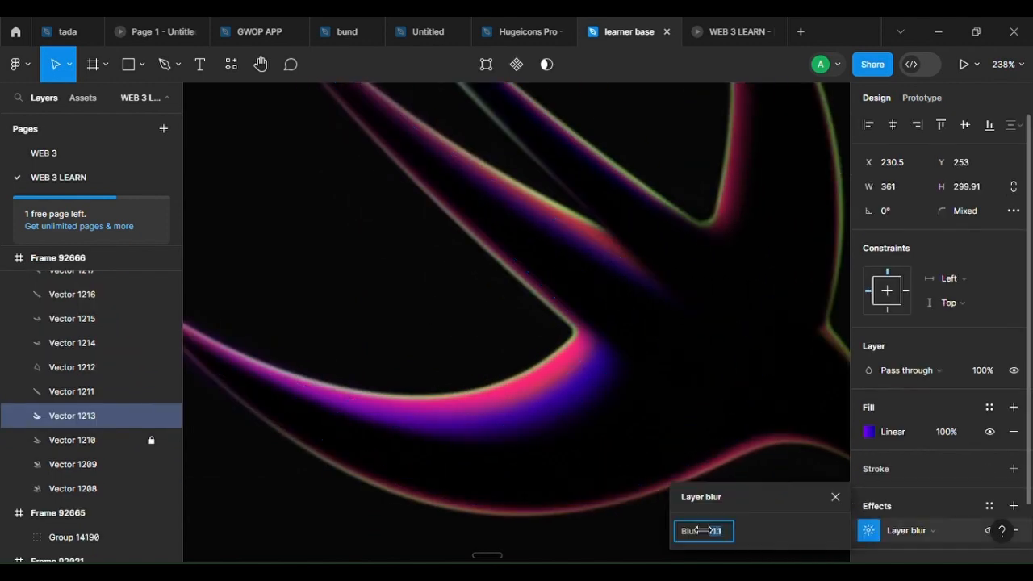
left_click_drag(803, 530, 693, 514)
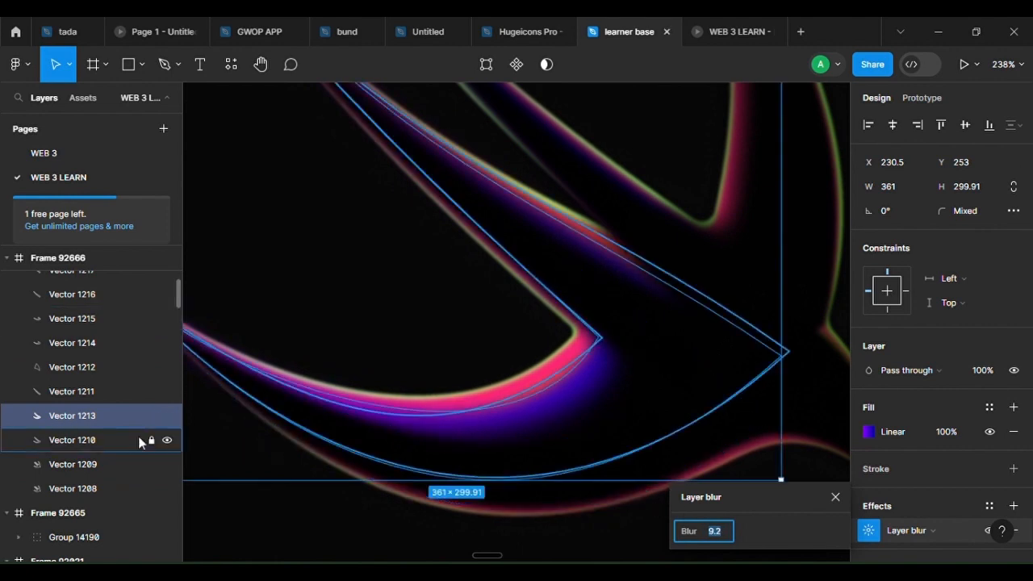
Unlock Vector 1210 and select the black tail shape extending into the swallow's body
left_click(152, 440)
left_click(116, 443)
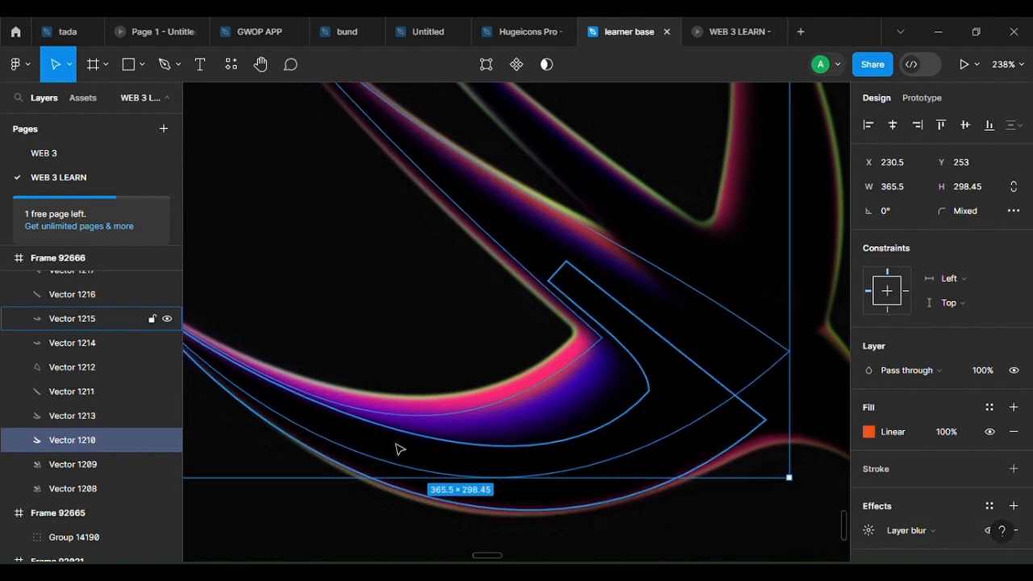
left_click(489, 409)
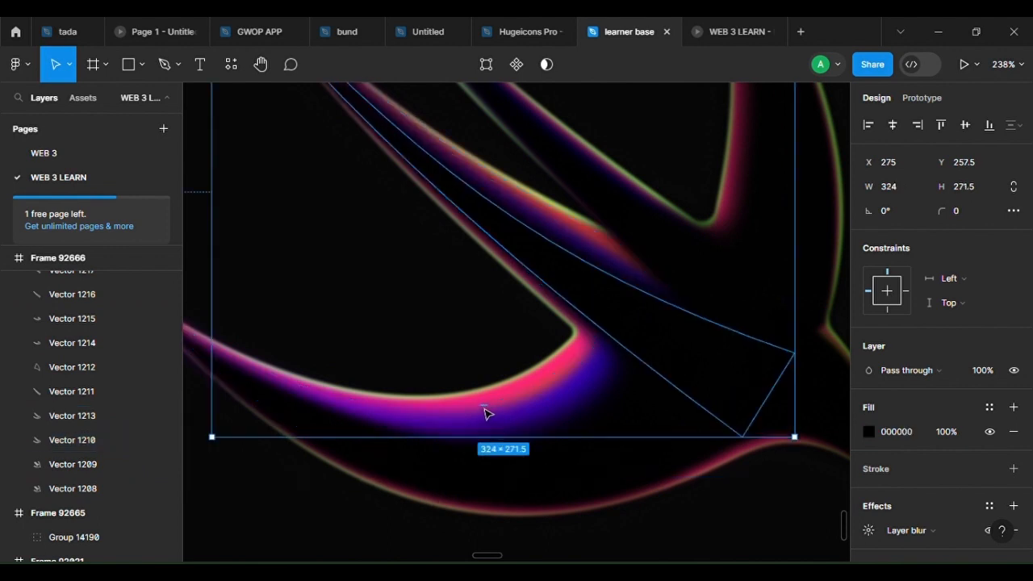
Edit Vector 1210, the orange gradient shape in the lower wing, and adjust the bend of its inner curve
double_click(531, 397)
left_click(531, 397)
key("ctrl")
mouse_move(517, 408)
left_mouse_down()
mouse_move(505, 415)
mouse_move(526, 408)
left_mouse_up()
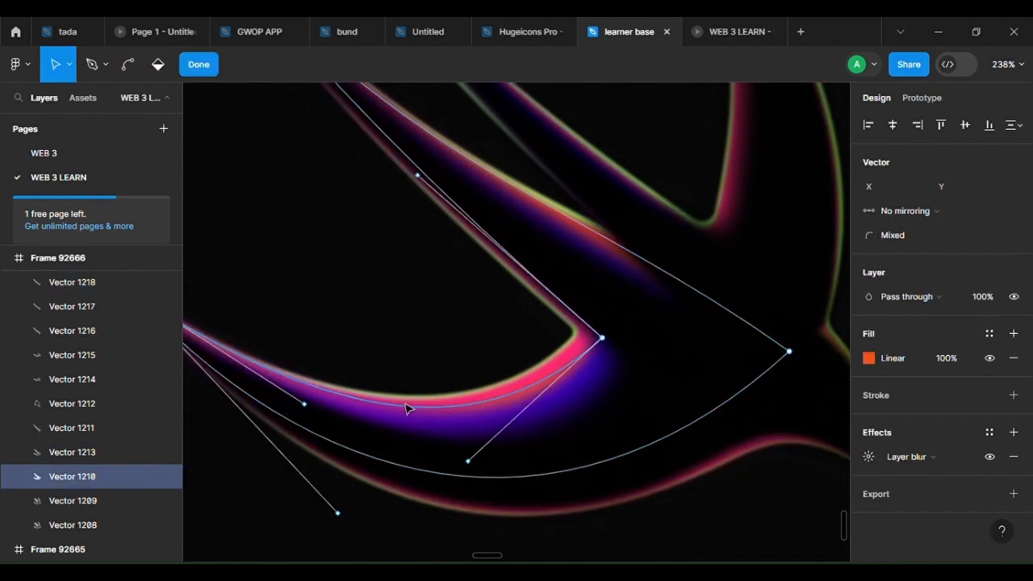
Duplicate Vector 1213, bend the copy's inner curve downward and move its inner tip point to X 495, Y 475
left_click(76, 452)
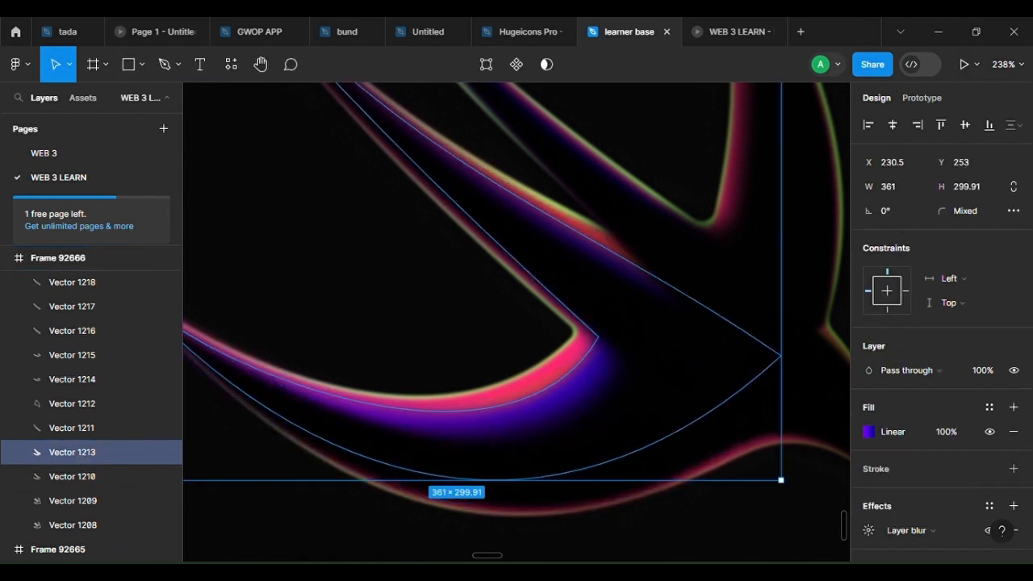
key("ctrl+d")
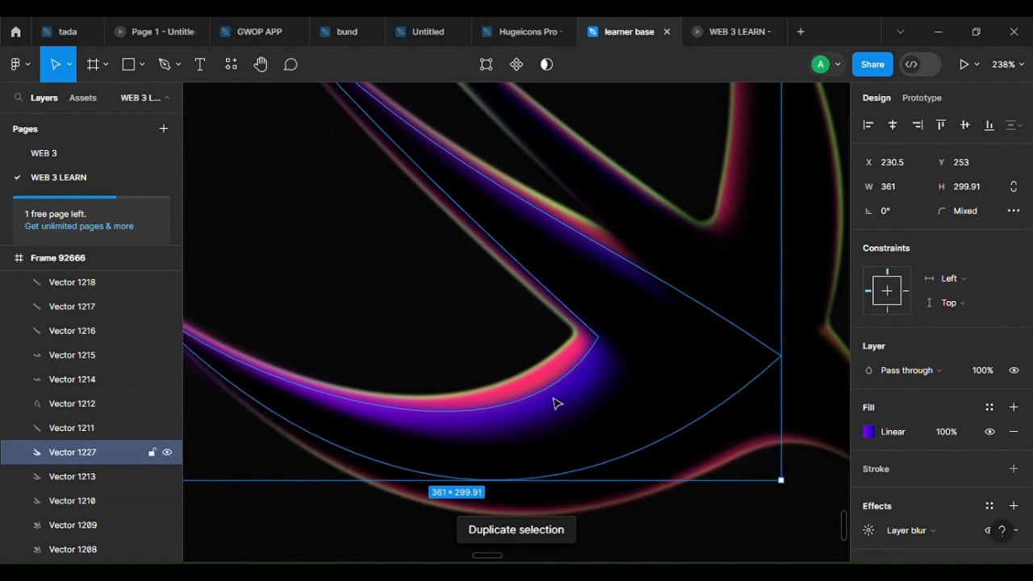
left_click(548, 403)
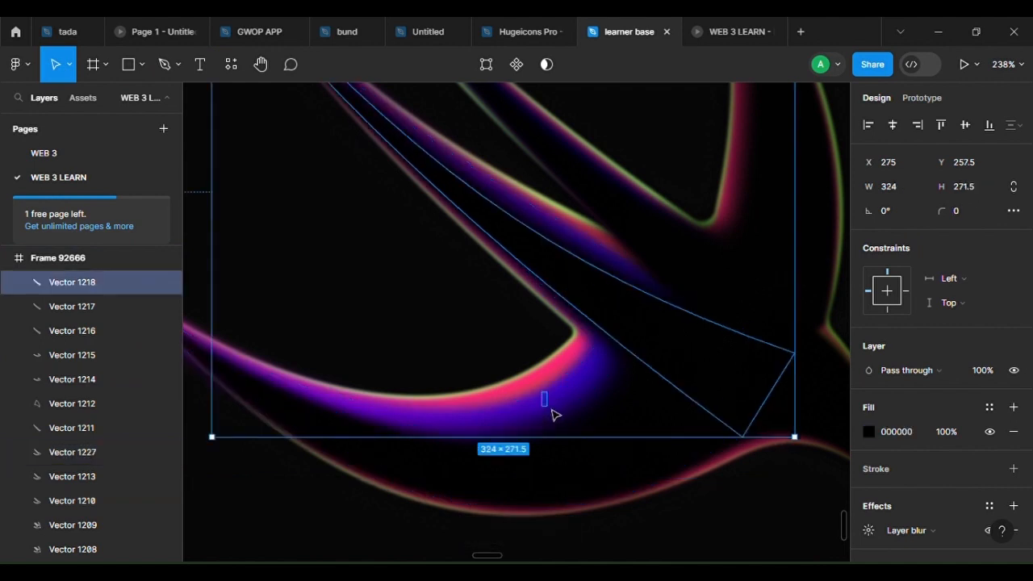
double_click(550, 404)
left_click_drag(552, 403, 560, 416)
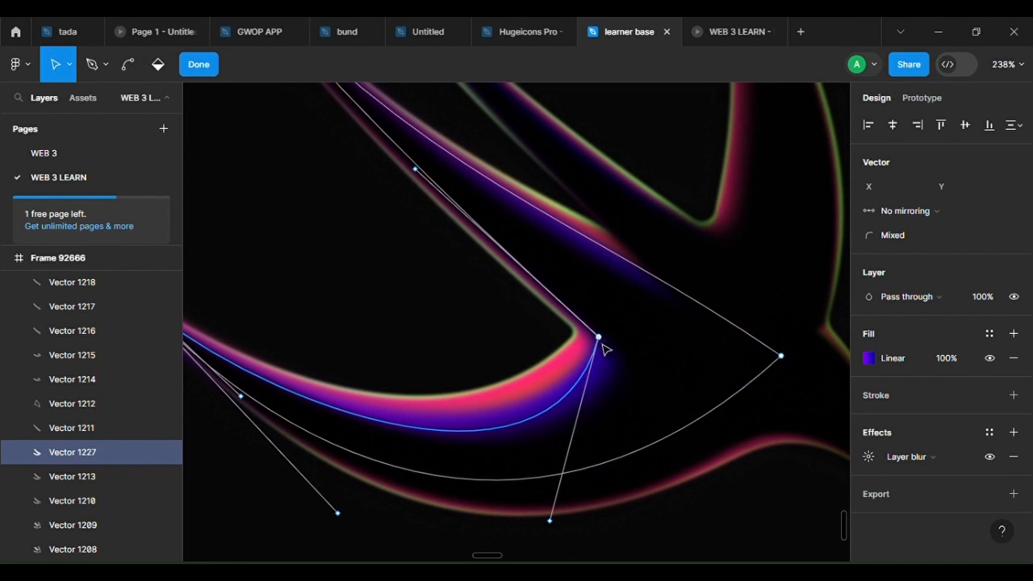
mouse_move(602, 343)
left_mouse_down()
mouse_move(624, 339)
mouse_move(610, 343)
left_mouse_up()
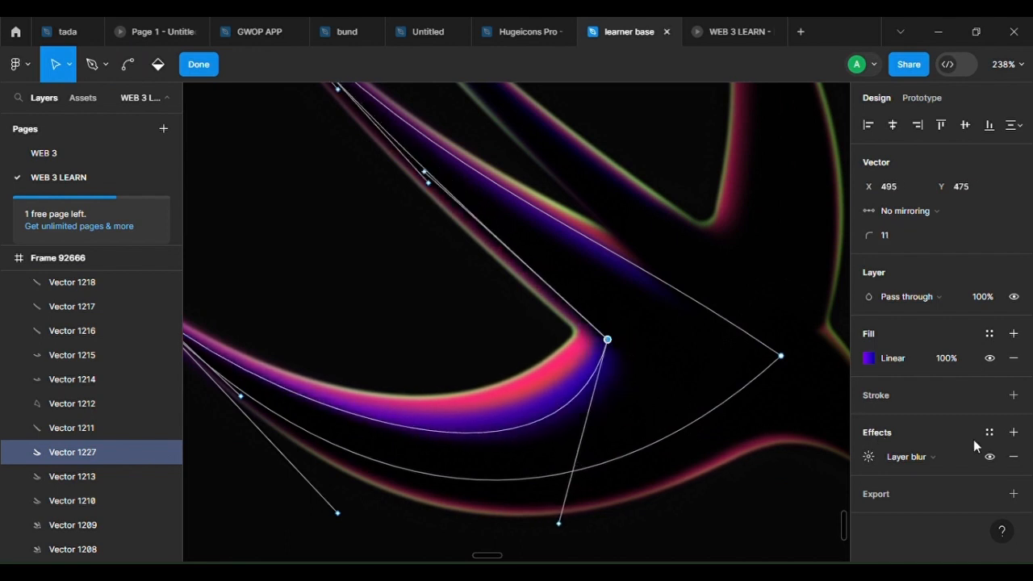
Set the layer blur of the duplicated purple gradient shape, Vector 1227, to 4.3
left_click(868, 457)
left_click_drag(699, 495, 638, 476)
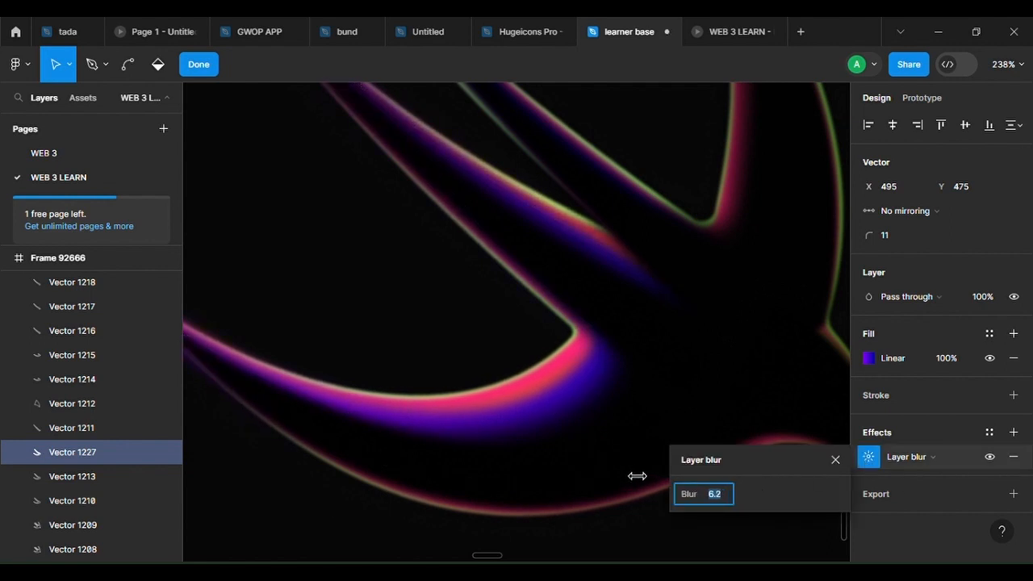
left_click_drag(575, 400, 571, 401)
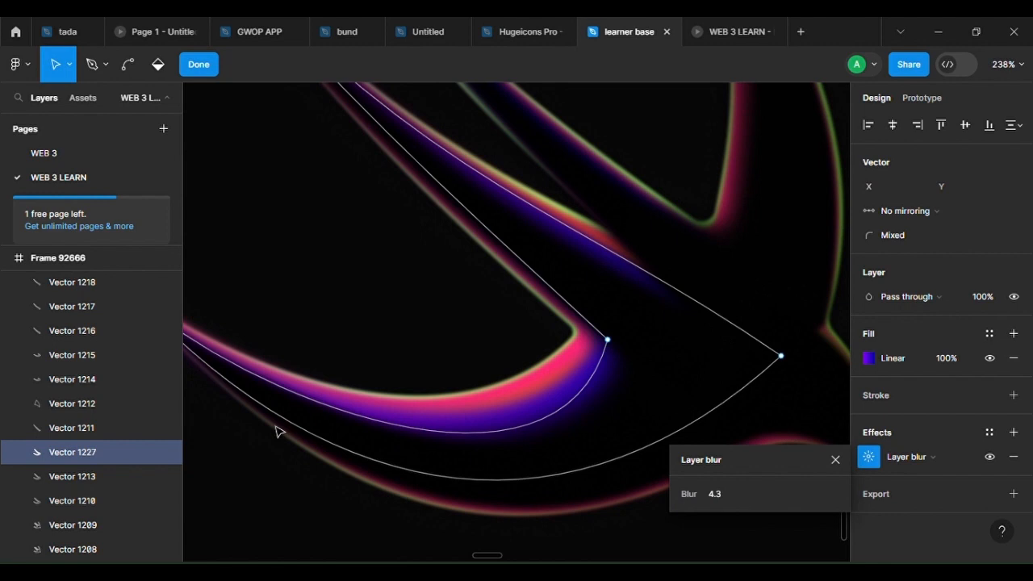
Increase the layer blur of Vector 1213 to about 15 and clear the selection
left_click(71, 474)
left_click(867, 530)
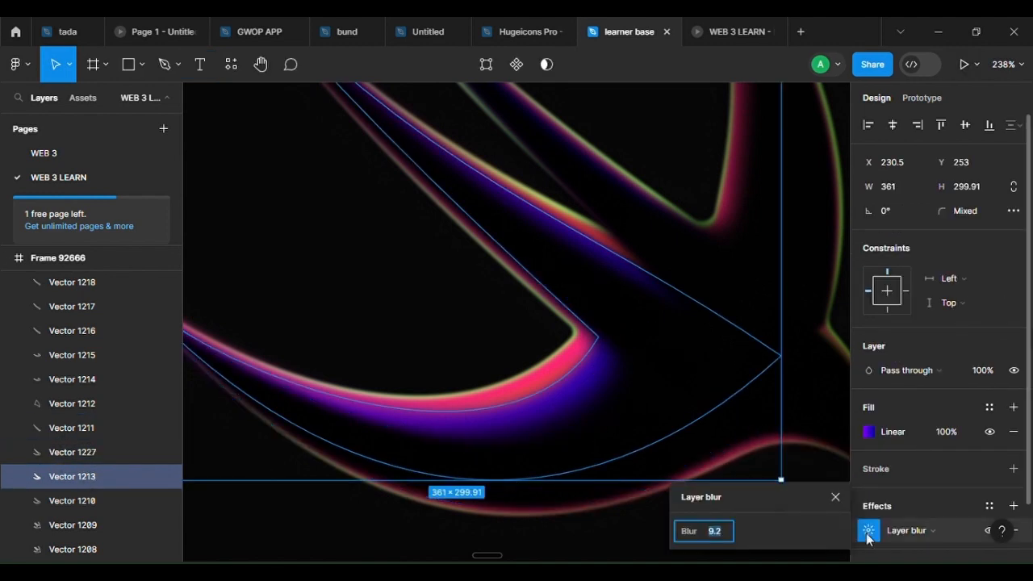
left_click_drag(685, 530, 711, 530)
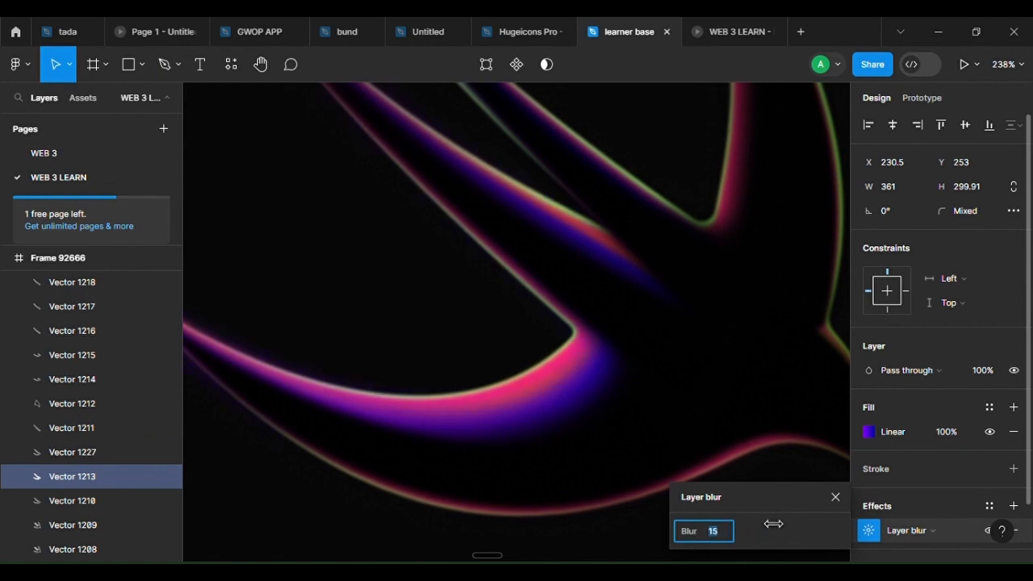
left_click_drag(773, 523, 770, 523)
scroll(618, 519, "down", 5)
left_click(686, 434)
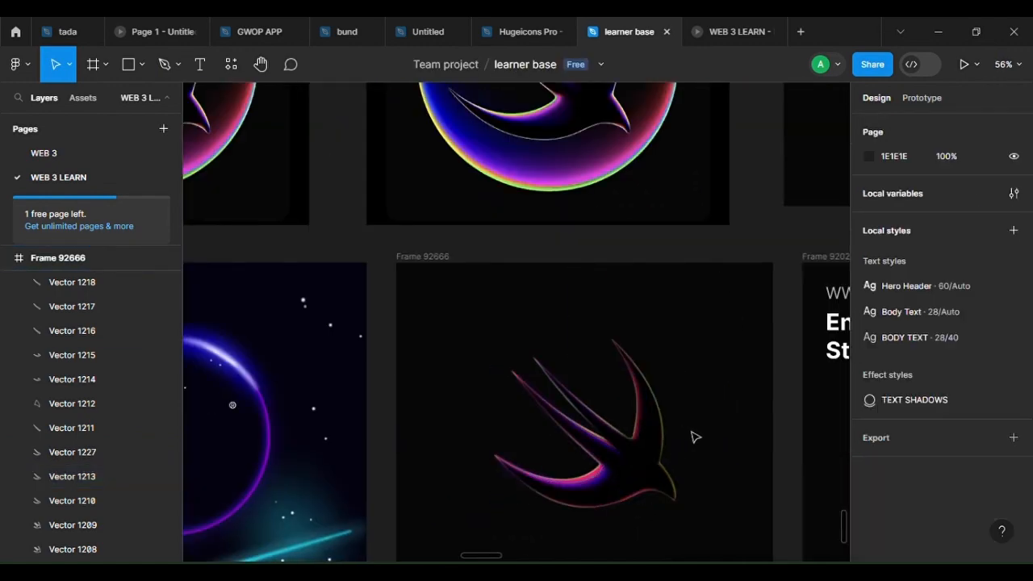
Set the corner radius of Vector 1213's inner tip point to 28 and finish editing the shape
scroll(689, 435, "down", 3)
left_click_drag(673, 454, 650, 438)
scroll(650, 457, "up", 4)
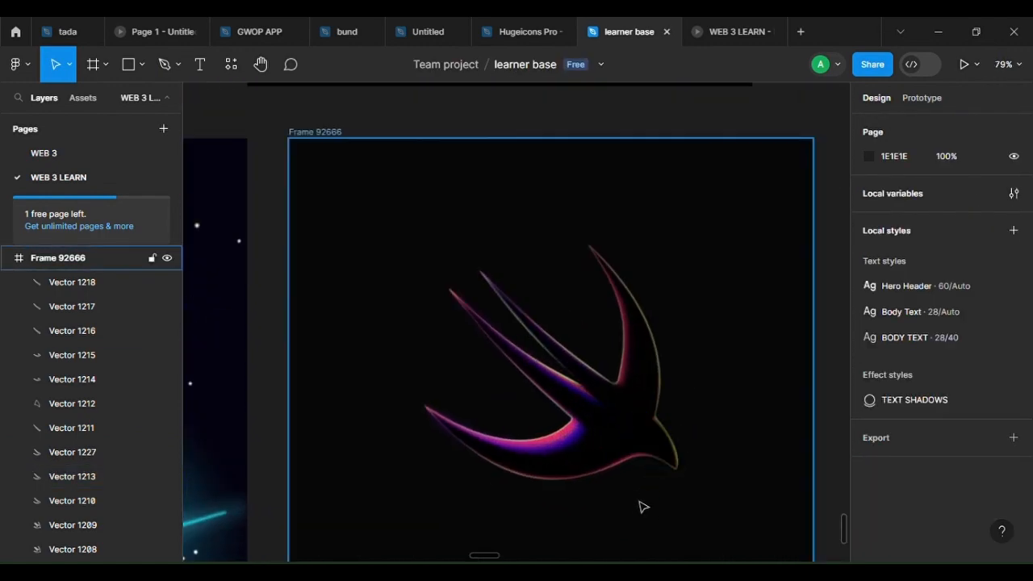
scroll(588, 403, "up", 6)
left_click(593, 340)
double_click(589, 331)
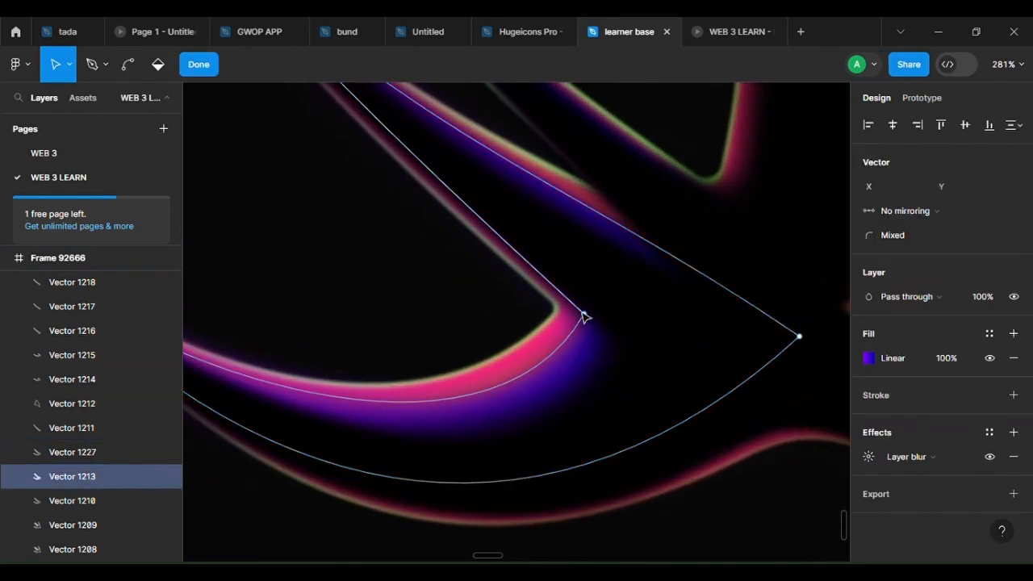
left_click(585, 312)
left_click_drag(588, 315, 588, 318)
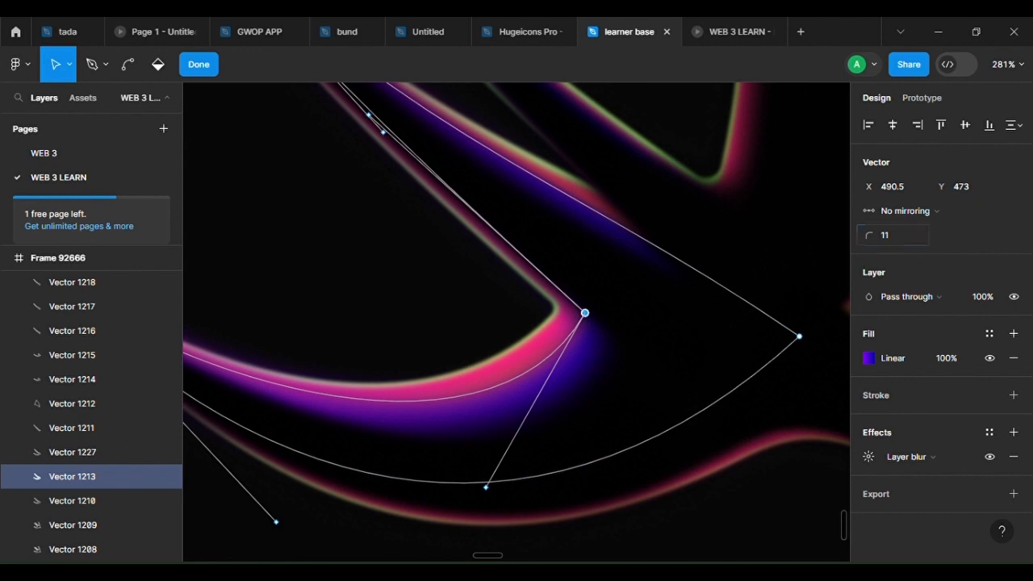
left_click_drag(870, 235, 894, 237)
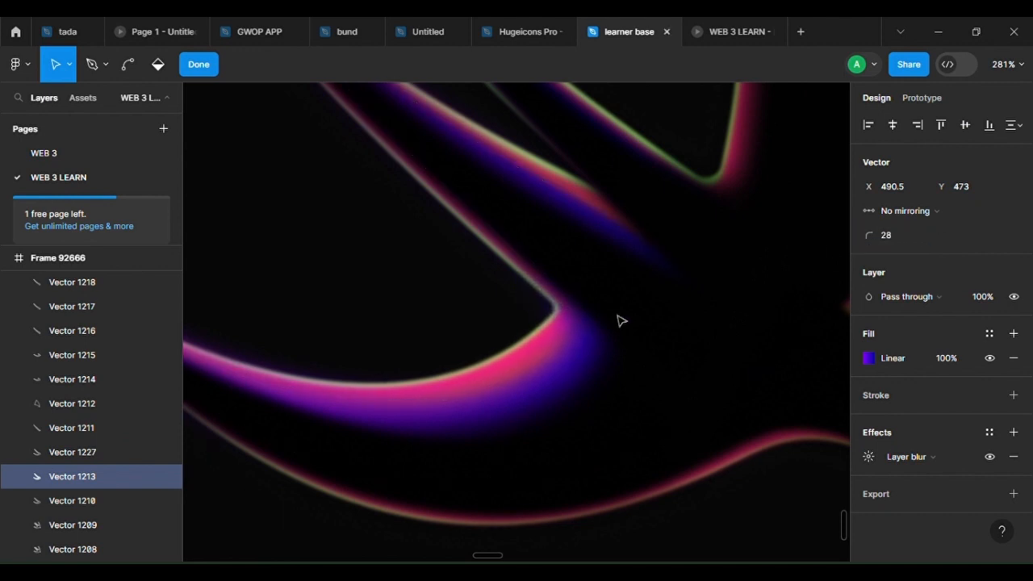
key("Escape")
Move the curved tip point of Vector 1214, the black shape below the lower wing's glow, to X 502.5, Y 481.5
left_click(629, 362)
left_click(629, 362)
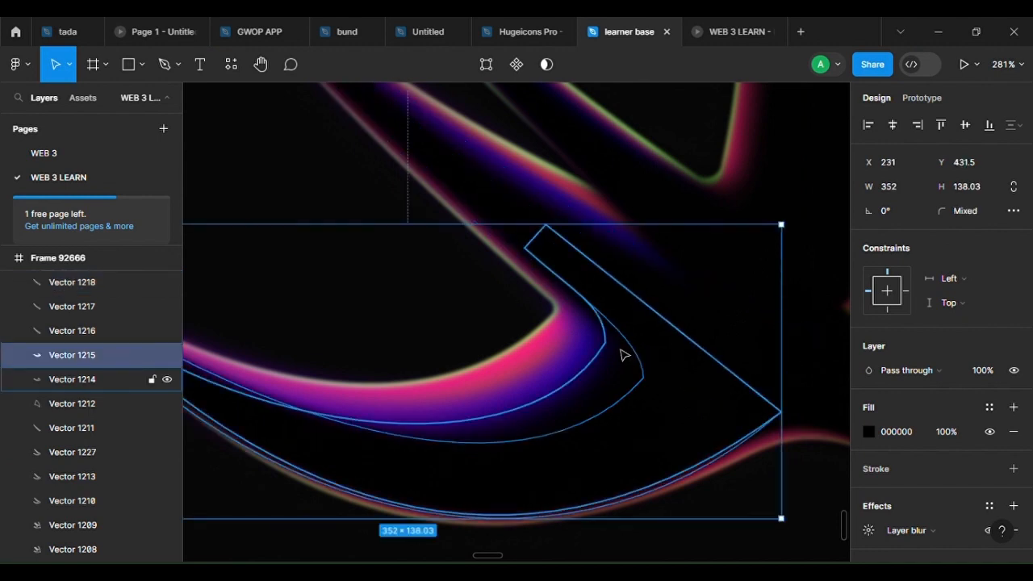
left_click(628, 364)
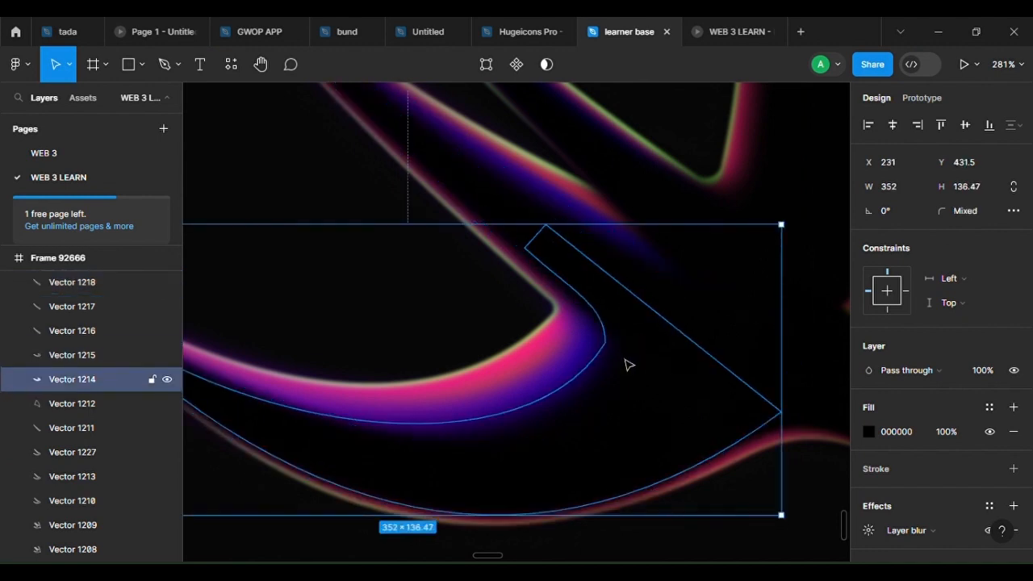
double_click(611, 354)
left_click(605, 342)
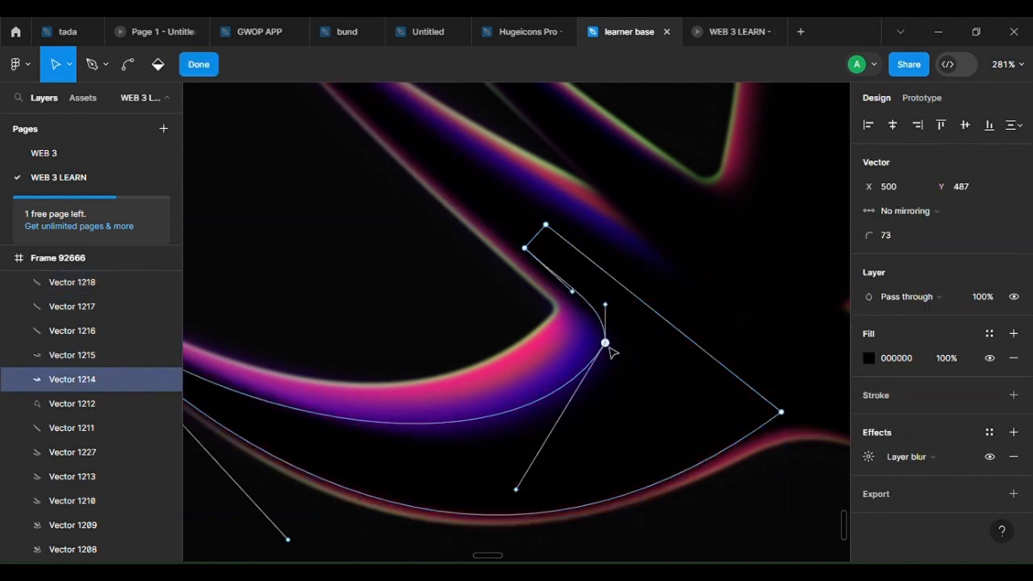
key("Escape")
double_click(609, 349)
mouse_move(608, 346)
left_mouse_down()
mouse_move(606, 319)
mouse_move(615, 335)
left_mouse_up()
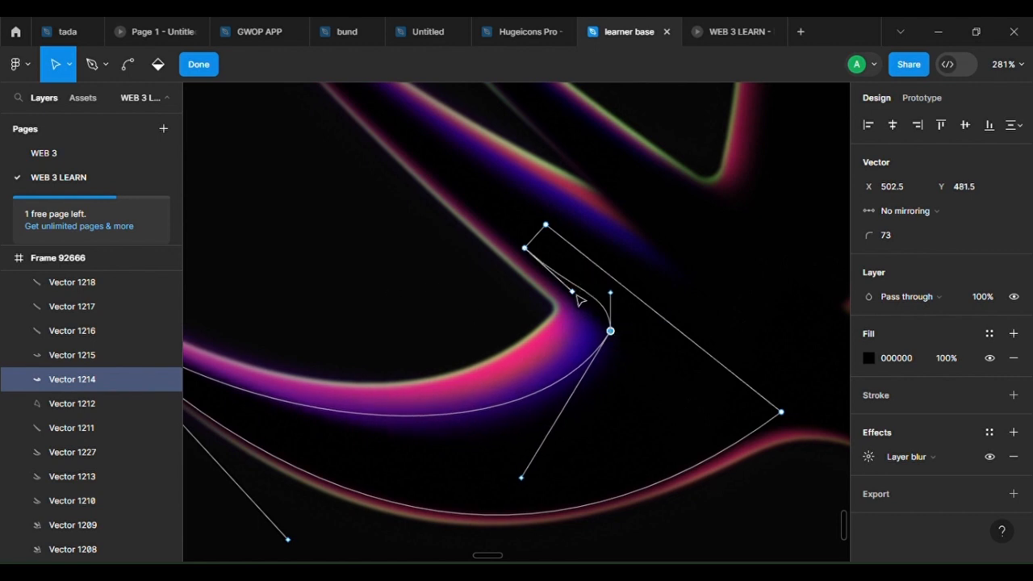
key("Escape")
key("Escape")
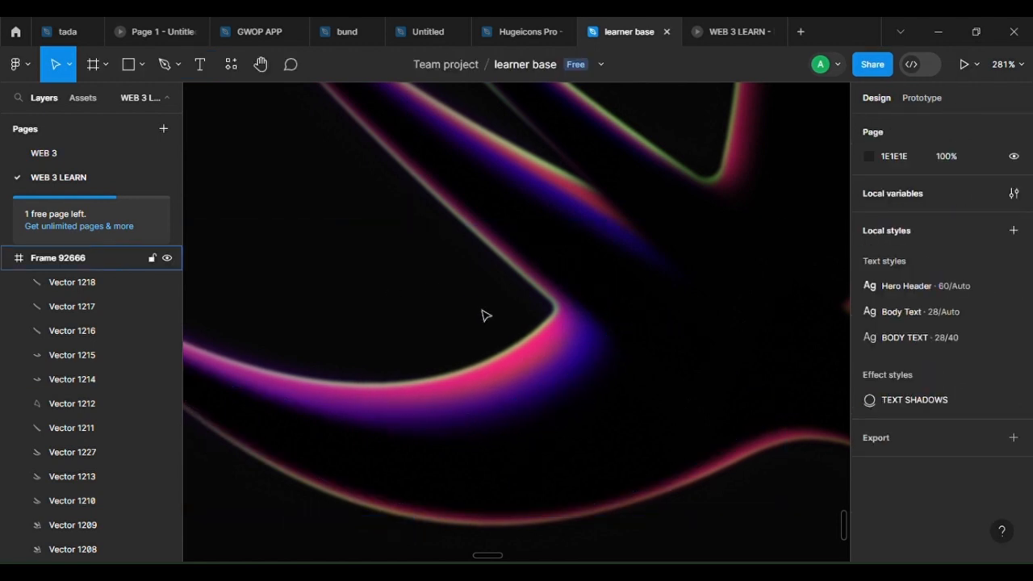
Compare the whole swallow in Frame 92666 with the reference bird in Frame 92021, inspecting the reference's lower wing shape
scroll(484, 315, "down", 5)
scroll(657, 484, "down", 3)
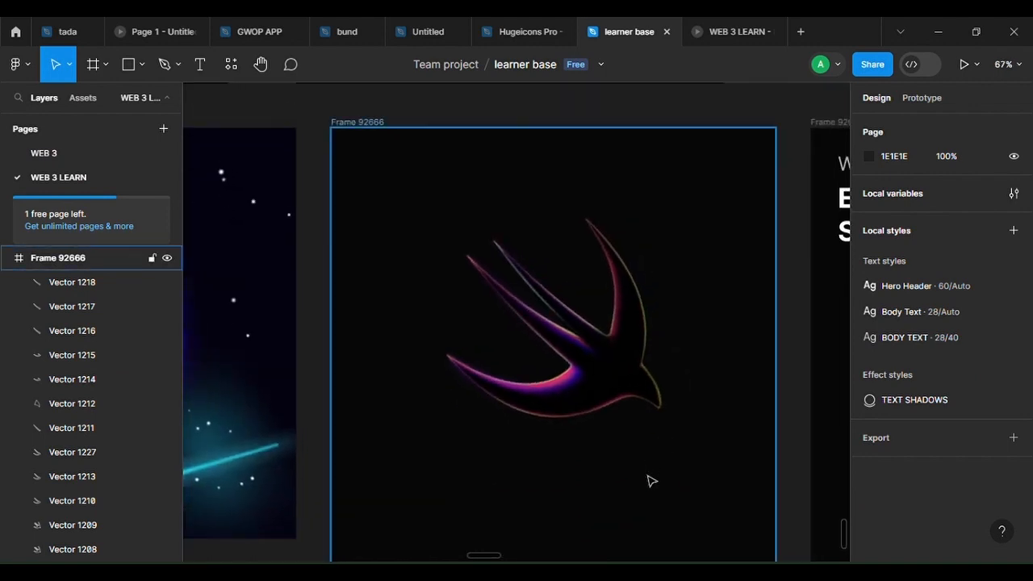
scroll(651, 481, "down", 2)
left_click_drag(665, 488, 502, 488)
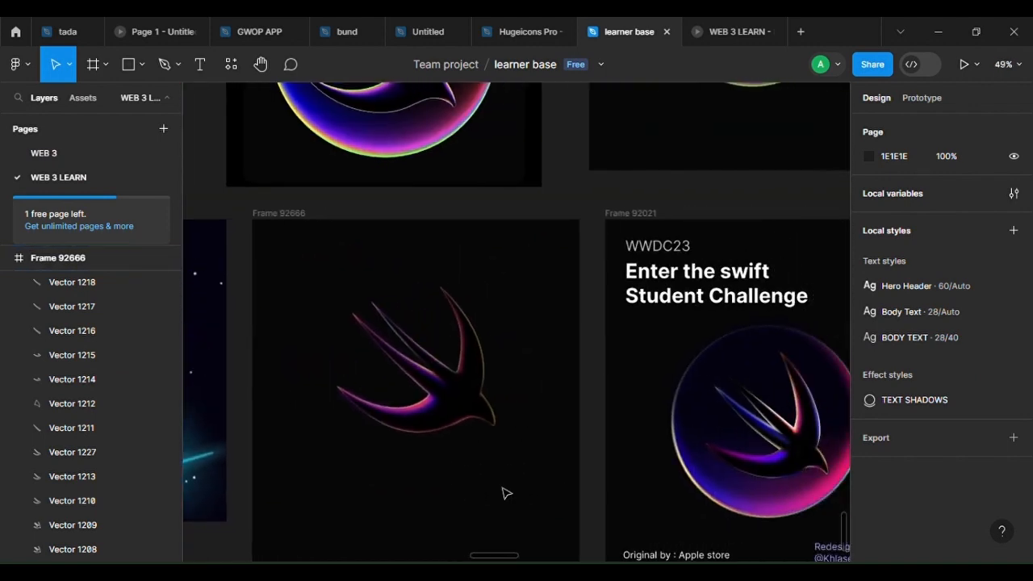
left_click(772, 464, "ctrl")
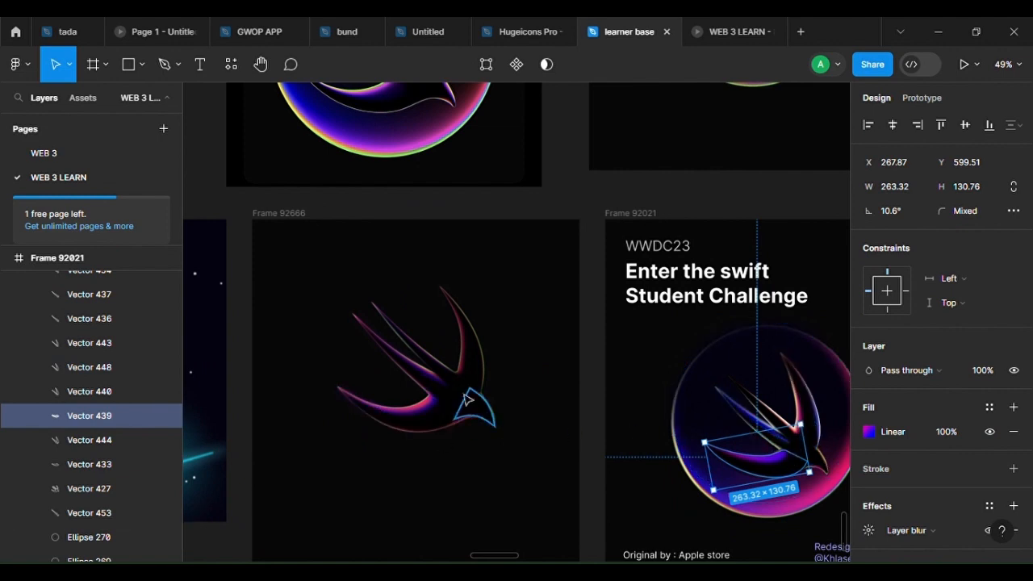
scroll(342, 449, "up", 5)
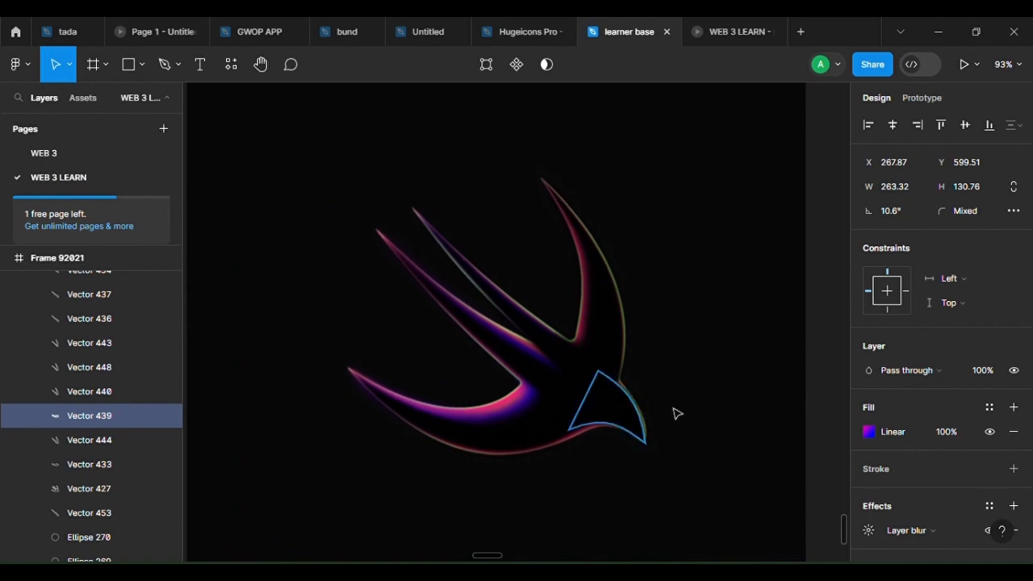
scroll(676, 414, "down", 5)
left_click(652, 454)
scroll(621, 456, "down", 3)
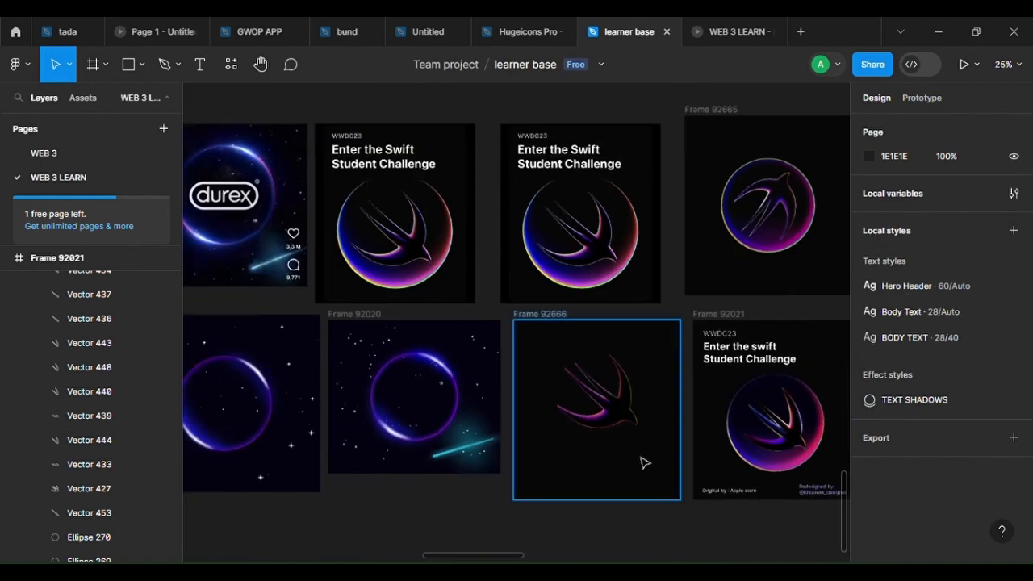
scroll(645, 461, "up", 4)
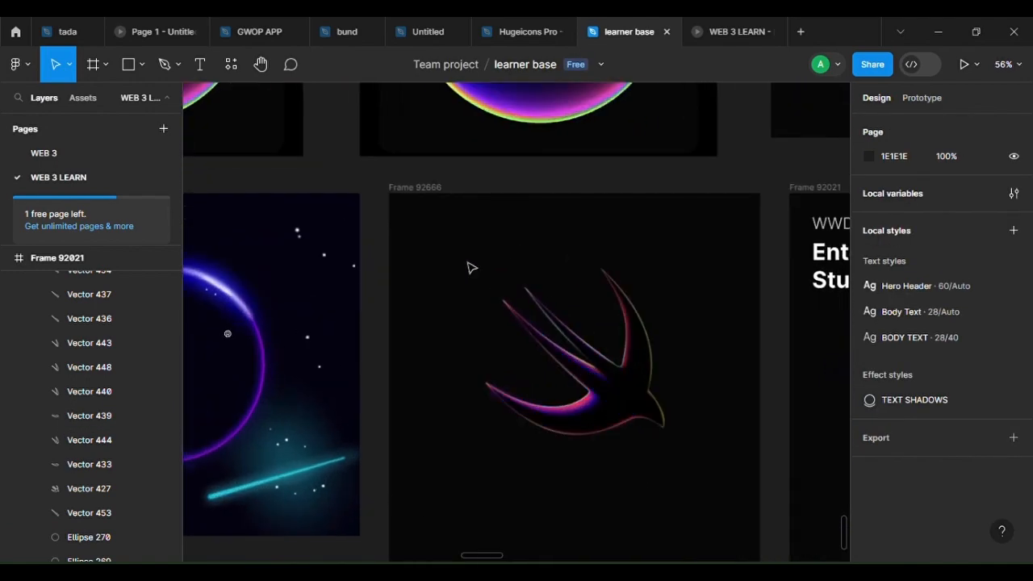
Select all the swallow's vectors in Frame 92666 and group them
left_click_drag(457, 242, 698, 470)
scroll(681, 428, "down", 4)
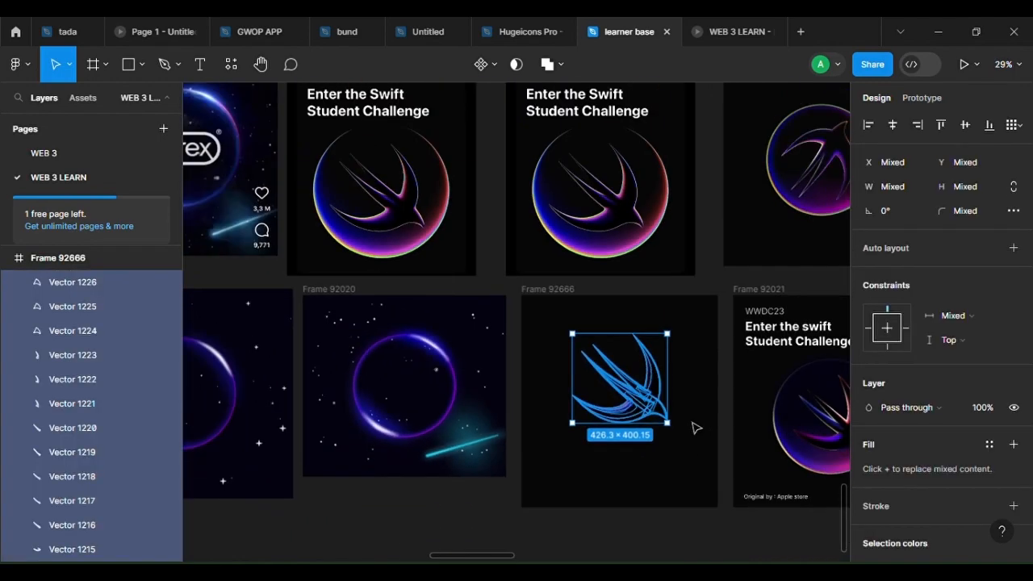
scroll(695, 428, "up", 5)
scroll(609, 387, "down", 4)
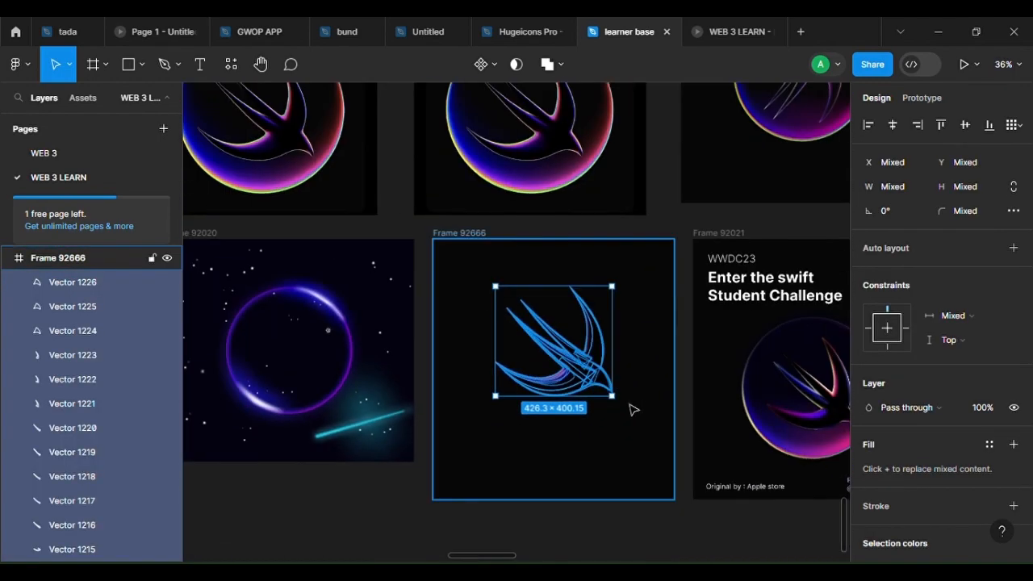
key("ctrl+g")
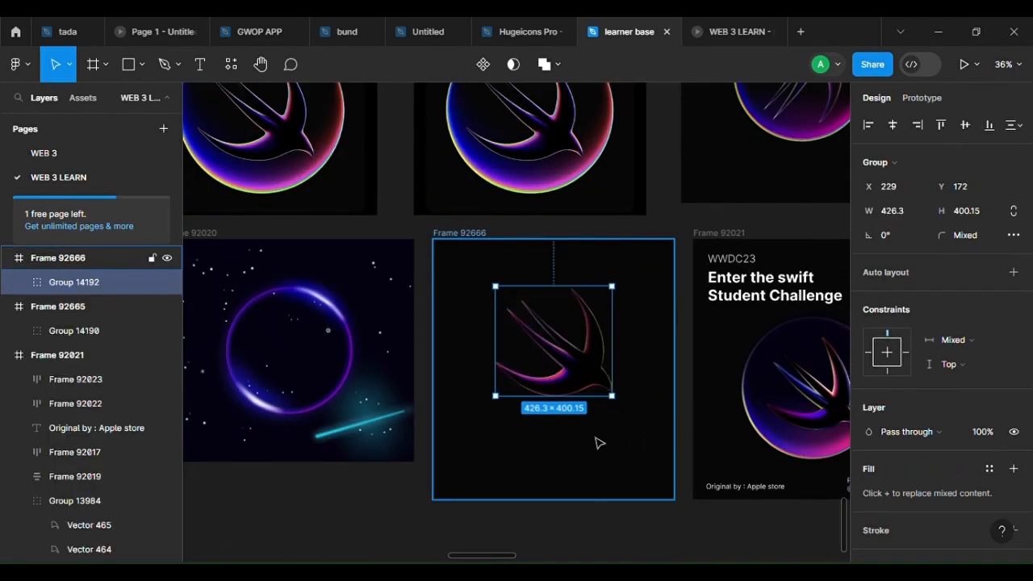
Move the grouped swallow to X 355, Y 0, in the upper-right part of Frame 92666
key("Escape")
scroll(626, 379, "up", 3)
left_click(610, 352)
scroll(610, 353, "down", 4)
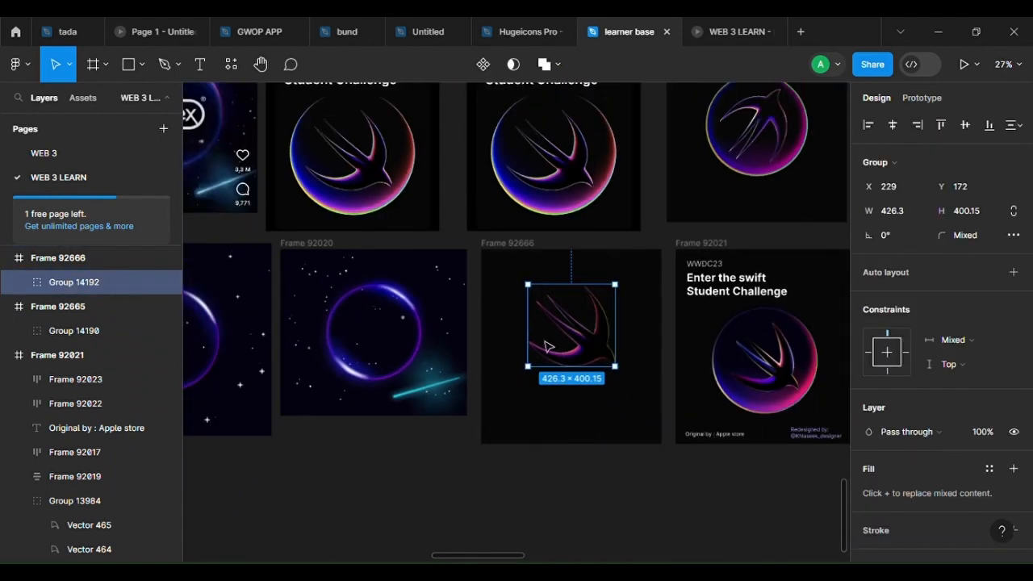
scroll(601, 380, "up", 1)
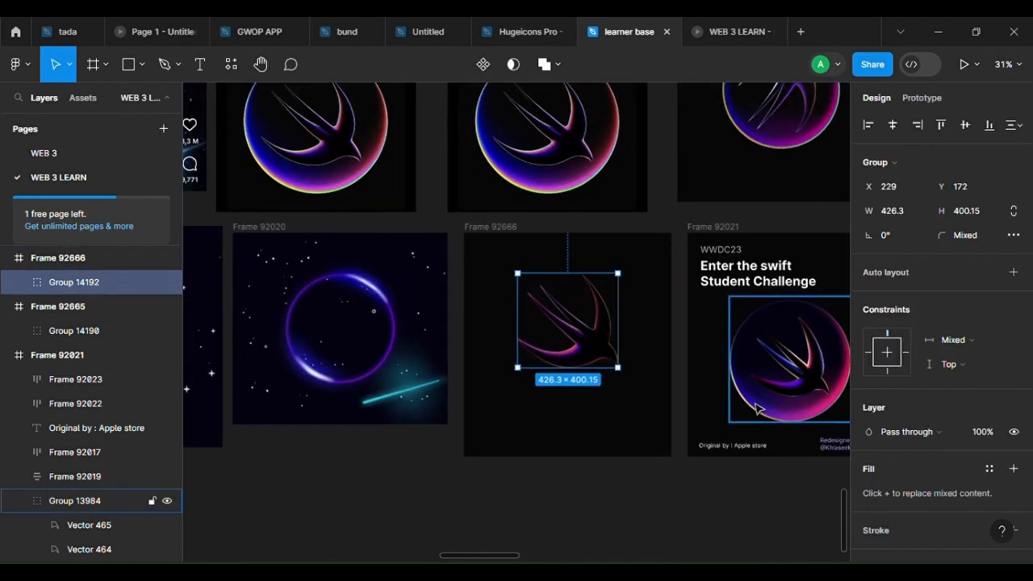
scroll(583, 399, "up", 3)
scroll(546, 319, "up", 1)
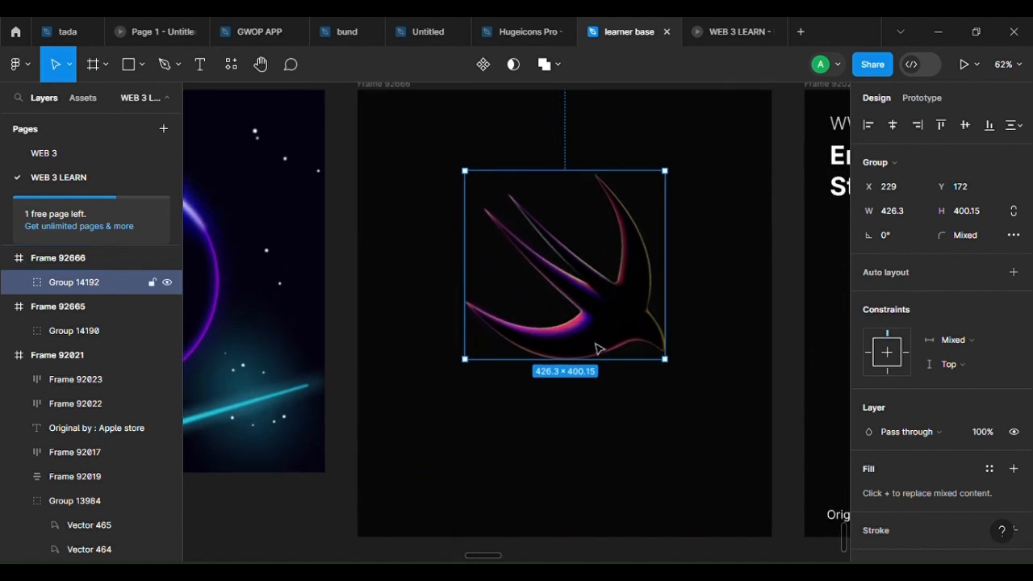
left_click_drag(611, 323, 667, 251)
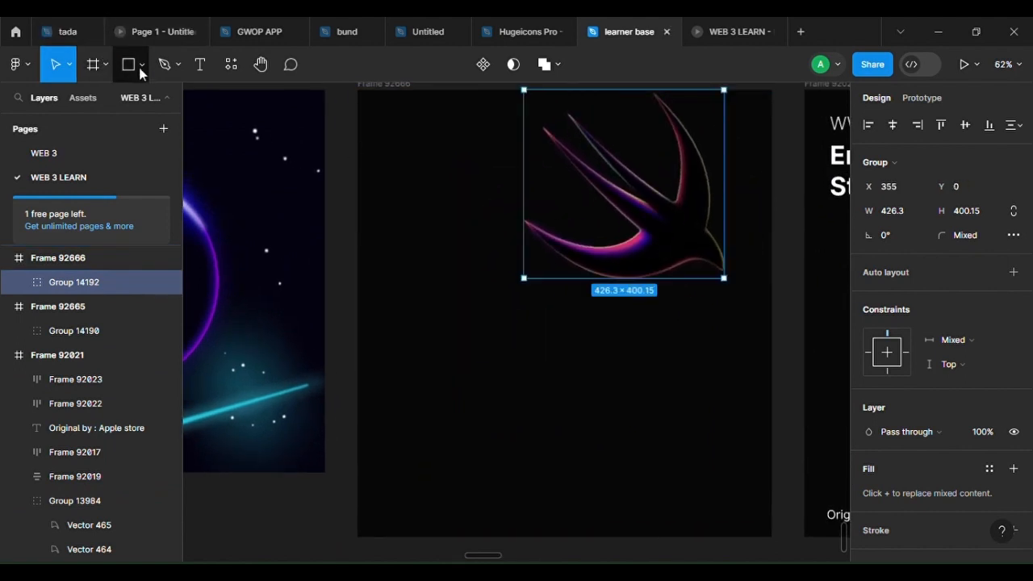
Place a 100 × 100 circle with the Ellipse tool at X 345, Y 412 in Frame 92666
left_click(138, 64)
left_click(241, 156)
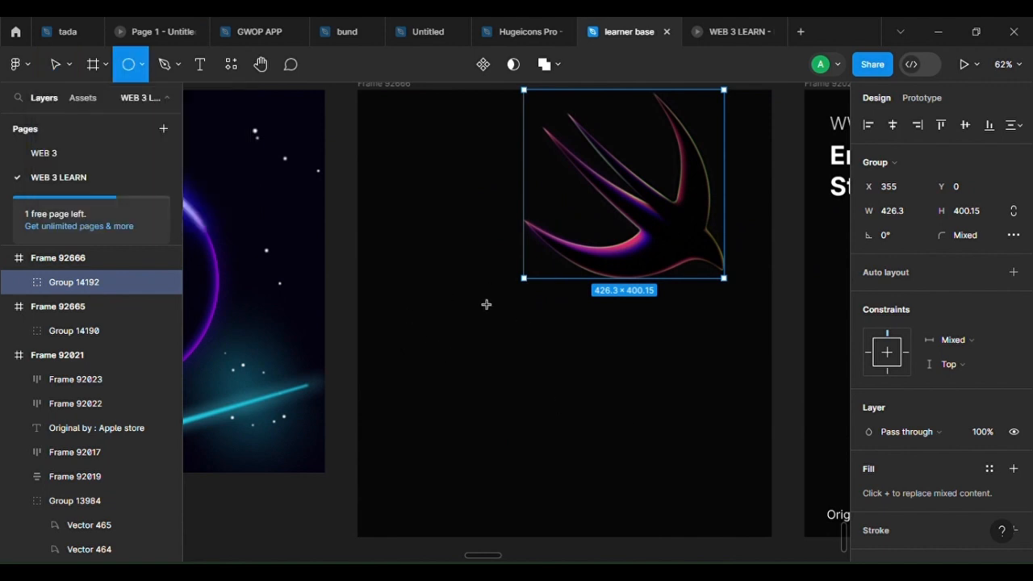
left_click(542, 308)
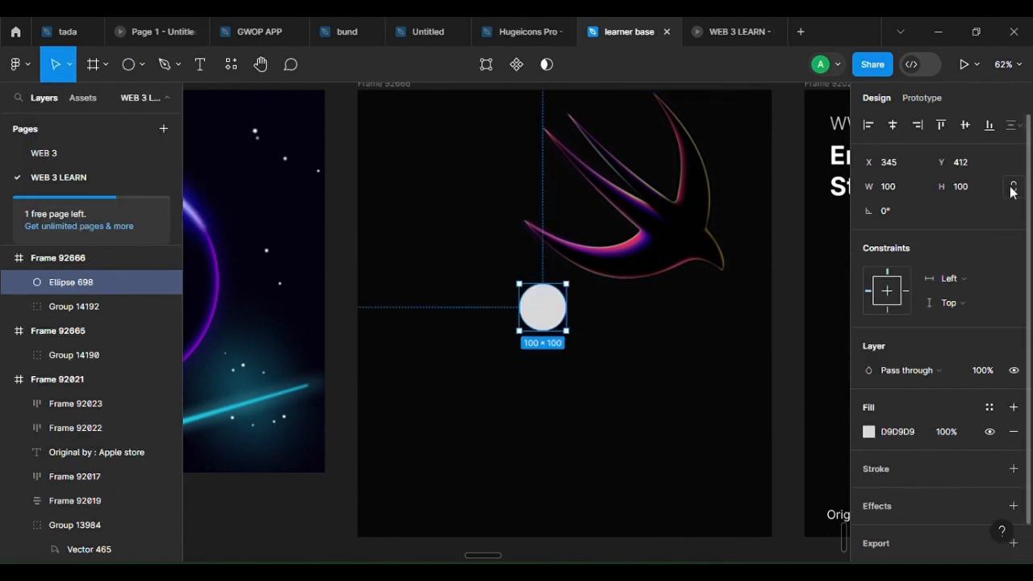
Resize the grey circle in Frame 92666 to 500 × 500 and centre it horizontally and vertically in the frame
left_click(914, 191)
type("5")
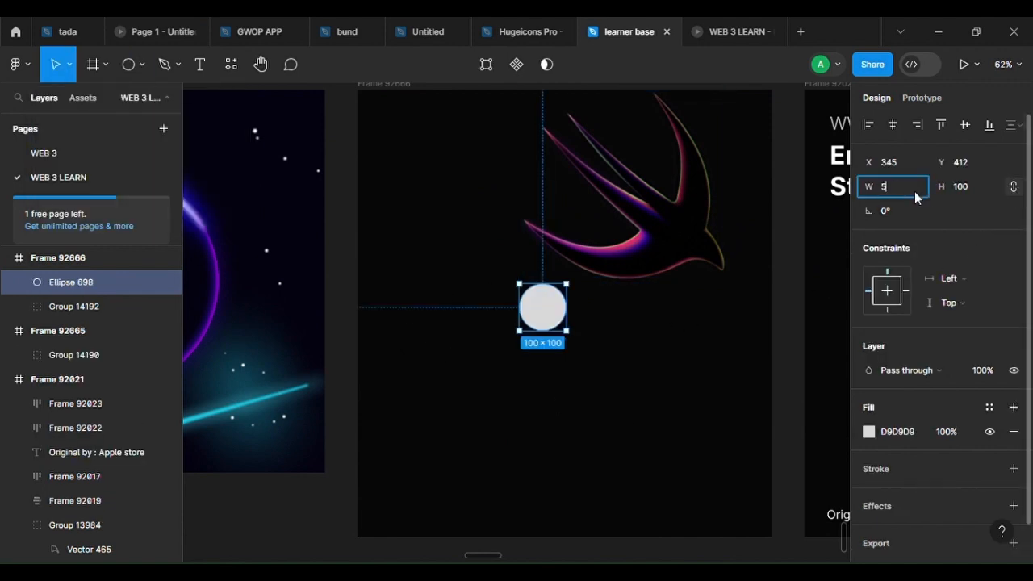
type("00")
key("Return")
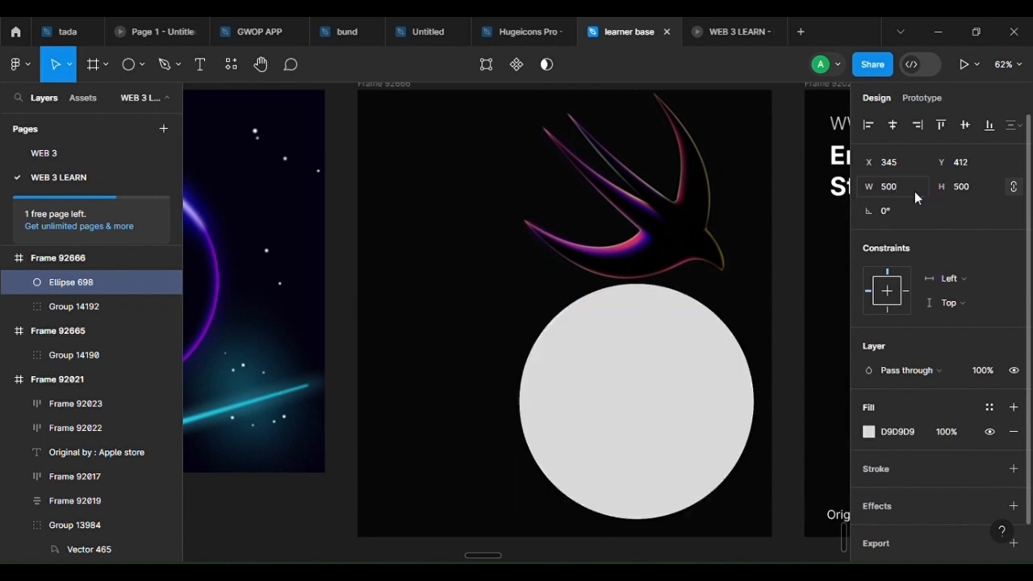
left_click(965, 126)
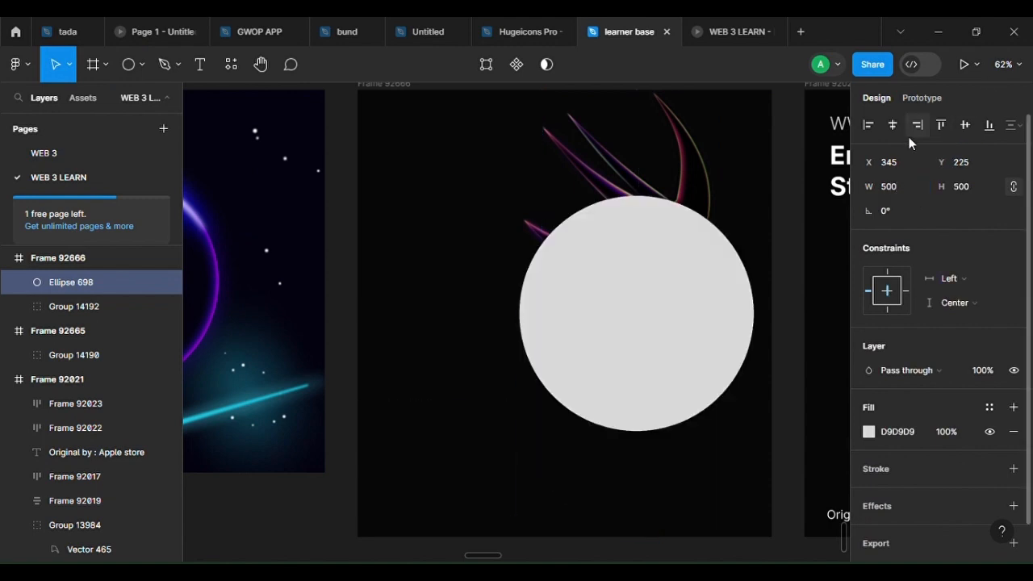
left_click(893, 124)
Fill the circle with the yellow-green 889C55 sampled from the outer rim of the reference circle in Frame 92021
scroll(597, 320, "down", 3)
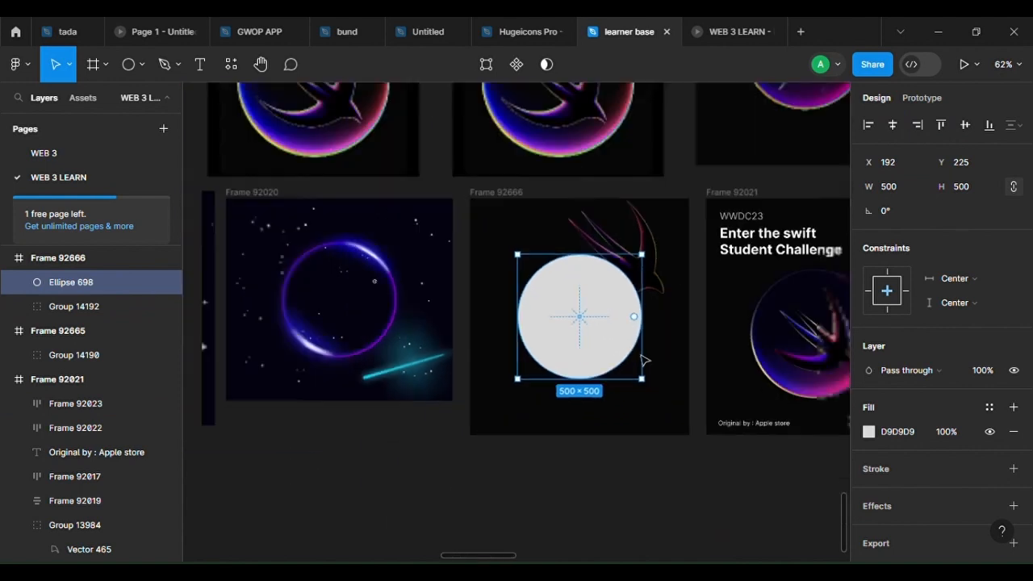
left_click_drag(694, 420, 535, 376)
scroll(535, 376, "up", 5)
scroll(825, 317, "up", 2)
left_click_drag(767, 321, 614, 362)
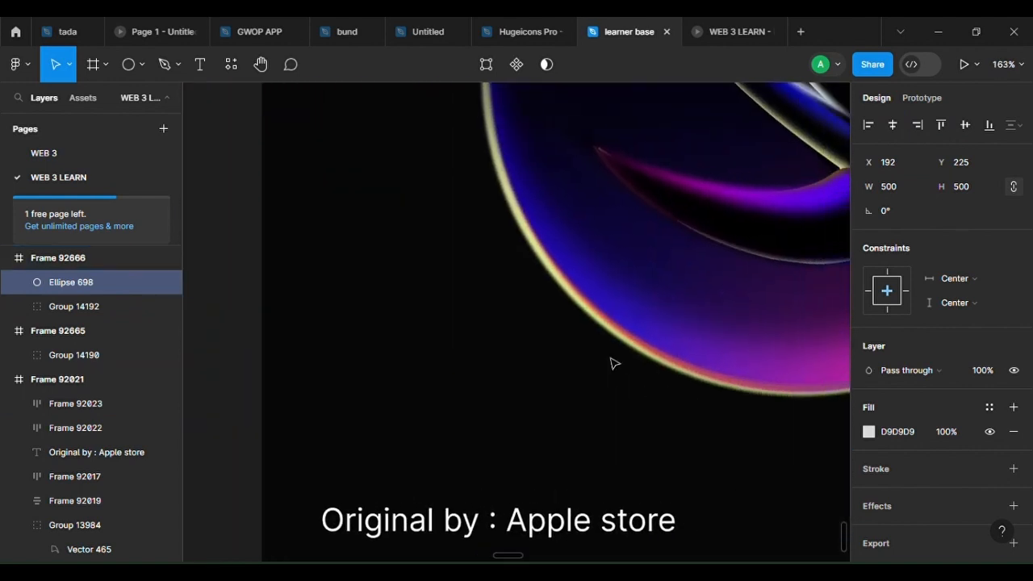
key("i")
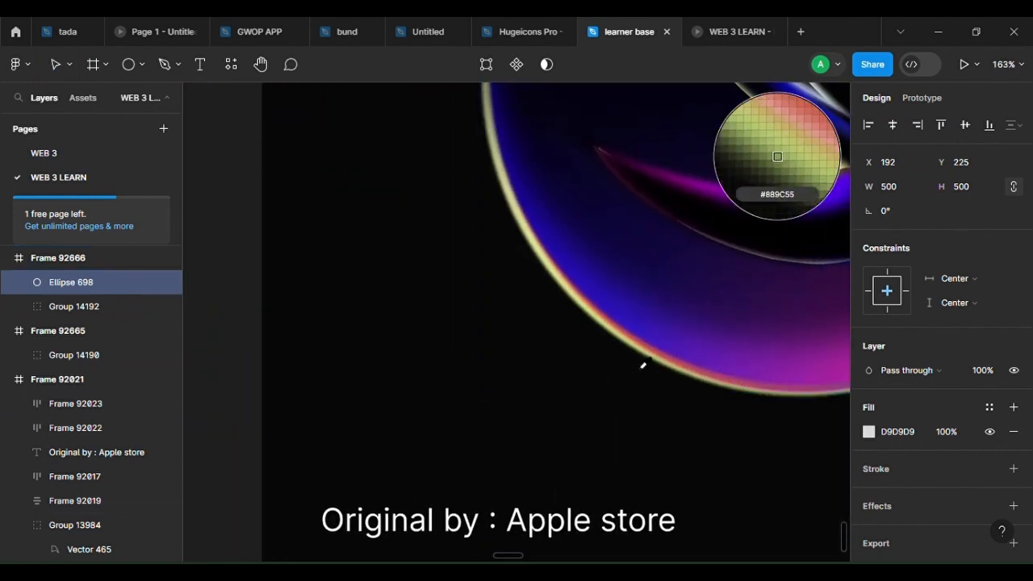
left_click(777, 156)
Brighten the circle's fill to the vivid lime green A2D71C
scroll(521, 265, "down", 5)
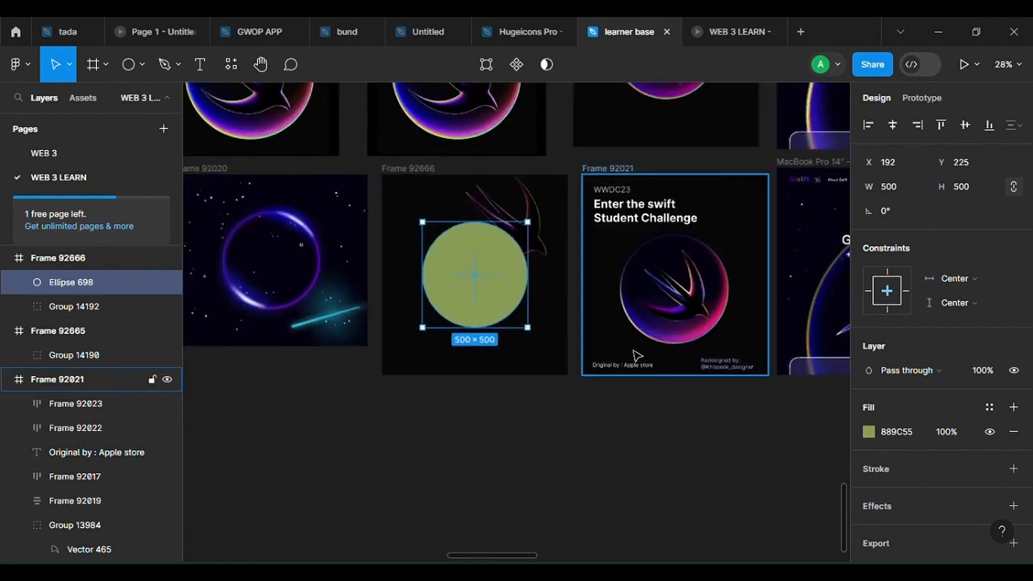
scroll(635, 357, "up", 3)
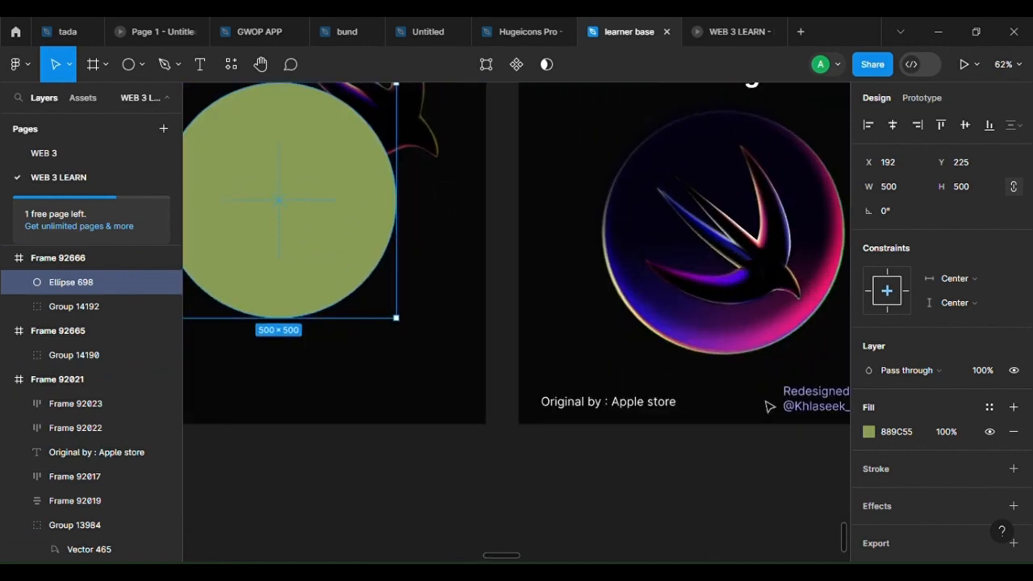
left_click(868, 432)
left_click_drag(773, 227, 827, 197)
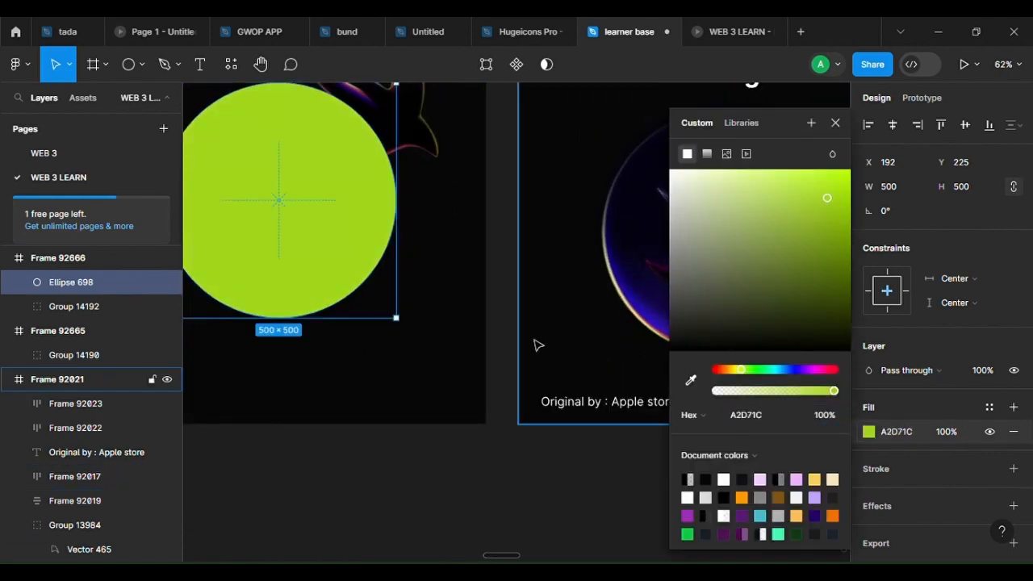
Send the lime circle to the back, behind the swallow group in Frame 92666
scroll(535, 341, "down", 4)
scroll(490, 298, "up", 2)
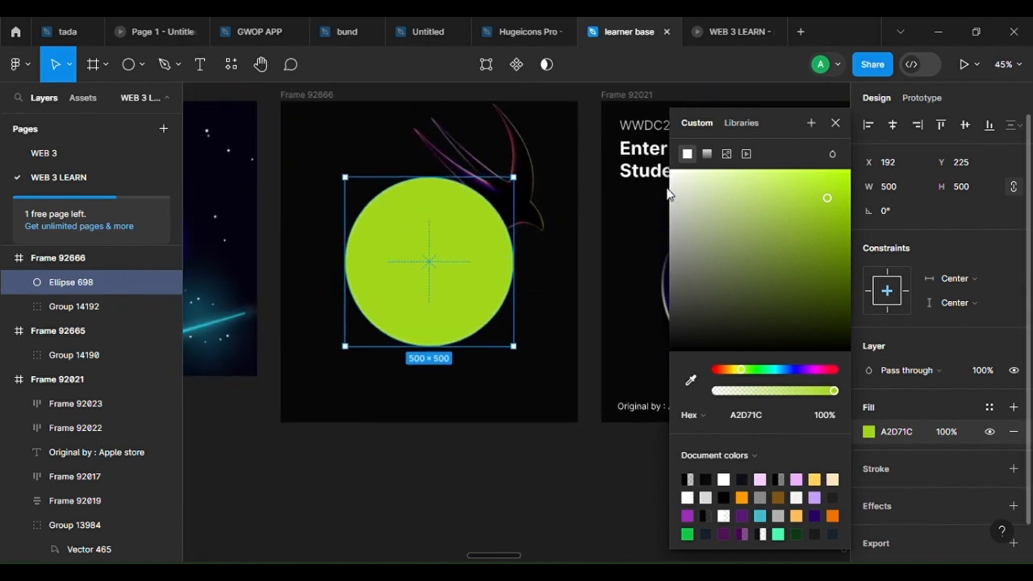
right_click(407, 243)
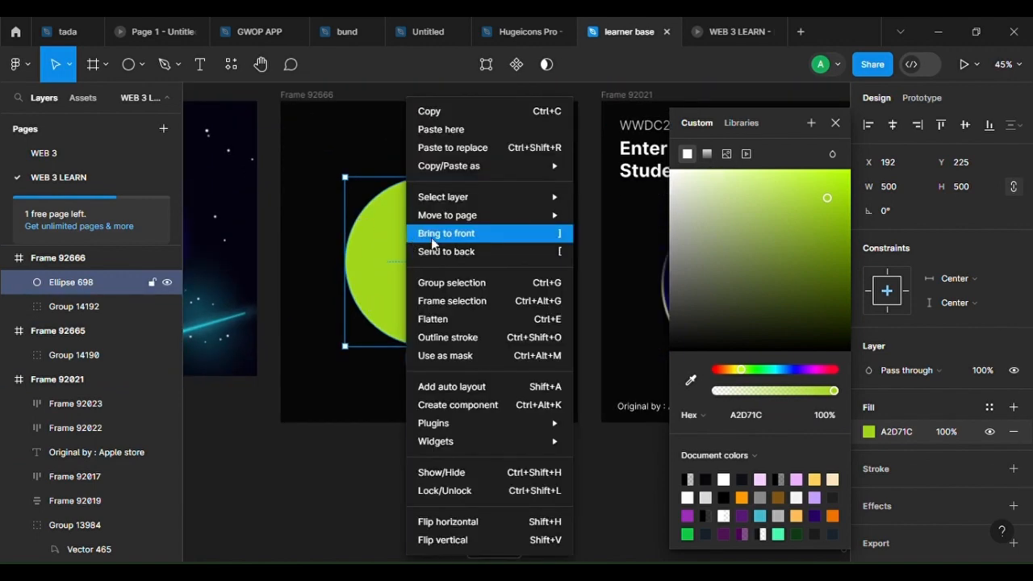
left_click(484, 248)
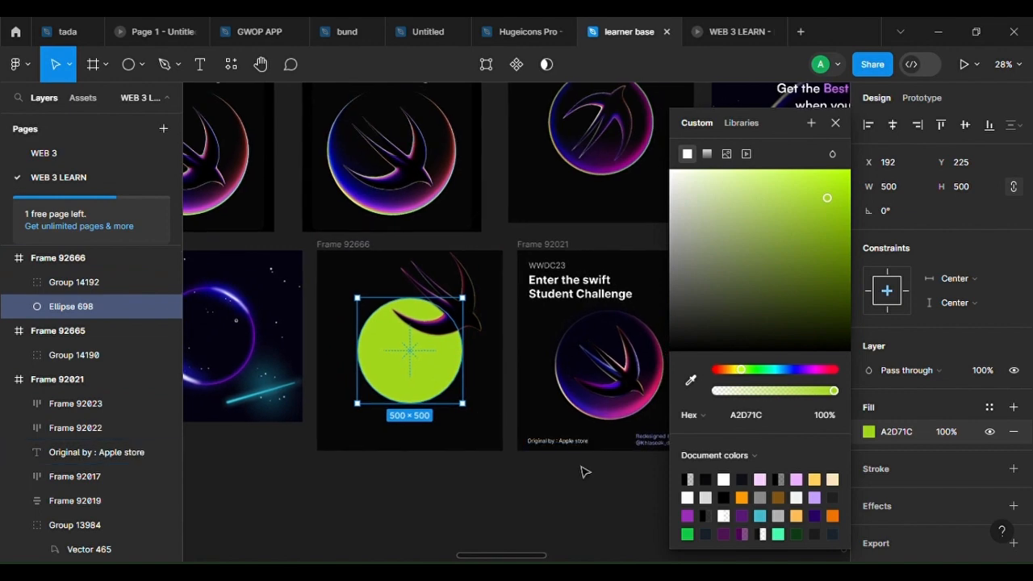
Duplicate the lime circle, scale the copy down to 474 × 474 and centre it over the original at X 205, Y 238
scroll(583, 470, "up", 10)
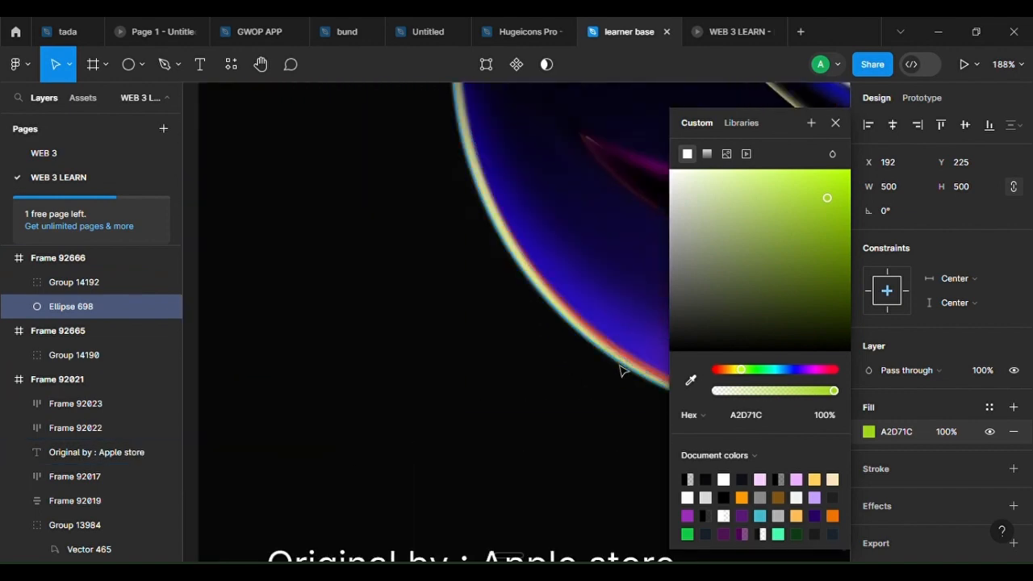
scroll(595, 355, "down", 10)
scroll(341, 370, "up", 5)
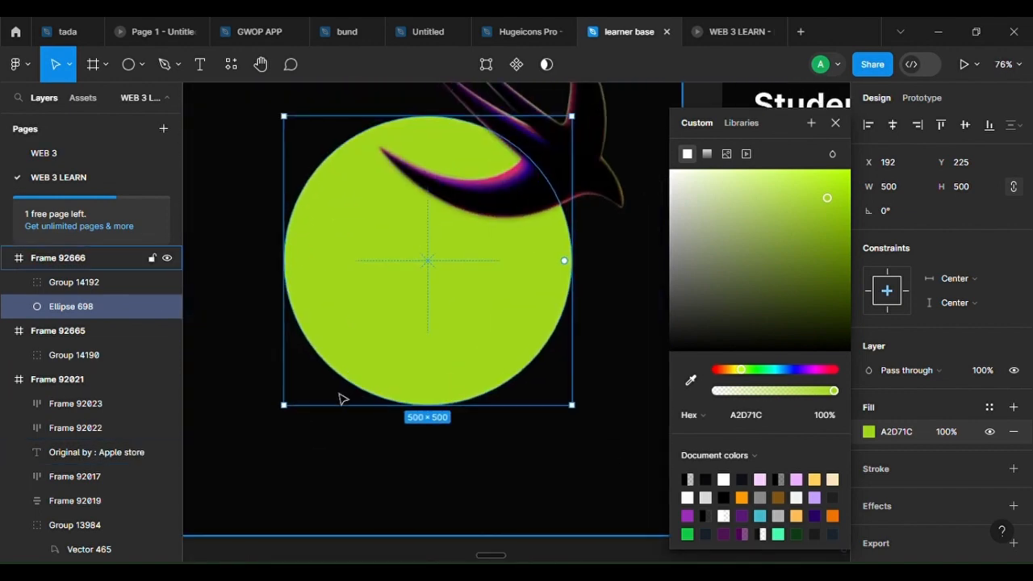
key("ctrl+d")
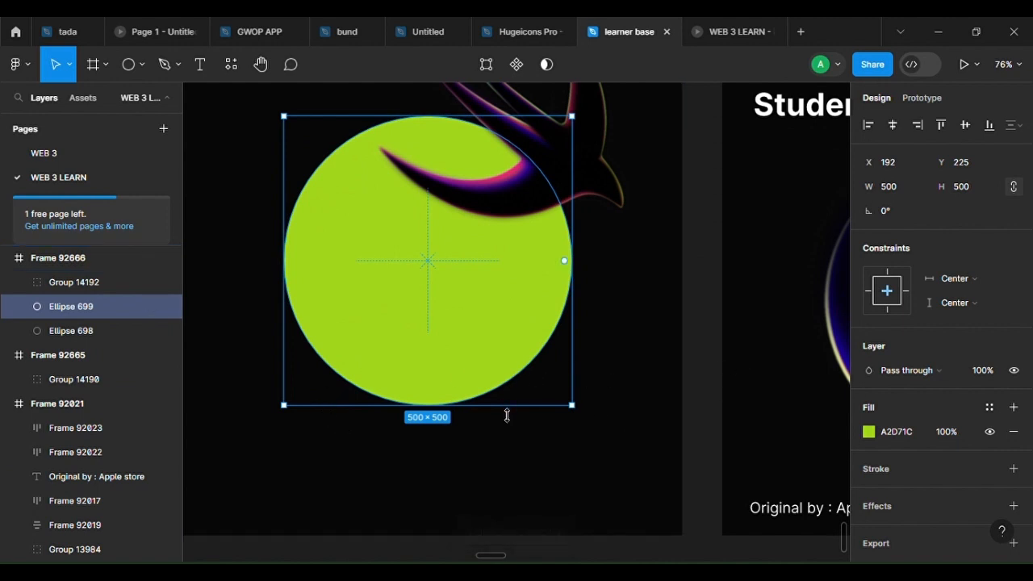
key("k")
left_click_drag(506, 415, 508, 402)
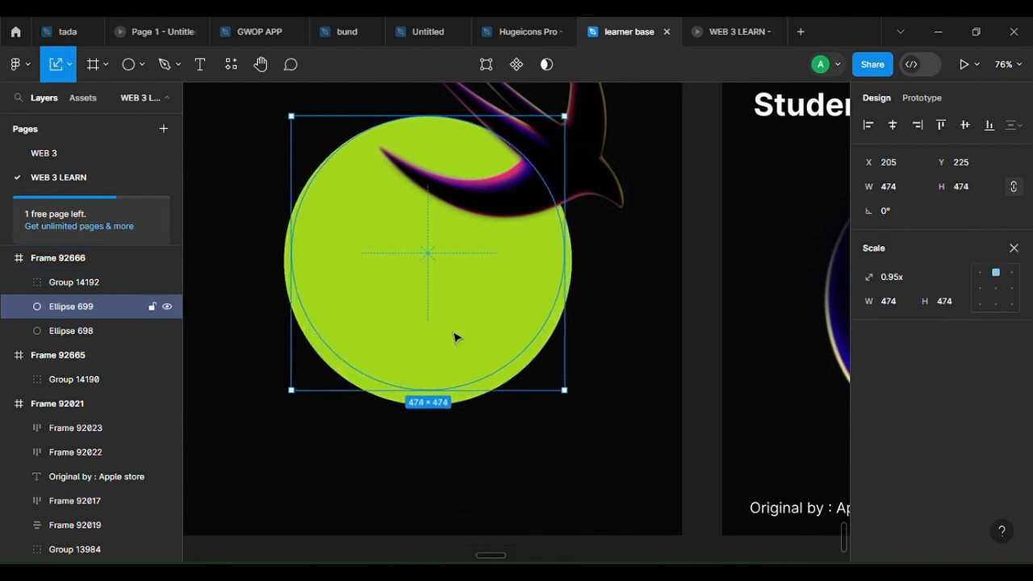
left_click_drag(454, 337, 456, 345)
Examine the gradient fills of Ellipse 269, which forms the reddish inner rim of the reference circle in Frame 92021
scroll(608, 372, "down", 3)
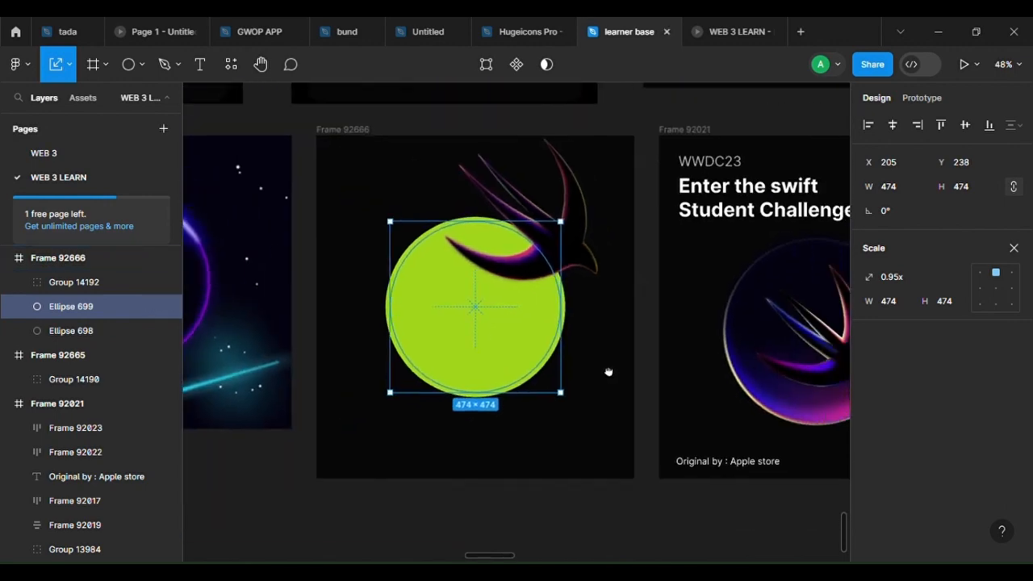
left_click_drag(608, 371, 480, 248)
scroll(658, 426, "up", 5)
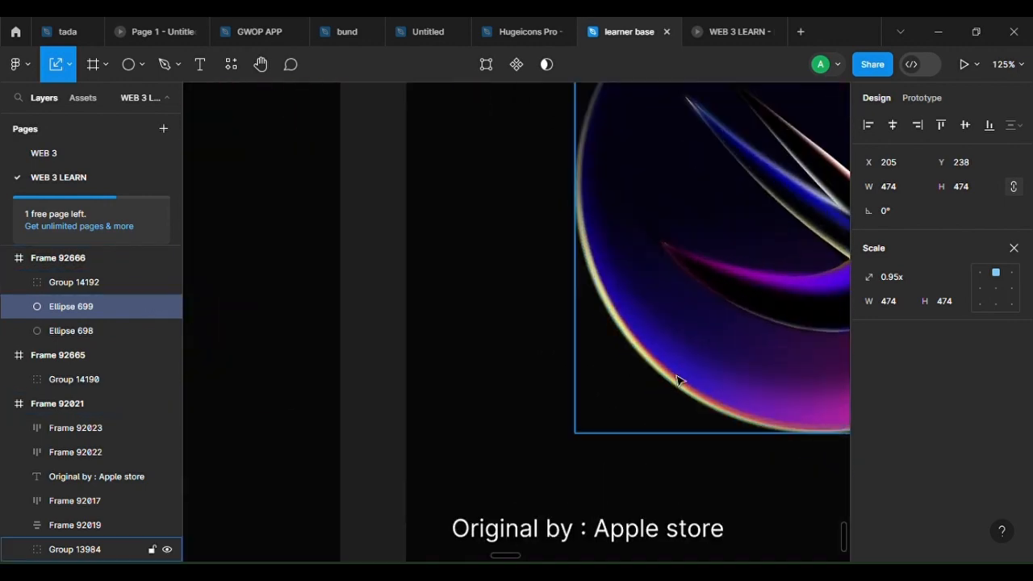
left_click(676, 380)
double_click(684, 393)
left_click(712, 415)
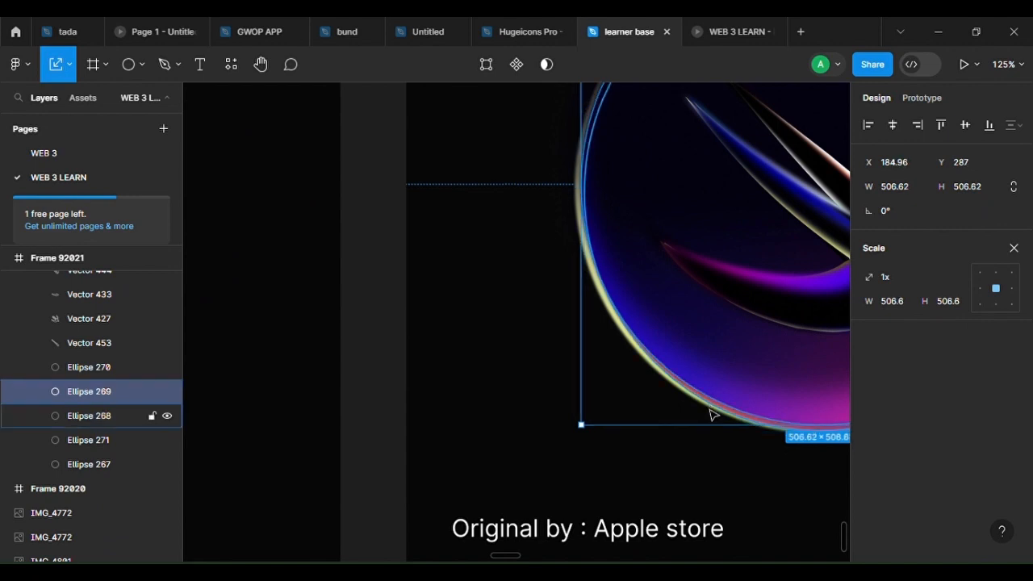
key("v")
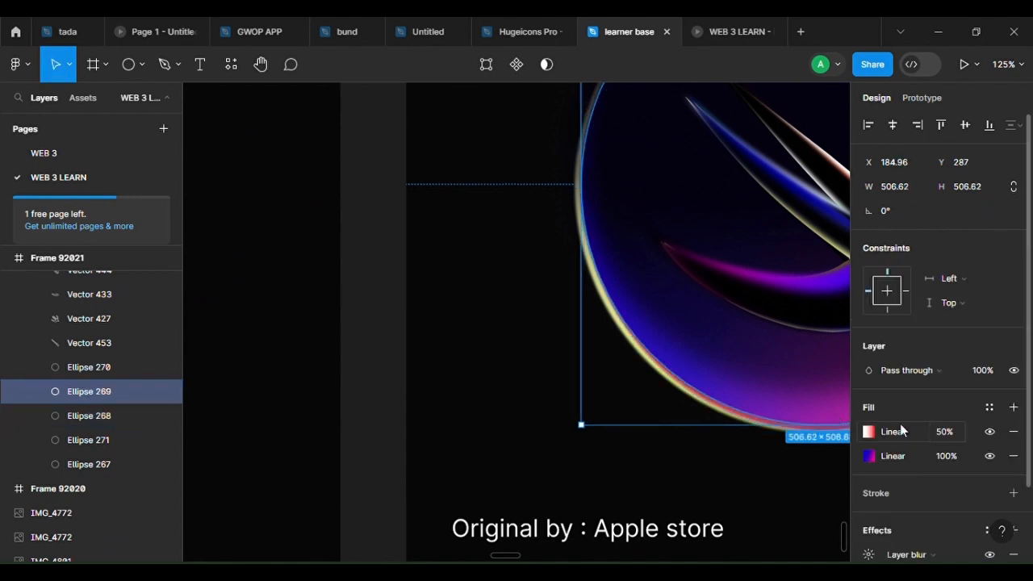
left_click(869, 432)
left_click(483, 374)
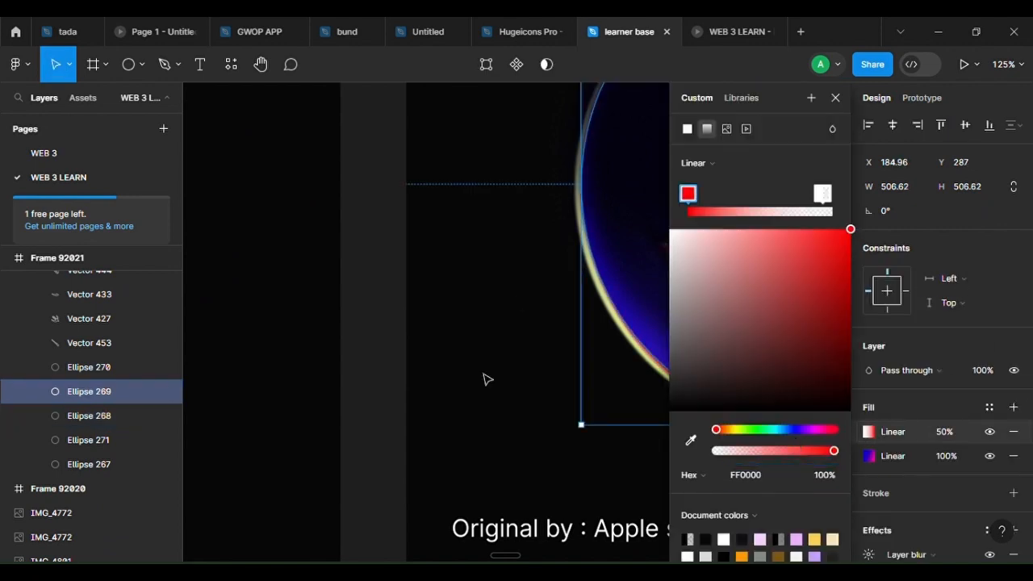
left_click(615, 418)
Recolour the smaller 474 × 474 circle in Frame 92666 to the bright orange-red FA3C00
scroll(536, 397, "down", 4)
left_click_drag(401, 410, 618, 431)
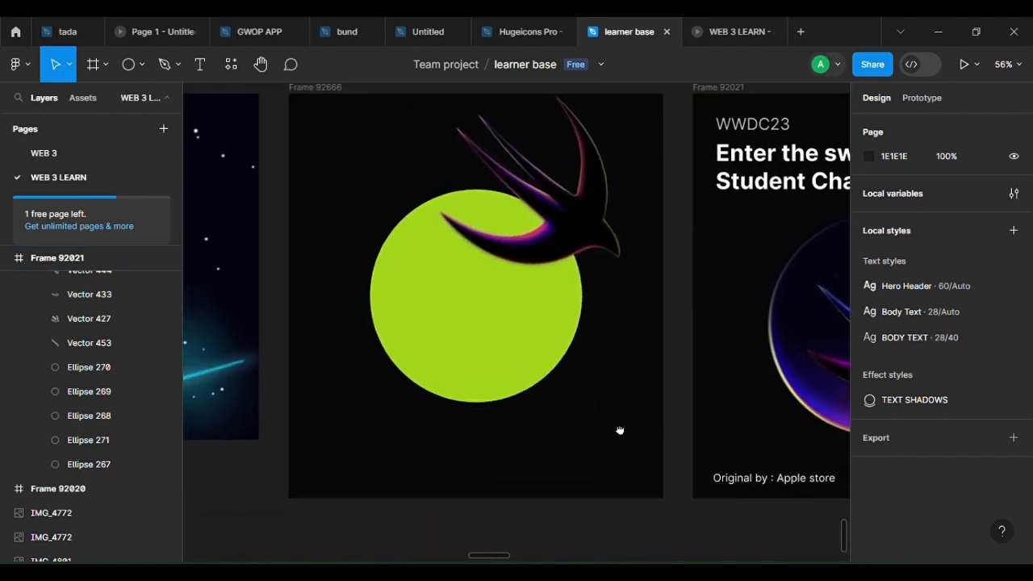
scroll(468, 359, "up", 2)
left_click(475, 352)
left_click(868, 431)
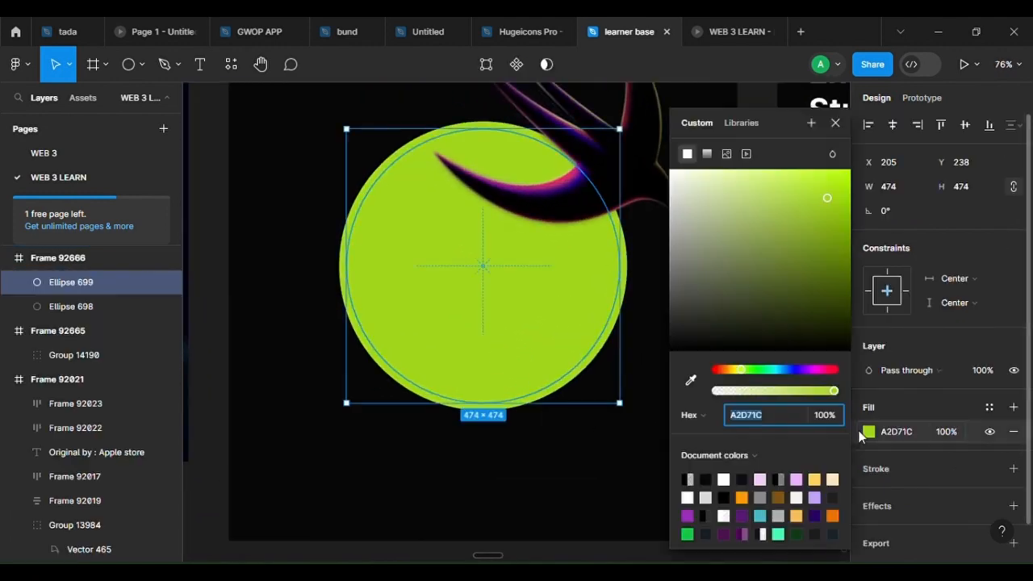
mouse_move(743, 370)
left_mouse_down()
mouse_move(713, 371)
mouse_move(723, 370)
left_mouse_up()
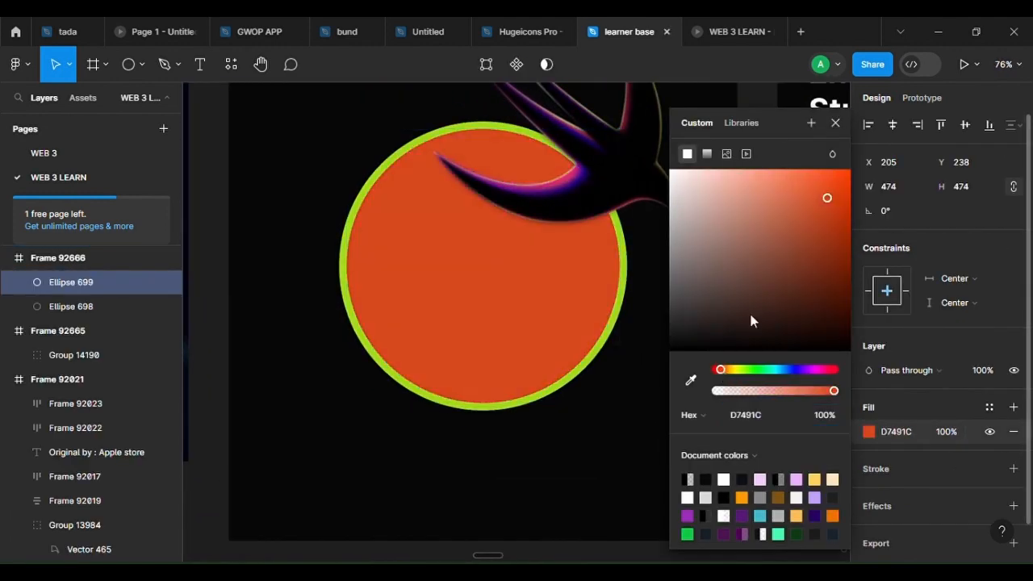
left_click_drag(823, 206, 851, 172)
Scale the orange-red circle up to 485 × 485 and move it to X 199, Y 232, leaving a thin lime rim
scroll(395, 381, "up", 5)
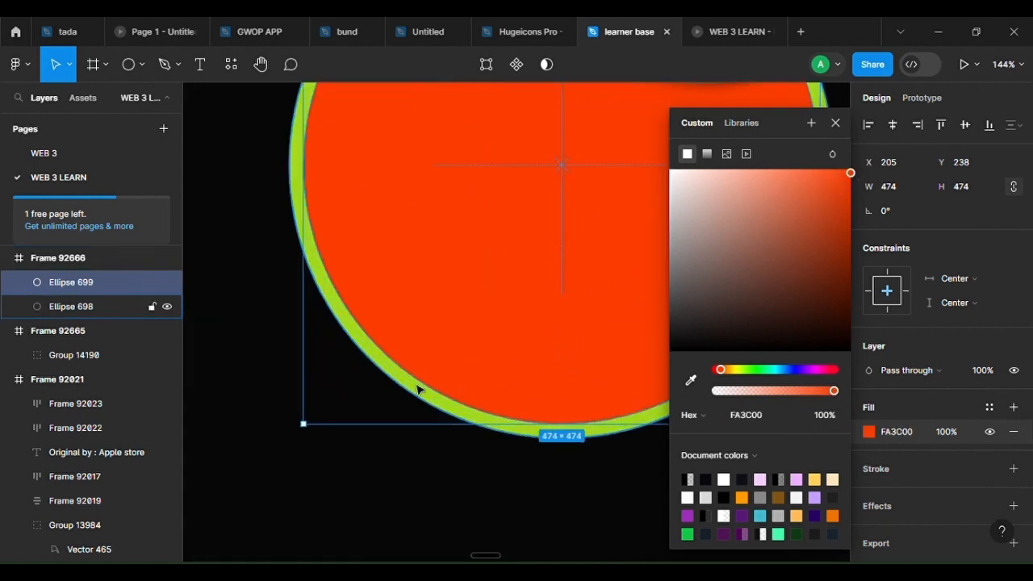
scroll(585, 423, "up", 5)
key("k")
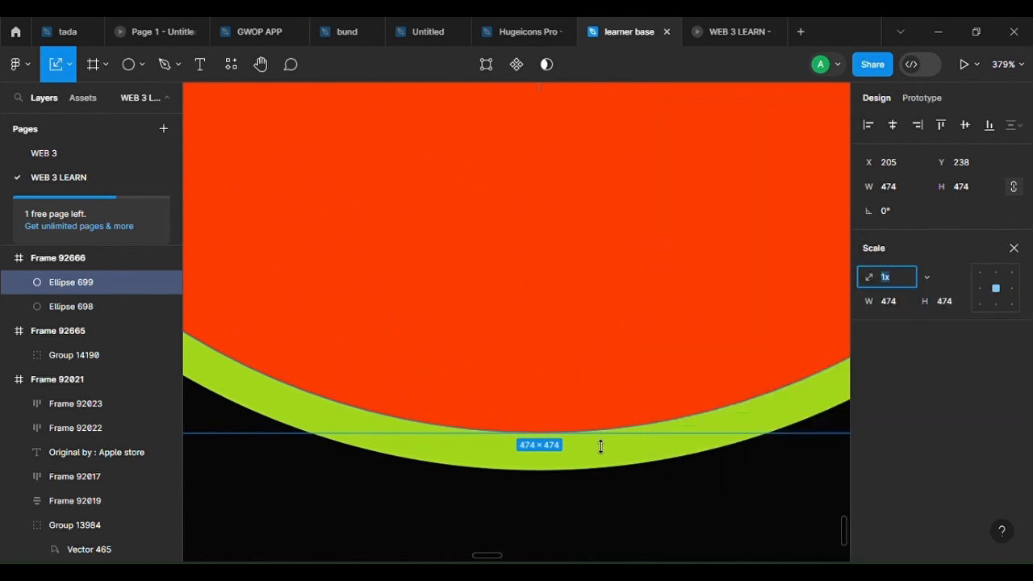
left_click_drag(600, 446, 597, 477)
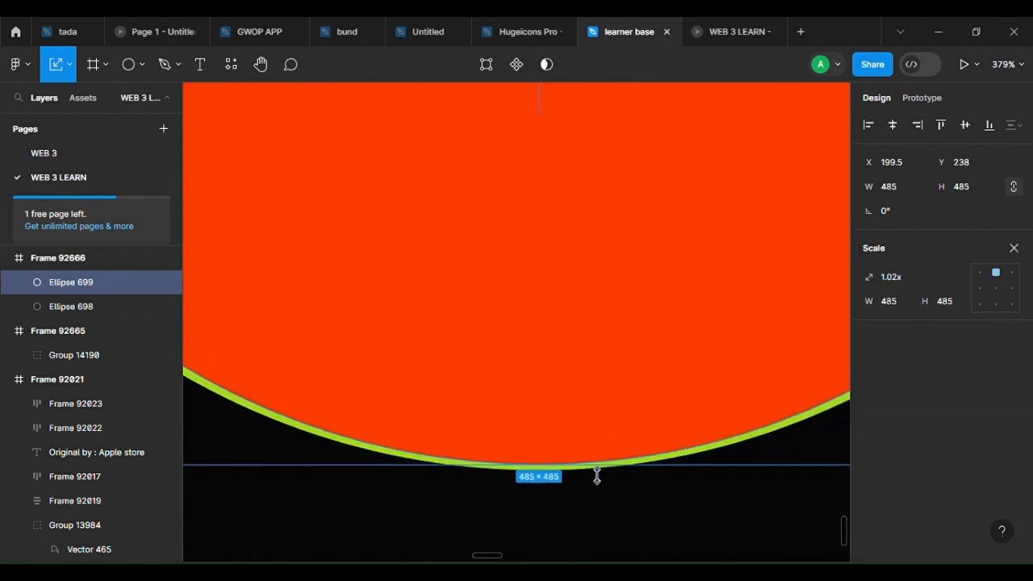
scroll(602, 429, "down", 10)
scroll(600, 373, "up", 3)
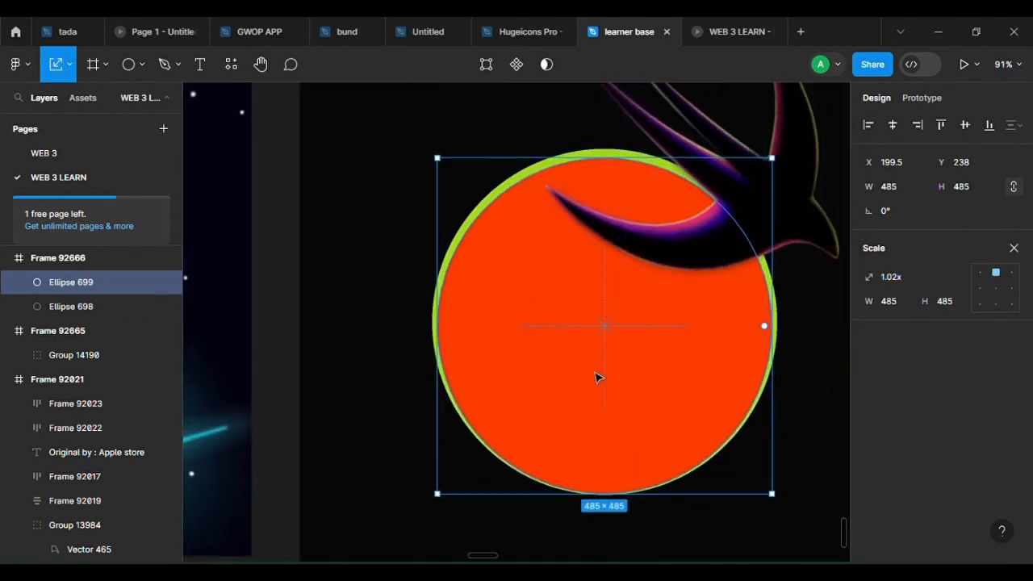
left_click_drag(595, 371, 598, 375)
Duplicate the orange-red circle, scale the copy down to 463 × 463 and move it to X 205, Y 243
scroll(614, 410, "down", 5)
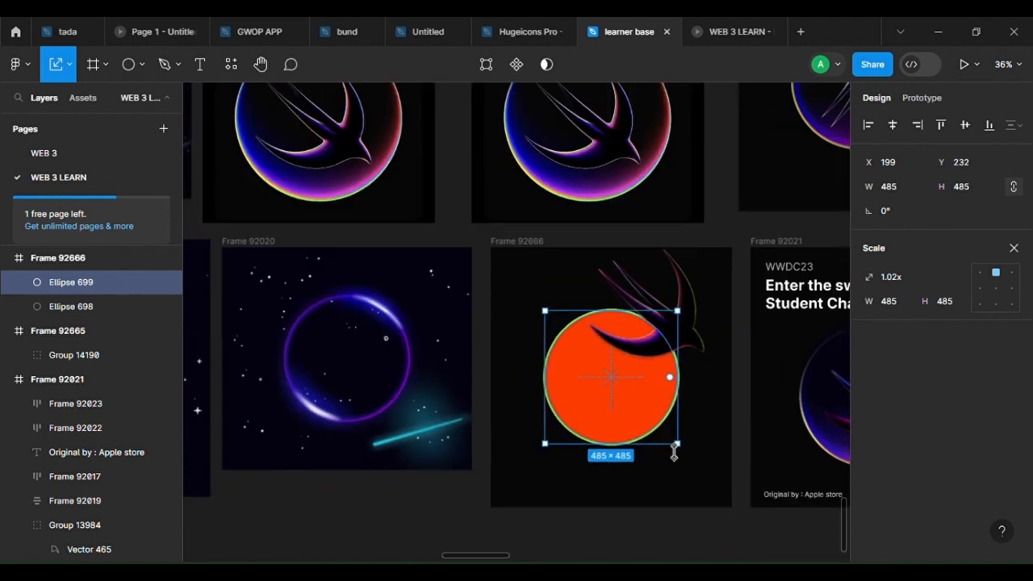
left_click(680, 500)
left_click_drag(680, 500, 526, 479)
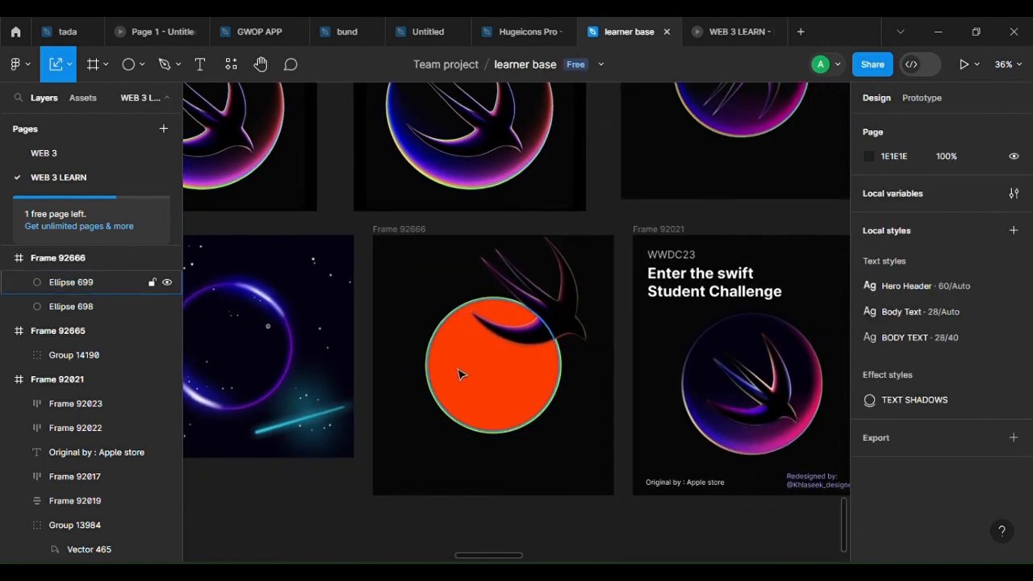
left_click_drag(420, 409, 461, 470)
scroll(466, 449, "up", 5)
left_click(630, 412)
left_click_drag(621, 418, 506, 359)
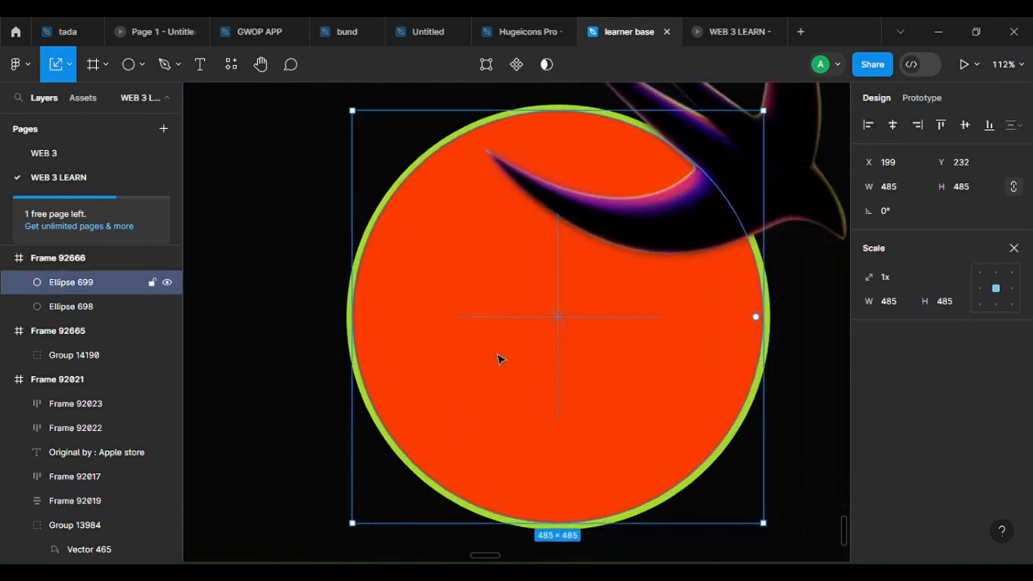
key("ctrl+d")
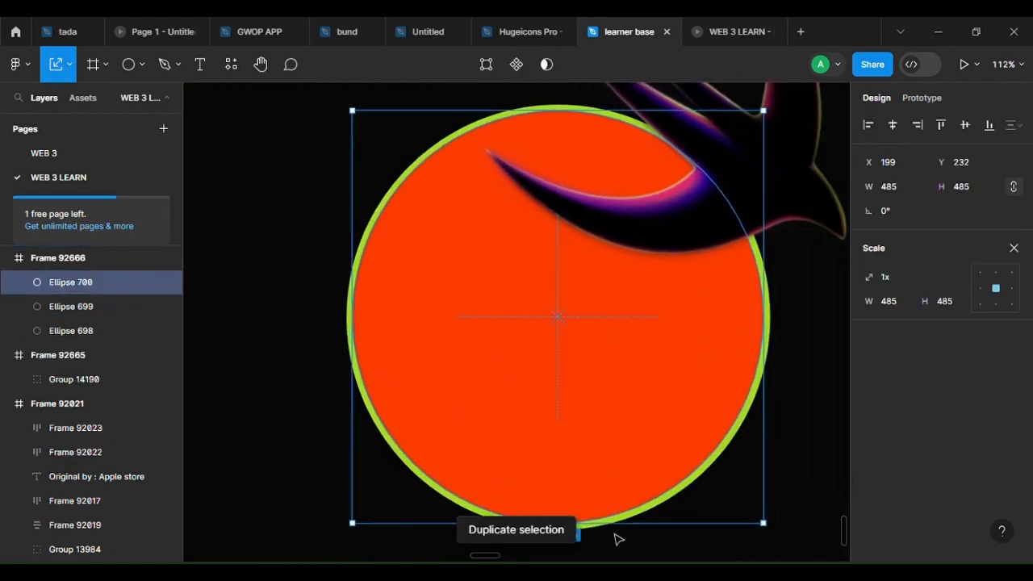
key("ctrl+a")
left_click(630, 491)
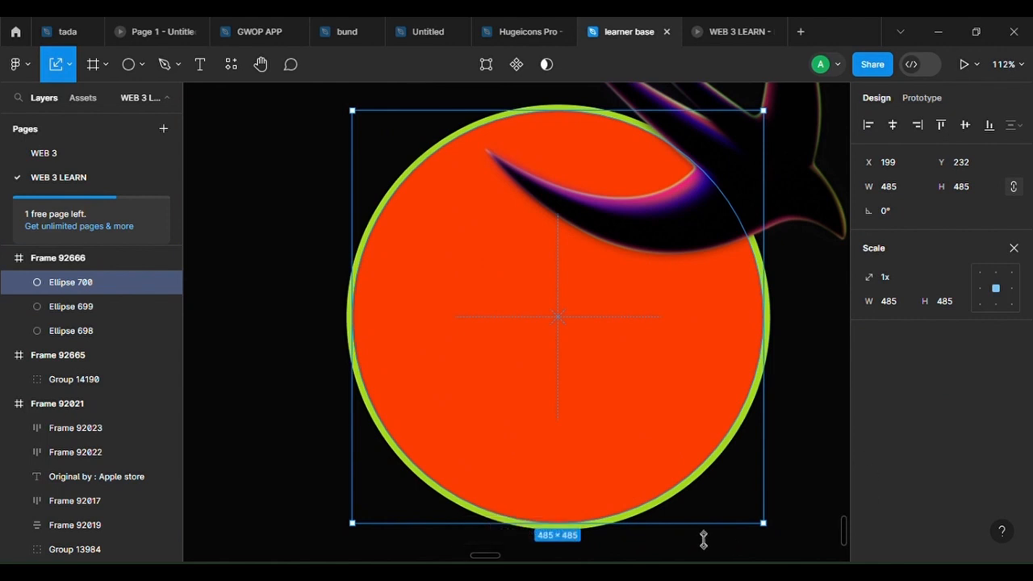
left_click_drag(702, 539, 708, 515)
left_click_drag(585, 418, 581, 423)
Give the 463 × 463 circle a linear gradient fill whose first stop is the dark blue 030293 sampled from the reference artwork
key("v")
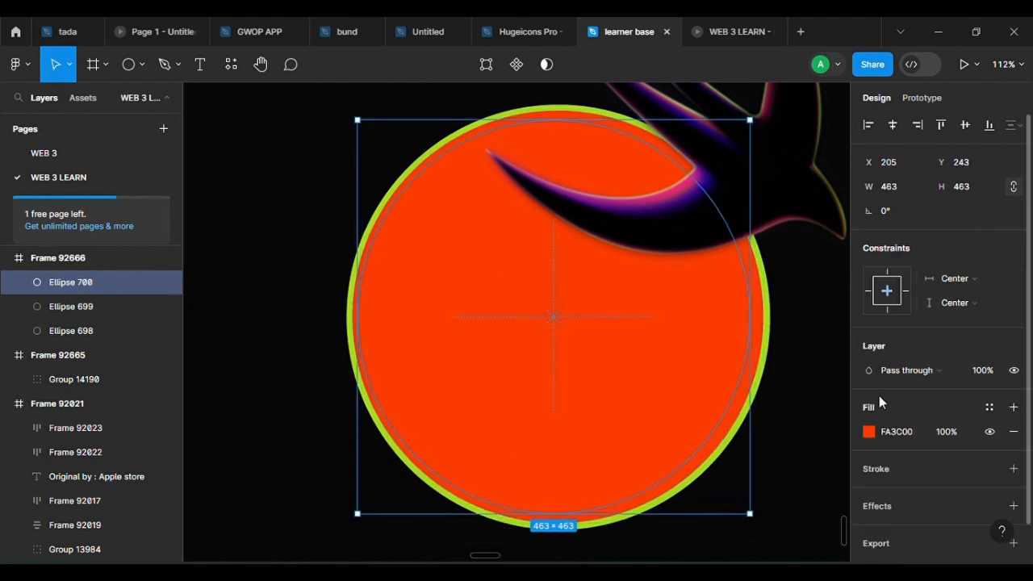
left_click(868, 432)
left_click(706, 155)
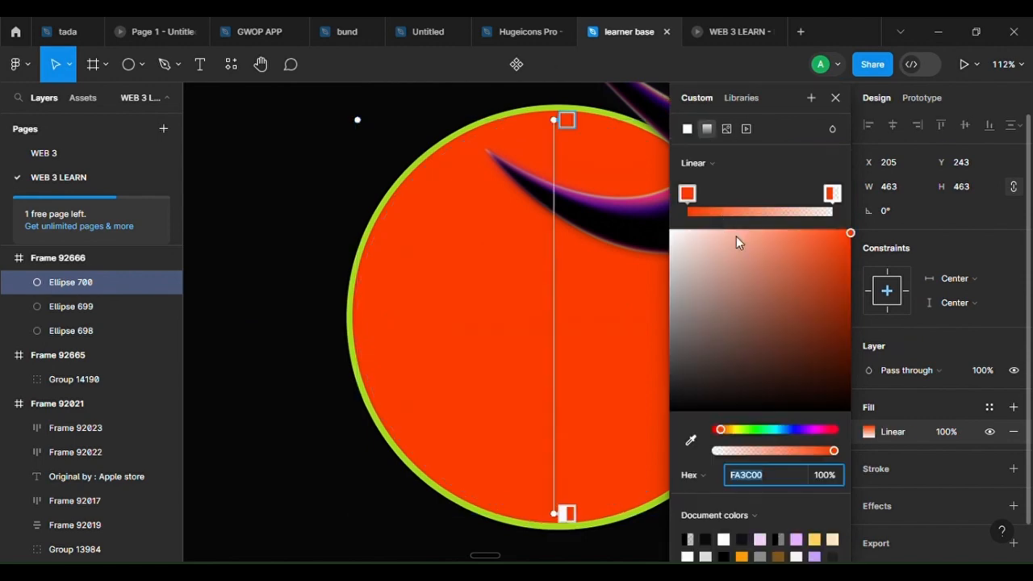
scroll(512, 325, "down", 6)
scroll(444, 366, "up", 2)
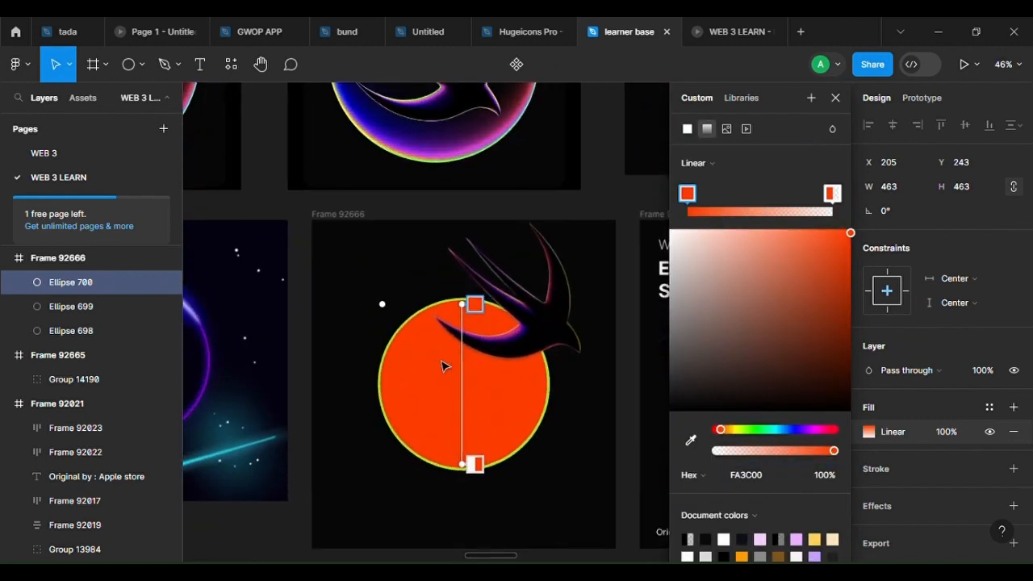
key("i")
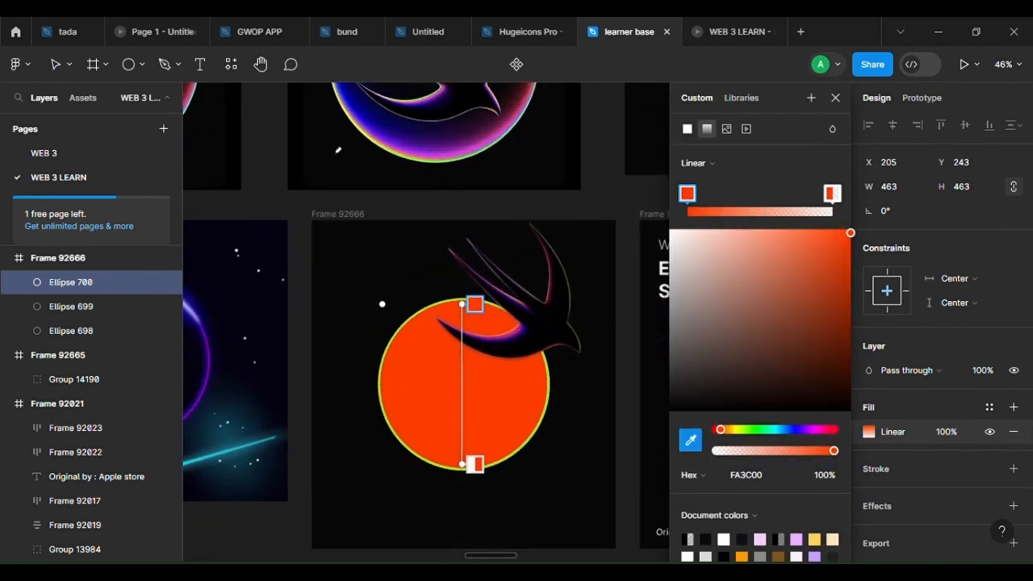
left_click(369, 120)
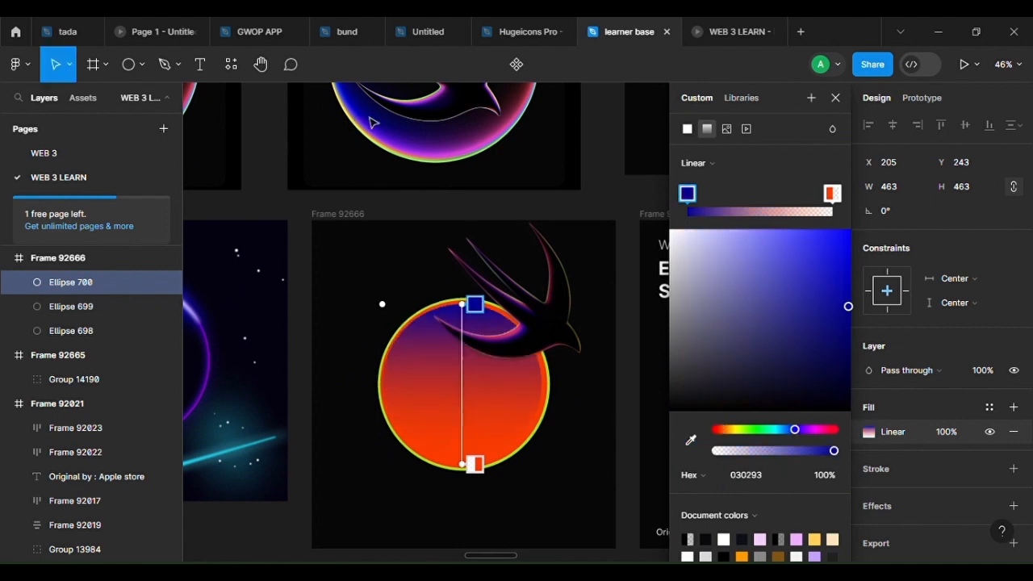
Set the gradient's end stop to the muted crimson 982E54 sampled from the reference circle's reddish side
left_click(476, 466)
left_click(686, 439)
left_click(687, 439)
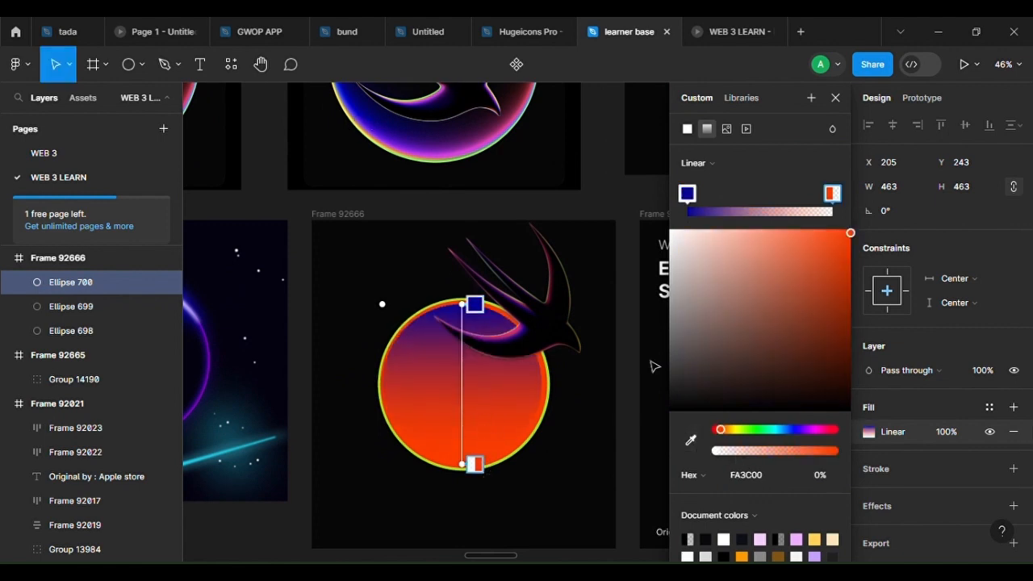
left_click(691, 444)
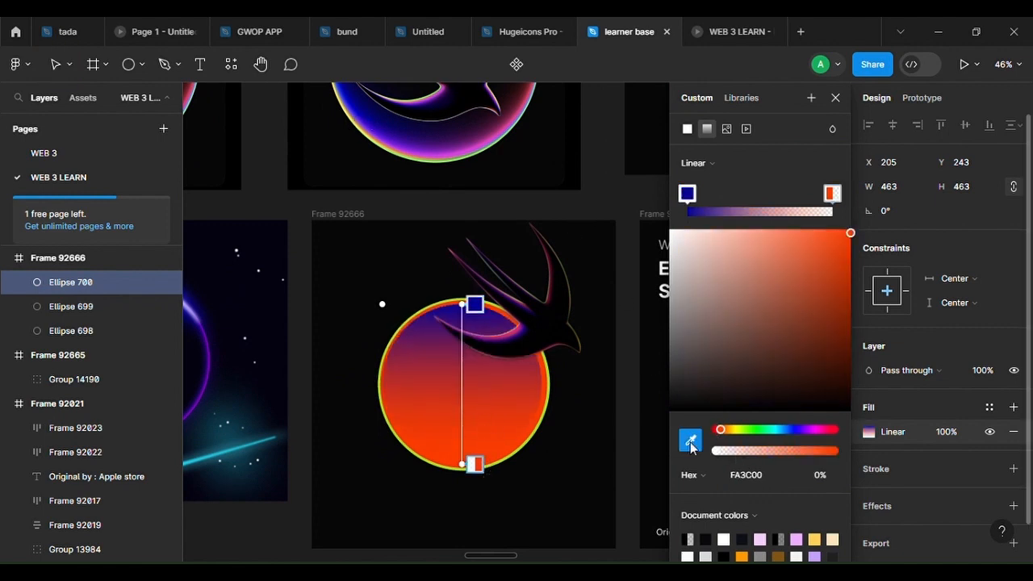
left_click(520, 130)
Angle the gradient so blue starts outside the circle's left edge and crimson ends beyond its lower-right edge
scroll(458, 484, "up", 3)
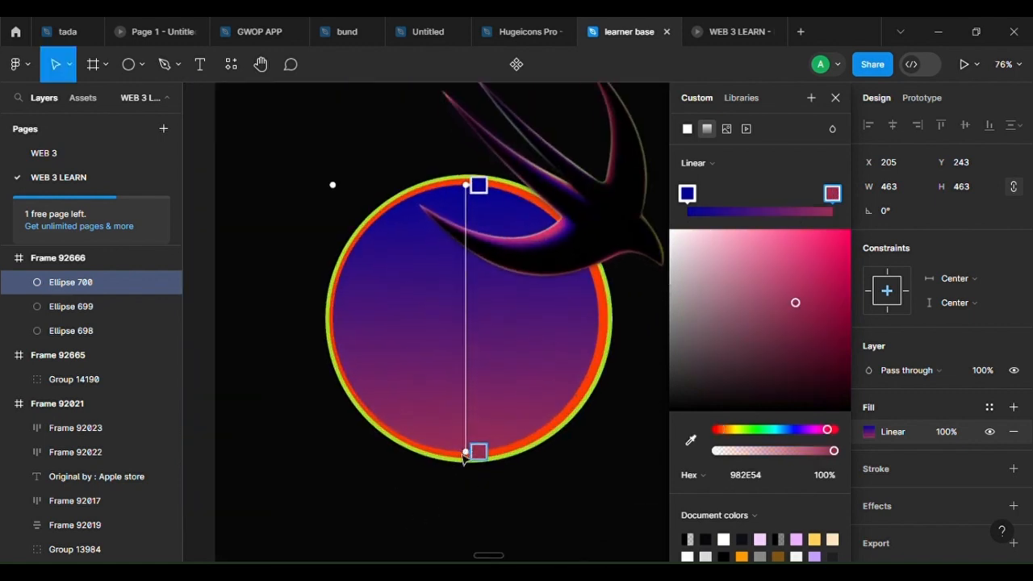
left_click_drag(465, 457, 645, 363)
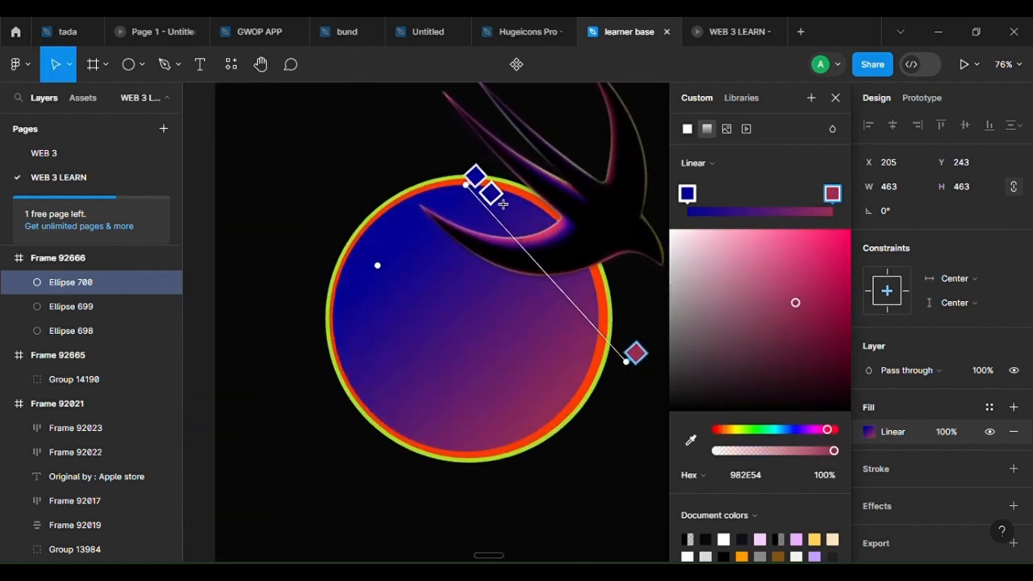
left_click_drag(465, 201, 283, 311)
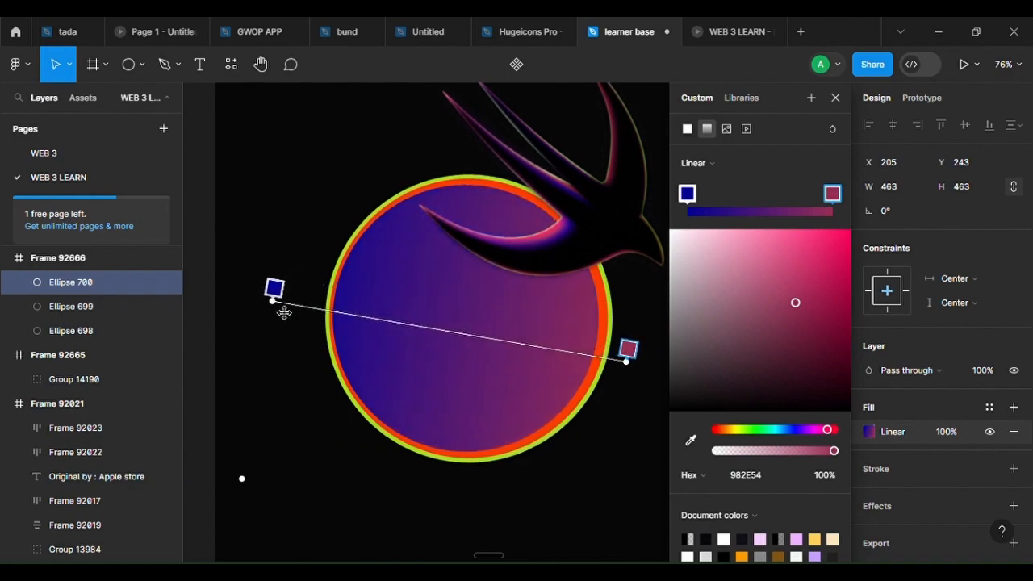
Brighten the gradient's end stop to a vivid pink-red and stretch the circle to 463 × 468
scroll(383, 344, "down", 5)
scroll(435, 428, "up", 1)
left_click_drag(795, 303, 850, 230)
left_click_drag(479, 394, 468, 430)
scroll(410, 461, "up", 6)
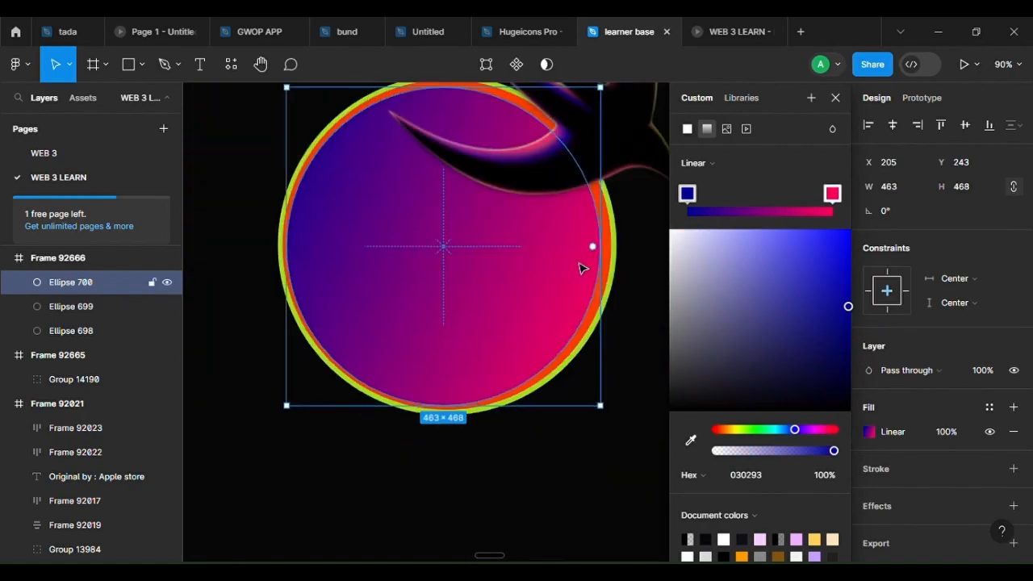
Add a layer blur to the orange-red circle and scale it up to 493 × 493 at X 195, Y 229
left_click(601, 267)
left_click(1012, 506)
left_click(906, 530)
left_click(906, 549)
left_click(868, 530)
scroll(655, 386, "down", 5)
key("k")
left_click_drag(638, 438, 638, 443)
Adjust the gradient direction of the 463 × 468 blue-to-pink circle and add a layer blur to it
left_click(691, 346)
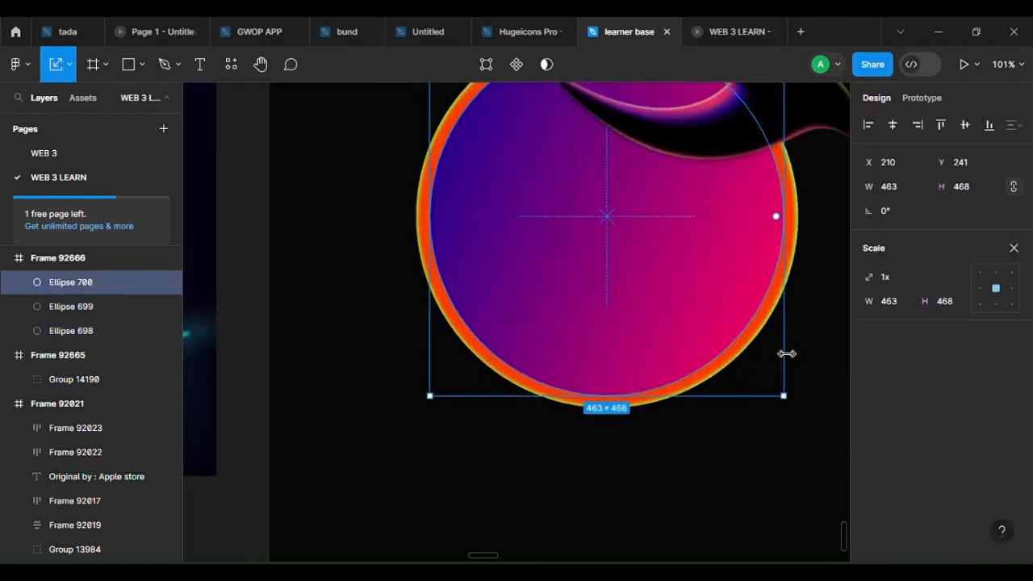
scroll(251, 436, "down", 4)
key("v")
left_click(868, 431)
left_click_drag(530, 400, 592, 365)
left_click(1013, 506)
left_click(906, 530)
left_click(906, 550)
left_click(868, 530)
left_click_drag(691, 529, 916, 532)
Scale the blurred blue-to-pink circle up to 475.86 × 481 at X 204, Y 234
scroll(428, 302, "up", 3)
key("k")
left_click_drag(572, 517, 572, 525)
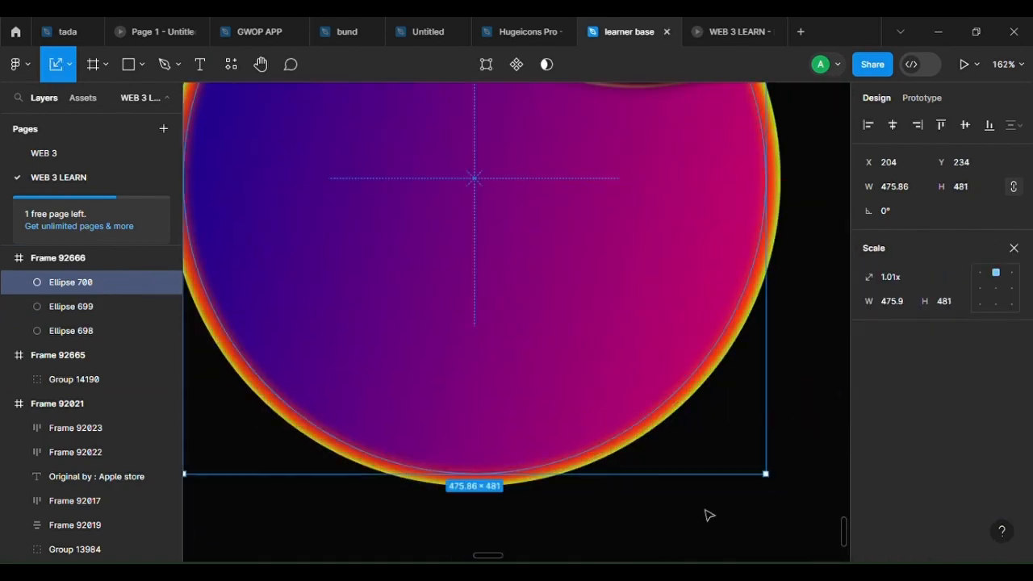
Change the 493 × 493 orange-red circle's fill to a linear gradient and sample a stop colour from the artwork
scroll(706, 514, "down", 5)
key("v")
left_click(545, 437)
left_click(868, 432)
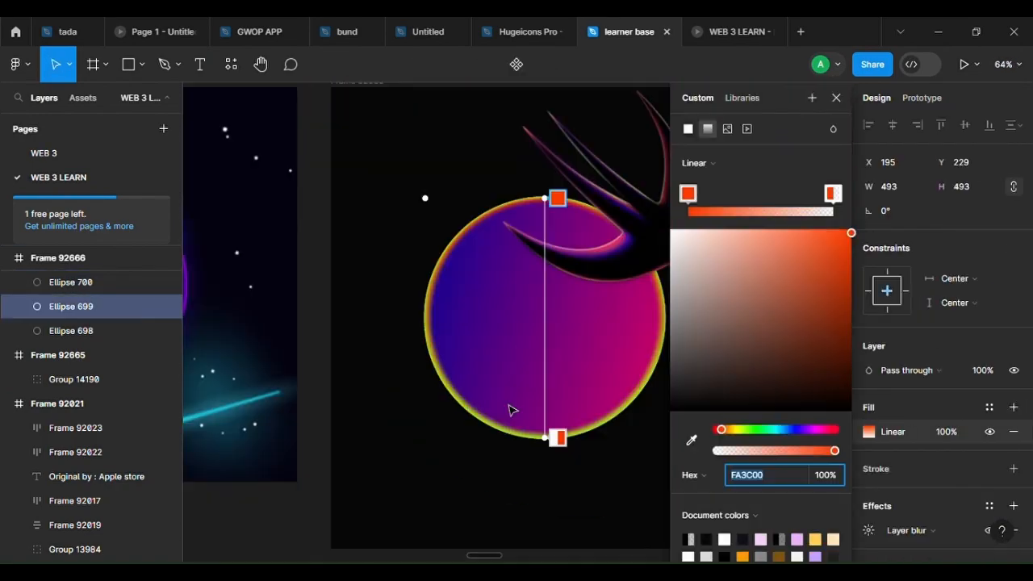
left_click(690, 438)
scroll(538, 338, "up", 4)
left_click(538, 341)
left_click(868, 530)
left_click(431, 419)
key("k")
left_click(541, 487)
scroll(602, 378, "down", 4)
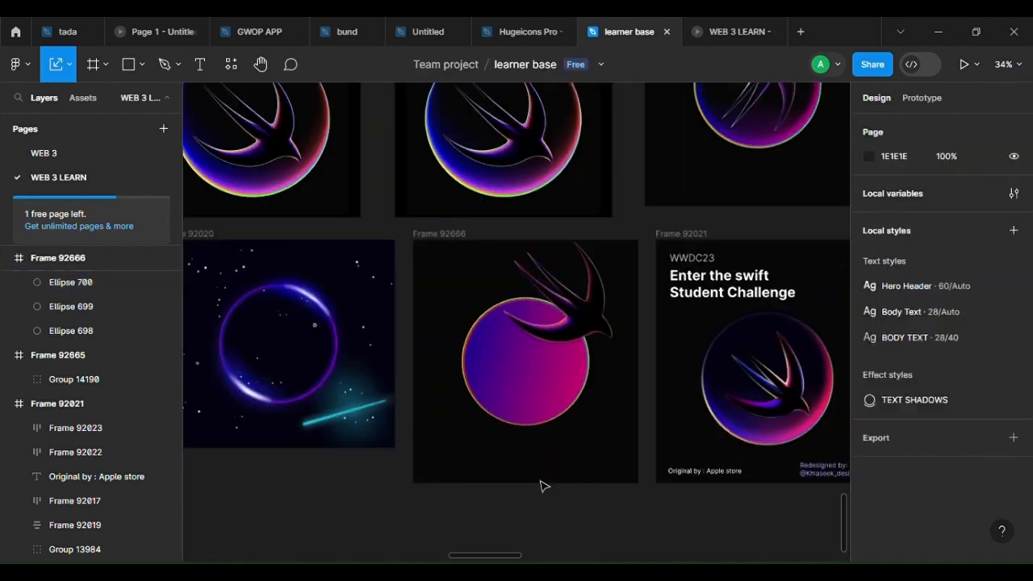
Duplicate the blue-to-pink circle and scale the copy down to 462.01 × 467 at X 218, Y 241
scroll(535, 391, "up", 6)
left_click(535, 392)
key("ctrl+d")
left_click_drag(600, 535, 599, 514)
left_click_drag(577, 438, 584, 439)
Recolour the copy with a linear gradient from near-black 070707 to transparent, with the dark stop moved inward
left_click(868, 432)
left_click(707, 128)
left_click_drag(560, 193, 560, 314)
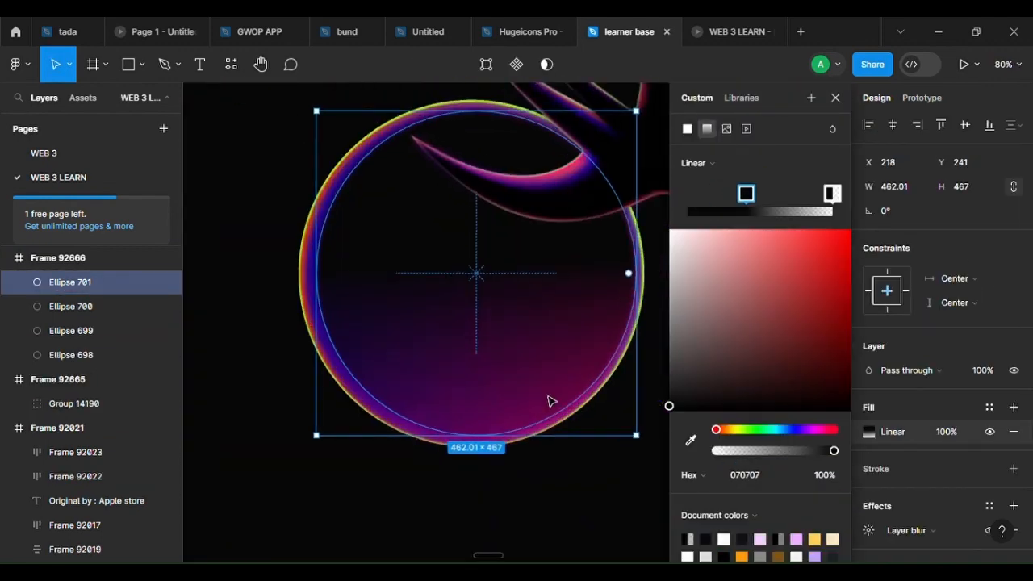
Adjust the dark copy's layer blur and extend its gradient so the black covers more of the circle
left_click(868, 530)
scroll(465, 277, "down", 2)
left_click(869, 431)
left_click_drag(473, 276, 457, 213)
left_click(457, 458)
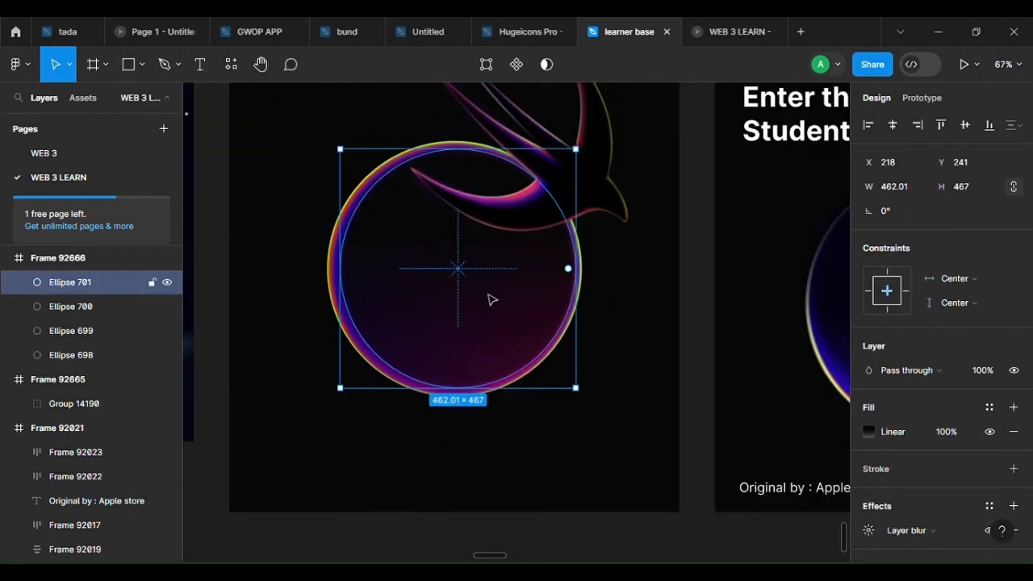
Push the dark gradient further down and scale the dark circle down to 431.34 × 436 at X 226, Y 250
scroll(440, 288, "up", 4)
left_click(868, 530)
scroll(594, 396, "down", 4)
left_click(868, 431)
left_click_drag(523, 304, 524, 358)
scroll(542, 386, "up", 2)
left_click_drag(544, 476, 544, 458)
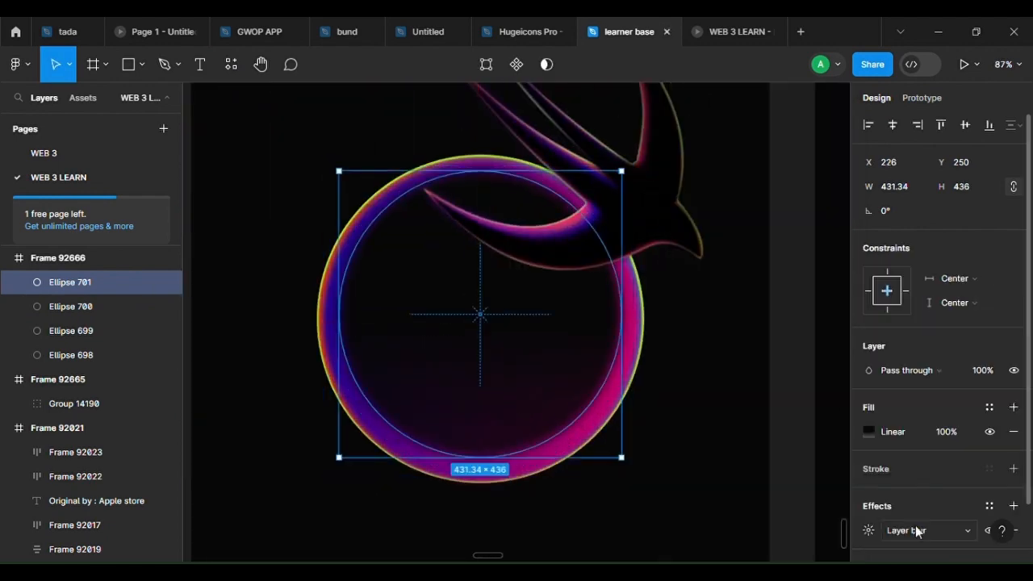
Duplicate the dark circle and place the copy directly beneath it in the layer order
left_click(868, 530)
left_click(532, 451)
key("ctrl+d")
key("k")
scroll(684, 448, "down", 5)
left_click(684, 449)
scroll(657, 404, "up", 3)
key("v")
left_click_drag(71, 283, 71, 318)
Set the layer blur of the upper dark circle, Ellipse 701, to 6
left_click(89, 284)
left_click(868, 530)
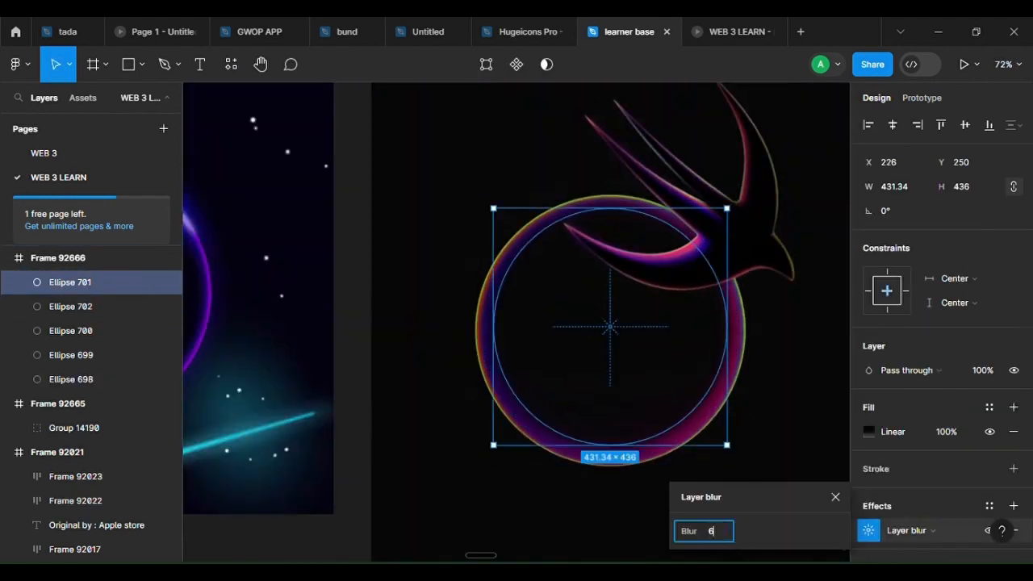
left_click(834, 498)
Enlarge the dark inner circle to 470.91 × 476 and readjust its layer blur
scroll(483, 255, "up", 8)
left_click(528, 340)
left_click(546, 345)
scroll(545, 346, "down", 4)
left_click(868, 530)
left_click(719, 532)
Paste the swallow group above the circles in Frame 92666 and move it to X 217, Y 257
key("ctrl+v")
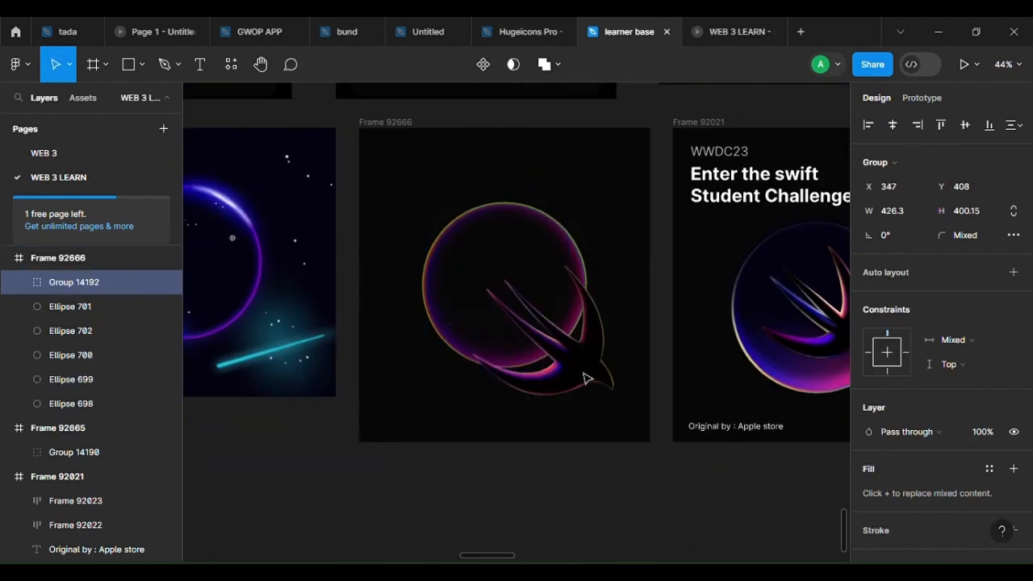
left_click(742, 316)
left_click_drag(532, 342, 447, 243)
Scale the swallow group down to 290 × 272.21 and move it inside the circle to X 282, Y 310
key("k")
scroll(452, 249, "up", 3)
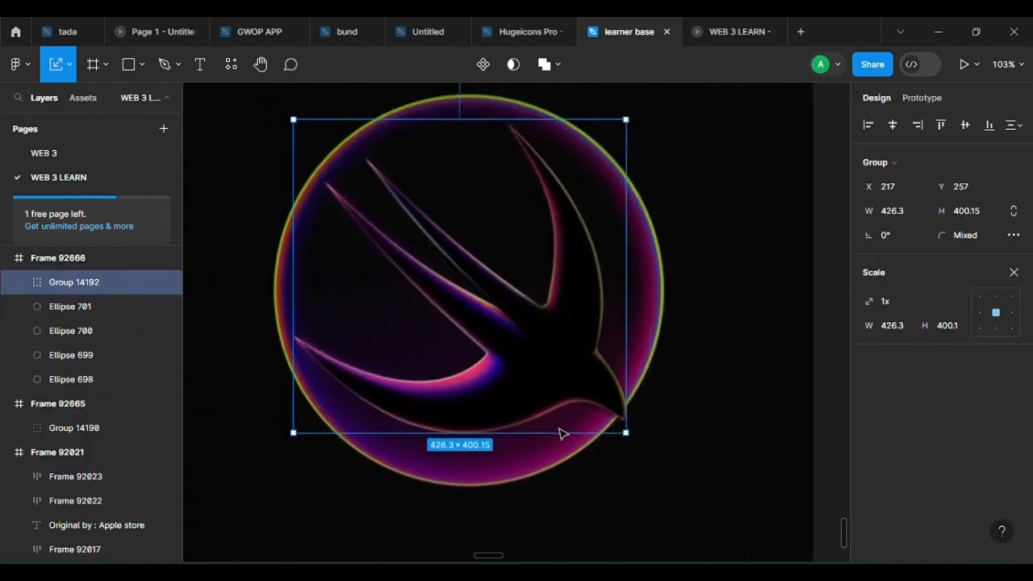
left_click_drag(563, 445, 550, 326)
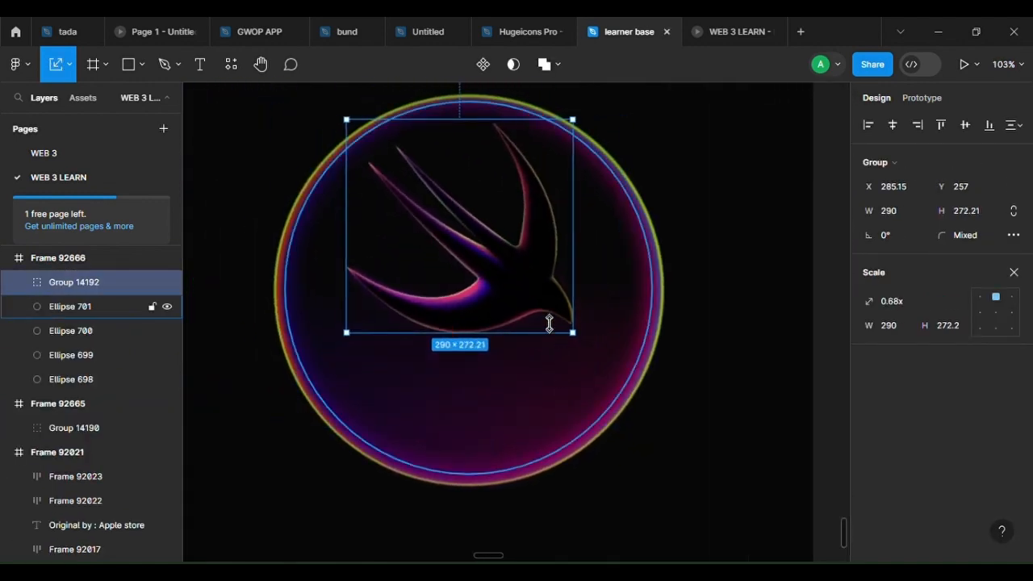
left_click_drag(512, 283, 525, 331)
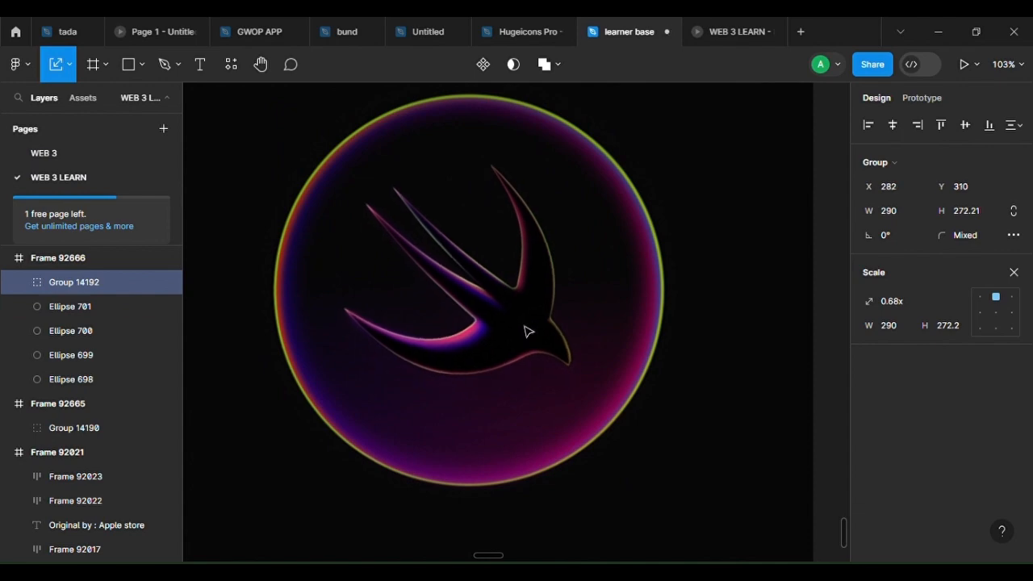
Compare the circle artwork with the reference and examine the gradient fill of the dark inner circle, Ellipse 701
scroll(546, 391, "down", 2)
left_click(588, 469)
scroll(593, 474, "down", 2)
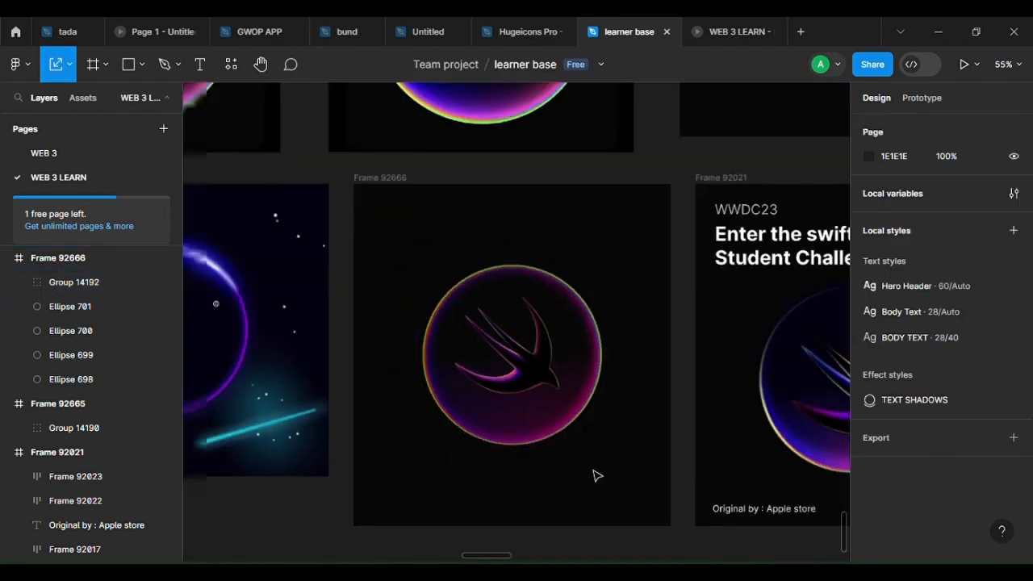
scroll(588, 416, "up", 2)
left_click(569, 350)
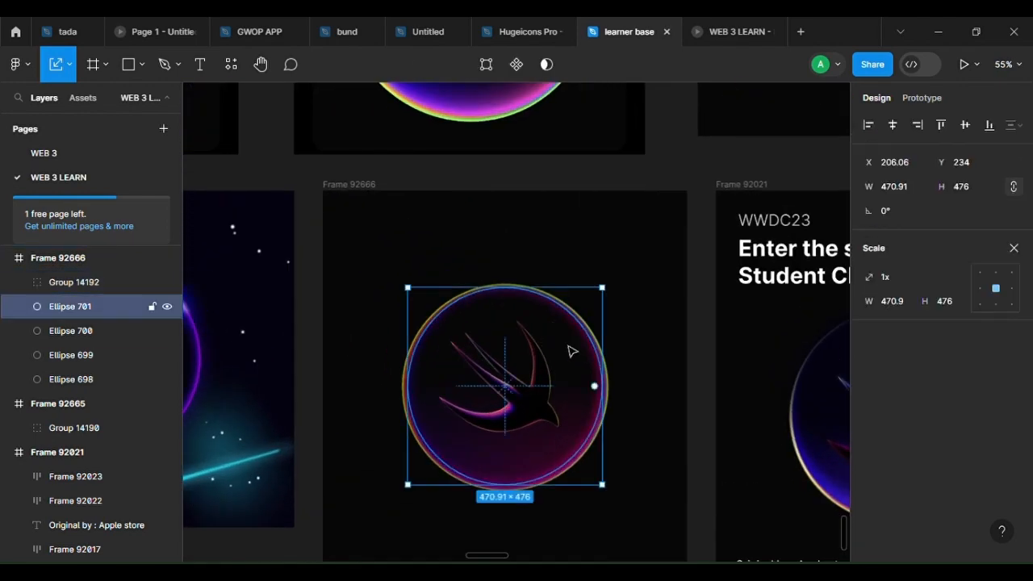
scroll(540, 396, "up", 3)
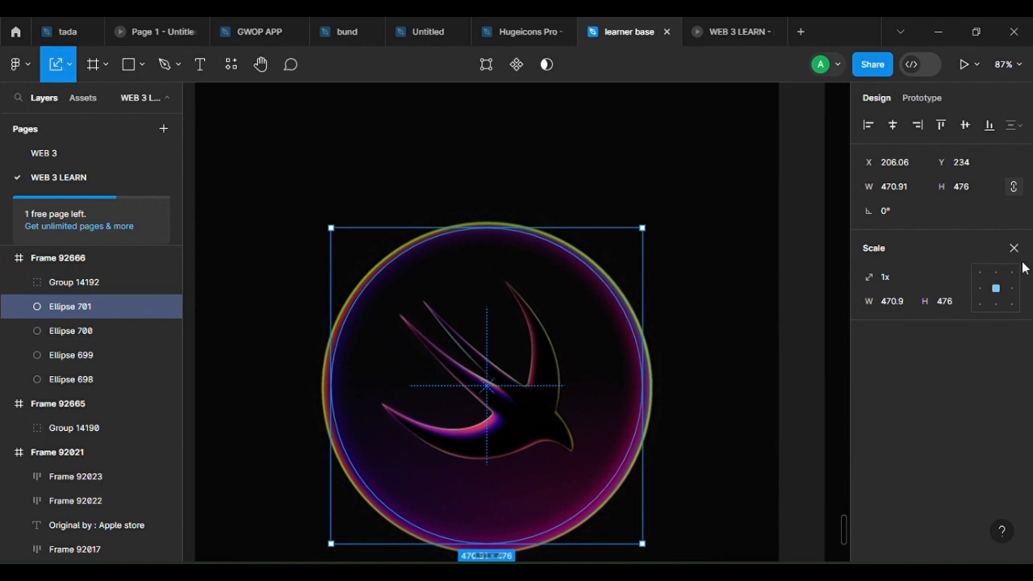
left_click(1013, 248)
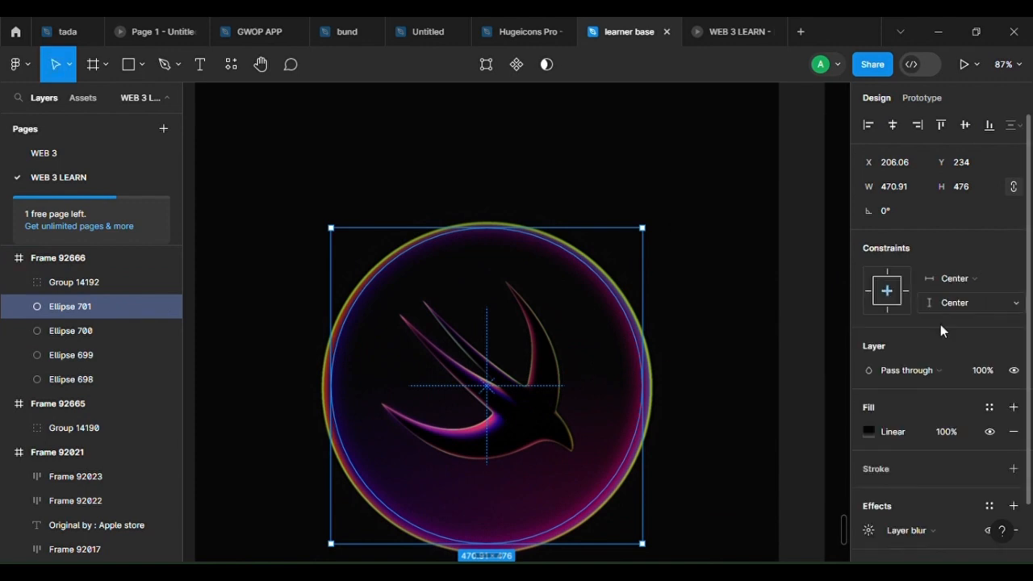
left_click(862, 432)
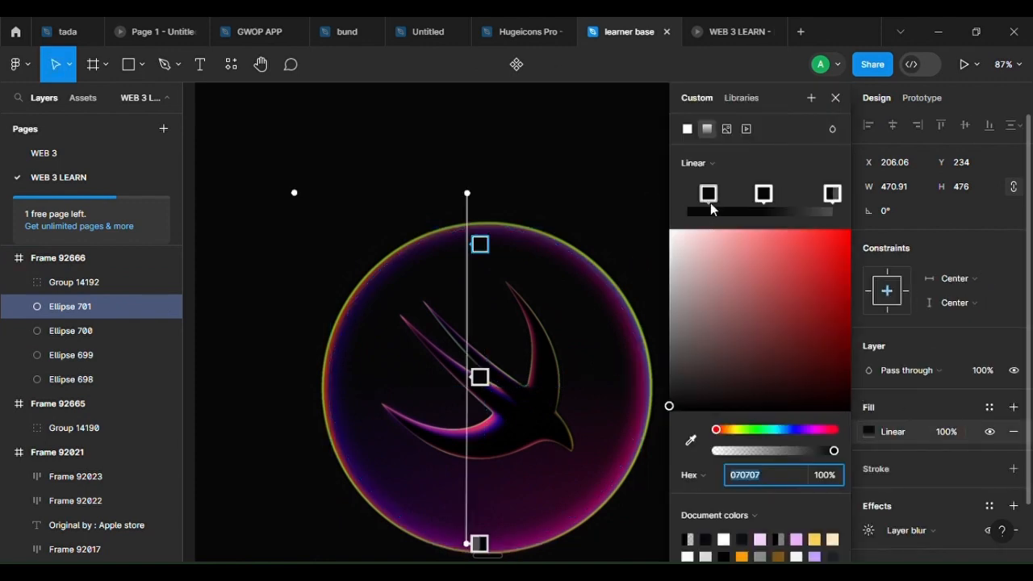
scroll(559, 374, "down", 5)
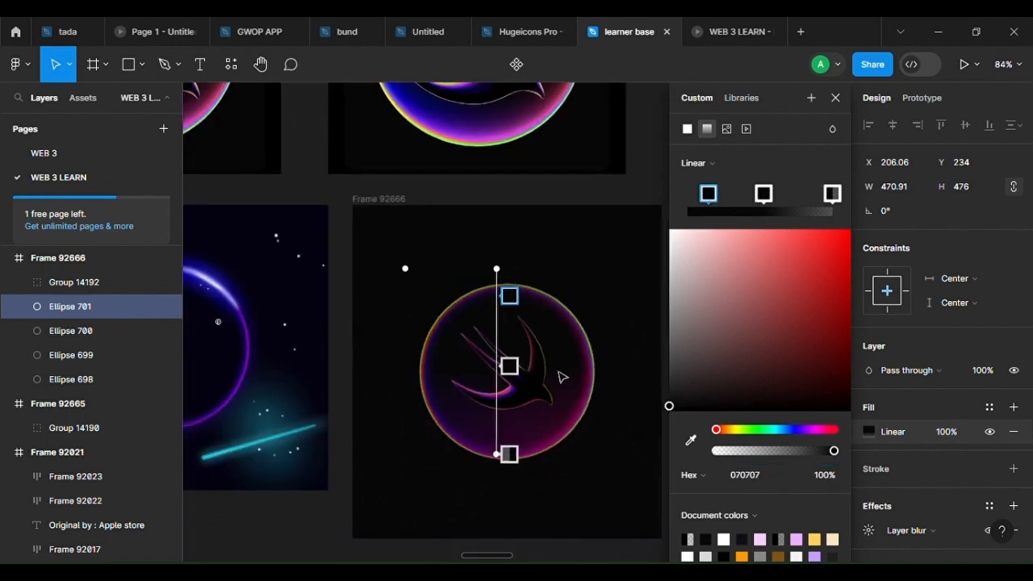
key("Escape")
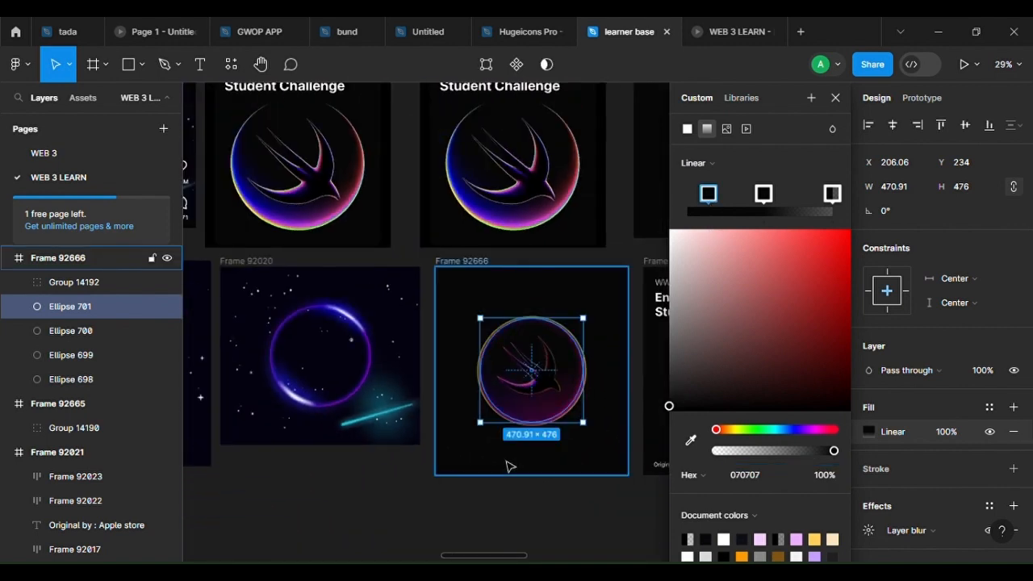
Shift the dark blue 030293 stop of Ellipse 700's linear gradient slightly inward from its start
scroll(507, 458, "up", 3)
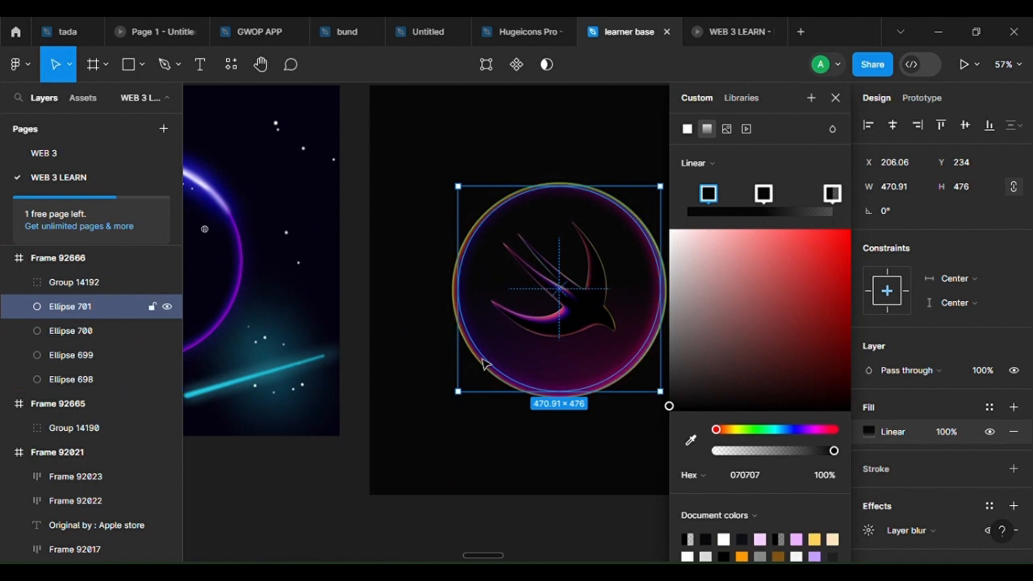
scroll(492, 365, "up", 3)
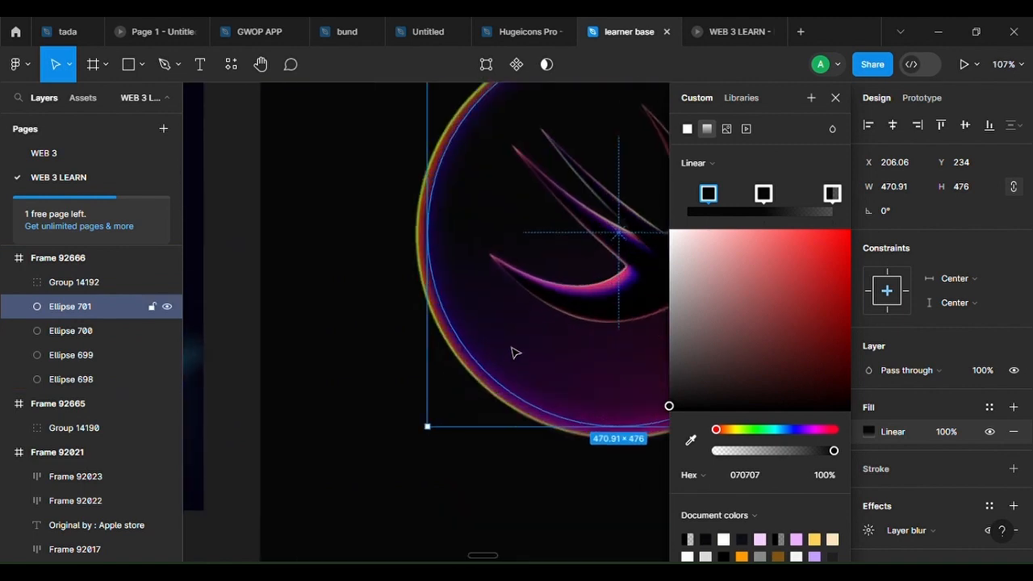
left_click(32, 334)
left_click(868, 432)
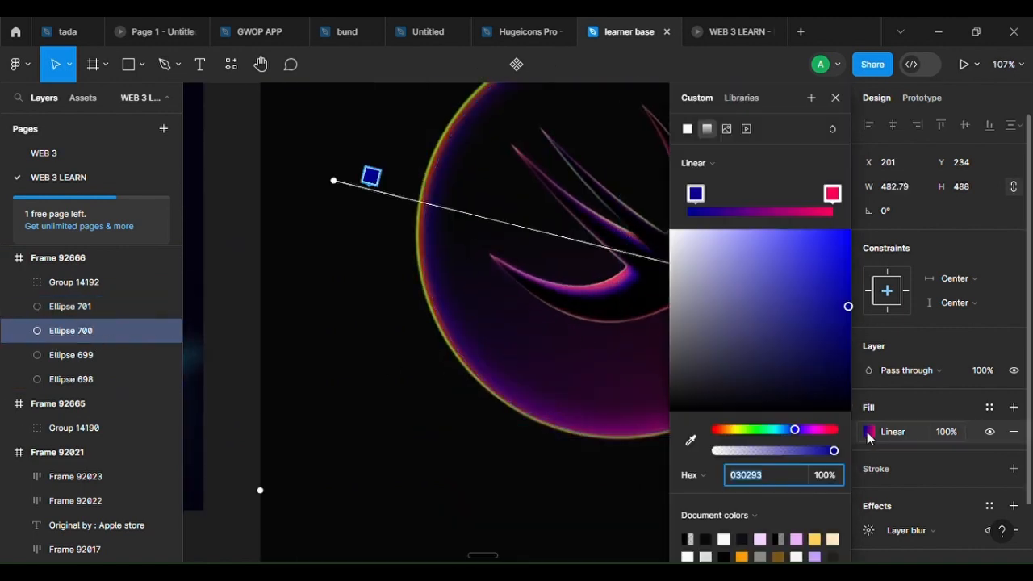
scroll(411, 261, "down", 5)
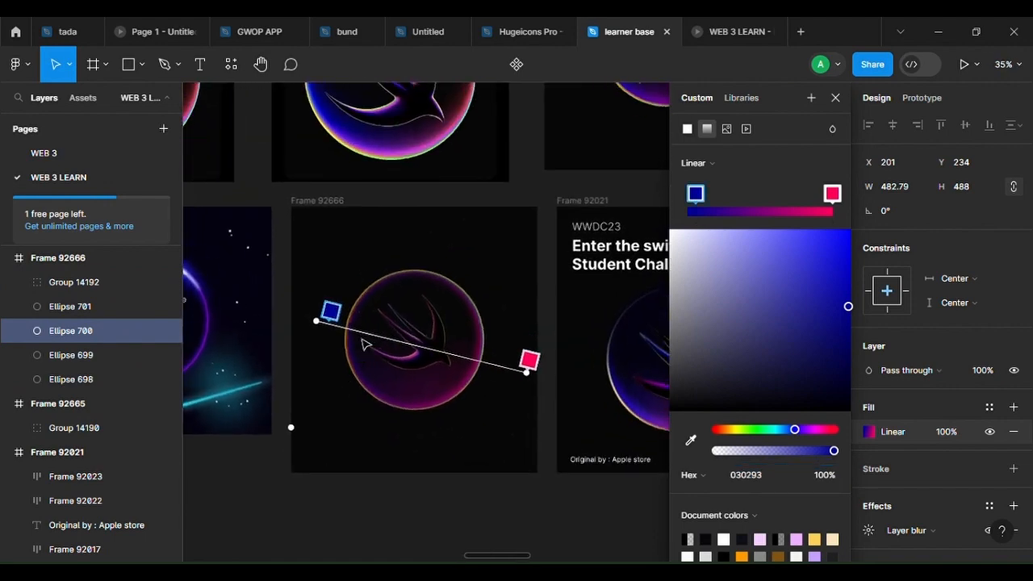
scroll(347, 332, "down", 3)
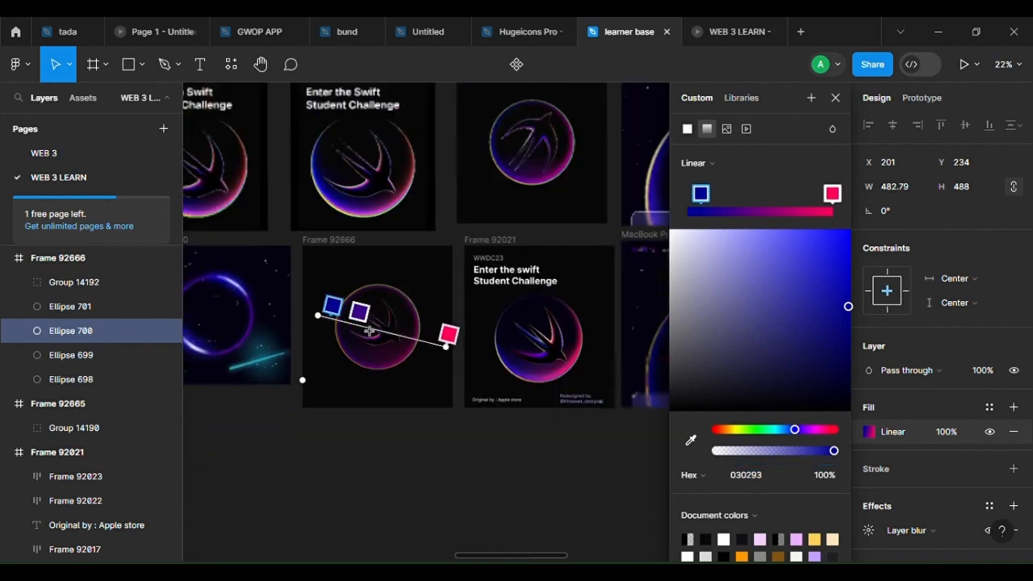
scroll(376, 347, "up", 5)
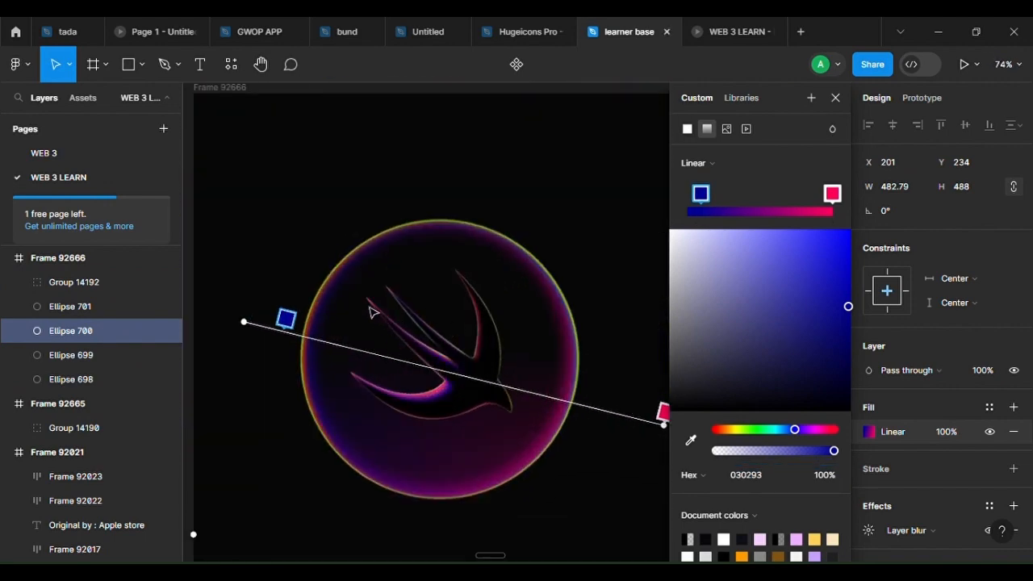
Scale the dark inner circle, Ellipse 701, down to 450.14 × 455 at X 217, Y 233
left_click(409, 412)
scroll(427, 451, "up", 3)
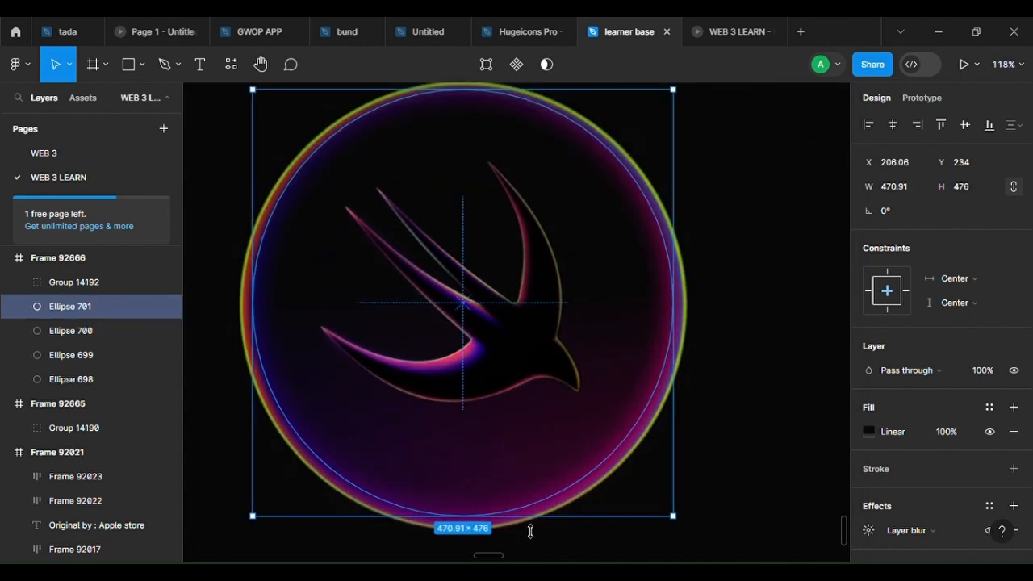
key("k")
left_click_drag(533, 530, 529, 457)
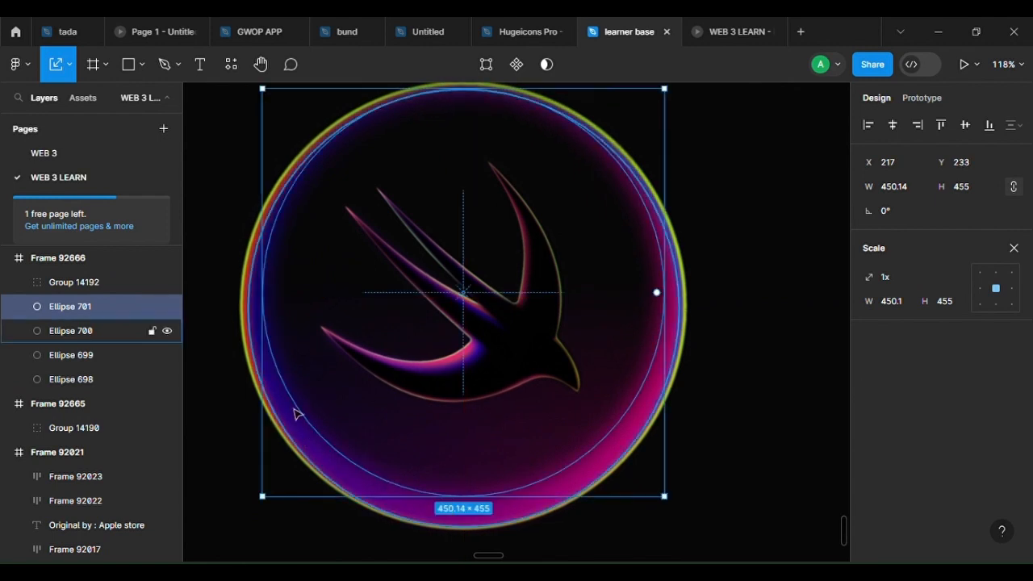
Set the layer blur of Ellipse 700, the blue-to-pink gradient circle, to 18.5
left_click(296, 415)
left_click(1013, 248)
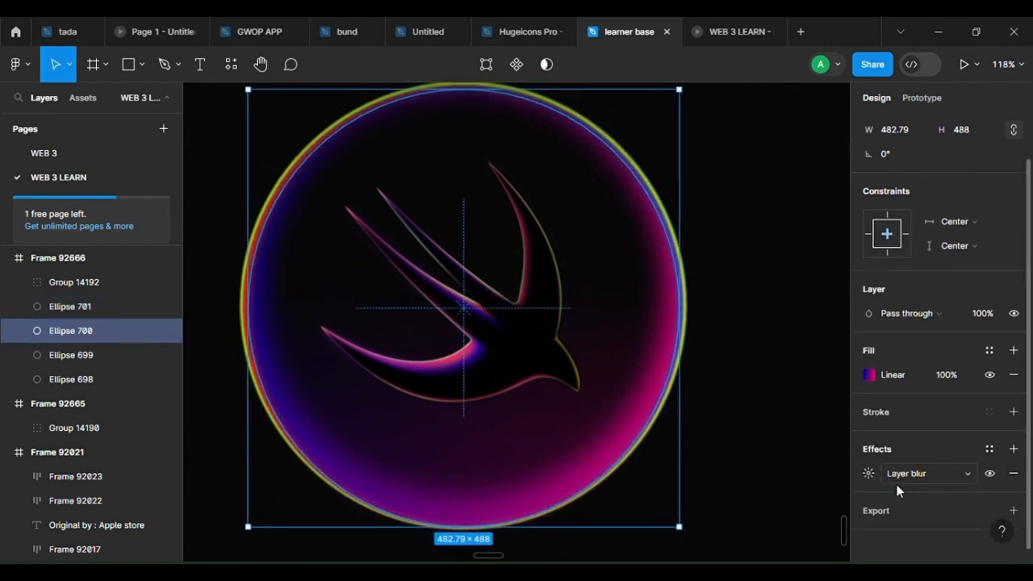
scroll(879, 460, "down", 1)
left_click(867, 467)
left_click_drag(685, 504, 689, 504)
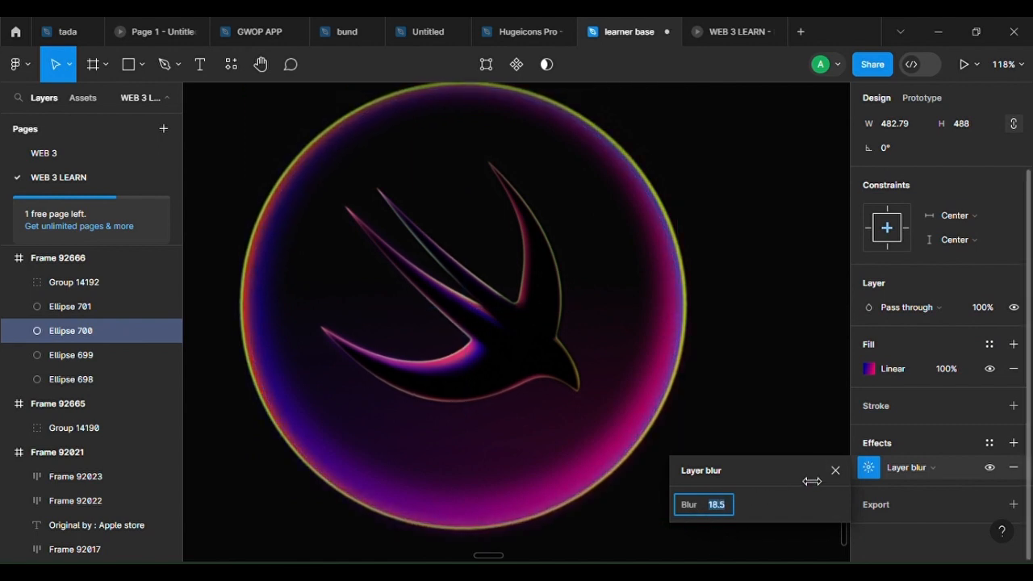
left_click(734, 349)
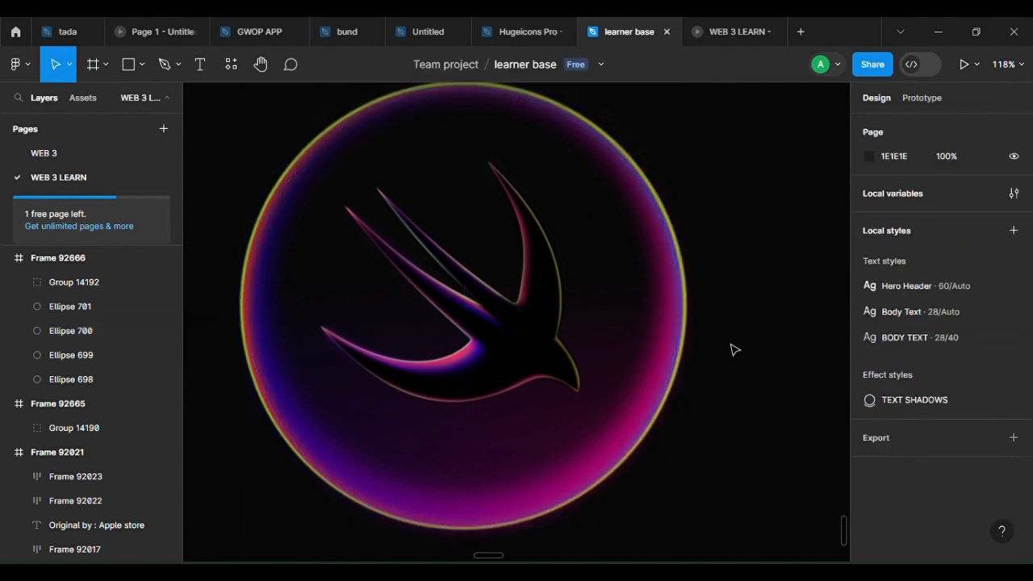
Move the middle 070707 stop of Ellipse 701's linear gradient further down toward the transparent end
scroll(731, 355, "down", 5)
left_click_drag(732, 480, 711, 492)
scroll(717, 442, "up", 4)
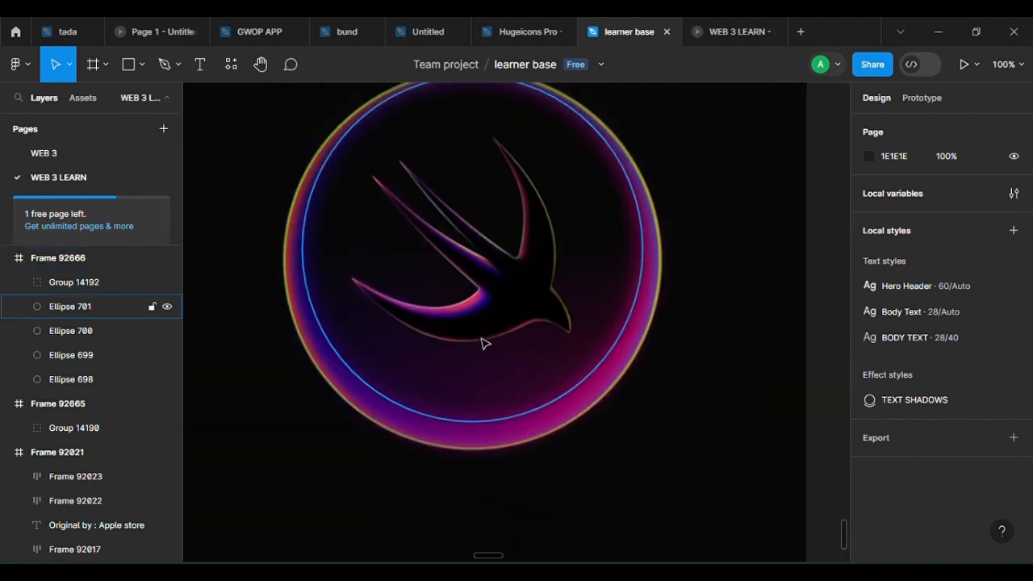
left_click(338, 279)
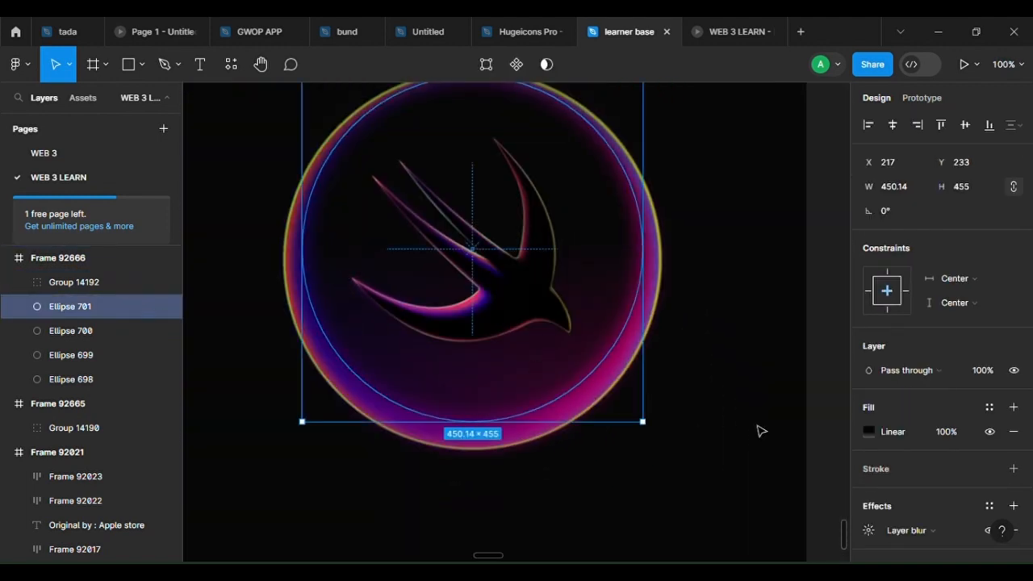
left_click(868, 431)
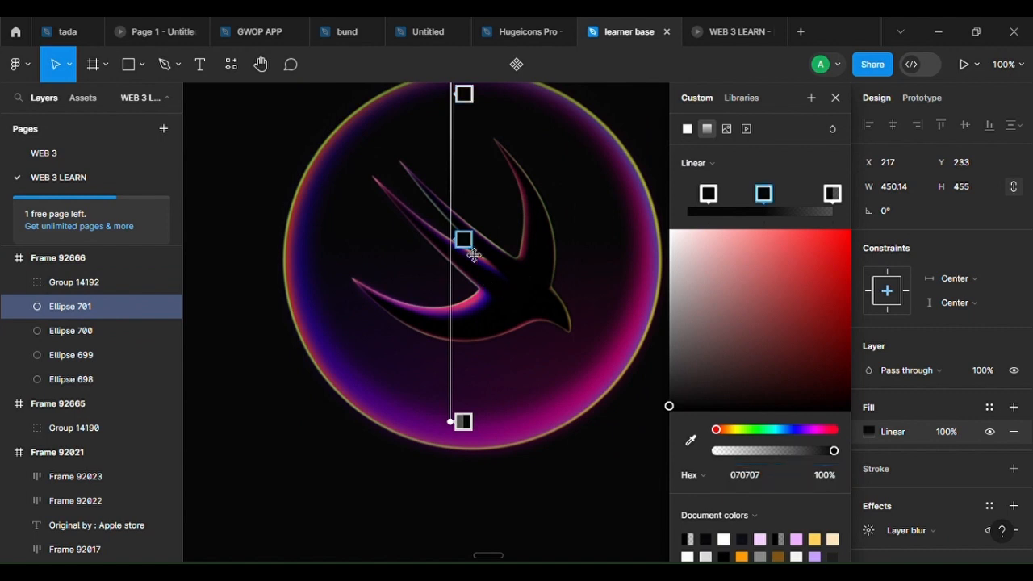
left_click_drag(461, 436, 463, 500)
key("Escape")
key("Escape")
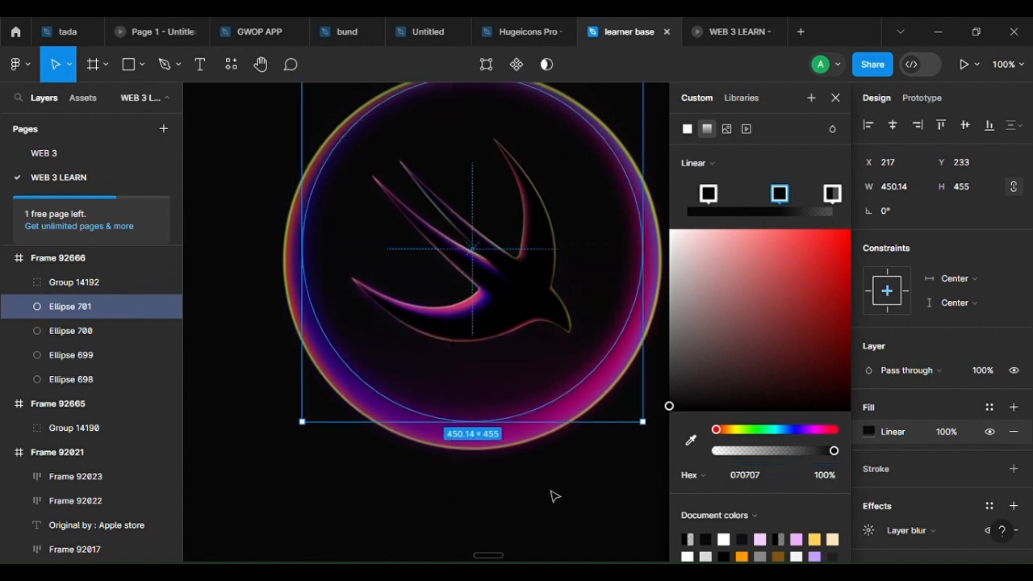
Compare the glow of the circle in Frame 92666 with the reference artwork in Frame 92021
scroll(553, 490, "down", 5)
scroll(526, 522, "down", 3)
scroll(619, 524, "up", 4)
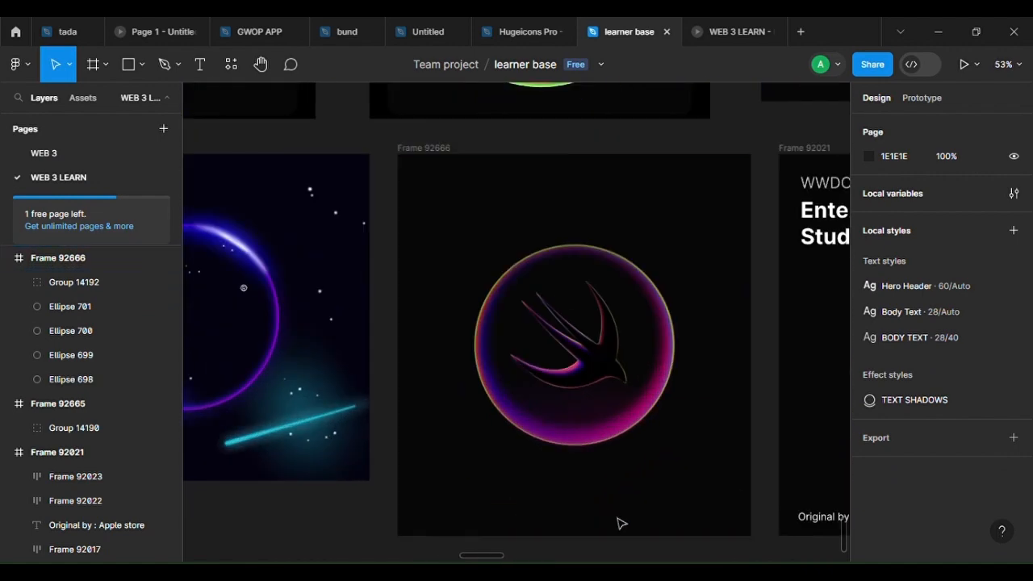
left_click_drag(666, 482, 611, 522)
scroll(680, 520, "down", 3)
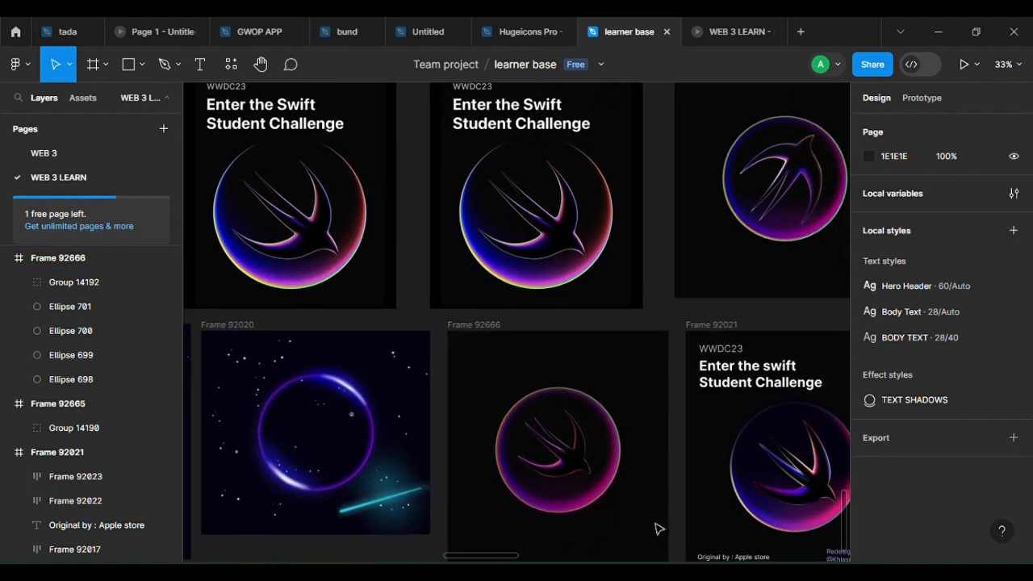
scroll(657, 529, "up", 3)
scroll(438, 480, "up", 4)
Add a dark blue 16028F stop to Ellipse 700's linear gradient, about a third of the way along
left_click(410, 468)
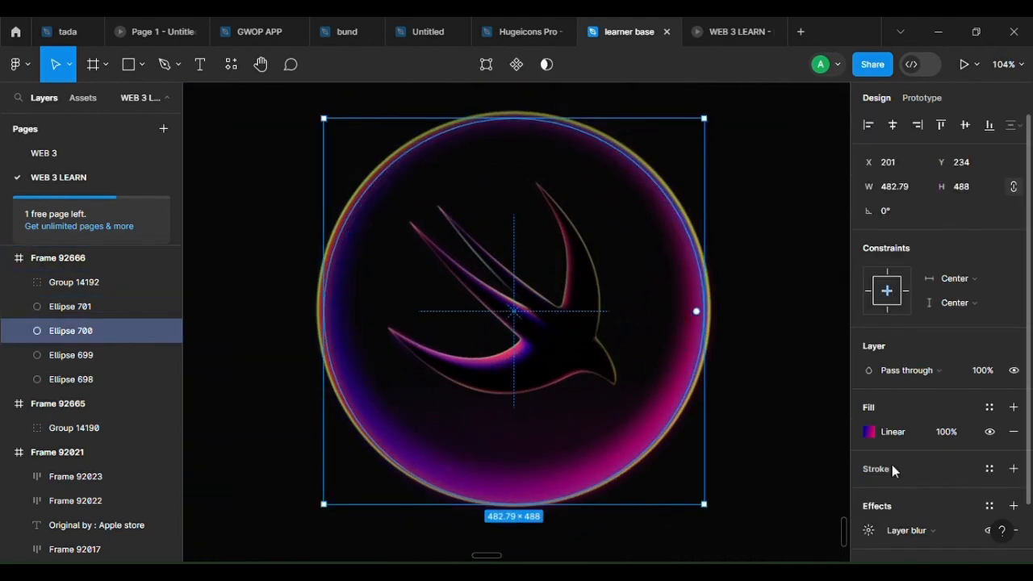
left_click(870, 431)
scroll(472, 307, "right", 3)
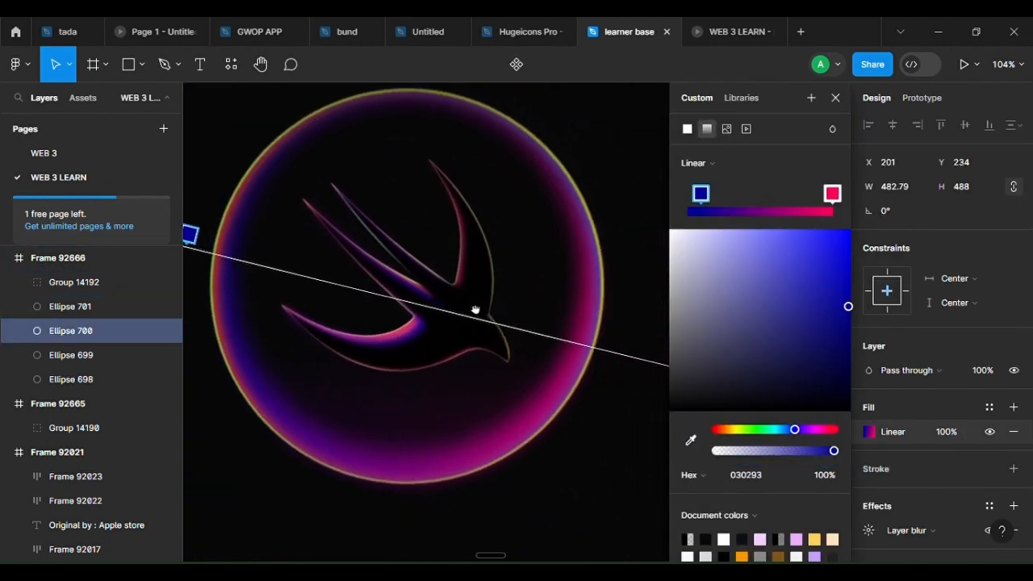
left_click_drag(711, 194, 737, 207)
scroll(524, 337, "down", 5)
scroll(530, 337, "right", 1)
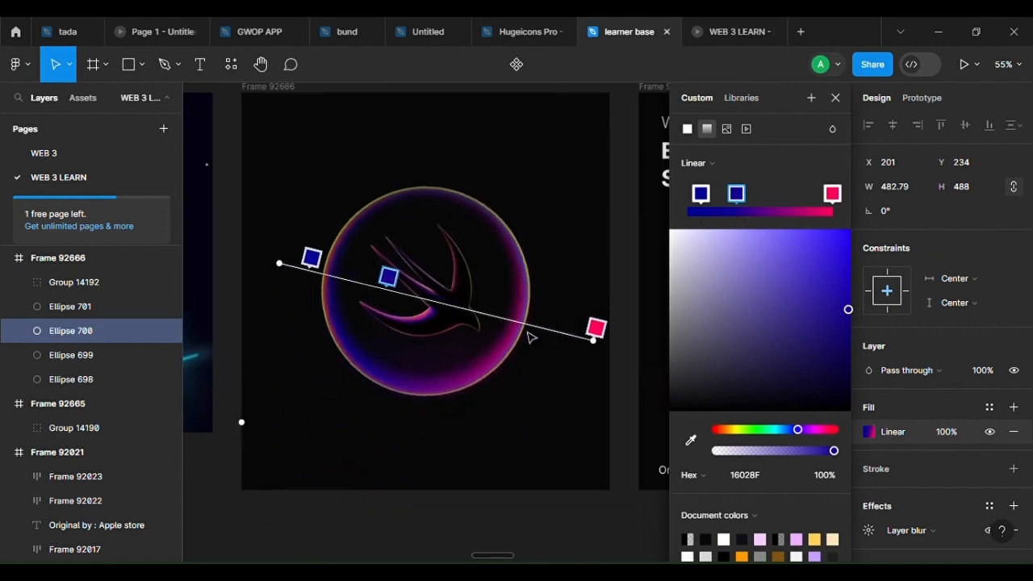
Tilt Ellipse 700's gradient line by lowering its pink end, and add a purple 8F0174 stop near that end
left_click_drag(598, 350, 595, 395)
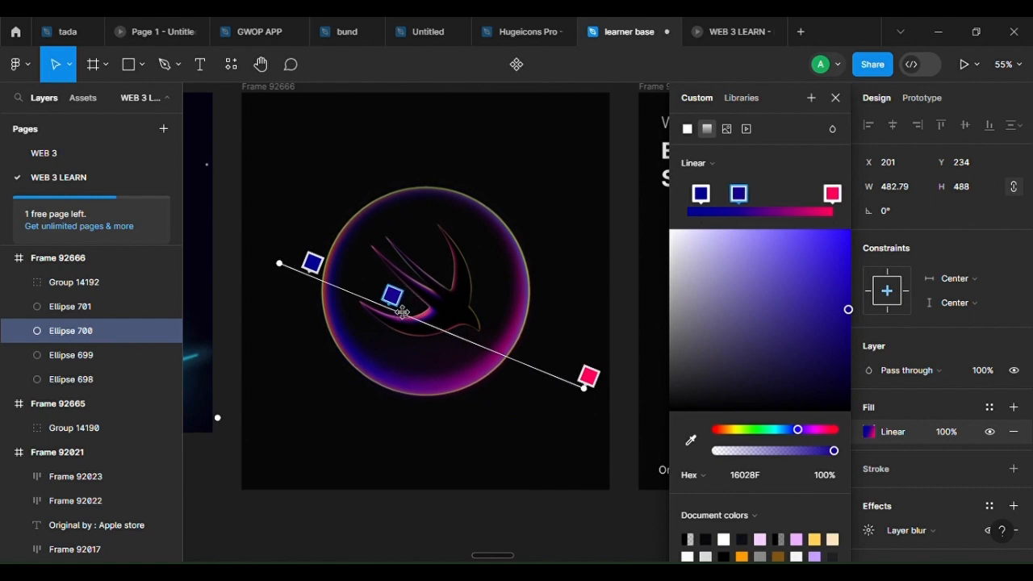
left_click(504, 352)
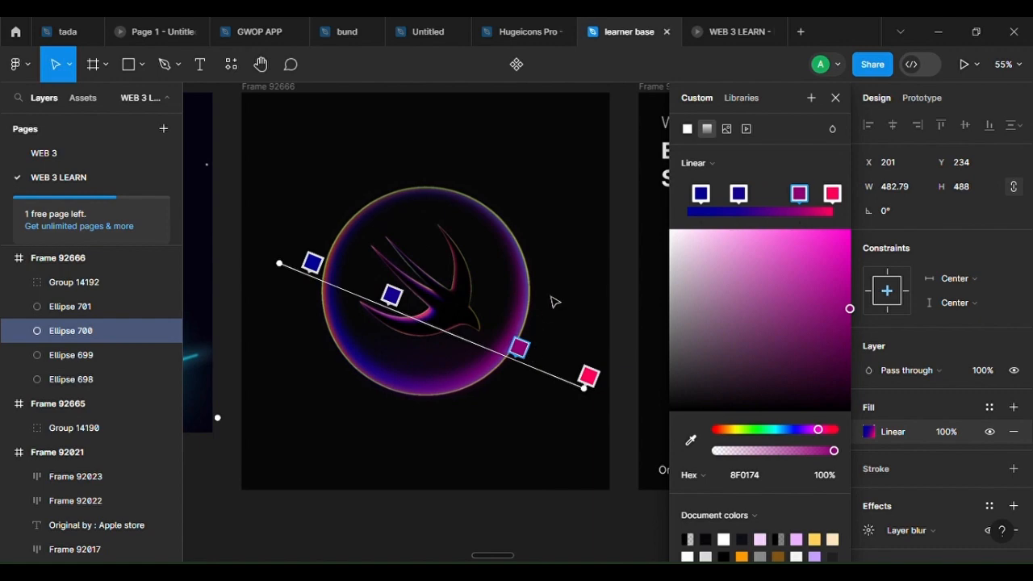
key("Escape")
Compare the circle and swallow artwork in Frame 92666 with the reference in Frame 92021 and the version in Frame 92665
scroll(565, 300, "down", 5)
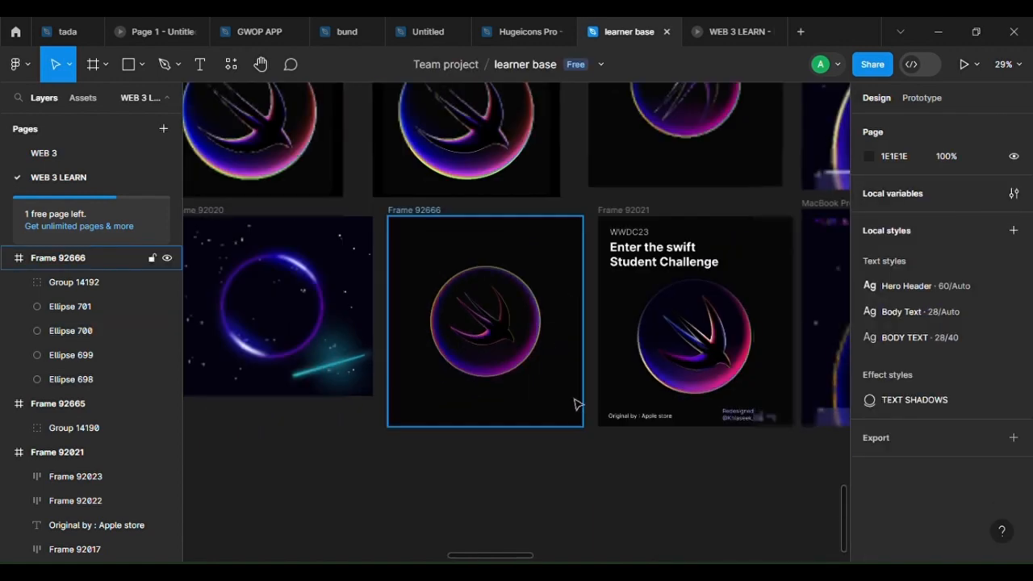
scroll(464, 395, "up", 2)
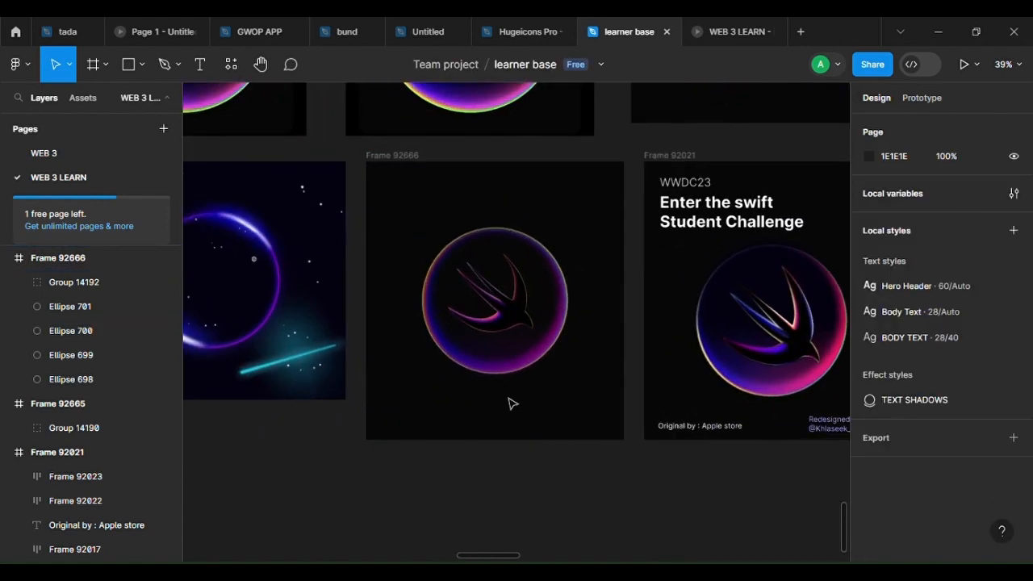
scroll(531, 384, "down", 3)
left_click_drag(569, 399, 512, 412)
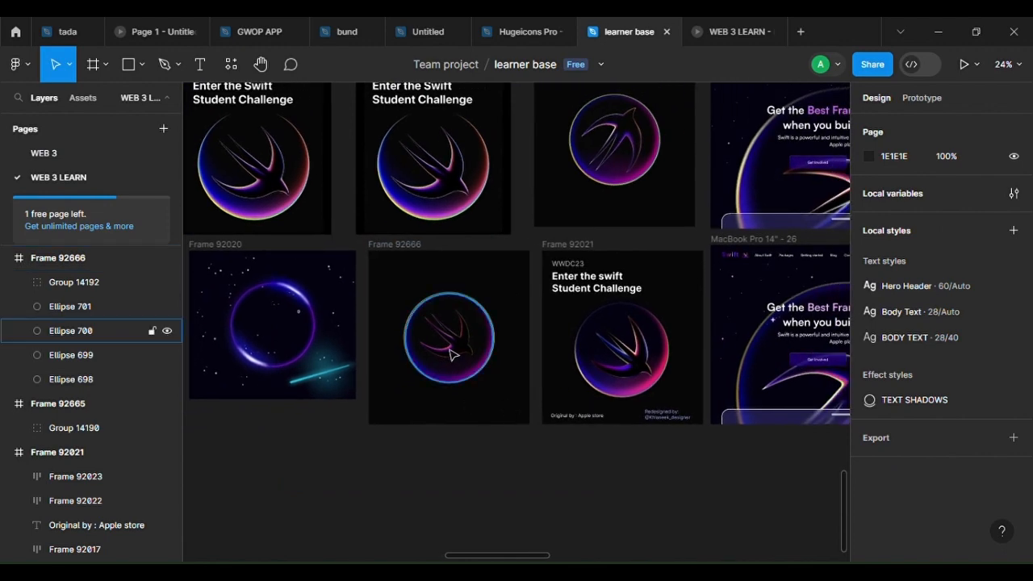
scroll(386, 363, "up", 3)
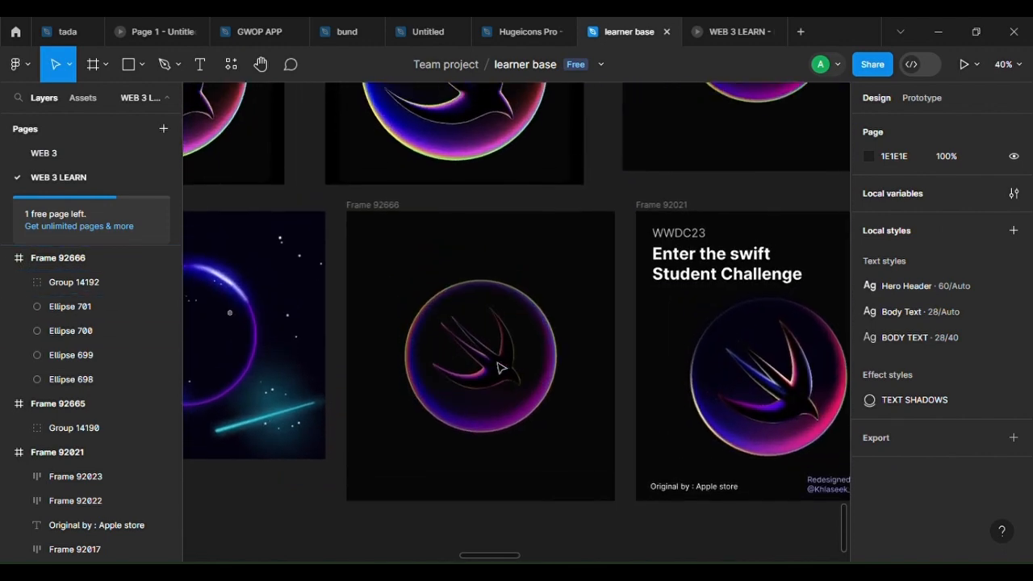
left_click(521, 456)
scroll(524, 455, "up", 4)
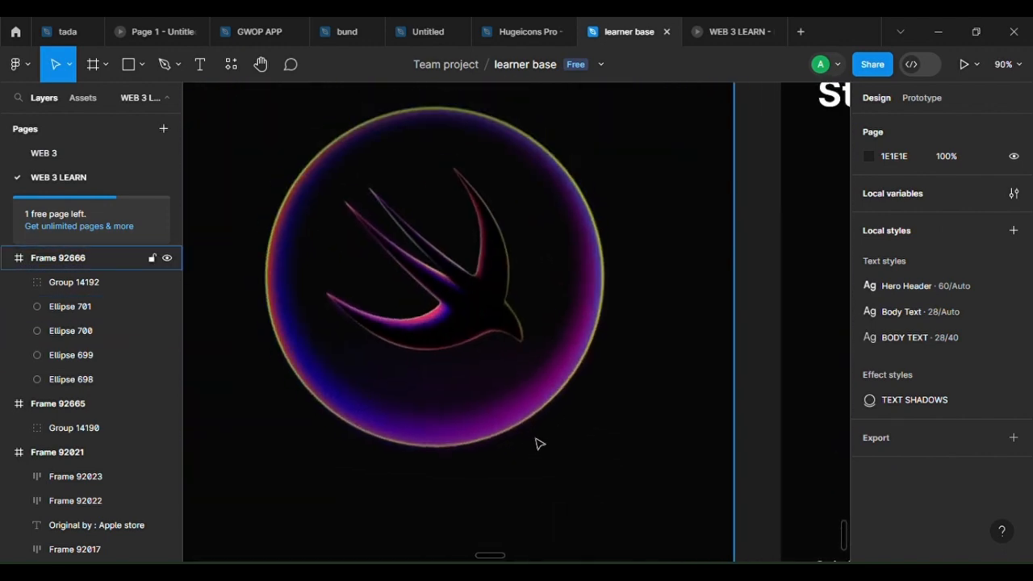
key("Escape")
scroll(609, 412, "down", 6)
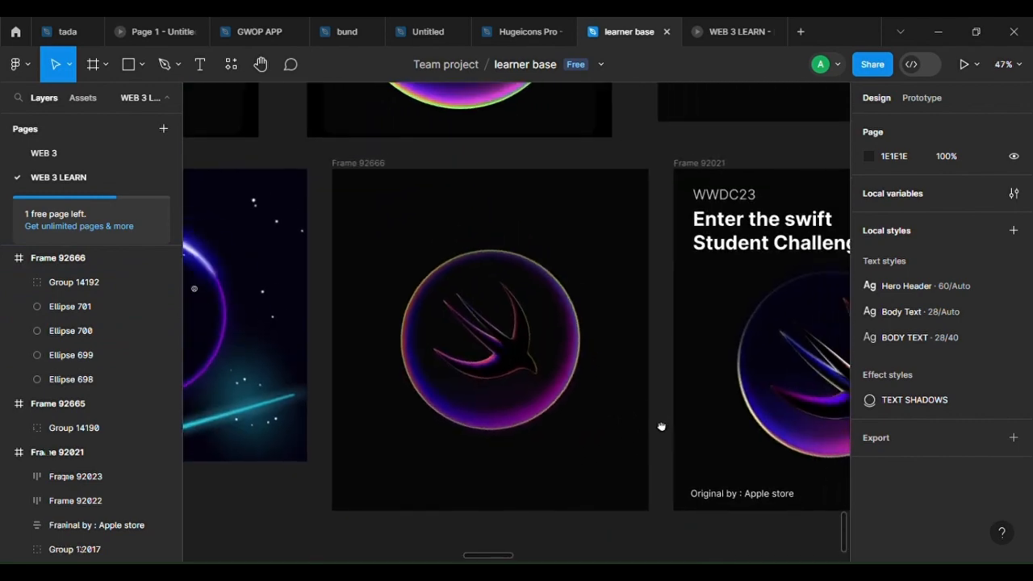
scroll(543, 455, "up", 5)
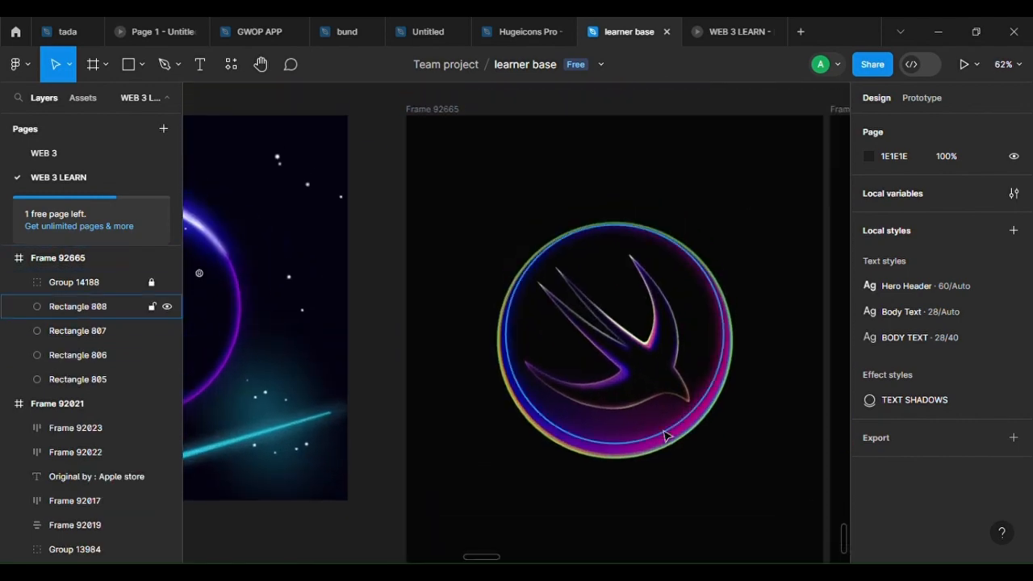
scroll(676, 479, "down", 3)
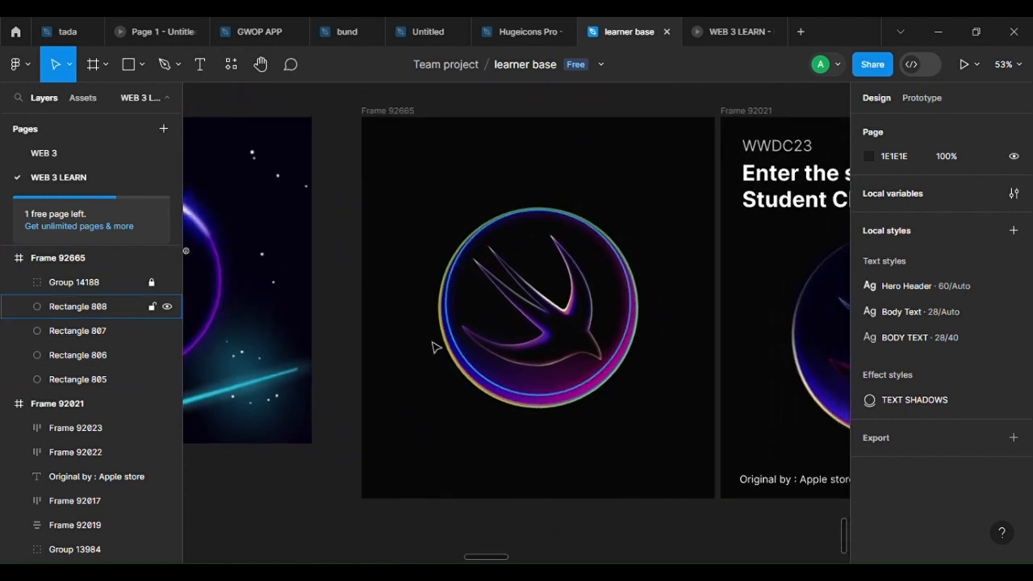
scroll(576, 367, "up", 2)
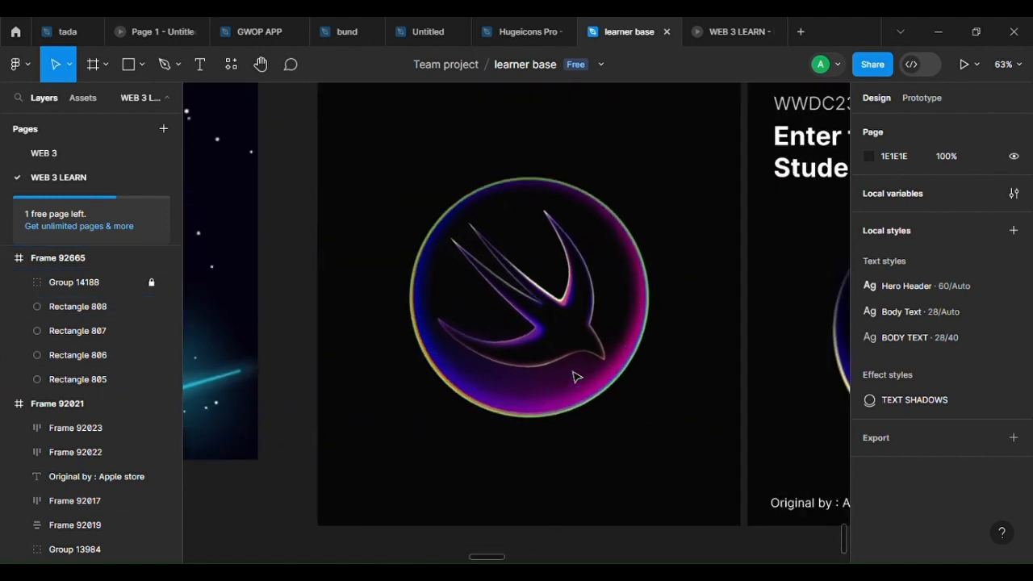
left_click(583, 352)
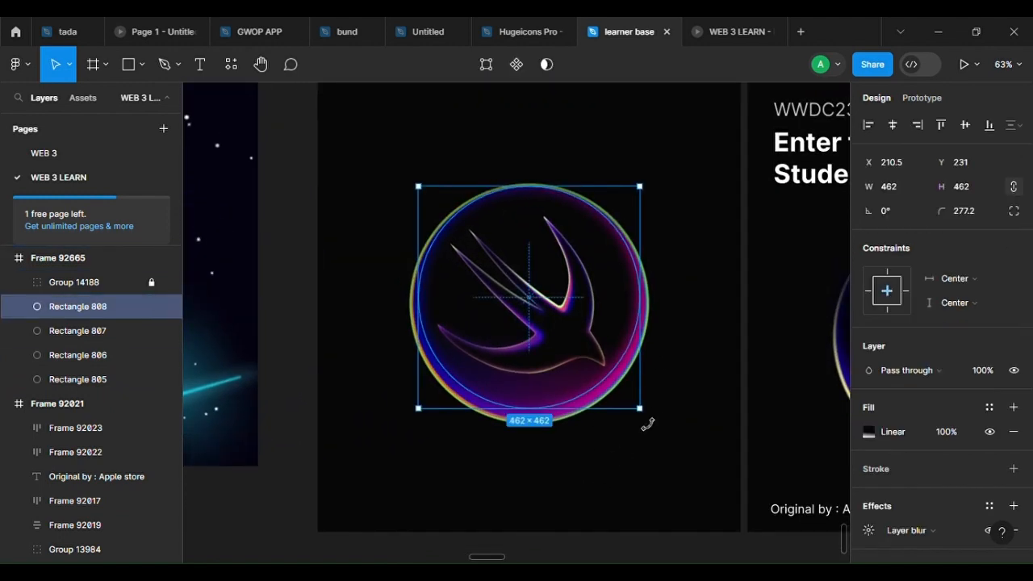
left_click_drag(653, 429, 669, 380)
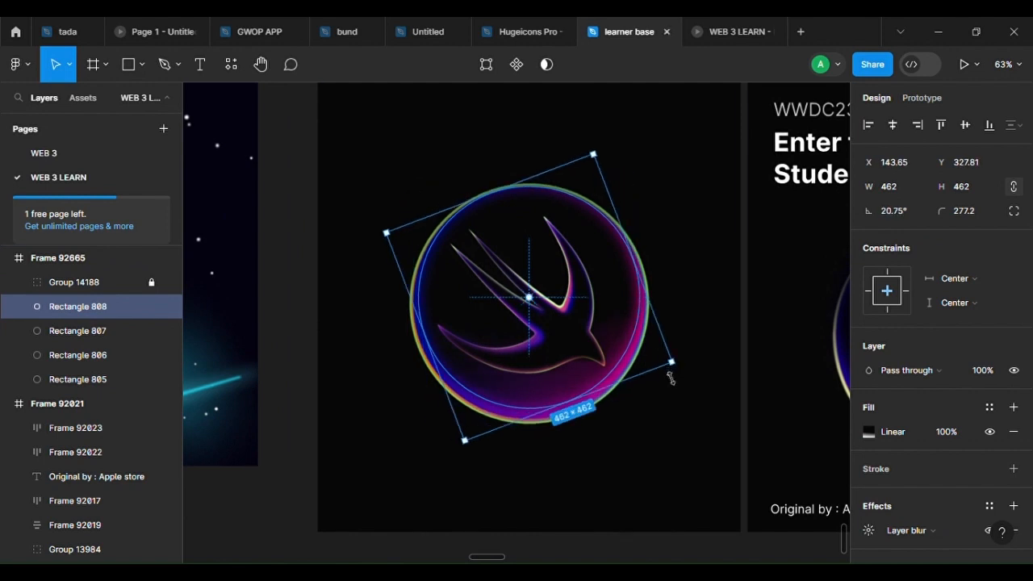
key("ctrl+z")
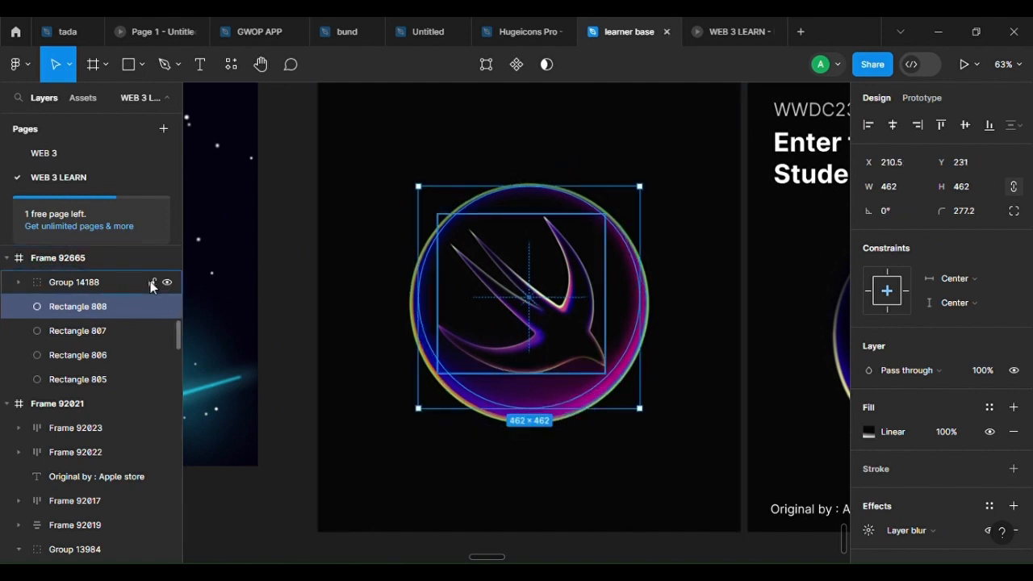
Rotate the swallow group in Frame 92665 about a quarter turn counterclockwise so its head points up, and reposition it inside the circle
left_click(555, 359)
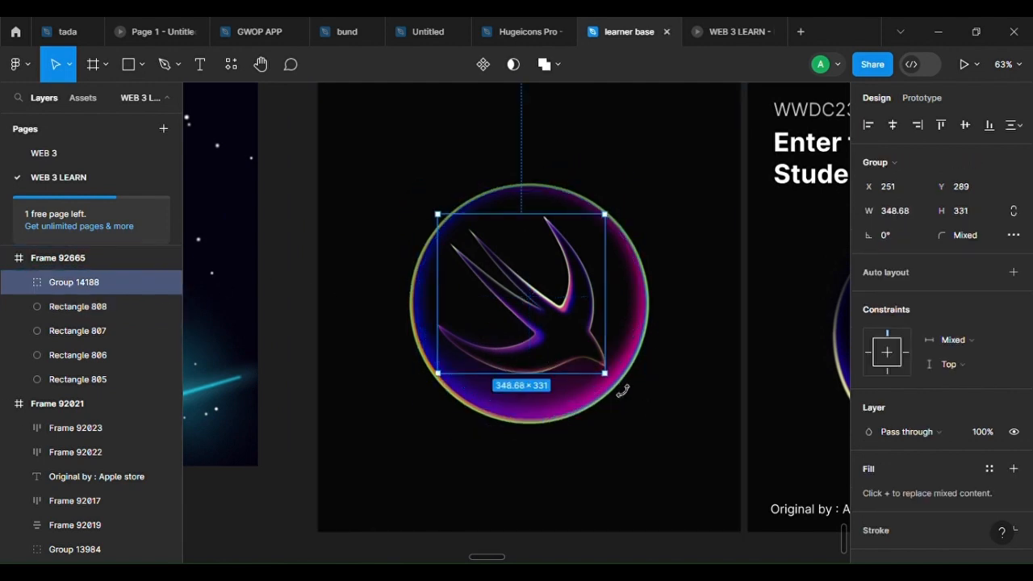
left_click_drag(622, 390, 605, 209)
mouse_move(583, 280)
left_mouse_down()
mouse_move(577, 302)
mouse_move(568, 293)
left_mouse_up()
left_click(676, 199)
scroll(649, 226, "down", 4)
scroll(643, 276, "up", 3)
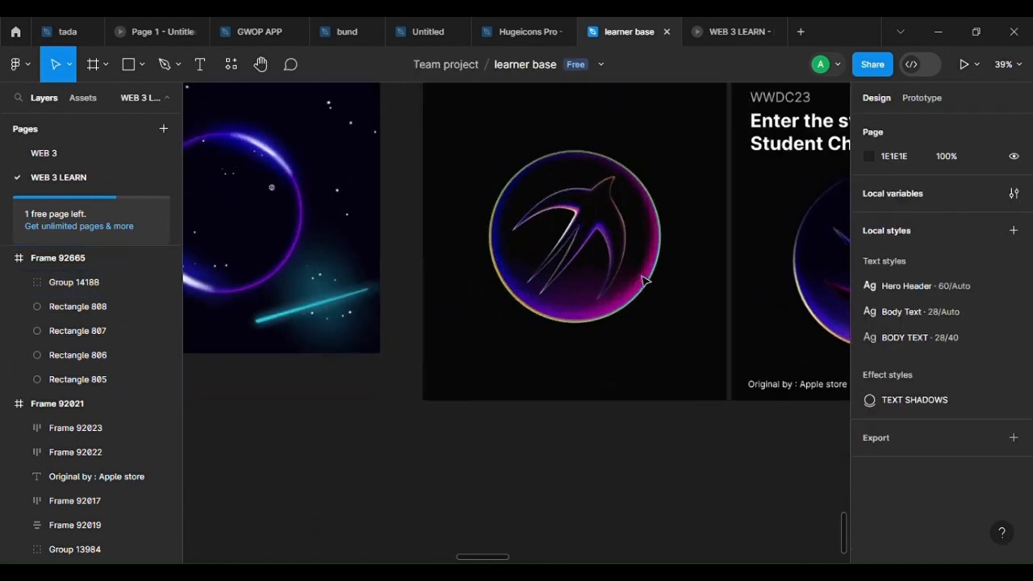
Group the four circle rectangles in Frame 92665 and combine them with the swallow into a single group
scroll(643, 280, "up", 3)
left_click_drag(395, 191, 632, 441)
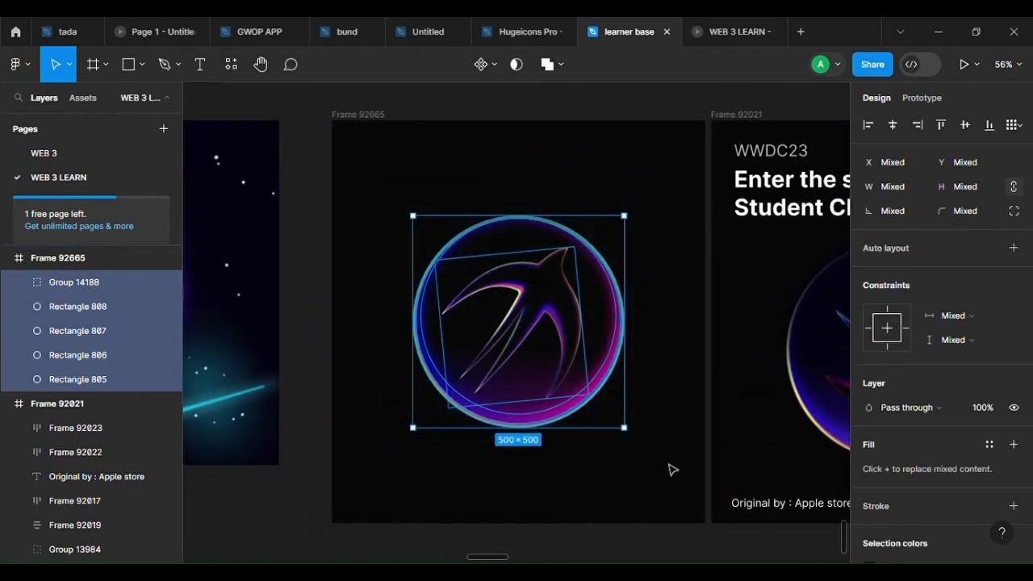
scroll(685, 464, "down", 3)
left_click(688, 464)
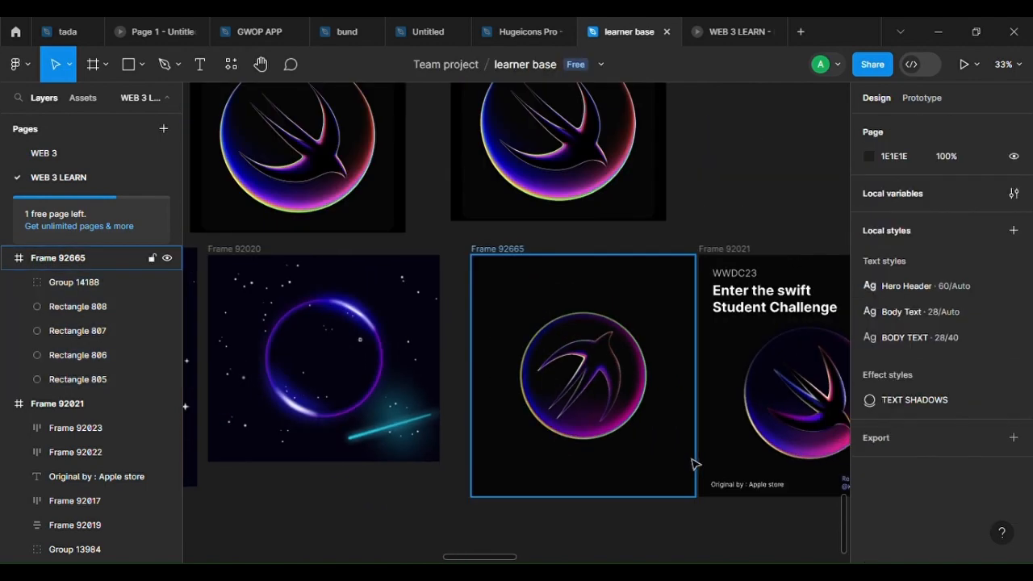
left_click_drag(521, 289, 646, 439)
left_click(611, 347, "shift")
Move the empty MacBook Pro 14" - 26 frame up so it sits just below the SWIFT HERO PAGE frame
scroll(635, 347, "up", 5)
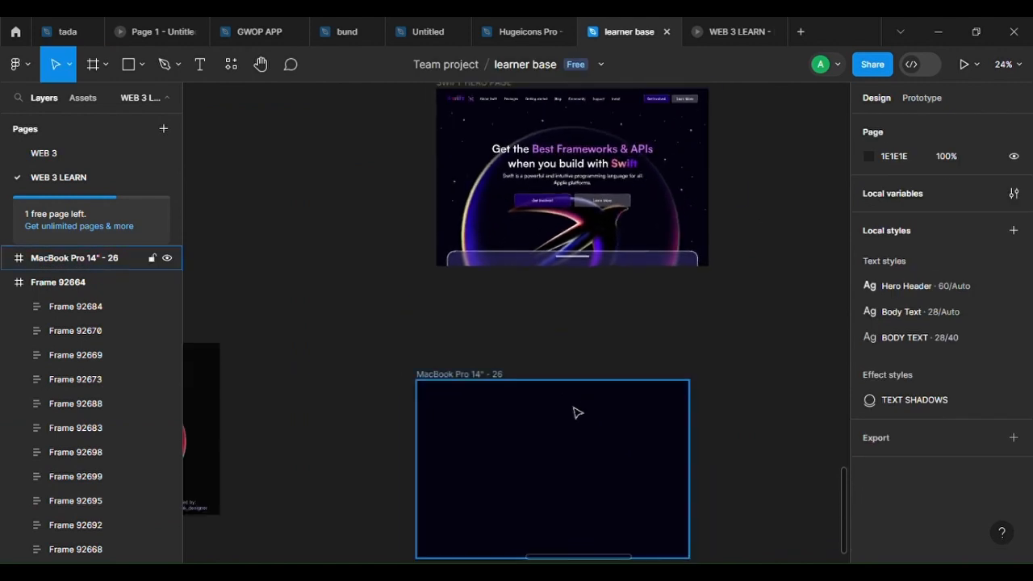
scroll(576, 413, "up", 3)
left_click_drag(588, 419, 629, 283)
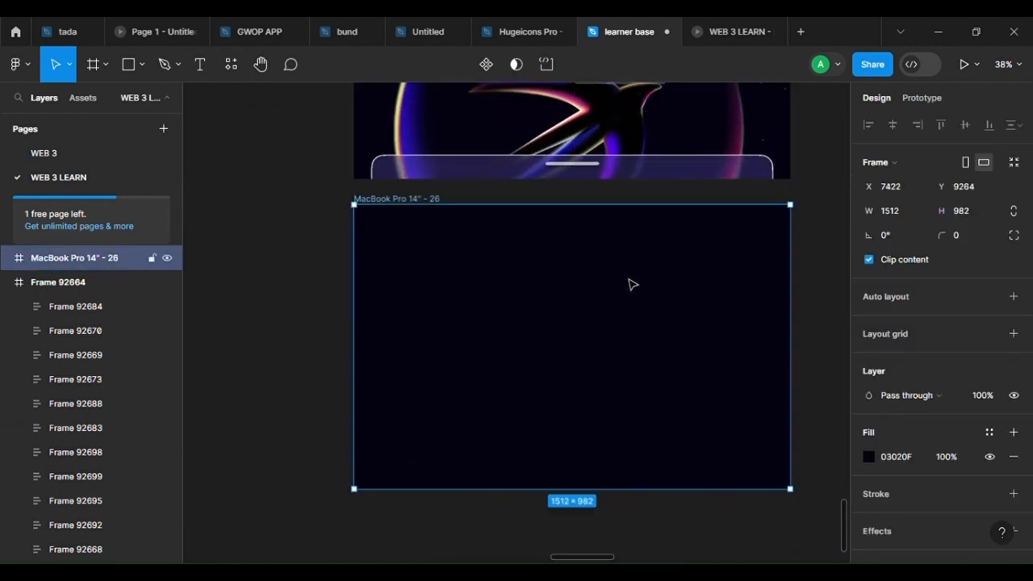
scroll(629, 284, "up", 2)
scroll(635, 344, "down", 2)
Examine the navigation bar at the top of the SWIFT HERO PAGE design
scroll(631, 342, "up", 5)
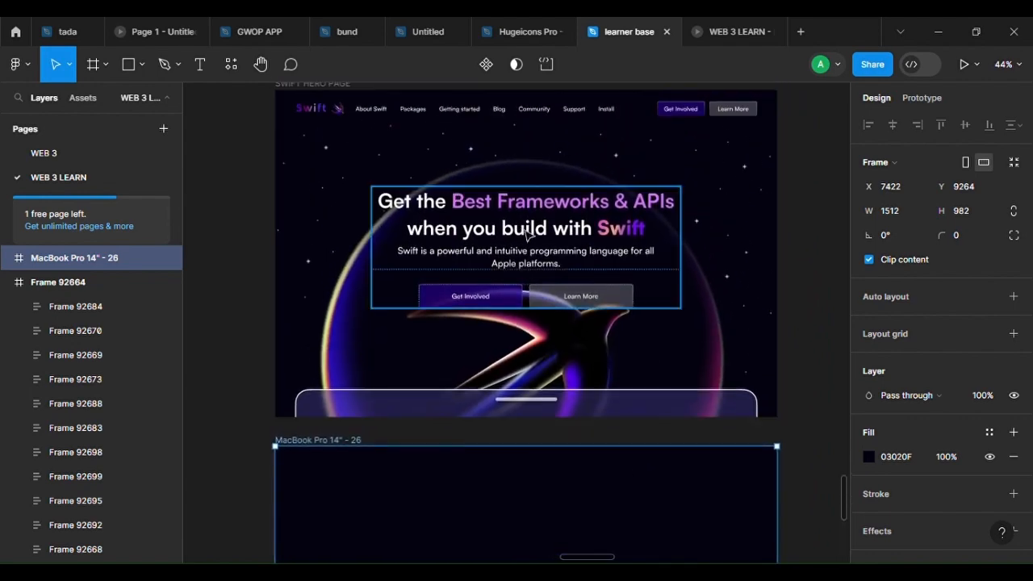
left_click(544, 108)
scroll(469, 139, "up", 4)
left_click_drag(470, 139, 500, 281)
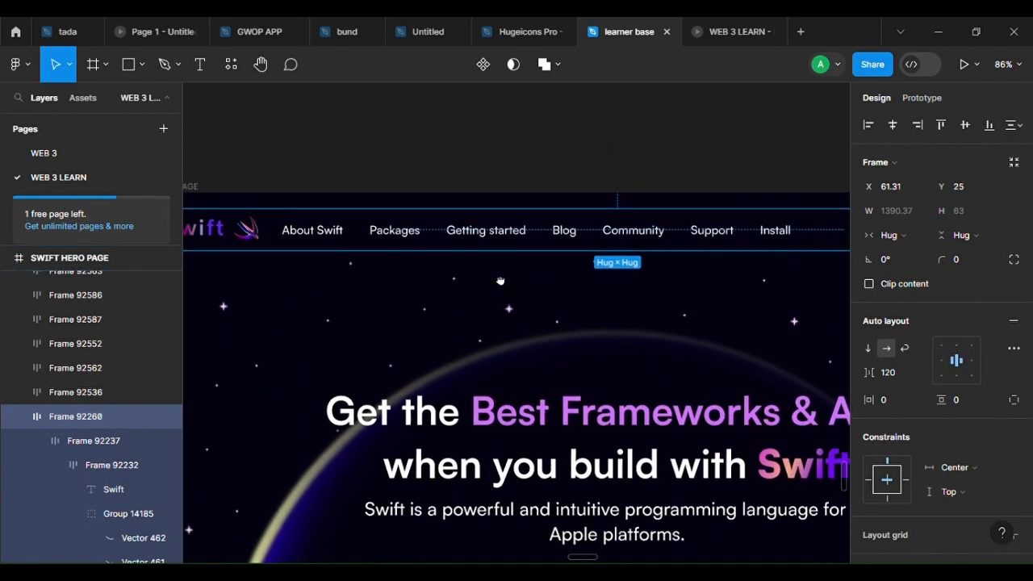
scroll(392, 284, "up", 3)
scroll(643, 224, "down", 1)
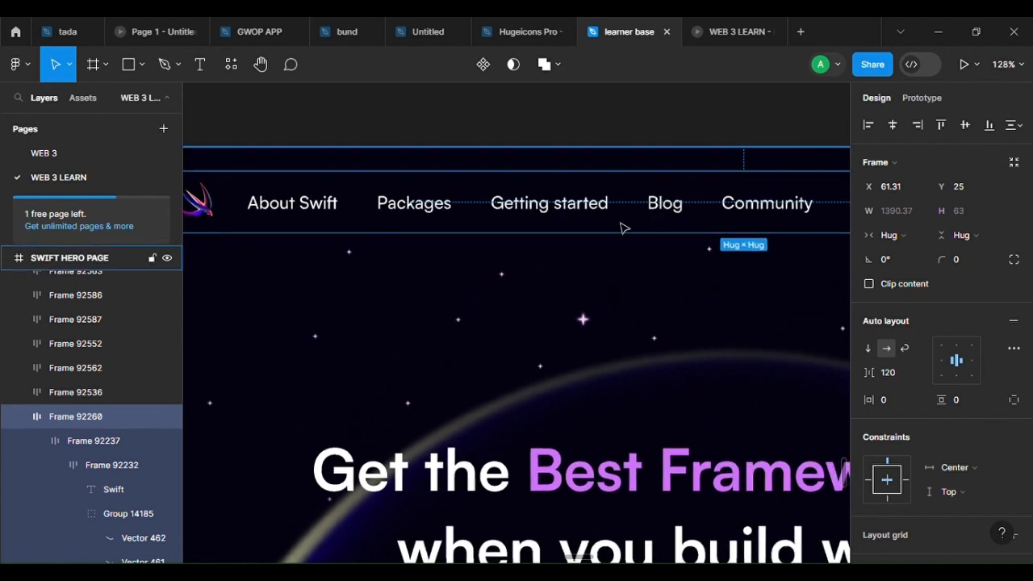
scroll(627, 214, "down", 4)
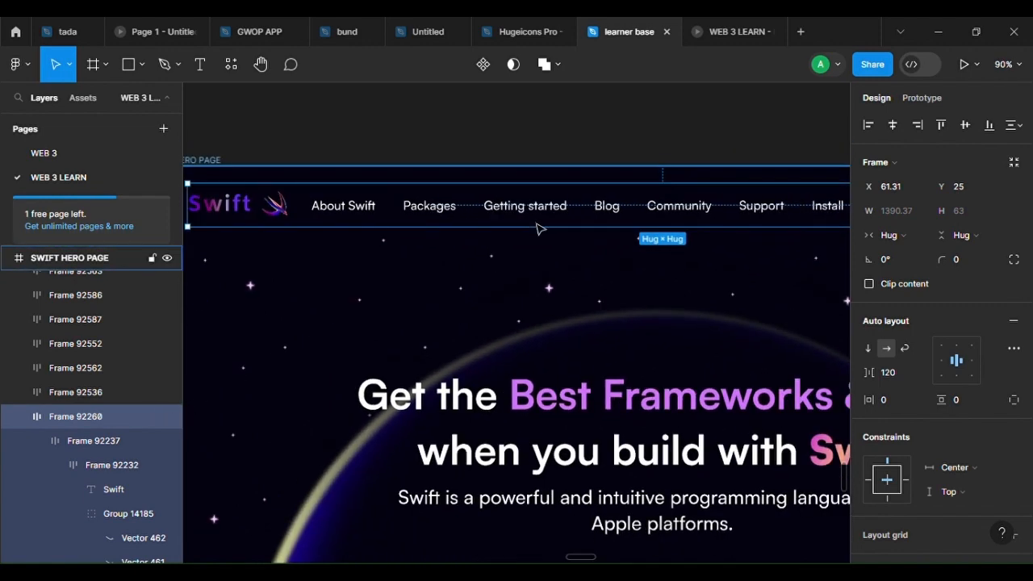
scroll(608, 257, "down", 2)
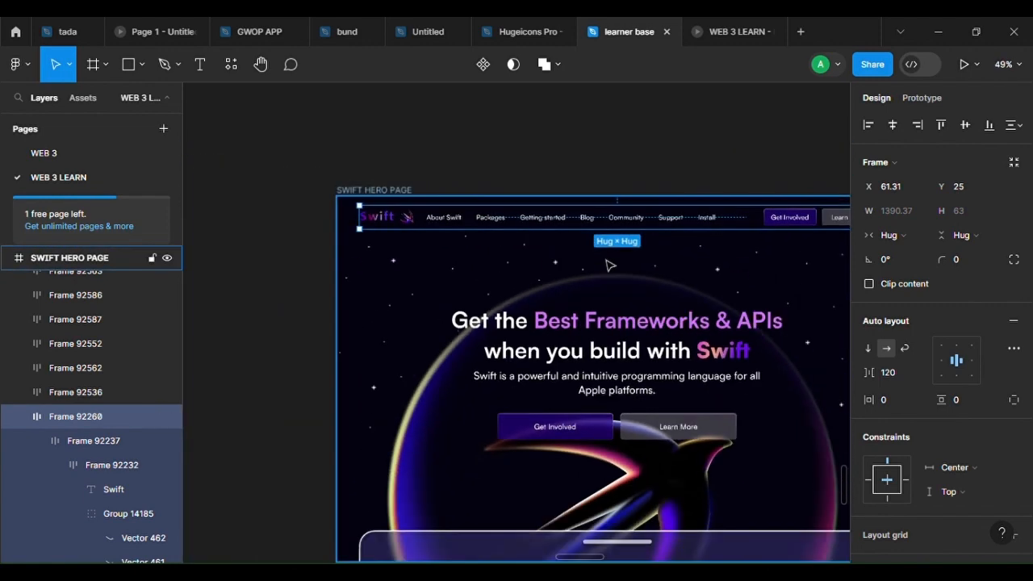
Copy the navigation bar, Frame 92260, from SWIFT HERO PAGE into the same place in the MacBook Pro 14" - 26 frame
left_click(610, 270)
left_click(497, 230)
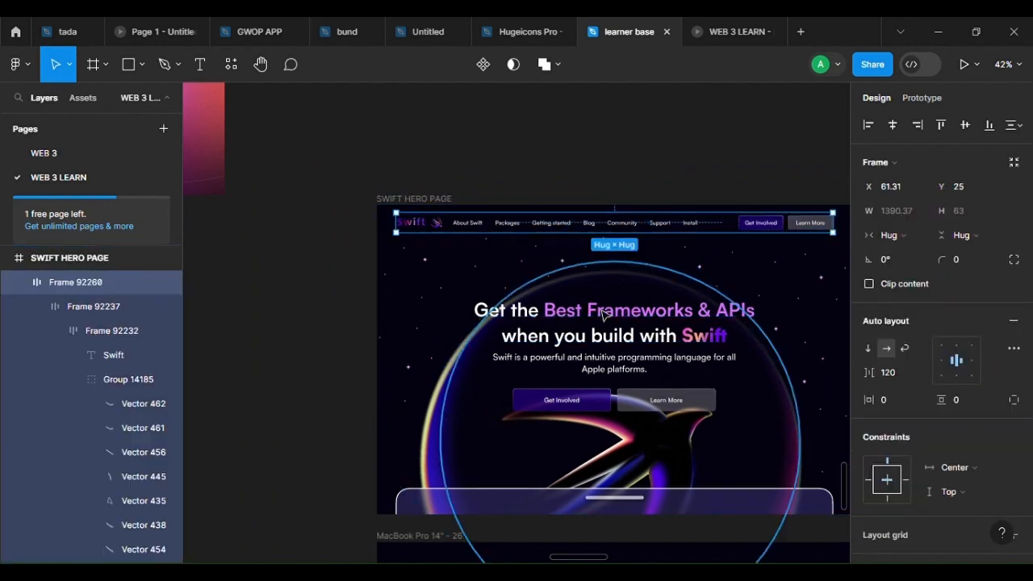
scroll(603, 312, "up", 2)
scroll(610, 314, "down", 3)
scroll(599, 318, "down", 3)
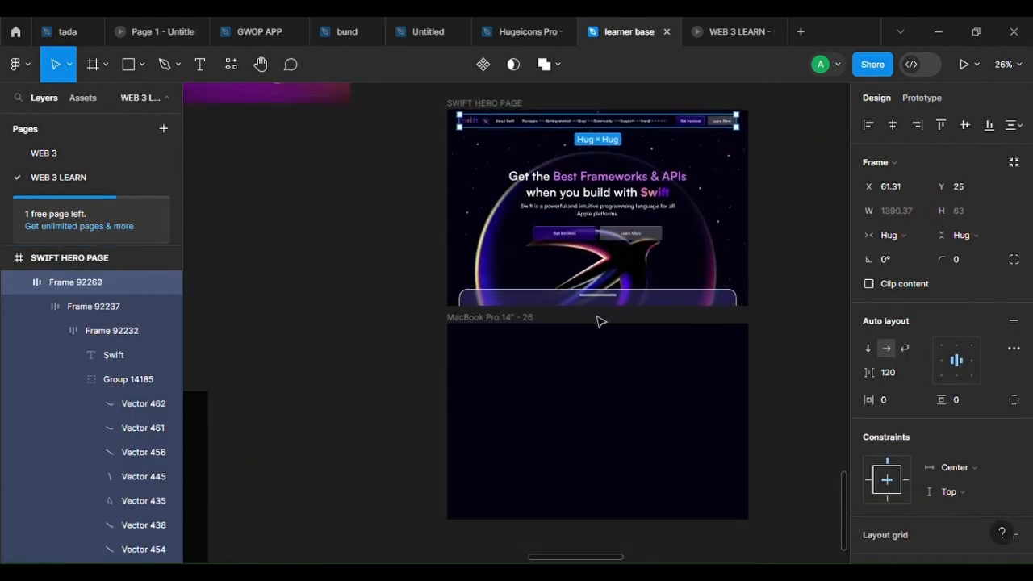
scroll(600, 318, "up", 2)
left_click(375, 347)
scroll(613, 430, "up", 2)
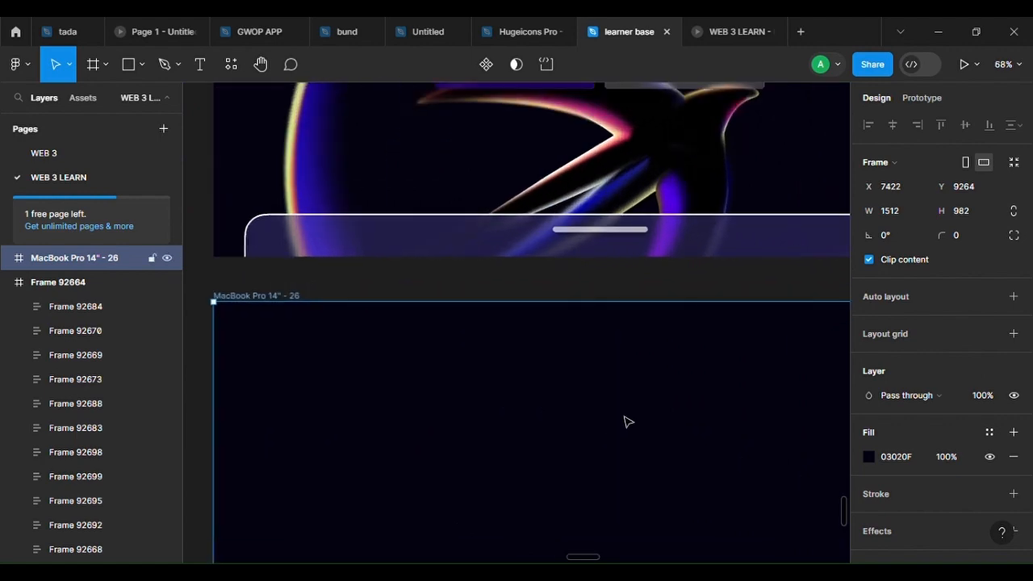
key("ctrl+v")
scroll(608, 401, "down", 3)
scroll(567, 322, "up", 6)
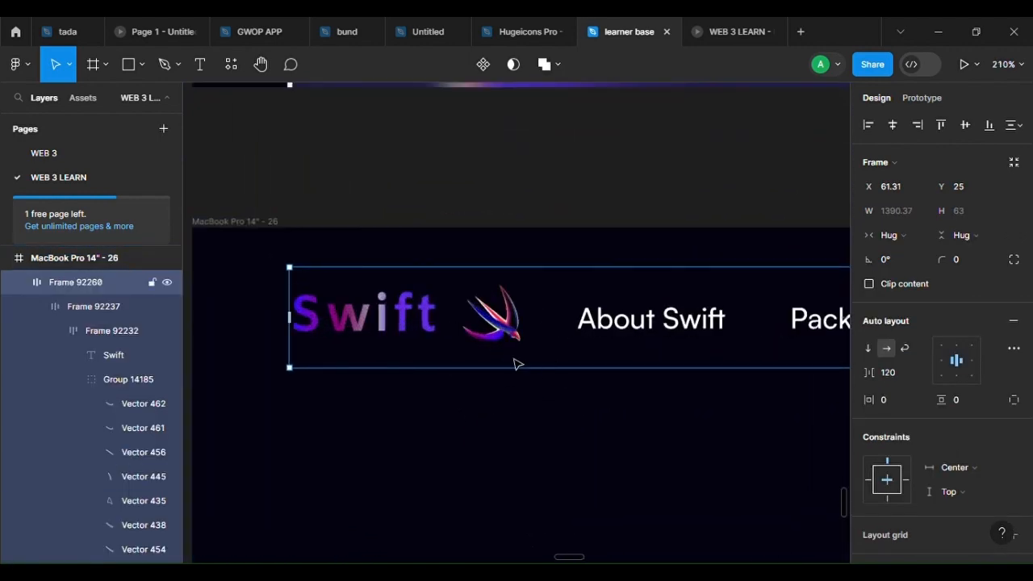
scroll(518, 335, "down", 3)
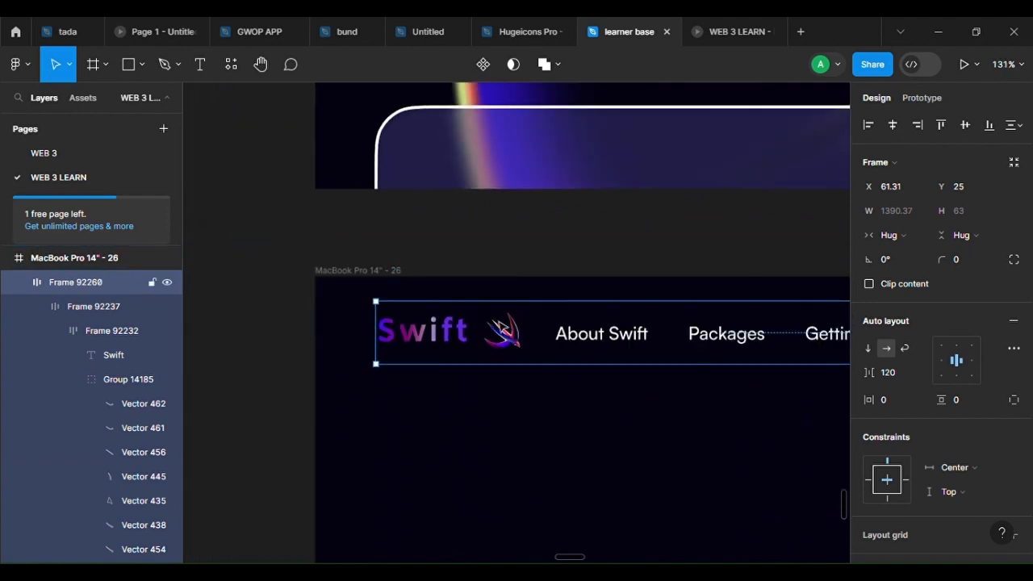
scroll(480, 342, "down", 5)
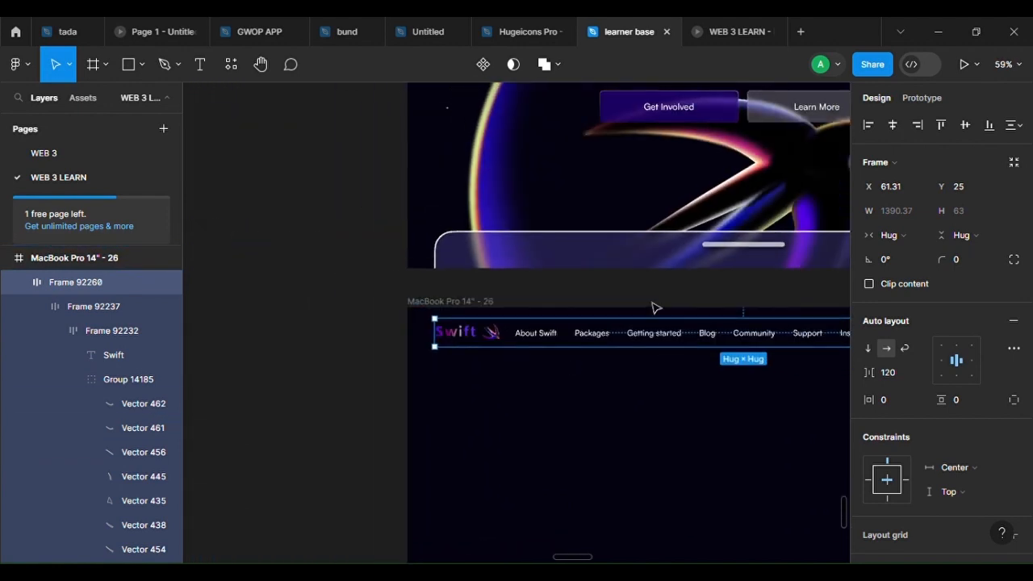
scroll(696, 278, "down", 3)
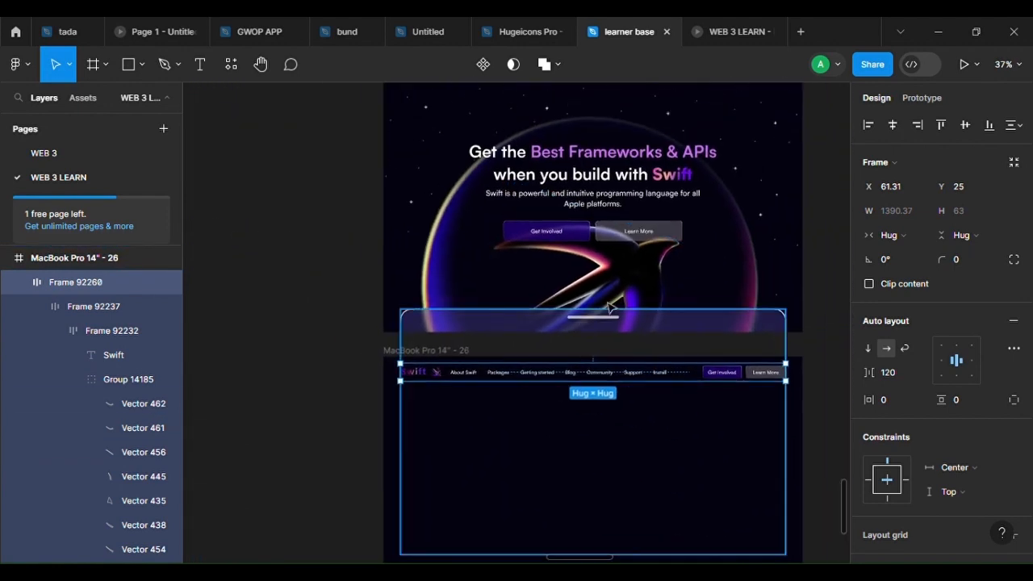
left_click(654, 201)
scroll(625, 261, "up", 1)
scroll(386, 201, "up", 1)
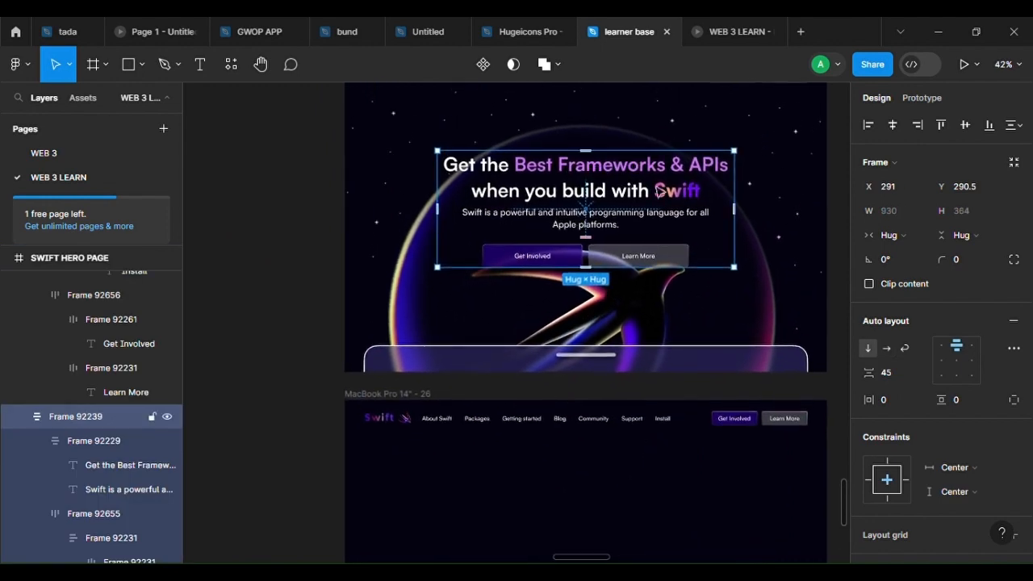
scroll(599, 317, "down", 3)
scroll(595, 307, "up", 1)
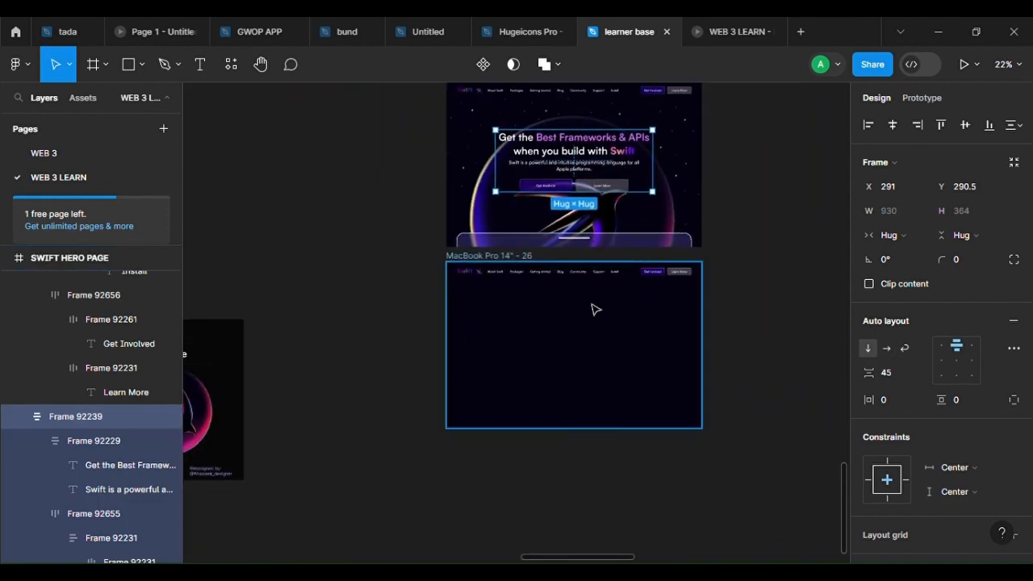
left_click(595, 322)
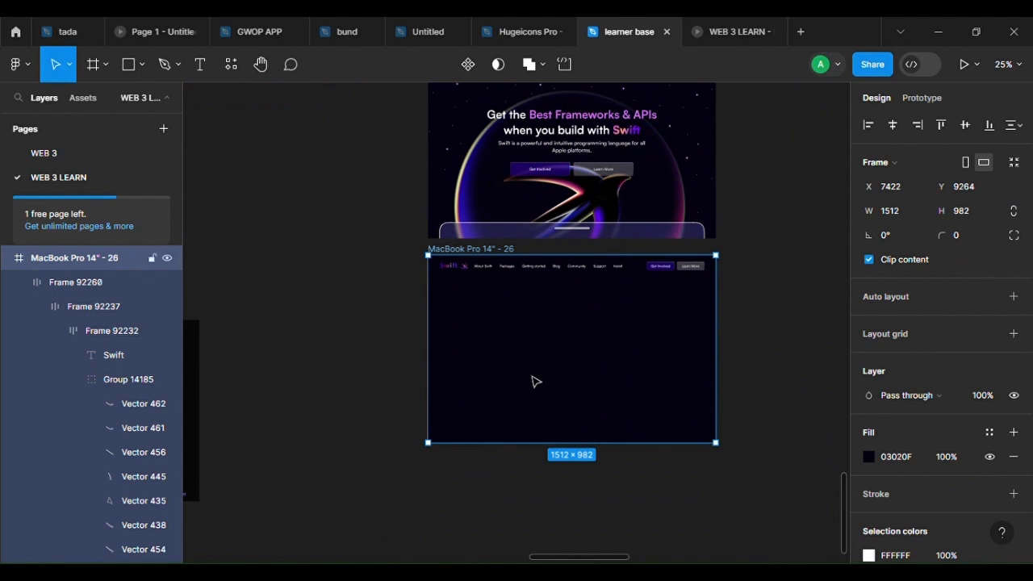
scroll(534, 380, "up", 4)
key("Return")
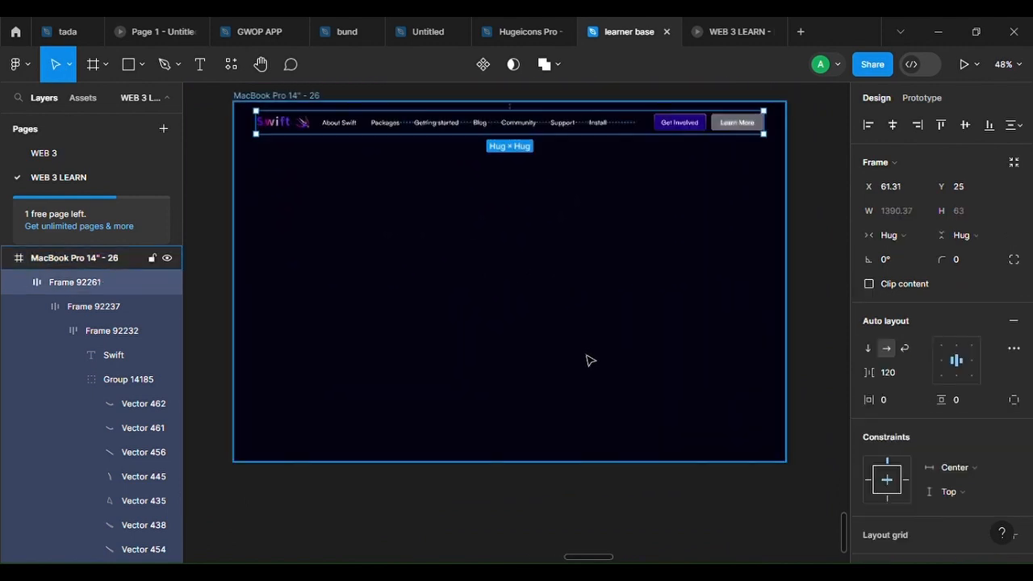
scroll(597, 293, "down", 5)
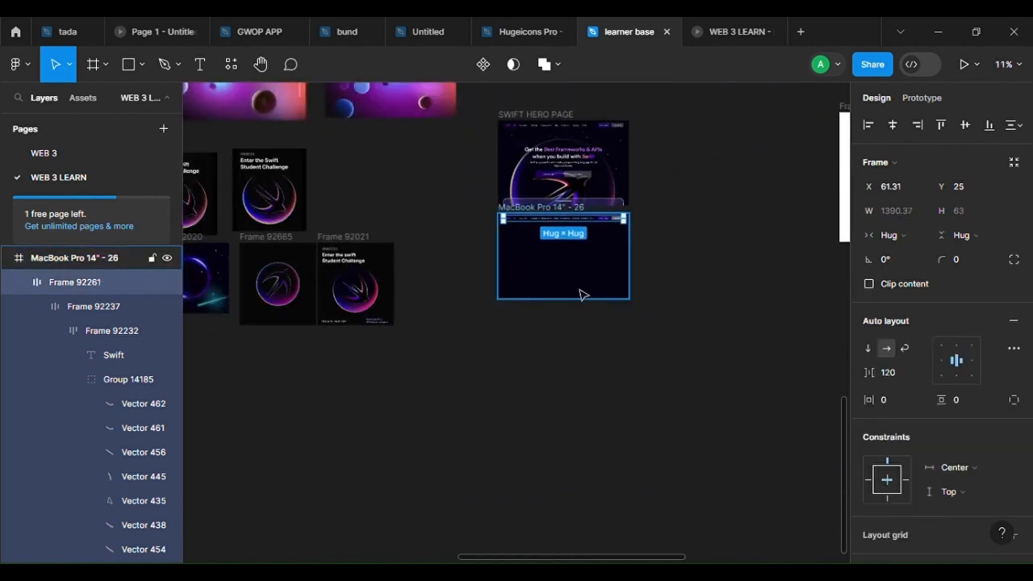
left_click(583, 295)
Copy the circle and swallow group from Frame 92665 into the MacBook Pro 14" - 26 frame
scroll(576, 295, "down", 2)
scroll(492, 300, "up", 3)
left_click(494, 303)
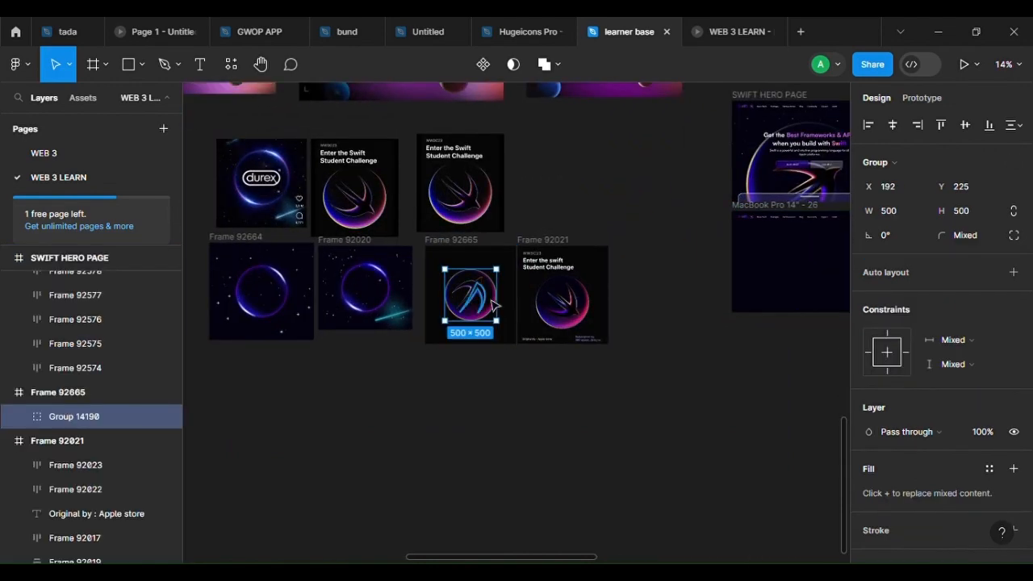
scroll(546, 314, "up", 4)
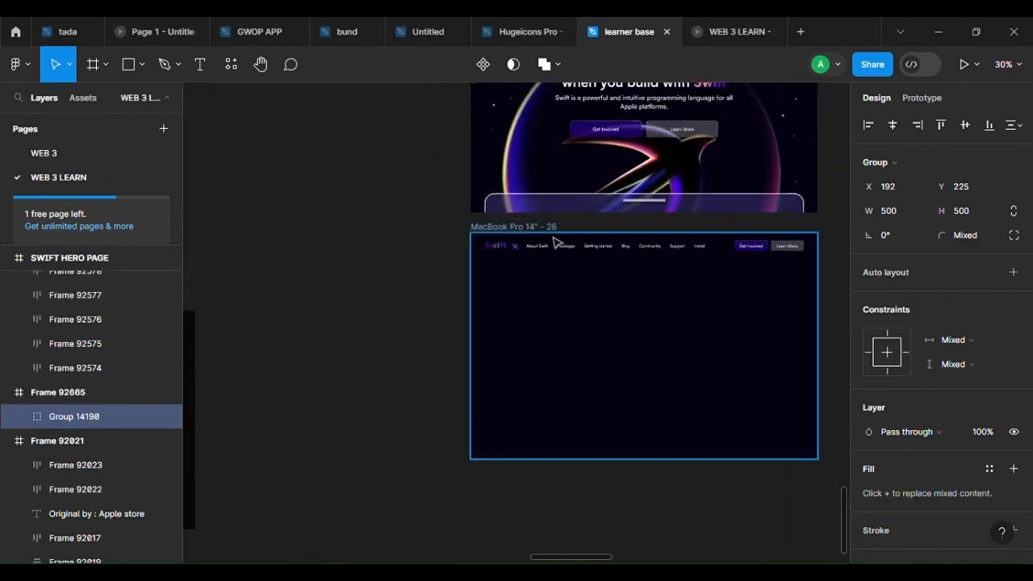
left_click(595, 264)
scroll(831, 411, "up", 2)
key("ctrl+v")
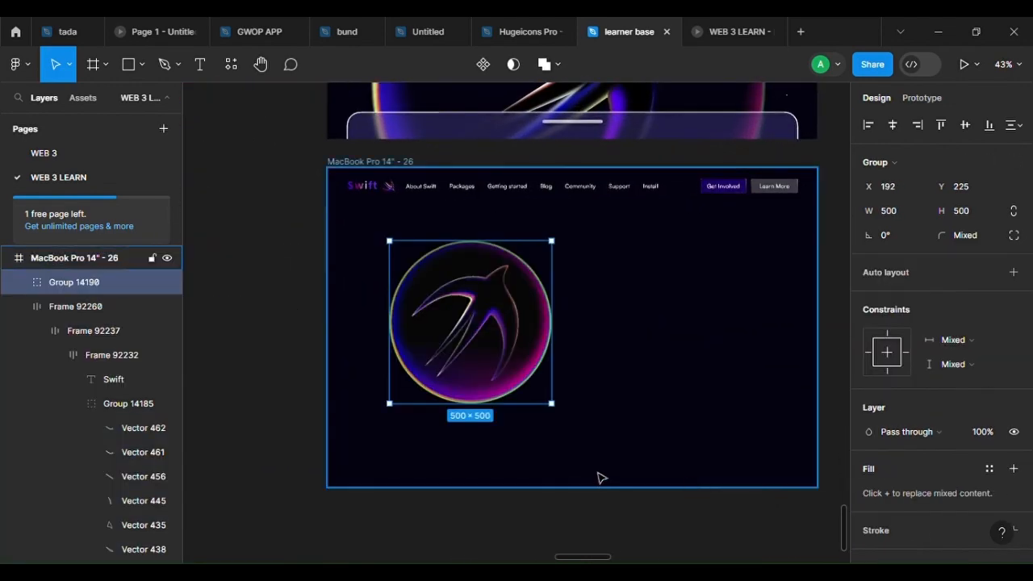
Examine how the pasted circle and swallow artwork blends with the MacBook Pro 14" - 26 frame's background
scroll(599, 477, "up", 2)
scroll(397, 357, "up", 1)
scroll(440, 353, "down", 2)
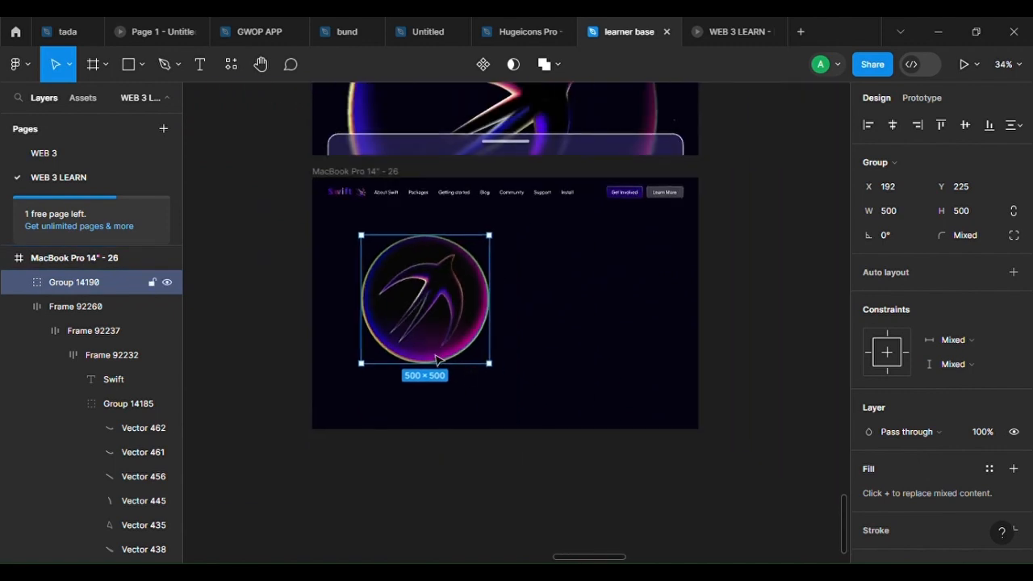
scroll(376, 362, "up", 6)
scroll(543, 331, "up", 1)
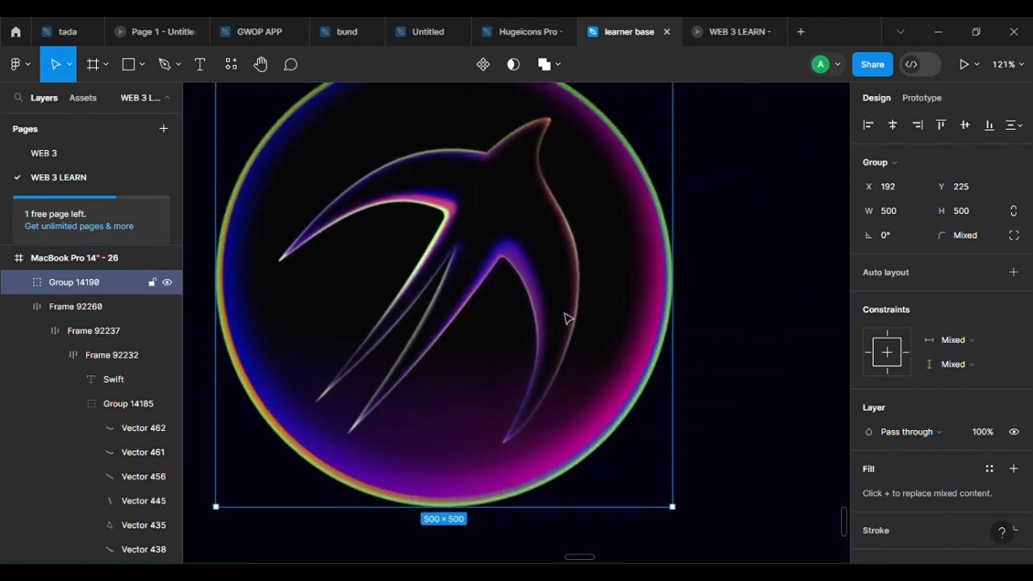
double_click(541, 250)
scroll(622, 297, "down", 3)
left_click(711, 357)
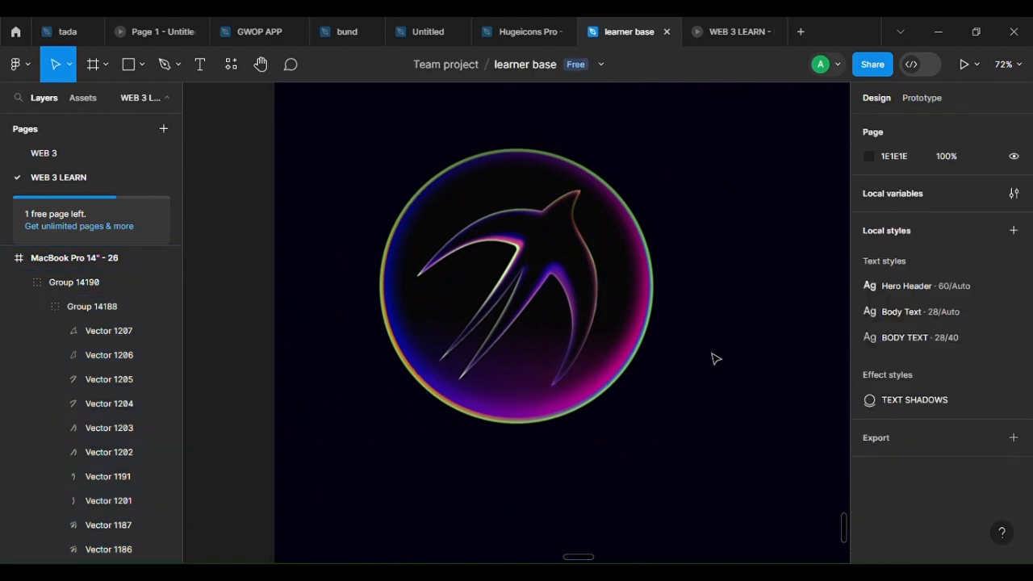
scroll(710, 354, "down", 3)
scroll(634, 367, "up", 5)
Recolour the dark stop of Rectangle 808's linear gradient to match the MacBook Pro 14" - 26 frame's background
left_click(542, 281)
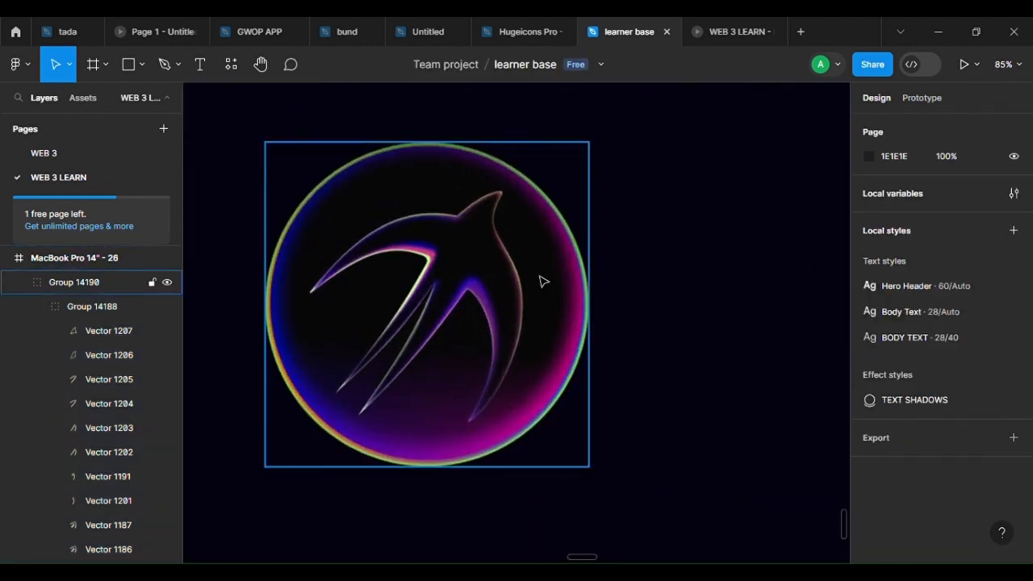
double_click(550, 281)
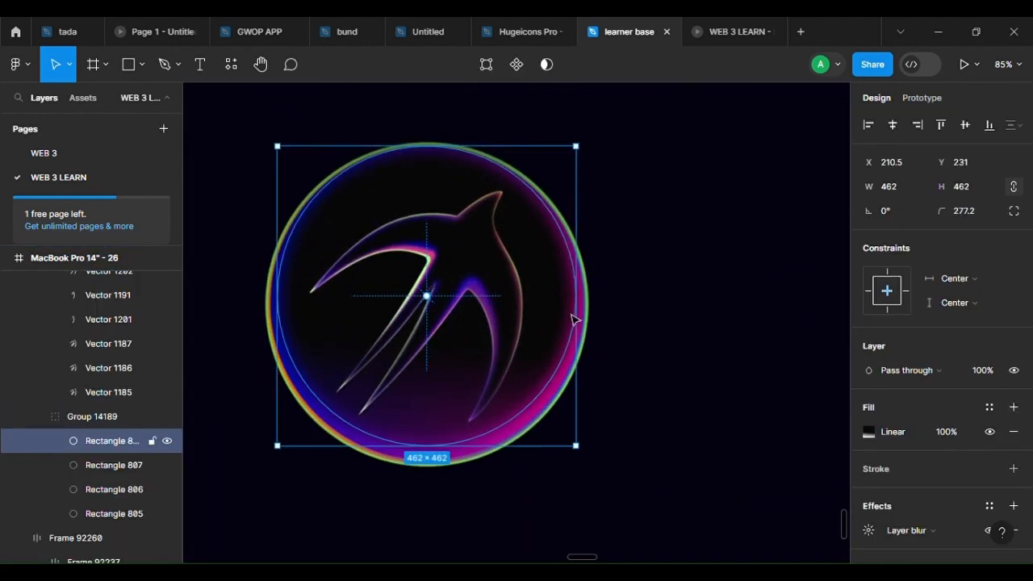
scroll(754, 427, "down", 4)
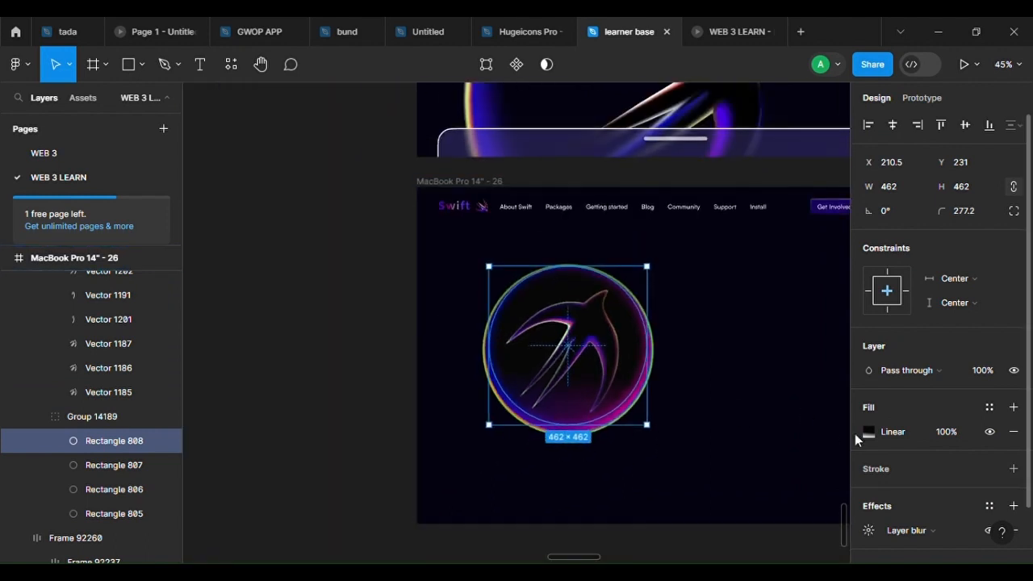
left_click(866, 432)
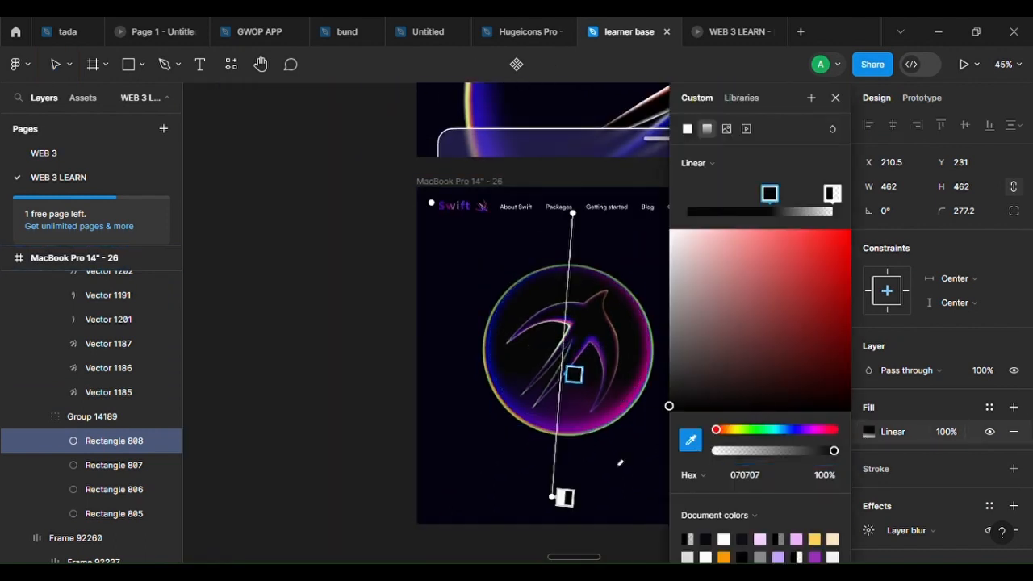
scroll(619, 463, "up", 3)
scroll(520, 308, "up", 2)
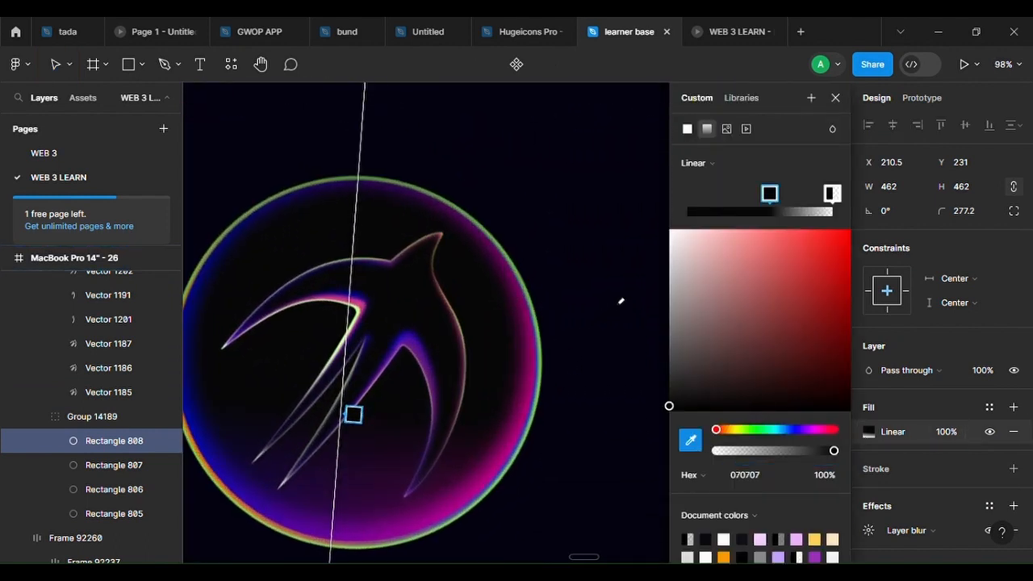
Set the fill of the swallow's Vector 1203 to 03020F, the frame's background colour
left_click(429, 327)
double_click(428, 329)
left_click(448, 361)
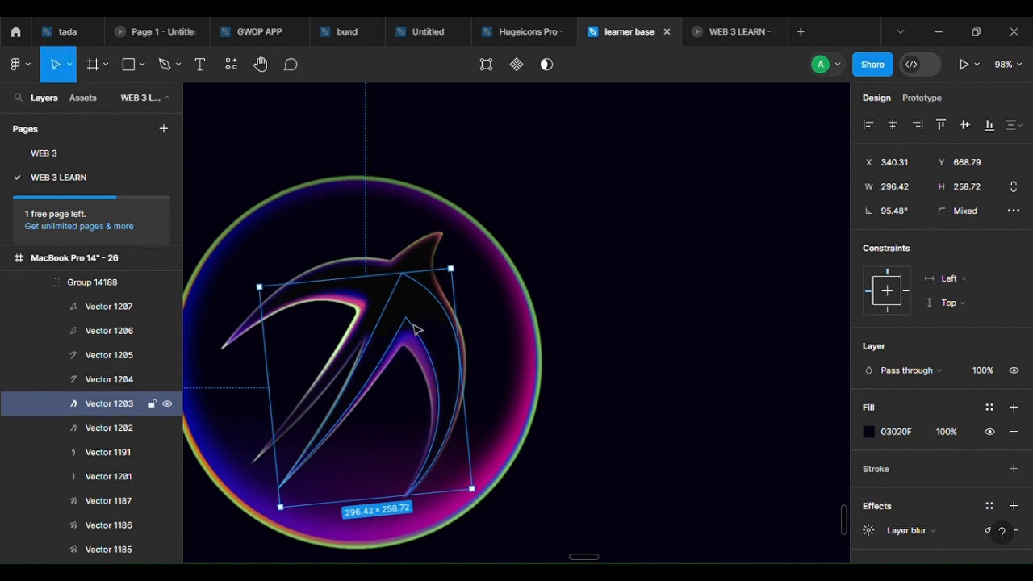
Set the fills of the swallow's Vector 1205 and Vector 1207 to 03020F, the frame's background colour
left_click(371, 300)
key("i")
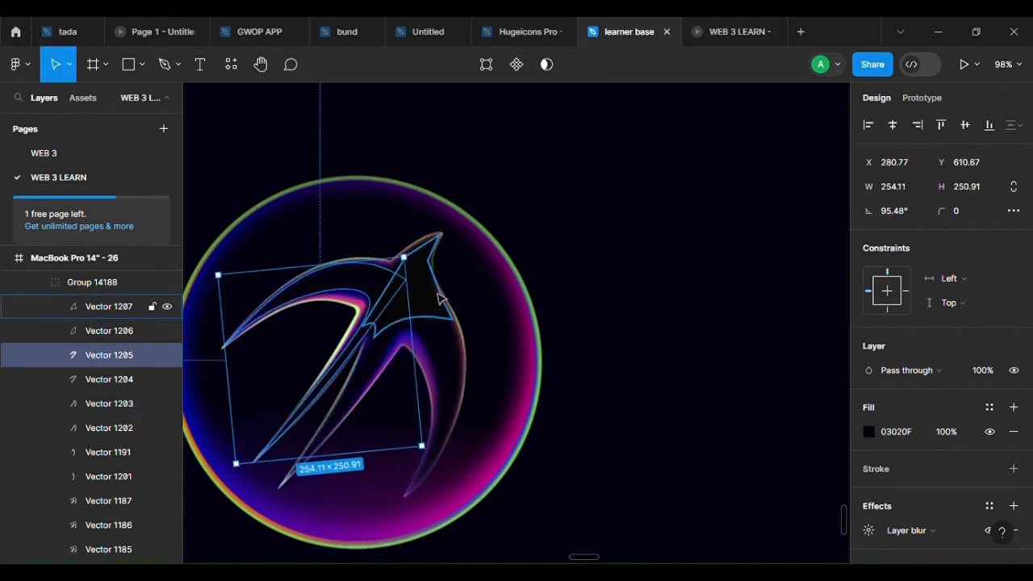
left_click(109, 307)
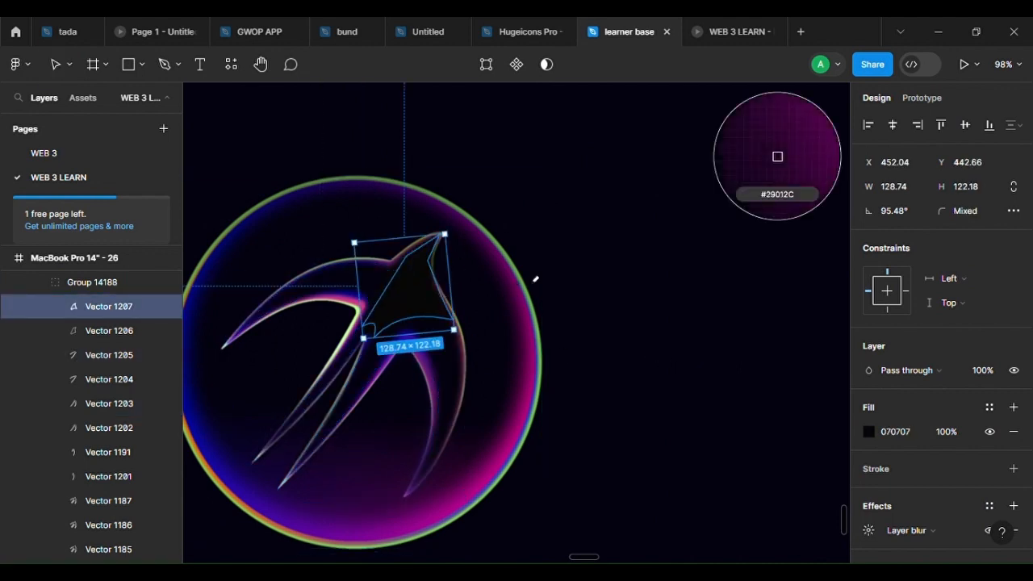
left_click(412, 261)
key("i")
left_click(631, 358)
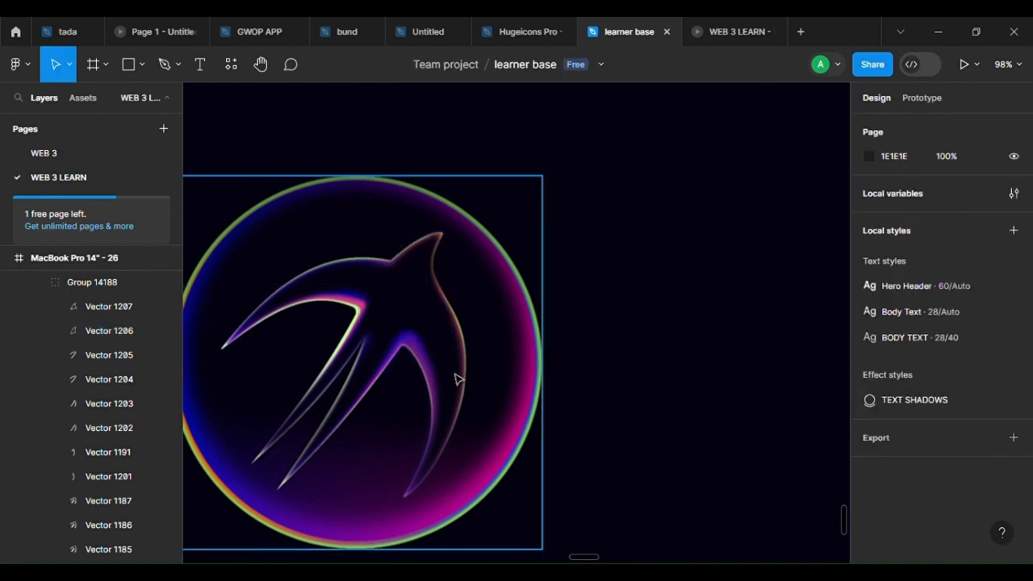
double_click(451, 376)
left_click(795, 350)
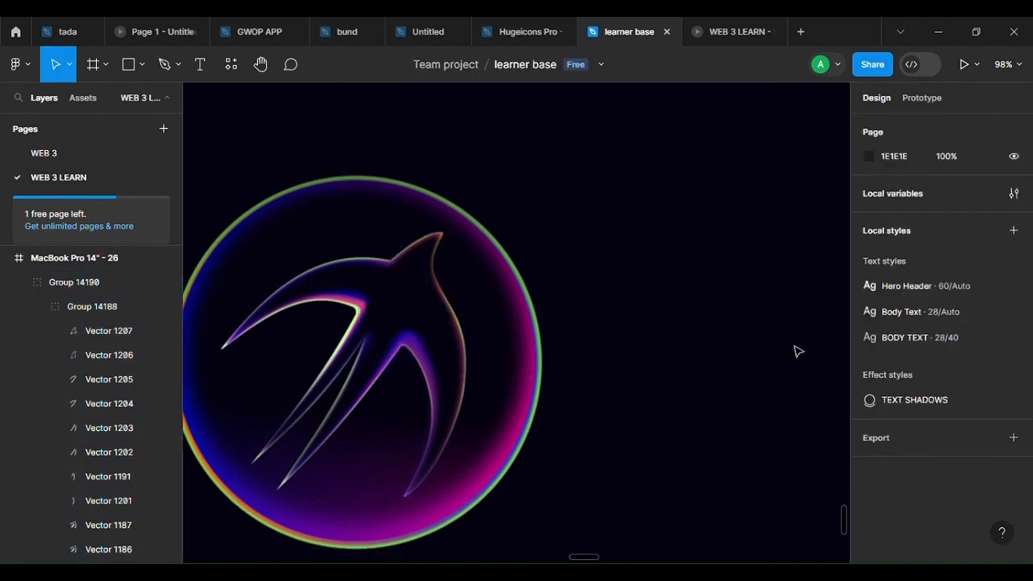
Align the circle and swallow group (Group 14190) to the horizontal centre of the MacBook Pro 14" - 26 frame
scroll(728, 380, "down", 5)
left_click(611, 380)
scroll(611, 382, "up", 3)
scroll(610, 382, "up", 2)
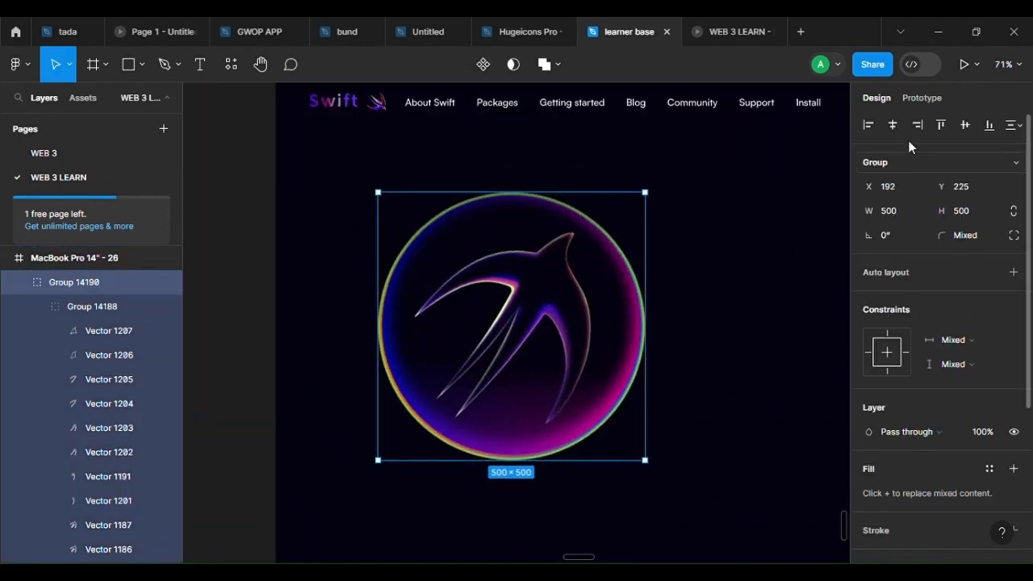
left_click(894, 129)
scroll(645, 371, "right", 3)
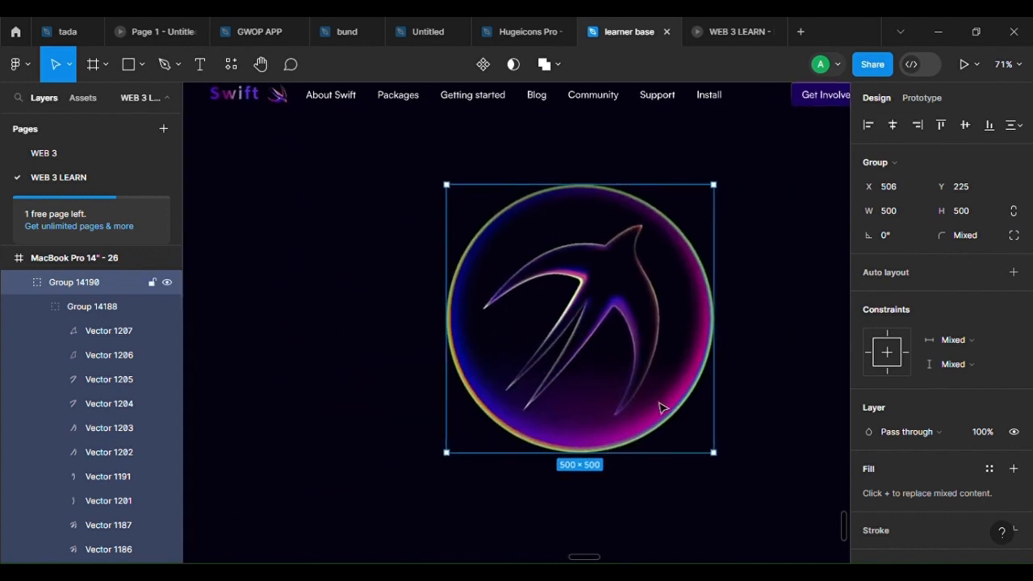
Scale Group 14190 up to 941 × 941 and lower it so it runs past the frame's bottom edge
key("k")
left_click_drag(643, 459, 663, 553)
scroll(654, 415, "down", 3)
left_click_drag(653, 415, 646, 437)
scroll(657, 381, "up", 1)
left_click_drag(674, 551, 680, 480)
scroll(666, 304, "down", 3)
scroll(676, 312, "up", 3)
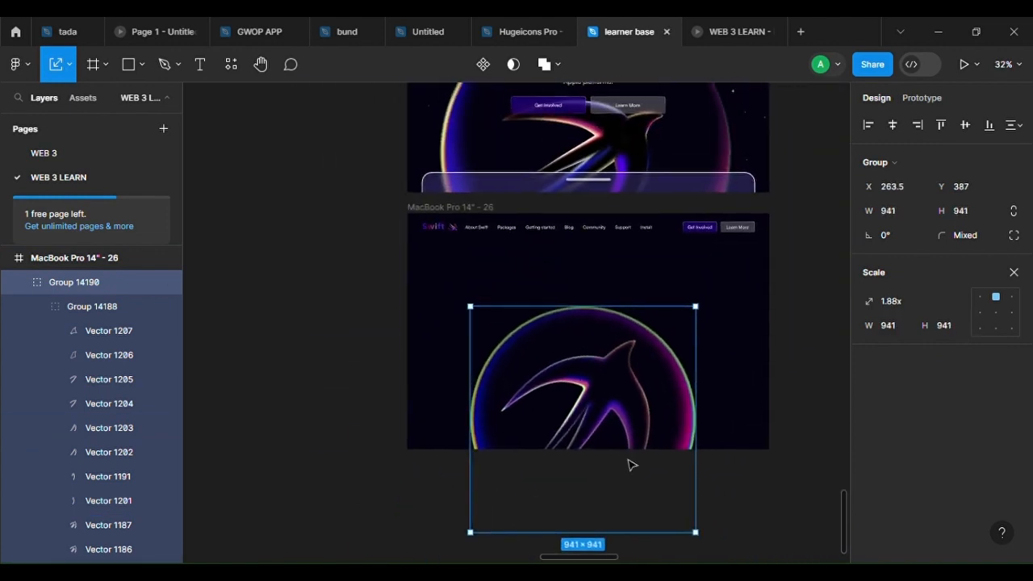
Enlarge the circle and swallow group to 1040 × 1040 and position it at X 236, Y 281 in the frame
scroll(629, 463, "up", 3)
left_click_drag(666, 391, 672, 389)
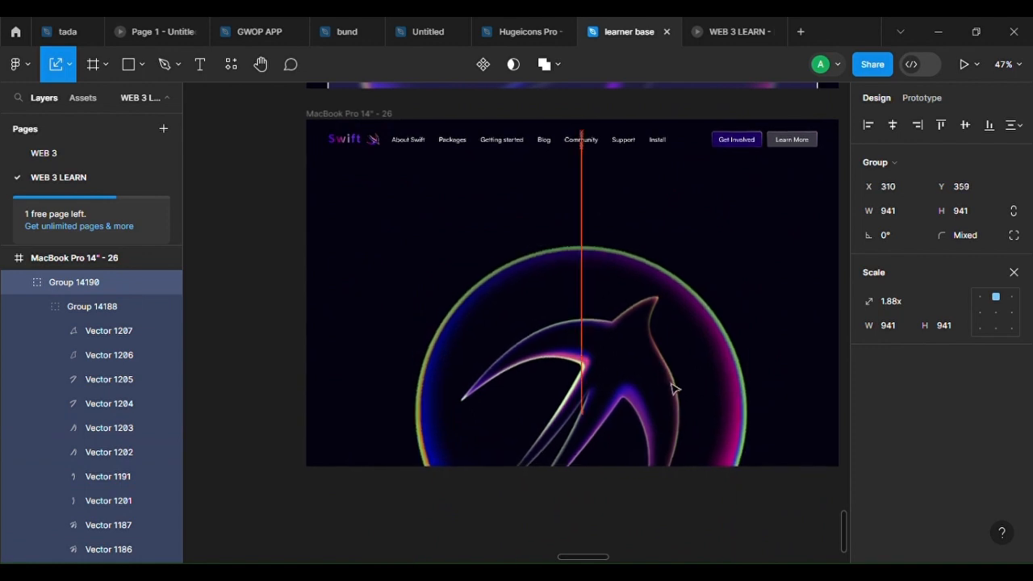
left_click_drag(677, 253, 675, 222)
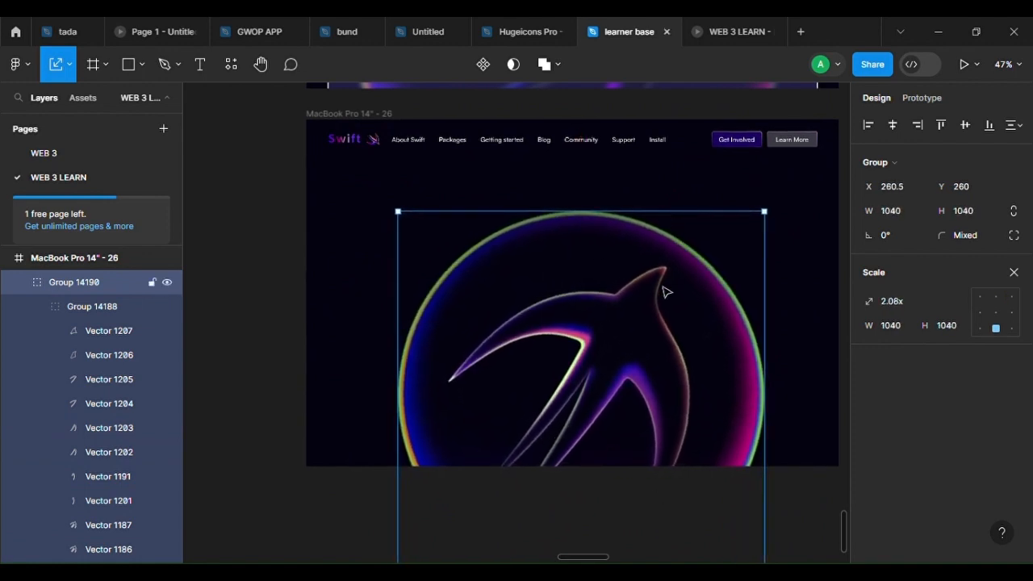
left_click_drag(663, 291, 585, 369)
scroll(604, 281, "down", 4)
scroll(616, 388, "up", 3)
left_click(747, 369)
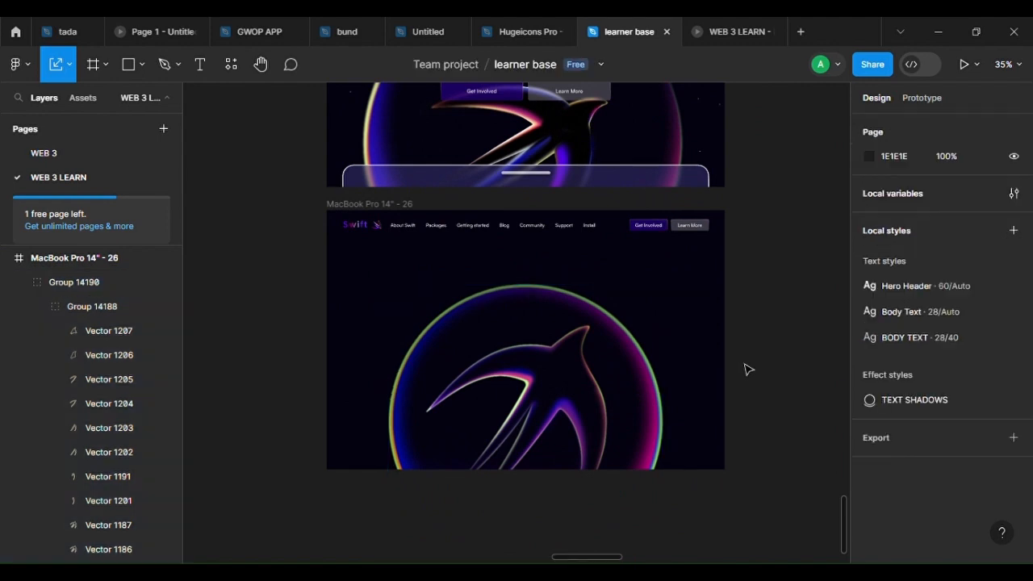
left_click_drag(727, 367, 756, 441)
left_click_drag(619, 454, 617, 323)
left_click(611, 358)
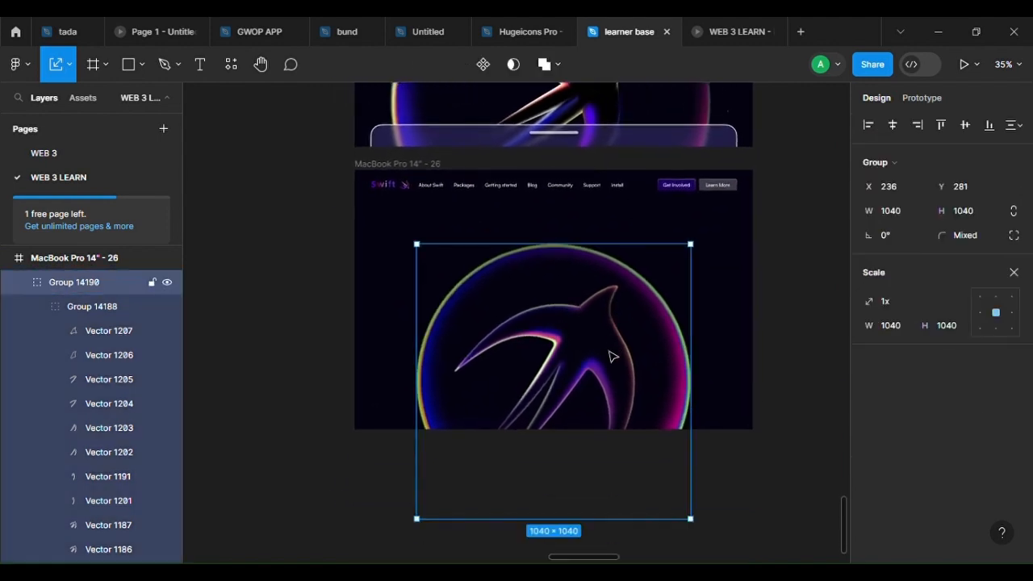
Rotate the swallow (Group 14188) inside the circle to 83.39°
double_click(606, 353)
scroll(600, 341, "up", 3)
key("shift+Left")
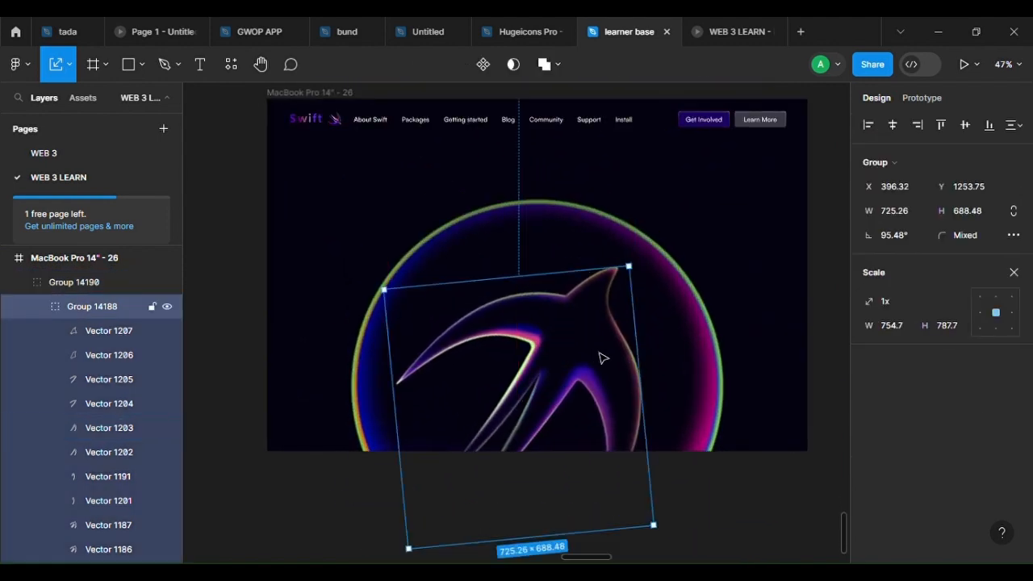
left_click_drag(646, 268, 660, 296)
left_click_drag(589, 349, 585, 350)
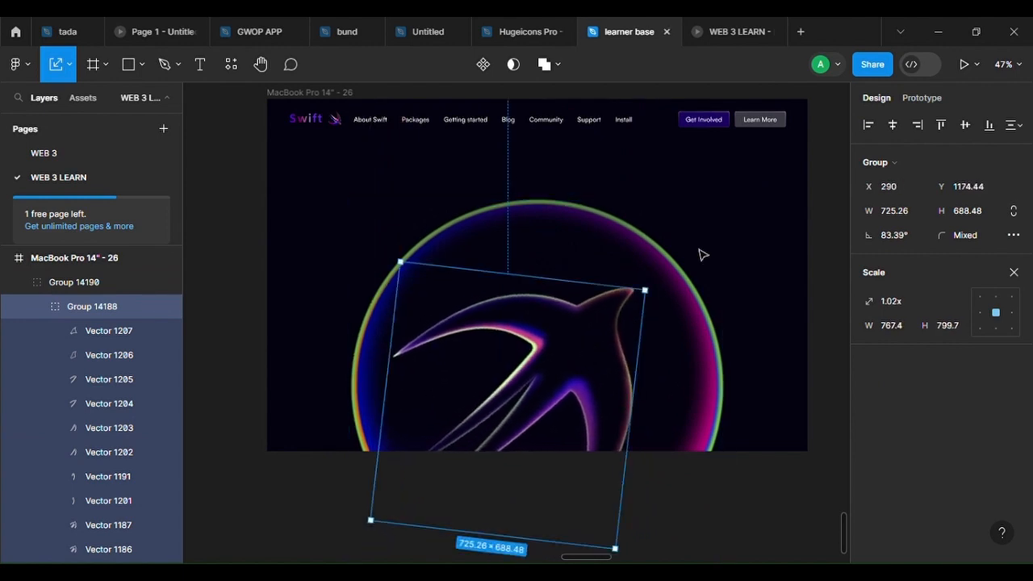
Centre the rotated swallow group horizontally, and shift it within the circle to X 320, Y 1174.44
left_click(892, 124)
scroll(622, 325, "up", 2)
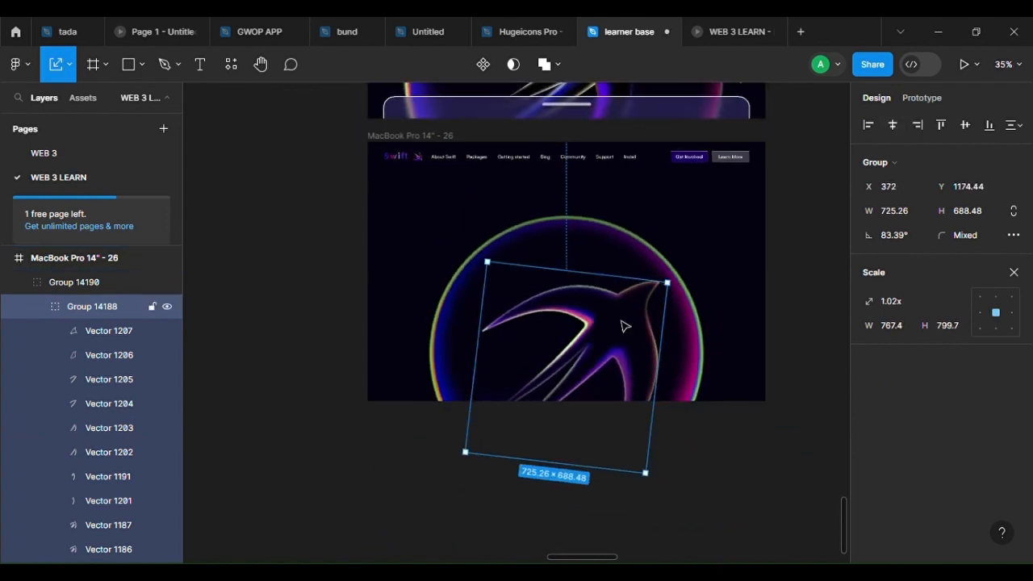
scroll(622, 325, "down", 3)
left_click_drag(622, 325, 609, 329)
scroll(565, 323, "up", 5)
scroll(504, 279, "up", 2)
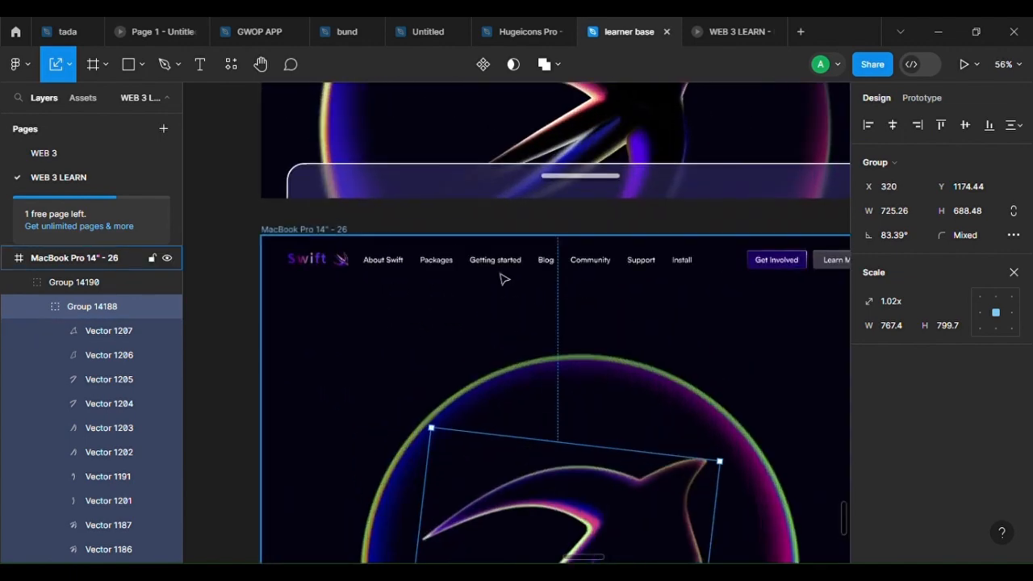
Copy the headline and buttons block (Frame 92239) from SWIFT HERO PAGE into the MacBook Pro 14" - 26 frame
scroll(500, 278, "up", 5)
key("Escape")
scroll(465, 274, "down", 10)
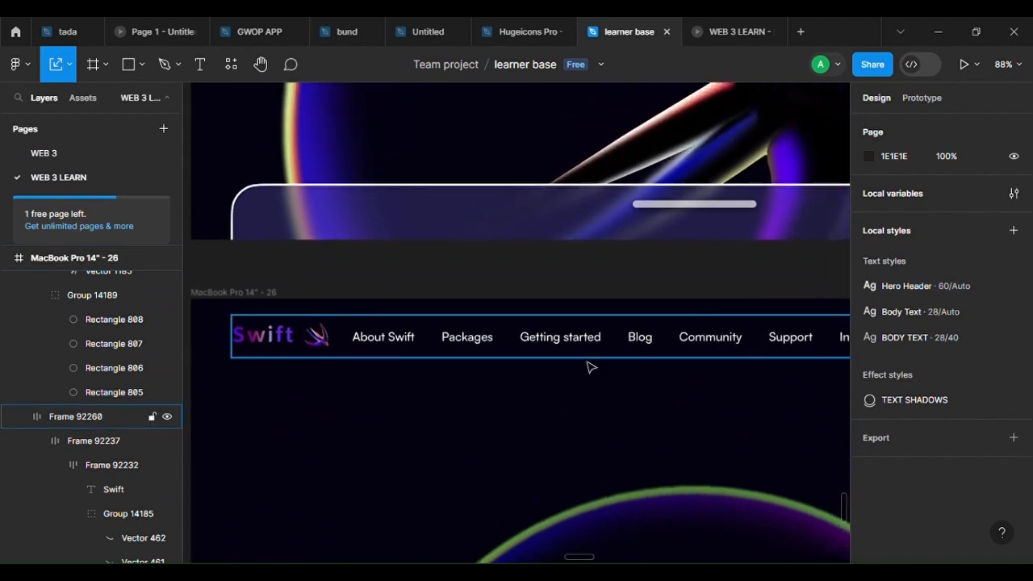
left_click(654, 146)
scroll(660, 252, "down", 3)
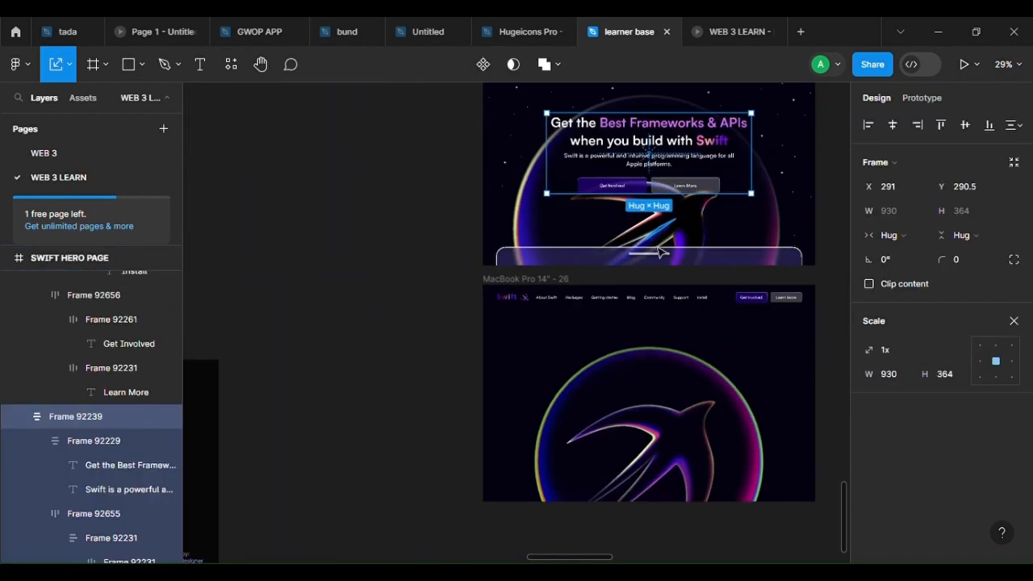
scroll(668, 384, "up", 3)
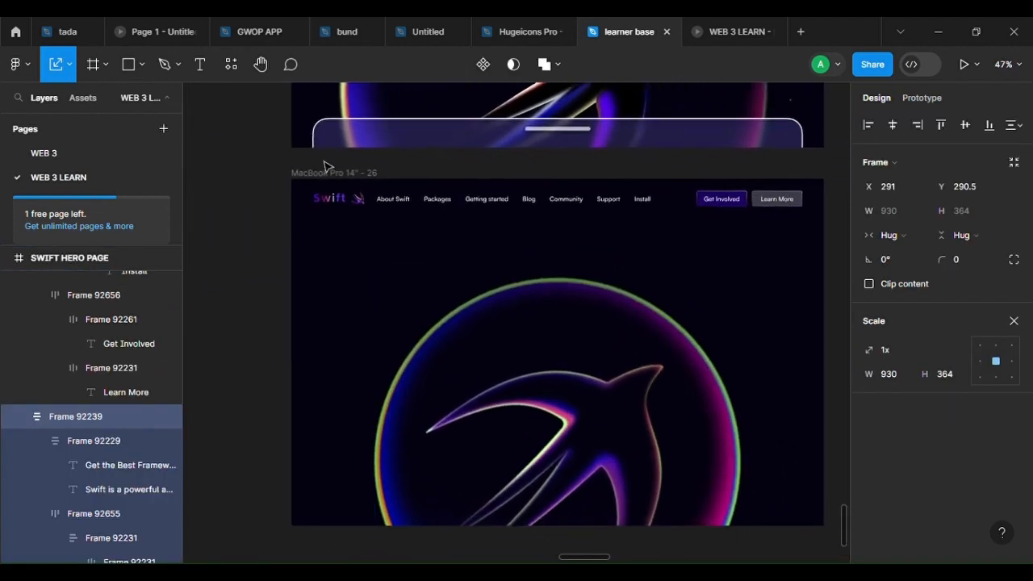
left_click(348, 179)
scroll(599, 342, "up", 2)
left_click(751, 399)
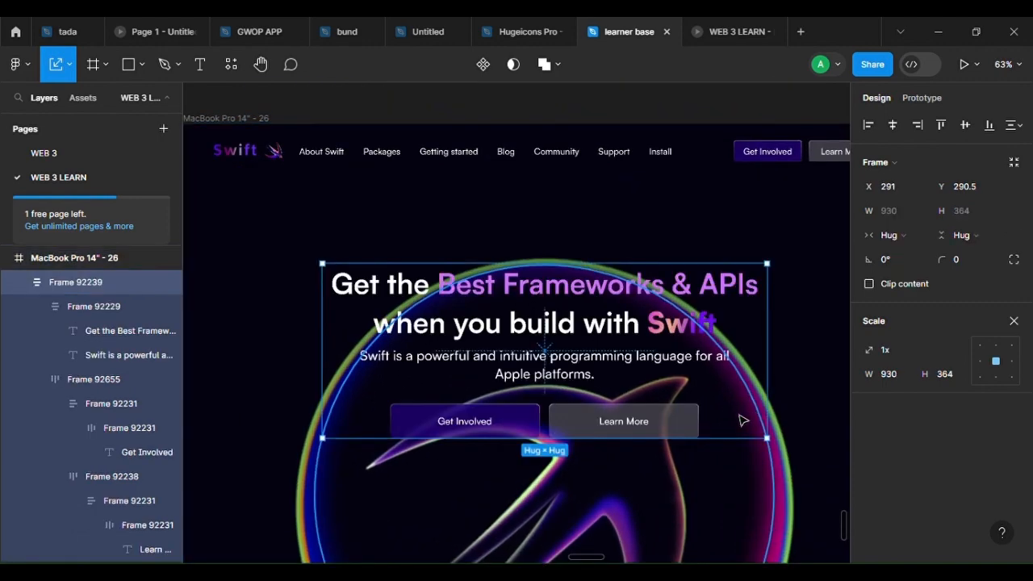
Move the pasted headline block to X 282, Y 310 over the circle
scroll(743, 416, "up", 1)
scroll(645, 389, "up", 2)
mouse_move(658, 365)
left_mouse_down()
mouse_move(662, 328)
mouse_move(663, 376)
mouse_move(646, 376)
left_mouse_up()
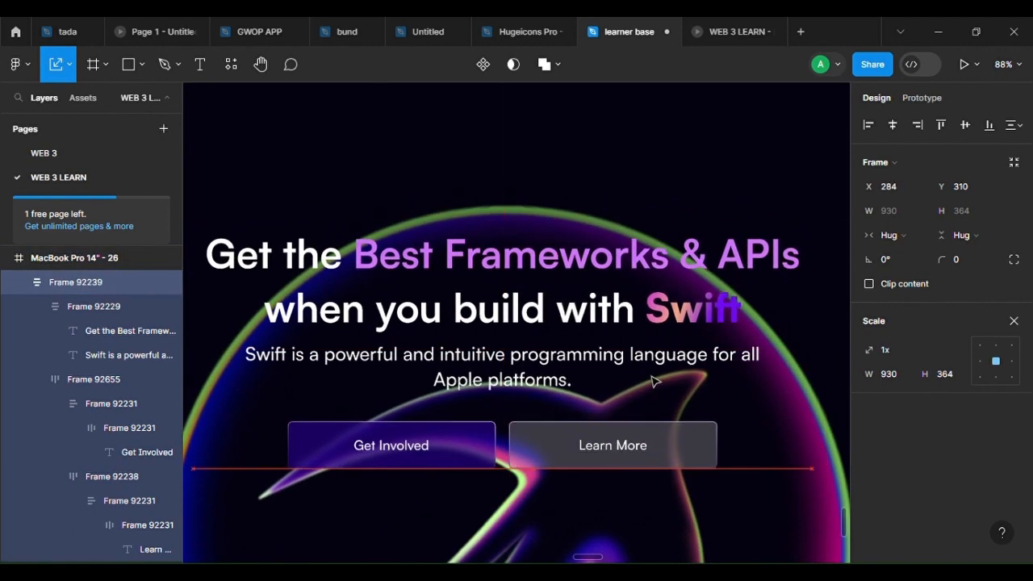
scroll(721, 379, "down", 5)
scroll(726, 358, "up", 4)
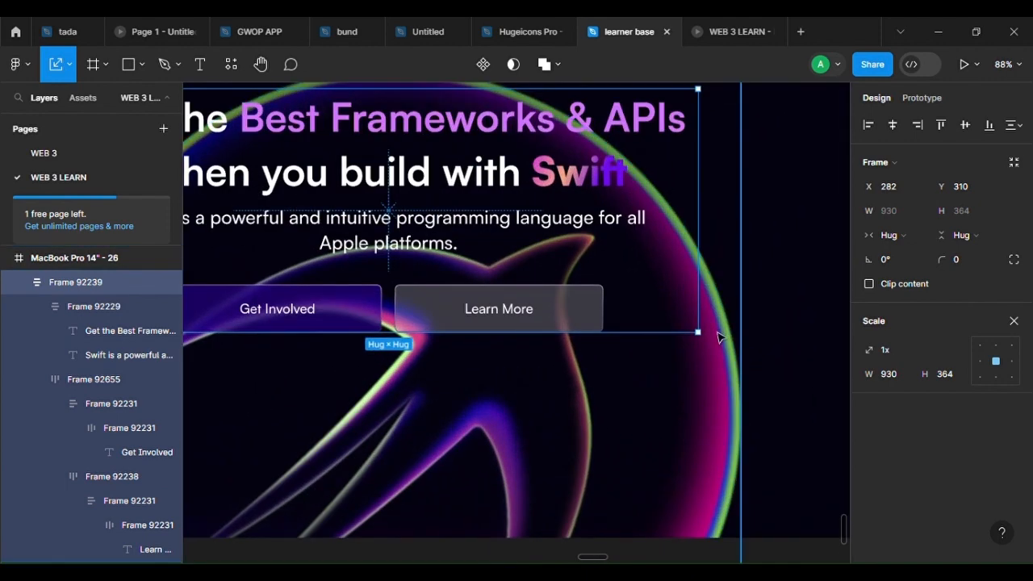
Thin the circle's outer rim by scaling Rectangle 805 inward from its right edge to 1032 × 1032 and slightly from its left edge
double_click(734, 331)
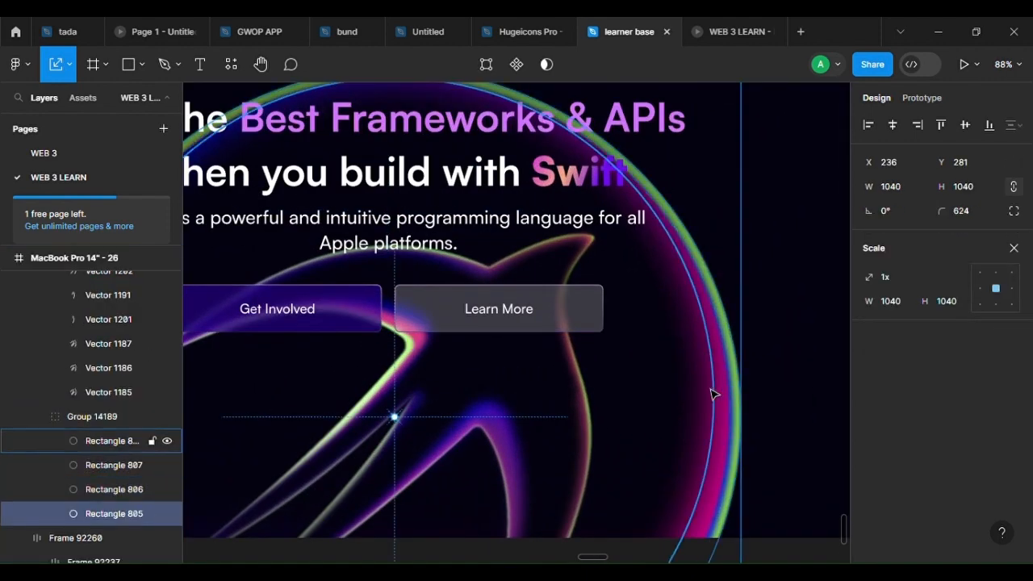
scroll(733, 334, "up", 3)
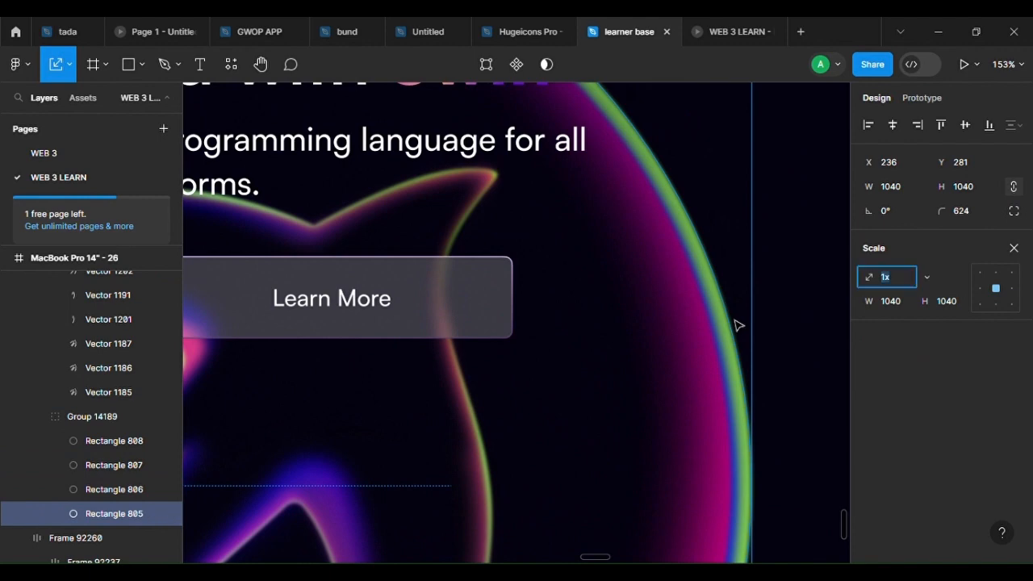
left_click_drag(757, 341, 750, 343)
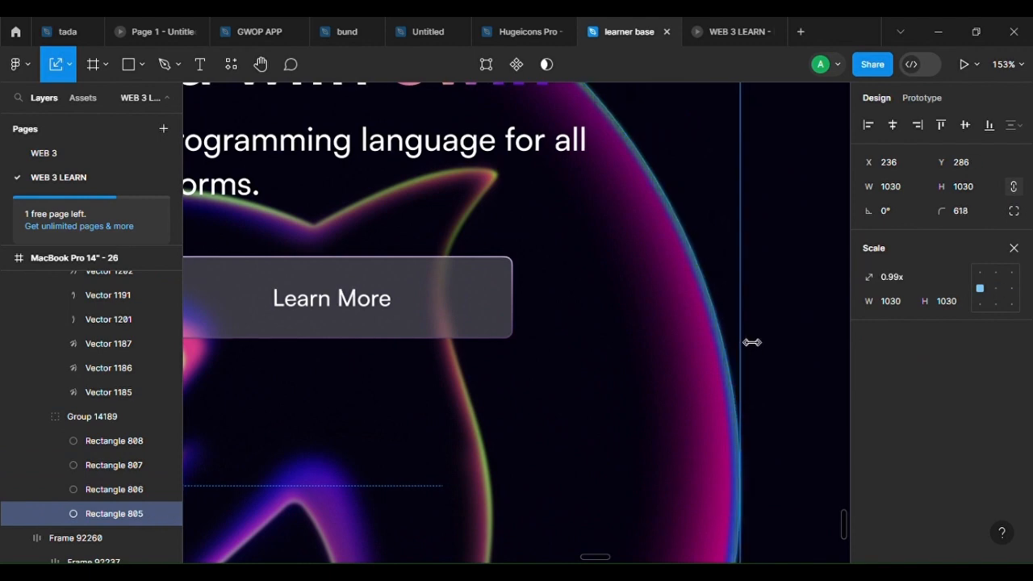
scroll(753, 333, "down", 5)
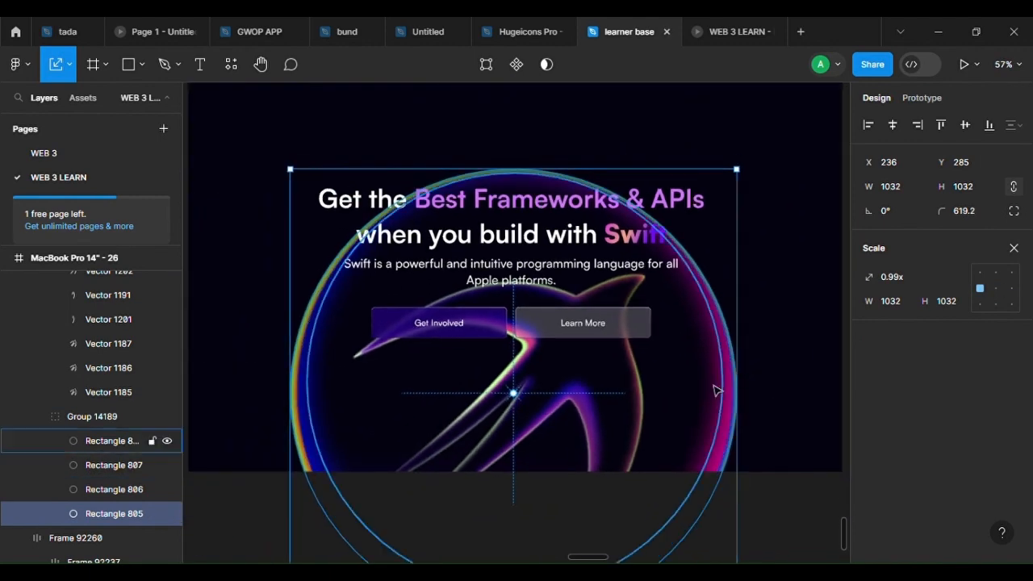
scroll(309, 251, "up", 4)
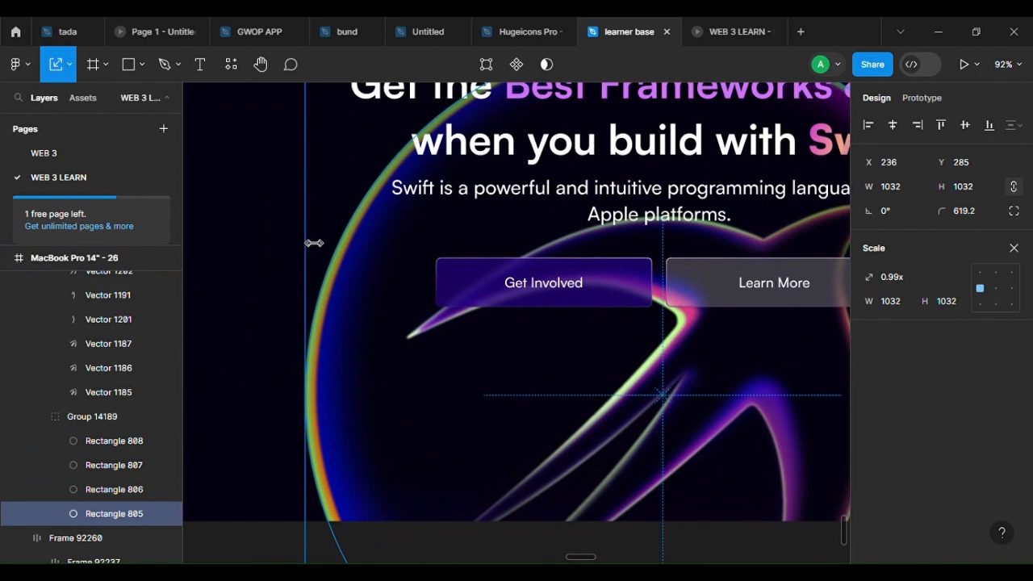
left_click_drag(314, 243, 319, 241)
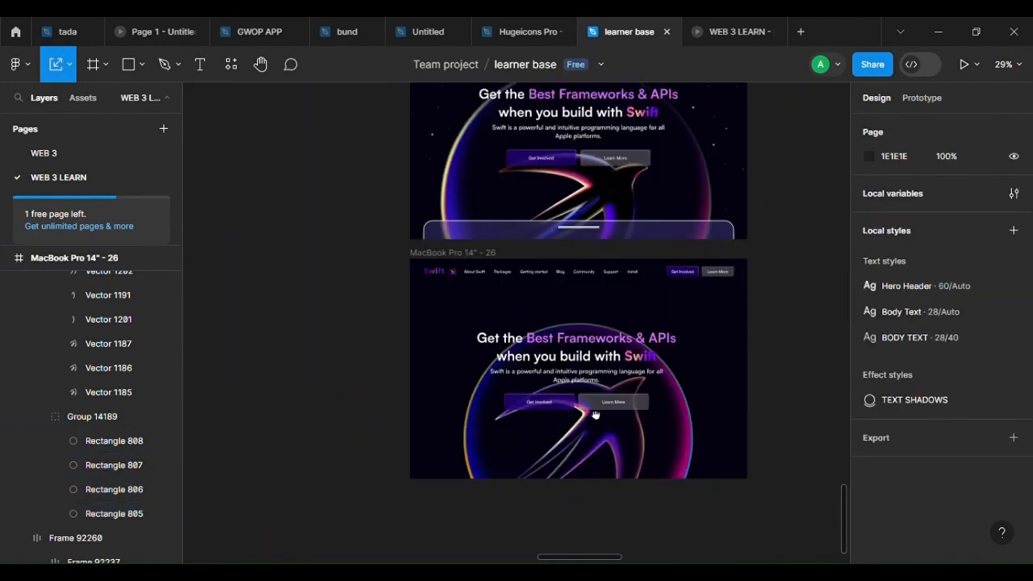
Copy the code panel (Frame 92657) and the star frames from SWIFT HERO PAGE into the MacBook Pro 14" - 26 frame
double_click(740, 472)
key("Escape")
scroll(740, 472, "up", 2)
key("Escape")
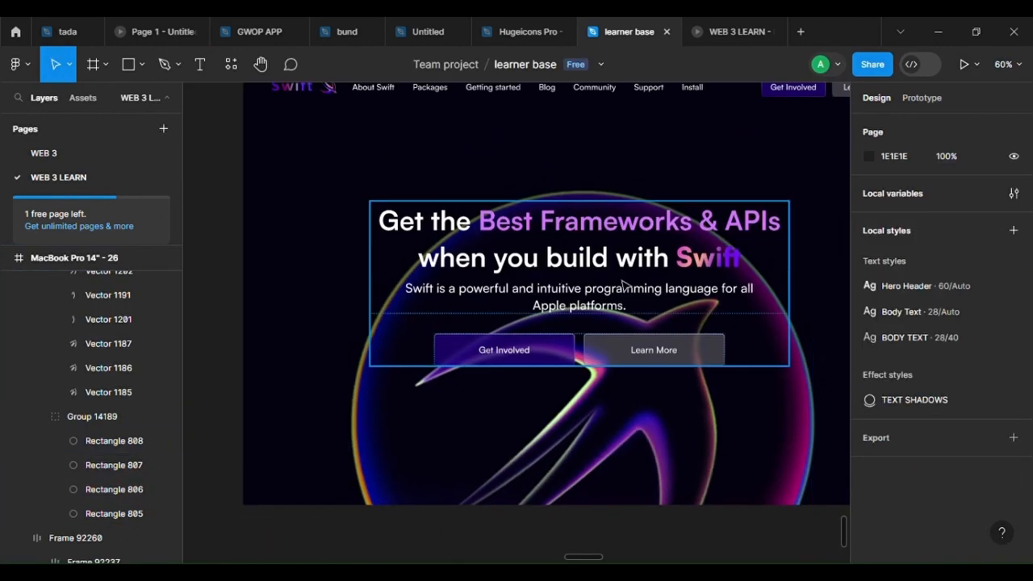
left_click(684, 415)
double_click(684, 415)
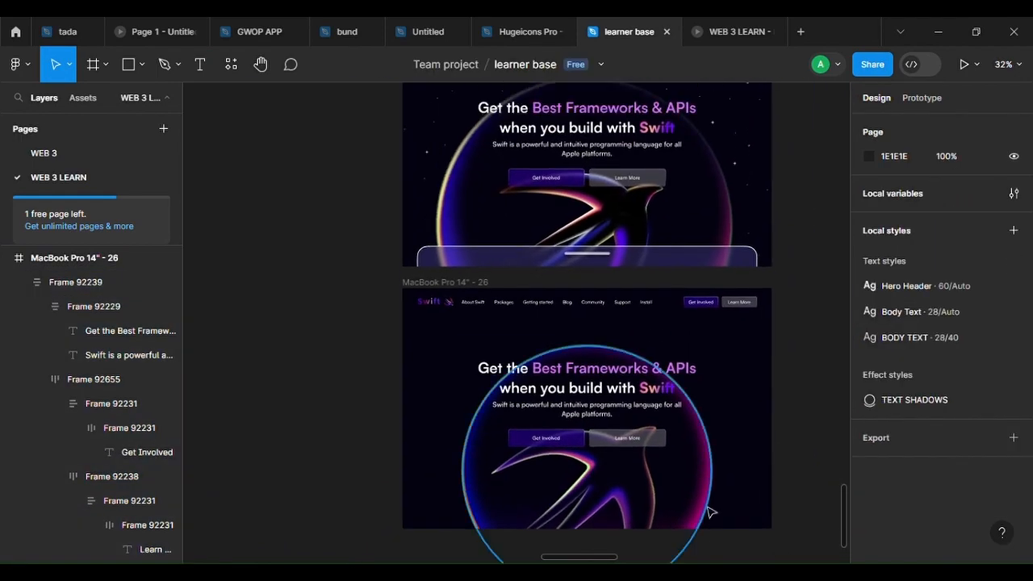
left_click(360, 278)
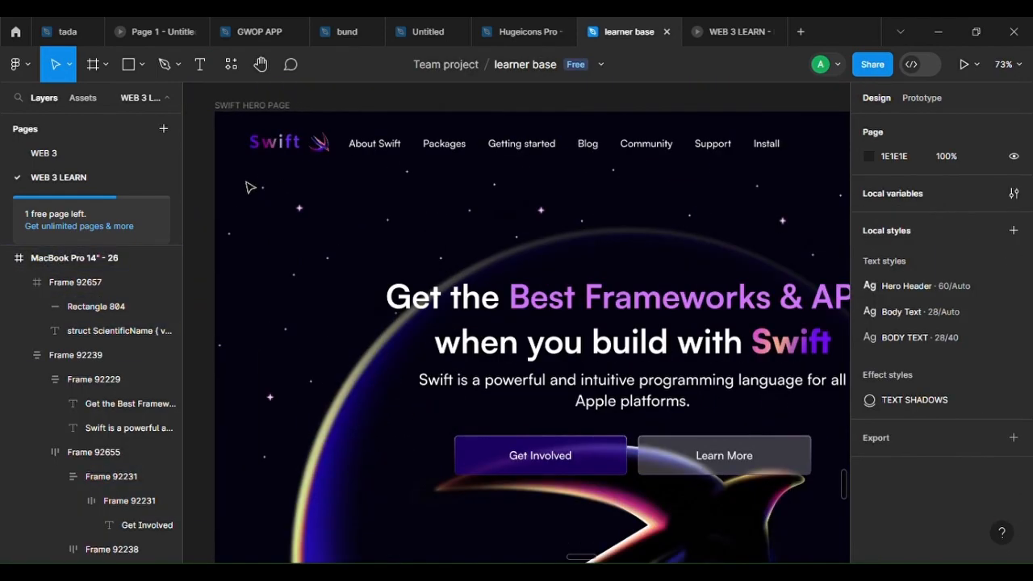
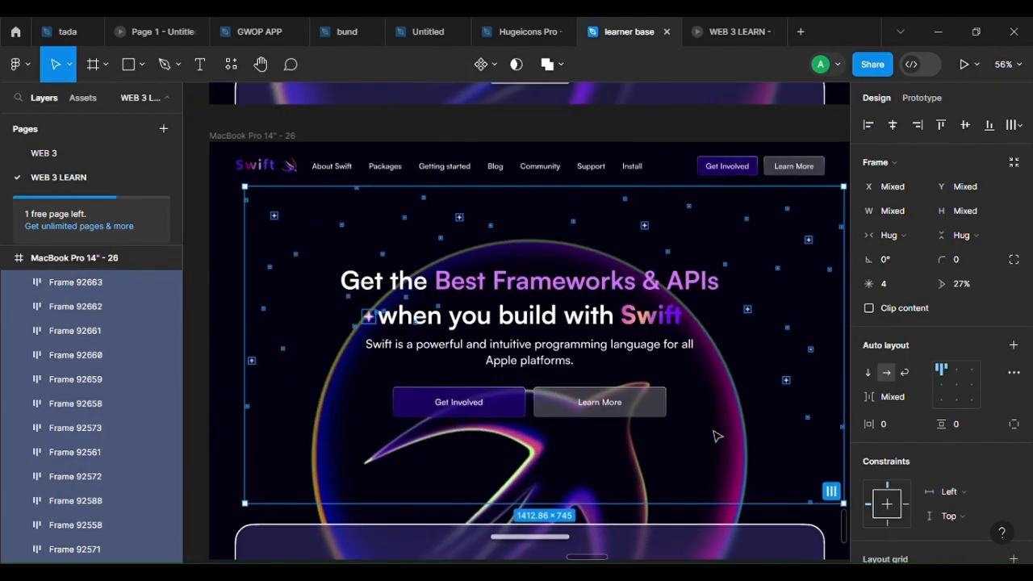
Raise the headline block to X 297, Y 258 above the code panel
left_click(398, 207)
left_click(733, 32)
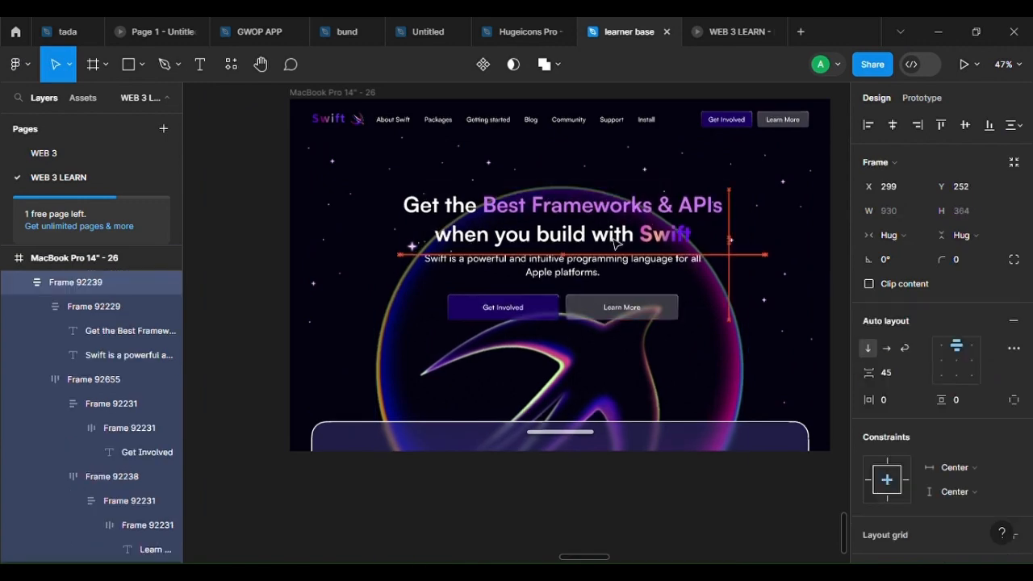
scroll(707, 316, "down", 3)
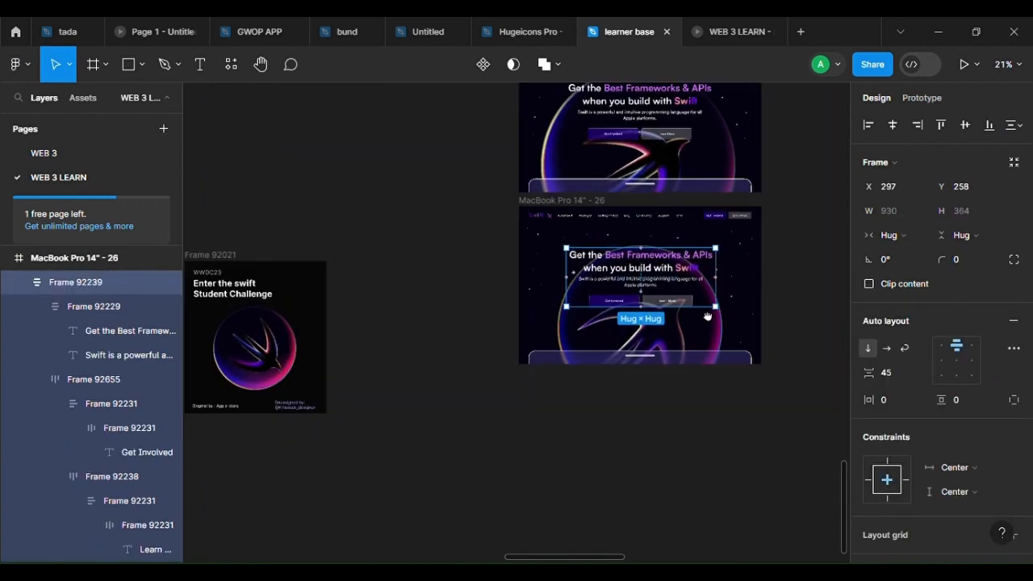
scroll(706, 316, "up", 5)
Scale the circle and swallow group up to 1230 × 1230 and centre it behind the headline block
left_click(701, 475)
key("k")
double_click(657, 405)
left_click(743, 392)
scroll(742, 392, "down", 1)
left_click_drag(735, 384, 813, 410)
scroll(753, 402, "down", 1)
scroll(597, 256, "up", 4)
mouse_move(615, 252)
left_mouse_down()
mouse_move(597, 256)
mouse_move(622, 259)
left_mouse_up()
left_click_drag(576, 187, 569, 193)
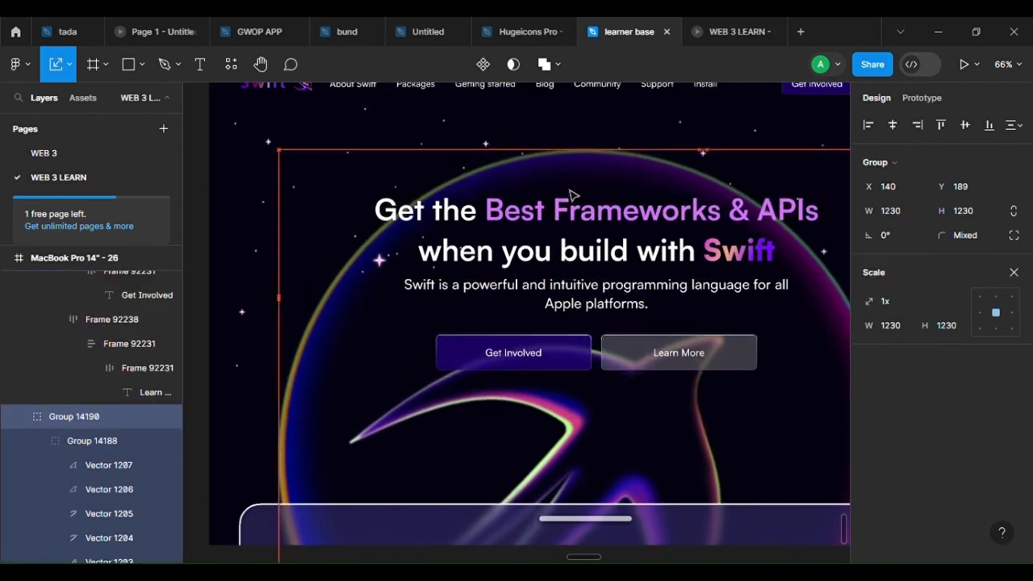
Reposition the headline block at X 291, Y 299 over the enlarged circle
left_click(570, 204)
scroll(677, 500, "down", 5)
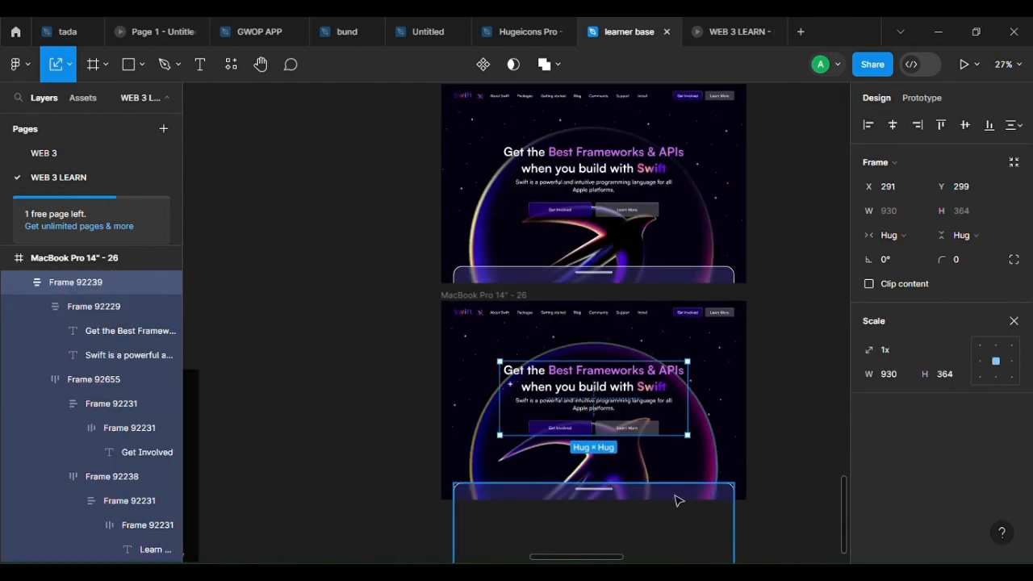
Preview the rebuilt Swift hero page in the laptop prototype view and return to the design file
scroll(688, 440, "up", 5)
double_click(726, 450)
key("Escape")
scroll(738, 443, "down", 3)
key("Escape")
scroll(738, 471, "up", 1)
left_click(329, 168)
left_click(963, 63)
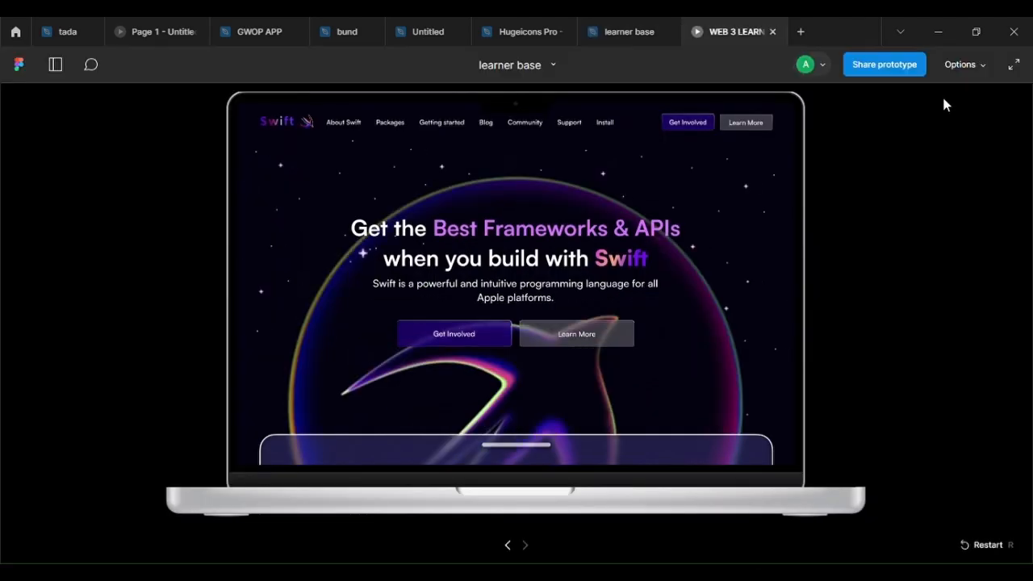
key("ctrl+shift+Tab")
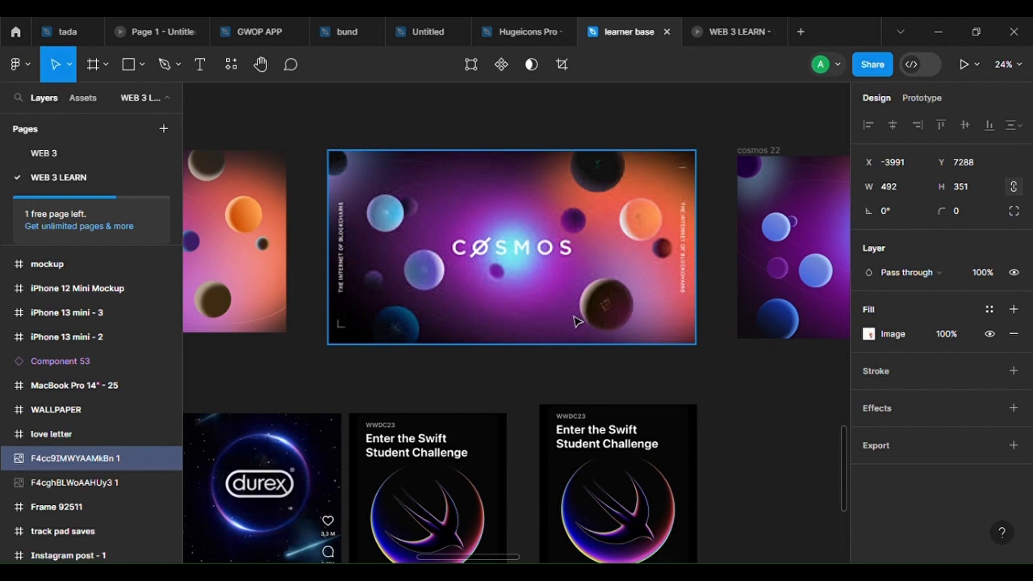
Examine the COSMOS reference image and the finished cosmos 22 frame, comparing their glowing background gradients and planets
scroll(647, 264, "right", 5)
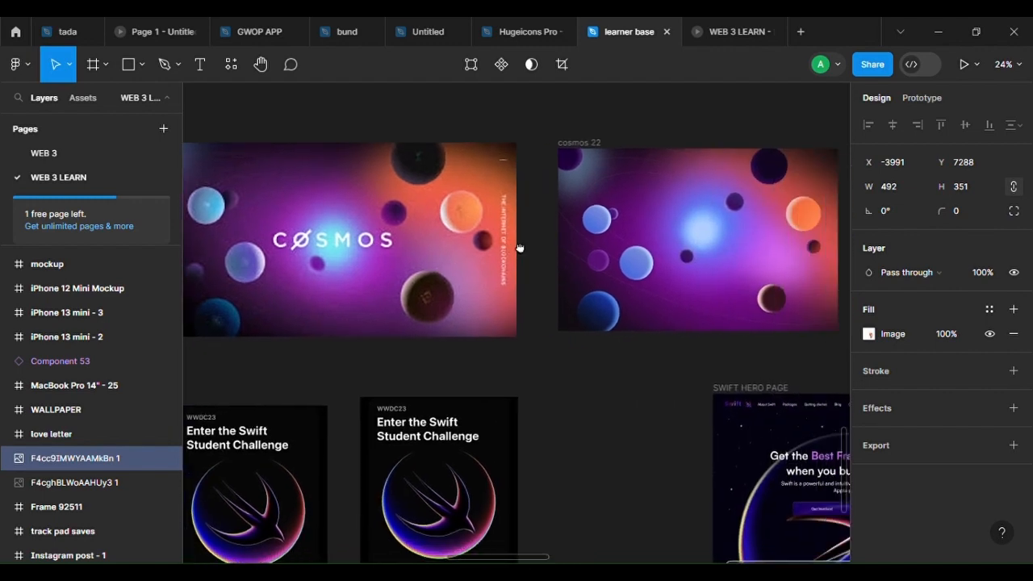
scroll(672, 299, "left", 2)
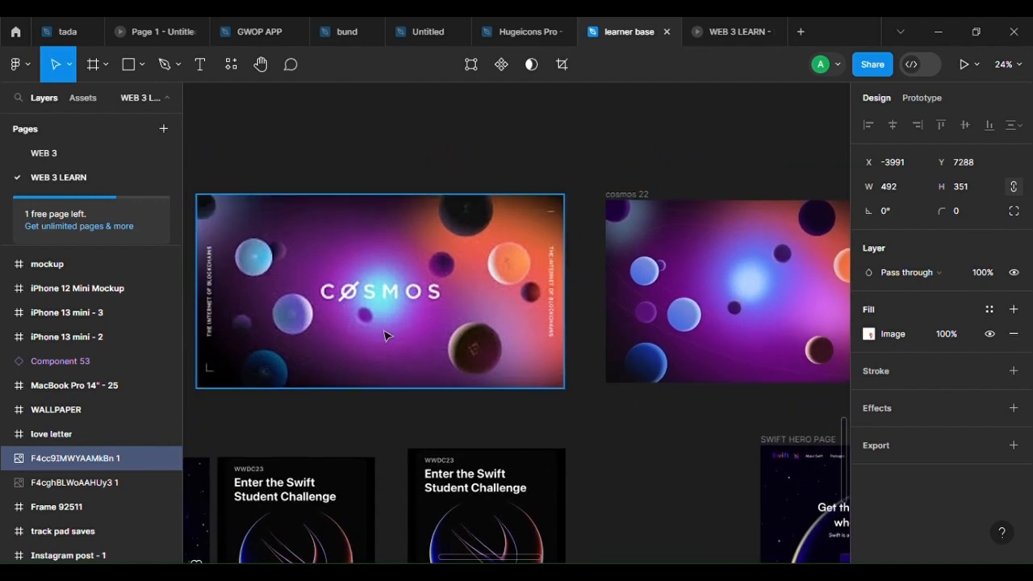
scroll(379, 331, "up", 2, "ctrl")
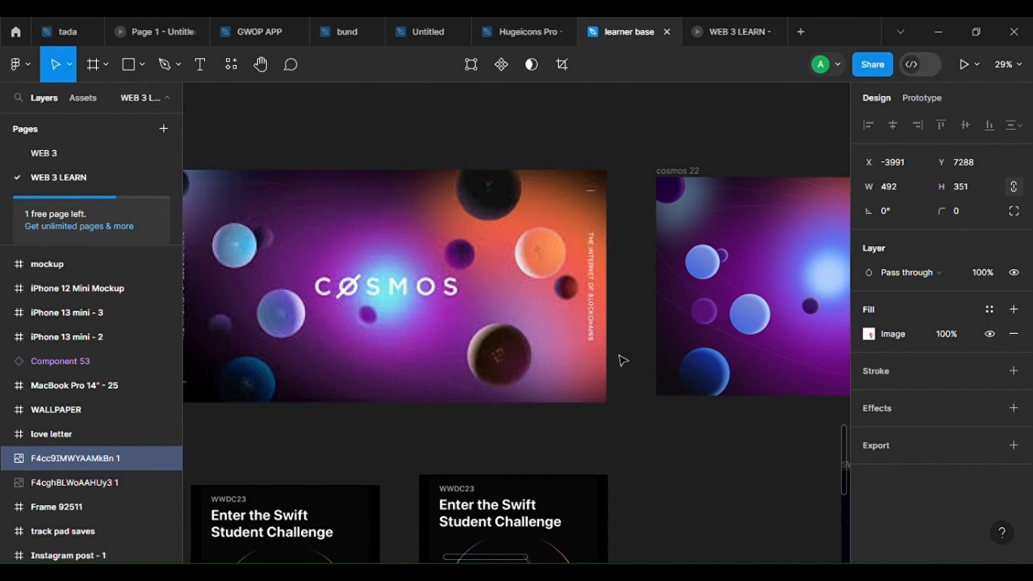
scroll(618, 358, "right", 6)
left_click_drag(573, 304, 455, 297)
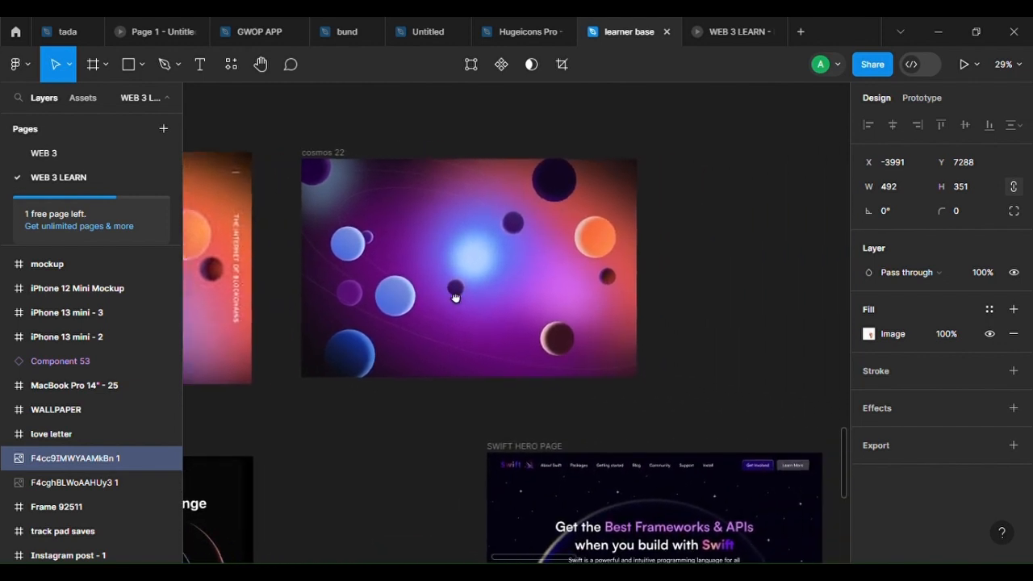
left_click_drag(713, 299, 647, 359)
scroll(535, 318, "up", 1)
left_click_drag(434, 326, 475, 313)
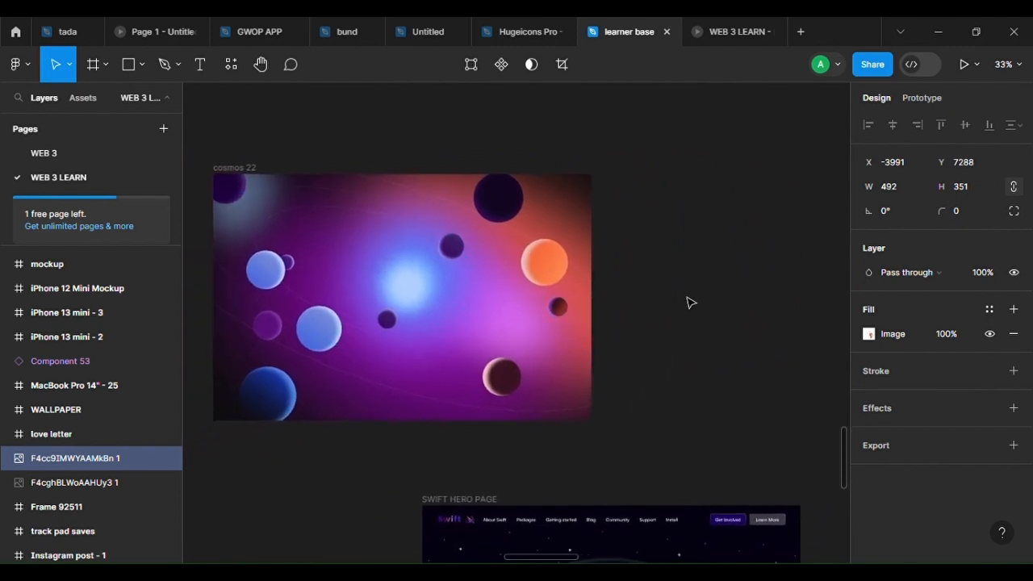
scroll(723, 232, "up", 1)
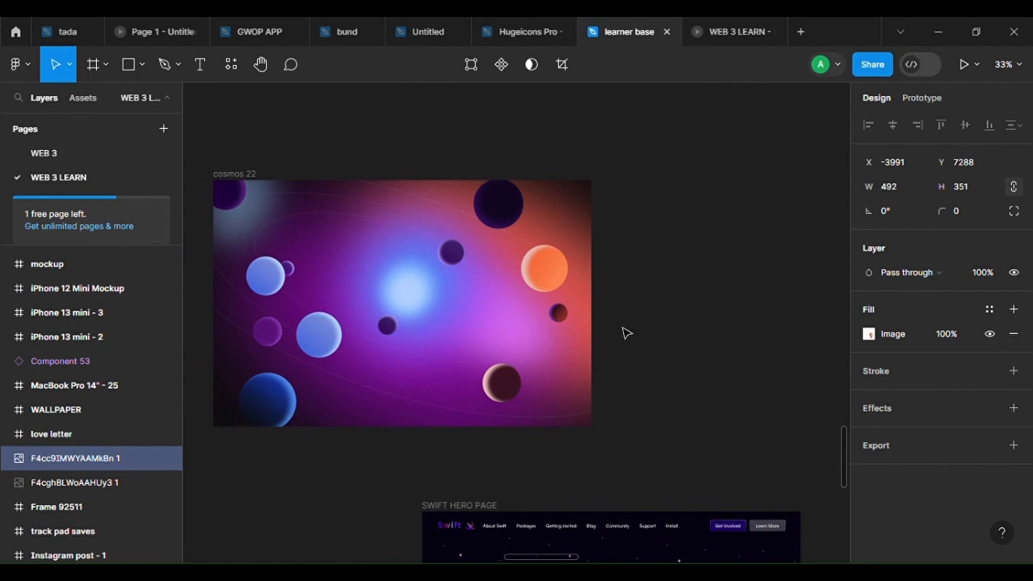
left_click_drag(646, 303, 533, 291)
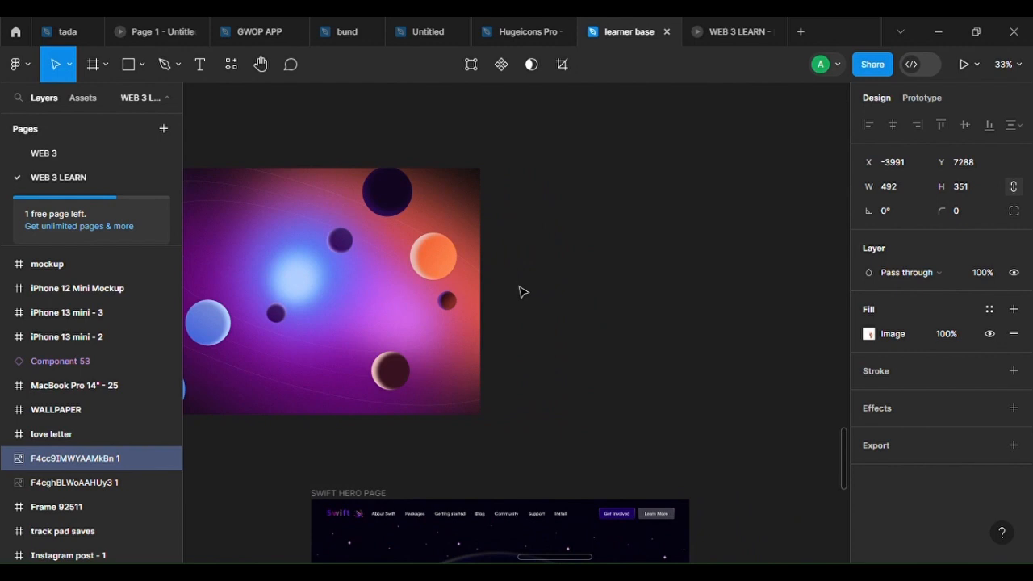
Create a new MacBook Pro 14" frame (1512 × 982) beside the cosmos 22 frame
scroll(520, 292, "right", 3)
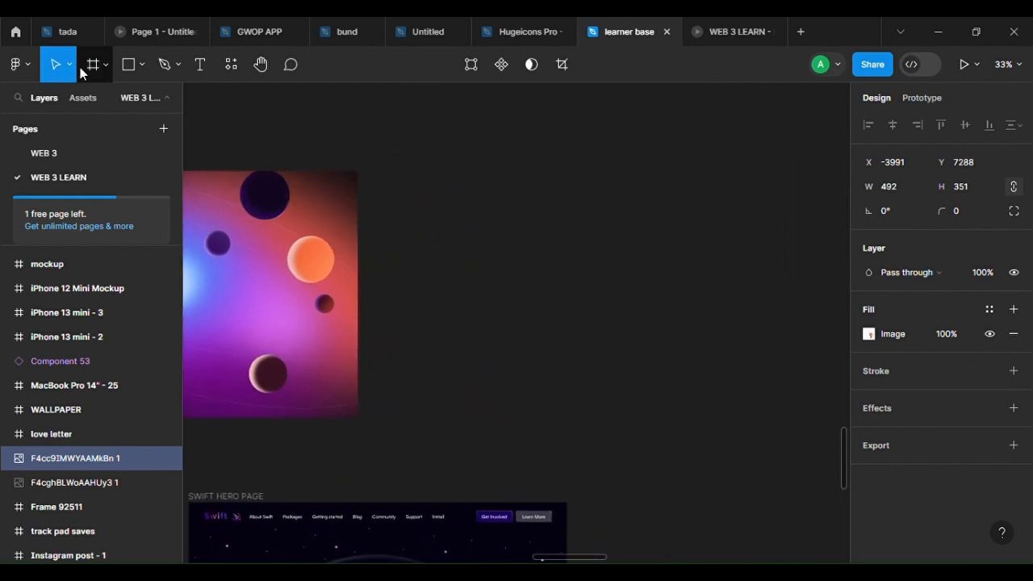
left_click(92, 68)
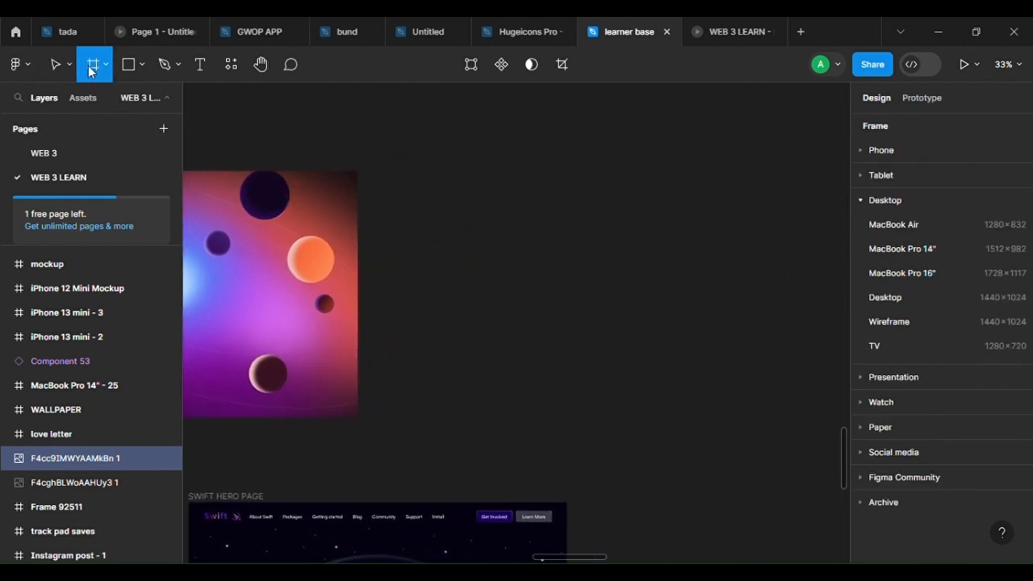
left_click(901, 250)
left_click_drag(597, 331, 594, 302)
scroll(569, 316, "down", 3)
scroll(525, 363, "left", 3)
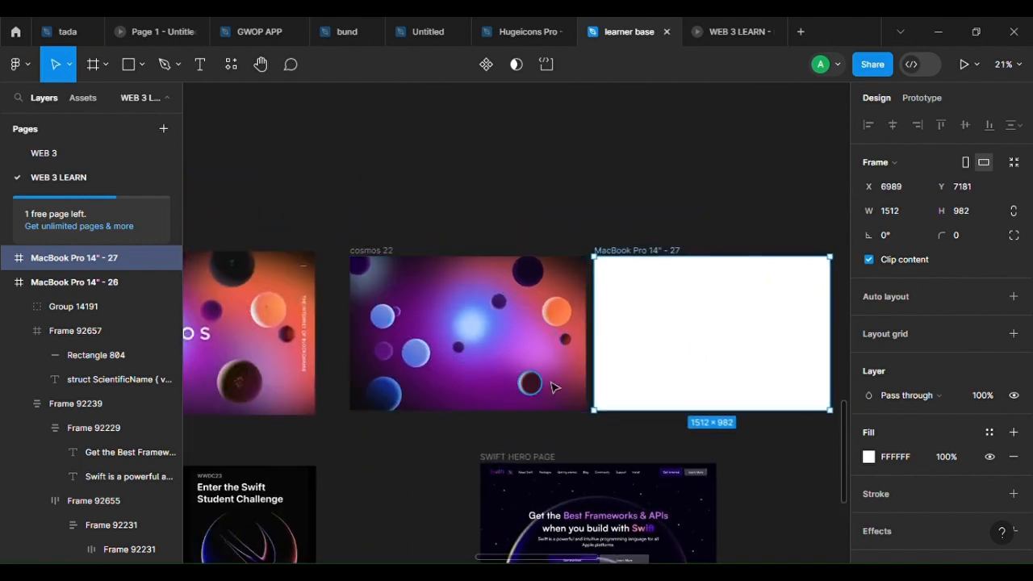
Fill the new frame with the dark colour 03020F sampled from the SWIFT HERO PAGE background
scroll(691, 392, "up", 5)
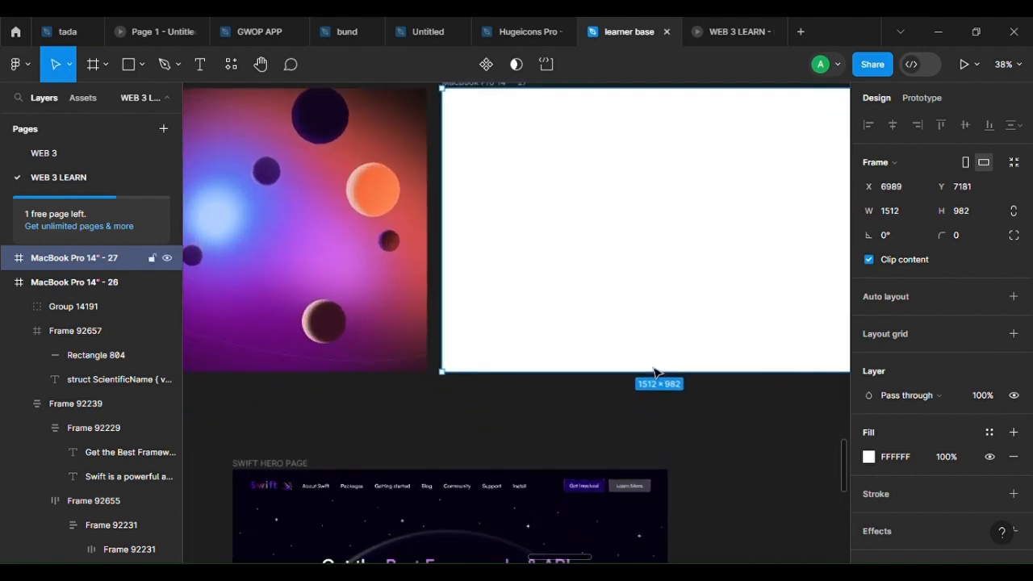
key("i")
left_click(549, 513)
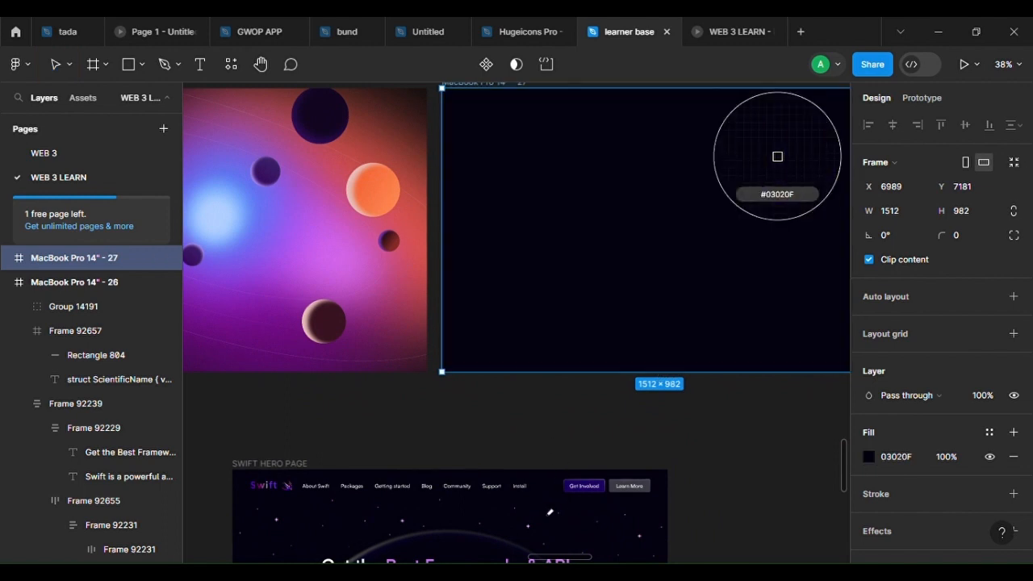
scroll(606, 288, "down", 3)
scroll(618, 363, "up", 2)
left_click(632, 410)
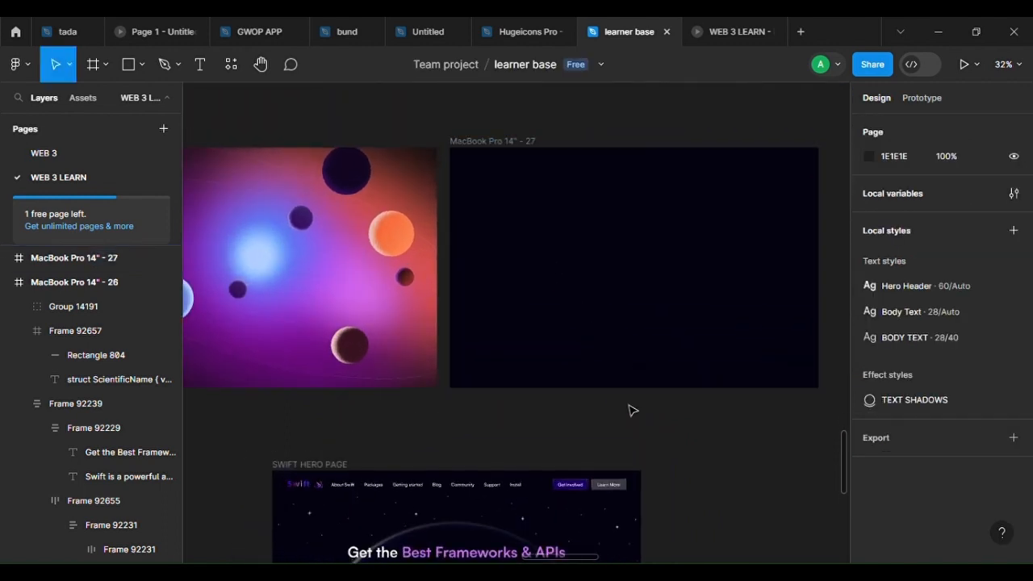
Move the COSMOS reference image to X 6688, Y 6136, directly above the MacBook Pro 14" - 27 frame
scroll(631, 407, "down", 2)
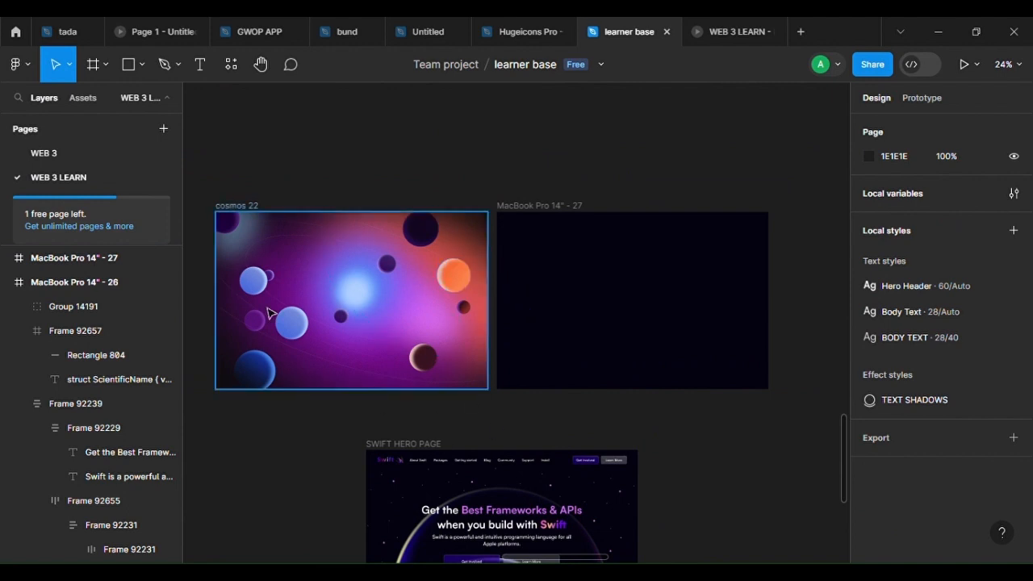
scroll(414, 338, "left", 3)
scroll(420, 341, "down", 1)
left_click(280, 328)
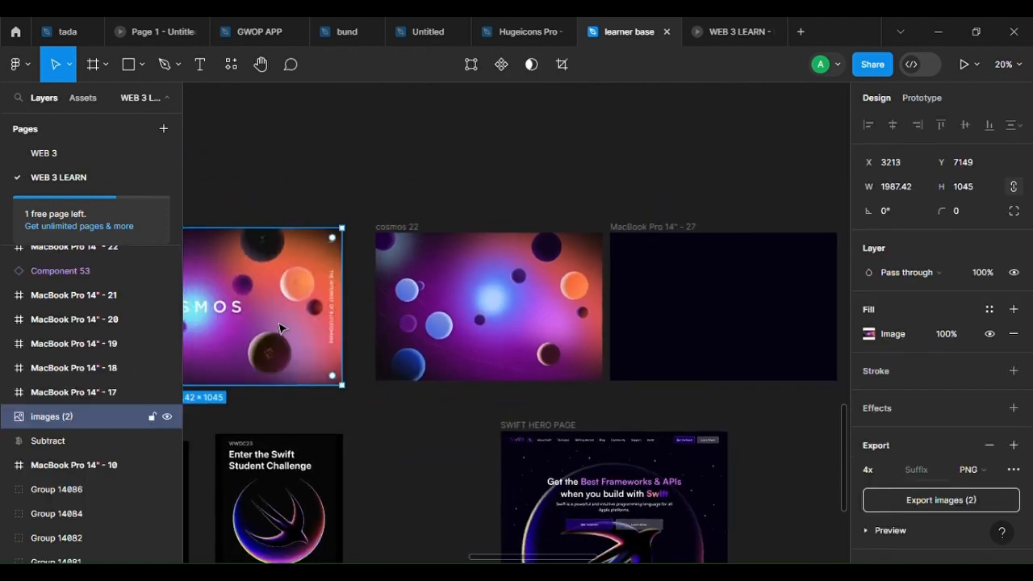
left_click_drag(280, 327, 780, 165)
scroll(637, 290, "right", 3)
scroll(637, 290, "up", 2)
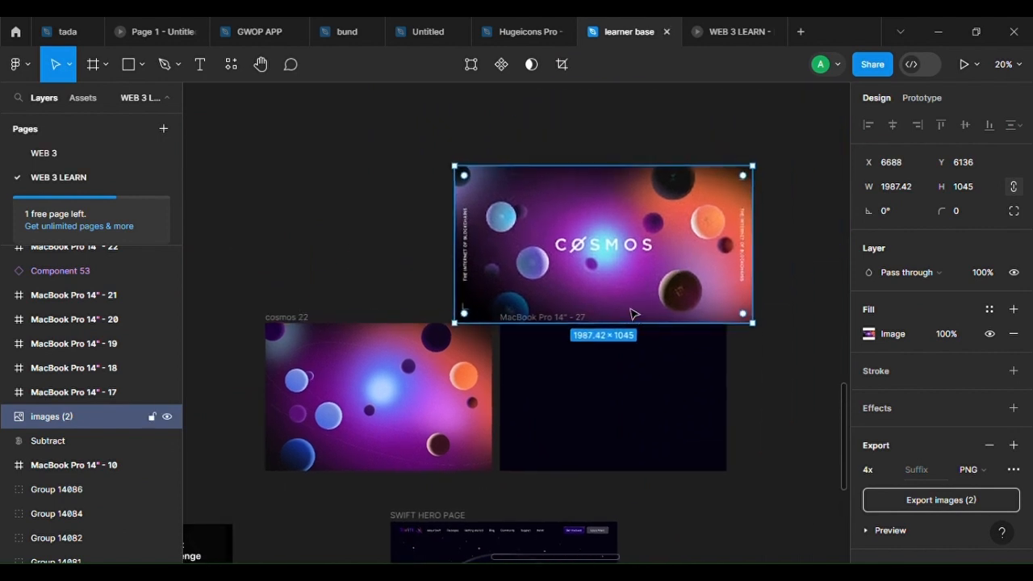
scroll(634, 314, "up", 1)
left_click_drag(620, 306, 528, 260)
left_click_drag(428, 265, 418, 325)
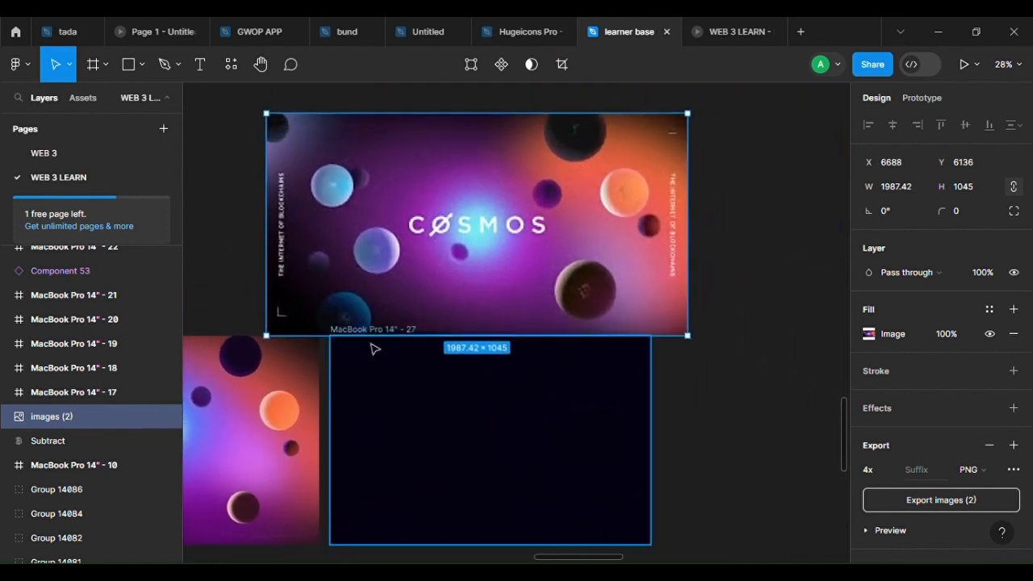
Draw a wide ellipse about 1666 × 739 in the MacBook Pro 14" - 27 frame
left_click(142, 65)
left_click(144, 161)
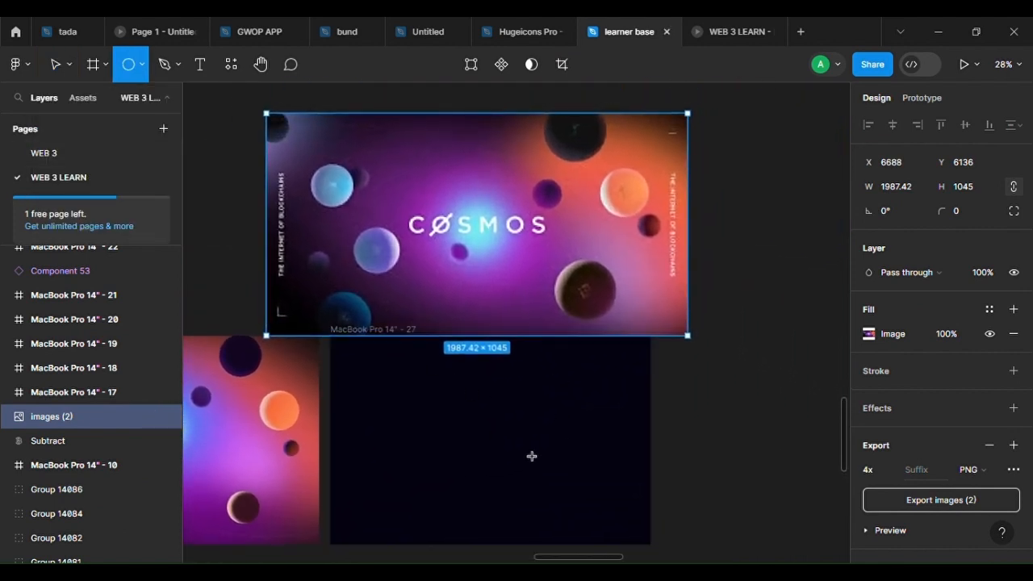
mouse_move(353, 360)
left_mouse_down()
mouse_move(643, 528)
mouse_move(683, 382)
mouse_move(706, 392)
left_mouse_up()
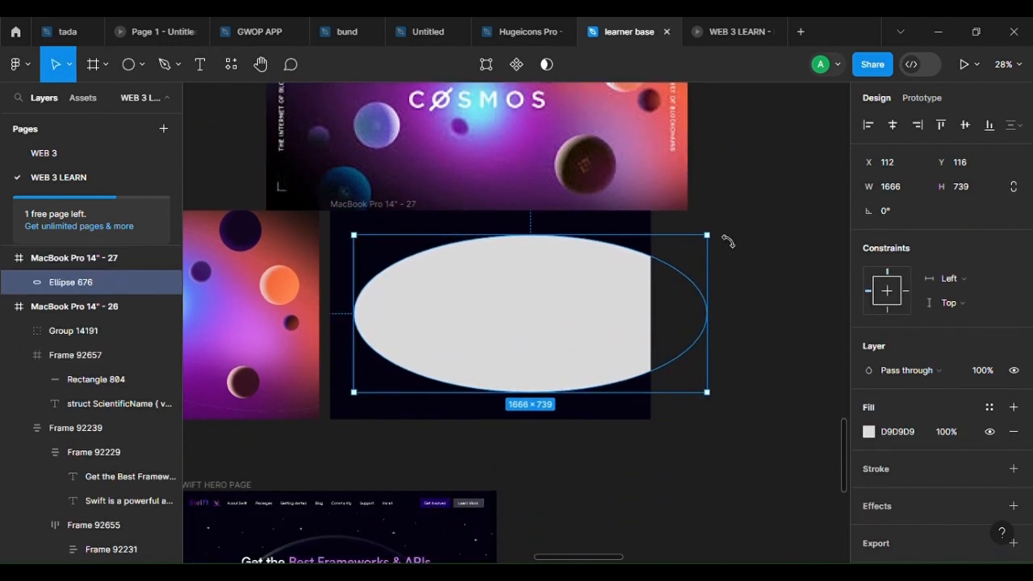
Rotate the ellipse to about -36.65° so it spans the frame diagonally, and increase its height to about 800
left_click_drag(727, 241, 718, 352)
left_click_drag(553, 342, 517, 349)
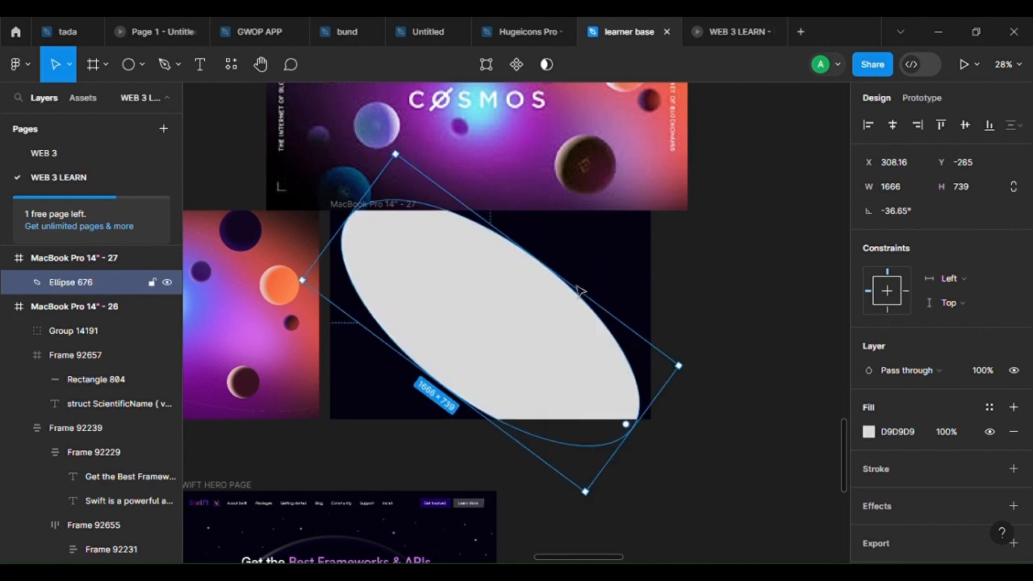
left_click_drag(579, 295, 595, 290)
left_click_drag(595, 293, 600, 437)
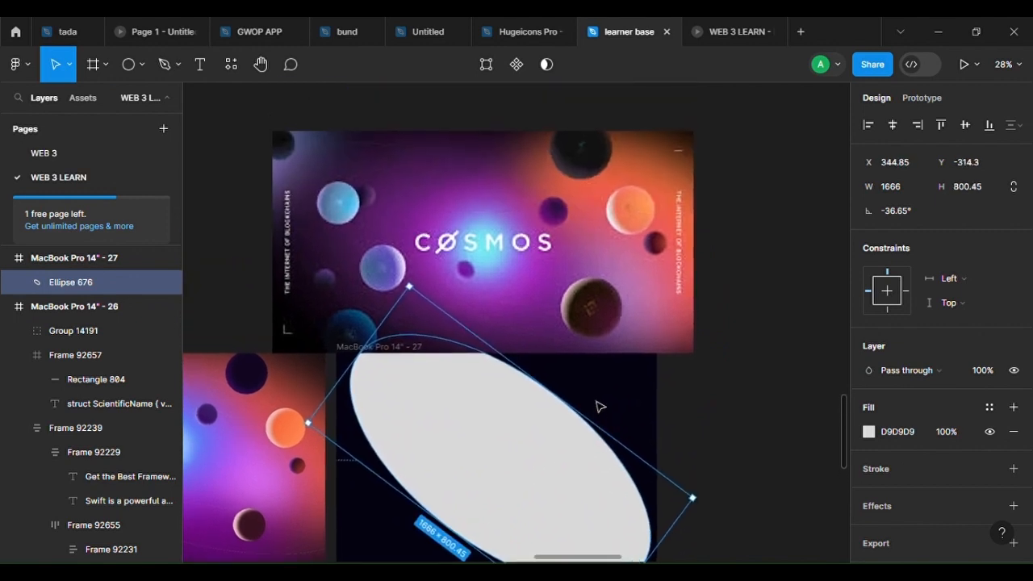
Fill the ellipse with purple sampled from the COSMOS image and adjust the colour to a more saturated A50CC3
key("i")
left_click(565, 324)
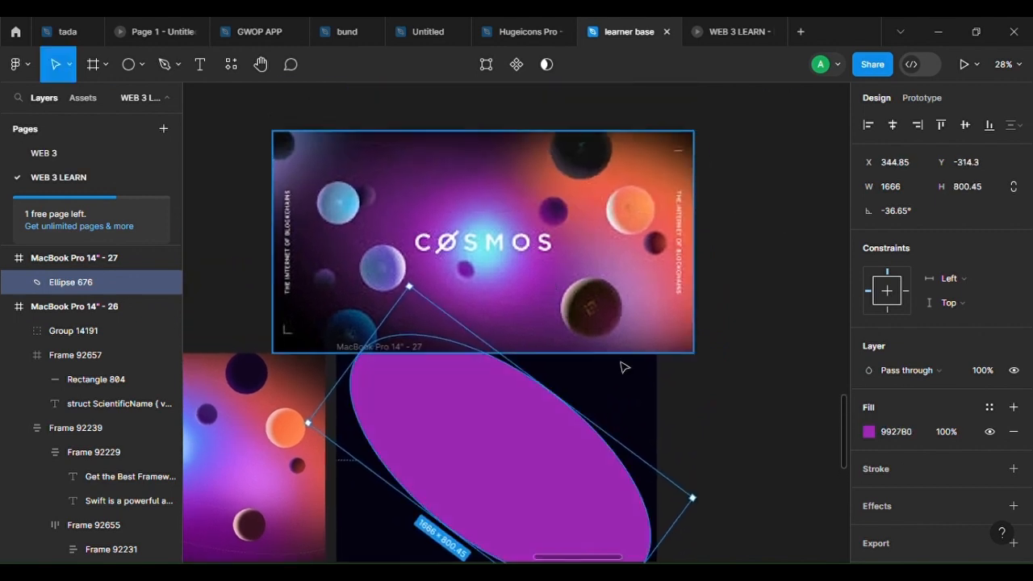
left_click(870, 434)
left_click_drag(797, 248, 835, 218)
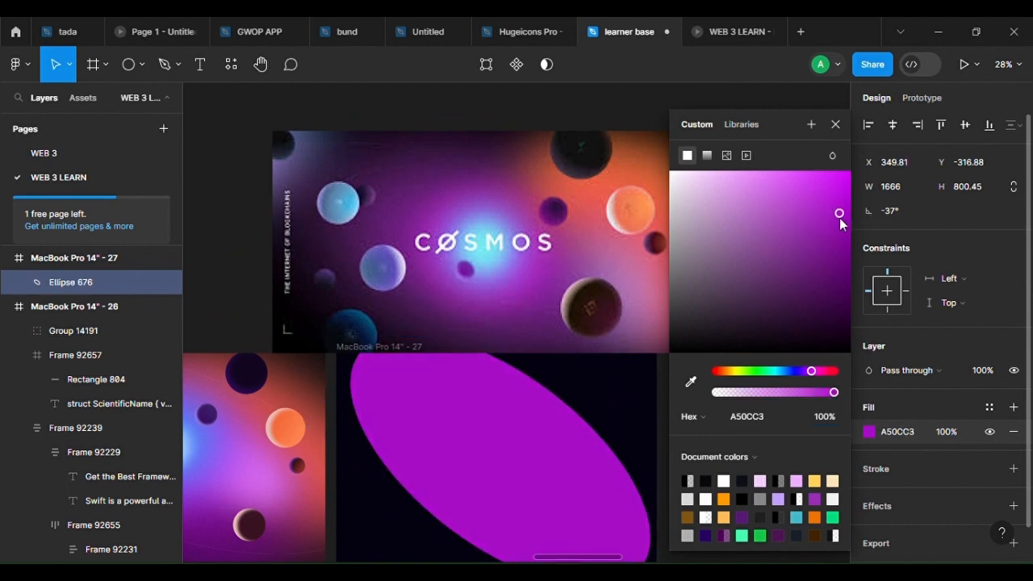
Add a layer blur to the purple ellipse, trying 300 before setting it to 400
left_click(1013, 506)
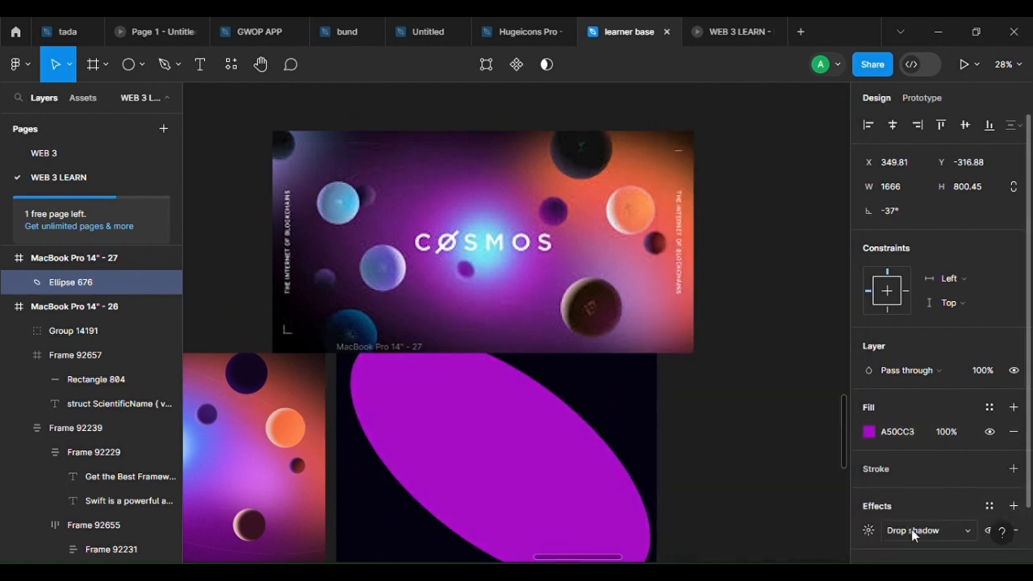
left_click(911, 528)
left_click(920, 524)
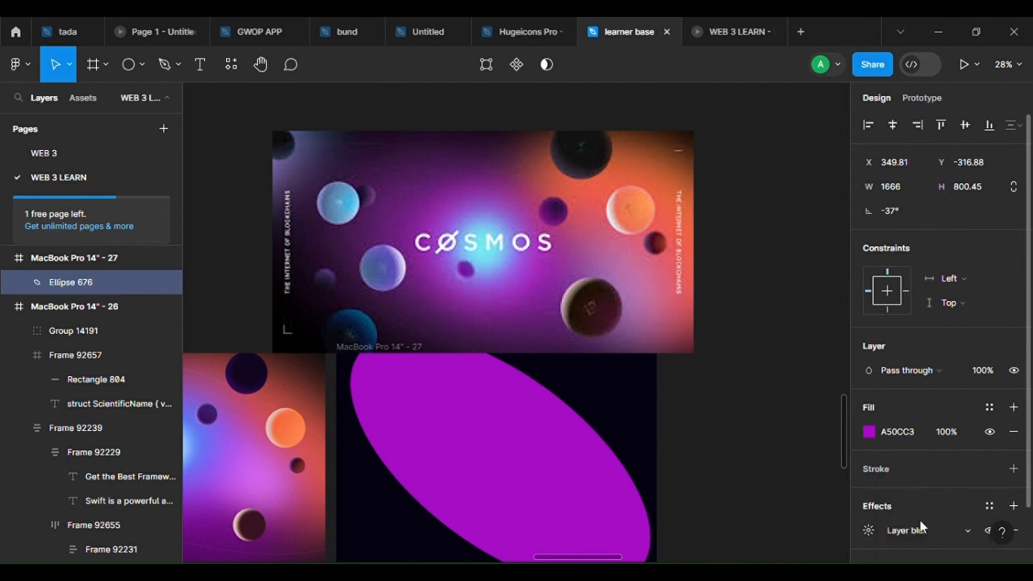
left_click(866, 532)
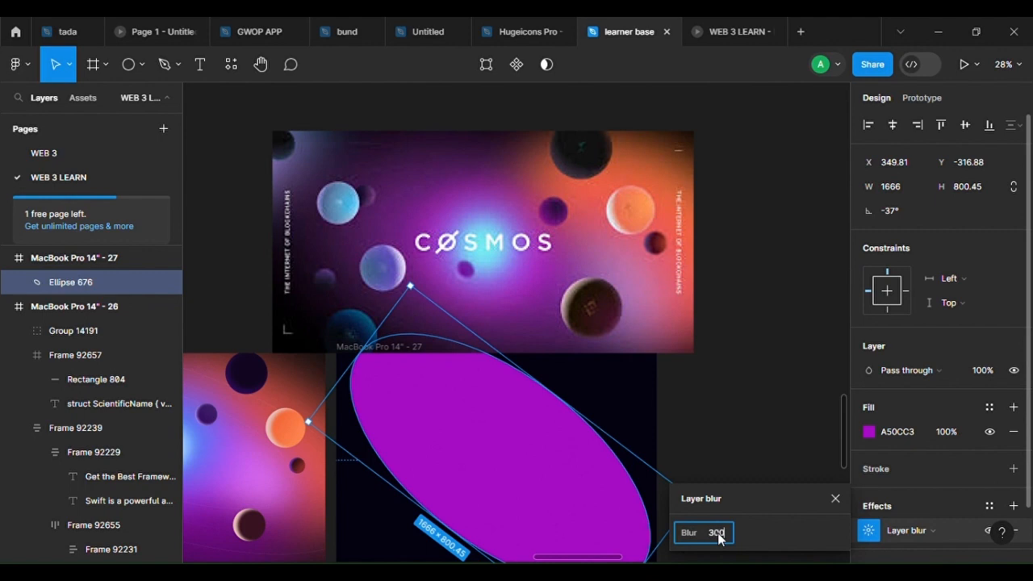
key("Return")
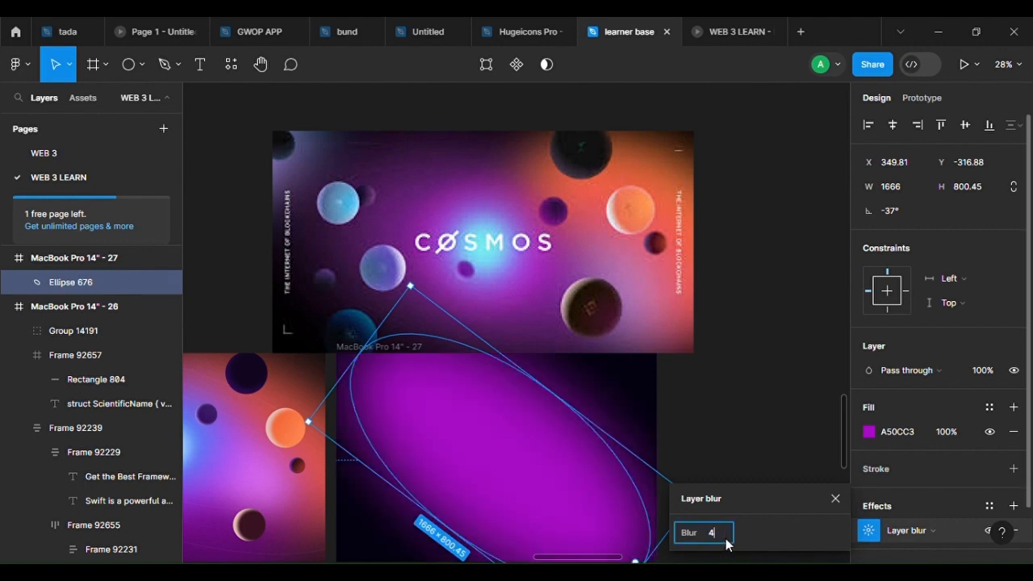
key("Return")
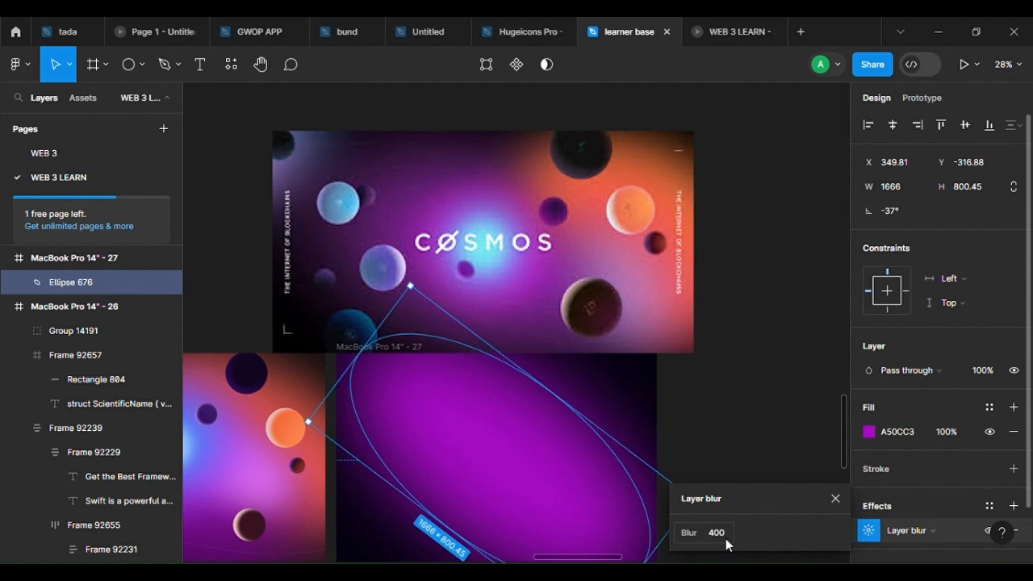
Duplicate the blurred ellipse to X 662.72, Y -554 and fill the copy with orange CF5C35 sampled from the COSMOS image
left_click_drag(621, 466, 580, 375)
scroll(580, 375, "up", 1)
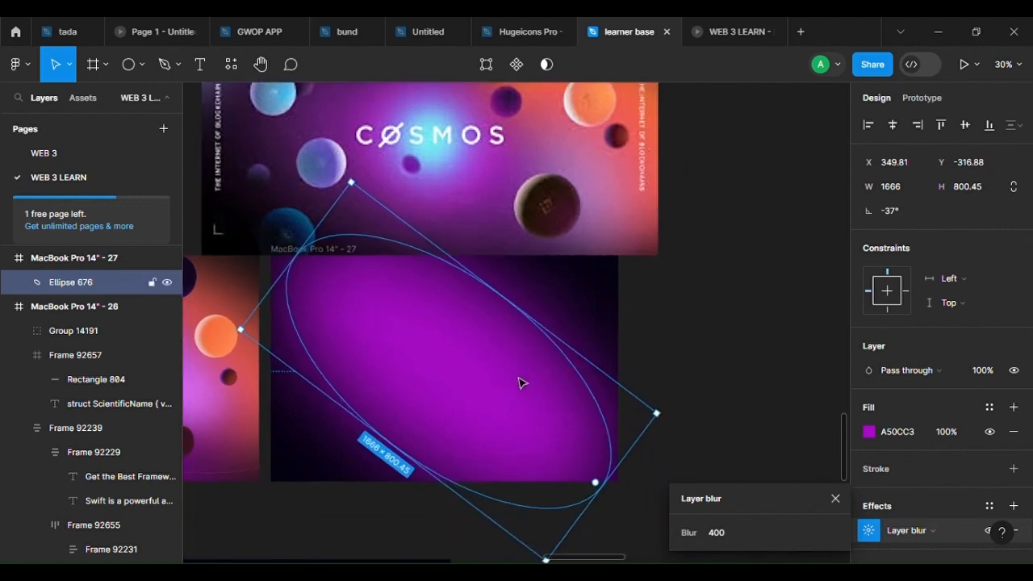
left_click_drag(512, 381, 528, 454, "alt")
key("i")
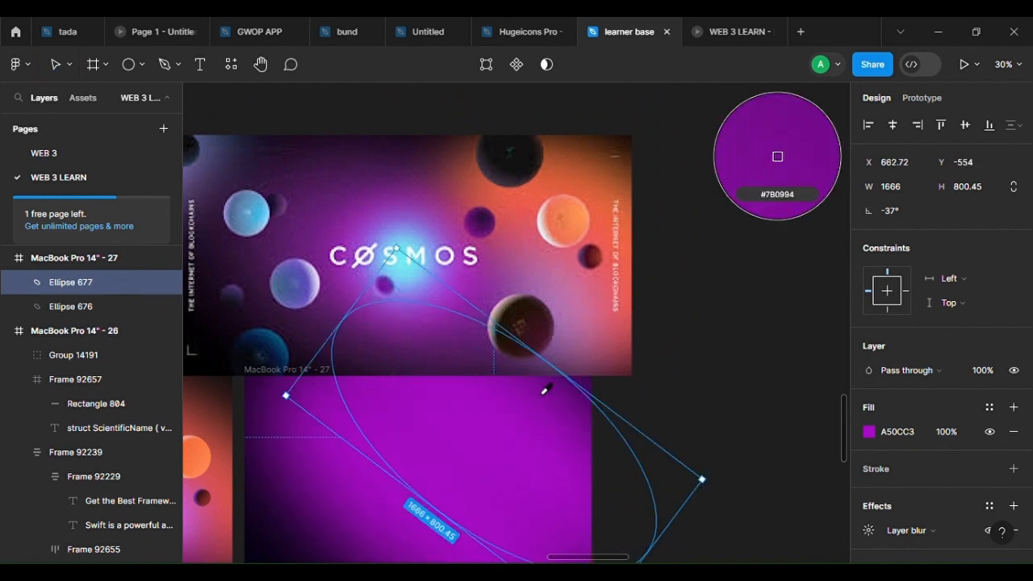
left_click(601, 201)
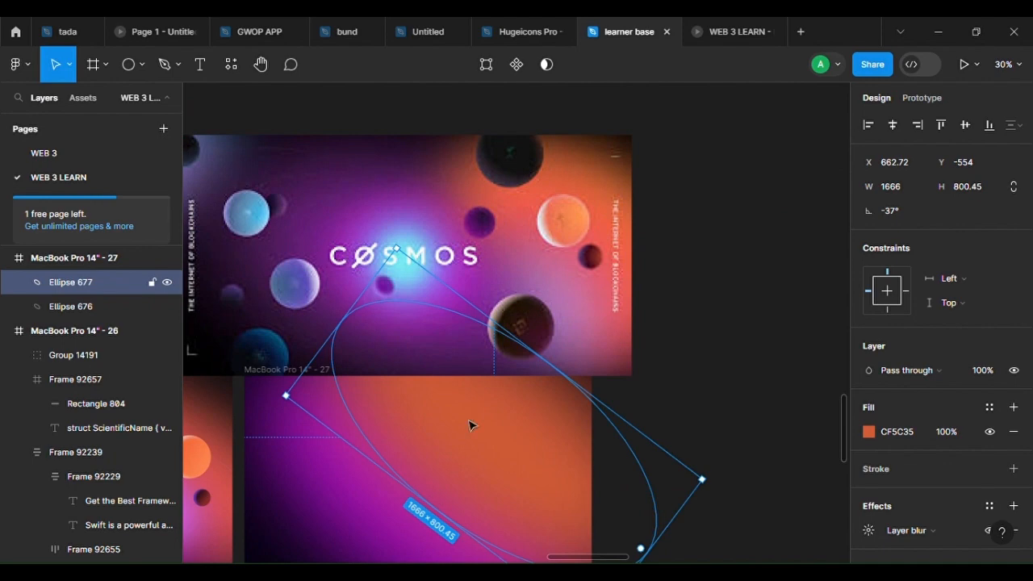
Send the orange ellipse behind the purple one in the MacBook Pro 14" - 27 frame
right_click(472, 425)
left_click(551, 258)
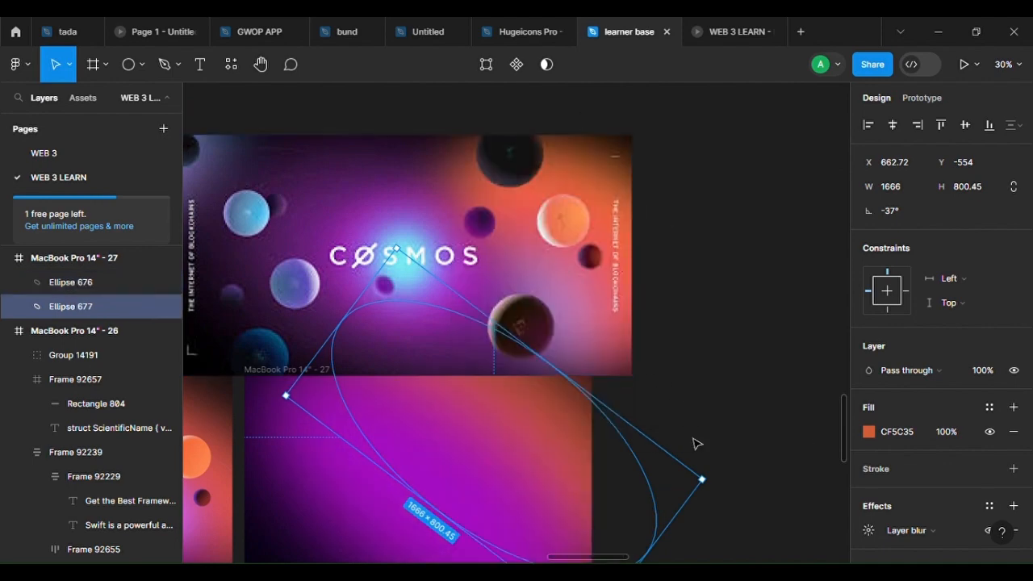
scroll(680, 425, "down", 2)
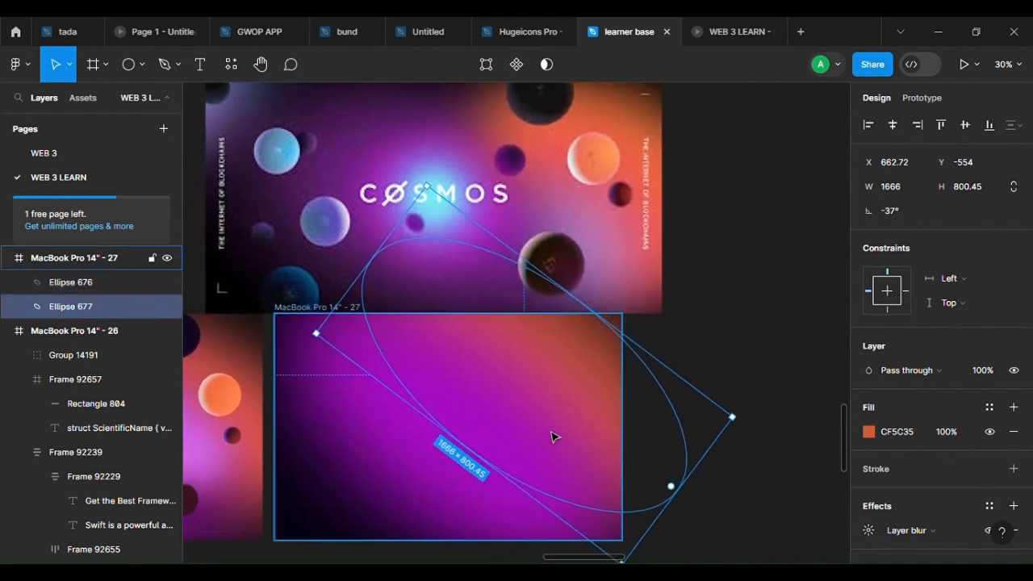
Duplicate the orange ellipse, scale the copy down to about 628 × 302, and bring it to the front
left_click_drag(560, 426, 526, 454)
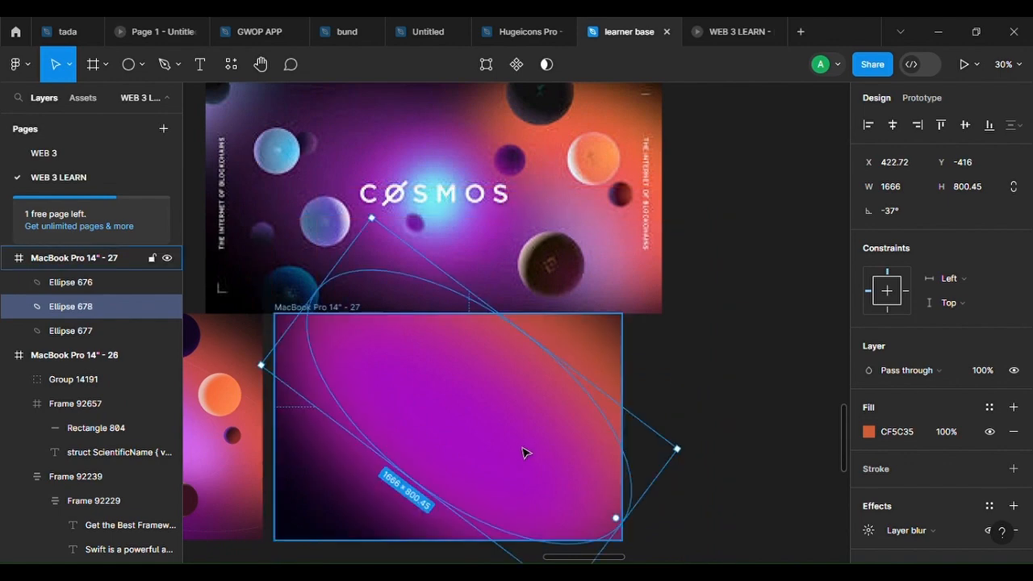
key("k")
left_click_drag(616, 517, 454, 342)
right_click(410, 358)
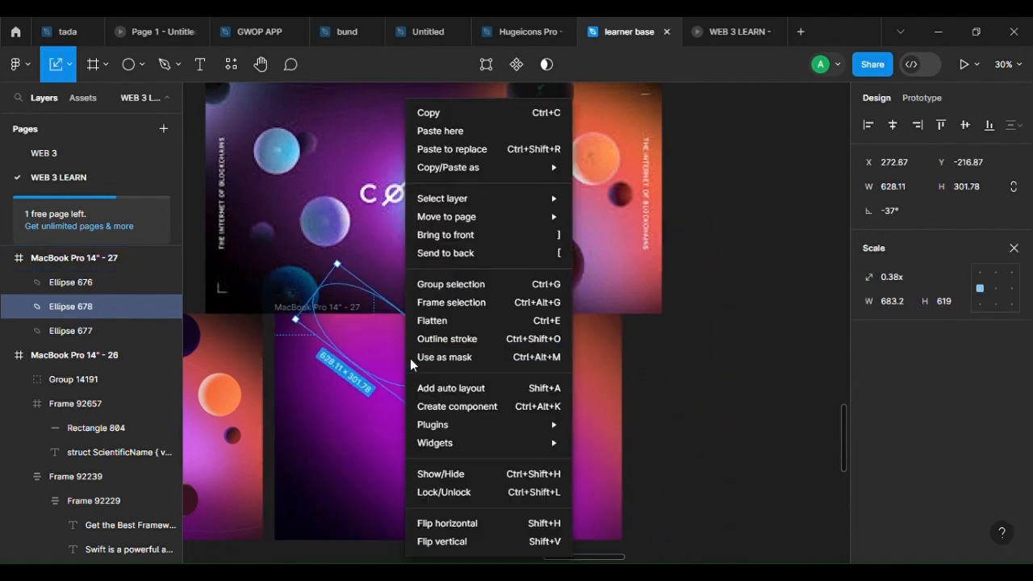
left_click(483, 235)
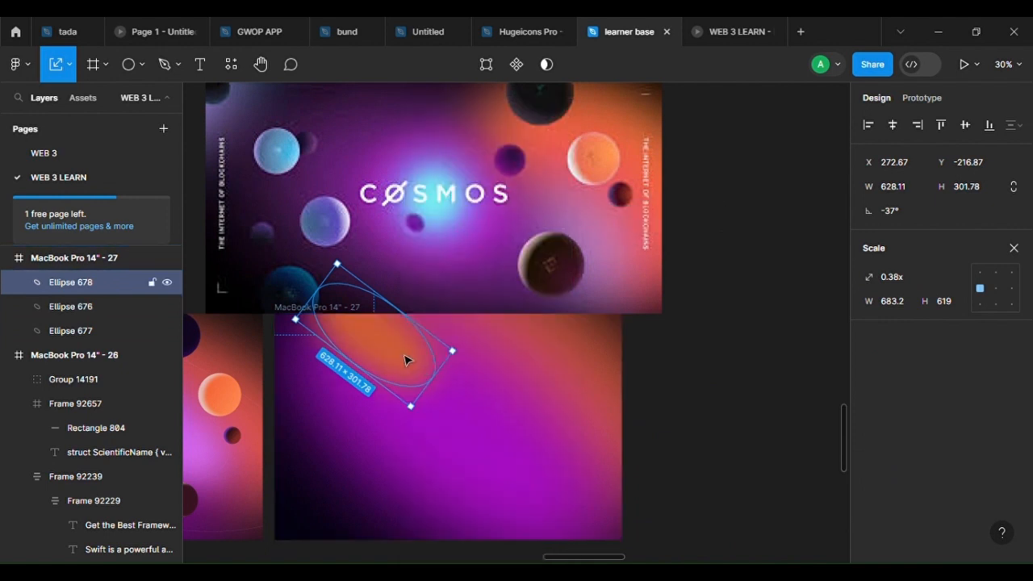
Move the small ellipse to about X 863, Y 224 and fill it with pink BE70A7 sampled from the COSMOS image
left_click_drag(406, 360, 533, 459)
scroll(540, 448, "up", 3)
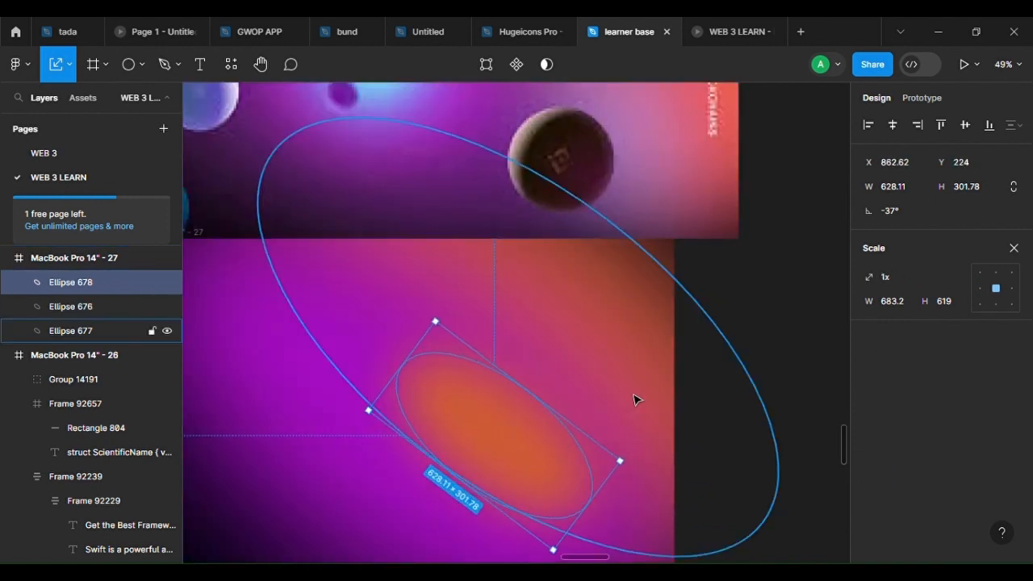
scroll(634, 396, "up", 3)
key("i")
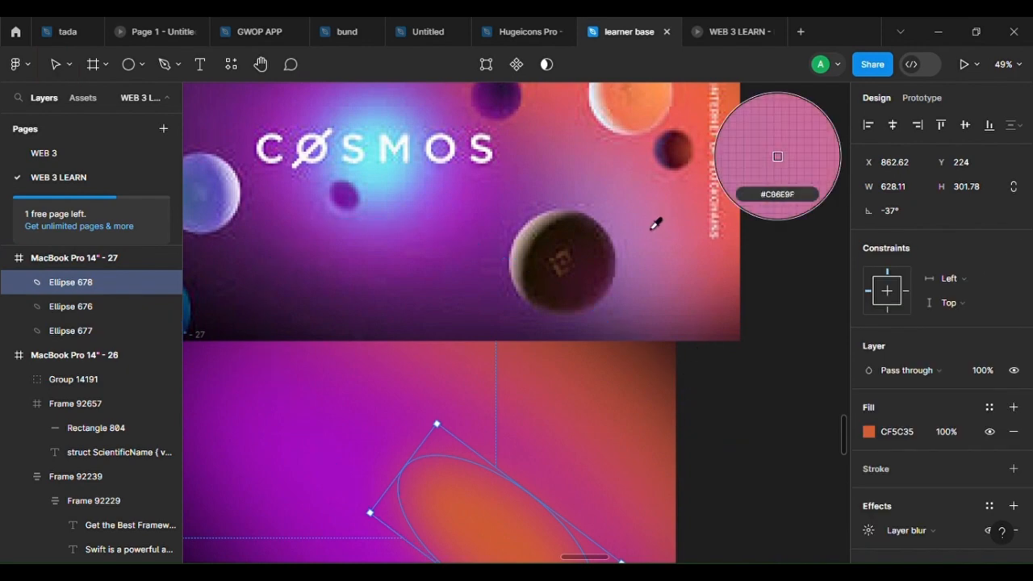
left_click(640, 233)
scroll(559, 315, "down", 3)
scroll(551, 392, "down", 3)
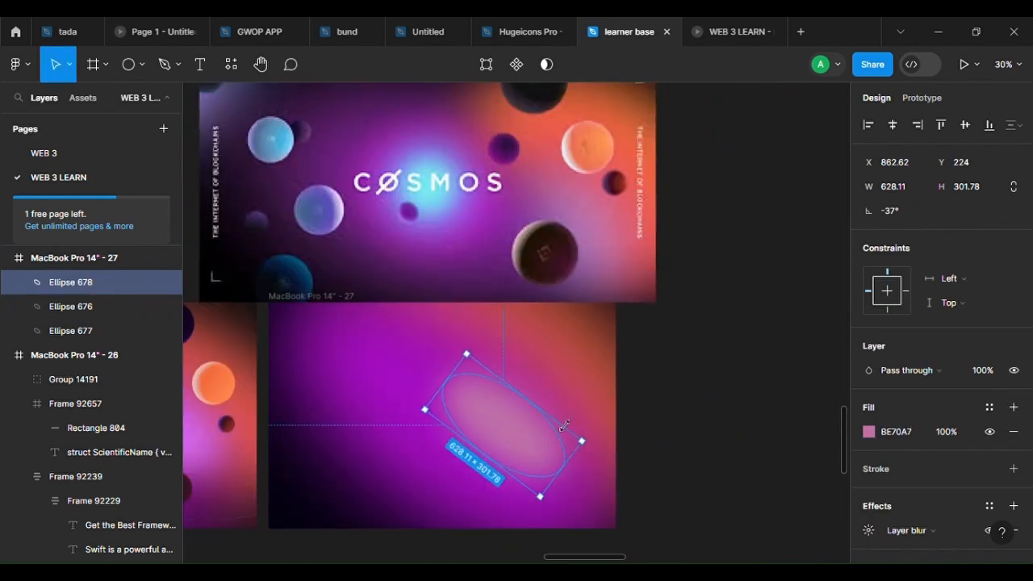
Move the pink ellipse to about X 1073, Y 267 near the frame's lower-right corner and increase its height to about 436
left_click_drag(529, 438, 628, 395)
scroll(553, 441, "up", 3)
left_click_drag(556, 450, 570, 479)
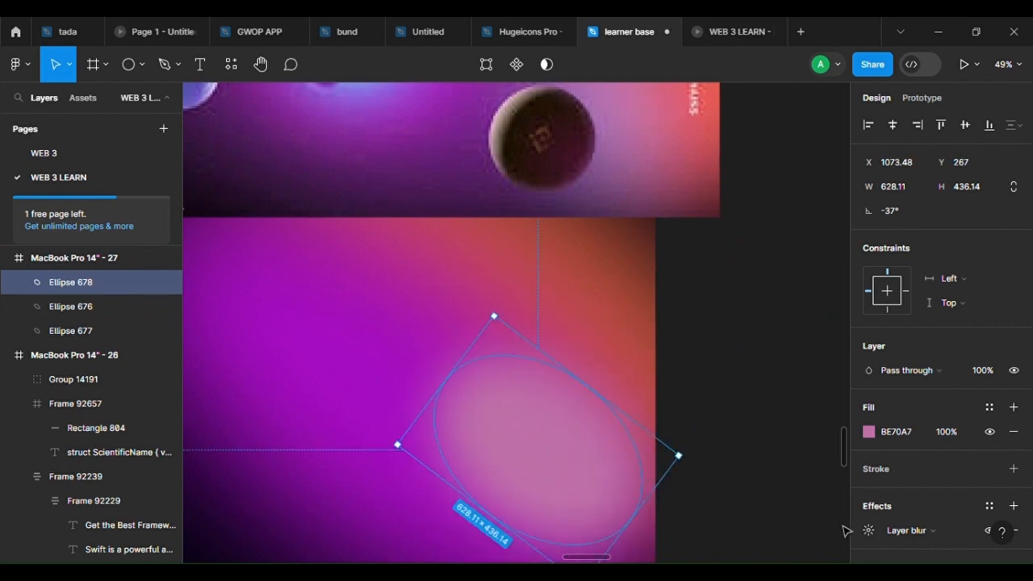
Increase the pink ellipse's layer blur to 224.9
left_click(877, 533)
left_click_drag(688, 533, 693, 533)
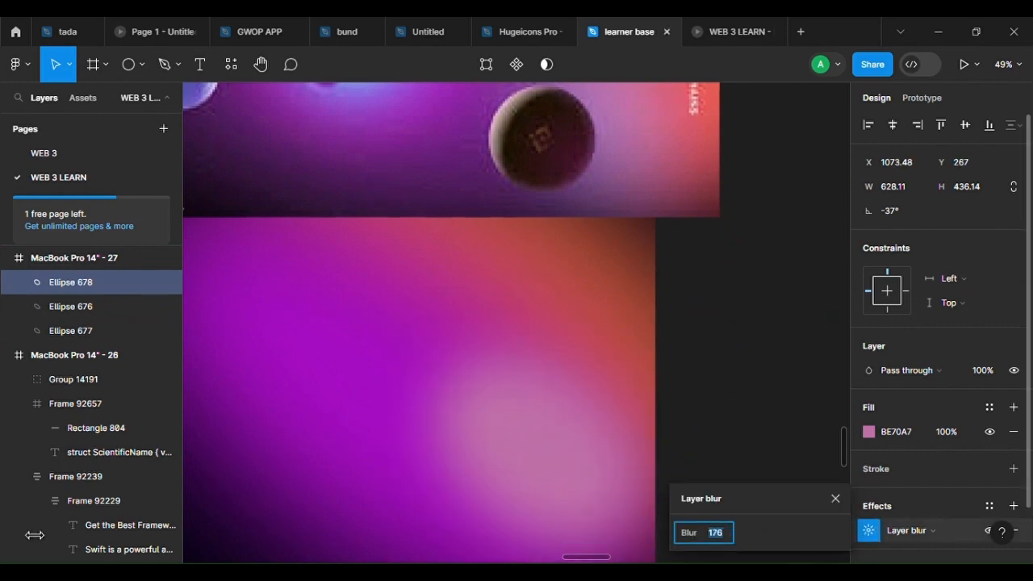
left_click_drag(159, 499, 694, 506)
scroll(689, 360, "down", 3)
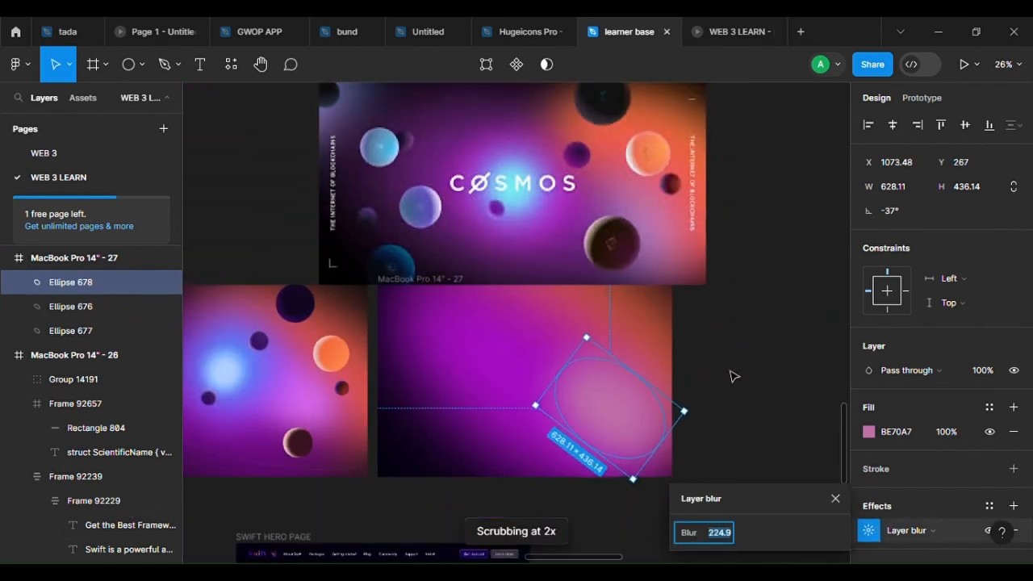
left_click(734, 376)
Duplicate the pink ellipse to the frame's upper-left corner at X -119.52, Y -265 and set its fill to FFBAEB at 67% opacity
scroll(632, 477, "up", 2)
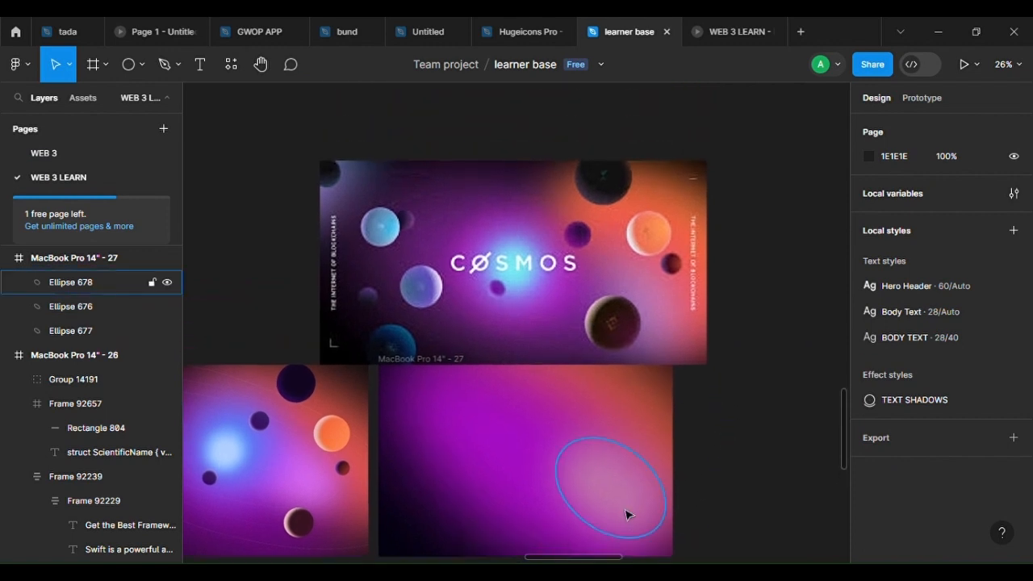
left_click(634, 495)
mouse_move(634, 496)
left_mouse_down()
mouse_move(540, 476)
mouse_move(396, 395)
left_mouse_up()
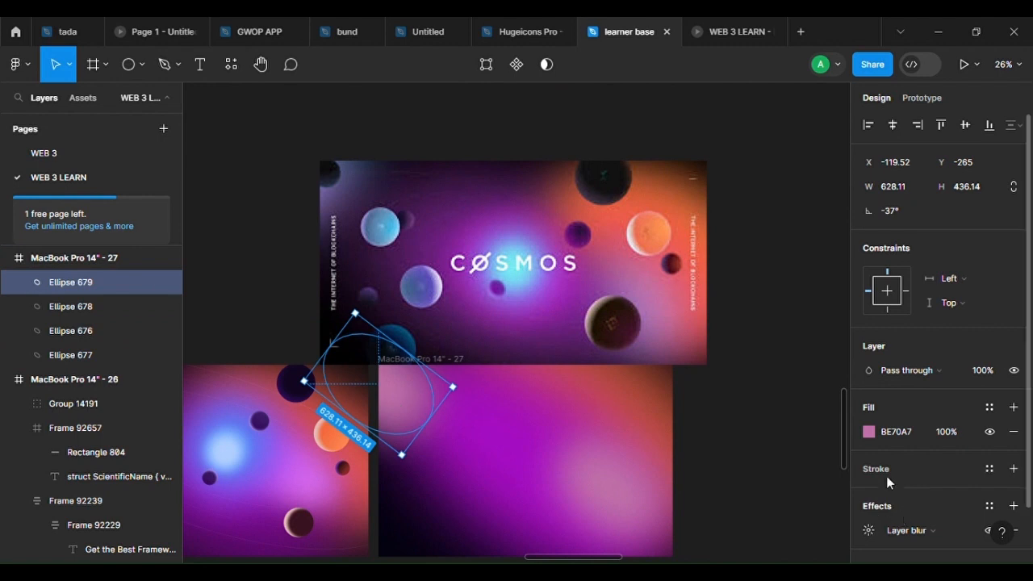
left_click(869, 432)
left_click_drag(711, 191, 721, 172)
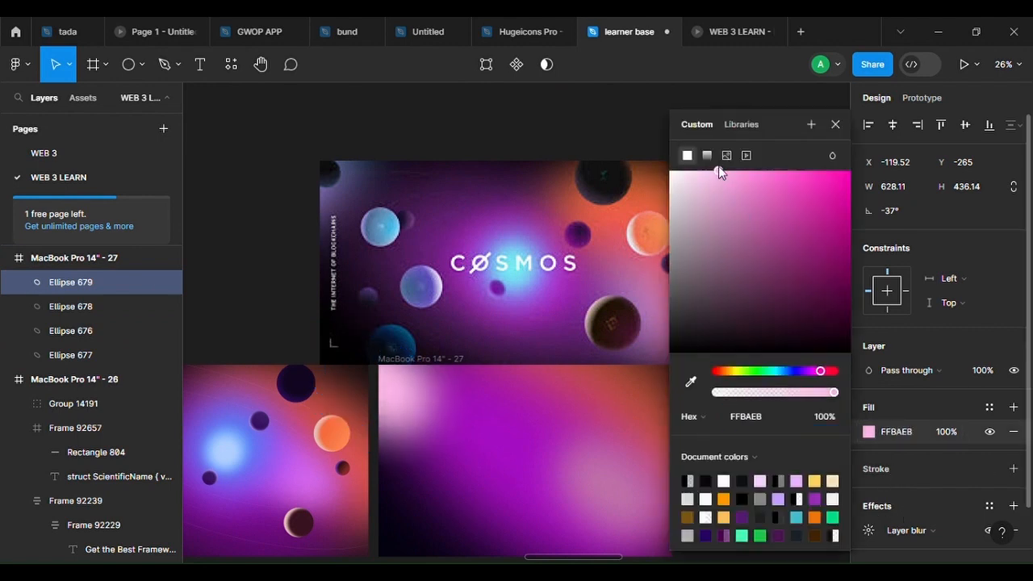
left_click(794, 392)
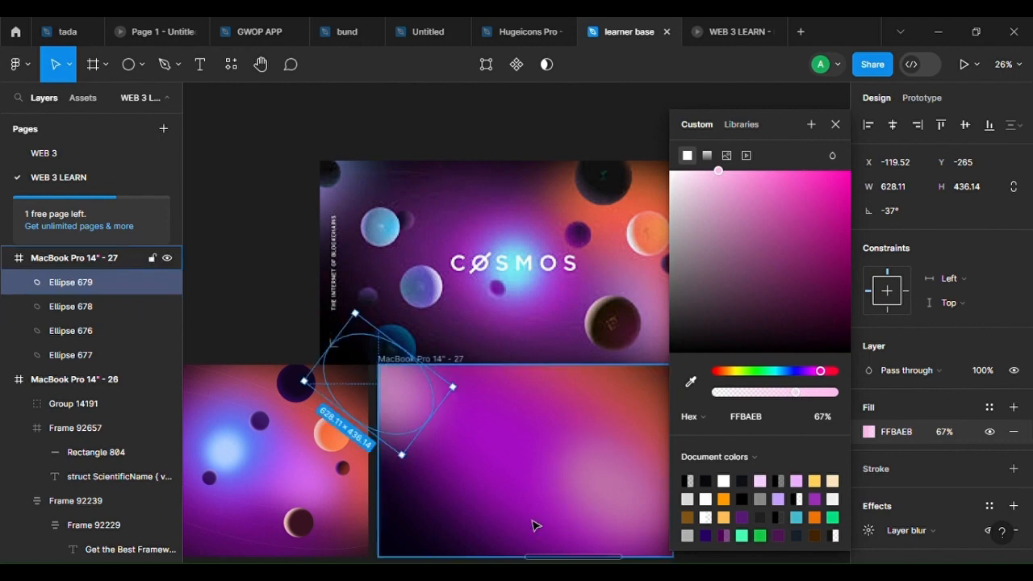
Narrow the large purple ellipse to about 1445 wide, positioned at about X 527, Y -184 in the frame
left_click(509, 472)
left_click(509, 472)
scroll(454, 436, "up", 2)
scroll(453, 437, "up", 1)
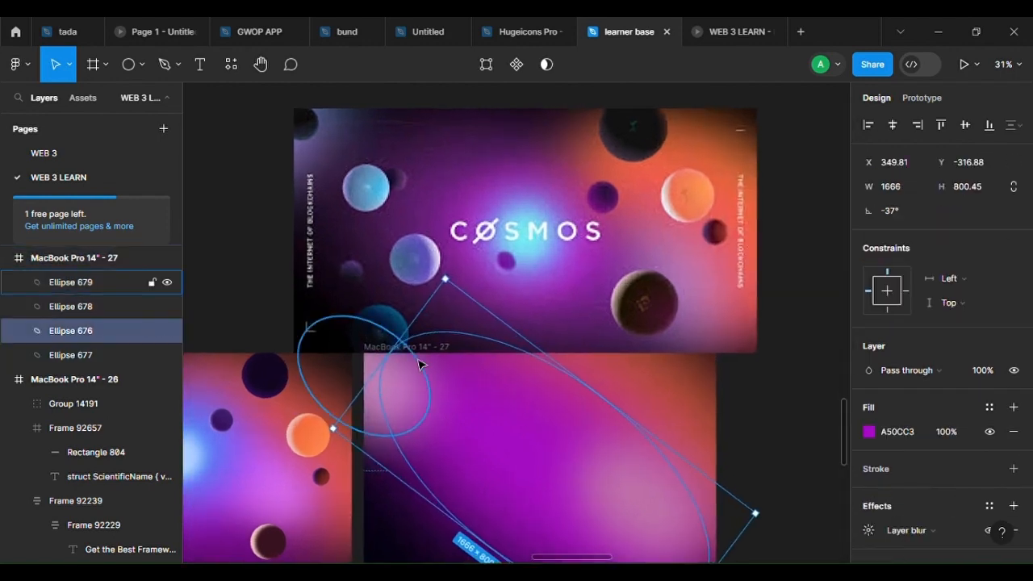
left_click_drag(406, 357, 454, 377)
left_click_drag(584, 459, 569, 400)
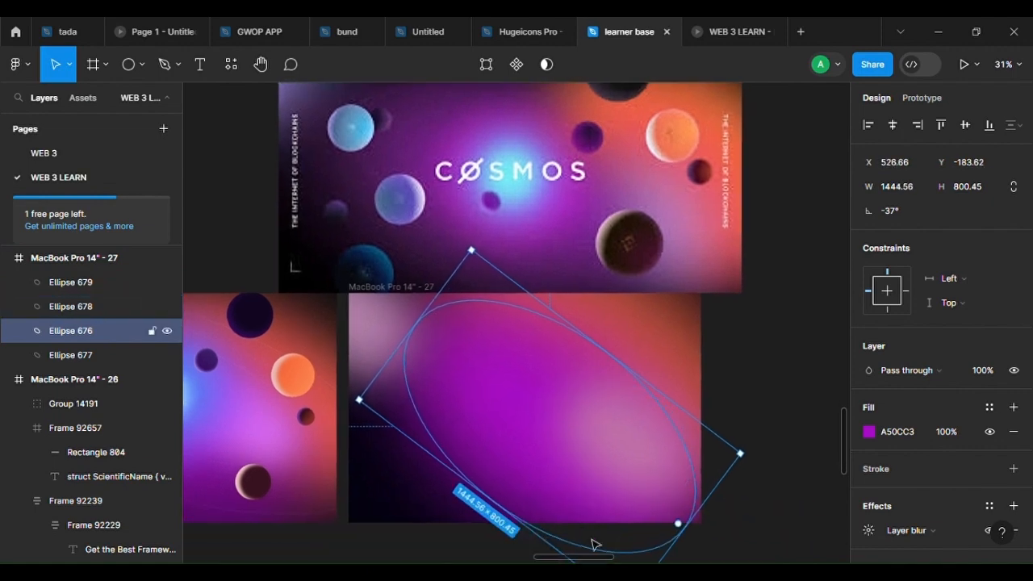
Scale the purple ellipse down to about 1243 × 689 and set its layer blur to 400
key("k")
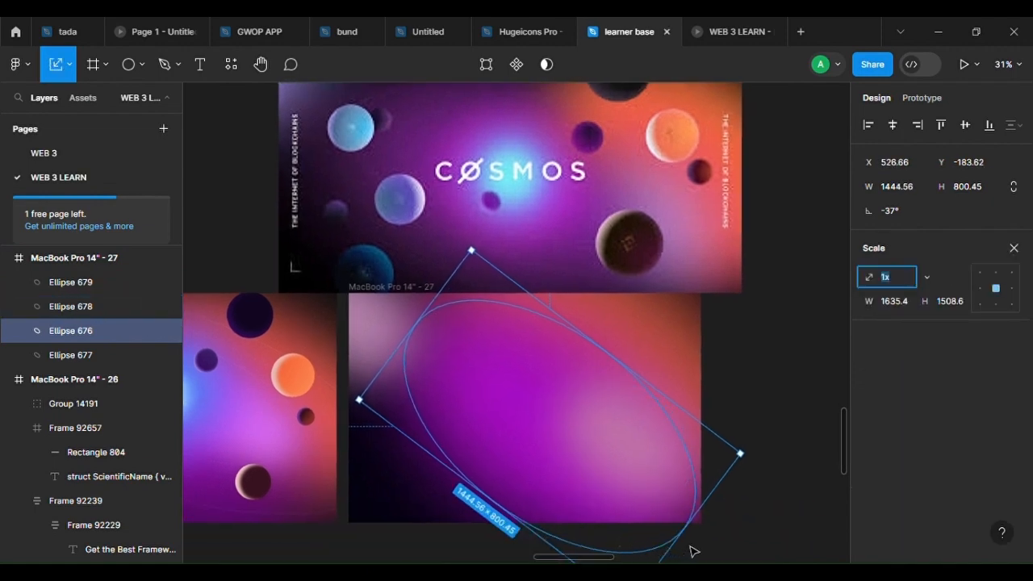
left_click_drag(687, 541, 673, 491)
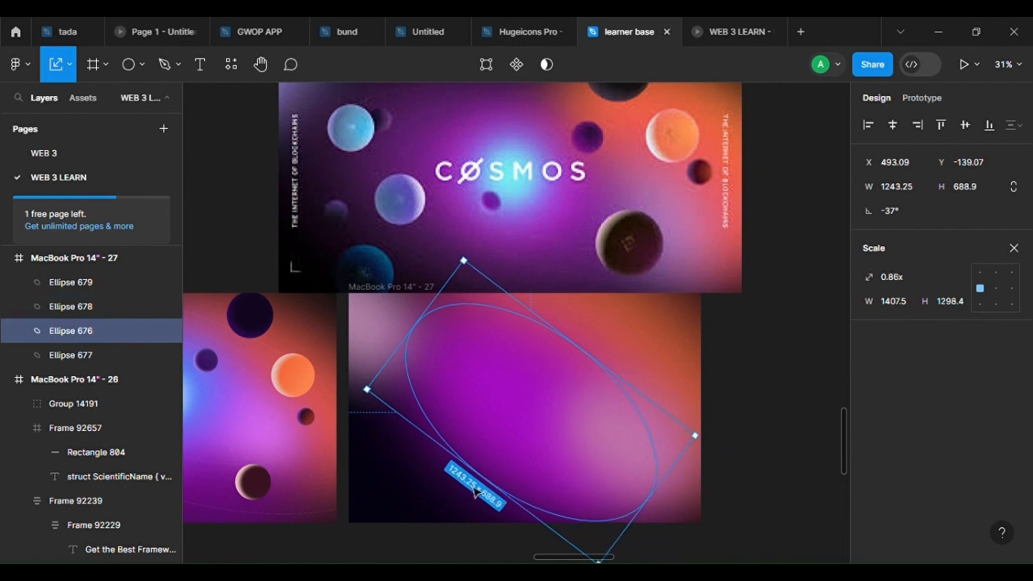
left_click(1013, 247)
left_click(868, 531)
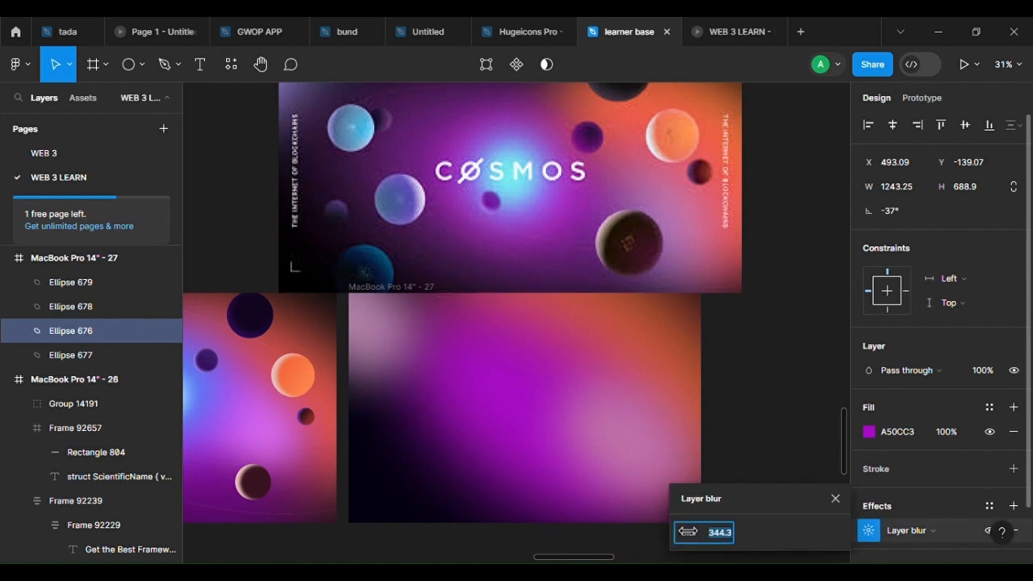
left_click_drag(952, 510, 710, 538)
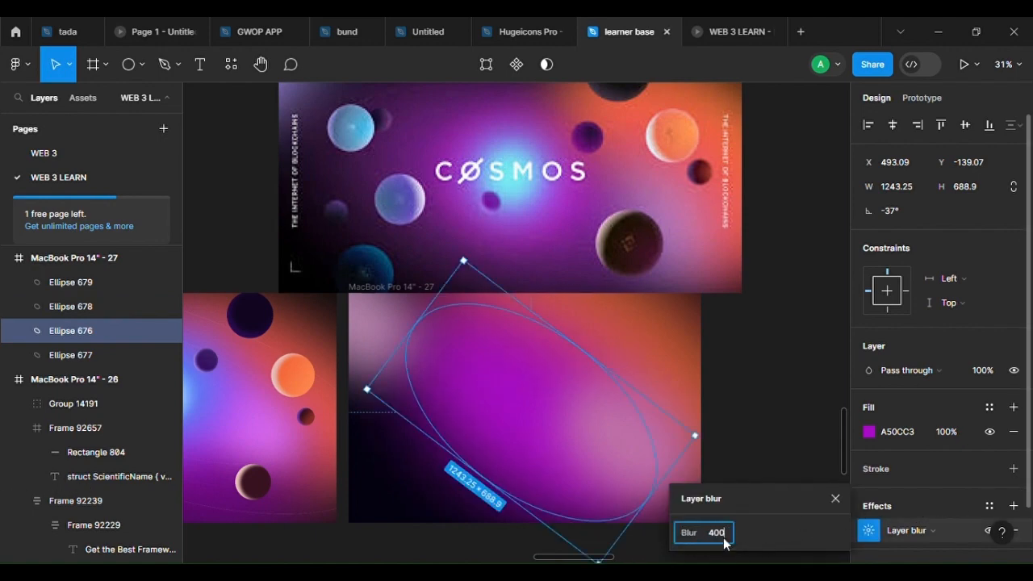
key("Return")
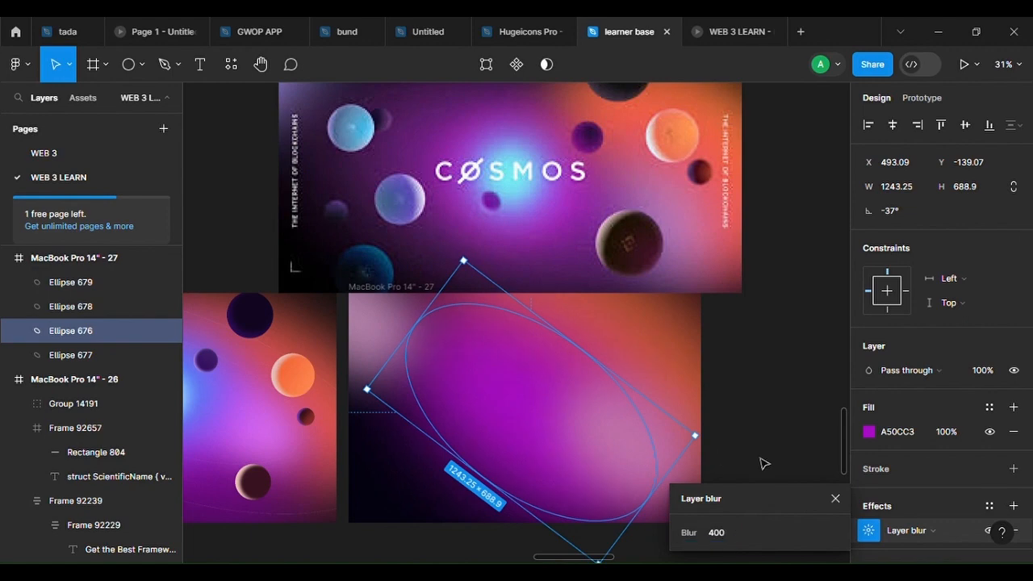
left_click(782, 463)
Place a circle near the centre of the MacBook Pro 14" - 27 frame and scale it to 139 × 139
scroll(640, 409, "up", 1)
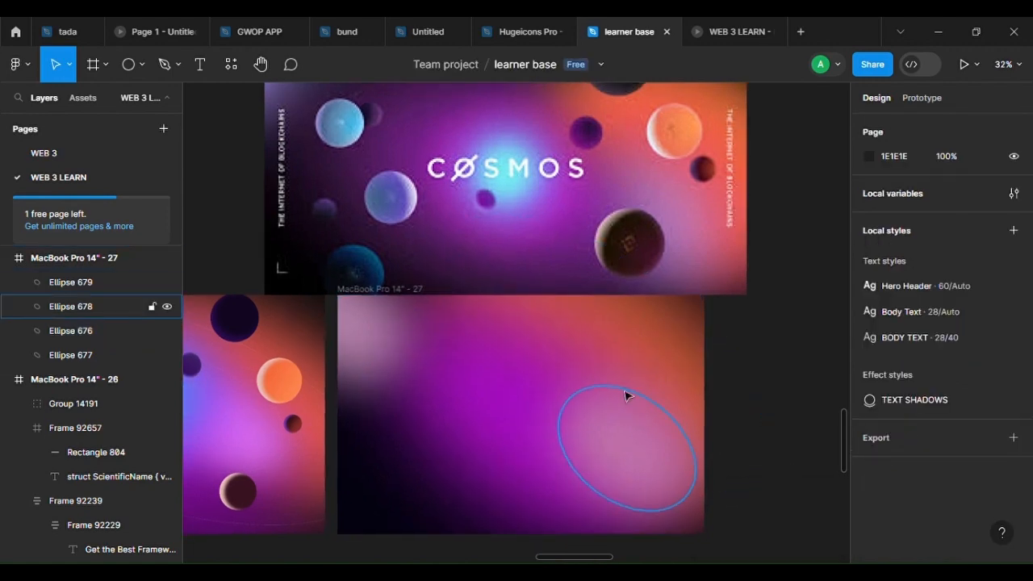
scroll(601, 400, "up", 2)
scroll(530, 382, "up", 2)
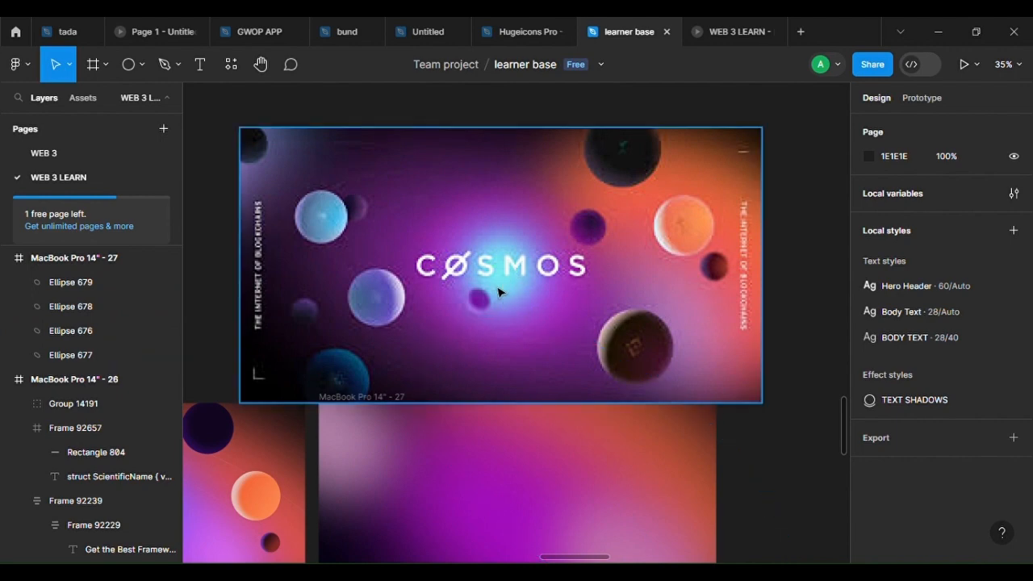
scroll(567, 375, "down", 5)
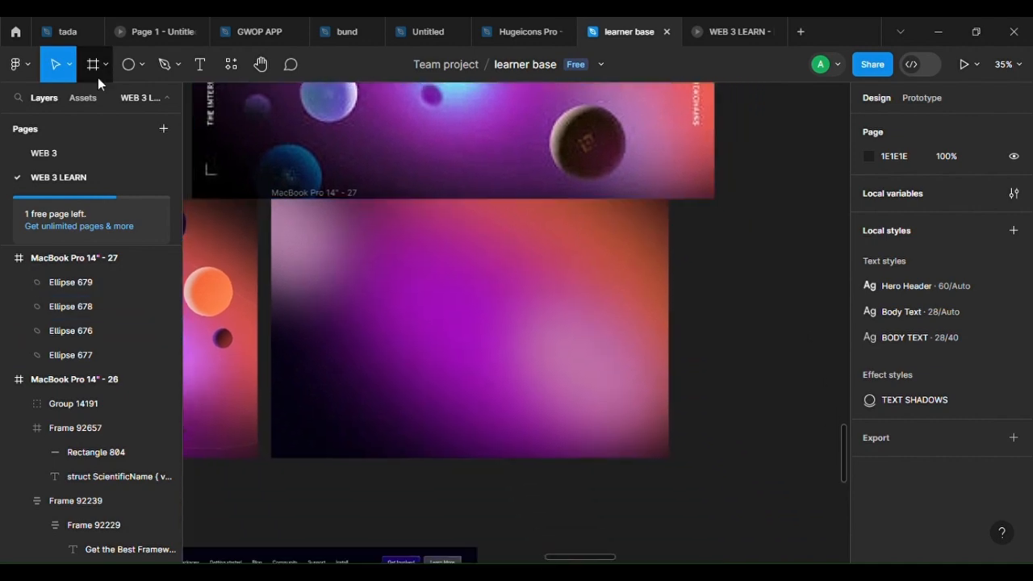
left_click(128, 64)
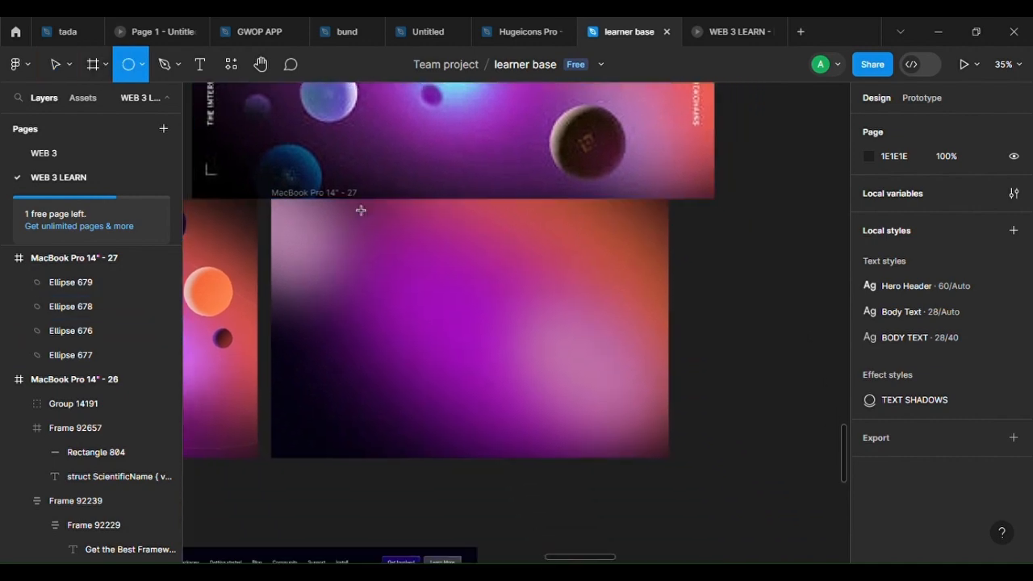
left_click(474, 322)
scroll(484, 307, "up", 3)
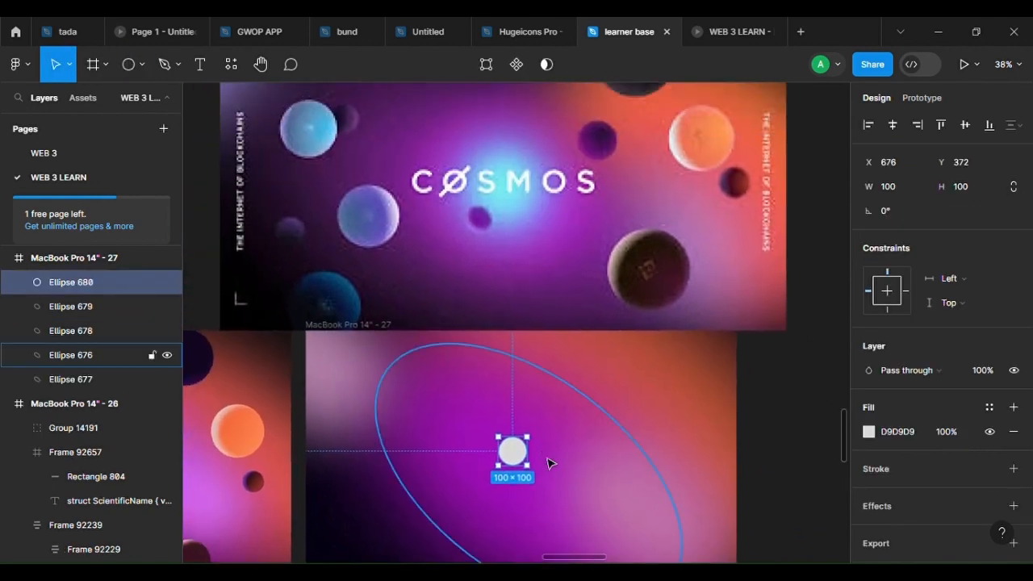
key("k")
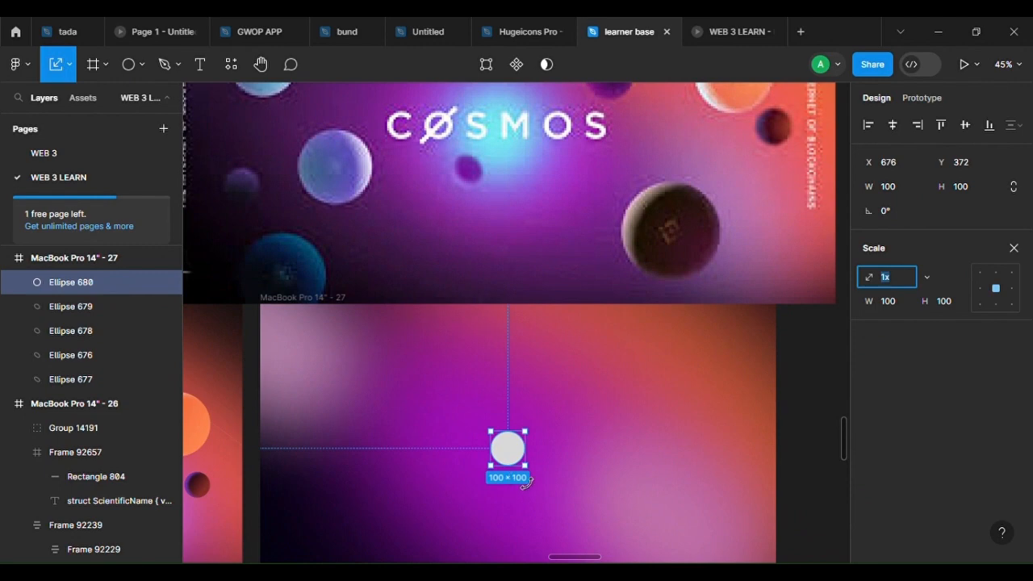
left_click_drag(525, 465, 535, 488)
scroll(544, 491, "up", 1)
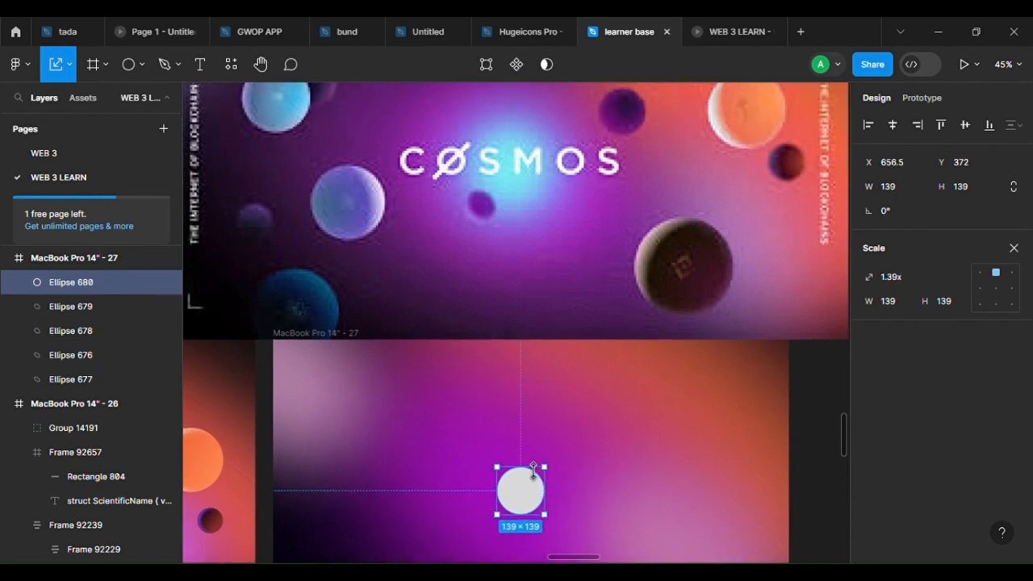
Fill the circle with cyan 76DAF1 sampled from the COSMOS glow and brighten the colour to 8FEAFF
key("i")
left_click(522, 199)
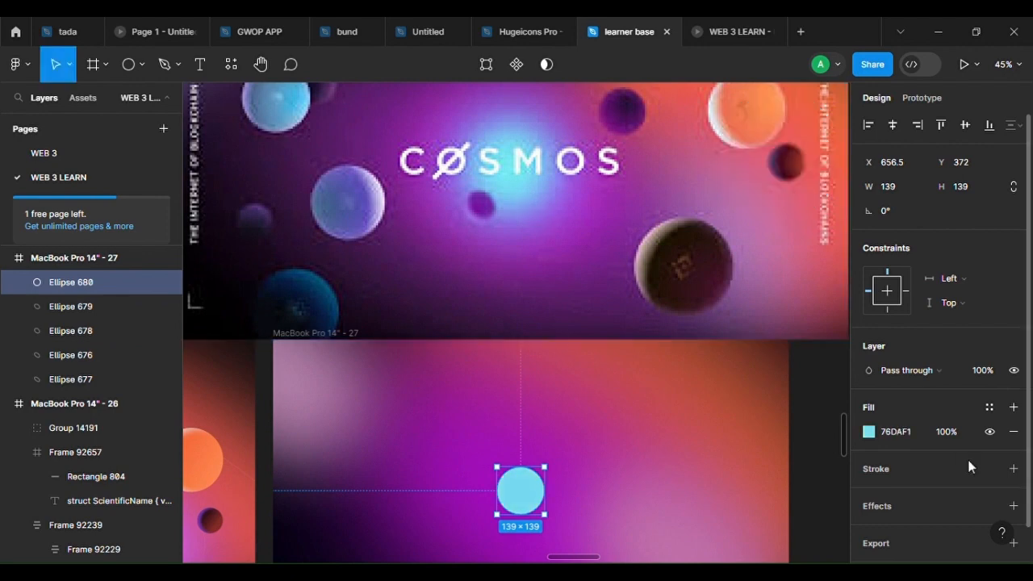
left_click(869, 432)
left_click(754, 172)
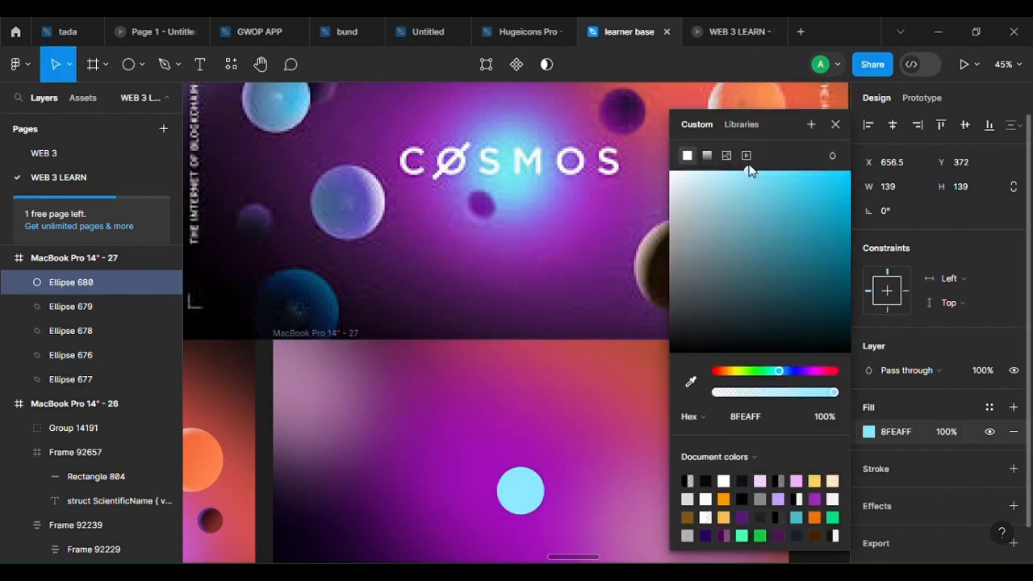
scroll(500, 539, "up", 2)
left_click_drag(524, 470, 488, 392)
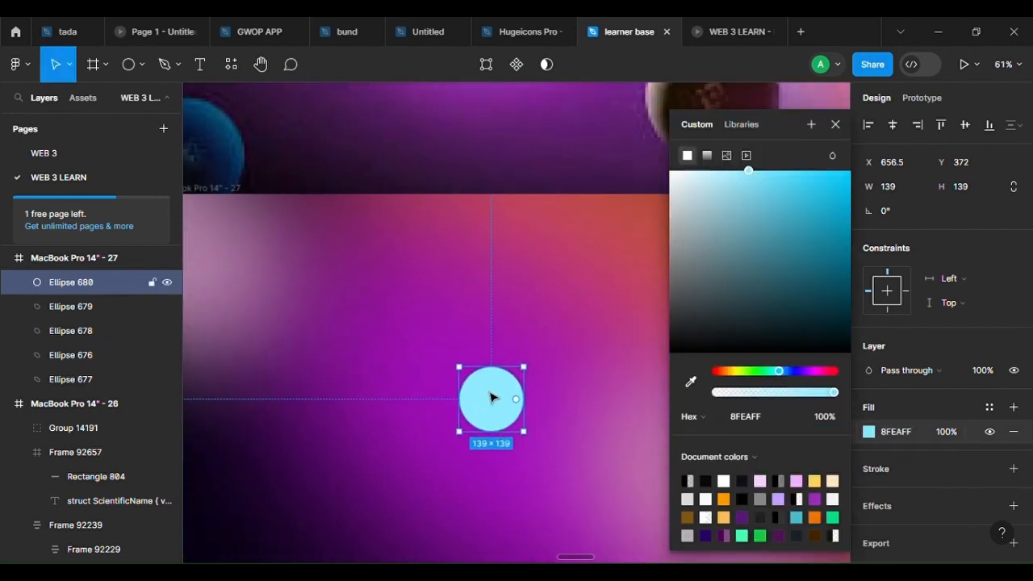
key("ctrl+d")
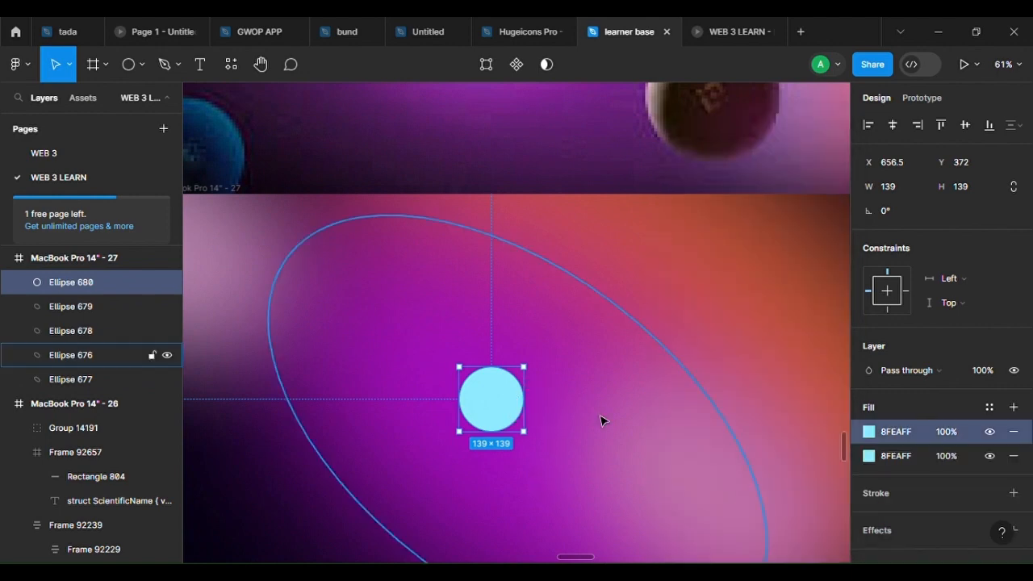
left_click(1013, 431)
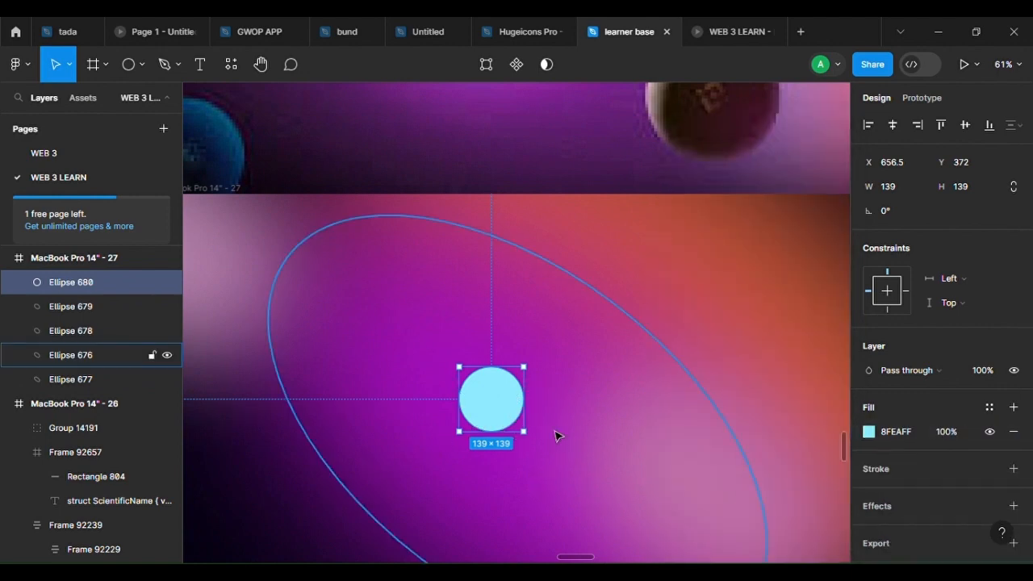
Duplicate the cyan circle and enlarge the copy to 237 × 237 at X 607, Y 342
key("ctrl+d")
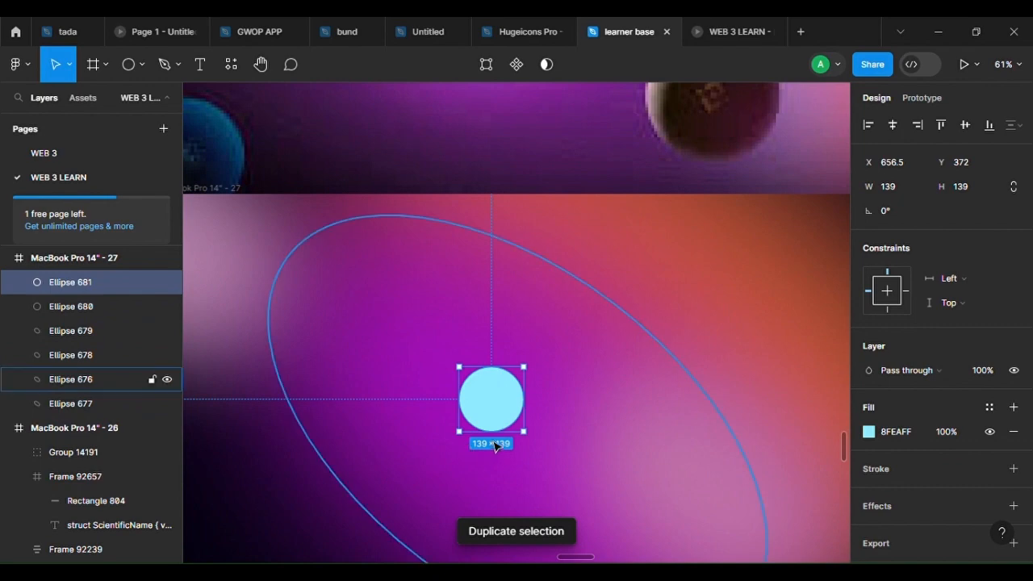
key("k")
mouse_move(500, 443)
left_mouse_down()
mouse_move(528, 470)
mouse_move(504, 434)
left_mouse_up()
left_click(1014, 248)
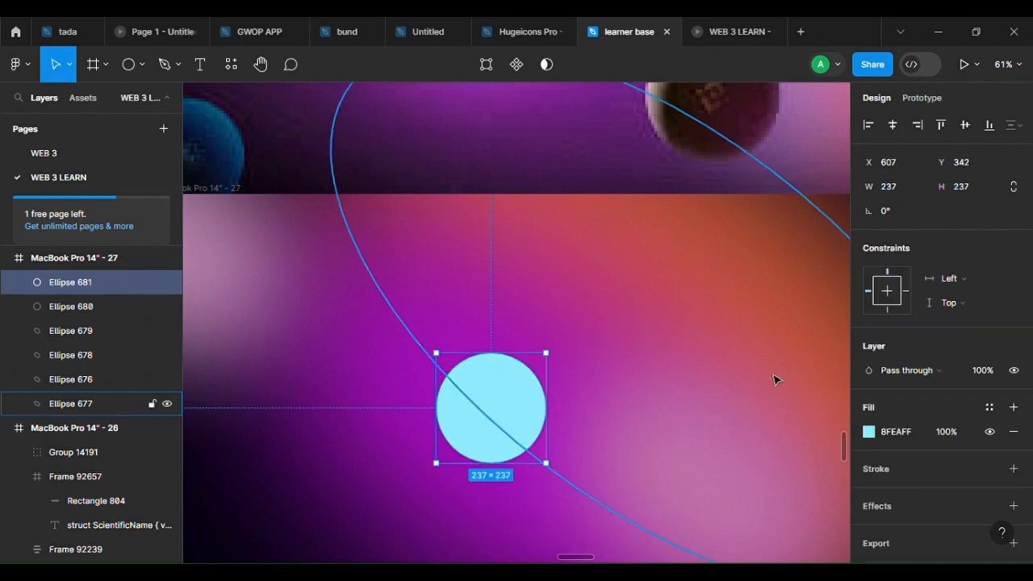
Change the 237 × 237 circle's fill to 50D1EE and give it a layer blur of about 77
left_click(868, 433)
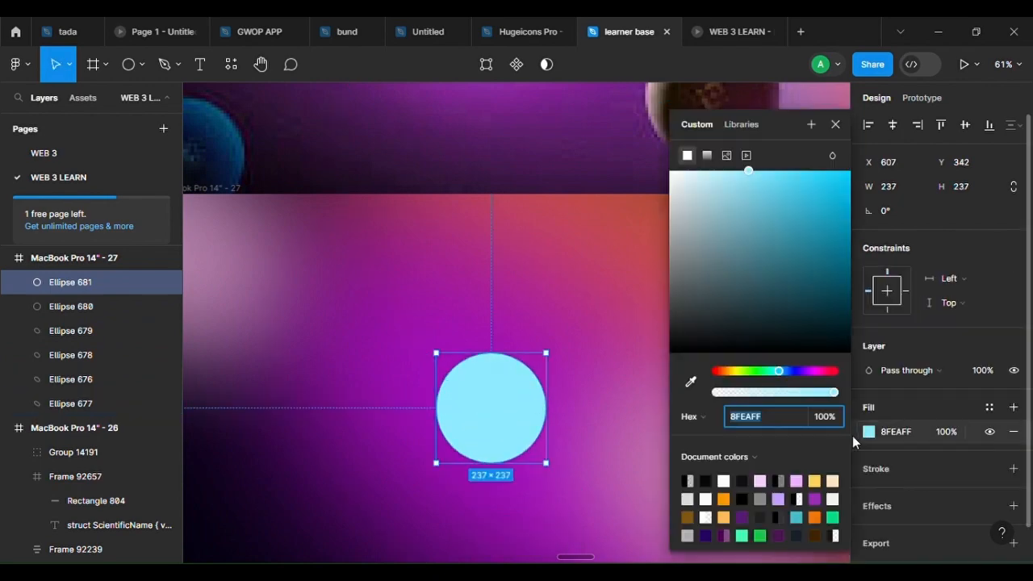
left_click(789, 188)
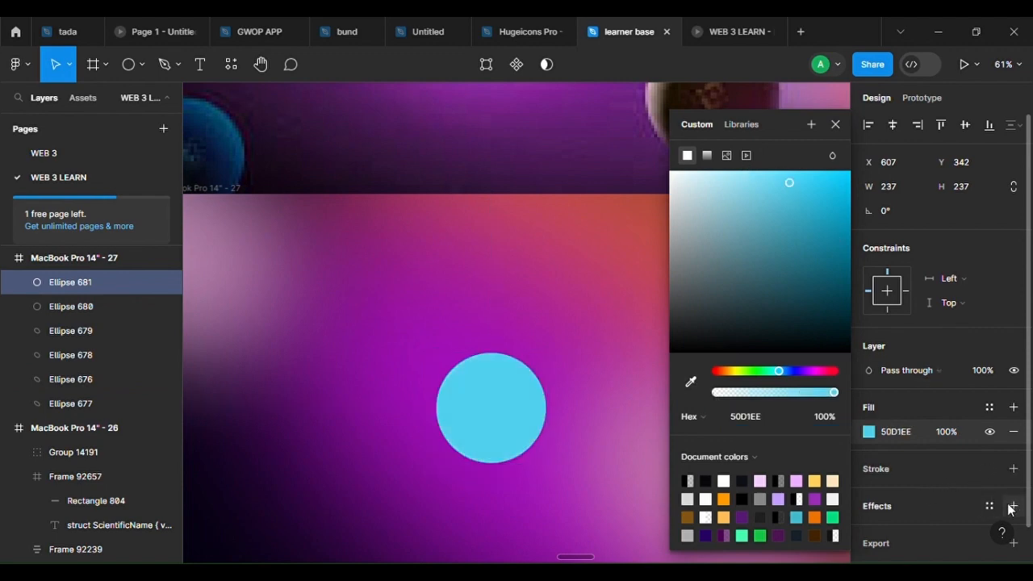
left_click(1013, 506)
left_click(867, 526)
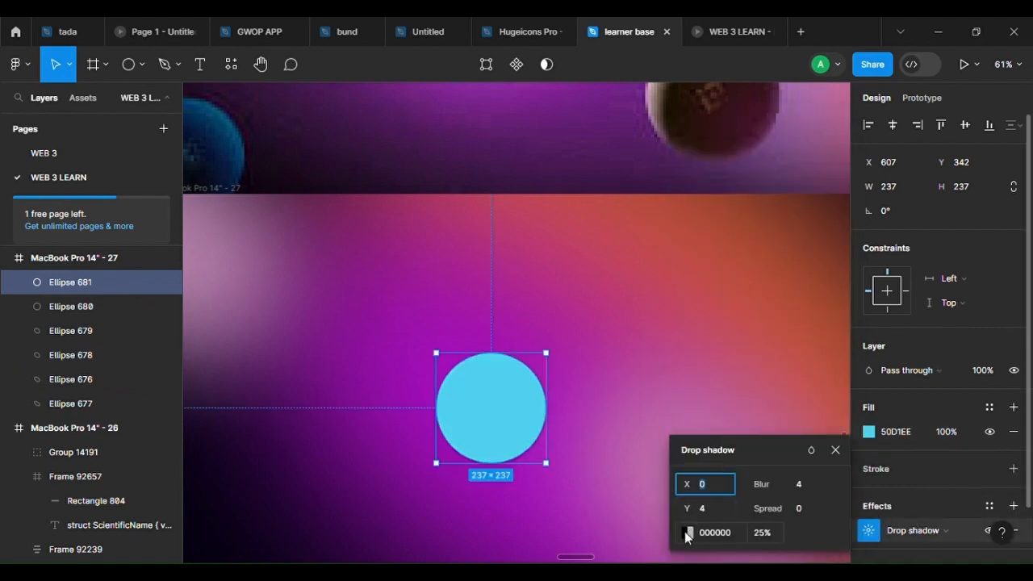
left_click(895, 530)
left_click(905, 524)
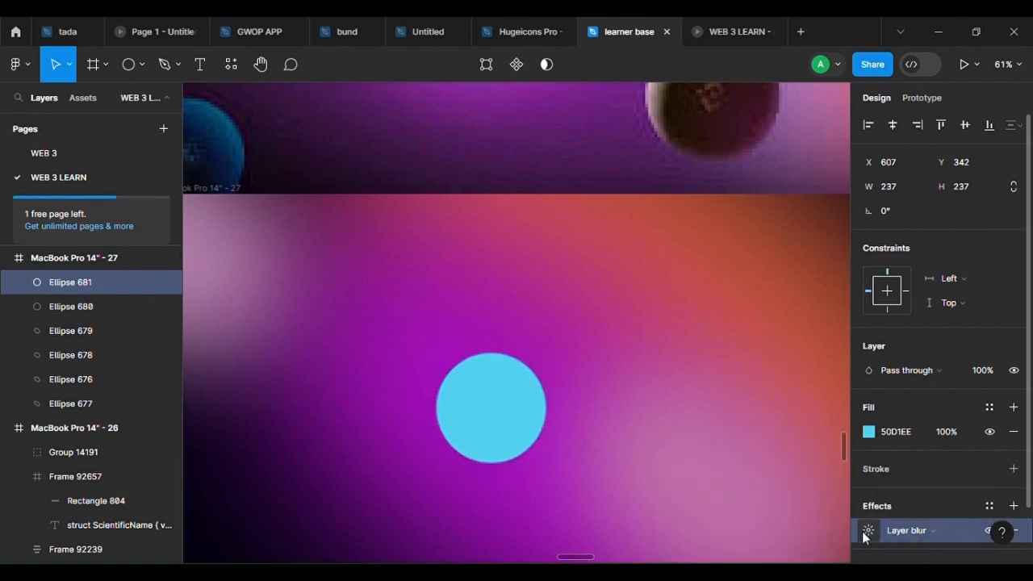
left_click(868, 530)
left_click_drag(708, 532, 855, 521)
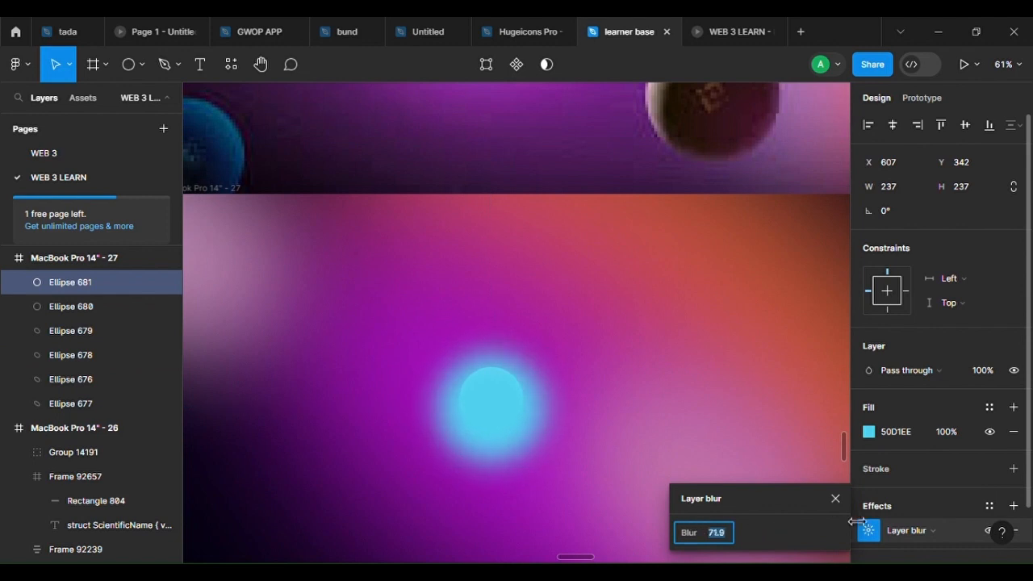
Layer the larger circle beneath the 139 × 139 circle, centre it behind at Y 323, and set its layer blur to 100
left_click_drag(126, 292, 125, 319)
left_click_drag(495, 414, 496, 409)
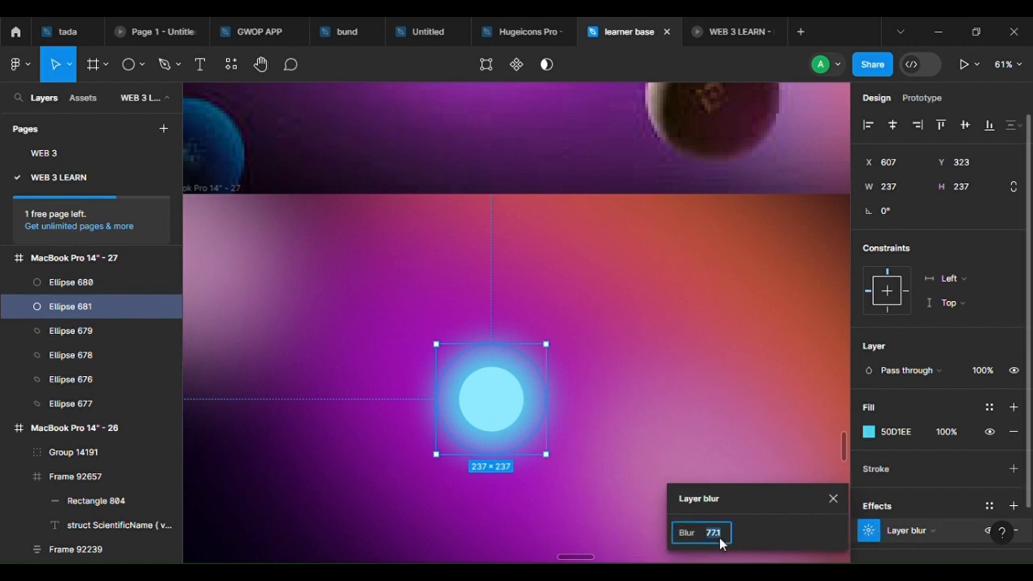
type("0")
key("Return")
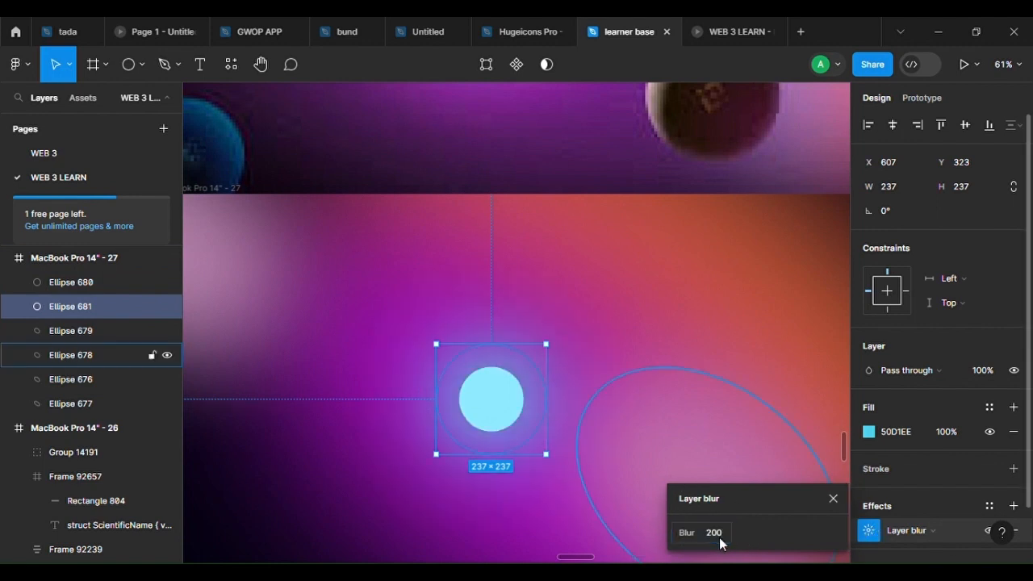
left_click(719, 538)
key("Return")
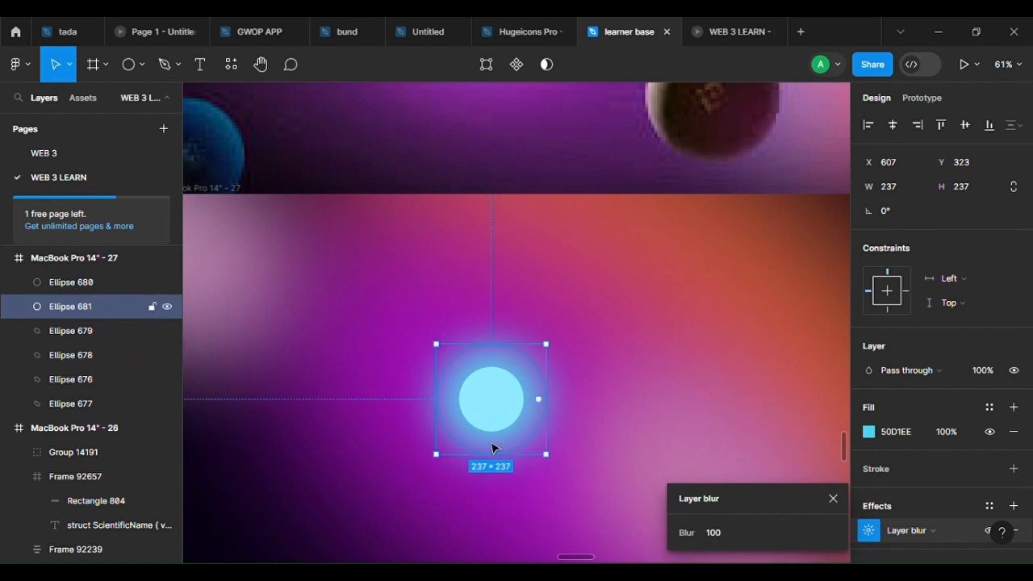
Add a layer blur of 50 to the 139 × 139 circle
left_click(504, 415)
left_click(1013, 506)
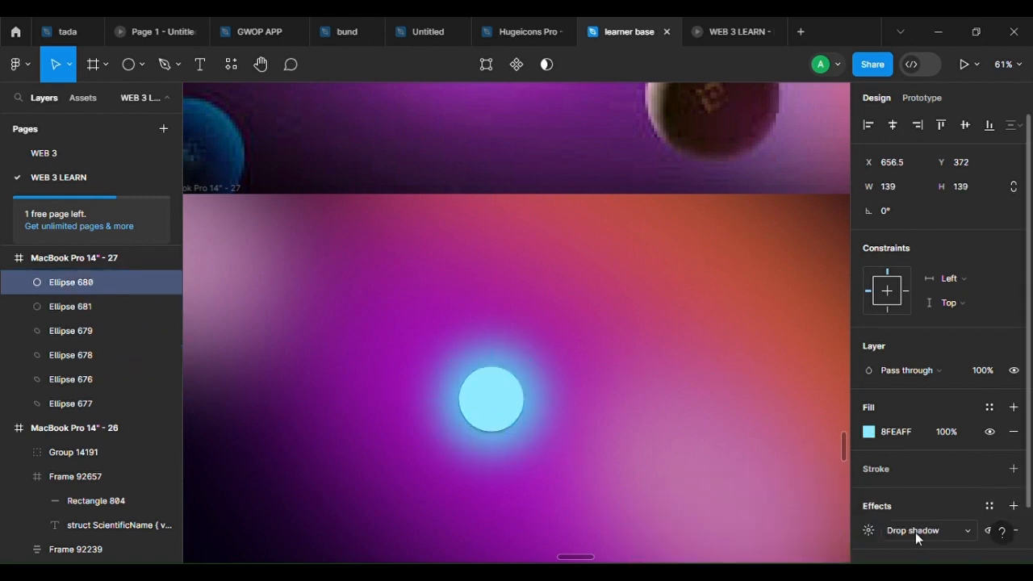
left_click(914, 532)
left_click(912, 524)
left_click(869, 530)
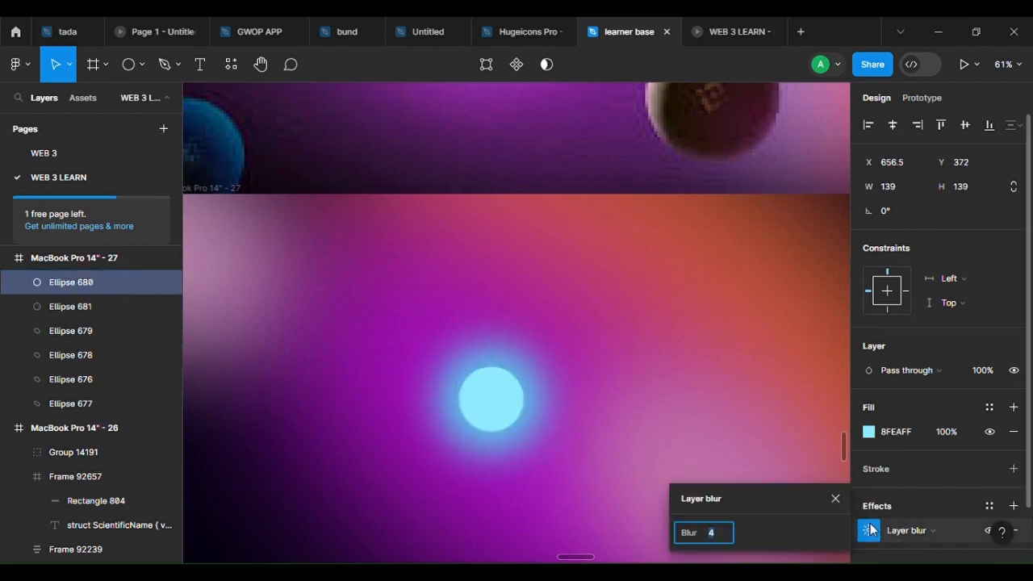
type("50")
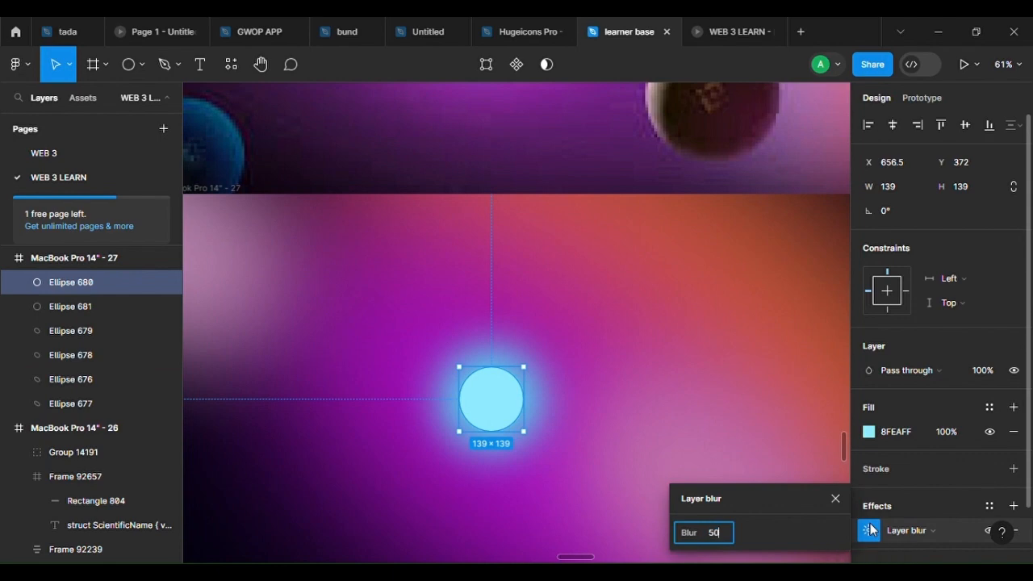
key("Return")
Lighten the 139 × 139 circle's fill to ABEFFF
left_click(662, 452)
scroll(674, 489, "down", 4)
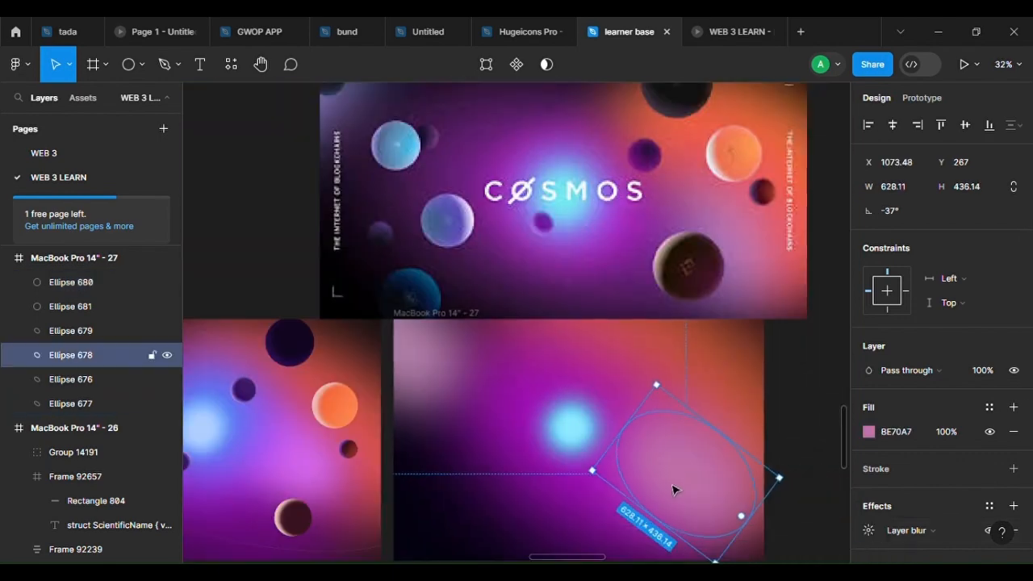
scroll(571, 425, "up", 5)
left_click(501, 422)
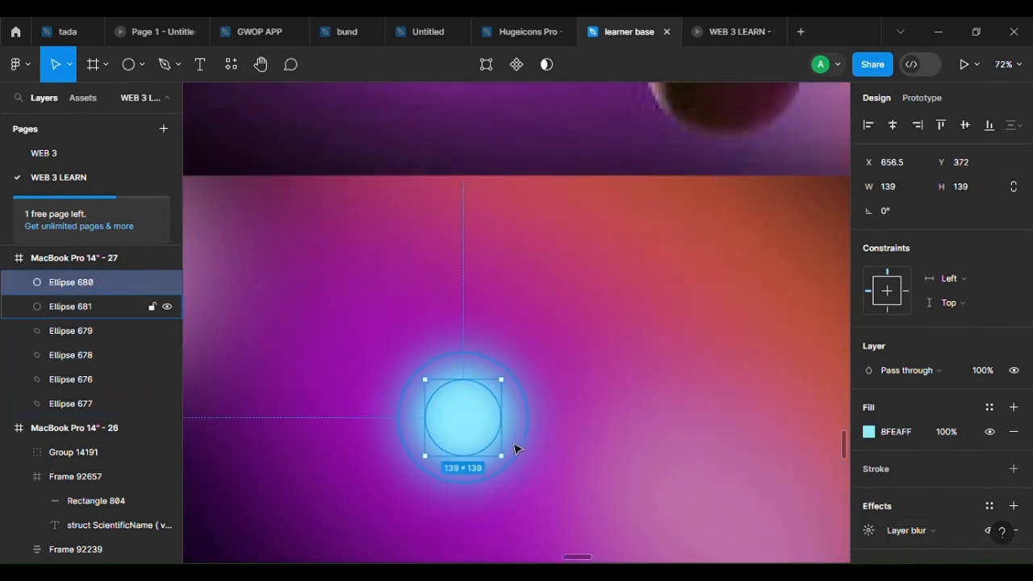
left_click(472, 440)
left_click(472, 440)
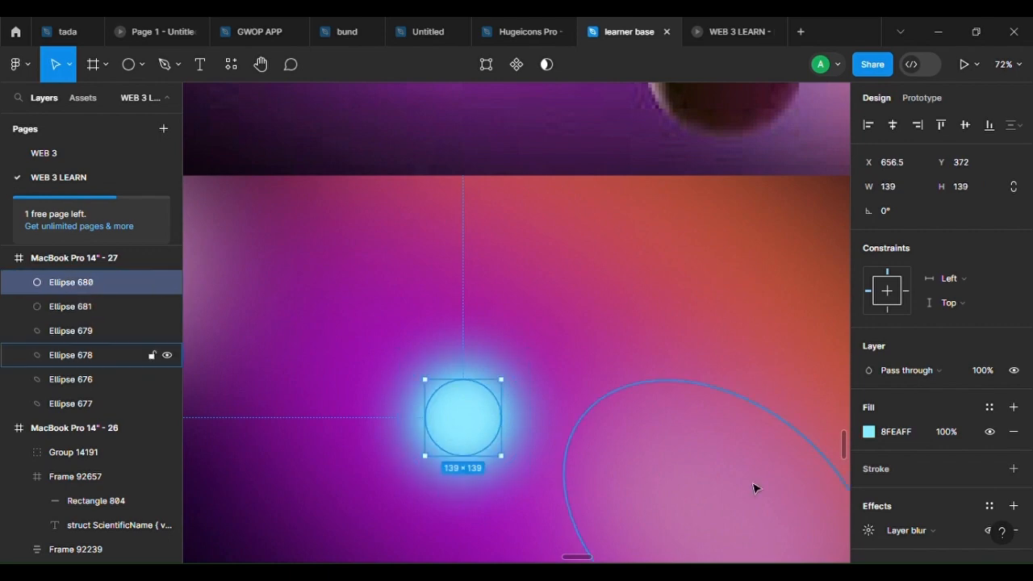
left_click(868, 431)
left_click(736, 173)
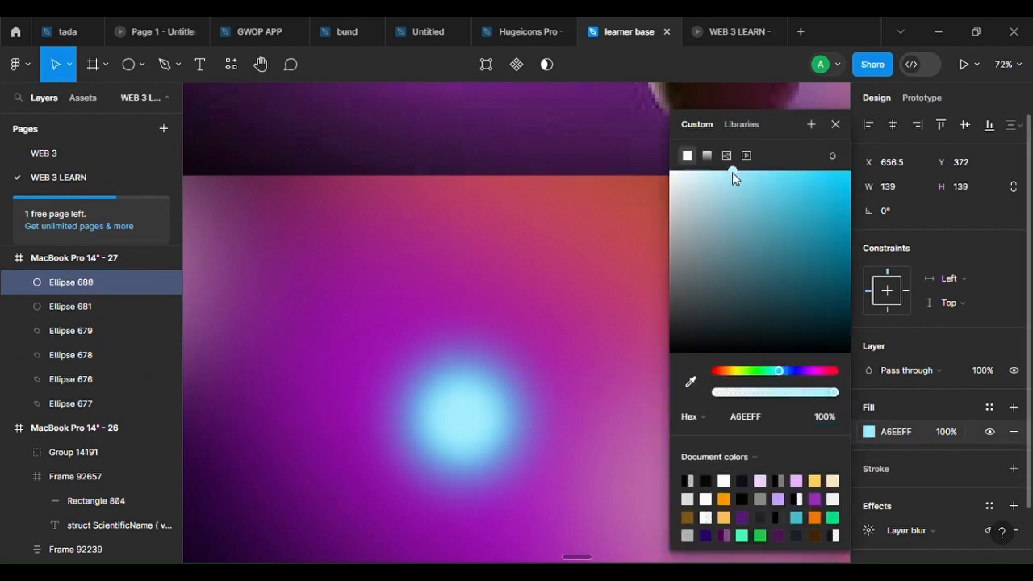
left_click_drag(732, 172, 728, 171)
scroll(538, 431, "down", 4)
scroll(533, 451, "up", 3)
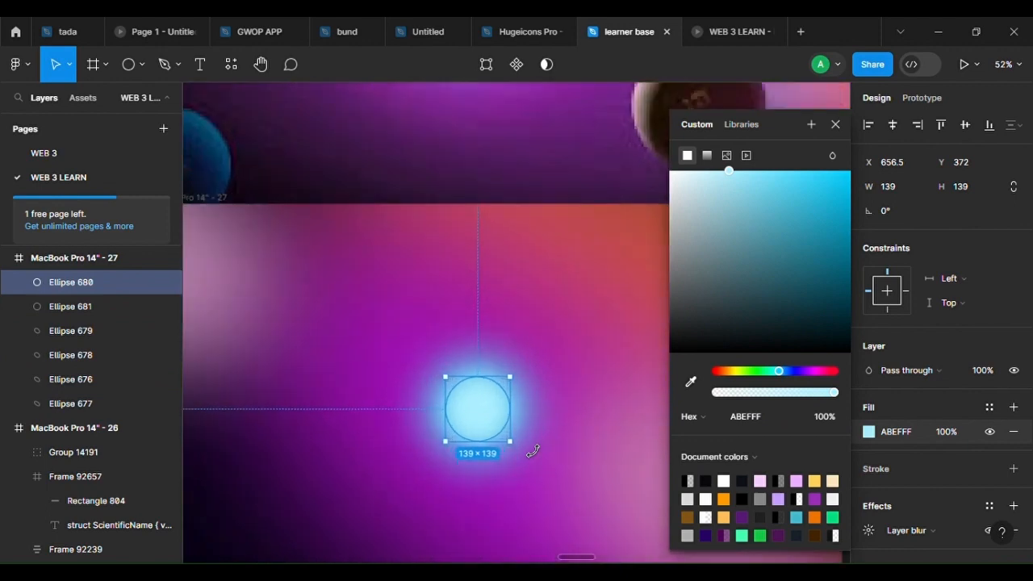
Duplicate the blurred 237 × 237 circle and place the copy directly beneath the original in the layer order
scroll(528, 435, "up", 5)
left_click(525, 416)
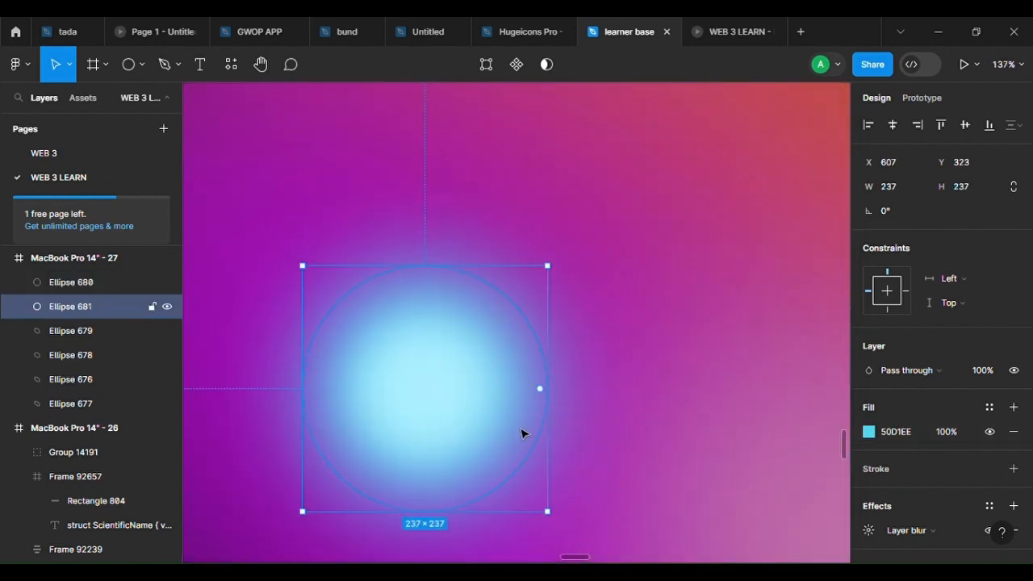
key("ctrl+d")
scroll(480, 504, "up", 1)
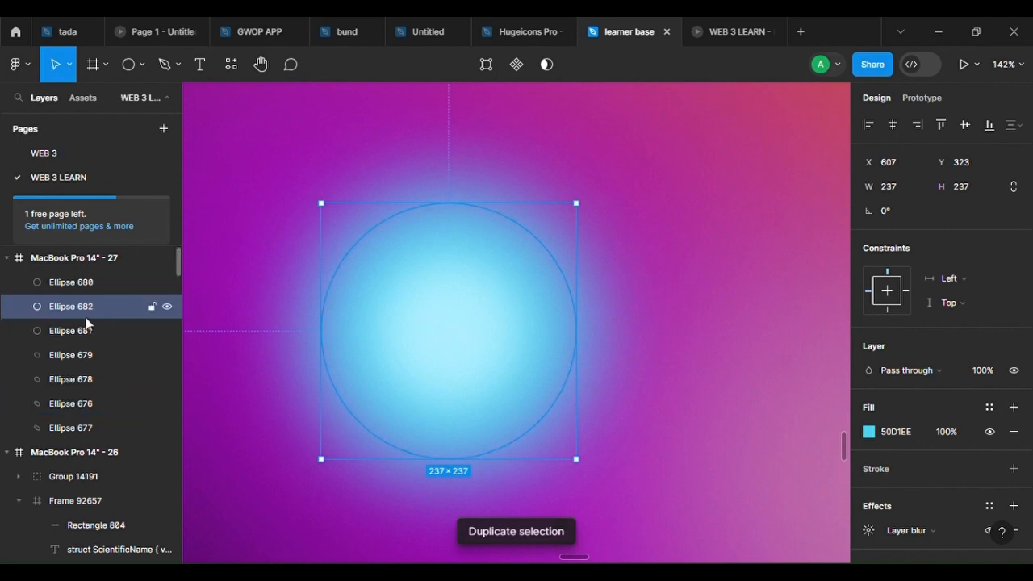
left_click_drag(86, 313, 87, 346)
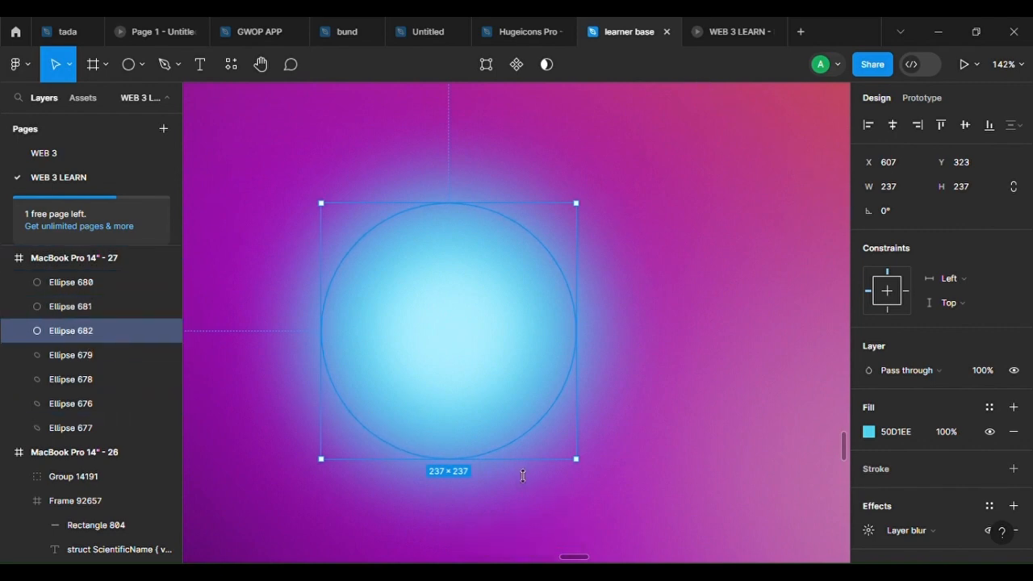
Scale the duplicated circle to 282 × 282 and centre it around the glow at X 585, Y 301
key("k")
left_click_drag(521, 476, 576, 554)
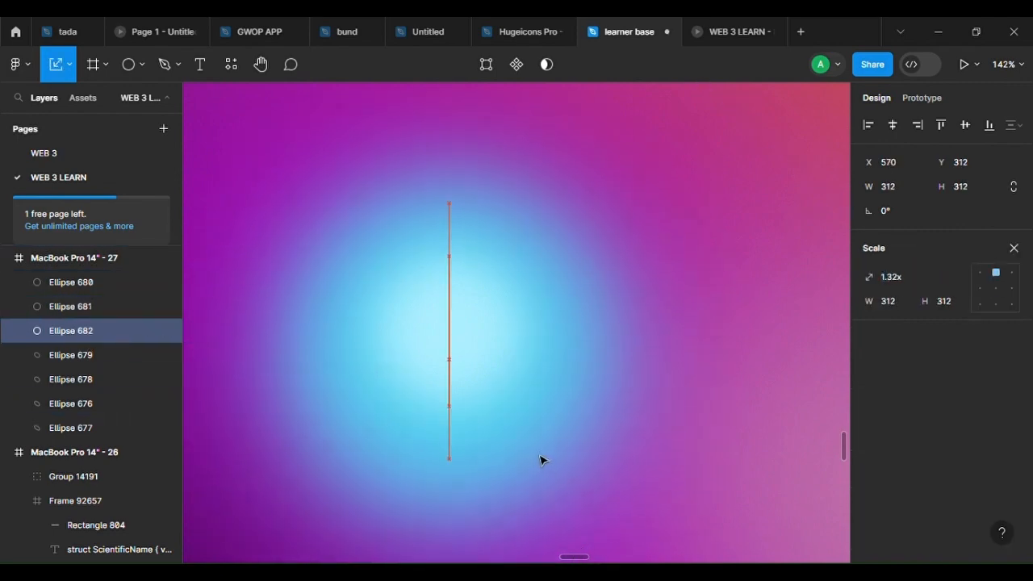
left_click_drag(540, 455, 535, 431)
scroll(534, 432, "down", 3)
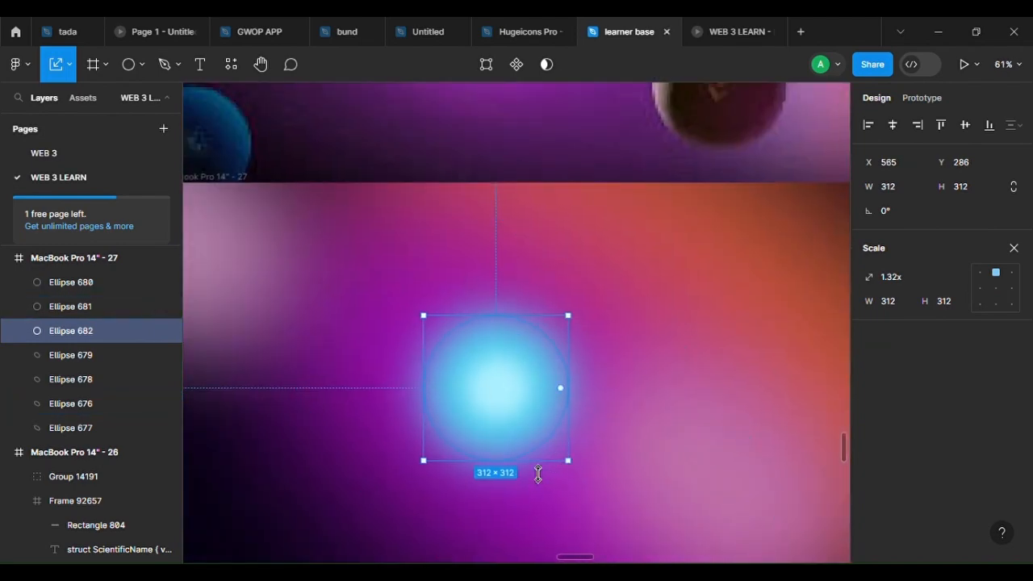
scroll(538, 474, "down", 3)
scroll(542, 474, "up", 4)
left_click_drag(544, 469, 541, 438)
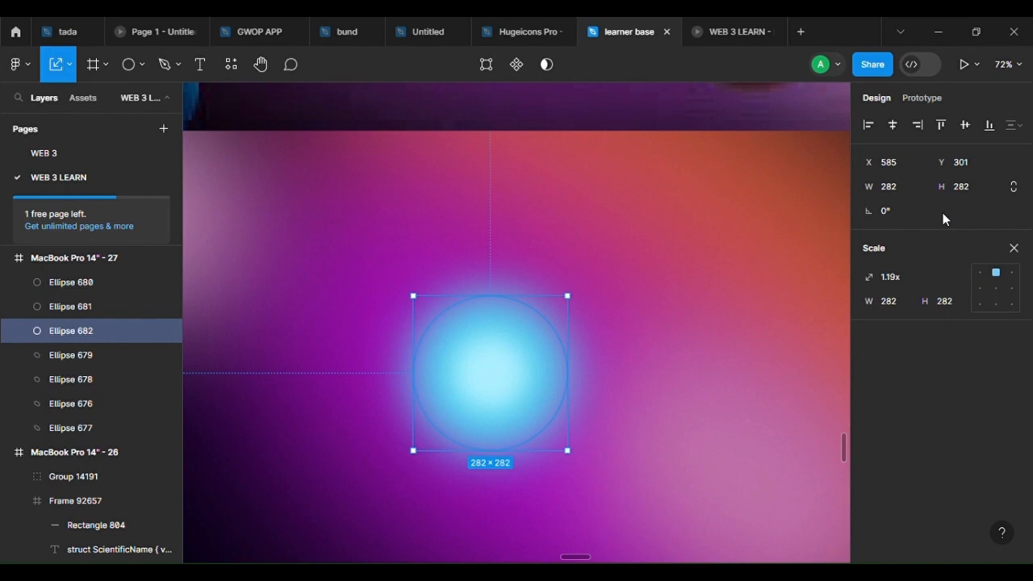
left_click(1013, 248)
Deepen the 282 × 282 circle's fill to 1FC4EA
left_click(868, 433)
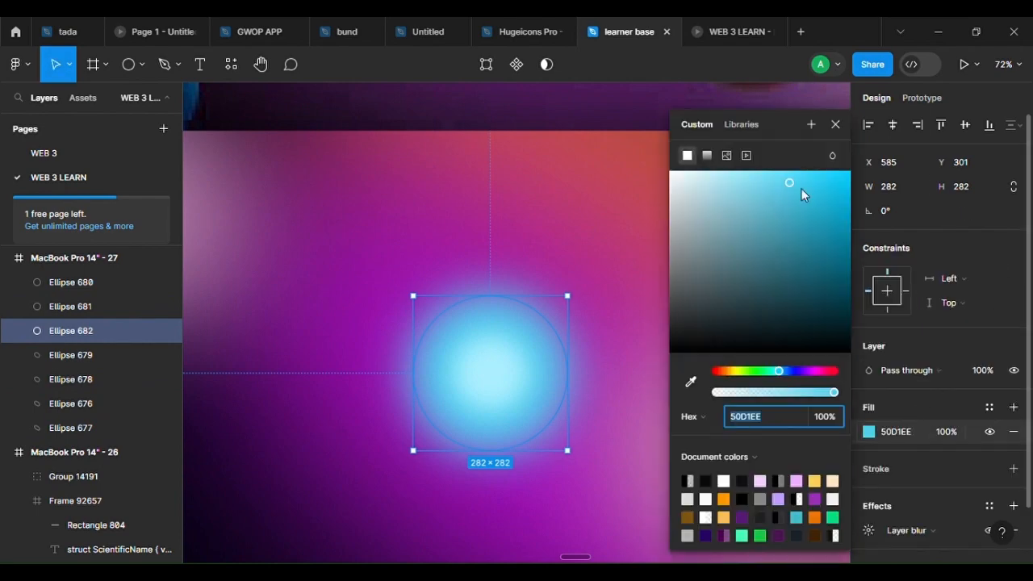
left_click_drag(801, 190, 827, 190)
scroll(542, 407, "down", 1)
scroll(545, 413, "up", 3)
Set the 282 × 282 circle's layer blur to 200 and compare the glow with the COSMOS artwork
left_click(868, 530)
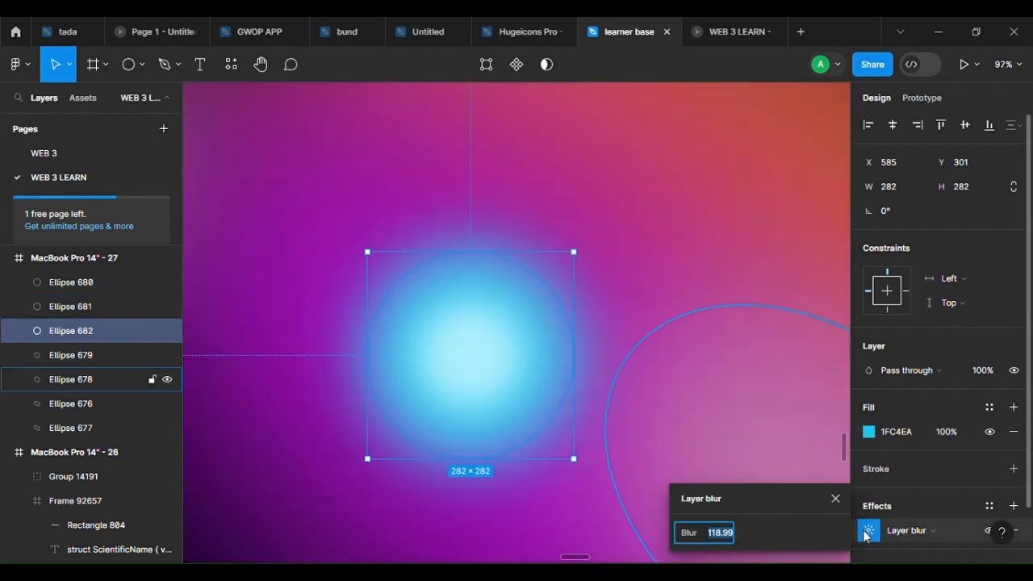
left_click_drag(688, 533, 116, 514)
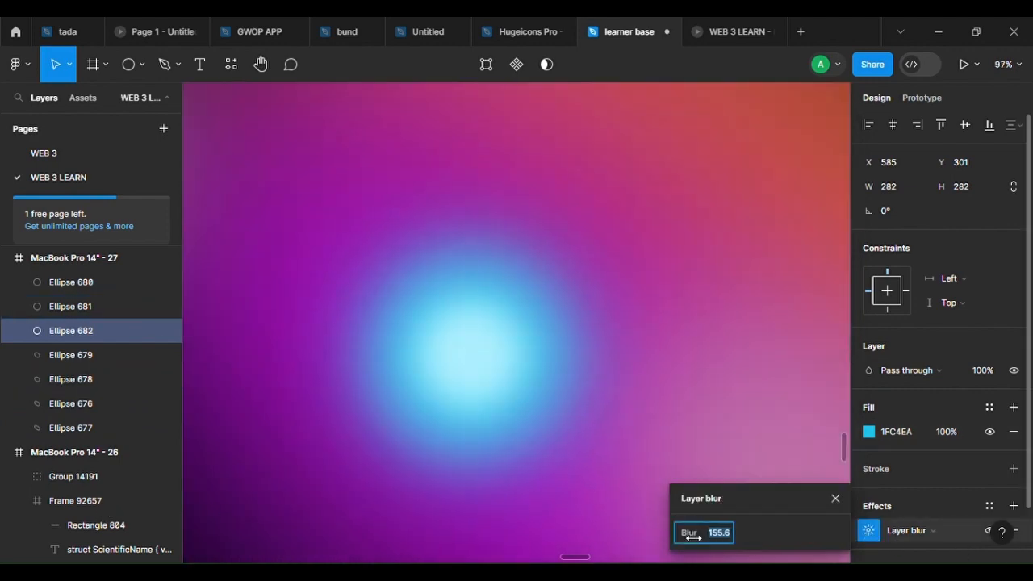
left_click(720, 533)
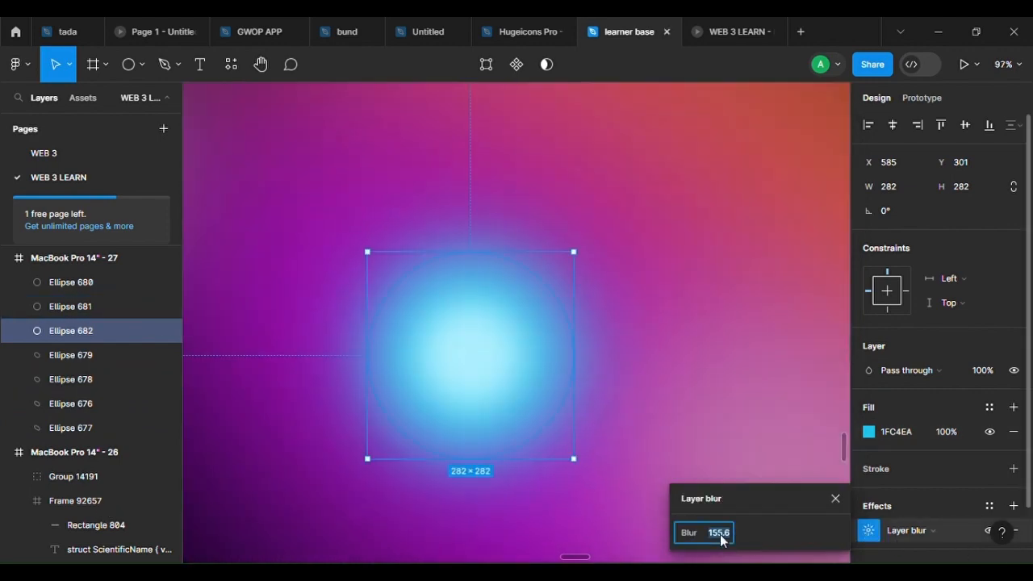
key("Return")
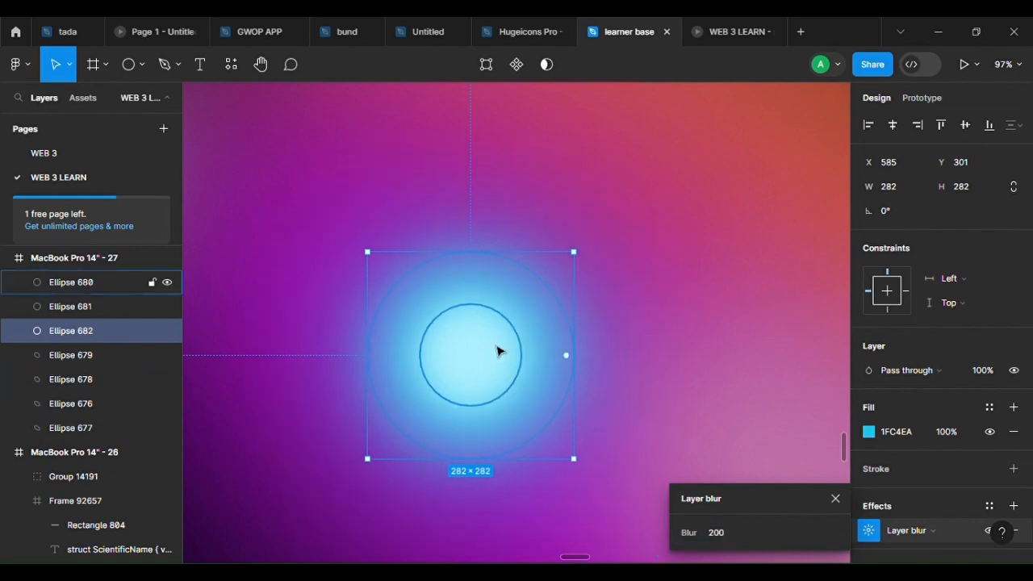
scroll(601, 351, "down", 5)
scroll(593, 404, "down", 4)
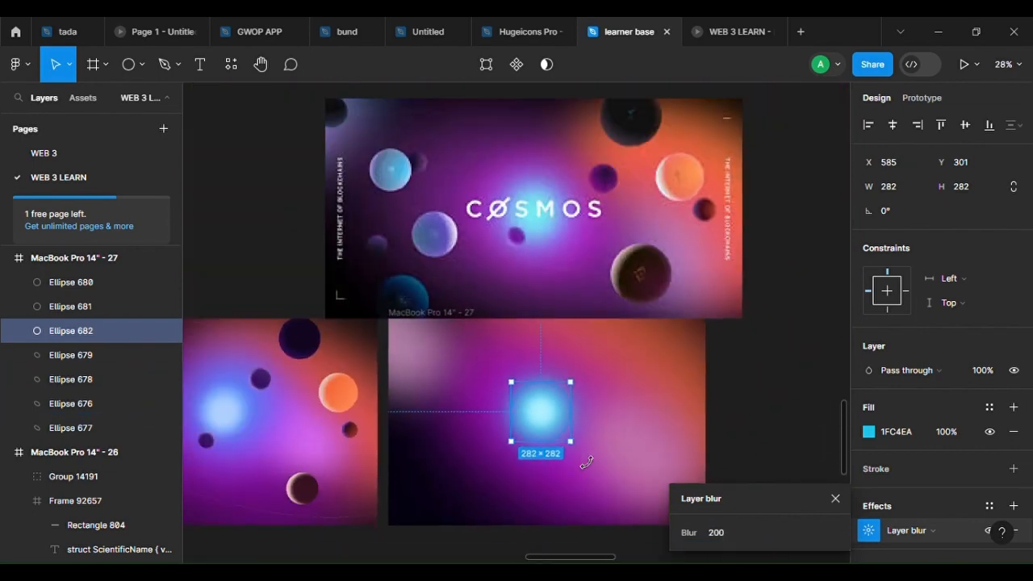
scroll(583, 438, "up", 1)
left_click(502, 544)
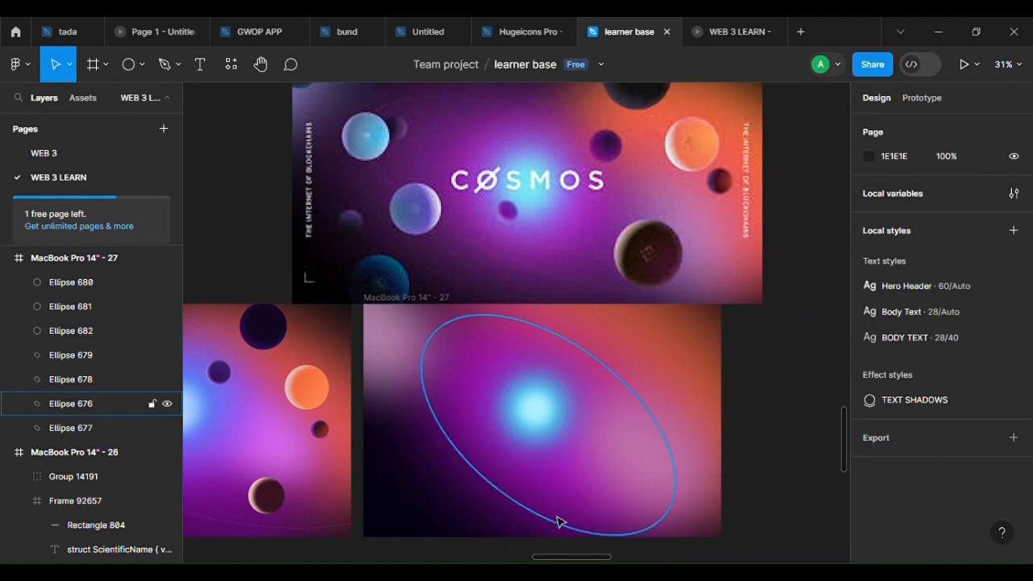
Place a circle in the dark area left of the glow and scale it to 107 × 107 at X 292.5, Y 426
scroll(475, 424, "up", 8)
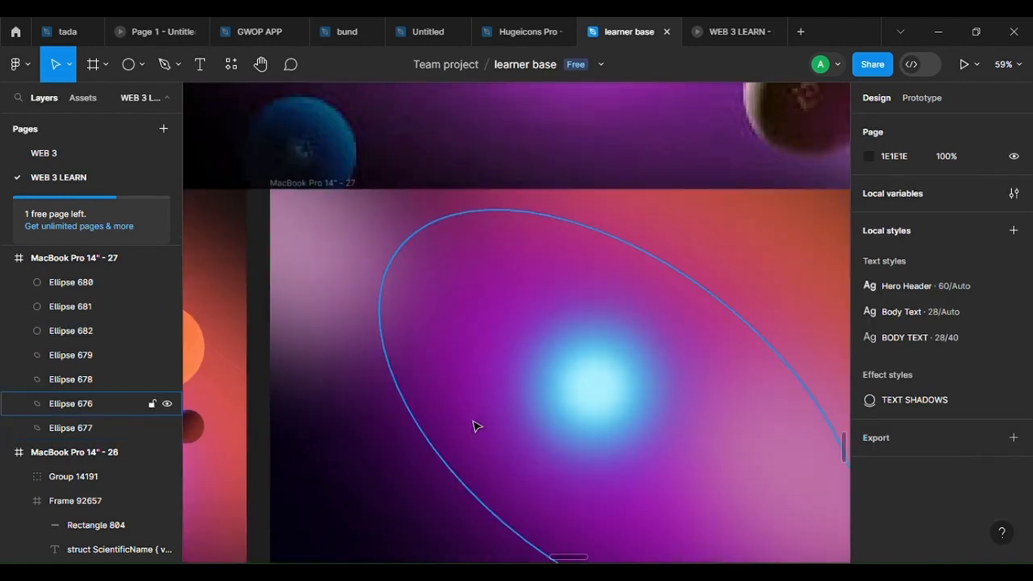
left_click(127, 64)
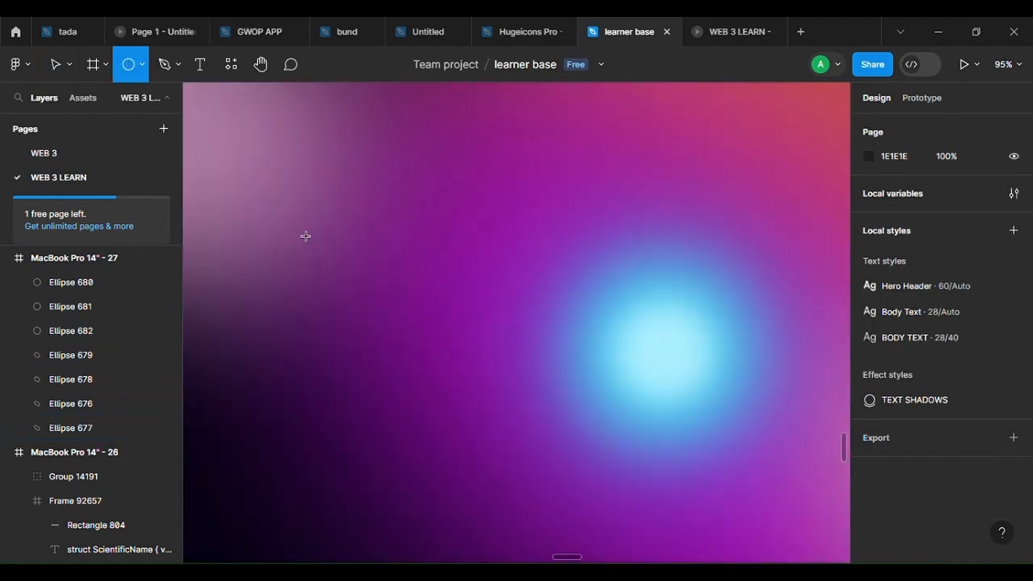
left_click(398, 384)
scroll(408, 446, "up", 3)
key("k")
left_click_drag(412, 406, 435, 410)
scroll(432, 415, "down", 5)
scroll(433, 440, "up", 3)
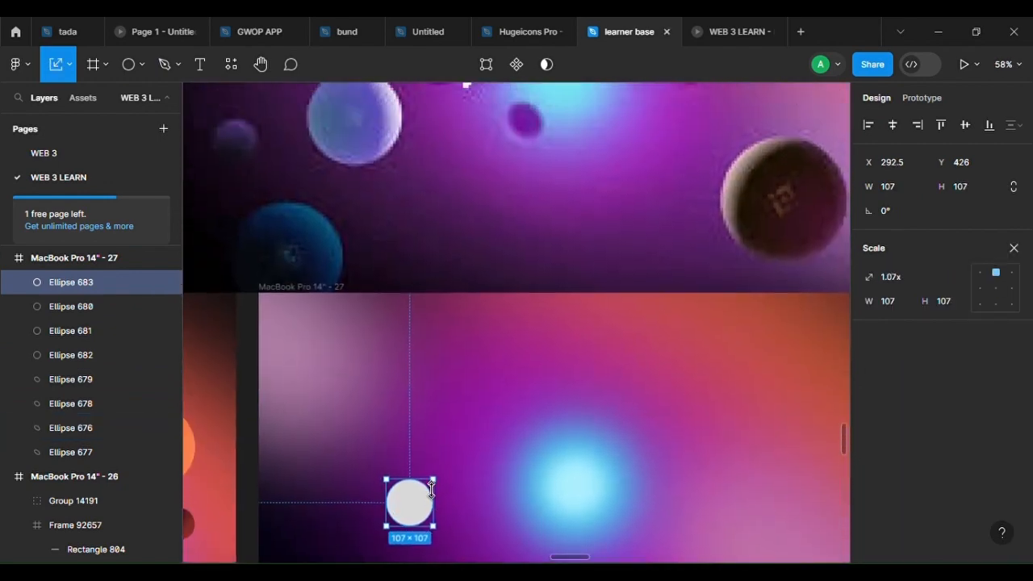
Fill the new circle with 585AA5 sampled from the artwork's periwinkle planet and brighten the colour to 9092EE
key("i")
left_click(355, 161)
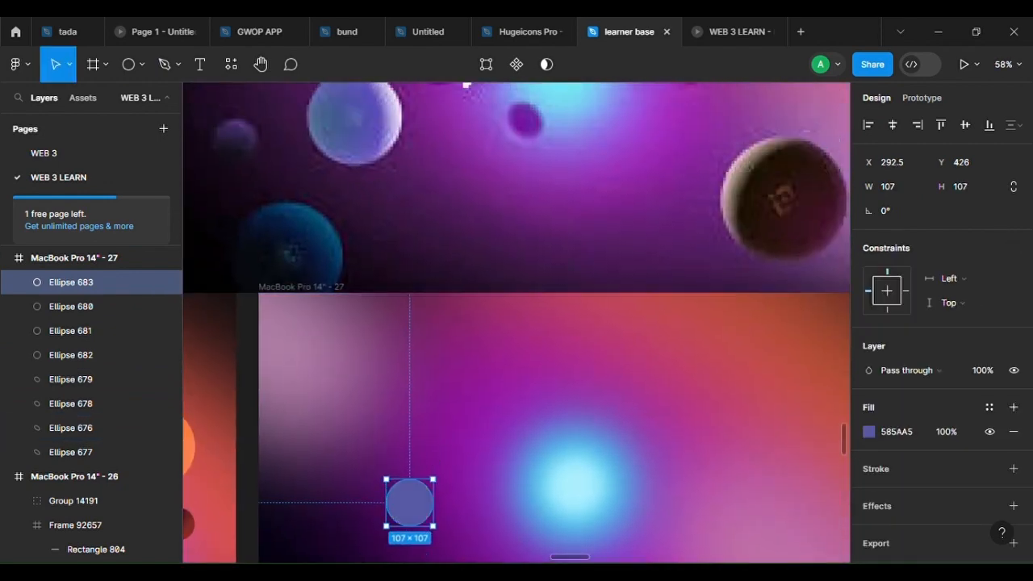
left_click(869, 431)
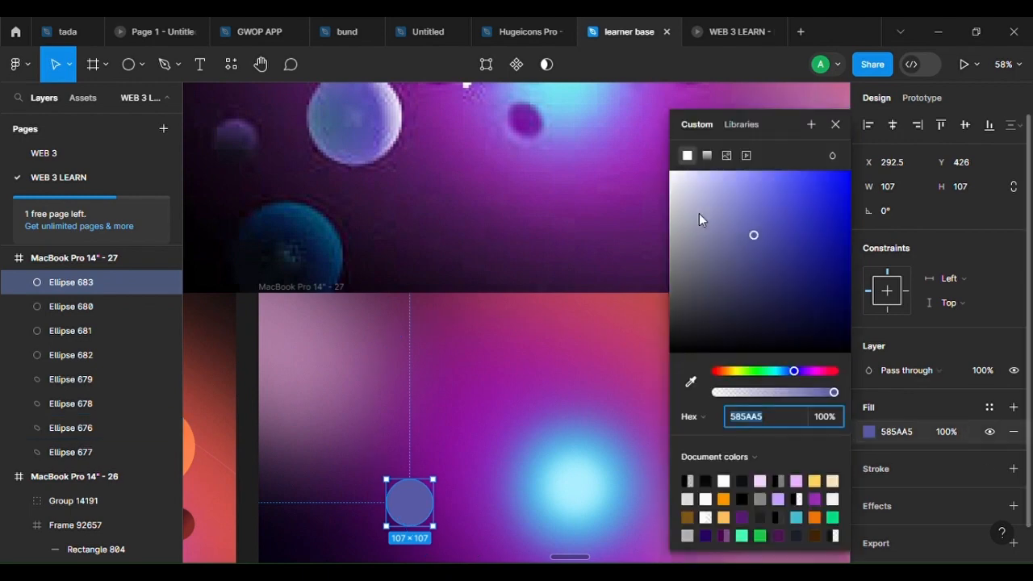
left_click_drag(698, 213, 740, 187)
scroll(448, 388, "down", 5)
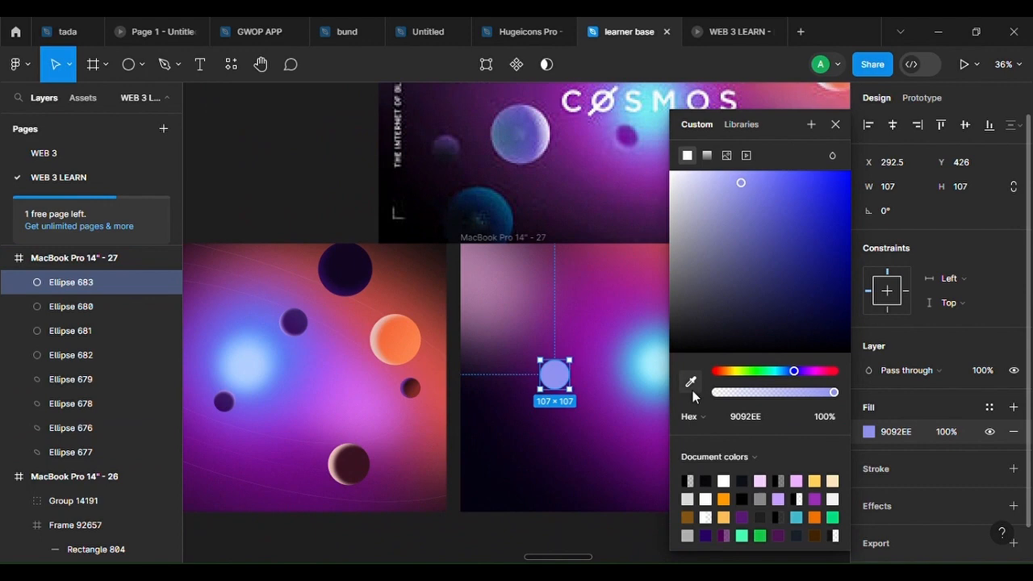
Fill the 107 × 107 circle with 627CD8 sampled from the large blue planet in the cosmos 22 frame
left_click(690, 381)
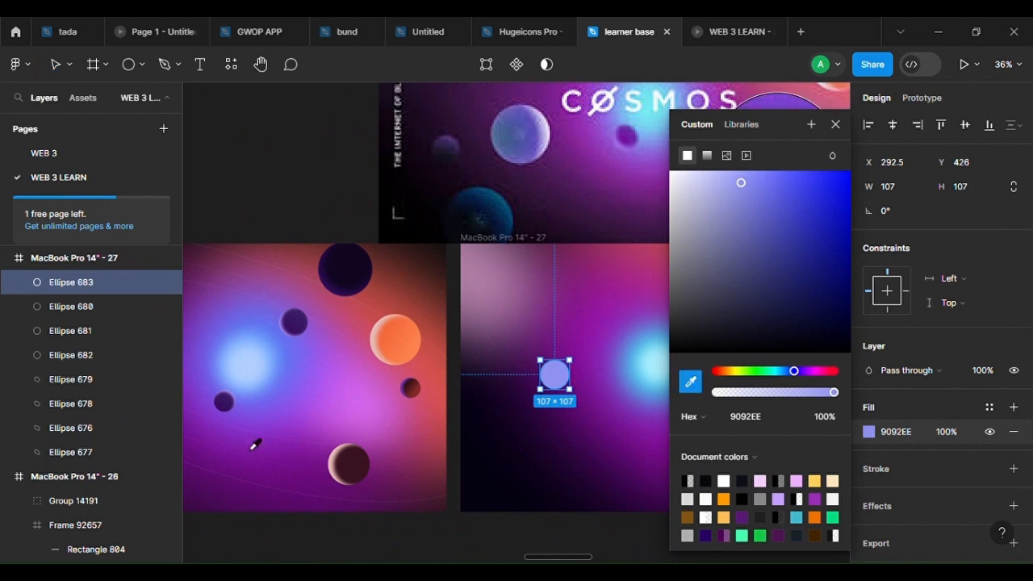
scroll(253, 438, "left", 5)
left_click(261, 435)
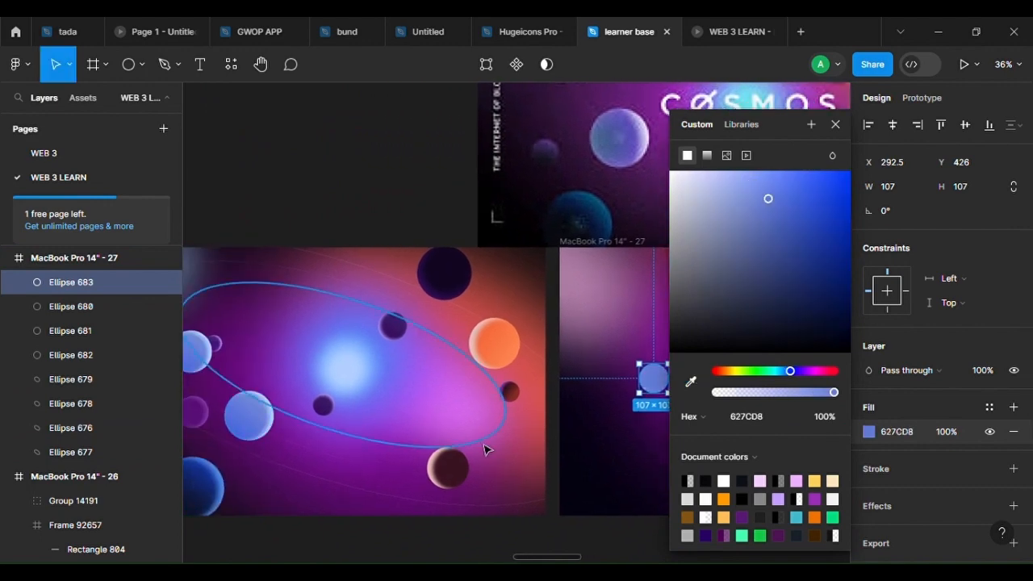
Examine the linear gradient fill of the 182 × 182 blue planet in the cosmos 22 frame
scroll(263, 414, "up", 4)
left_click(242, 416)
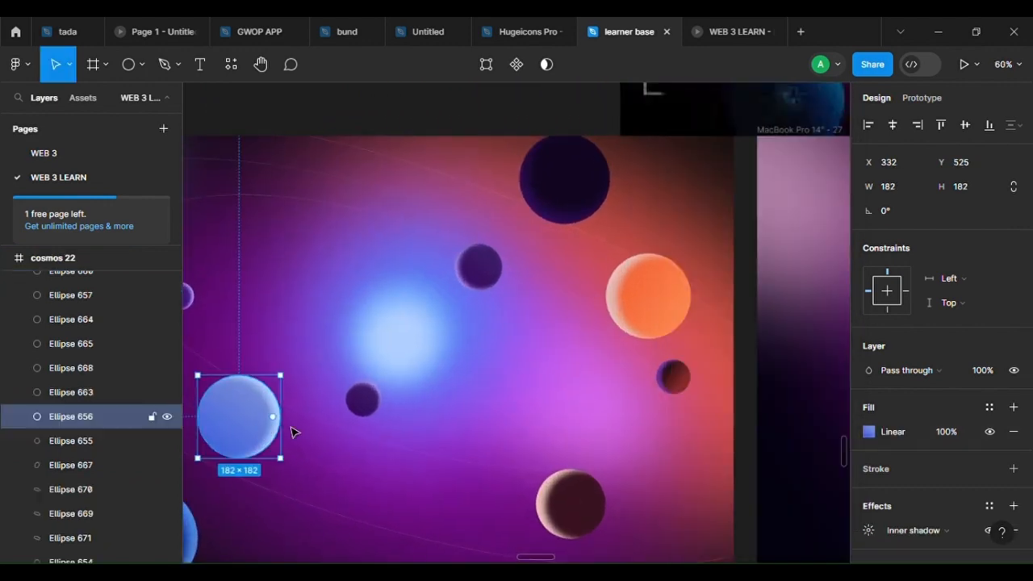
left_click(869, 432)
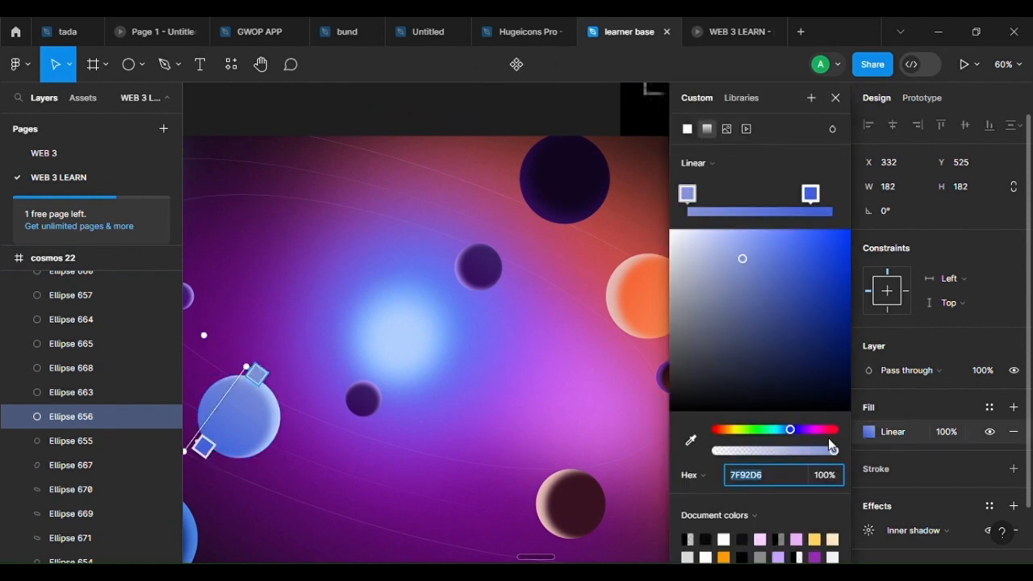
left_click(776, 211)
left_click(627, 471)
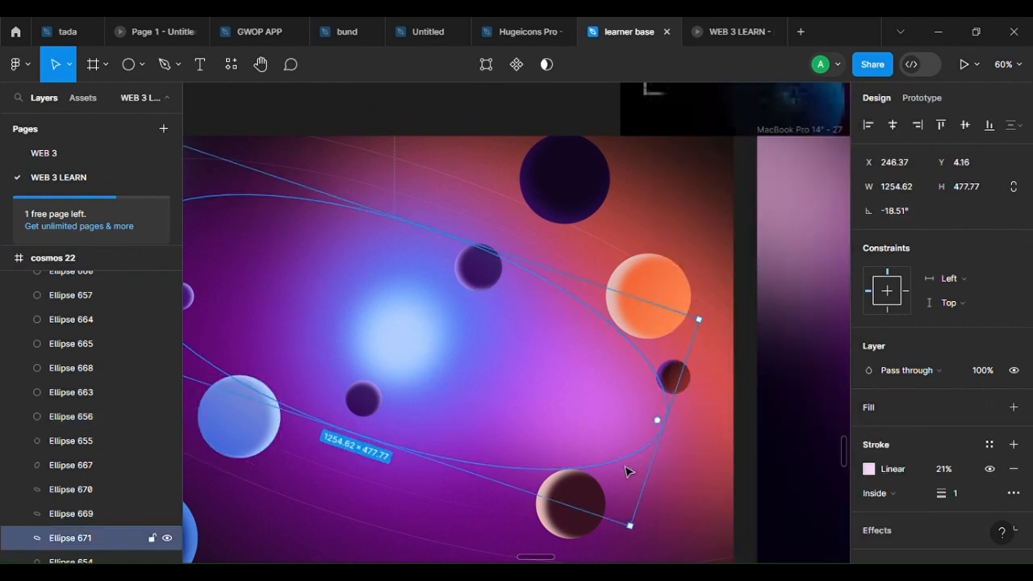
left_click(263, 432)
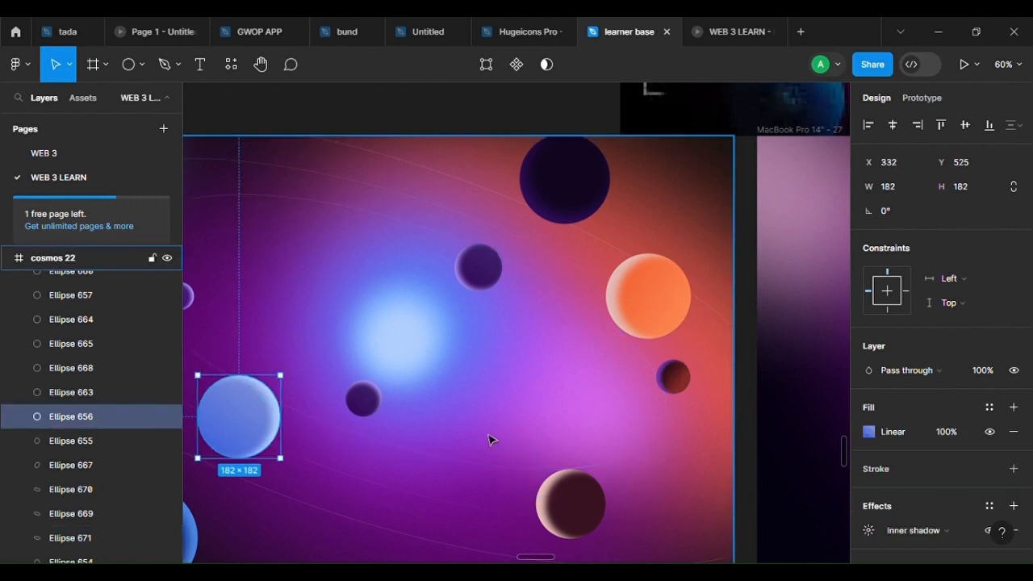
Copy the linear gradient fill of the 182 × 182 blue planet, keeping the fill on the original
left_click(857, 431)
key("Delete")
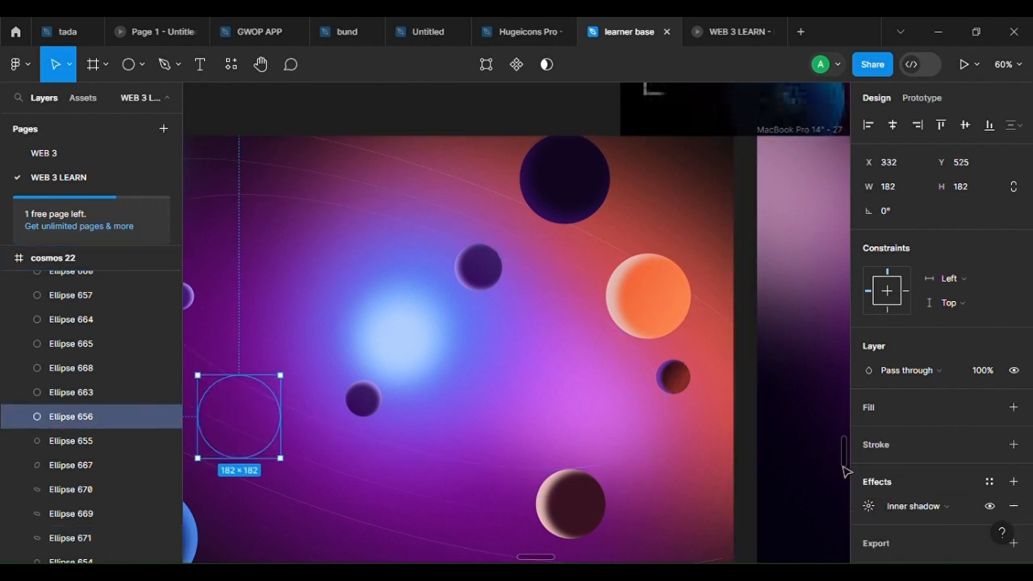
key("ctrl+z")
left_click(855, 436)
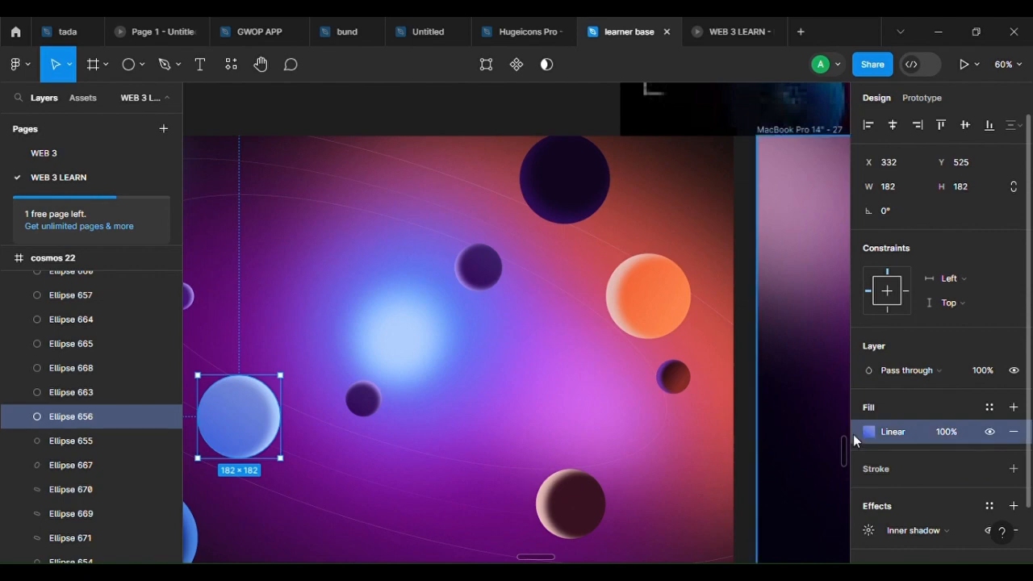
Paste the copied linear gradient fill onto the 107 × 107 circle in MacBook Pro 14" - 27 and remove its solid 627CD8 fill
scroll(594, 448, "down", 4)
scroll(613, 463, "right", 2)
scroll(631, 442, "up", 5)
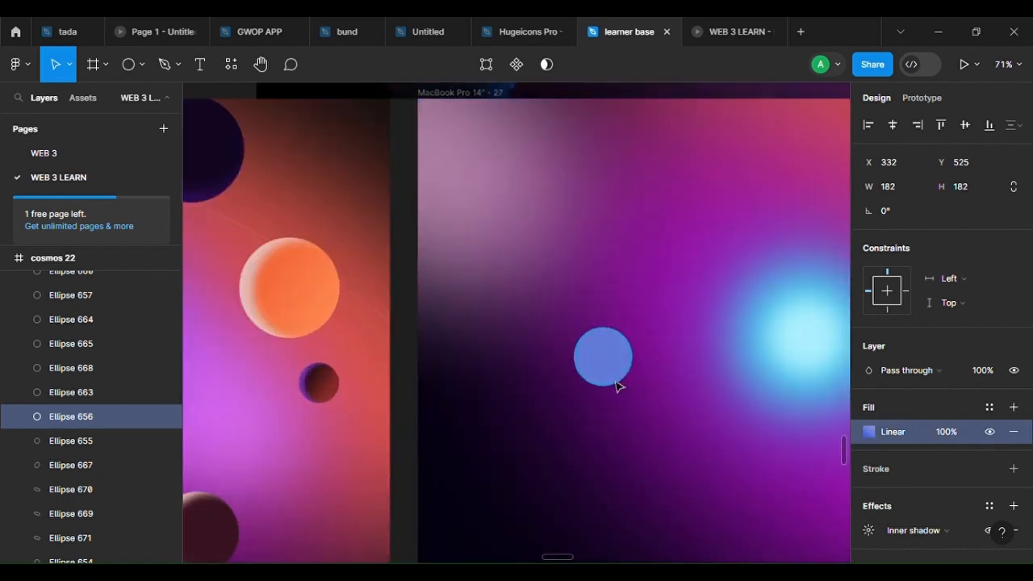
left_click(613, 373)
left_click(847, 435)
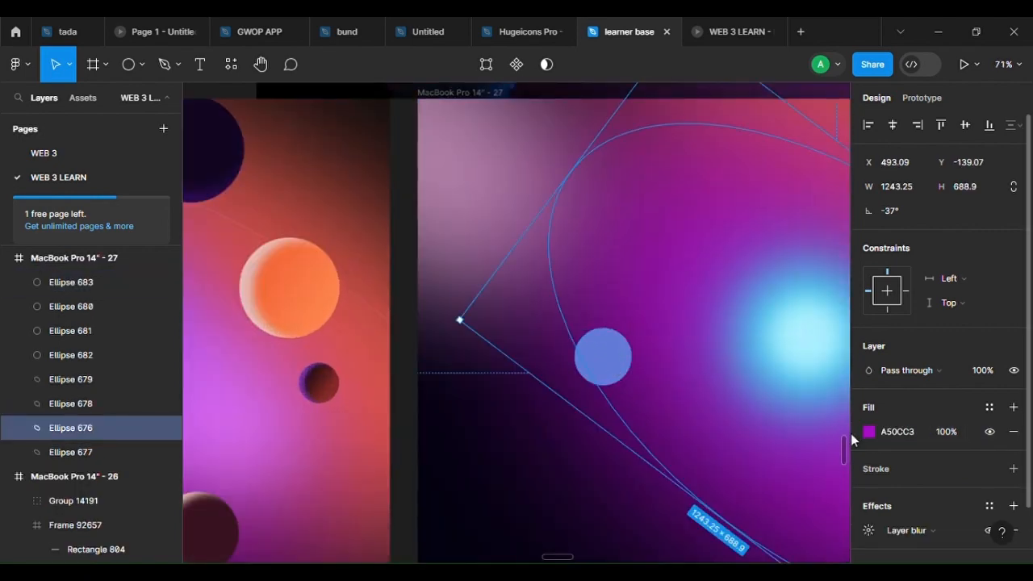
left_click(854, 433)
key("ctrl+z")
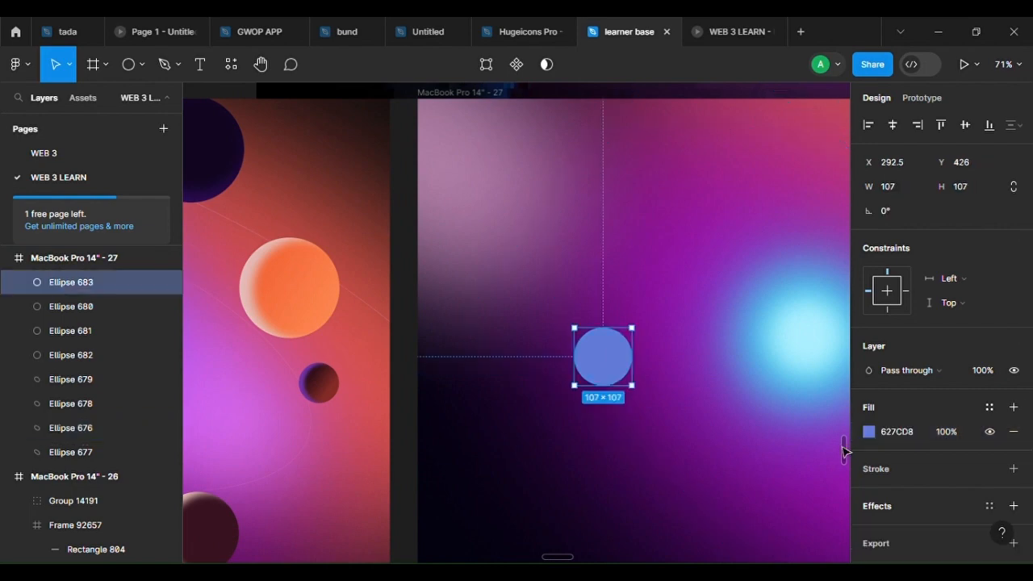
left_click(856, 433)
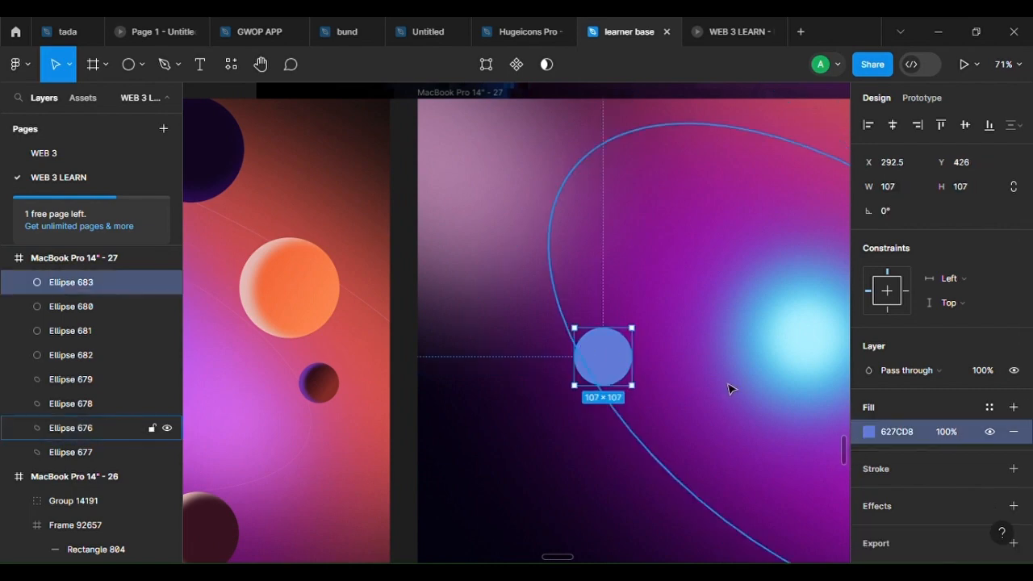
key("ctrl+v")
left_click(1013, 456)
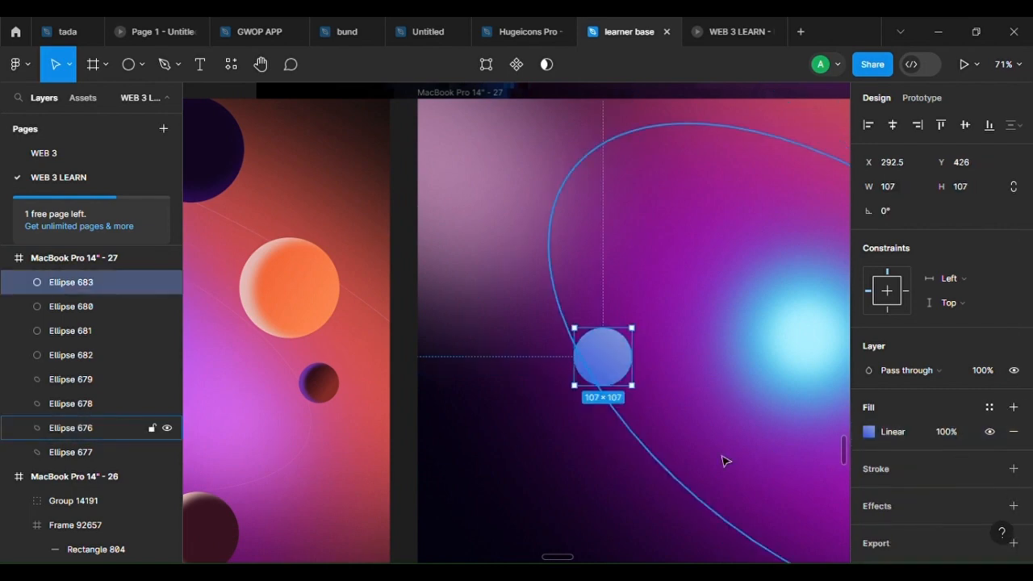
Lengthen the blue circle's linear fill gradient by moving its 4062DC end stop farther out past the circle's lower-left edge
scroll(589, 363, "up", 3)
scroll(595, 371, "up", 2)
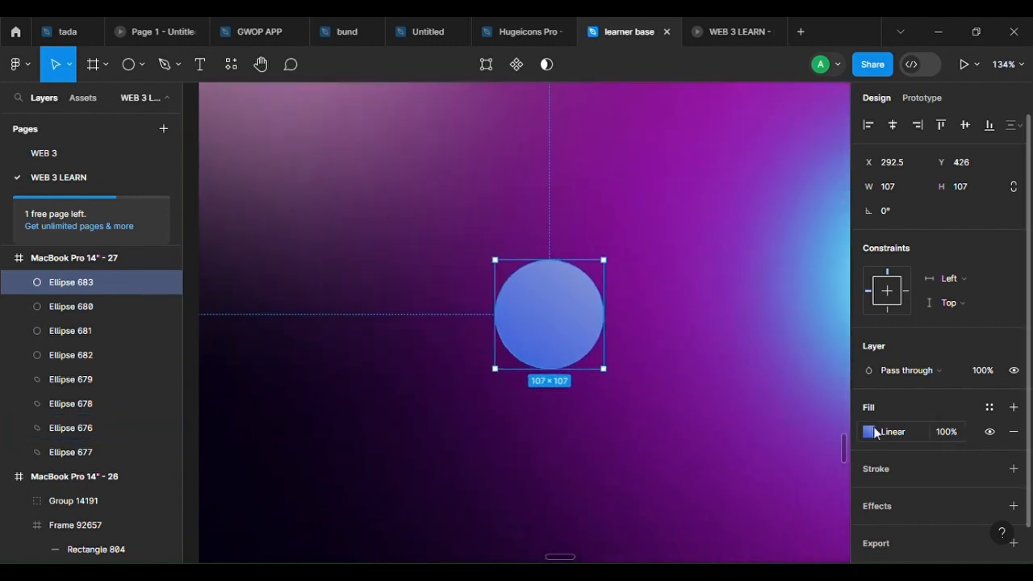
left_click(868, 432)
left_click(520, 323)
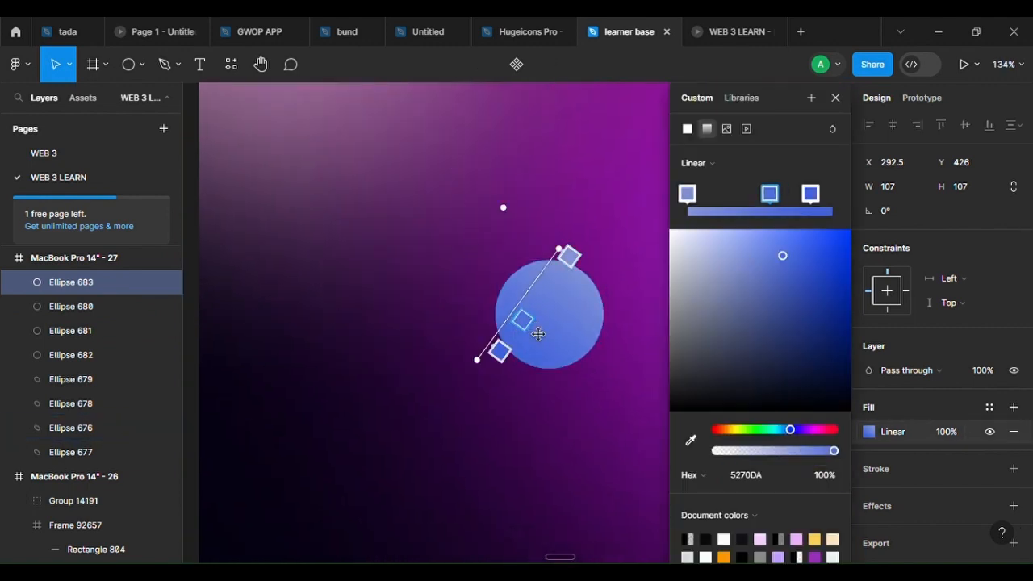
left_click_drag(502, 364, 476, 395)
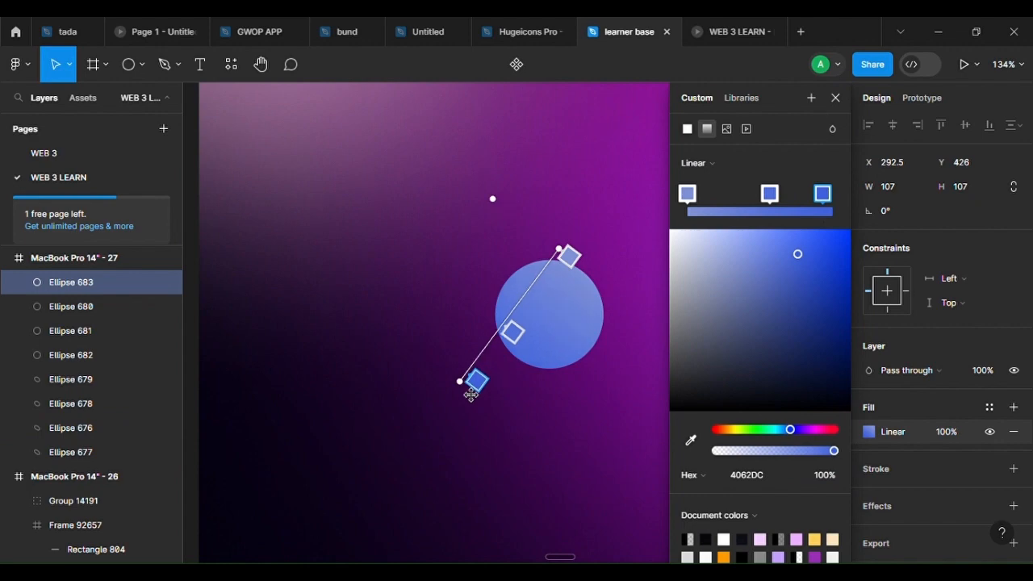
left_click(557, 413)
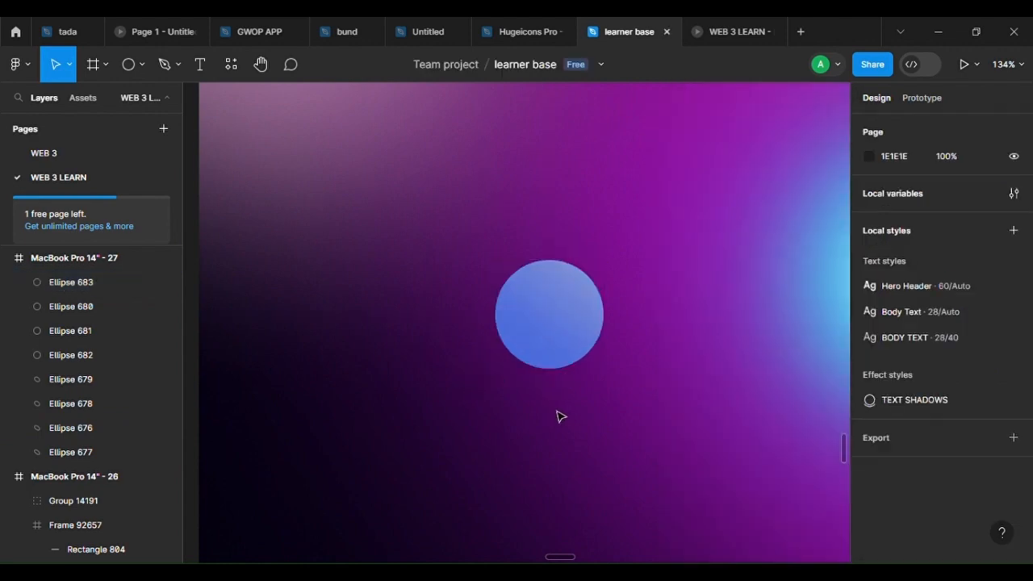
Add an inner shadow to the blue circle with offsets X 21 and Y -22
scroll(570, 376, "down", 4)
left_click(531, 354)
scroll(532, 351, "down", 4)
scroll(565, 367, "right", 2)
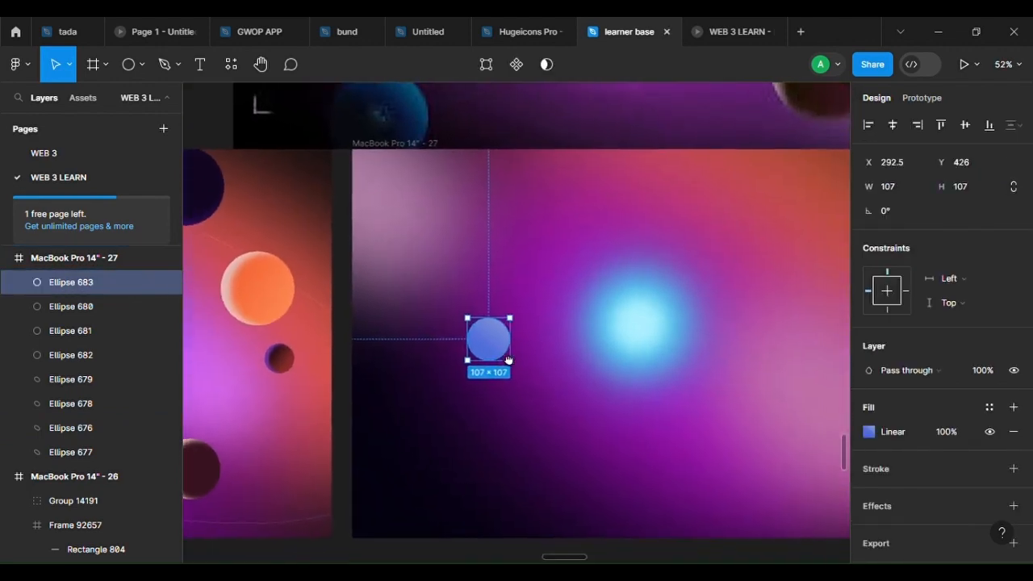
scroll(605, 359, "up", 4)
scroll(933, 461, "down", 1)
left_click(1014, 469)
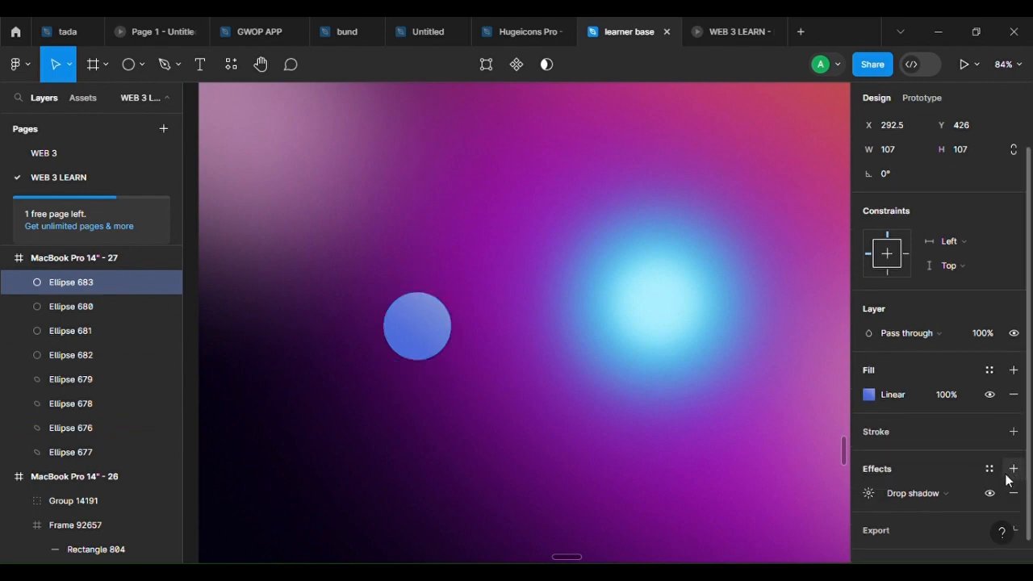
left_click(927, 494)
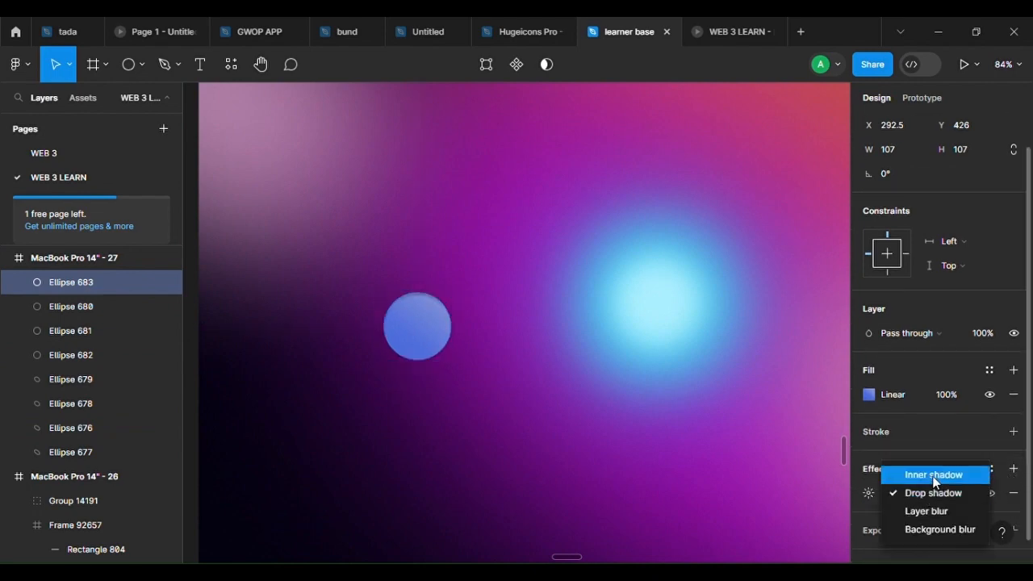
left_click(932, 474)
left_click(868, 493)
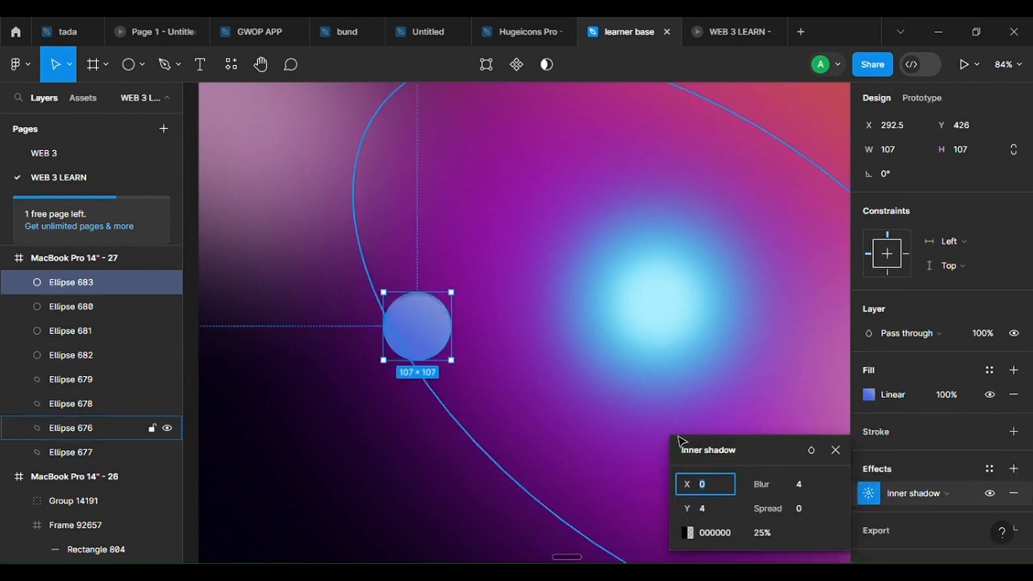
left_click_drag(686, 484, 644, 492)
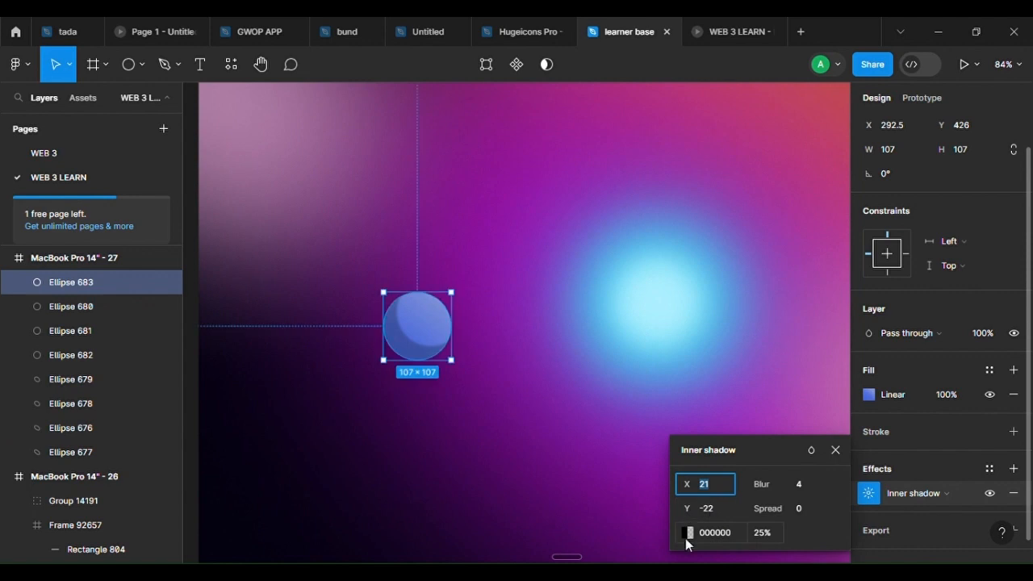
Colour the inner shadow dark blue 384B90 at 100% opacity, adjusting a shade sampled from the circle, and set its blur to 20.1
left_click(688, 532)
left_click(509, 381)
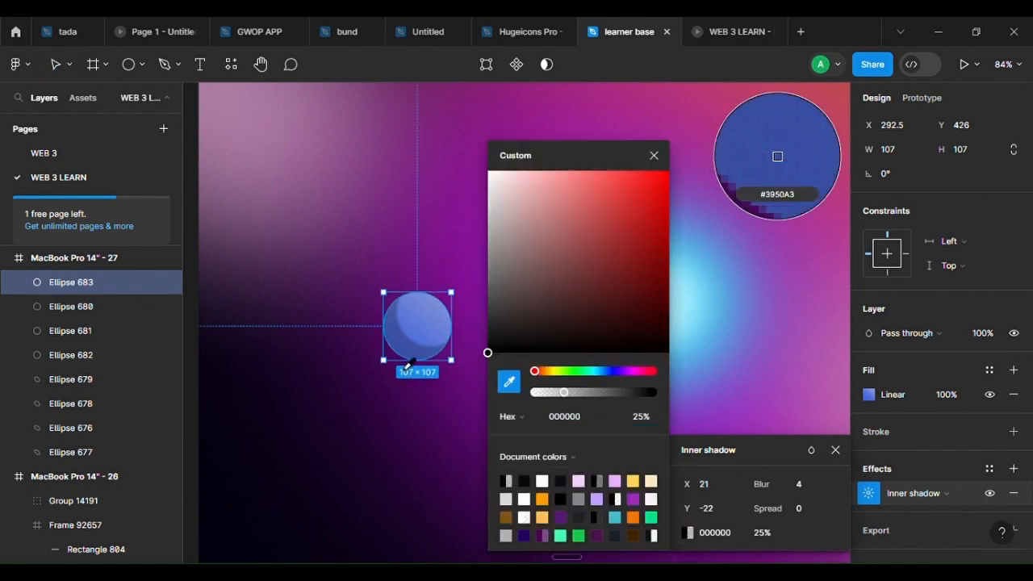
left_click(410, 367)
left_click_drag(596, 246, 598, 254)
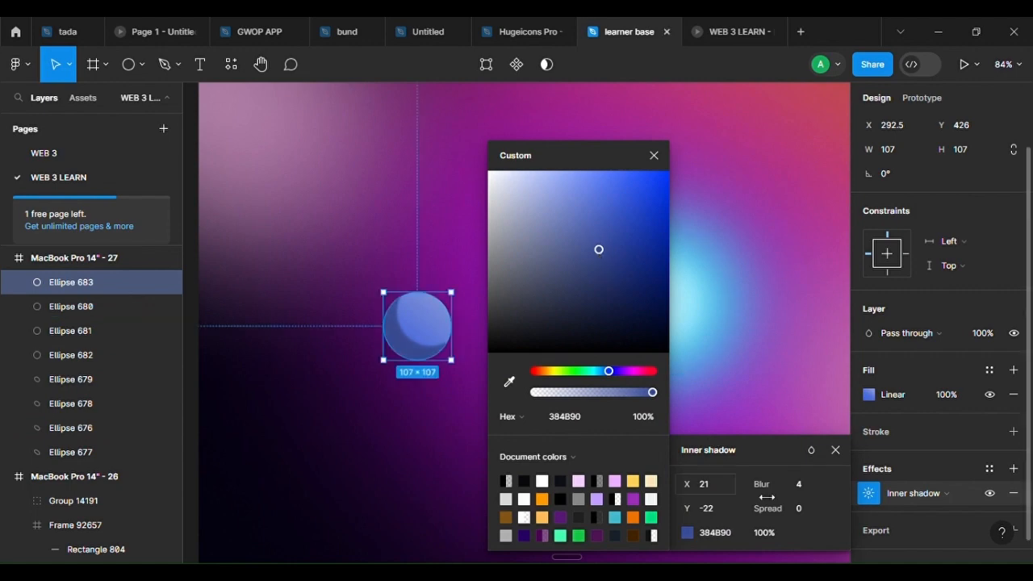
left_click_drag(769, 493, 1000, 492)
Add a second inner shadow to the blue circle with its X offset at -12
left_click(1014, 469)
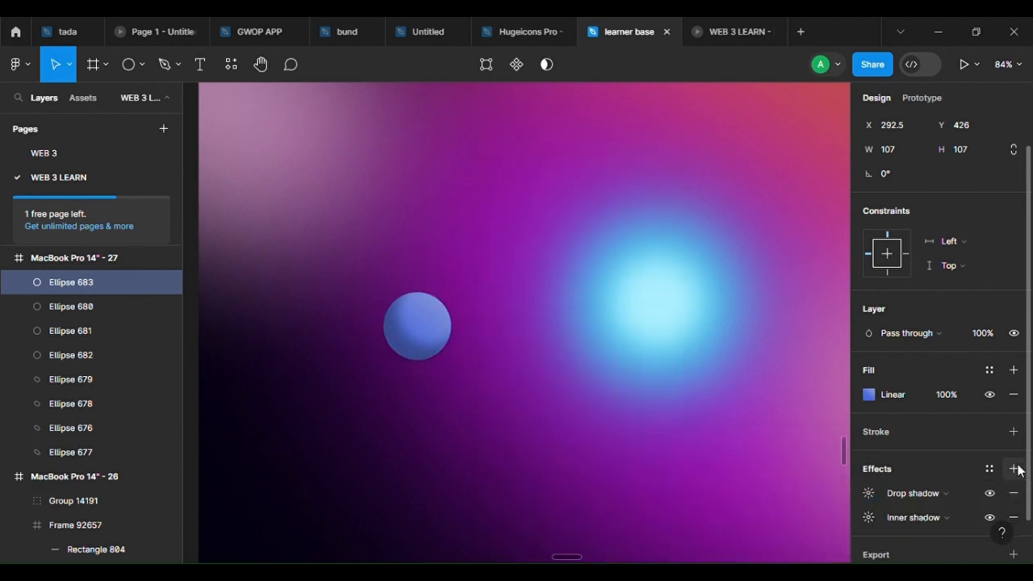
left_click(937, 493)
left_click(897, 471)
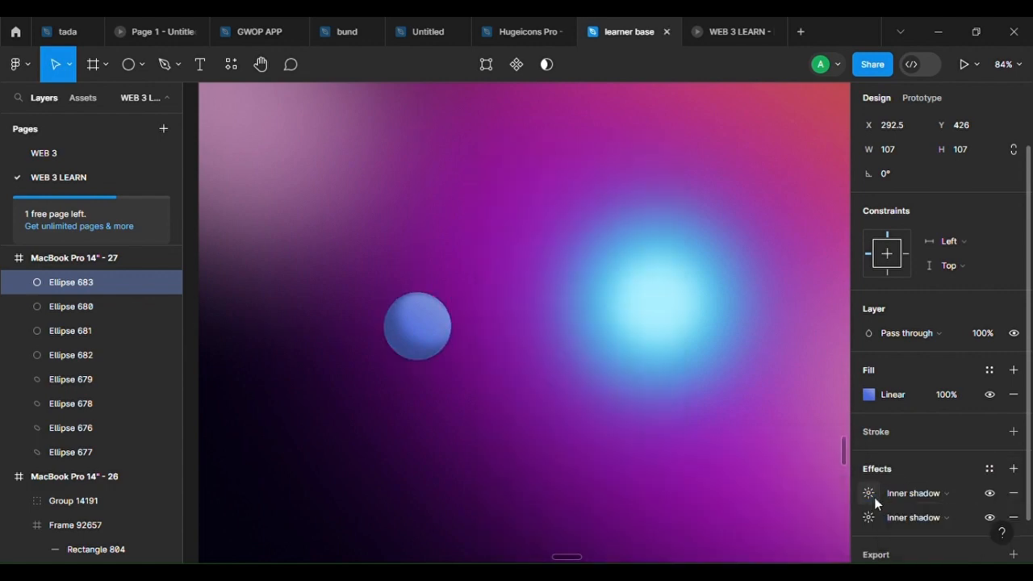
left_click(870, 494)
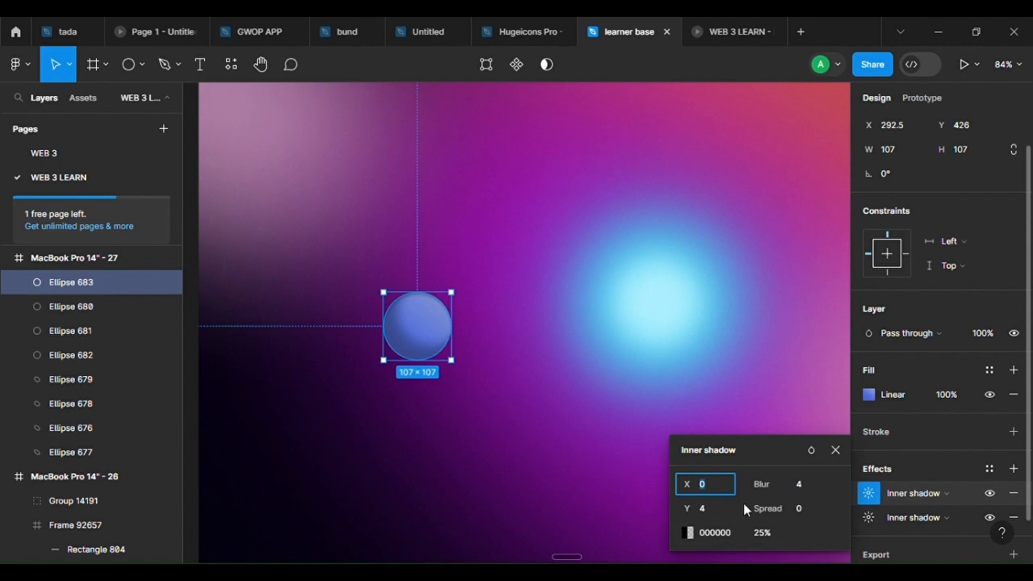
left_click_drag(701, 493, 676, 481)
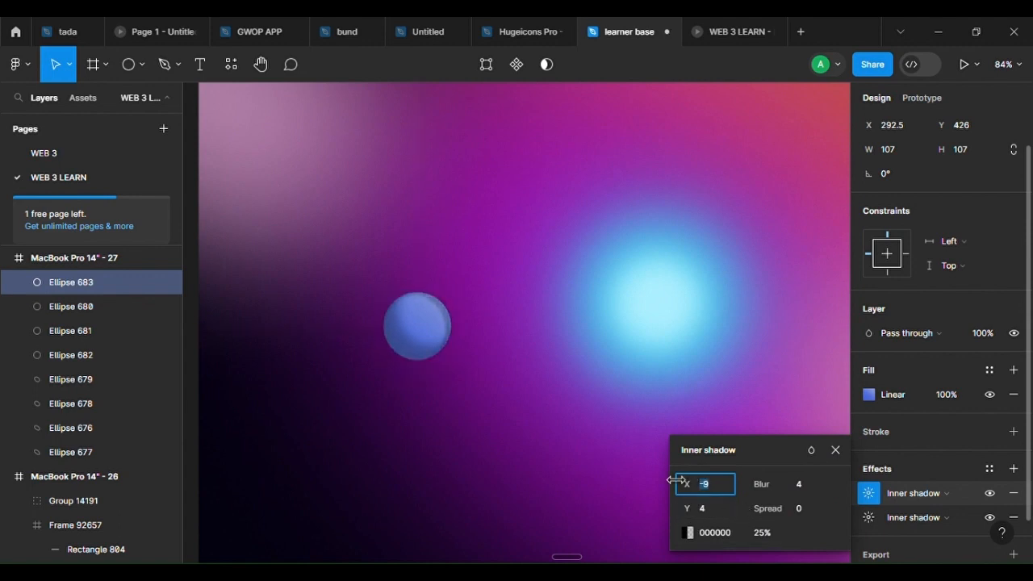
Colour the second inner shadow 75D7FD at 100% opacity, brightening a light blue sampled from the glowing circle
left_click(688, 532)
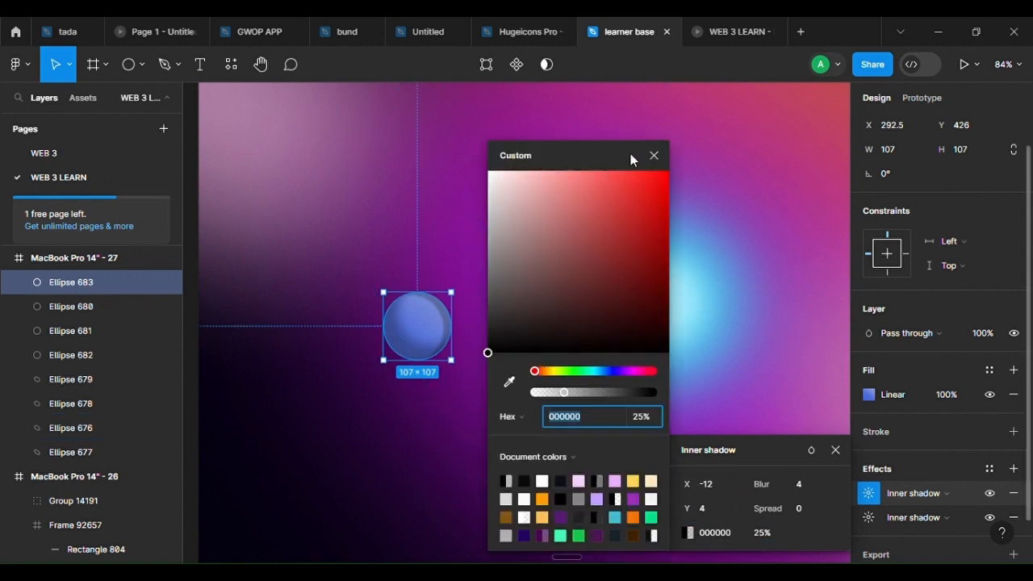
left_click_drag(634, 156, 294, 151)
left_click(218, 377)
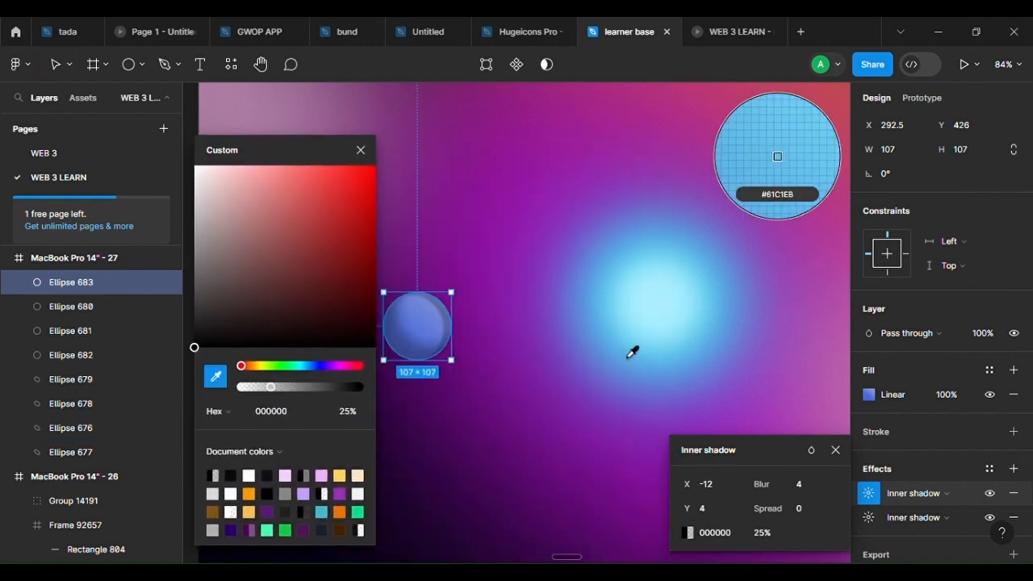
left_click(612, 305)
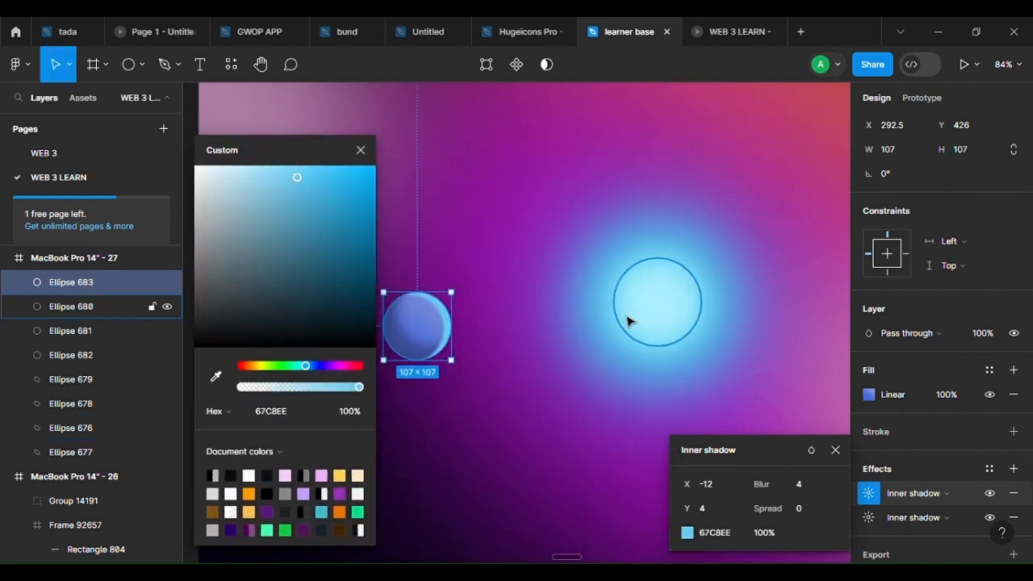
left_click_drag(310, 189, 292, 168)
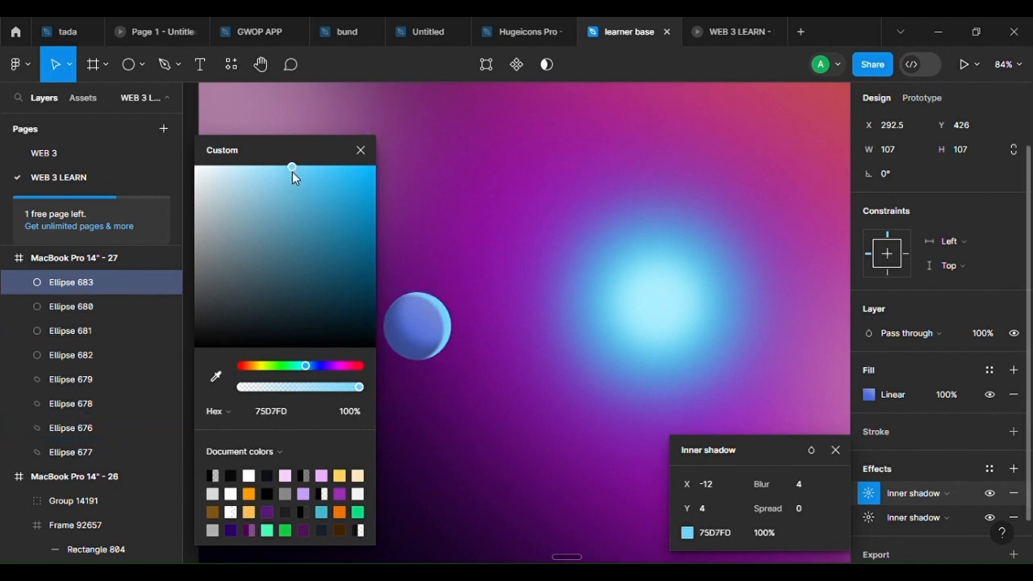
Set the light blue inner shadow's blur to 14.4, keep its opacity at 100%, and deselect the circle
left_click_drag(756, 484, 1002, 484)
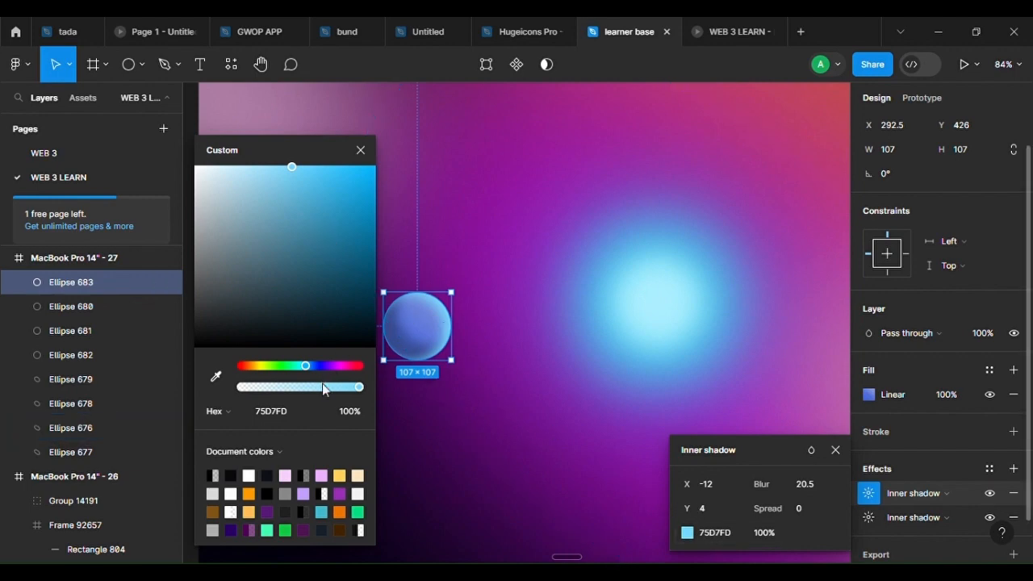
left_click_drag(322, 386, 363, 388)
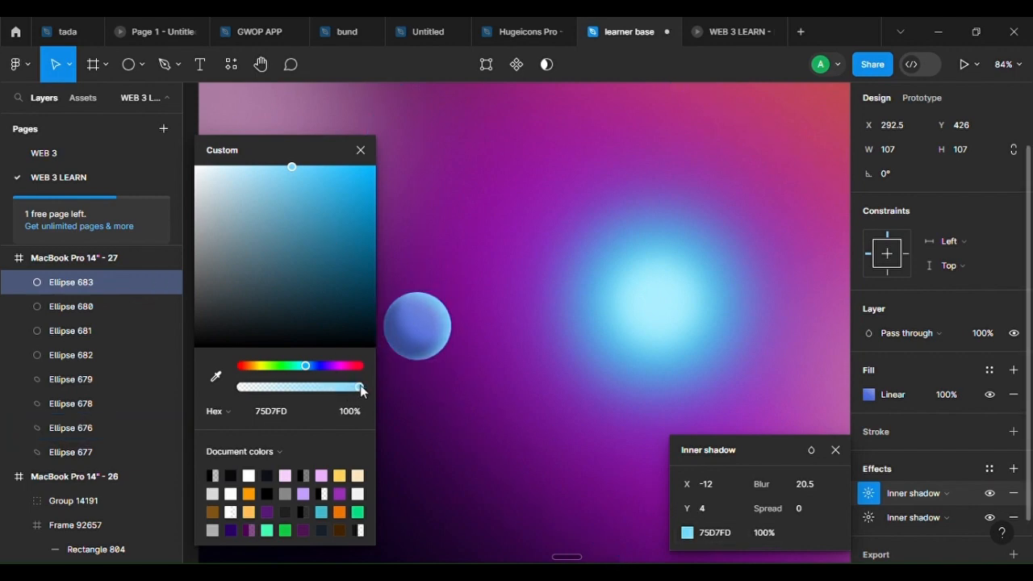
left_click_drag(778, 486, 699, 482)
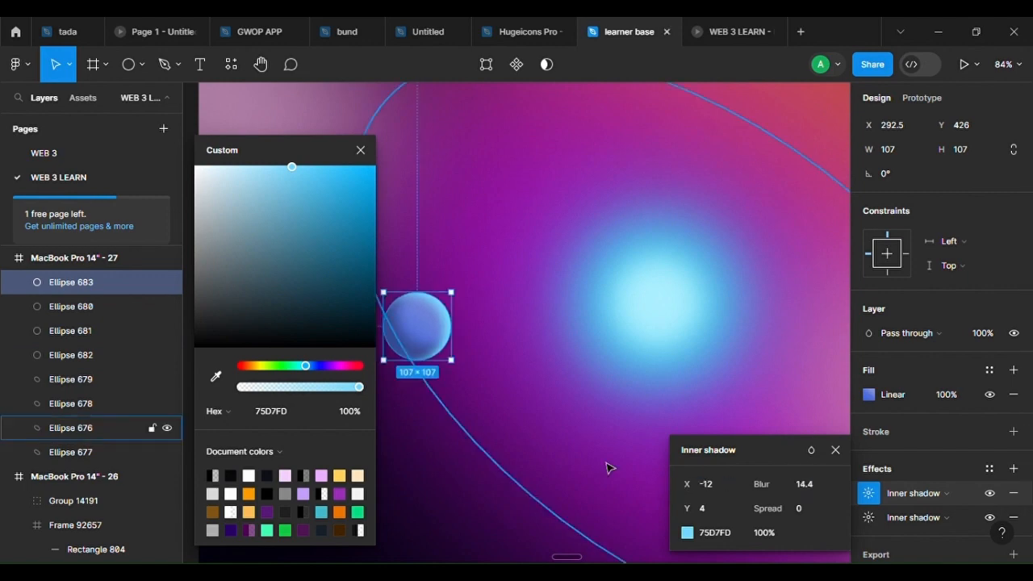
left_click(505, 508)
scroll(505, 509, "down", 5)
scroll(476, 476, "up", 4)
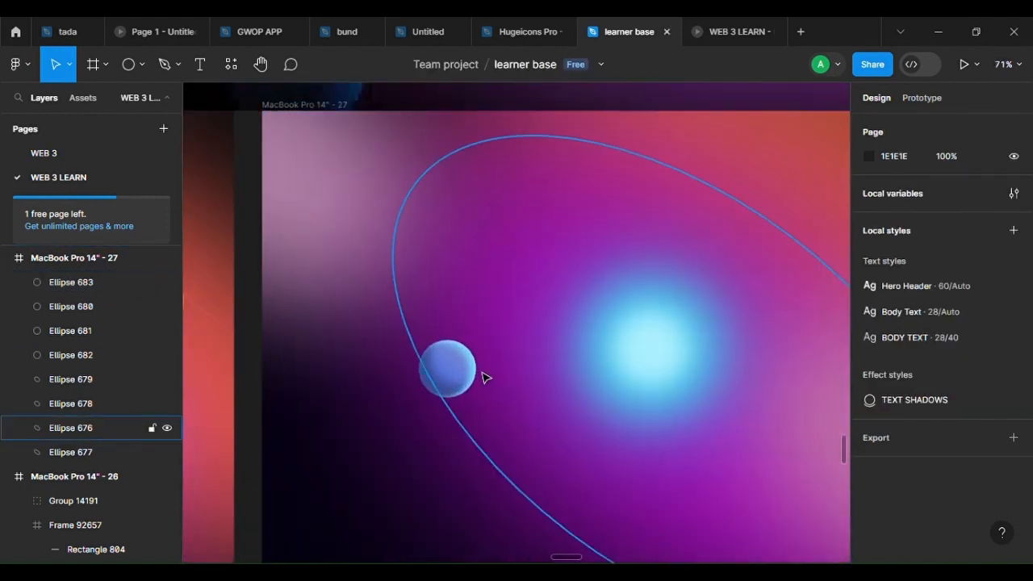
Set the blue circle's light blue inner shadow to X offset -14 and blur 19.7
left_click(451, 371)
left_click(869, 530)
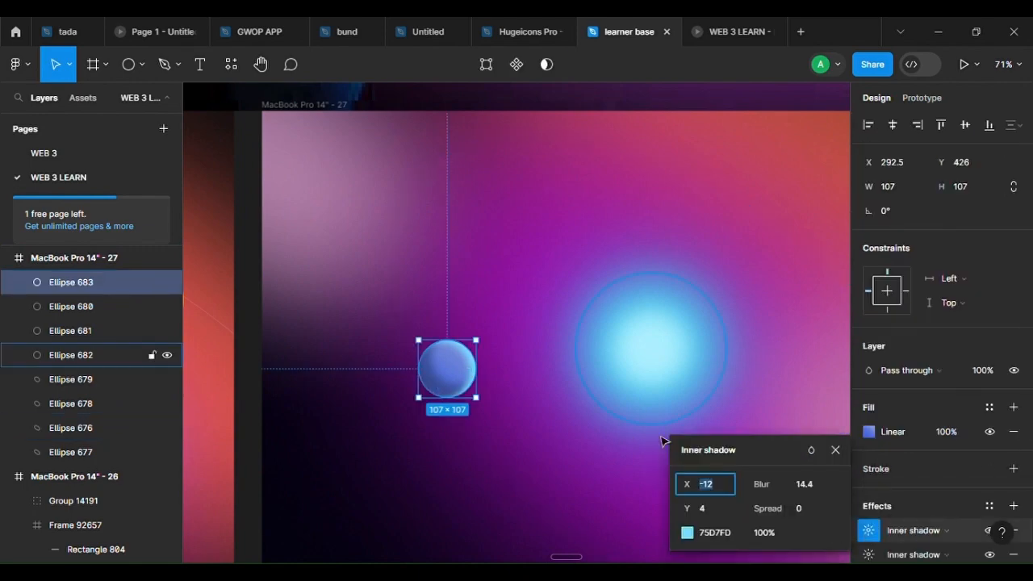
left_click_drag(797, 491, 895, 478)
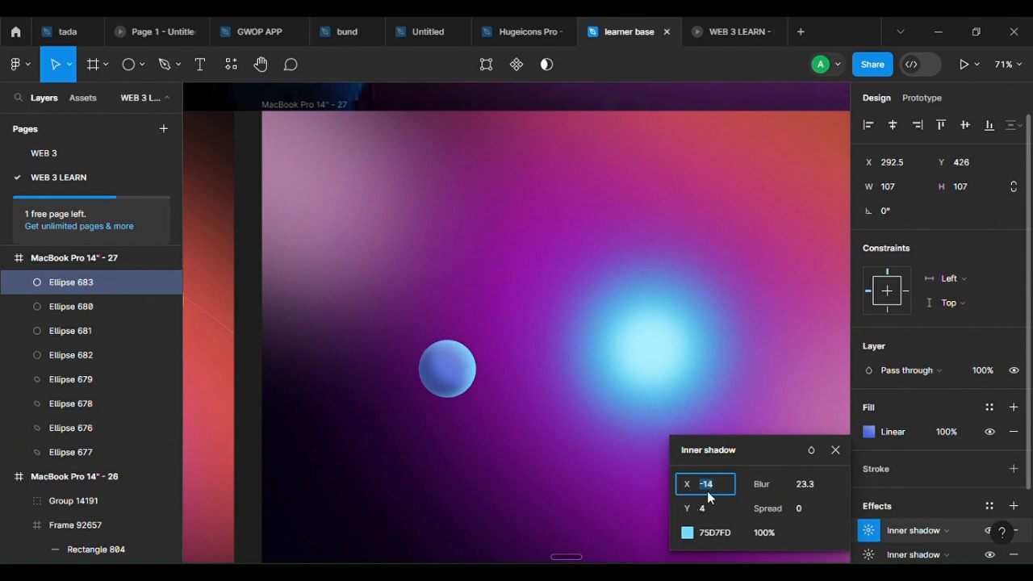
left_click_drag(761, 484, 722, 484)
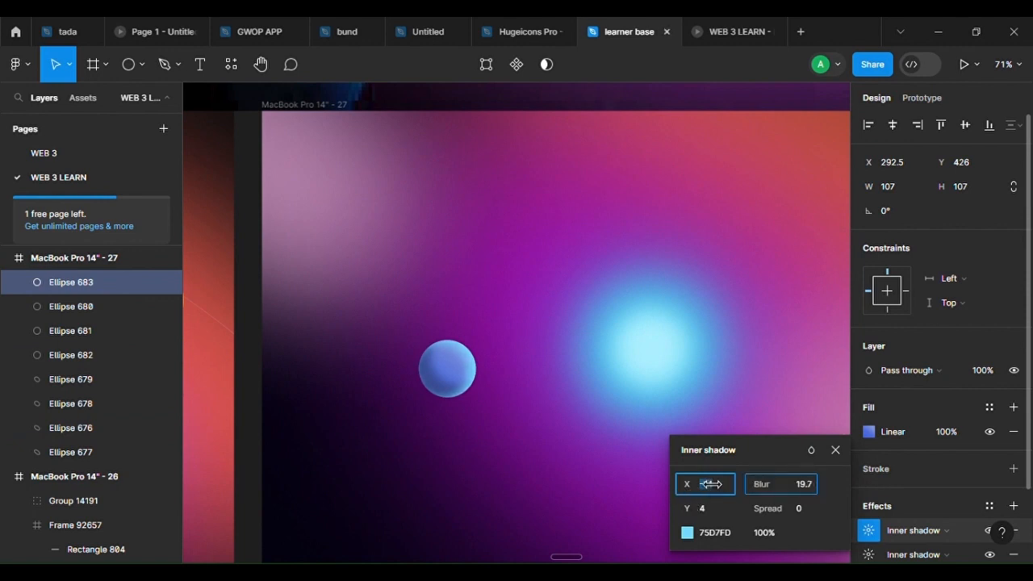
Lighten the light blue inner shadow's colour to 96DFFC and reduce its opacity to 76%
left_click(686, 533)
left_click(633, 394)
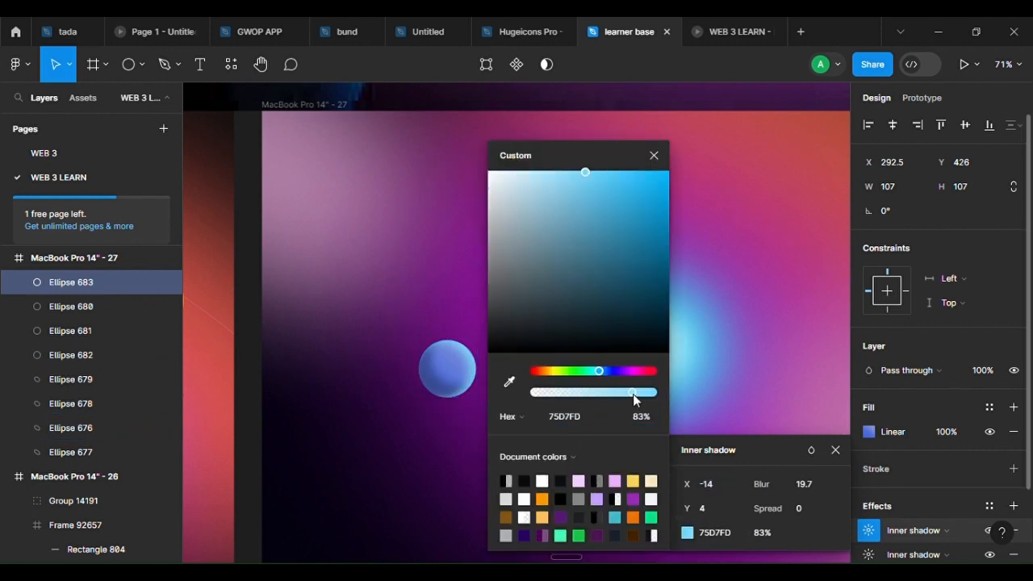
left_click_drag(632, 394, 624, 394)
left_click_drag(626, 210, 561, 174)
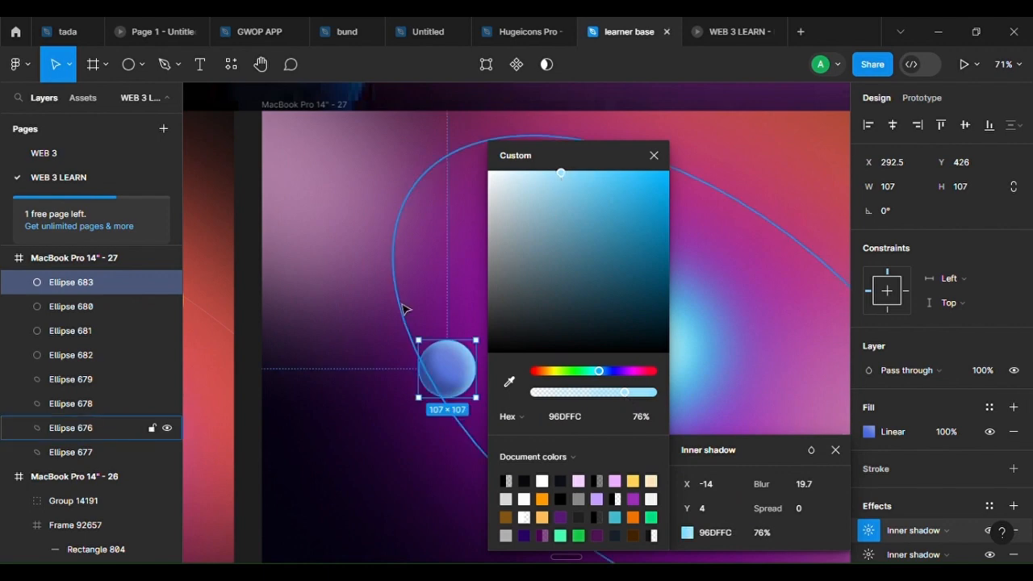
left_click(369, 296)
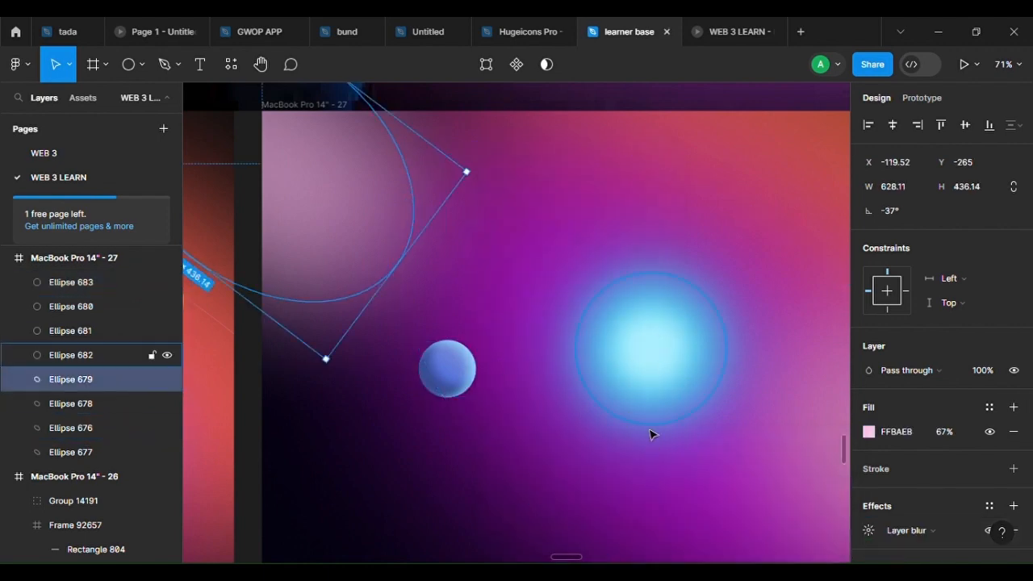
Duplicate the shaded blue circle onto the pink glow in the frame's upper-left area, at X 107, Y 194
left_click(517, 433)
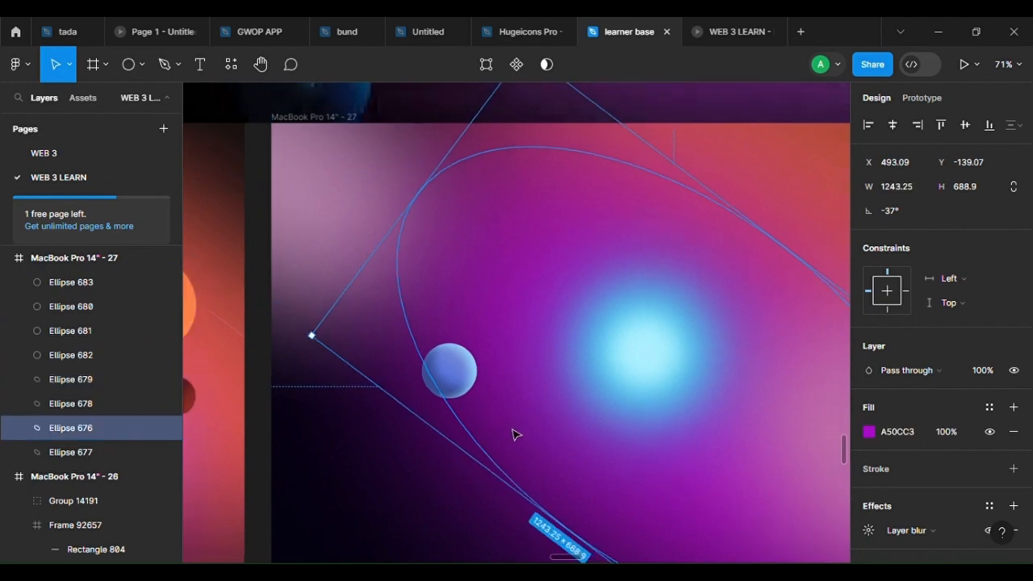
scroll(517, 433, "down", 3, "ctrl")
left_click(501, 493)
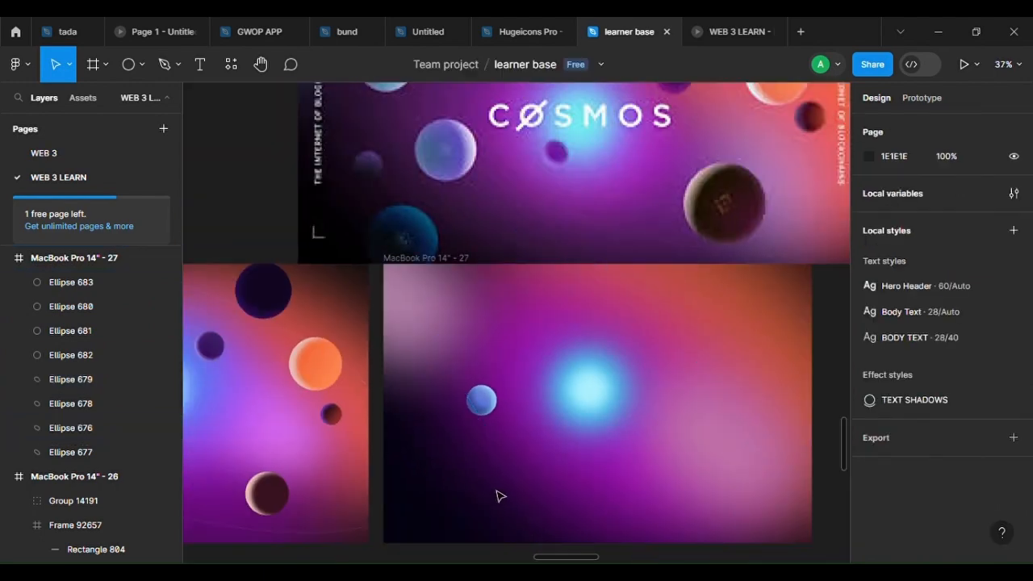
scroll(484, 476, "up", 3)
scroll(482, 478, "up", 5, "ctrl")
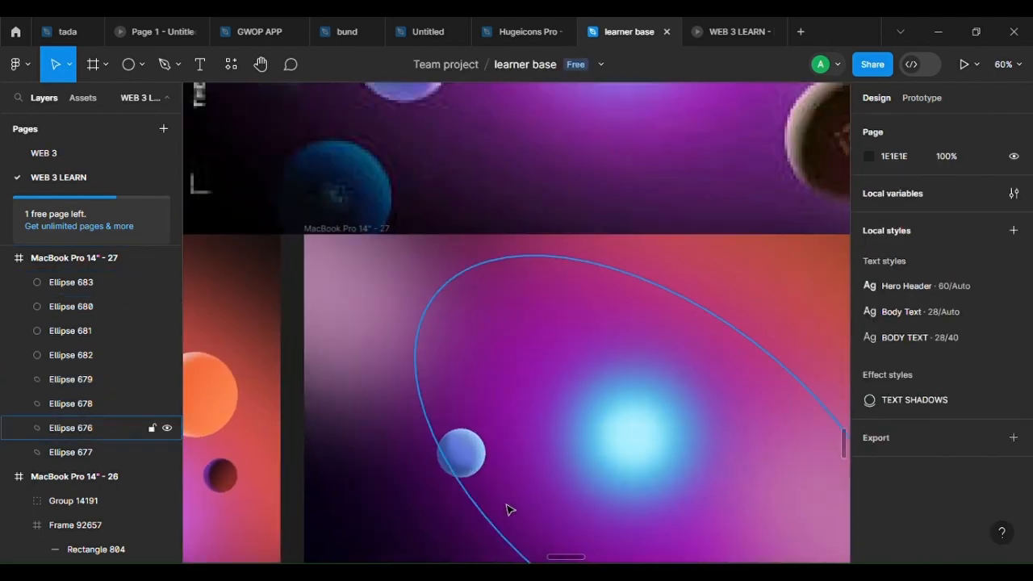
left_click_drag(456, 435, 305, 248, "alt")
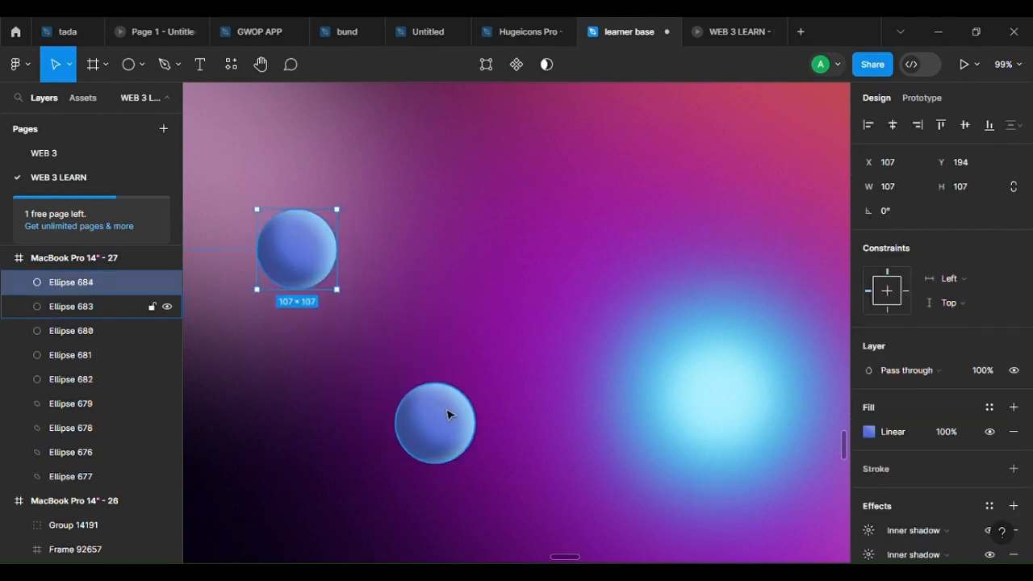
Darken the original blue circle's dark inner shadow to 1A254E and set that shadow's blur to 20
left_click(450, 415)
scroll(924, 505, "down", 1)
scroll(924, 505, "down", 1)
left_click(868, 470)
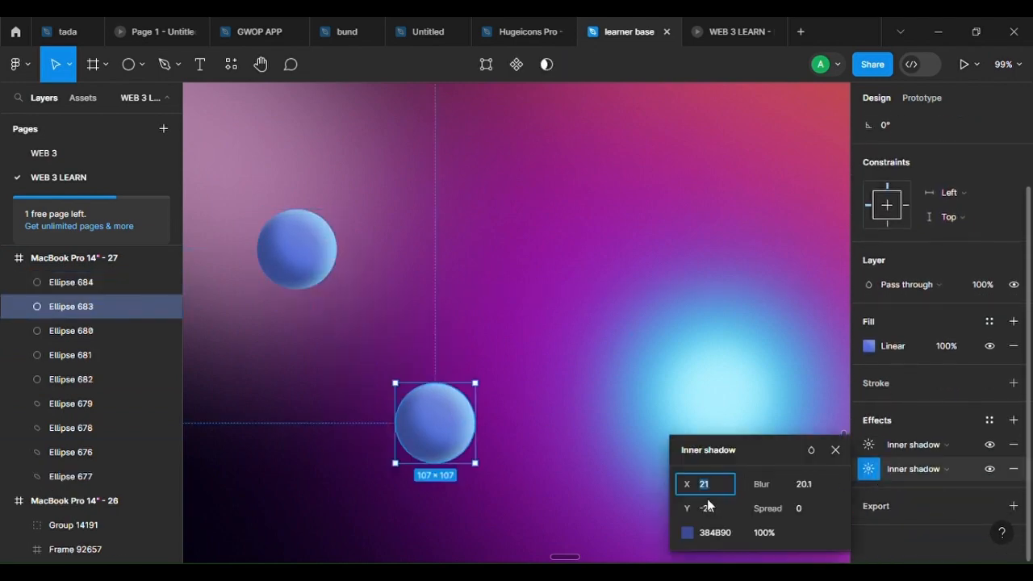
left_click(688, 532)
left_click(568, 414)
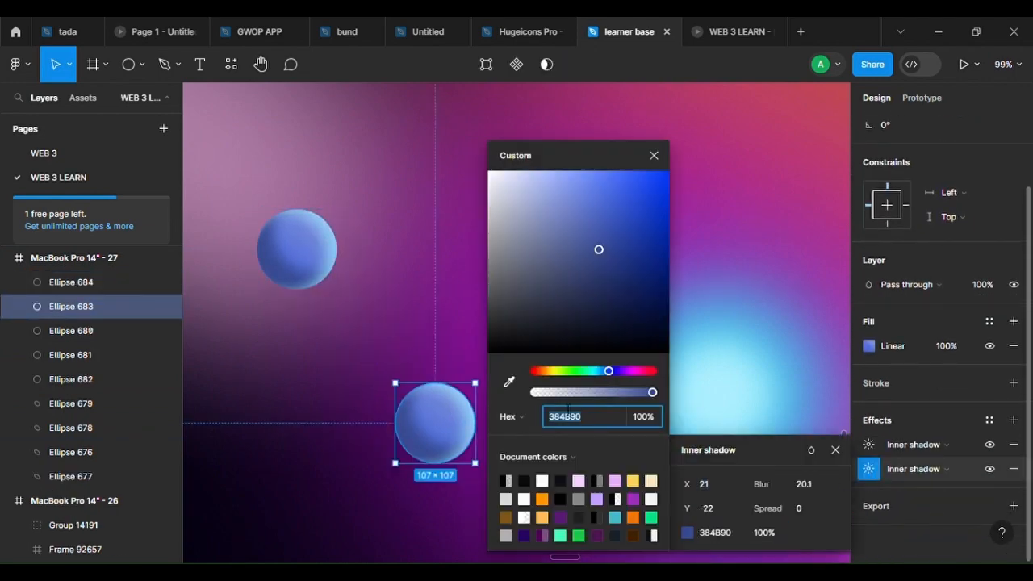
left_click_drag(603, 254, 608, 243)
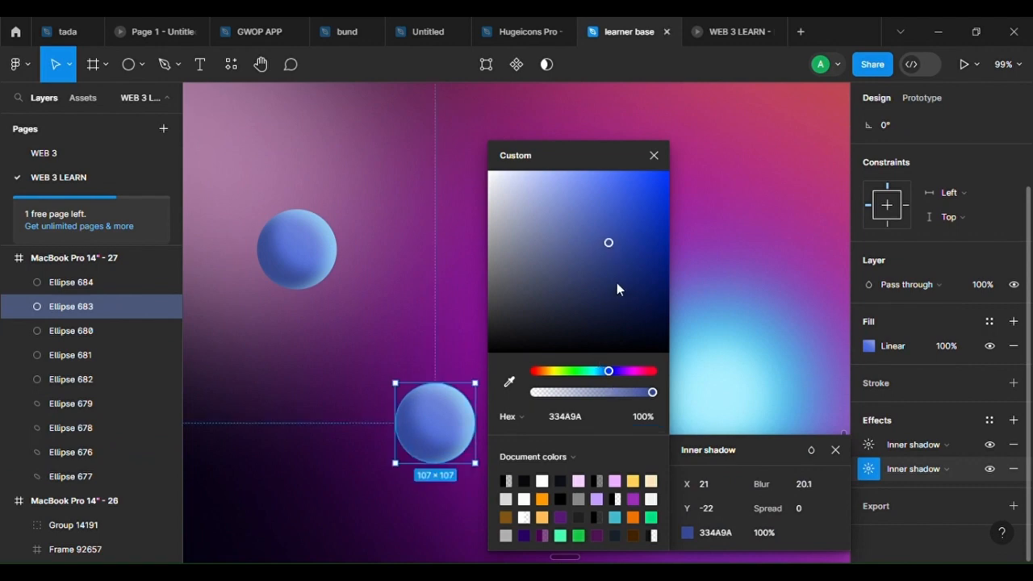
left_click_drag(618, 284, 616, 277)
left_click_drag(616, 277, 610, 303)
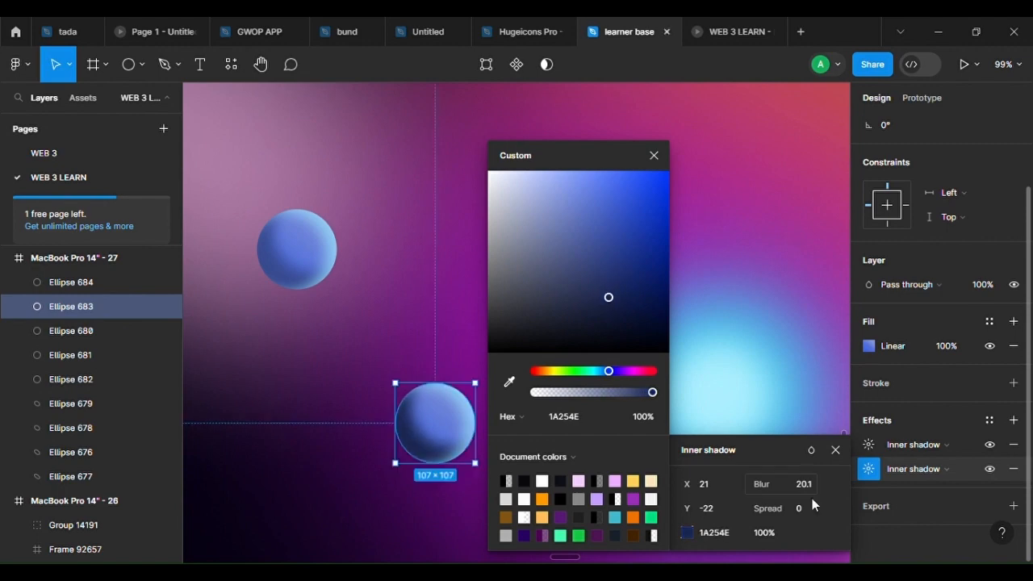
left_click_drag(763, 484, 776, 486)
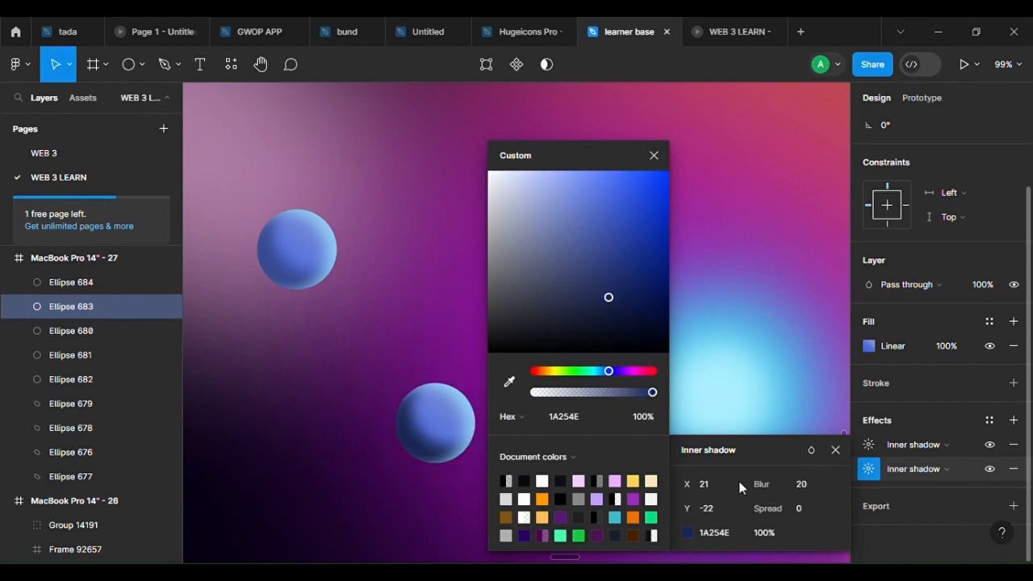
Offset the original circle's light blue inner shadow to X -15, Y 5, and deselect the circle
left_click(868, 445)
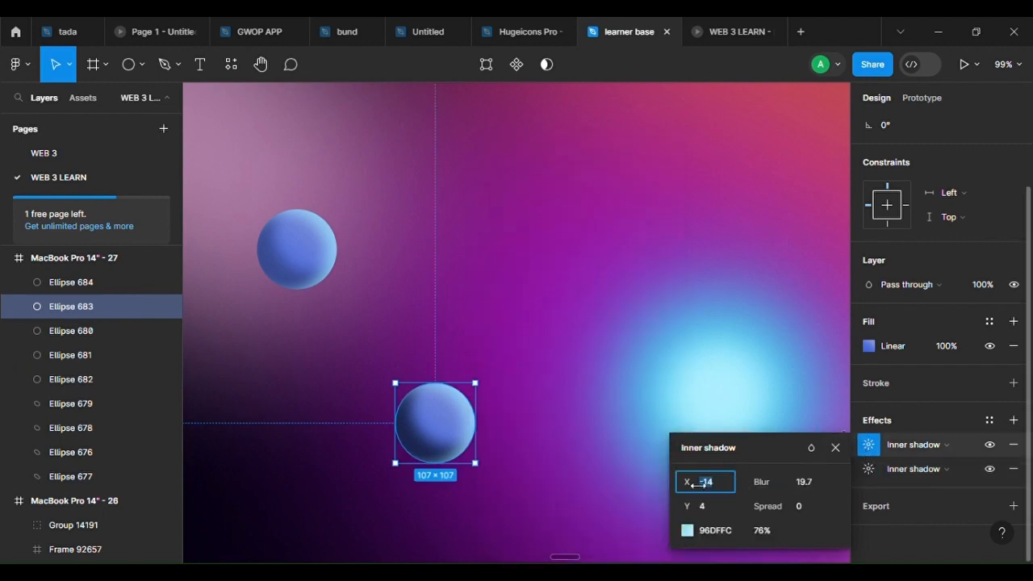
left_click_drag(698, 484, 695, 506)
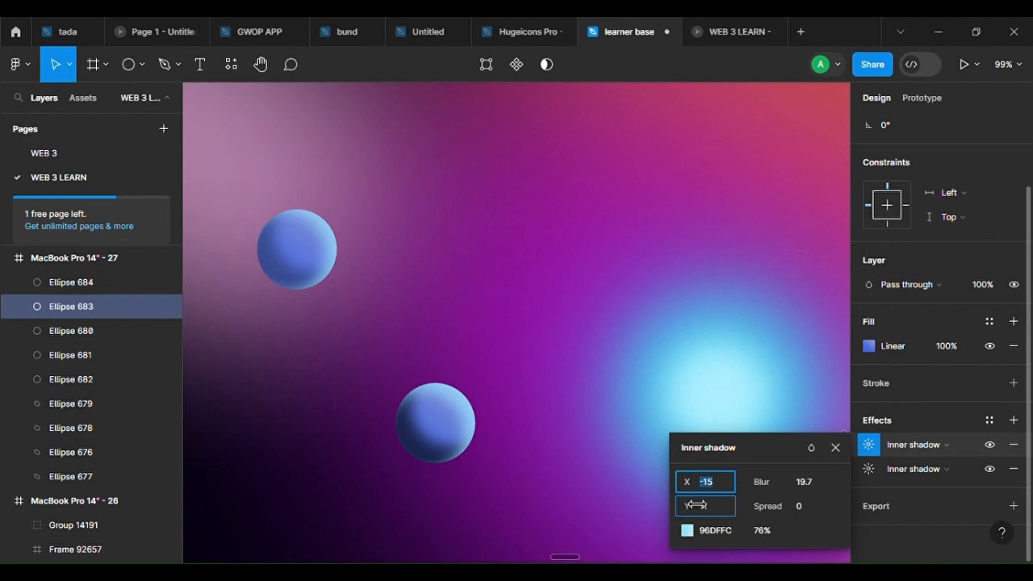
left_click(568, 357)
scroll(568, 358, "down", 5)
scroll(529, 431, "up", 4)
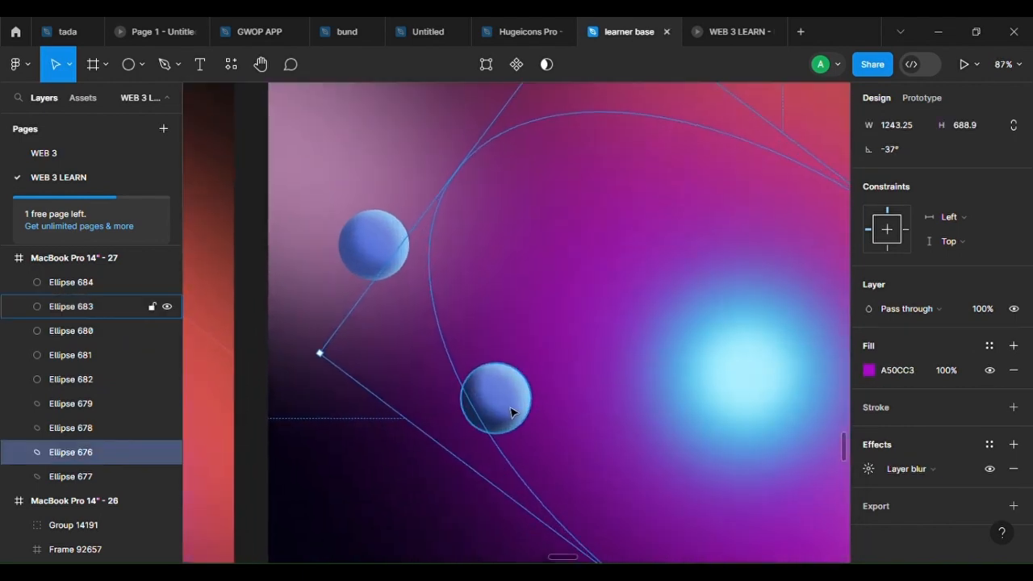
Set the original circle's light blue inner shadow to X offset -12 and blur 9.9
left_click(511, 411)
left_click(868, 468)
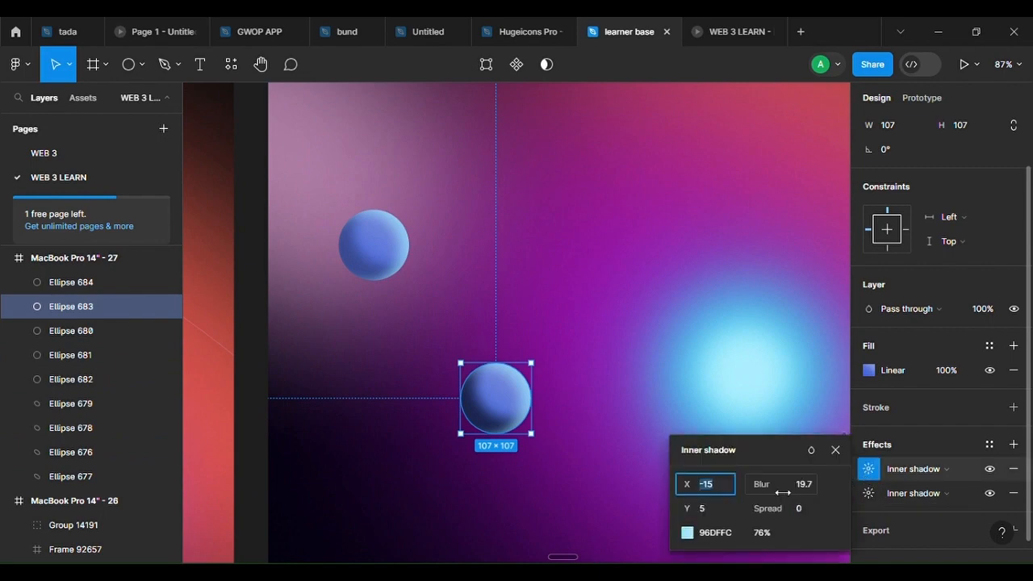
left_click_drag(782, 492, 611, 495)
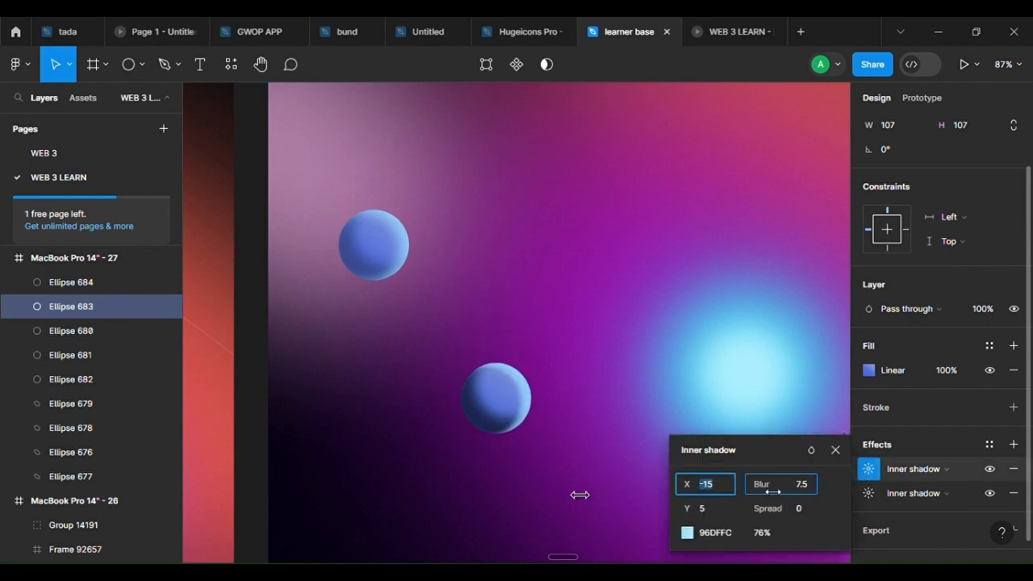
mouse_move(682, 486)
left_mouse_down()
mouse_move(669, 481)
mouse_move(691, 494)
left_mouse_up()
left_click_drag(758, 484, 776, 482)
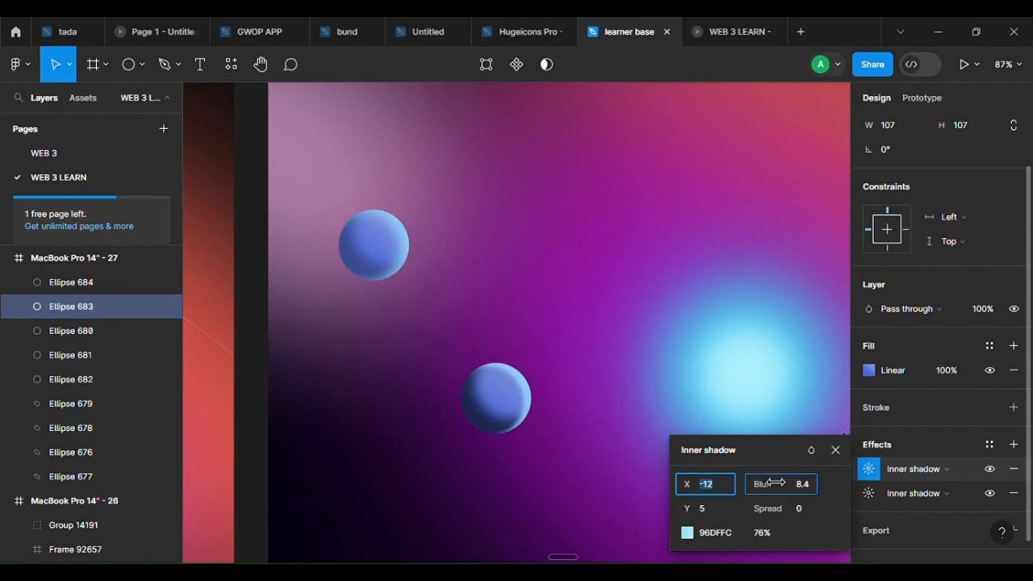
left_click(364, 261)
scroll(428, 307, "down", 2)
scroll(443, 335, "up", 3)
Sample the circle's blue for its light inner shadow and lighten it to A5B9FF at 100% opacity
left_click(479, 360)
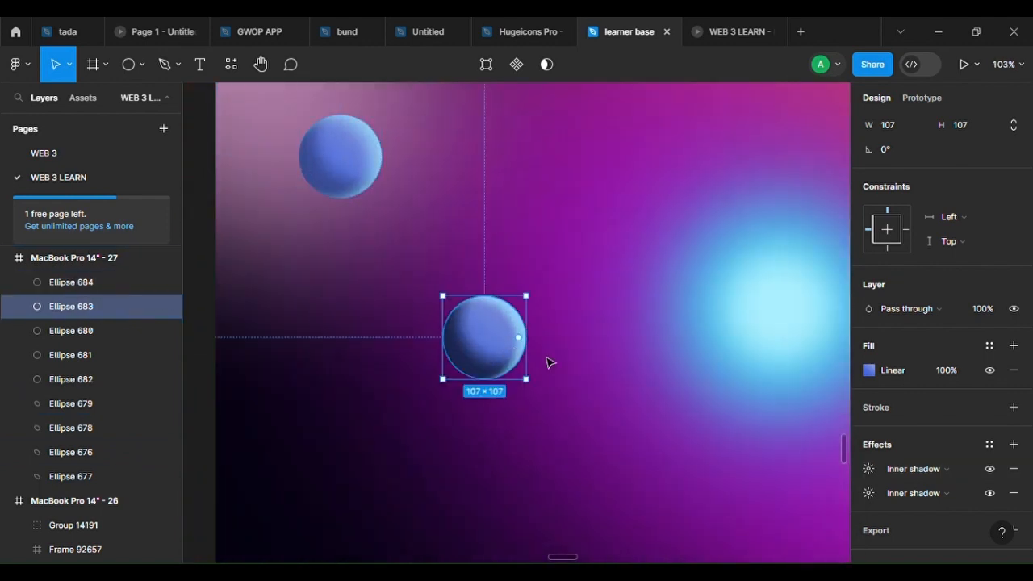
left_click(868, 370)
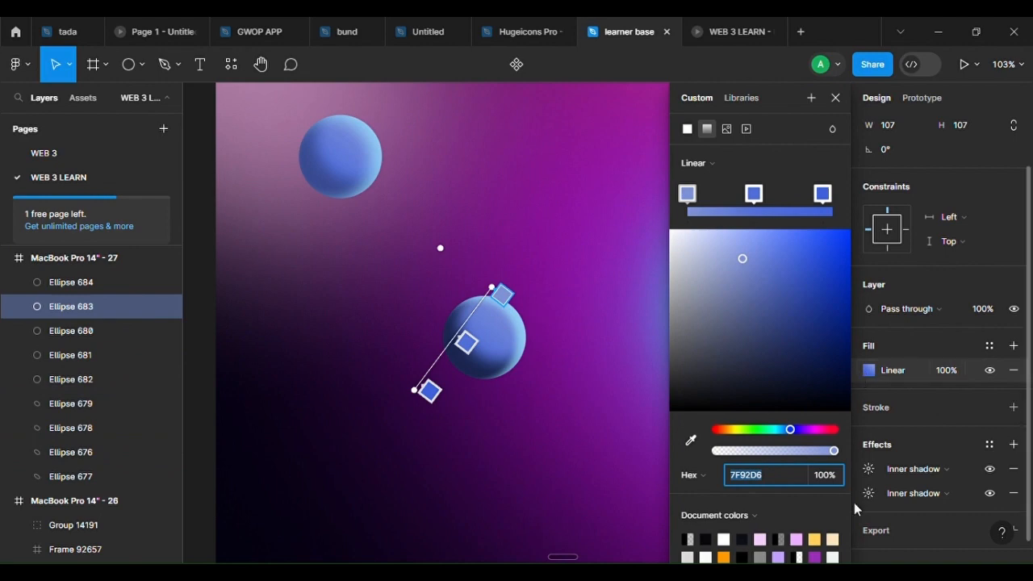
left_click(868, 468)
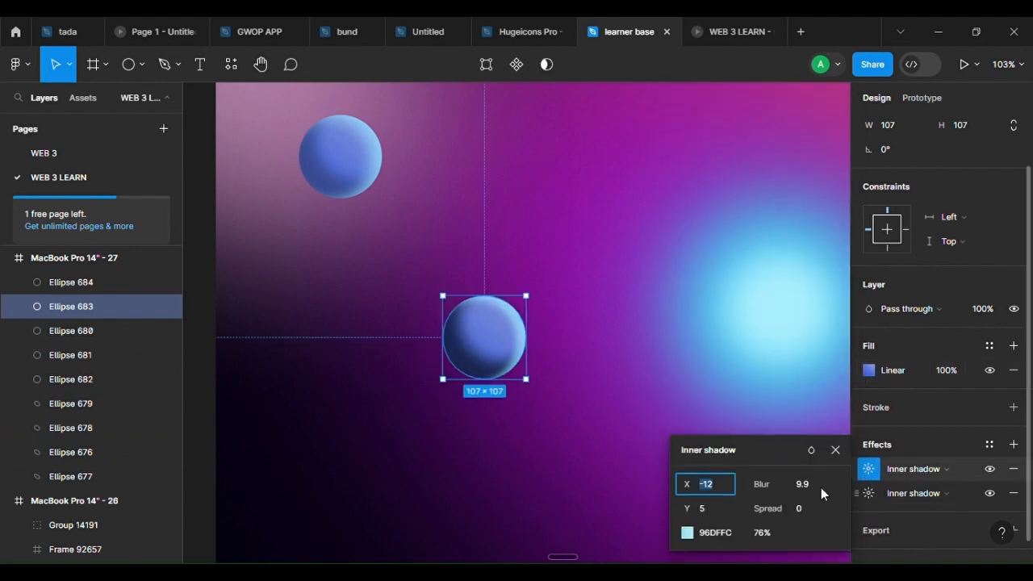
left_click(682, 533)
left_click(509, 380)
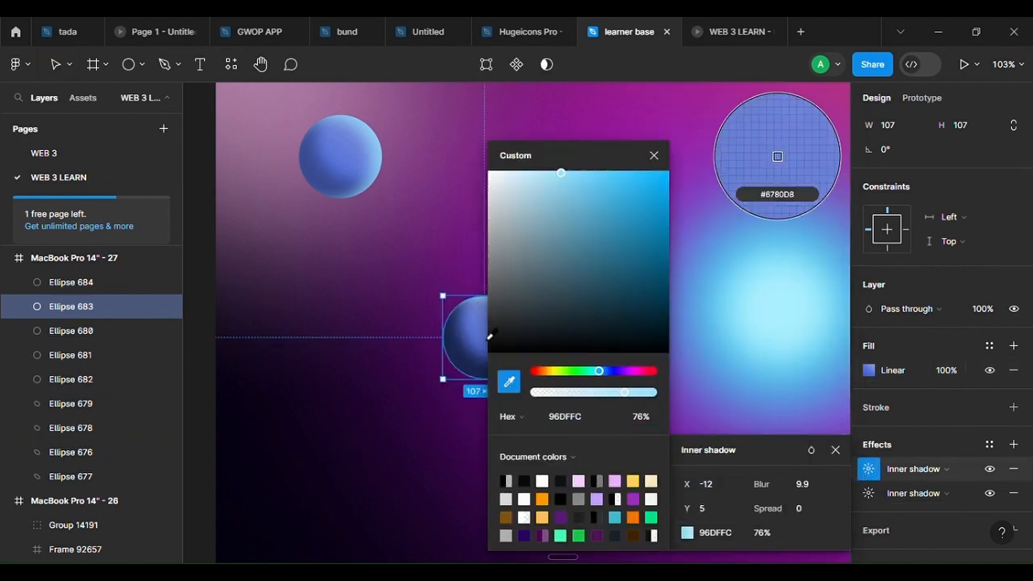
left_click(776, 155)
left_click_drag(581, 170, 733, 191)
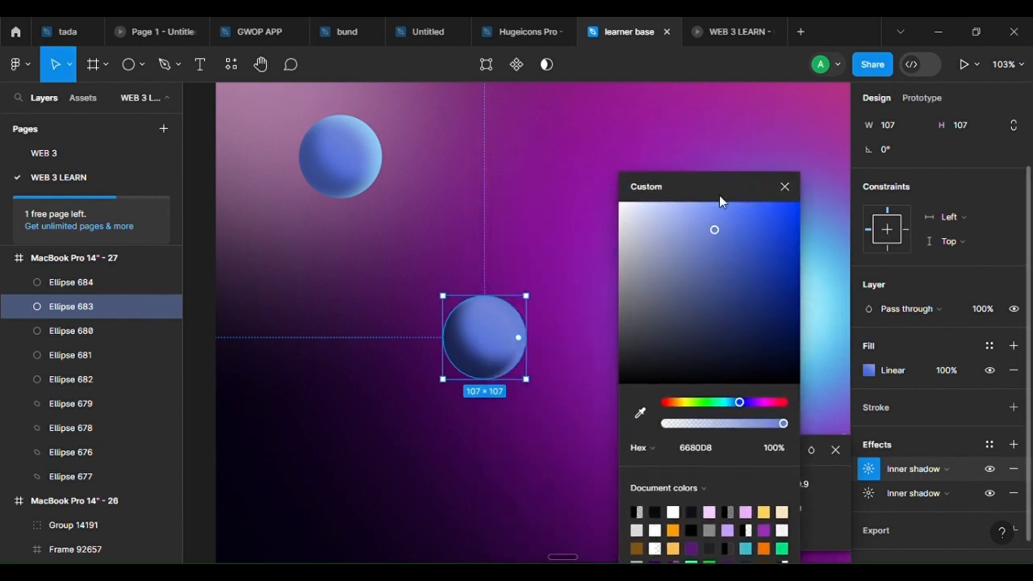
left_click(693, 203)
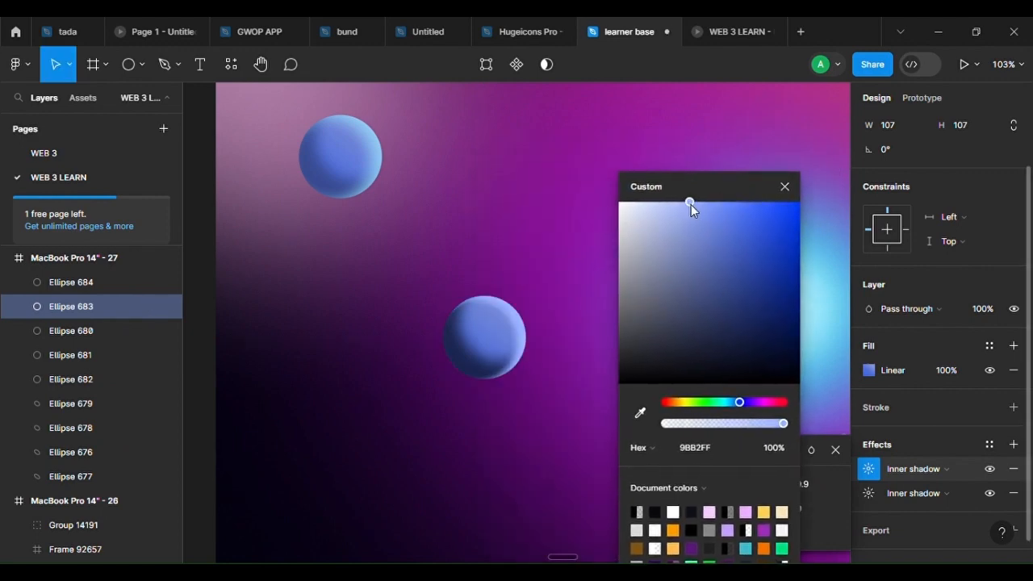
left_click_drag(689, 203, 686, 201)
left_click_drag(430, 358, 305, 333)
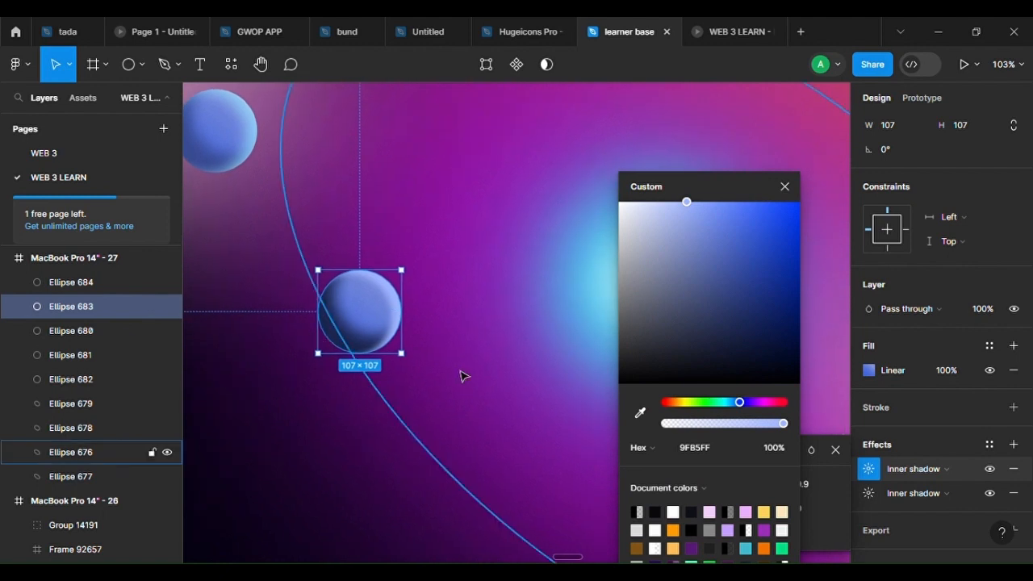
left_click_drag(666, 218, 672, 207)
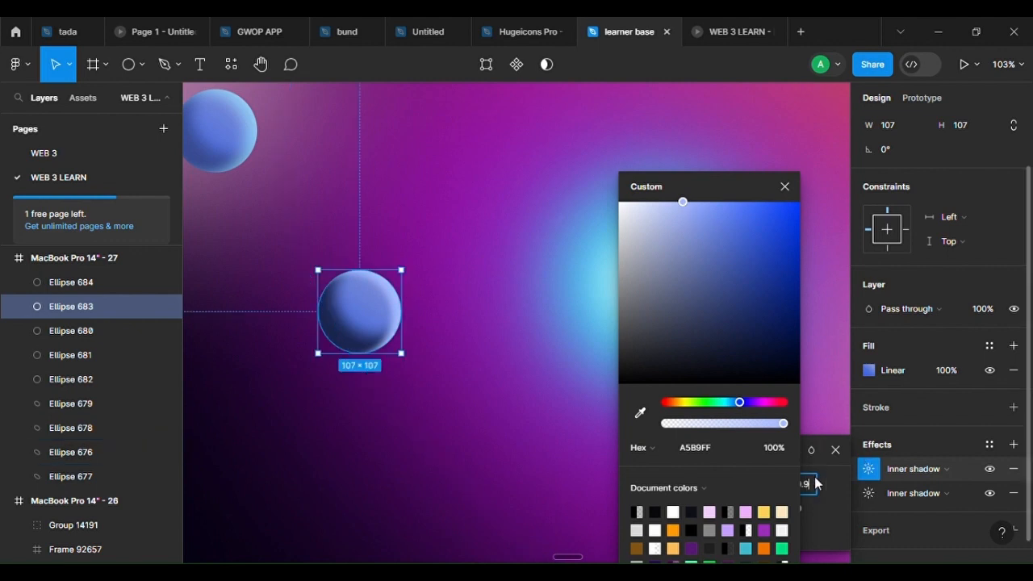
left_click_drag(732, 186, 621, 175)
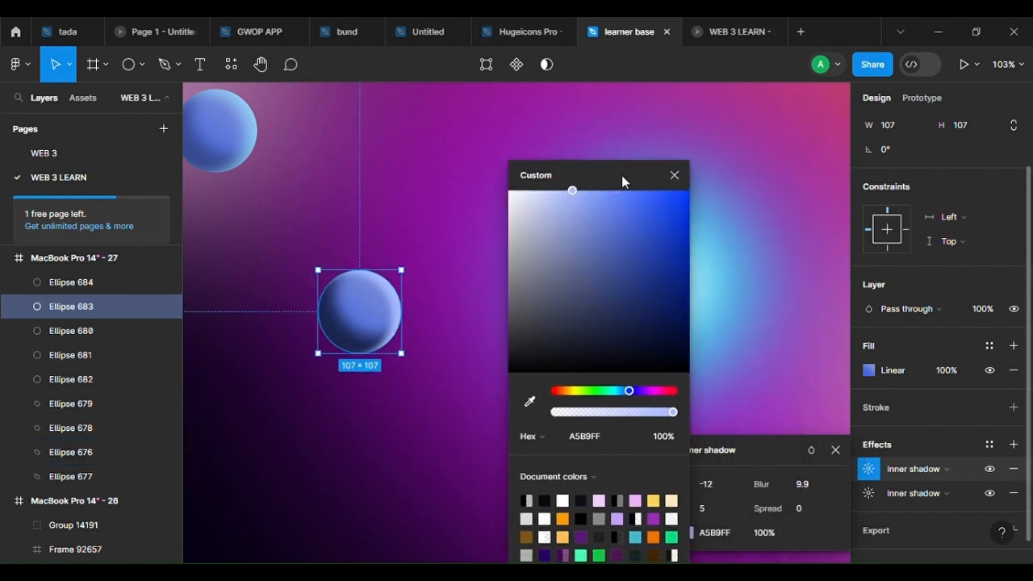
Increase the blur of the A5B9FF light inner shadow and deselect the circle
left_click_drag(773, 483, 822, 482)
left_click(452, 231)
scroll(448, 226, "down", 5)
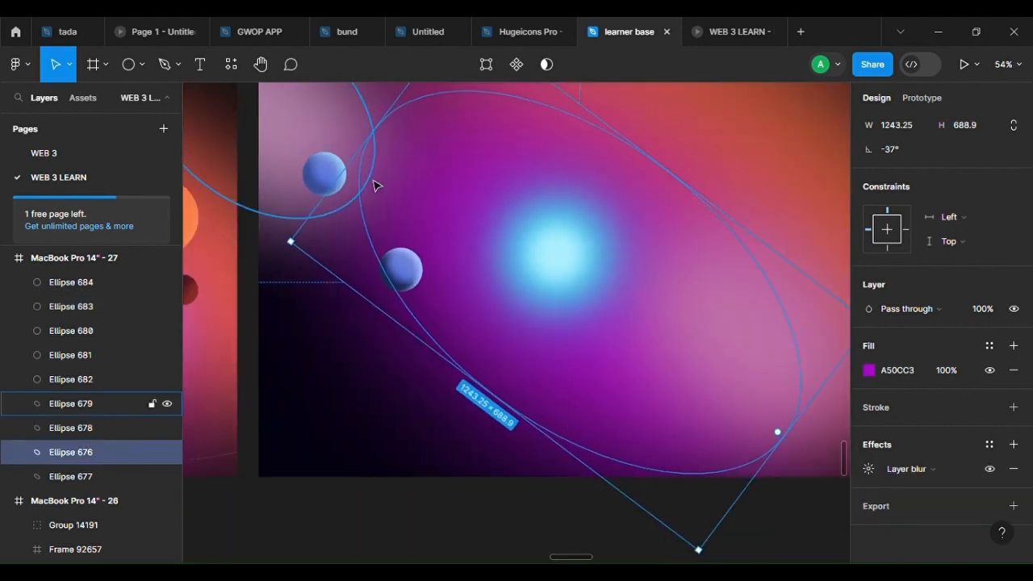
Reduce the opacity of the original blue circle's 1A254E dark inner shadow to 88%
left_click(336, 177)
scroll(371, 263, "up", 4)
scroll(467, 318, "down", 5)
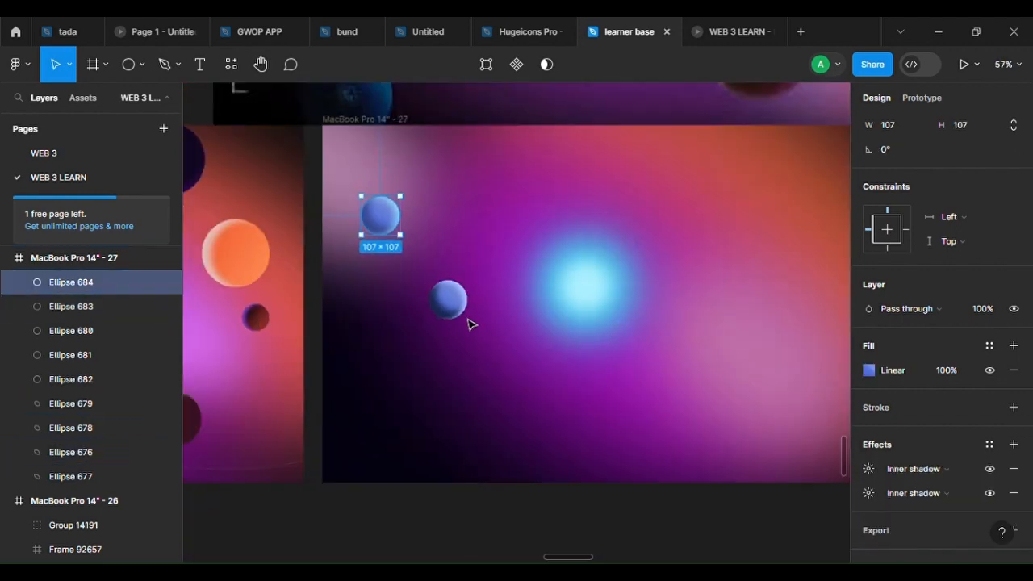
scroll(472, 322, "down", 5)
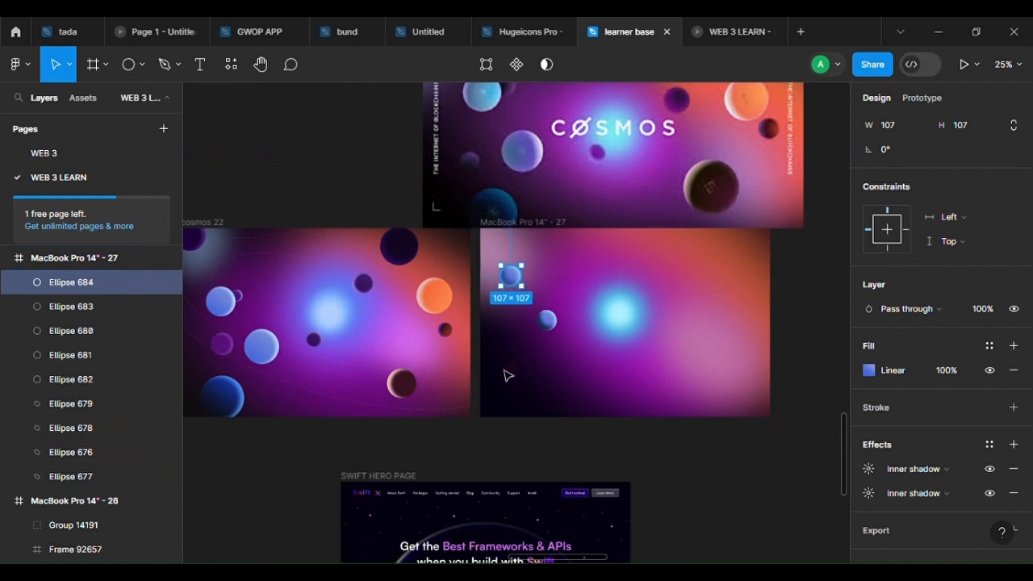
scroll(510, 370, "up", 5)
left_click(605, 279)
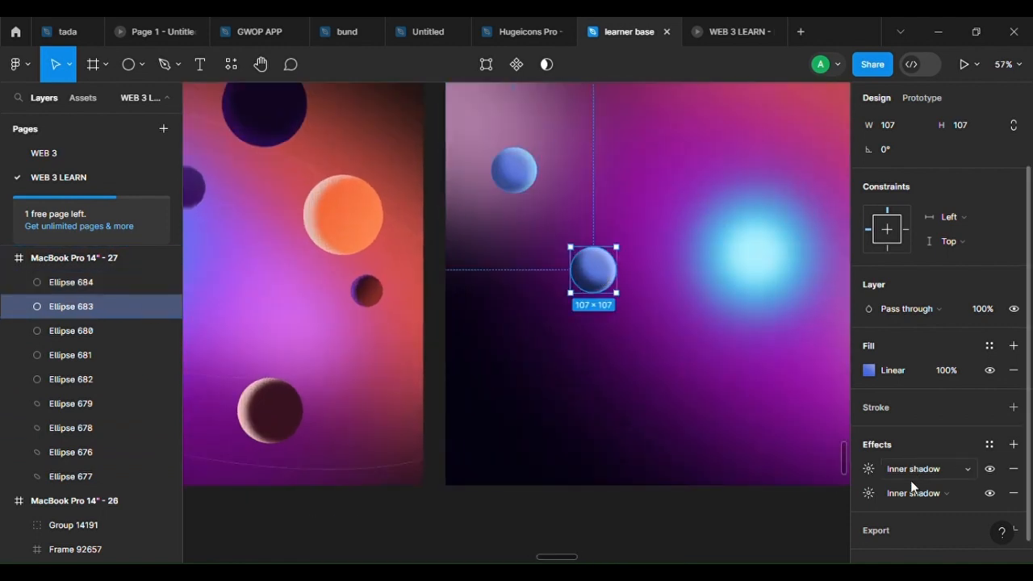
left_click(868, 493)
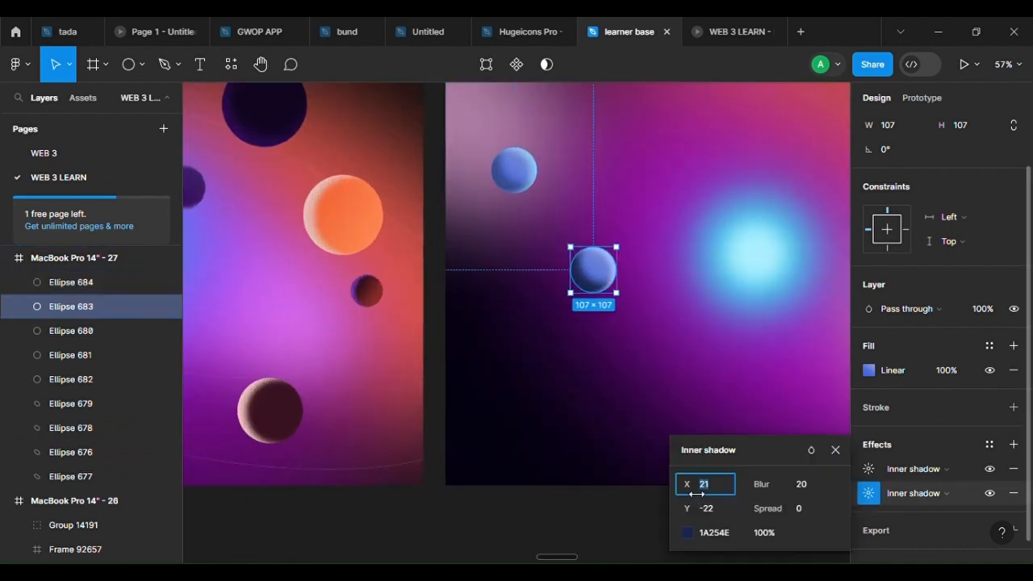
left_click(687, 533)
left_click_drag(601, 393, 638, 394)
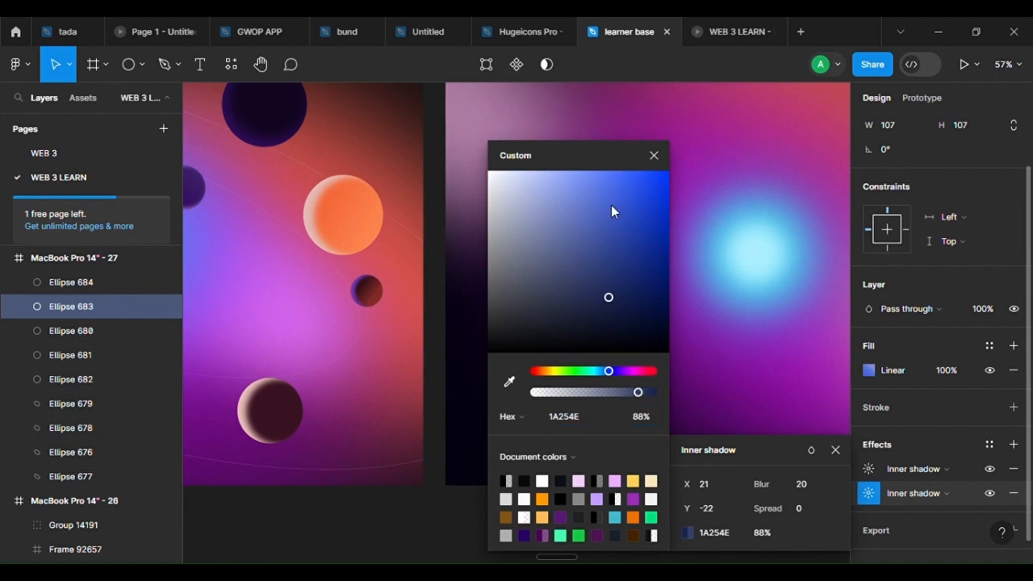
left_click_drag(611, 157, 382, 160)
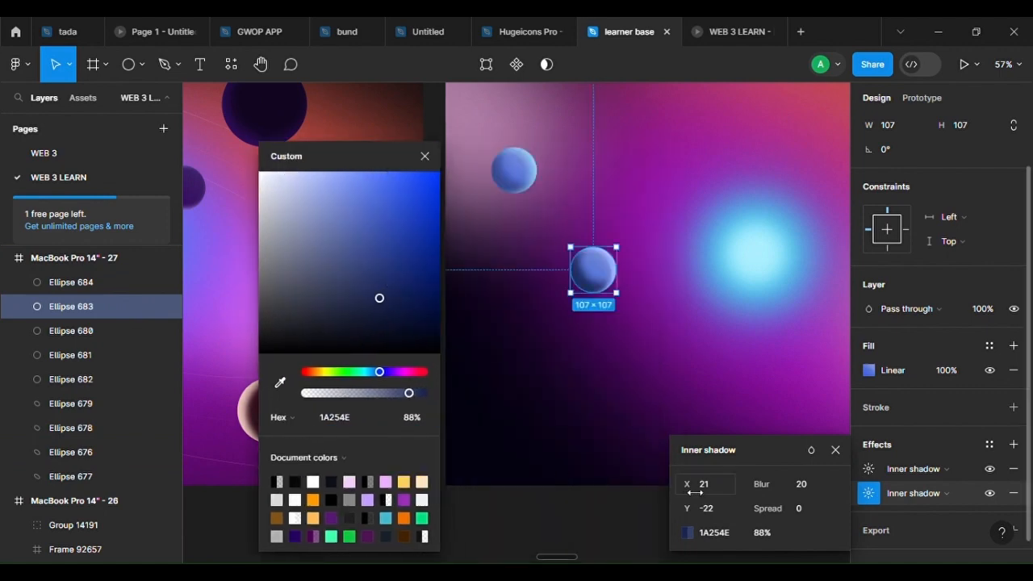
Set the dark inner shadow to X 19, Y -17 and blur 29.3, and deselect the circle
mouse_move(695, 492)
left_mouse_down()
mouse_move(688, 486)
mouse_move(683, 508)
mouse_move(696, 506)
left_mouse_up()
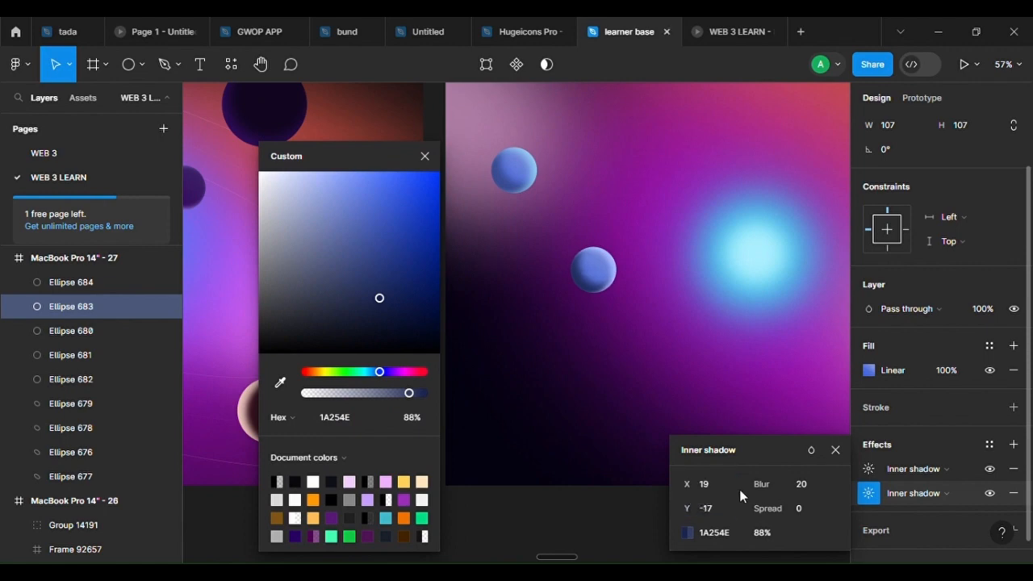
left_click_drag(761, 484, 897, 495)
left_click(594, 342)
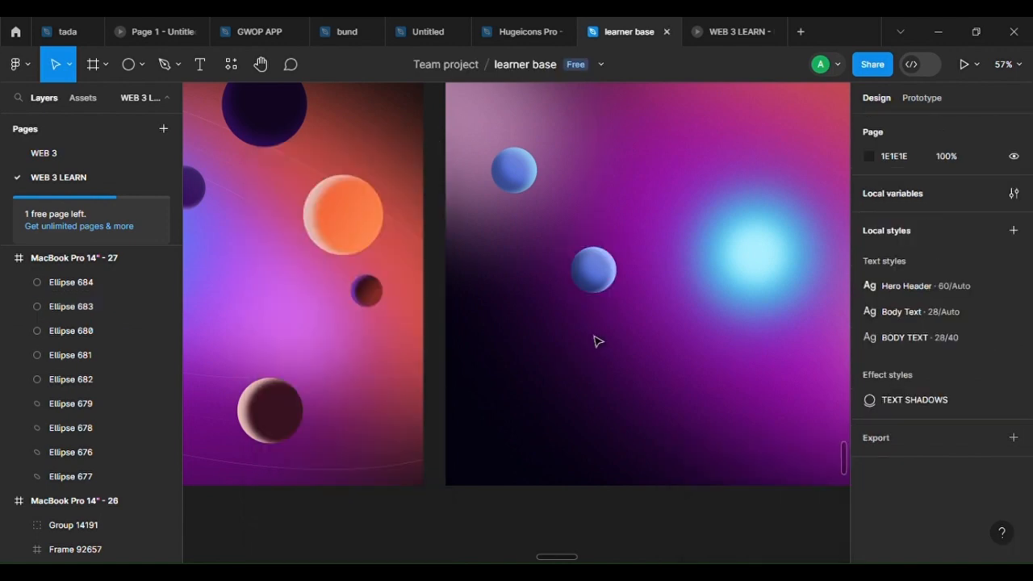
Delete the earlier duplicate circle lying on the pink glow in the frame's upper-left area
scroll(664, 285, "up", 5)
left_click(421, 122)
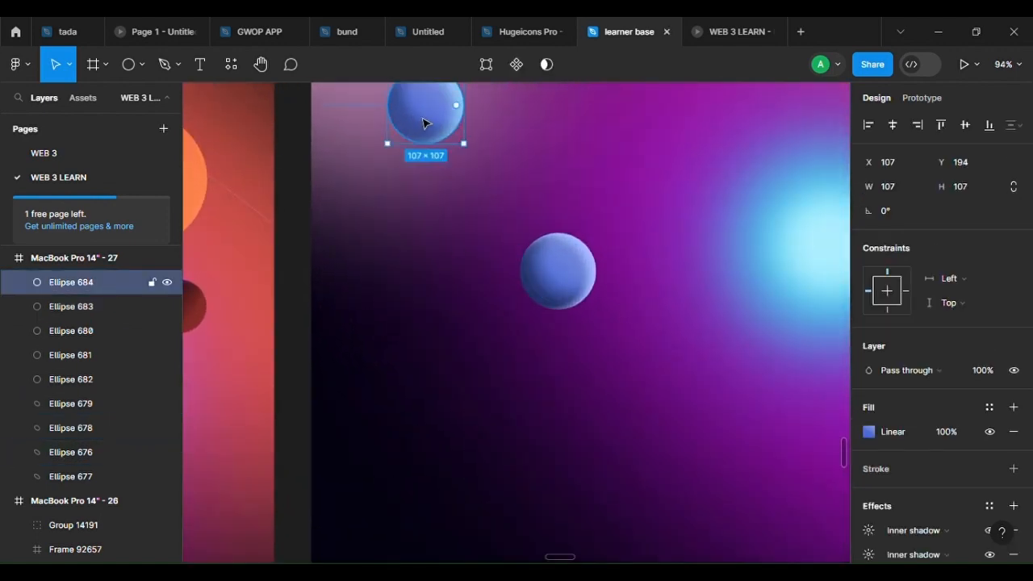
key("Delete")
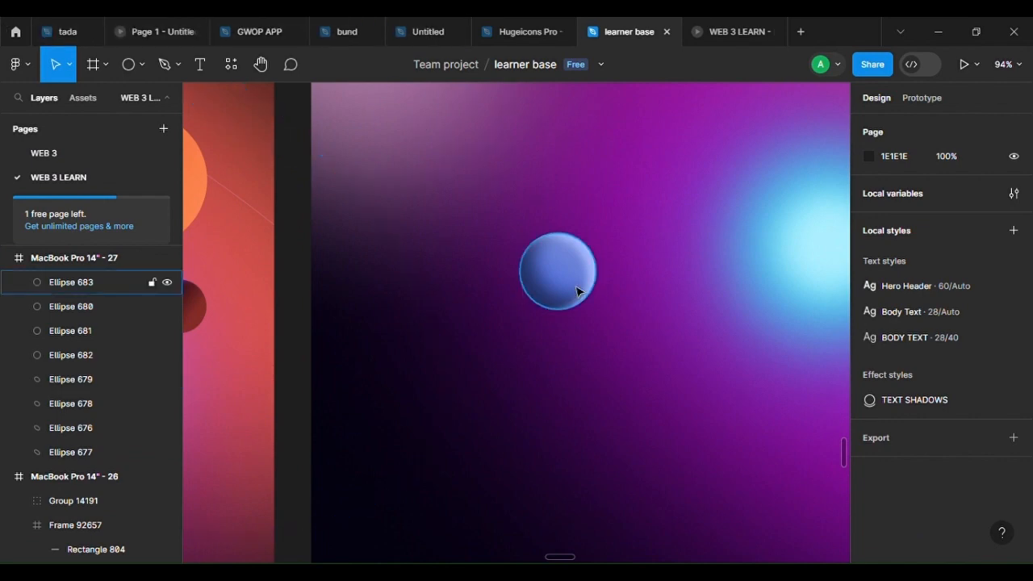
Duplicate the reshaded blue circle up toward the pink glow, placing the copy at X 127, Y 269
scroll(565, 290, "down", 3)
left_click_drag(462, 272, 614, 456)
scroll(509, 379, "down", 5)
scroll(615, 455, "up", 3)
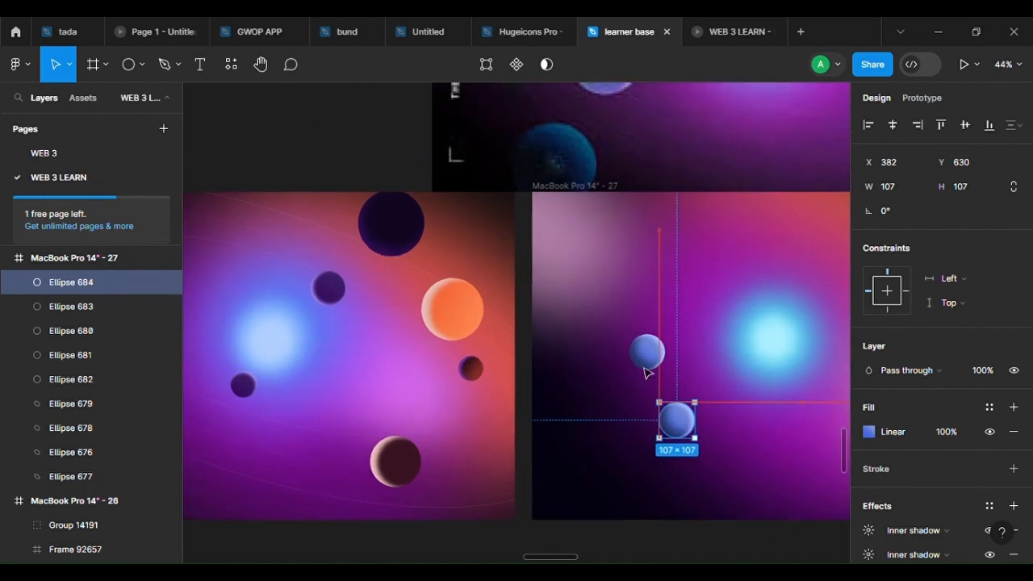
left_click_drag(646, 371, 605, 304)
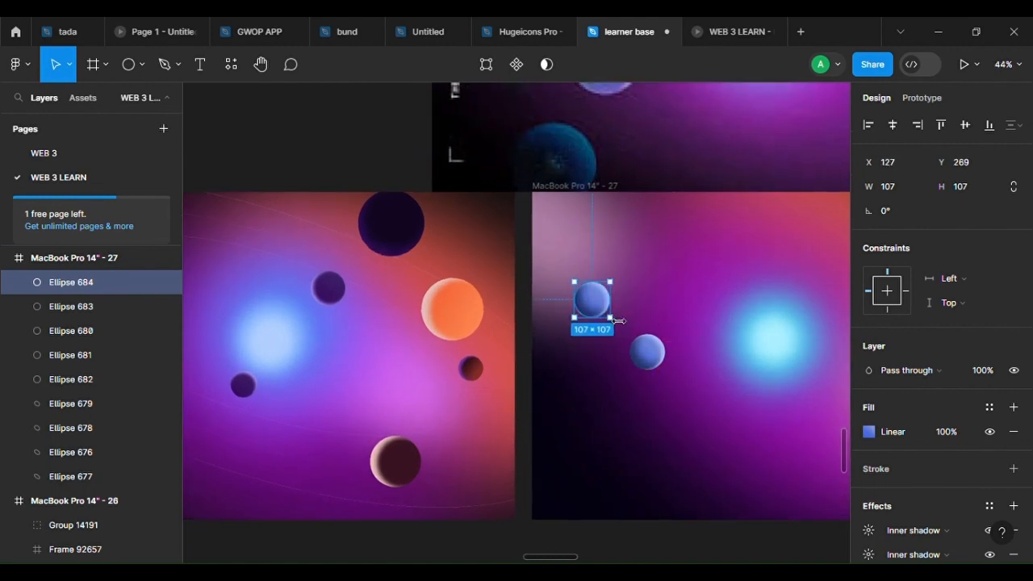
Lighten the blue of the upper circle's dark inner shadow and reduce that shadow's opacity to 68%
scroll(621, 304, "up", 4)
scroll(874, 541, "down", 2)
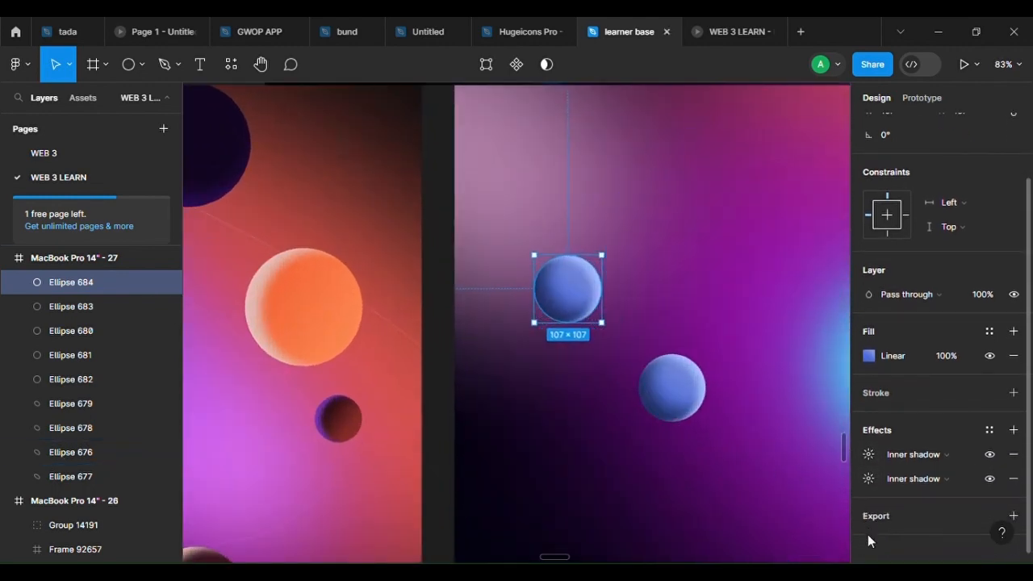
left_click(868, 479)
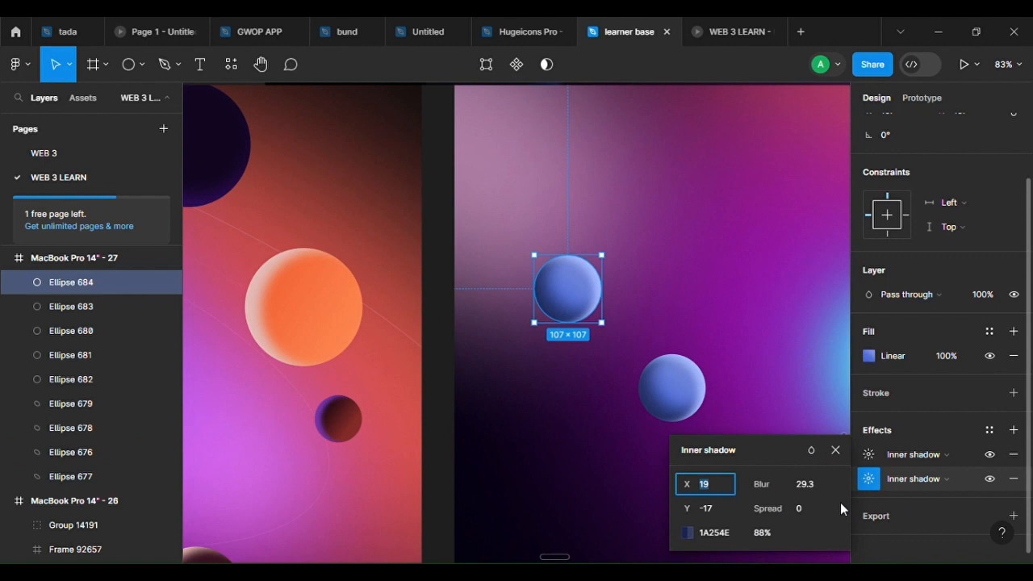
left_click(687, 533)
left_click_drag(637, 392, 614, 392)
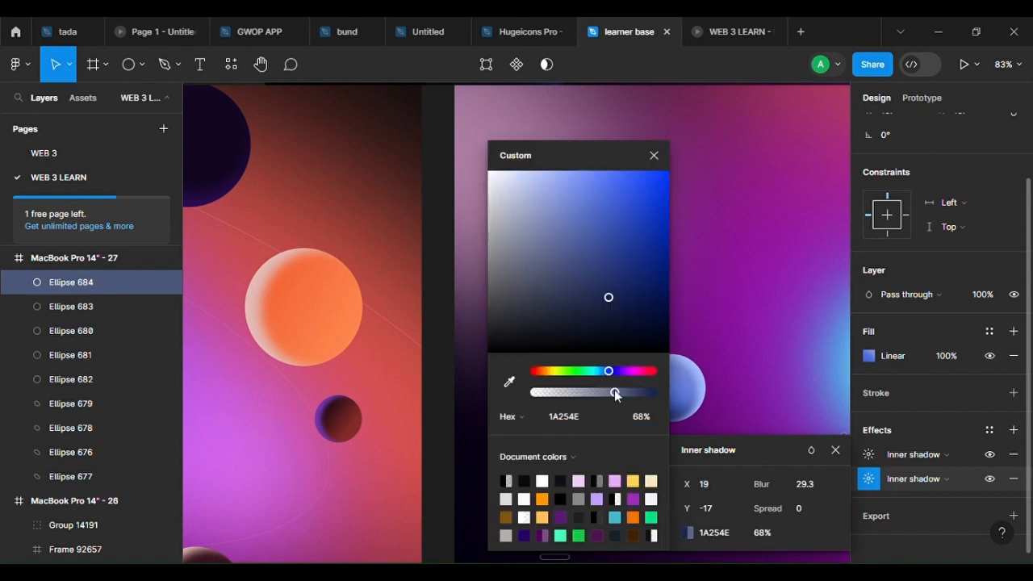
left_click_drag(608, 297, 608, 270)
left_click_drag(579, 150, 336, 141)
Change the lower blue circle's dark inner shadow to color 273770 at 71% opacity
left_click(653, 393)
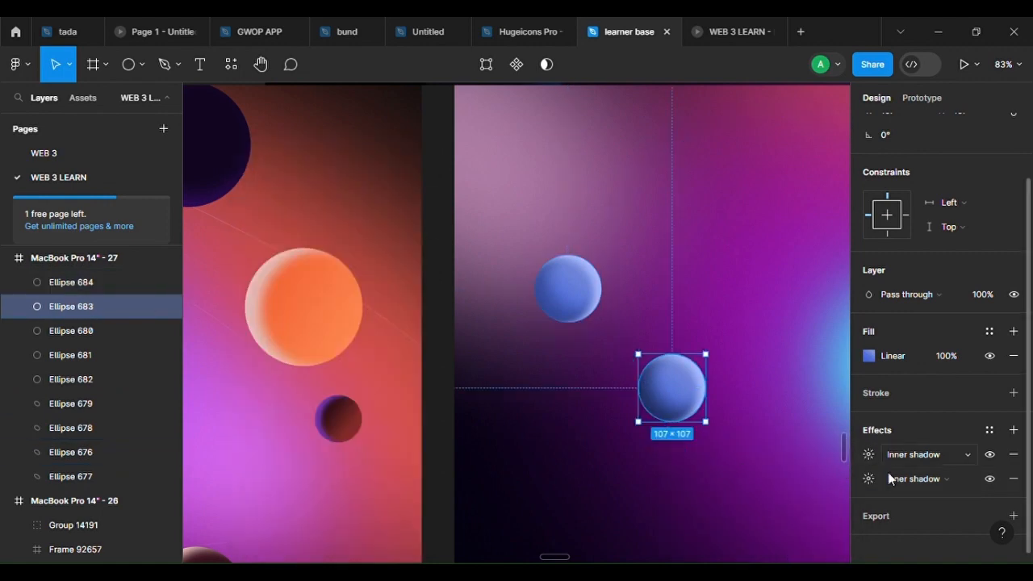
left_click(868, 478)
left_click(687, 532)
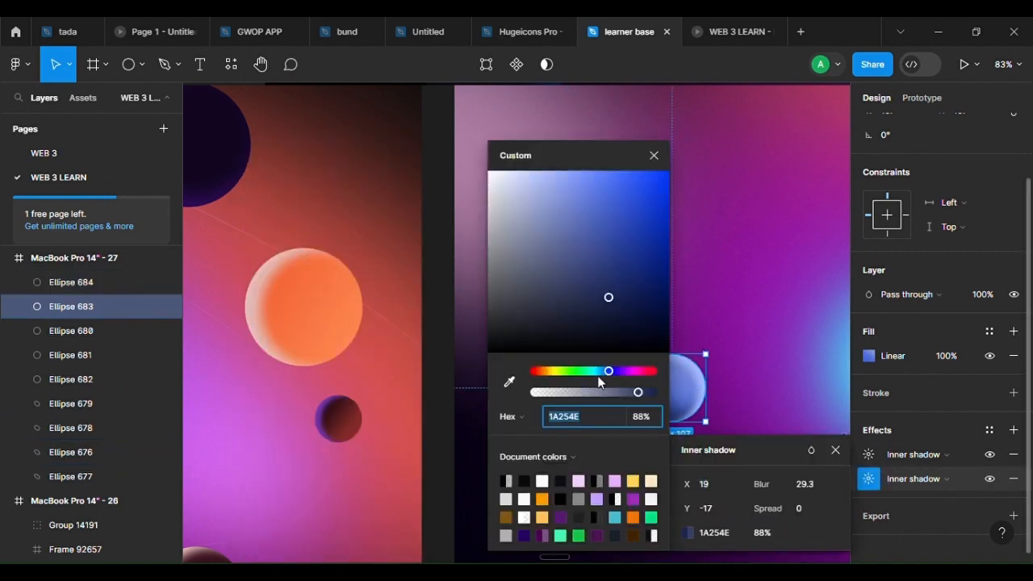
left_click(618, 392)
left_click_drag(605, 301, 606, 277)
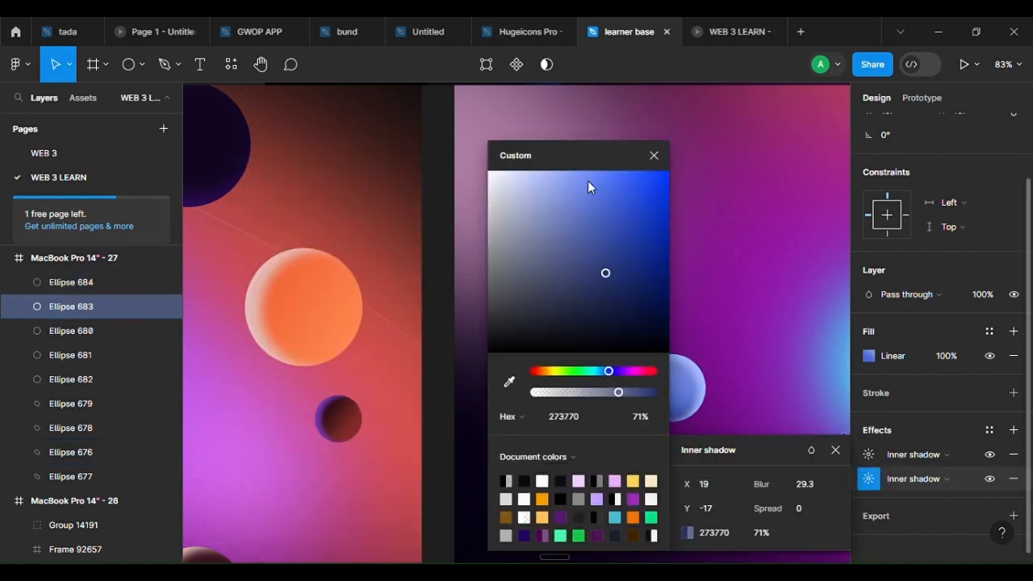
left_click_drag(597, 158, 470, 164)
left_click(720, 207)
Duplicate the lower blue circle into the dark area near the frame's left edge, placing the copy at X 88, Y 511
scroll(720, 206, "down", 4)
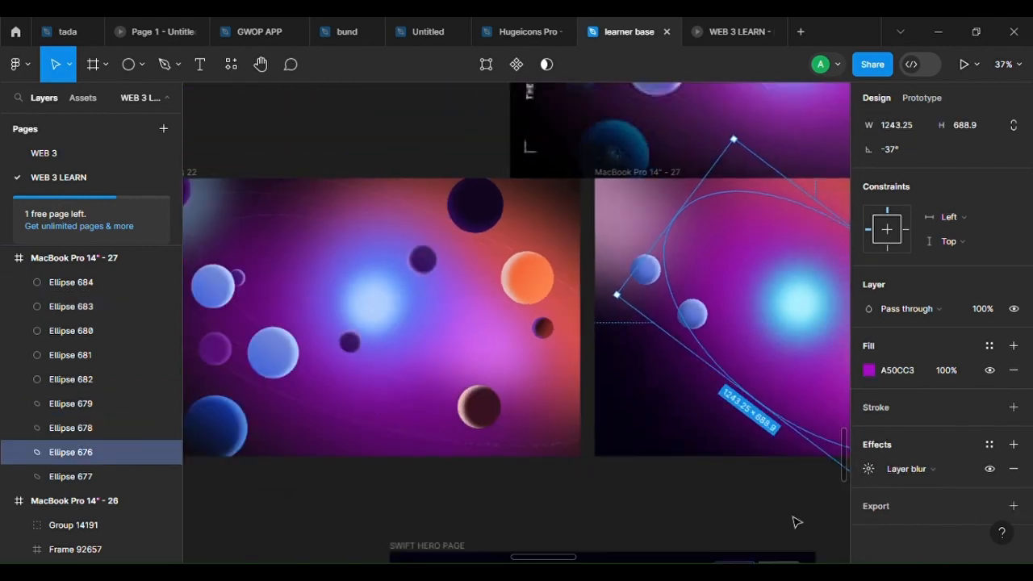
scroll(795, 522, "down", 5)
scroll(756, 403, "up", 1)
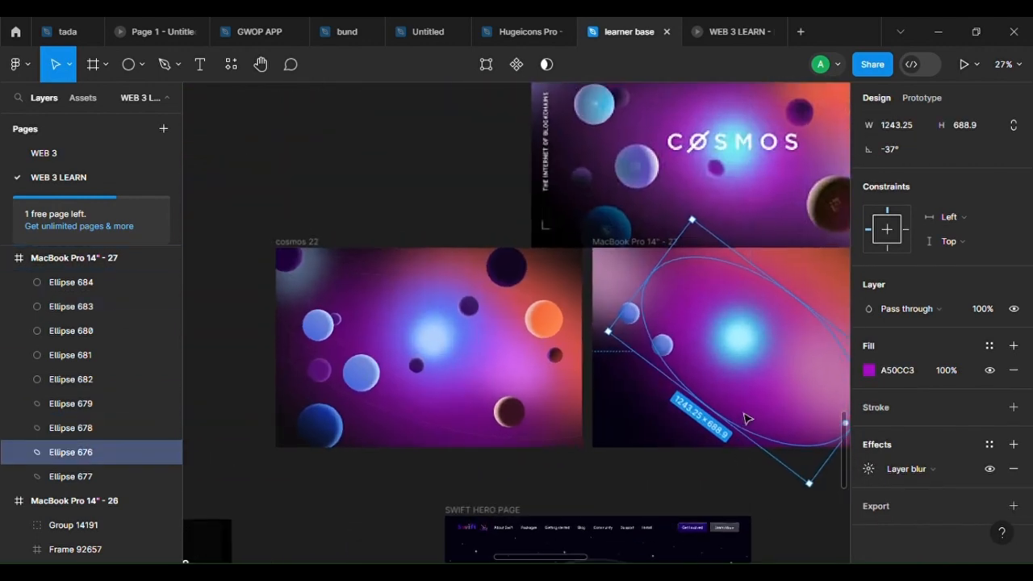
scroll(744, 403, "up", 3)
scroll(745, 397, "down", 3)
scroll(710, 412, "up", 2)
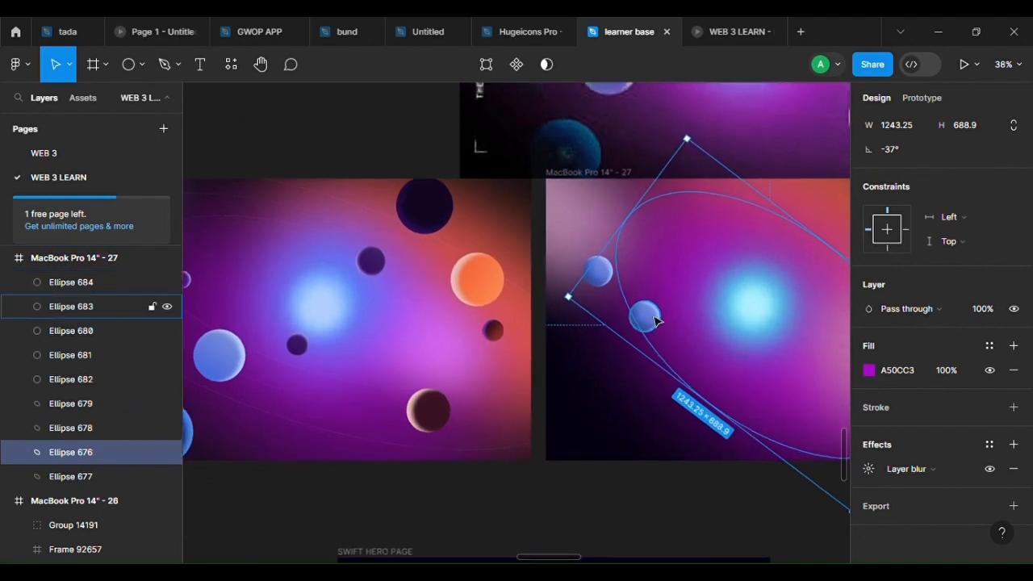
scroll(651, 323, "up", 3)
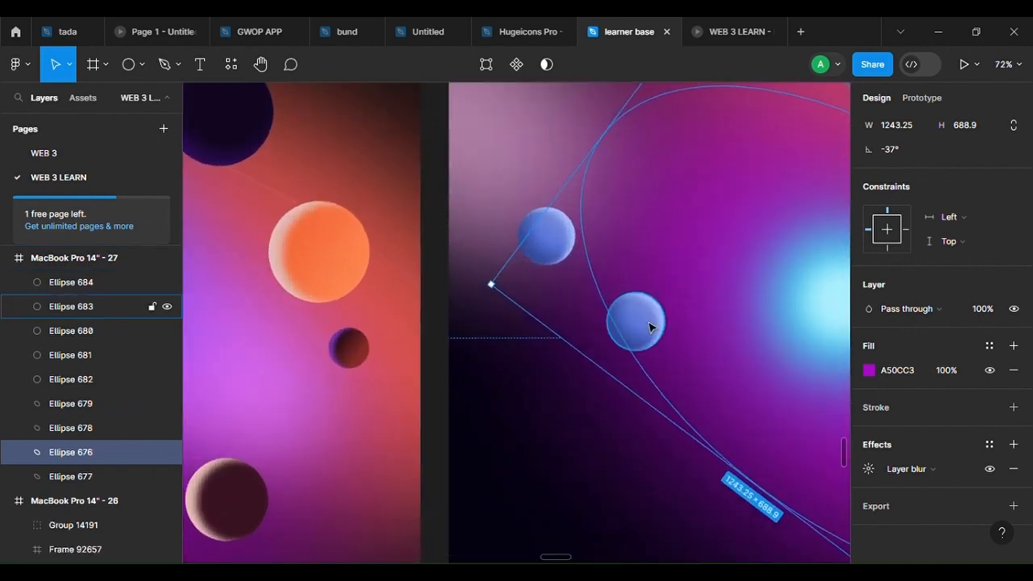
left_click(652, 326)
left_click_drag(652, 326, 542, 369)
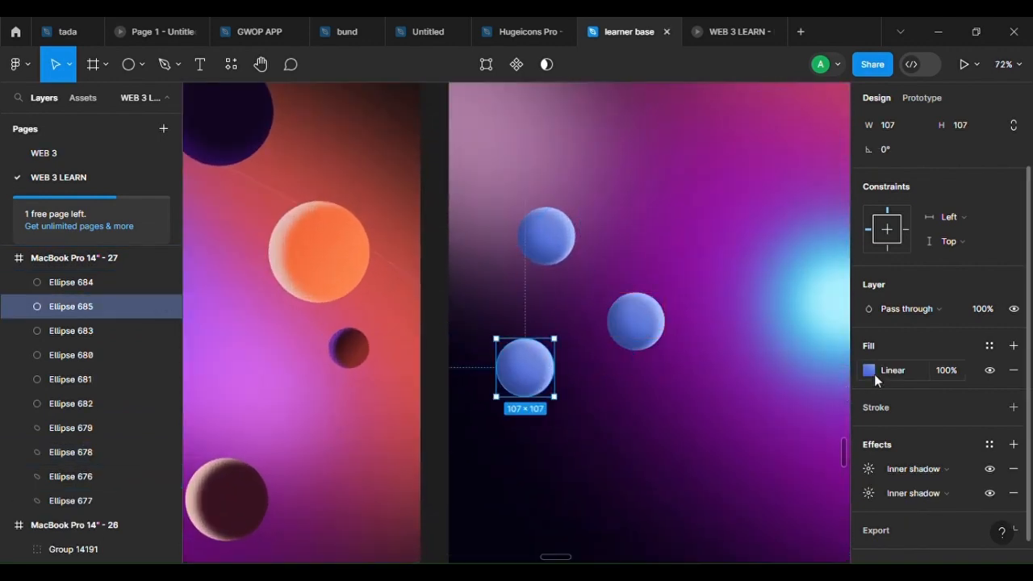
Recolor the first stop of the new circle's linear gradient fill to dark indigo 2E0781
left_click(868, 371)
left_click(690, 197)
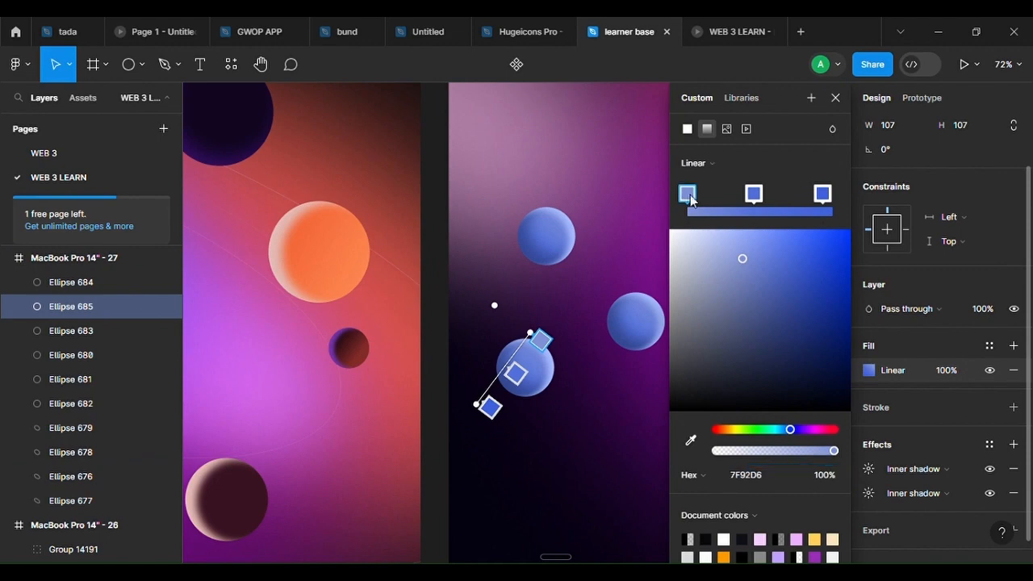
left_click_drag(796, 430, 800, 429)
left_click(823, 311)
left_click_drag(824, 316, 841, 325)
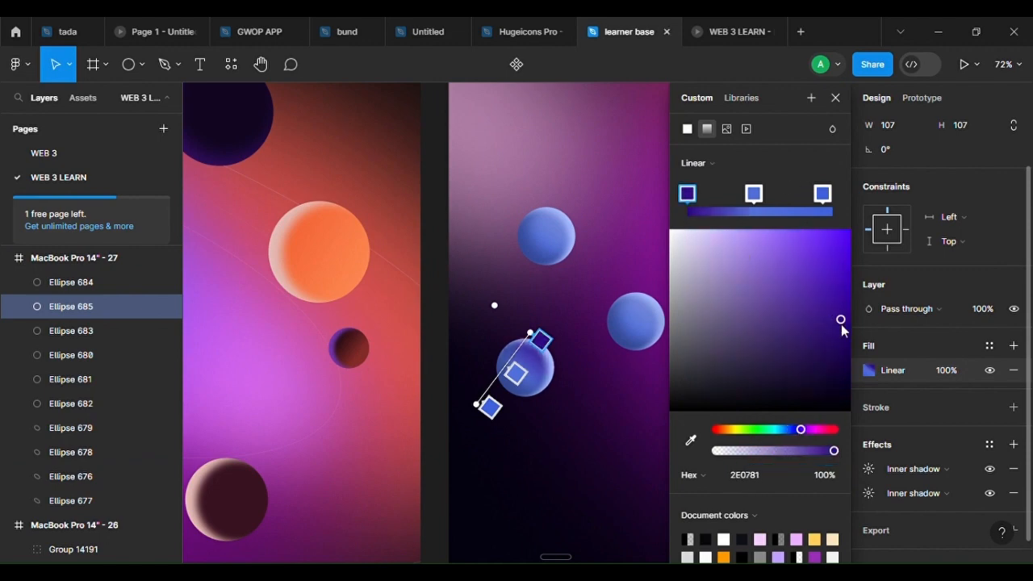
Set the new circle's last gradient stop to purple 9740DC and its middle stop to 9E52DA
left_click(819, 210)
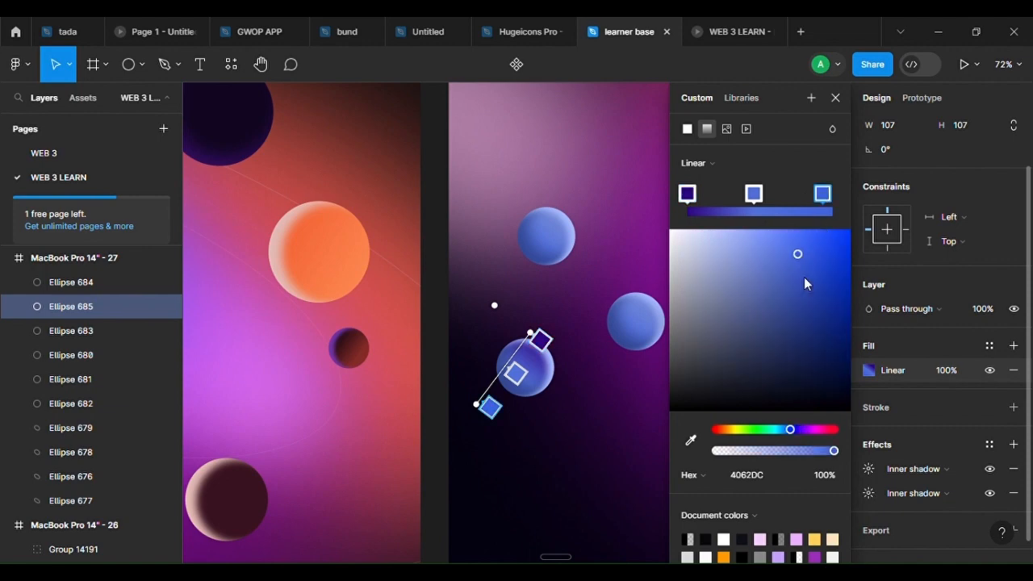
left_click_drag(790, 430, 805, 429)
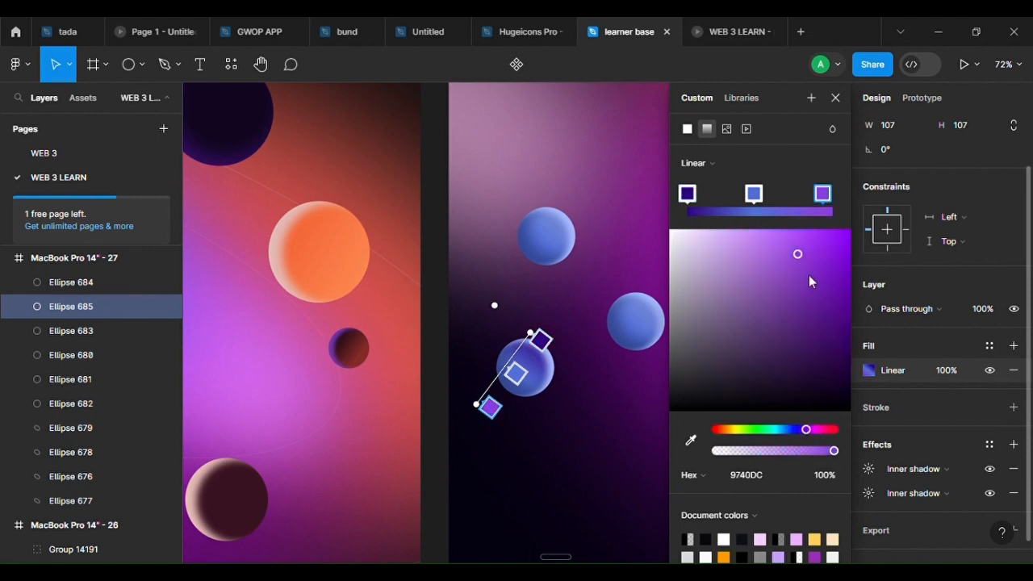
left_click(760, 195)
left_click_drag(791, 429, 805, 429)
scroll(549, 413, "up", 3)
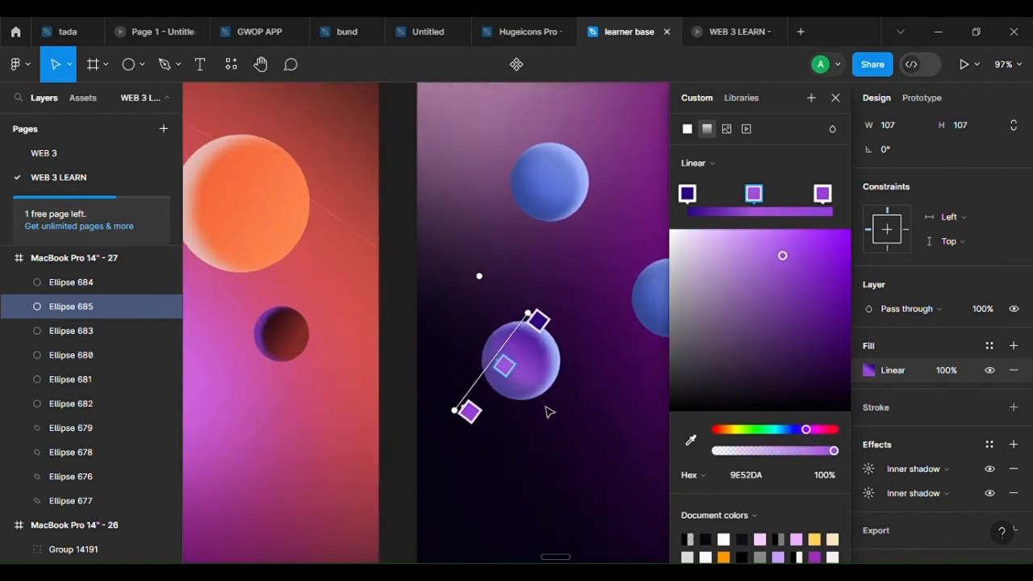
Reorder the circle's gradient stops so 9E52DA comes first, 9740DC sits in the middle and dark indigo comes last
left_click(470, 413)
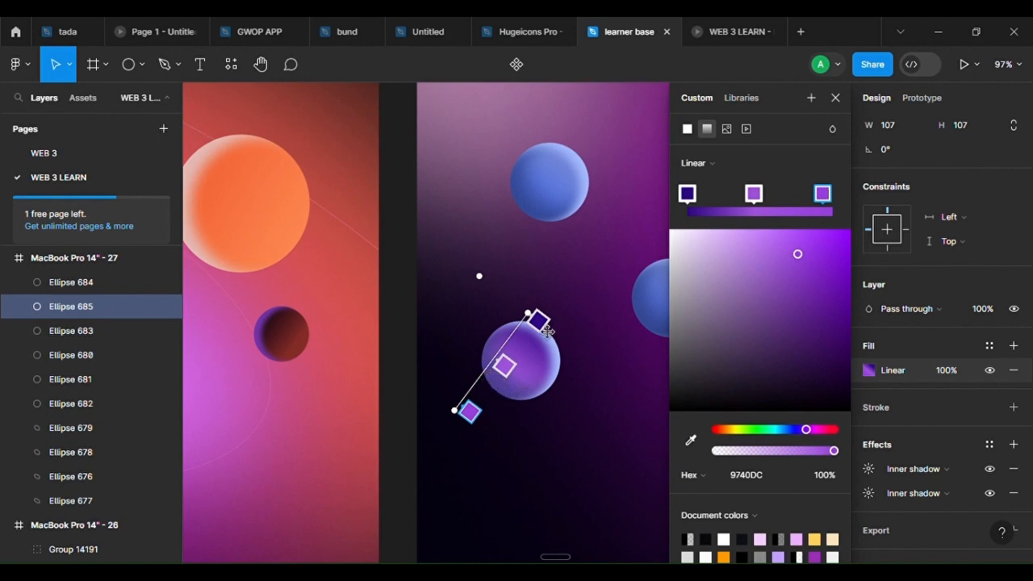
left_click_drag(548, 332, 475, 461)
left_click_drag(506, 371, 579, 316)
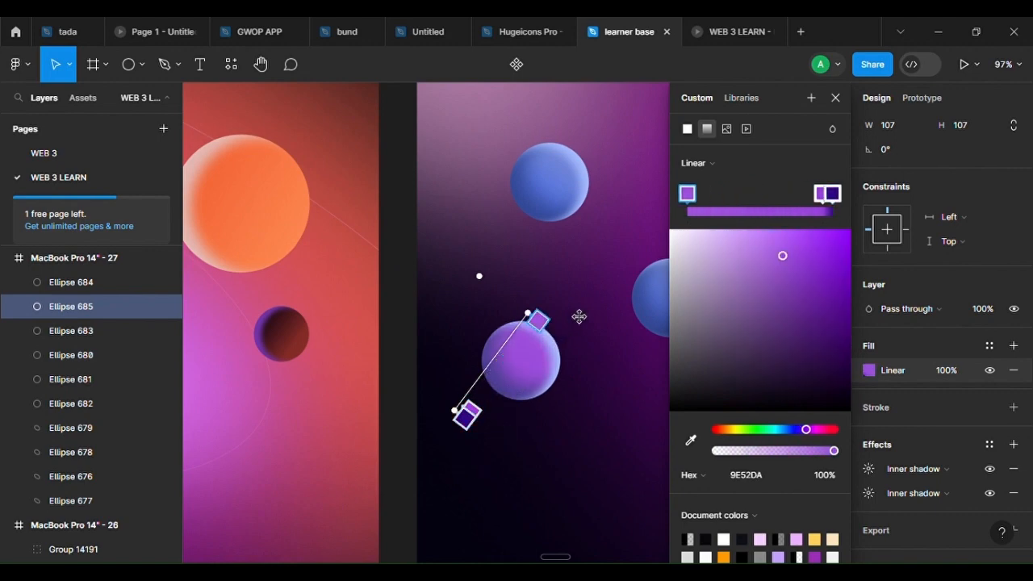
left_click_drag(490, 420, 524, 392)
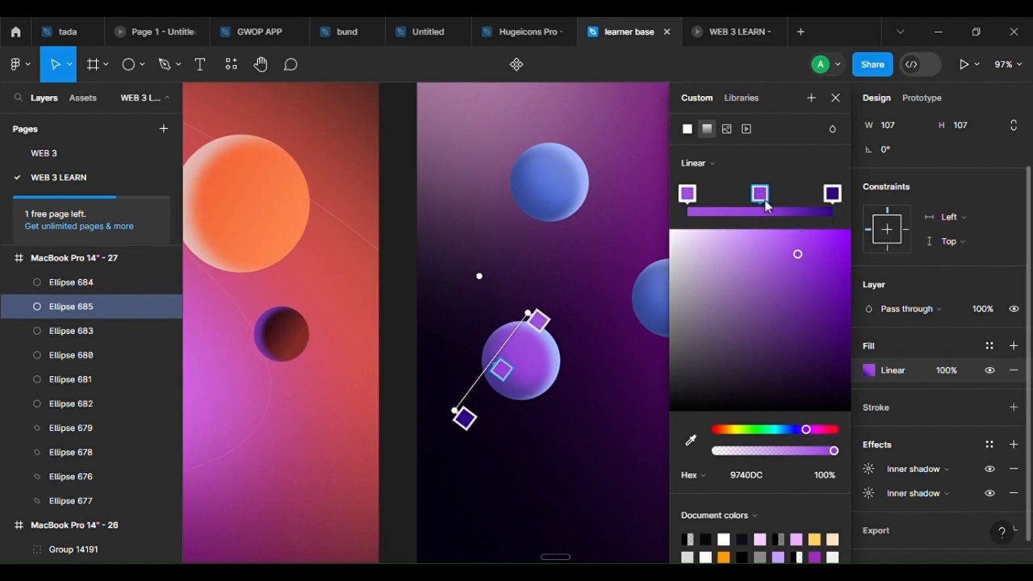
Darken the middle gradient stop of the purple circle to 6D1FAA and close the fill settings
left_click_drag(797, 255, 820, 292)
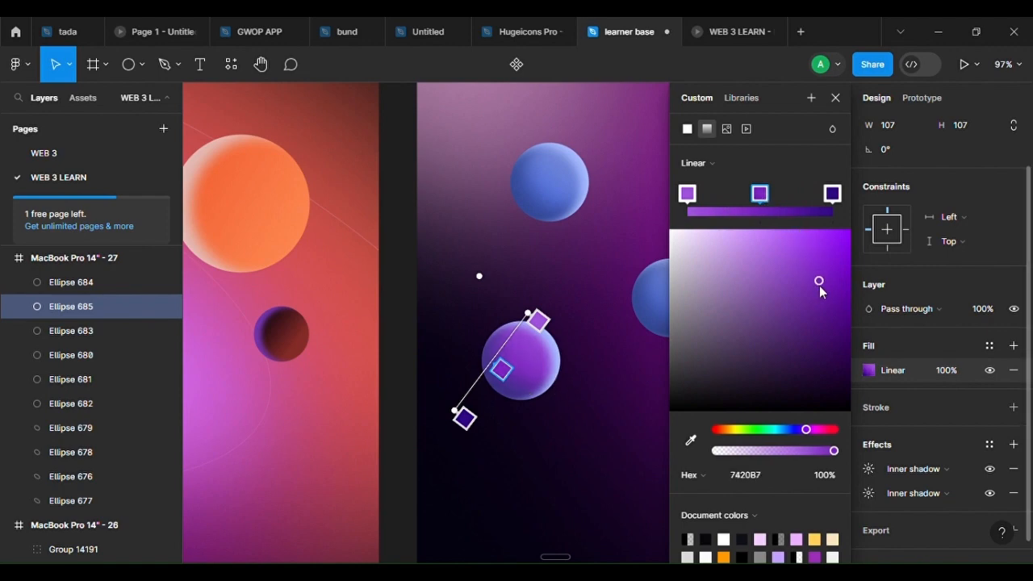
left_click(692, 397)
key("ctrl+z")
left_click(616, 428)
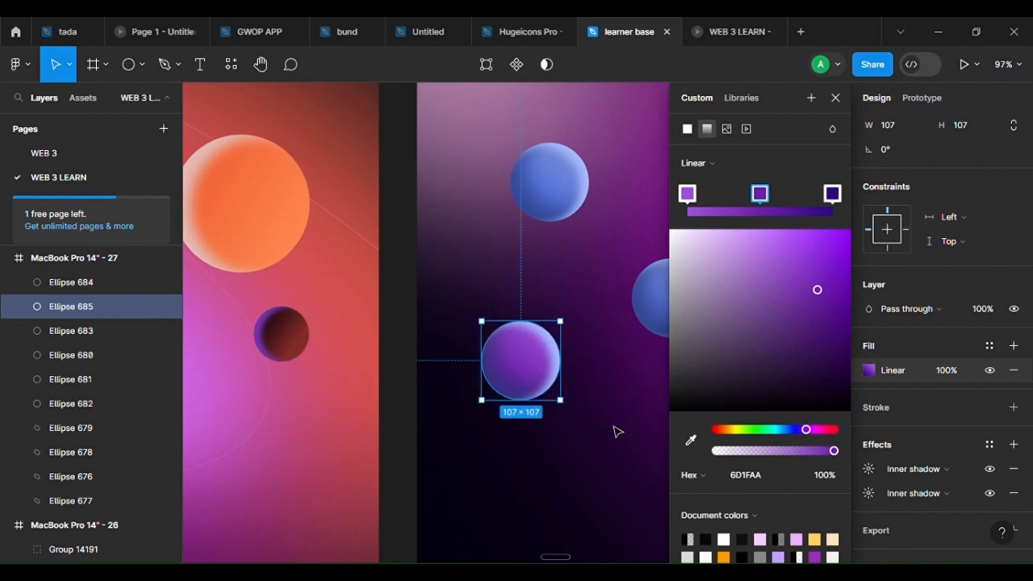
scroll(470, 380, "up", 4)
left_click(611, 361)
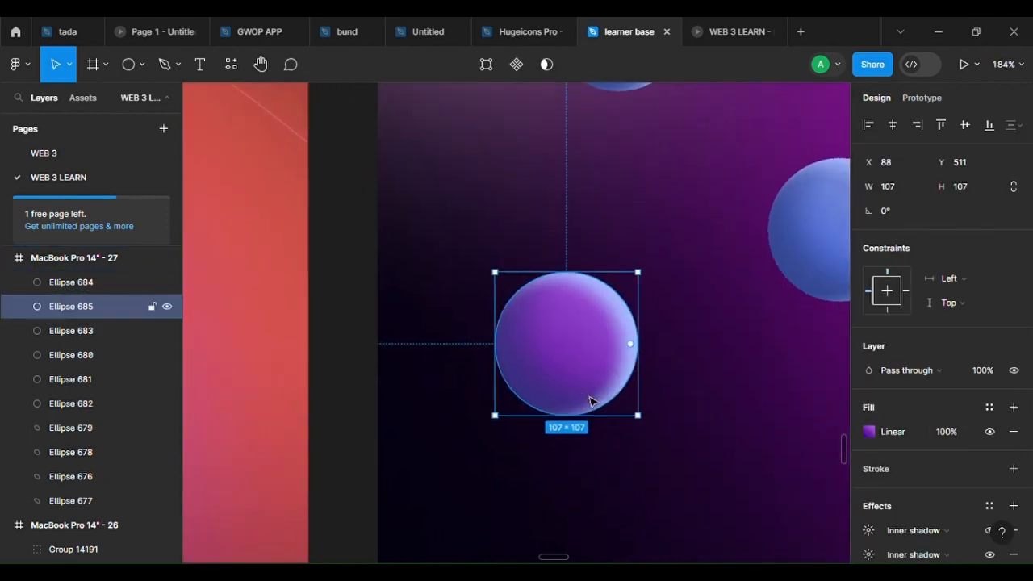
Reopen the purple circle's gradient fill and darken its middle stop further to 460877
scroll(594, 396, "down", 5)
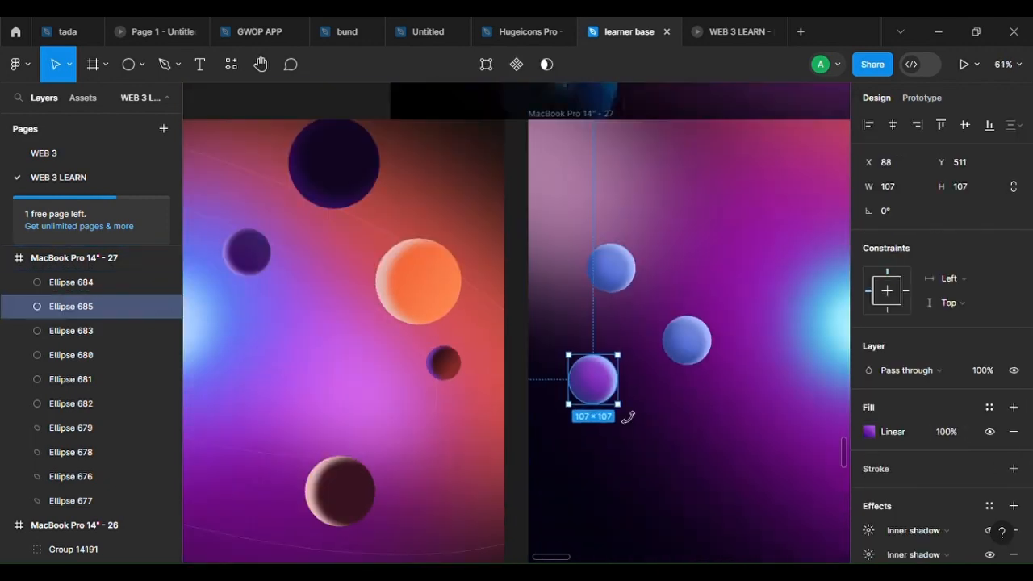
left_click(864, 434)
scroll(582, 389, "up", 4)
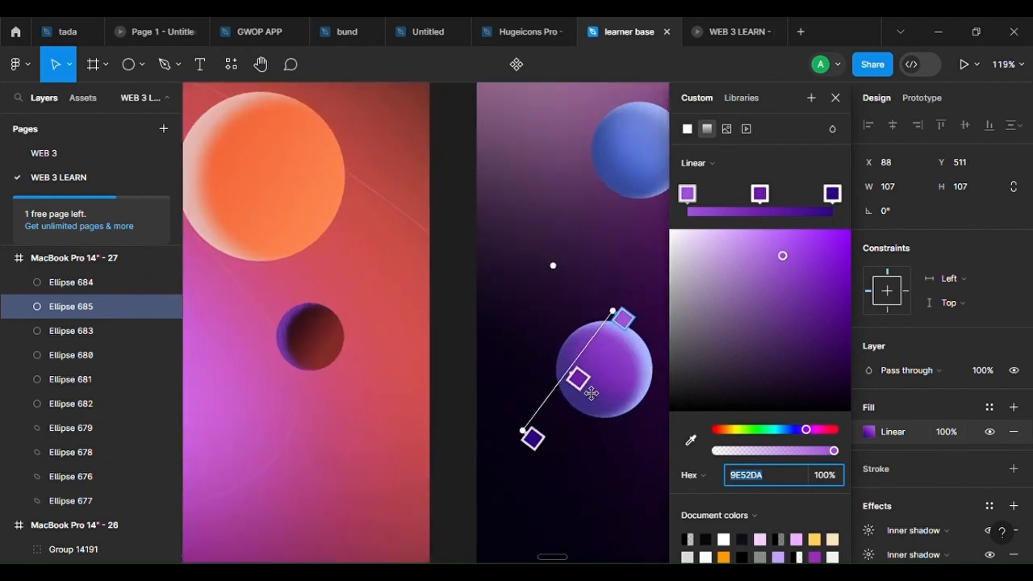
left_click(580, 384)
left_click_drag(807, 295, 834, 361)
scroll(506, 463, "up", 2)
Set the purple circle's last gradient stop to 1F0850 and shift that end of the gradient slightly inward
left_click(541, 428)
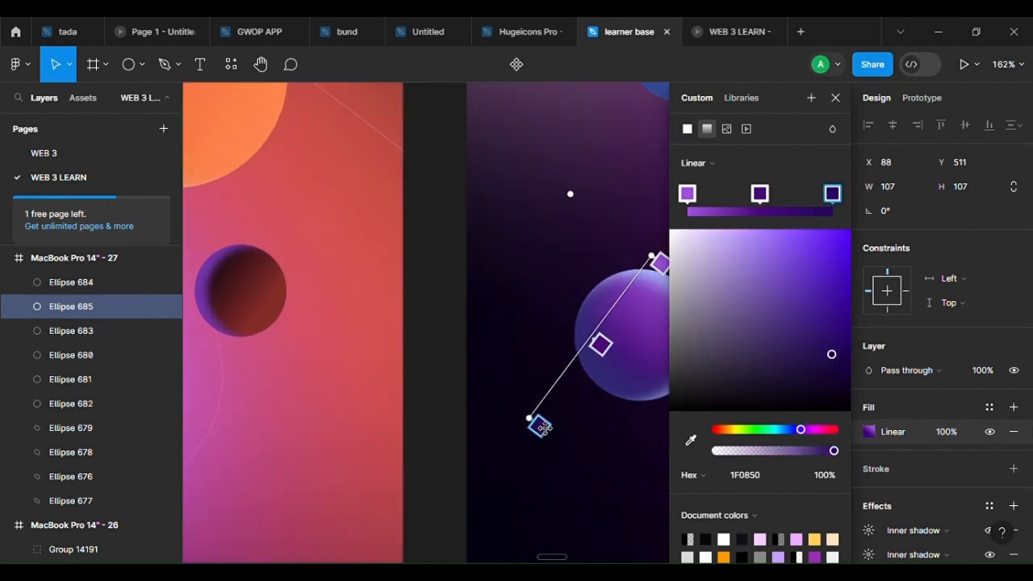
mouse_move(541, 427)
left_mouse_down()
mouse_move(555, 405)
mouse_move(546, 425)
left_mouse_up()
left_click(615, 353)
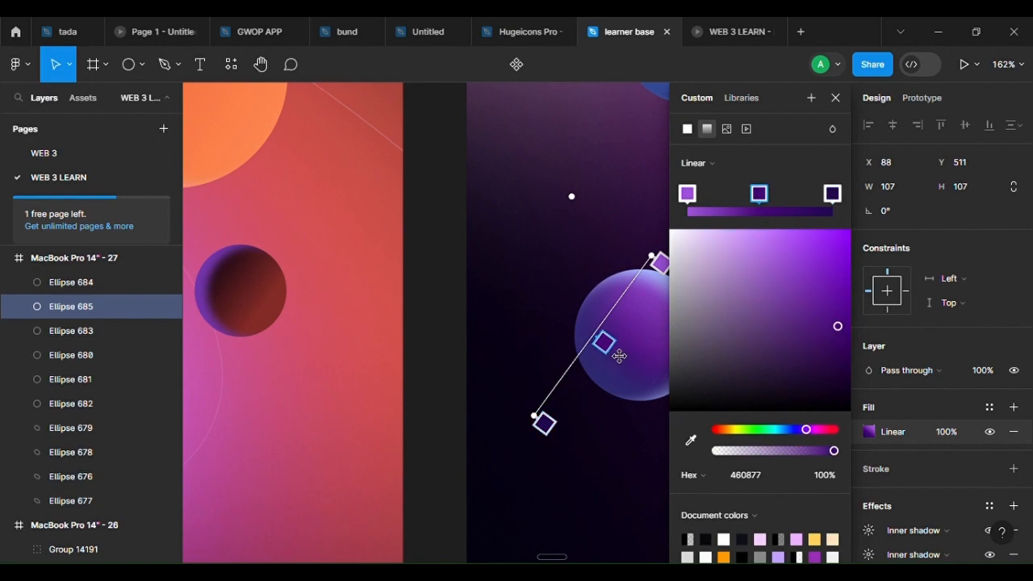
Sample the purple circle's color for its dark inner shadow and darken it to 210636 at 100% opacity
scroll(928, 484, "down", 2)
left_click(868, 468)
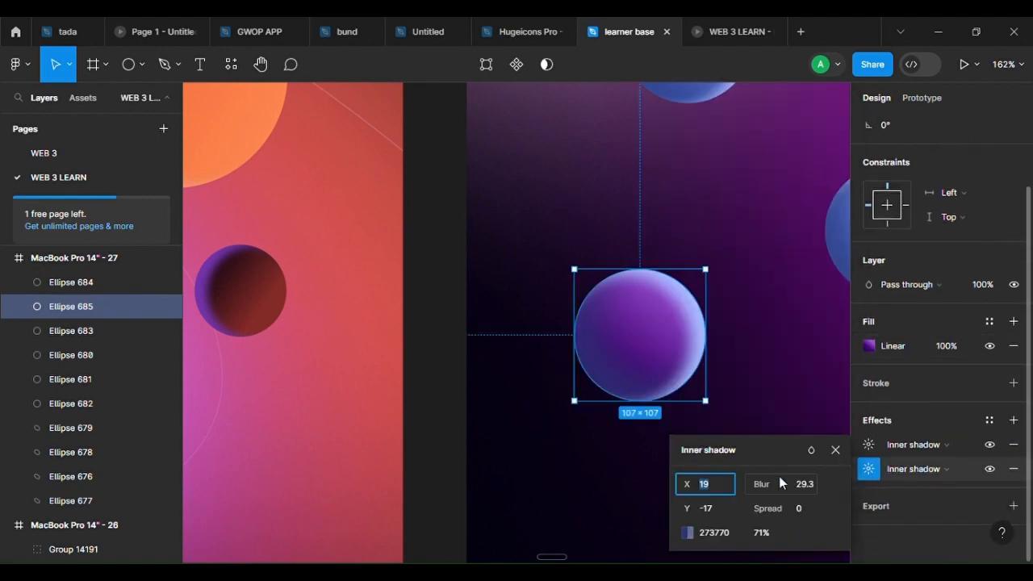
left_click(688, 533)
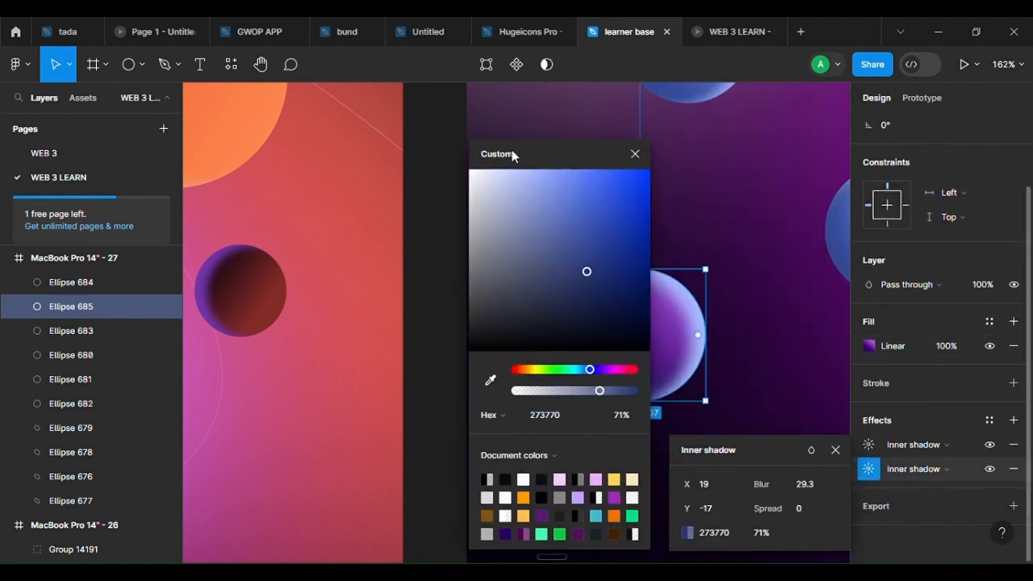
left_click_drag(512, 156, 361, 128)
left_click(338, 352)
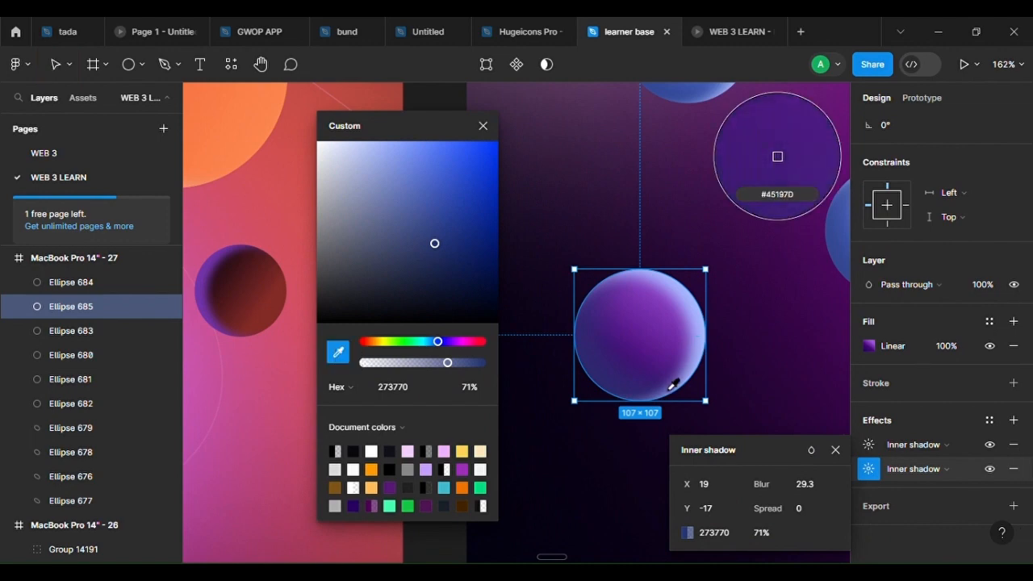
left_click(631, 362)
left_click(477, 251)
left_click_drag(475, 265, 478, 291)
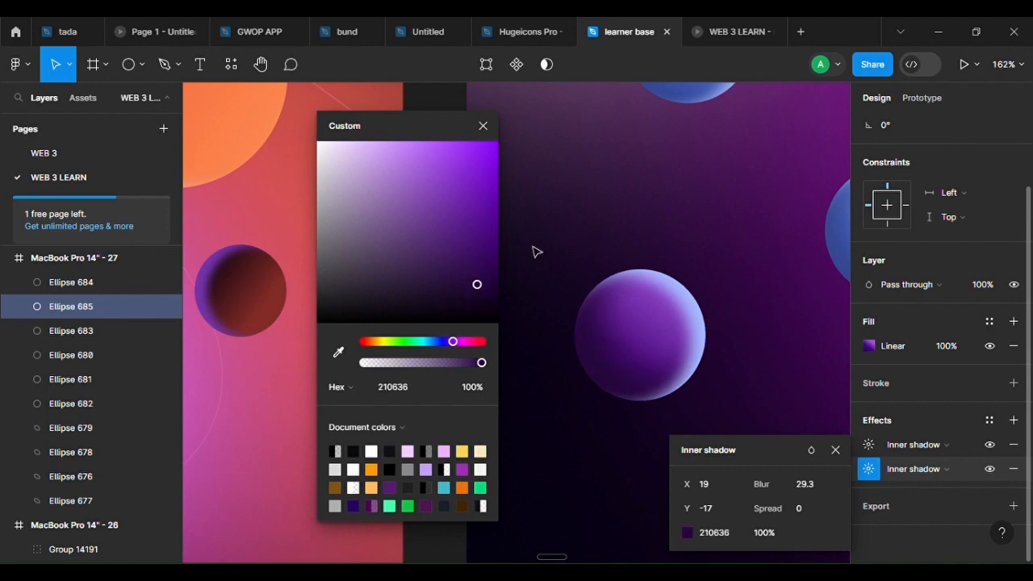
Recolor the purple circle's highlight inner shadow to light purple CD8DFF at 100% opacity and deselect the circle
left_click(871, 445)
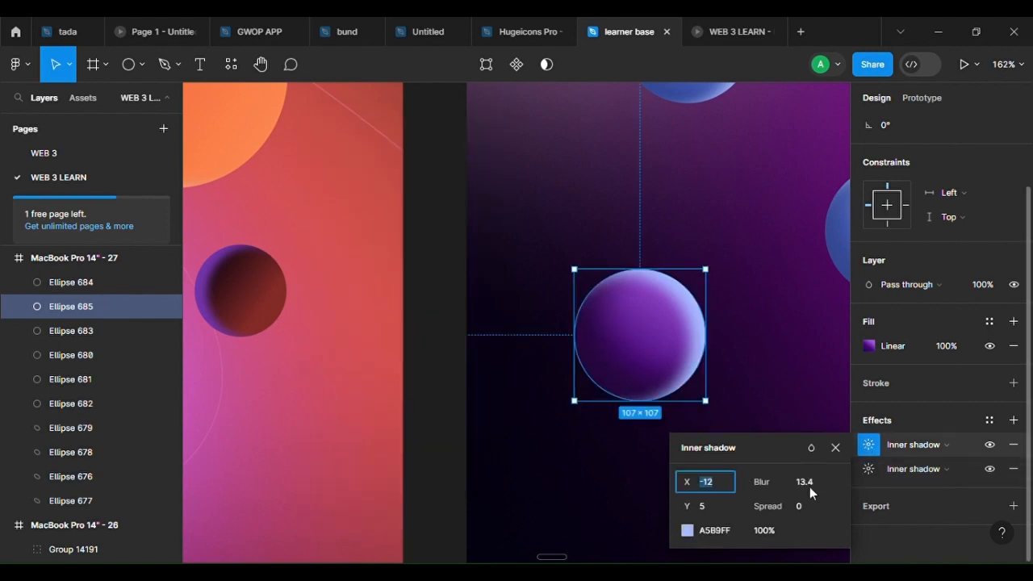
left_click(685, 530)
left_click(508, 382)
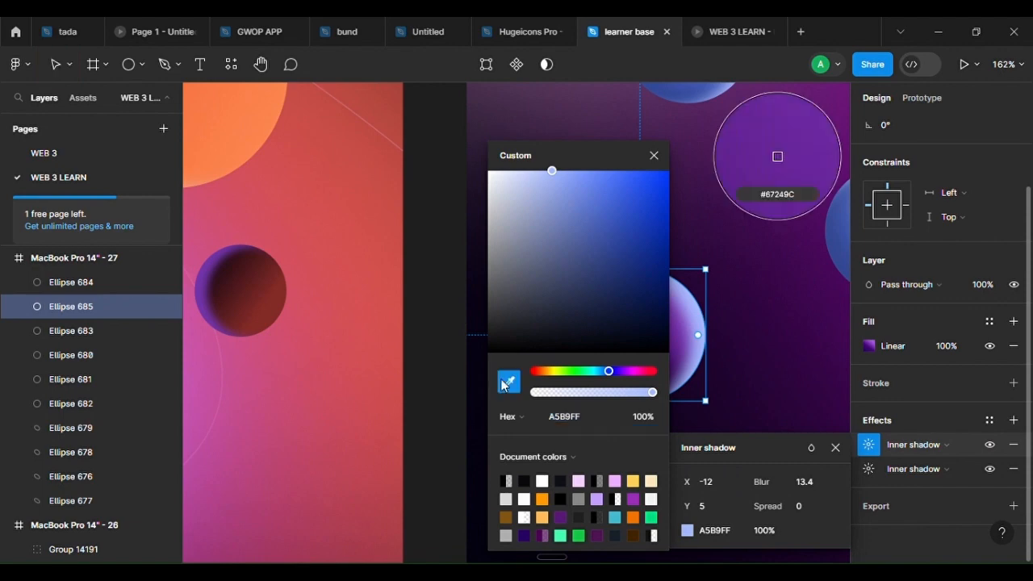
left_click_drag(583, 165, 422, 174)
left_click(669, 328)
scroll(756, 380, "down", 2)
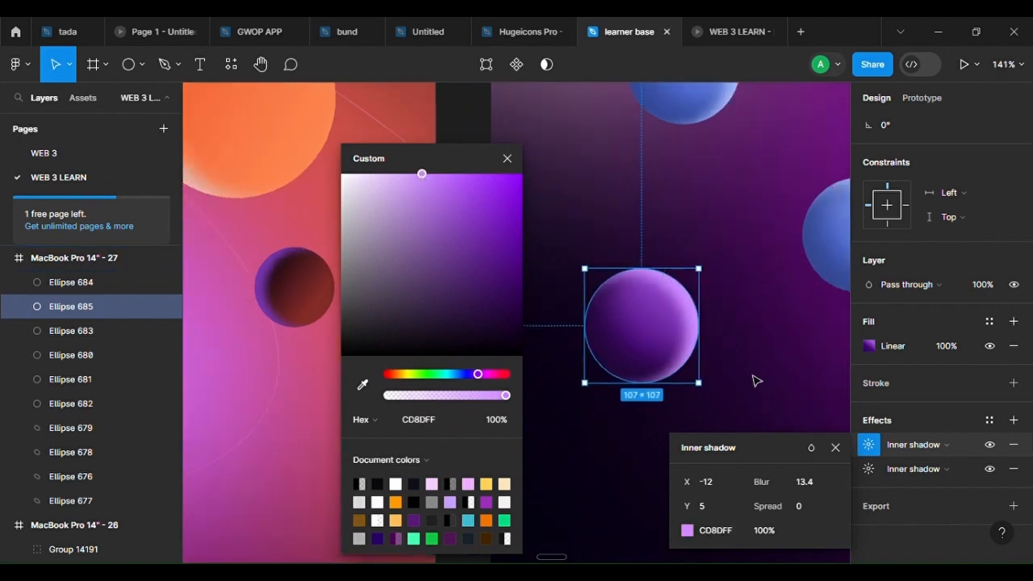
mouse_move(766, 477)
left_mouse_down()
mouse_move(742, 483)
mouse_move(767, 483)
left_mouse_up()
scroll(767, 353, "down", 5)
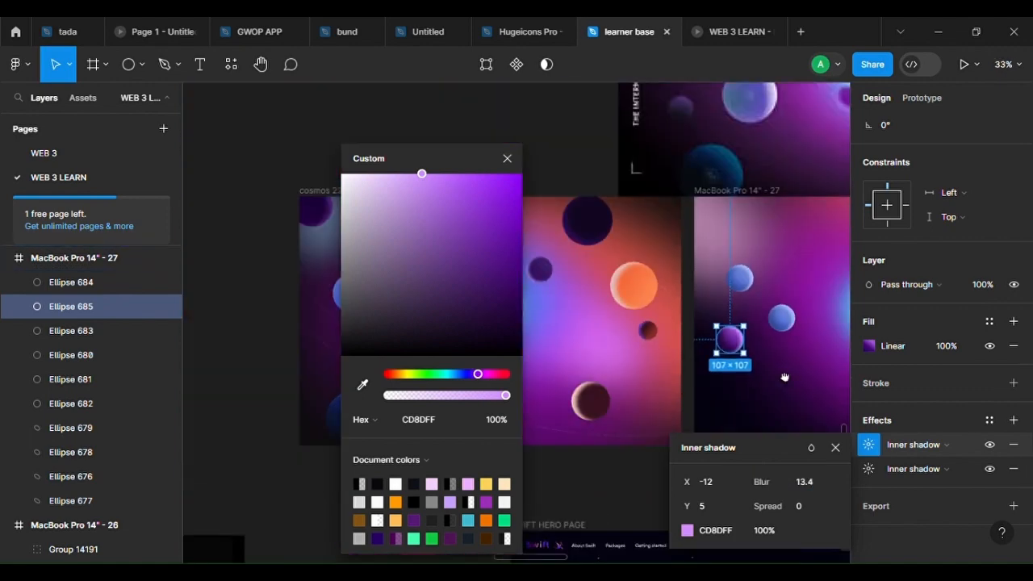
left_click_drag(785, 377, 603, 424)
left_click(742, 357)
scroll(581, 423, "up", 1)
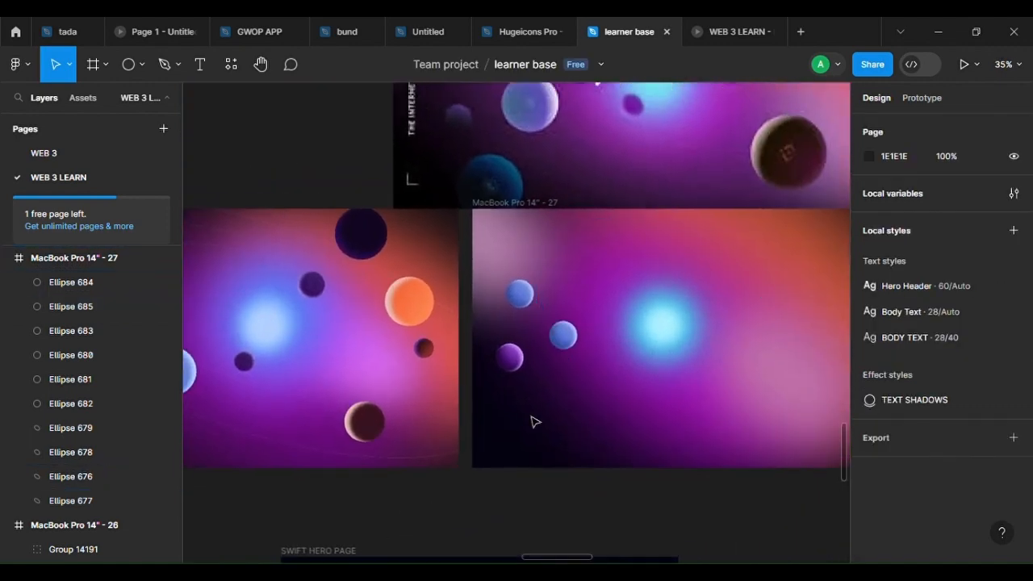
Lighten the highlight inner shadow of the blue circle nearest the cyan glow to C3D1FF and deselect the circle
left_click_drag(533, 421, 611, 454)
scroll(596, 441, "down", 2)
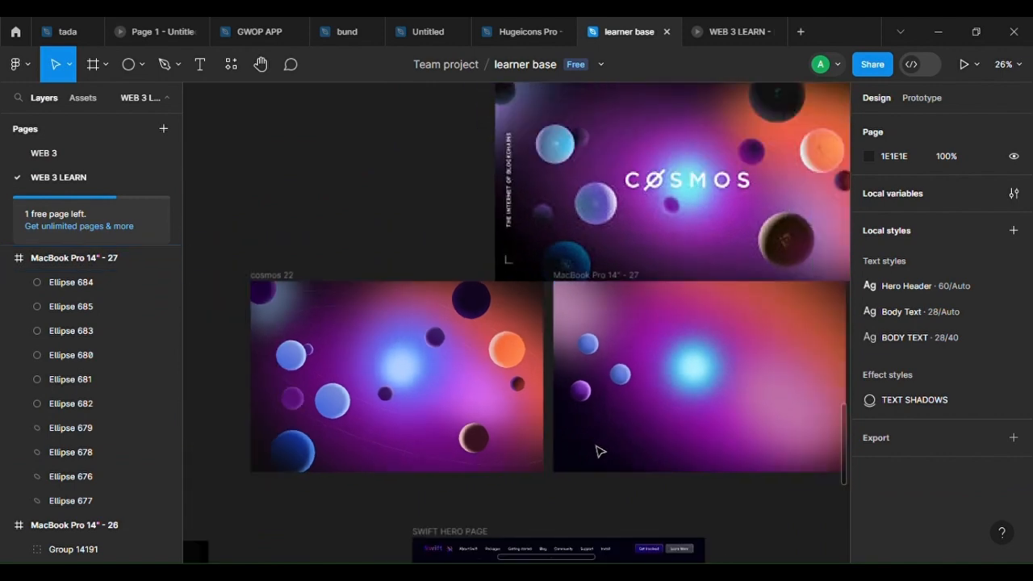
scroll(606, 453, "up", 6)
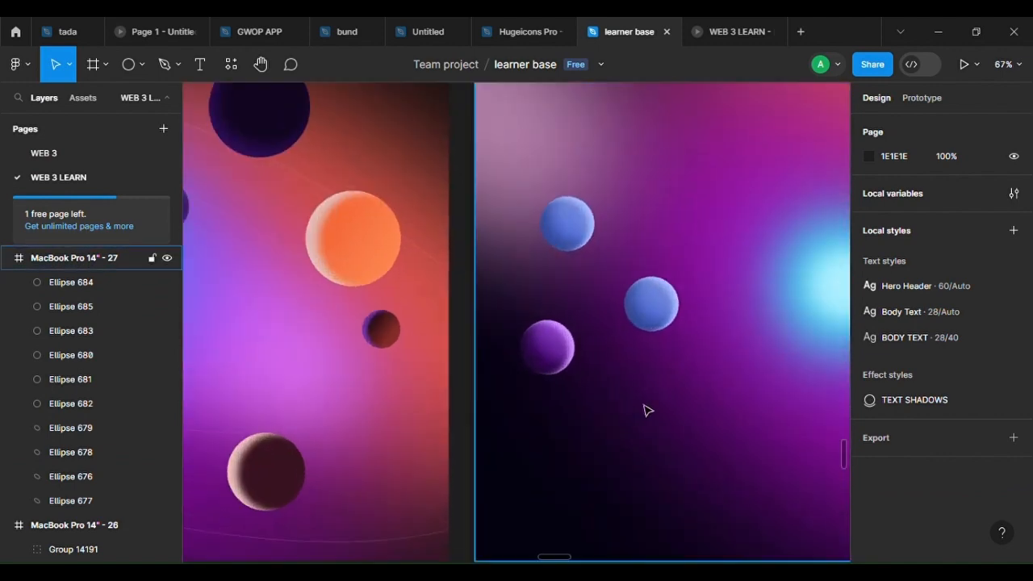
left_click(684, 284)
scroll(890, 512, "down", 2)
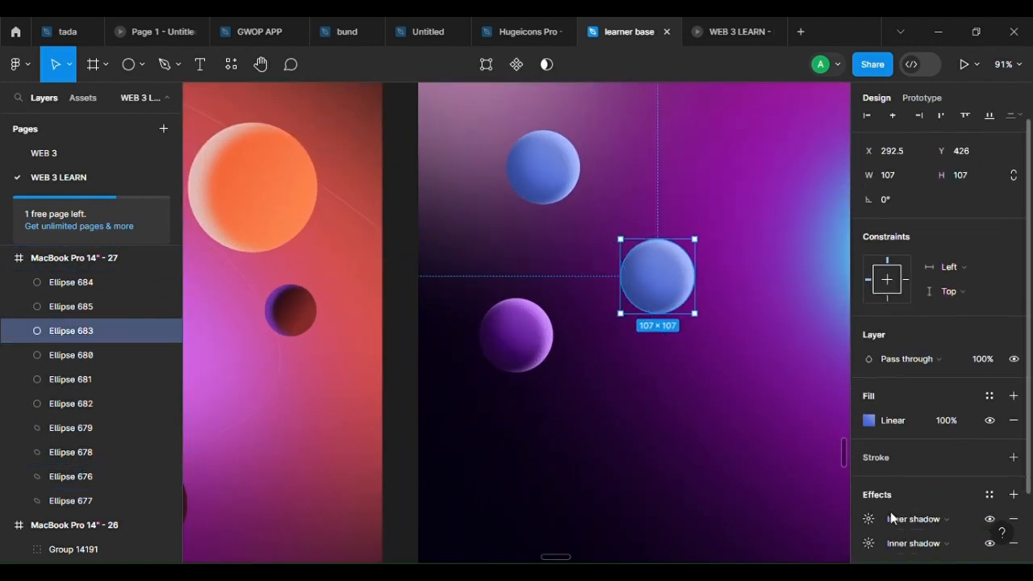
left_click(868, 444)
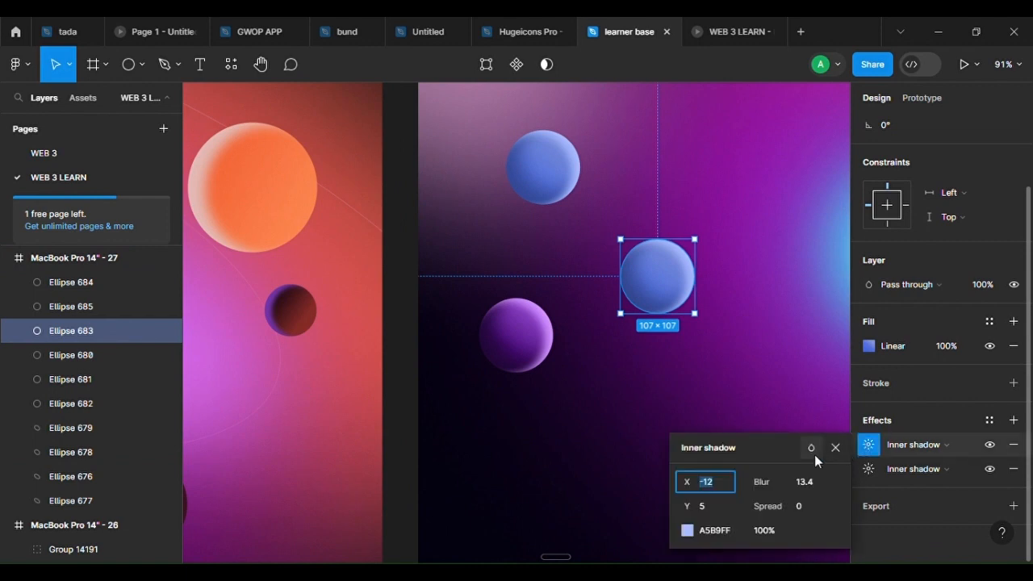
left_click(687, 530)
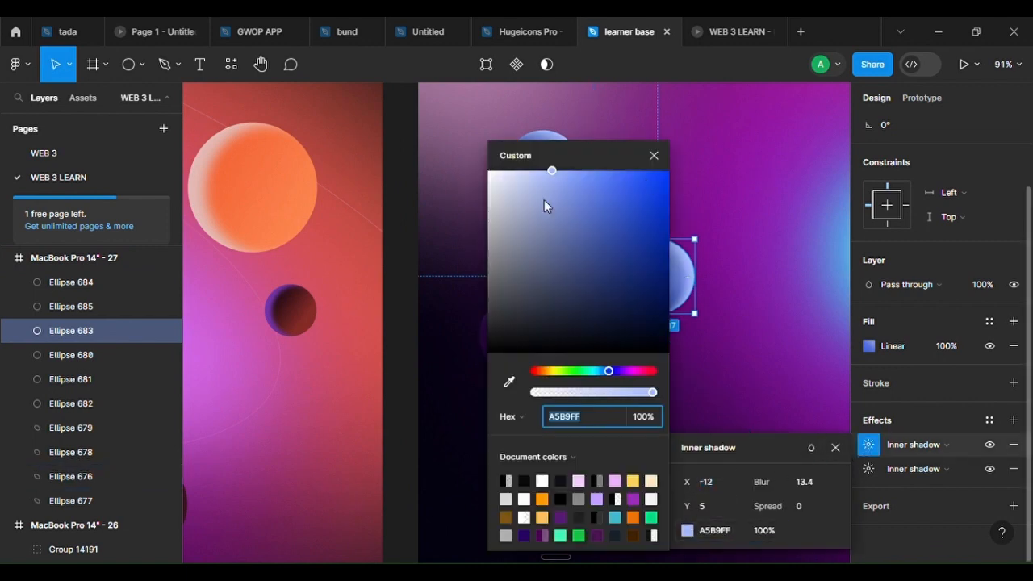
left_click(535, 174)
left_click_drag(536, 167, 530, 164)
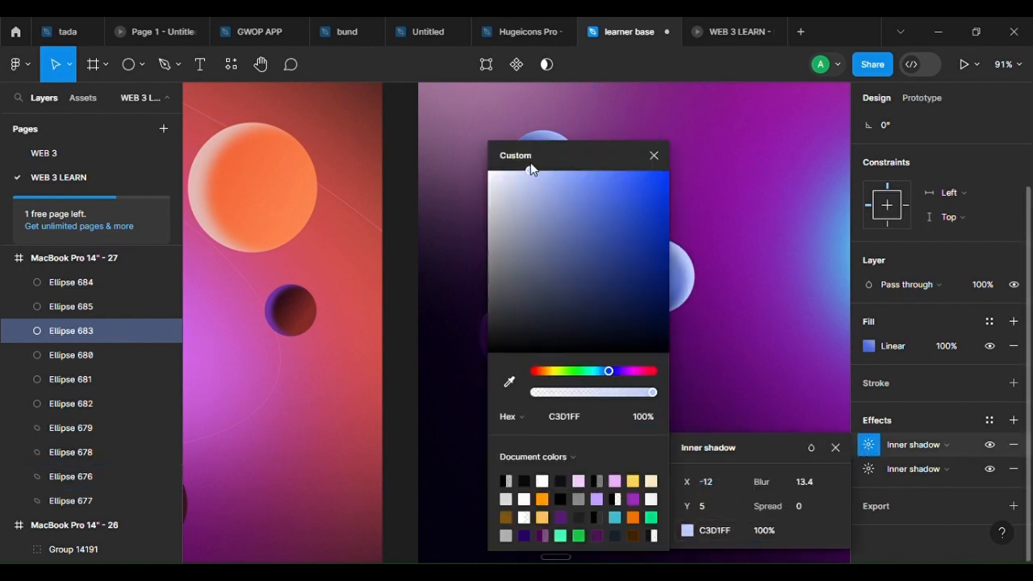
left_click(653, 155)
scroll(654, 355, "down", 5)
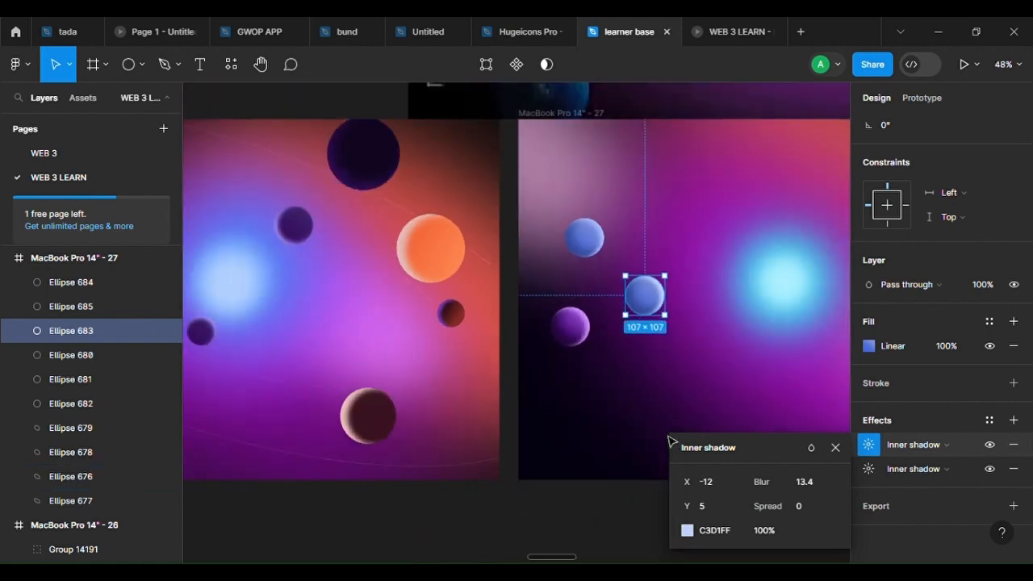
left_click(666, 439)
Duplicate that blue circle into the frame's lower-left corner area, scale the copy to 184 × 184, and nudge it slightly up
scroll(663, 435, "down", 3)
scroll(674, 451, "up", 1)
scroll(660, 387, "up", 5)
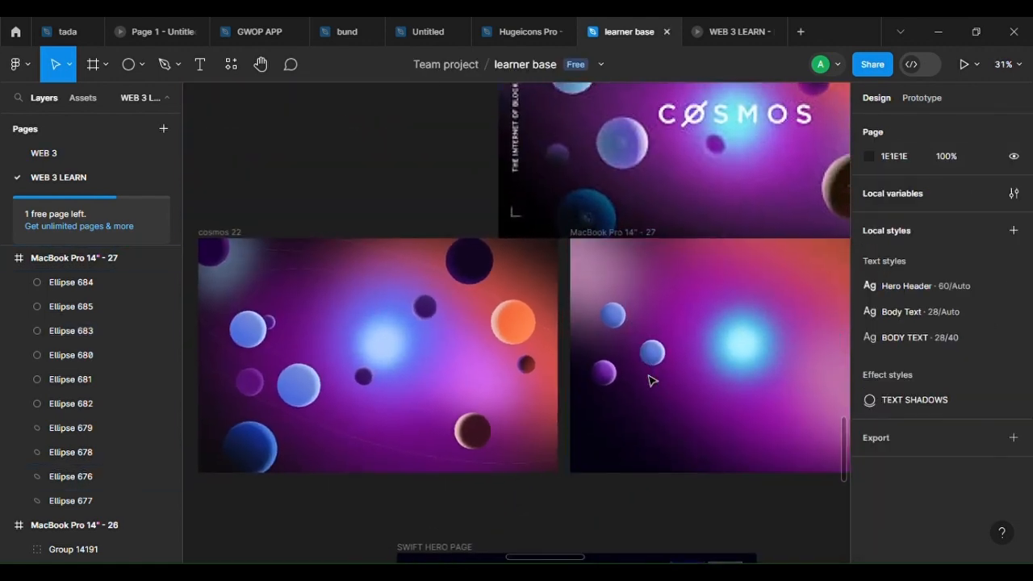
left_click(670, 348)
scroll(663, 347, "down", 2)
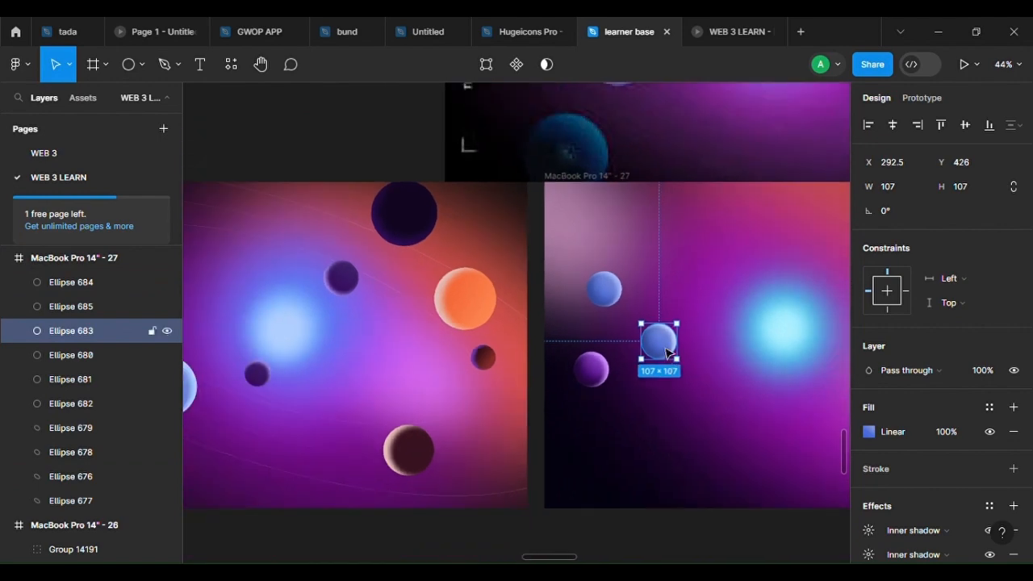
left_click_drag(662, 343, 689, 539)
scroll(625, 484, "up", 5)
key("k")
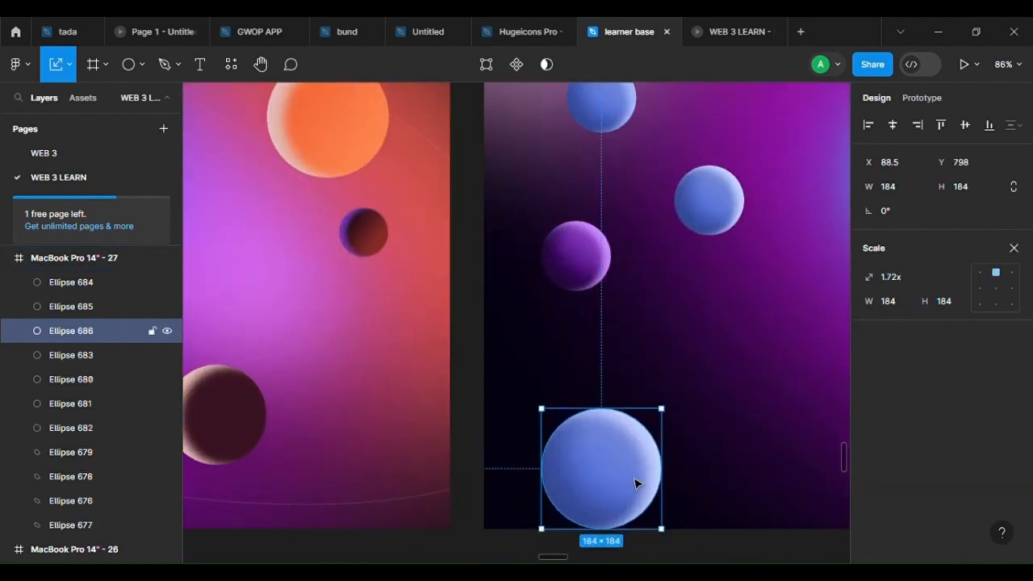
left_click_drag(634, 482, 635, 471)
left_click(1011, 247)
scroll(927, 395, "down", 2)
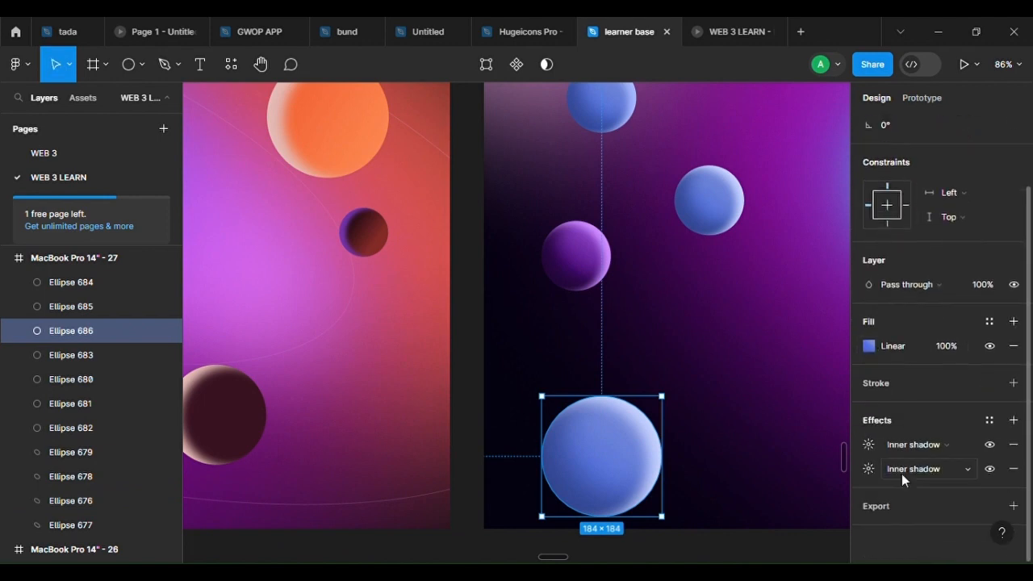
Set the large circle's last gradient stop to 0E2C95, shift it inward, and darken the middle stop to 233E9C
left_click(866, 345)
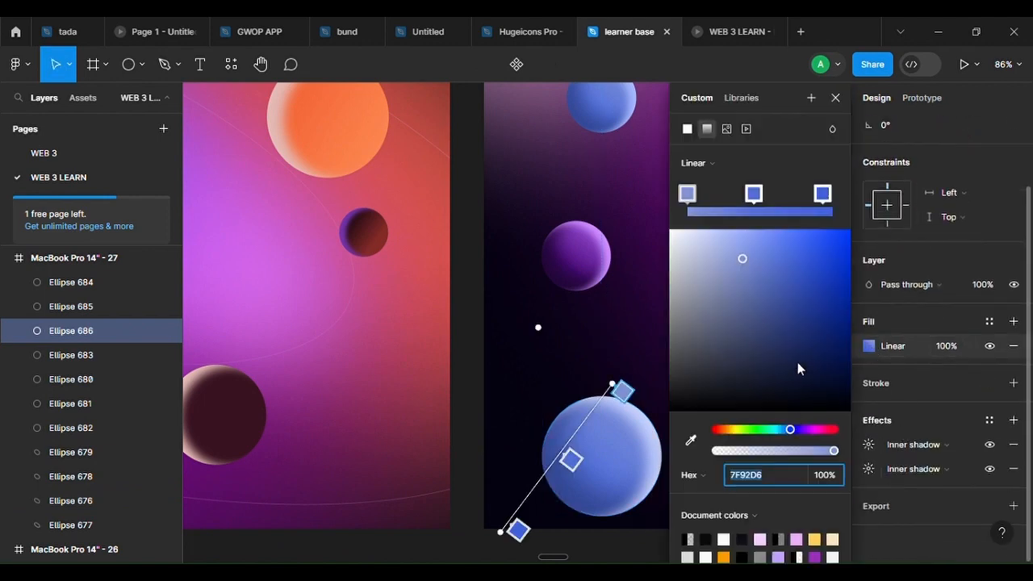
left_click(522, 532)
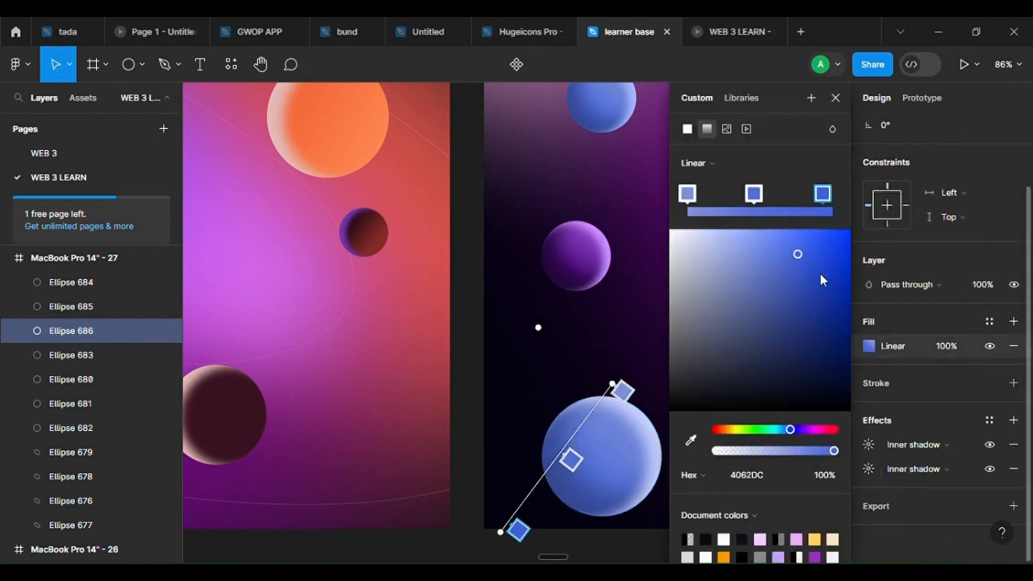
left_click_drag(819, 275, 833, 308)
left_click_drag(518, 530, 559, 510)
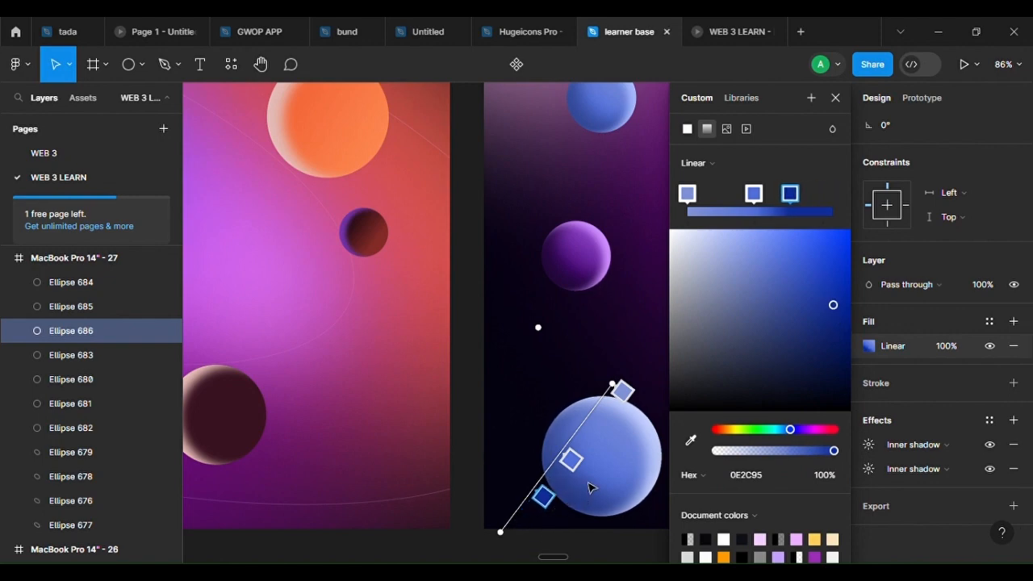
left_click(572, 460)
left_click(826, 253)
left_click_drag(827, 258, 812, 285)
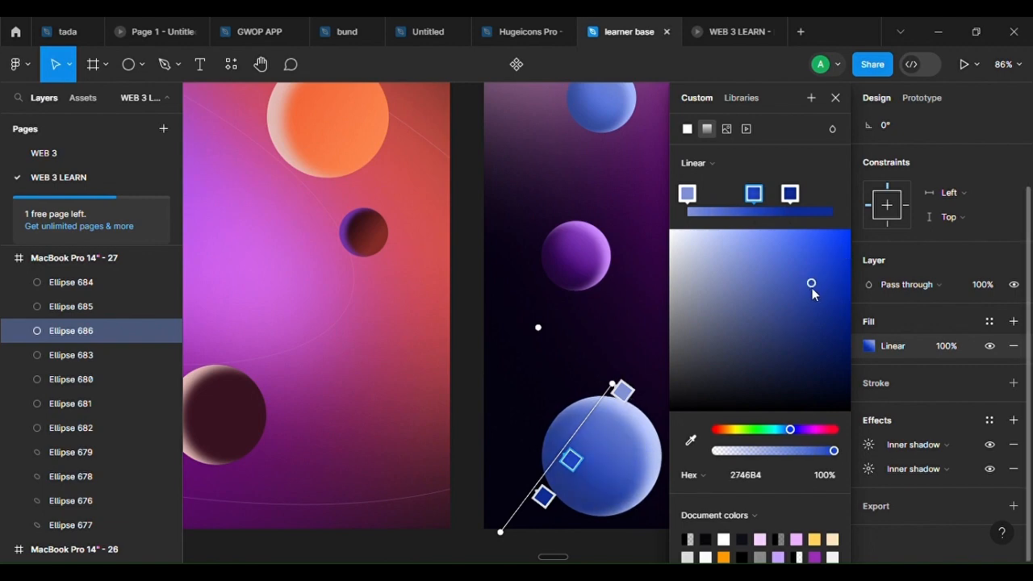
Darken the large circle's first gradient stop and match it to the cosmos 22 frame's dark blue circle by sampling 132D89
left_click(621, 392)
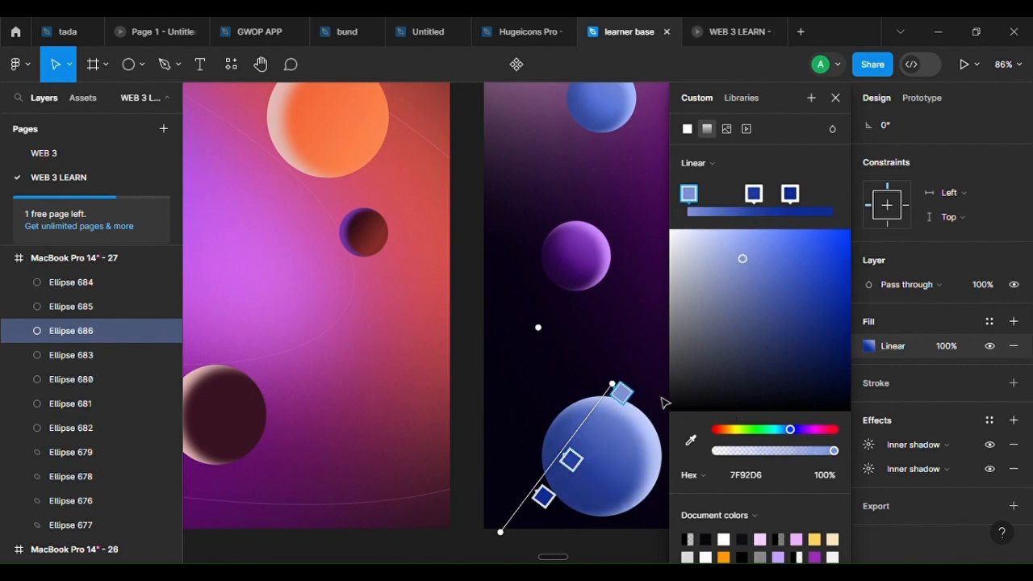
left_click_drag(797, 269, 793, 316)
scroll(614, 513, "down", 5)
scroll(615, 513, "down", 3)
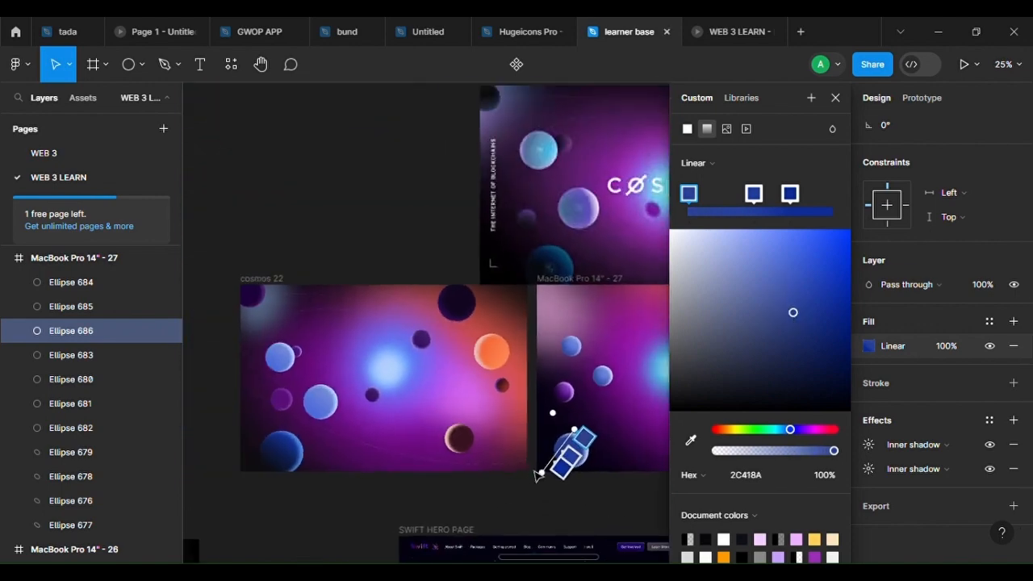
left_click(688, 441)
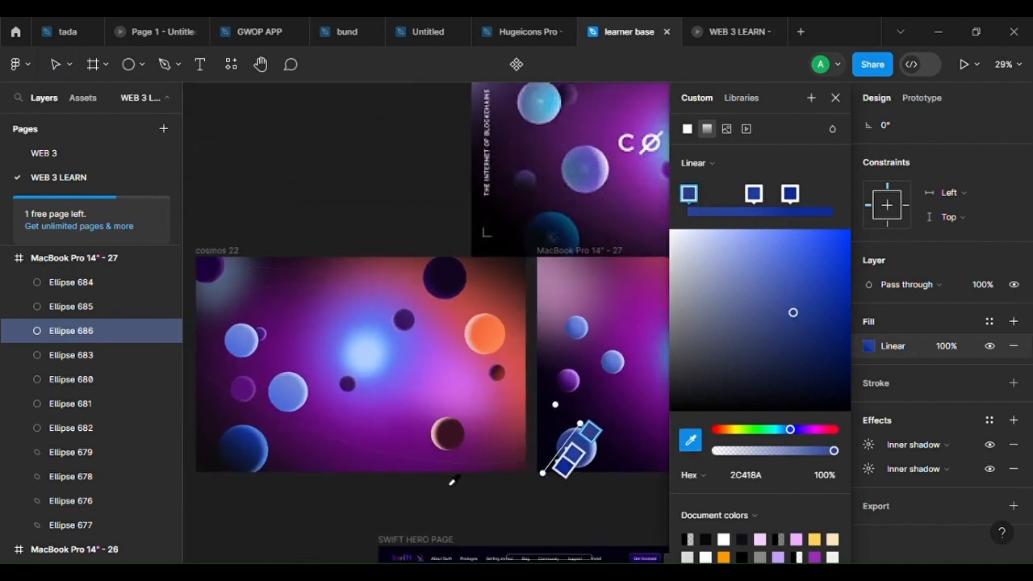
left_click(260, 453)
scroll(544, 446, "up", 5)
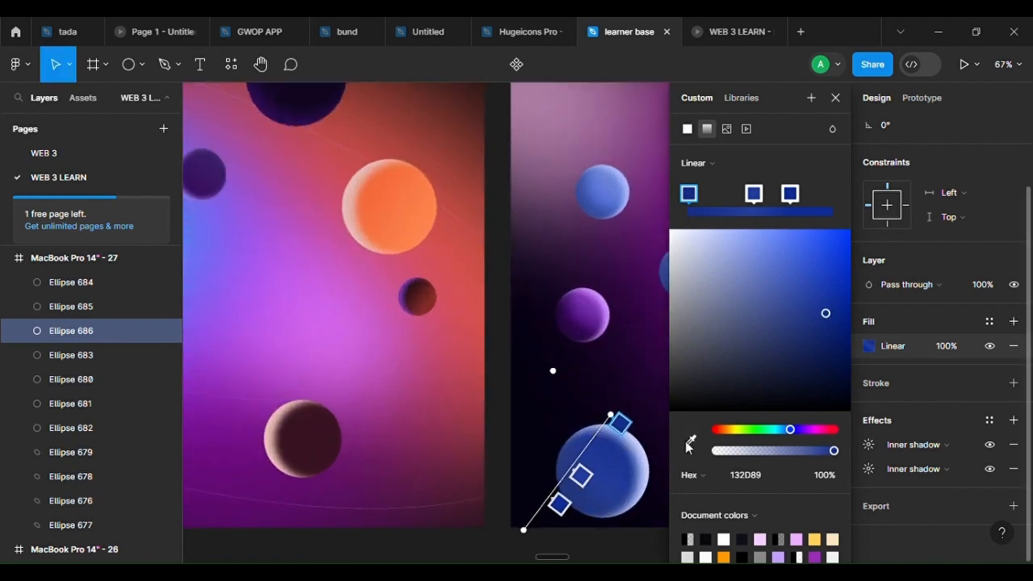
Copy the first stop's color 132D89 to the large circle's last gradient stop and darken it to deep navy
left_click(769, 478)
double_click(769, 483)
key("ctrl+c")
left_click(562, 507)
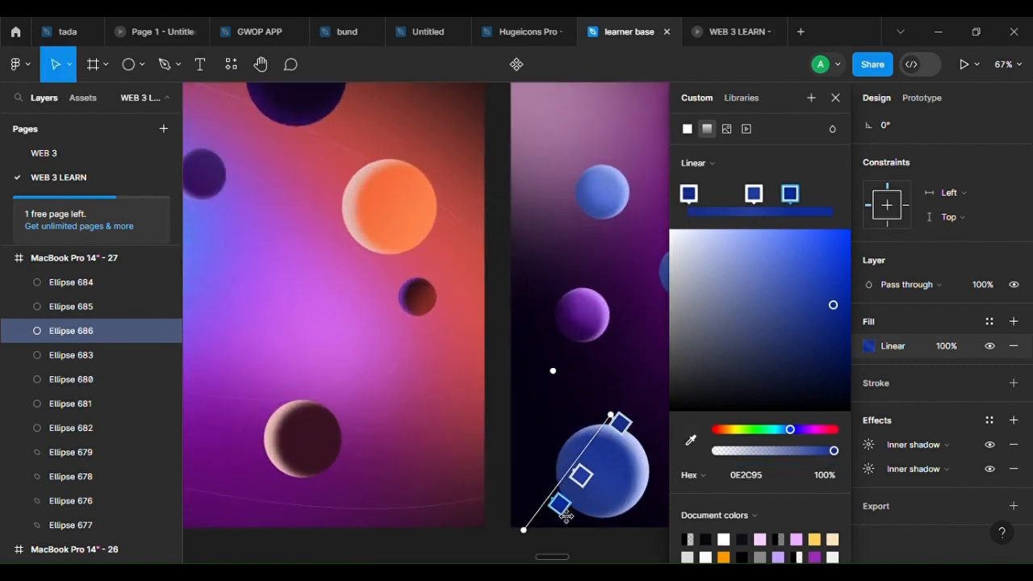
left_click(773, 484)
key("ctrl+v")
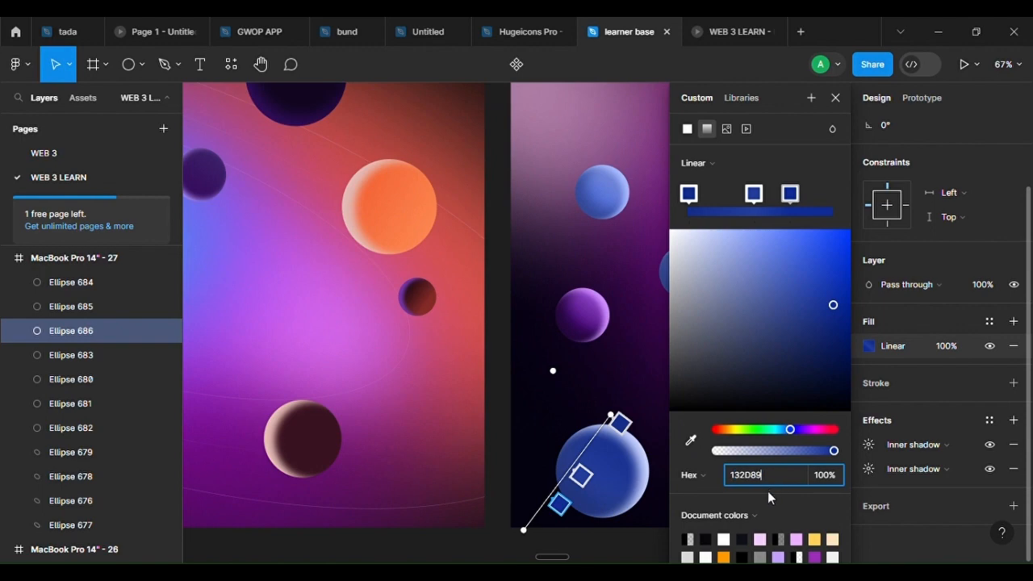
left_click_drag(809, 377, 823, 351)
Shift the large circle's middle gradient stop slightly toward the first stop and recolor it to saturated dark blue 001D8A
left_click_drag(581, 476, 614, 484)
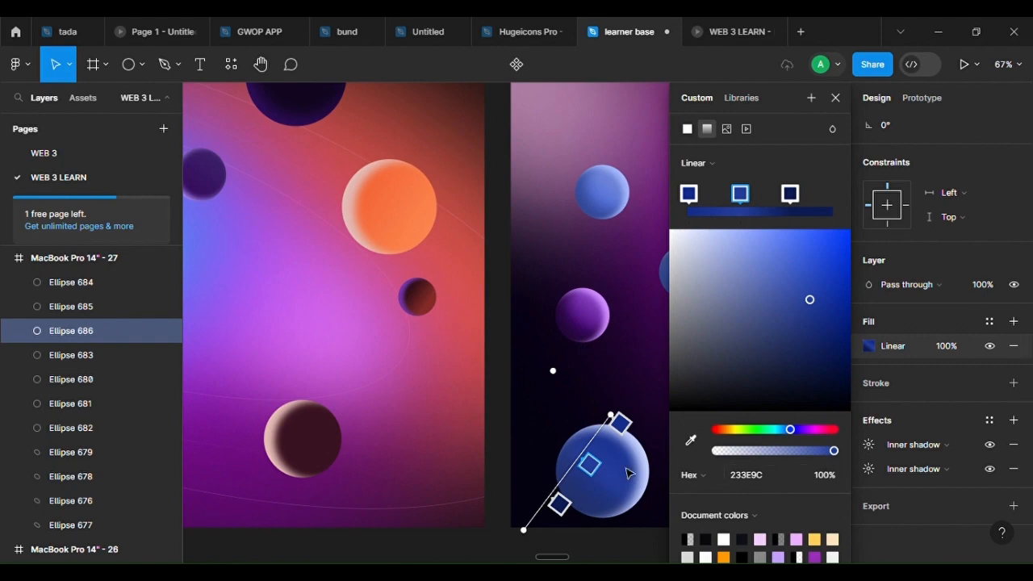
left_click(691, 439)
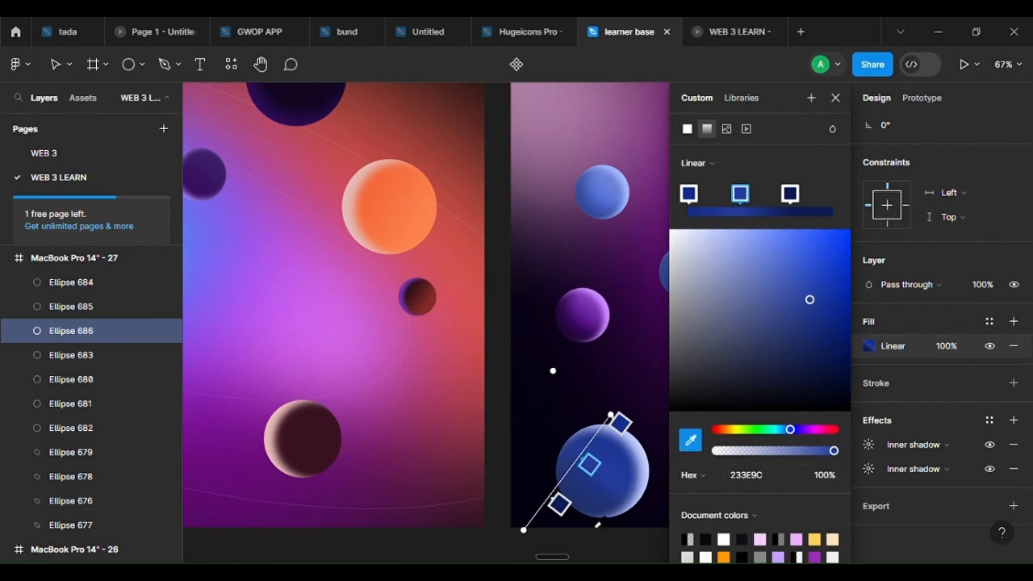
left_click(597, 523)
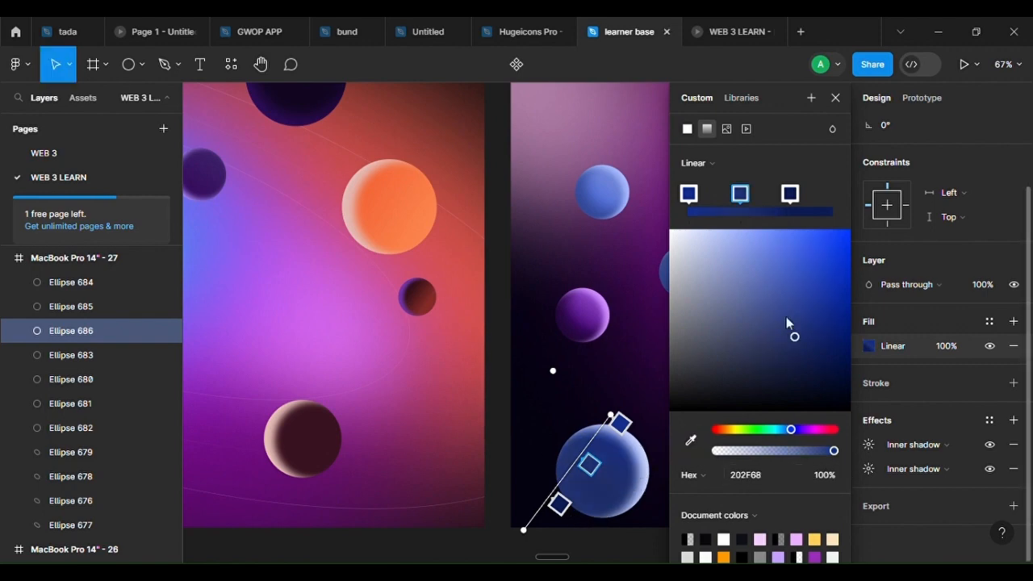
left_click_drag(831, 310, 854, 318)
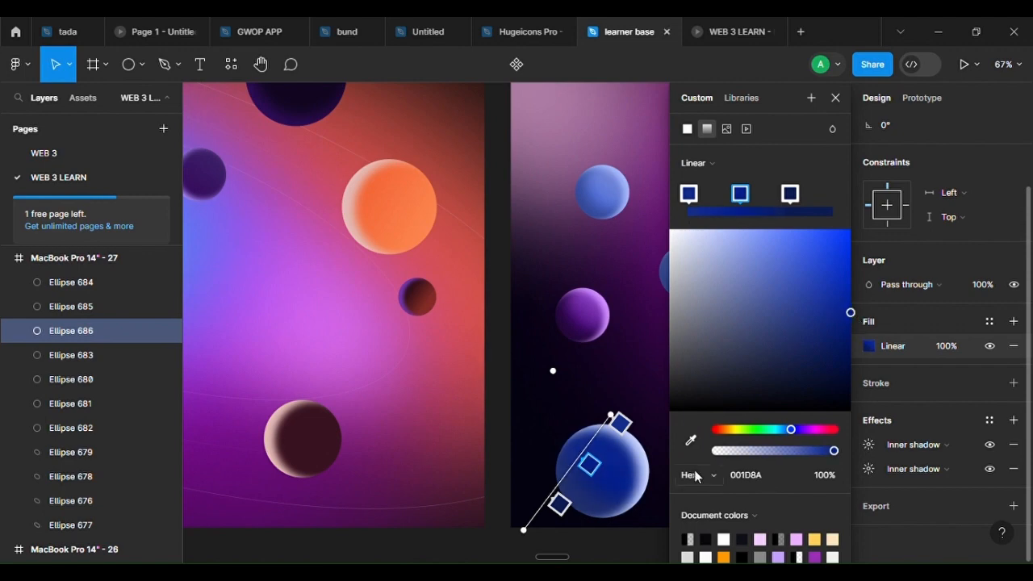
Sample the large blue circle's color for its dark inner shadow and darken it to 020F40 at 100% opacity
left_click(883, 472)
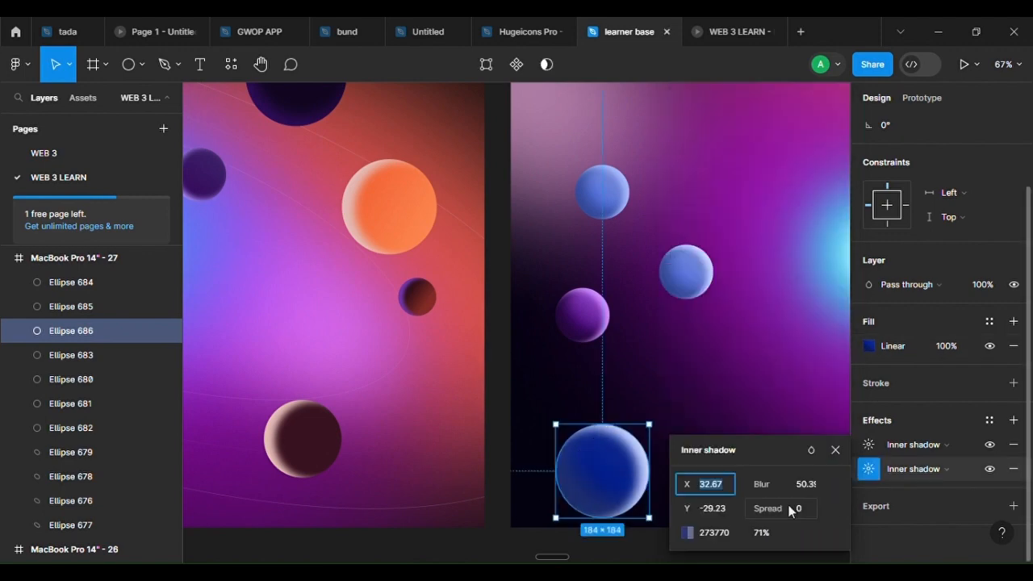
left_click(687, 533)
left_click(509, 382)
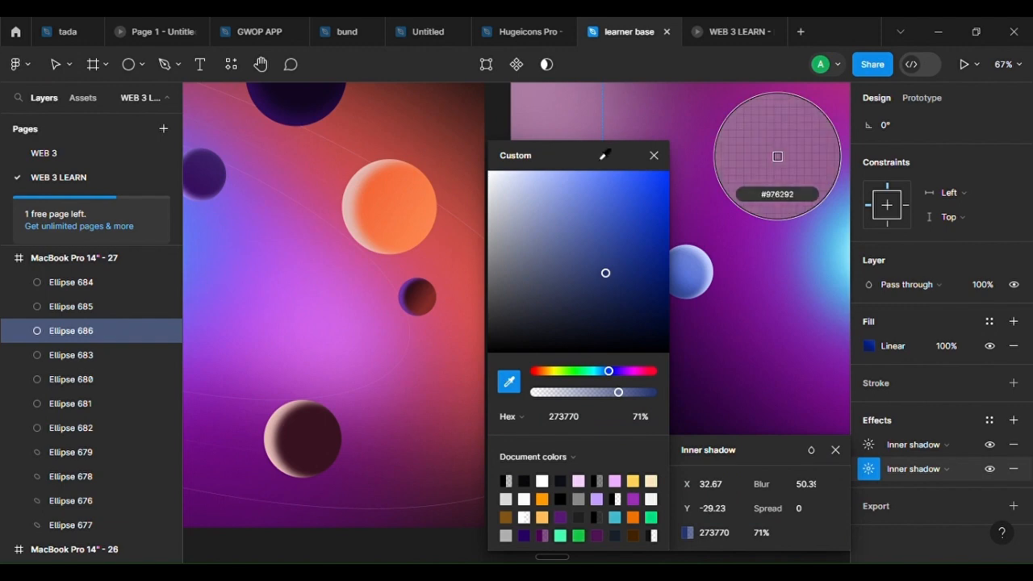
left_click_drag(597, 157, 412, 173)
left_click(611, 489)
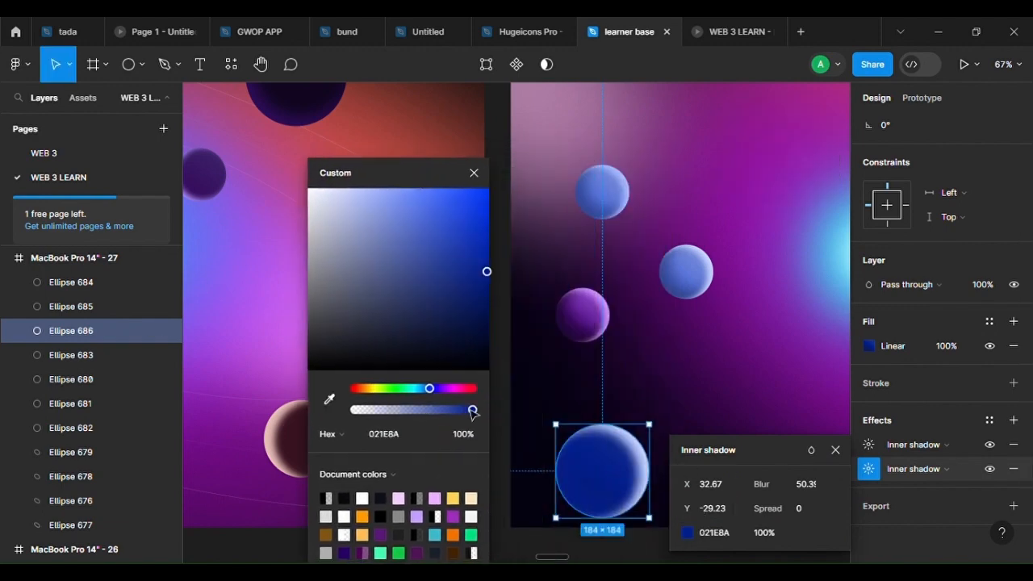
left_click_drag(478, 301, 483, 331)
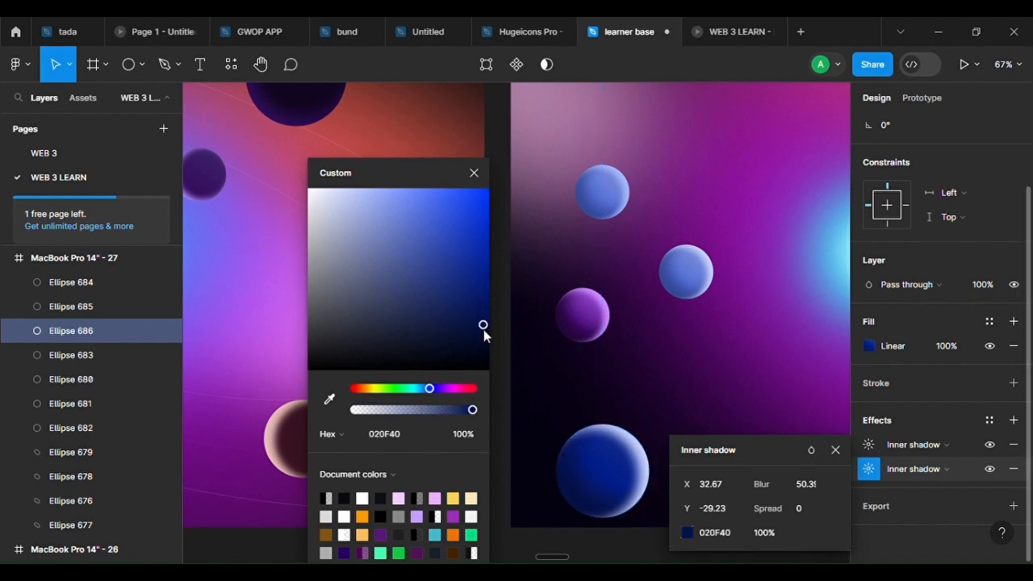
Recolor the large blue circle's highlight inner shadow to 7292FF at 100% opacity and deselect the circle
left_click(868, 445)
scroll(671, 476, "down", 3)
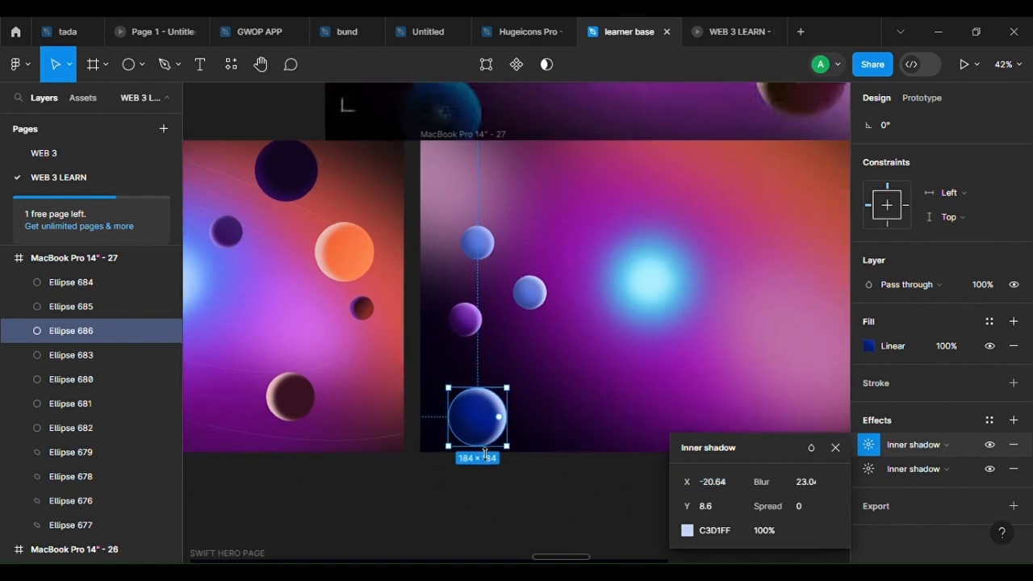
scroll(476, 452, "up", 3)
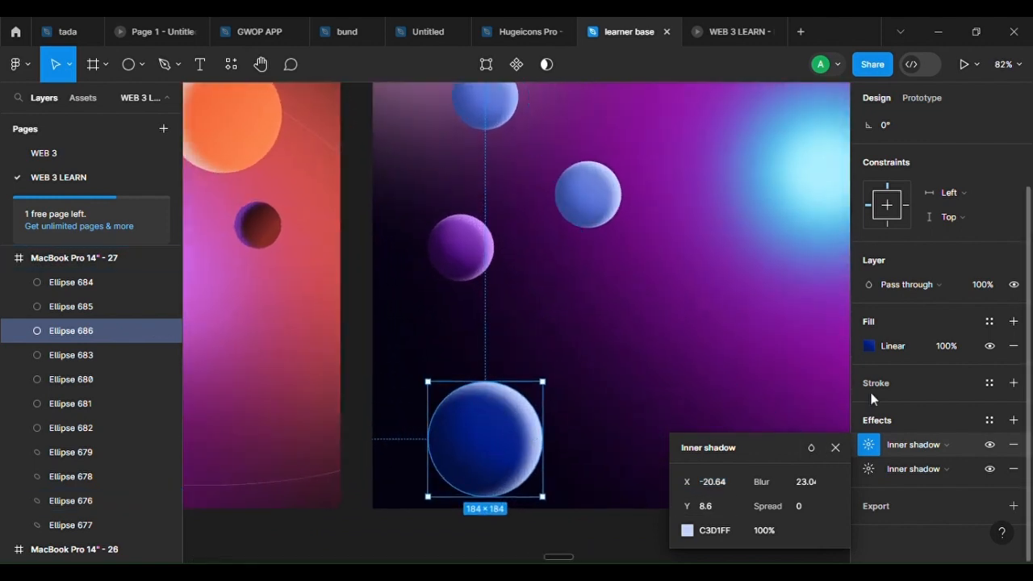
left_click(687, 530)
left_click_drag(582, 160, 253, 208)
scroll(463, 346, "down", 2)
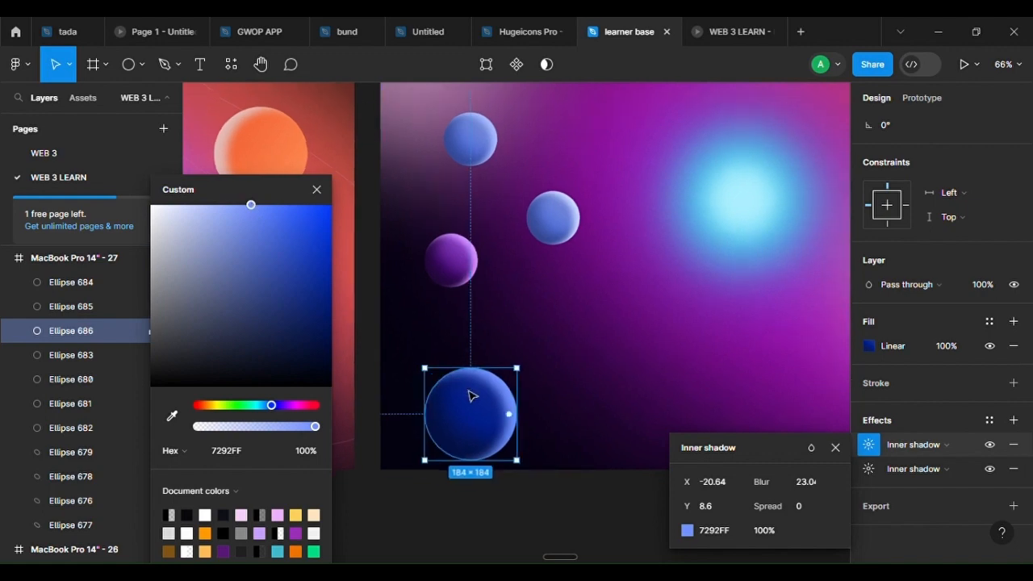
scroll(473, 396, "down", 5)
left_click(577, 503)
scroll(579, 500, "down", 3)
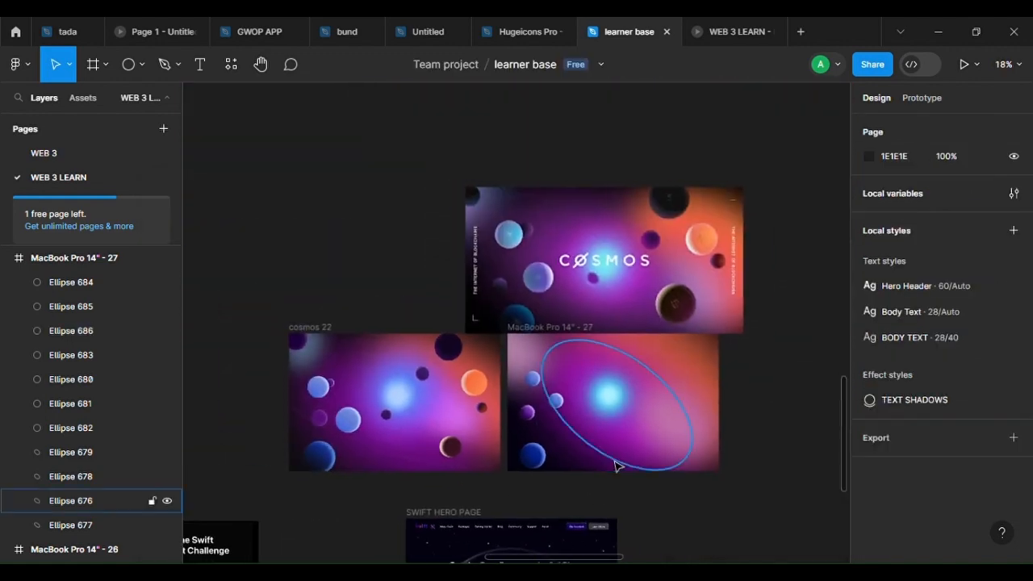
scroll(625, 472, "up", 1)
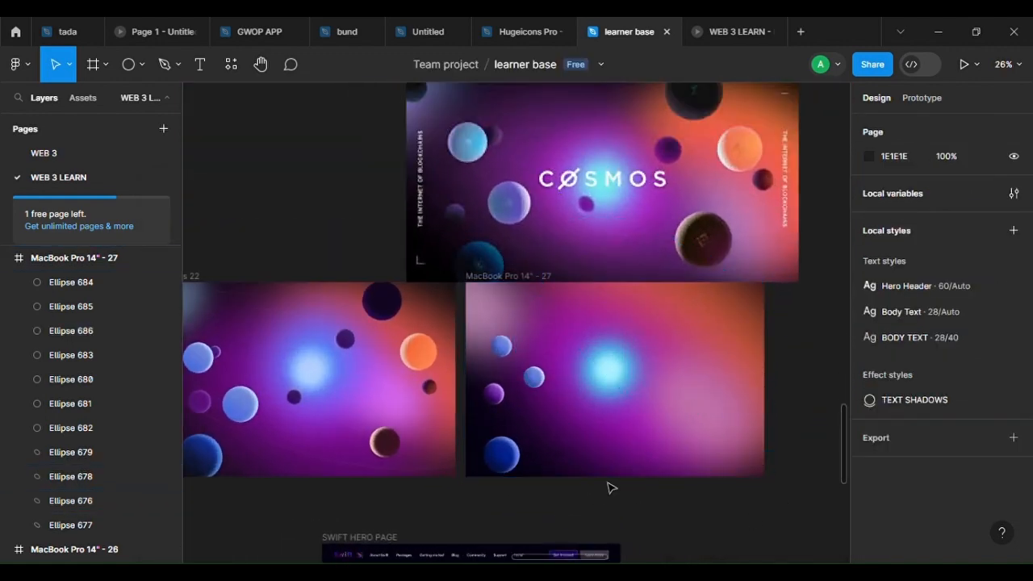
left_click_drag(610, 458, 638, 468)
scroll(495, 445, "up", 3)
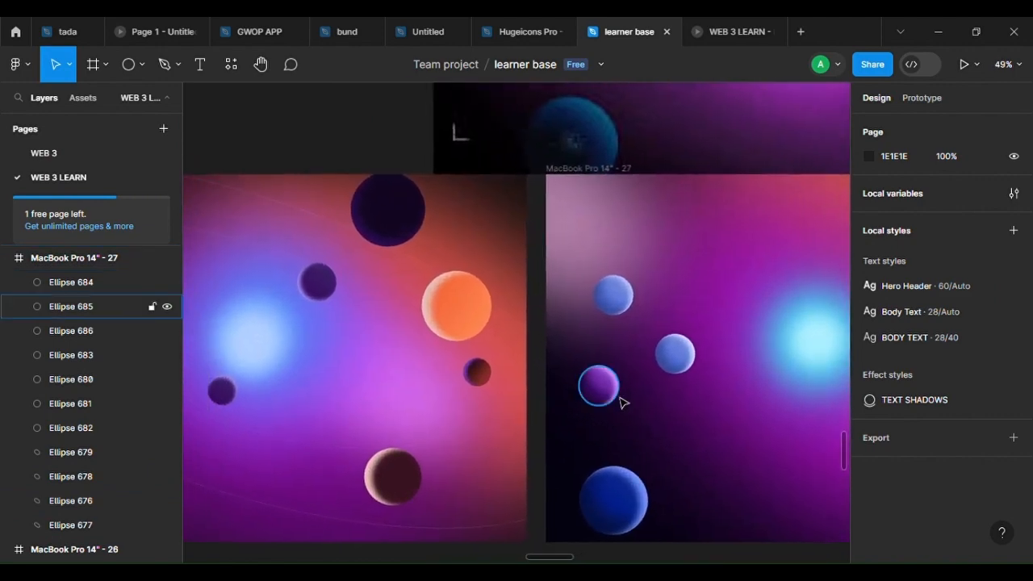
Set the purple circle's dark inner shadow X offset to 24 and its light inner shadow to X -9 with blur 9.6
left_click(598, 386)
left_click(868, 555)
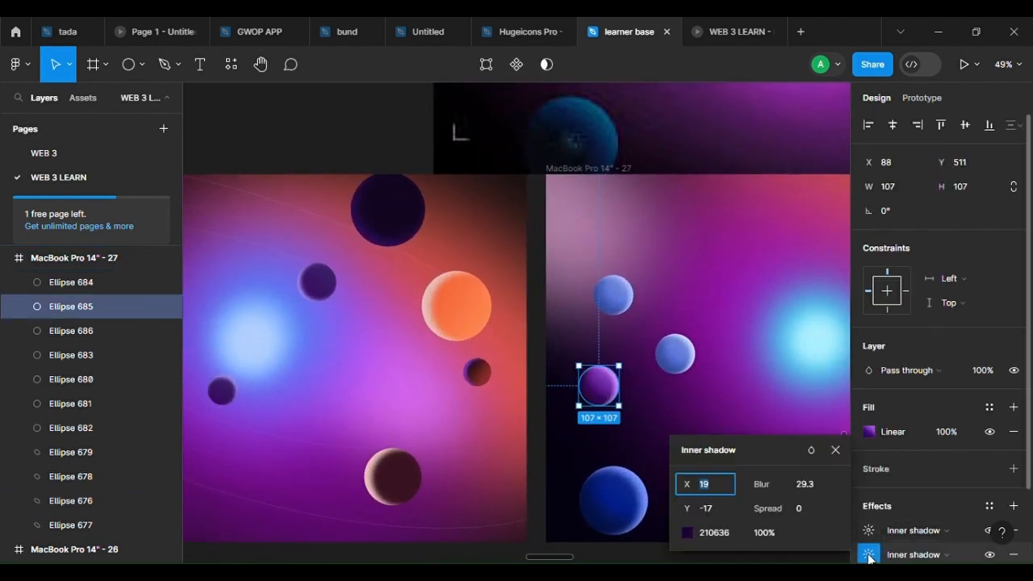
left_click_drag(693, 483, 687, 488)
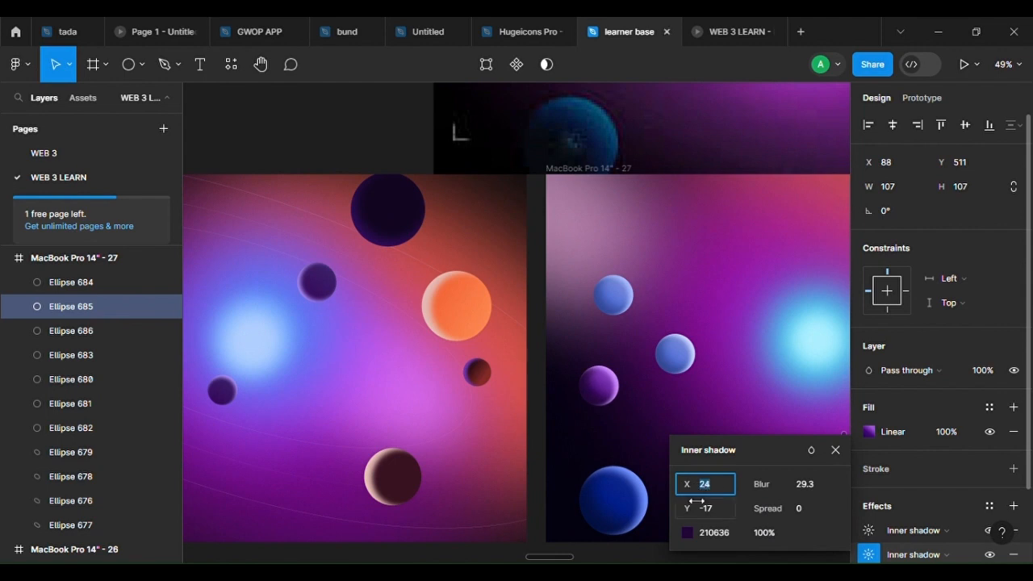
left_click(868, 530)
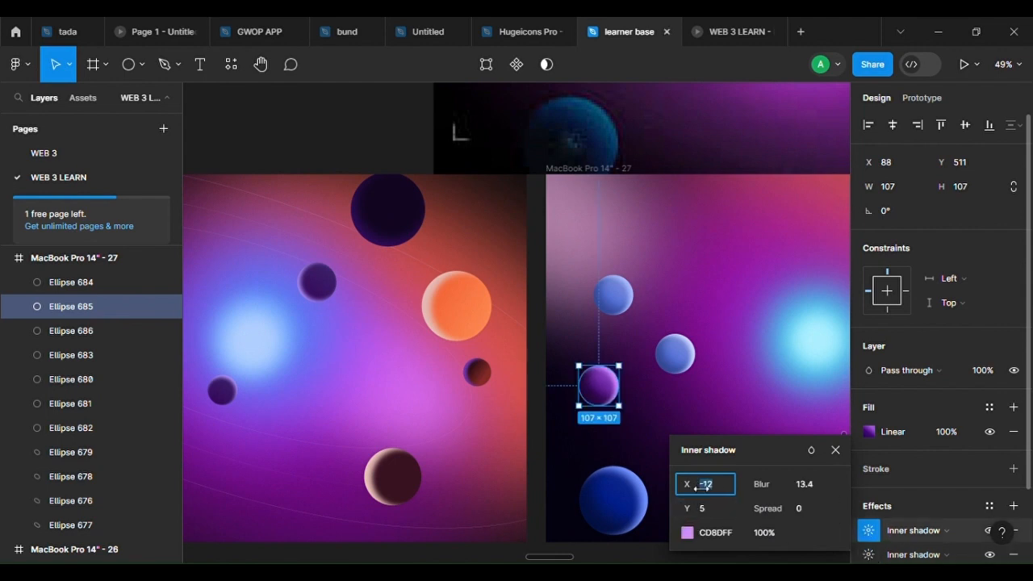
left_click_drag(695, 488, 758, 484)
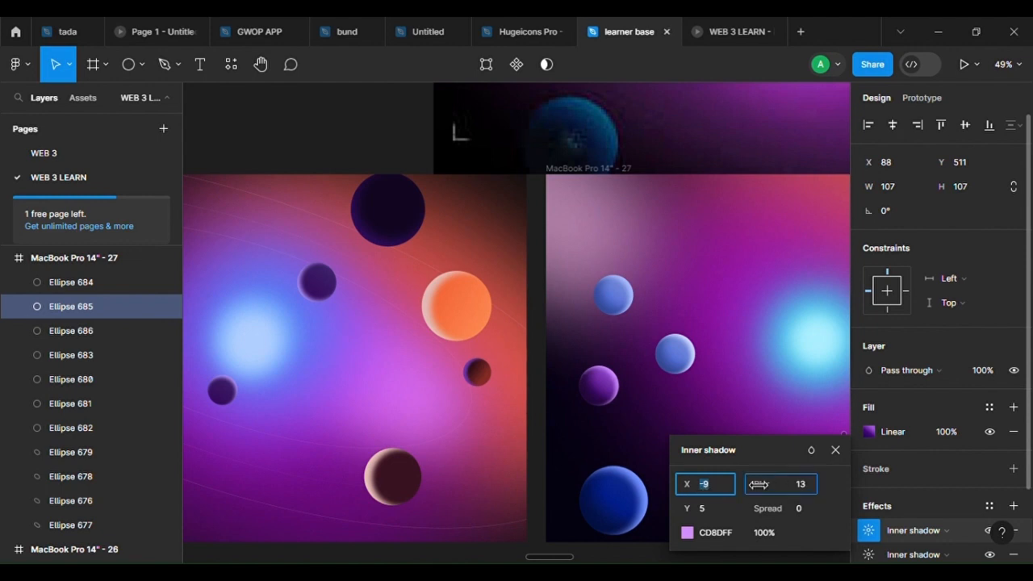
left_click_drag(690, 488, 585, 473)
left_click_drag(655, 464, 622, 471)
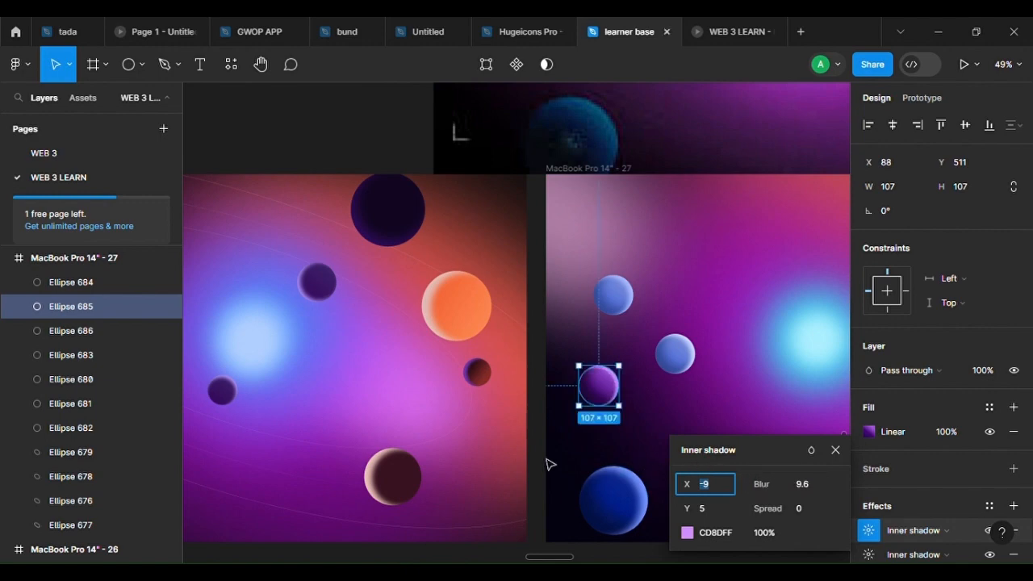
scroll(542, 403, "up", 5)
left_click_drag(657, 366, 630, 361)
scroll(630, 360, "down", 5)
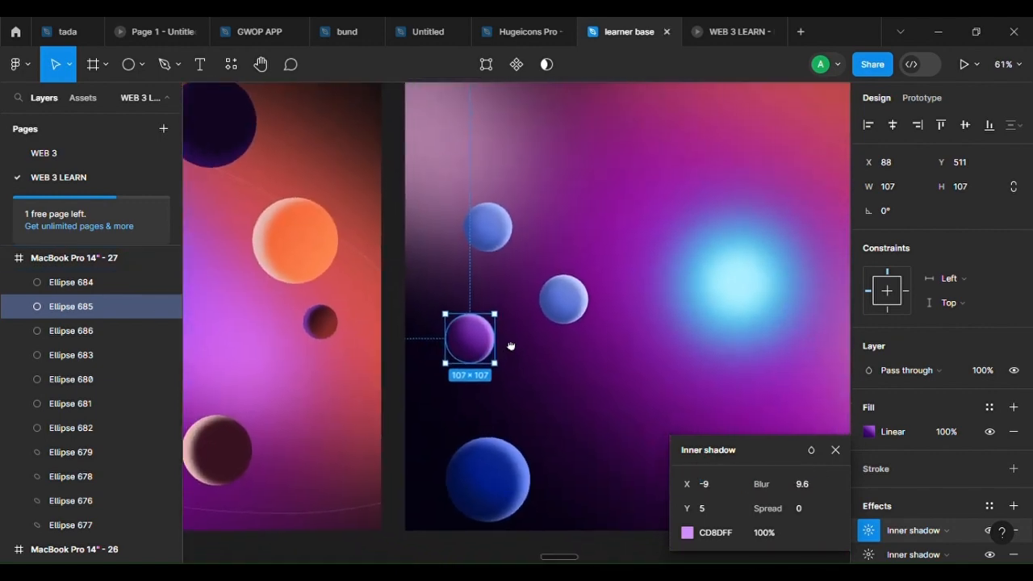
left_click(611, 441)
scroll(611, 441, "down", 5)
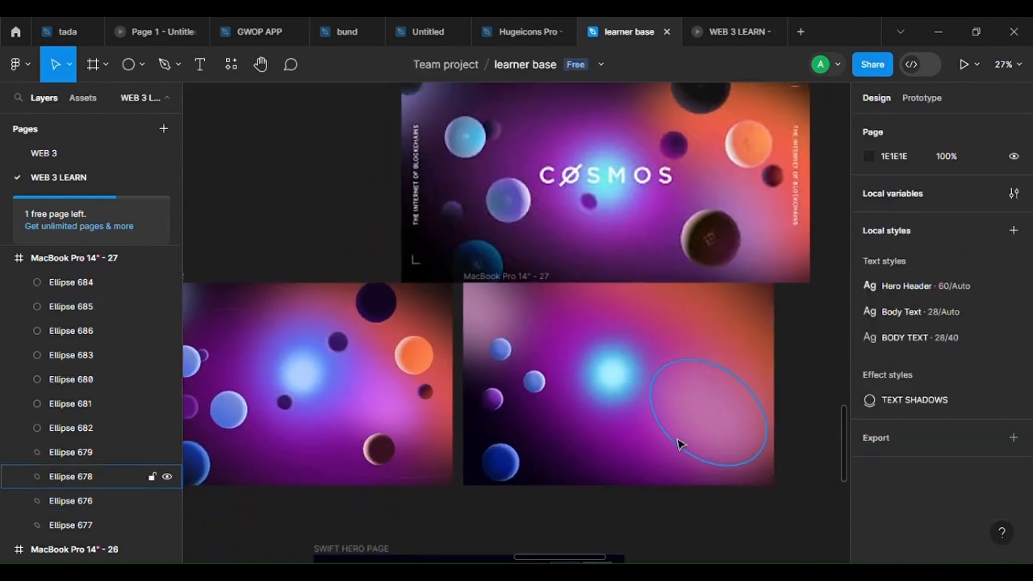
Duplicate the upper blue circle, scale the copy to about 46 × 46 and place it against the original's right edge
left_click_drag(643, 436, 751, 451)
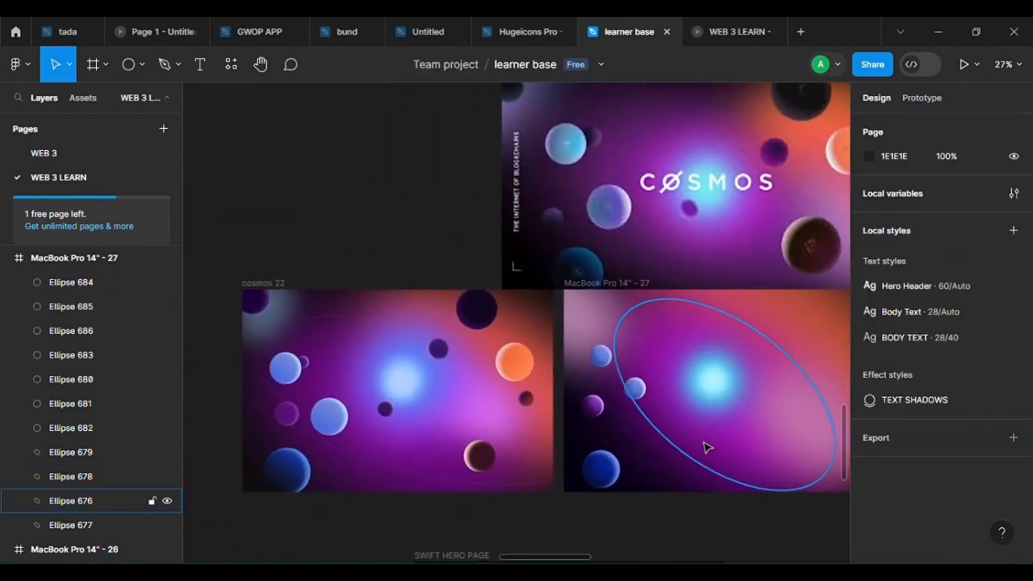
scroll(704, 447, "up", 2)
left_click(562, 339)
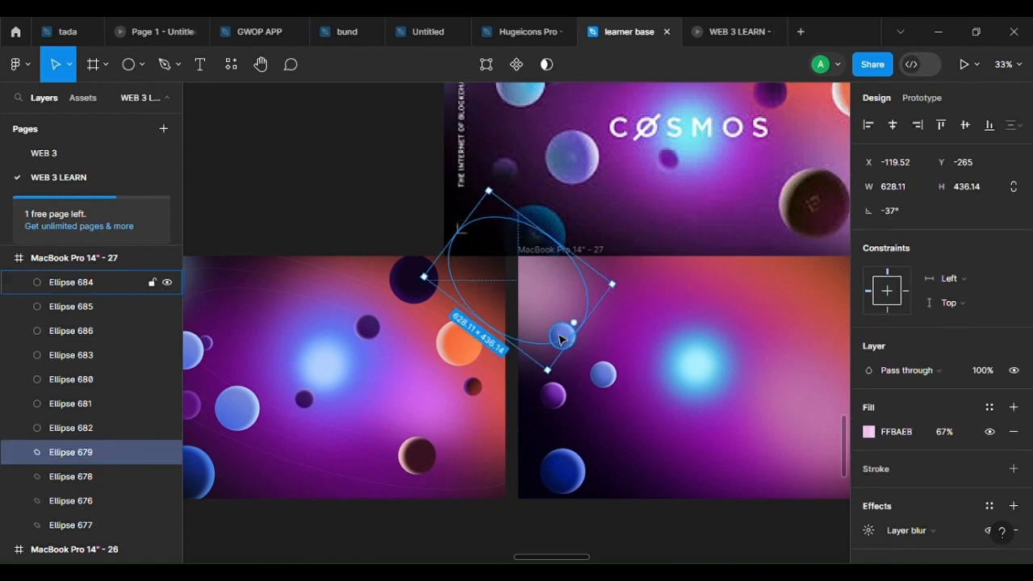
left_click(562, 339)
scroll(621, 331, "up", 1)
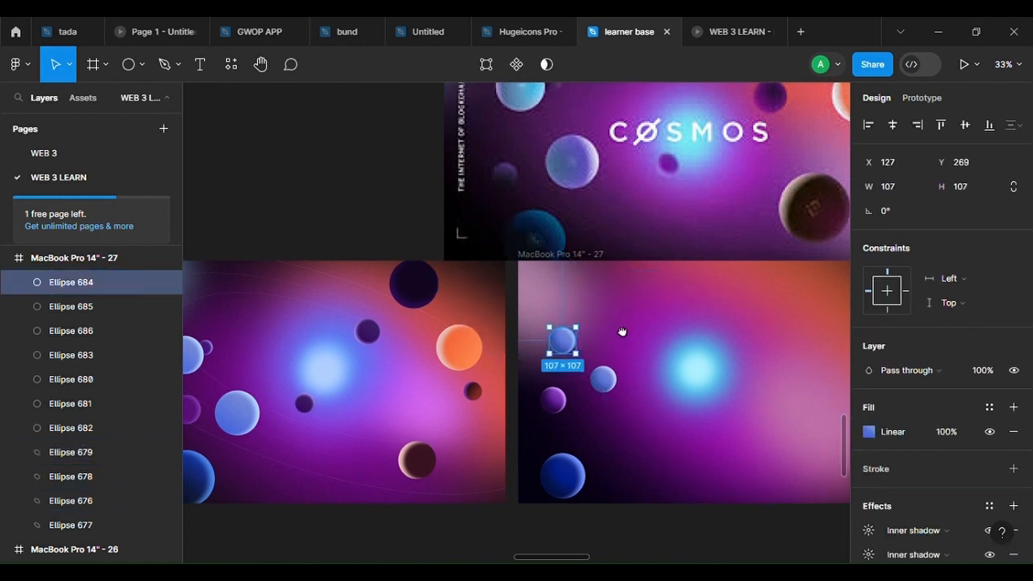
scroll(622, 331, "up", 2)
scroll(617, 414, "up", 5)
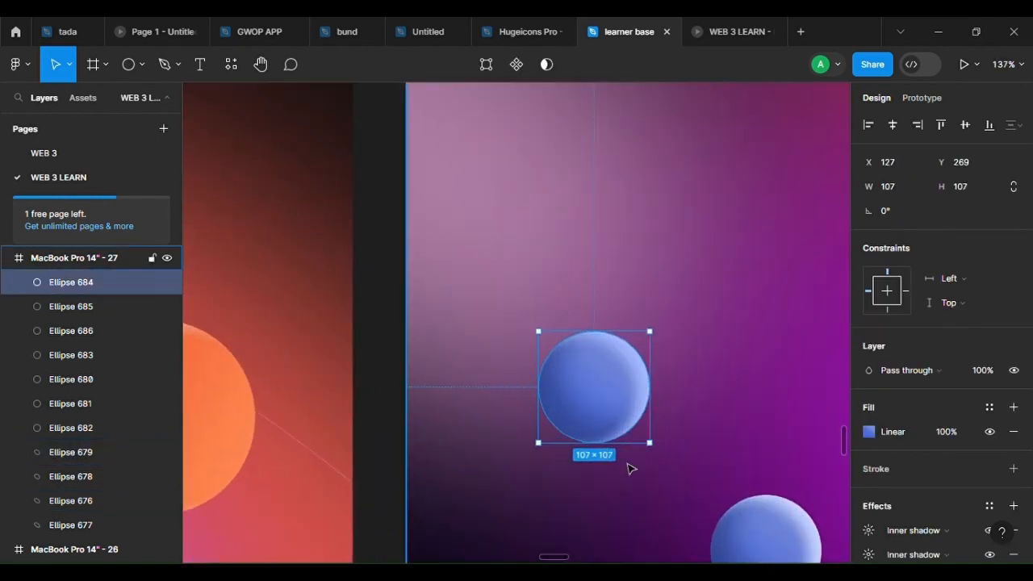
key("ctrl+d")
left_click_drag(628, 395, 737, 376)
scroll(738, 379, "up", 3)
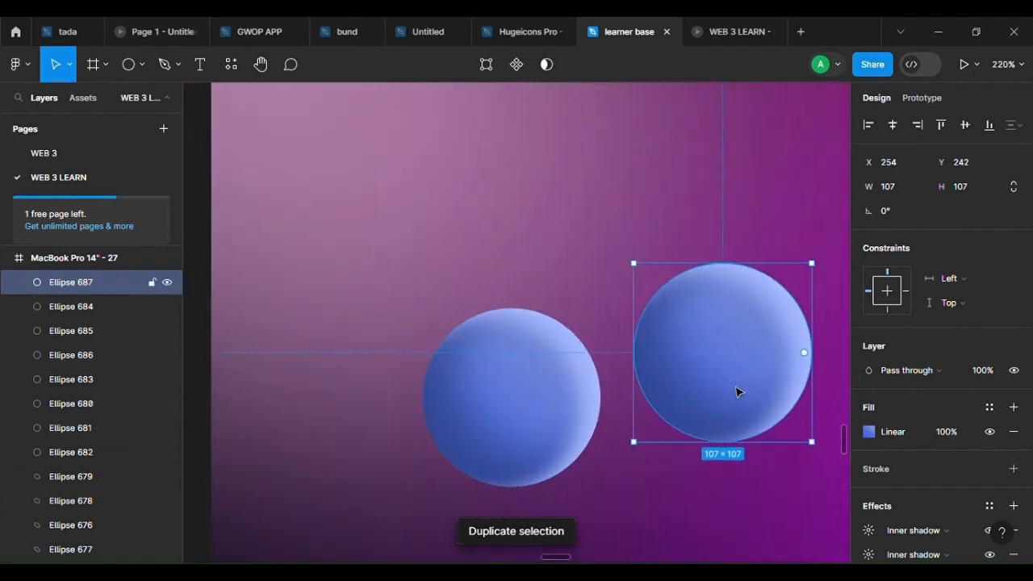
key("k")
left_click_drag(752, 456, 621, 407)
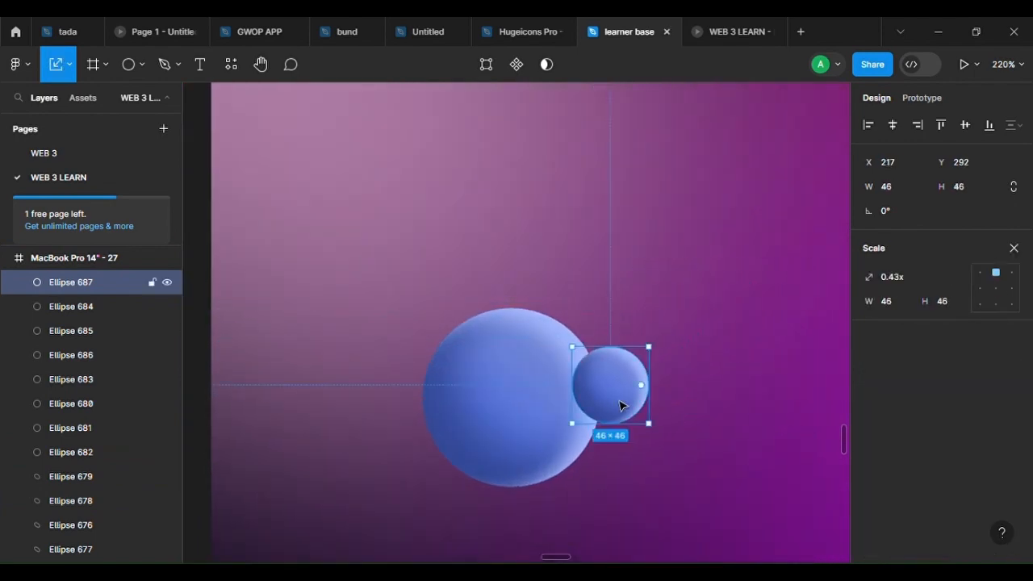
Try sending the small circle to the back and shifting it right, and bring it back to the front
right_click(620, 407)
left_click(664, 239)
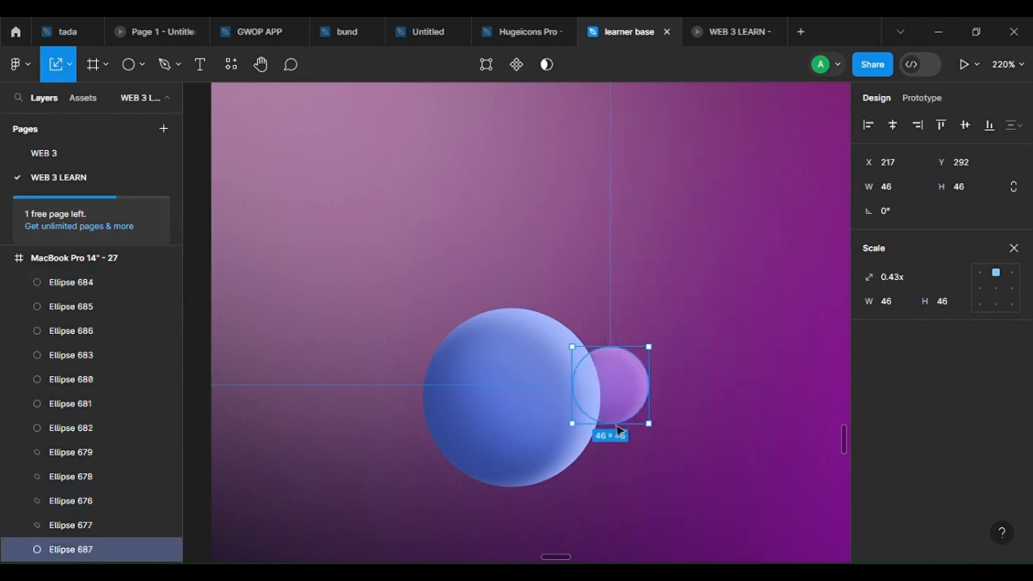
left_click_drag(618, 392, 649, 392)
right_click(629, 389)
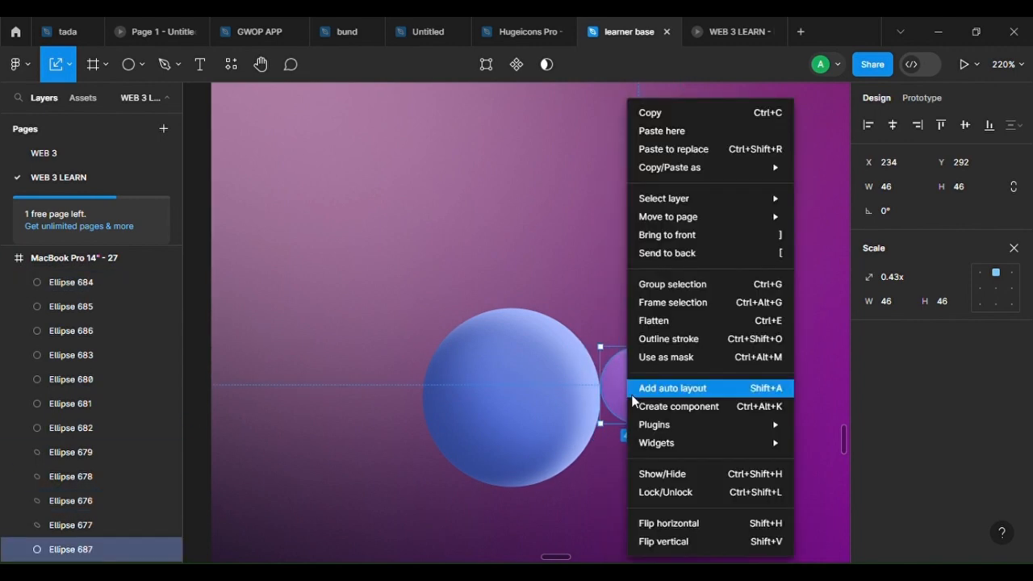
left_click(666, 235)
scroll(676, 411, "down", 5, "ctrl")
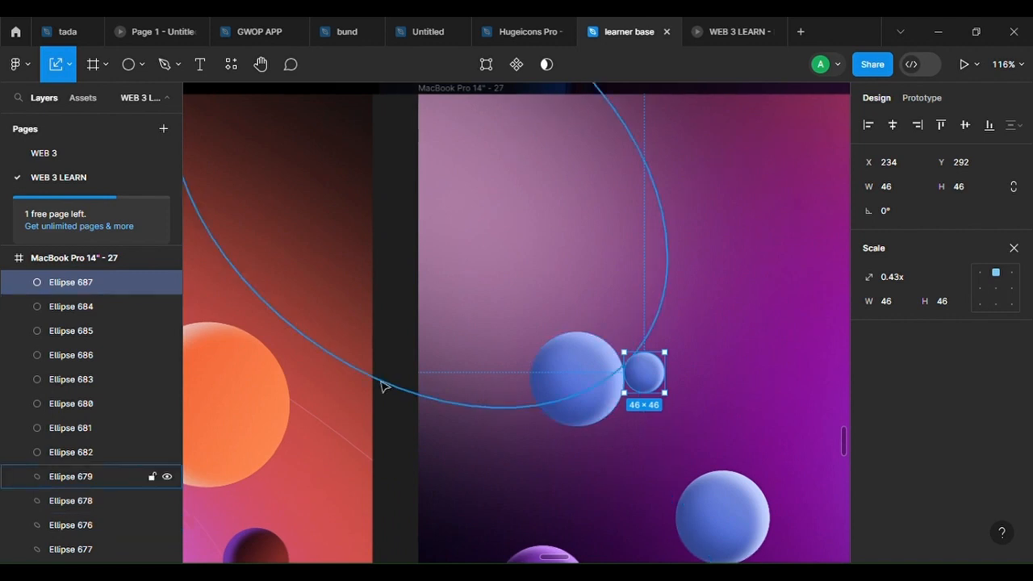
Reorder the small circle's layer directly beneath Ellipse 682 and tuck it behind the larger blue circle at X 222, Y 300
left_click_drag(71, 282, 74, 461)
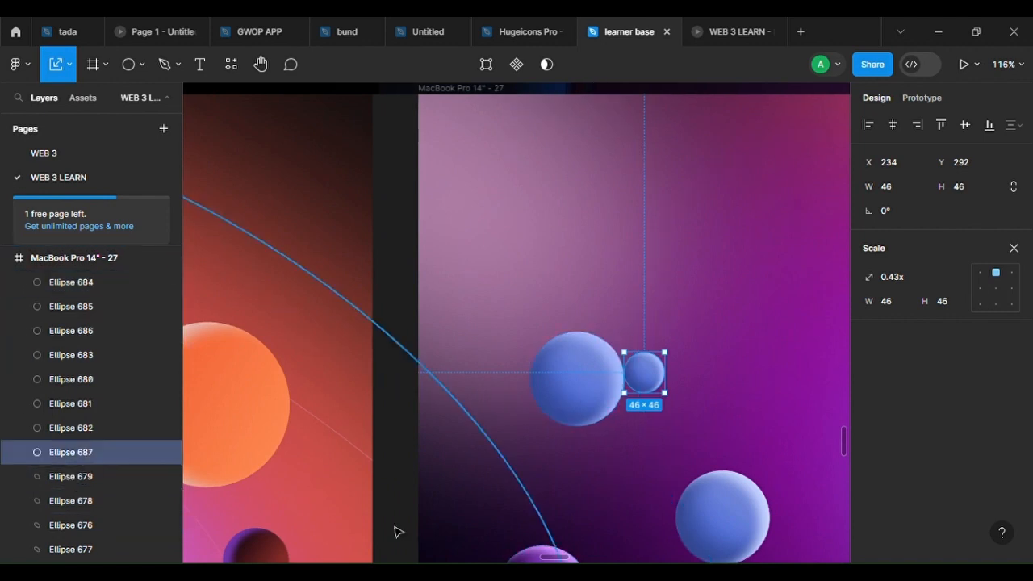
left_click_drag(646, 392, 636, 403)
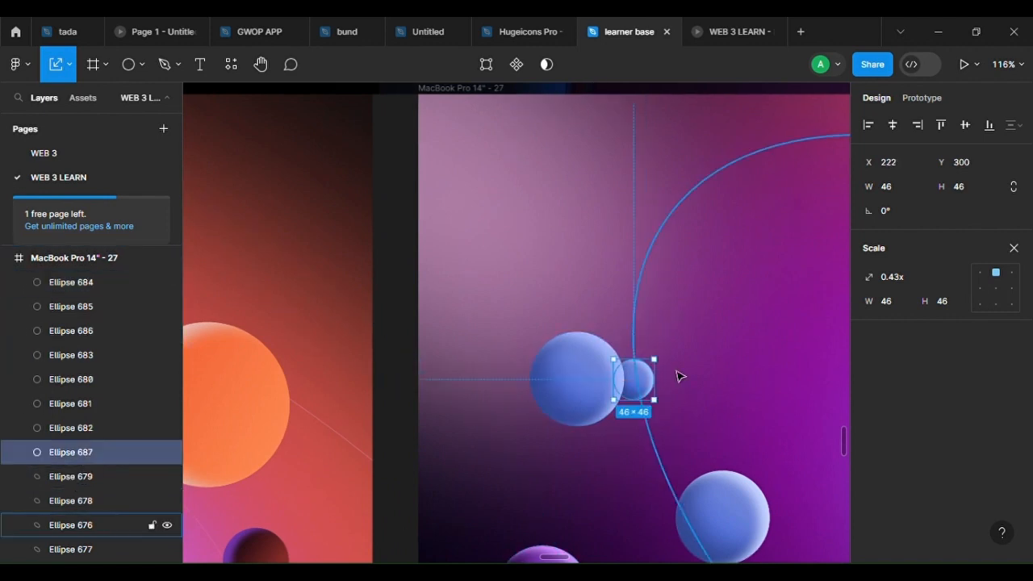
Sample purple 6B27A0 from the lower purple circle for the small circle's fill and convert the fill to a linear gradient
scroll(637, 380, "down", 4)
scroll(636, 380, "right", 2)
key("i")
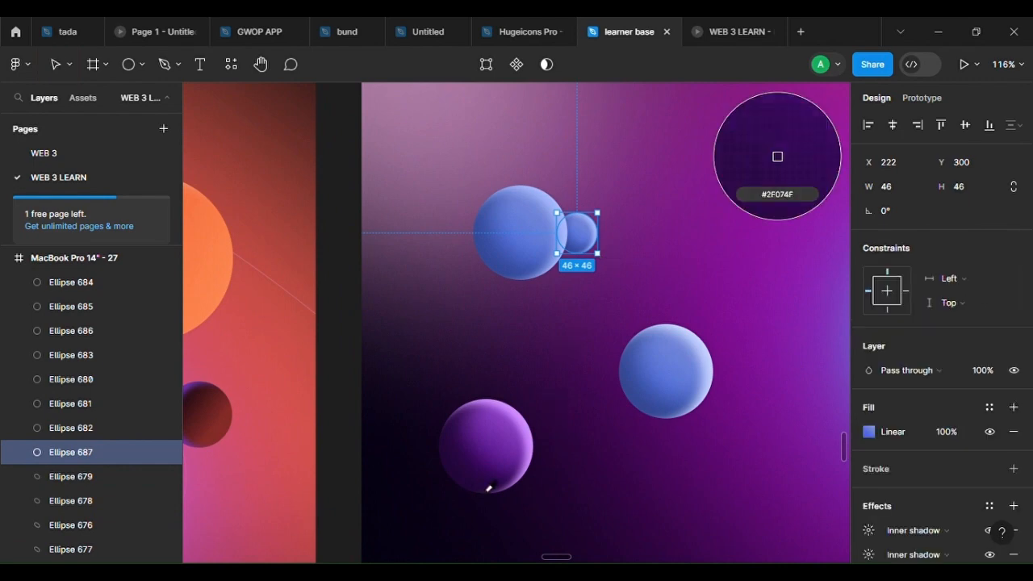
left_click(502, 454)
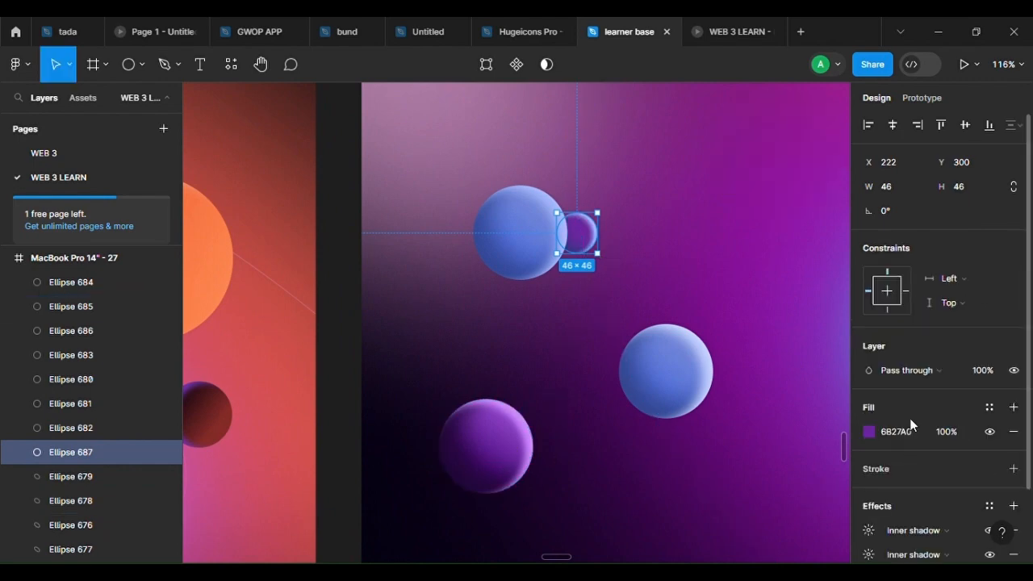
left_click(869, 432)
left_click(707, 155)
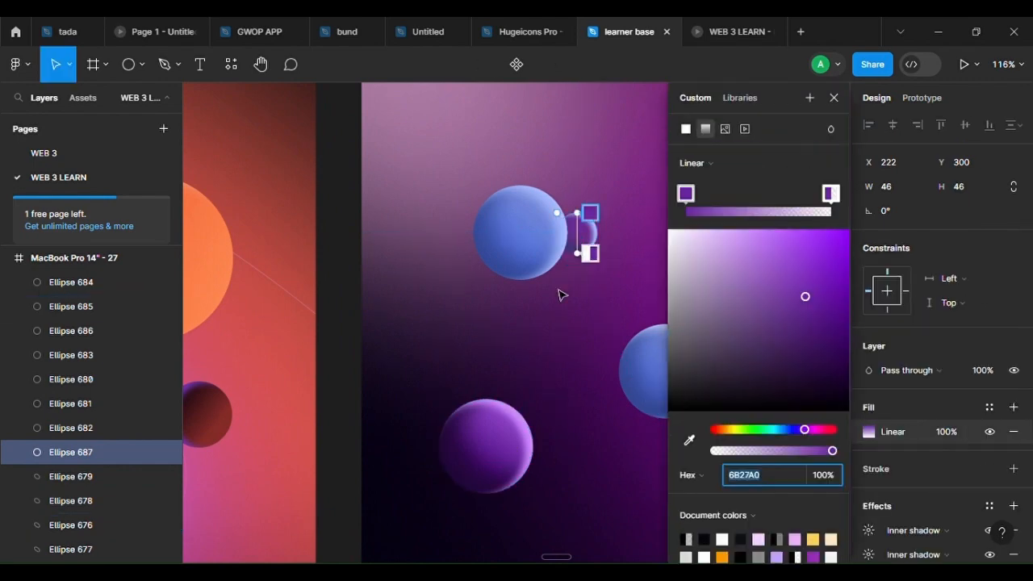
Angle the small circle's gradient from lower left to upper right and set its end stop to CC8FFC at 100% opacity
scroll(433, 360, "right", 3)
scroll(433, 360, "up", 2)
left_click_drag(466, 334, 429, 357)
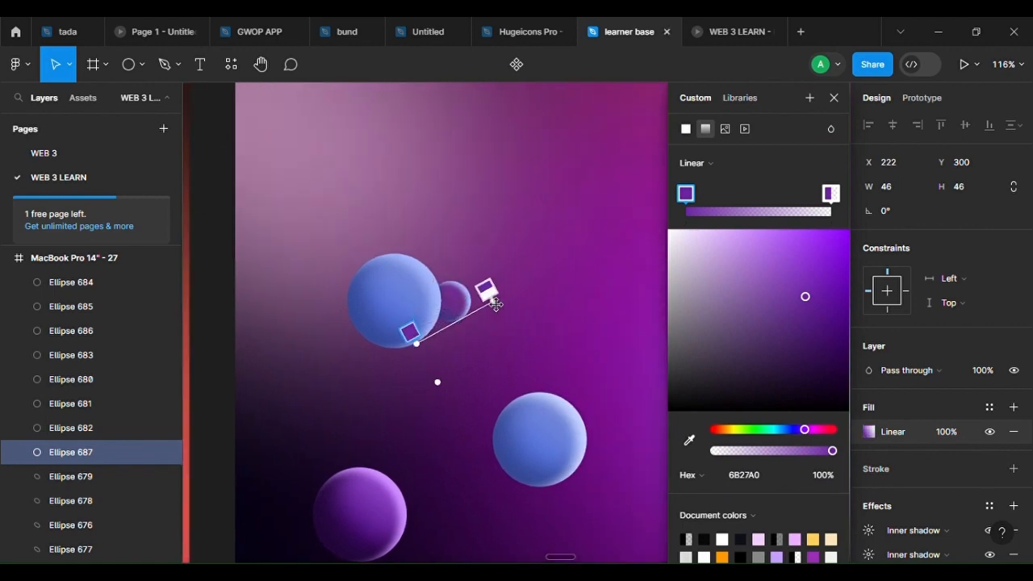
left_click(494, 302)
left_click(744, 239)
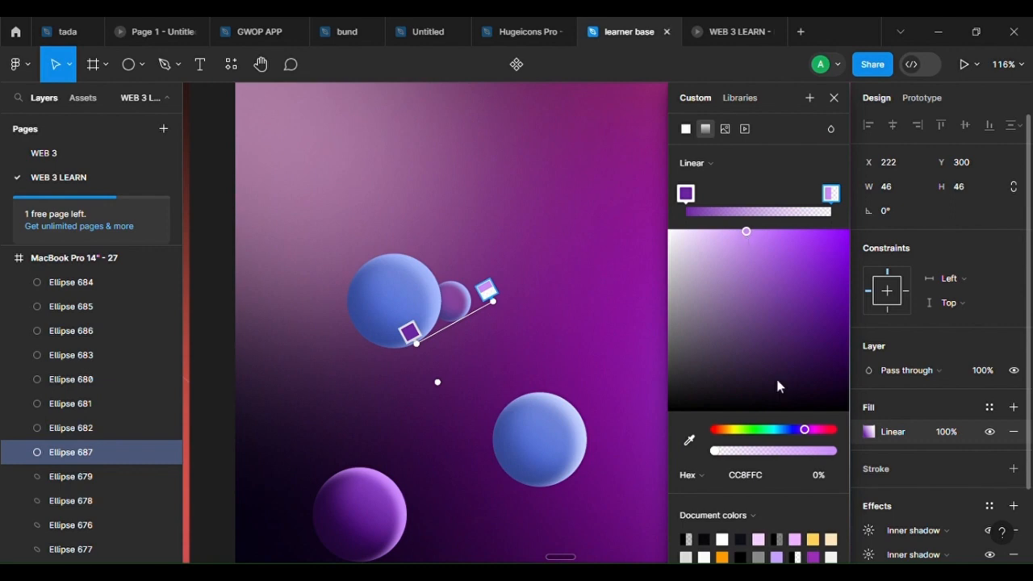
left_click_drag(754, 454, 839, 450)
Shorten the small circle's gradient, move its end stop slightly inward and recolor that stop to dark purple 43235B
scroll(501, 329, "up", 3)
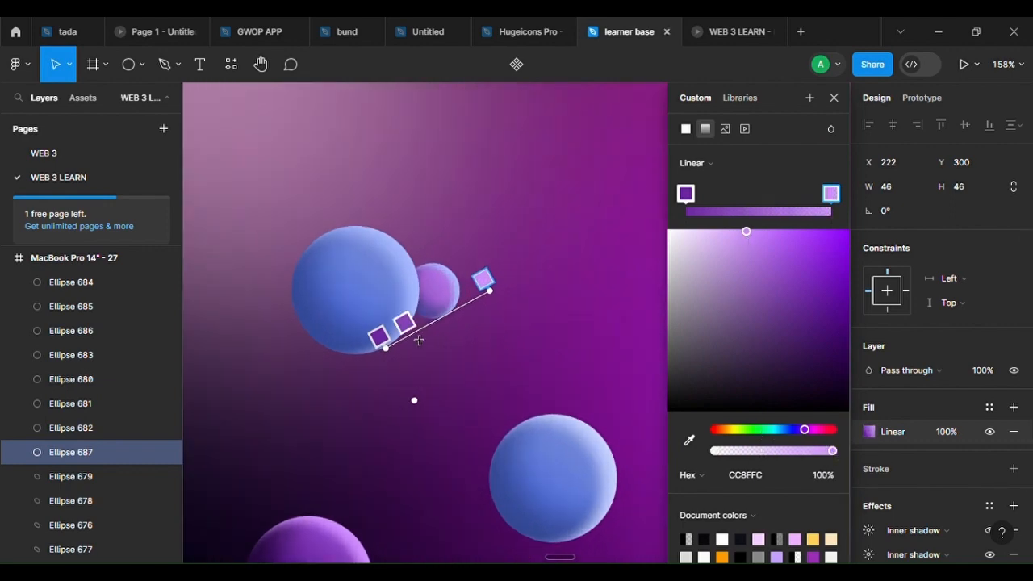
left_click_drag(404, 357, 435, 339)
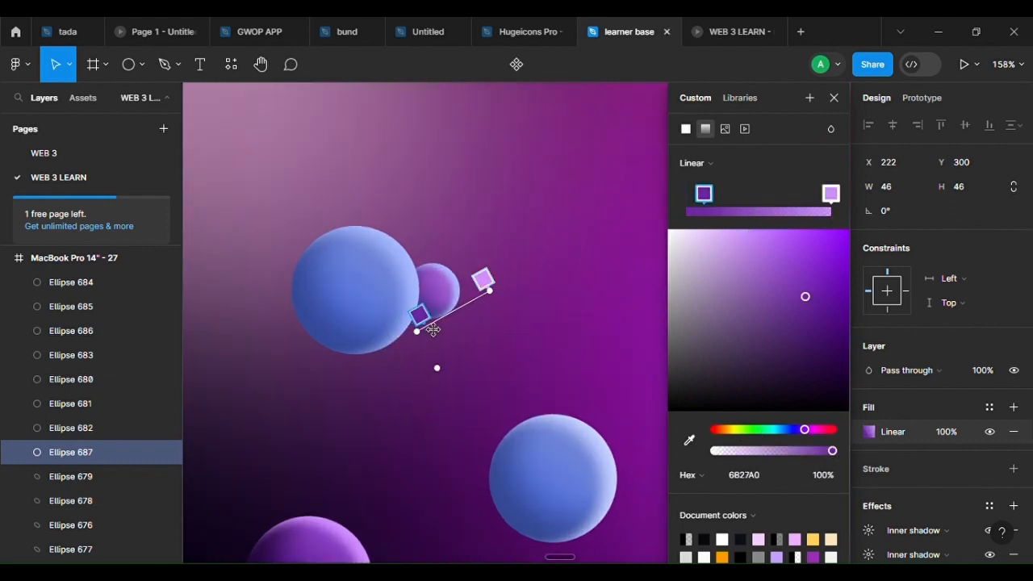
left_click(480, 280)
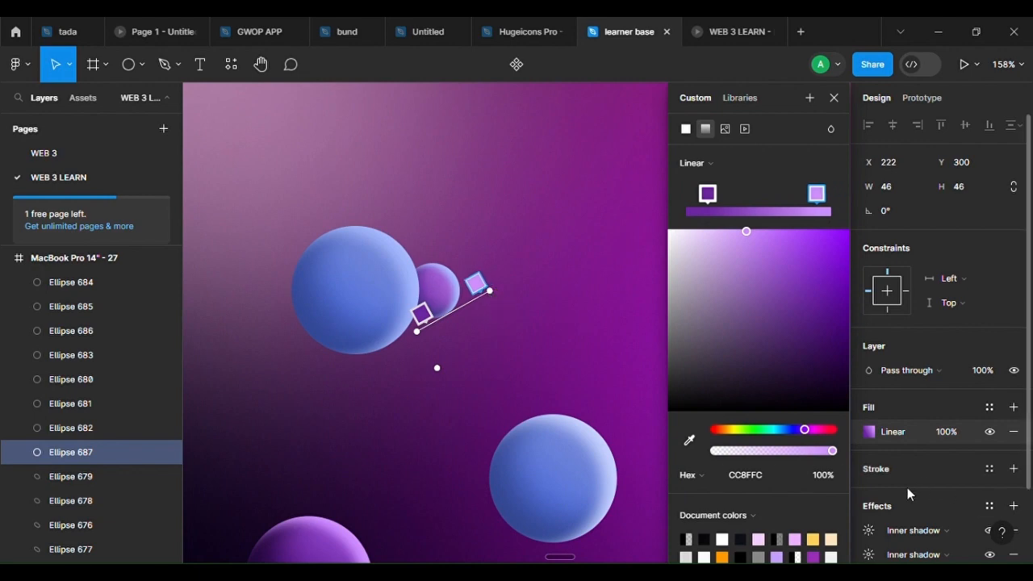
left_click_drag(818, 349, 777, 357)
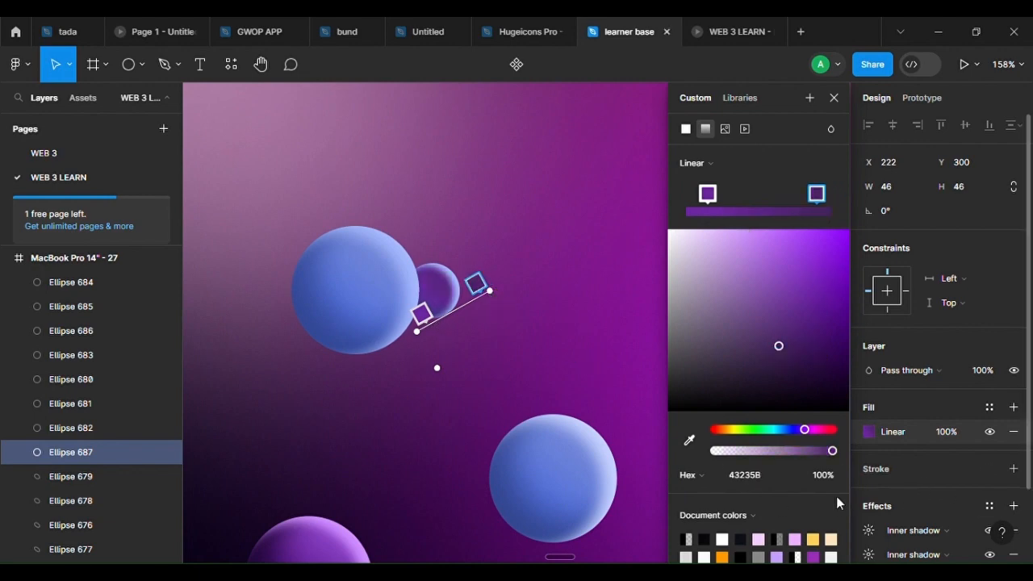
Sample the small circle's purple for its highlight inner shadow and brighten it to 953ADE
left_click(868, 530)
left_click(687, 532)
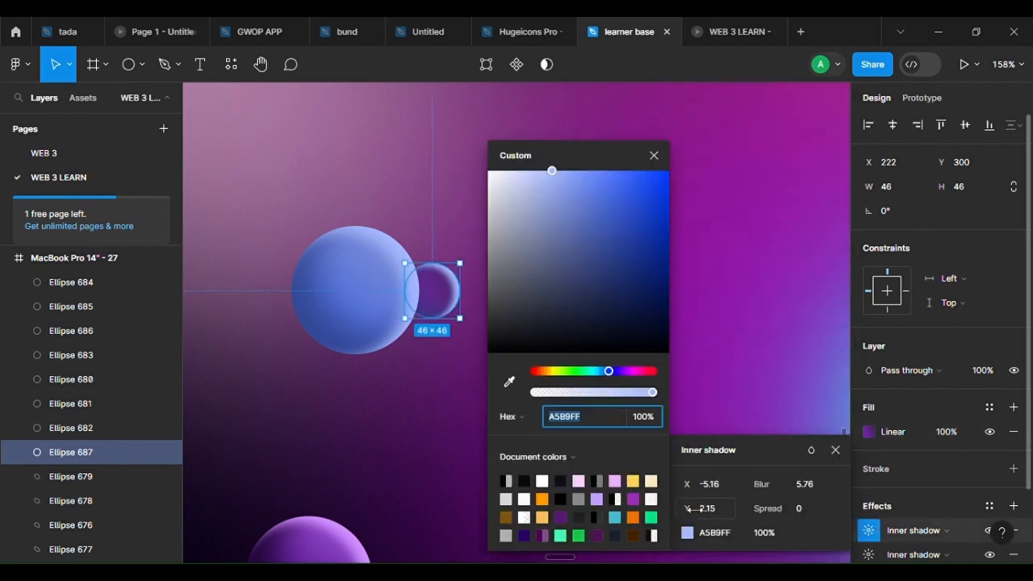
left_click(509, 381)
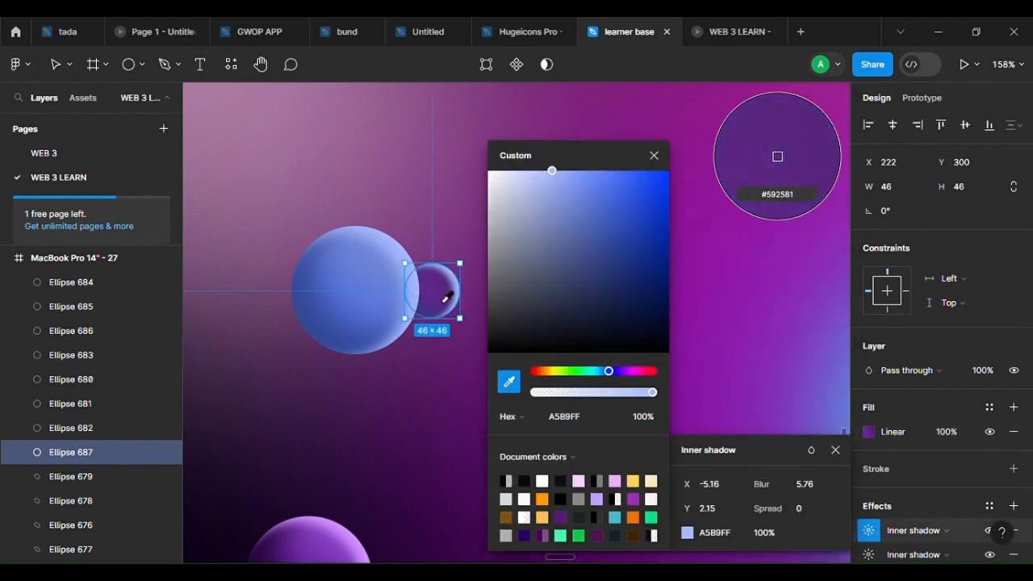
left_click(776, 156)
left_click_drag(591, 229, 622, 200)
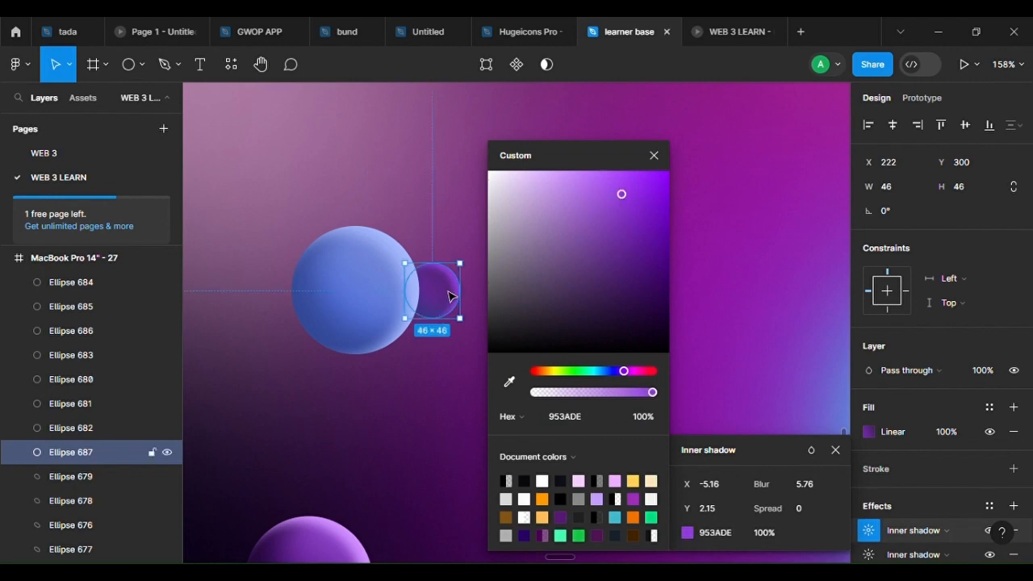
Recolor the small circle's first gradient stop to a darker, more saturated purple
left_click(869, 434)
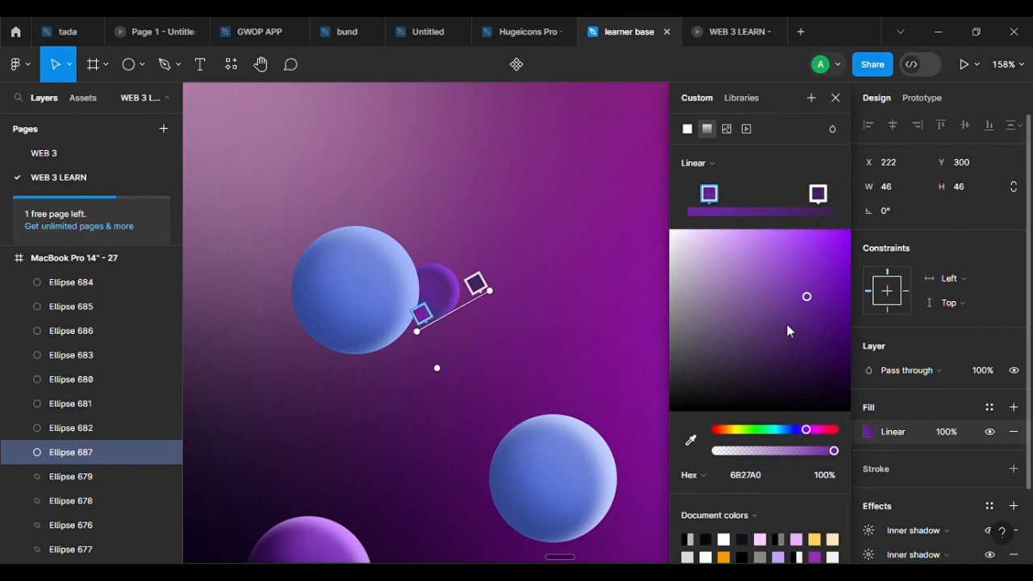
left_click_drag(784, 327, 820, 326)
left_click(595, 323)
Duplicate the middle blue circle, place the copy below the cyan glow and scale it to about 59 × 59
scroll(595, 323, "down", 8)
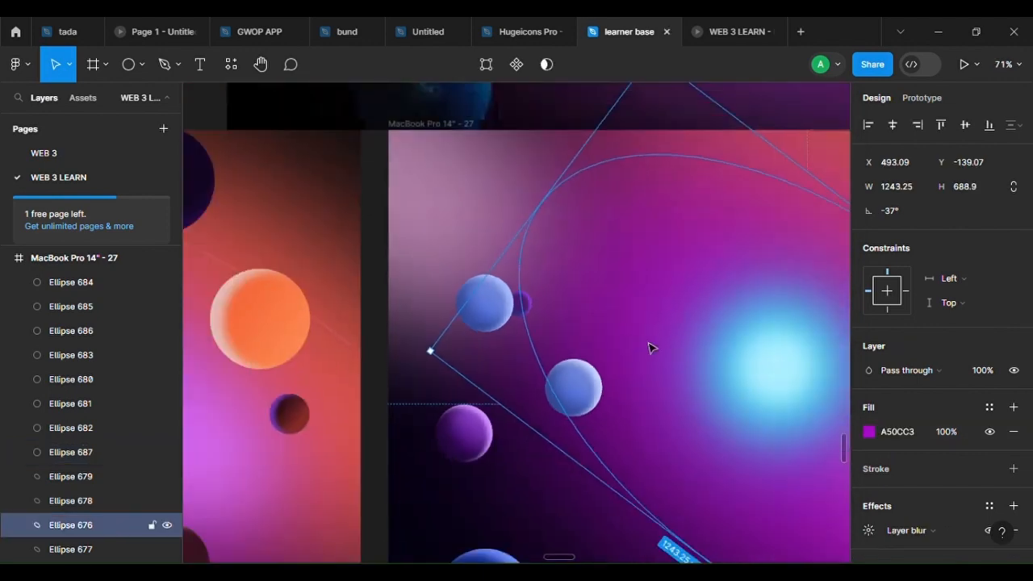
scroll(682, 355, "up", 3)
scroll(674, 379, "down", 4)
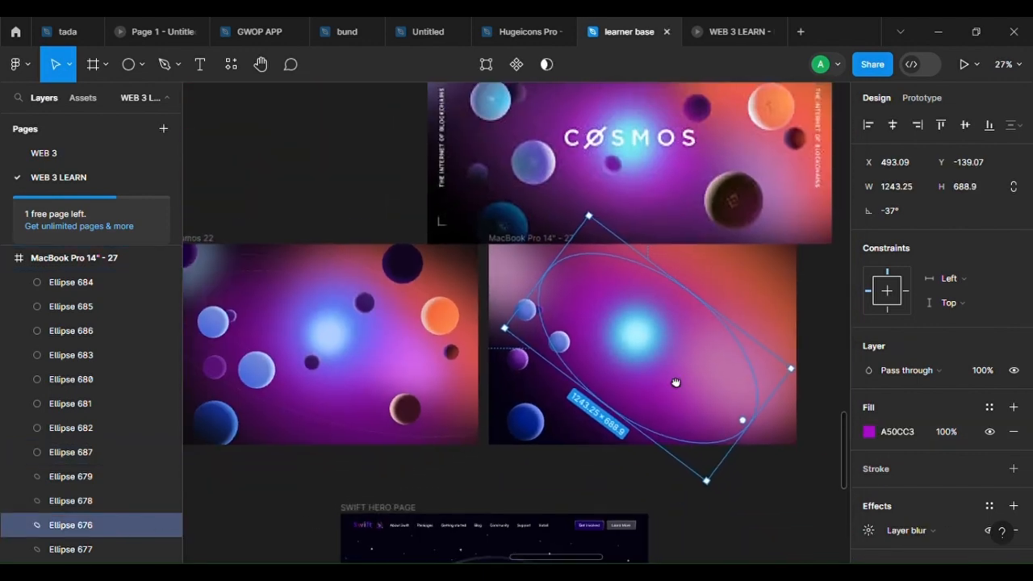
scroll(577, 339, "up", 1)
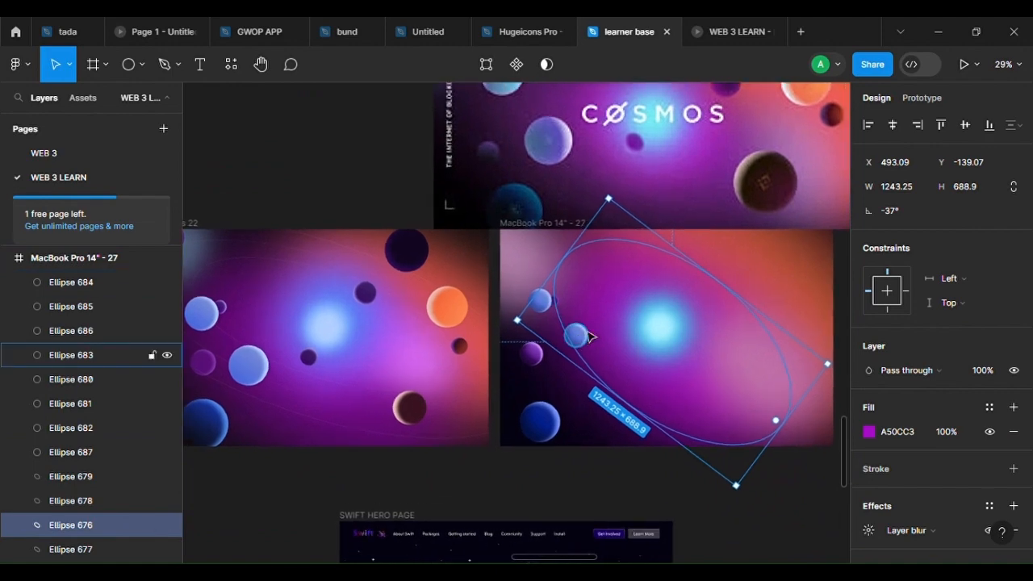
left_click(588, 337)
left_click_drag(584, 345, 691, 391)
scroll(682, 392, "up", 3)
scroll(681, 391, "up", 2)
key("k")
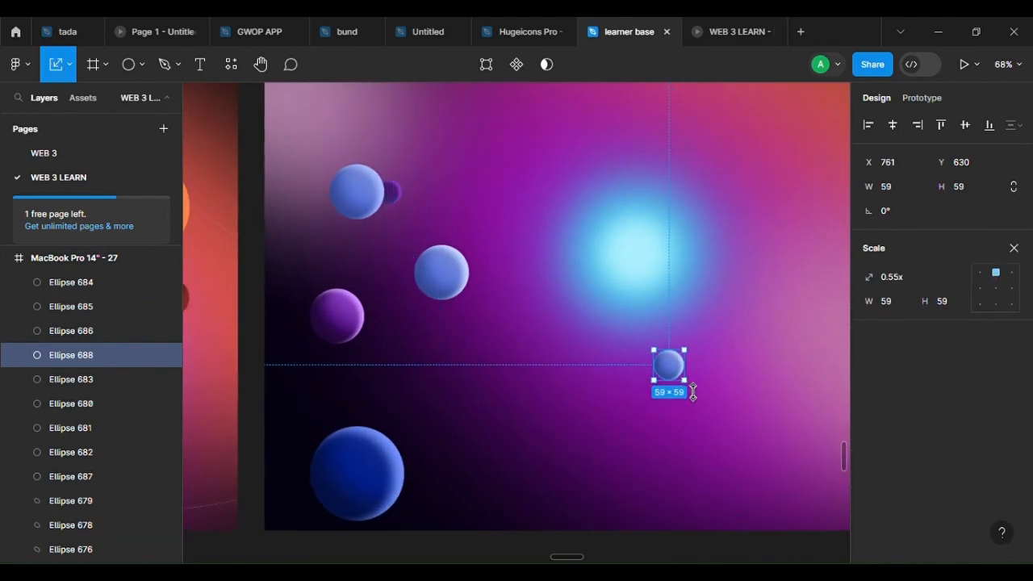
Delete the small blue copy, duplicate the small purple circle below the cyan glow and scale it to 95 × 95
scroll(694, 392, "down", 3)
scroll(694, 393, "up", 3)
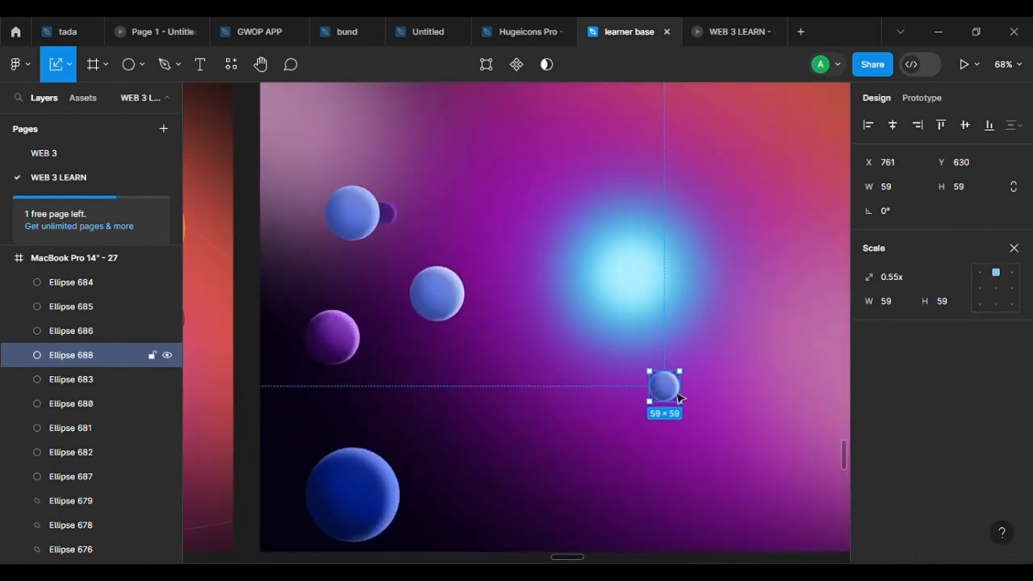
key("Delete")
left_click_drag(389, 214, 685, 440)
scroll(696, 428, "down", 3)
scroll(692, 431, "up", 5)
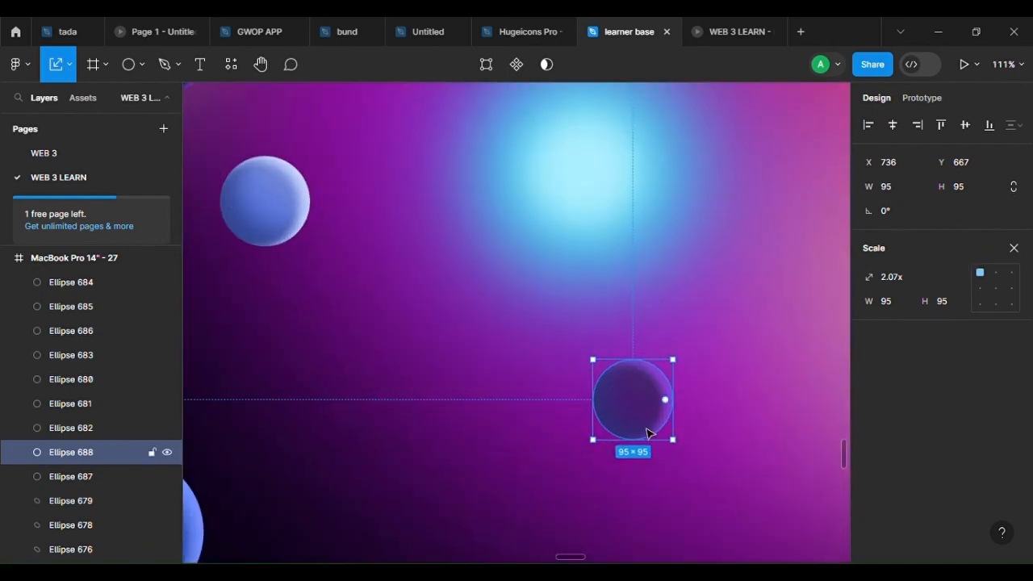
left_click(1014, 247)
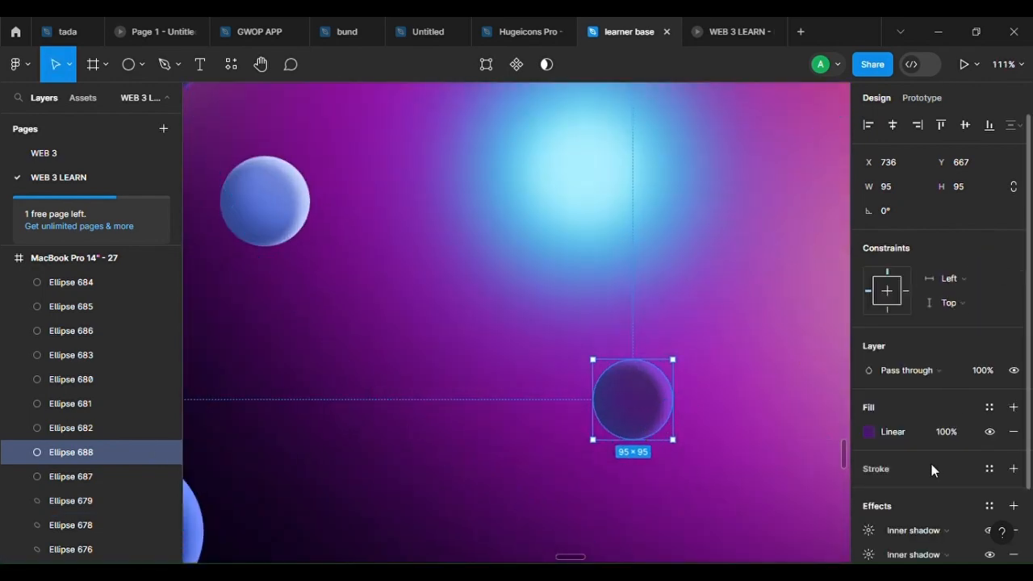
Set the 95 × 95 circle's first inner shadow offset to X 0 and Y 13
left_click(868, 530)
left_click_drag(686, 484, 708, 536)
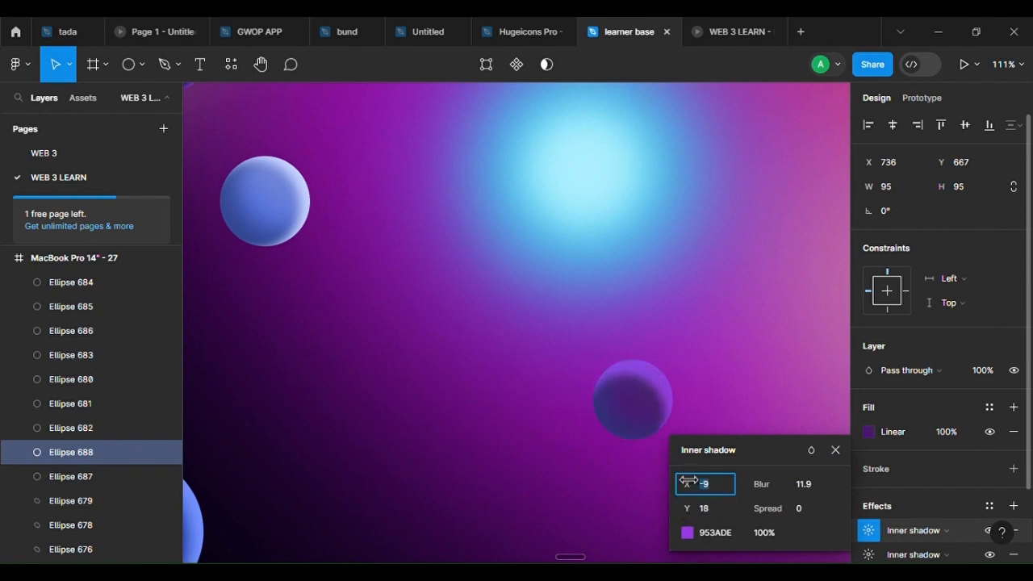
left_click_drag(689, 481, 698, 483)
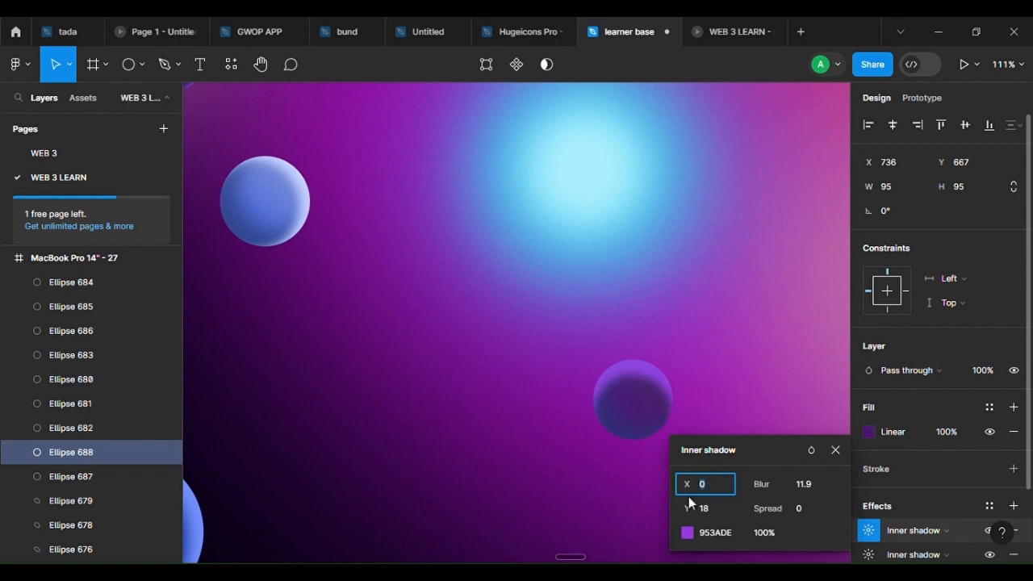
left_click_drag(687, 509, 684, 508)
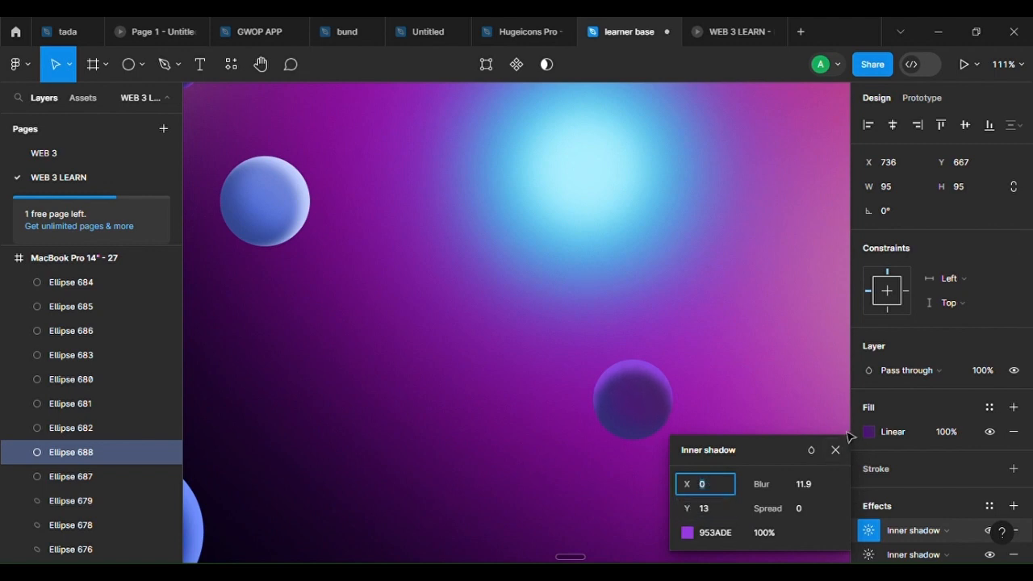
left_click(871, 508)
left_click(868, 530)
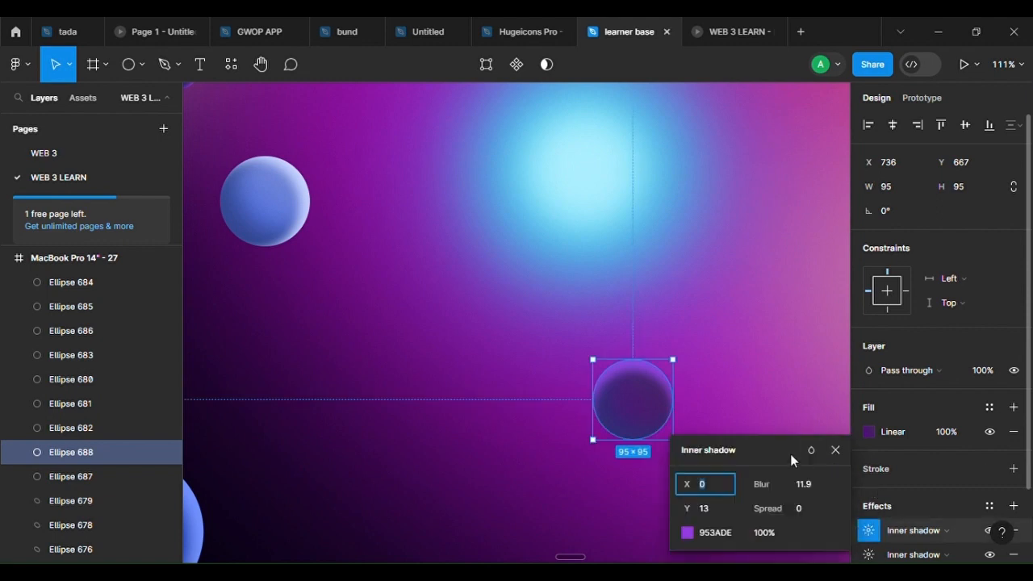
Recolor that inner shadow to light purple C883FF and set its Y offset to 6
left_click(687, 533)
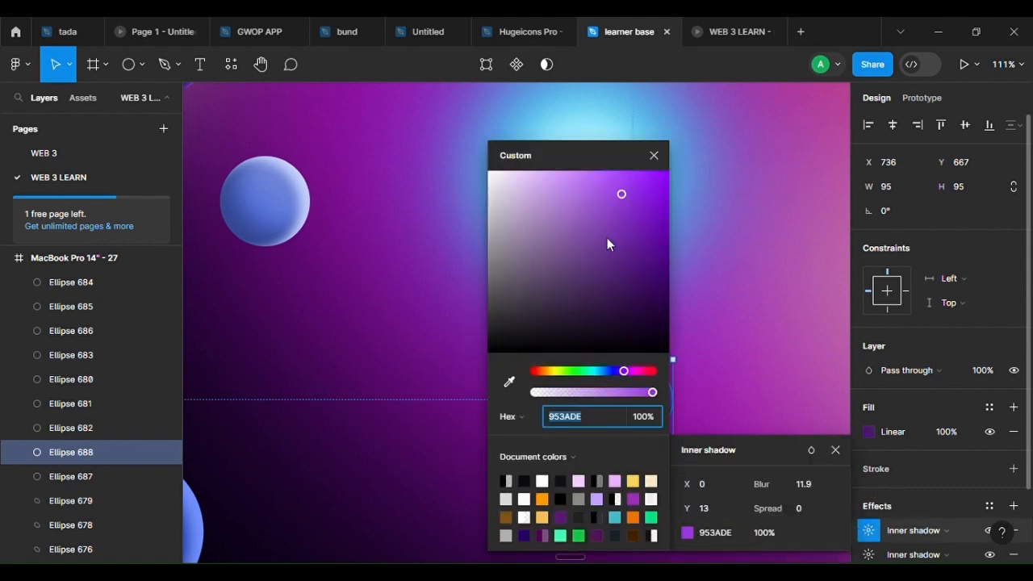
left_click_drag(606, 235, 467, 153)
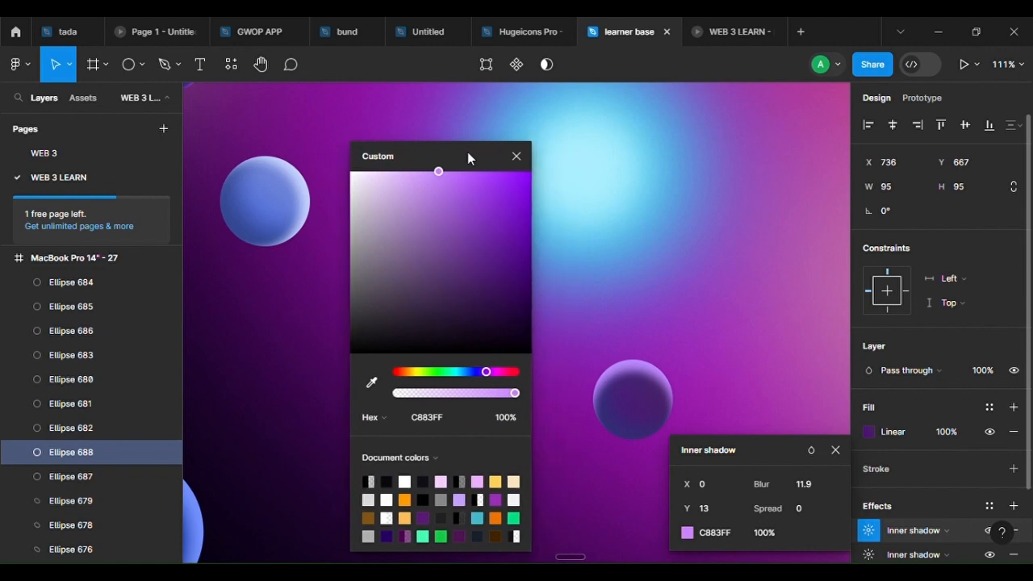
scroll(649, 411, "down", 3)
scroll(649, 411, "down", 4)
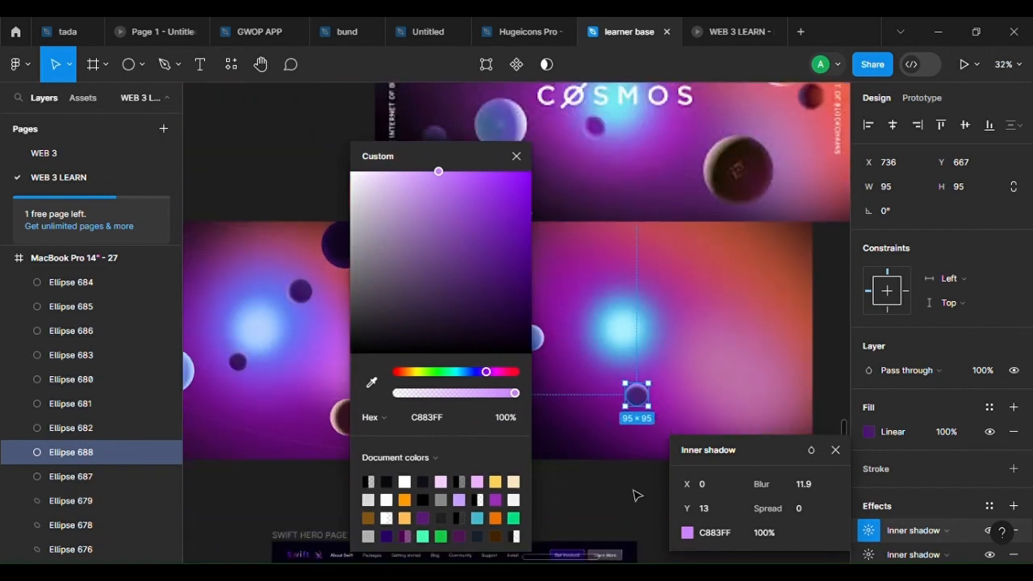
scroll(622, 427, "up", 4)
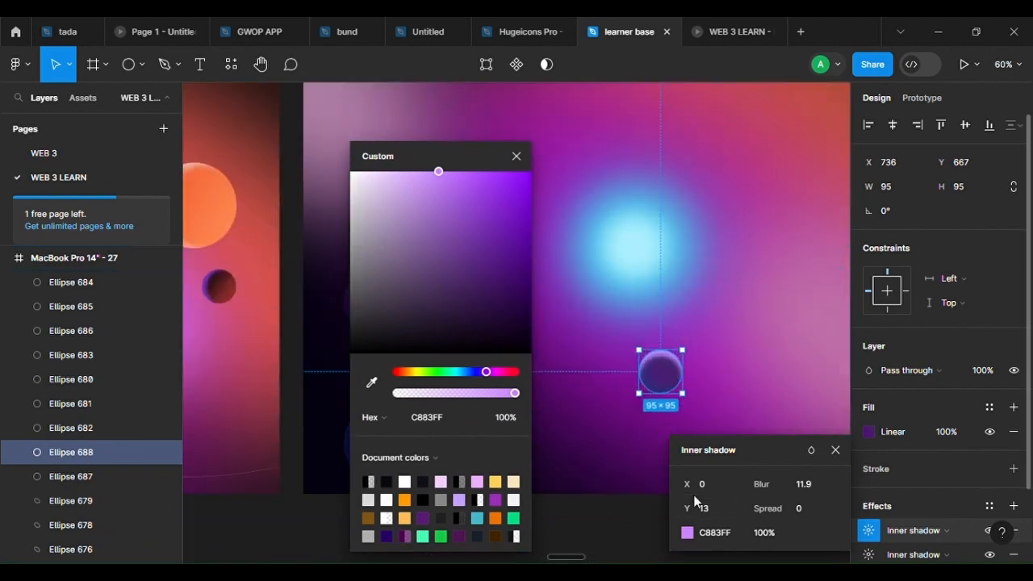
mouse_move(683, 484)
left_mouse_down()
mouse_move(686, 508)
mouse_move(676, 503)
left_mouse_up()
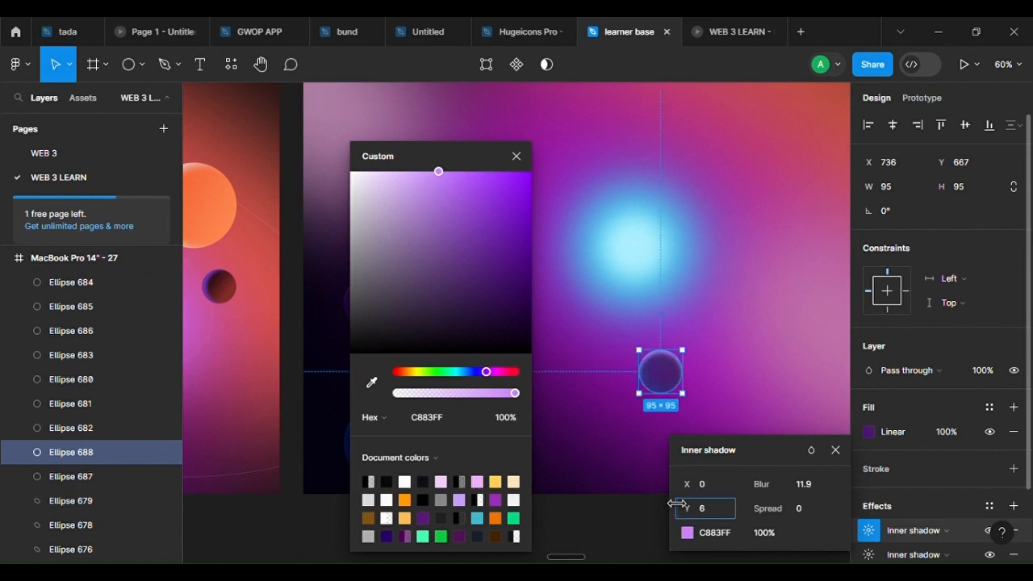
double_click(761, 389)
scroll(739, 395, "down", 3)
left_click_drag(751, 437, 711, 457)
scroll(705, 408, "up", 3)
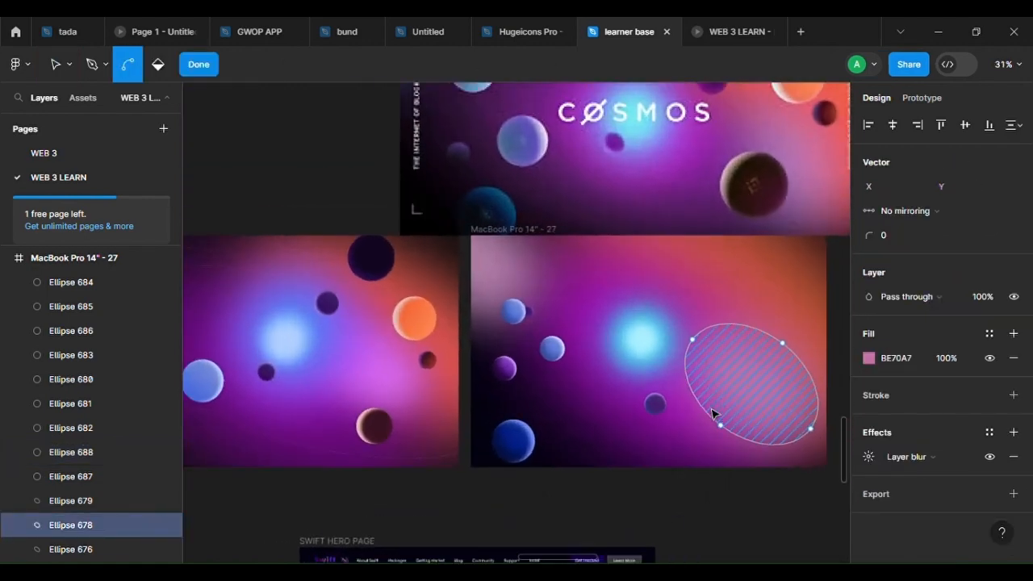
key("Escape")
Duplicate the 95 × 95 purple circle and place the copy at X 1087, Y 275, to the right of the glow
left_click(643, 403)
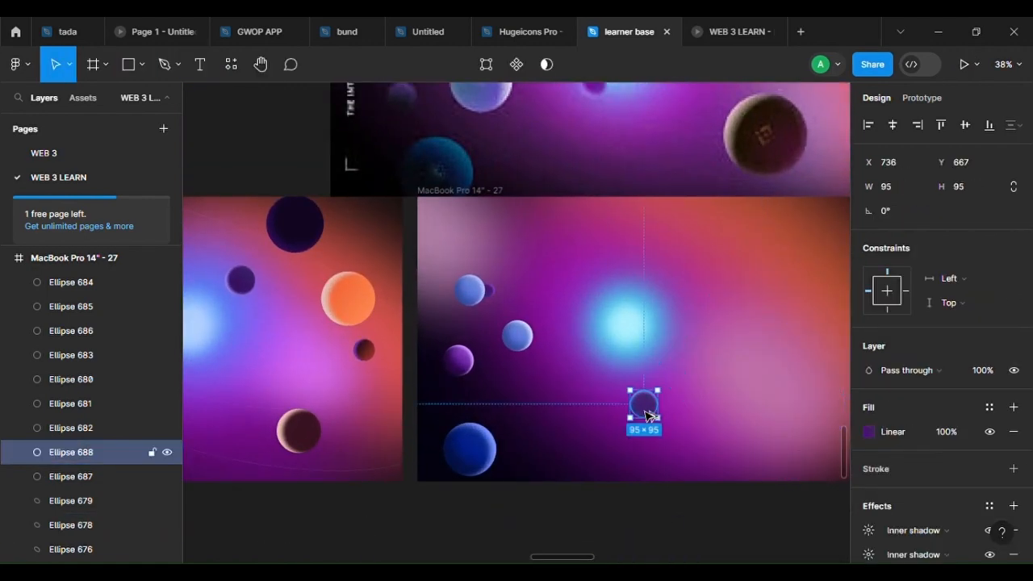
left_click_drag(642, 403, 745, 300)
scroll(745, 300, "up", 3)
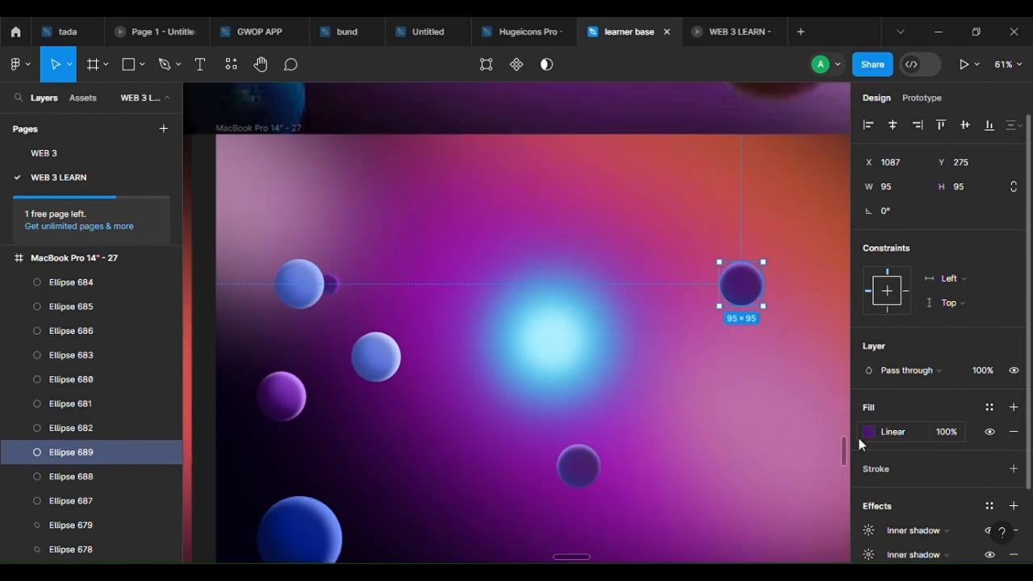
Set the copied circle's first inner shadow to X 16 with a blur of 17.2
left_click(868, 530)
left_click(695, 484)
left_click_drag(686, 484, 797, 481)
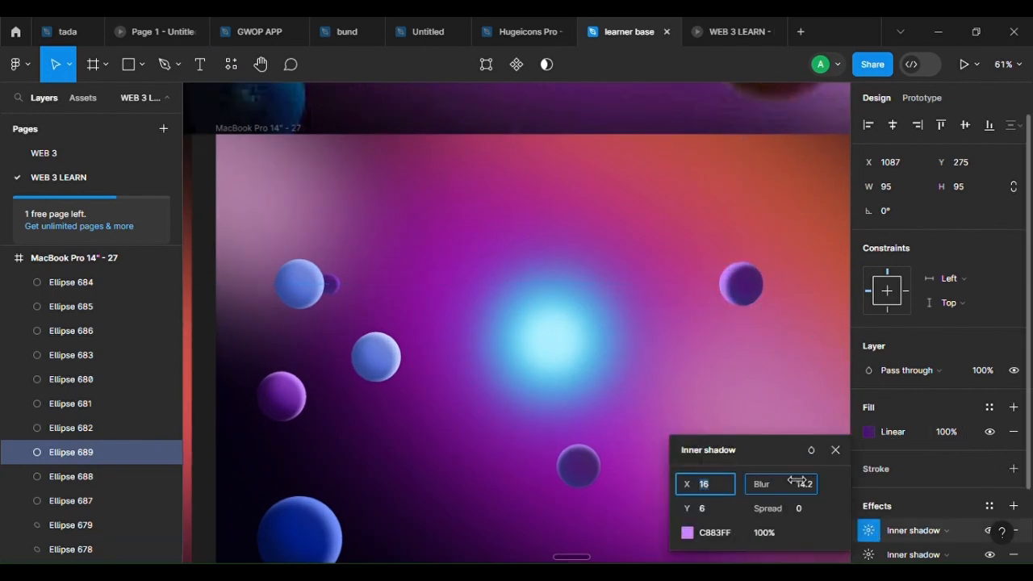
scroll(581, 459, "down", 5)
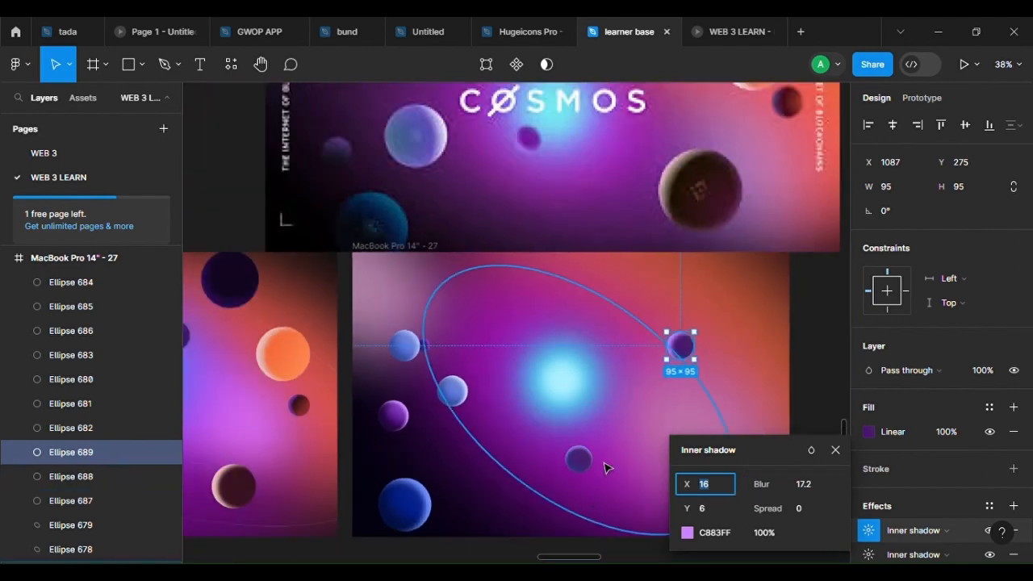
scroll(649, 379, "up", 3)
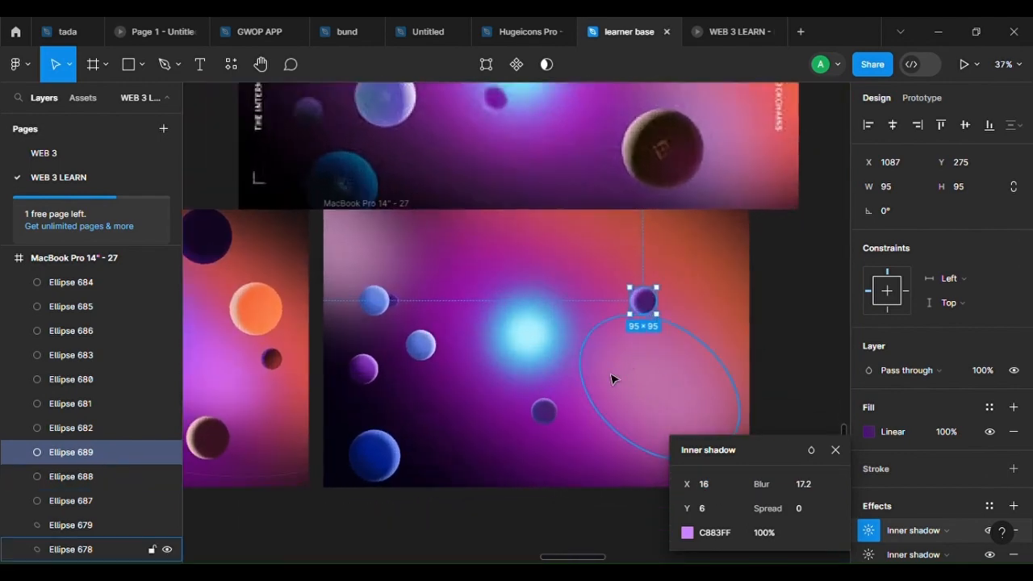
Duplicate that circle near the frame's lower-right corner, scale it to 167 × 167 and position it at X 1135, Y 678
left_click_drag(648, 307, 727, 433)
scroll(682, 457, "up", 3)
key("k")
scroll(650, 457, "down", 4)
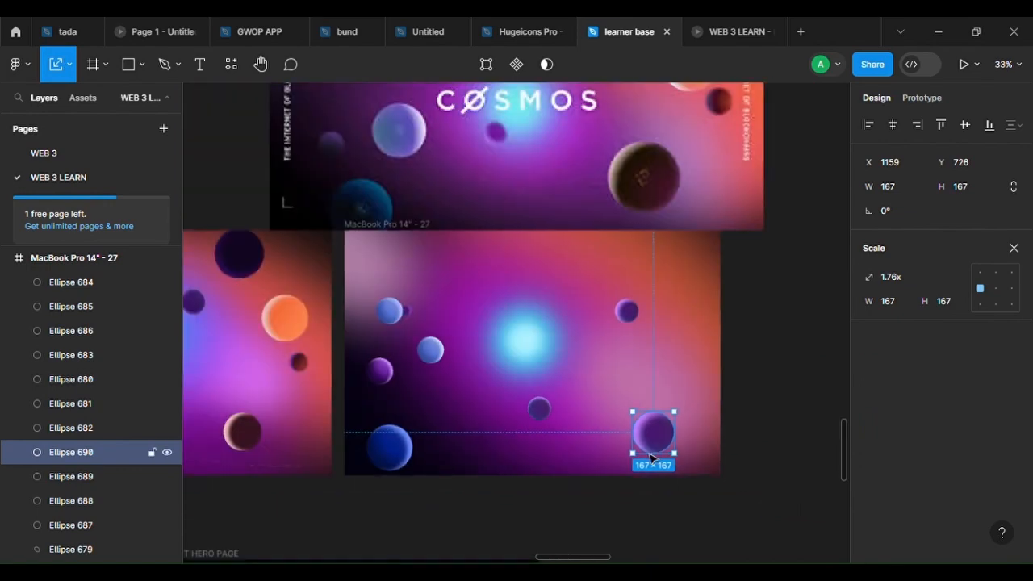
left_click_drag(651, 457, 647, 445)
scroll(650, 446, "up", 2)
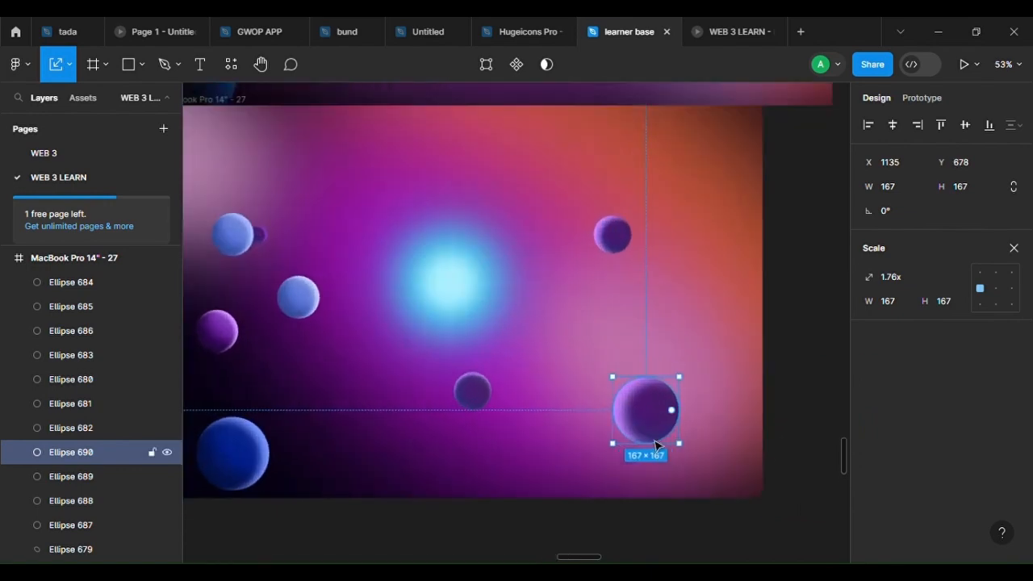
Sample dark maroon 391320 from the reference planet in cosmos 22 as the large circle's fill
key("i")
scroll(498, 398, "left", 3)
scroll(539, 387, "down", 2)
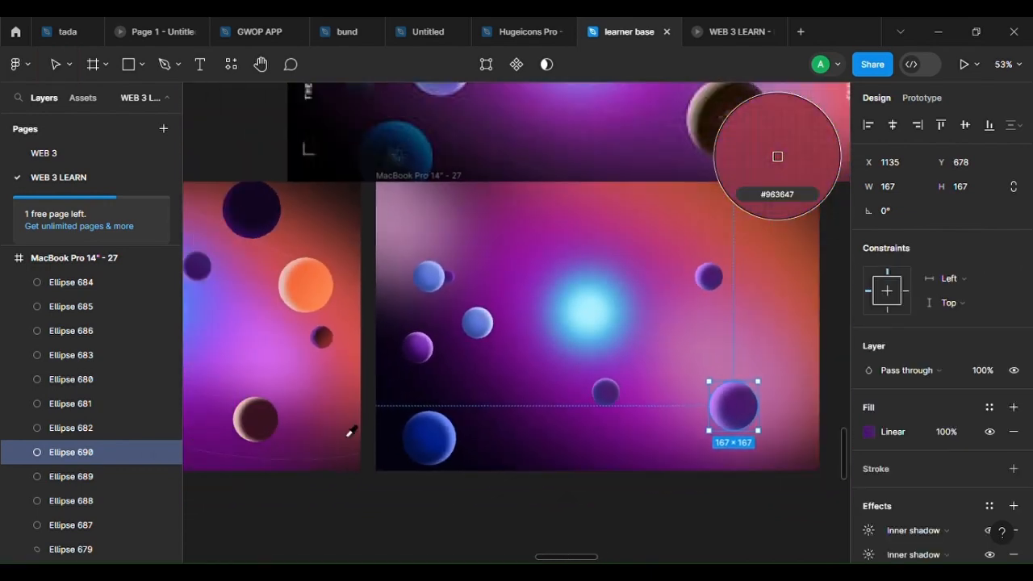
left_click(758, 139)
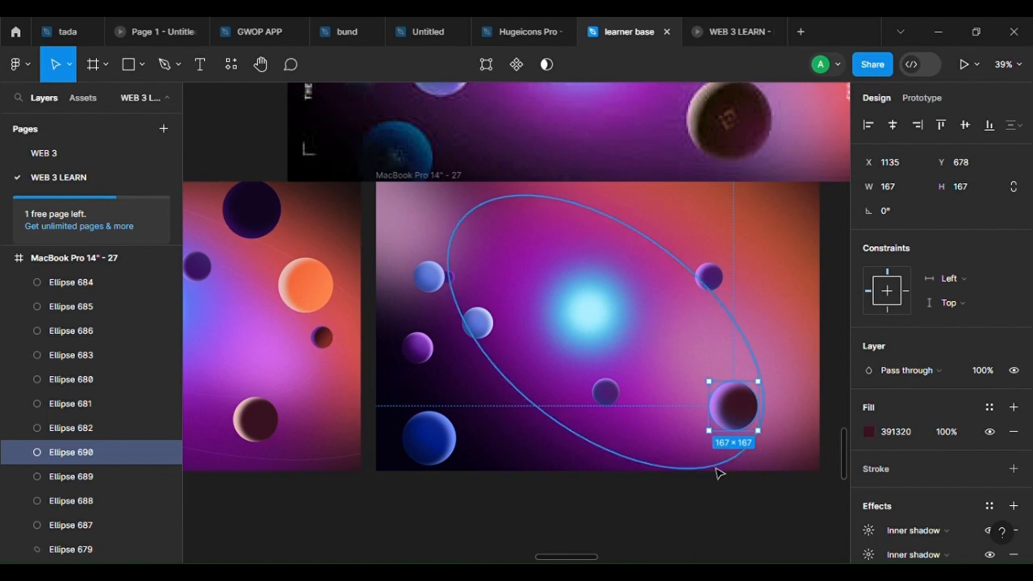
left_click(865, 433)
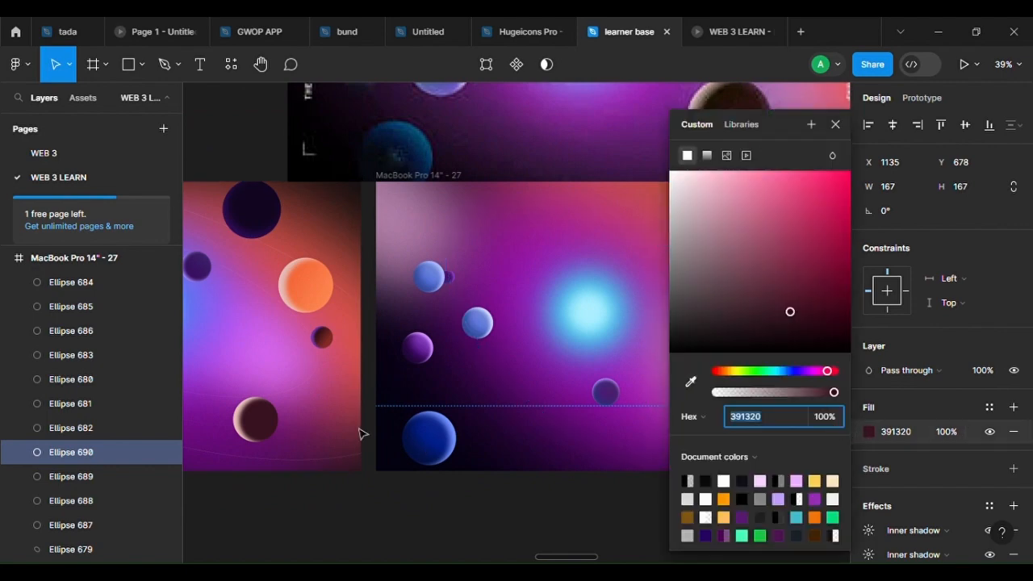
Copy the fill color 391320 of the maroon planet in cosmos 22 to the 167 × 167 circle
left_click(262, 421)
left_click(903, 433)
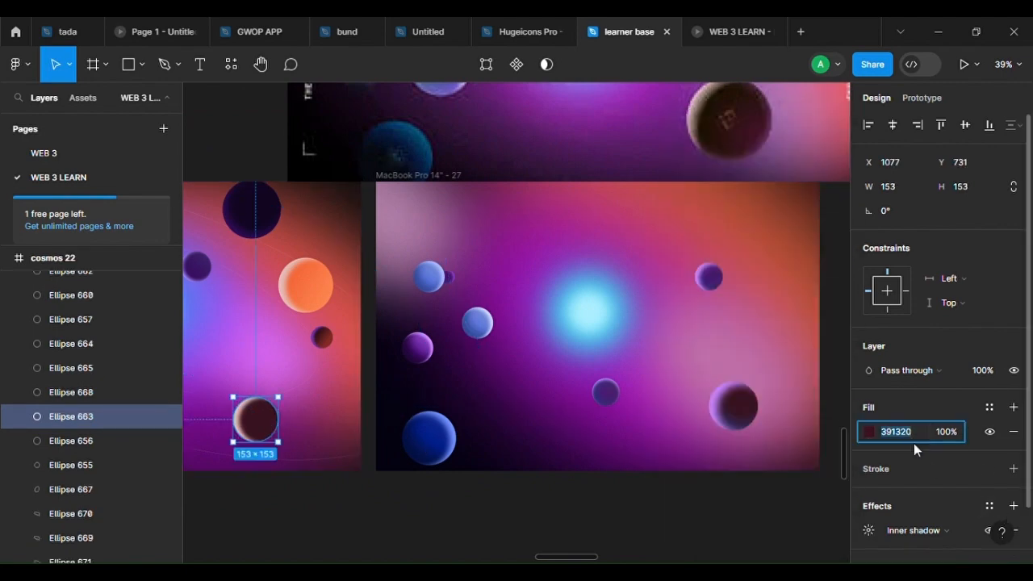
left_click(736, 407)
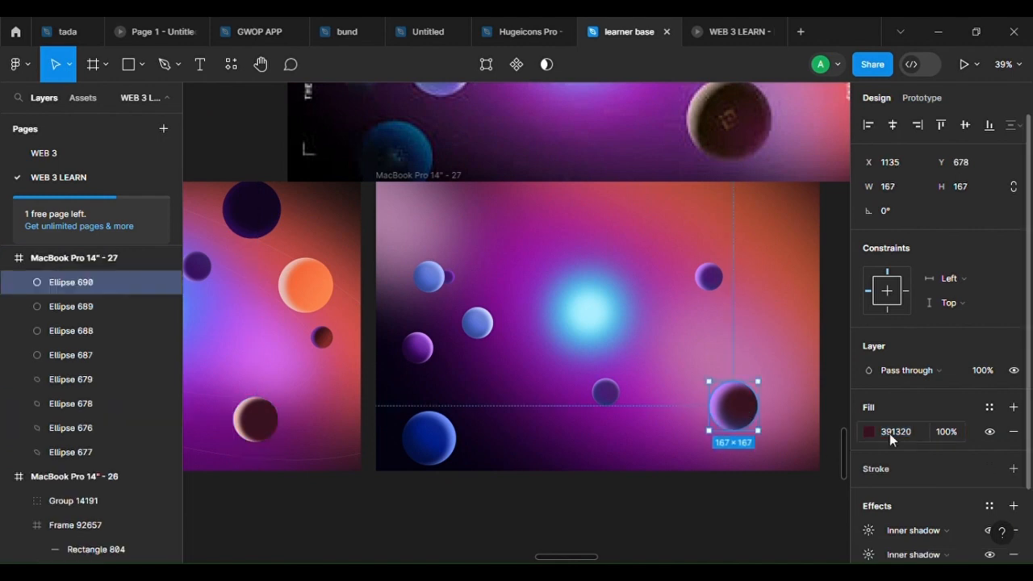
left_click(906, 432)
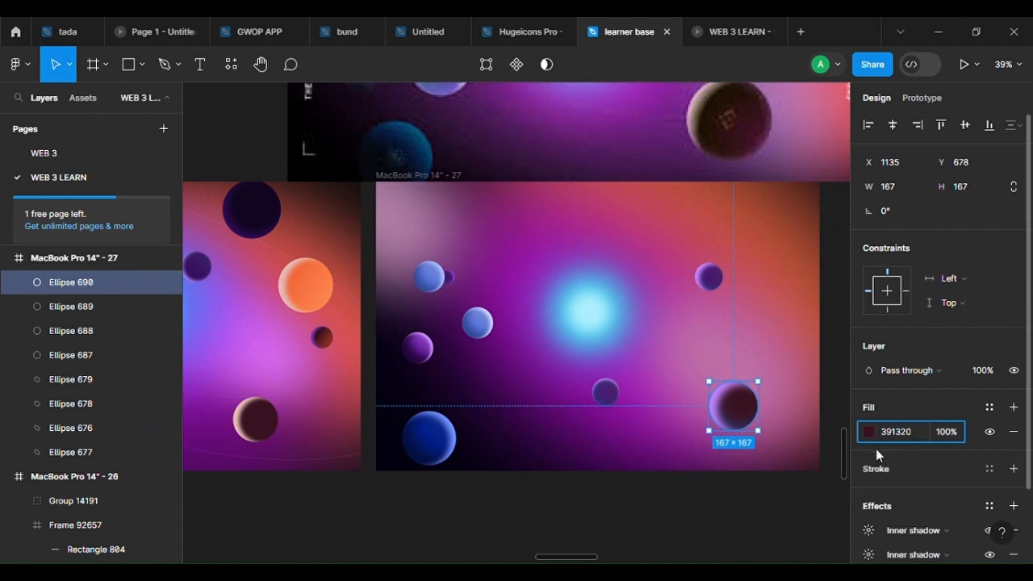
Sample a pale pink for the maroon circle's first inner shadow and brighten it to F6BFBB
left_click(867, 529)
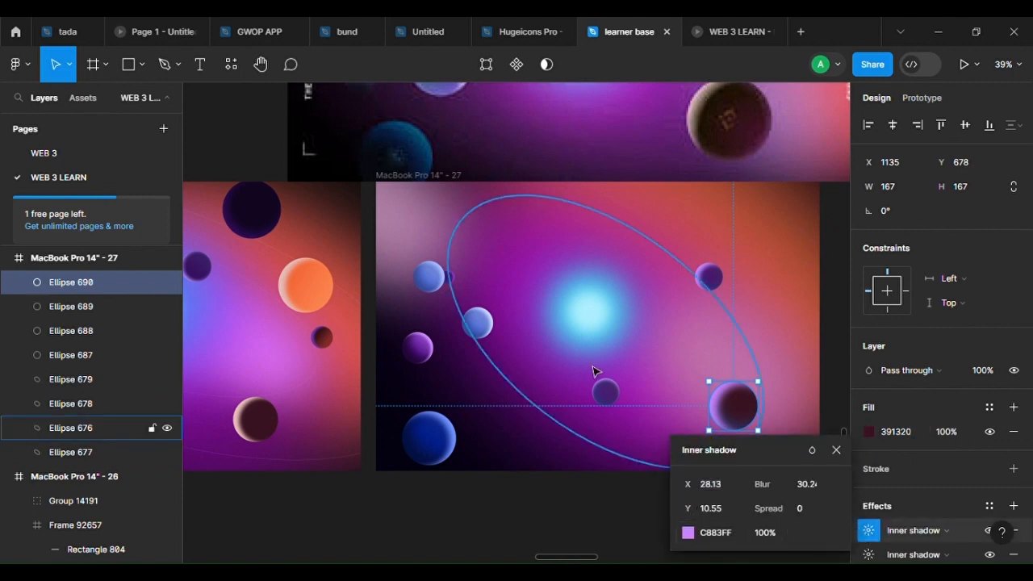
left_click(688, 533)
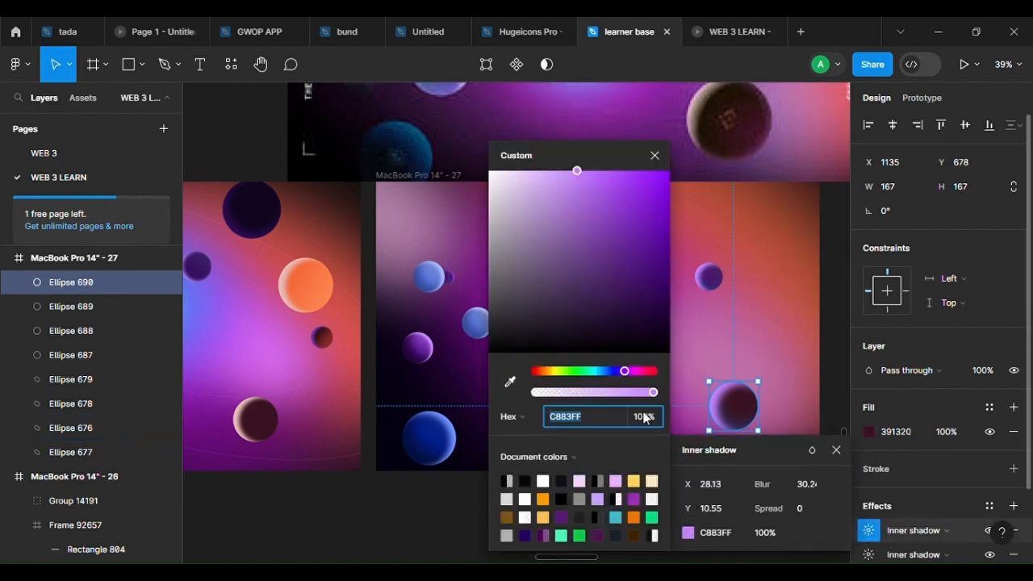
left_click(509, 382)
left_click(775, 158)
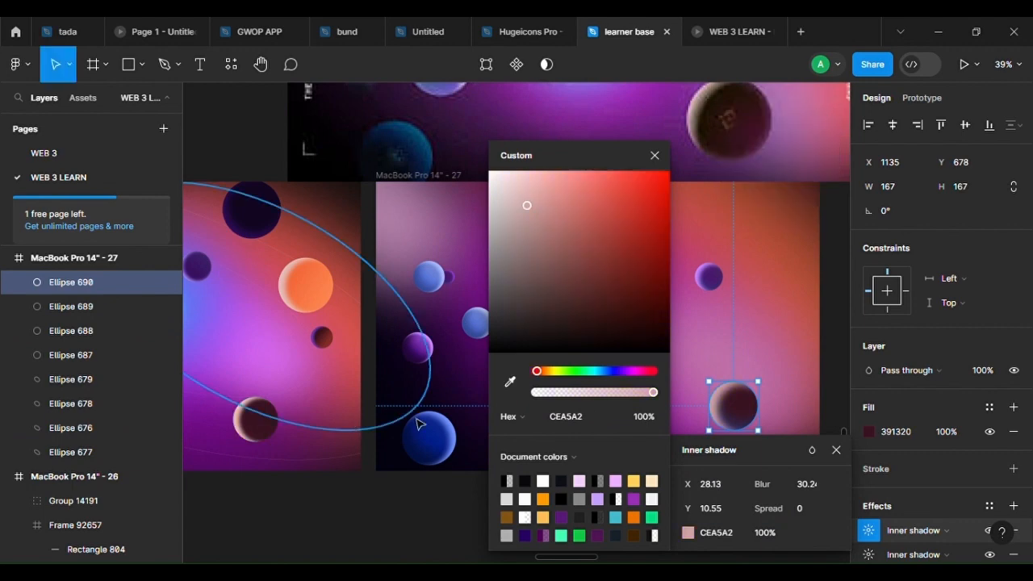
left_click_drag(541, 207, 532, 182)
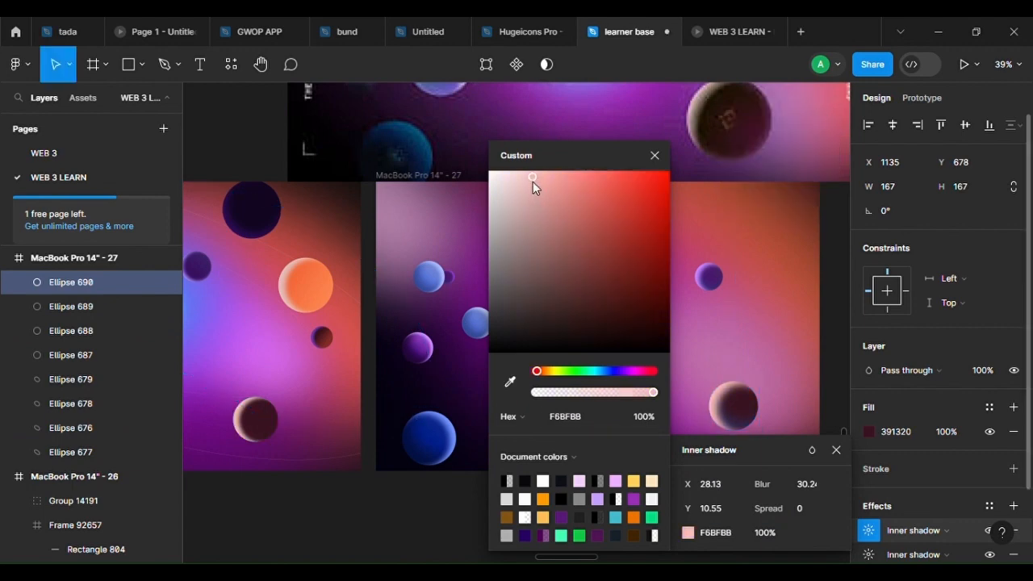
Sample a new color for the maroon circle's second inner shadow, replacing the blue, and darken it
left_click(868, 554)
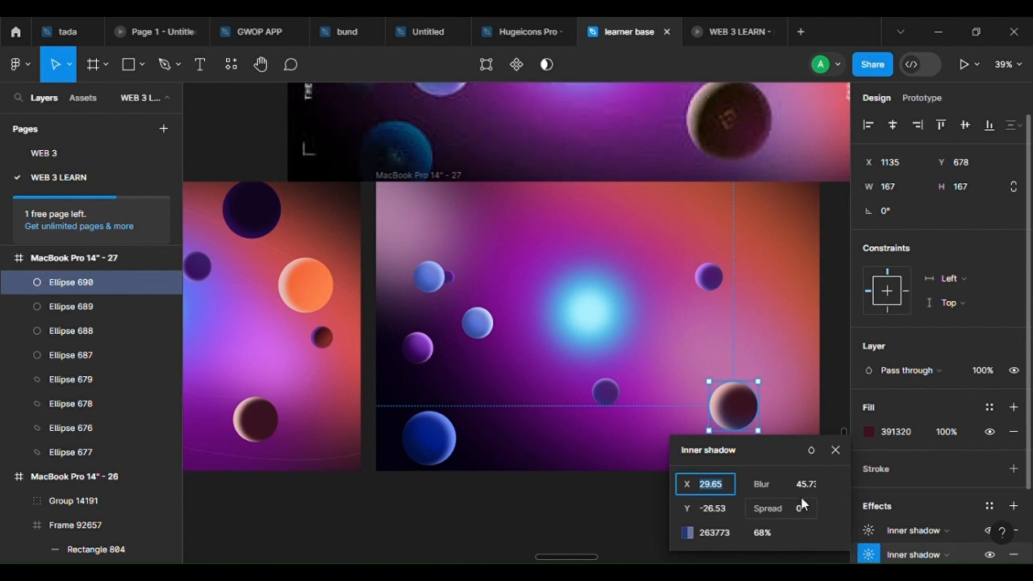
left_click(686, 532)
left_click(508, 383)
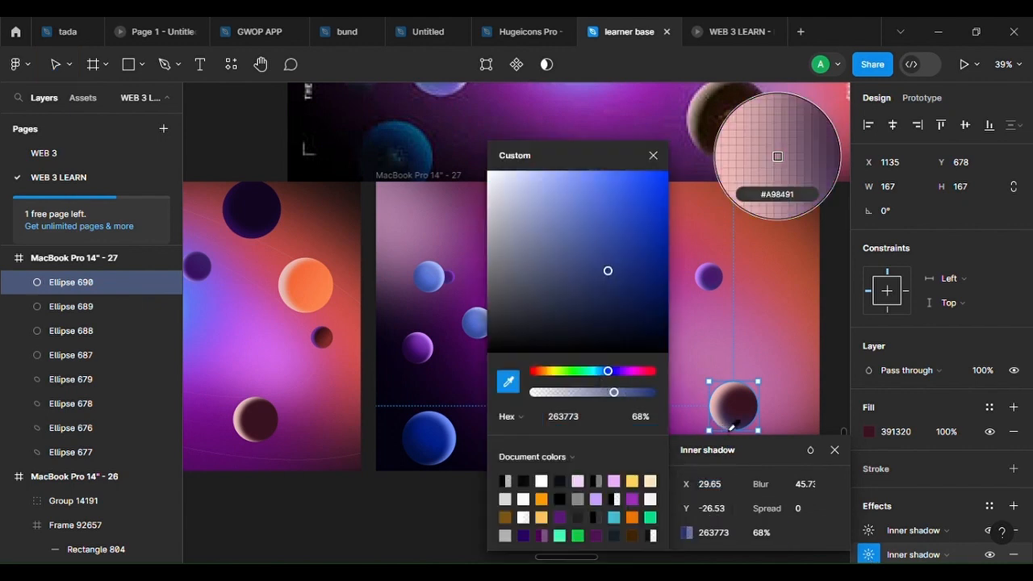
left_click(775, 155)
left_click_drag(616, 310, 601, 337)
left_click(779, 331)
scroll(783, 375, "down", 5)
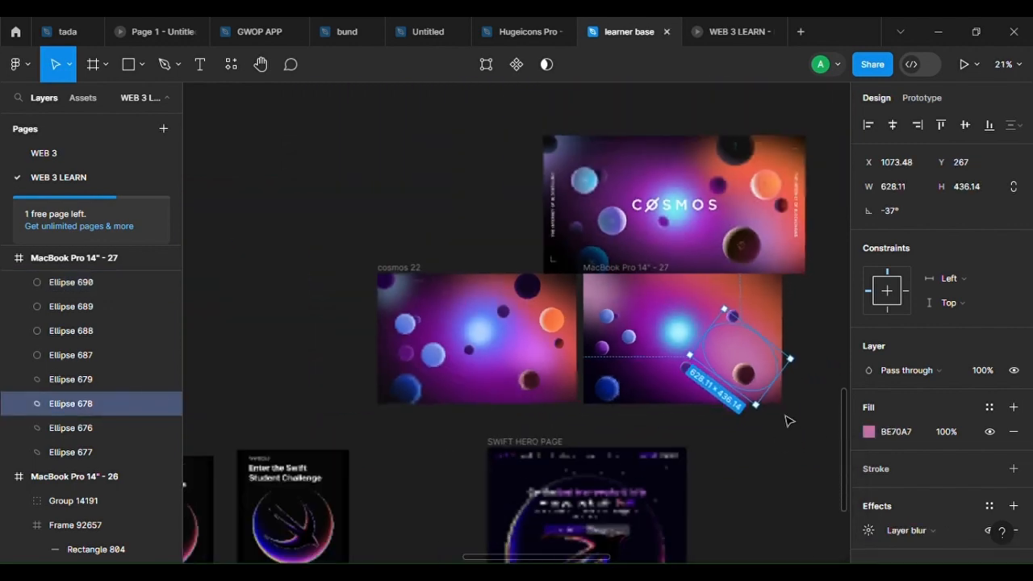
scroll(763, 460, "up", 2)
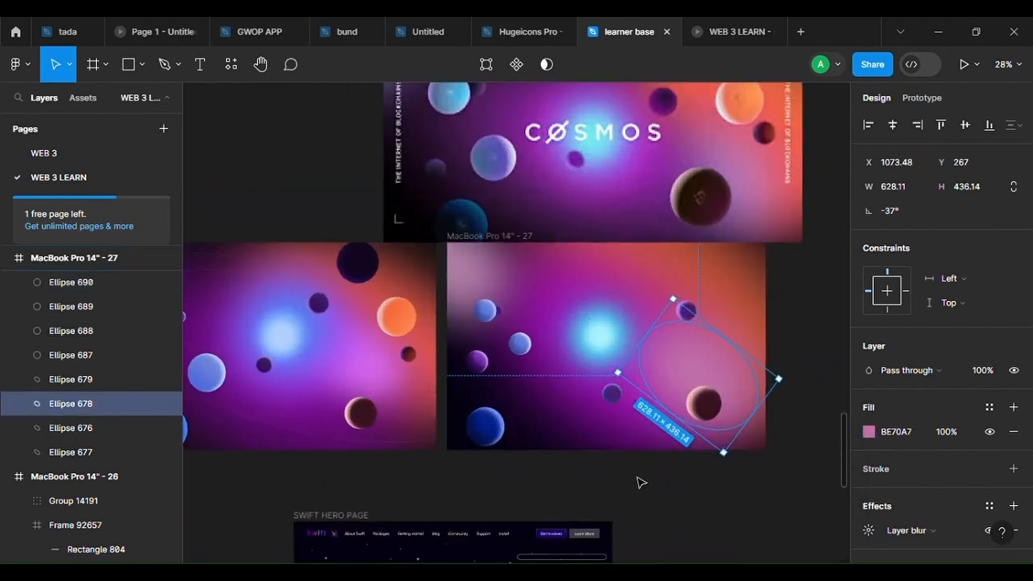
scroll(618, 431, "up", 10)
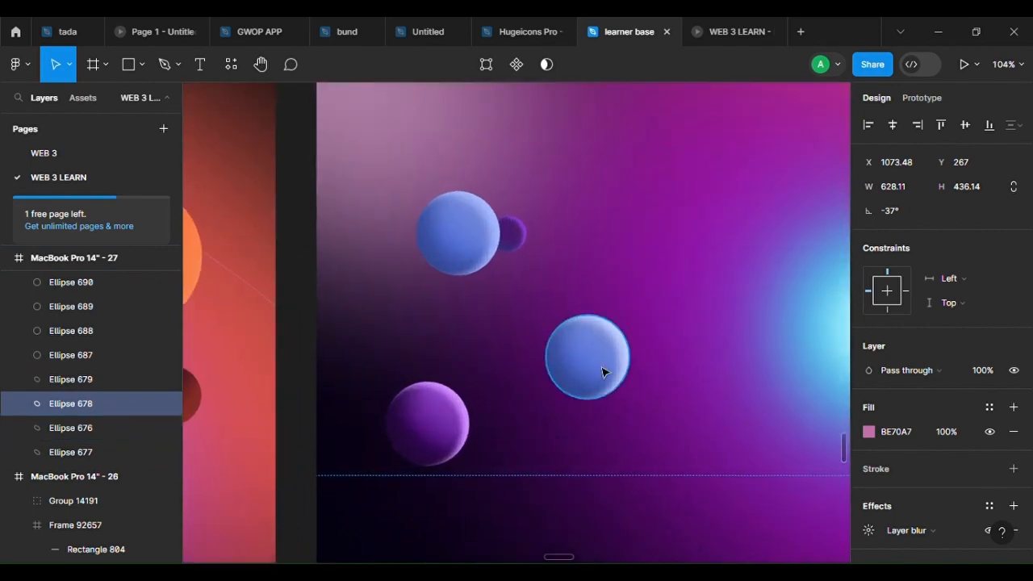
Remove the middle stop from the lower light-blue circle's linear gradient fill and move the gradient's start handle outward
left_click(602, 372)
left_click(868, 431)
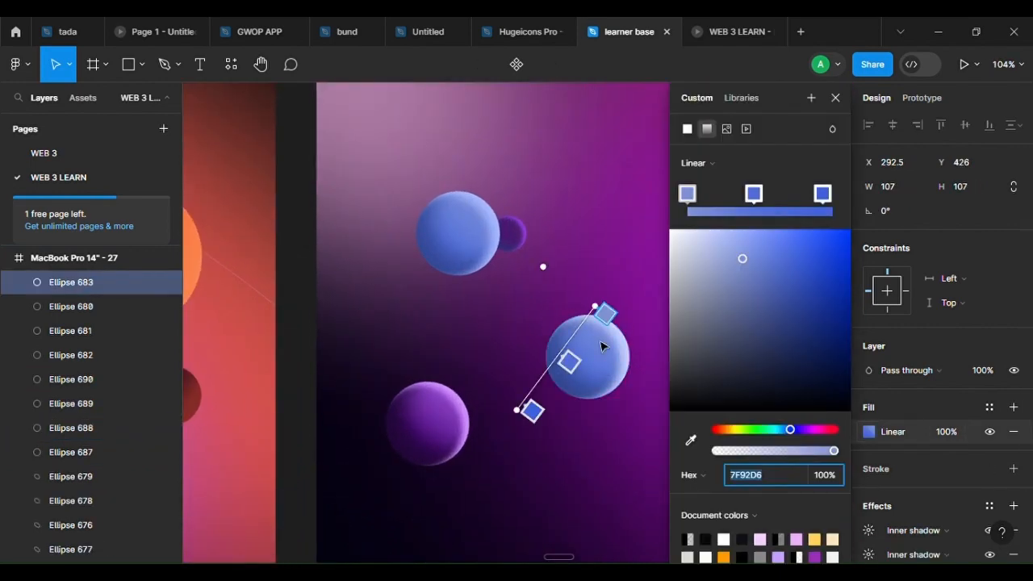
left_click(570, 362)
key("Delete")
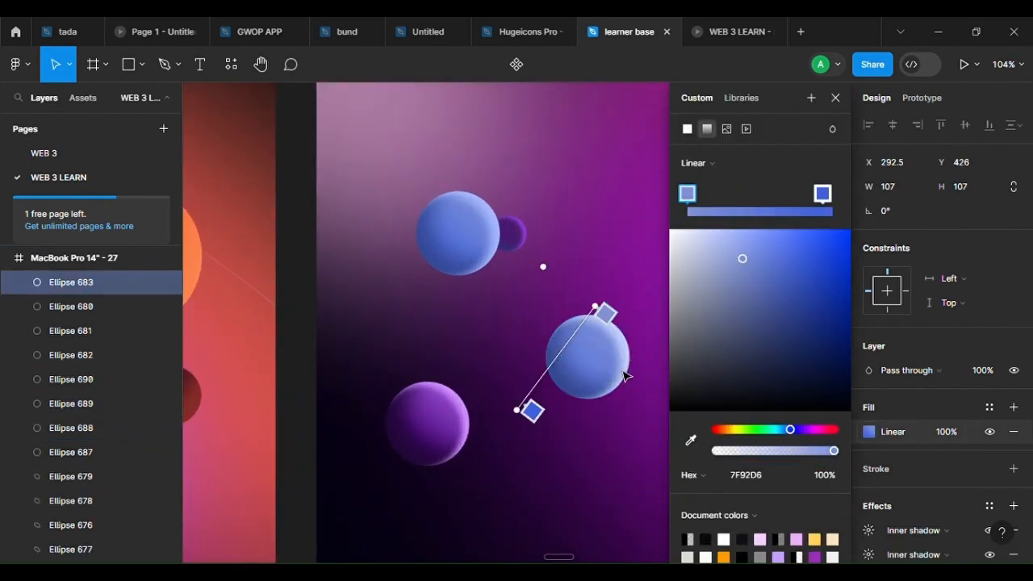
scroll(603, 321, "up", 3)
left_click_drag(601, 318, 638, 309)
left_click(584, 426)
scroll(891, 519, "down", 2)
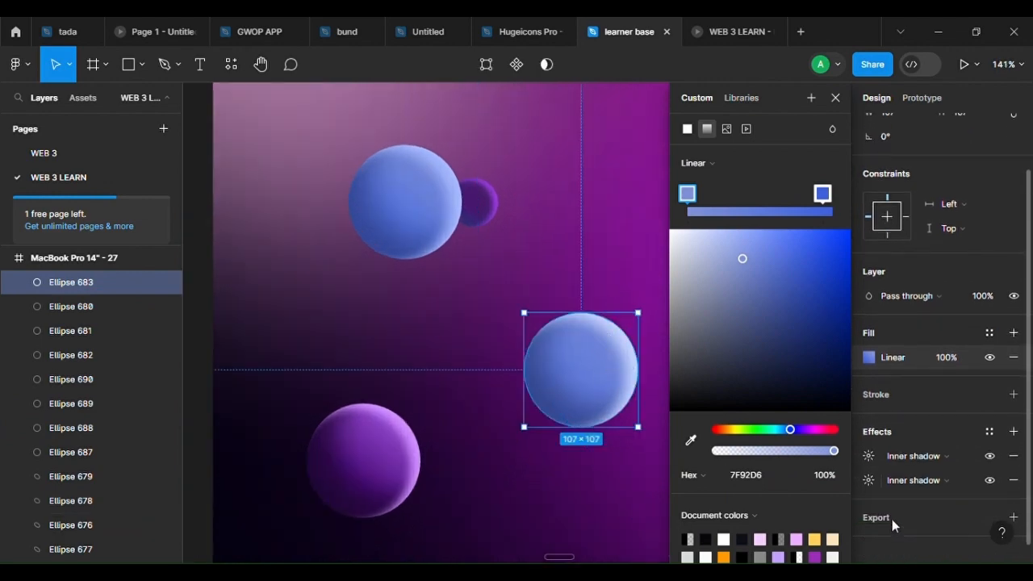
Sample the lower light-blue circle's body color for its second inner shadow and darken it to 233A87 at 100% opacity
left_click(867, 469)
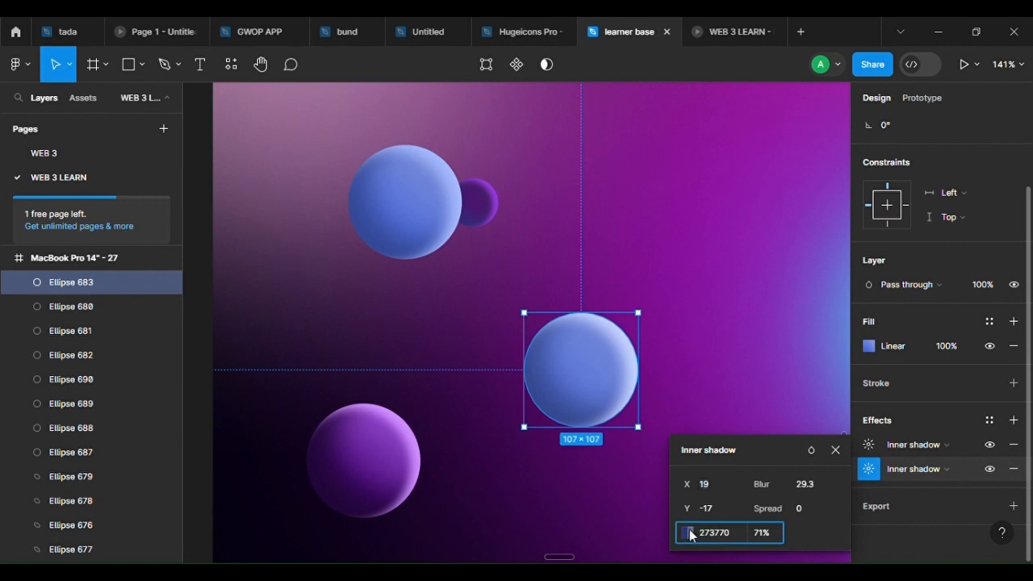
left_click(687, 533)
left_click(508, 382)
left_click_drag(617, 154, 430, 179)
left_click(597, 369)
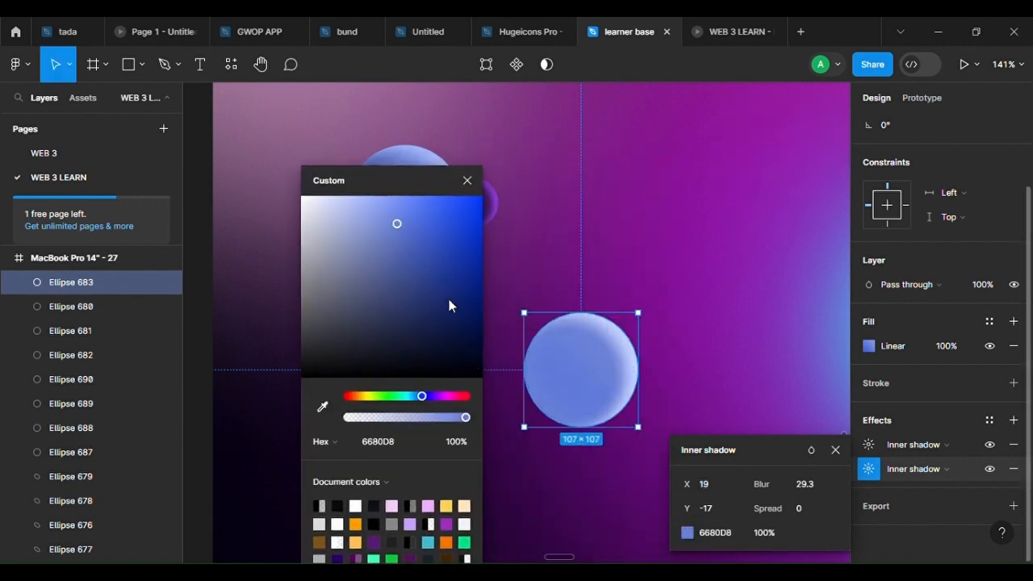
left_click_drag(383, 262, 401, 288)
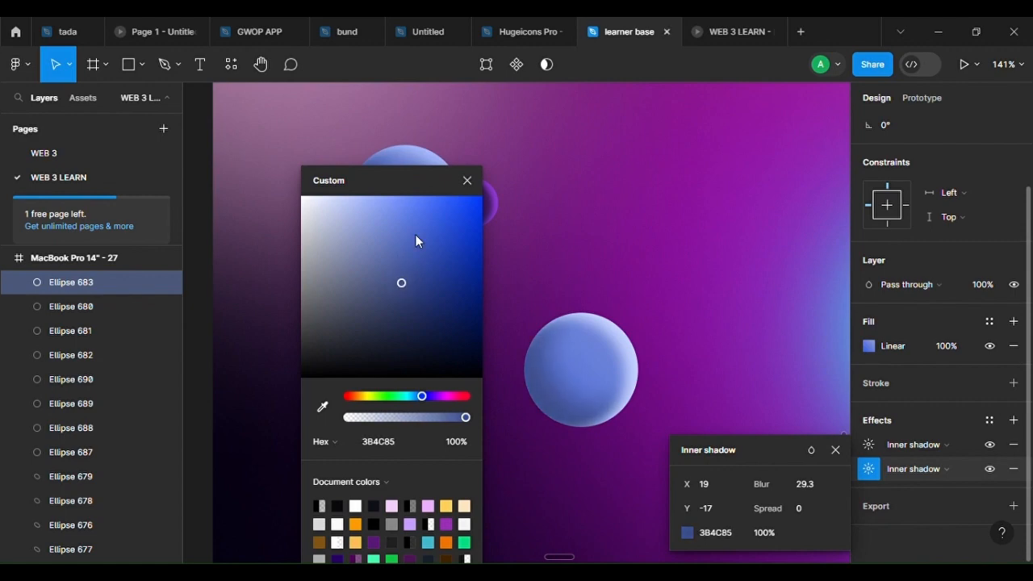
left_click_drag(416, 240, 436, 288)
Set the X offset of the lower light-blue circle's first inner shadow to -6
left_click(863, 452)
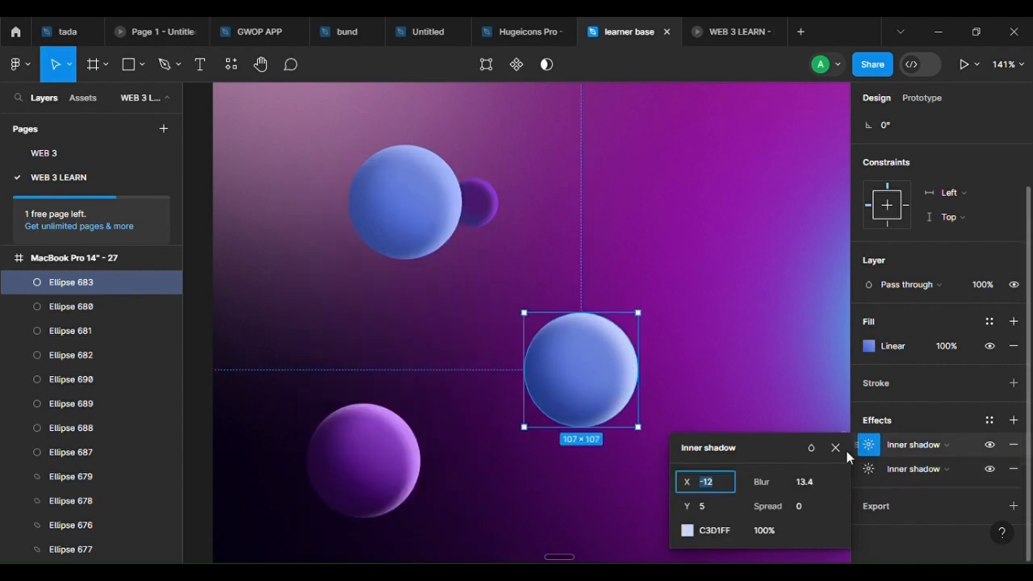
left_click_drag(688, 481, 695, 484)
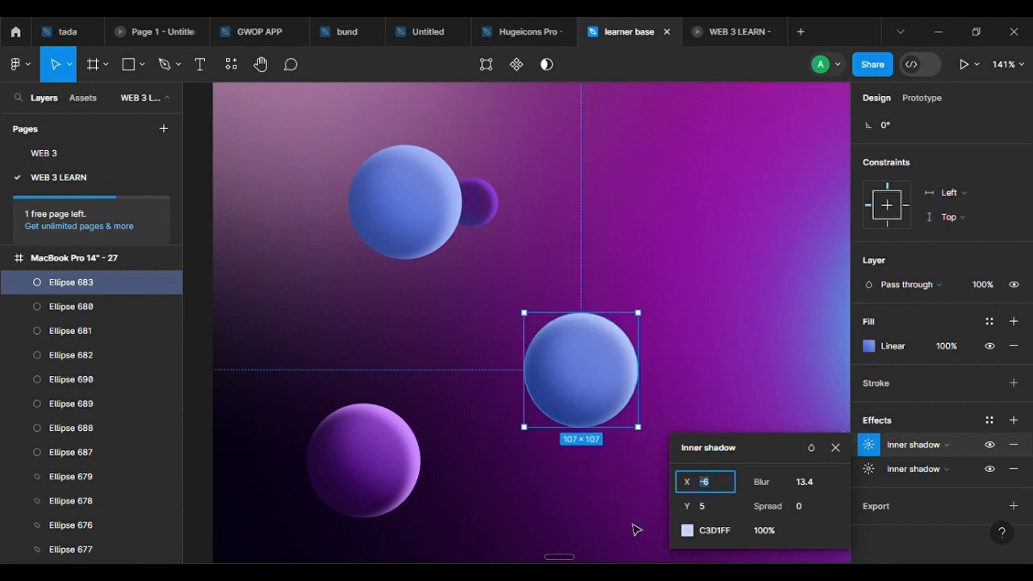
left_click(731, 411)
Move the large dark-blue circle near the frame's lower edge to X 216, Y 773
scroll(731, 413, "down", 10)
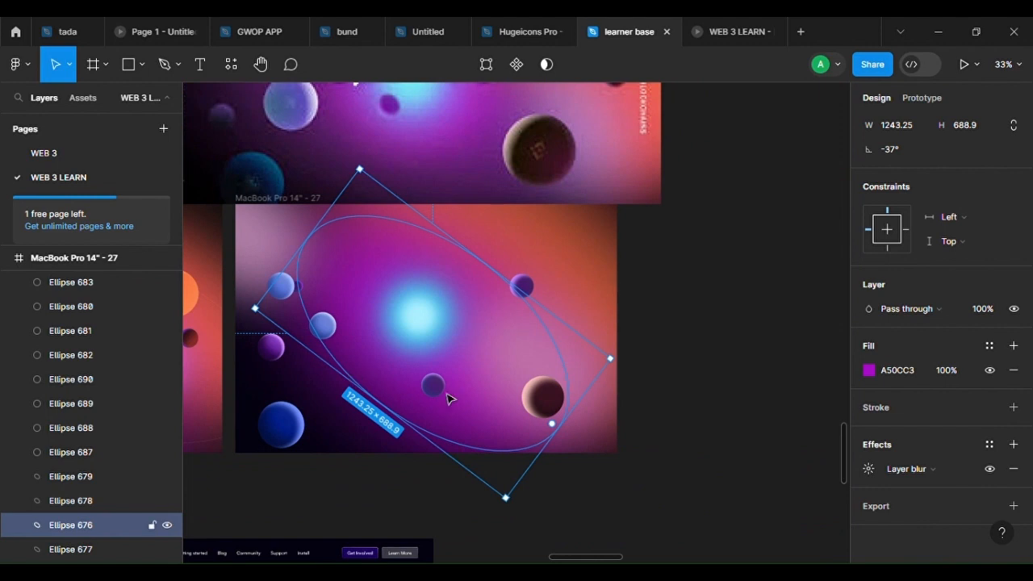
left_click_drag(510, 397, 629, 431)
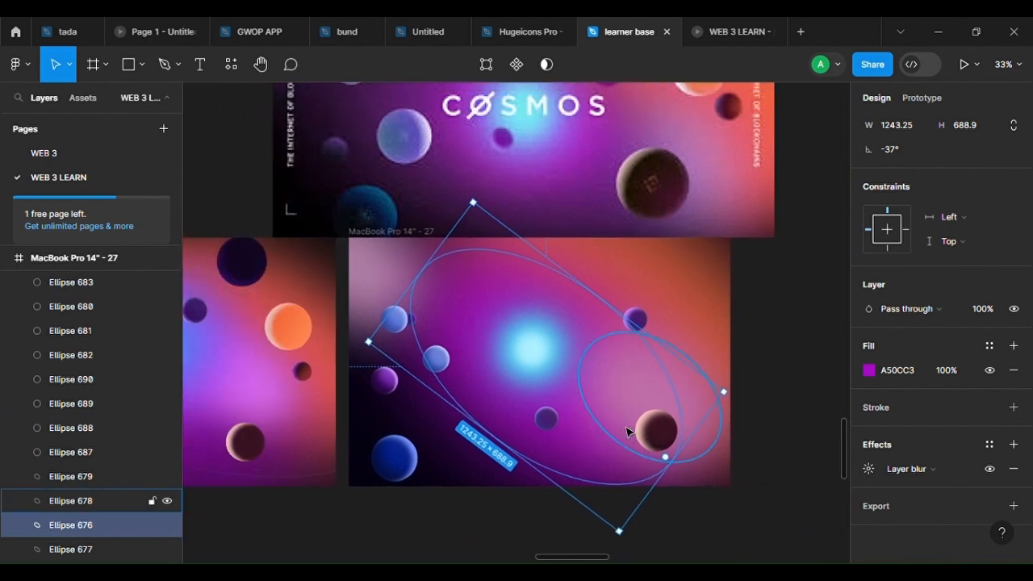
left_click(538, 536)
scroll(569, 521, "down", 1)
scroll(571, 516, "down", 2)
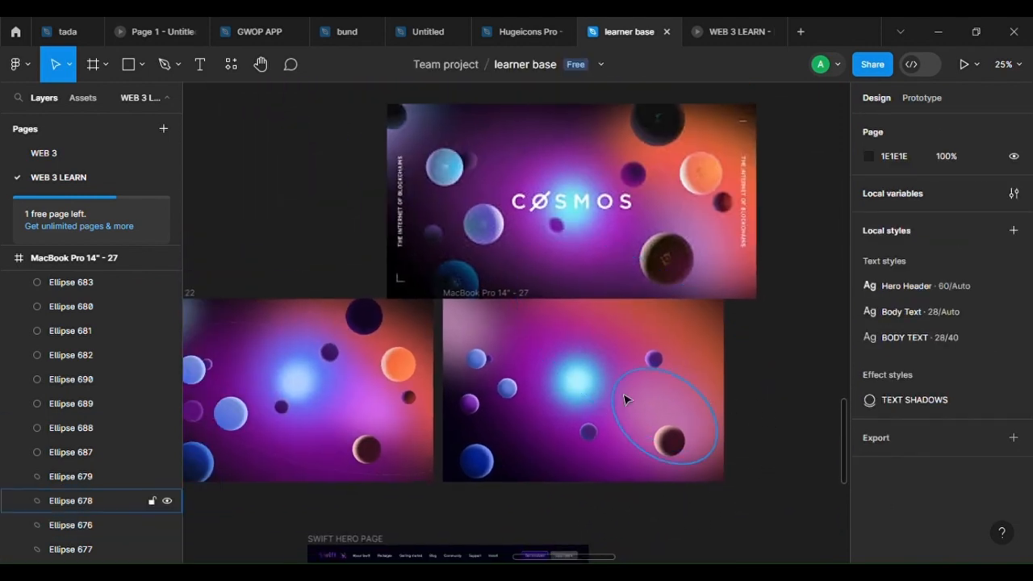
scroll(622, 396, "up", 4)
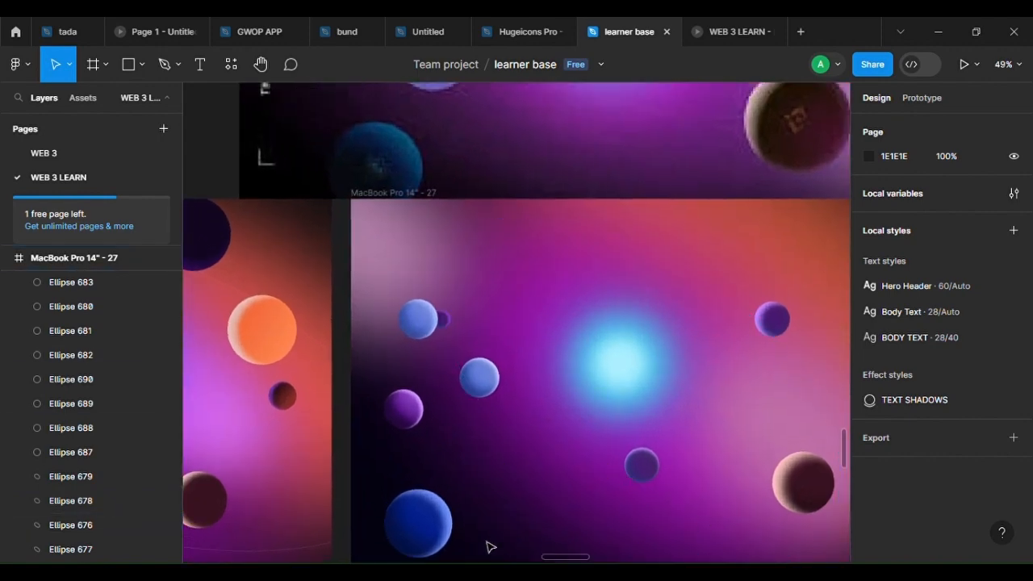
left_click_drag(425, 545, 478, 549)
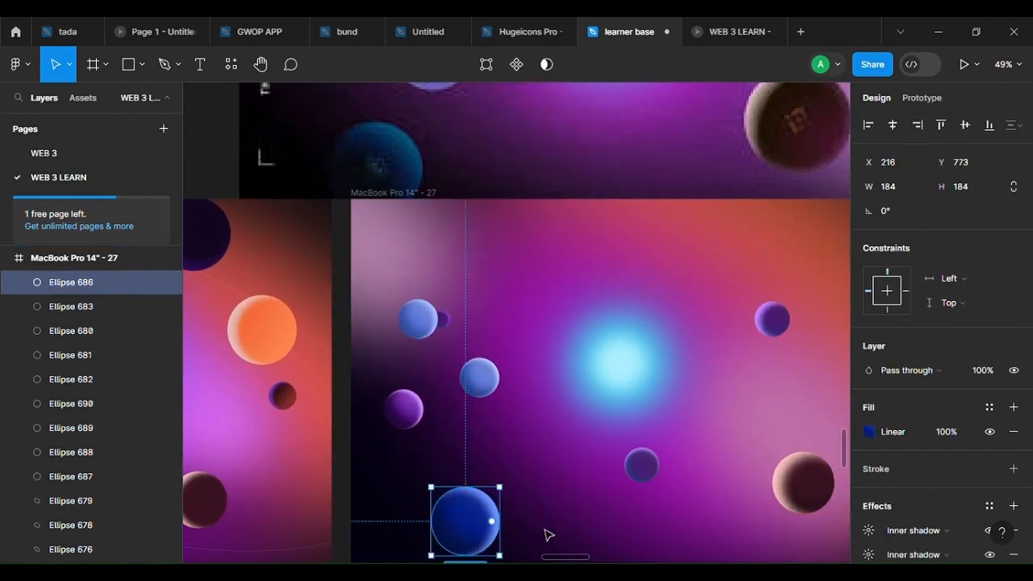
Lower the opacity of the large dark-blue circle's second inner shadow color, 020F40
left_click(869, 555)
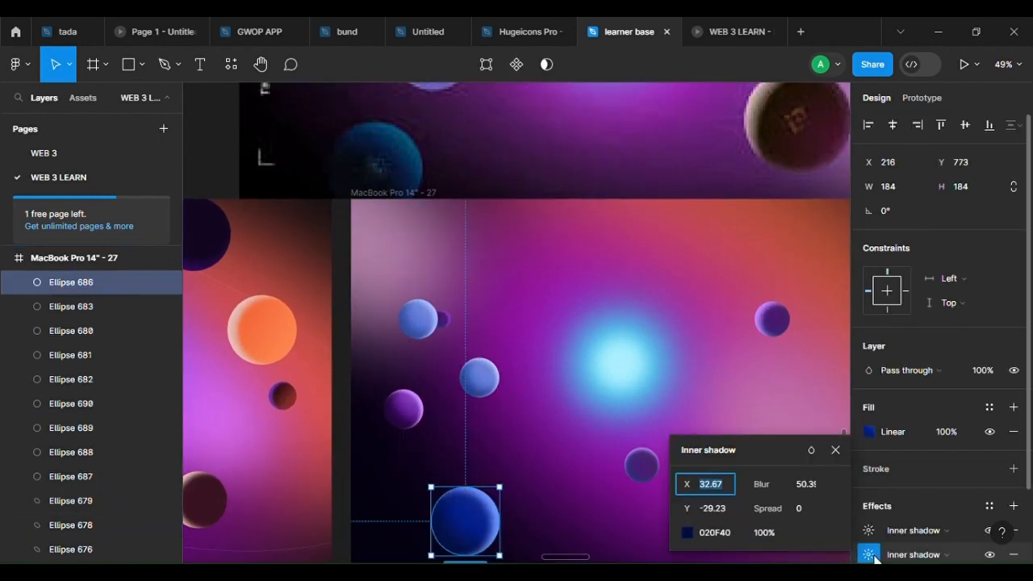
left_click(686, 534)
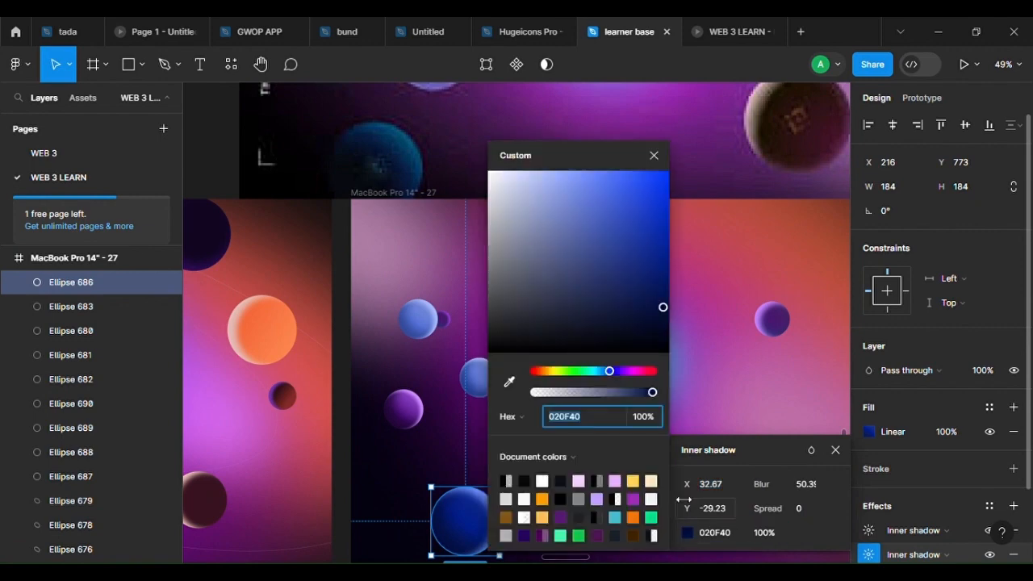
left_click(603, 392)
left_click_drag(603, 397, 583, 396)
Set the opacity of the second inner shadow on the 107 × 107 purple circle to 50%
left_click(400, 412)
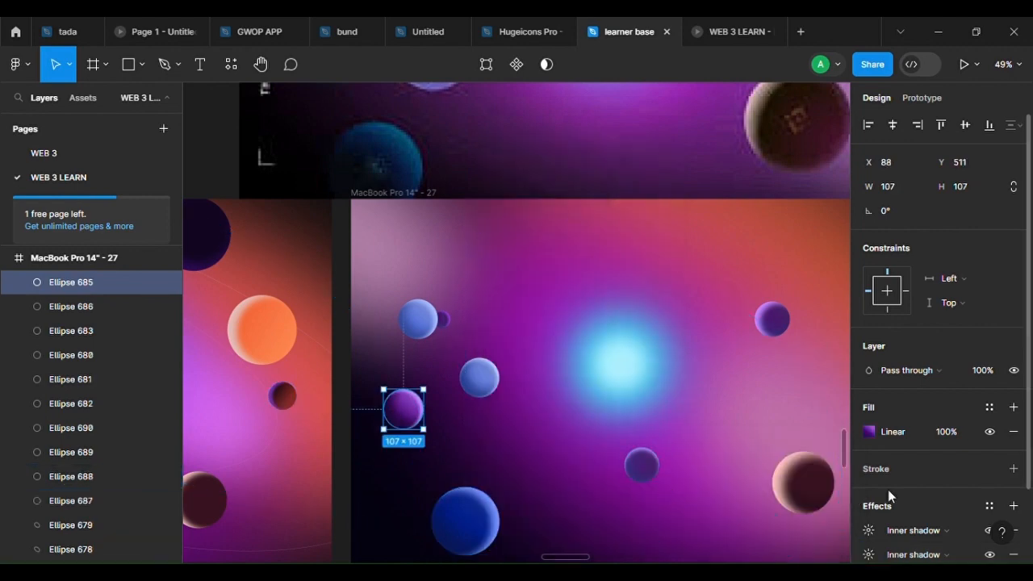
left_click(869, 554)
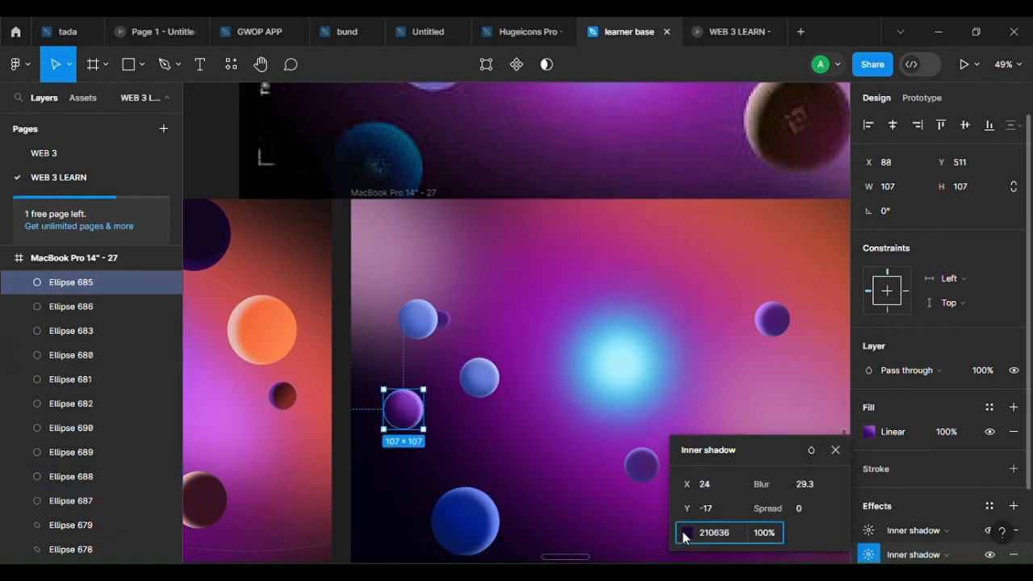
left_click(686, 533)
left_click(639, 421)
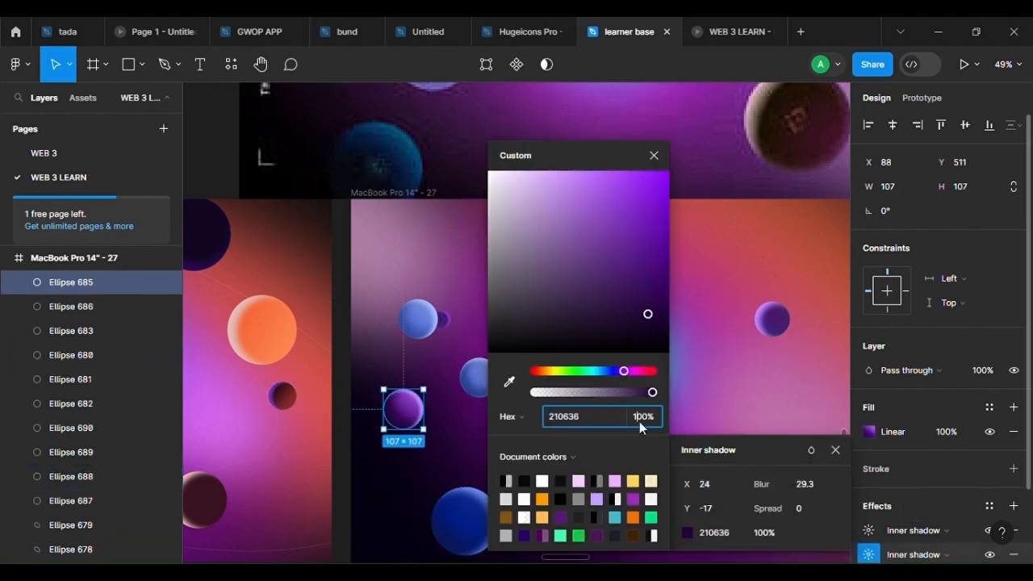
type("50")
key("Return")
Set the opacity of the upper light-blue circle's second inner shadow to 50%
left_click(416, 320)
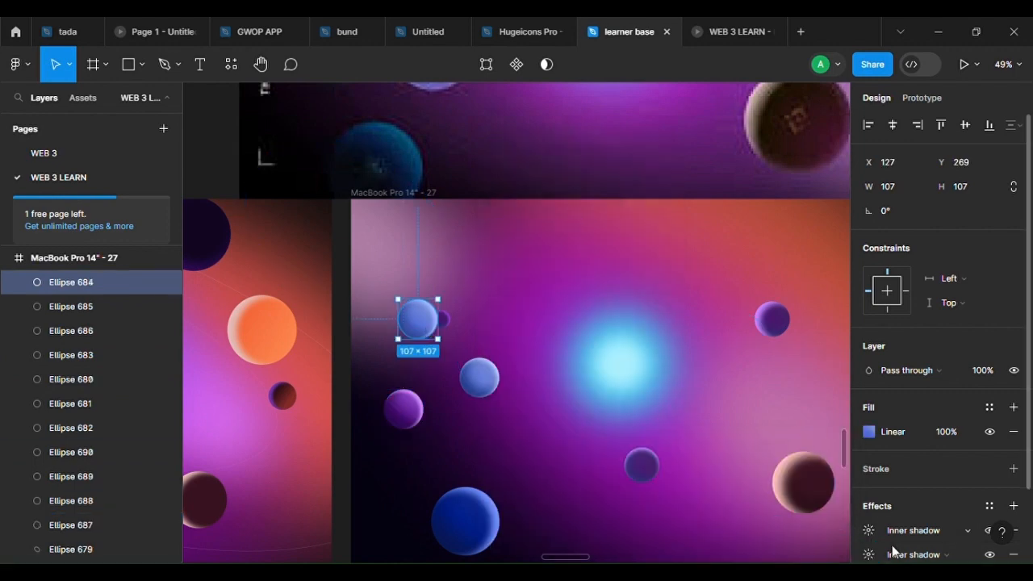
left_click(869, 554)
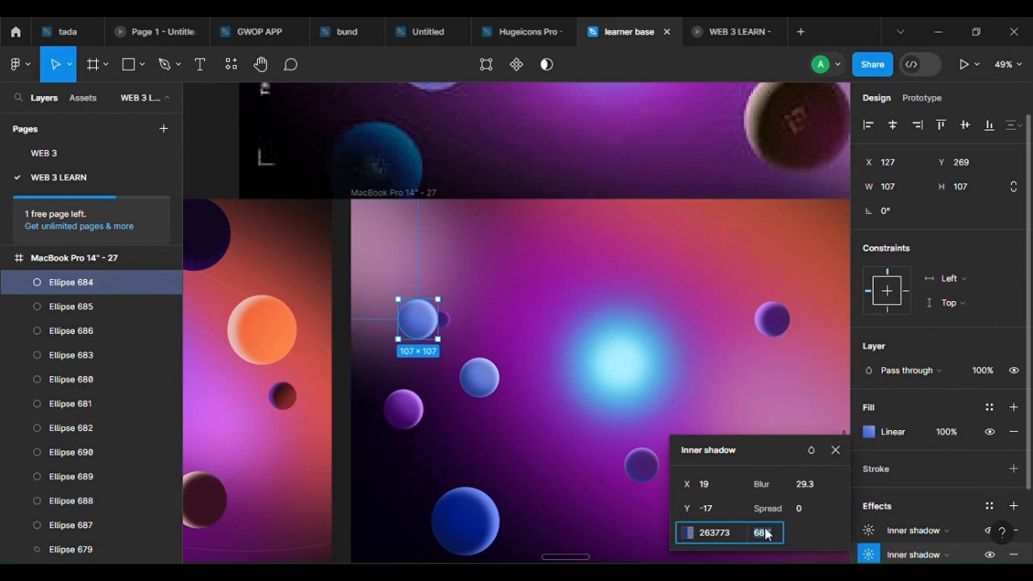
key("Return")
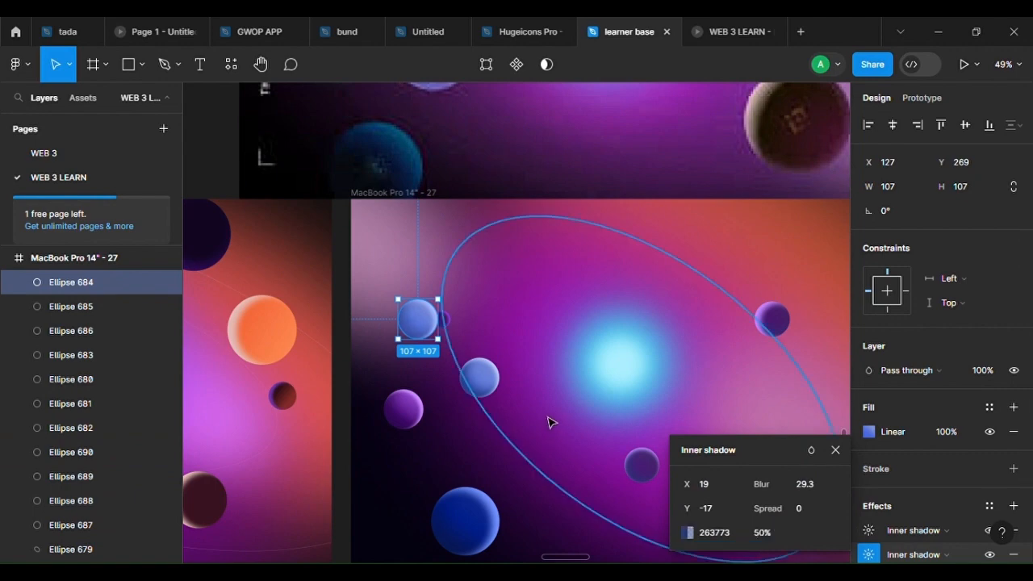
Set the opacity of the lower light-blue circle's second inner shadow to 50%
scroll(504, 358, "down", 5)
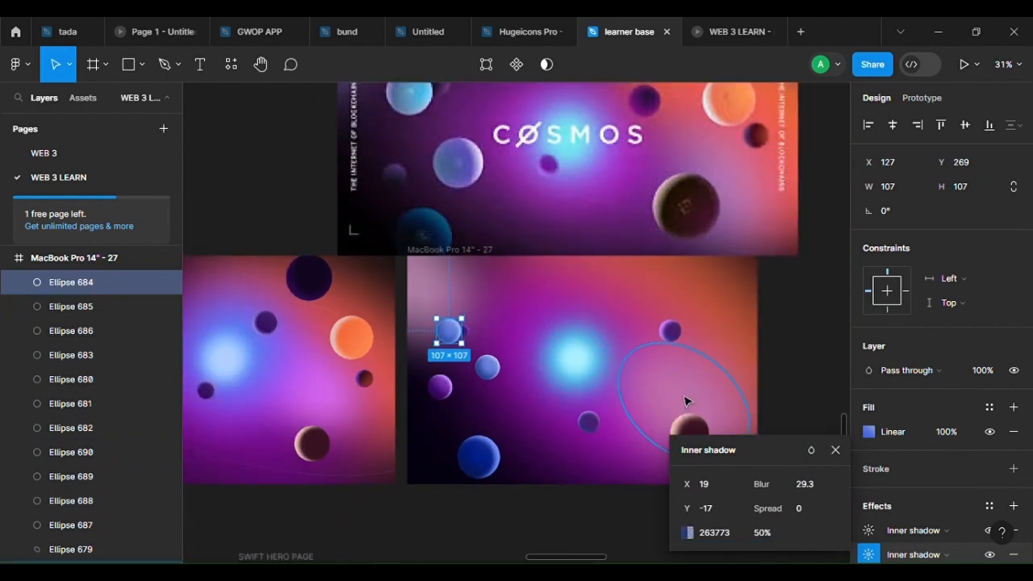
left_click(730, 373)
scroll(484, 452, "up", 3)
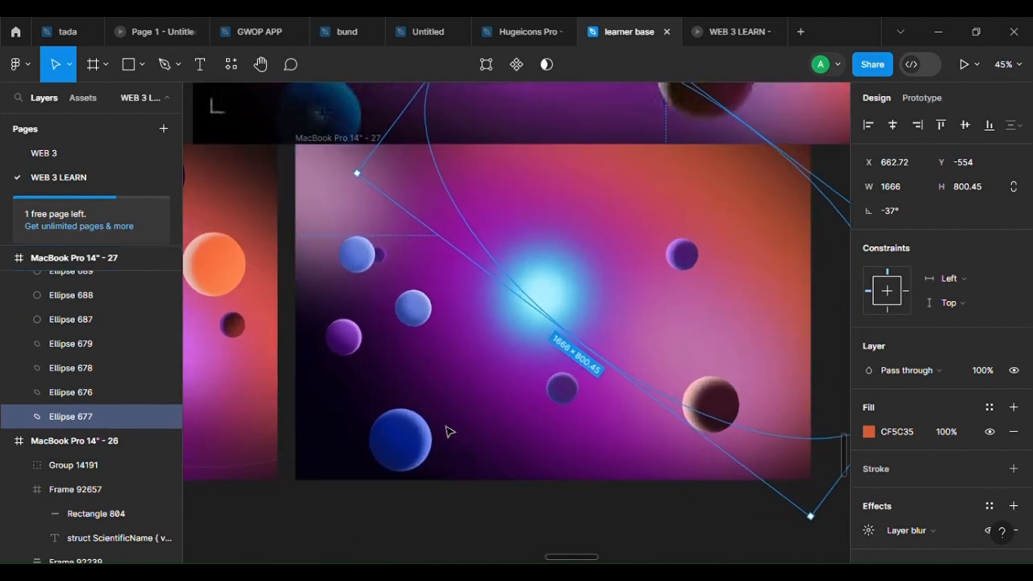
left_click(413, 307)
left_click(868, 554)
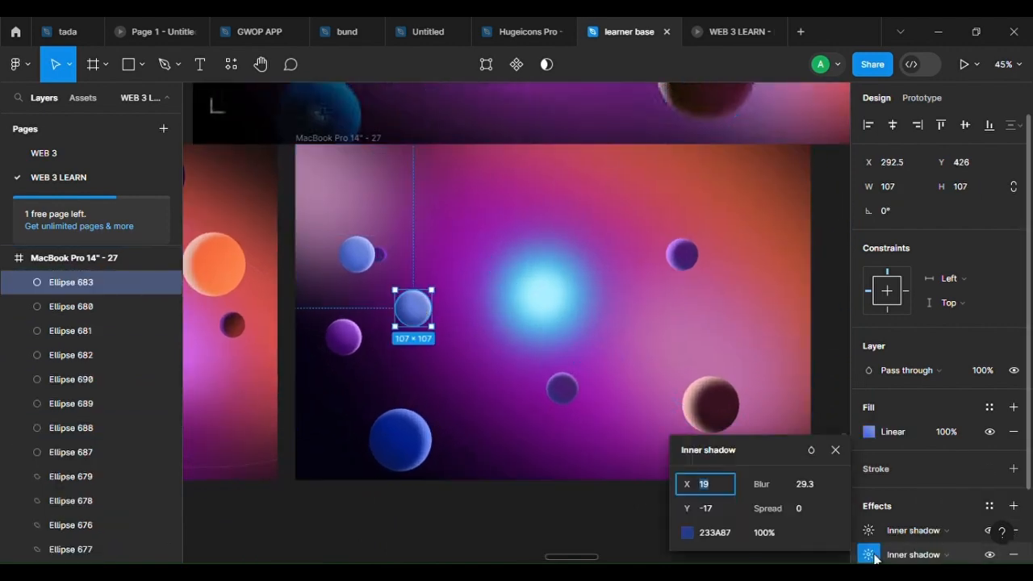
left_click(773, 536)
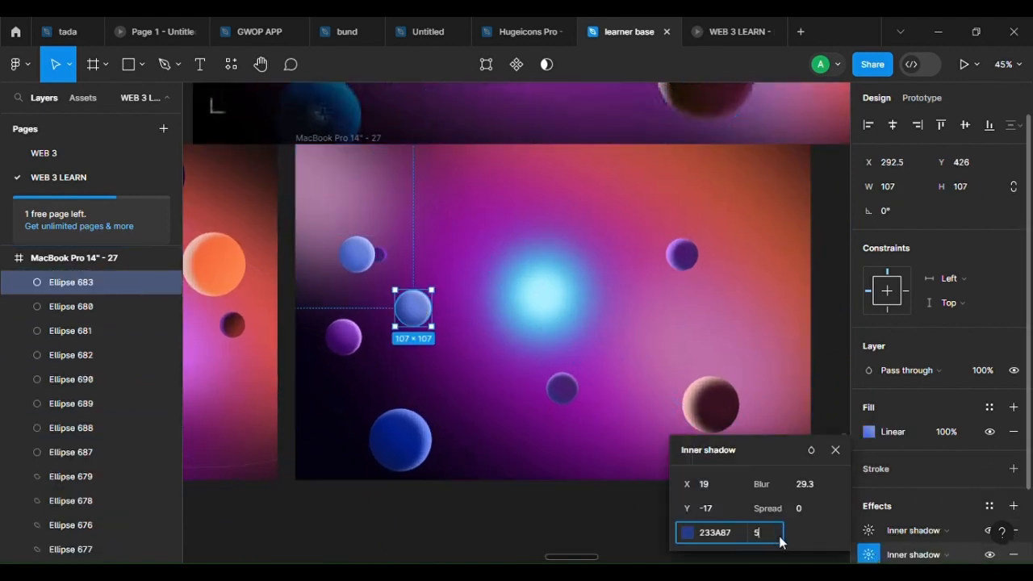
key("Return")
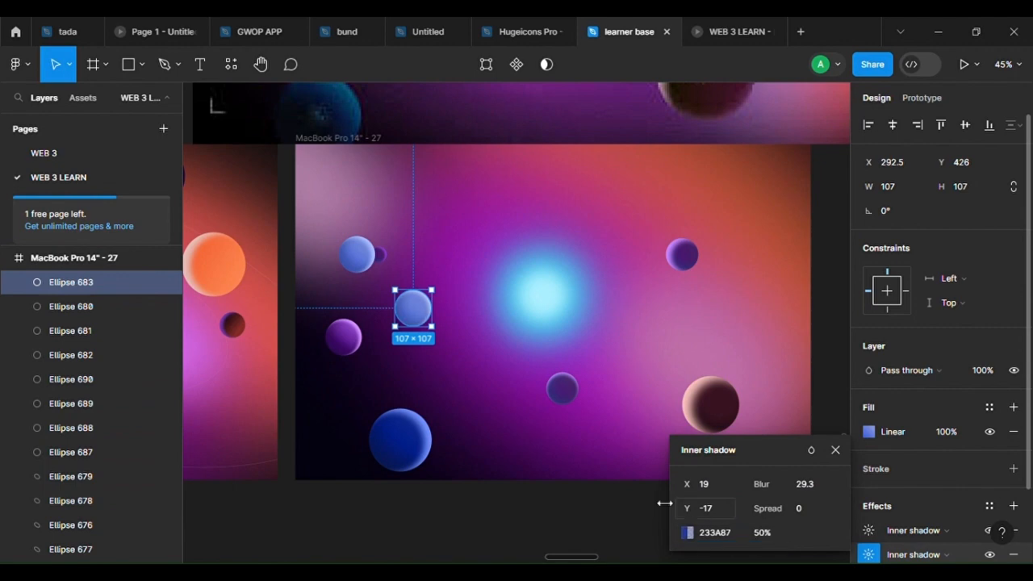
Check the purple circle's second inner shadow settings and compare the whole frame with the Cosmos reference
left_click(344, 337)
left_click(868, 554)
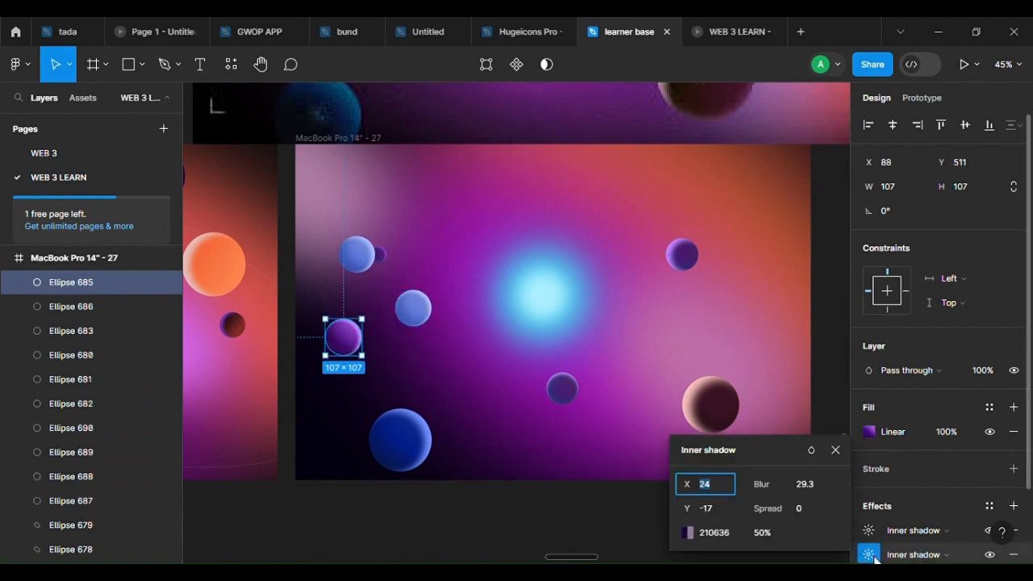
left_click(626, 419)
scroll(629, 412, "down", 3)
scroll(767, 461, "down", 3)
scroll(721, 461, "up", 2)
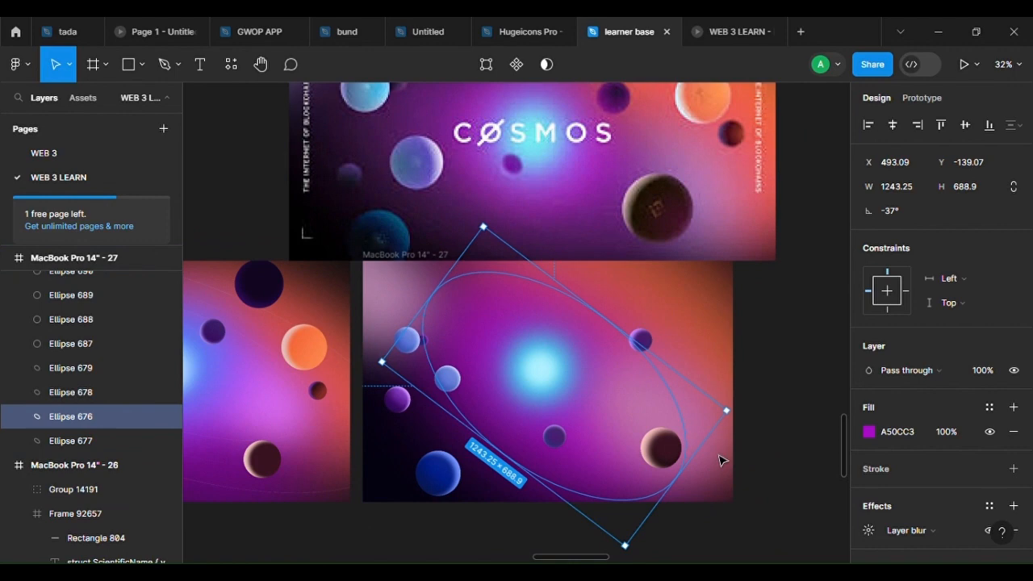
Duplicate the maroon 167 × 167 circle and place the copy above the original at X 1257, Y 372
left_click(662, 459)
left_click_drag(663, 461, 696, 384)
scroll(694, 379, "up", 3)
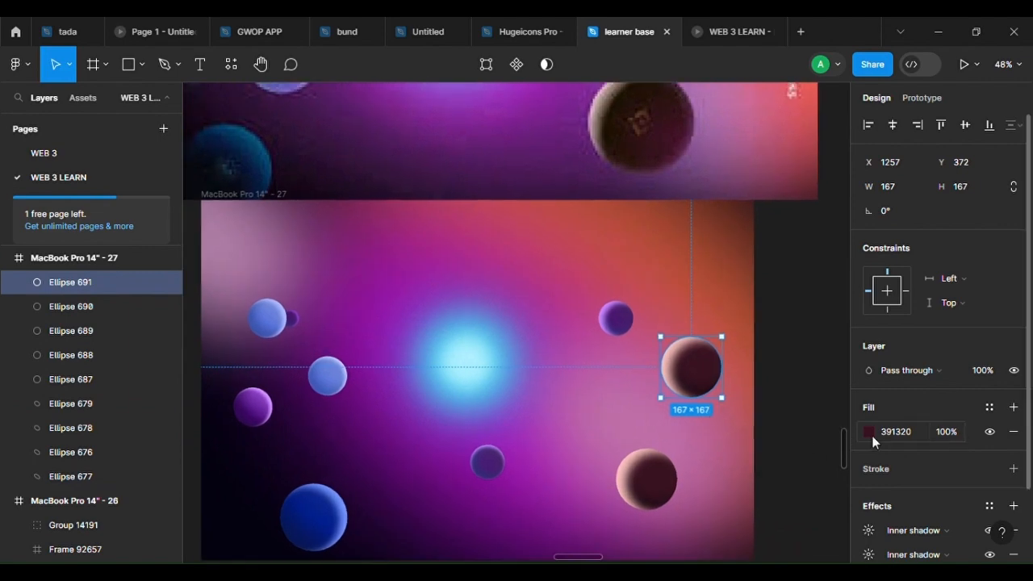
Sample orange F77441 from the orange planet in cosmos 22 as the duplicated circle's fill
left_click(868, 432)
left_click(681, 392)
scroll(637, 395, "down", 3)
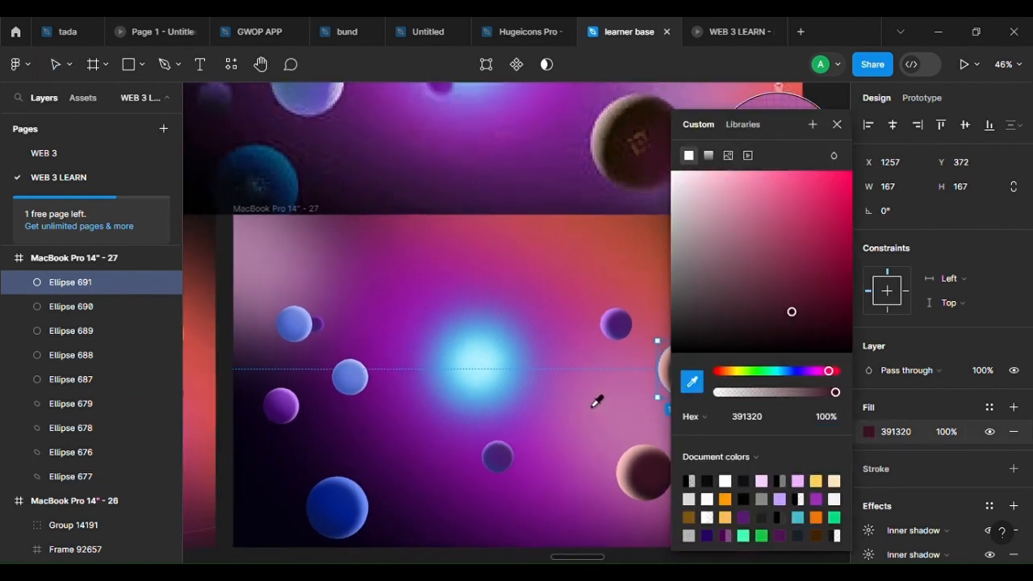
left_click(315, 352)
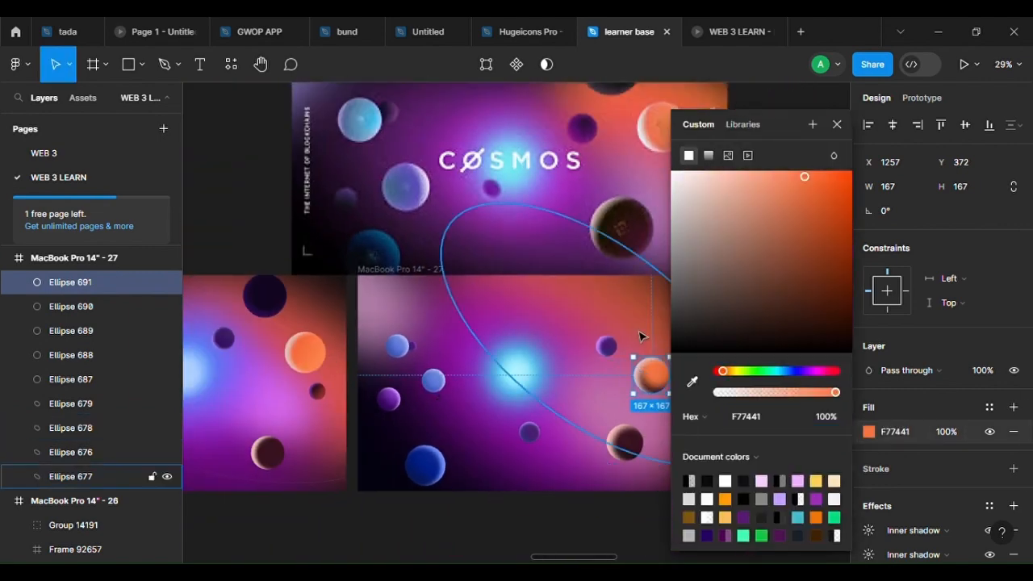
scroll(653, 331, "up", 3)
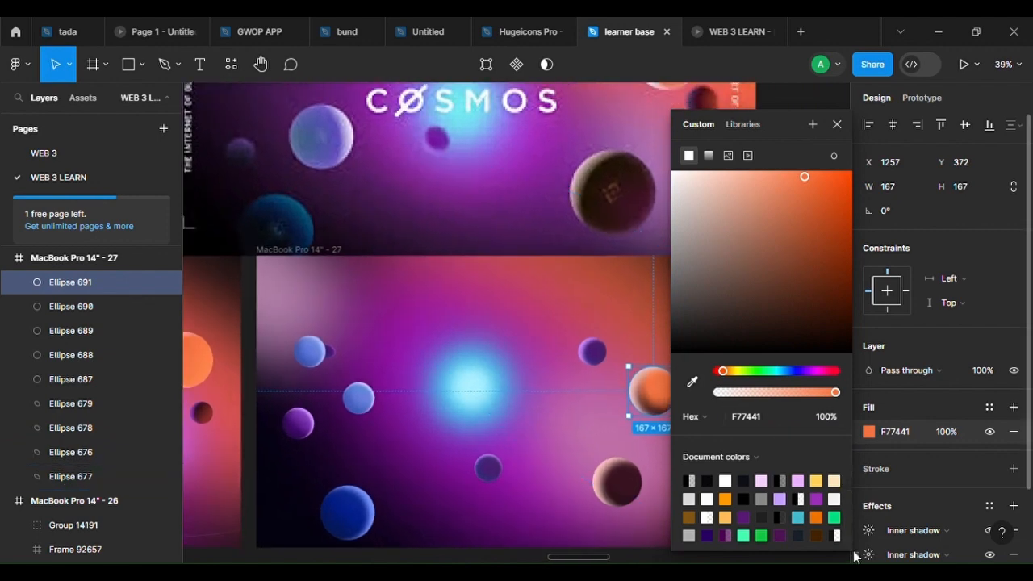
Sample orange F77441 from the duplicated circle as the color of its second inner shadow
left_click(868, 554)
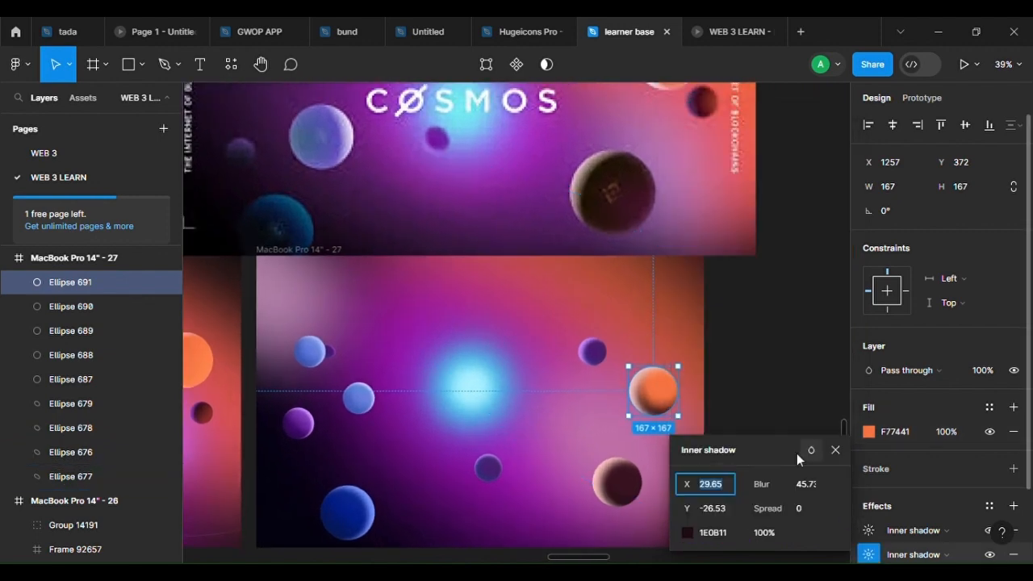
left_click(699, 523)
left_click(521, 377)
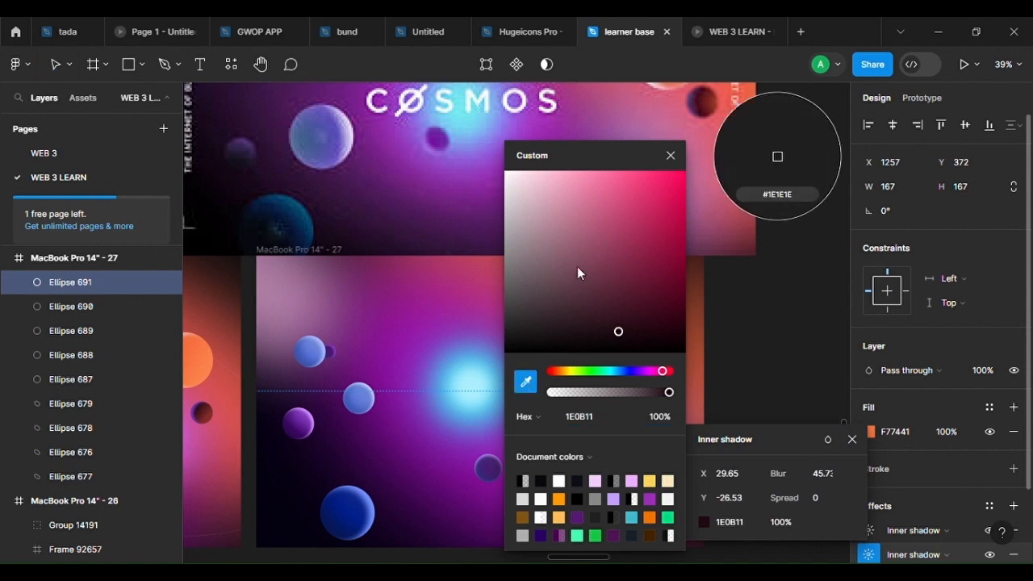
left_click(661, 395)
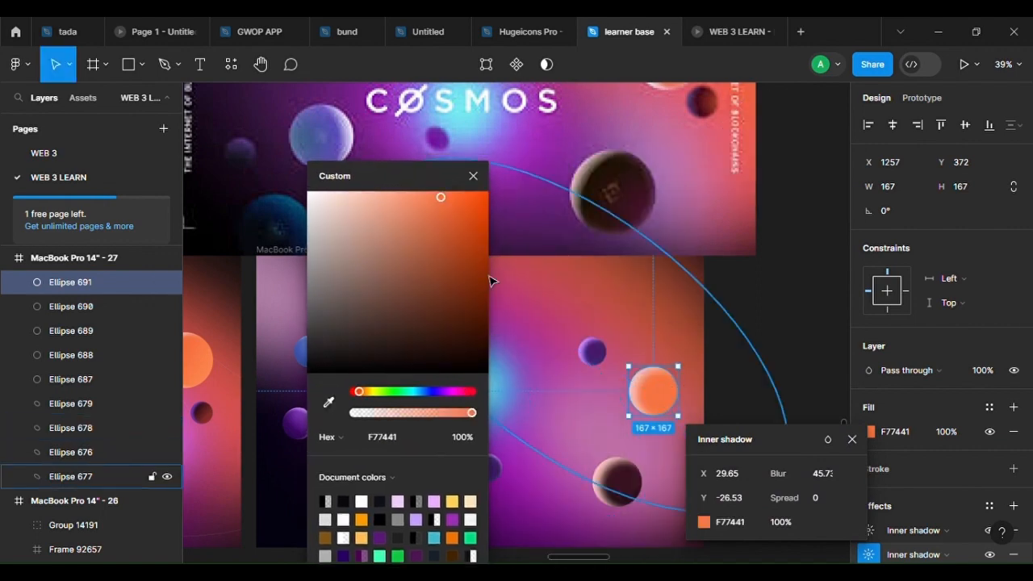
Darken the orange circle's second inner shadow to 9A3C17 and set its offset to X -34, Y -6
left_click(461, 264)
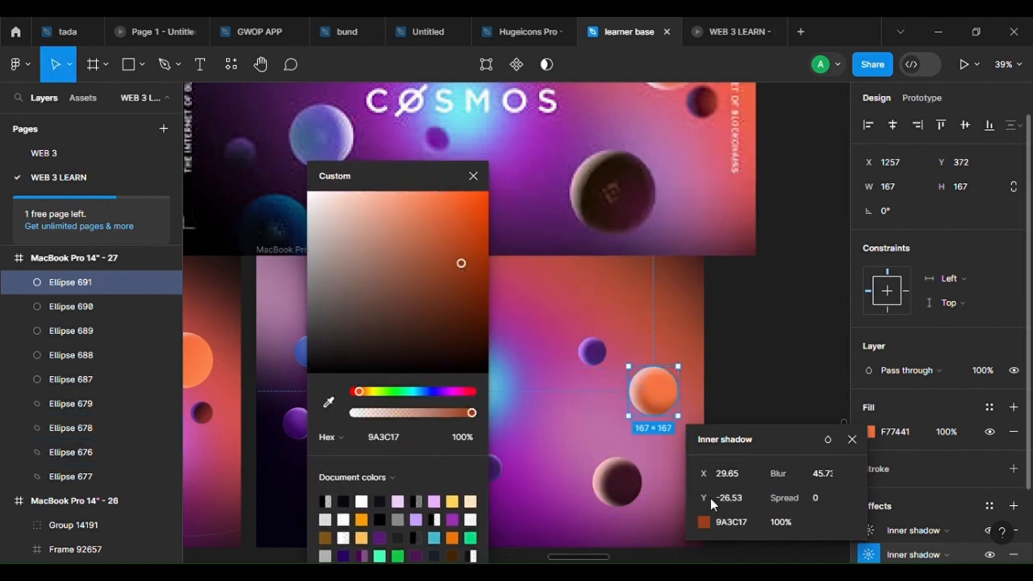
left_click(894, 554)
left_click(868, 555)
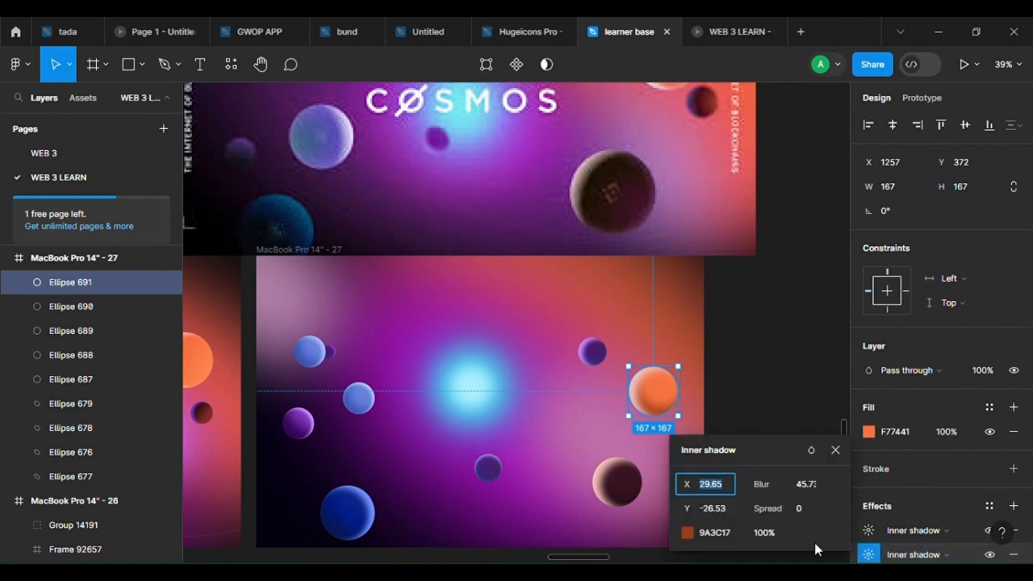
left_click_drag(692, 504, 658, 492)
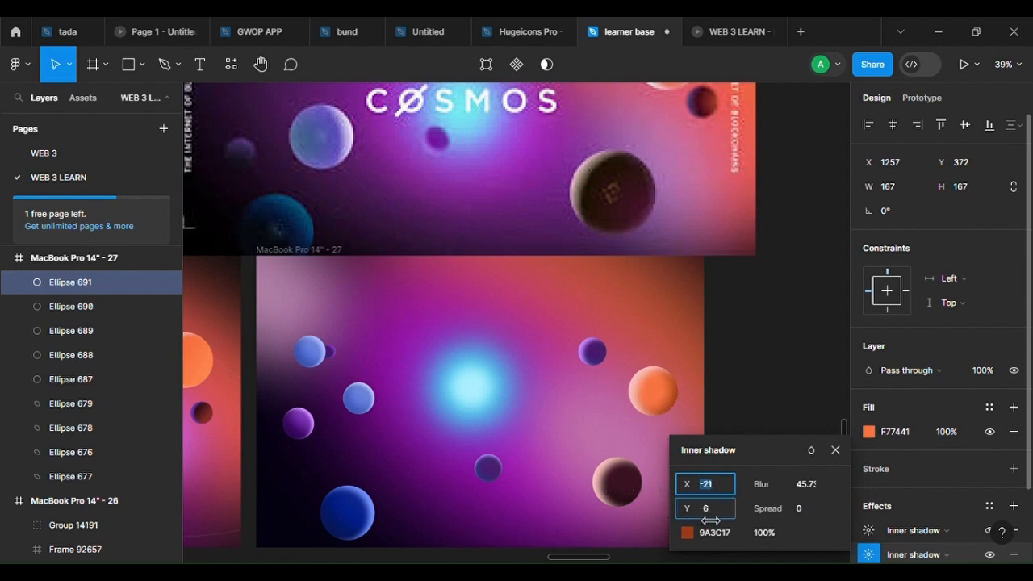
left_click_drag(699, 484, 663, 493)
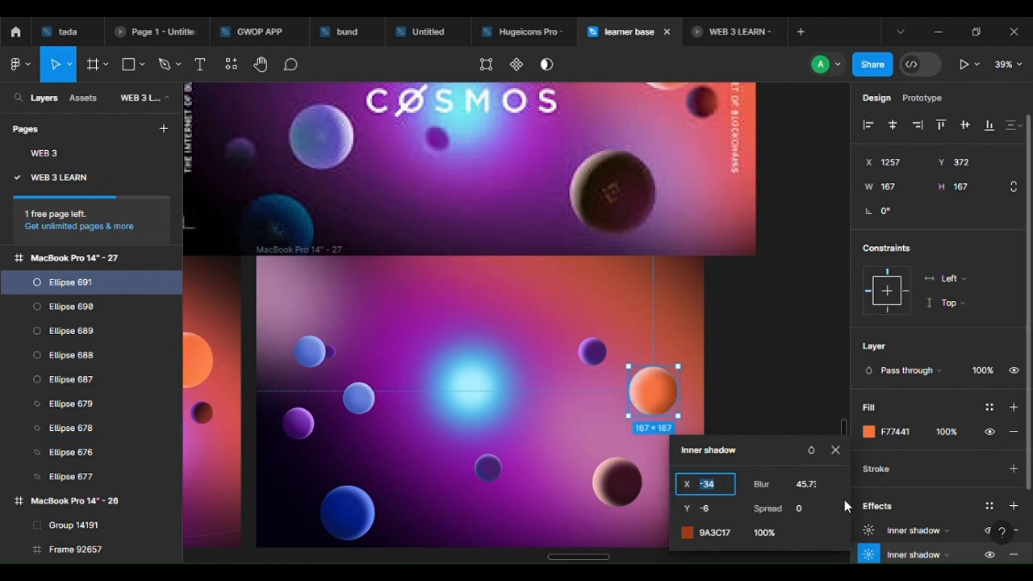
Sample the circle's orange for its first inner shadow, then lighten the shadow color to peach FFCCB8
left_click(867, 530)
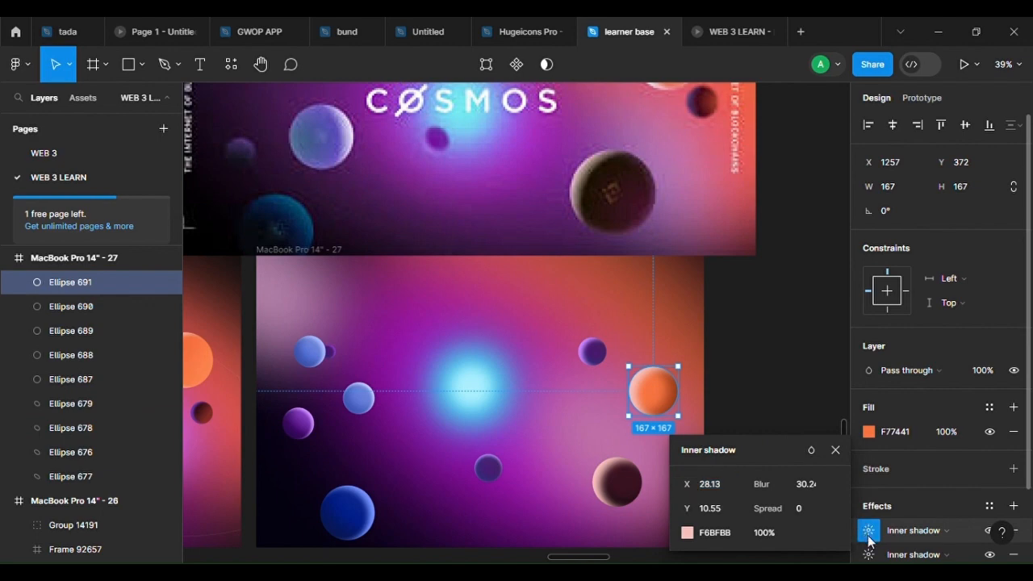
left_click(866, 532)
left_click(868, 536)
left_click(687, 532)
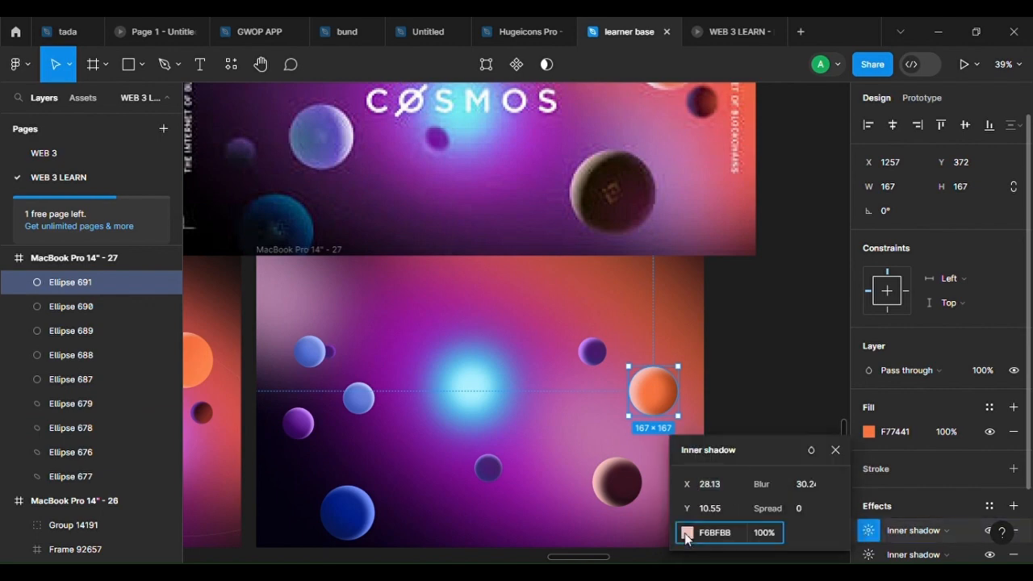
left_click_drag(547, 155, 304, 154)
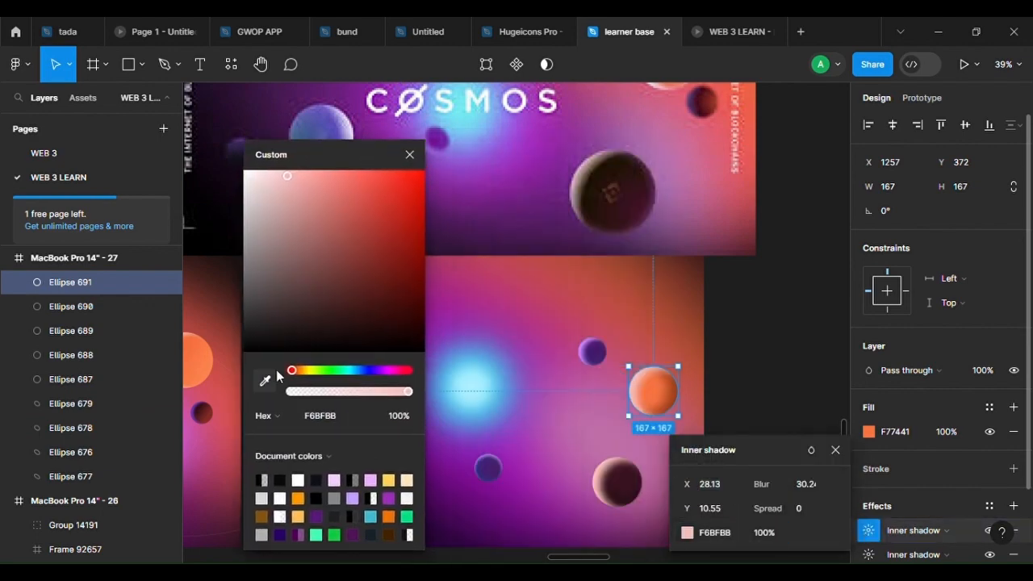
left_click(266, 380)
left_click(653, 399)
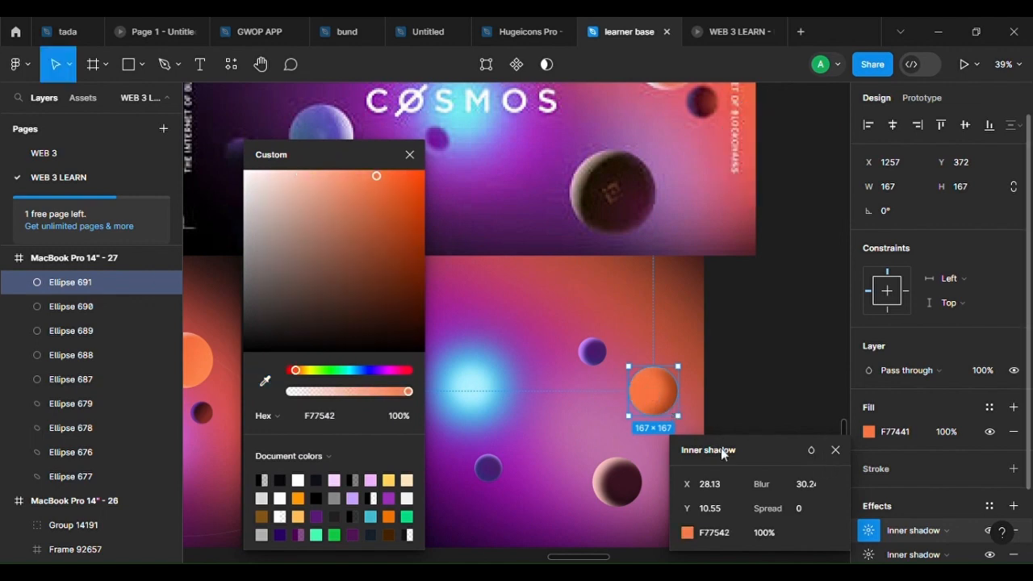
left_click_drag(346, 194, 294, 154)
left_click(727, 348)
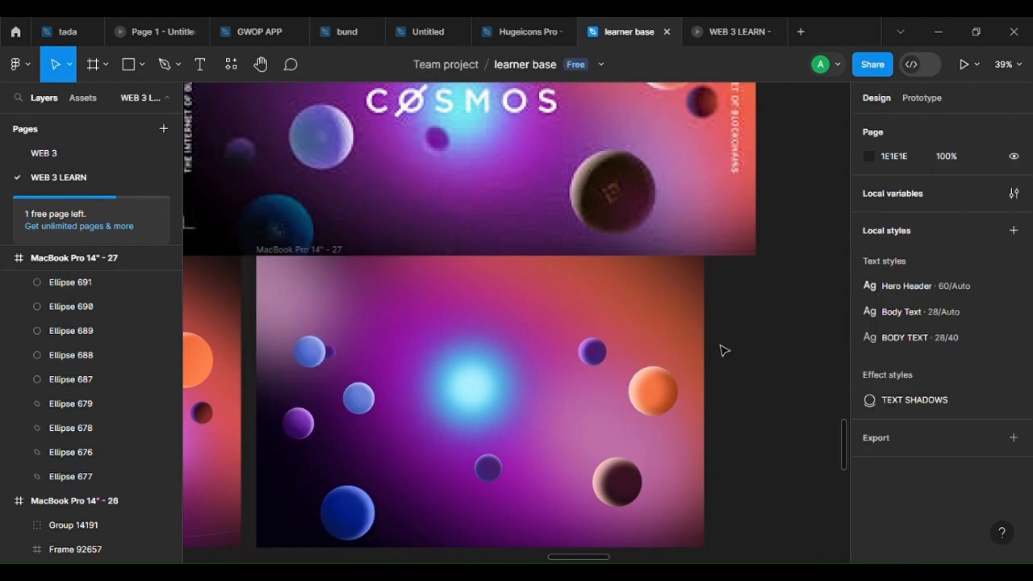
Set the orange circle's first inner shadow to X offset 24 and readjust the second inner shadow's X offset
scroll(684, 395, "down", 5)
scroll(645, 473, "up", 3)
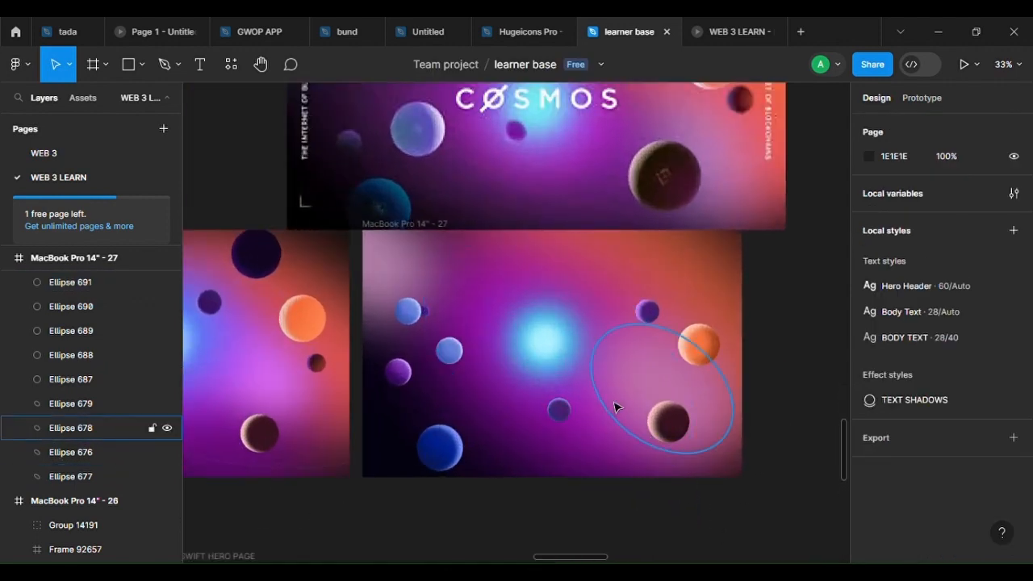
scroll(644, 382, "up", 3)
left_click(786, 342)
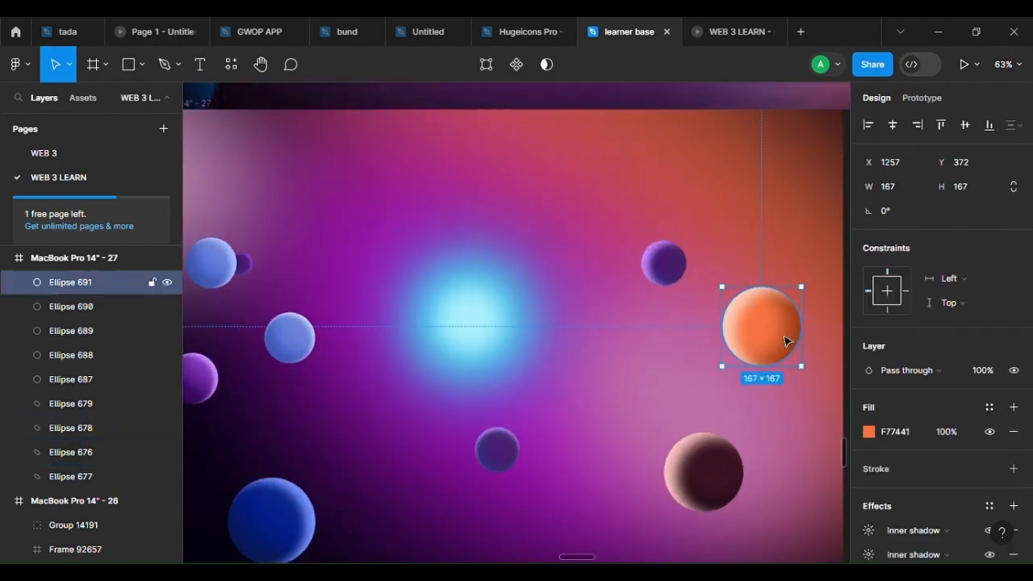
scroll(881, 532, "down", 2)
left_click(868, 455)
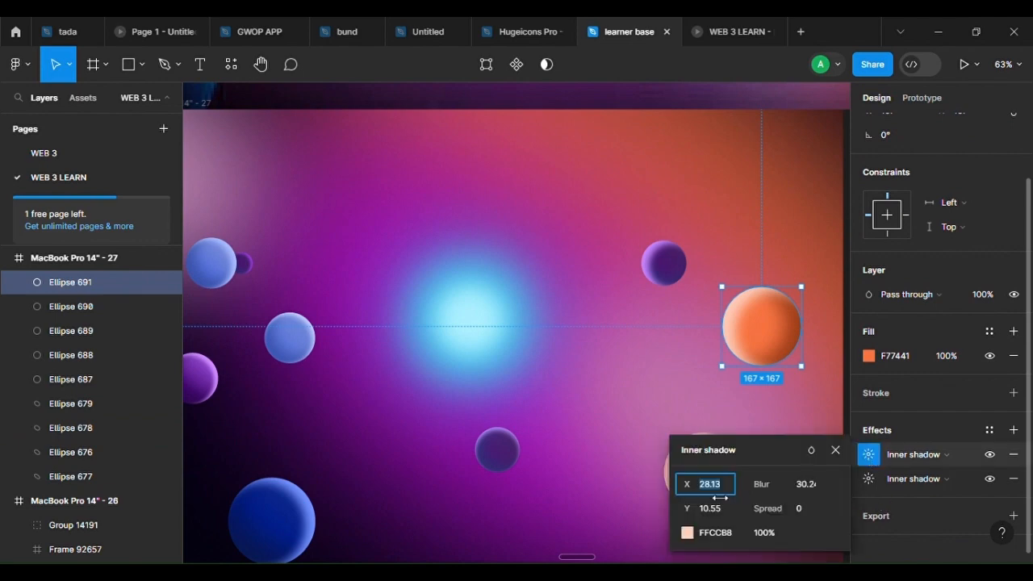
mouse_move(691, 484)
left_mouse_down()
mouse_move(709, 484)
mouse_move(691, 485)
left_mouse_up()
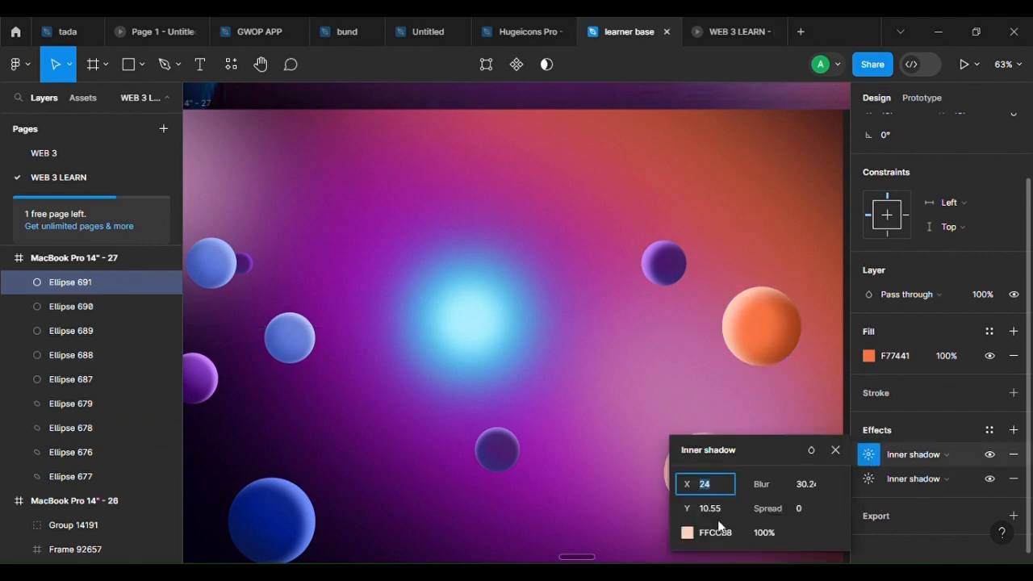
left_click(868, 479)
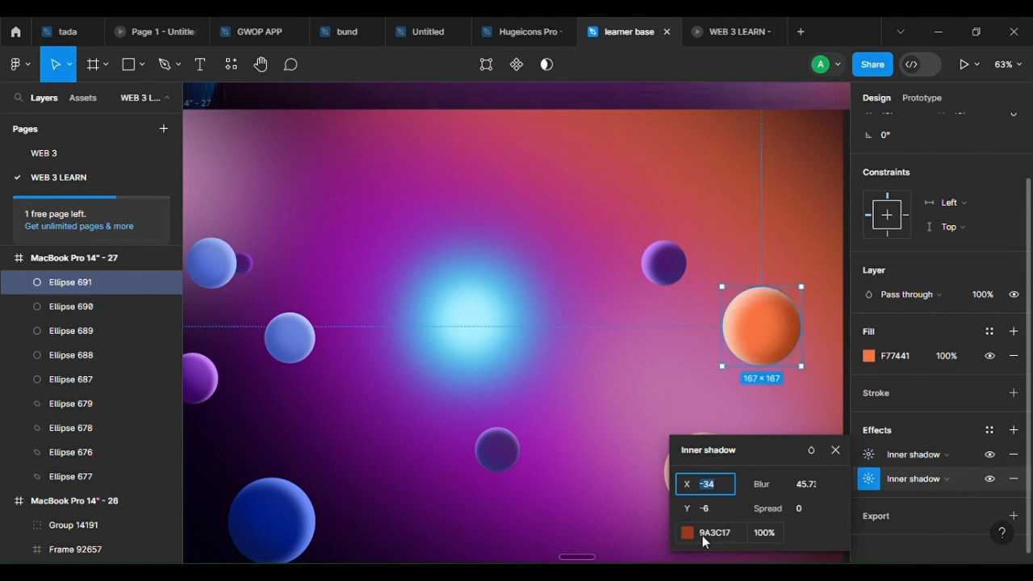
left_click_drag(684, 484, 710, 483)
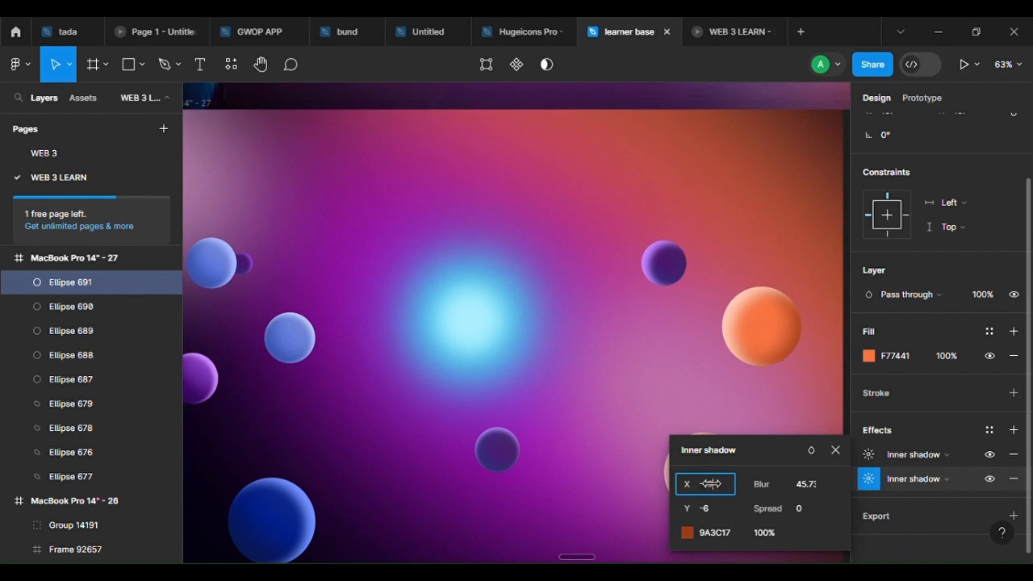
Try a linear gradient fill on the orange circle, running at a slight slant with the solid orange end toward the circle's lower right
left_click(868, 356)
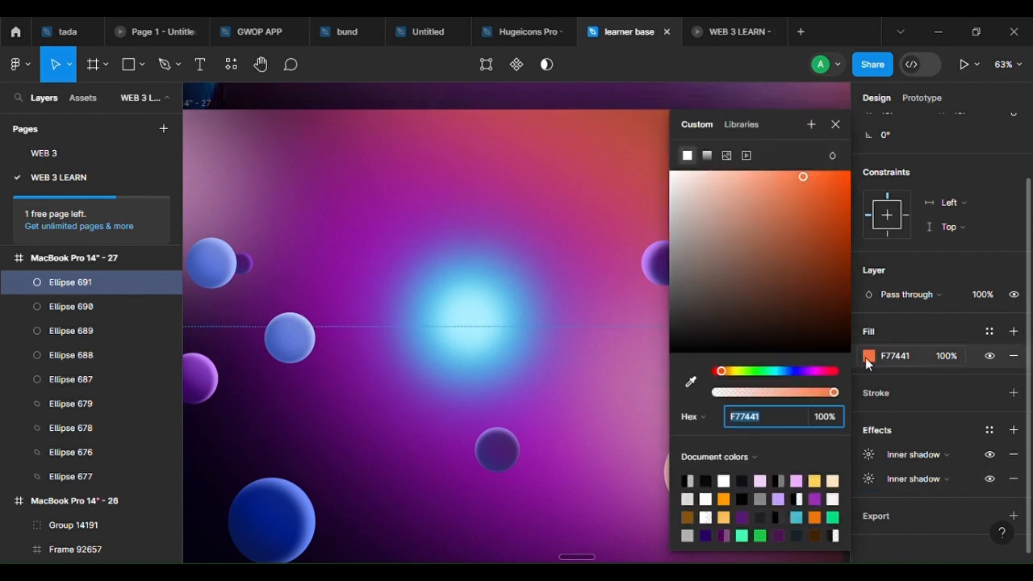
left_click(707, 155)
left_click_drag(790, 122, 414, 95)
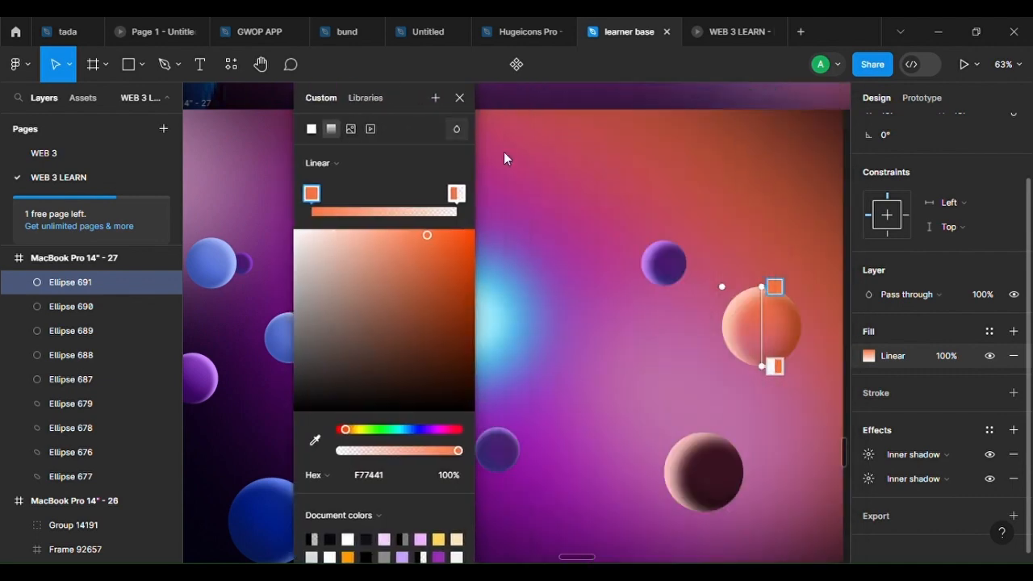
left_click_drag(773, 288, 701, 299)
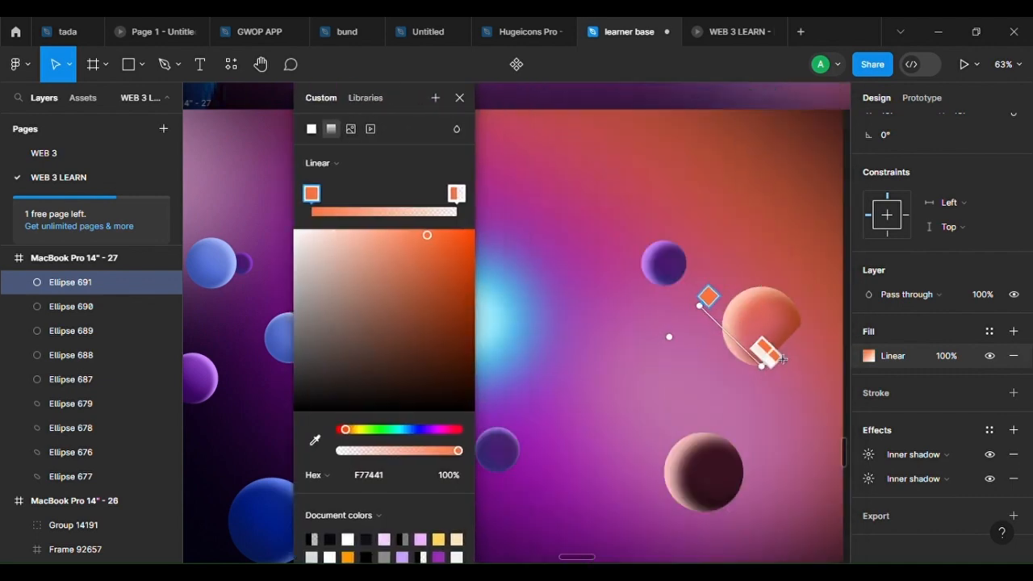
left_click_drag(782, 359, 831, 349)
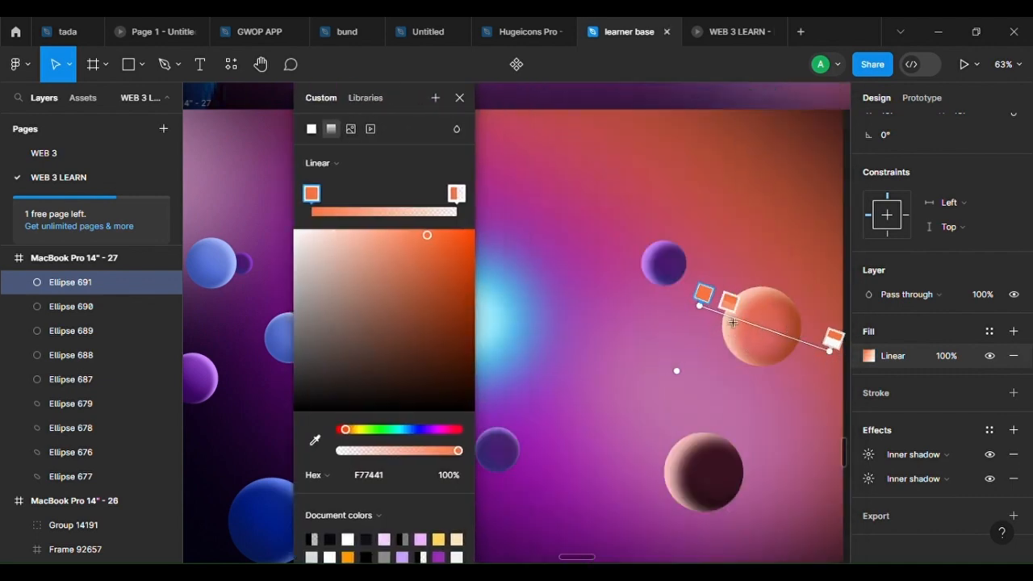
mouse_move(704, 311)
left_mouse_down()
mouse_move(799, 350)
mouse_move(691, 322)
left_mouse_up()
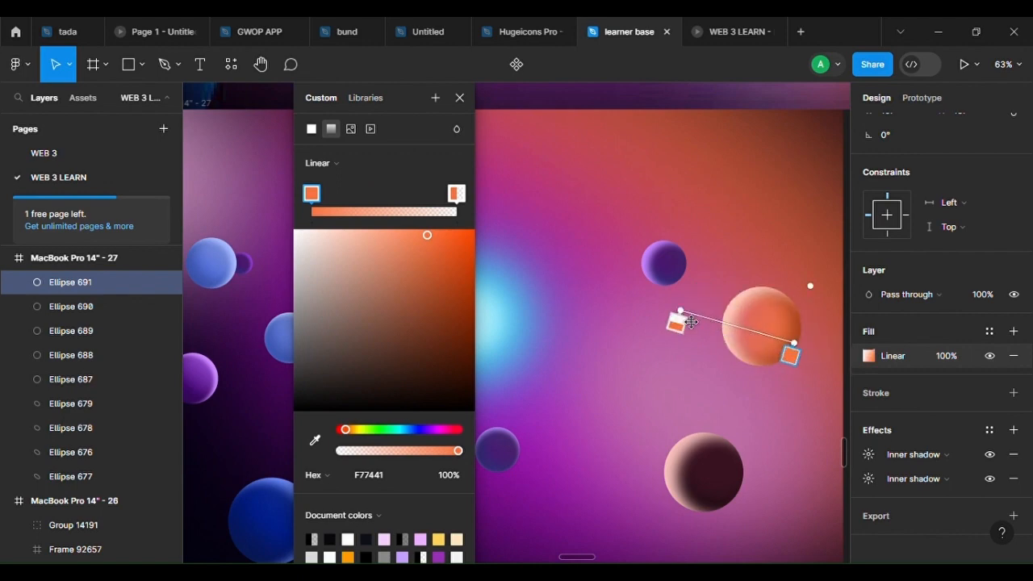
left_click_drag(811, 358, 838, 355)
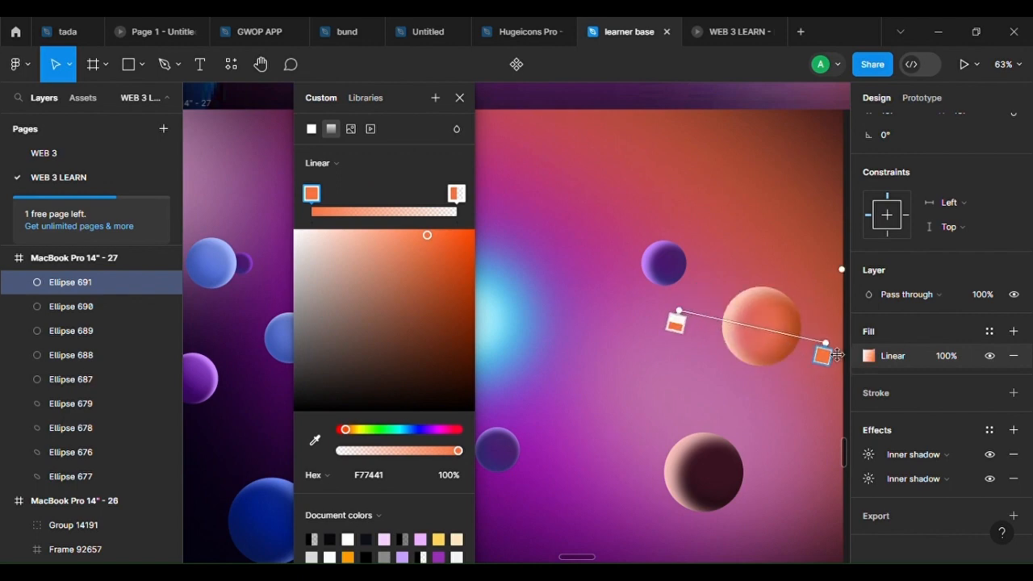
left_click_drag(679, 310, 706, 315)
Try gradient stops of light peach F9C0B0 and dark orange D93F03 at full opacity on the orange circle
left_click(314, 442)
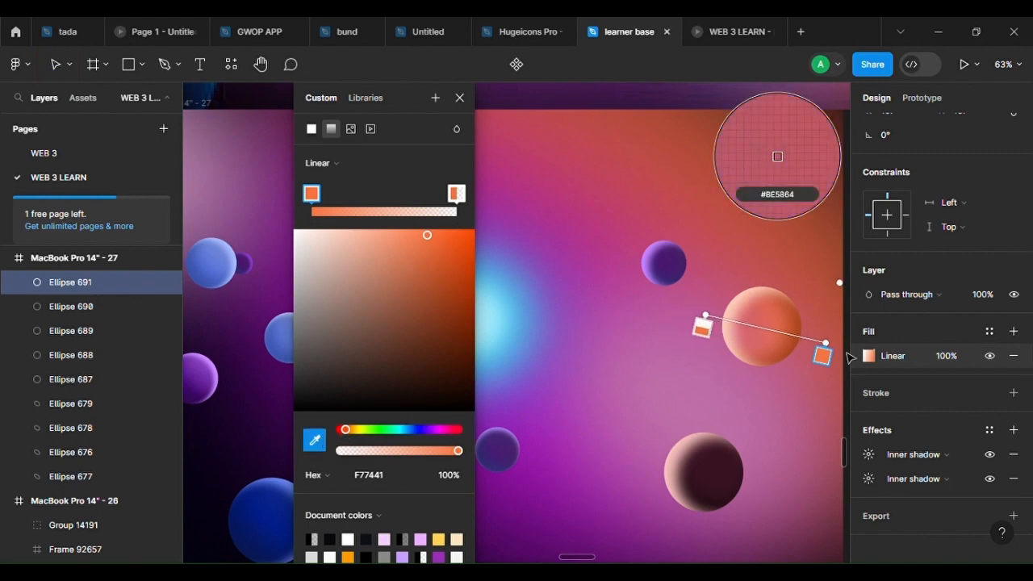
left_click(740, 314)
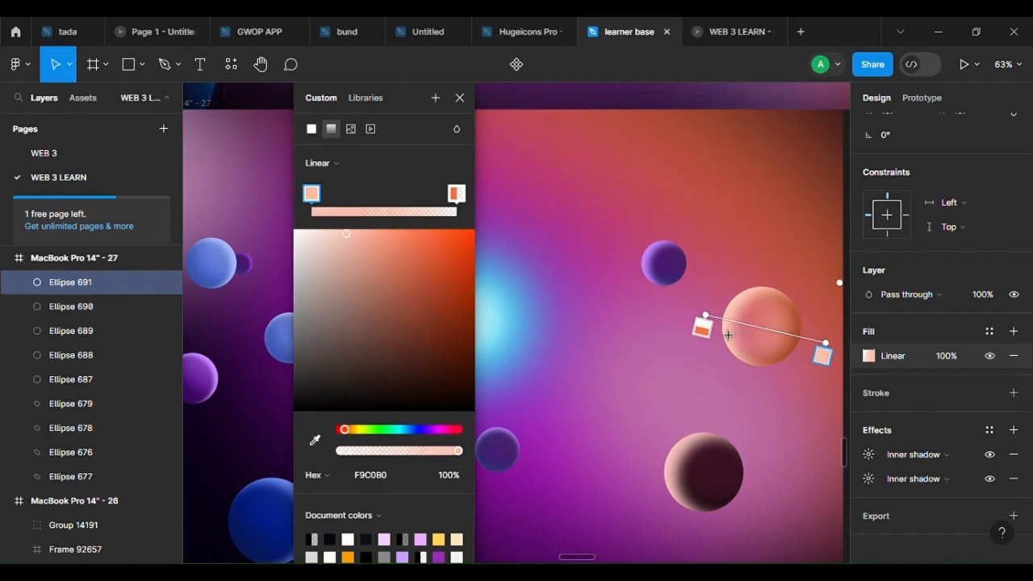
left_click(702, 328)
left_click_drag(401, 450, 567, 455)
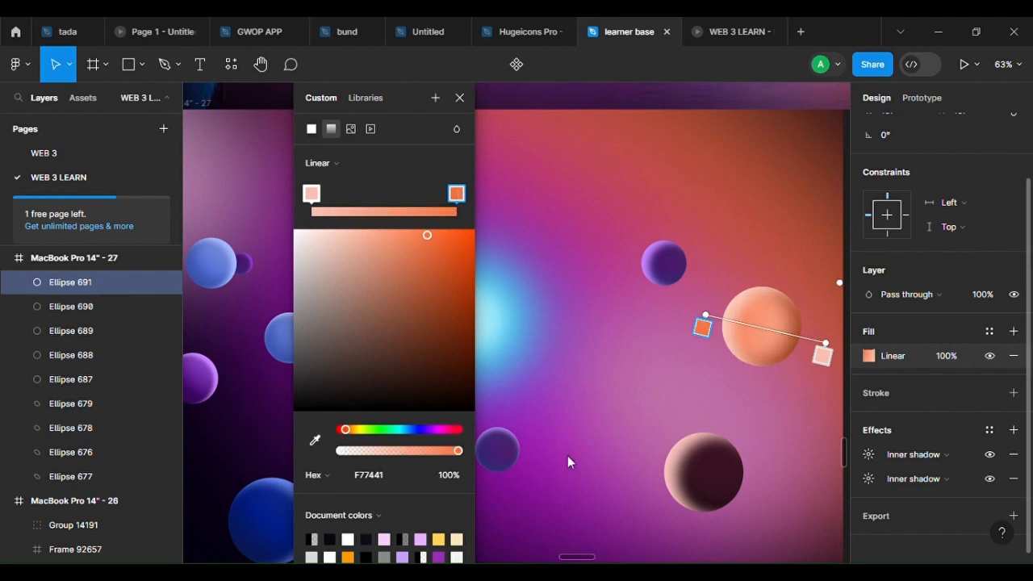
left_click_drag(428, 237, 472, 260)
scroll(754, 365, "up", 1)
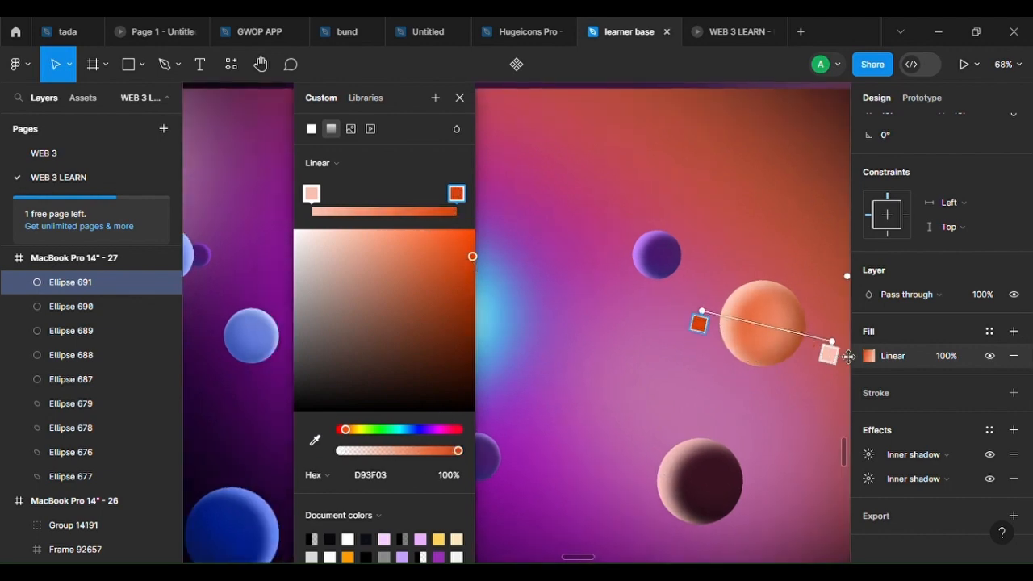
Undo the latest gradient stop and handle changes on the orange circle
key("ctrl+z")
key("ctrl+z")
key("ctrl+z")
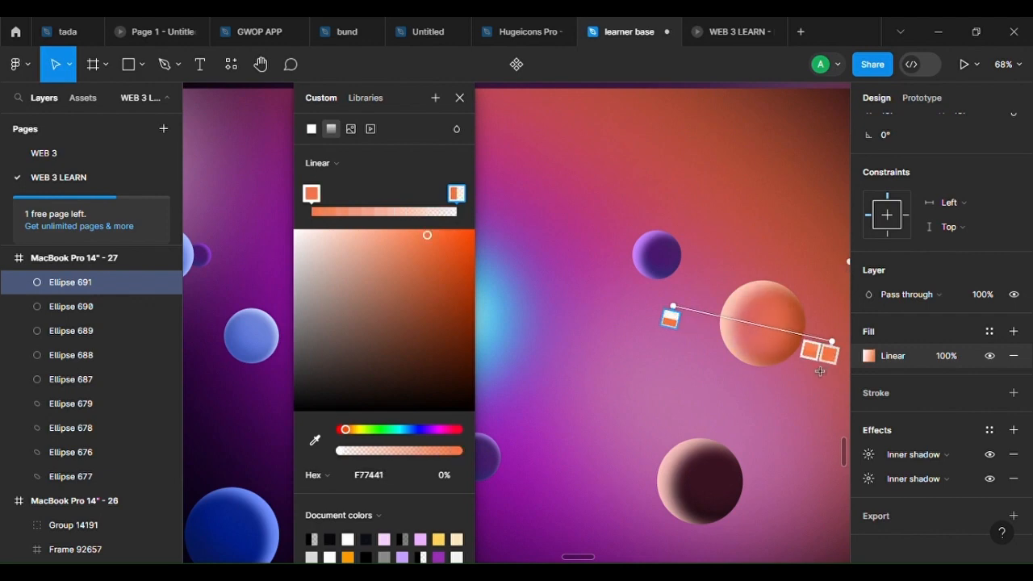
left_click(787, 393)
Copy the linear gradient fill of the 187 × 187 orange circle in cosmos 22 and replace the 167 × 167 orange circle's fill with it
scroll(786, 404, "down", 4)
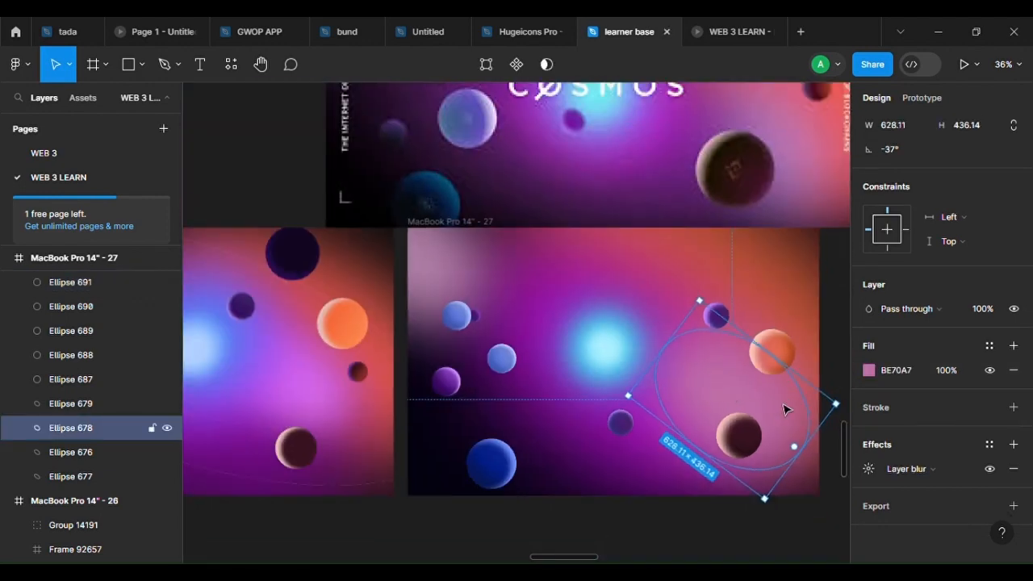
left_click(342, 322)
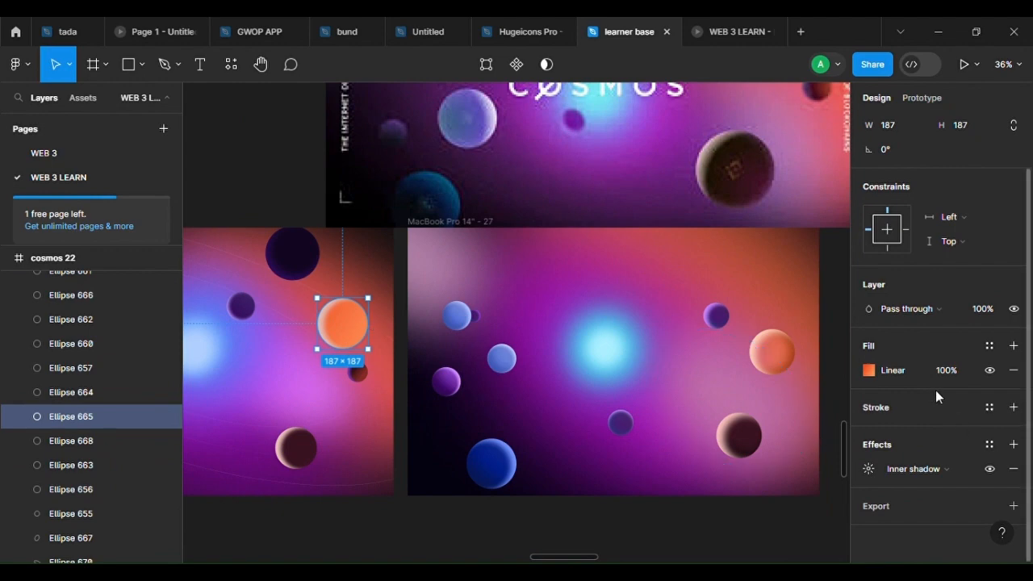
left_click(855, 377)
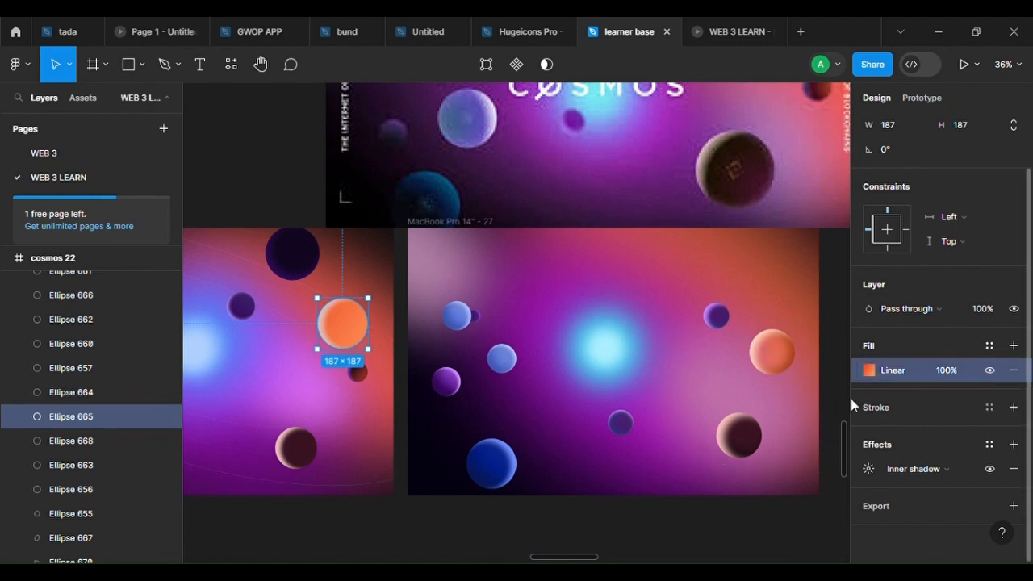
scroll(839, 380, "up", 5)
left_click(719, 339)
left_click(854, 370)
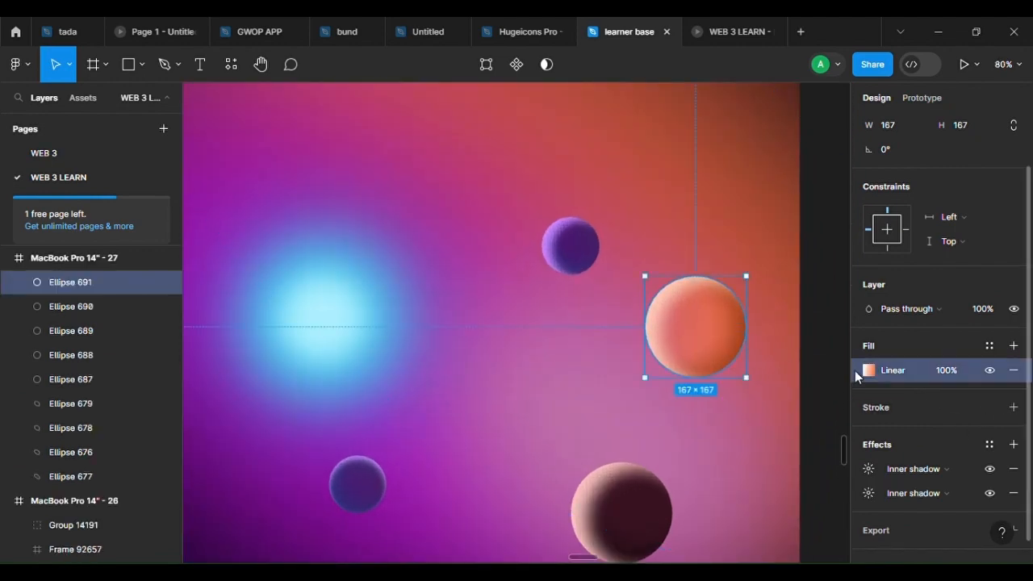
key("ctrl+v")
left_click(1013, 394)
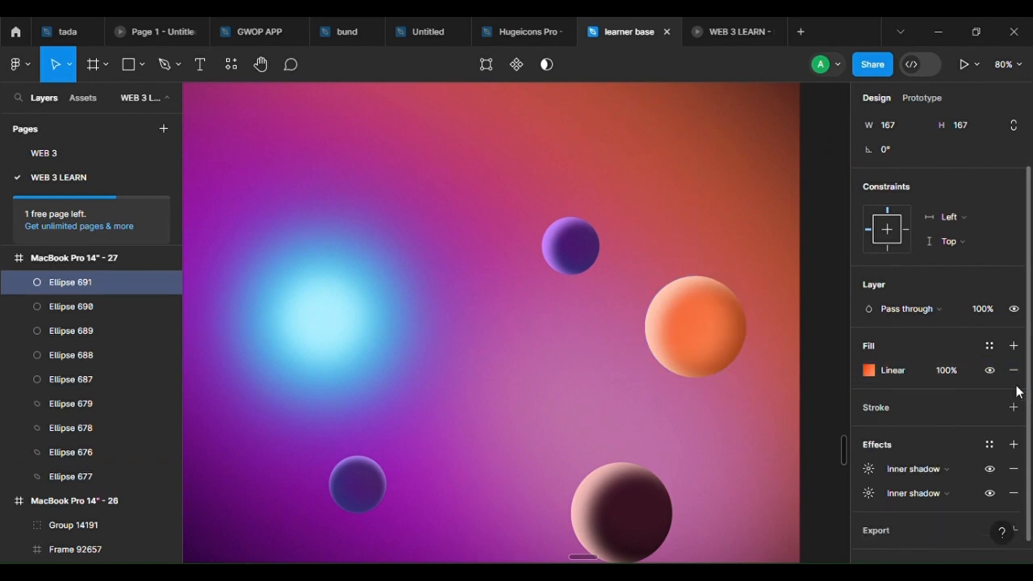
Duplicate the small purple circle above the orange one and place the copy near the frame's upper right area
scroll(780, 443, "down", 1)
scroll(780, 442, "down", 4)
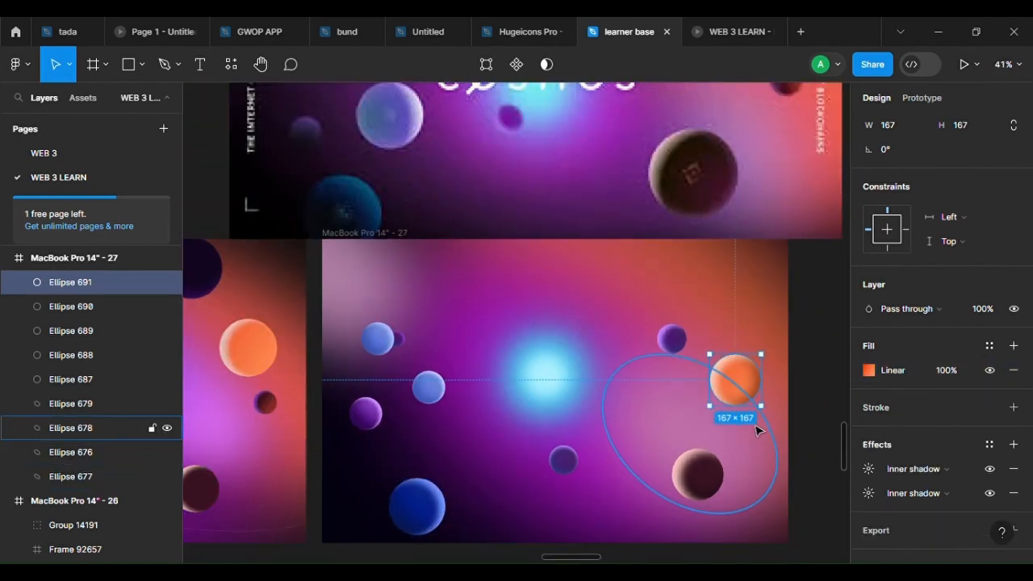
scroll(766, 384, "up", 4)
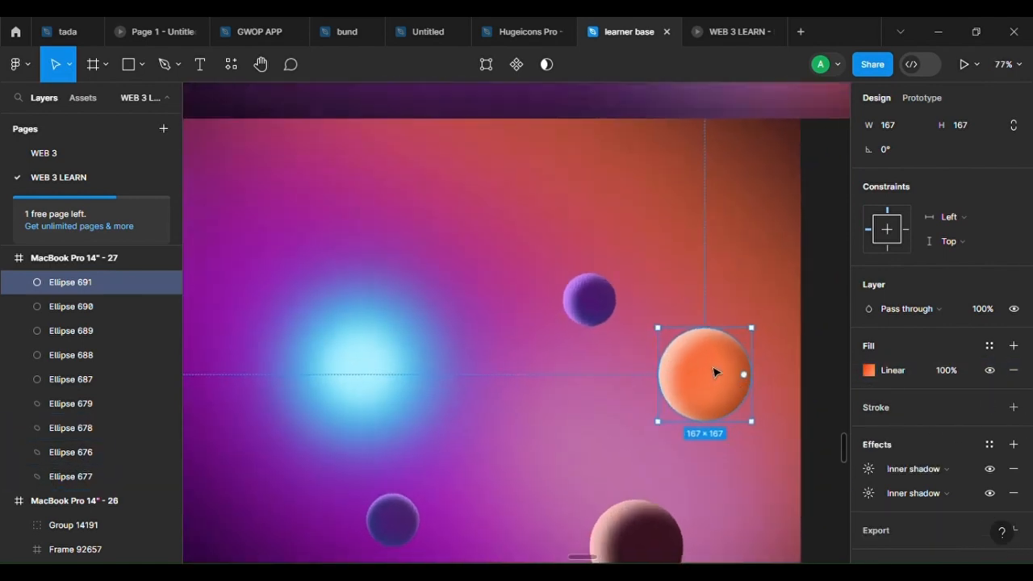
scroll(716, 370, "down", 4)
scroll(733, 382, "down", 2)
scroll(759, 411, "up", 1)
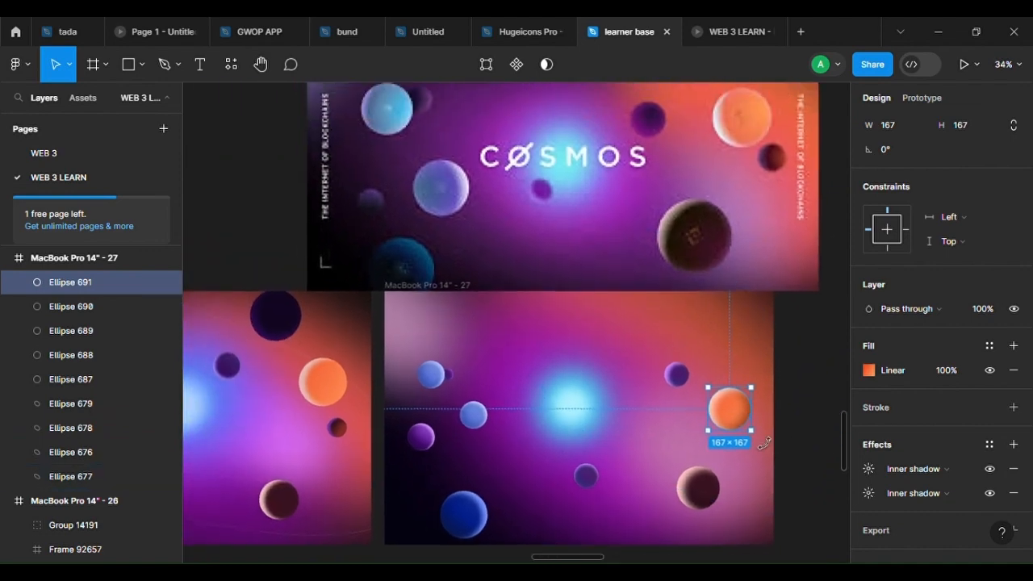
scroll(706, 390, "up", 3)
left_click_drag(666, 371, 776, 378)
Scale the duplicated purple circle up to 187 × 187, at X 1149, Y 18
scroll(723, 279, "up", 1)
scroll(733, 298, "up", 3)
key("k")
left_click_drag(726, 334, 734, 292)
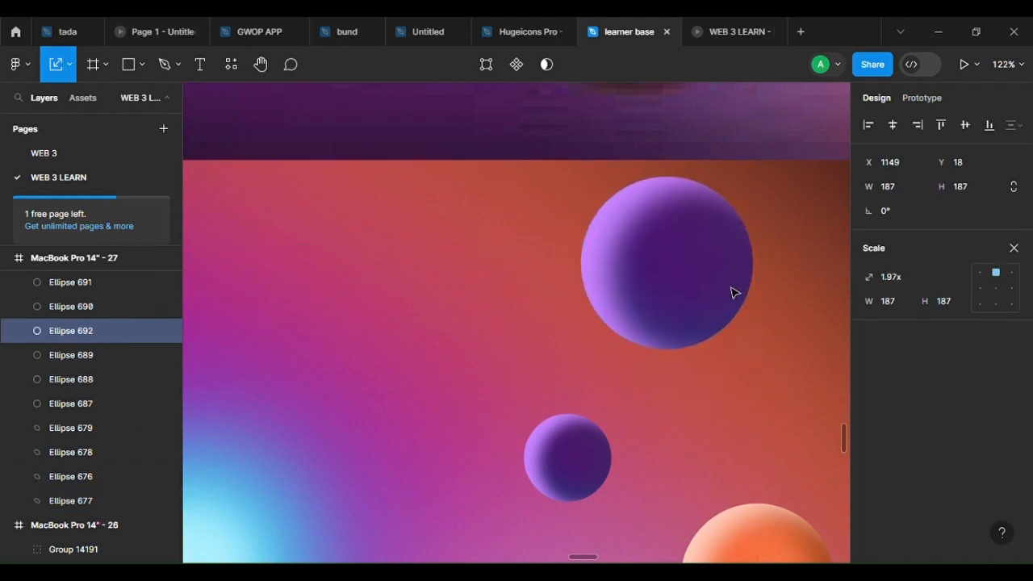
Set the first gradient stop of the 187 × 187 purple circle's linear fill to 310B4F
left_click(1012, 249)
scroll(898, 393, "down", 1)
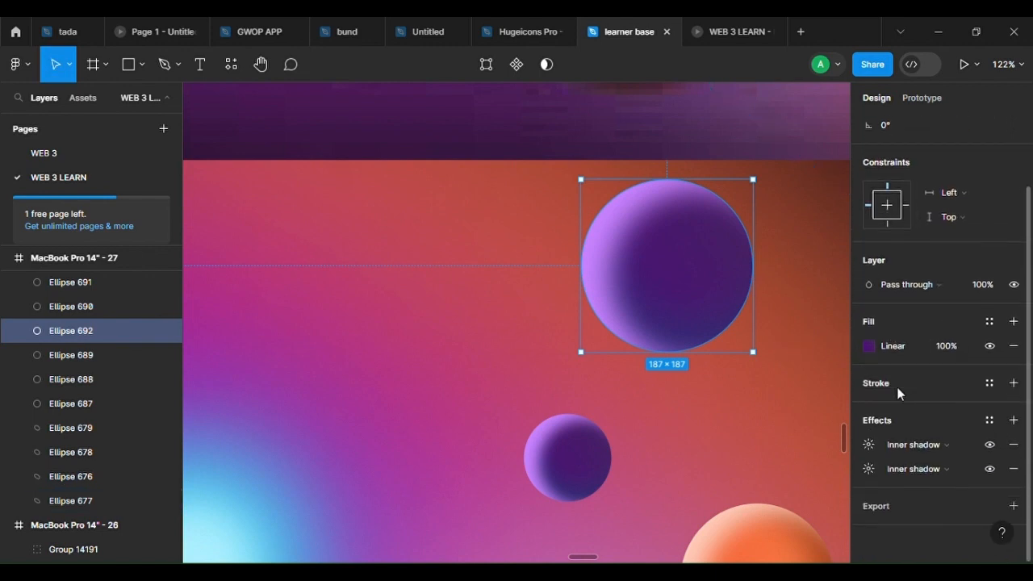
left_click(868, 347)
mouse_move(813, 345)
left_mouse_down()
mouse_move(832, 359)
mouse_move(824, 355)
left_mouse_up()
scroll(543, 272, "down", 3)
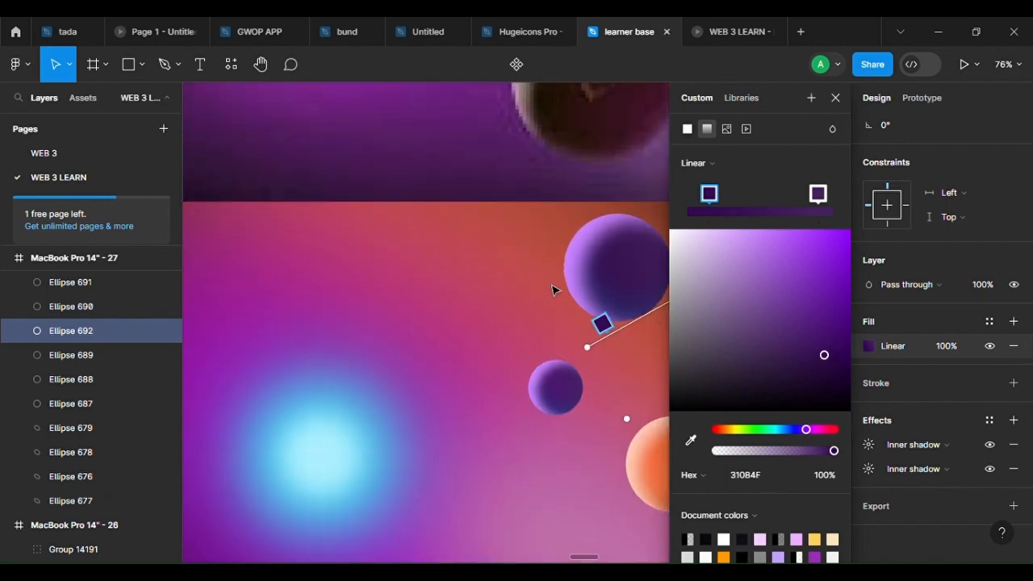
Change the first inner shadow's colour on the 187 × 187 purple circle to 7731AF
scroll(554, 290, "right", 1)
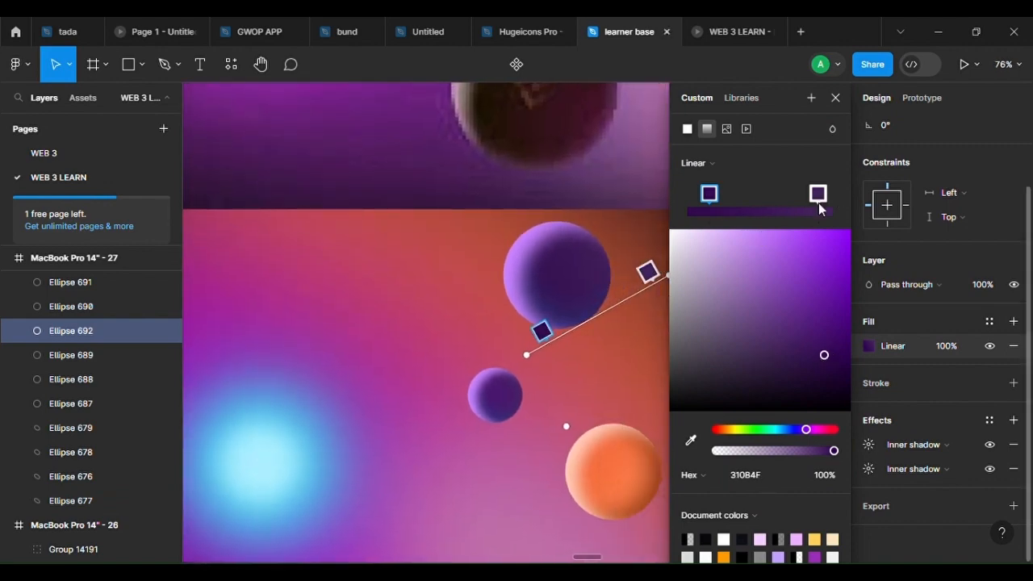
left_click(868, 444)
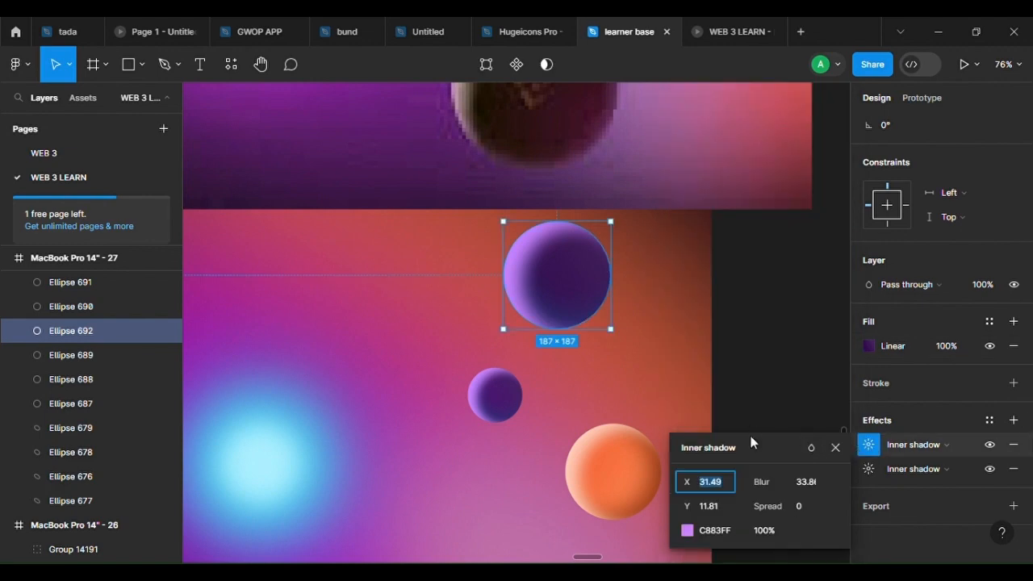
left_click(687, 530)
left_click_drag(587, 253, 619, 233)
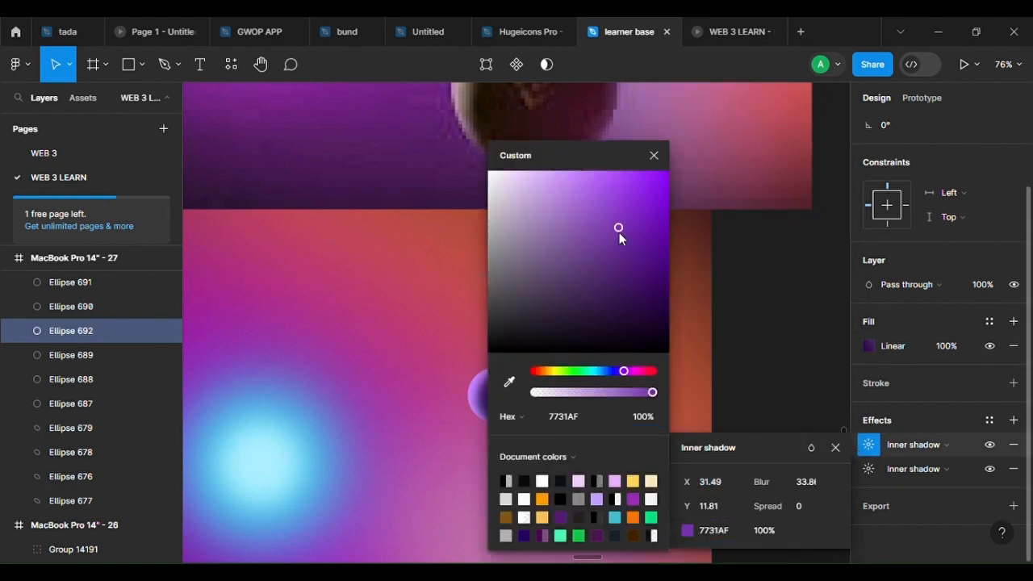
left_click_drag(615, 167, 416, 166)
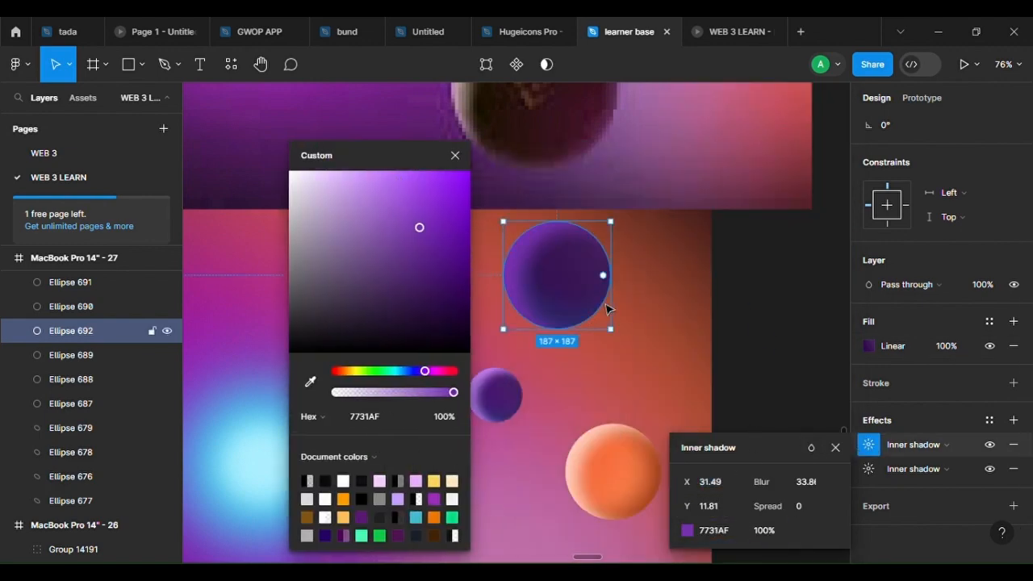
Darken the first stop of the large purple circle's linear fill further and set the second stop to 390463
left_click(870, 346)
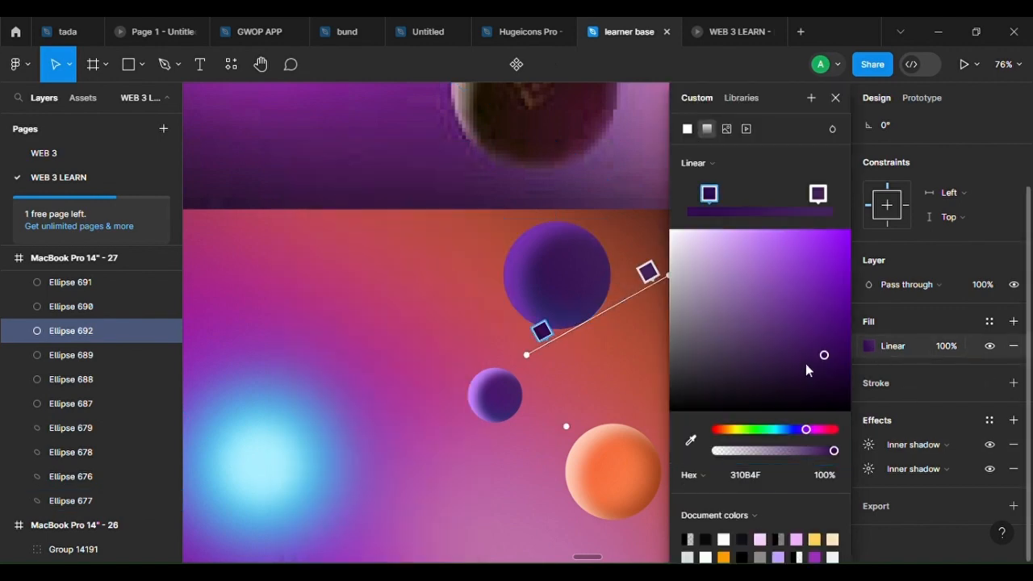
left_click(648, 272)
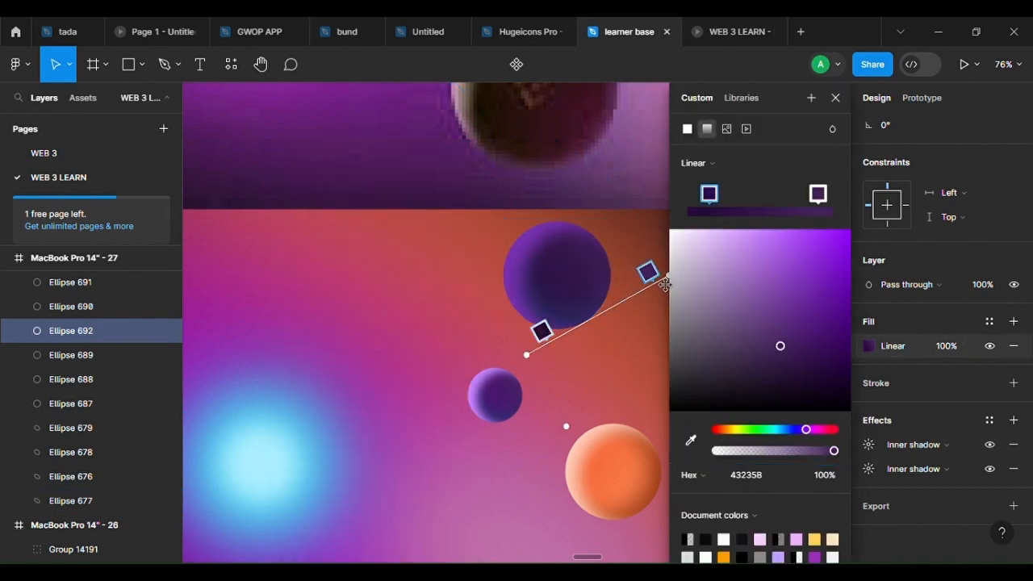
left_click_drag(824, 330, 843, 345)
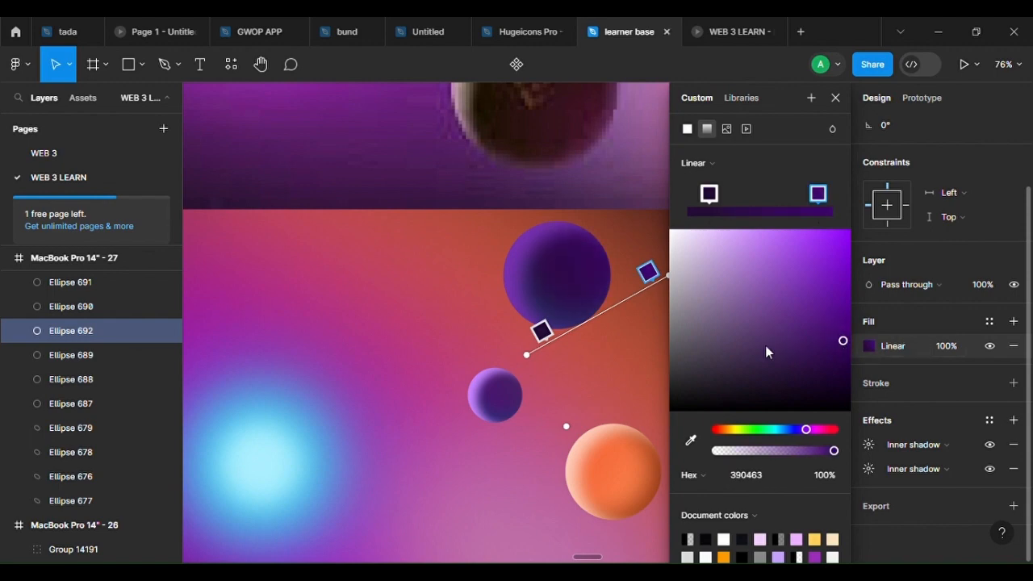
scroll(602, 363, "down", 5)
left_click(664, 414)
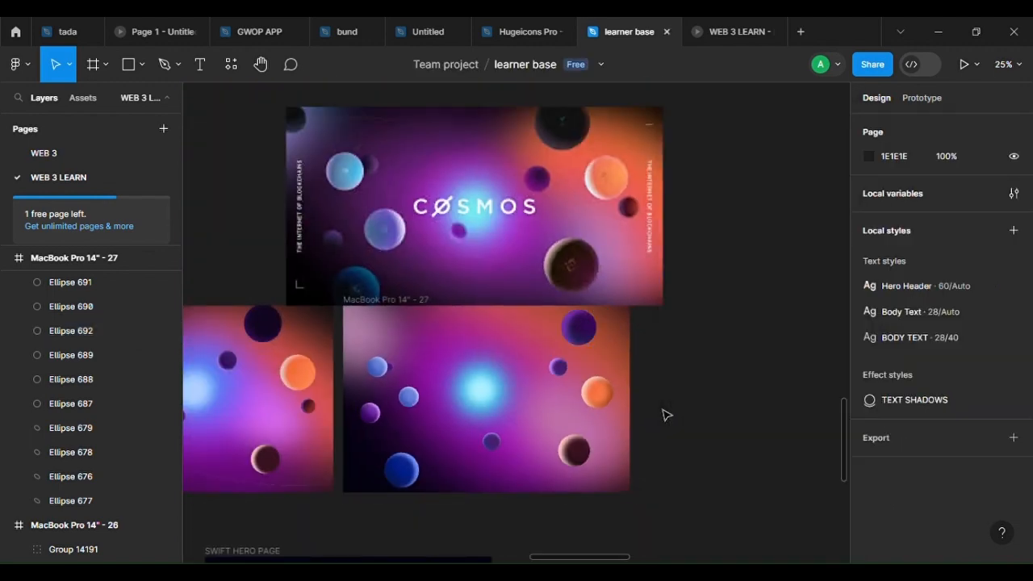
Duplicate the 95 × 95 purple circle between the orange and brown circles and scale the copy to 50 × 50, at X 1374, Y 617
scroll(452, 444, "down", 2)
scroll(454, 443, "up", 6)
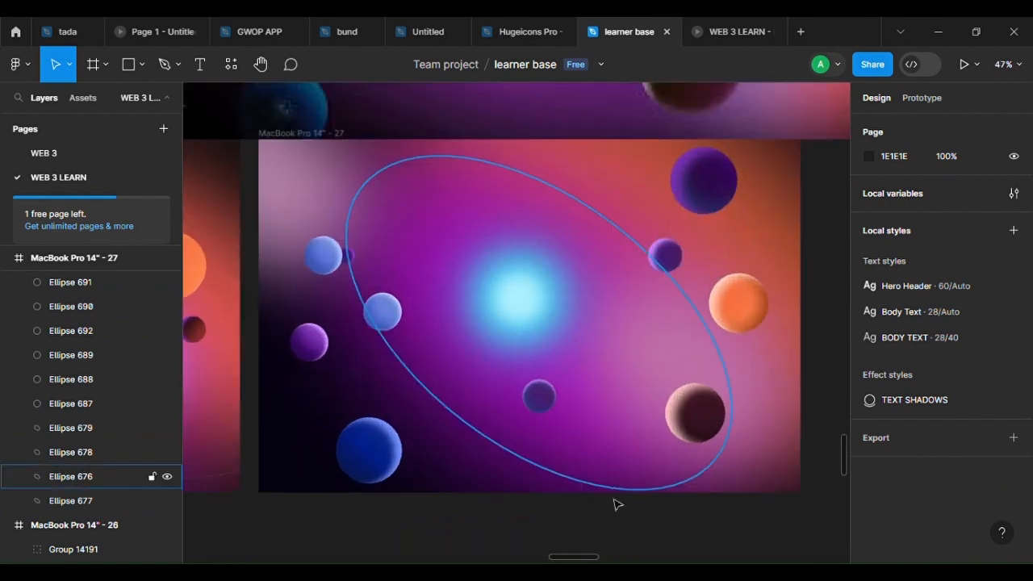
scroll(611, 520, "down", 3)
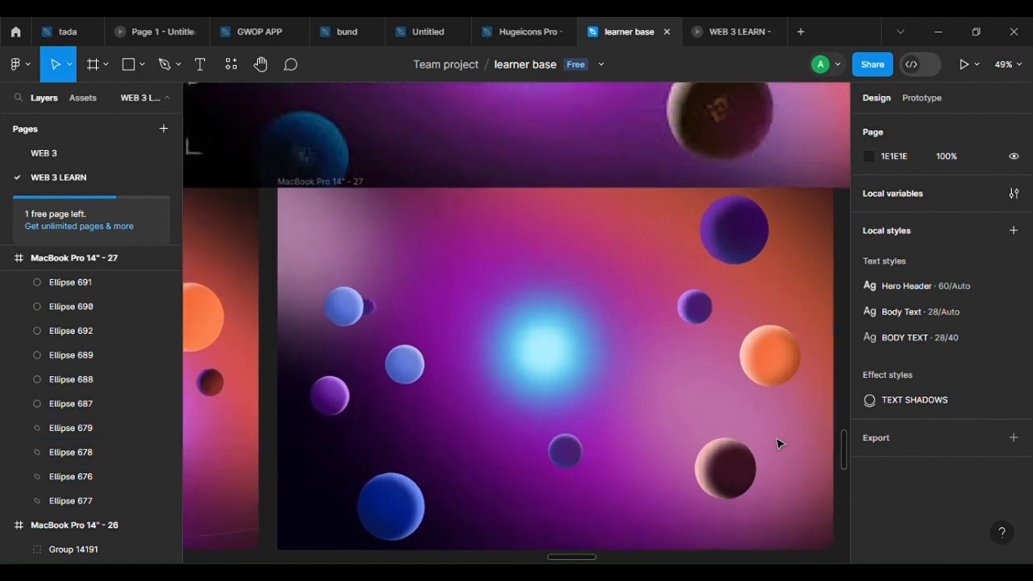
scroll(770, 452, "up", 4)
left_click(702, 314)
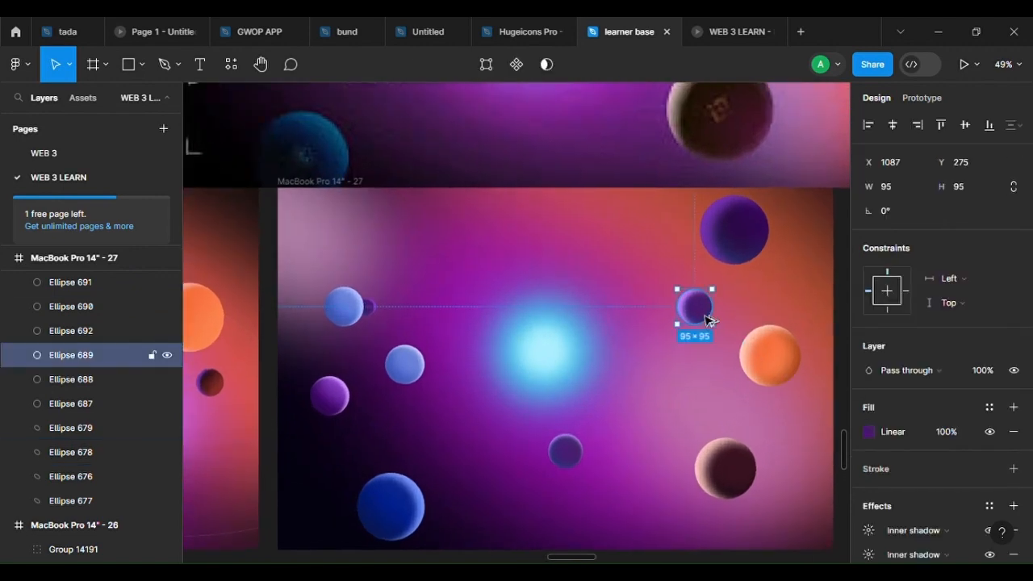
left_click(869, 432)
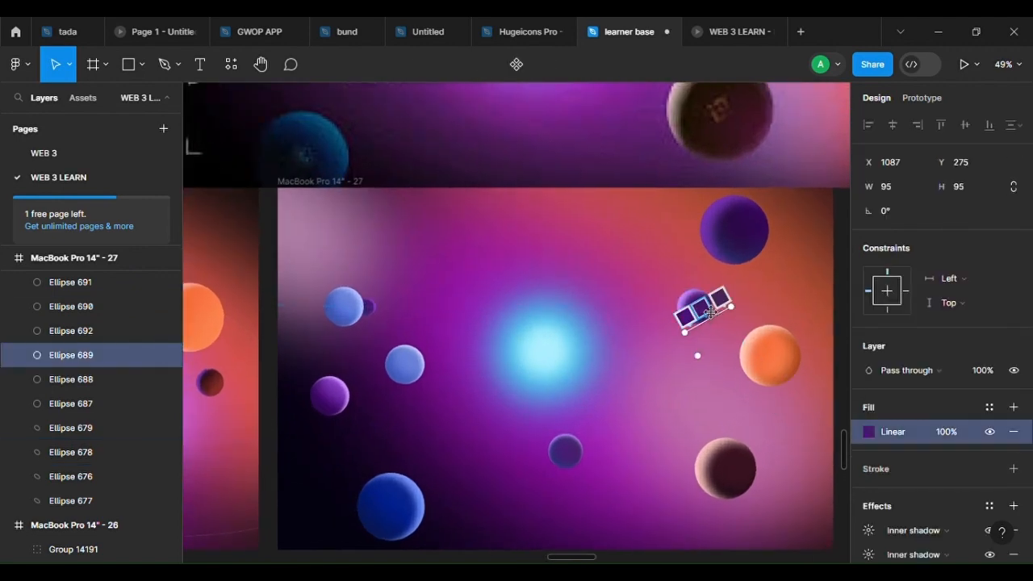
key("Delete")
key("Escape")
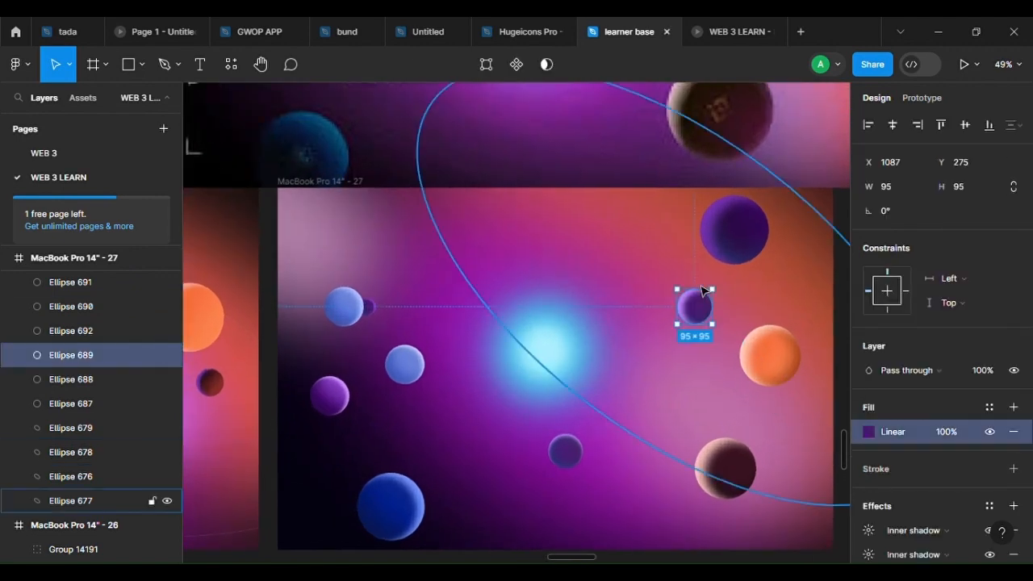
left_click_drag(698, 321, 788, 430)
scroll(812, 450, "up", 3)
key("k")
scroll(788, 431, "down", 5)
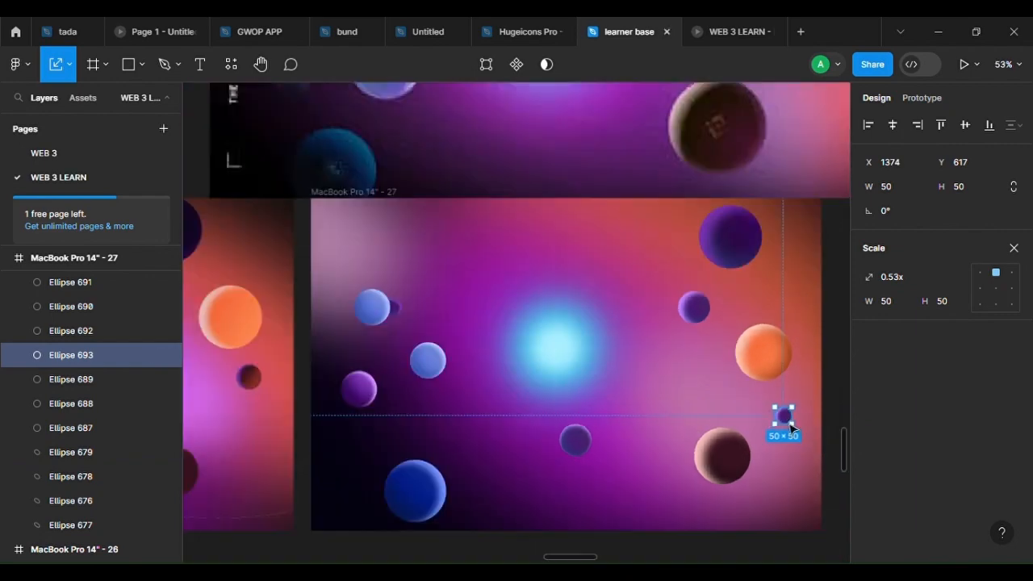
Duplicate the 187 × 187 purple circle into the frame's upper left corner and scale the copy to 92 × 92, at X -22, Y -15
left_click(493, 341)
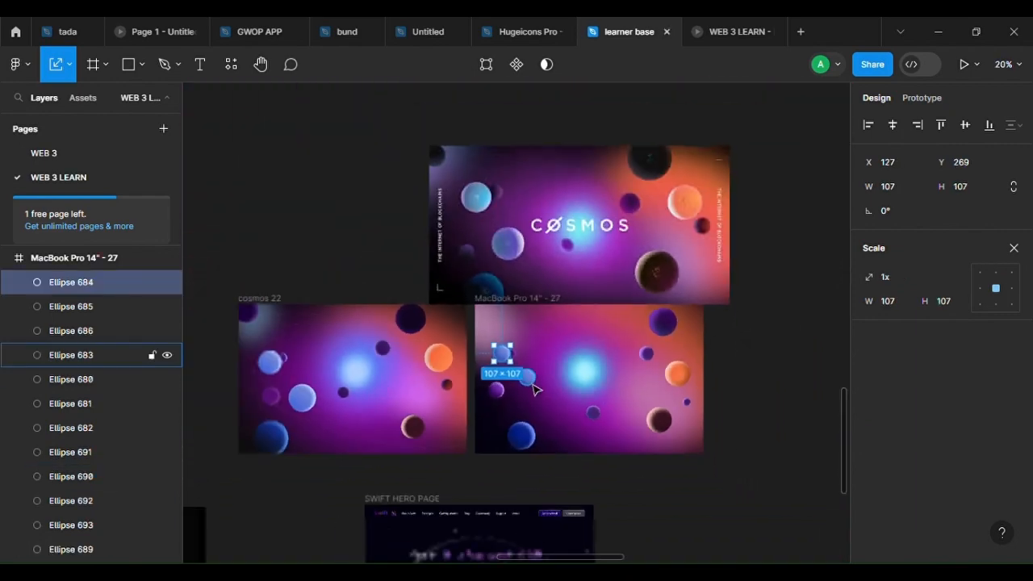
scroll(534, 388, "down", 3)
scroll(535, 391, "up", 2)
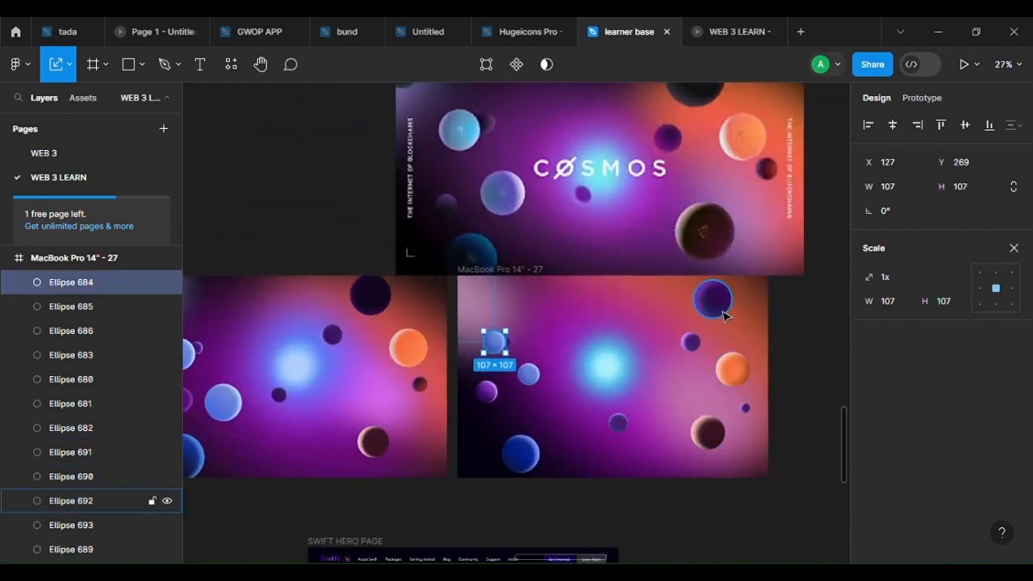
left_click_drag(723, 316, 478, 295)
scroll(478, 295, "up", 1)
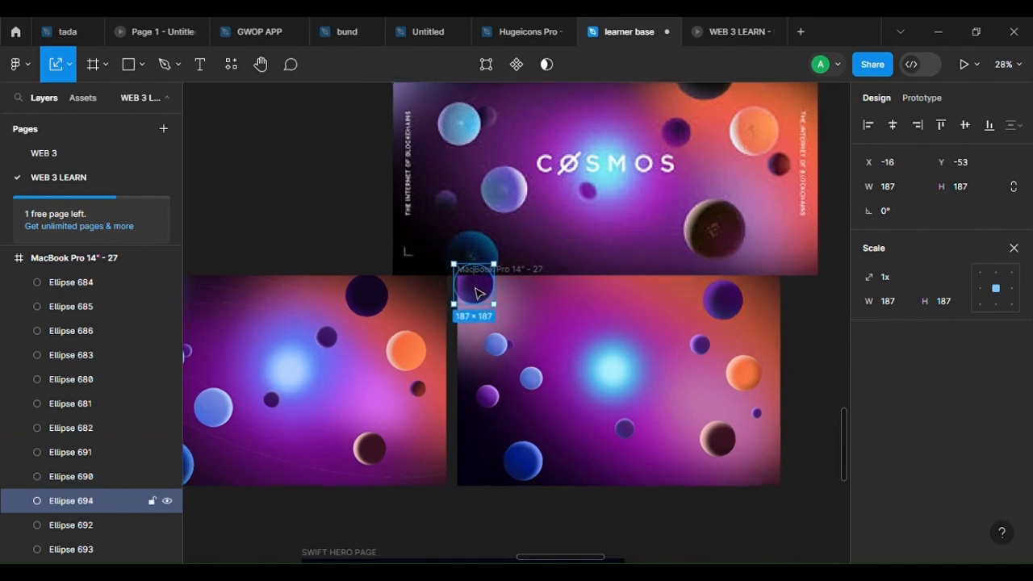
scroll(478, 295, "up", 5)
left_click_drag(520, 329, 456, 305)
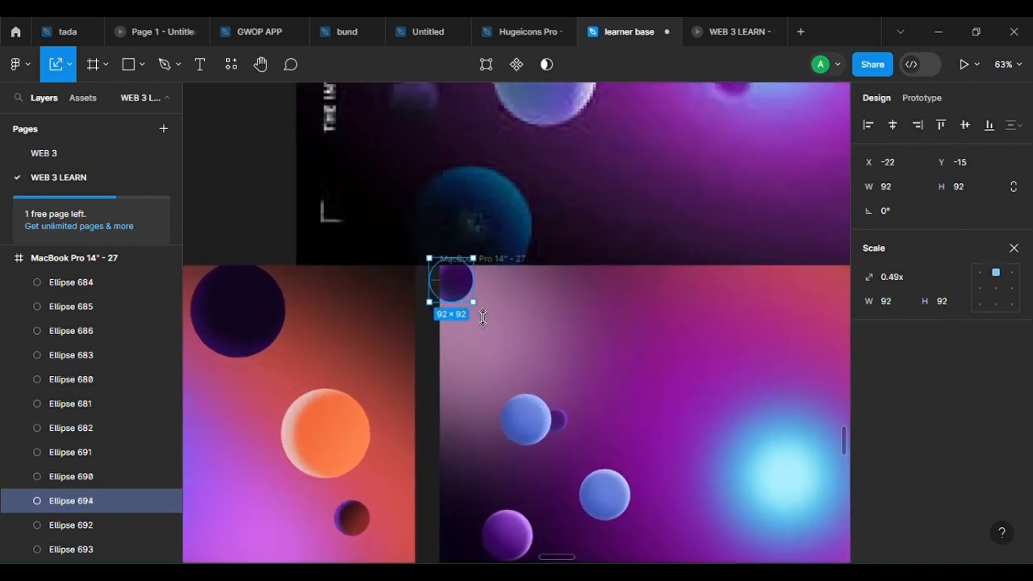
Move the light blue circle left of the central glow down and to the right
scroll(482, 317, "down", 5)
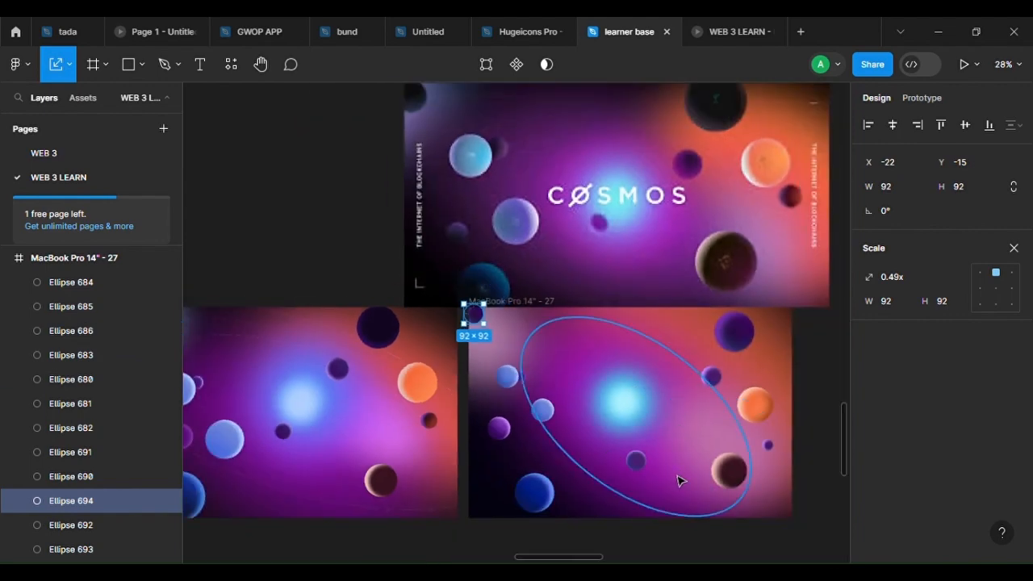
scroll(536, 419, "up", 2)
left_click(555, 410)
left_click_drag(557, 411, 586, 443)
left_click(676, 523)
left_click_drag(683, 536, 600, 508)
left_click(679, 498)
scroll(621, 455, "down", 2)
scroll(624, 449, "up", 3)
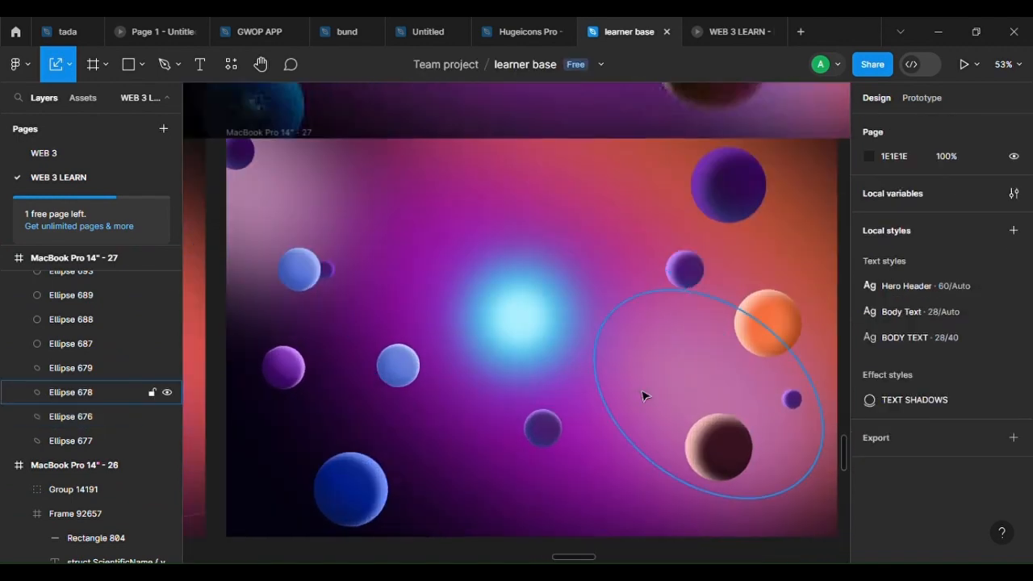
Draw a 1353 × 480 ellipse over the central glow and rotate it to -21.54°, shifting it left across the frame
left_click(143, 67)
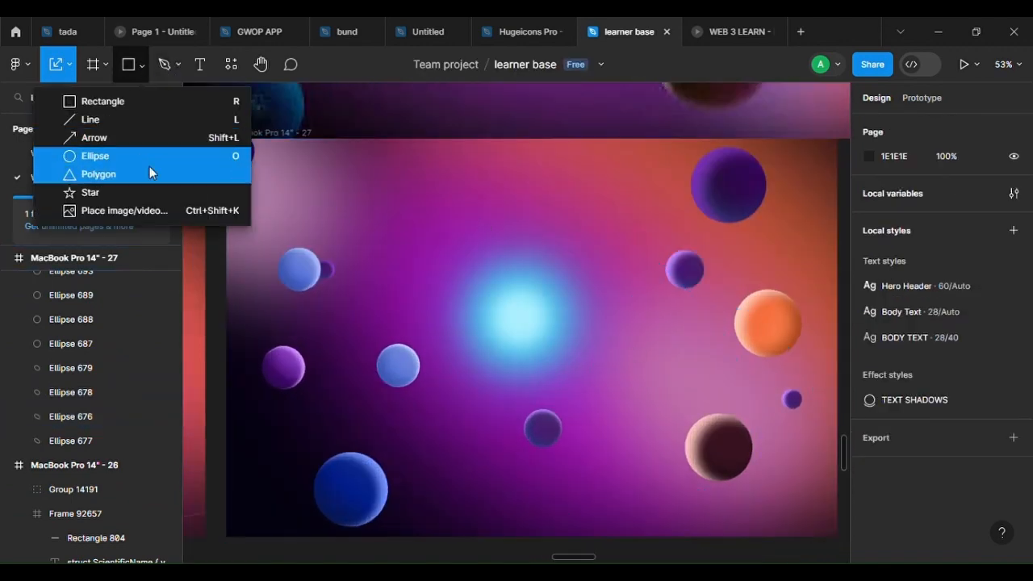
left_click(156, 163)
left_click_drag(374, 214, 797, 410)
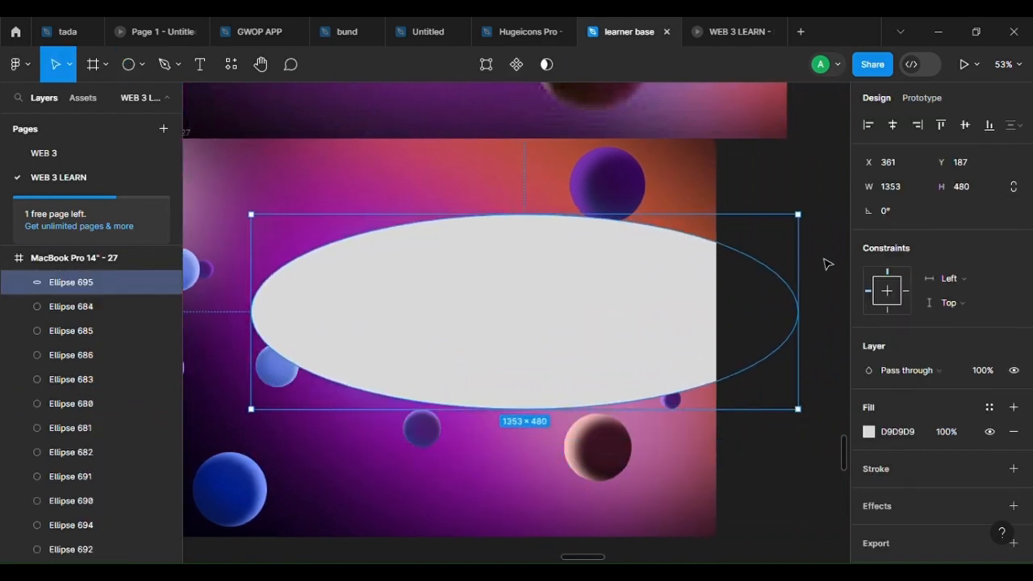
left_click_drag(816, 219, 819, 331)
left_click_drag(546, 330, 449, 345)
Scale the tilted ellipse to 1668.34 × 591.87 and centre it horizontally in the frame
scroll(660, 367, "left", 3)
key("k")
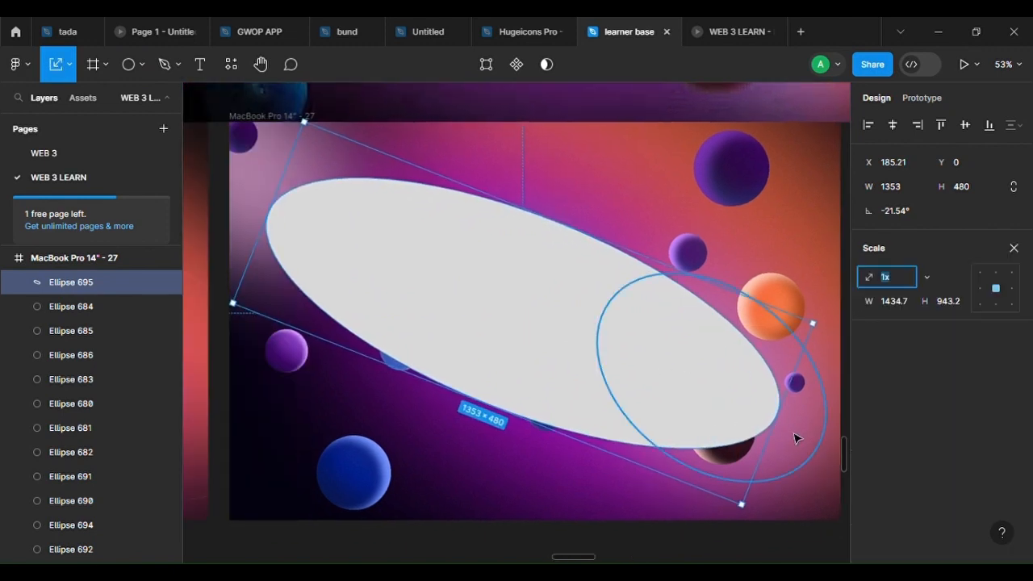
mouse_move(787, 431)
left_mouse_down()
mouse_move(868, 454)
mouse_move(794, 430)
left_mouse_up()
left_click_drag(576, 363, 532, 343)
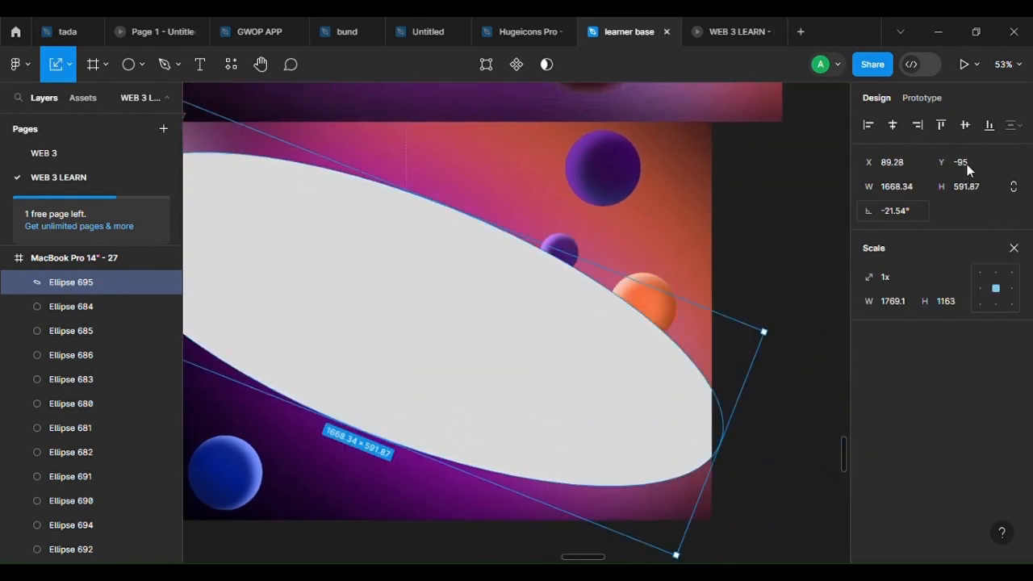
left_click(889, 129)
left_click(1013, 247)
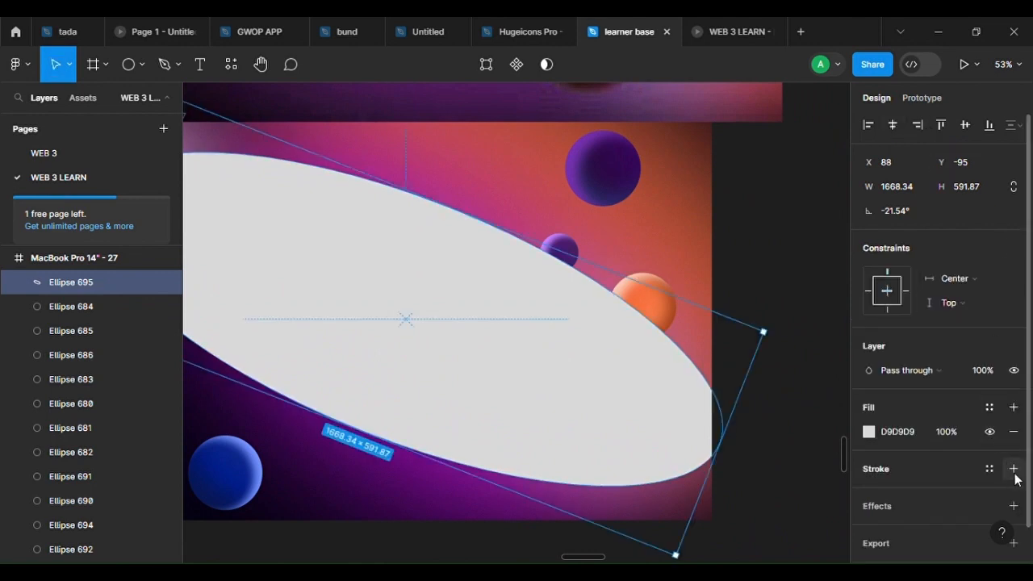
Replace the tilted ellipse's fill with an inside stroke coloured FFFFFF and 2 thick
left_click(1014, 468)
left_click(1013, 431)
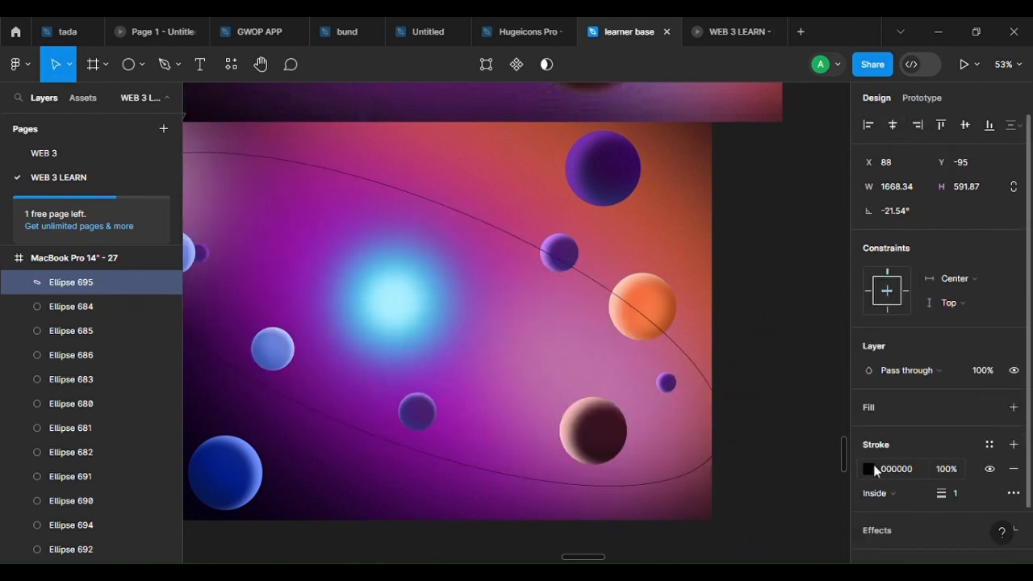
left_click(869, 469)
left_click_drag(706, 219, 668, 171)
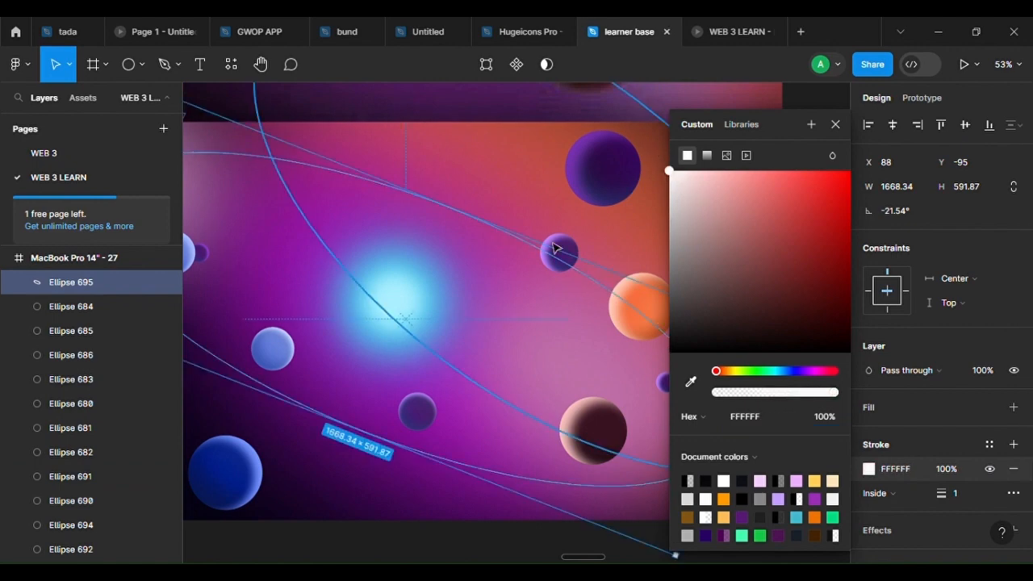
scroll(483, 284, "down", 3)
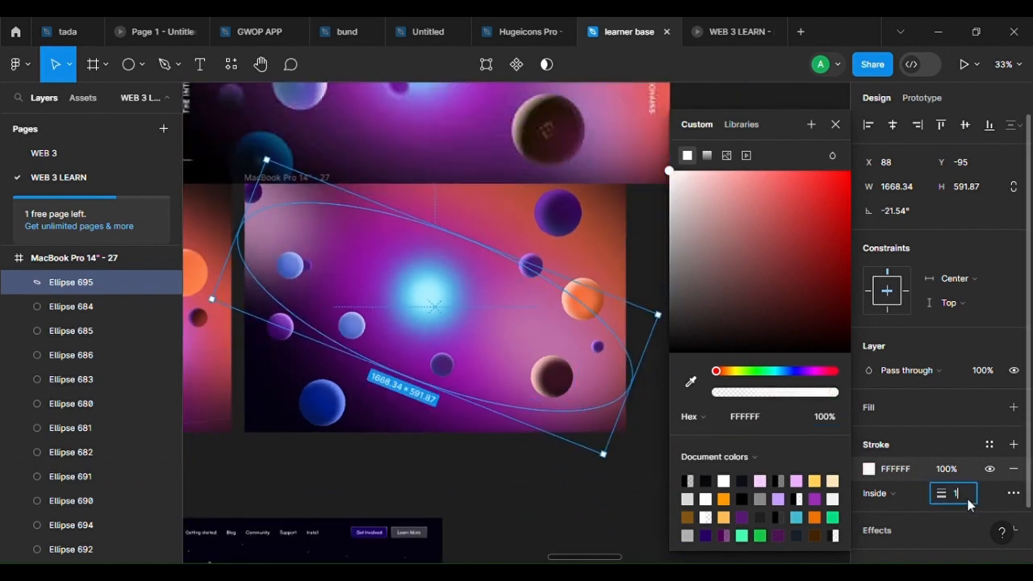
key("Return")
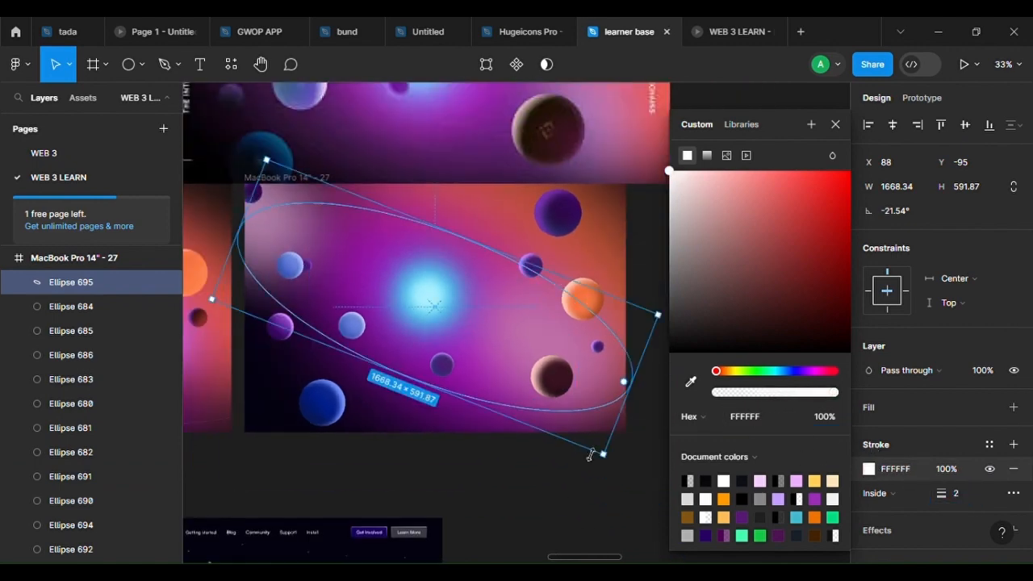
Make the ellipse's stroke a linear gradient running from its left end across to the orange circle on the right
left_click(706, 156)
left_click_drag(411, 380, 650, 325)
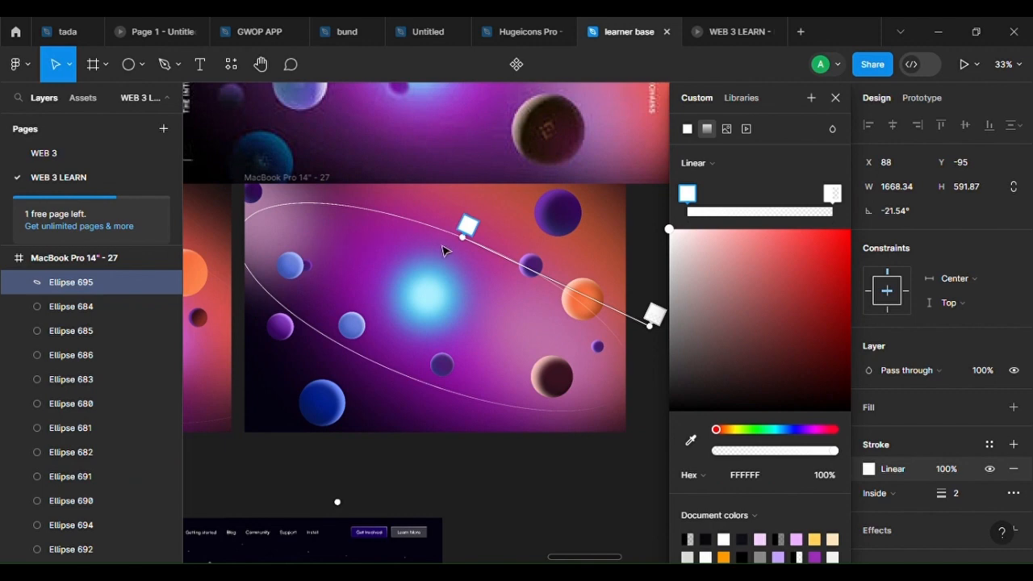
left_click_drag(466, 246, 250, 273)
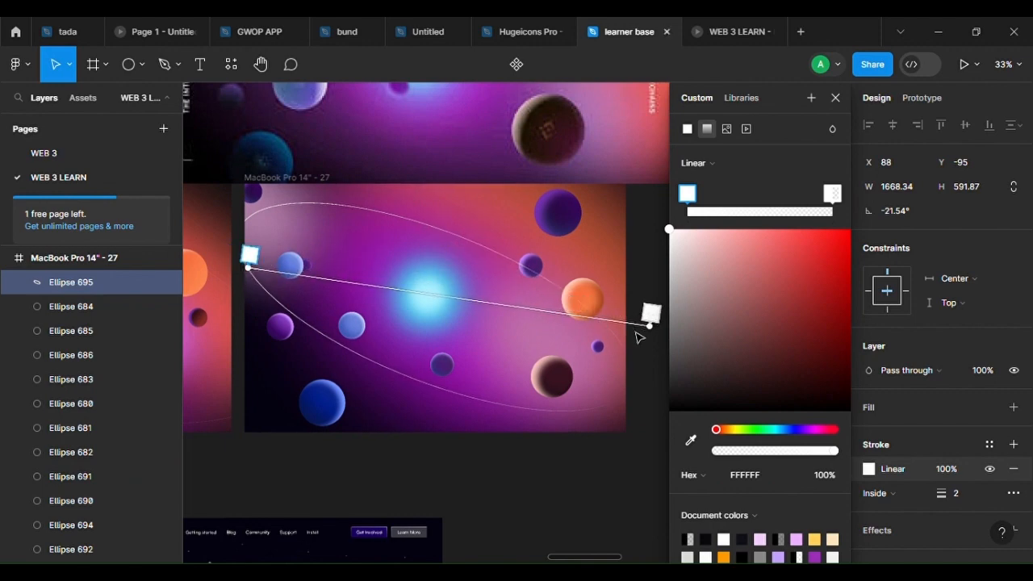
left_click_drag(660, 332, 617, 293)
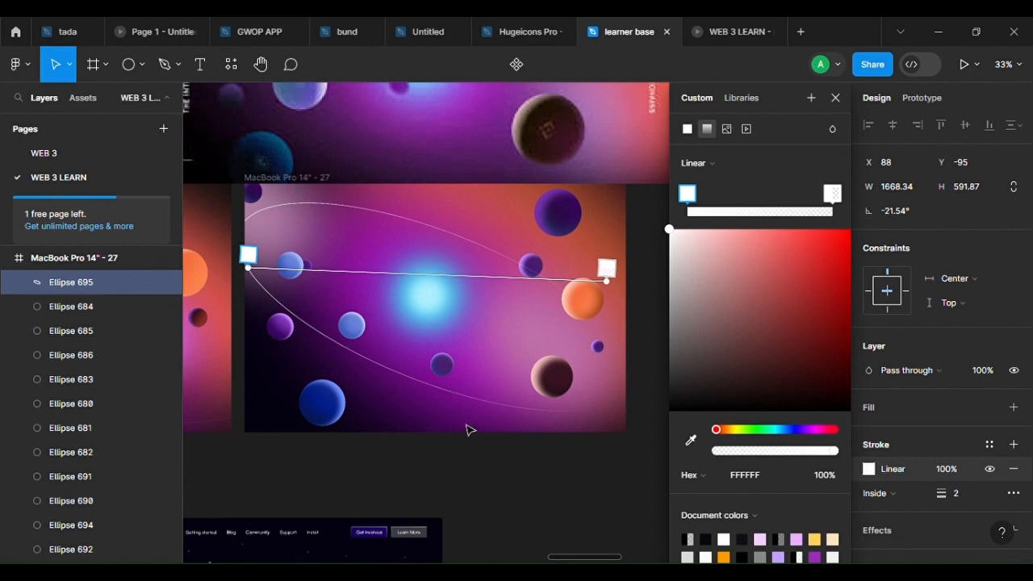
Set the starting stop of the ellipse's stroke gradient to pink BC6CA7, sampled from the background, at 72% opacity
left_click(690, 440)
left_click(533, 355)
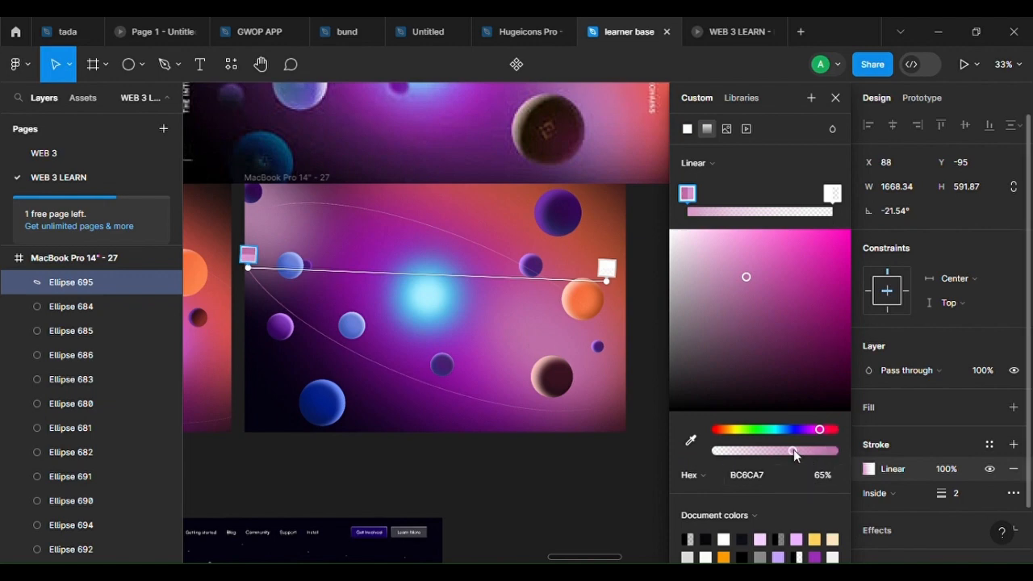
mouse_move(793, 450)
left_mouse_down()
mouse_move(755, 451)
mouse_move(798, 452)
left_mouse_up()
left_click(547, 482)
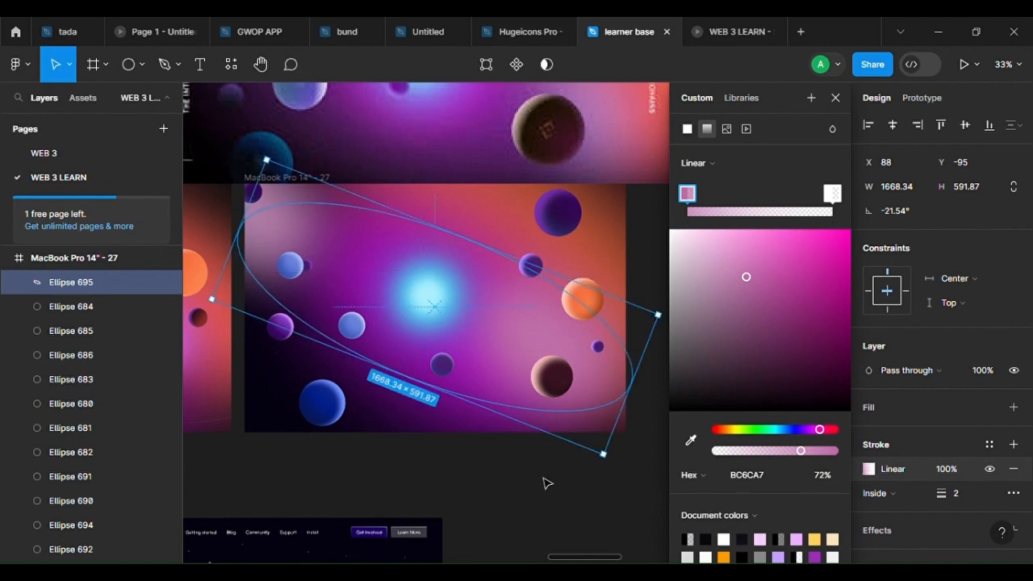
Duplicate the tilted orbit ellipse and scale the copy down to 1190.09 × 422.2 inside the original
scroll(438, 457, "up", 2)
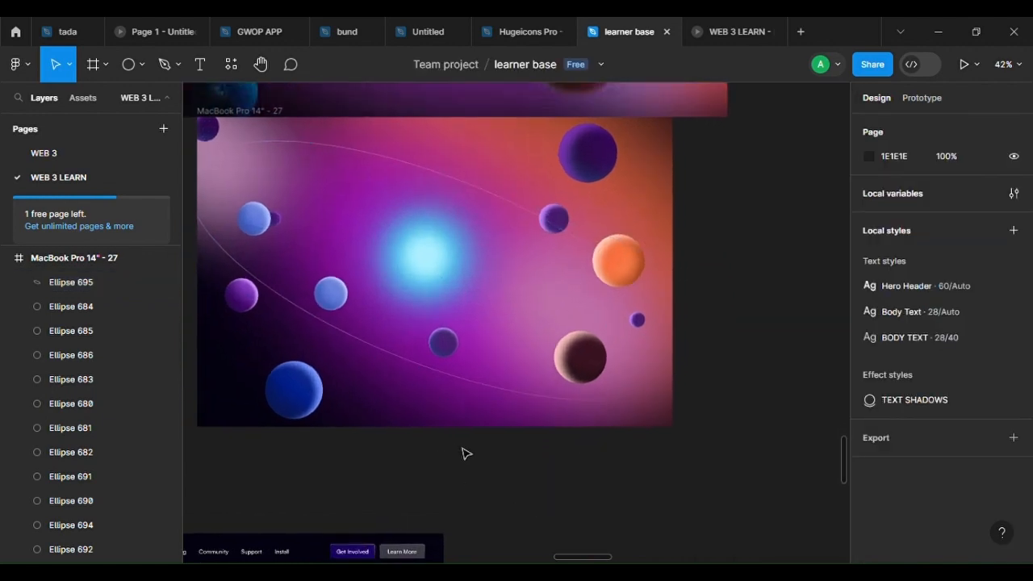
left_click(277, 297)
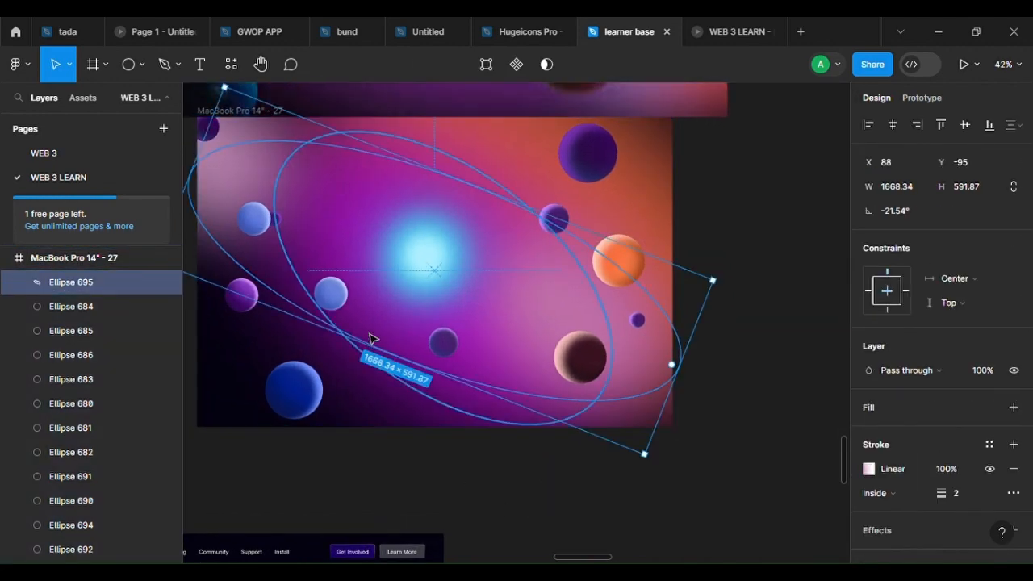
key("ctrl+d")
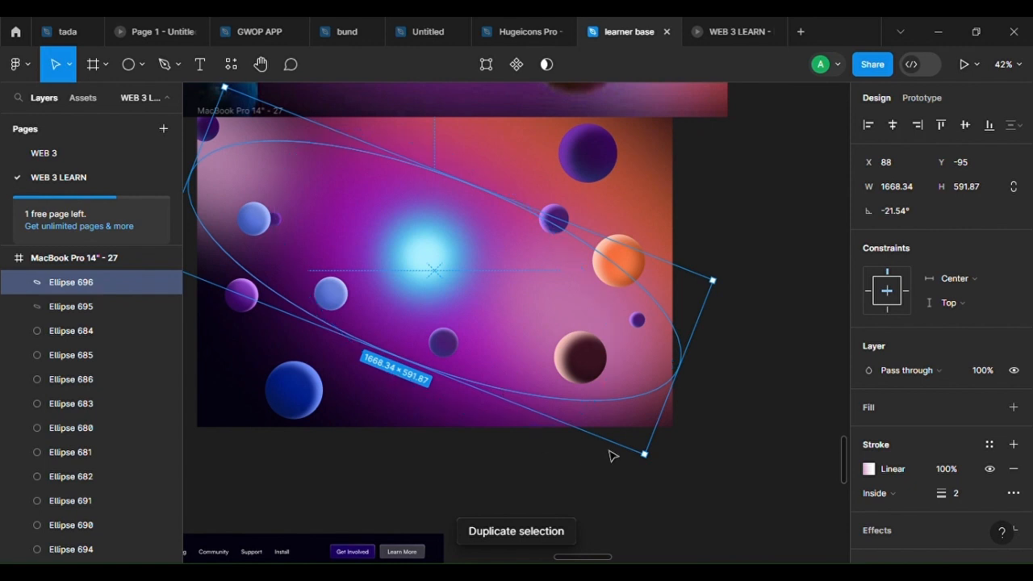
key("k")
left_click_drag(622, 454, 530, 342)
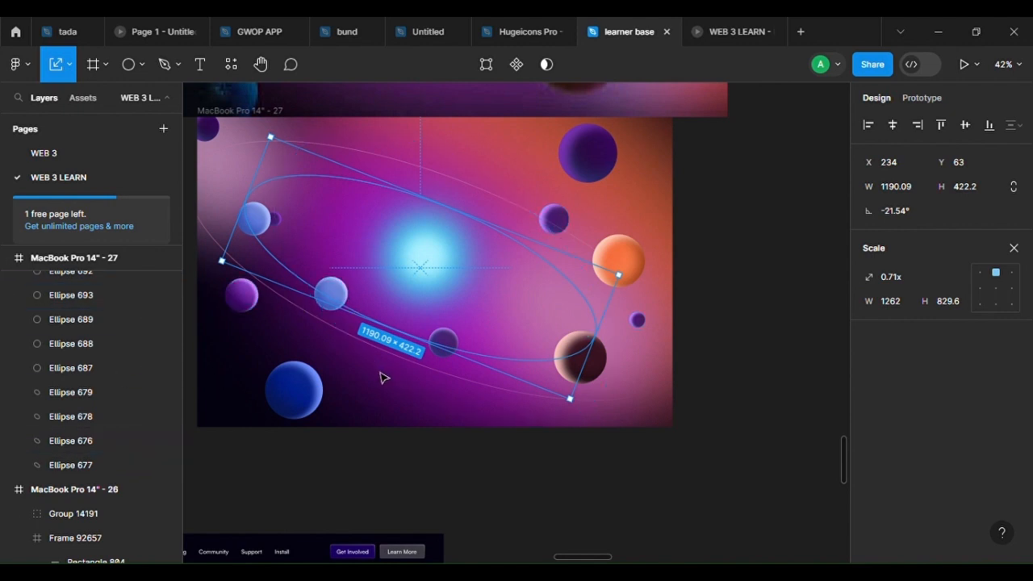
Send the smaller orbit ellipse behind the planets, placing it directly above Ellipse 679 in the layer order
scroll(64, 356, "up", 5)
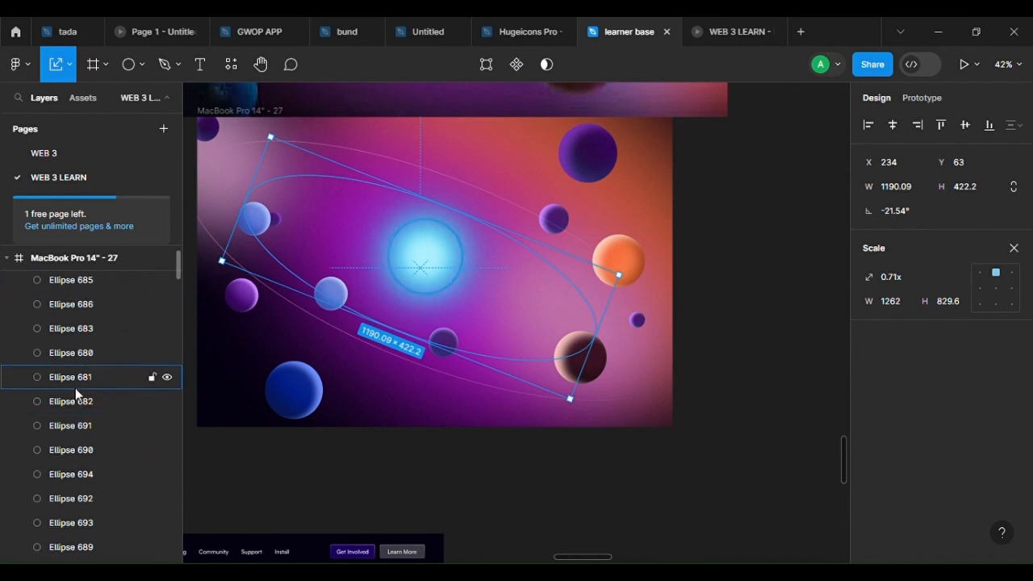
scroll(76, 390, "down", 5)
right_click(520, 313)
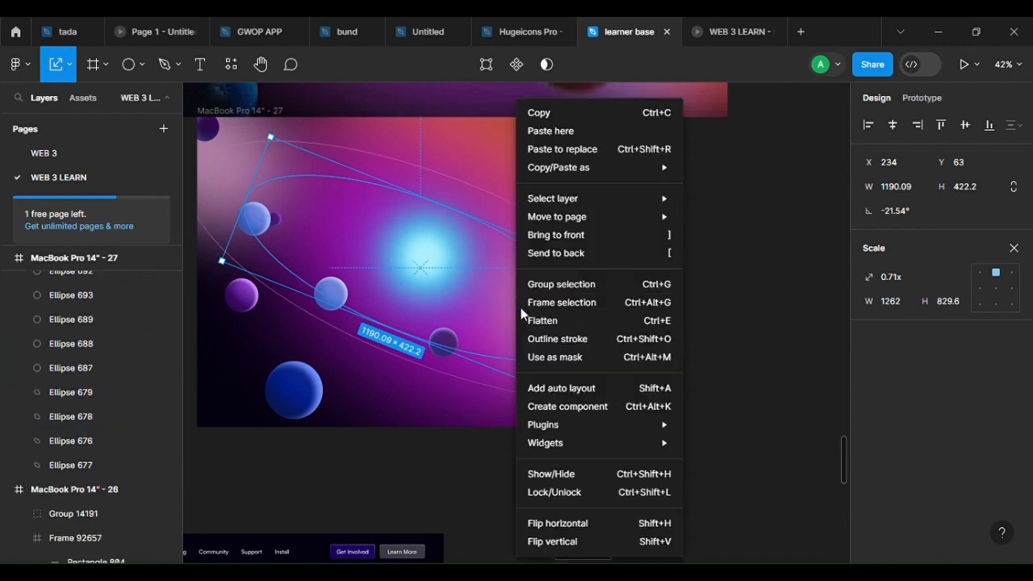
left_click(585, 240)
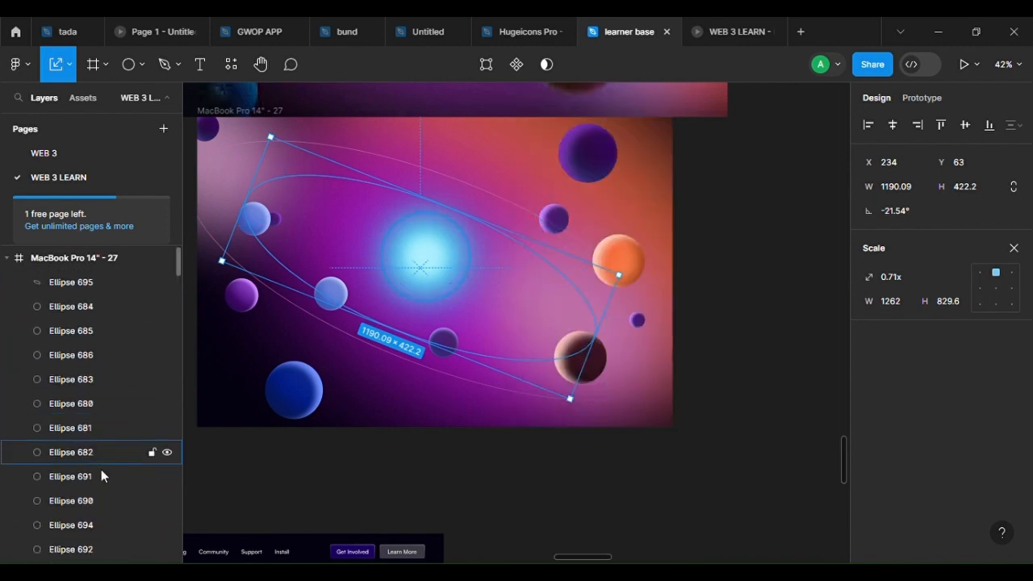
scroll(97, 444, "down", 5)
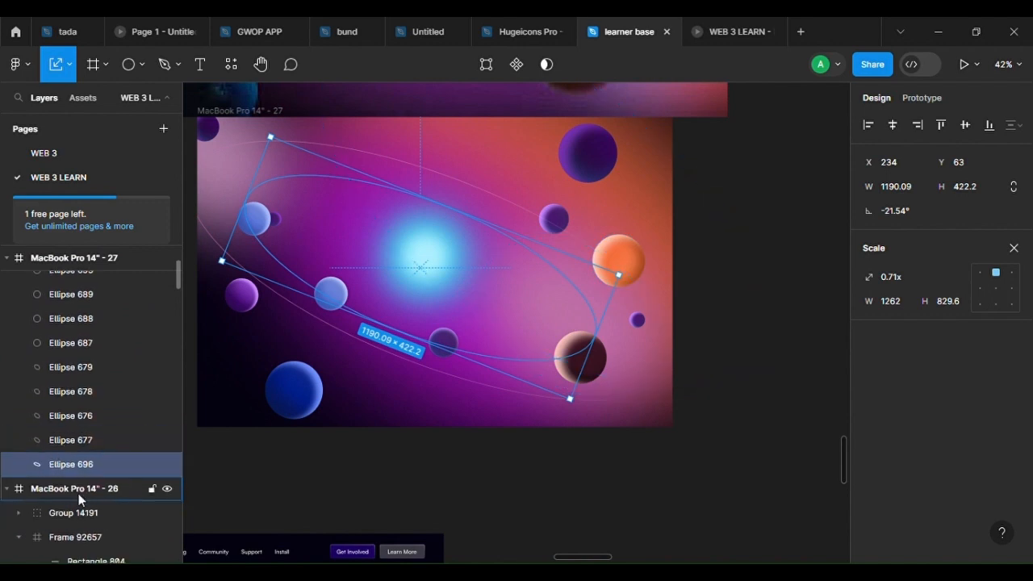
left_click_drag(84, 467, 84, 360)
left_click(396, 479)
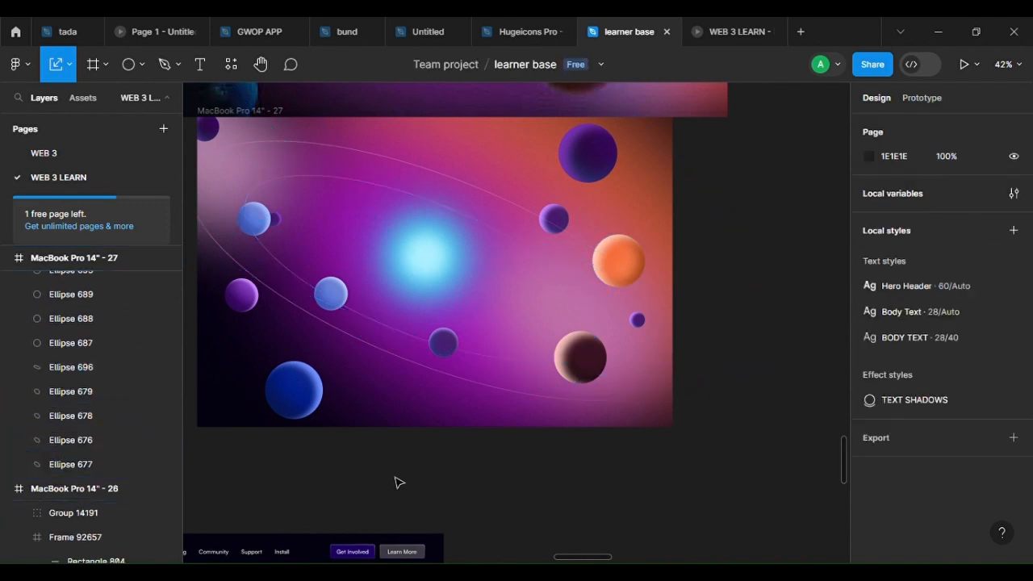
Duplicate the smaller orbit ellipse and scale the copy down to form a third, innermost orbit around the glow
scroll(379, 480, "down", 2)
scroll(214, 406, "up", 2)
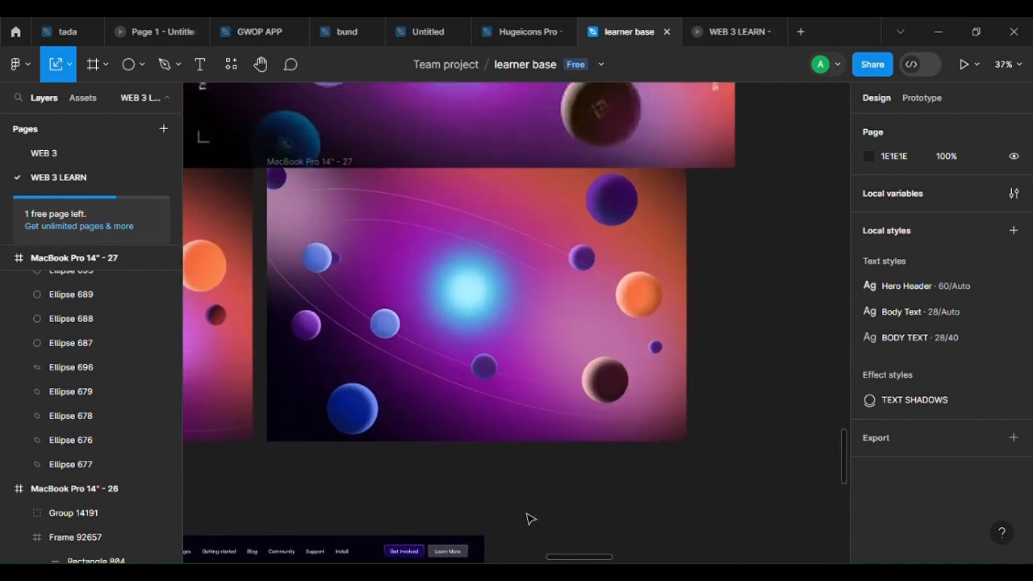
scroll(376, 358, "up", 5)
left_click(438, 342)
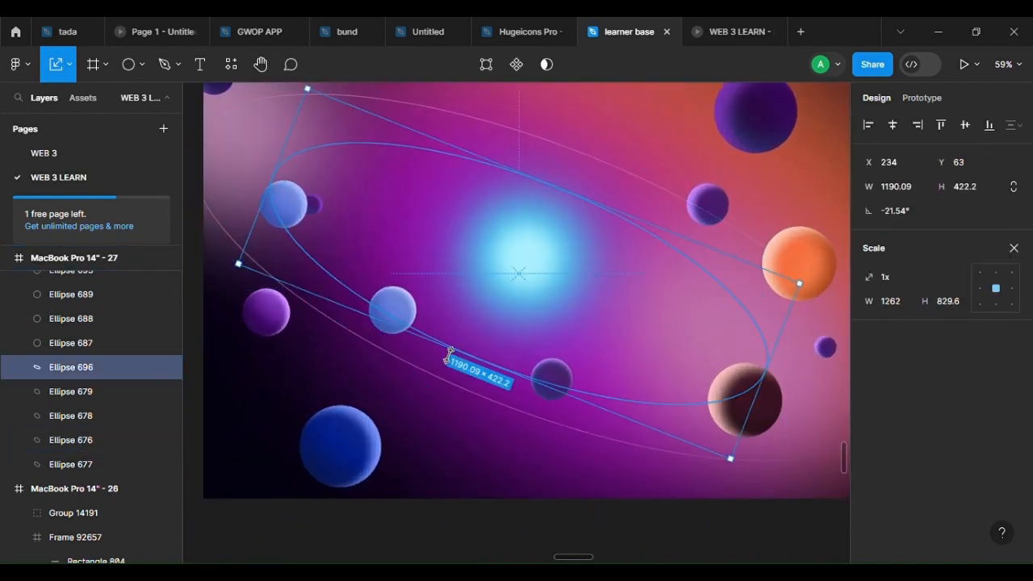
key("ctrl+d")
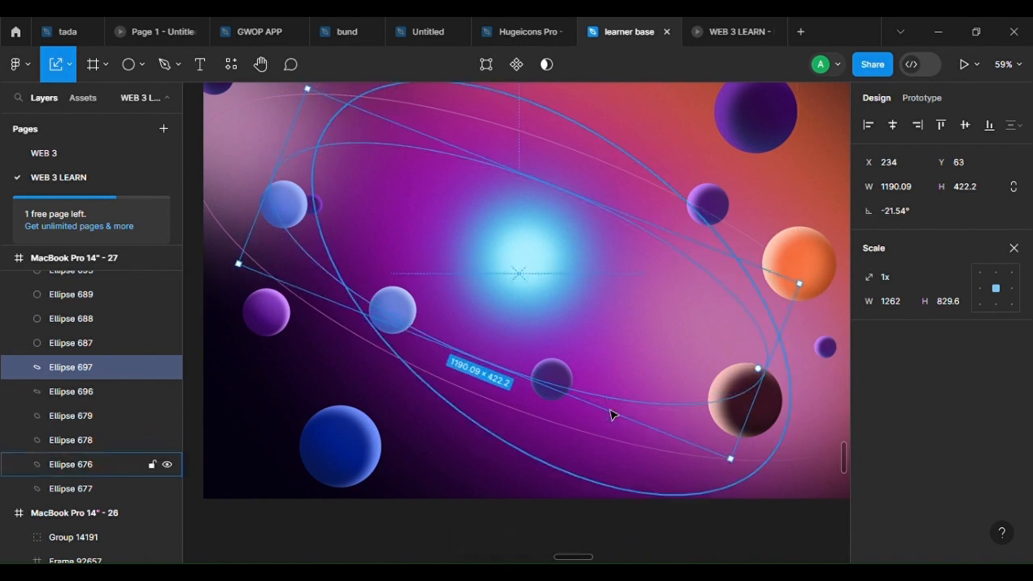
left_click_drag(614, 417, 613, 346)
scroll(613, 346, "down", 5)
left_click(726, 494)
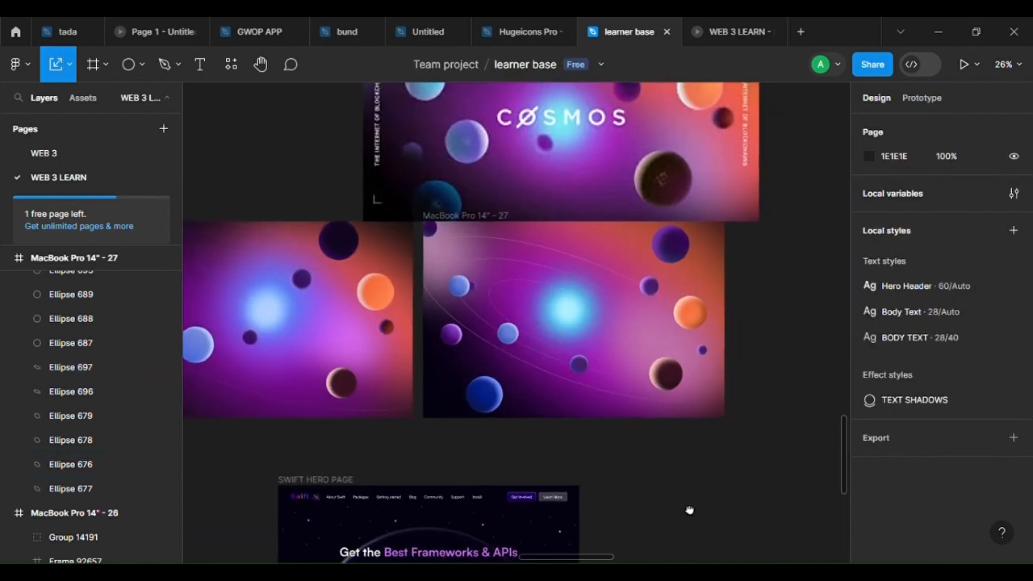
scroll(710, 492, "up", 5)
scroll(807, 524, "down", 3)
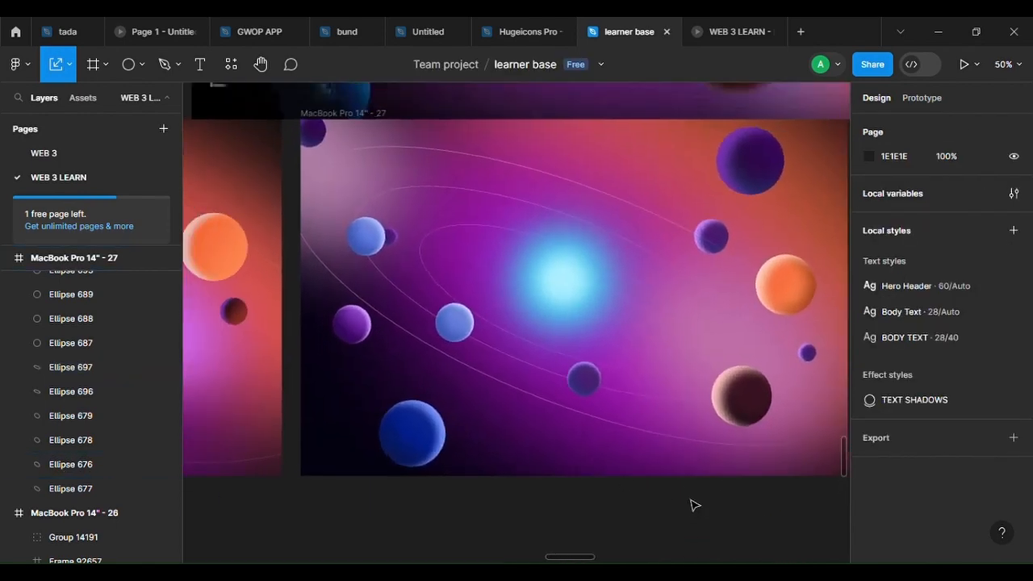
Slightly lower the X offset of the large blue planet's light inner shadow and recolour its dark inner shadow to 00209A
scroll(714, 468, "up", 4)
left_click(350, 460)
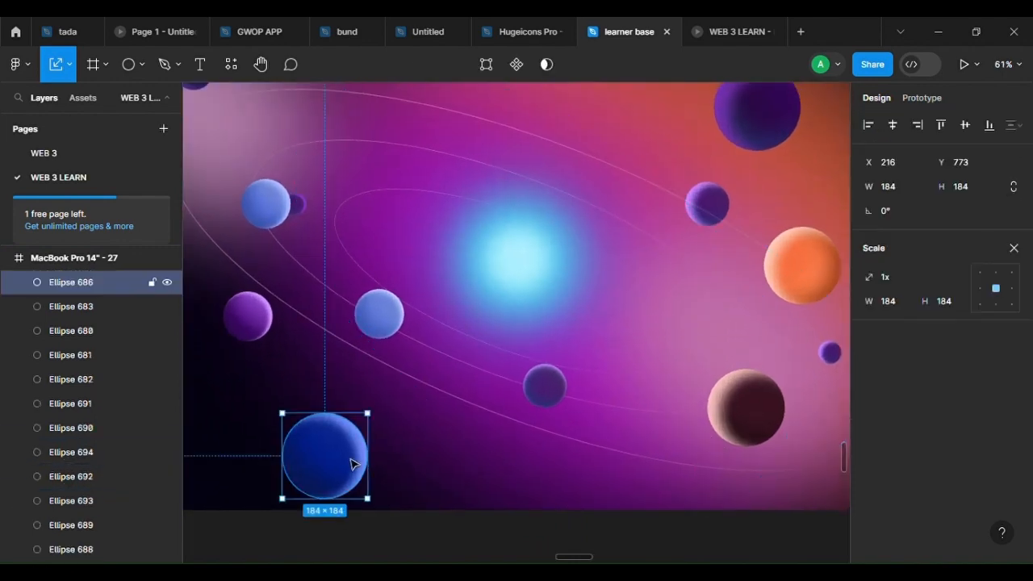
left_click(1014, 248)
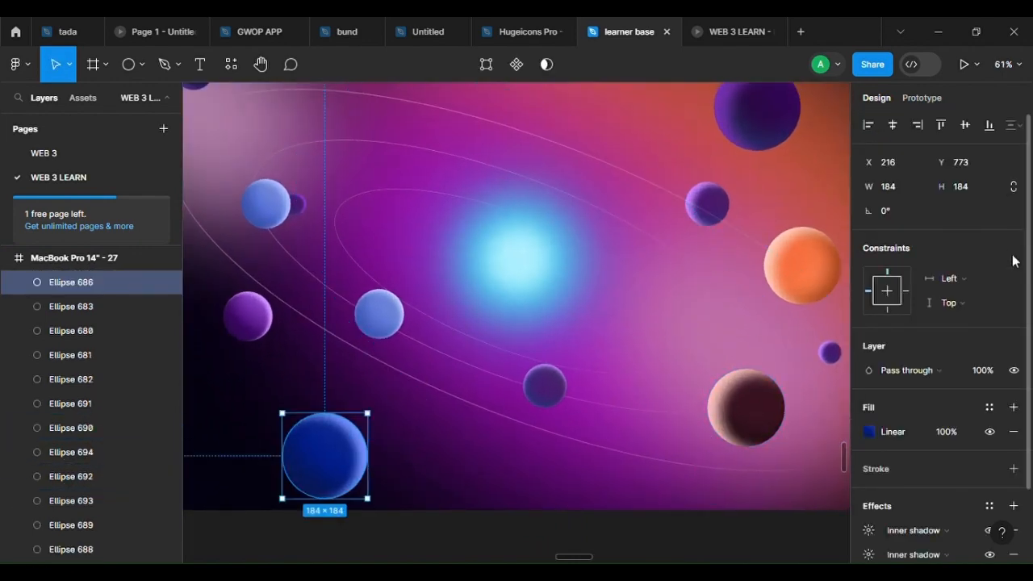
scroll(877, 468, "down", 3)
left_click(868, 444)
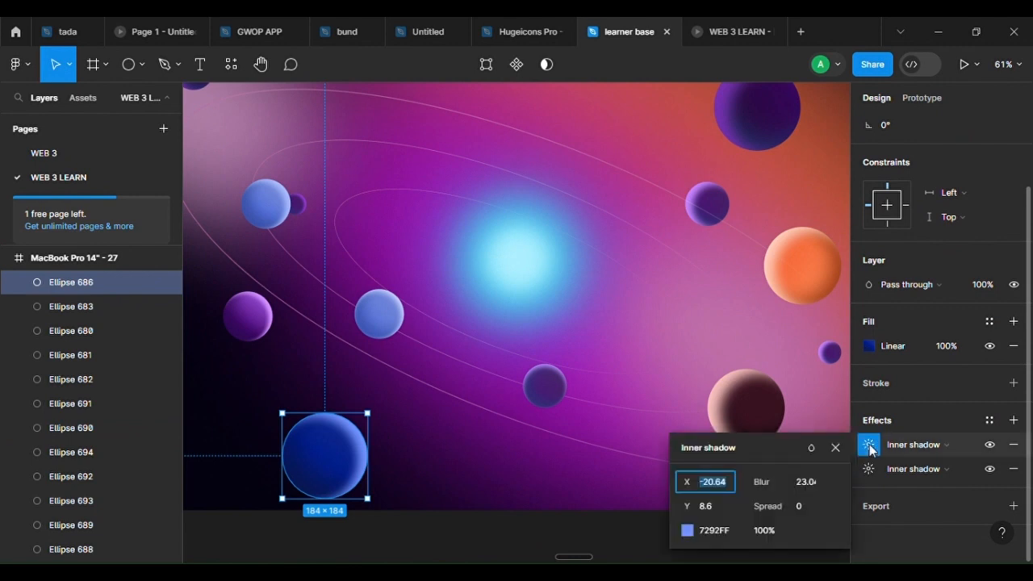
mouse_move(685, 482)
left_mouse_down()
mouse_move(669, 481)
mouse_move(680, 484)
left_mouse_up()
left_click(868, 469)
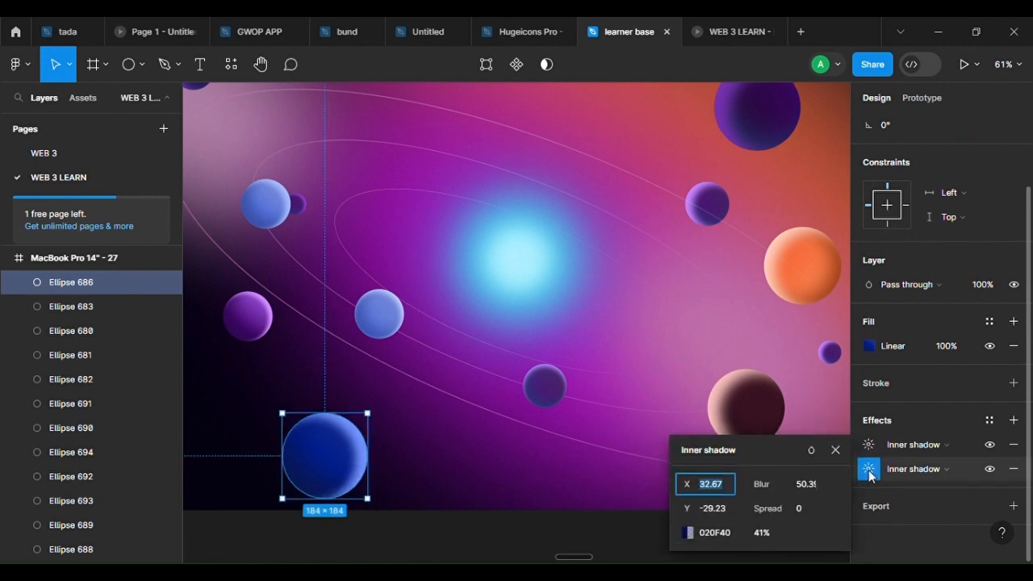
left_click(687, 533)
left_click_drag(657, 303, 670, 248)
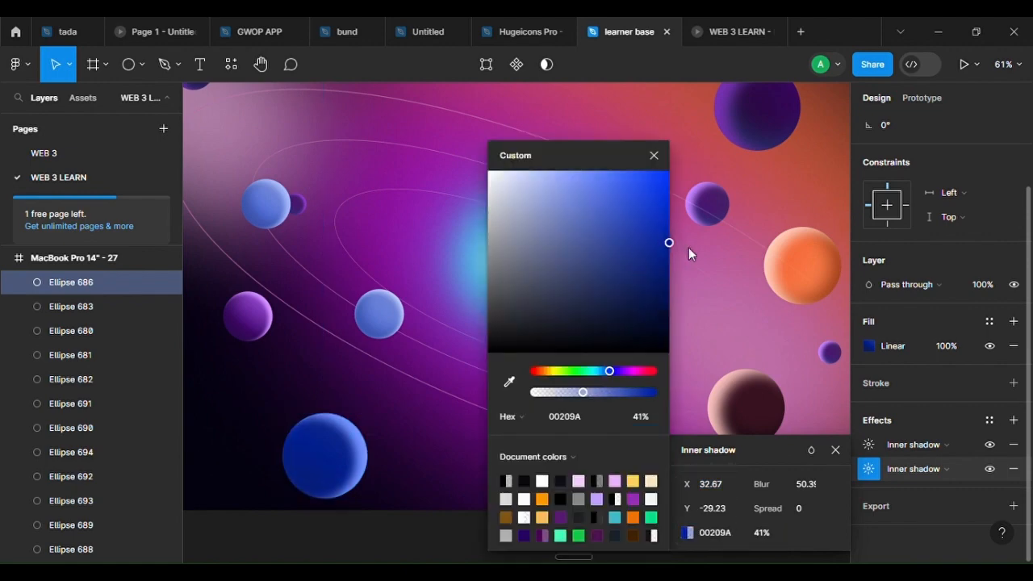
Set the opacity of the dark maroon planet's 1E0B11 inner shadow to 50%
left_click(259, 326)
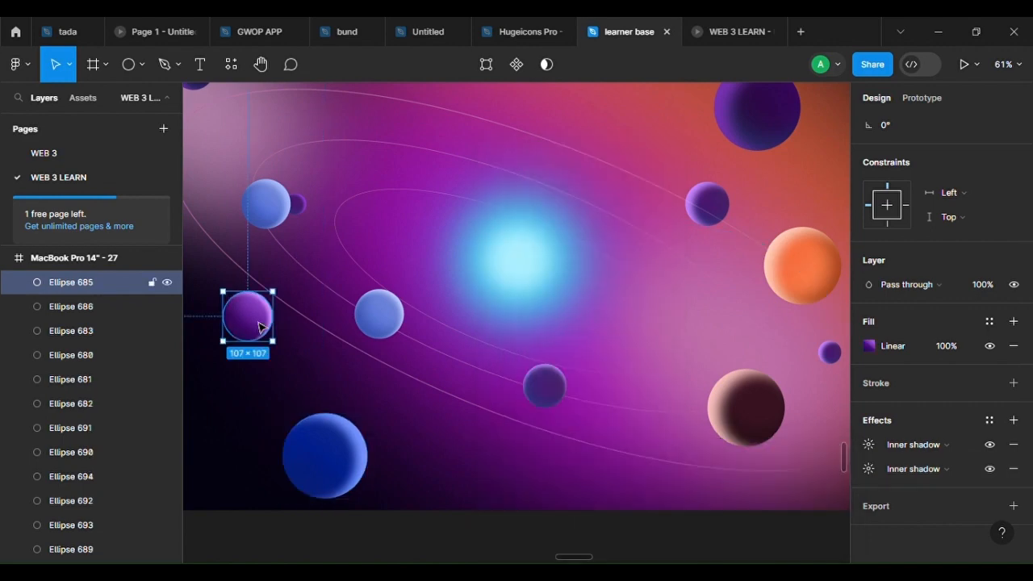
left_click(558, 403)
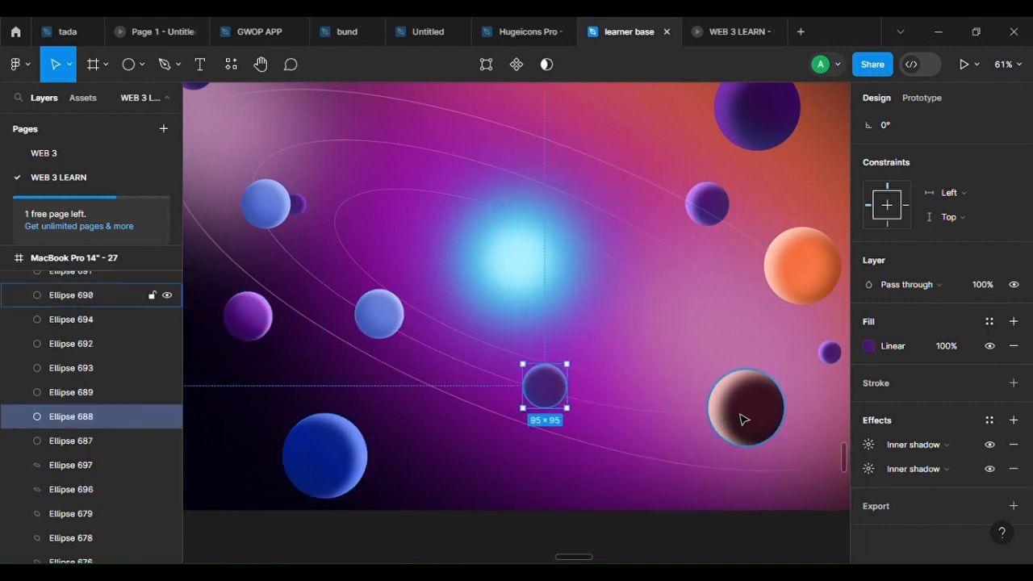
left_click(743, 419)
left_click(865, 469)
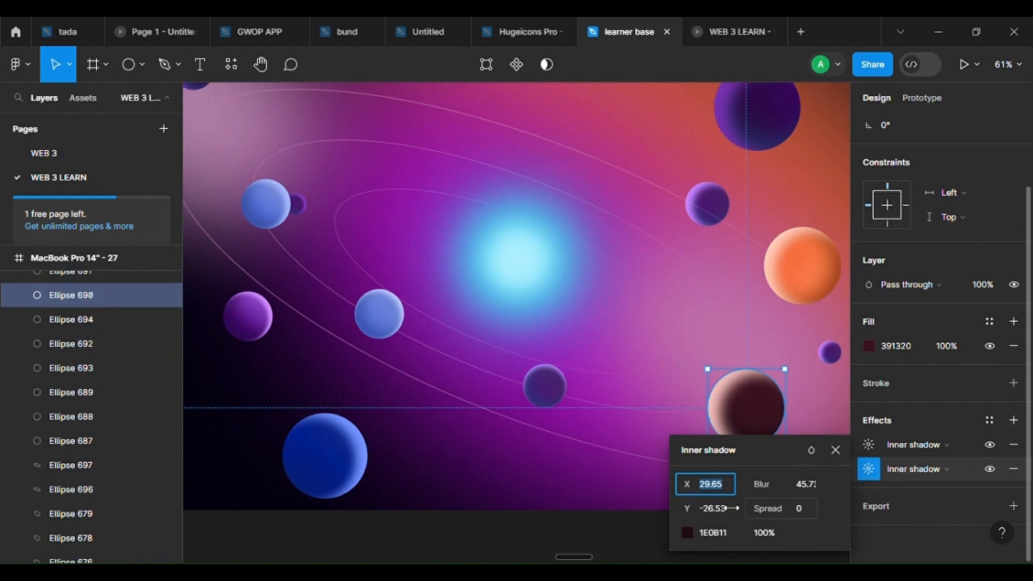
left_click(695, 531)
left_click(764, 532)
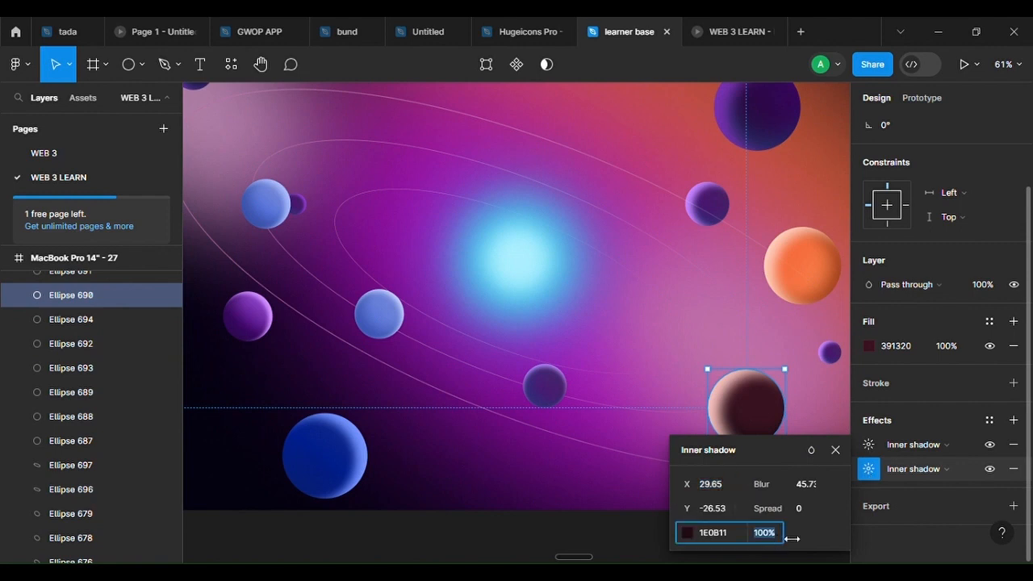
key("Return")
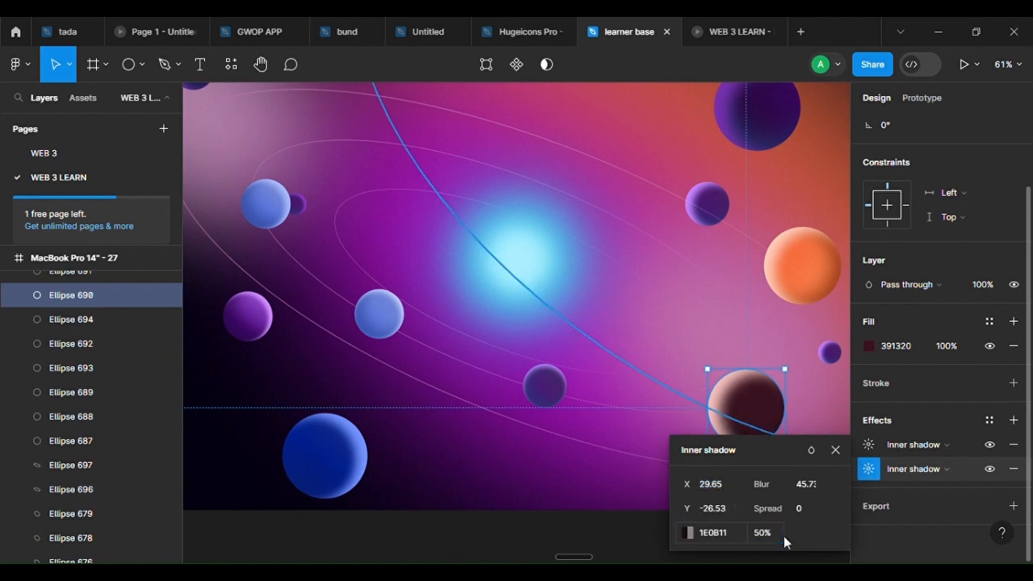
scroll(593, 267, "down", 5)
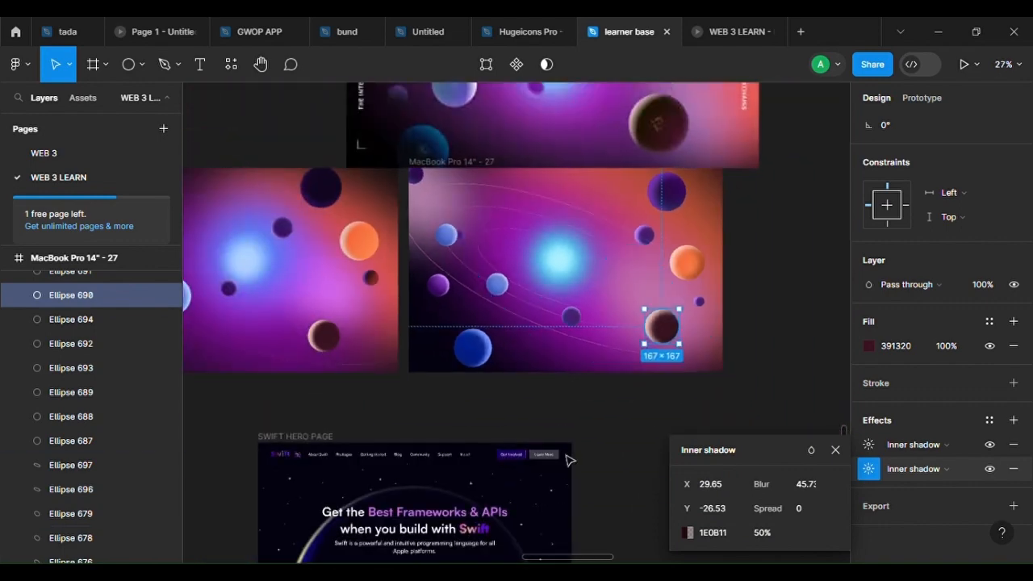
left_click(610, 438)
Set the 7731AF inner shadow of the purple planet at the frame's top-left corner to X -12 and Y -8
scroll(472, 288, "up", 4)
scroll(554, 403, "down", 3)
left_click_drag(595, 417, 521, 475)
scroll(571, 387, "up", 3)
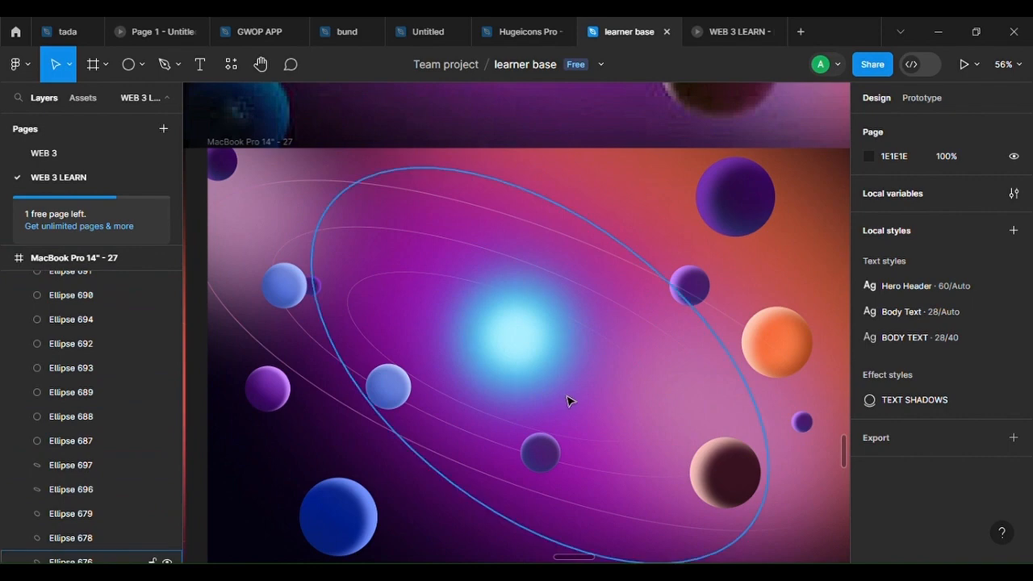
left_click(229, 172)
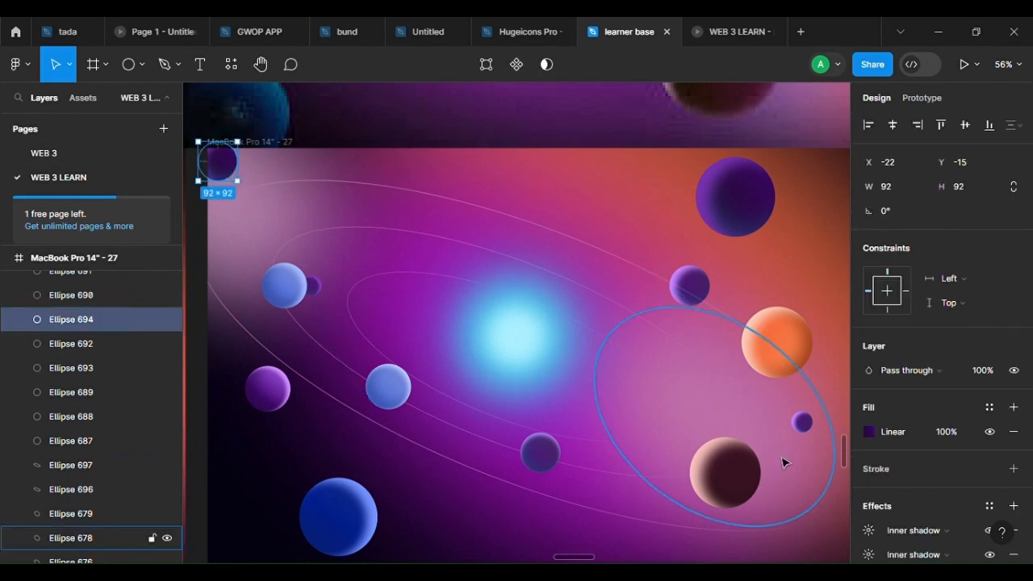
scroll(904, 535, "down", 3)
left_click(868, 468)
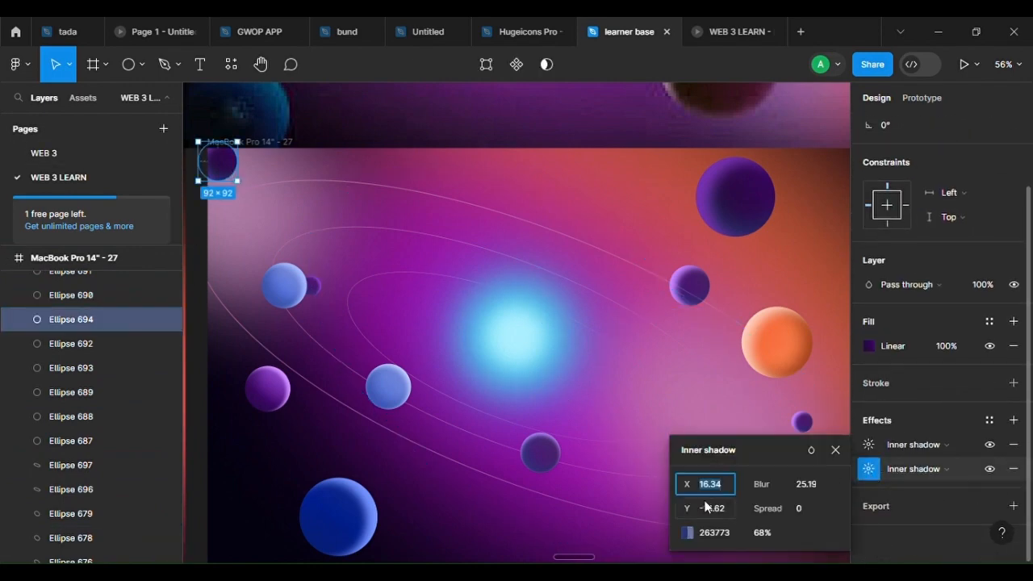
left_click(879, 446)
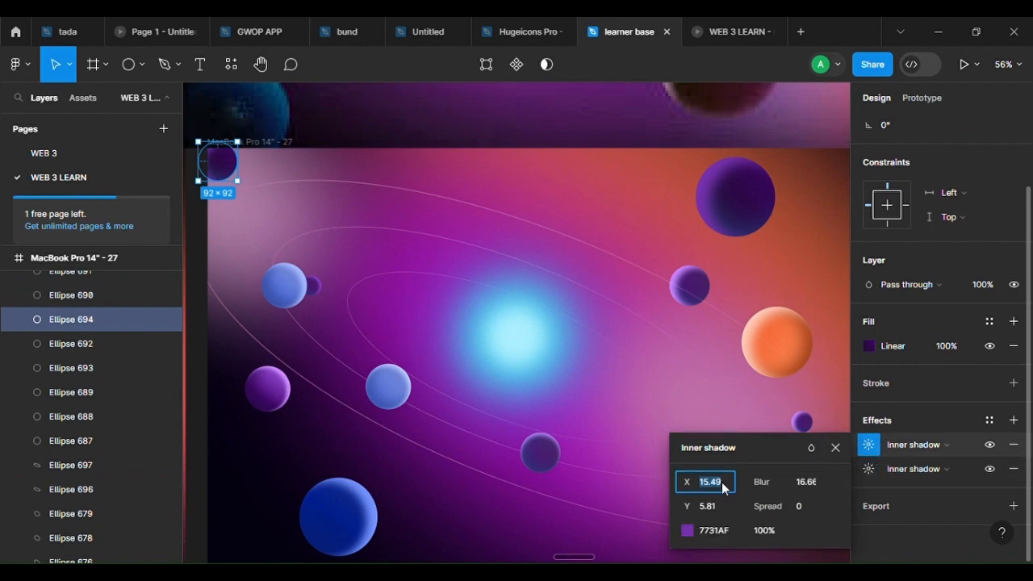
left_click_drag(685, 482, 654, 473)
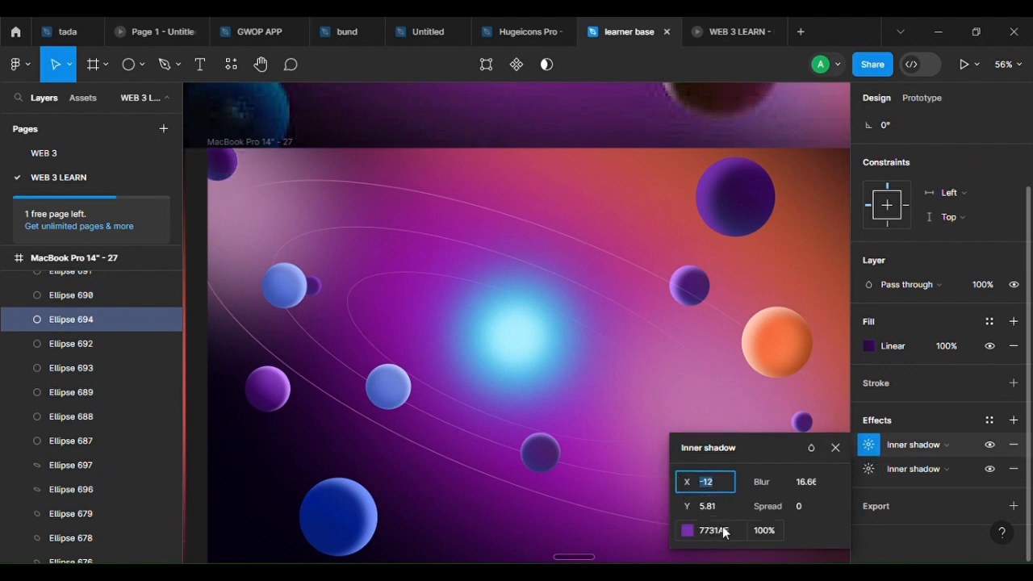
left_click_drag(687, 506, 666, 497)
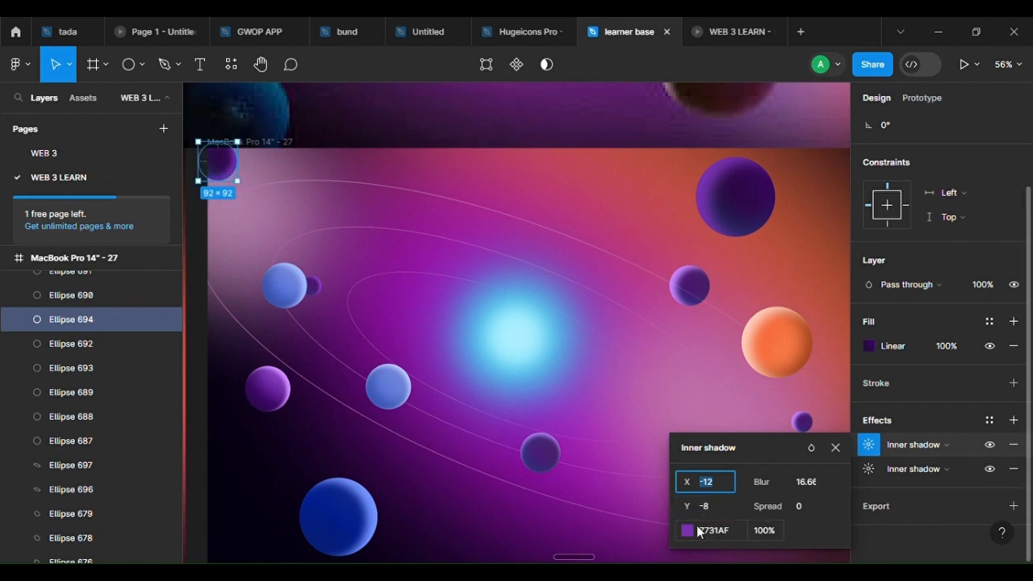
Make the 7731AF inner shadow of the top-left purple planet more vivid and recolour its 263773 inner shadow to a sampled 2B0945 at 100% opacity
left_click(687, 531)
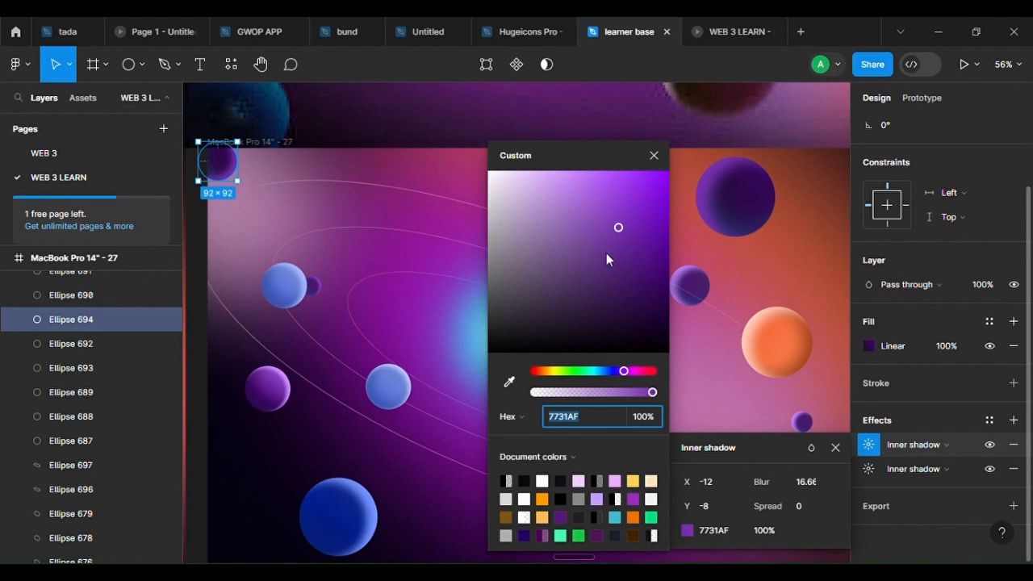
left_click_drag(617, 230, 637, 221)
left_click(879, 471)
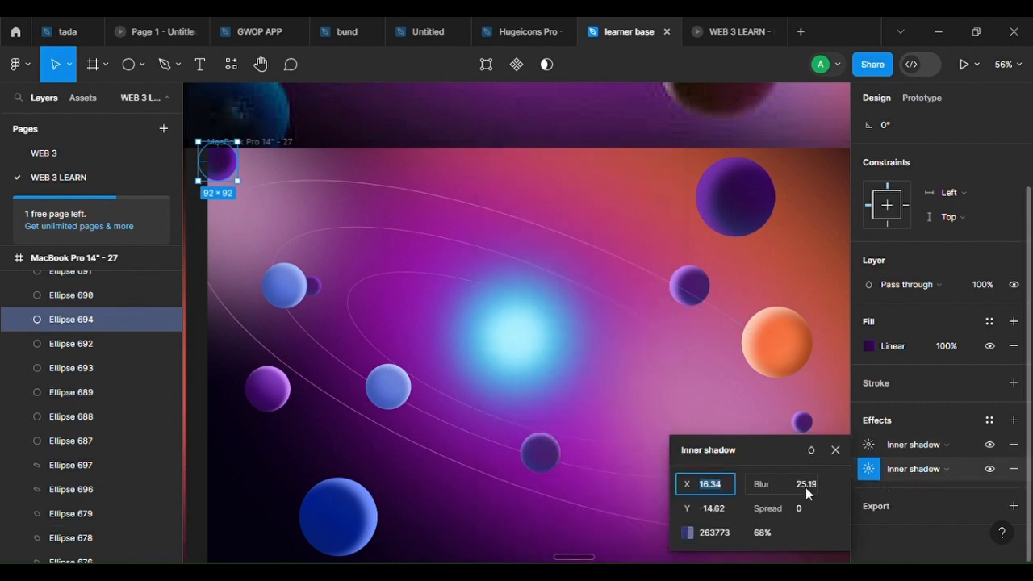
left_click(686, 533)
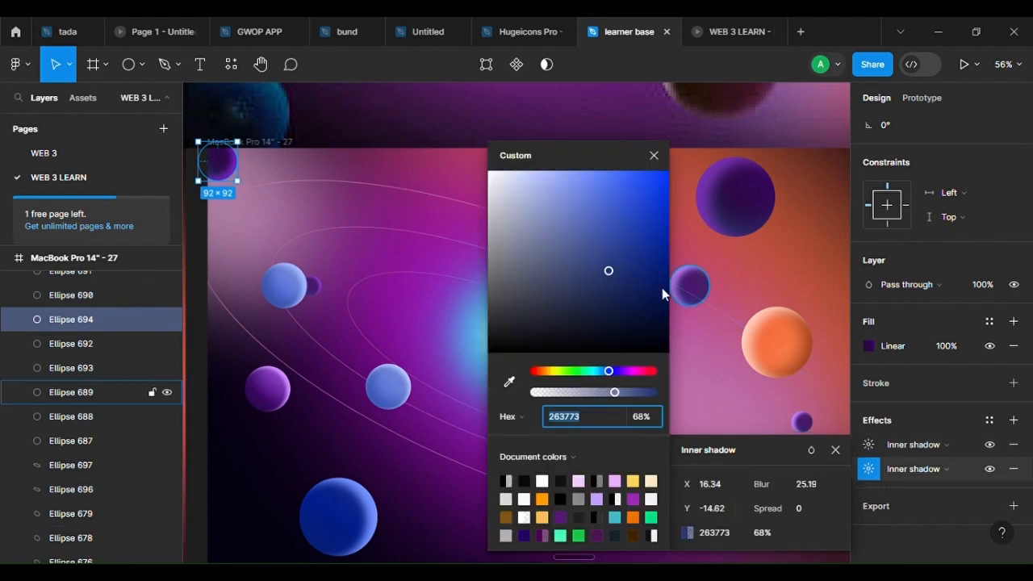
left_click(634, 284)
left_click(509, 382)
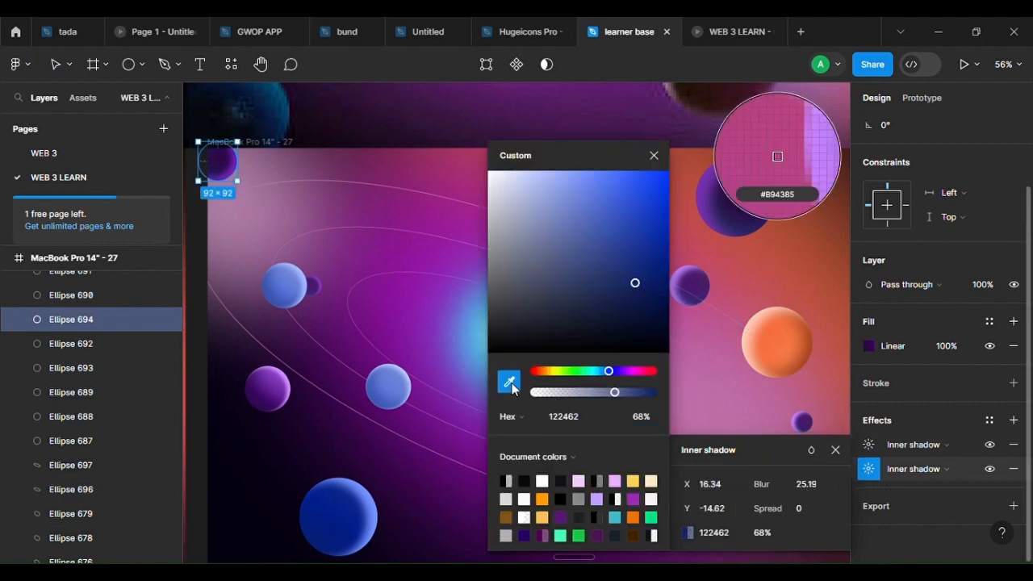
left_click(777, 153)
left_click(505, 457)
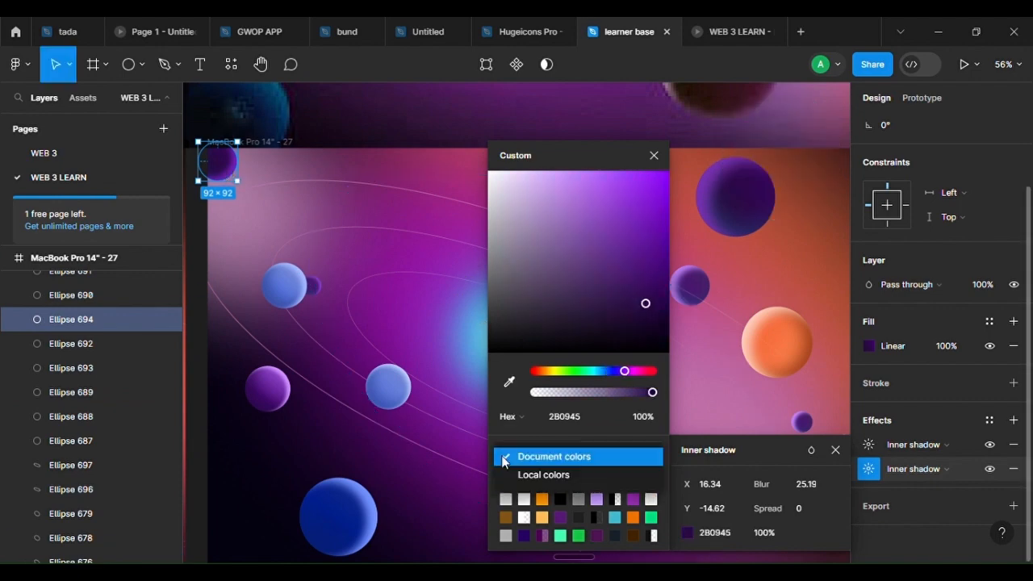
left_click(460, 440)
left_click(460, 443)
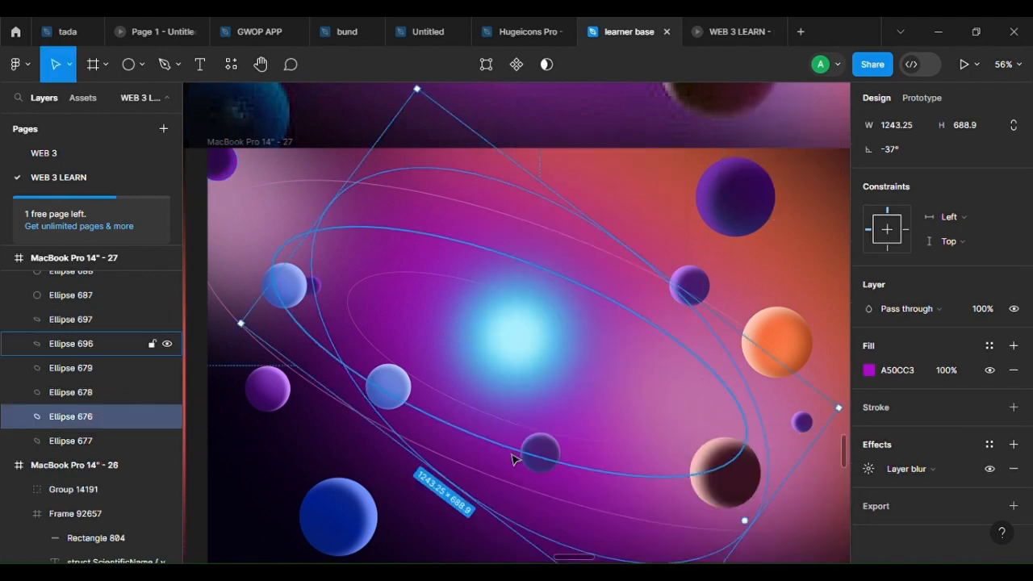
Examine the space background frame beside the Cosmos reference, along with the Swift hero page frames further down the canvas
scroll(512, 454, "down", 3)
left_click(777, 375)
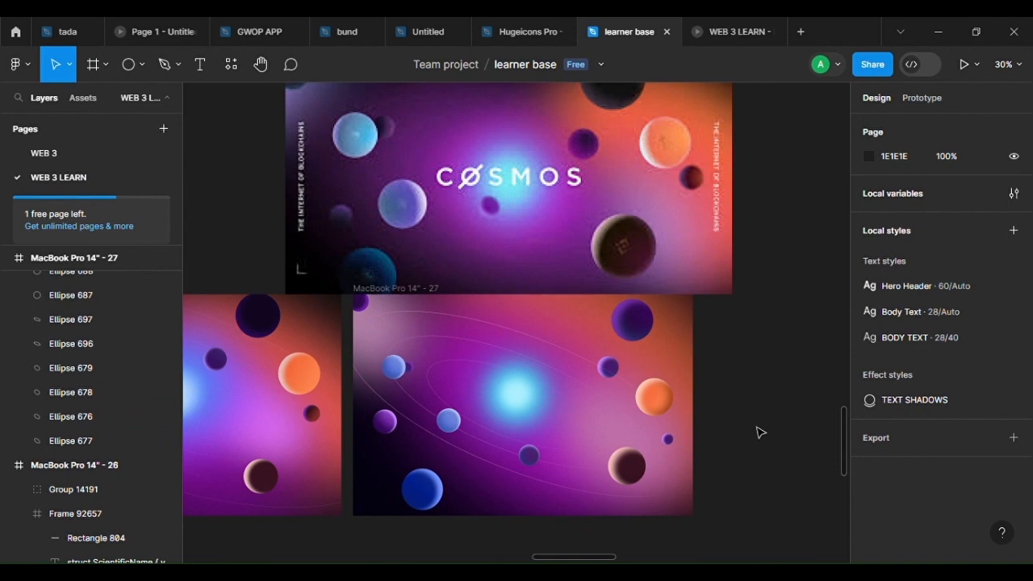
scroll(750, 452, "down", 2)
scroll(417, 447, "up", 3)
left_click_drag(790, 376, 627, 279)
scroll(649, 307, "down", 4)
scroll(601, 456, "down", 3)
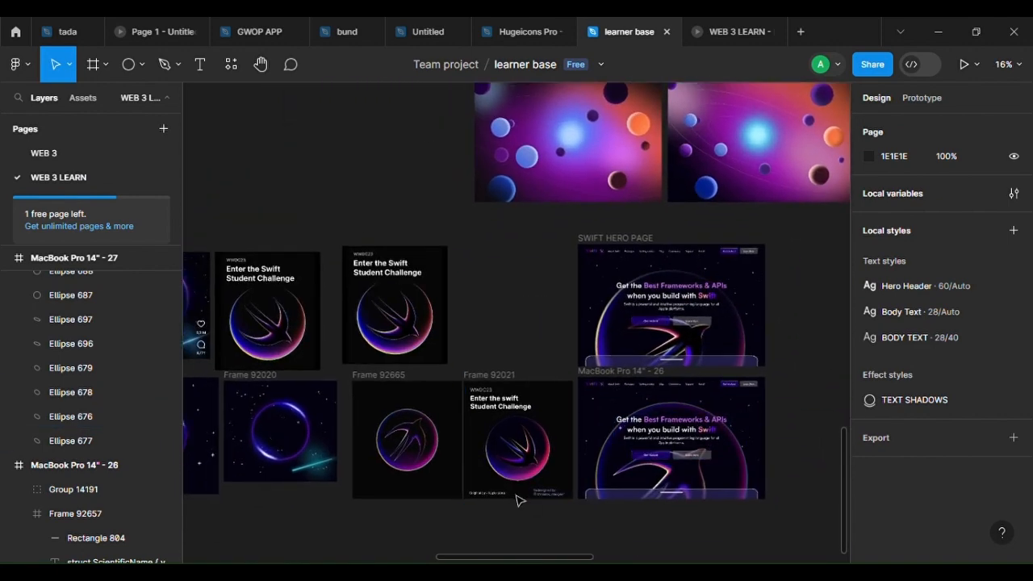
scroll(525, 498, "up", 5)
scroll(622, 476, "down", 2)
scroll(450, 414, "up", 5)
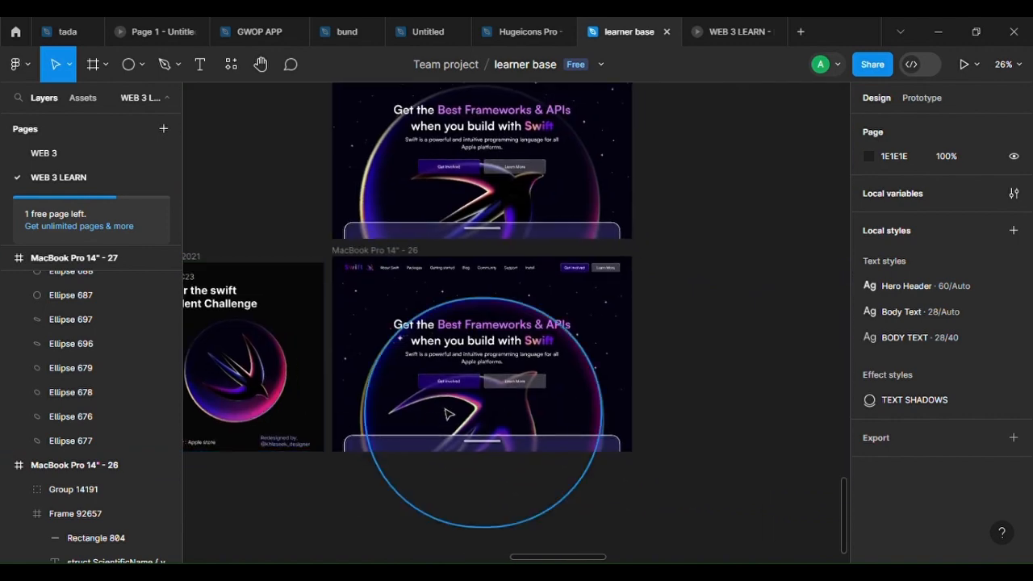
scroll(595, 390, "down", 4)
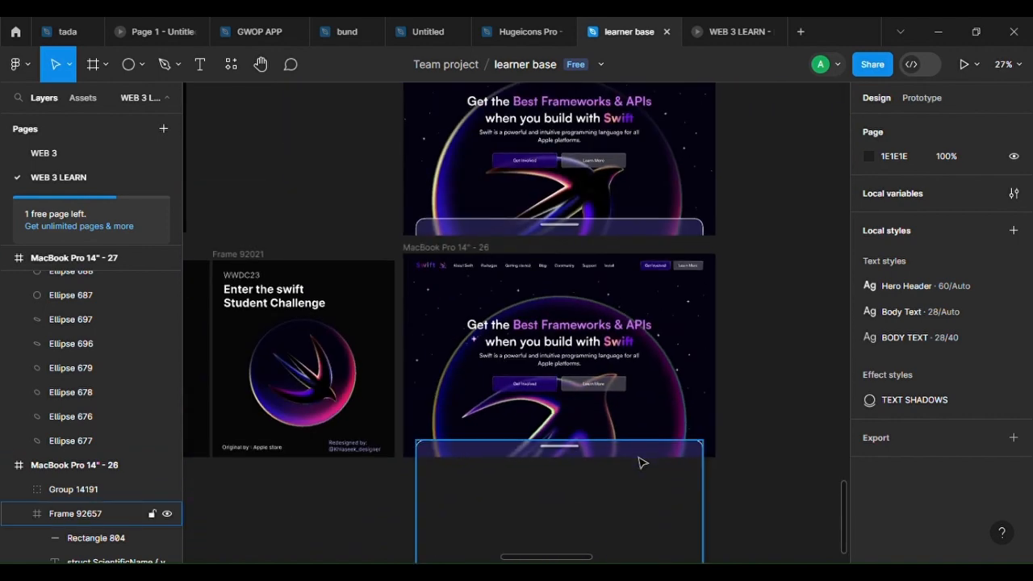